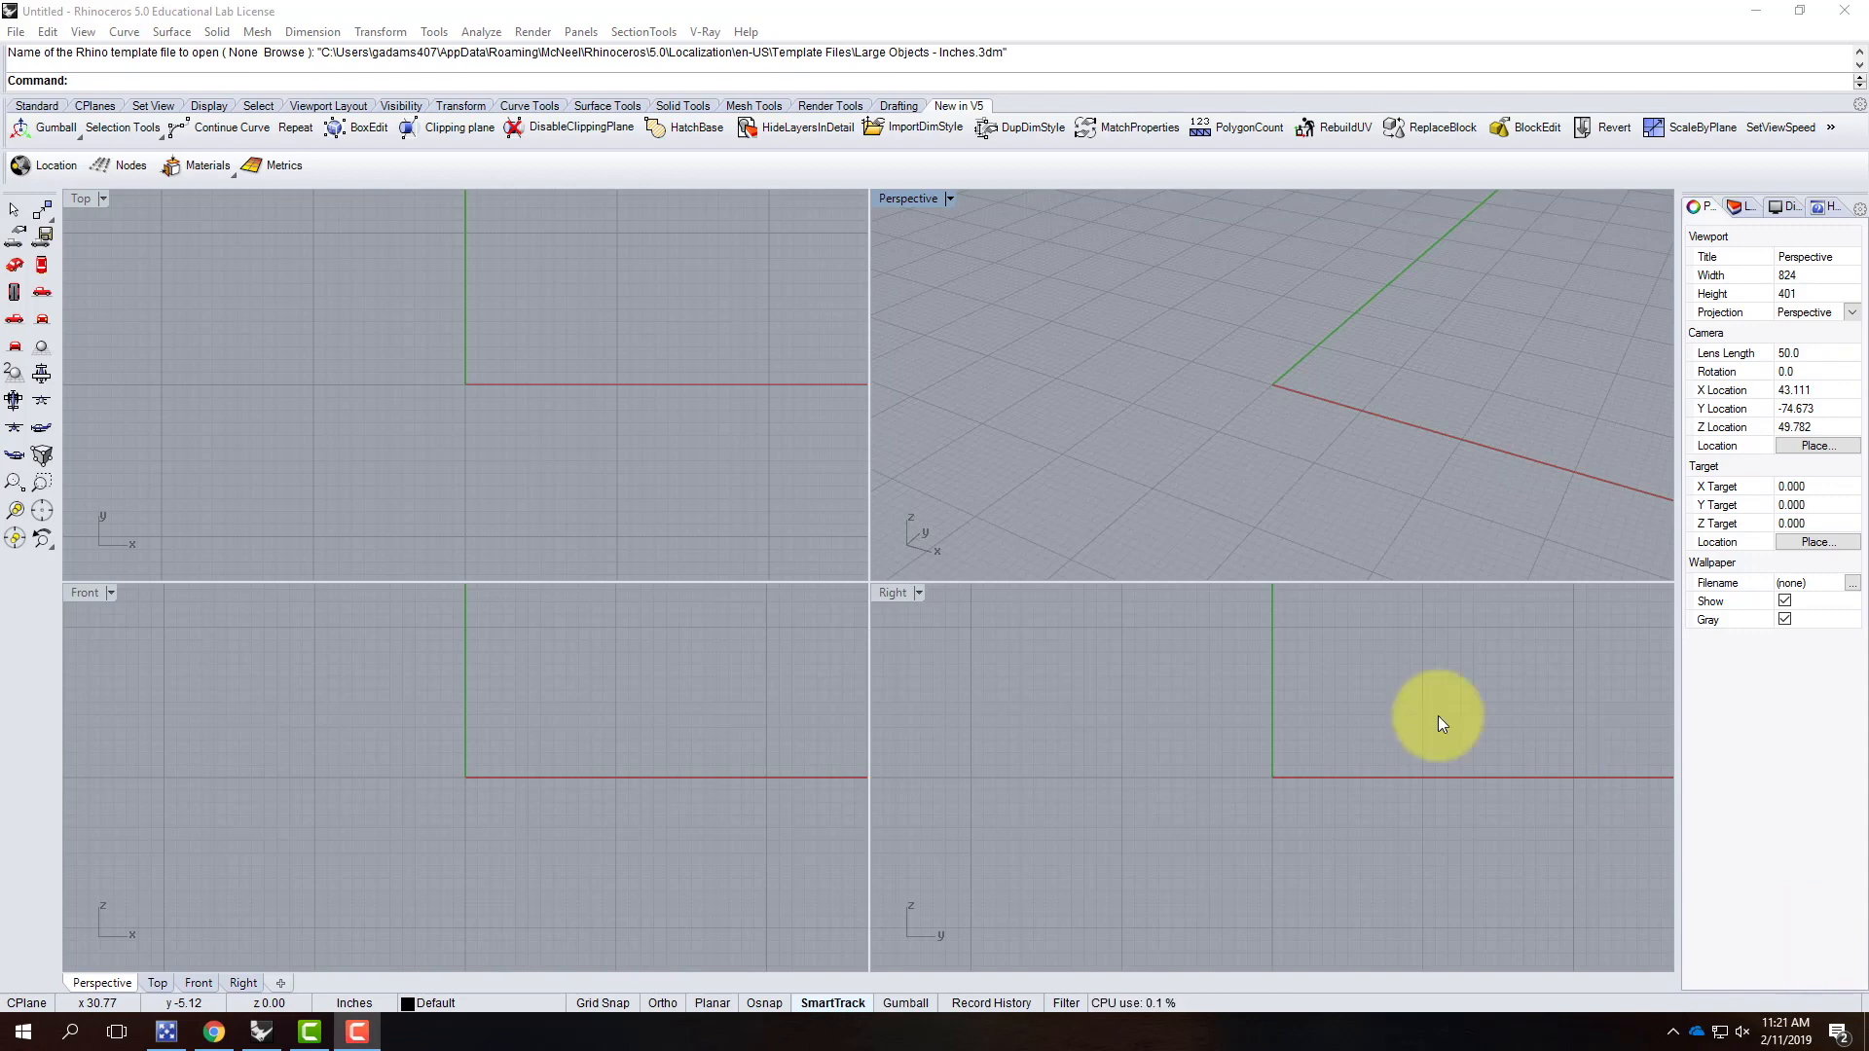
Step: Maximize the Perspective viewport, start a polyline at 0,0 and turn on Ortho
{"action": "left_click", "coordinate": [37, 105]}
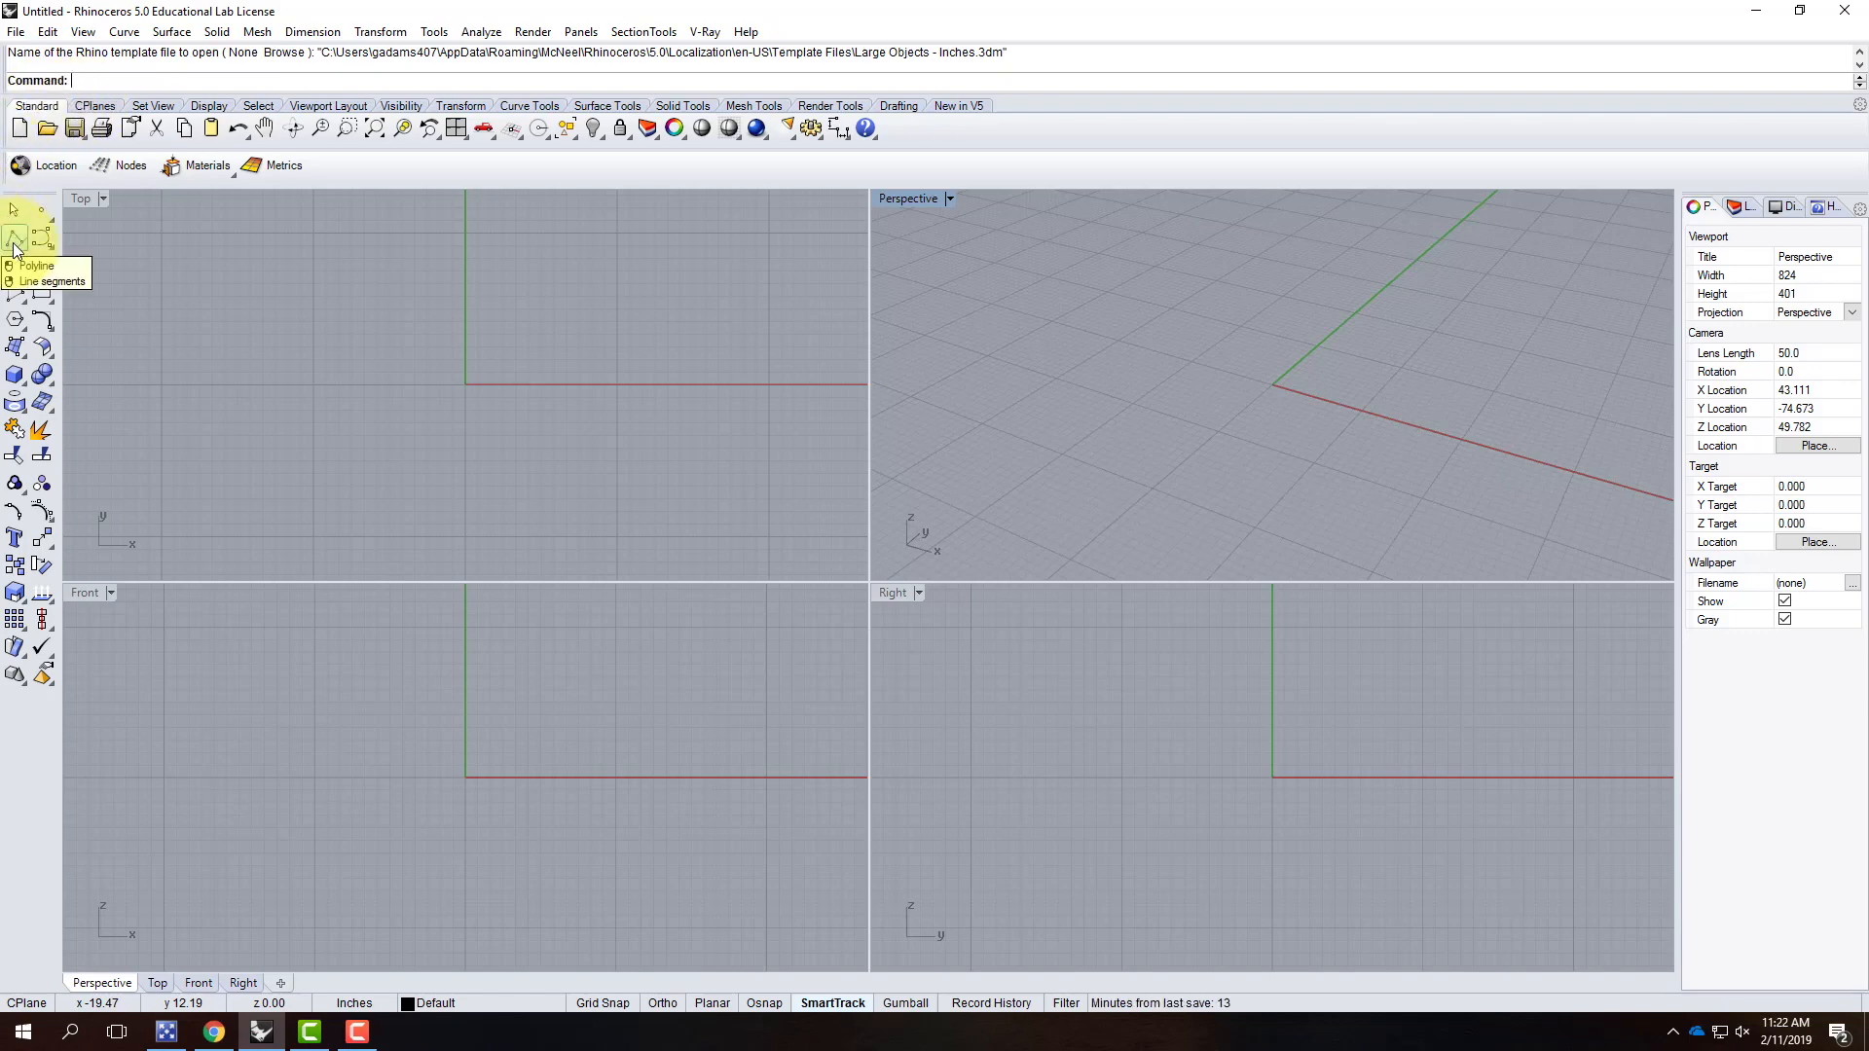
{"action": "left_click", "coordinate": [15, 243]}
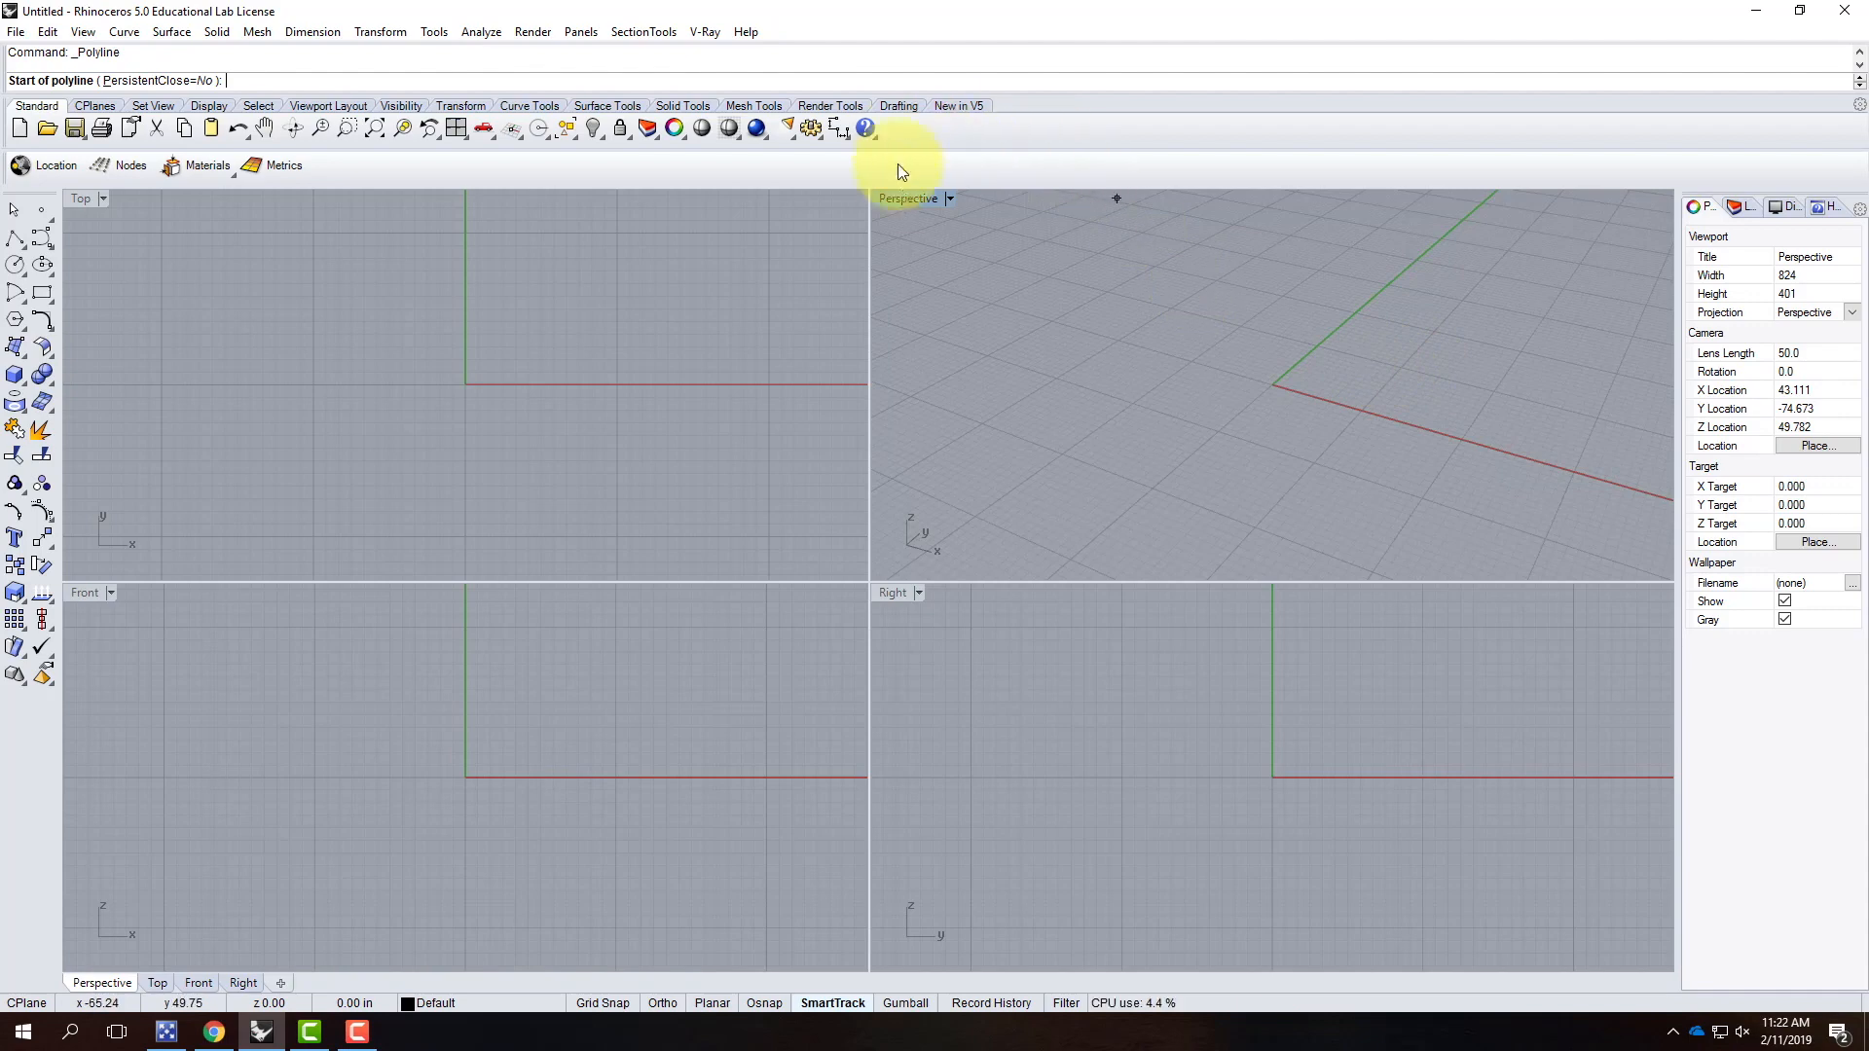
{"action": "double_click", "coordinate": [907, 198]}
{"action": "scroll", "coordinate": [333, 626], "scroll_direction": "down", "scroll_amount": 4}
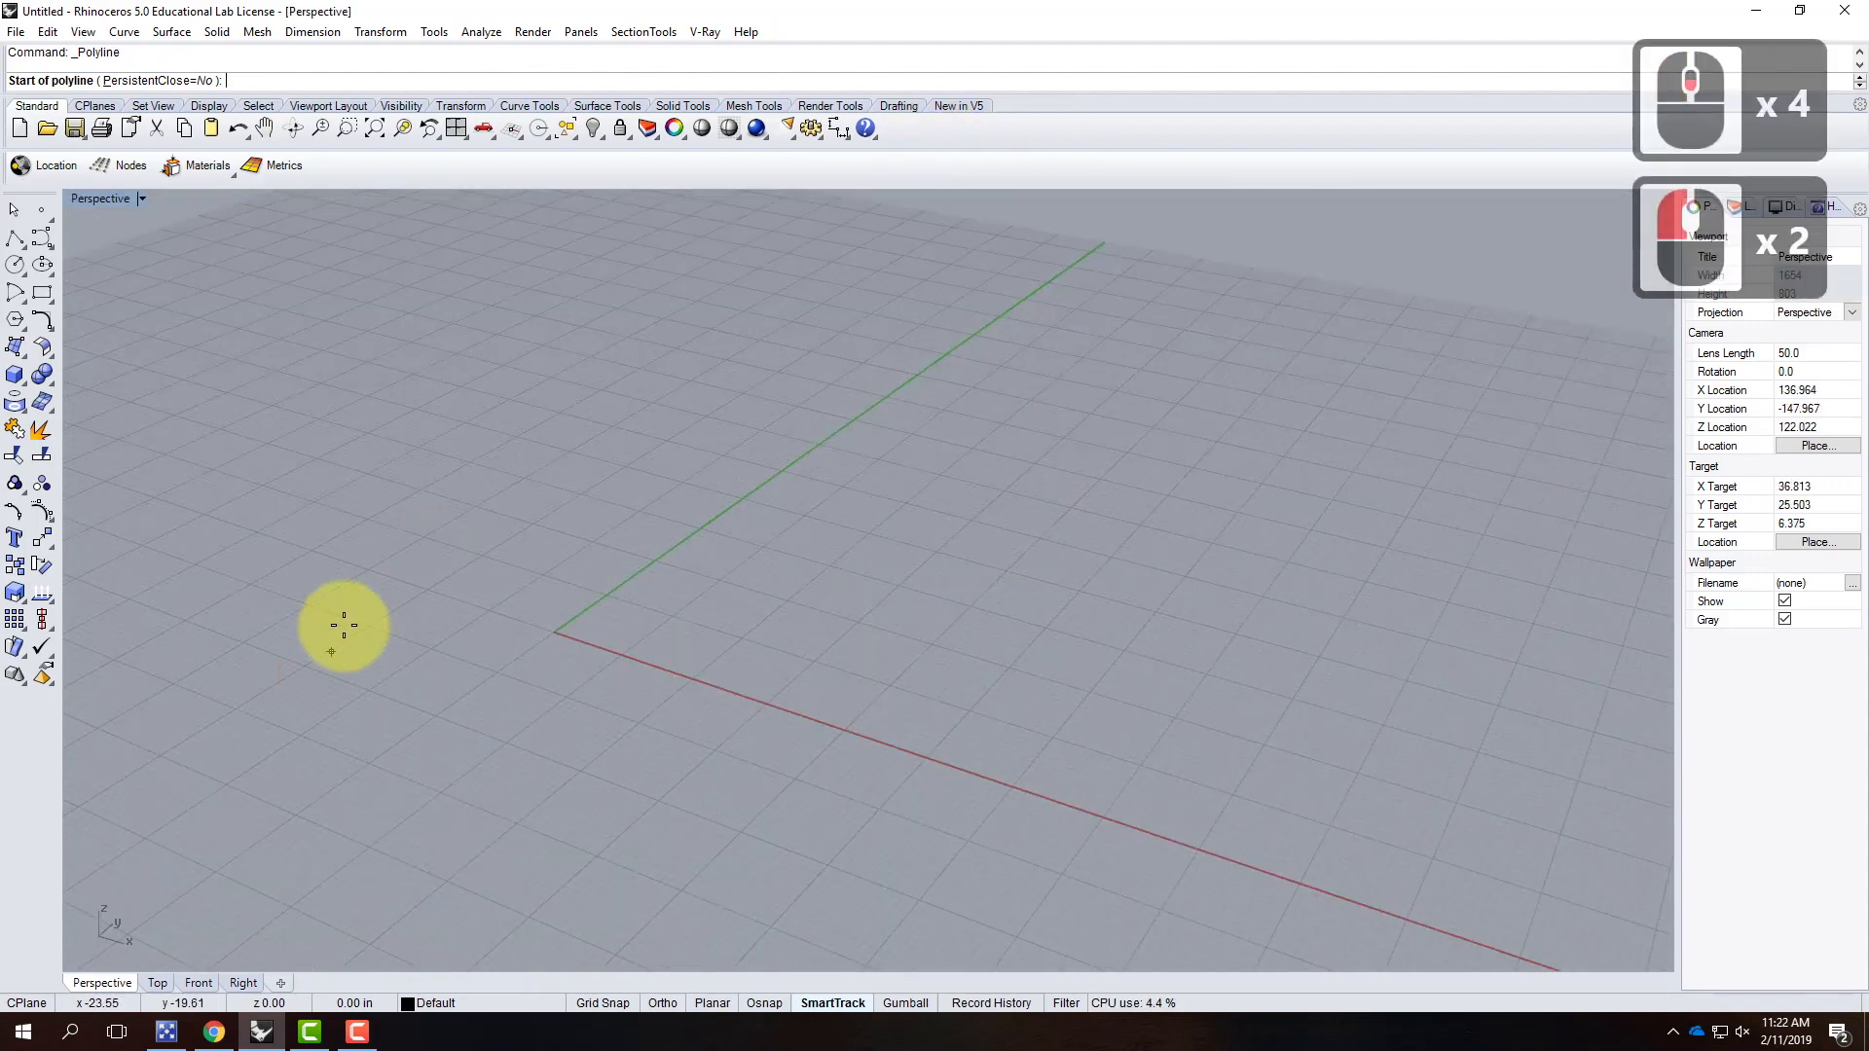
{"action": "right_click_drag", "start_coordinate": [909, 514], "coordinate": [931, 542]}
{"action": "scroll", "coordinate": [763, 617], "scroll_direction": "down", "scroll_amount": 5}
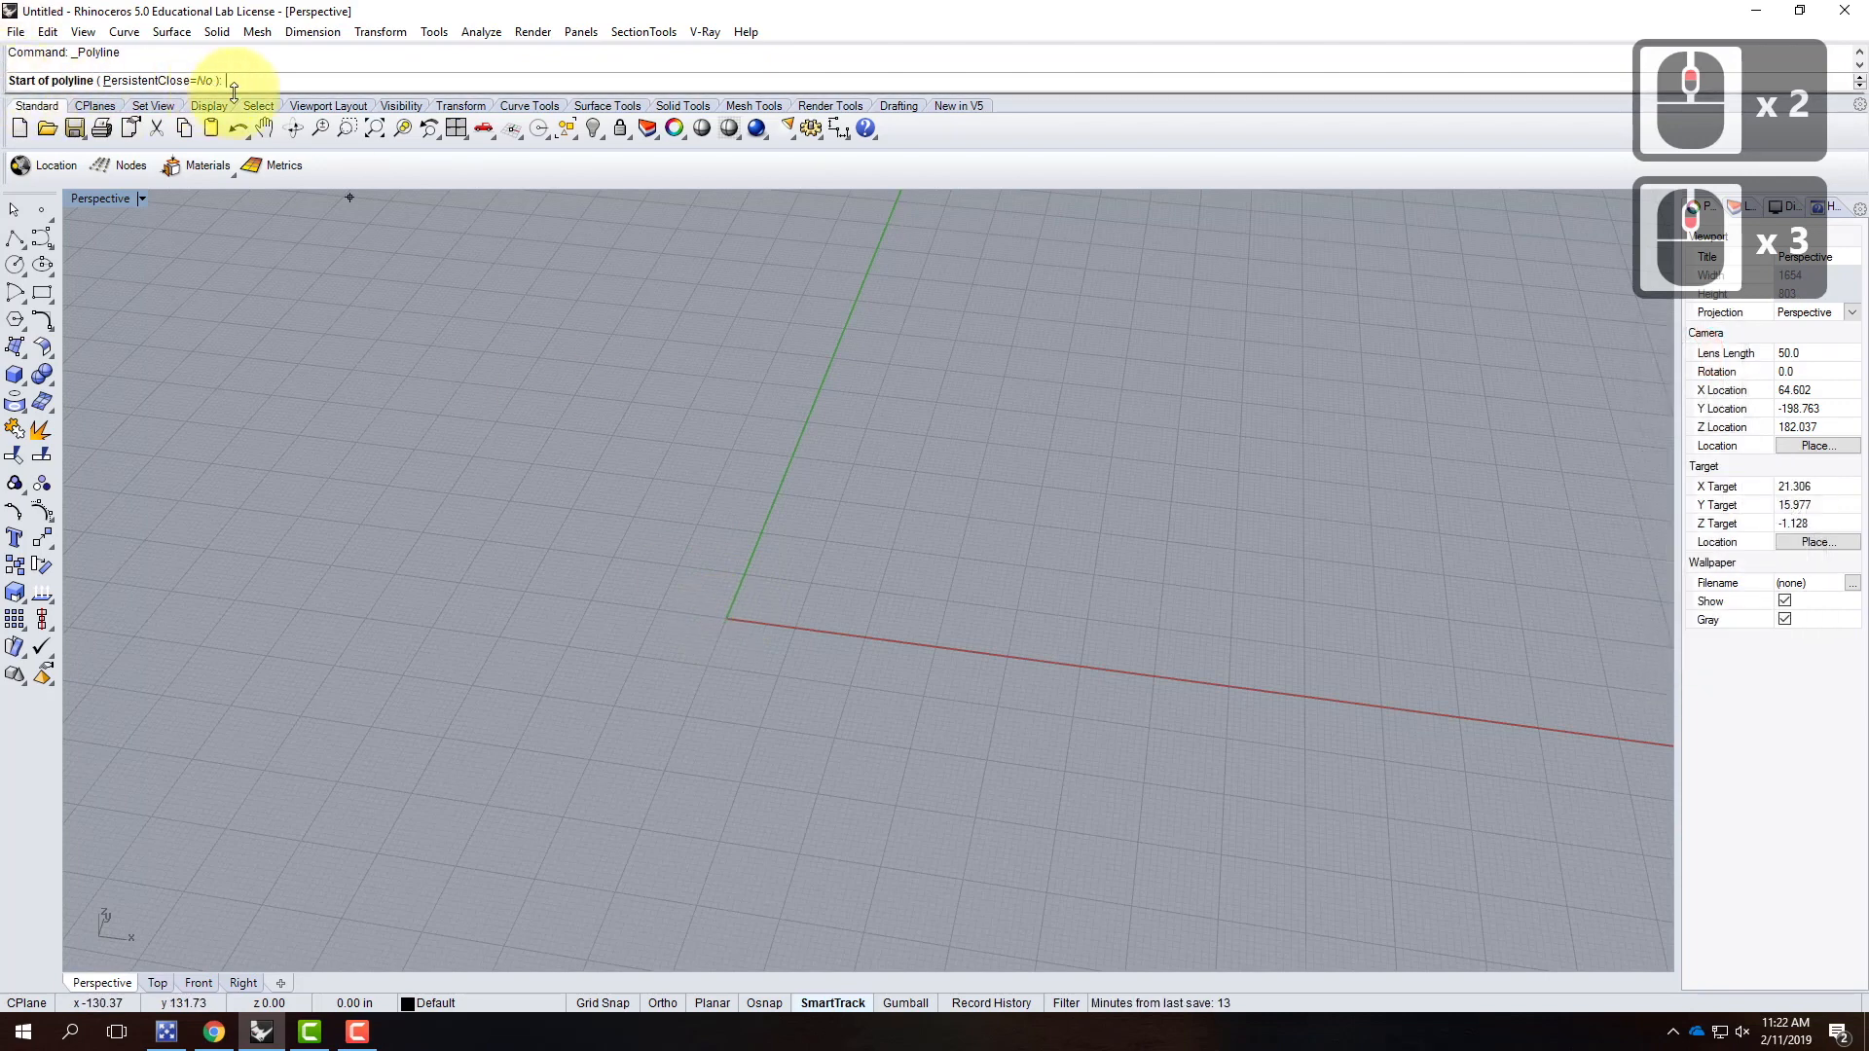
{"action": "type", "text": "0,0"}
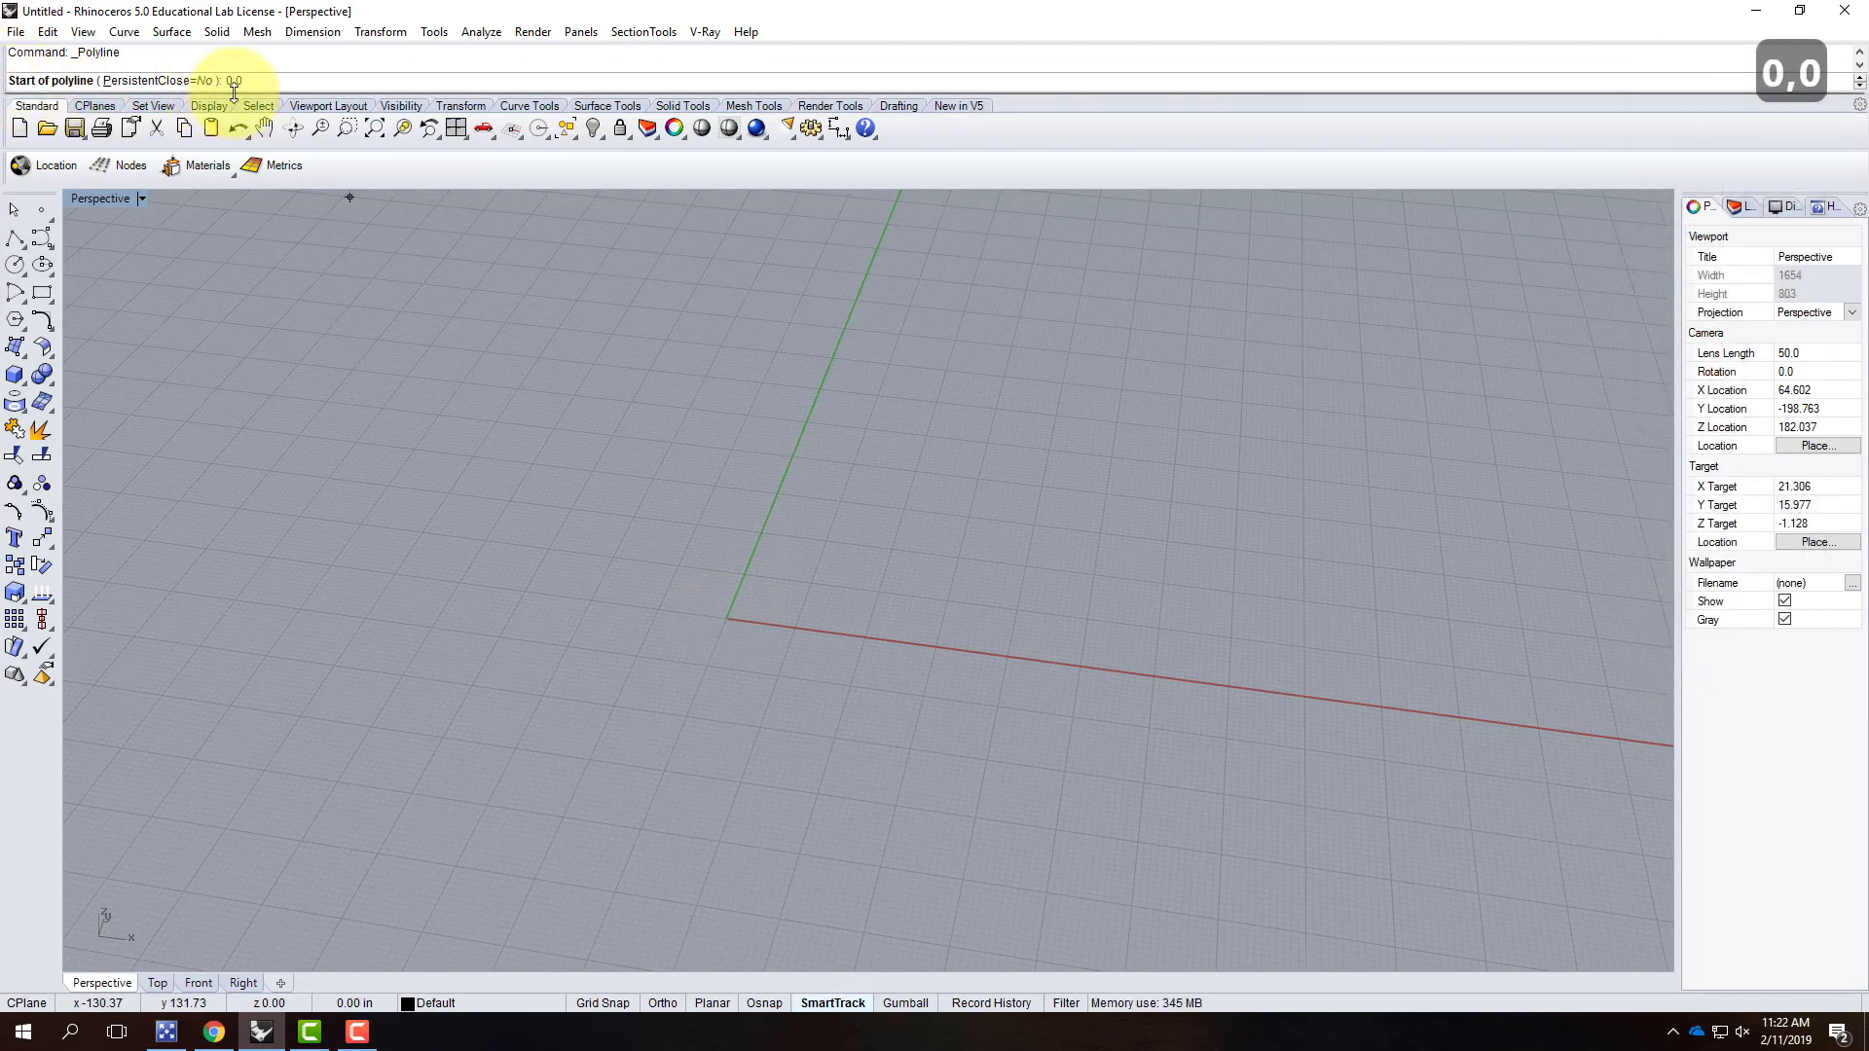
{"action": "key", "text": "Return"}
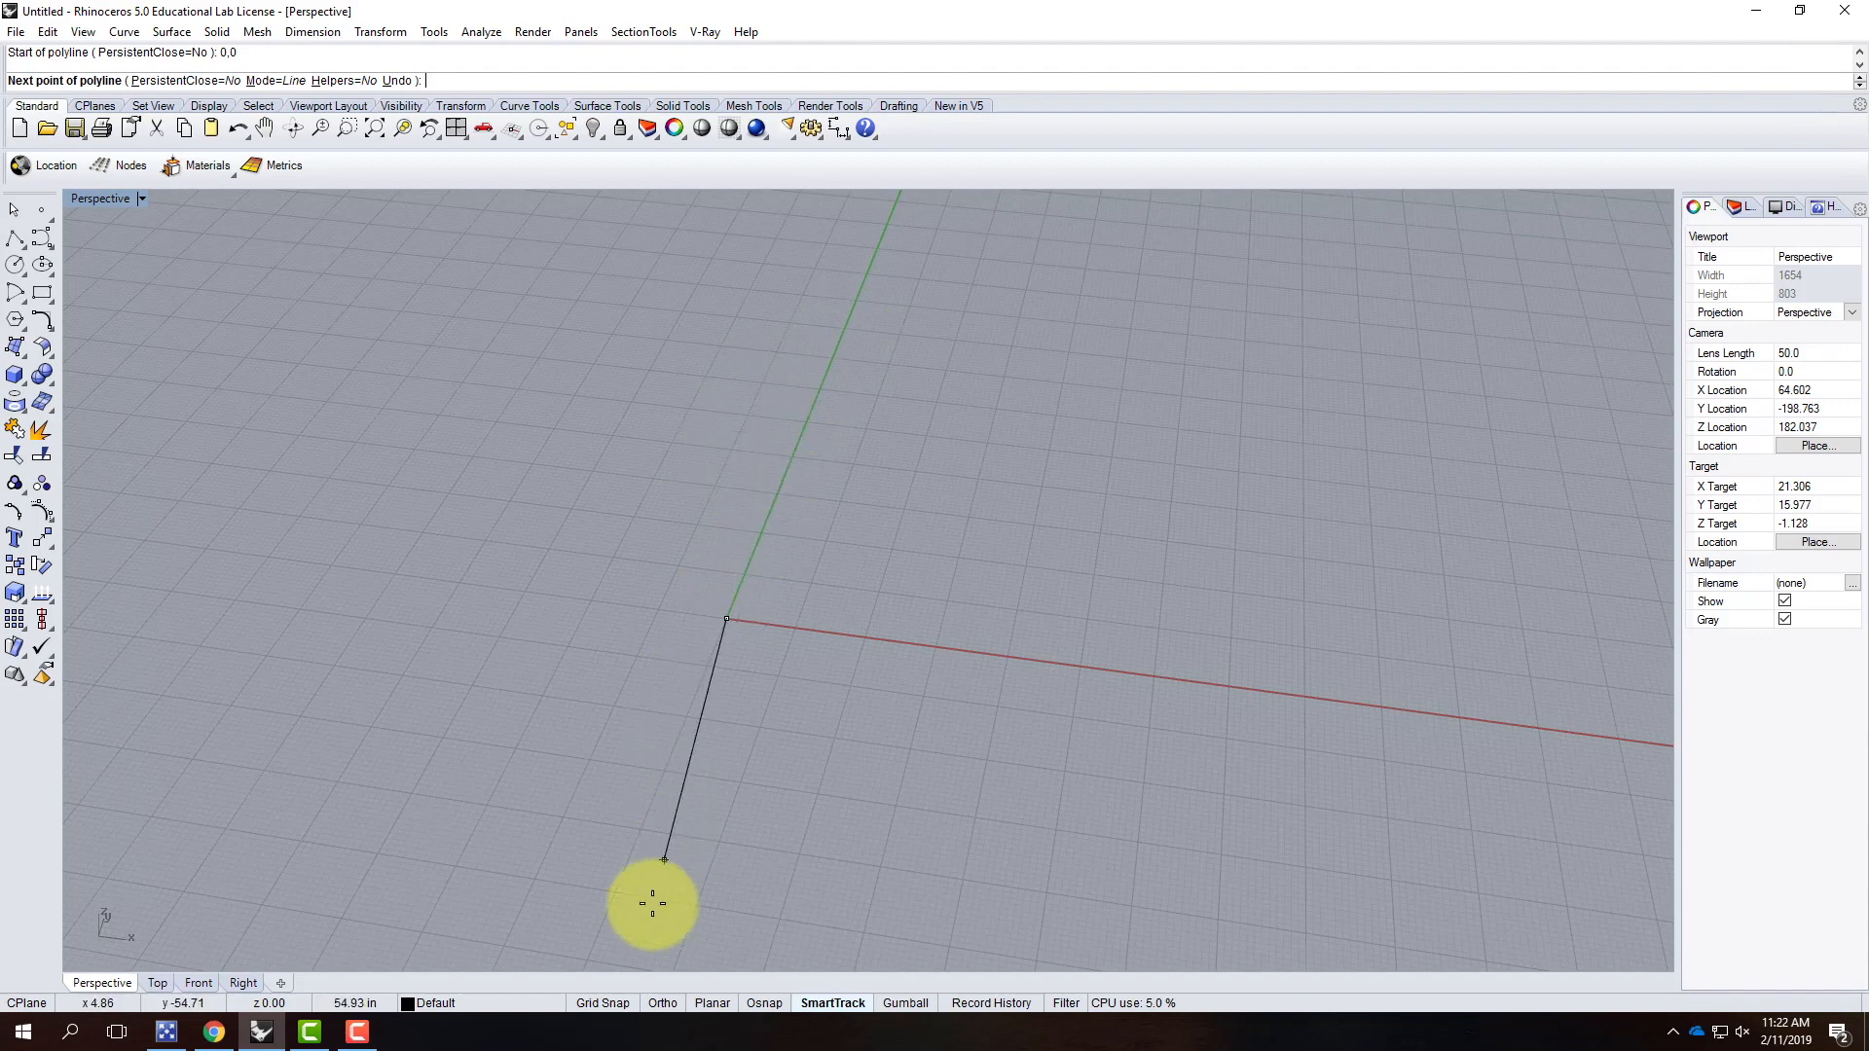
{"action": "left_click", "coordinate": [663, 1003]}
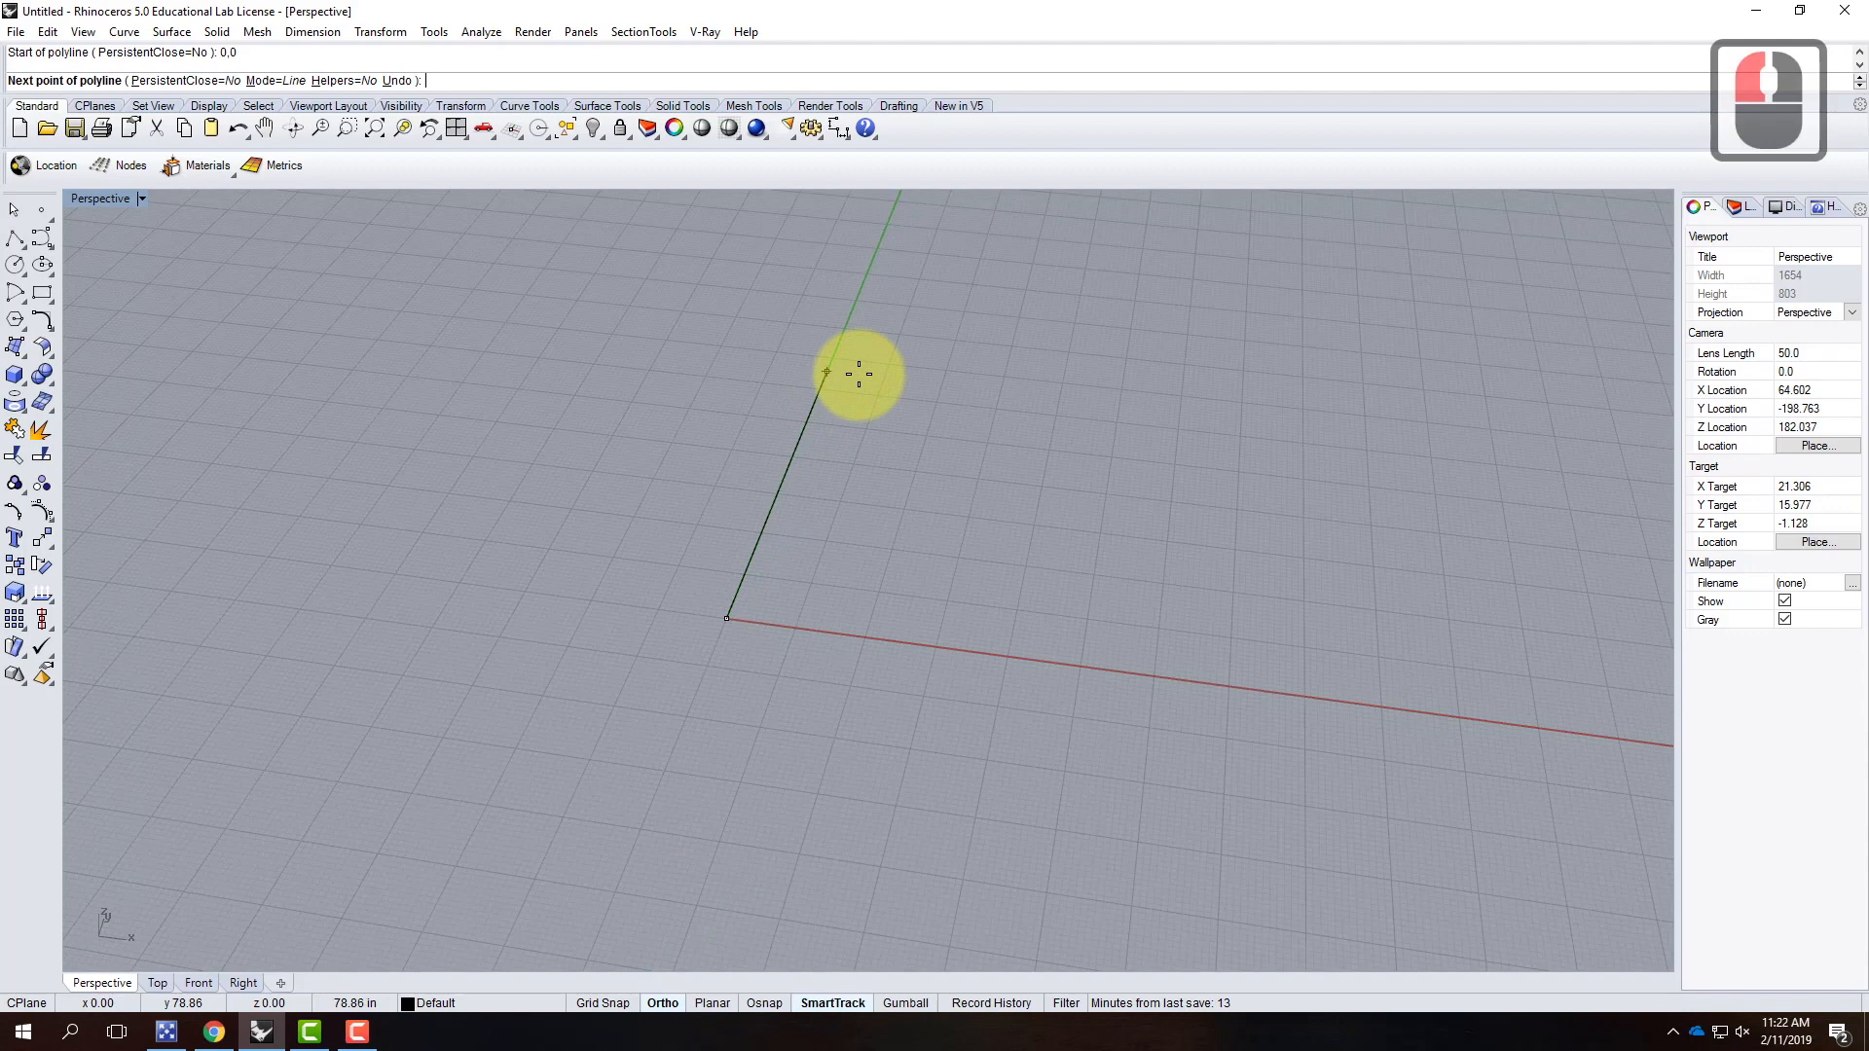
Step: Draw a 36" polyline segment along positive Y and a 4" segment toward negative X, and end the polyline
{"action": "type", "text": "36\""}
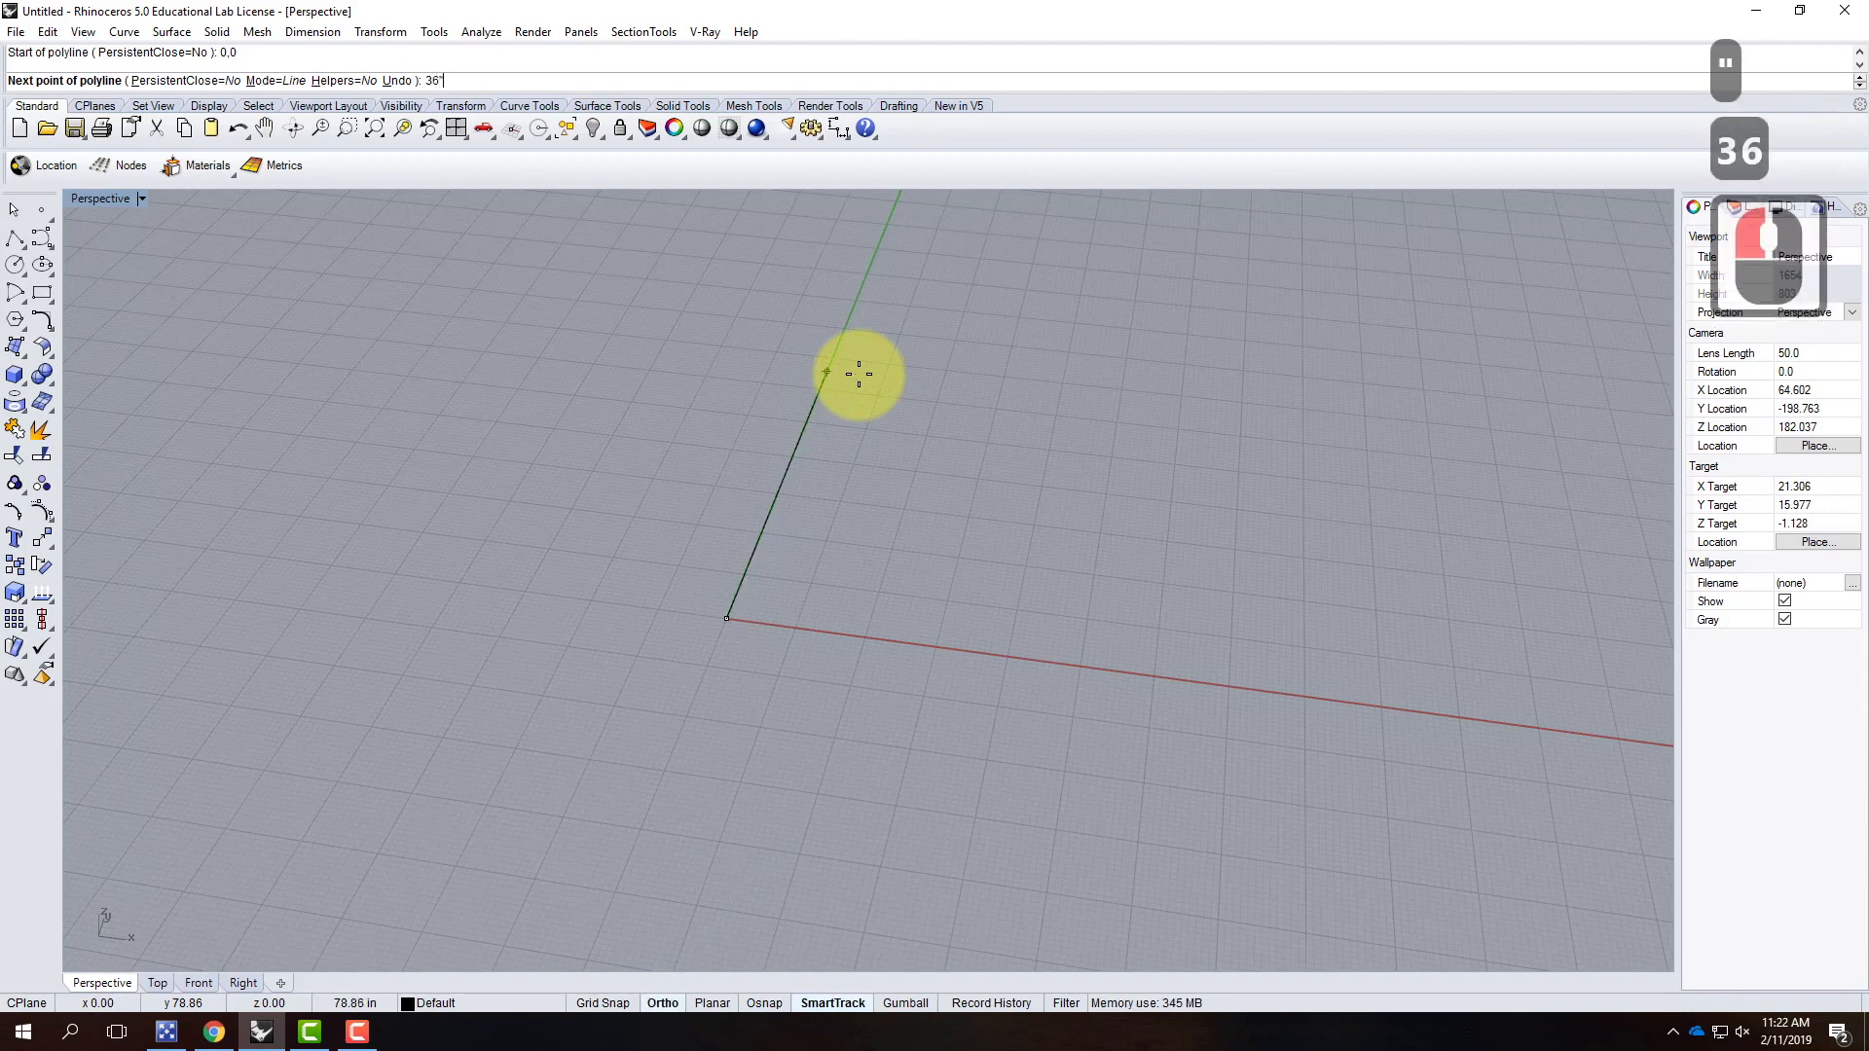
{"action": "key", "text": "Return"}
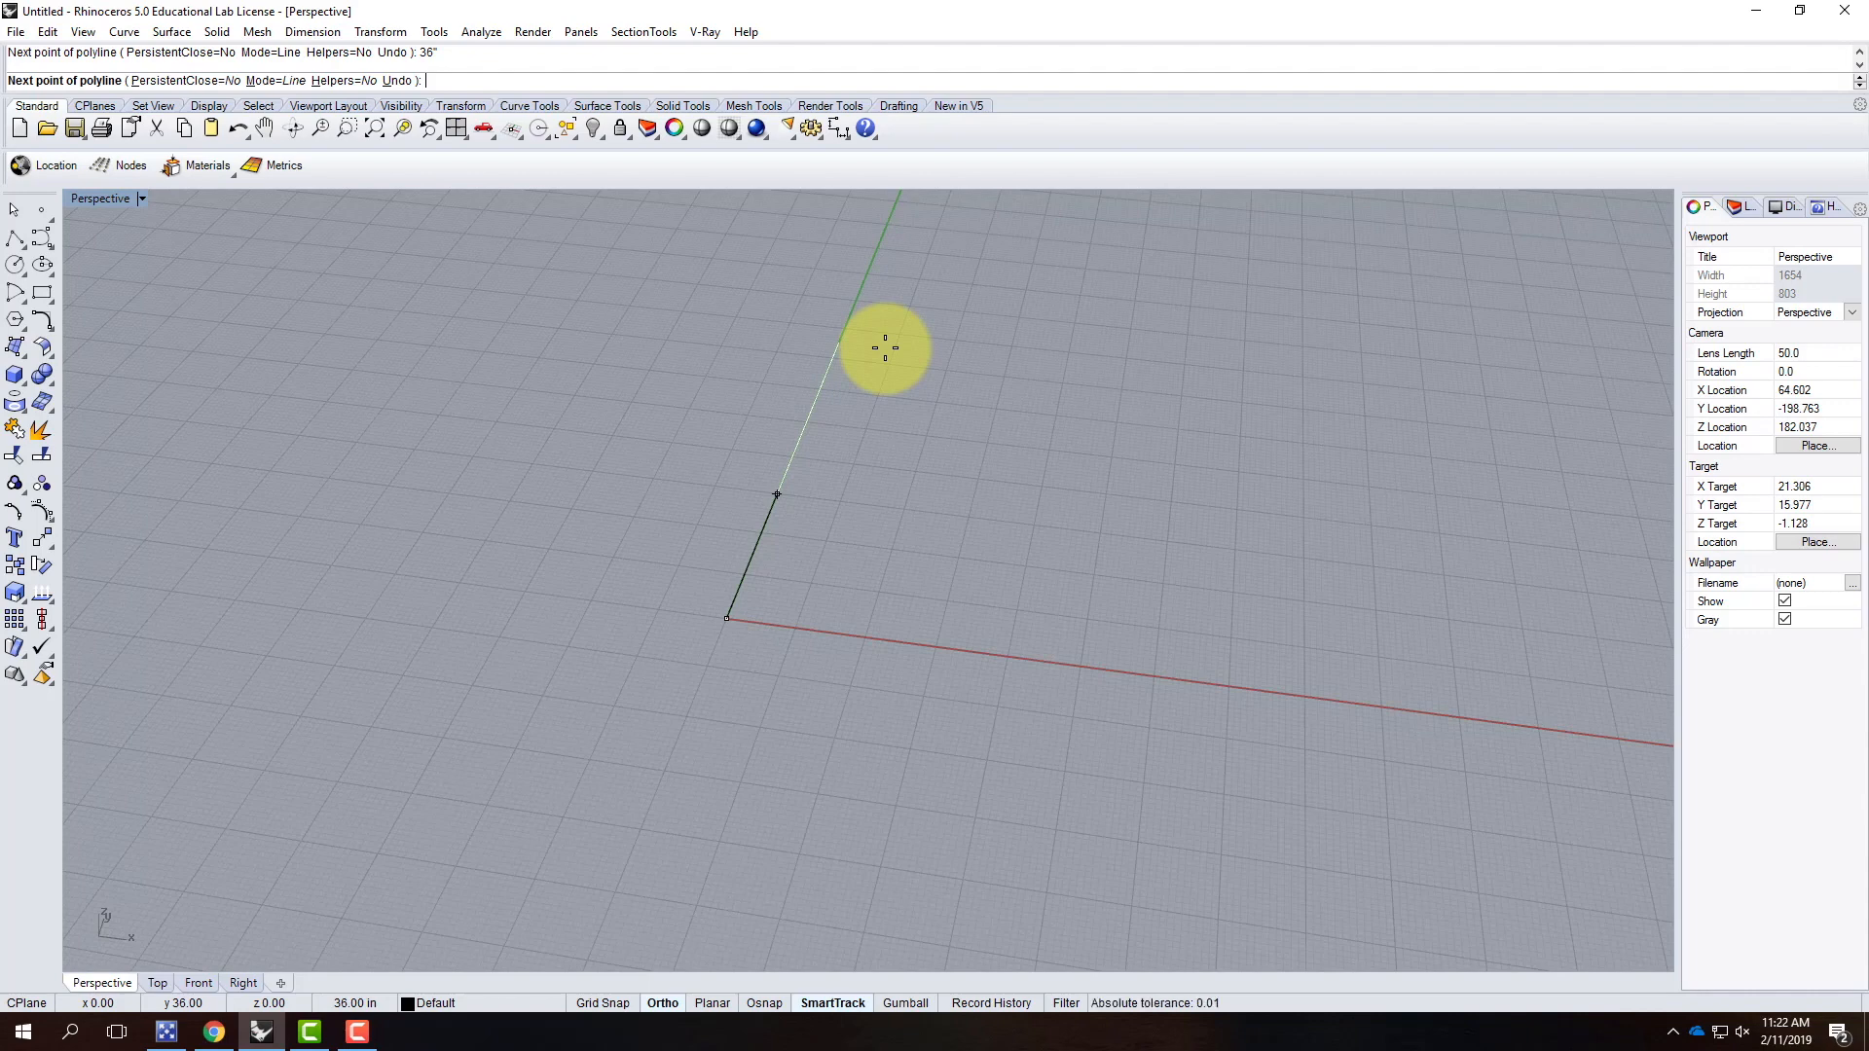
{"action": "left_click", "coordinate": [827, 353]}
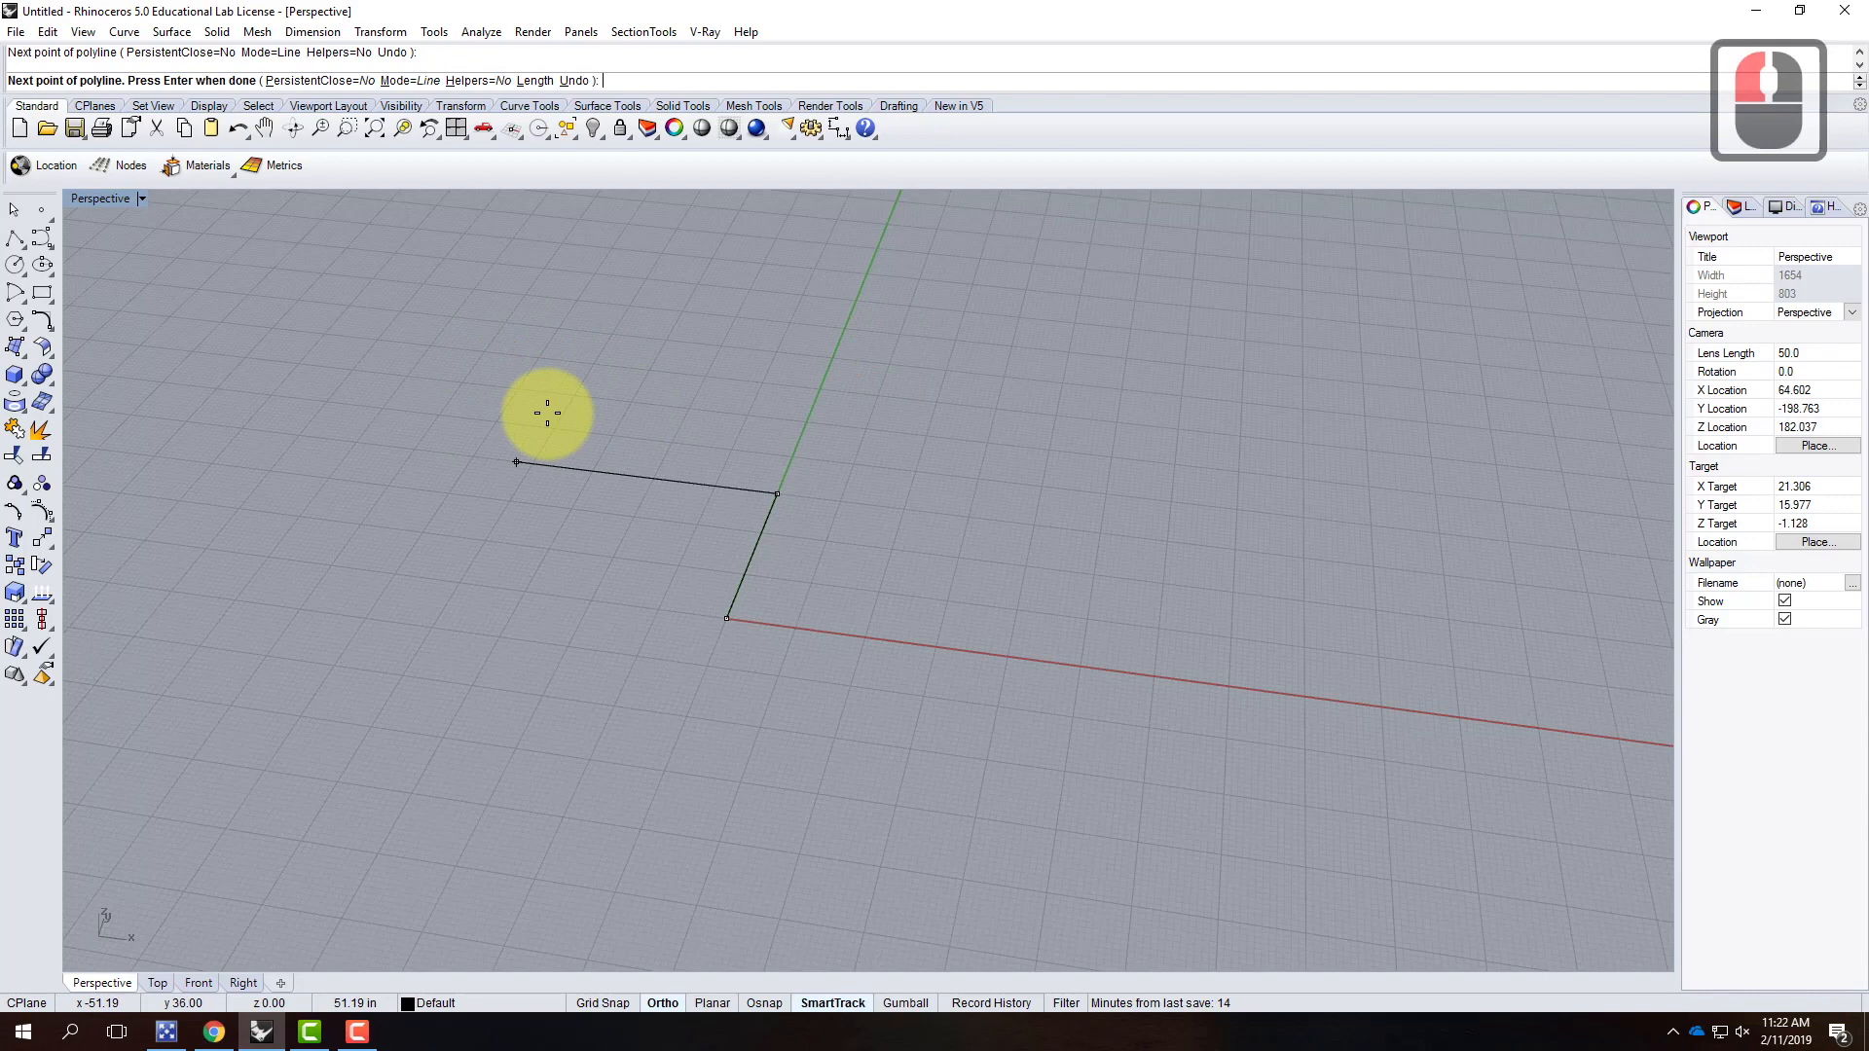
{"action": "type", "text": "4"}
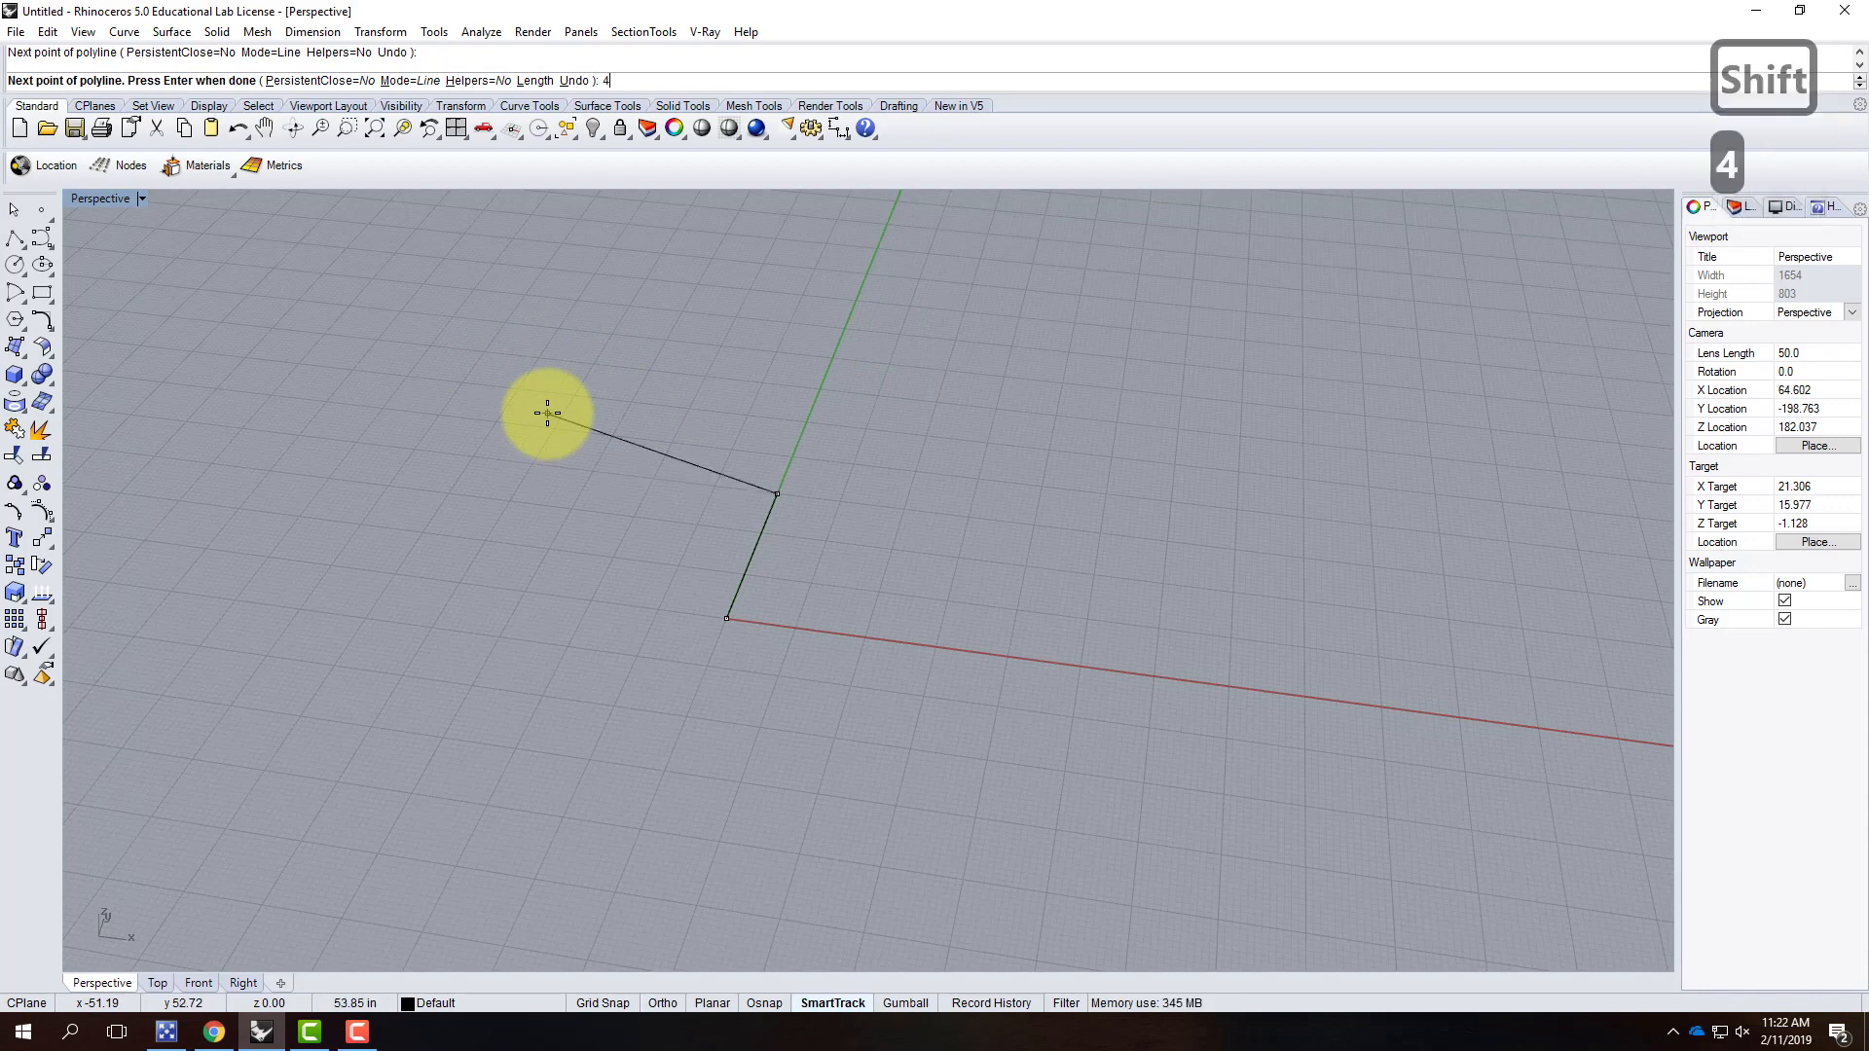
{"action": "type", "text": "\""}
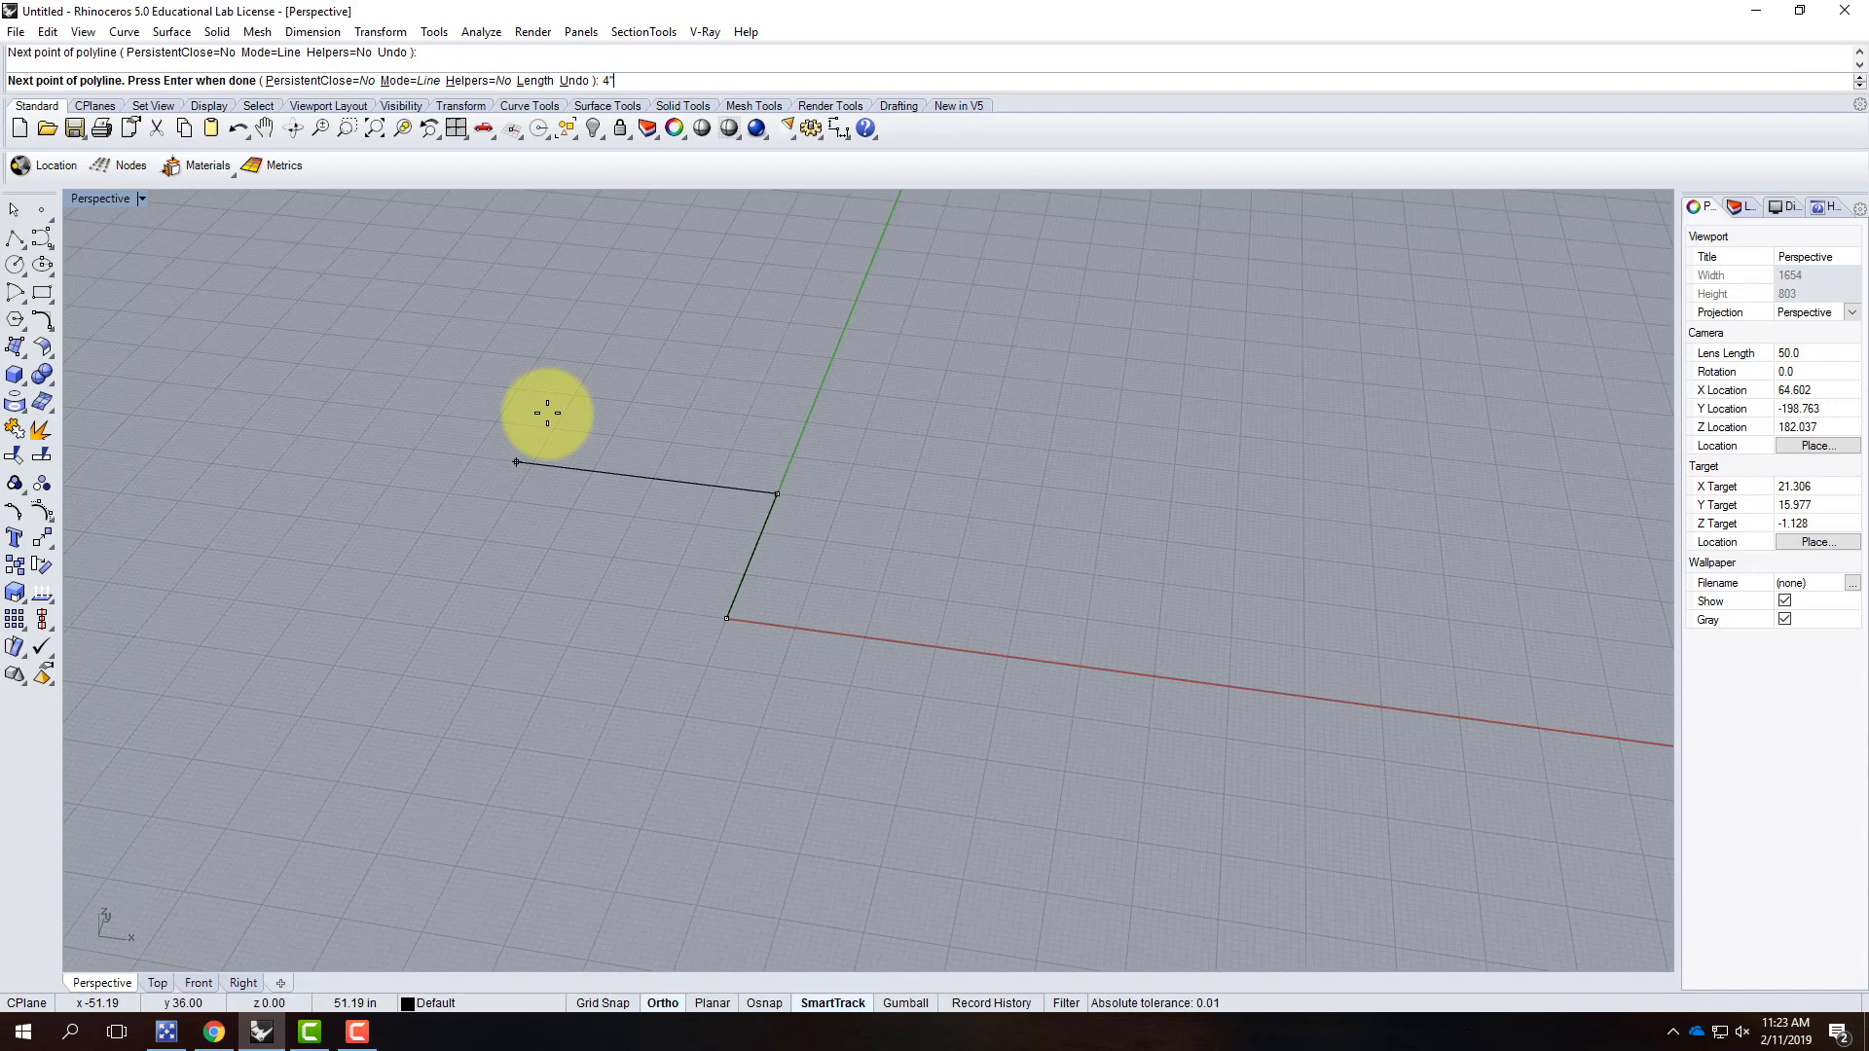
{"action": "key", "text": "Return"}
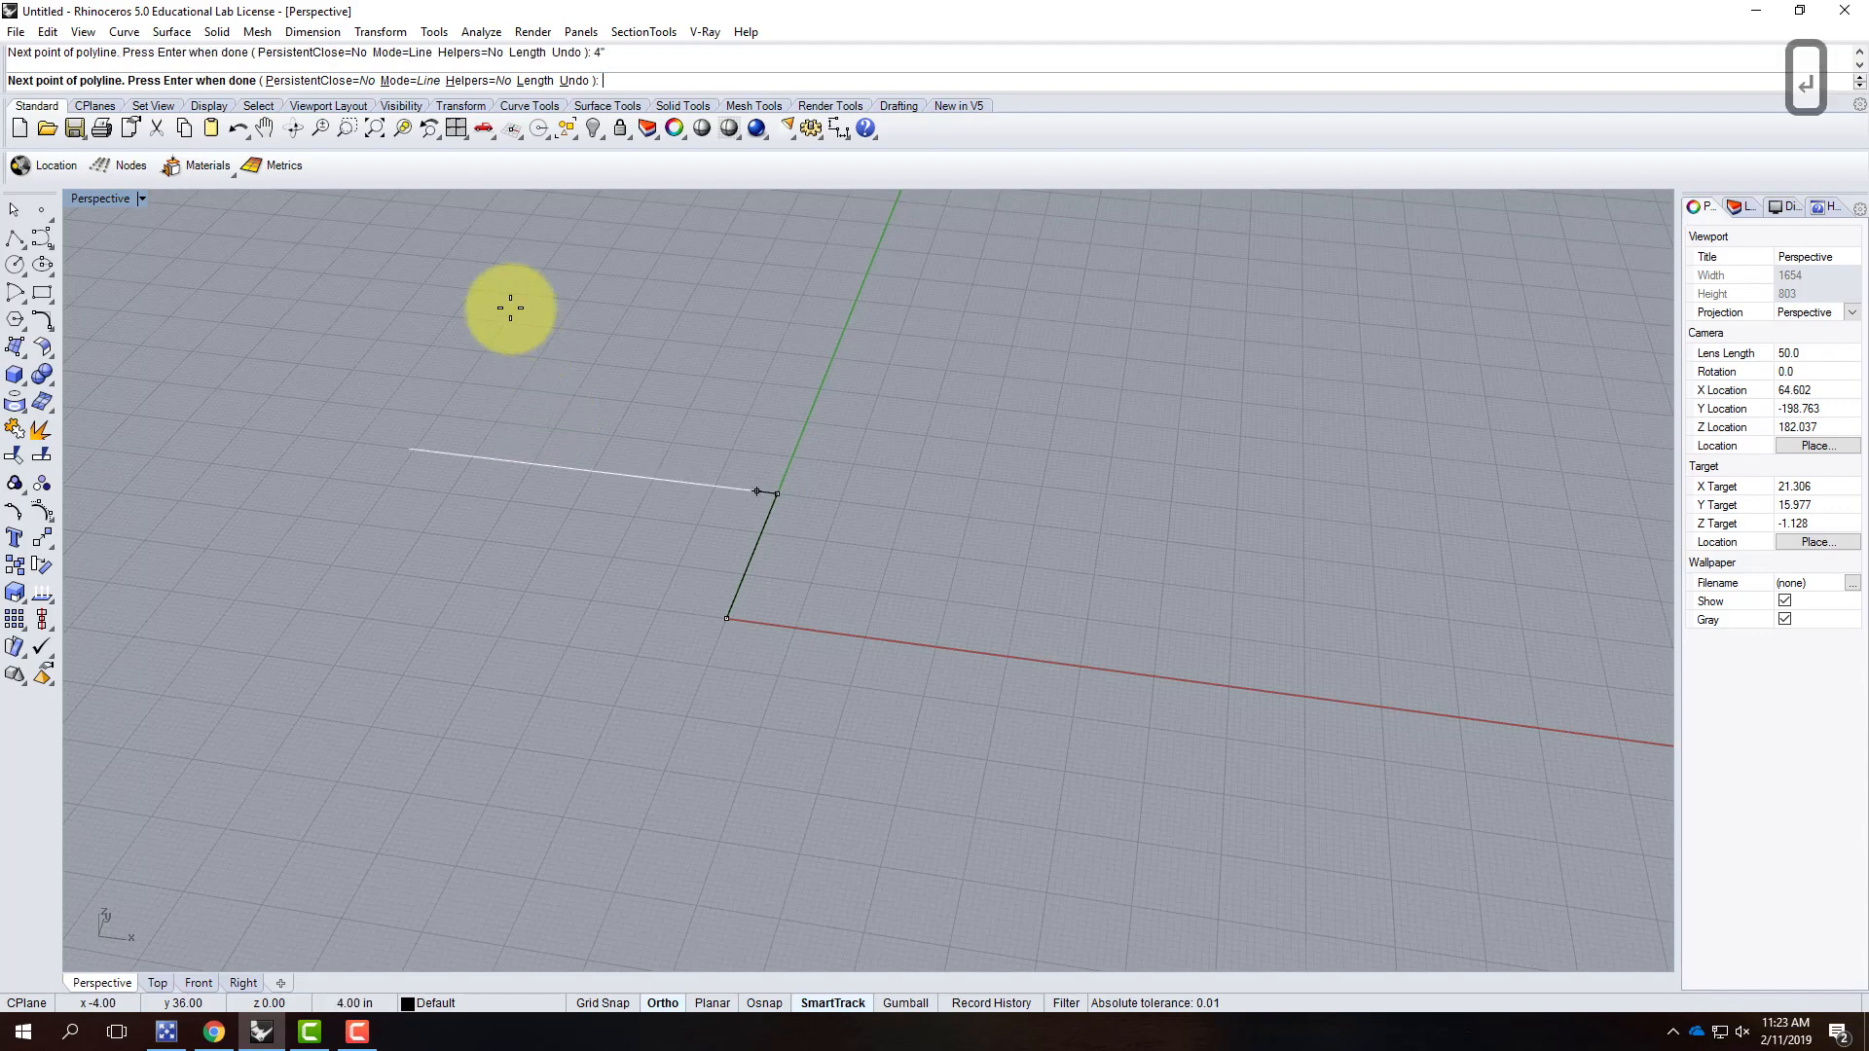
{"action": "left_click", "coordinate": [456, 684]}
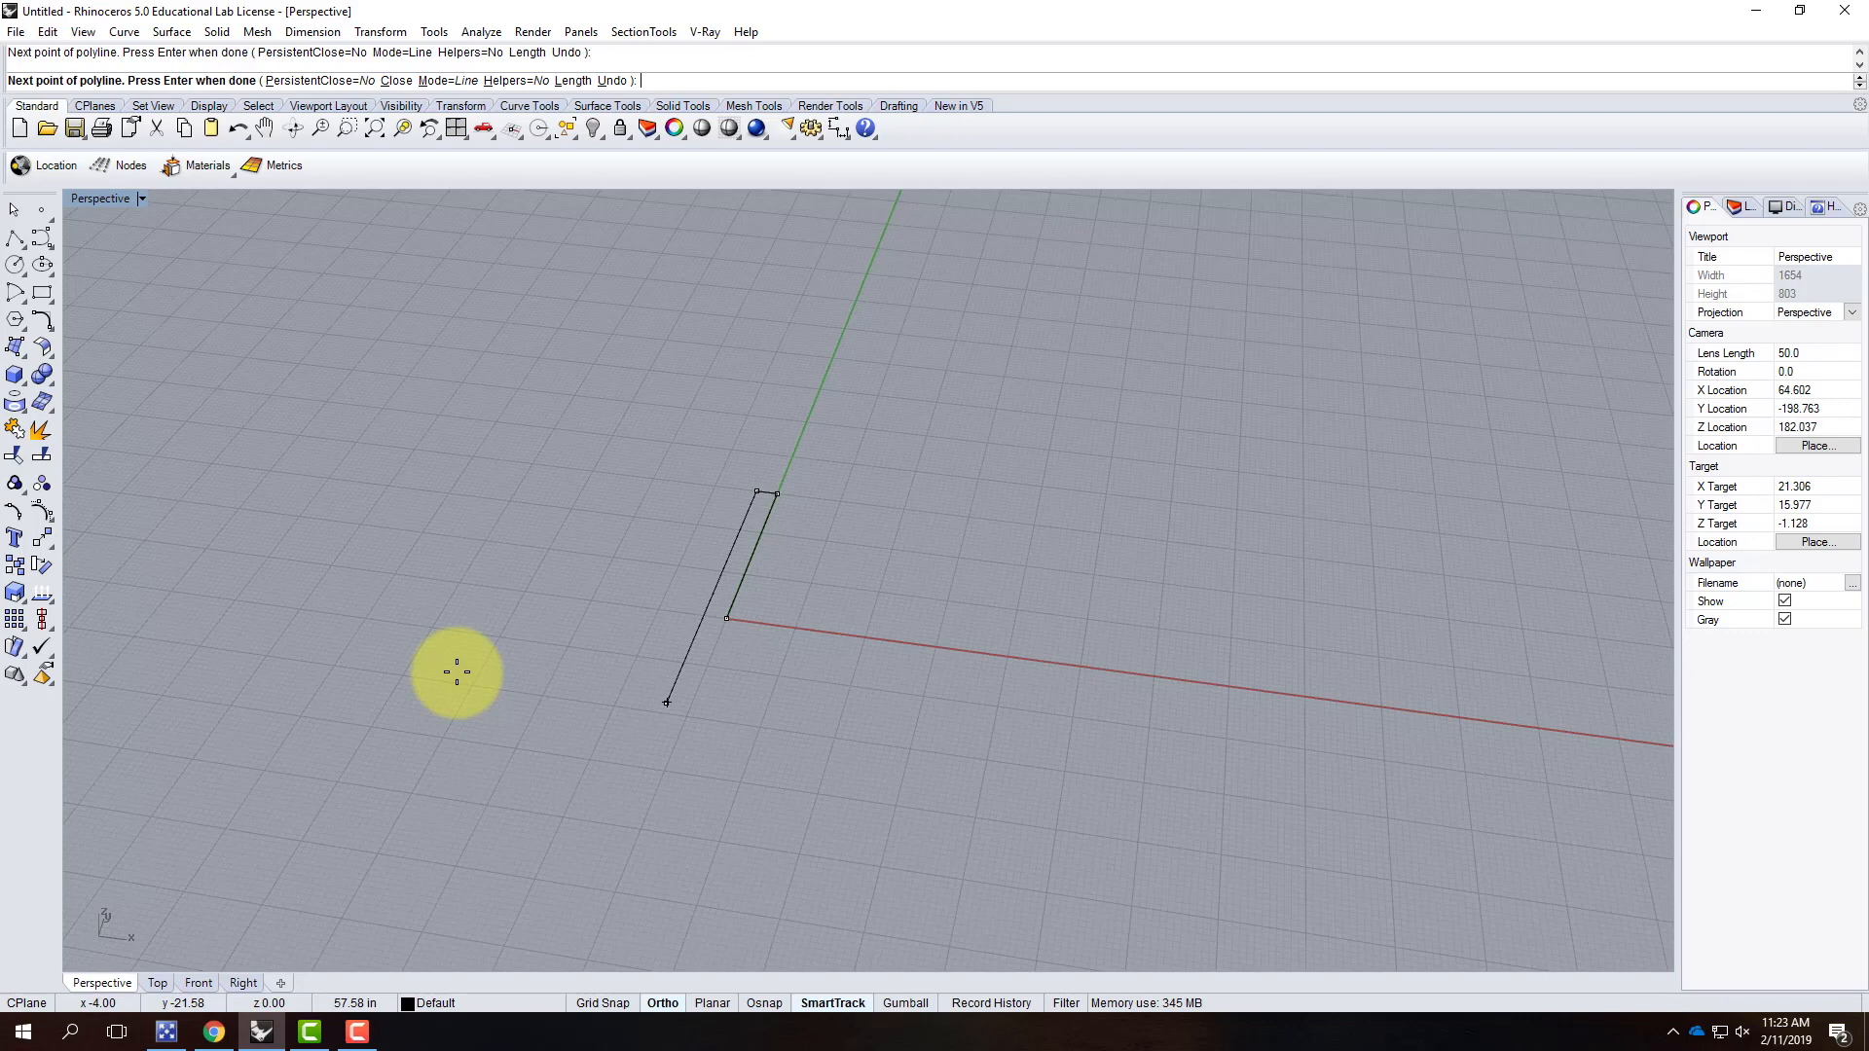
{"action": "key", "text": "Return"}
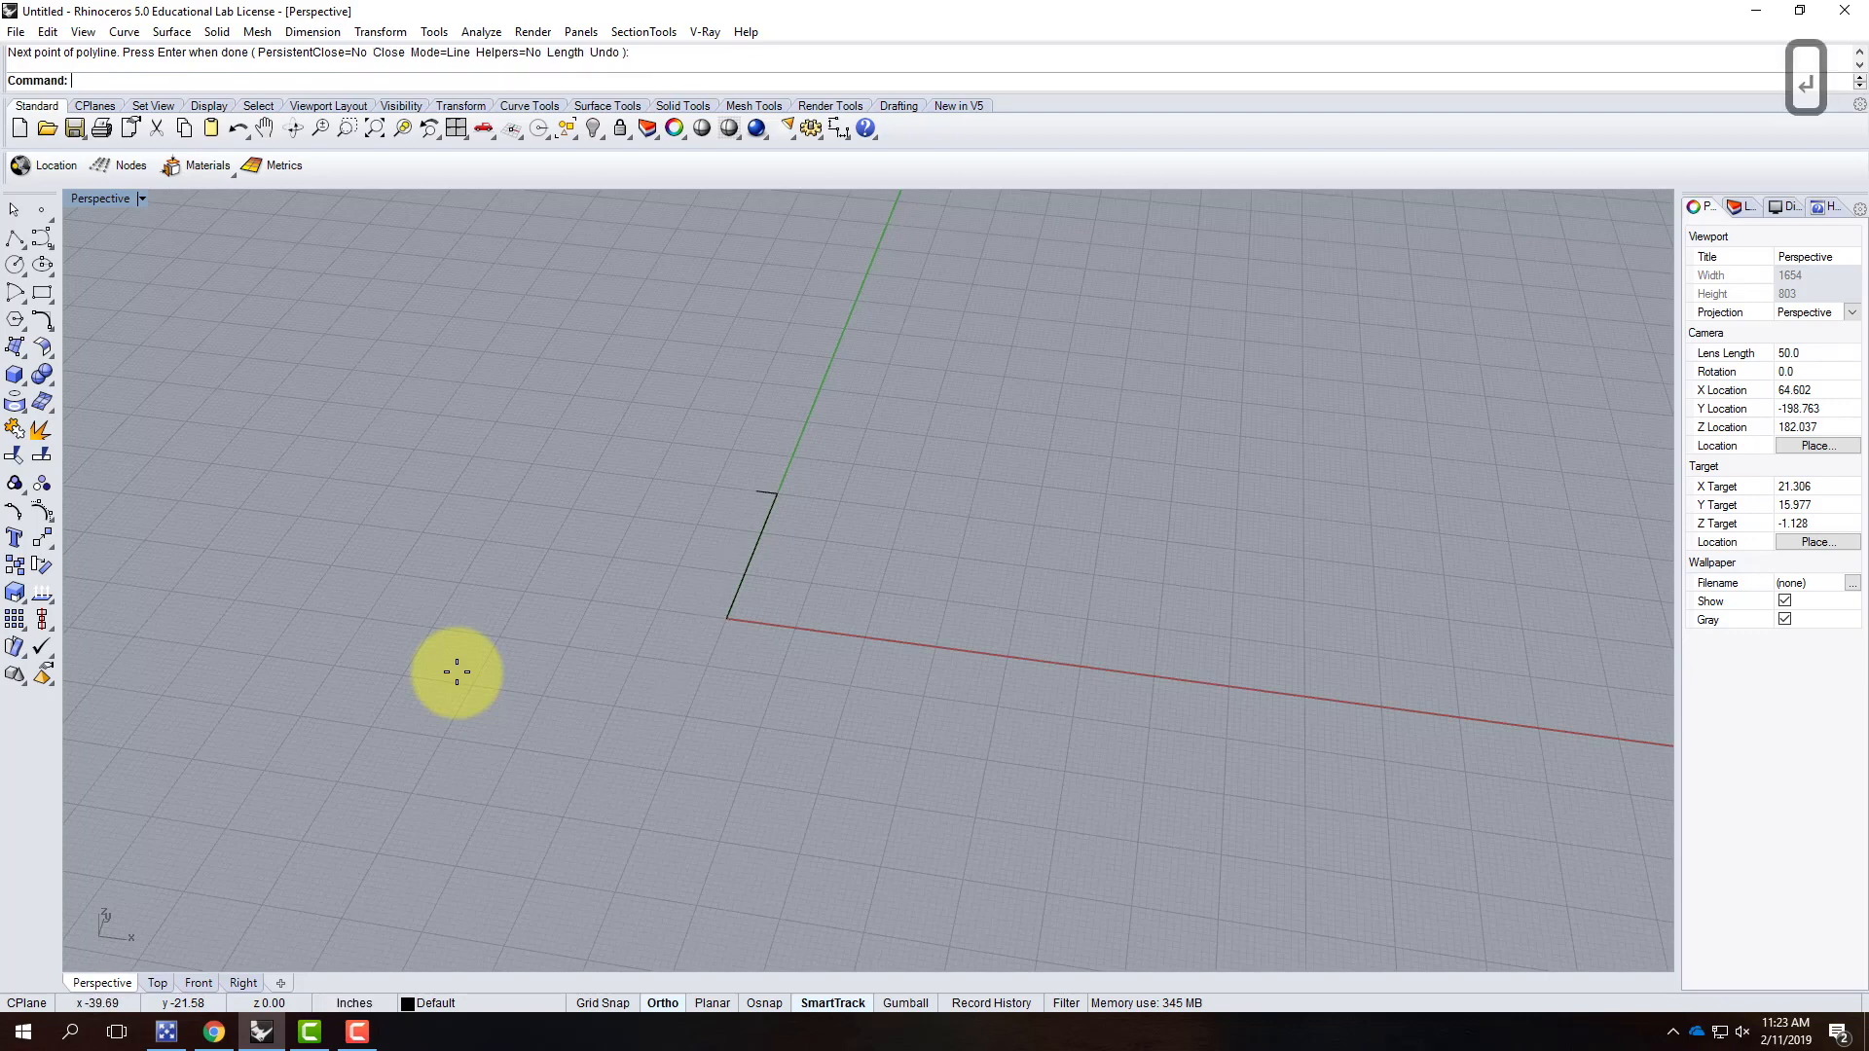
Step: Start another polyline and enable the End, Mid and Perp object snaps
{"action": "left_click", "coordinate": [15, 239]}
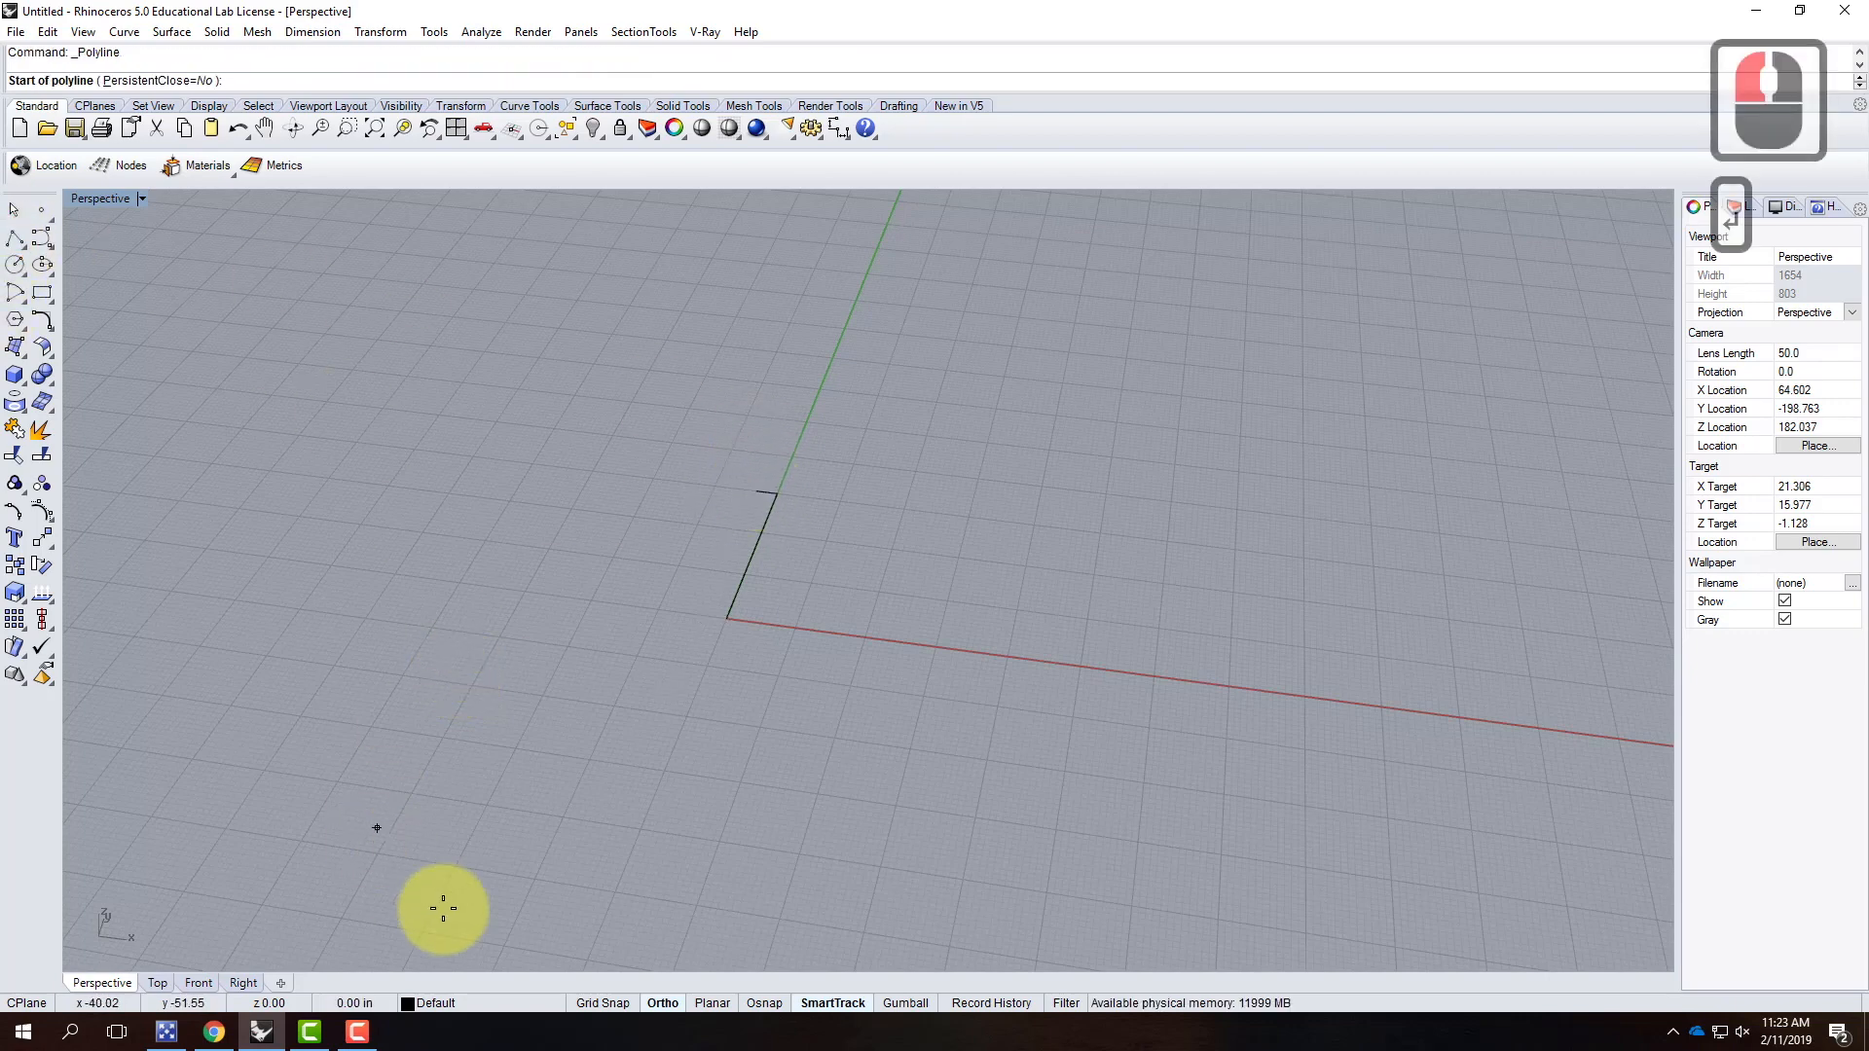
{"action": "left_click", "coordinate": [764, 1003]}
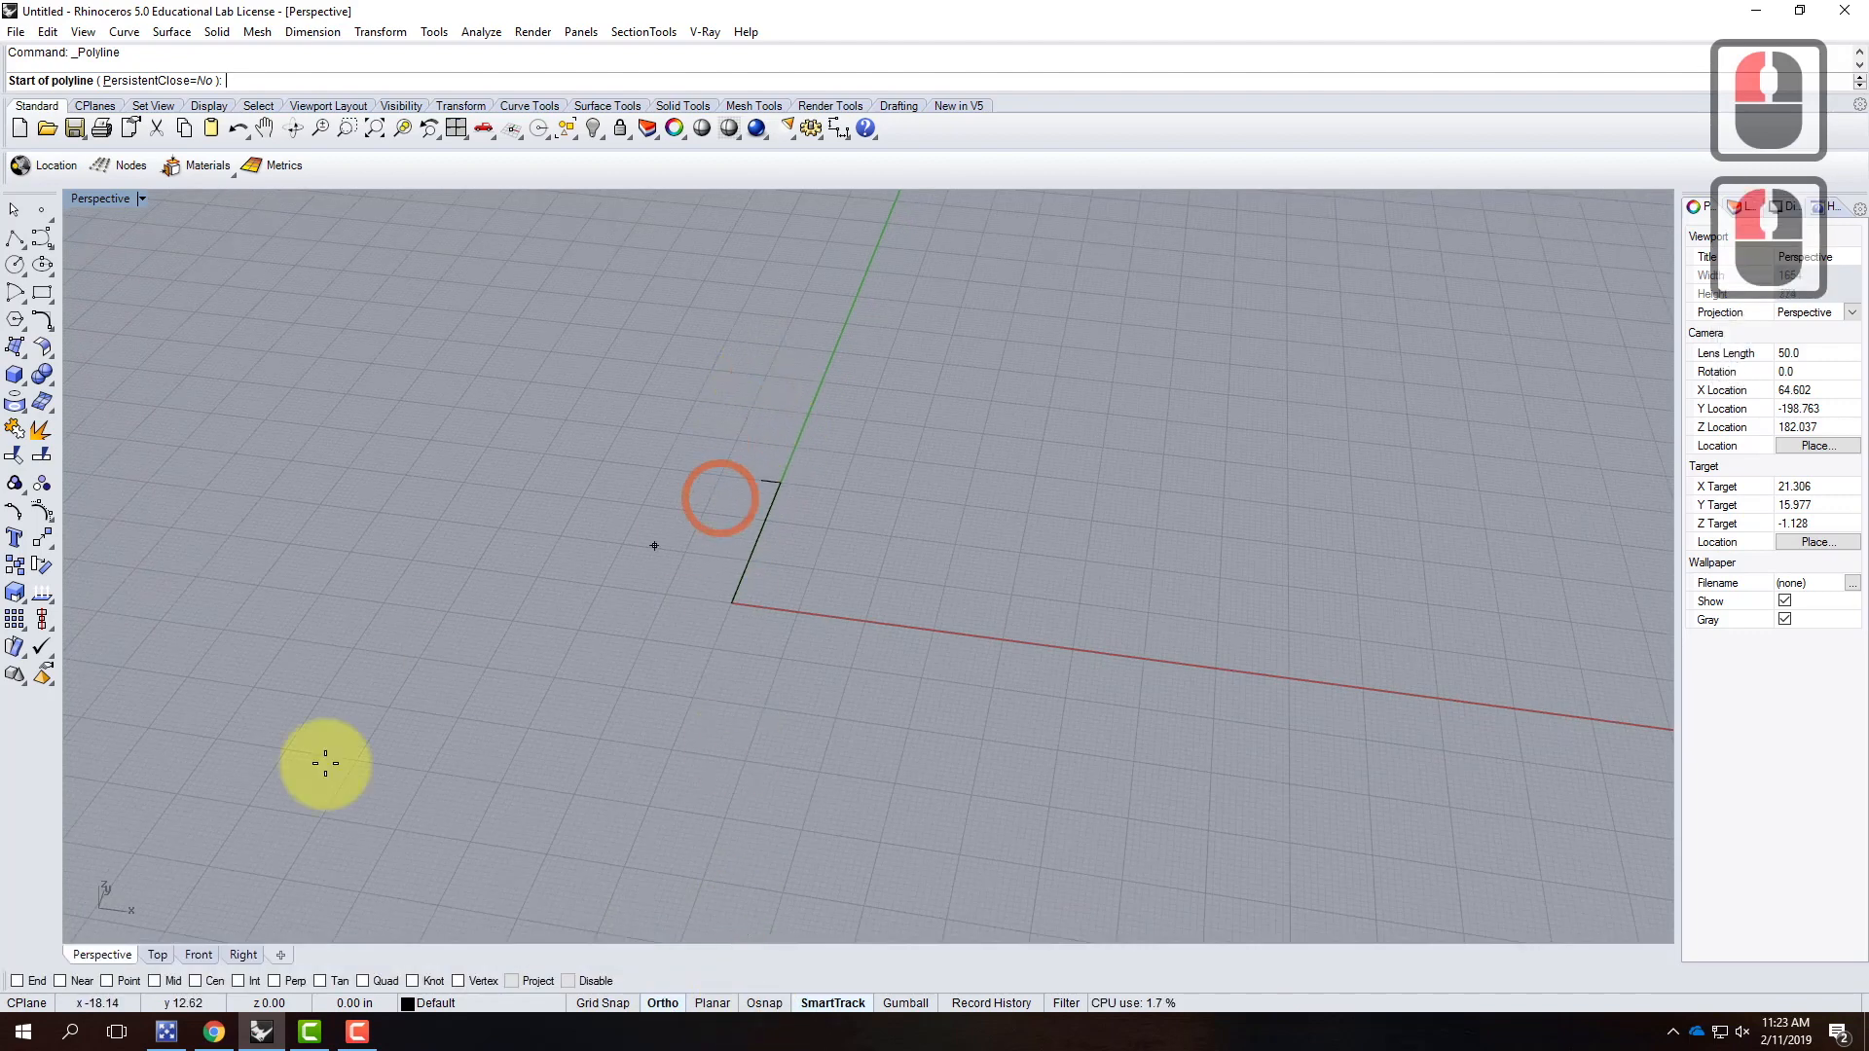
{"action": "left_click", "coordinate": [18, 981]}
{"action": "left_click", "coordinate": [154, 981]}
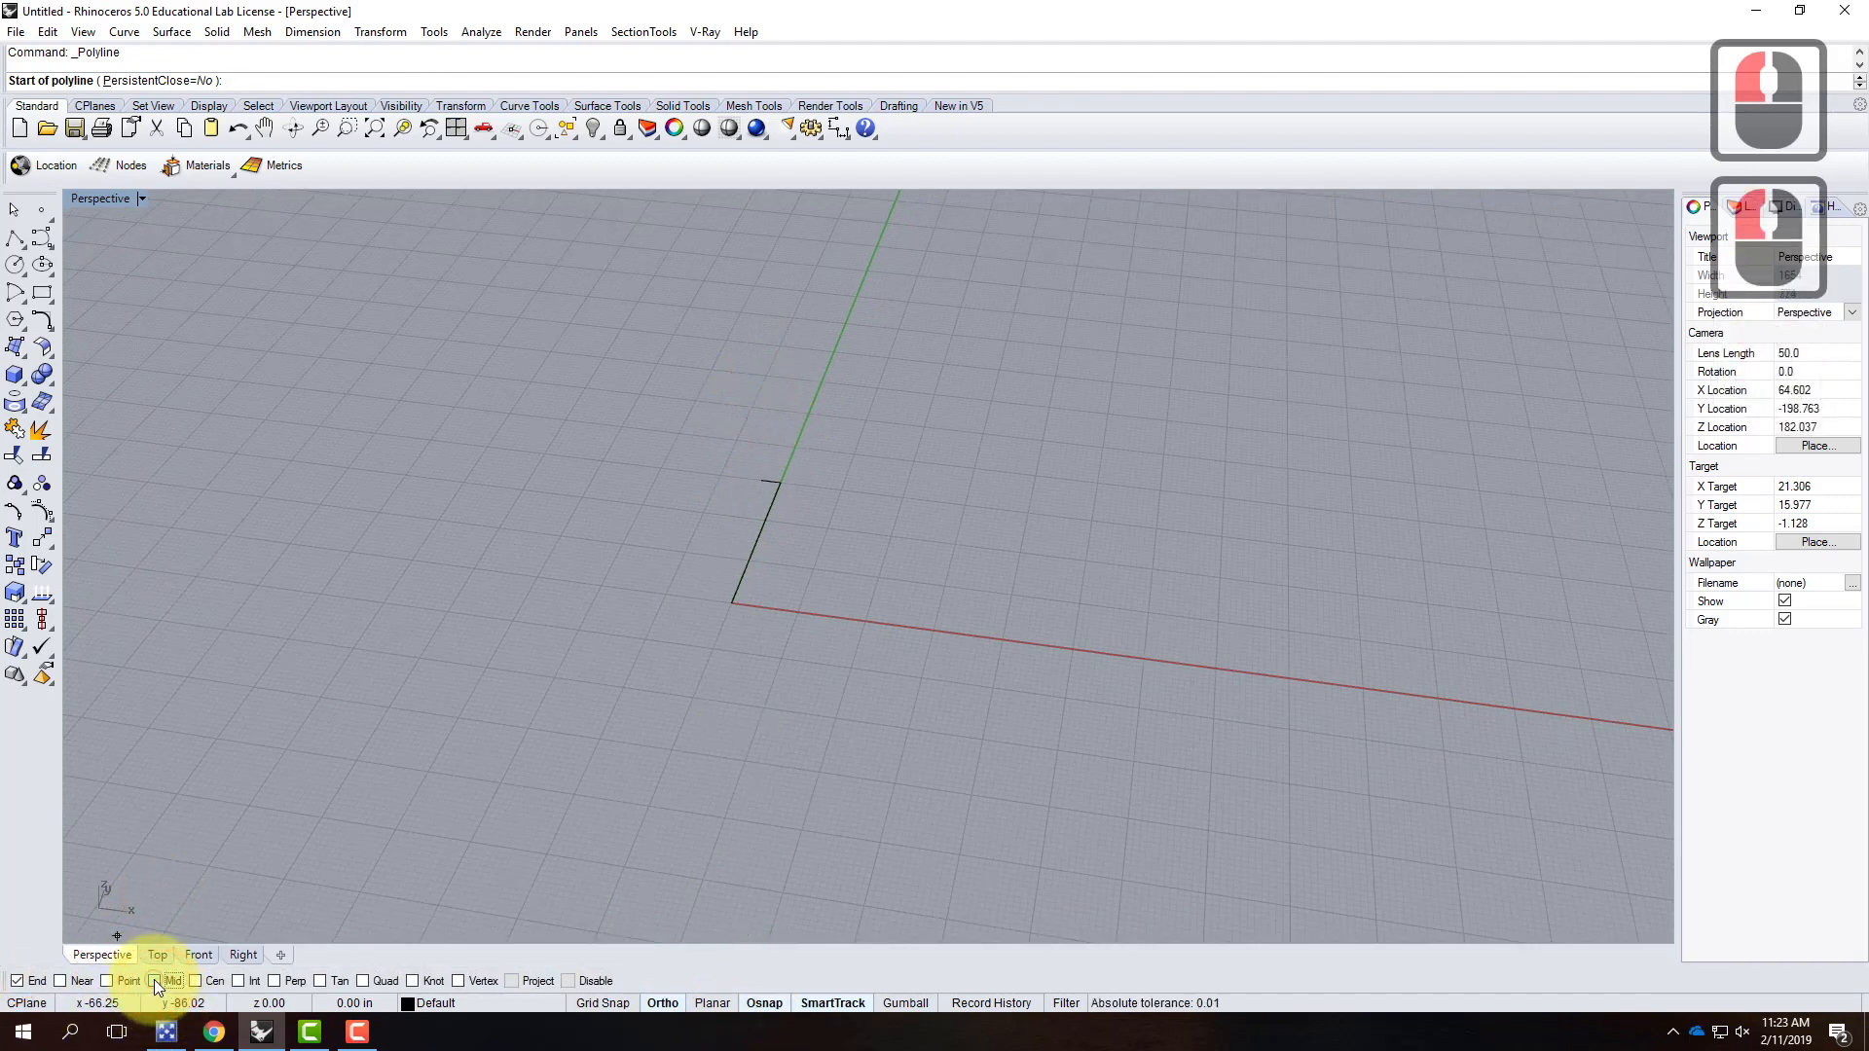
{"action": "left_click", "coordinate": [273, 981]}
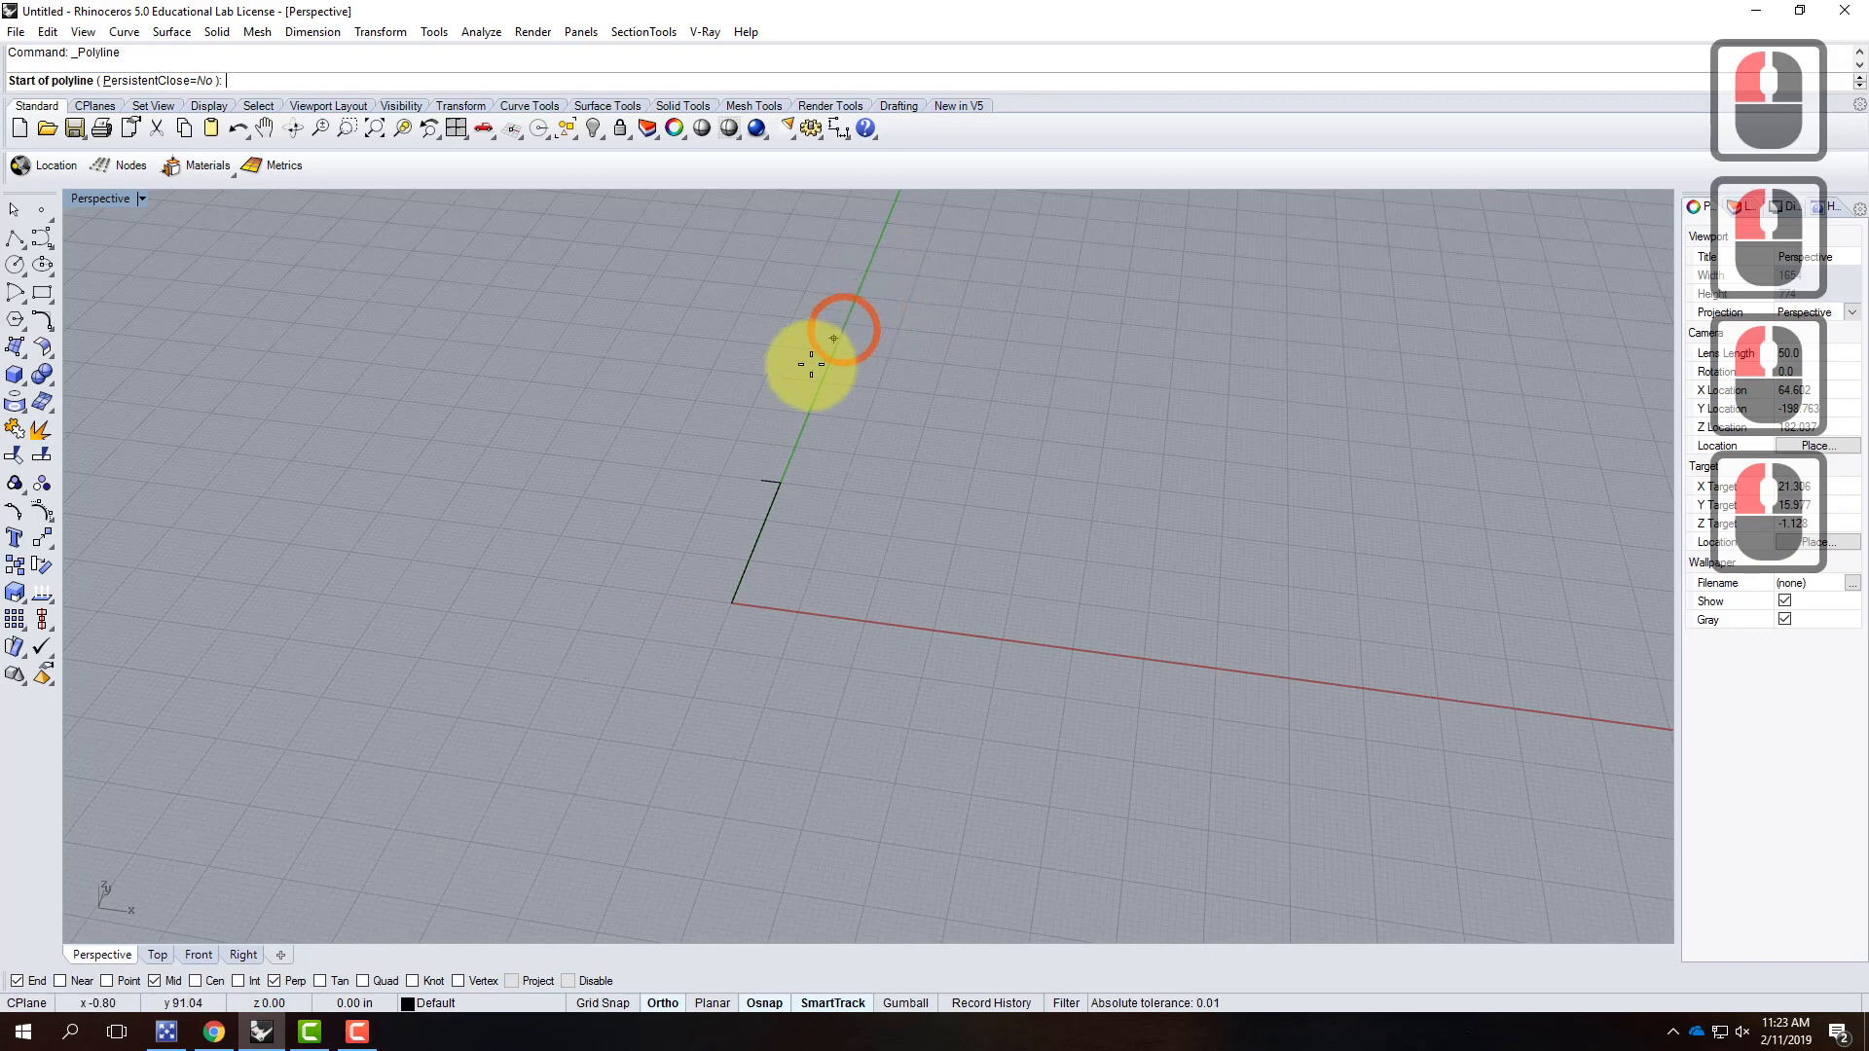
Step: Draw a helper polyline from the 4" segment's free end, 2" toward negative X and 36" toward negative Y
{"action": "left_click", "coordinate": [750, 480]}
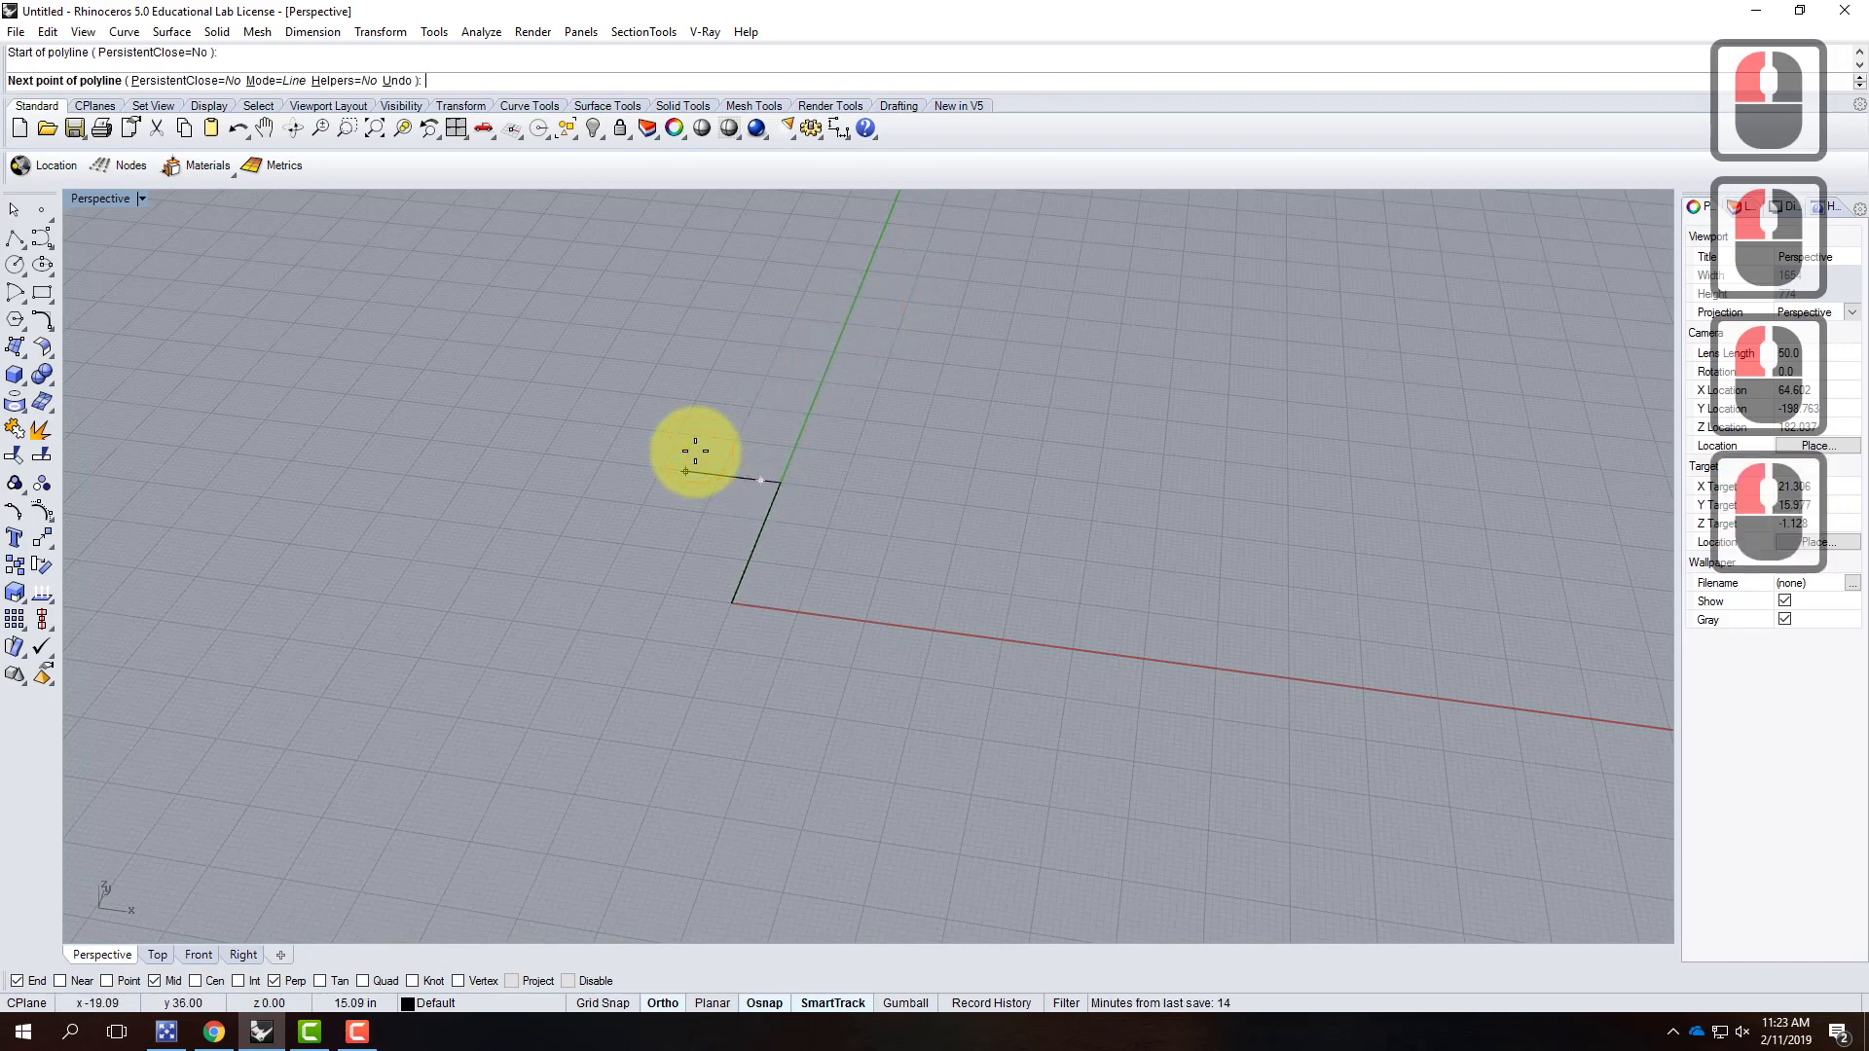
{"action": "type", "text": "2"}
{"action": "key", "text": "Return"}
{"action": "scroll", "coordinate": [743, 438], "scroll_direction": "up", "scroll_amount": 2}
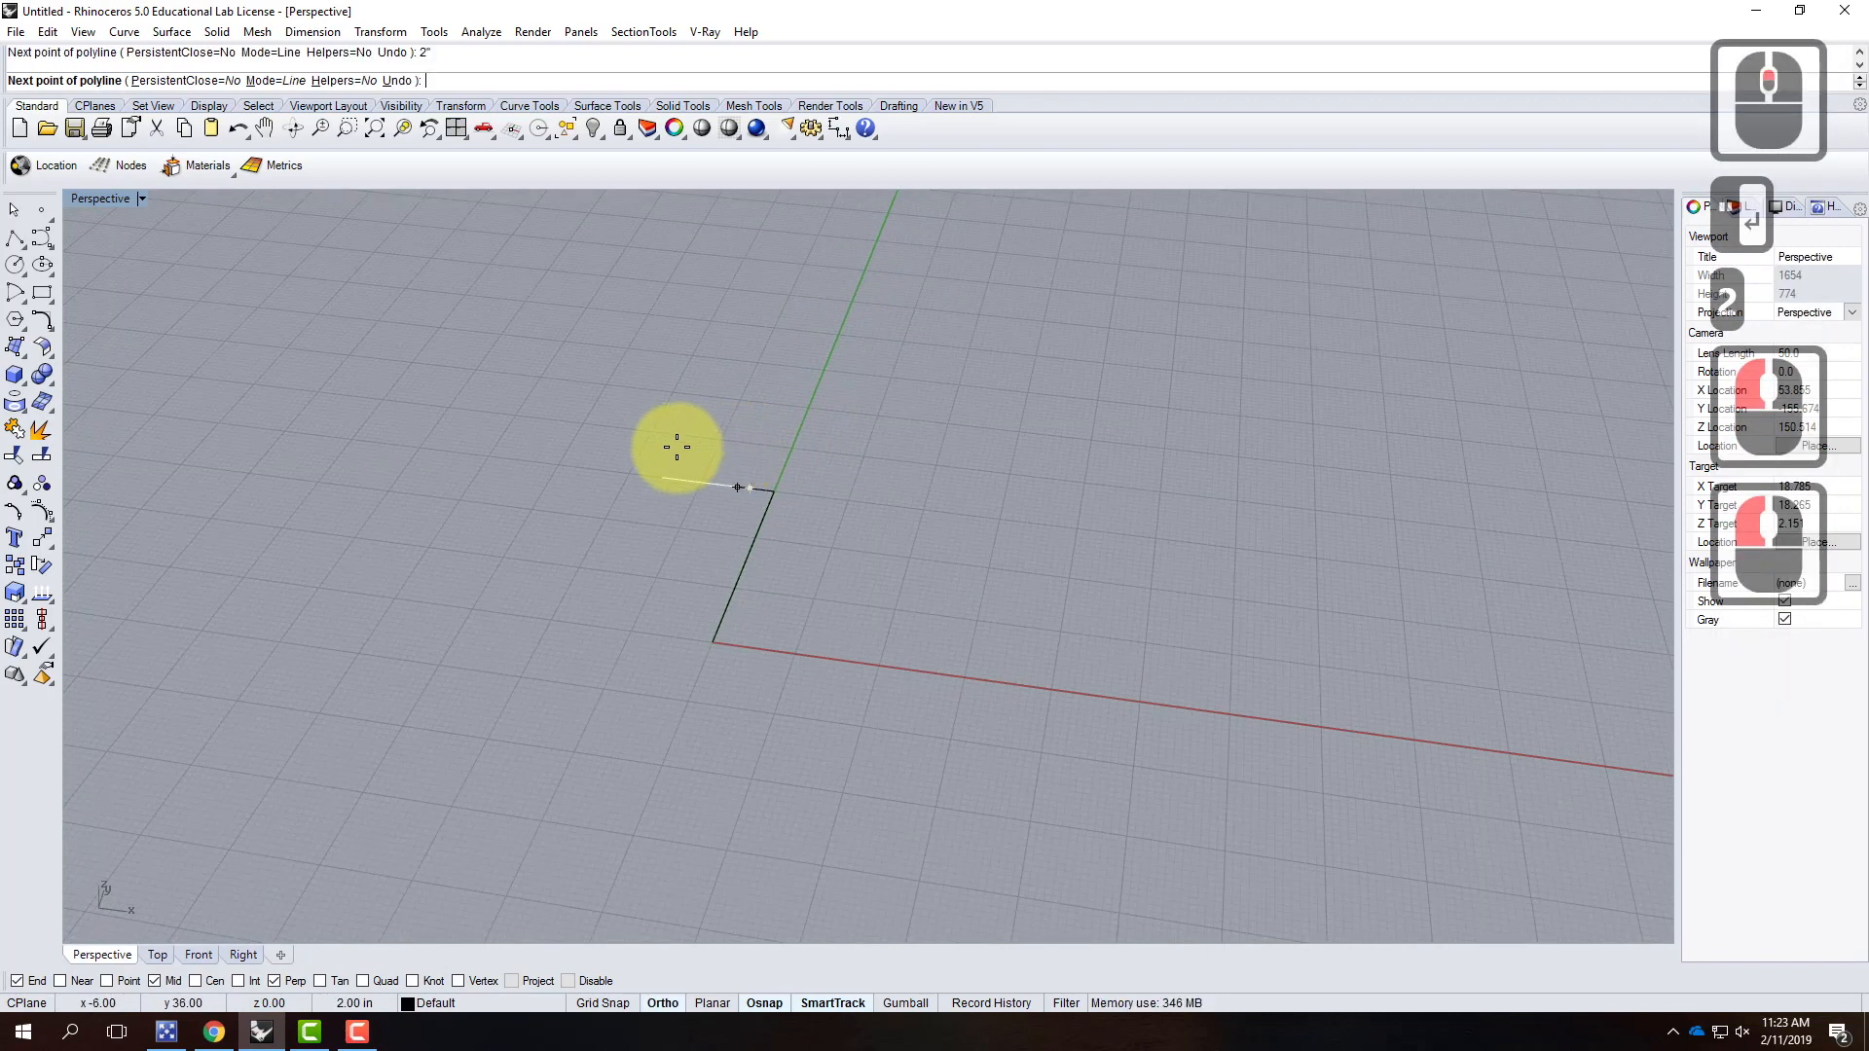
{"action": "left_click", "coordinate": [665, 574]}
{"action": "type", "text": "36\""}
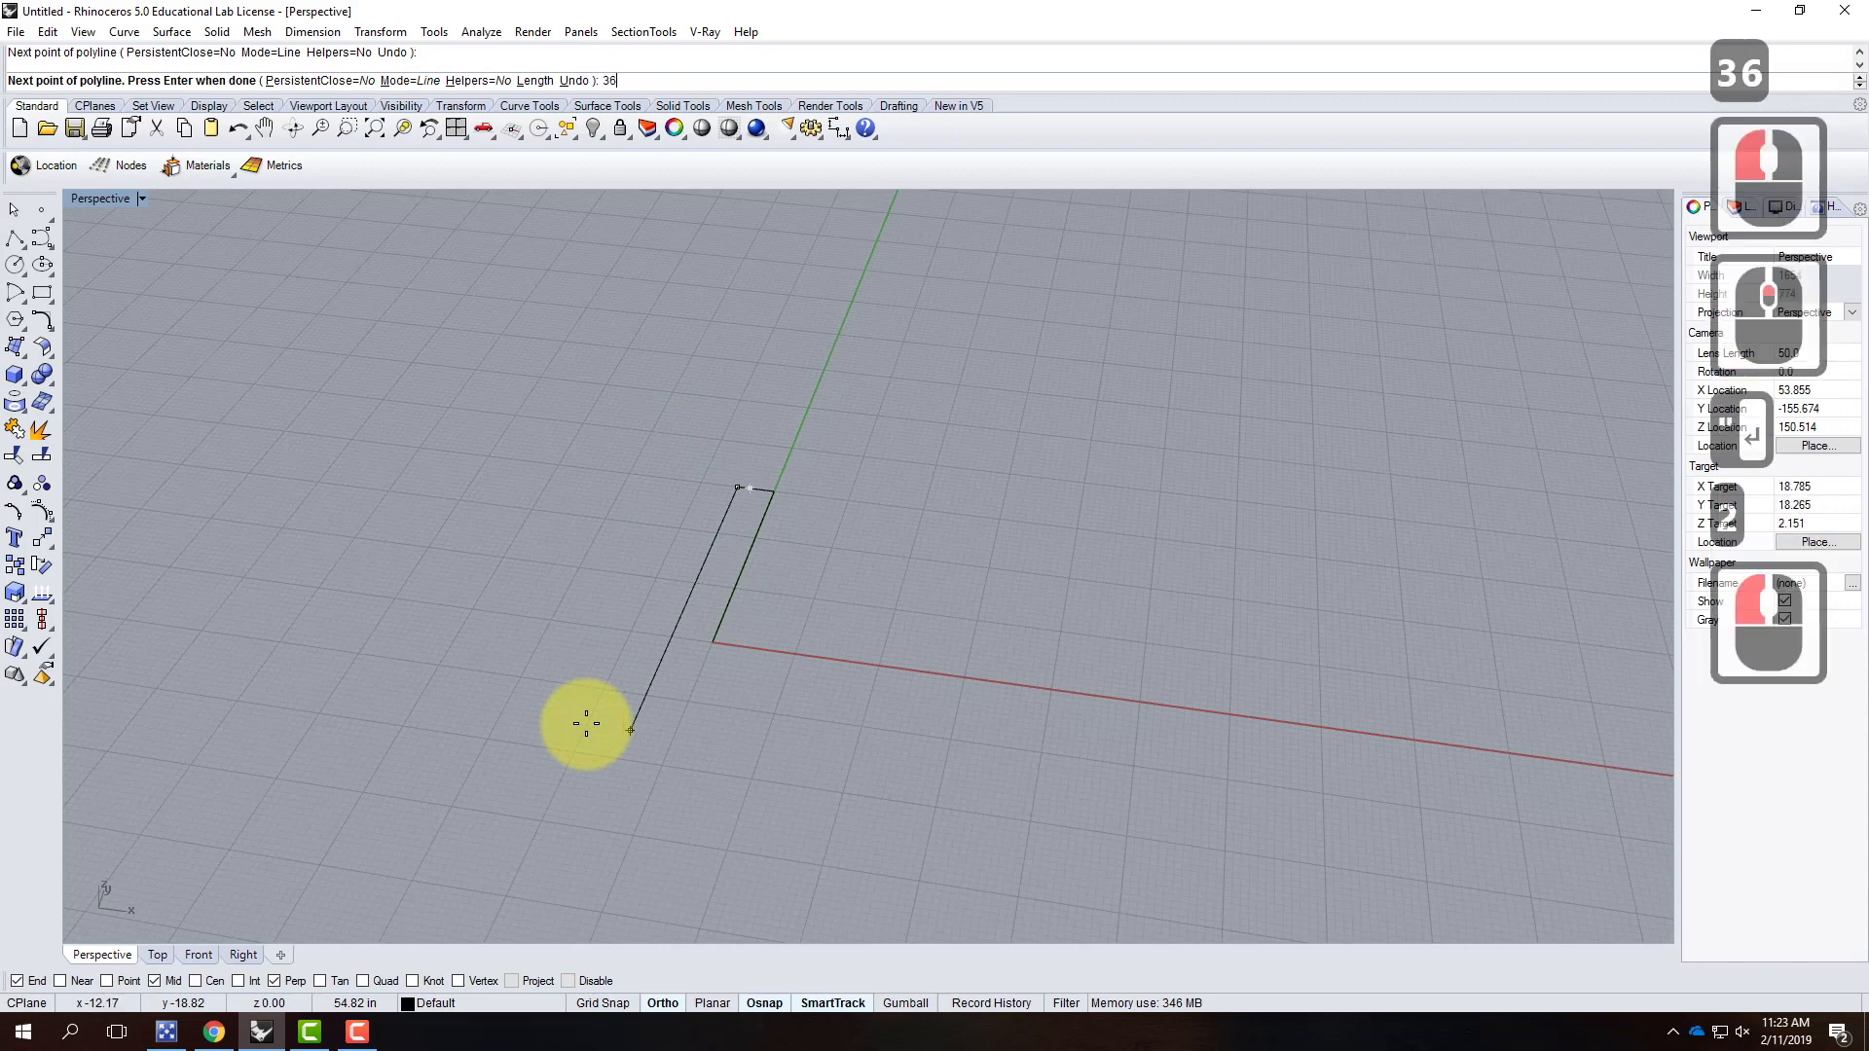
{"action": "key", "text": "Return"}
{"action": "left_click", "coordinate": [609, 723]}
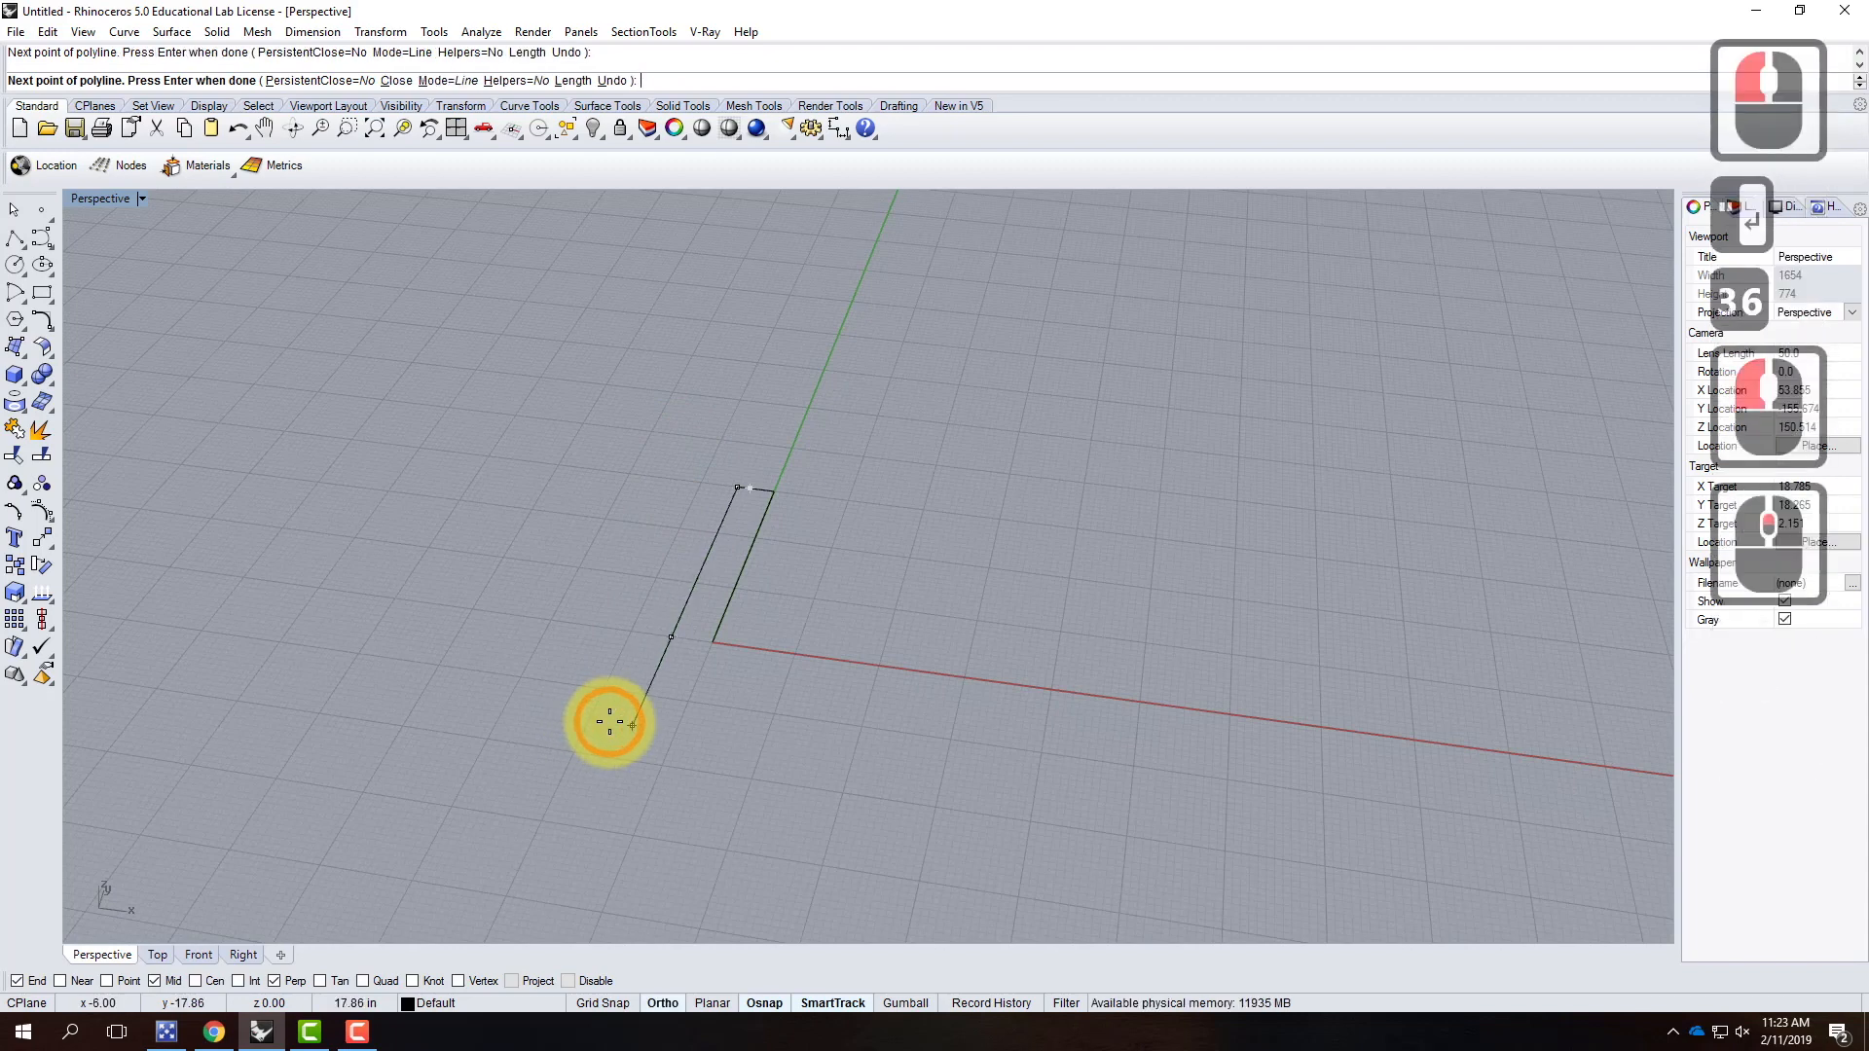
{"action": "key", "text": "Return"}
Step: Draw a slanted line from the 4" segment's free end to the lower end of the helper polyline
{"action": "right_click", "coordinate": [783, 467]}
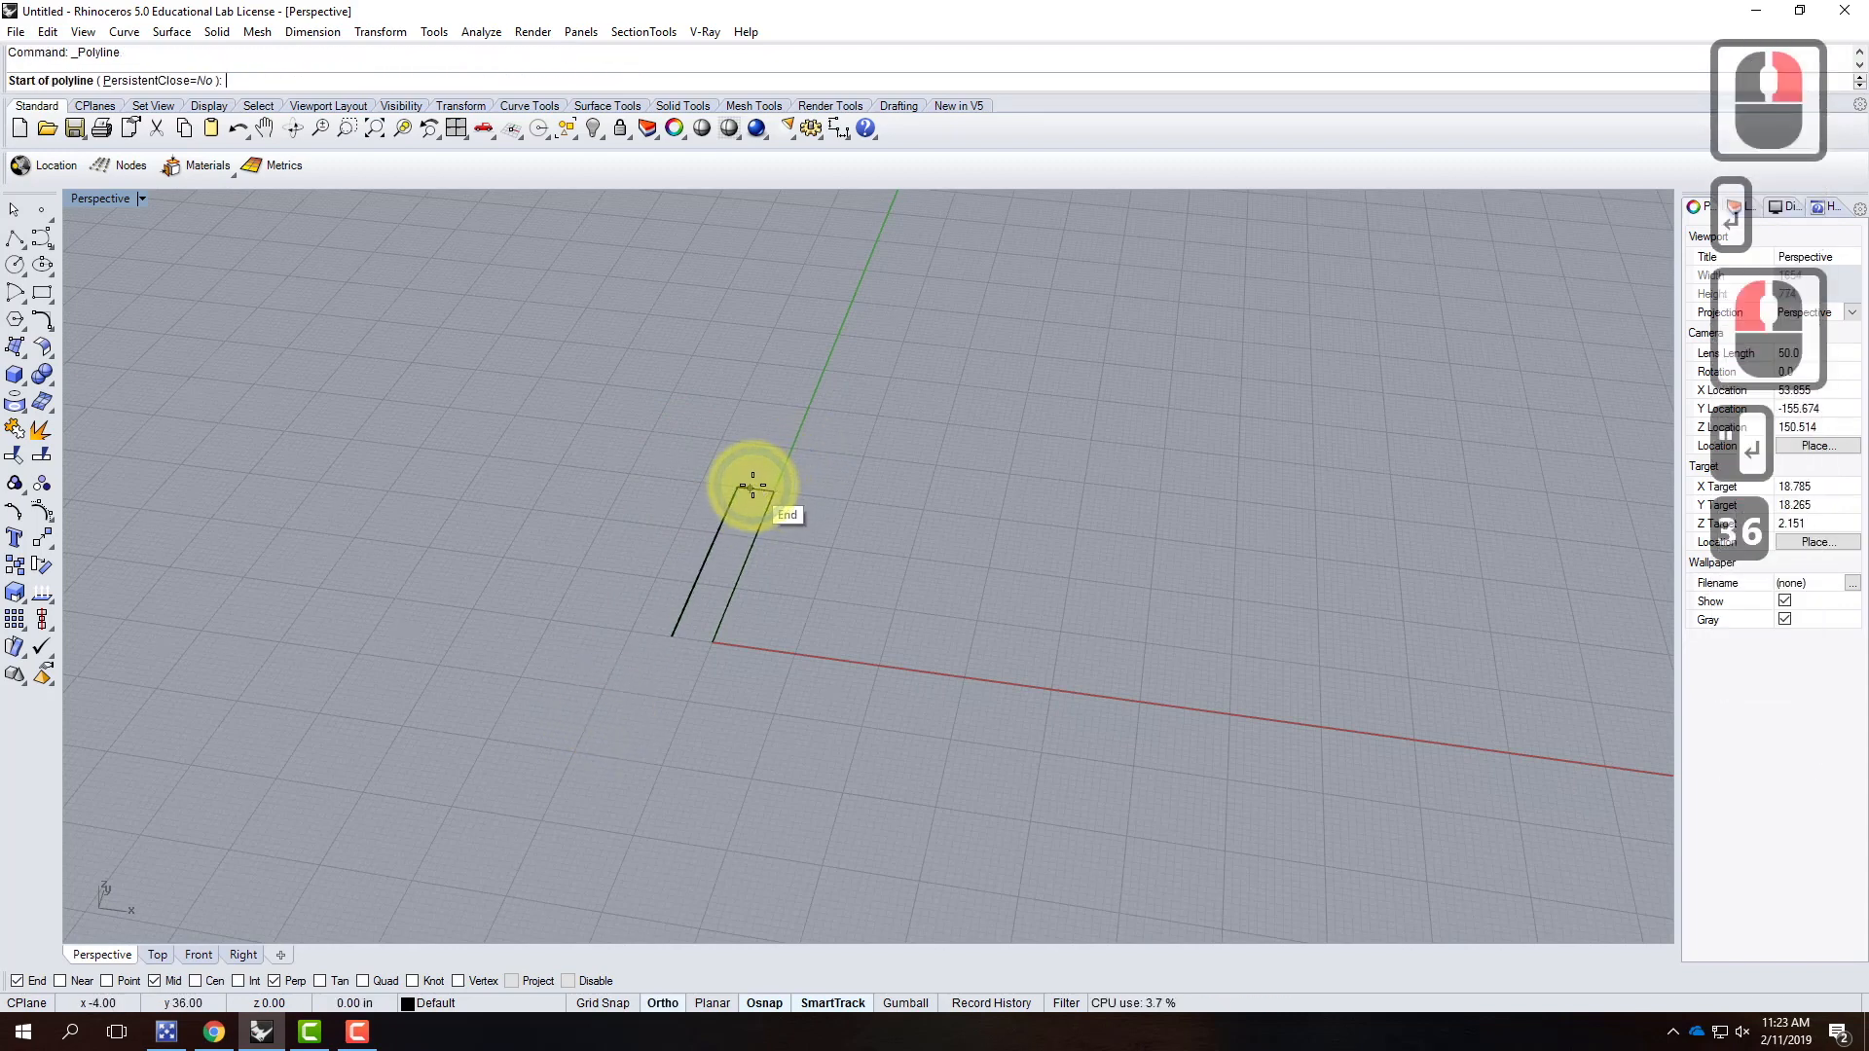
{"action": "left_click", "coordinate": [756, 490]}
{"action": "left_click", "coordinate": [681, 642]}
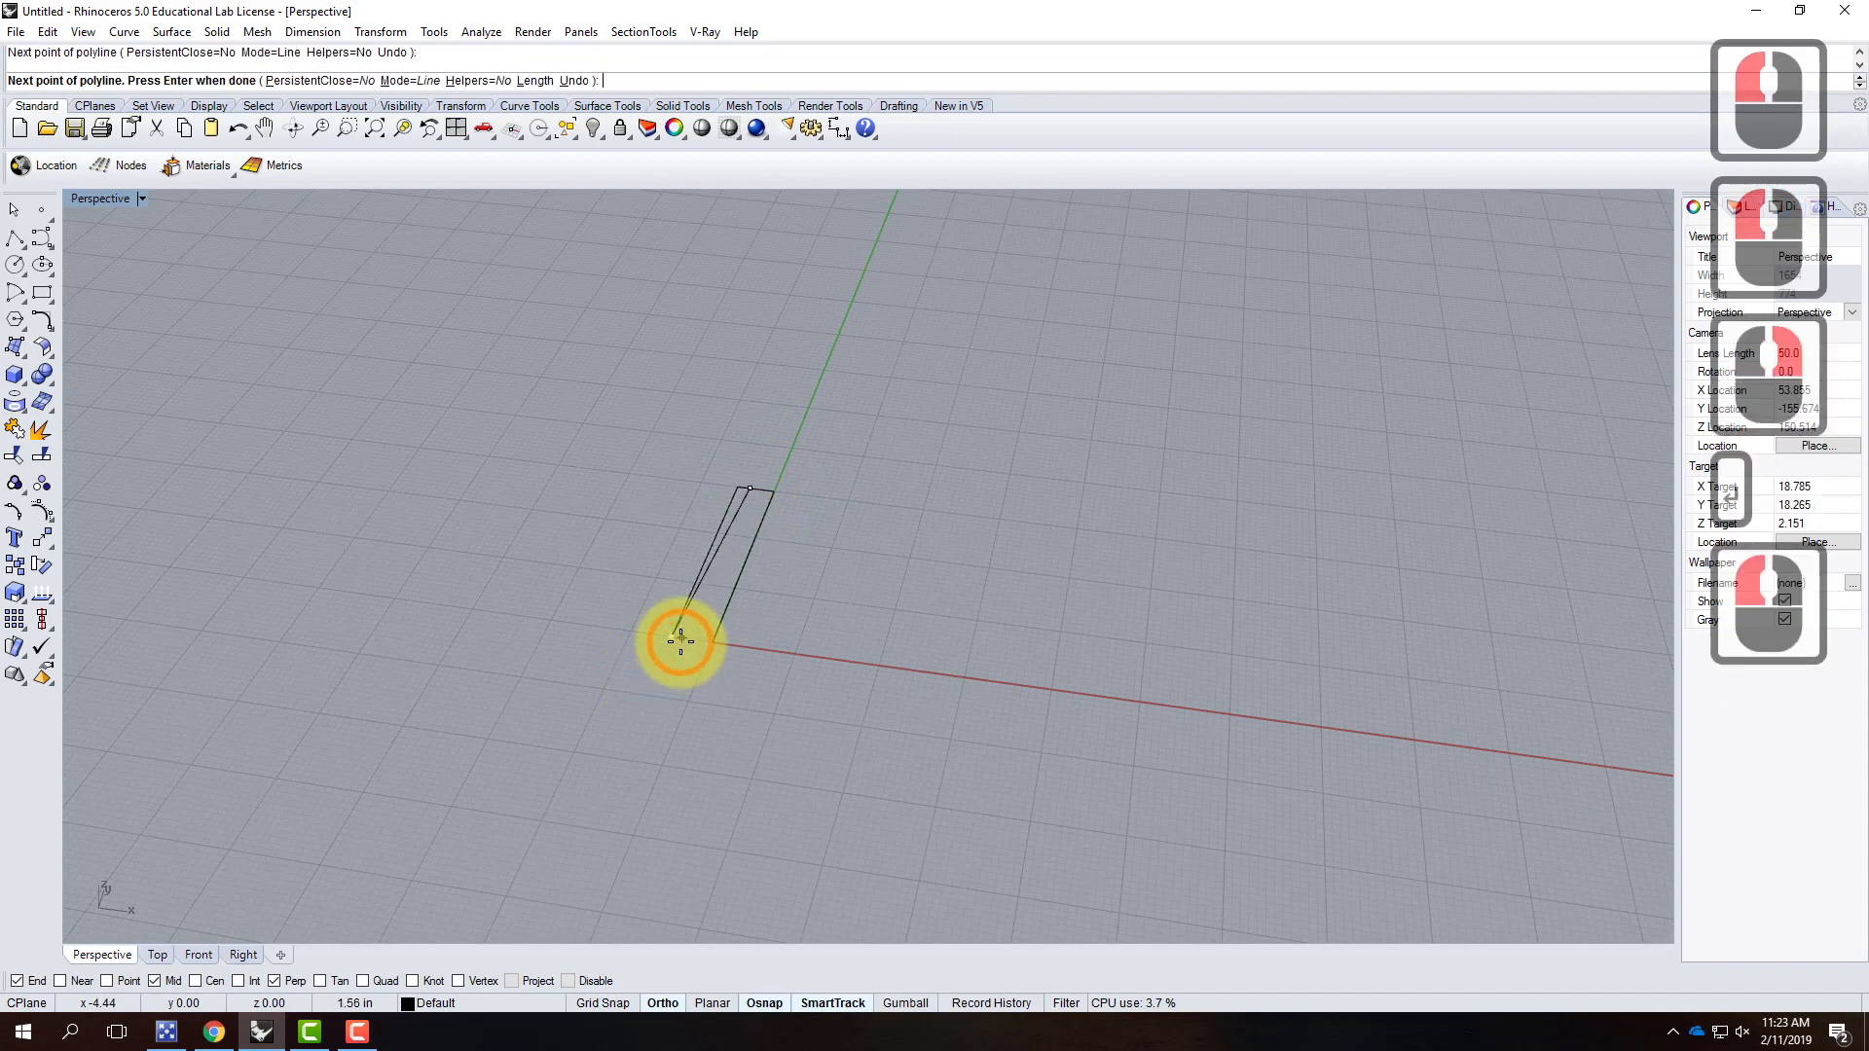
{"action": "key", "text": "Return"}
Step: Delete the helper polyline and join the slanted line with the original polyline
{"action": "left_click", "coordinate": [733, 494]}
{"action": "key", "text": "Delete"}
{"action": "left_click_drag", "start_coordinate": [782, 465], "coordinate": [726, 517]}
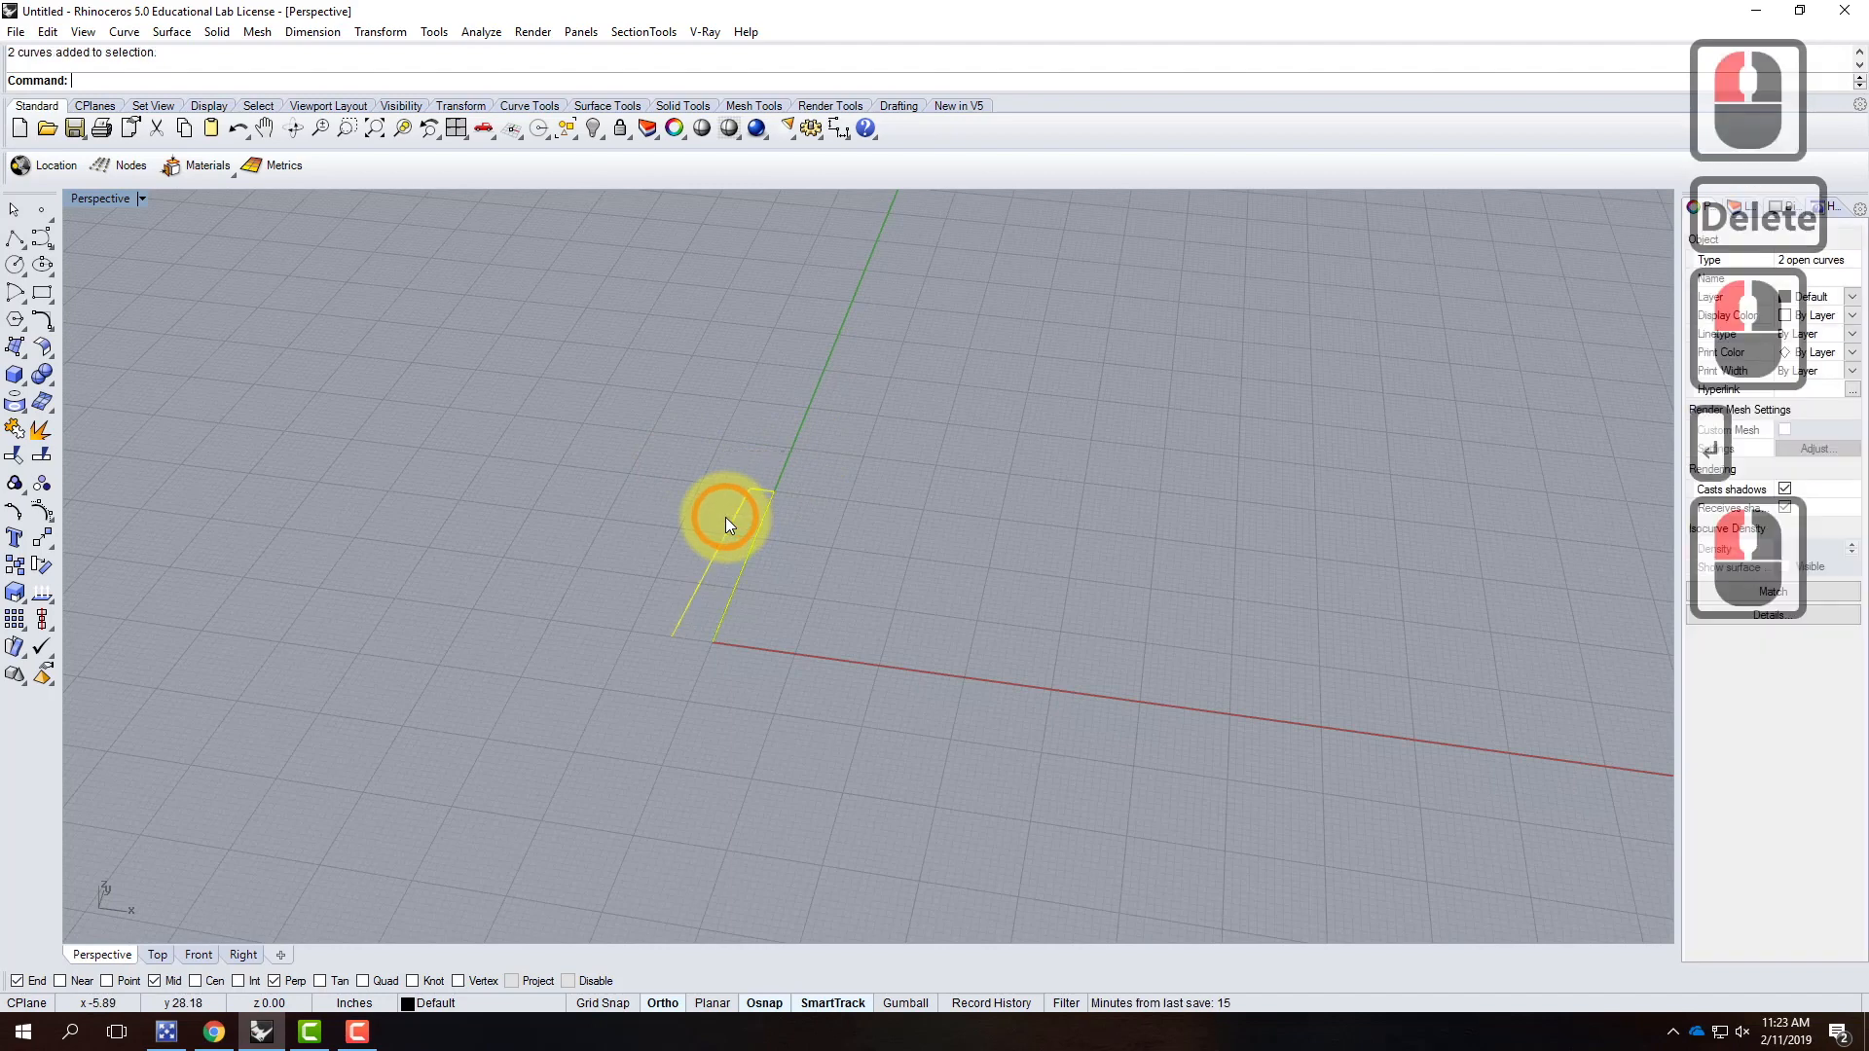
{"action": "type", "text": "join"}
{"action": "key", "text": "Return"}
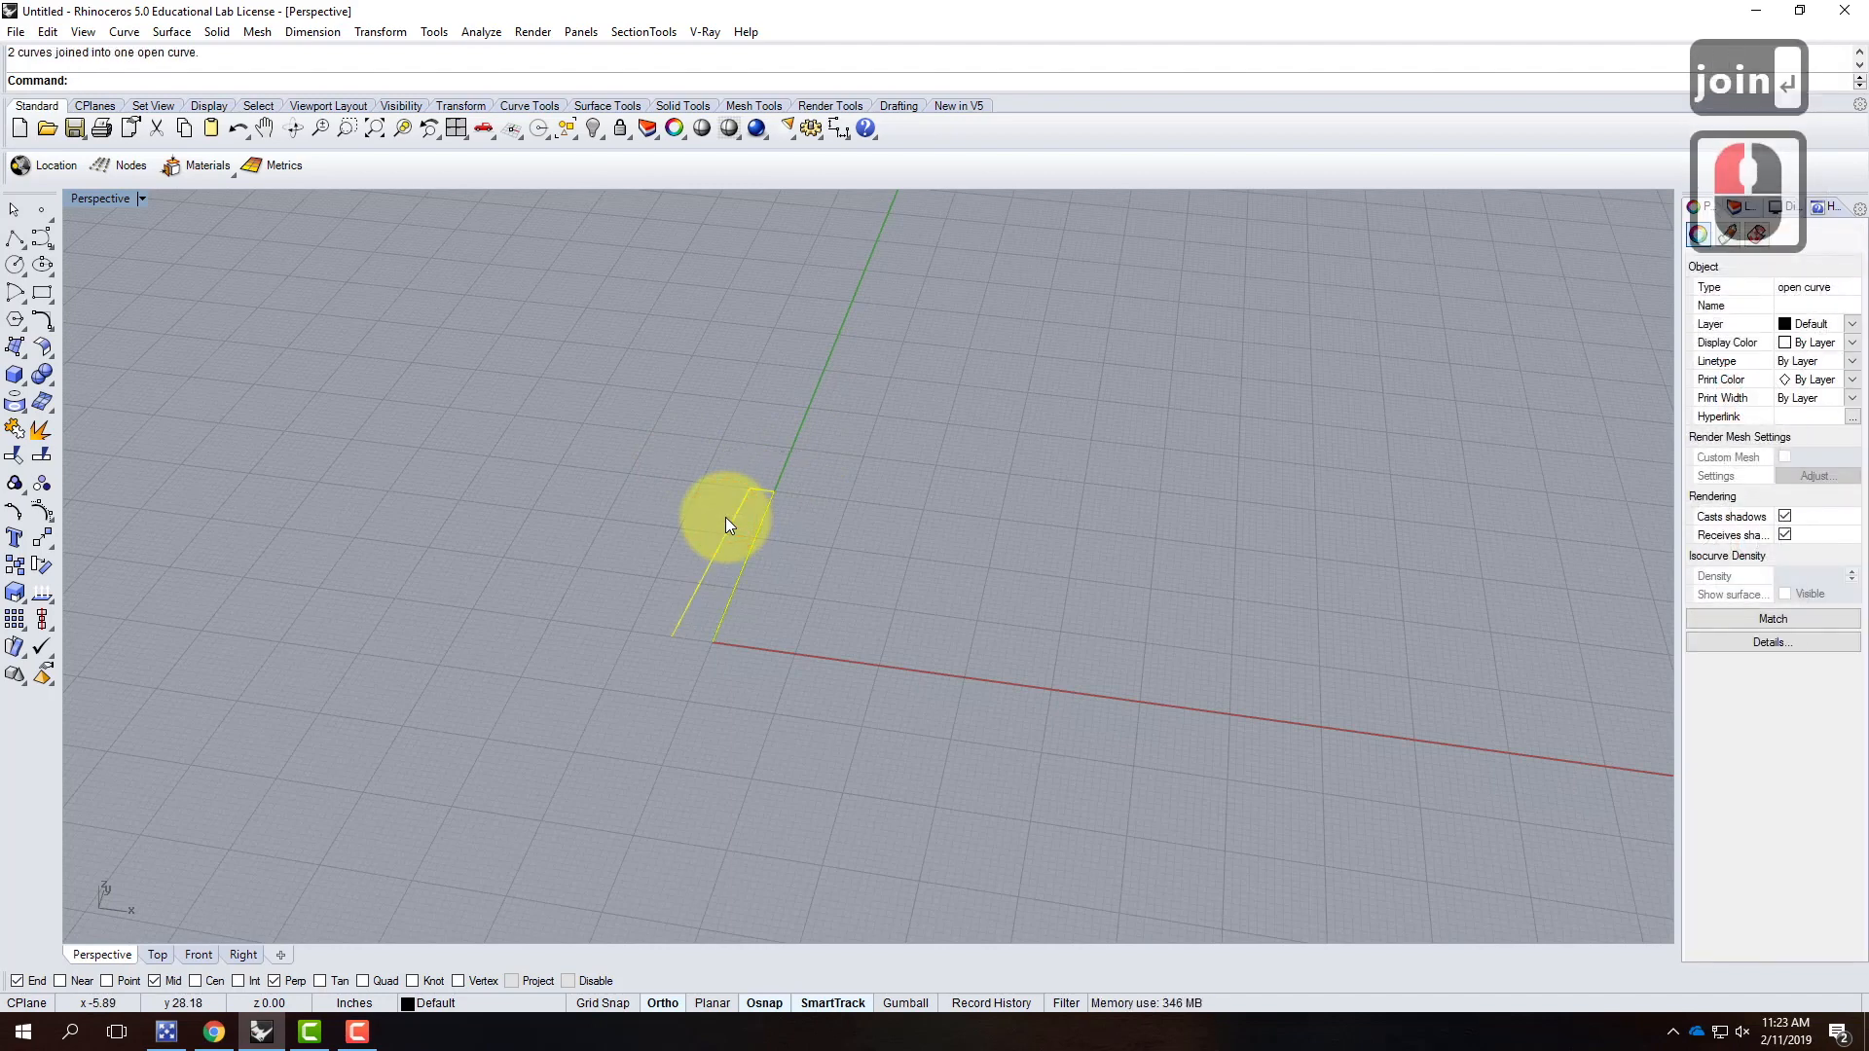
Step: Undo the join, the deletion and all the polylines drawn so far
{"action": "key", "text": "ctrl+z"}
{"action": "key", "text": "ctrl+z"}
{"action": "key", "text": "ctrl+z"}
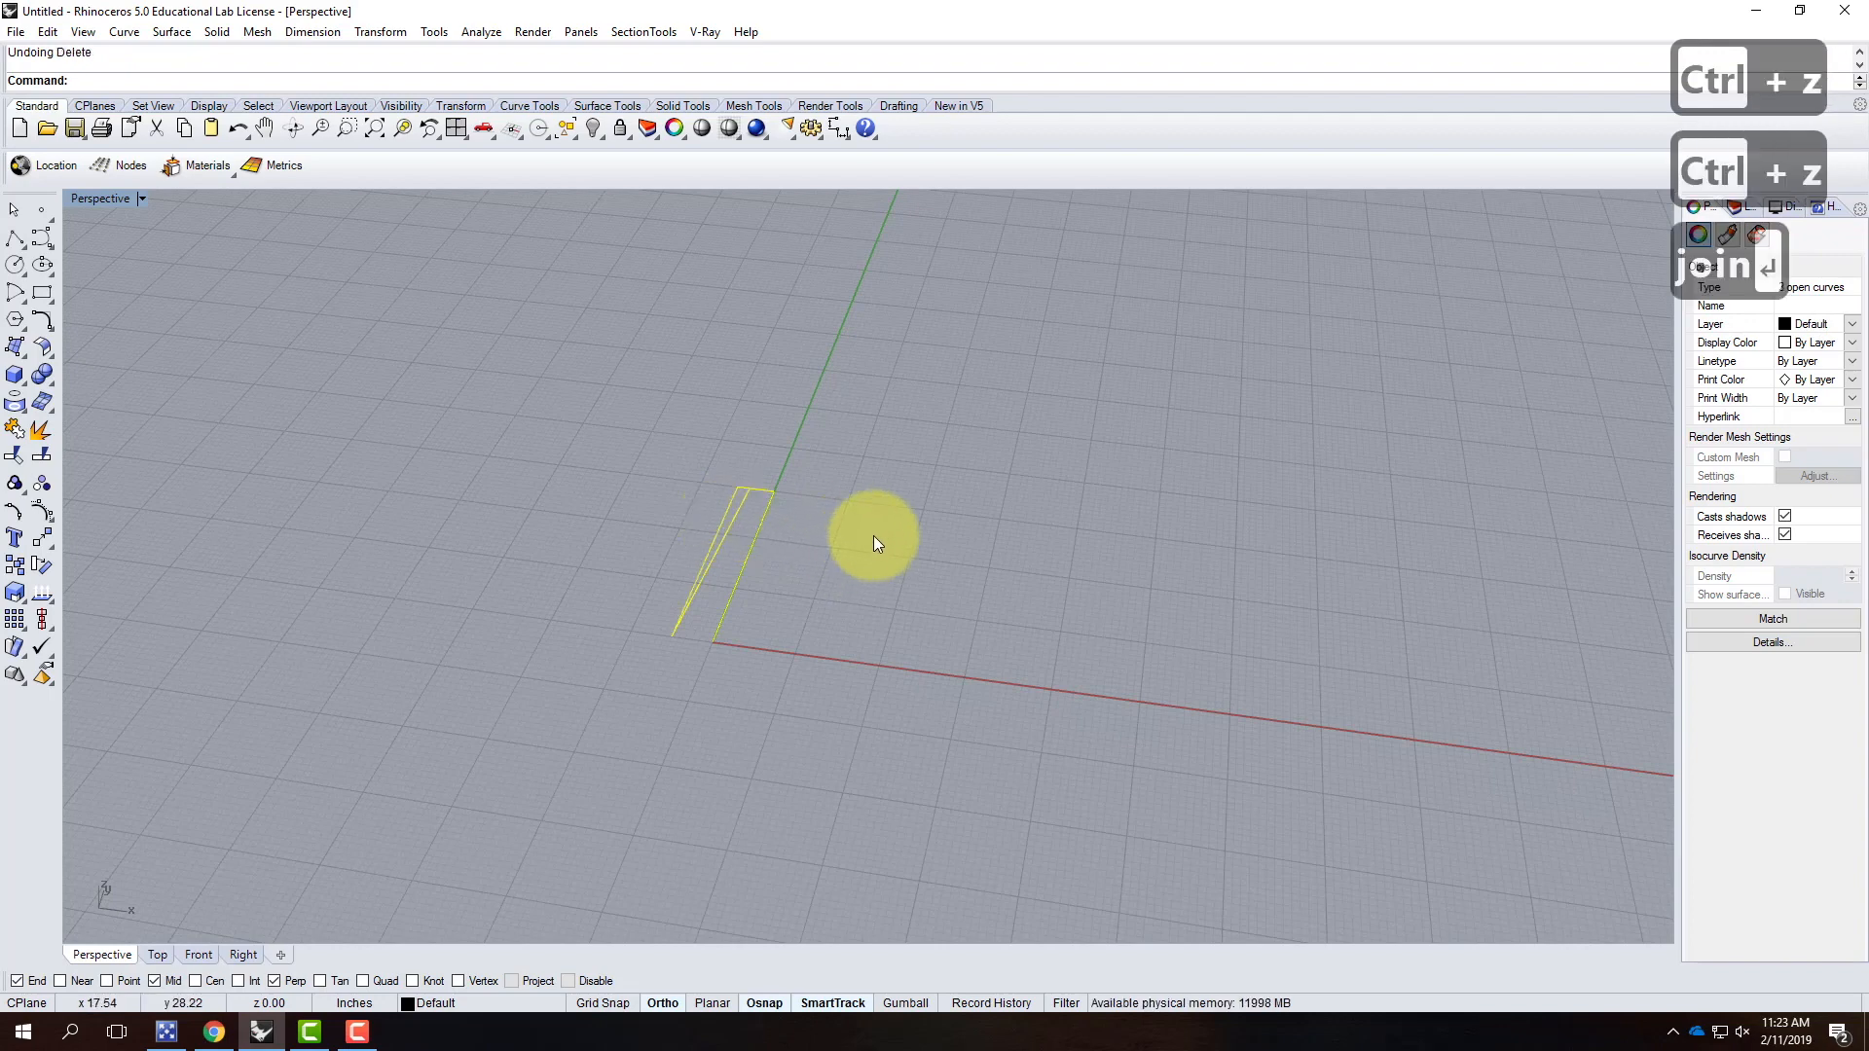
{"action": "key", "text": "ctrl+z"}
{"action": "left_click", "coordinate": [878, 572]}
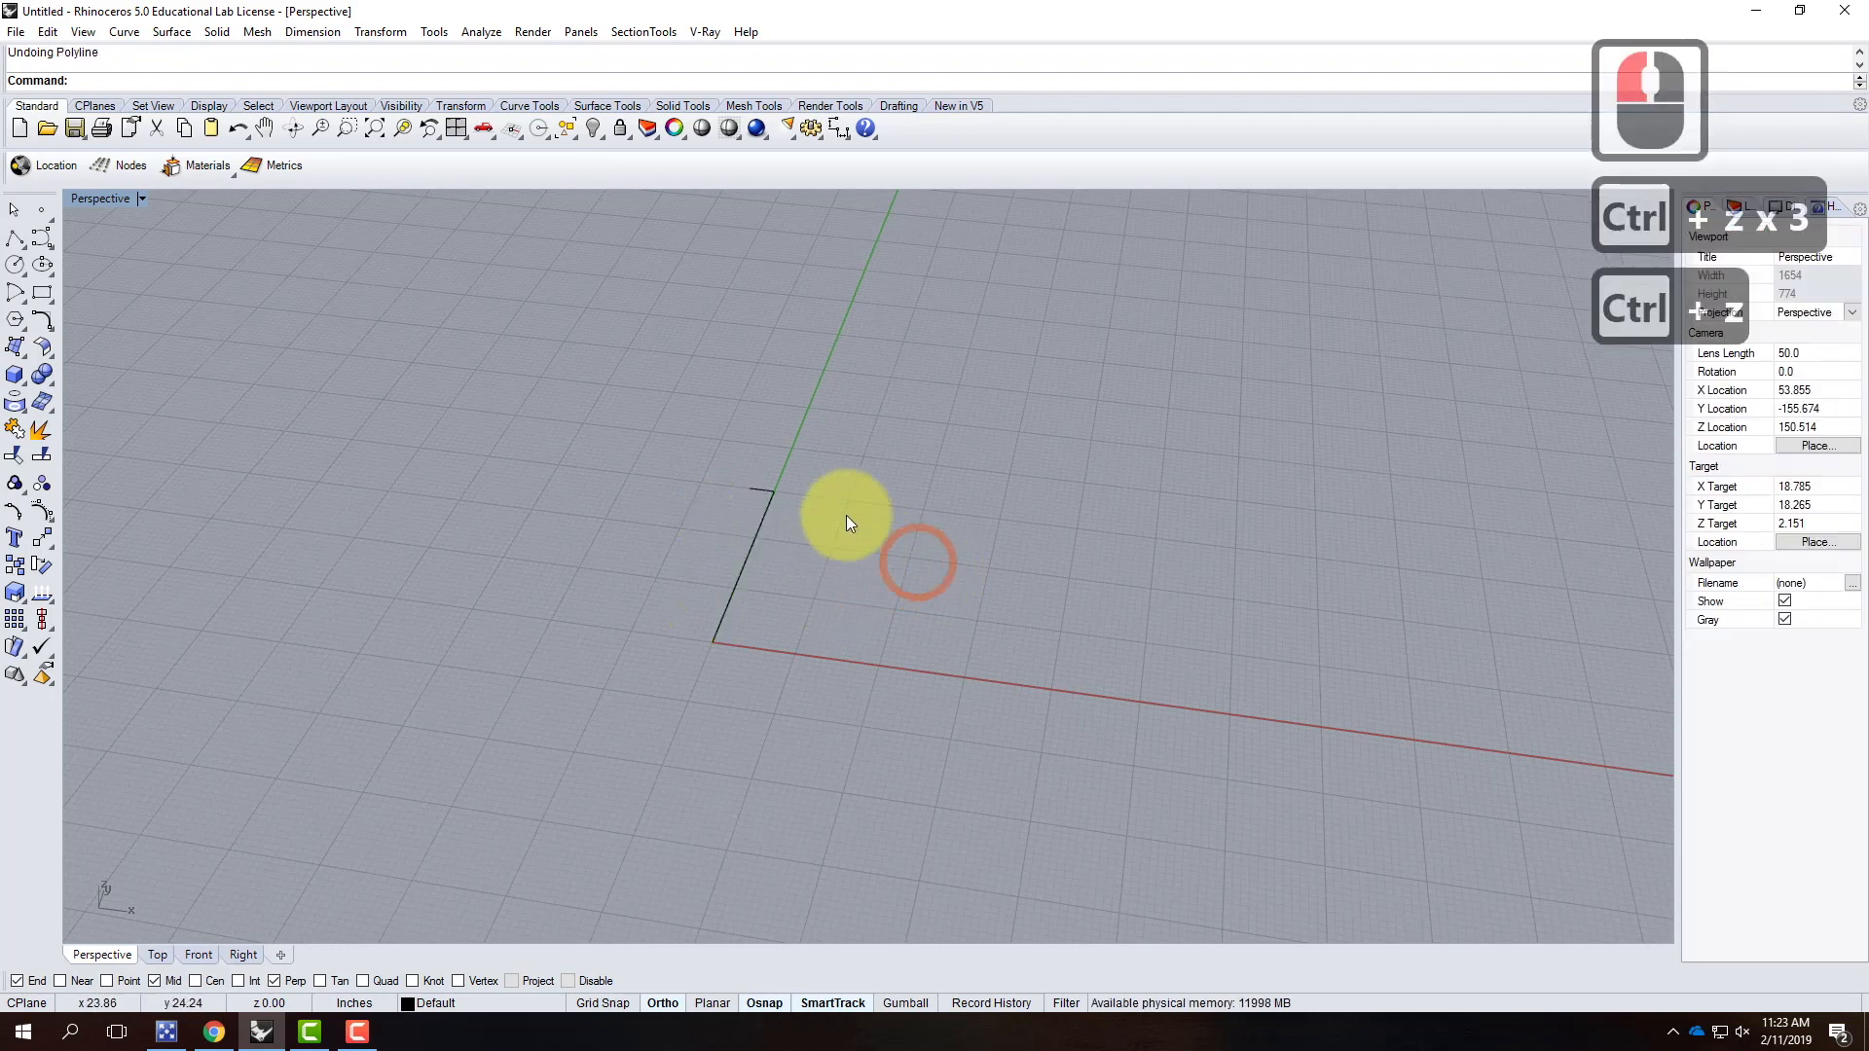
{"action": "key", "text": "ctrl+z"}
Step: Draw a polyline from 0,0 with a 36" segment along positive Y and a 4" segment toward negative X
{"action": "left_click", "coordinate": [15, 238]}
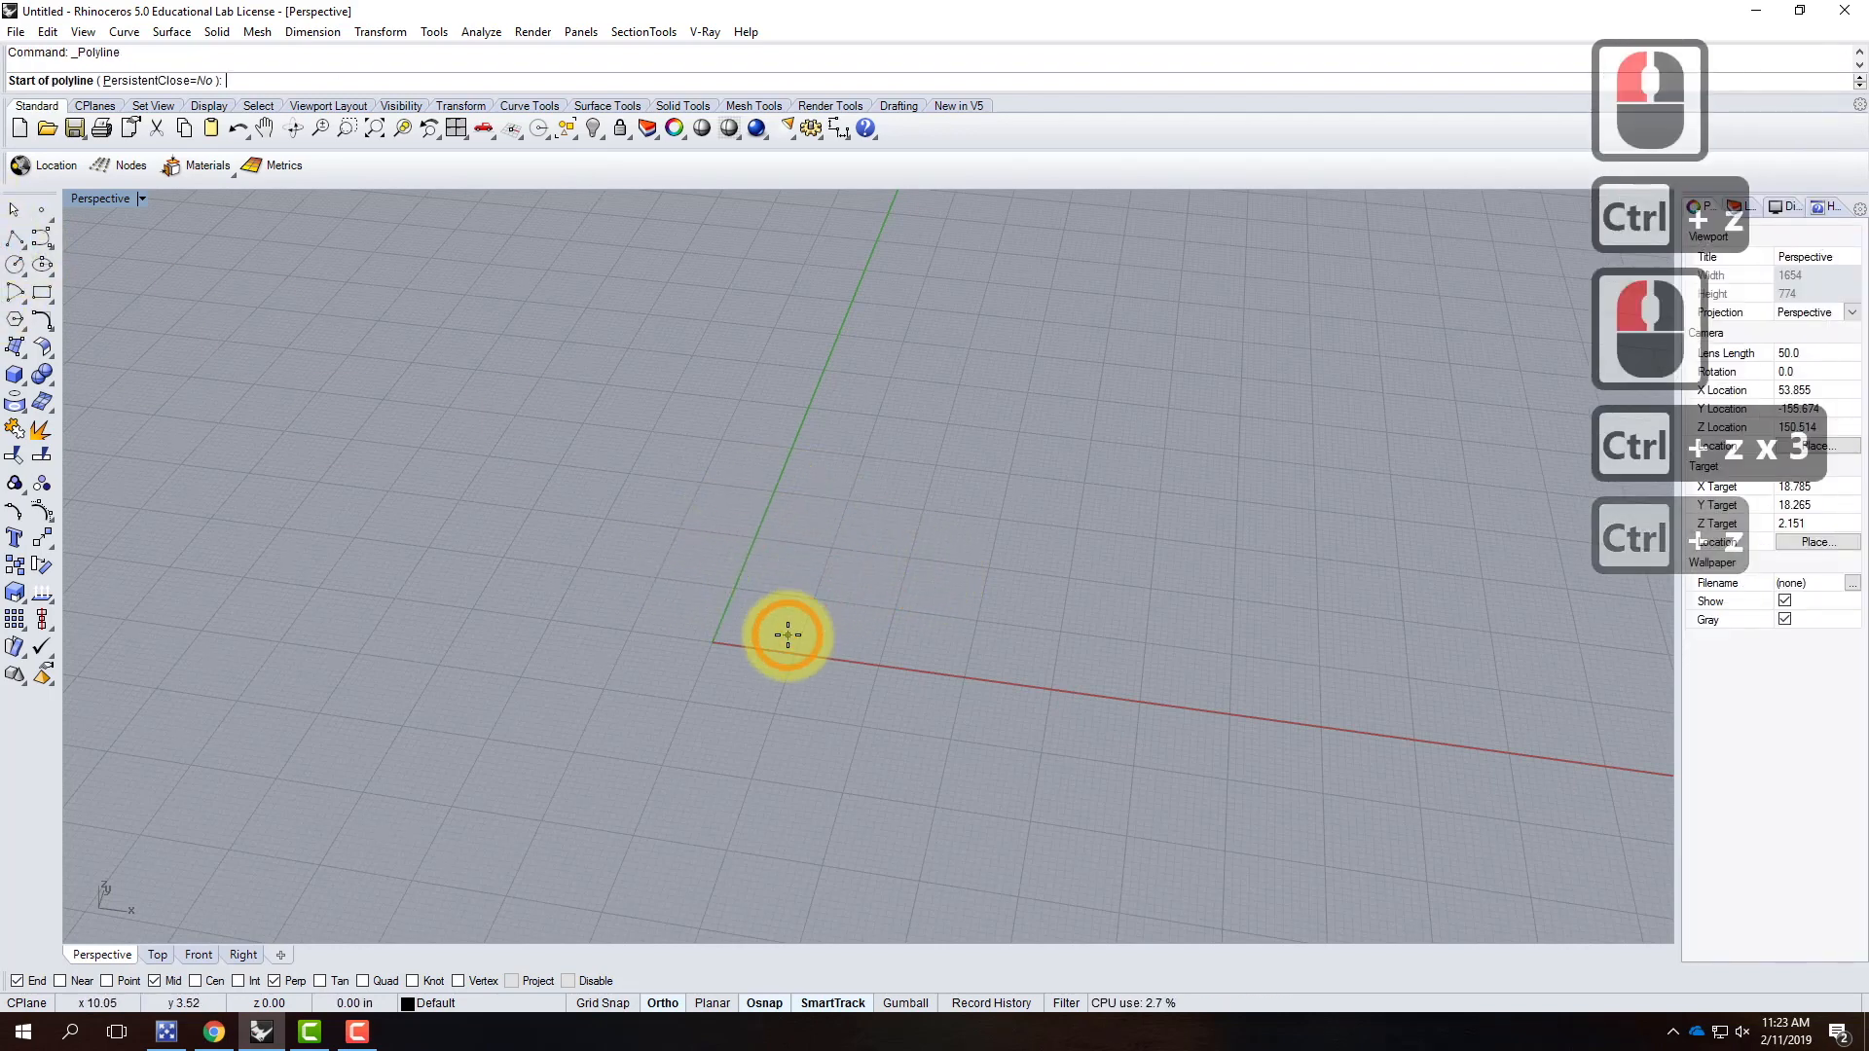
{"action": "type", "text": "0,0"}
{"action": "key", "text": "Return"}
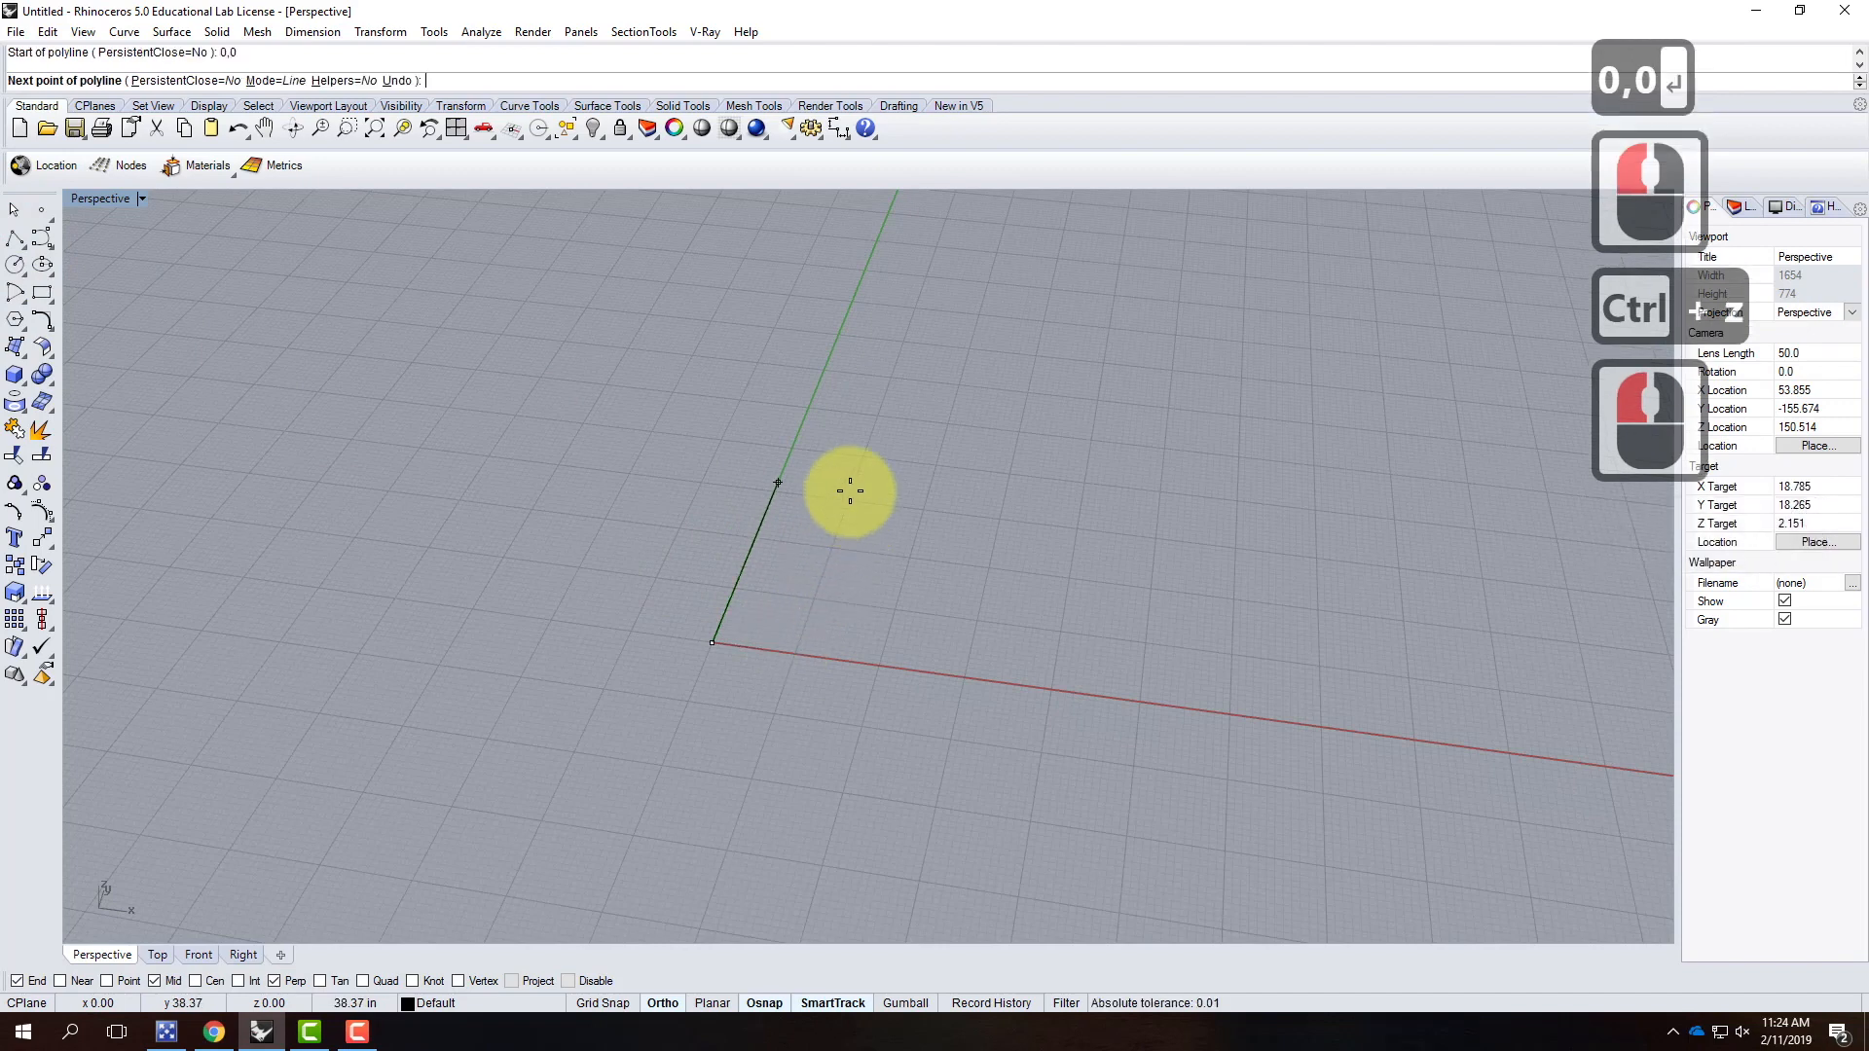
{"action": "type", "text": "36"}
{"action": "key", "text": "Return"}
{"action": "left_click", "coordinate": [647, 459]}
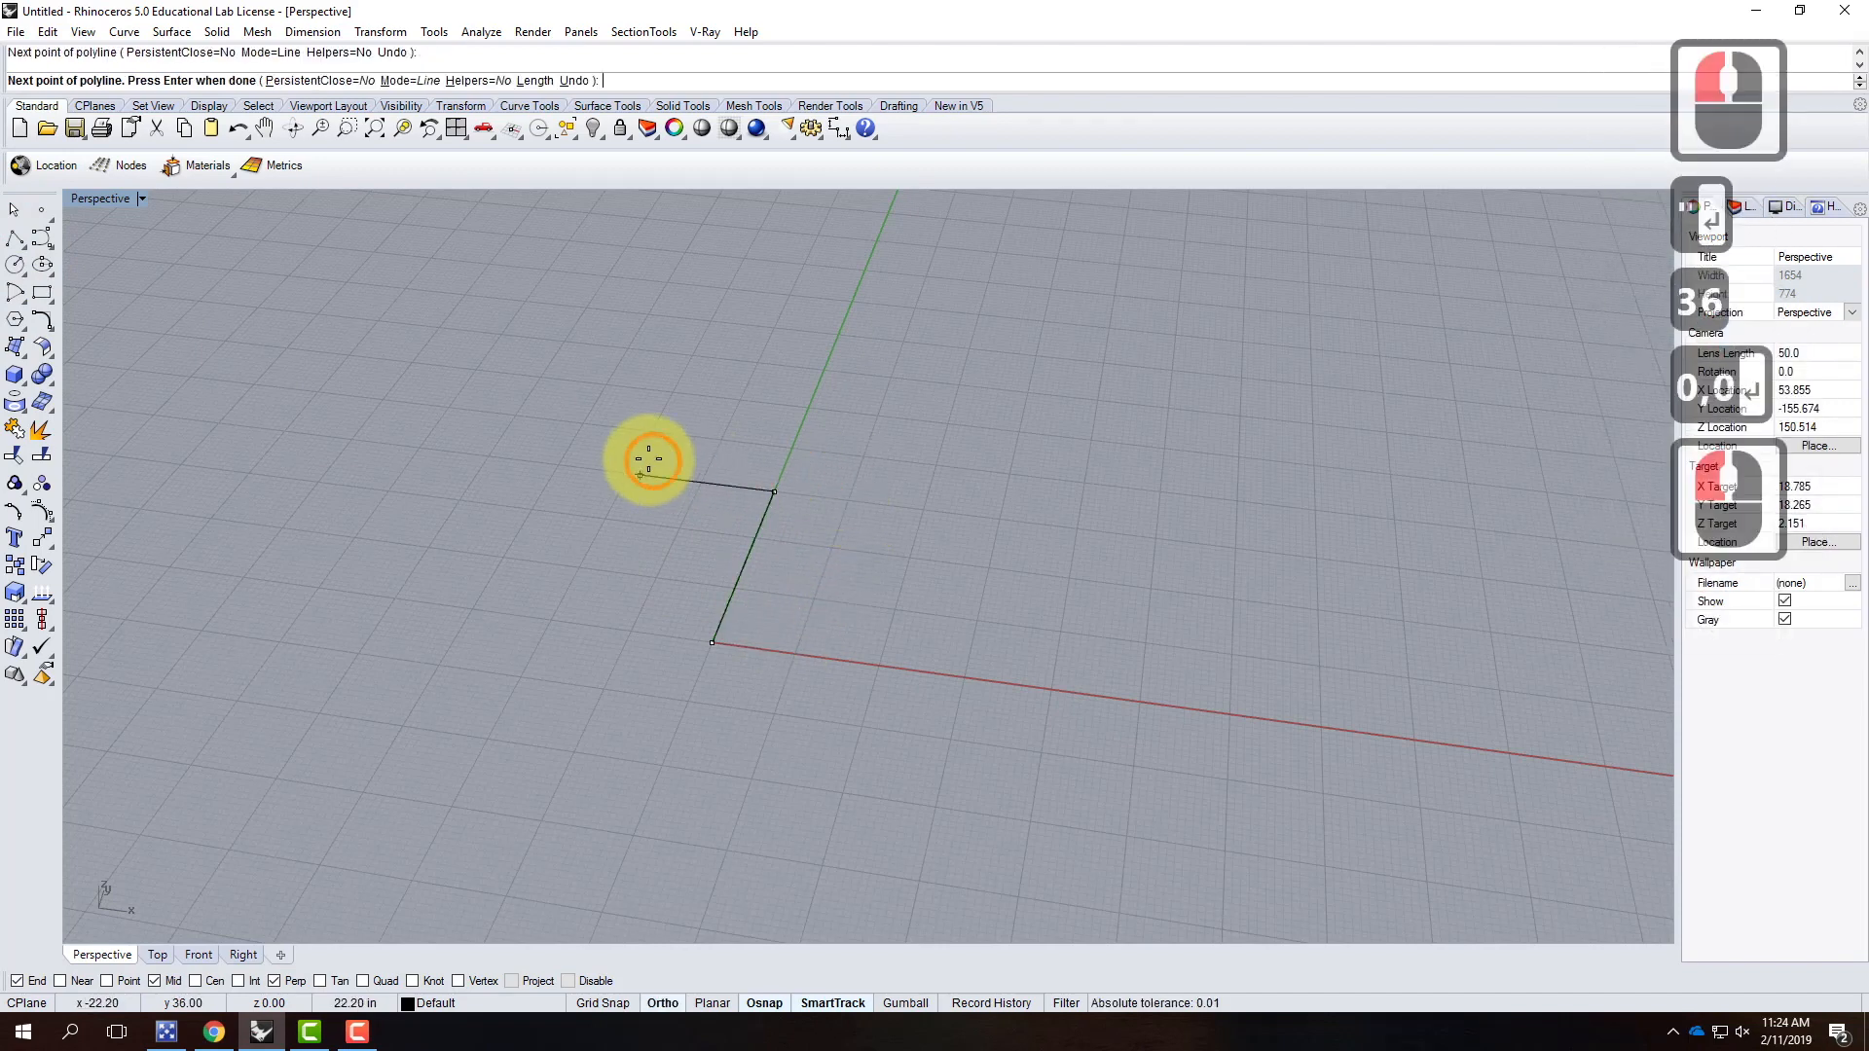
{"action": "type", "text": "4"}
{"action": "key", "text": "Return"}
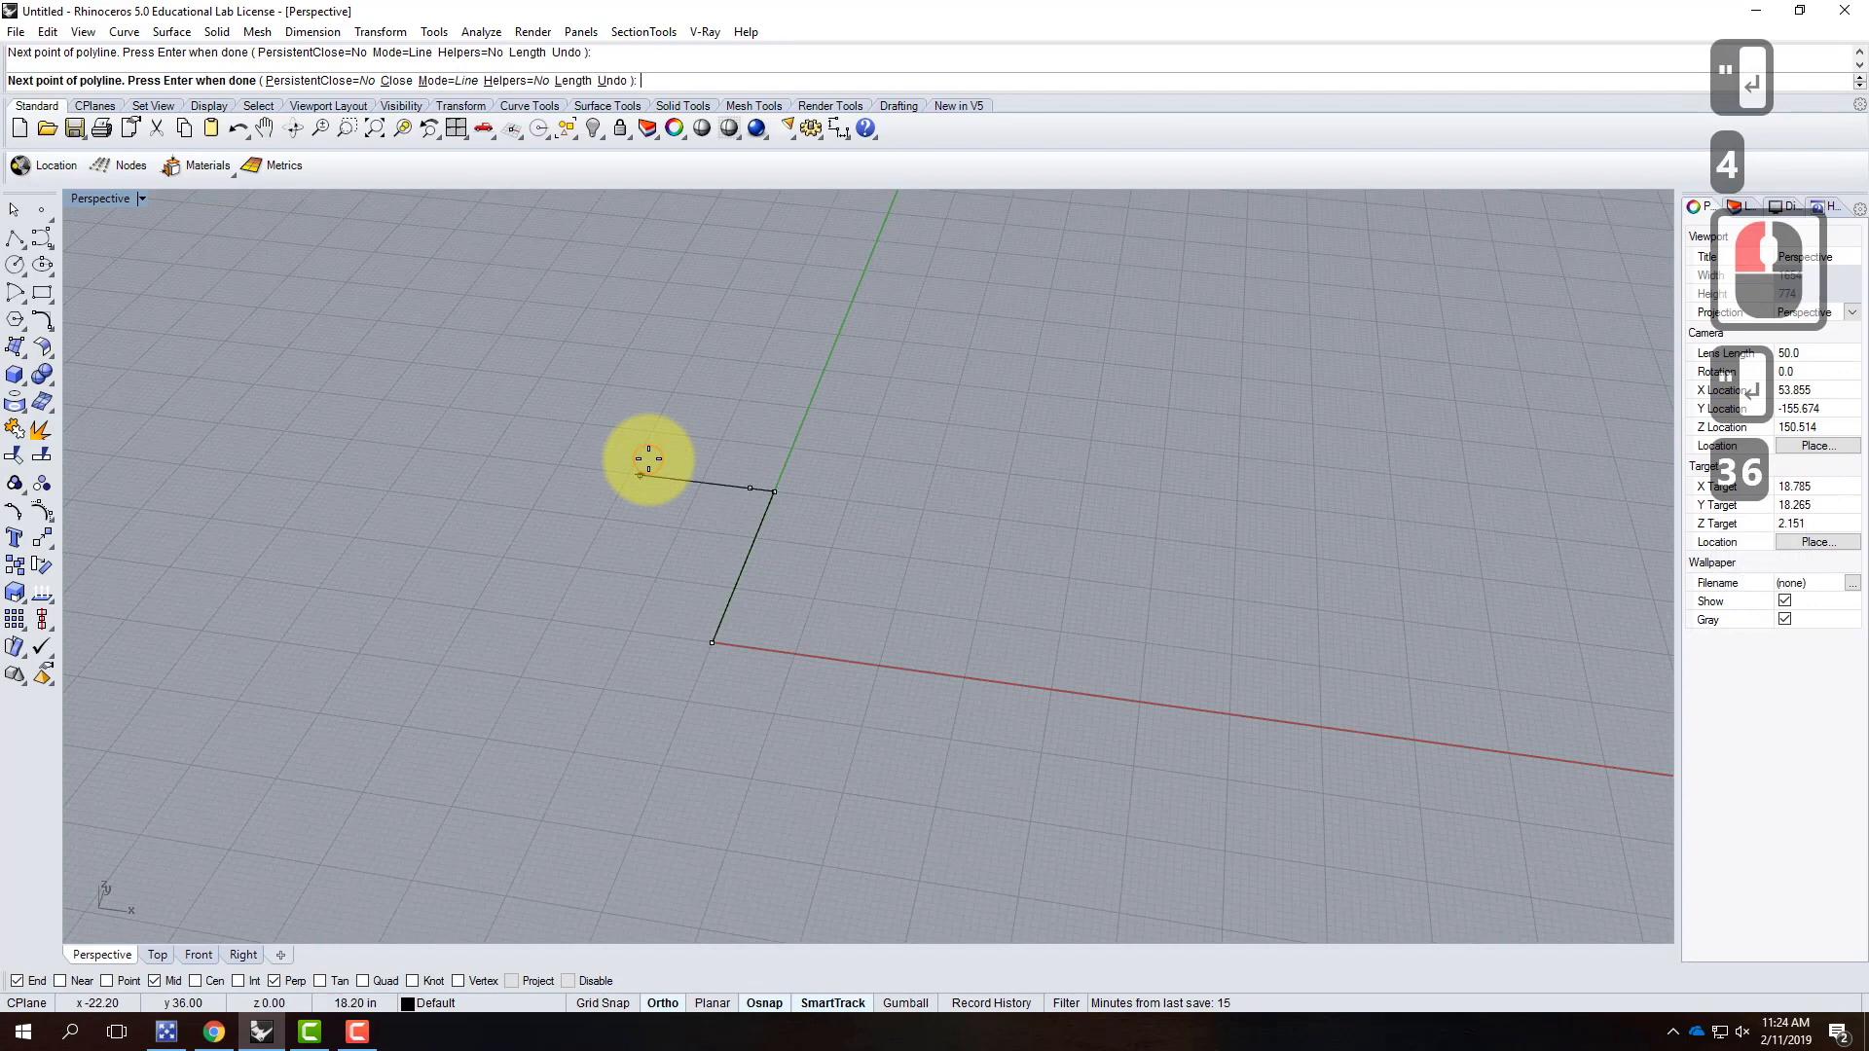
{"action": "left_click", "coordinate": [468, 704]}
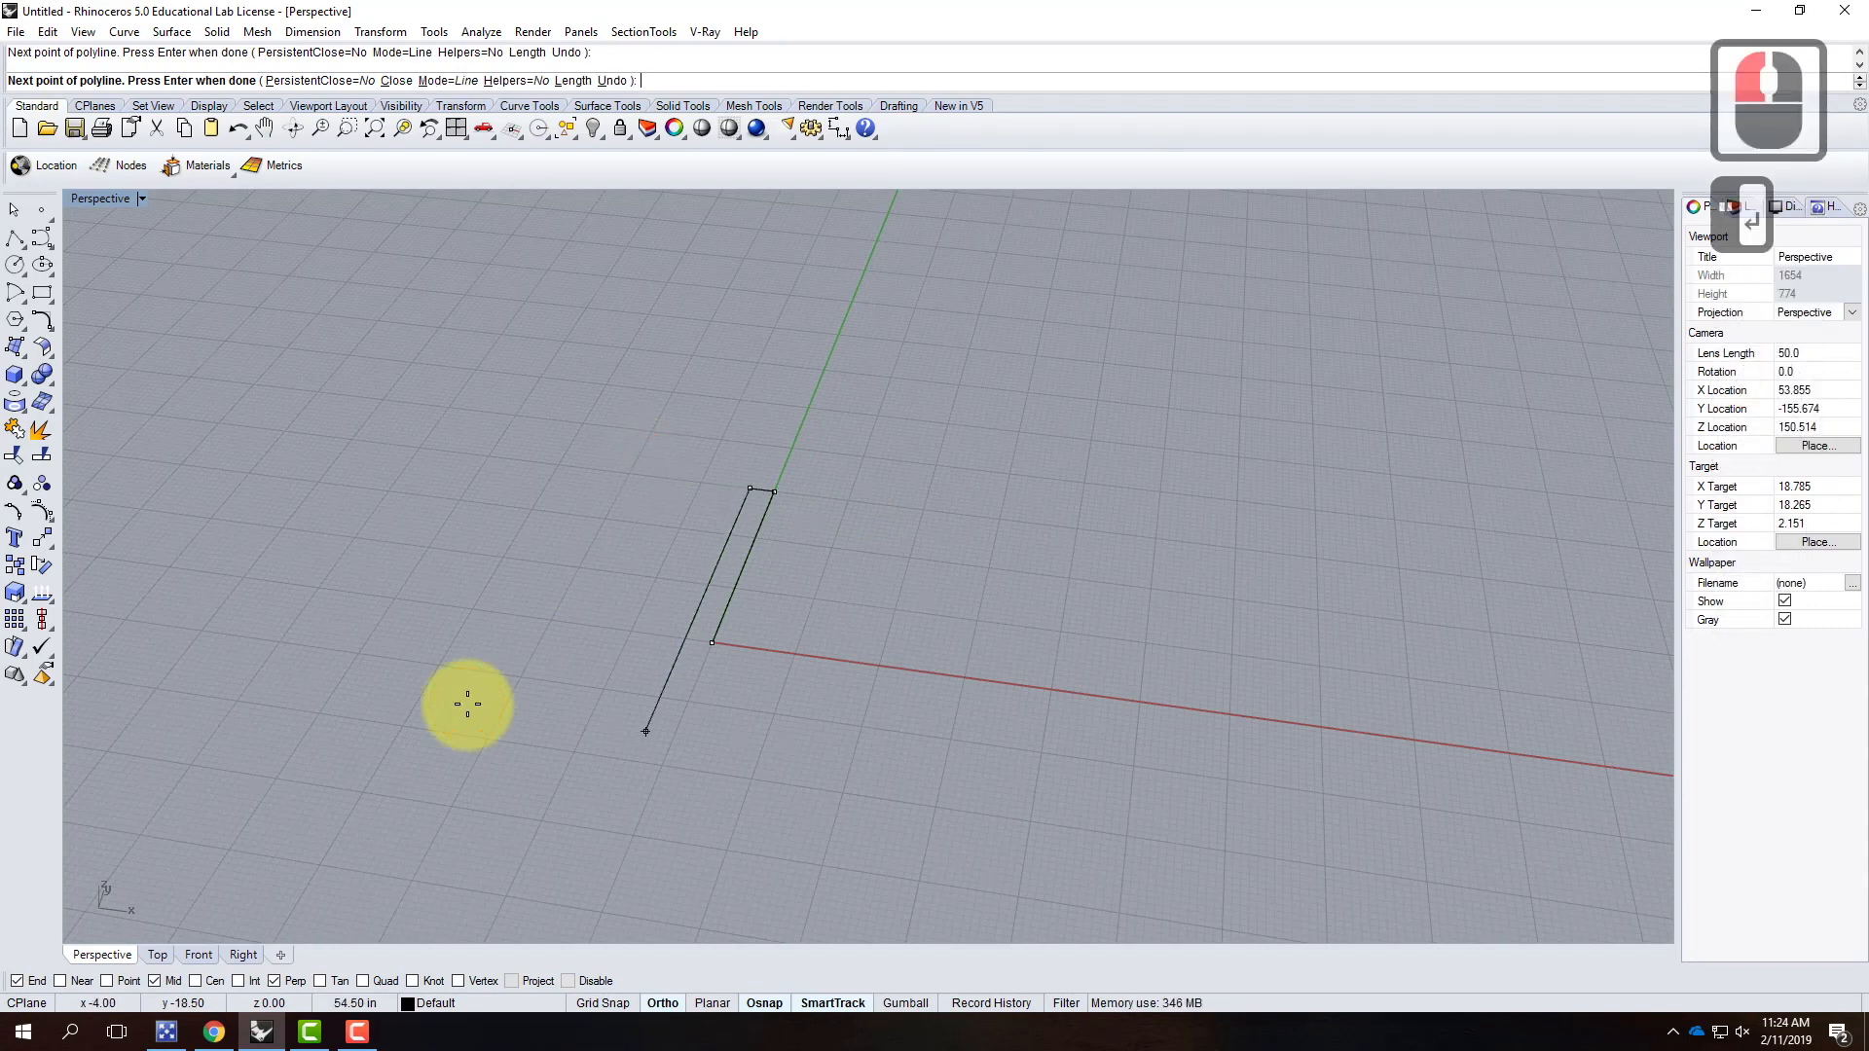
Step: Continue the polyline from the 4" segment's free end with a slanted segment to the relative point @-2,-36
{"action": "key", "text": "F8"}
{"action": "type", "text": "@"}
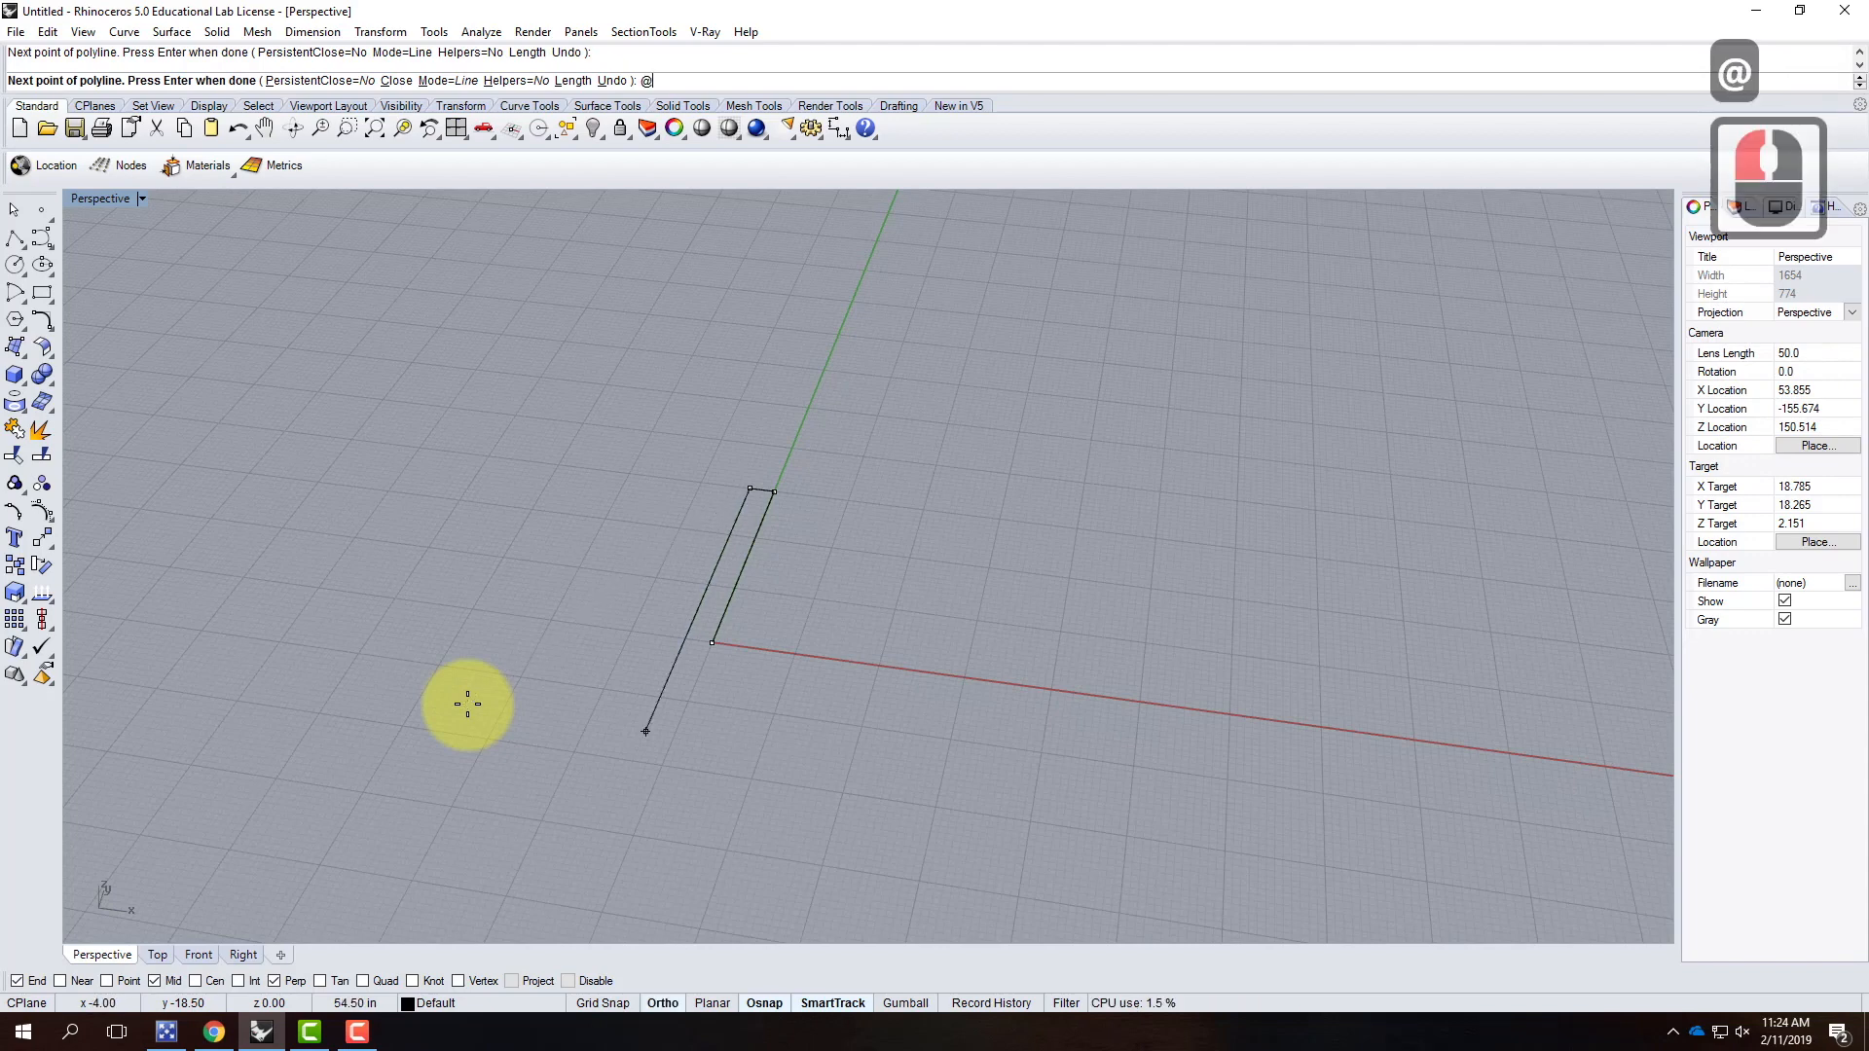
{"action": "type", "text": "-2"}
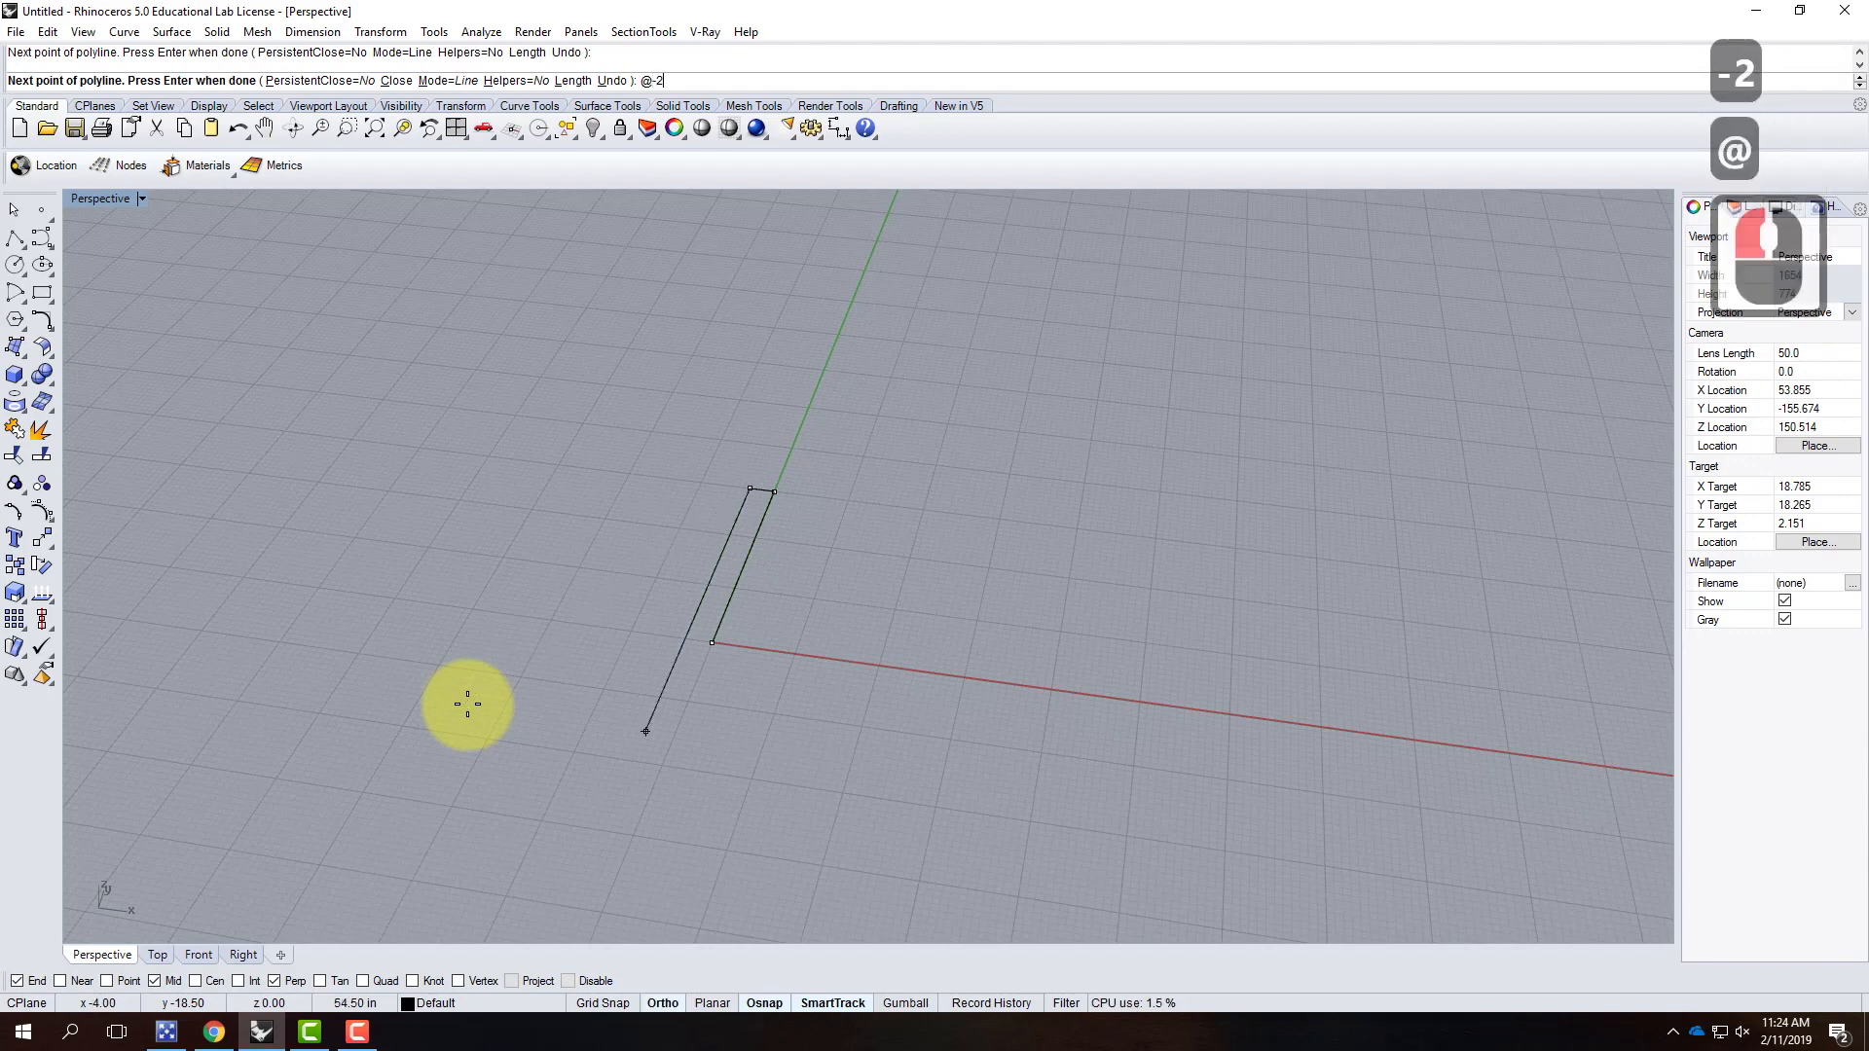
{"action": "type", "text": ","}
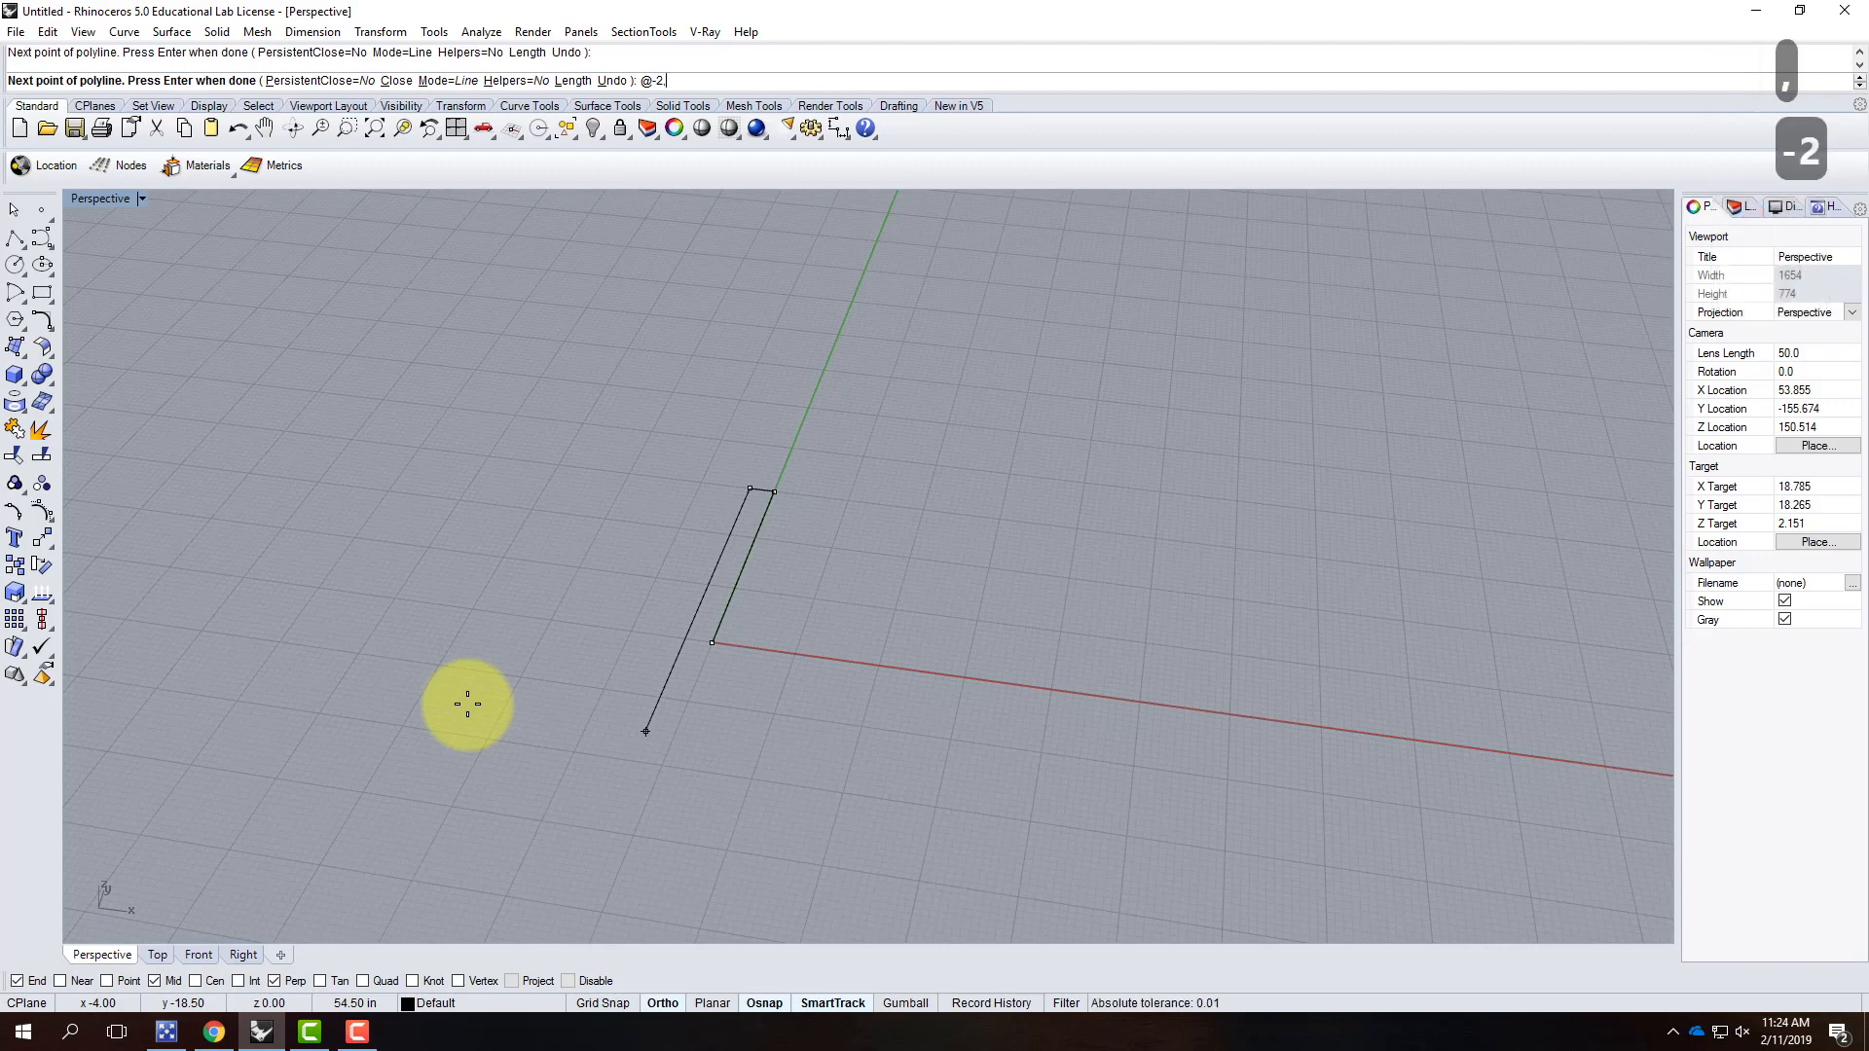
{"action": "type", "text": "-36"}
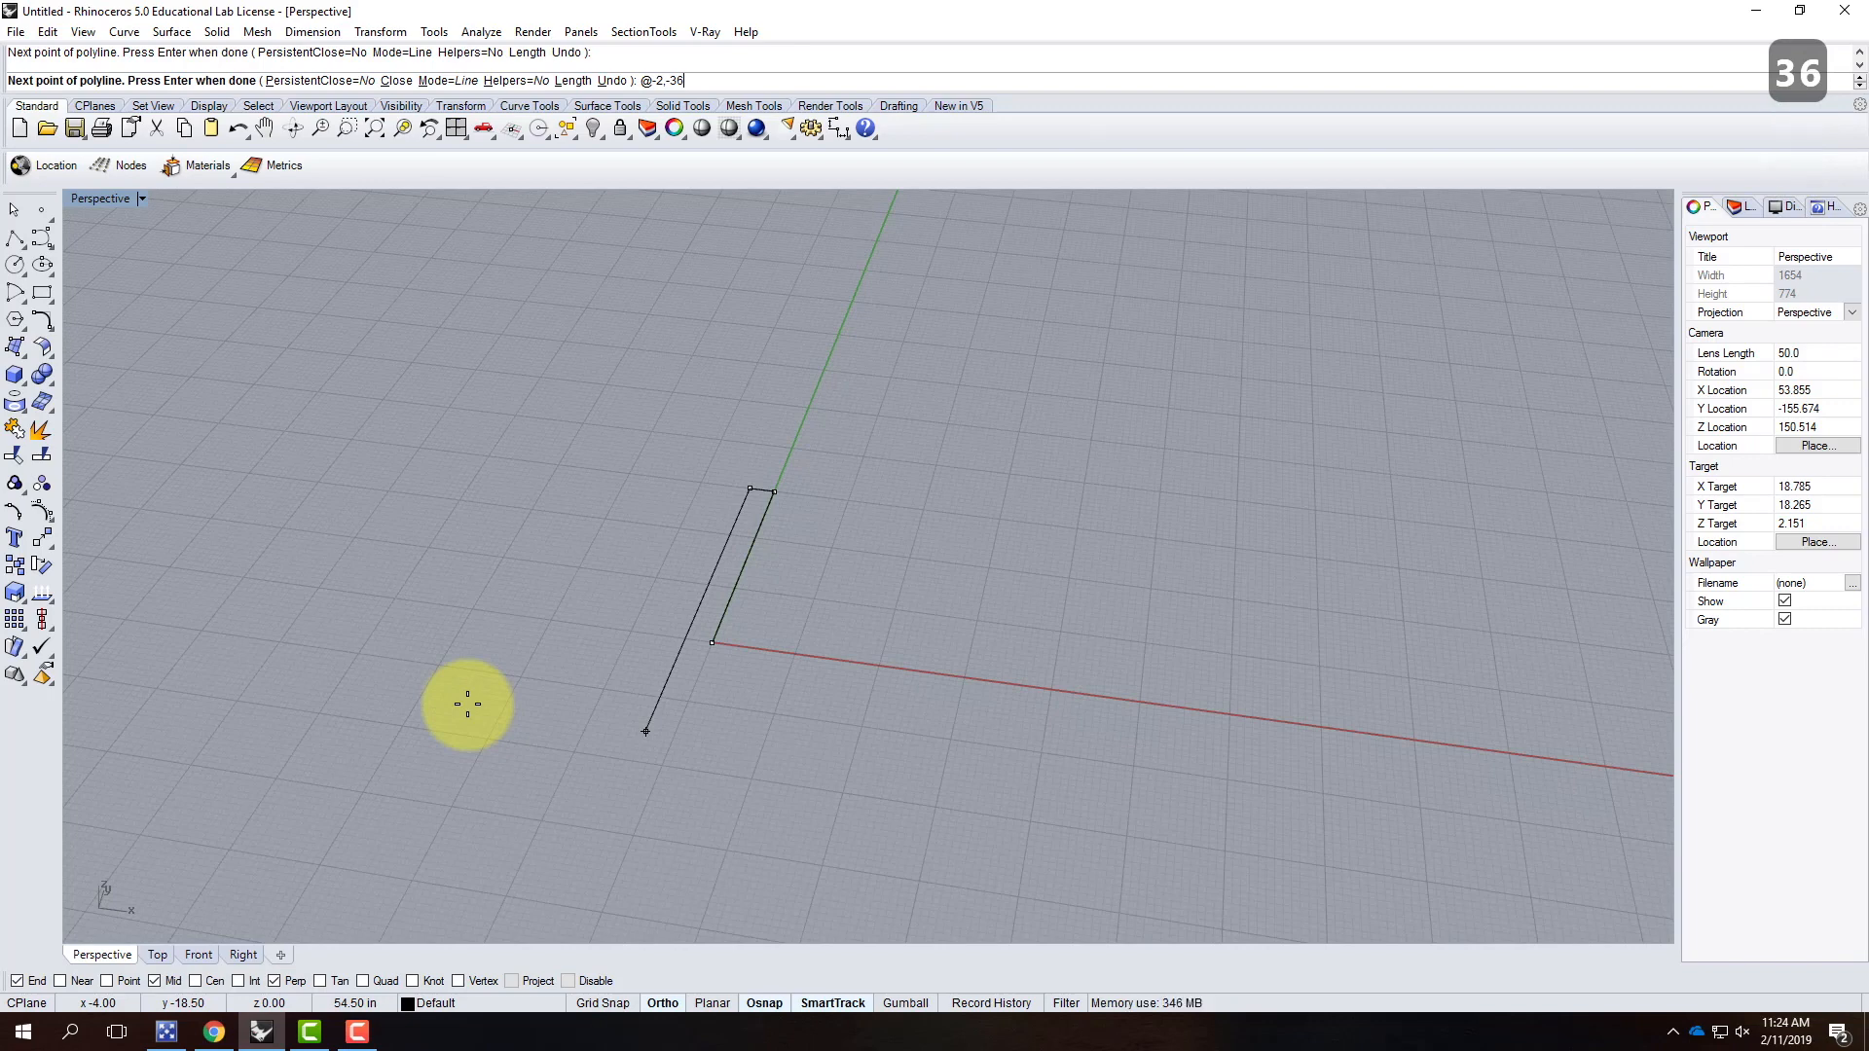
{"action": "key", "text": "Return"}
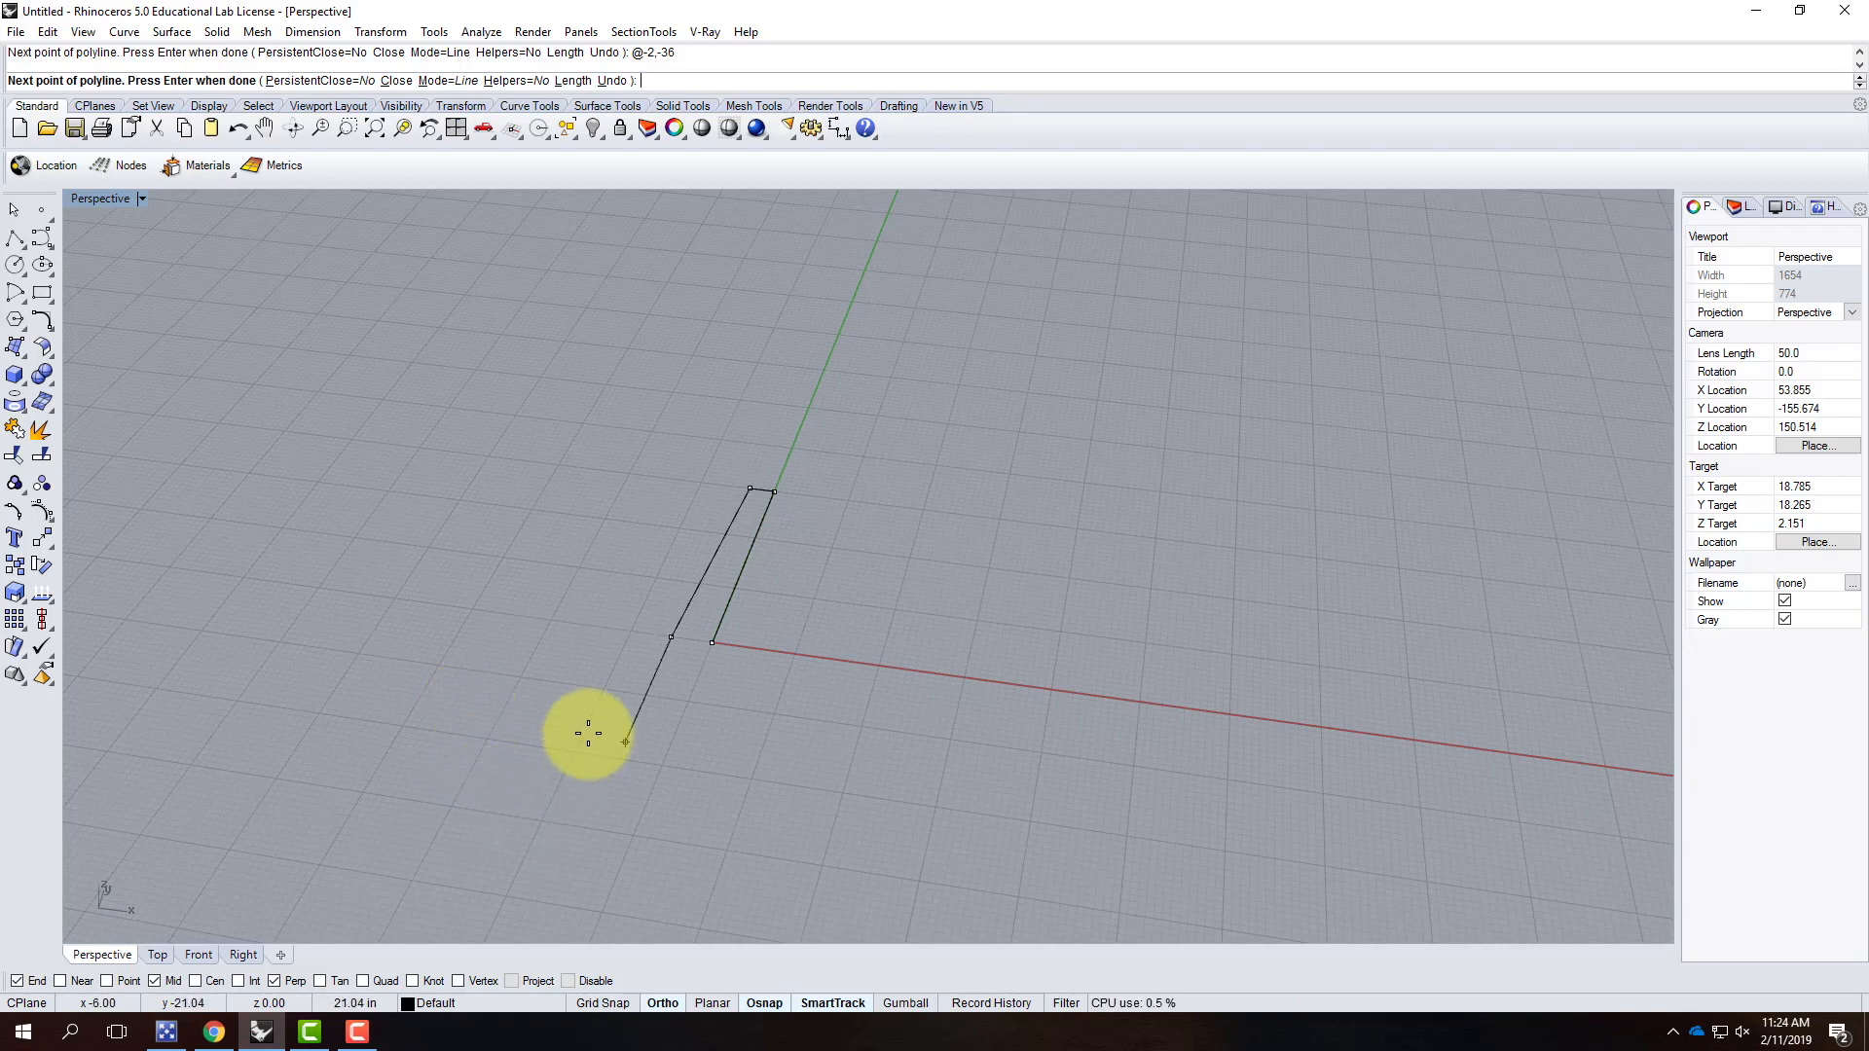
{"action": "type", "text": "6"}
{"action": "key", "text": "Return"}
{"action": "left_click", "coordinate": [619, 750]}
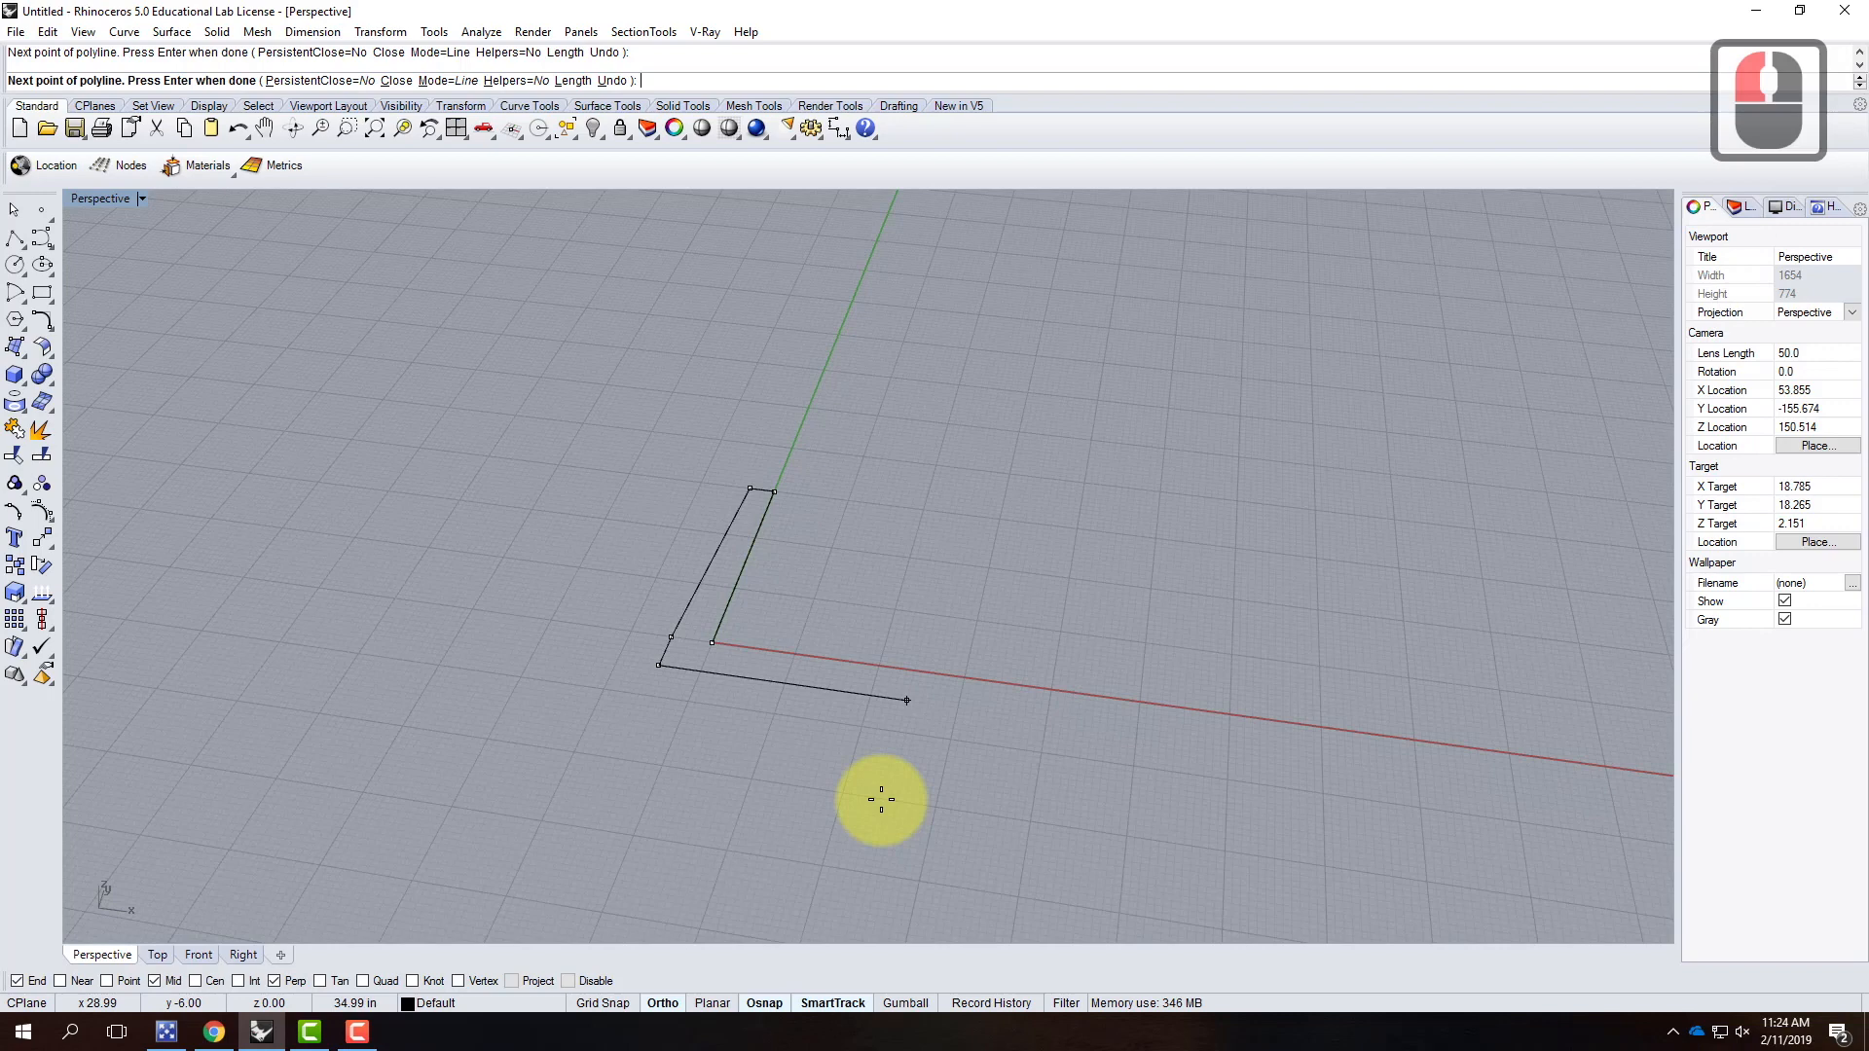
{"action": "type", "text": "@"}
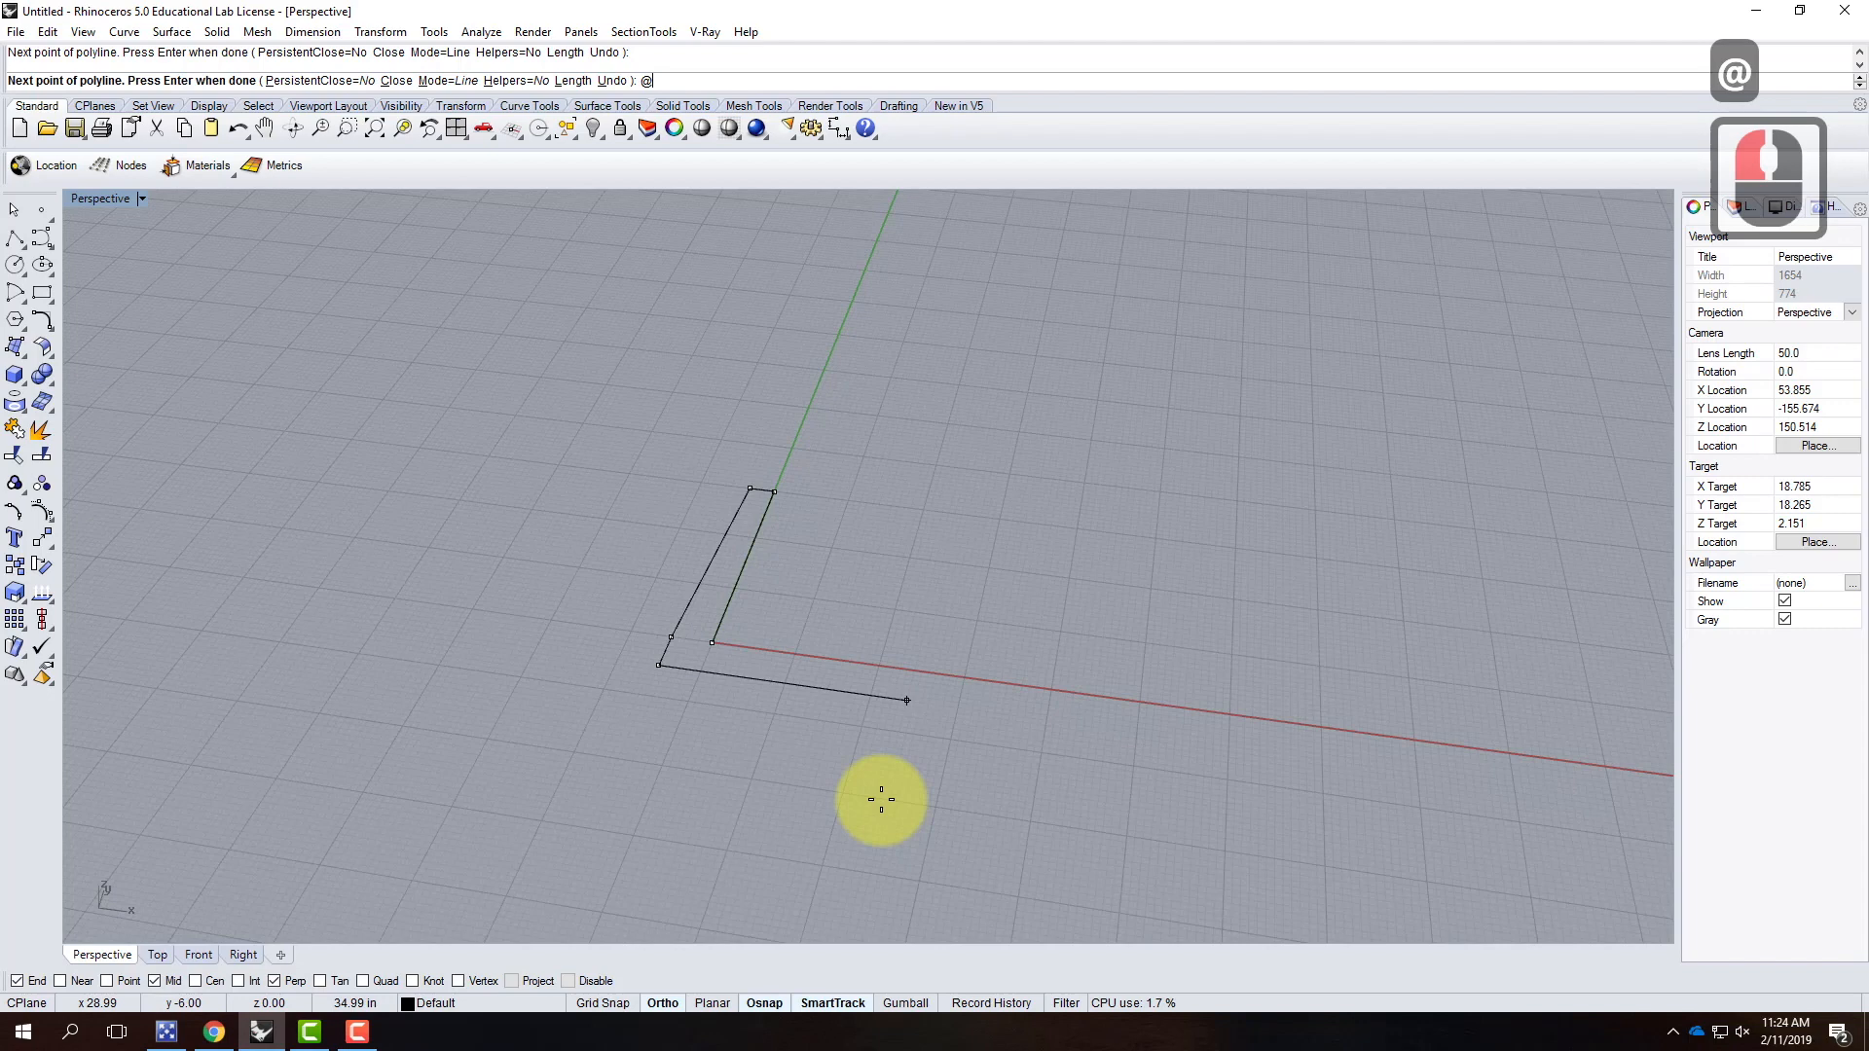
{"action": "type", "text": "30"}
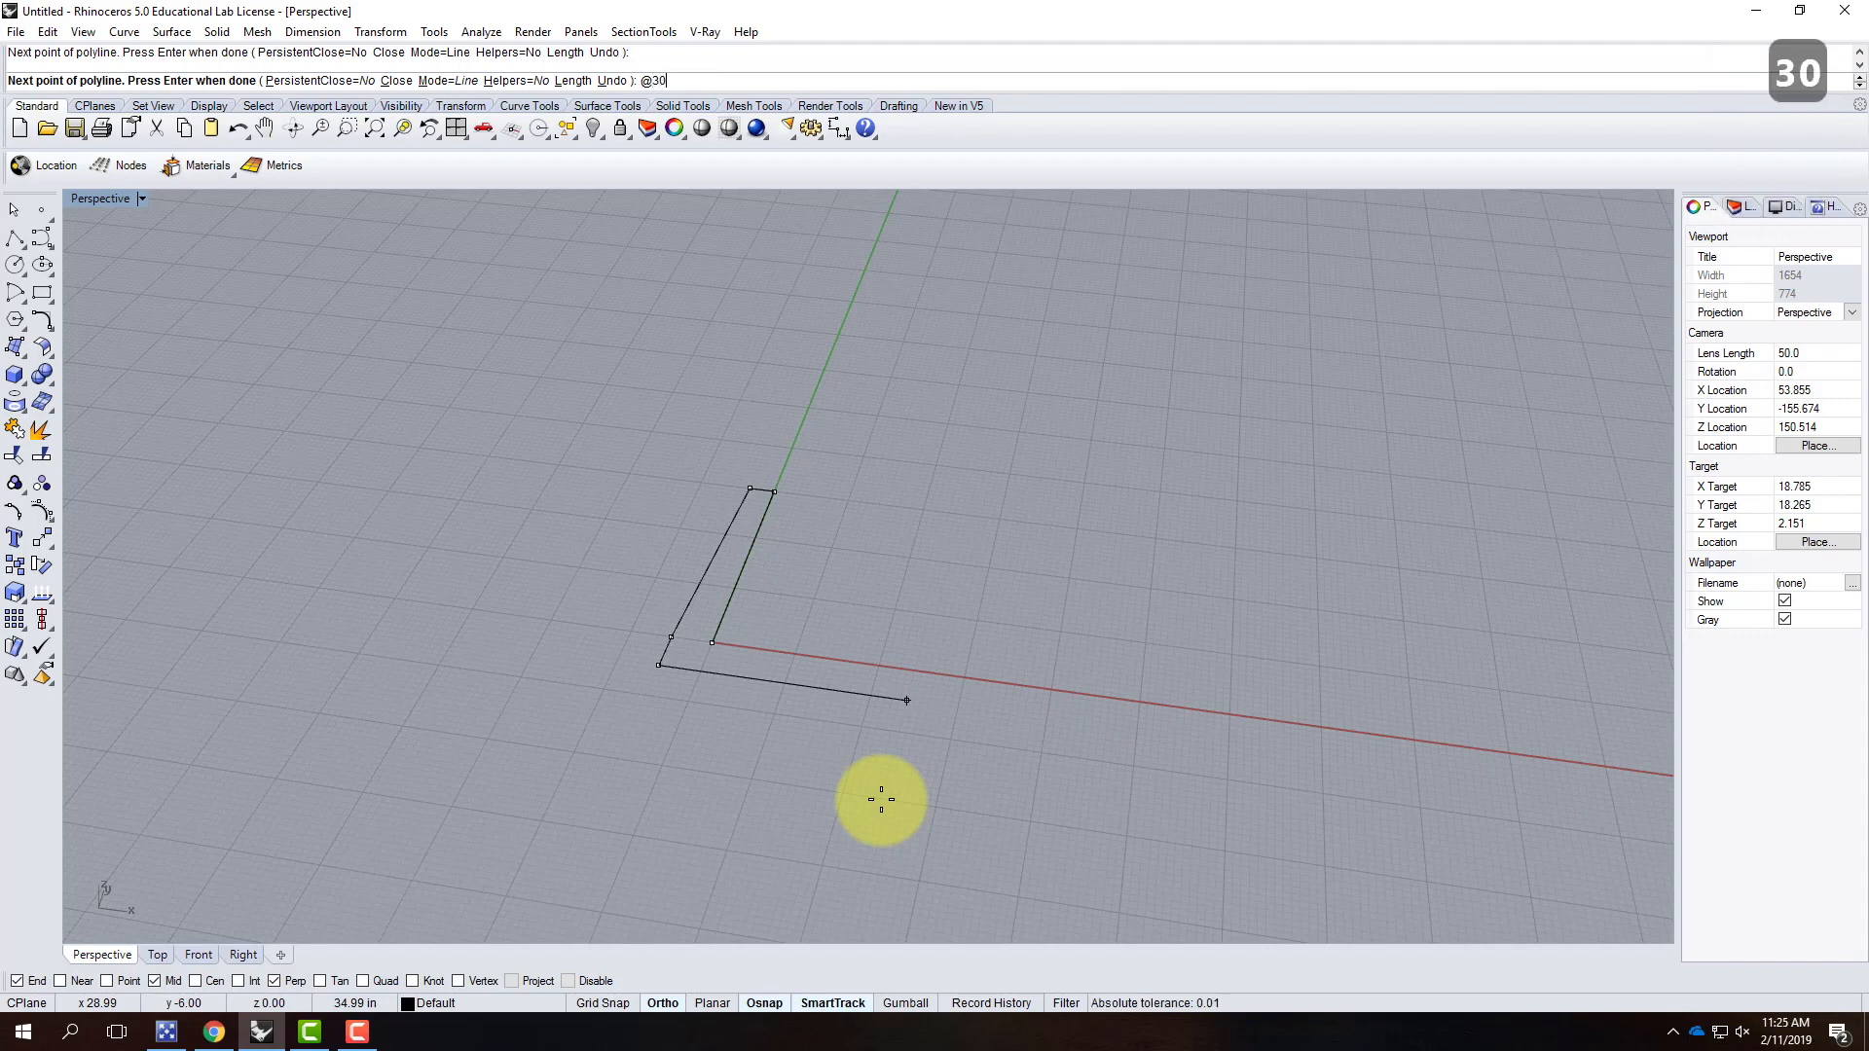
{"action": "type", "text": ","}
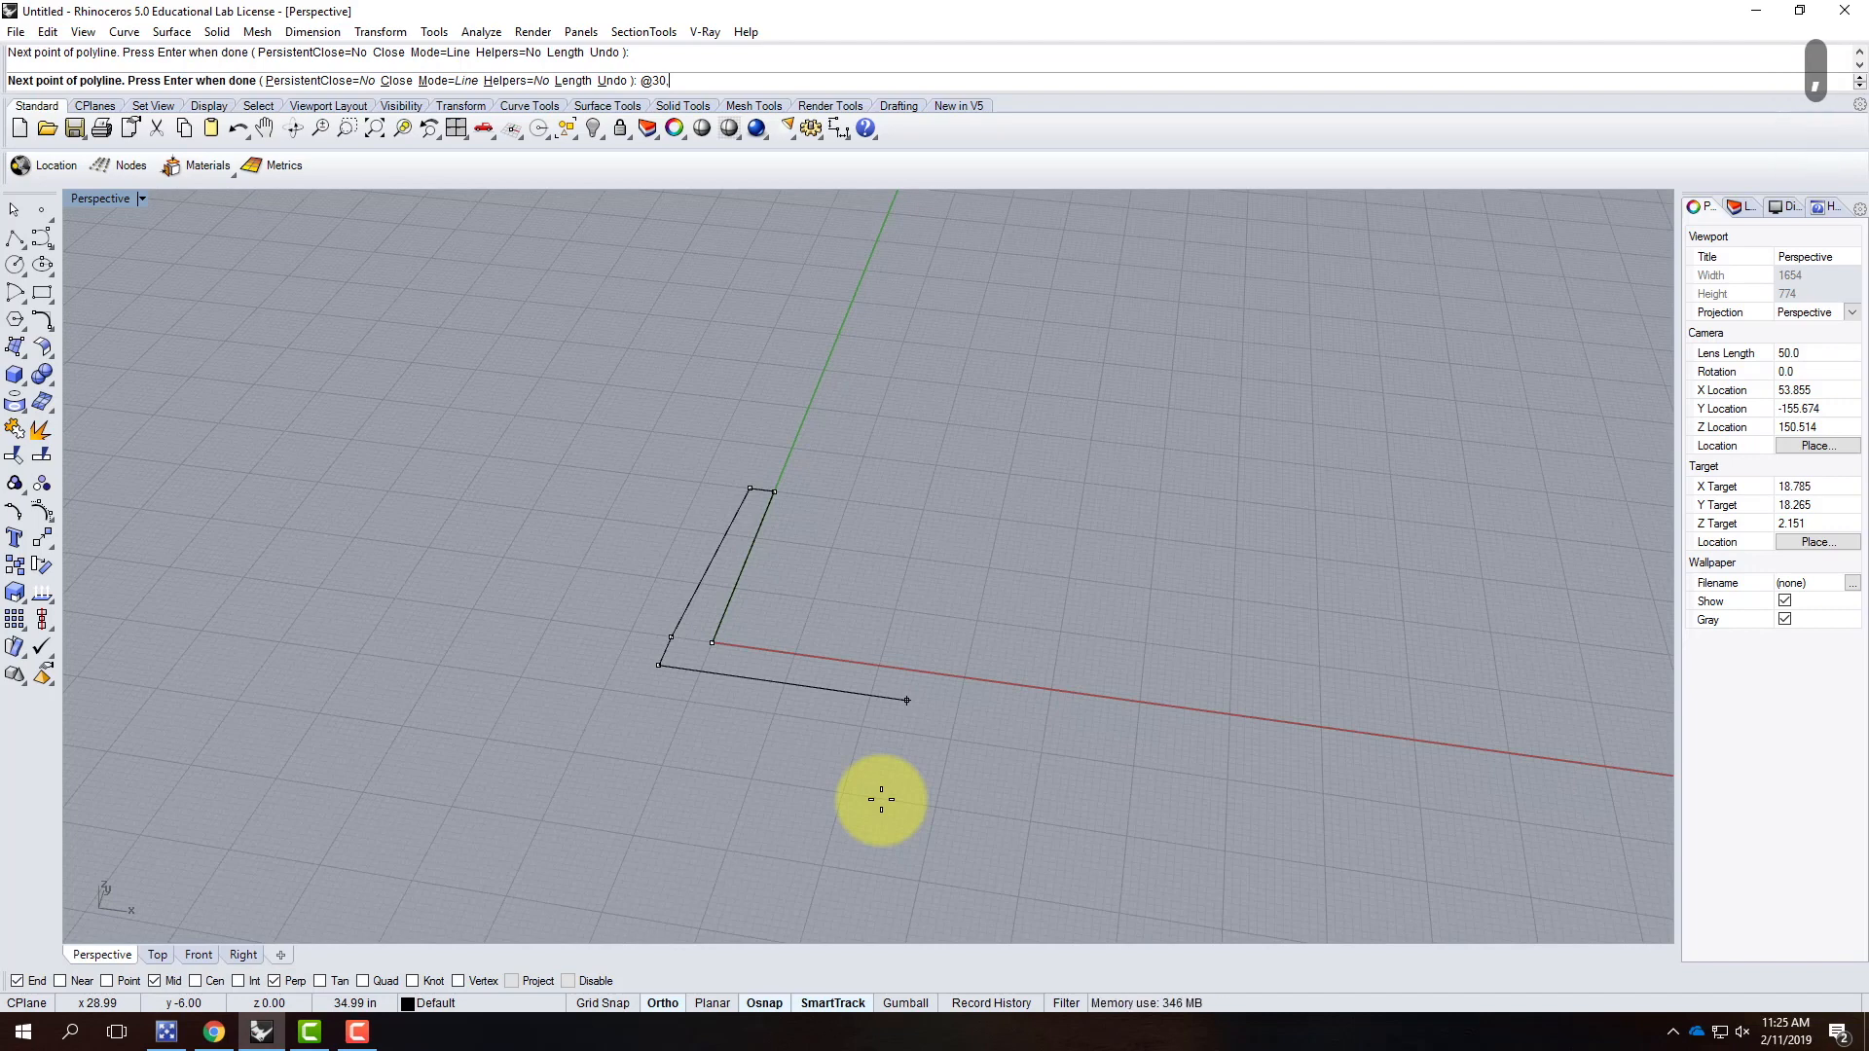
{"action": "type", "text": "-6"}
{"action": "key", "text": "Return"}
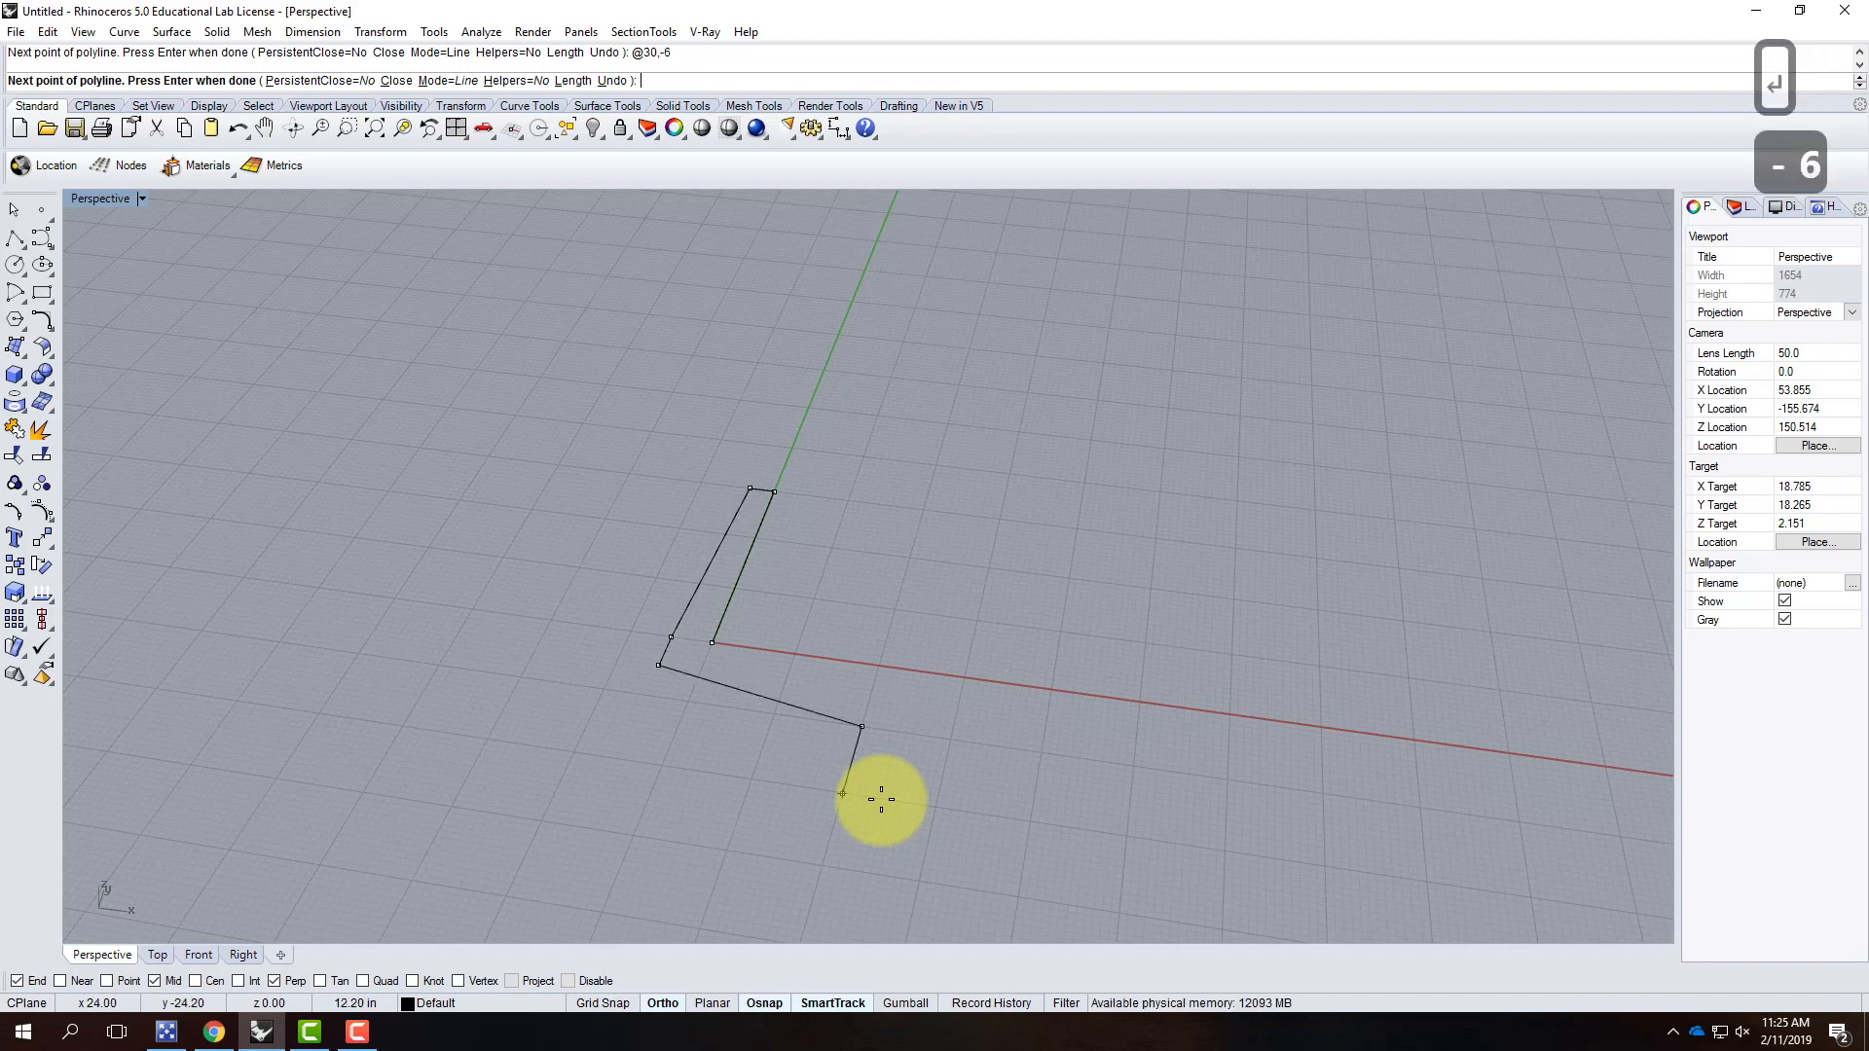
{"action": "scroll", "coordinate": [617, 804], "scroll_direction": "down", "scroll_amount": 2}
{"action": "scroll", "coordinate": [876, 797], "scroll_direction": "up", "scroll_amount": 3}
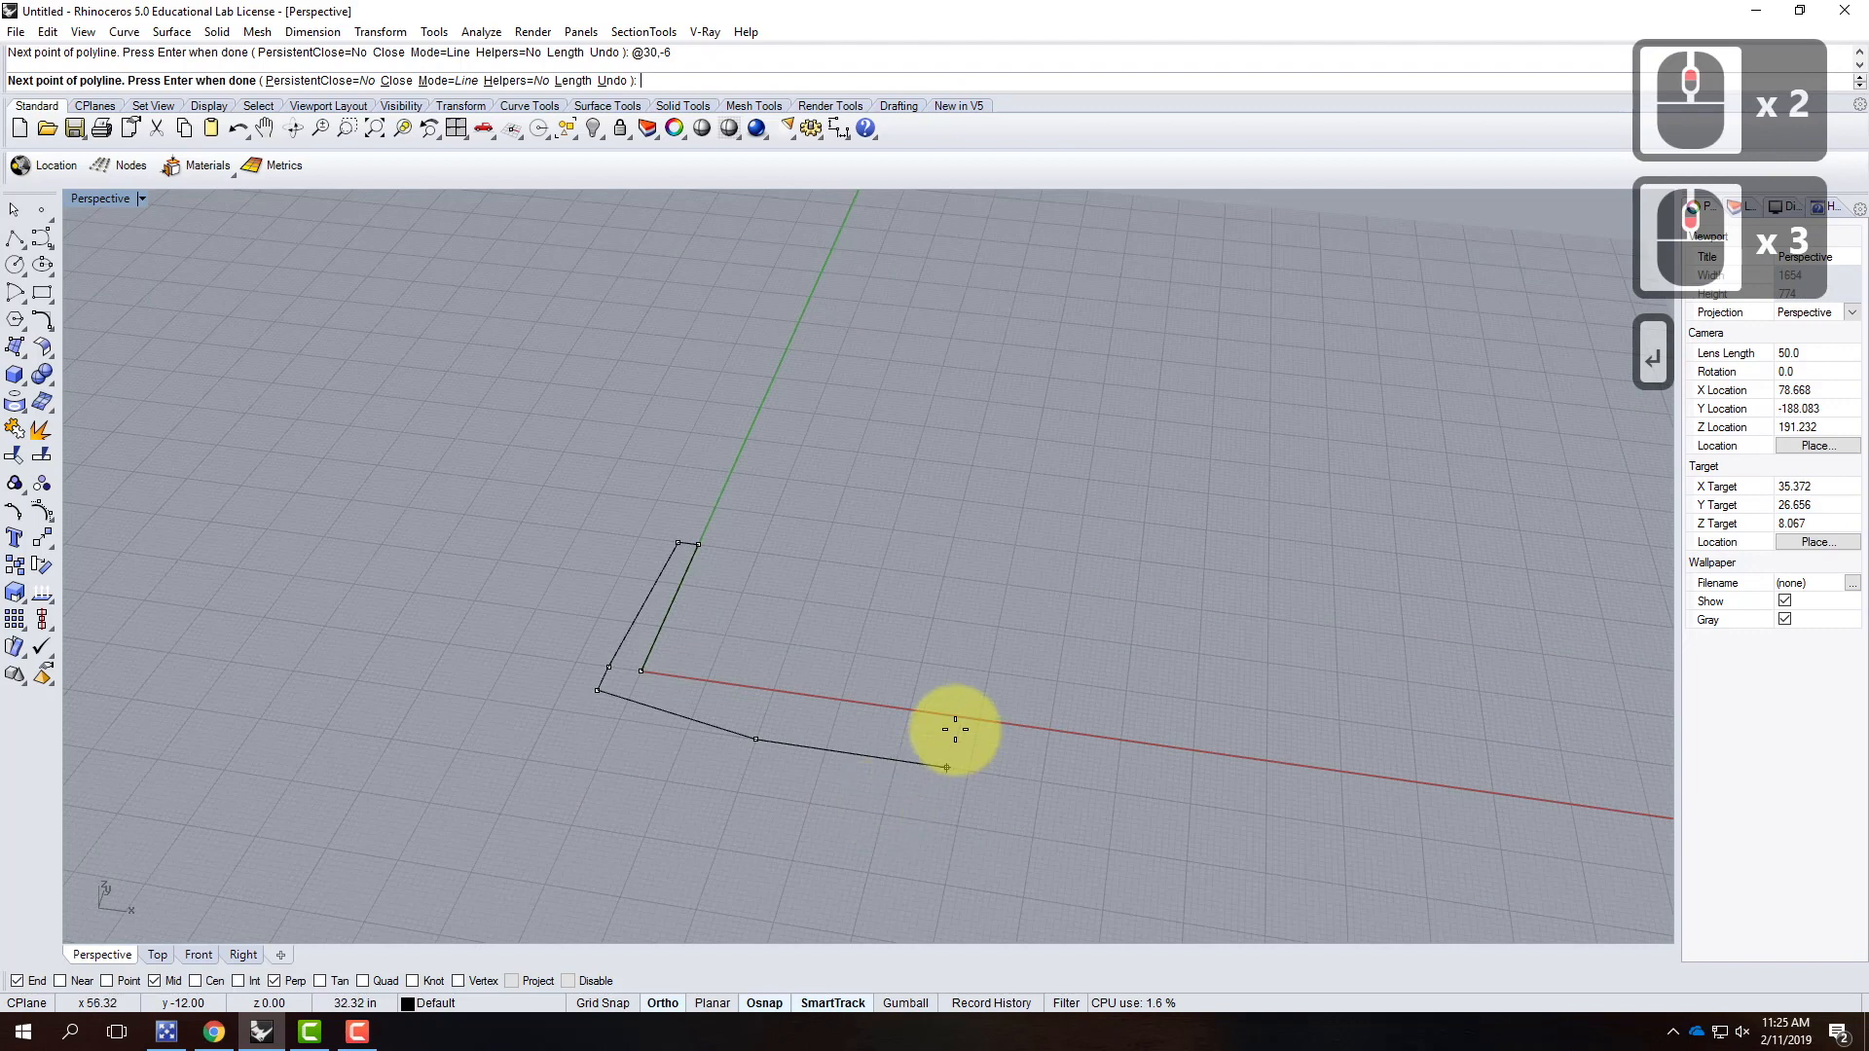
{"action": "type", "text": "@"}
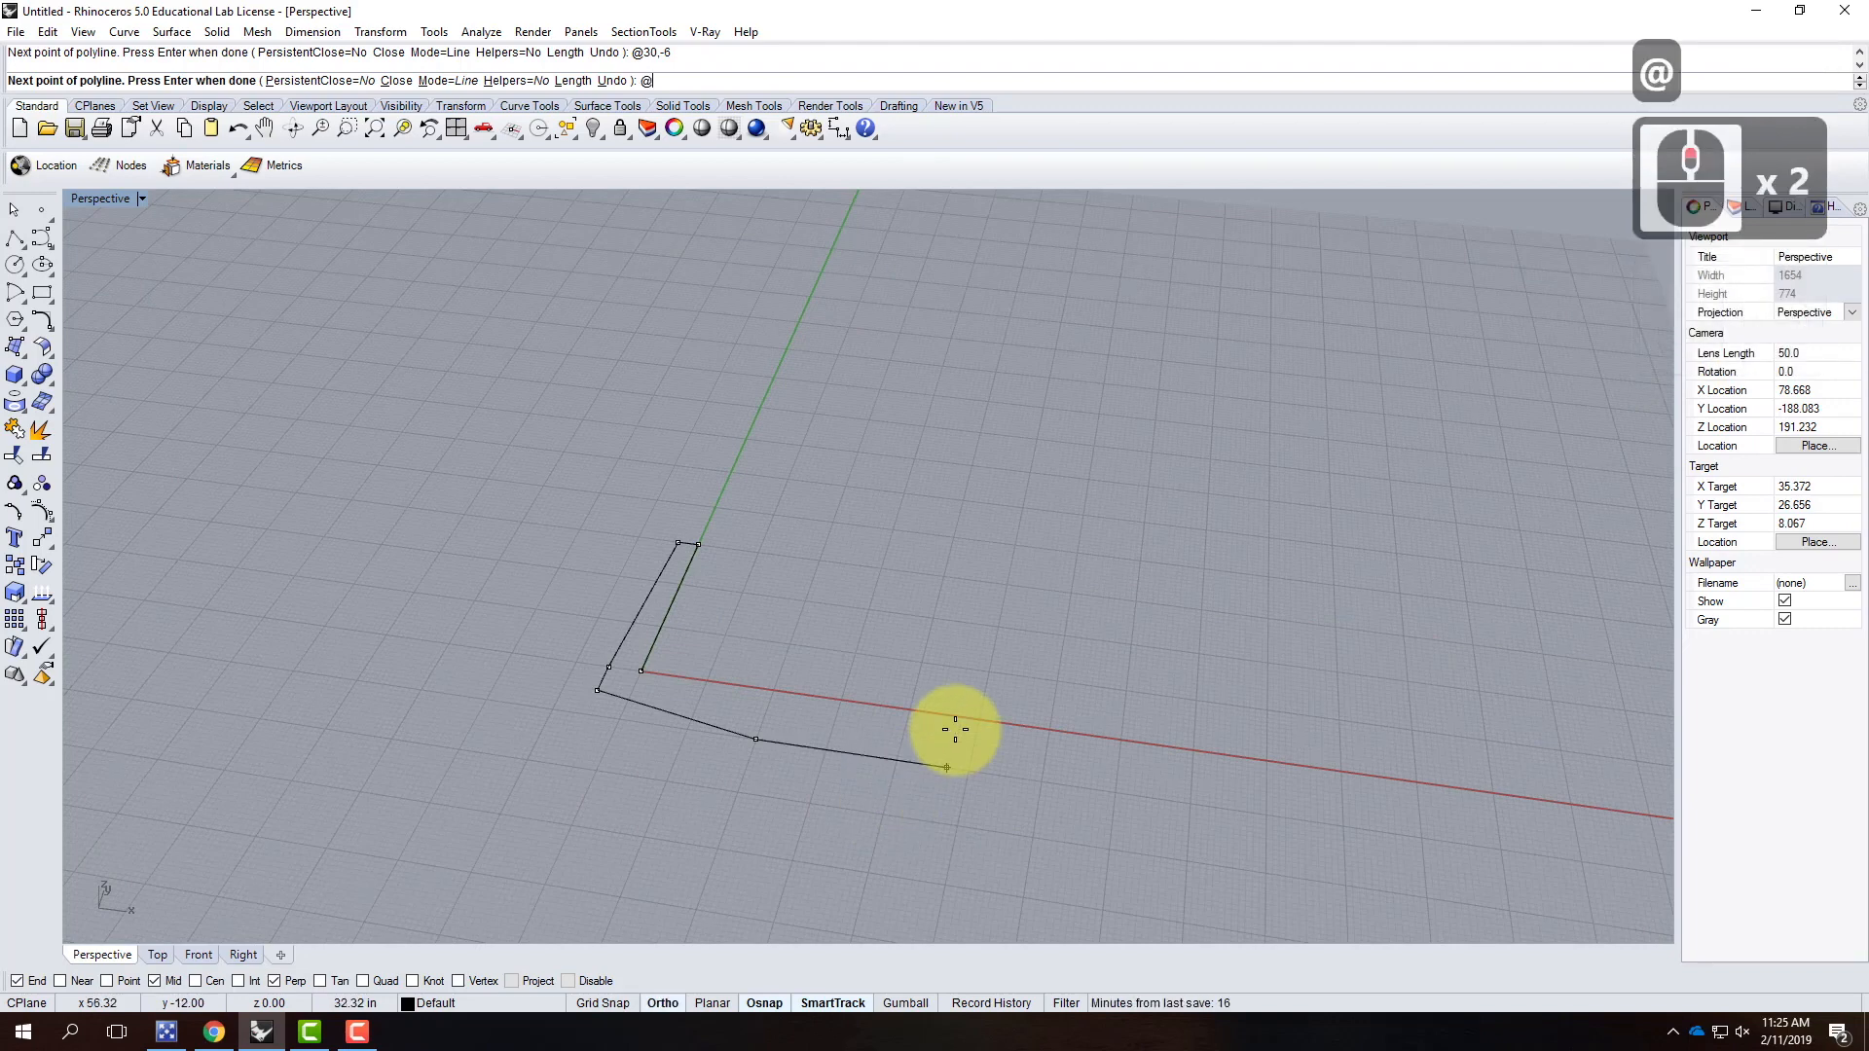
{"action": "type", "text": "30"}
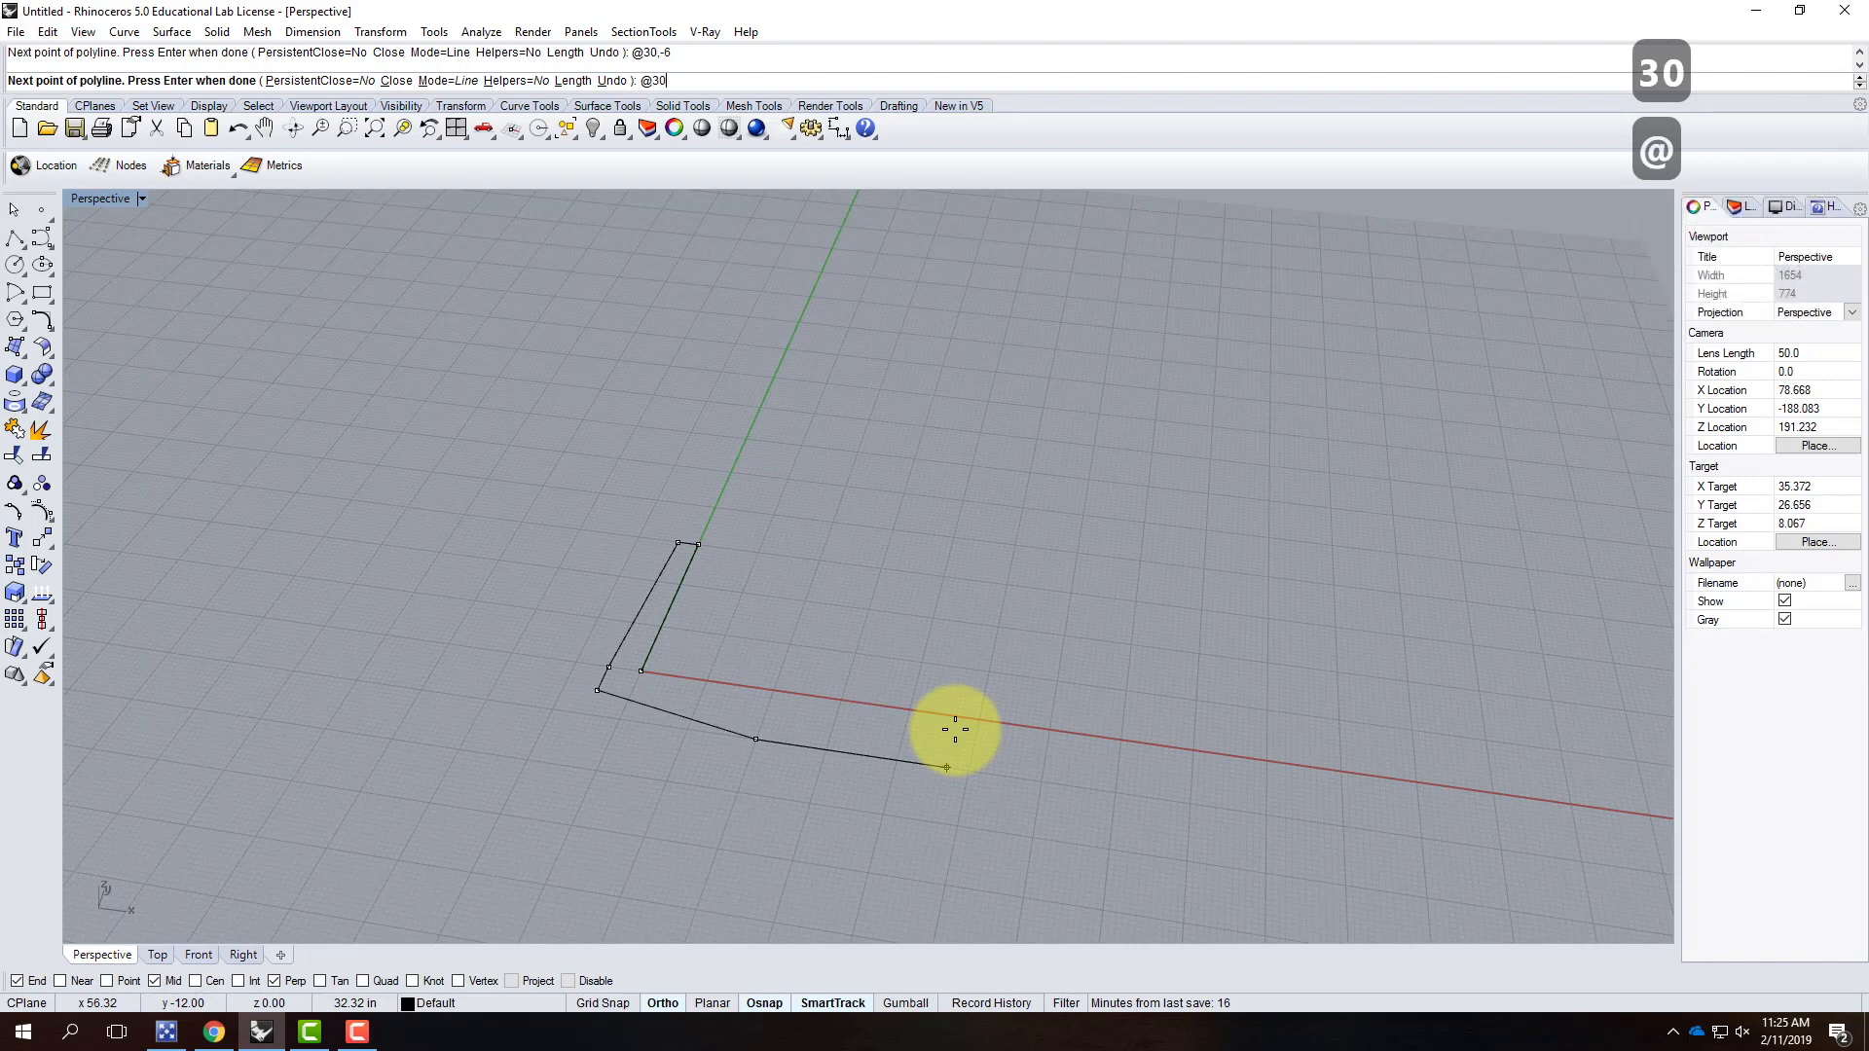
{"action": "type", "text": ",6"}
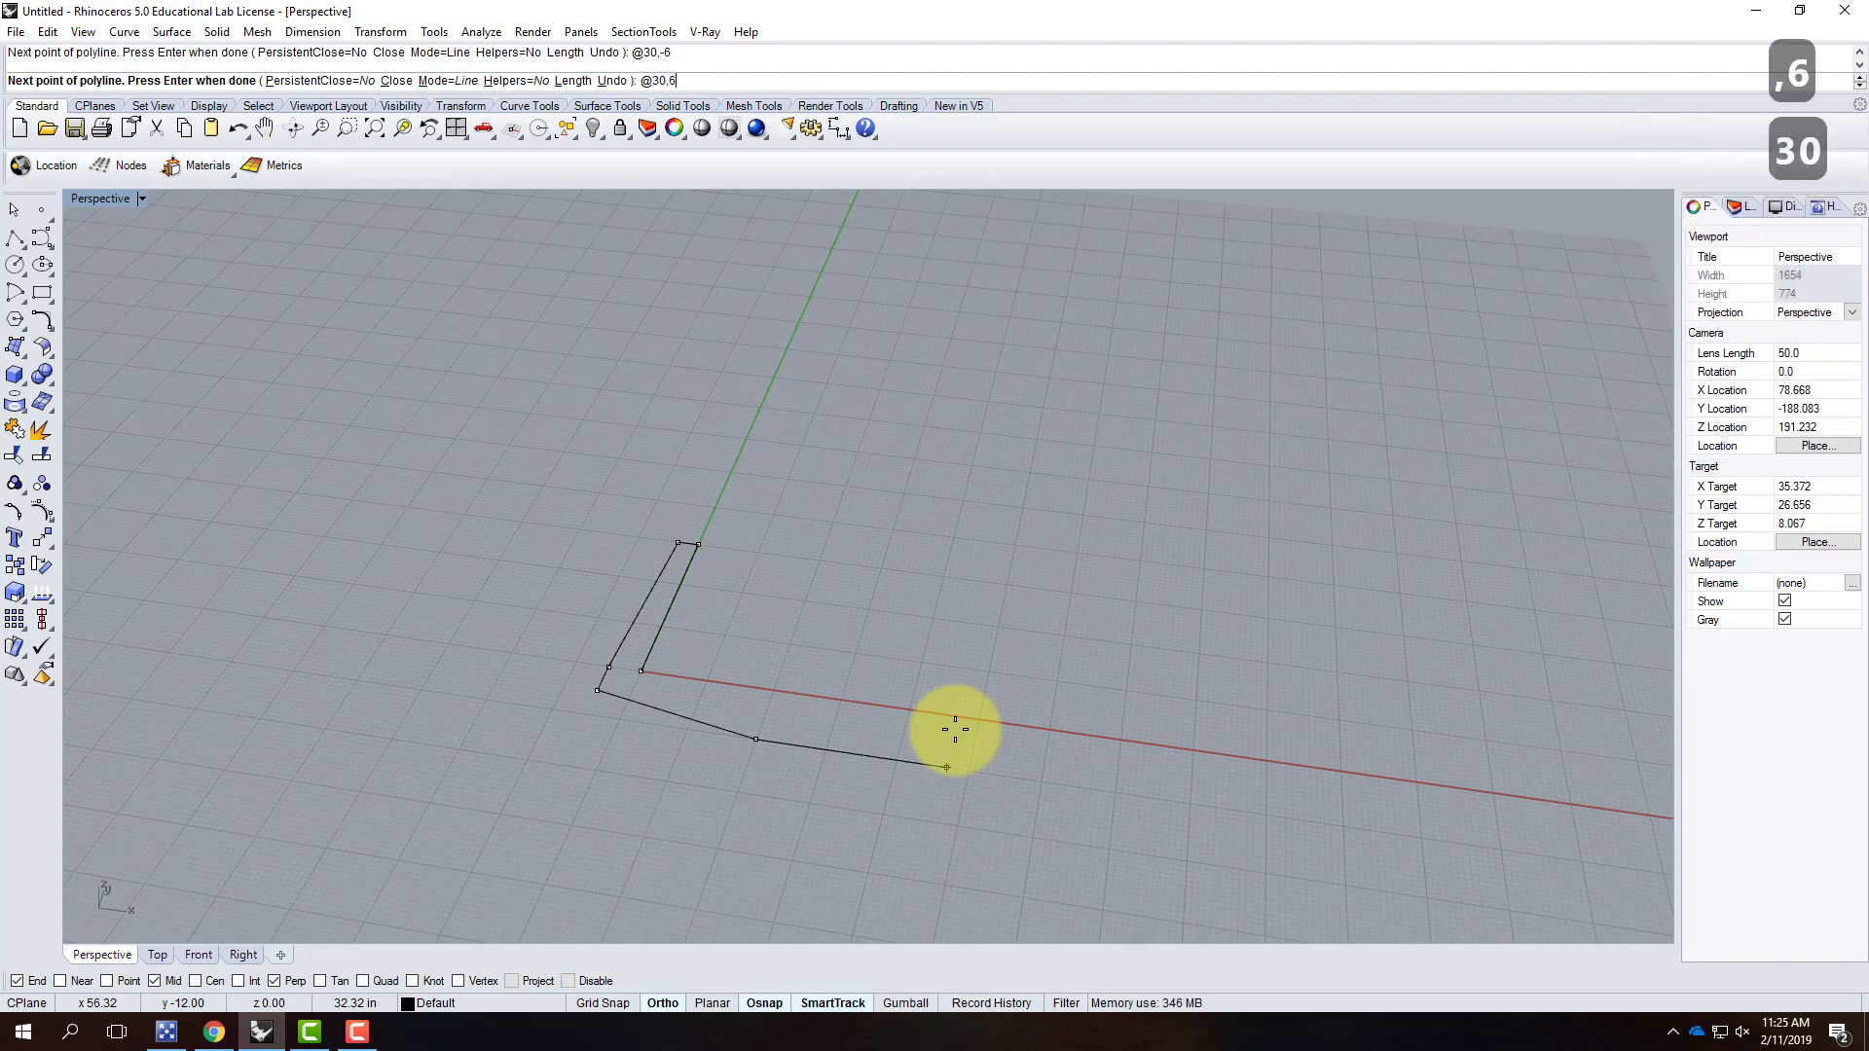
{"action": "key", "text": "Return"}
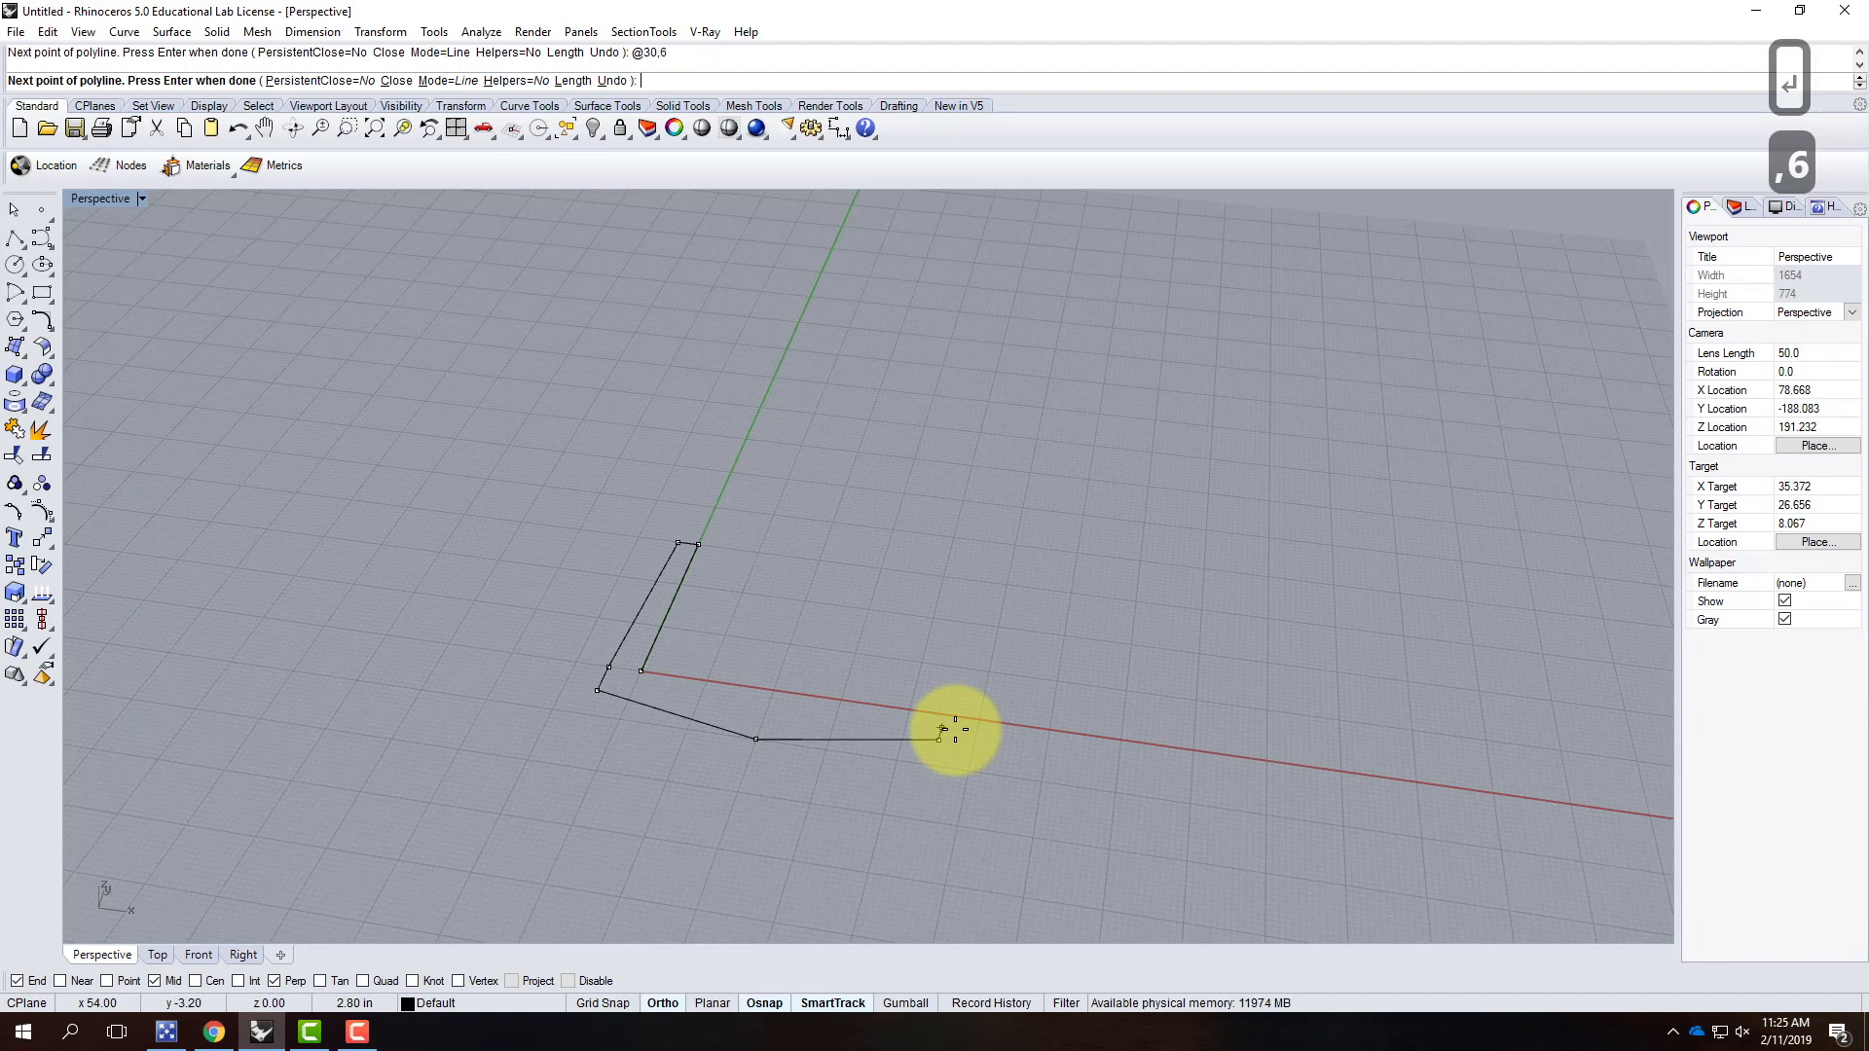
{"action": "type", "text": "6"}
{"action": "key", "text": "Return"}
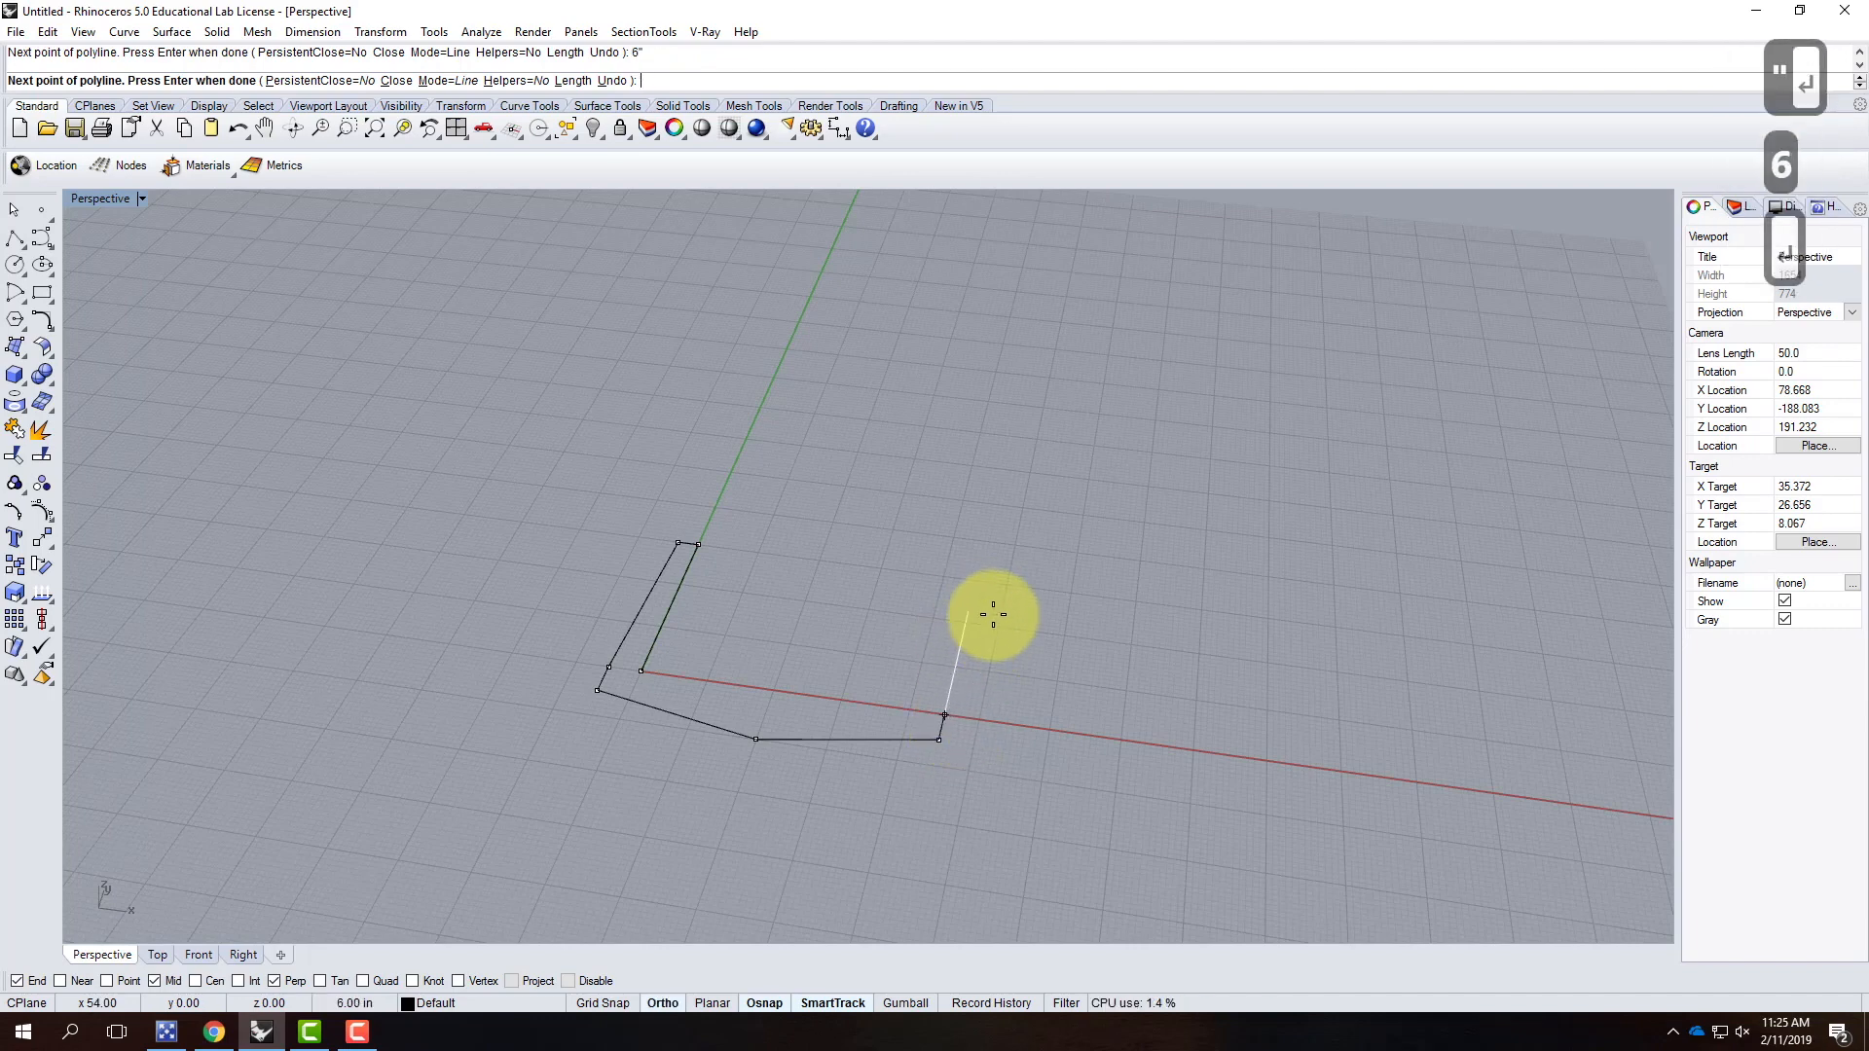
{"action": "left_click", "coordinate": [952, 547], "text": "shift"}
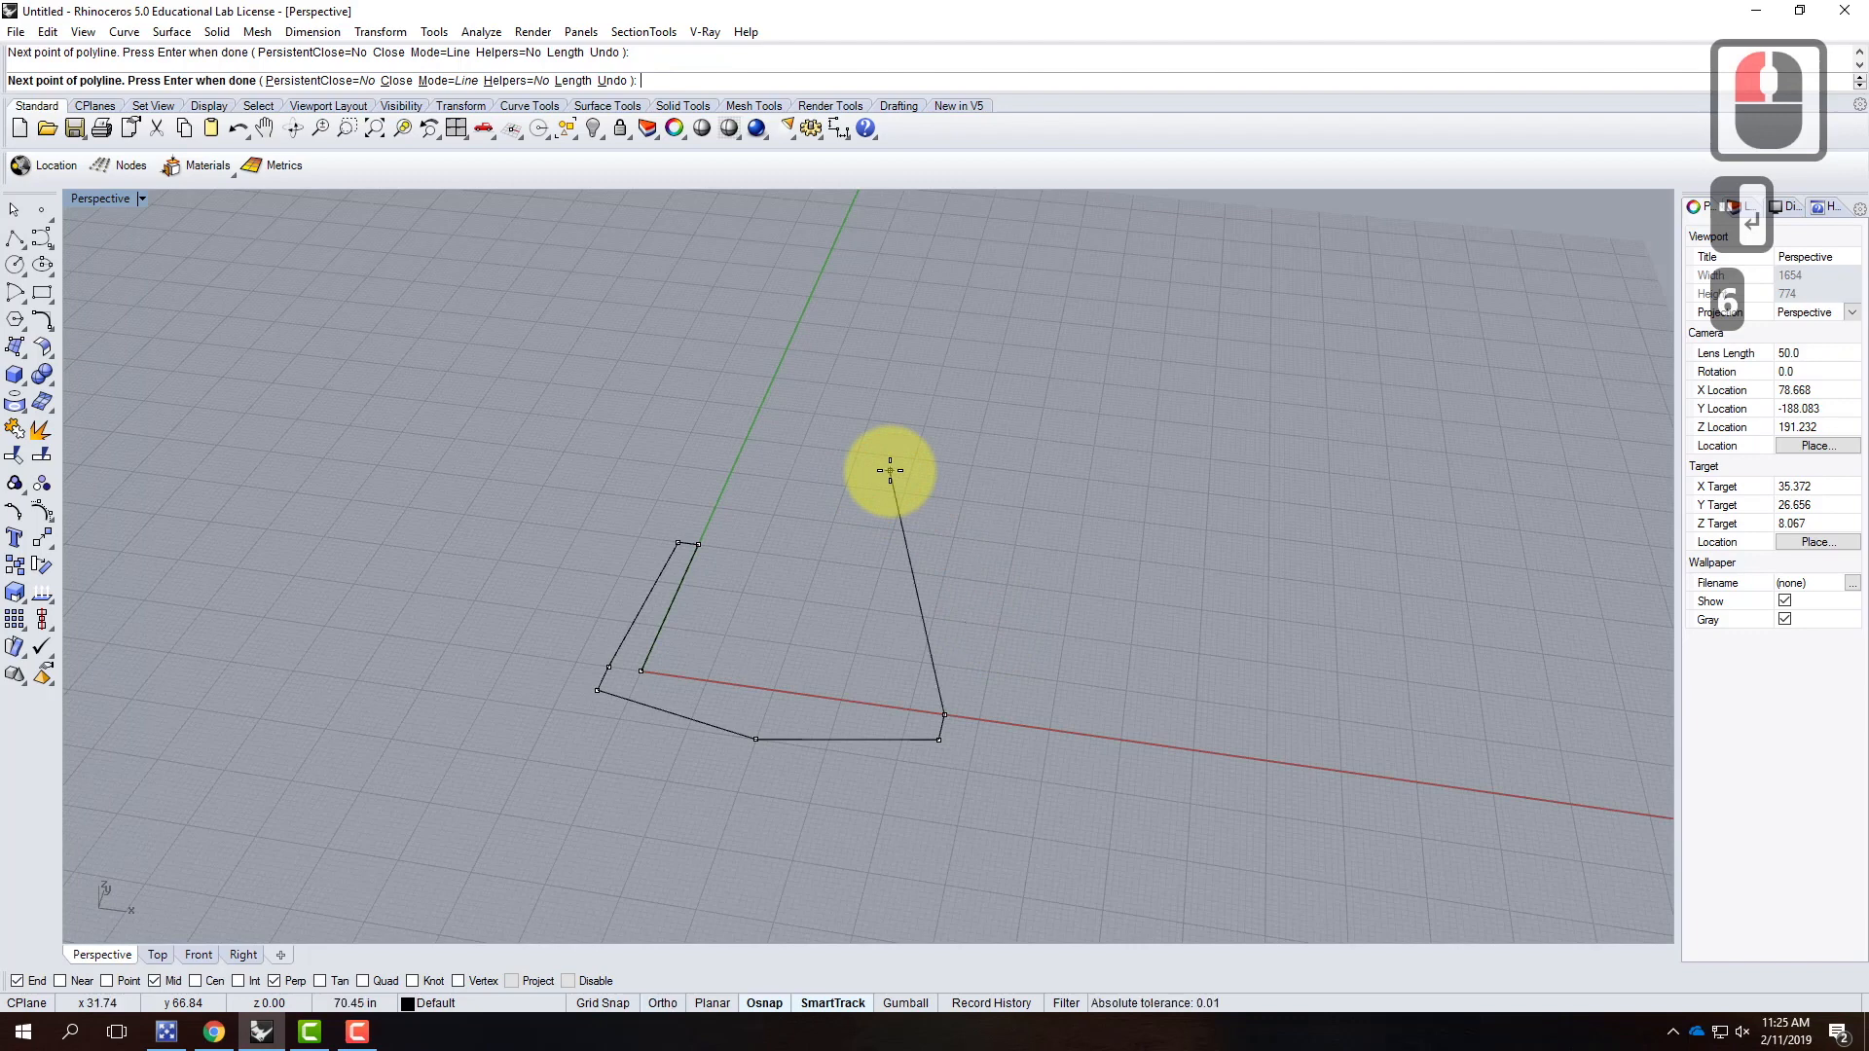
Step: Add a slanted polyline segment to the relative point @-2",36" and a 4" segment toward negative X
{"action": "type", "text": "@"}
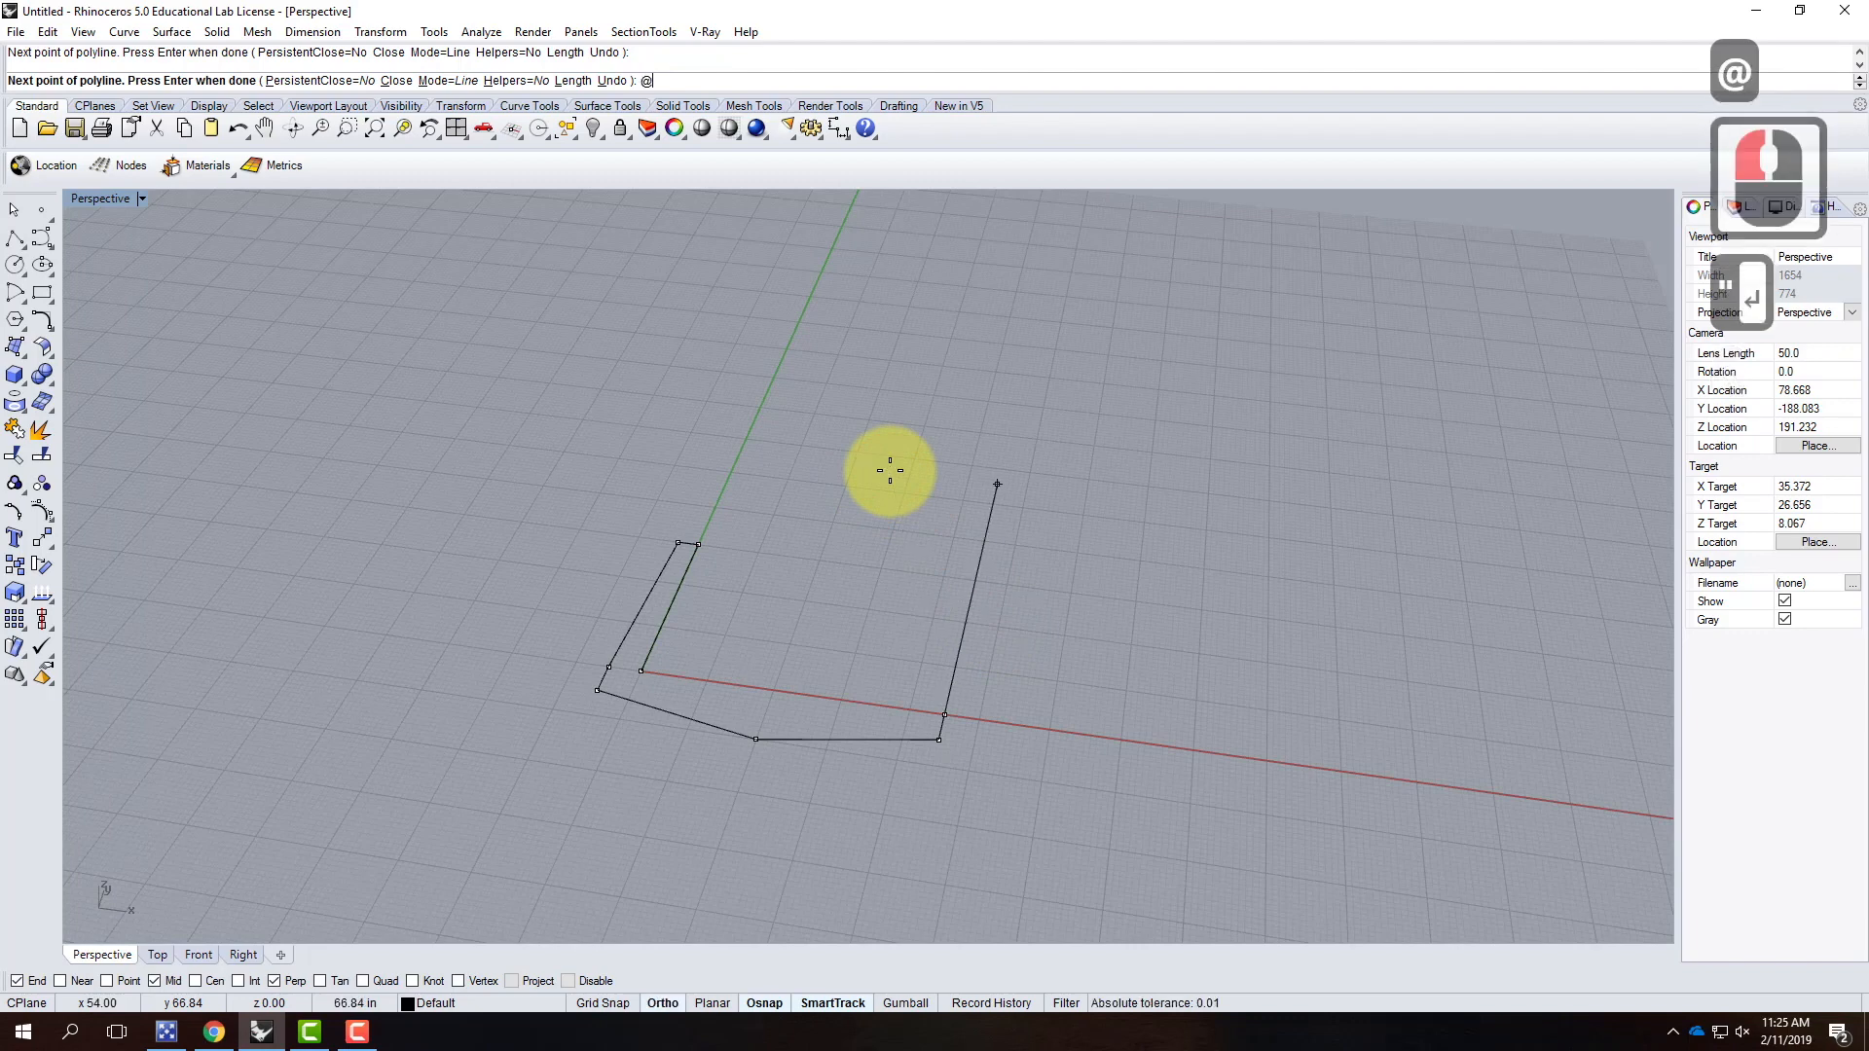
{"action": "type", "text": "-2\""}
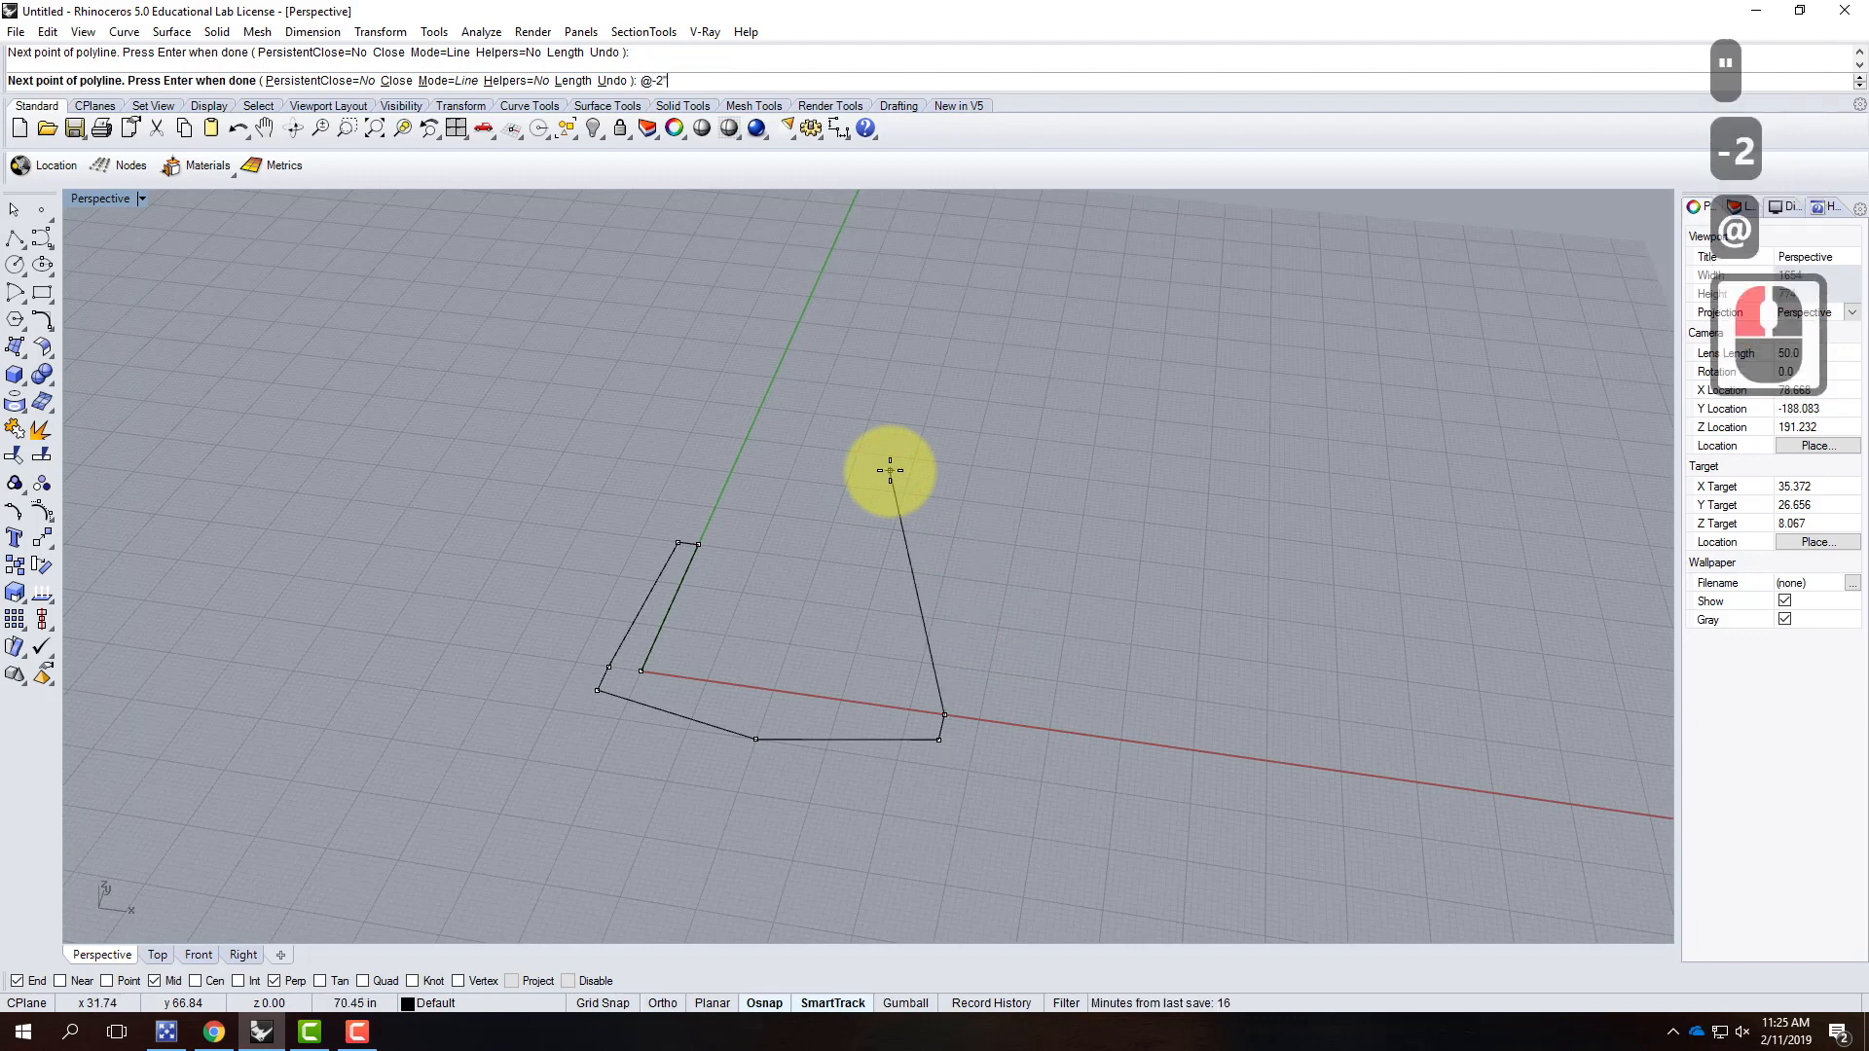
{"action": "type", "text": ",36\""}
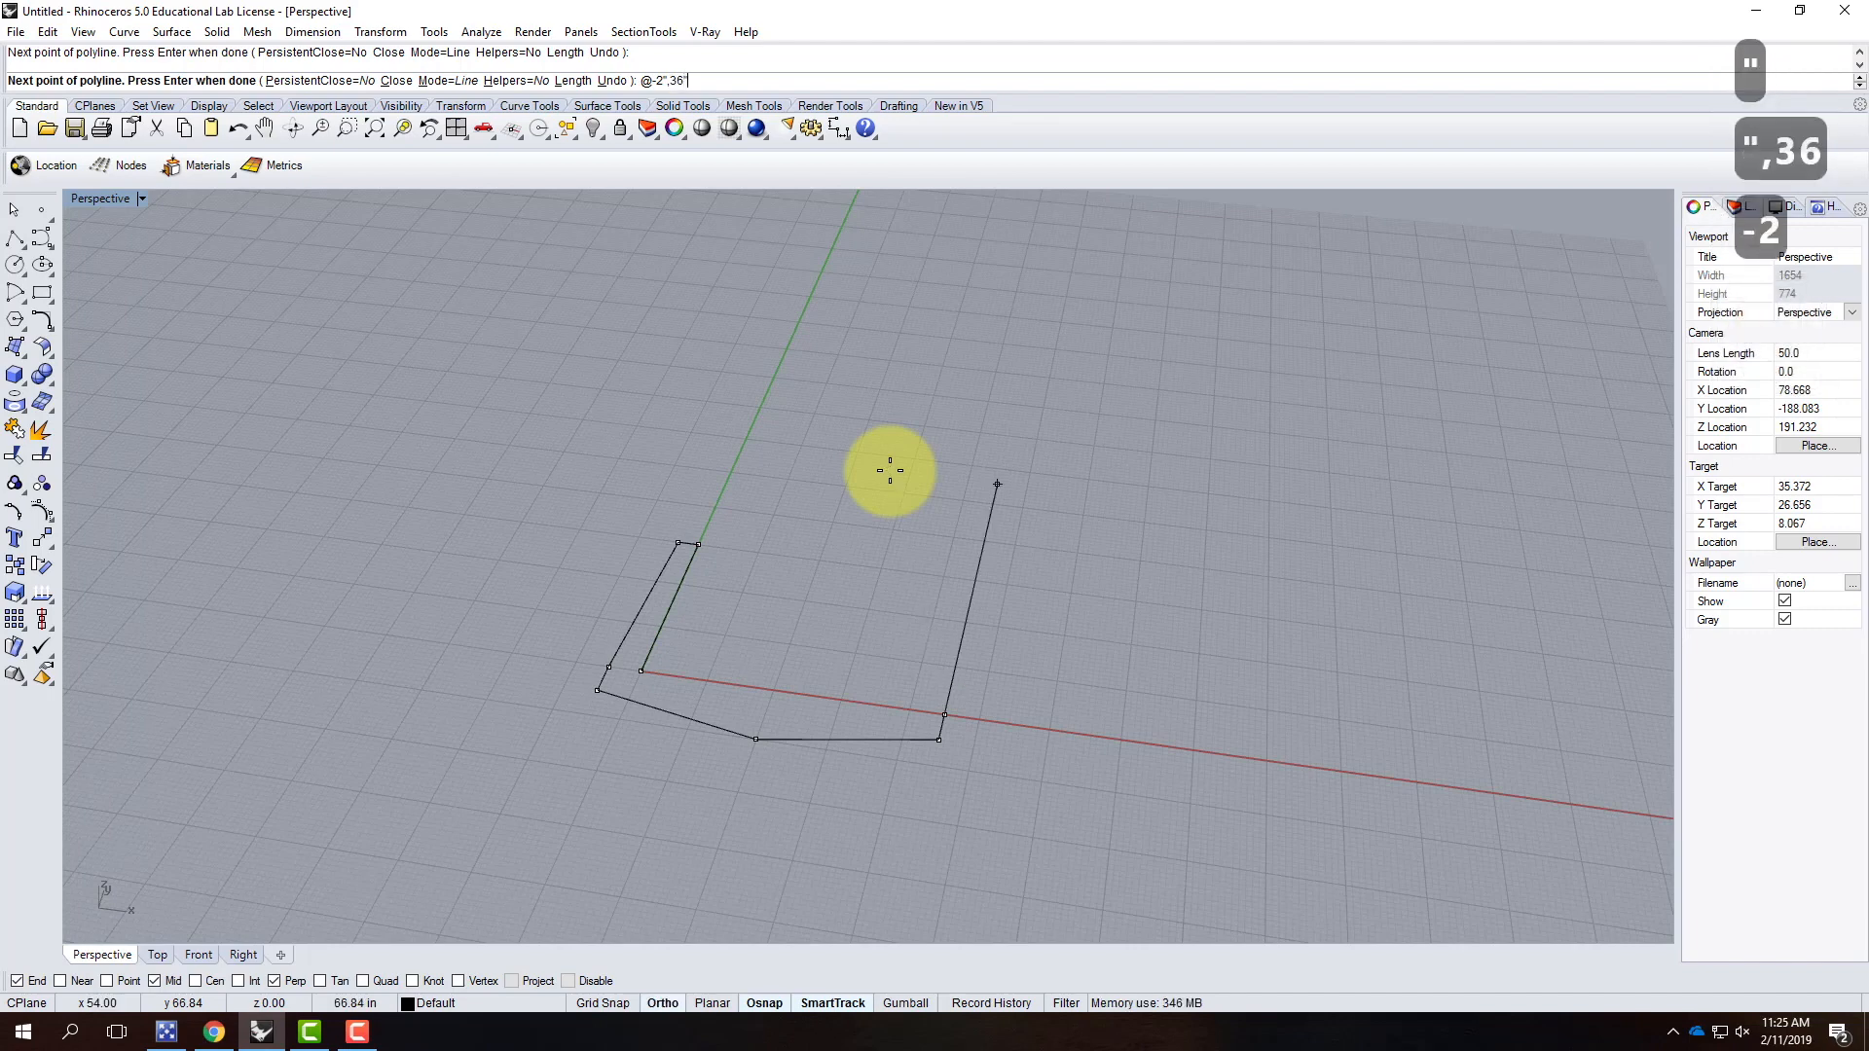
{"action": "key", "text": "Return"}
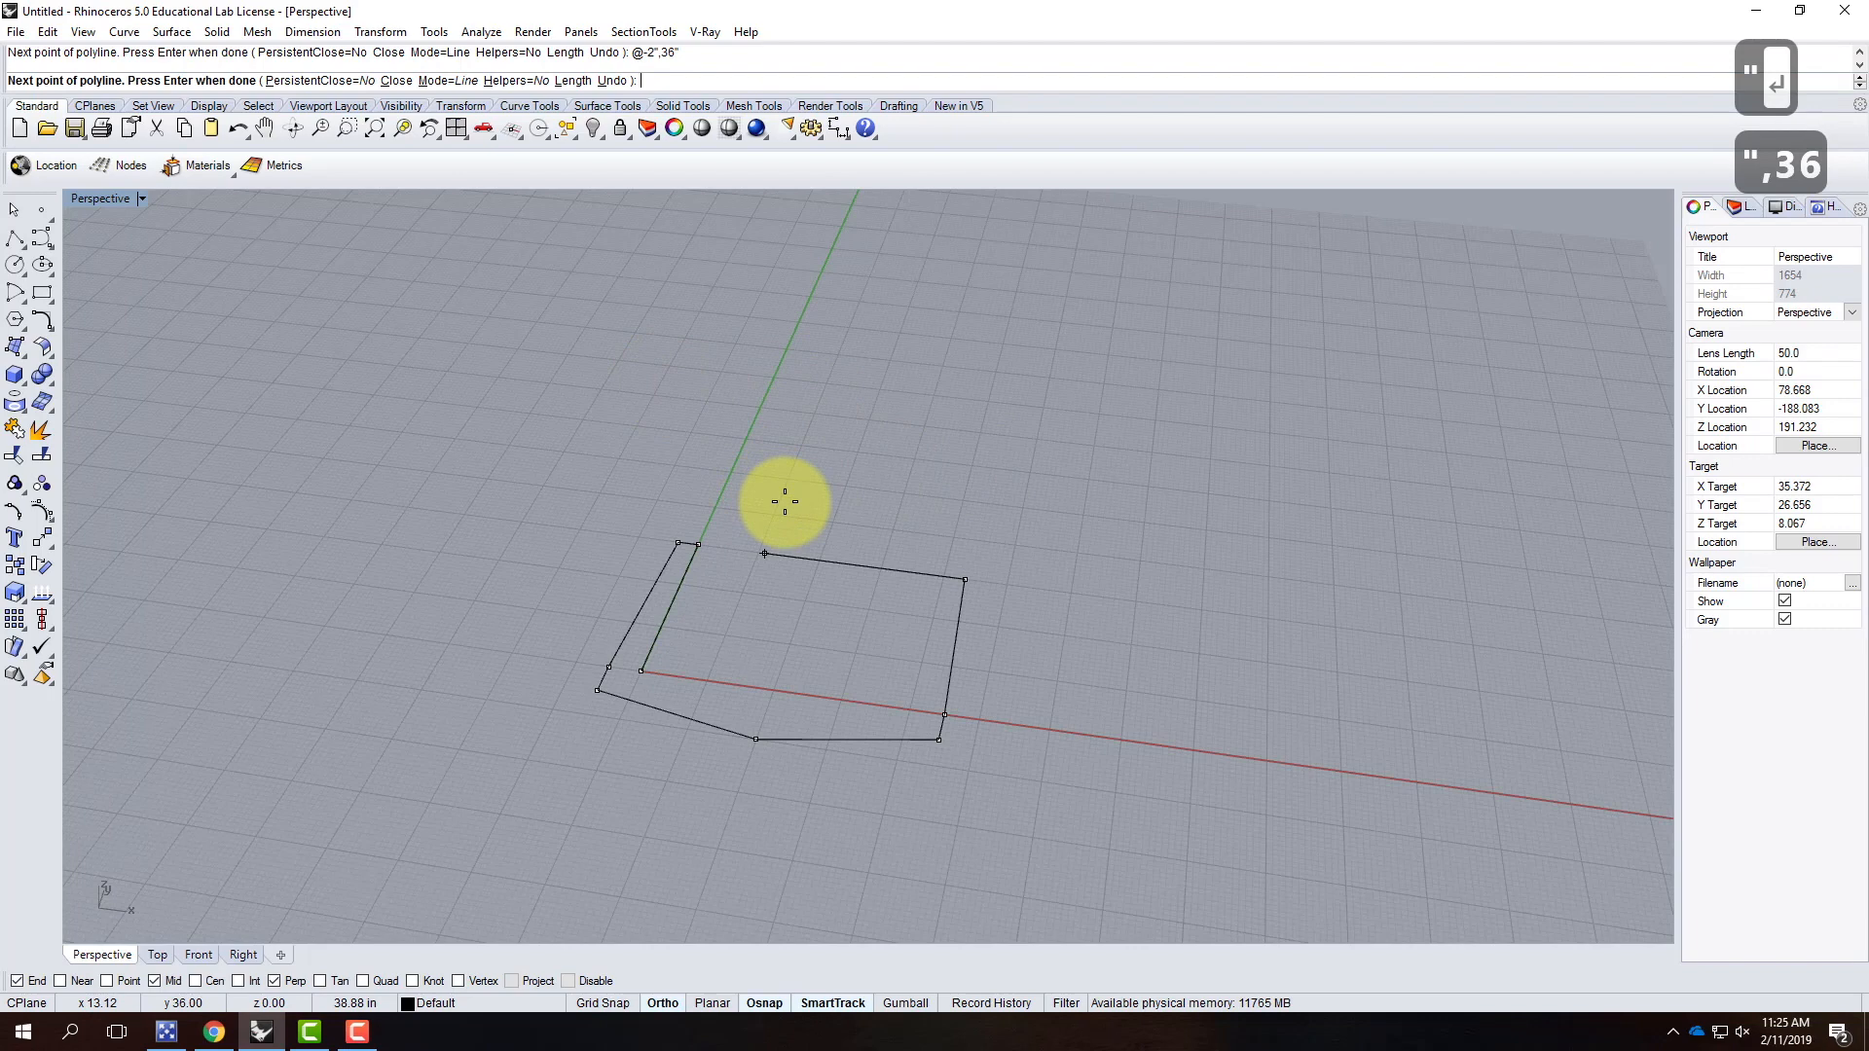
{"action": "type", "text": "4\""}
{"action": "key", "text": "Return"}
{"action": "left_click", "coordinate": [793, 575]}
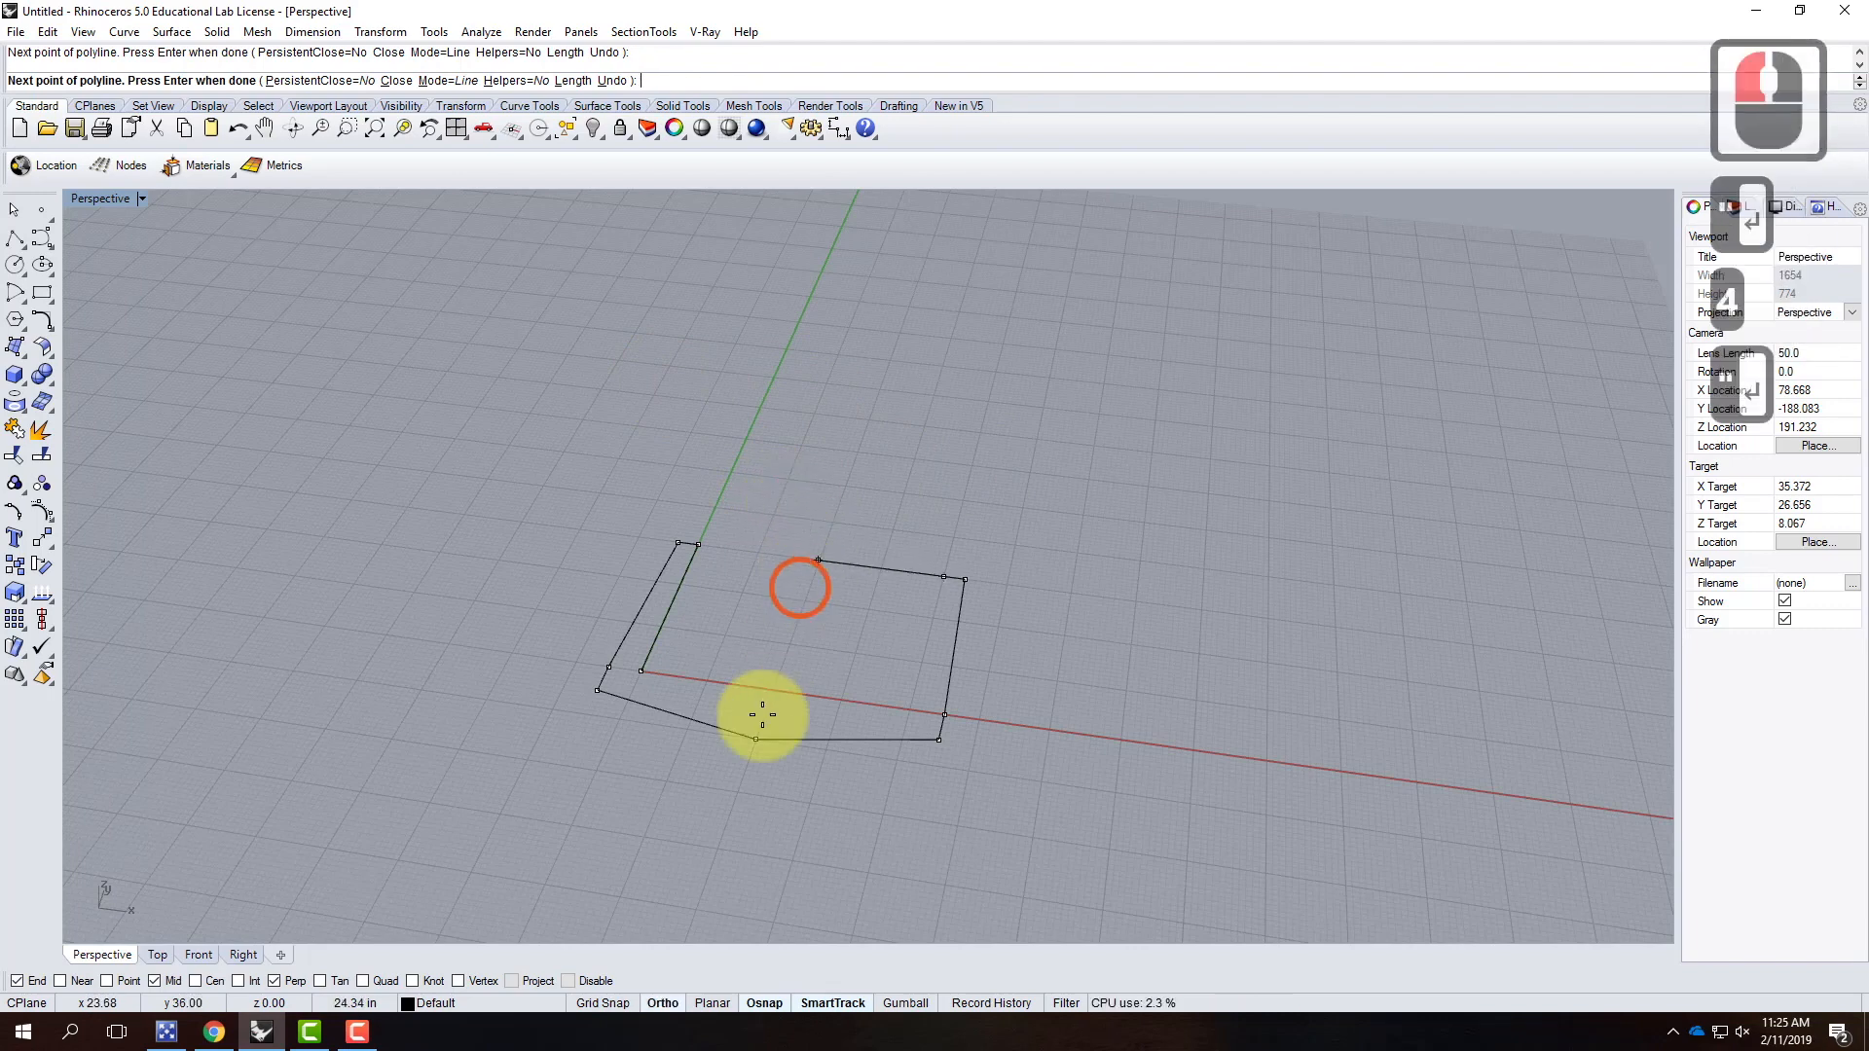
Step: Add a 36" polyline segment toward negative Y and close the polyline back to the origin
{"action": "type", "text": "36\""}
{"action": "key", "text": "Return"}
{"action": "left_click", "coordinate": [793, 686]}
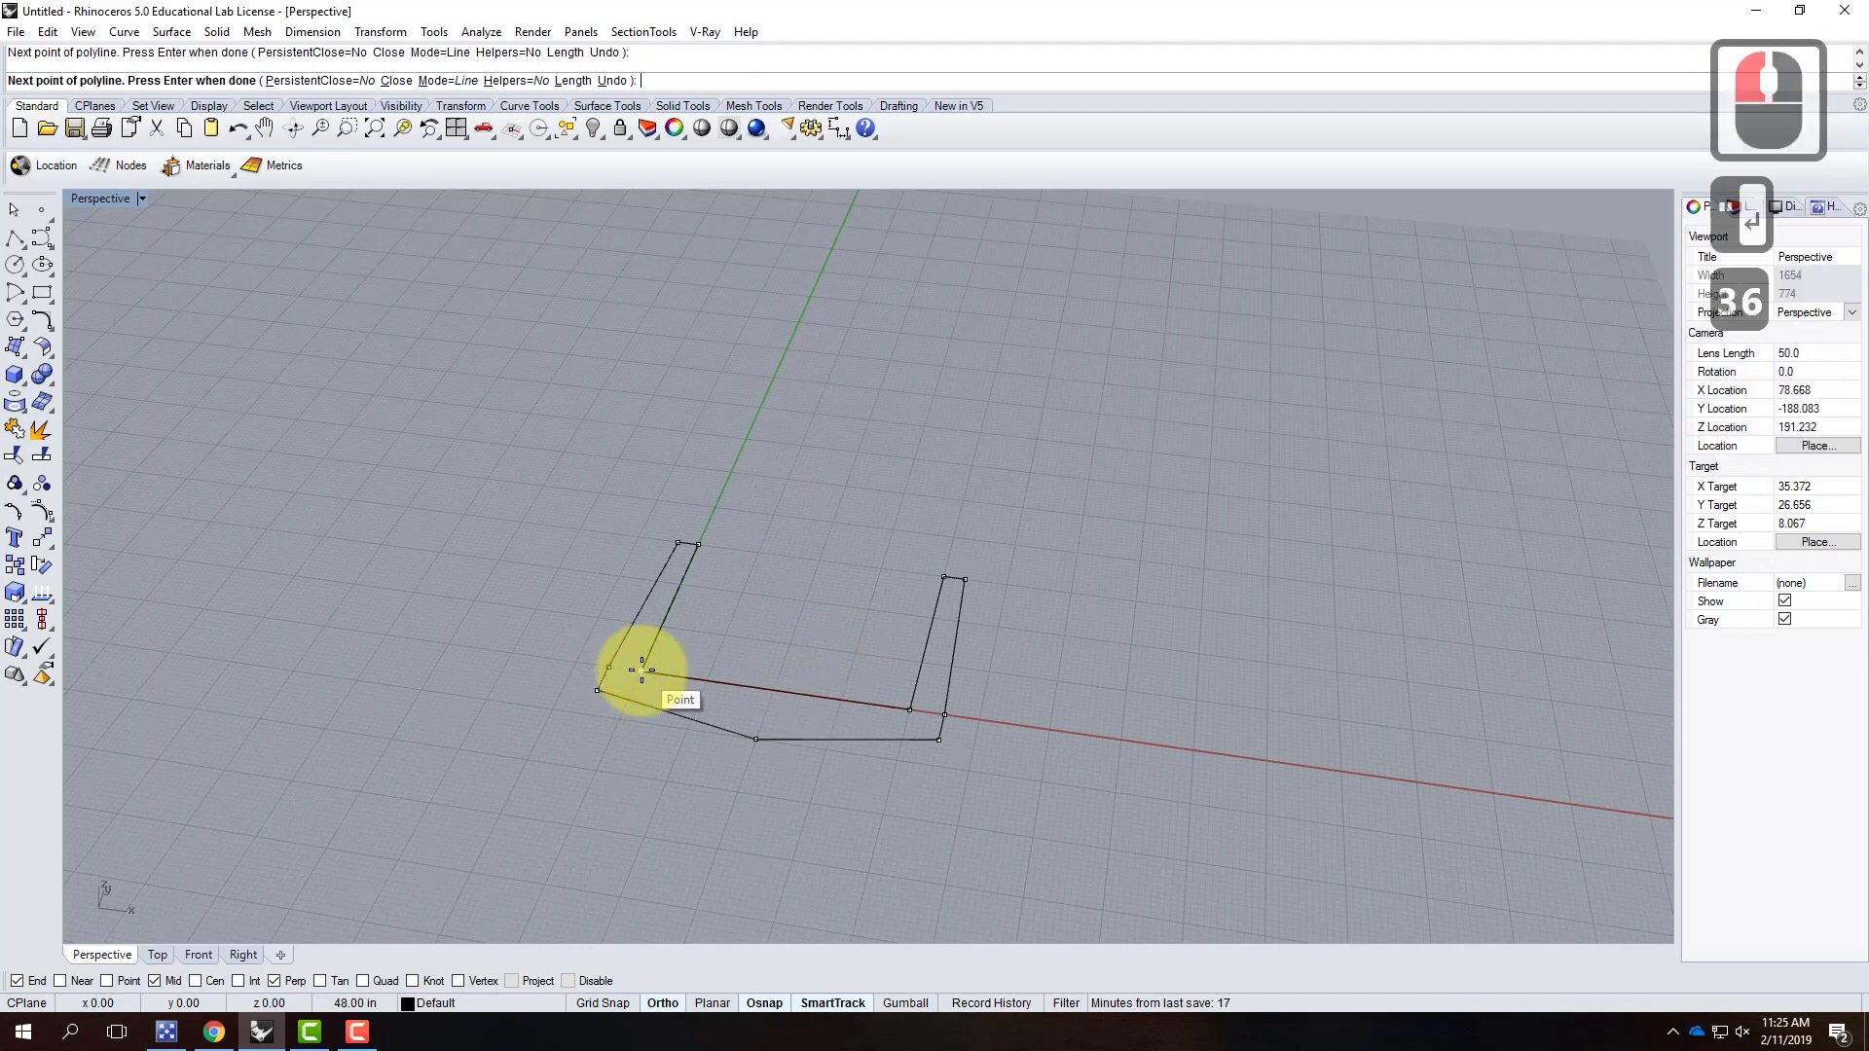
{"action": "type", "text": "c"}
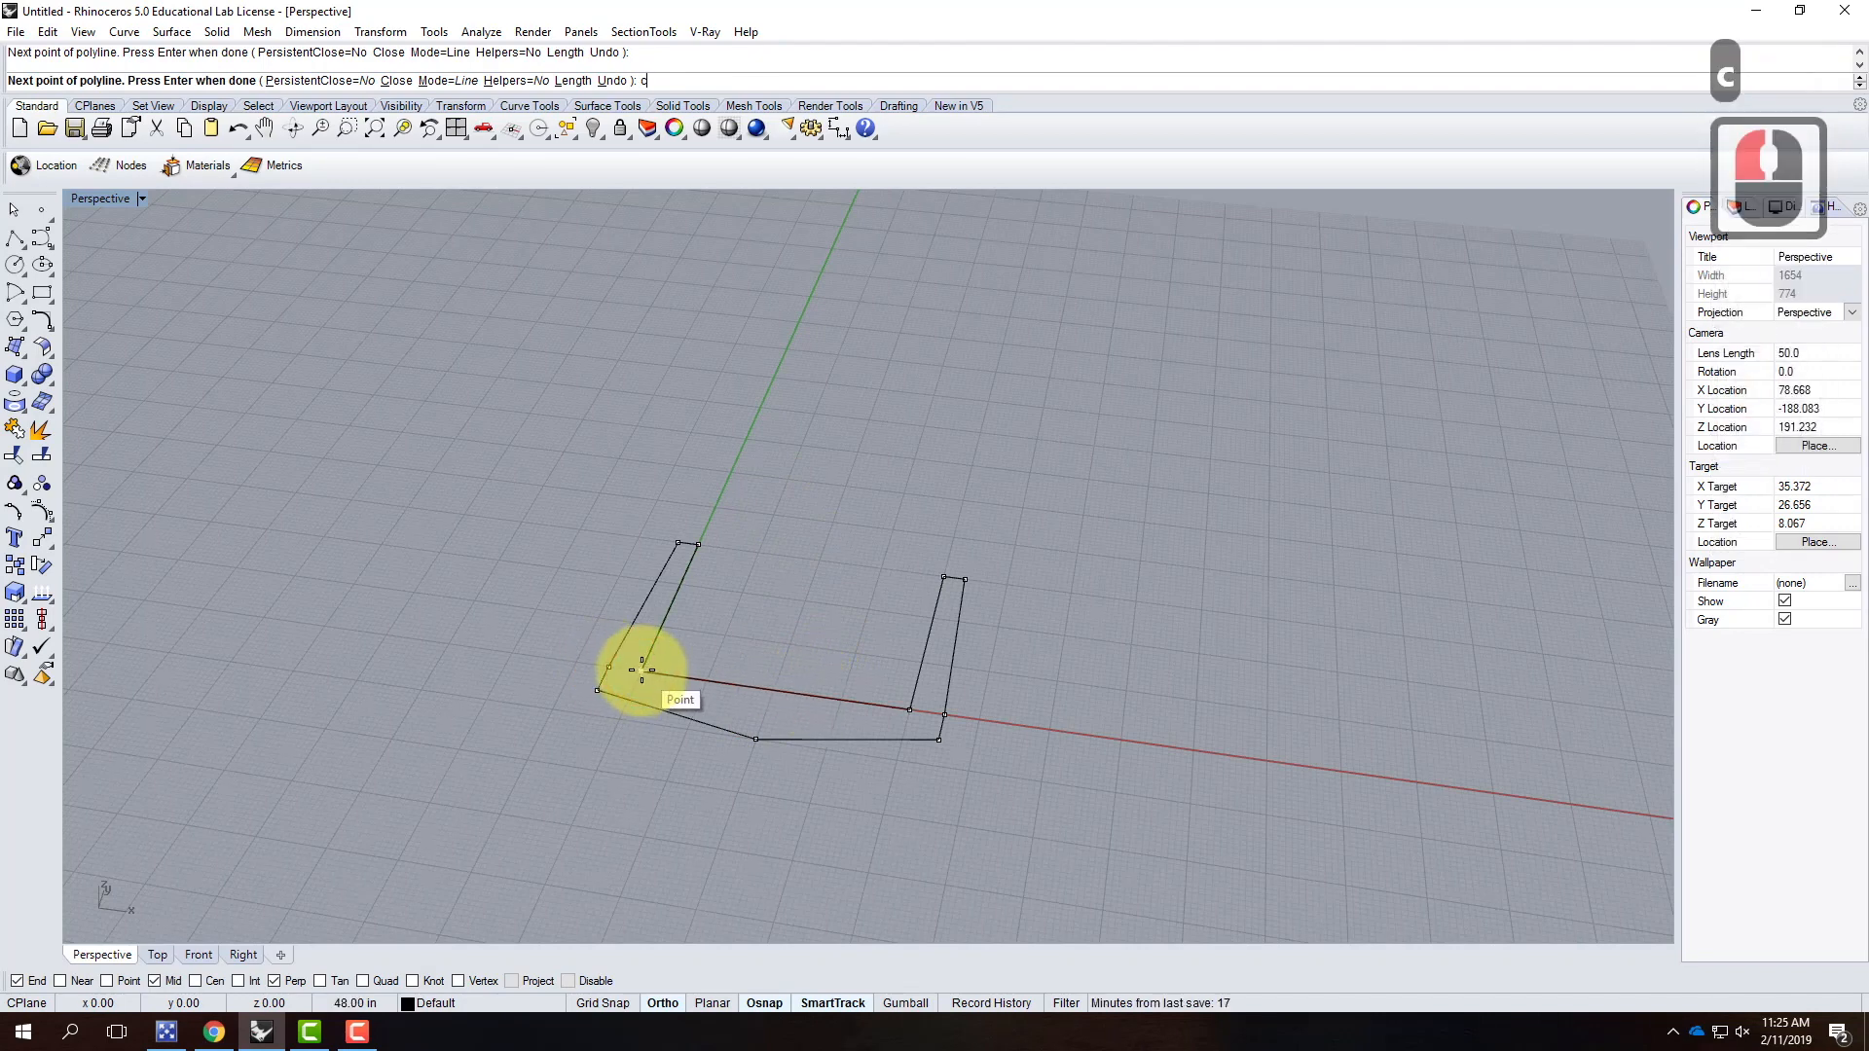
{"action": "key", "text": "Return"}
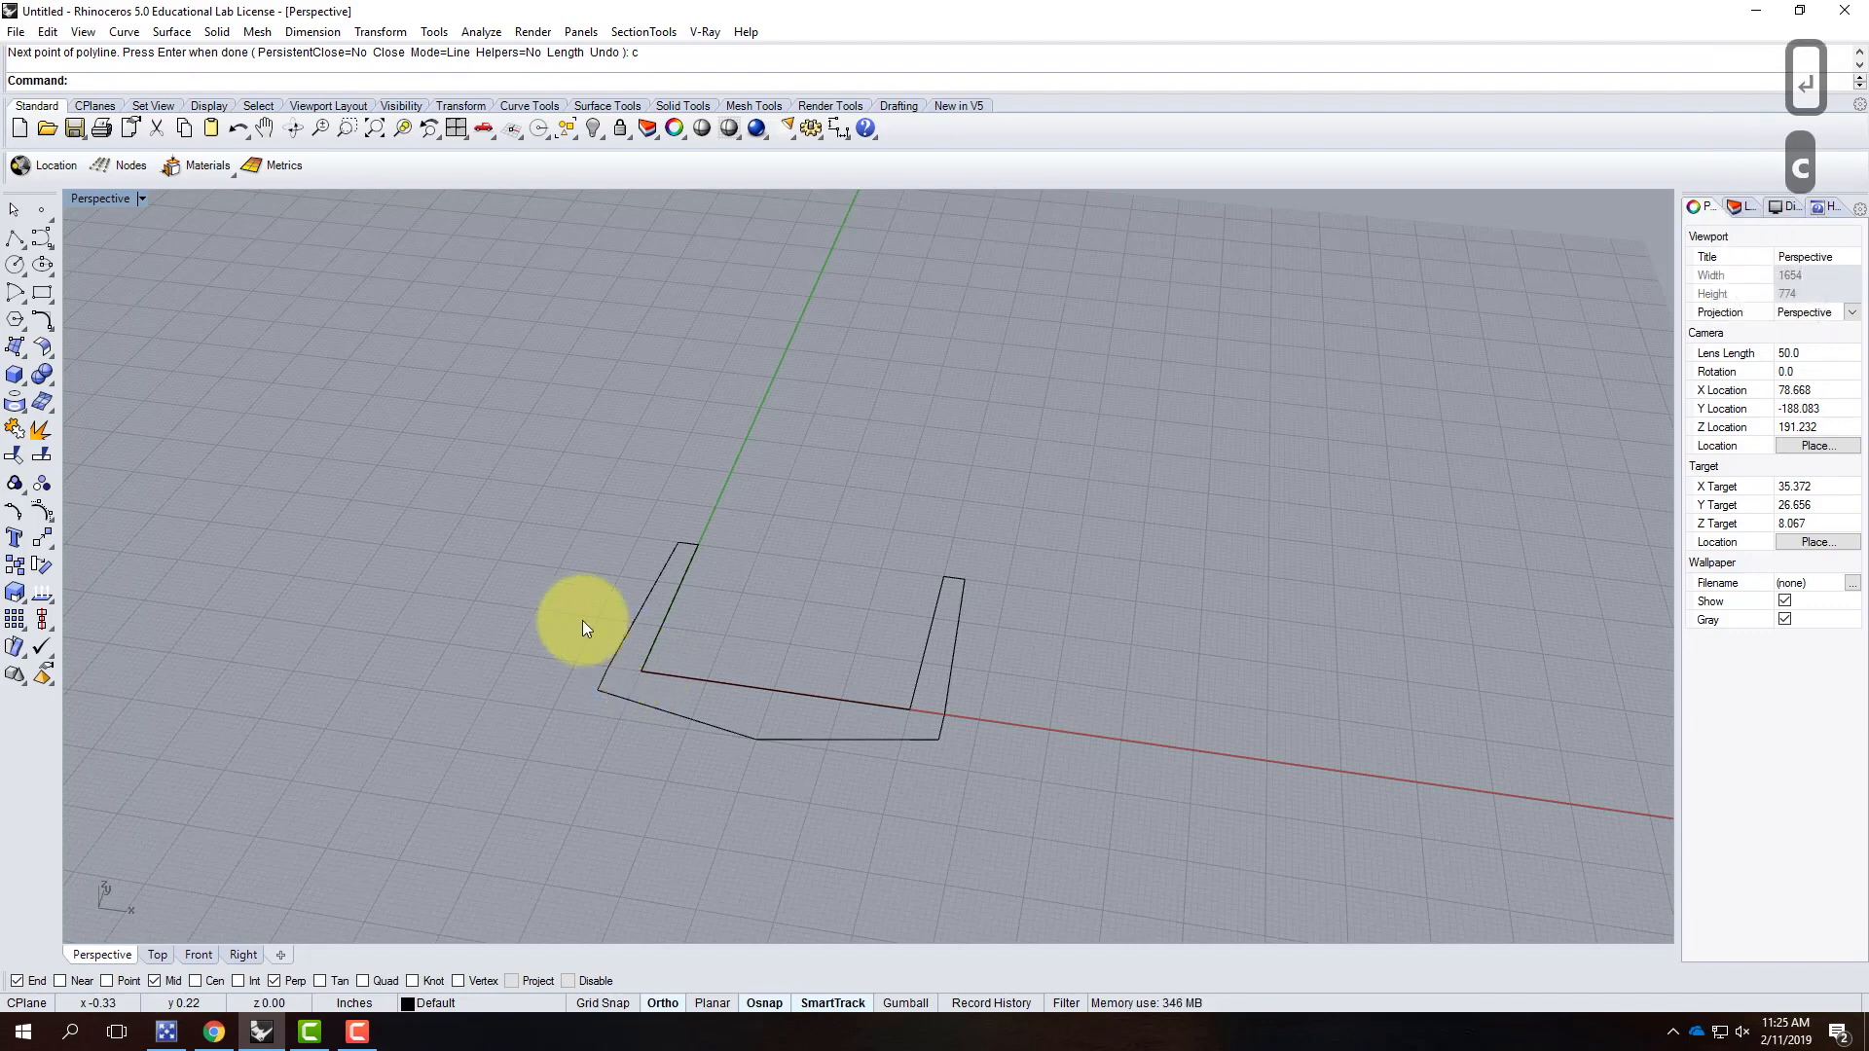
Step: Select the finished profile to check its object type, and clear the selection
{"action": "left_click", "coordinate": [987, 642]}
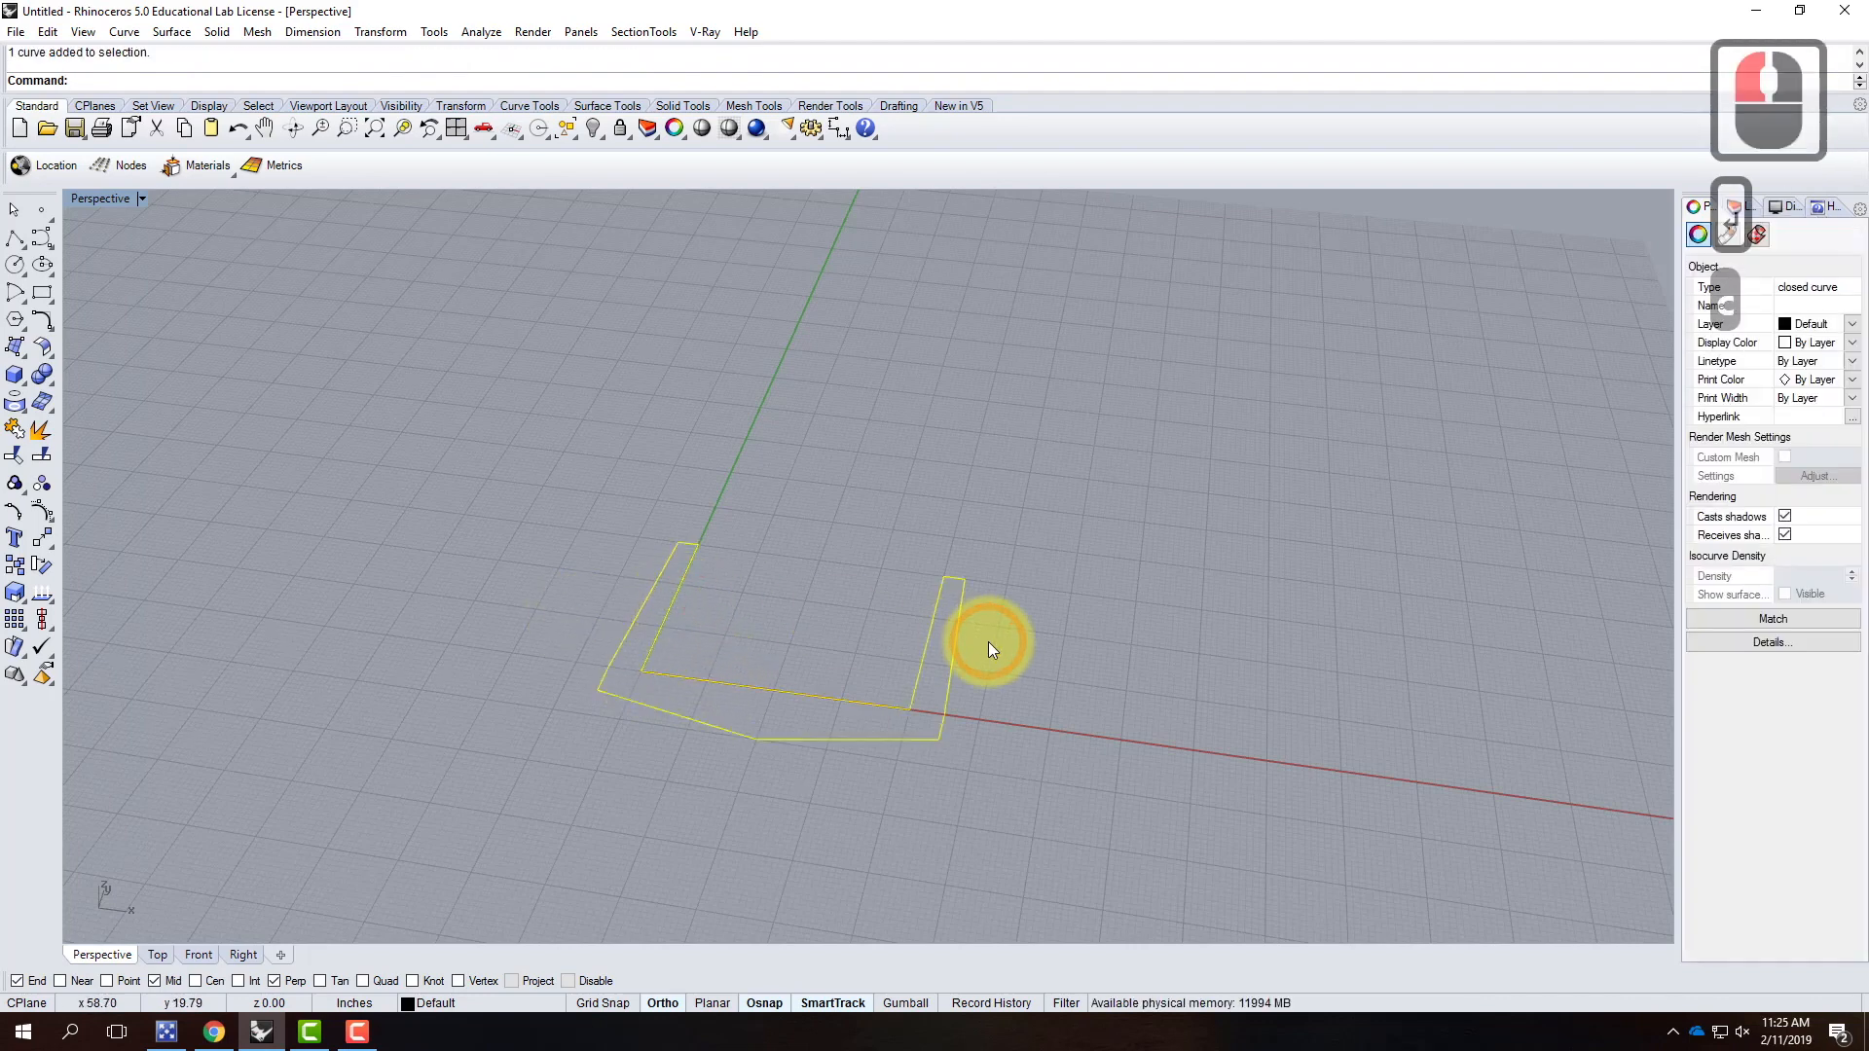
{"action": "left_click", "coordinate": [819, 475]}
{"action": "left_click", "coordinate": [650, 584]}
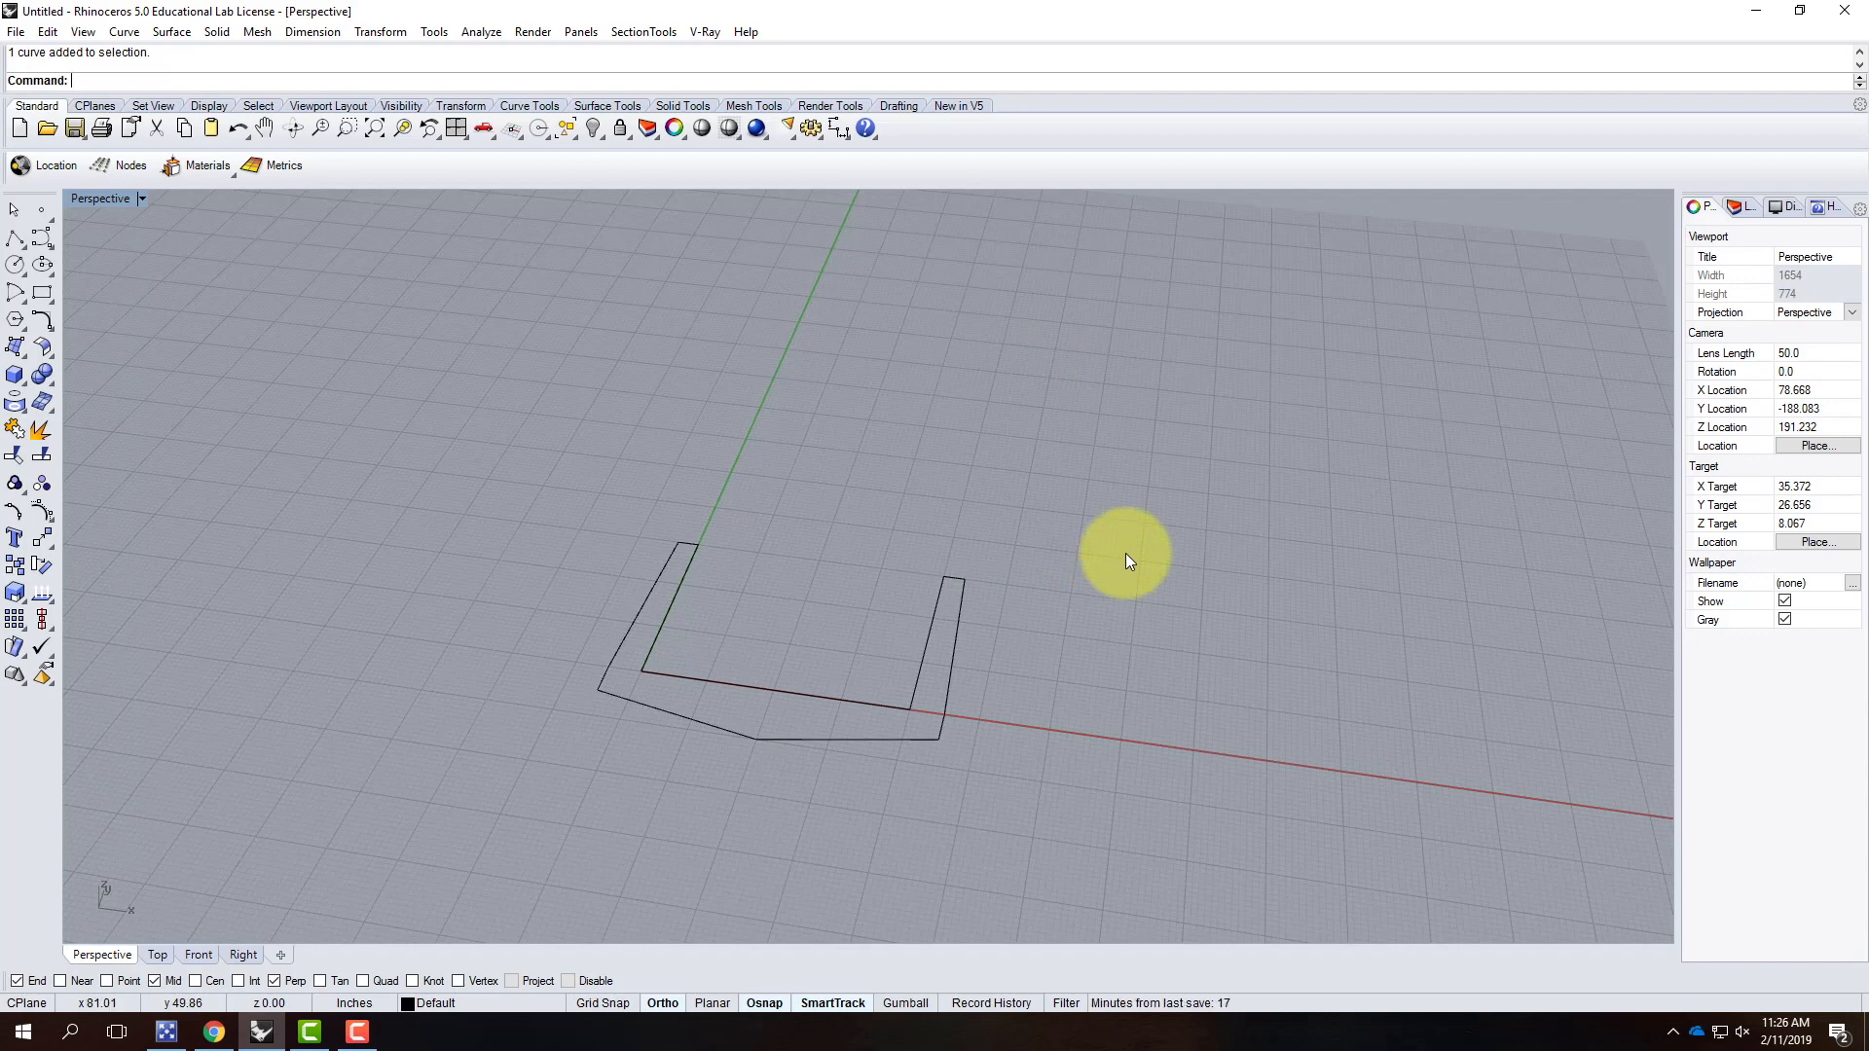
{"action": "left_click", "coordinate": [388, 34]}
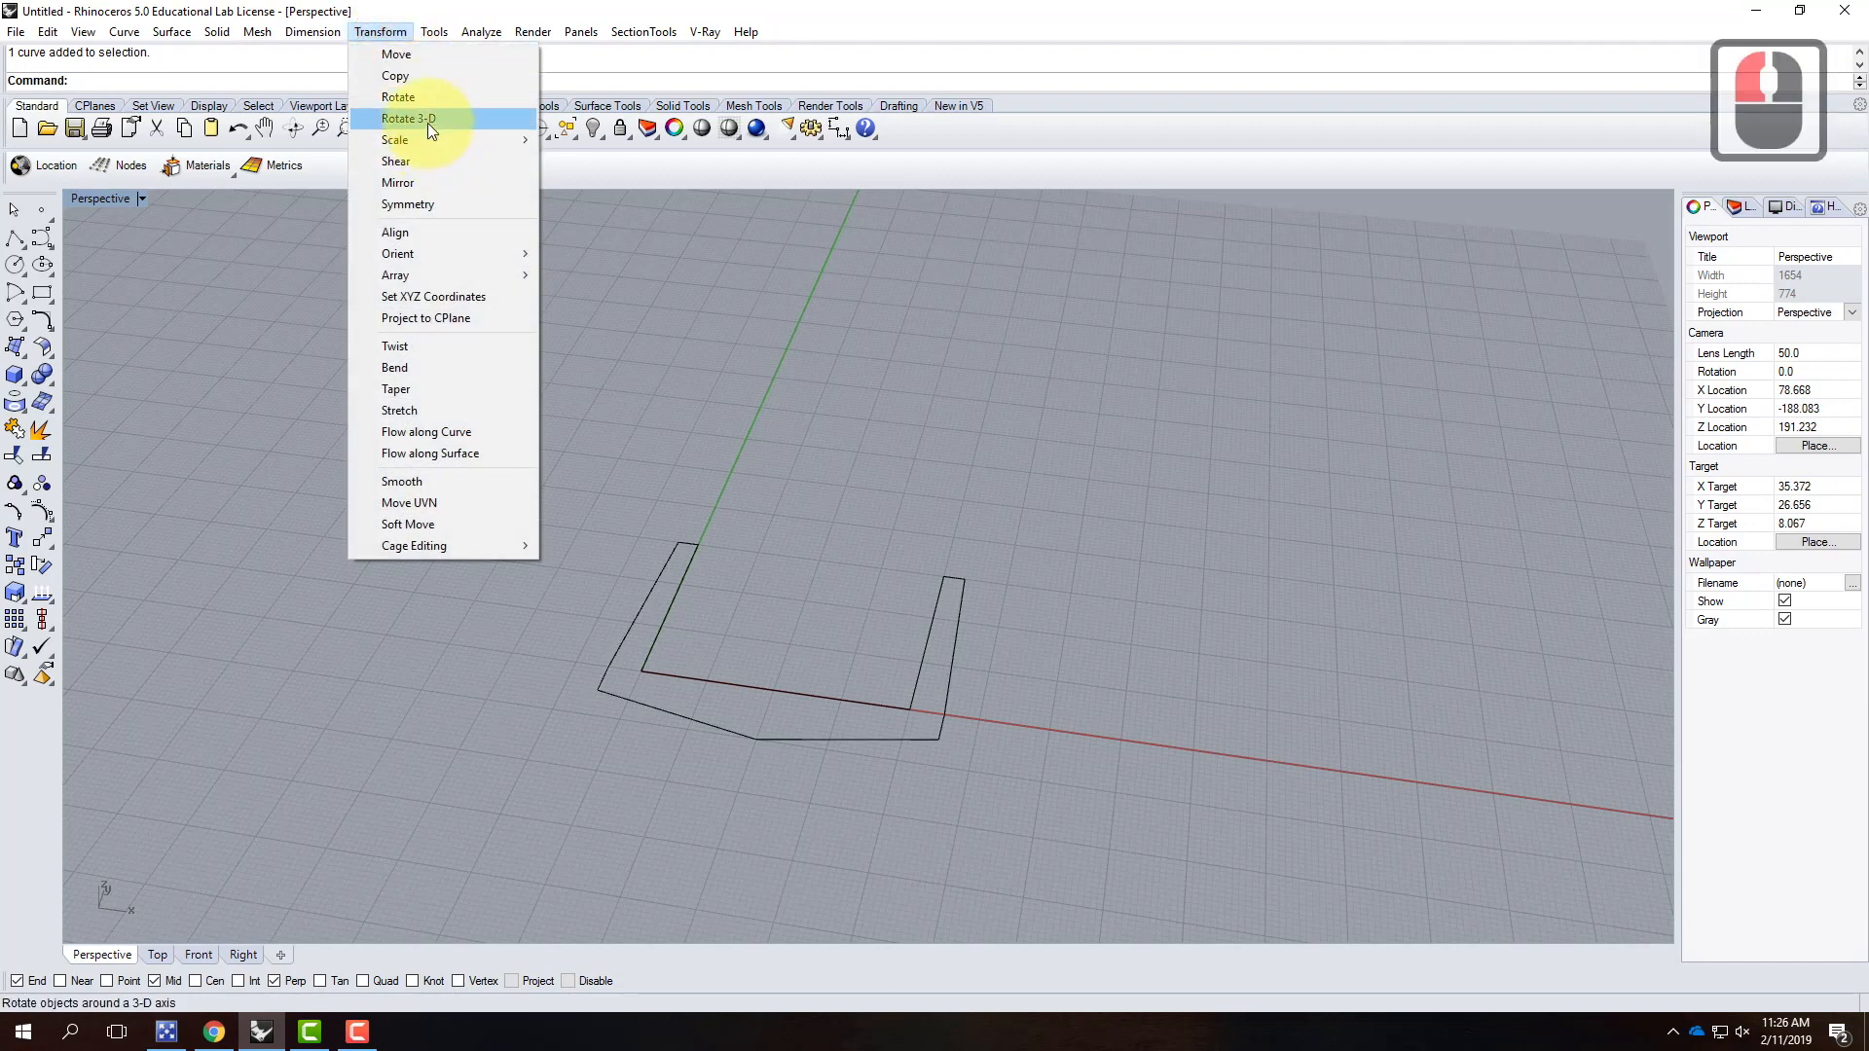
{"action": "left_click", "coordinate": [428, 122]}
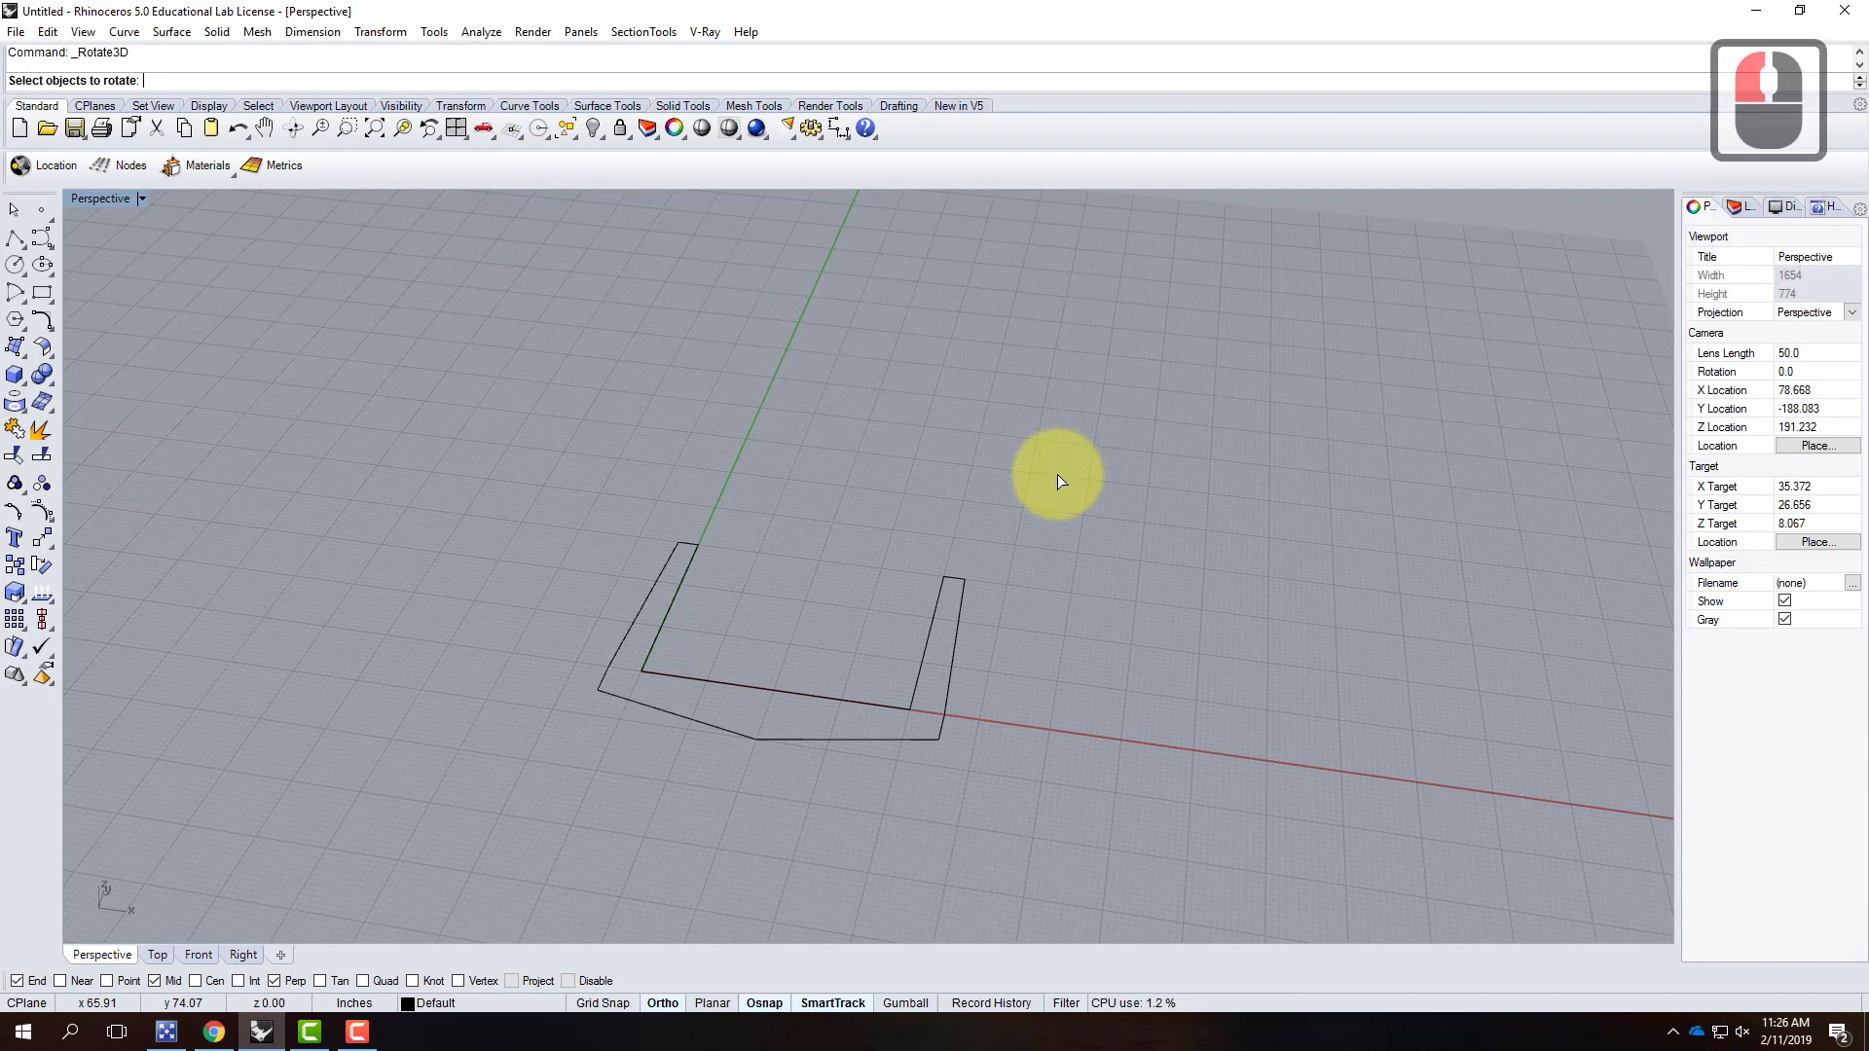
{"action": "left_click", "coordinate": [860, 703]}
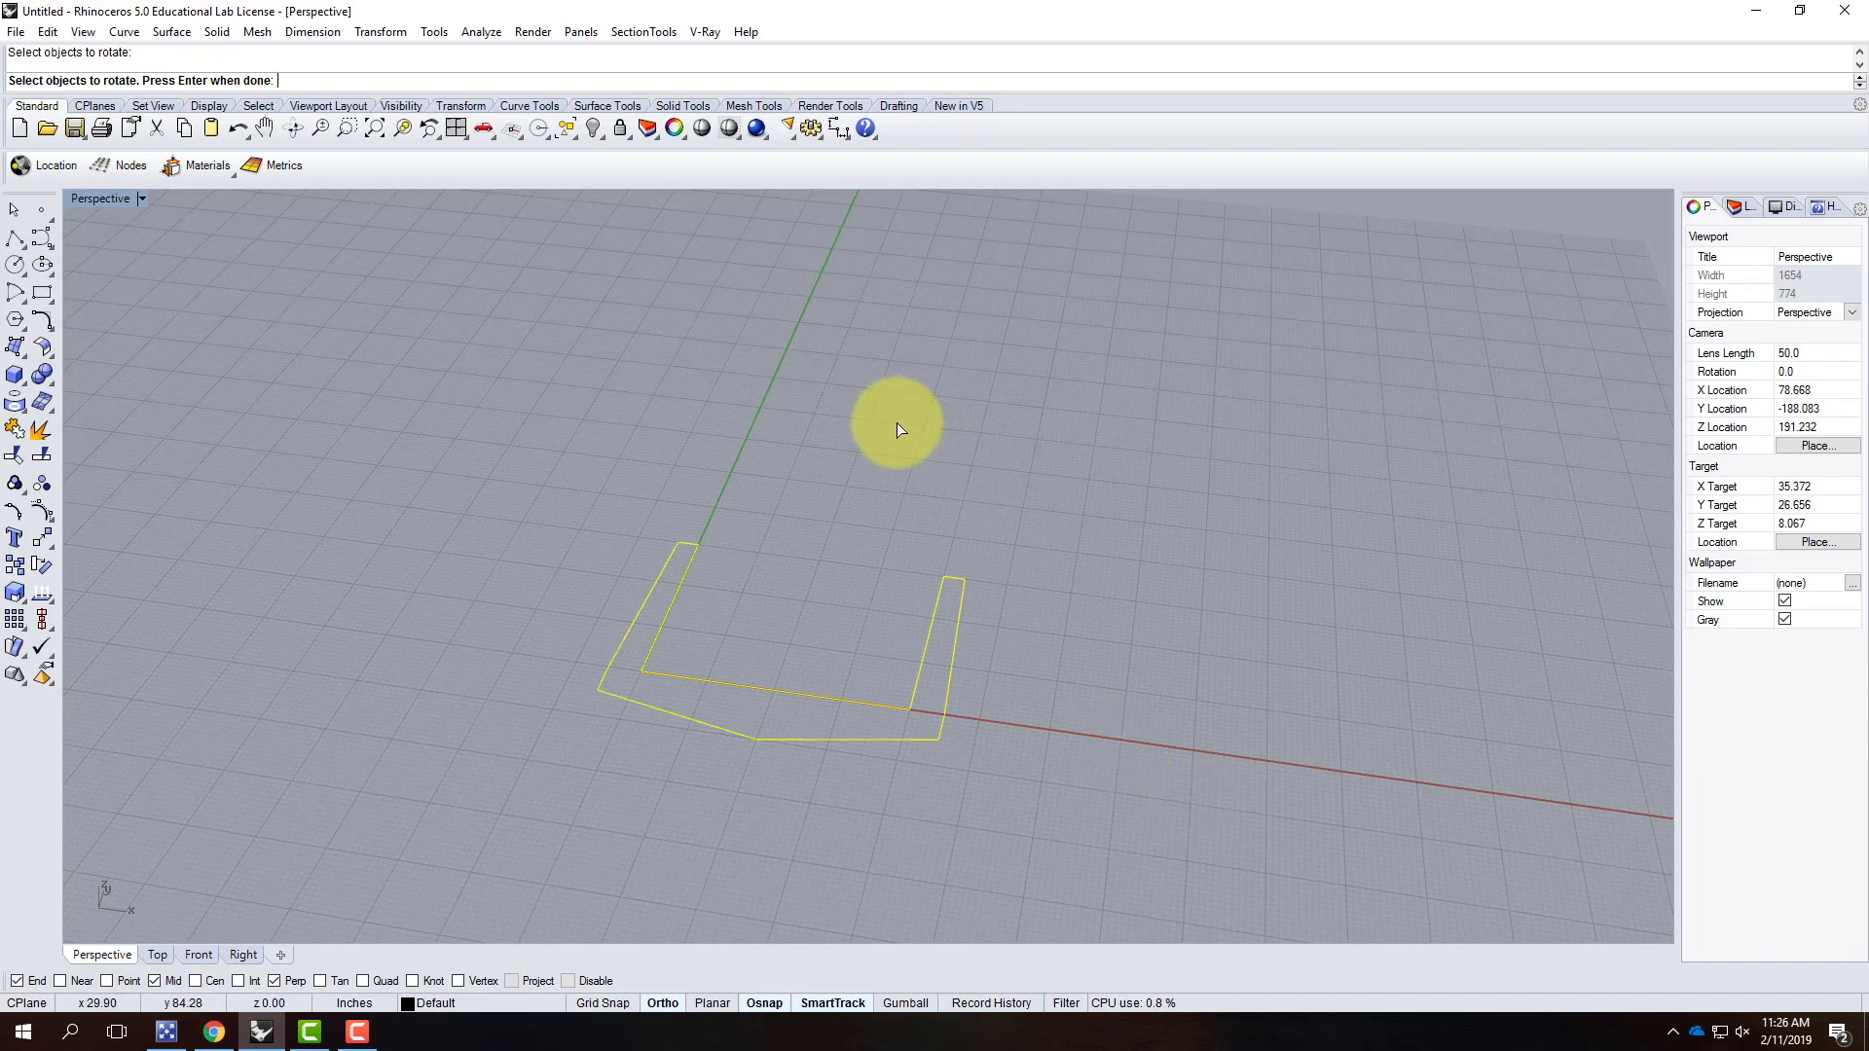
{"action": "key", "text": "Return"}
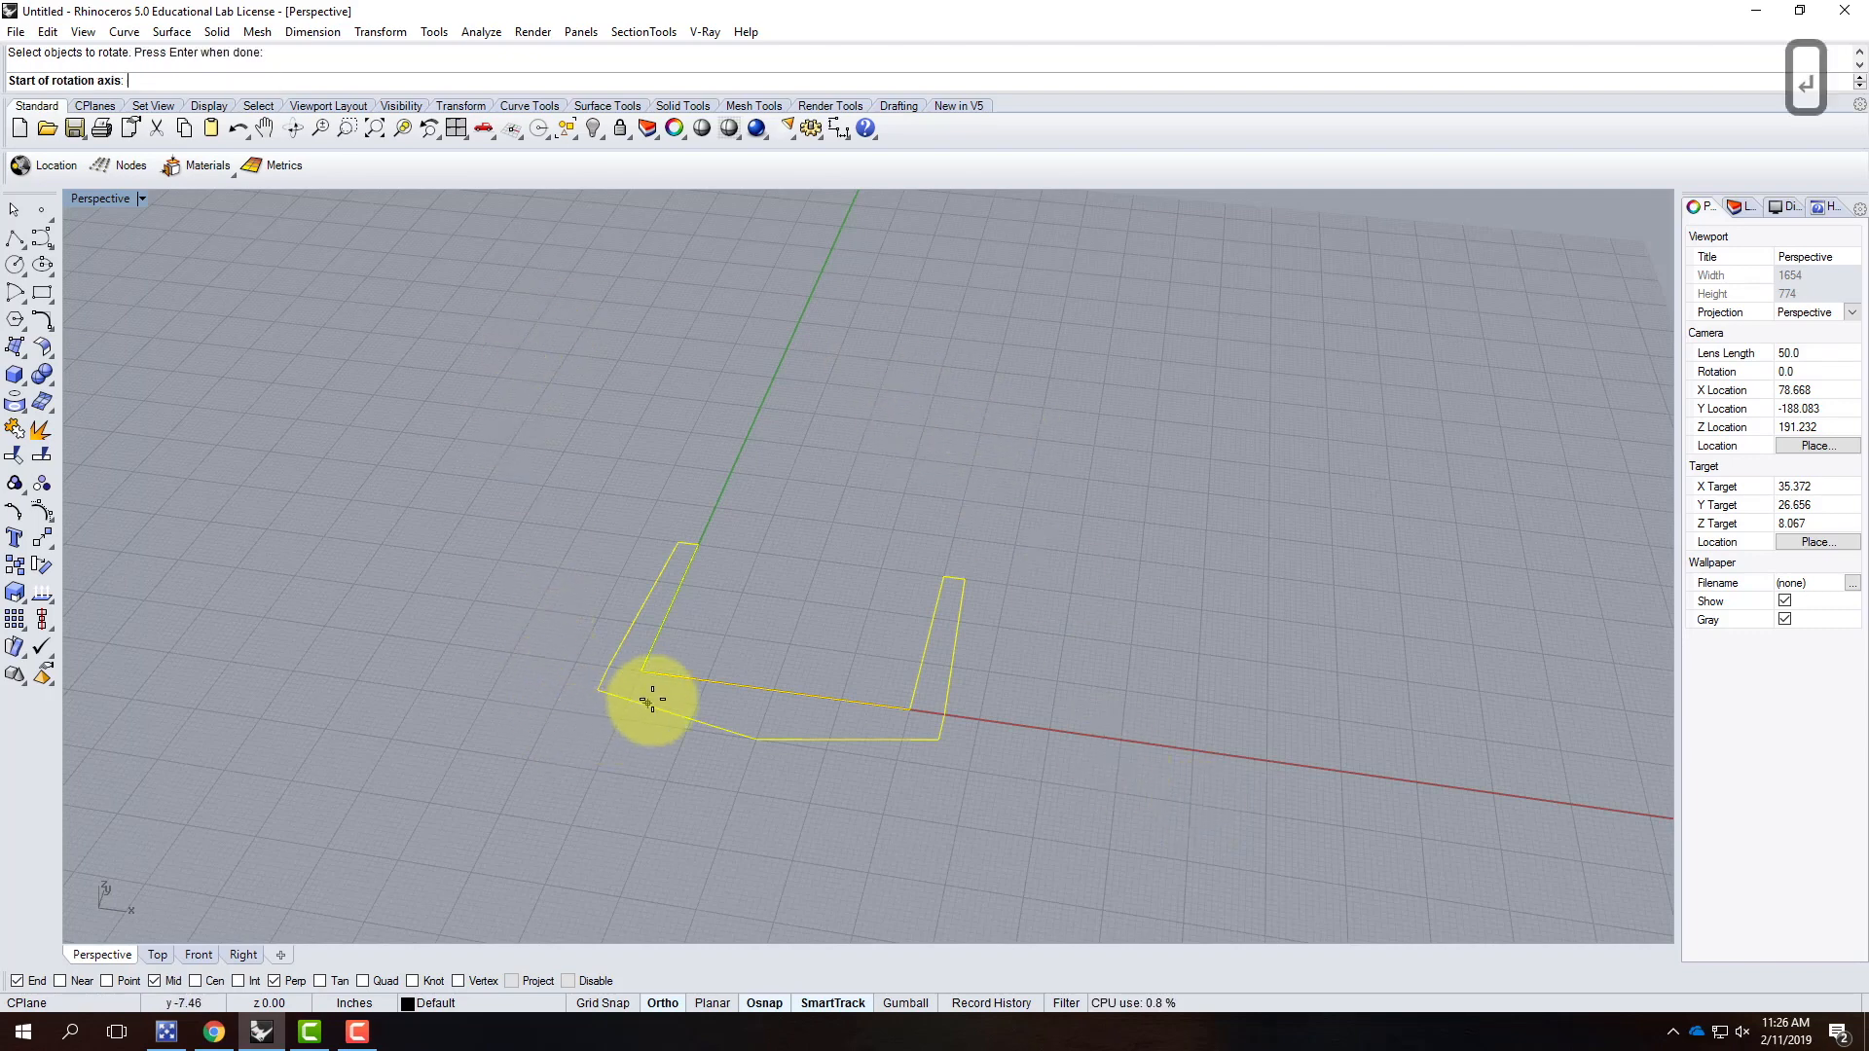
{"action": "left_click", "coordinate": [640, 669]}
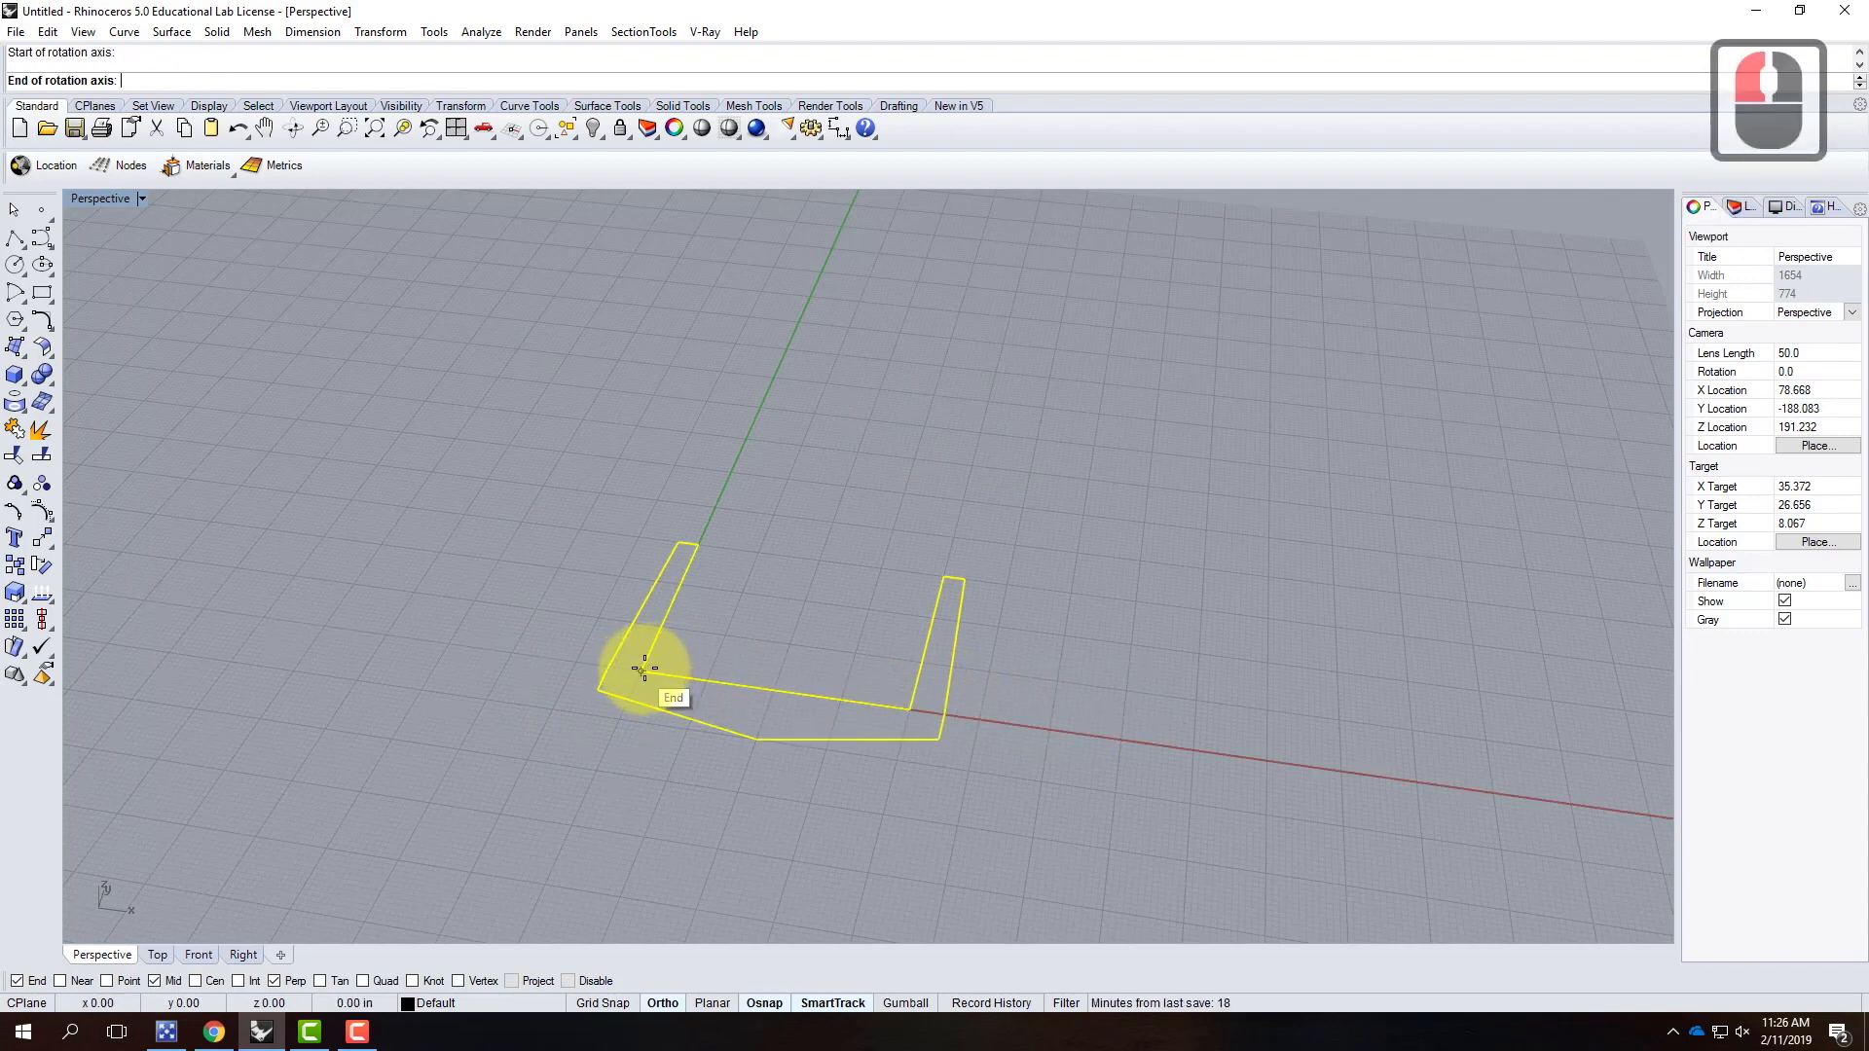
{"action": "left_click", "coordinate": [914, 710]}
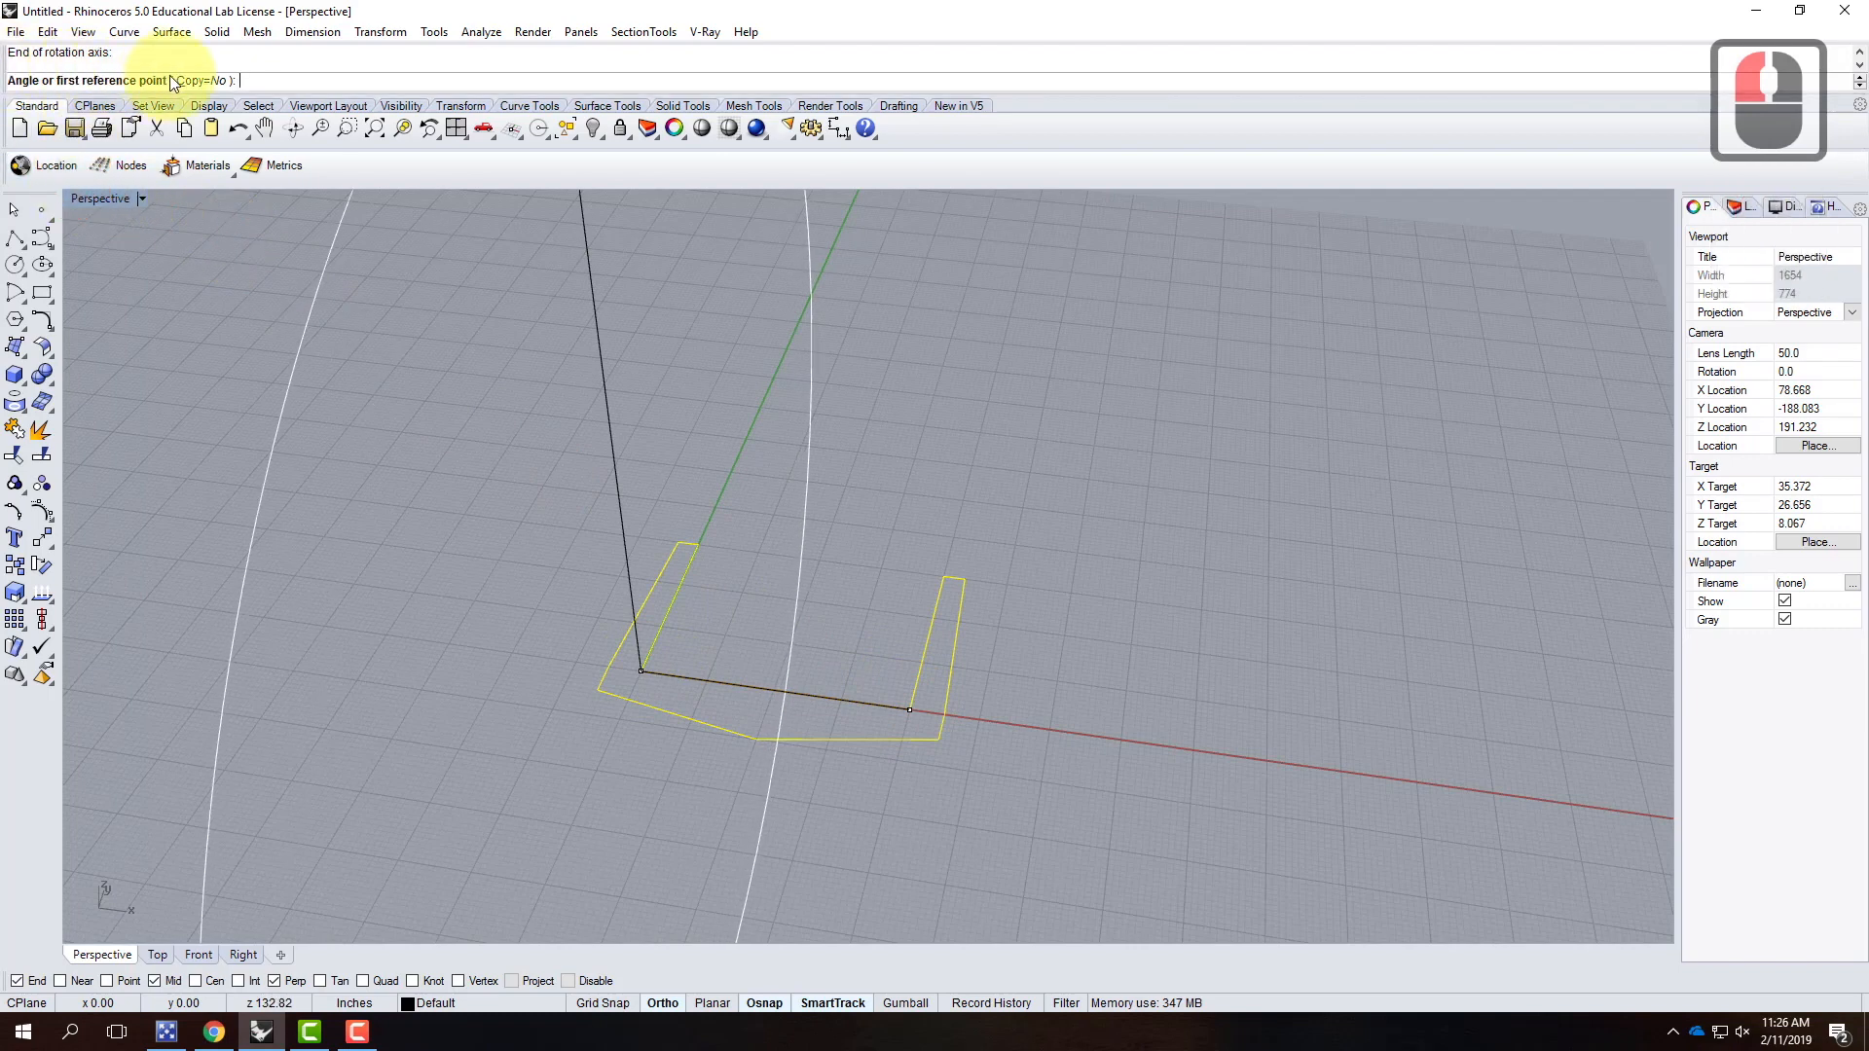
{"action": "left_click", "coordinate": [698, 542]}
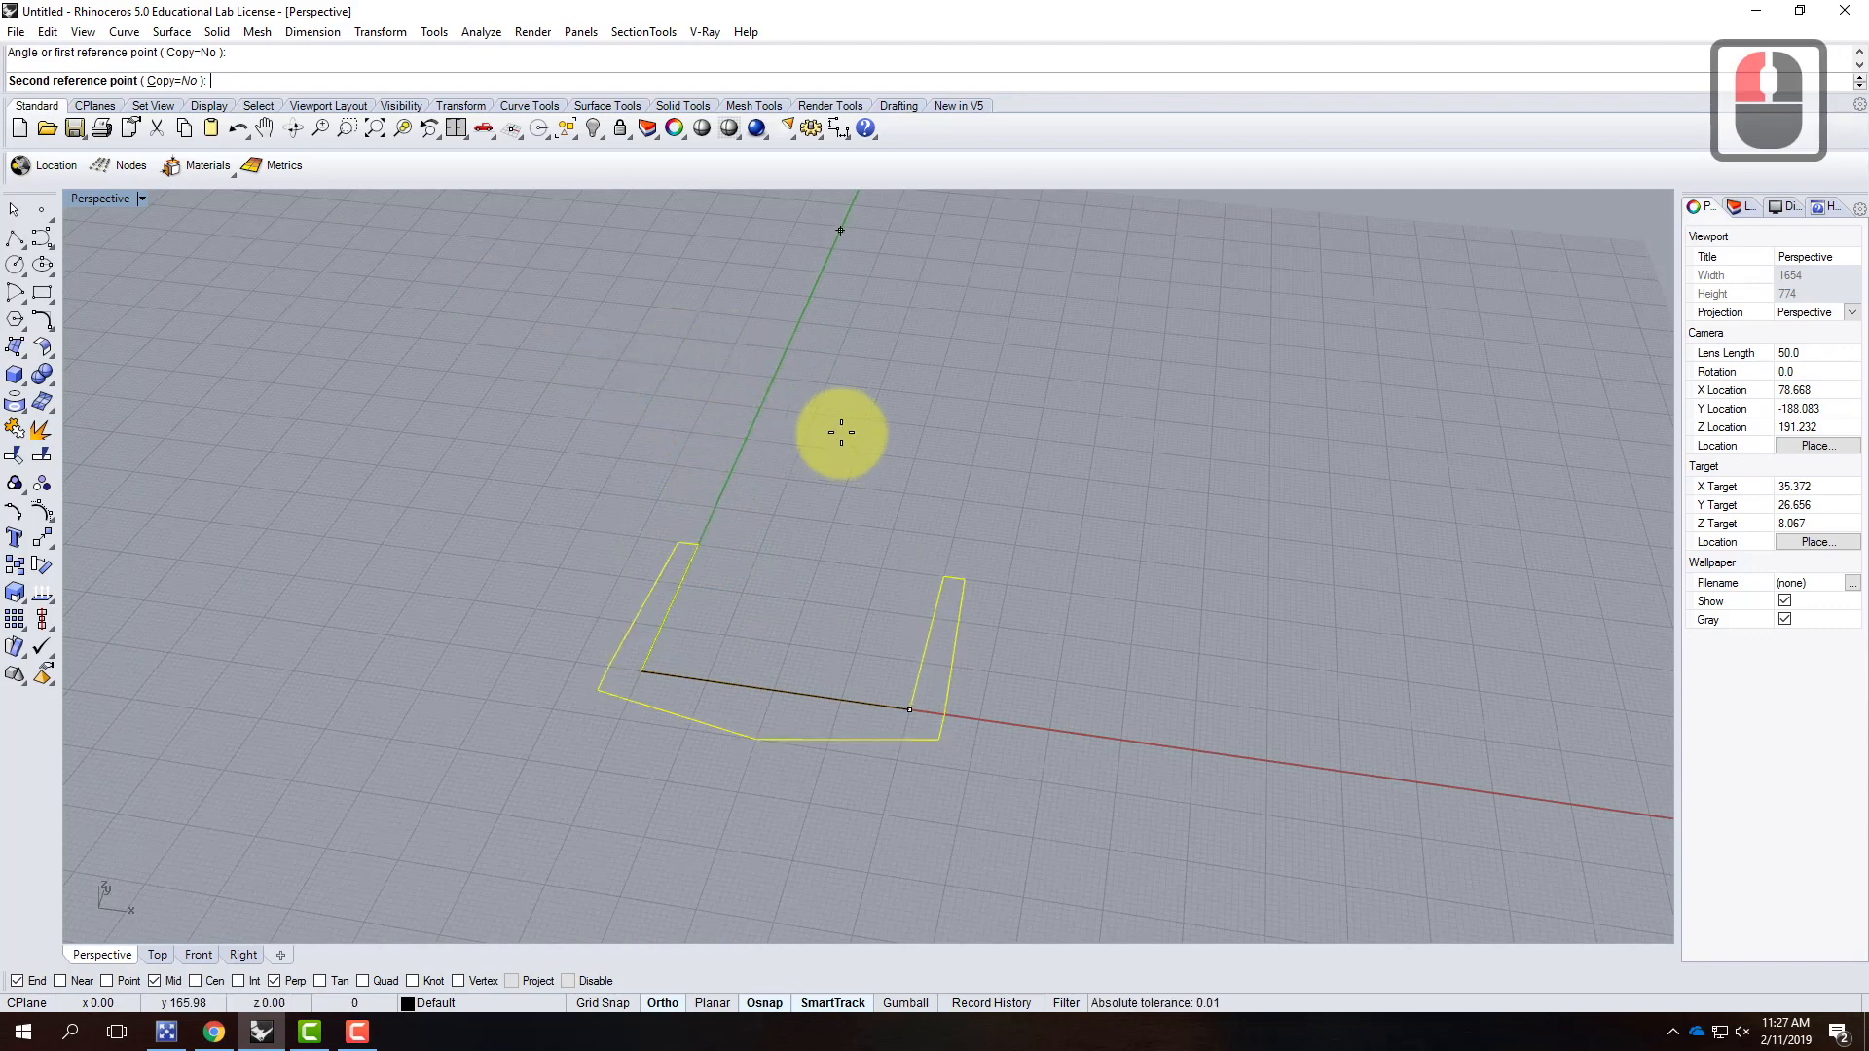
{"action": "left_click", "coordinate": [680, 1001]}
{"action": "key", "text": "F8"}
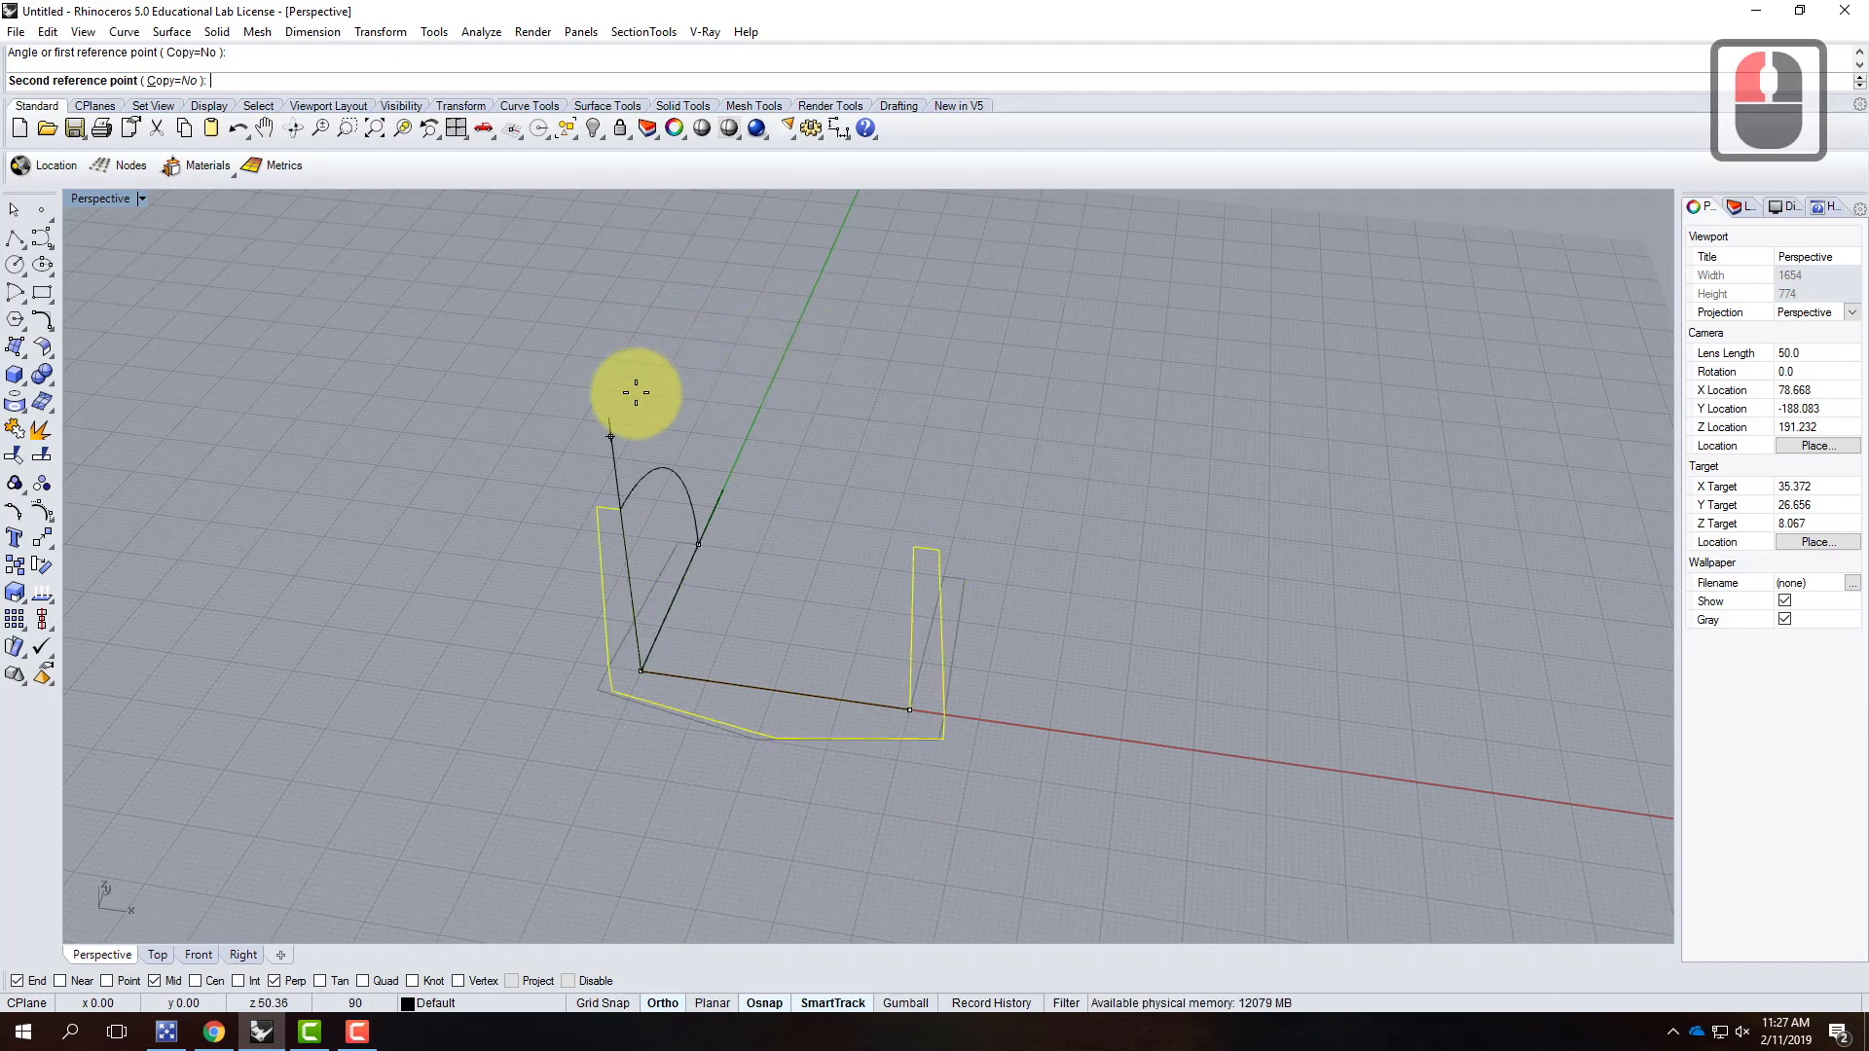
{"action": "key", "text": "Escape"}
{"action": "key", "text": "Escape"}
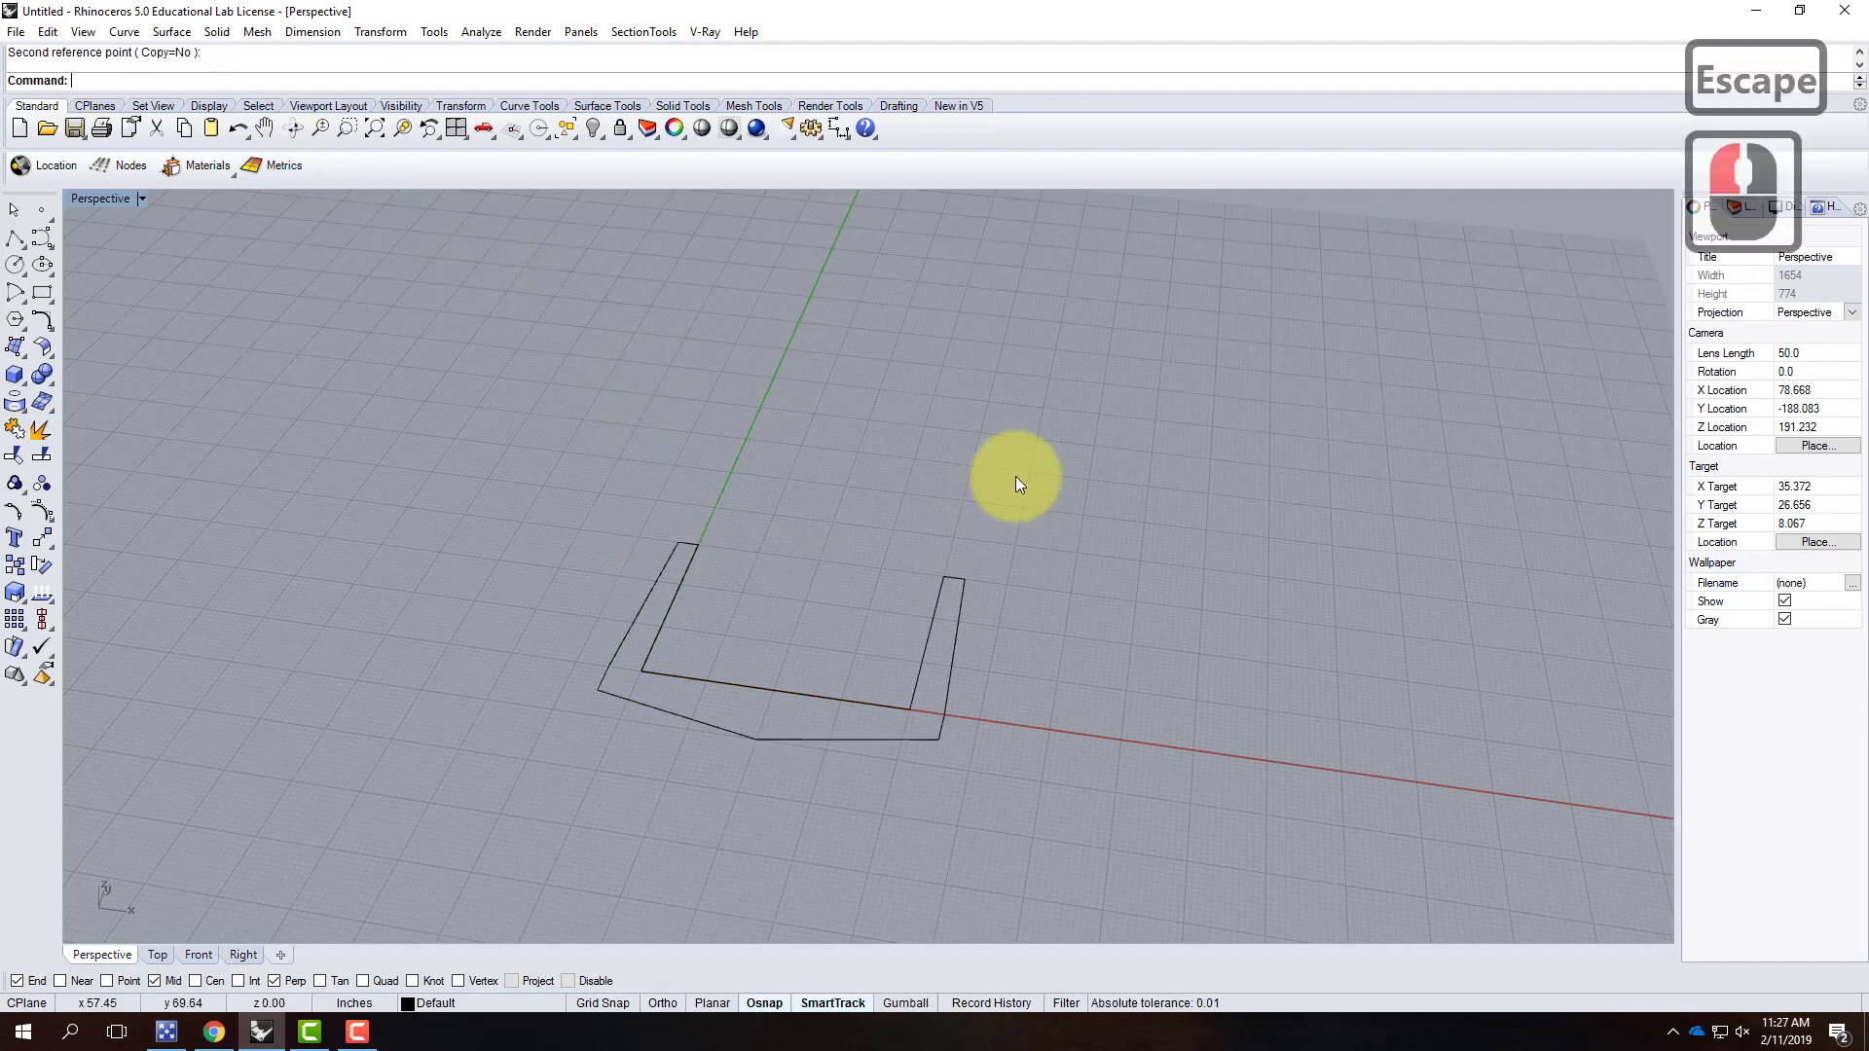
Step: Rotate the closed profile in 3-D about its inner base edge on the X axis so its legs stand upright
{"action": "left_click", "coordinate": [693, 704]}
{"action": "type", "text": "rotate3d"}
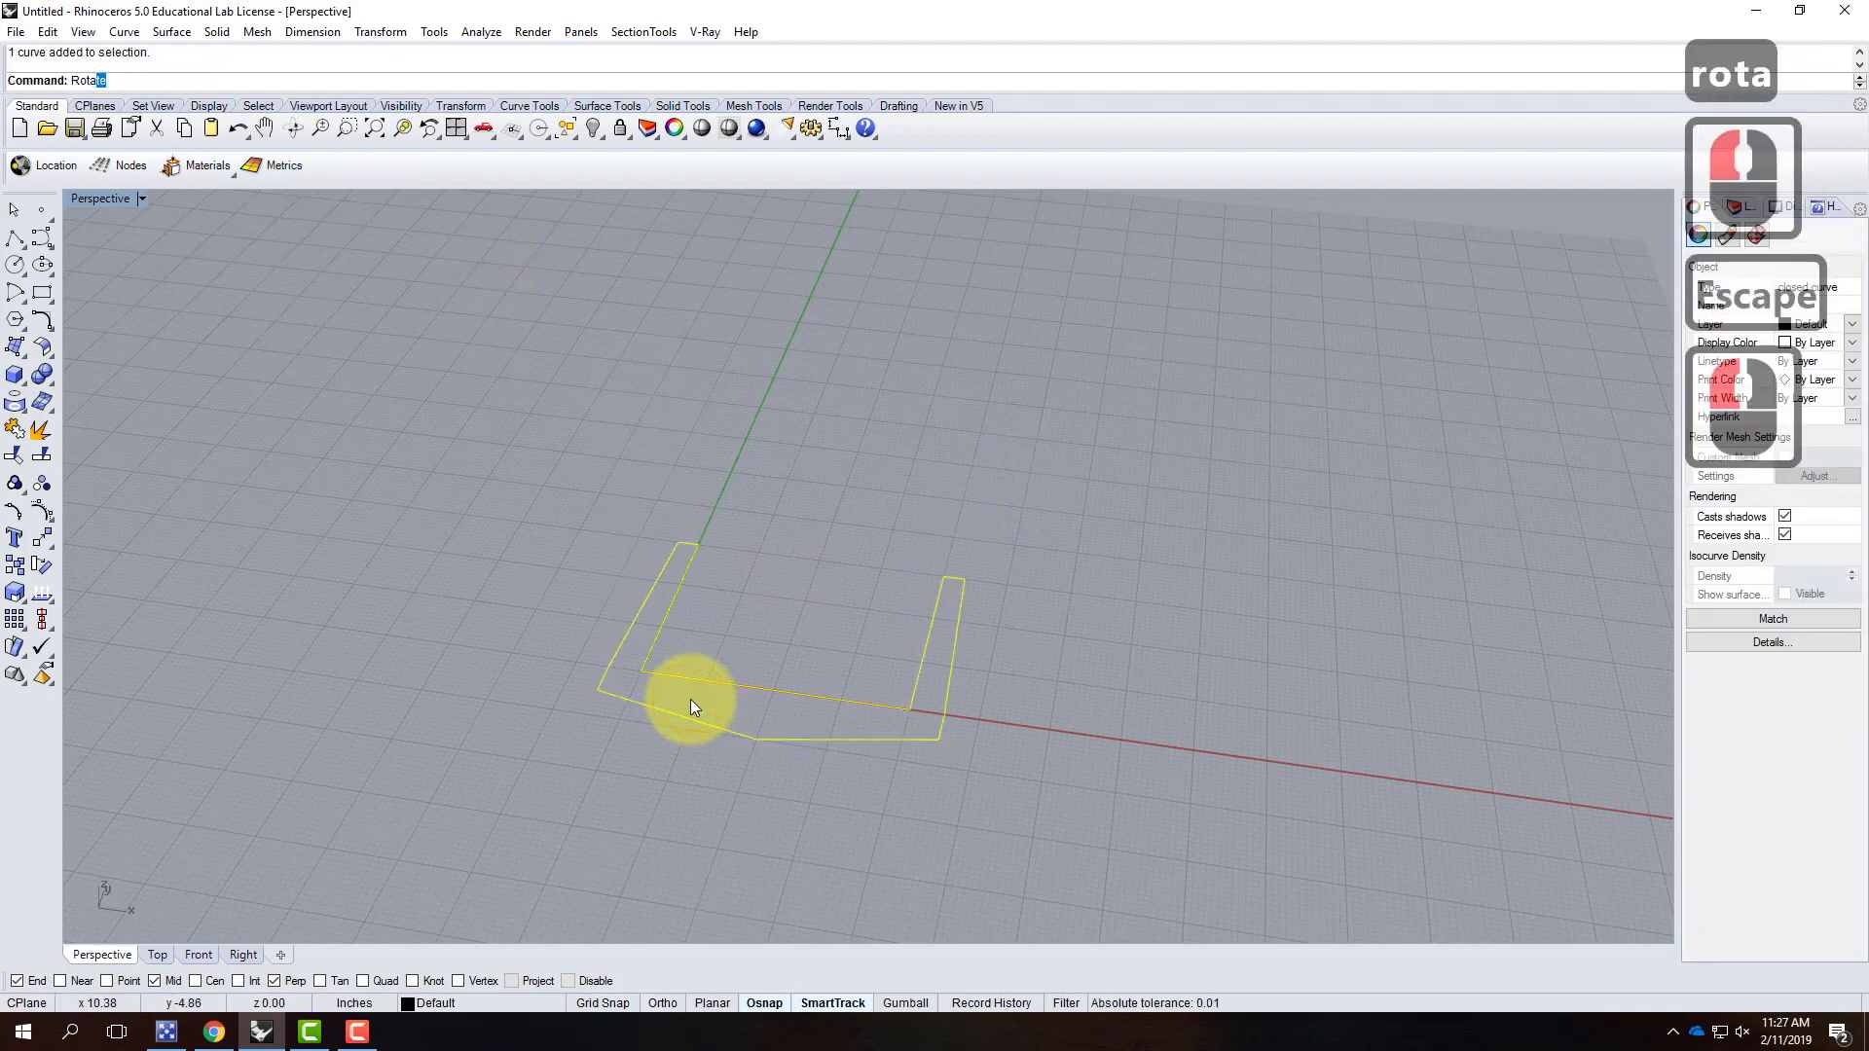
{"action": "key", "text": "Return"}
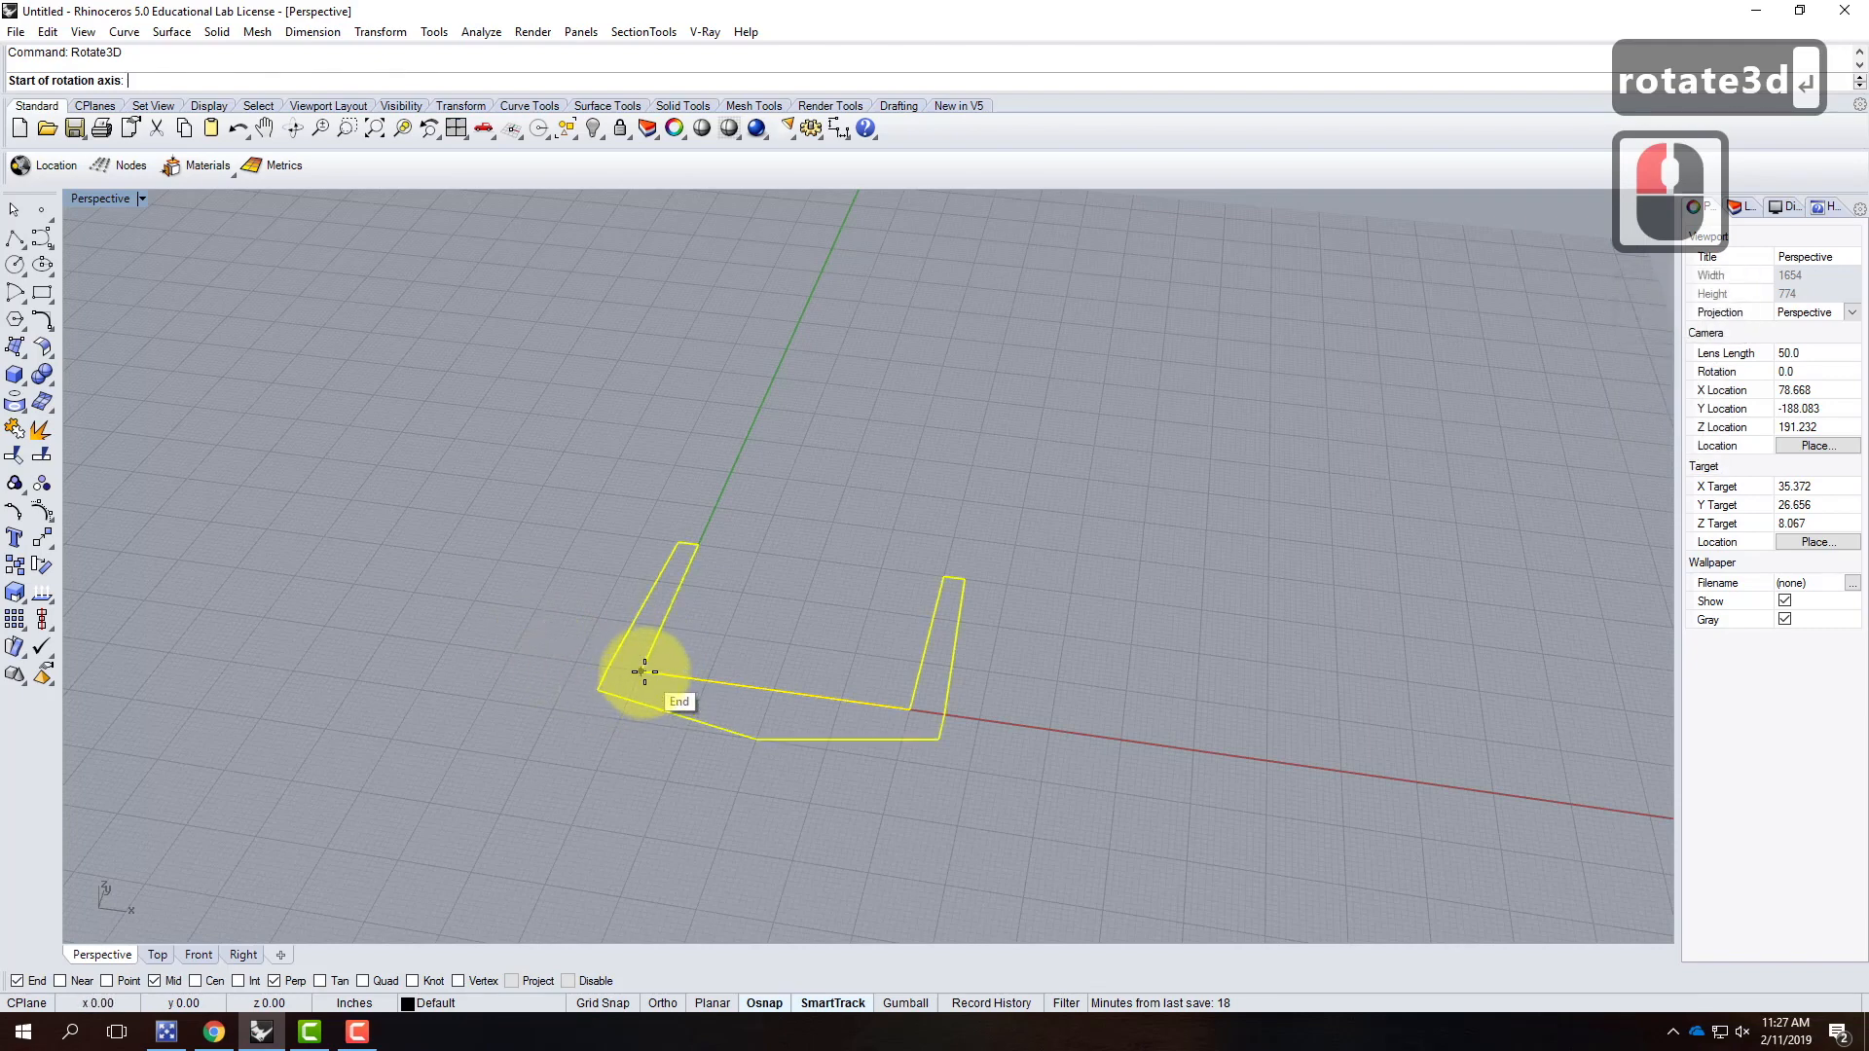
{"action": "left_click", "coordinate": [645, 672]}
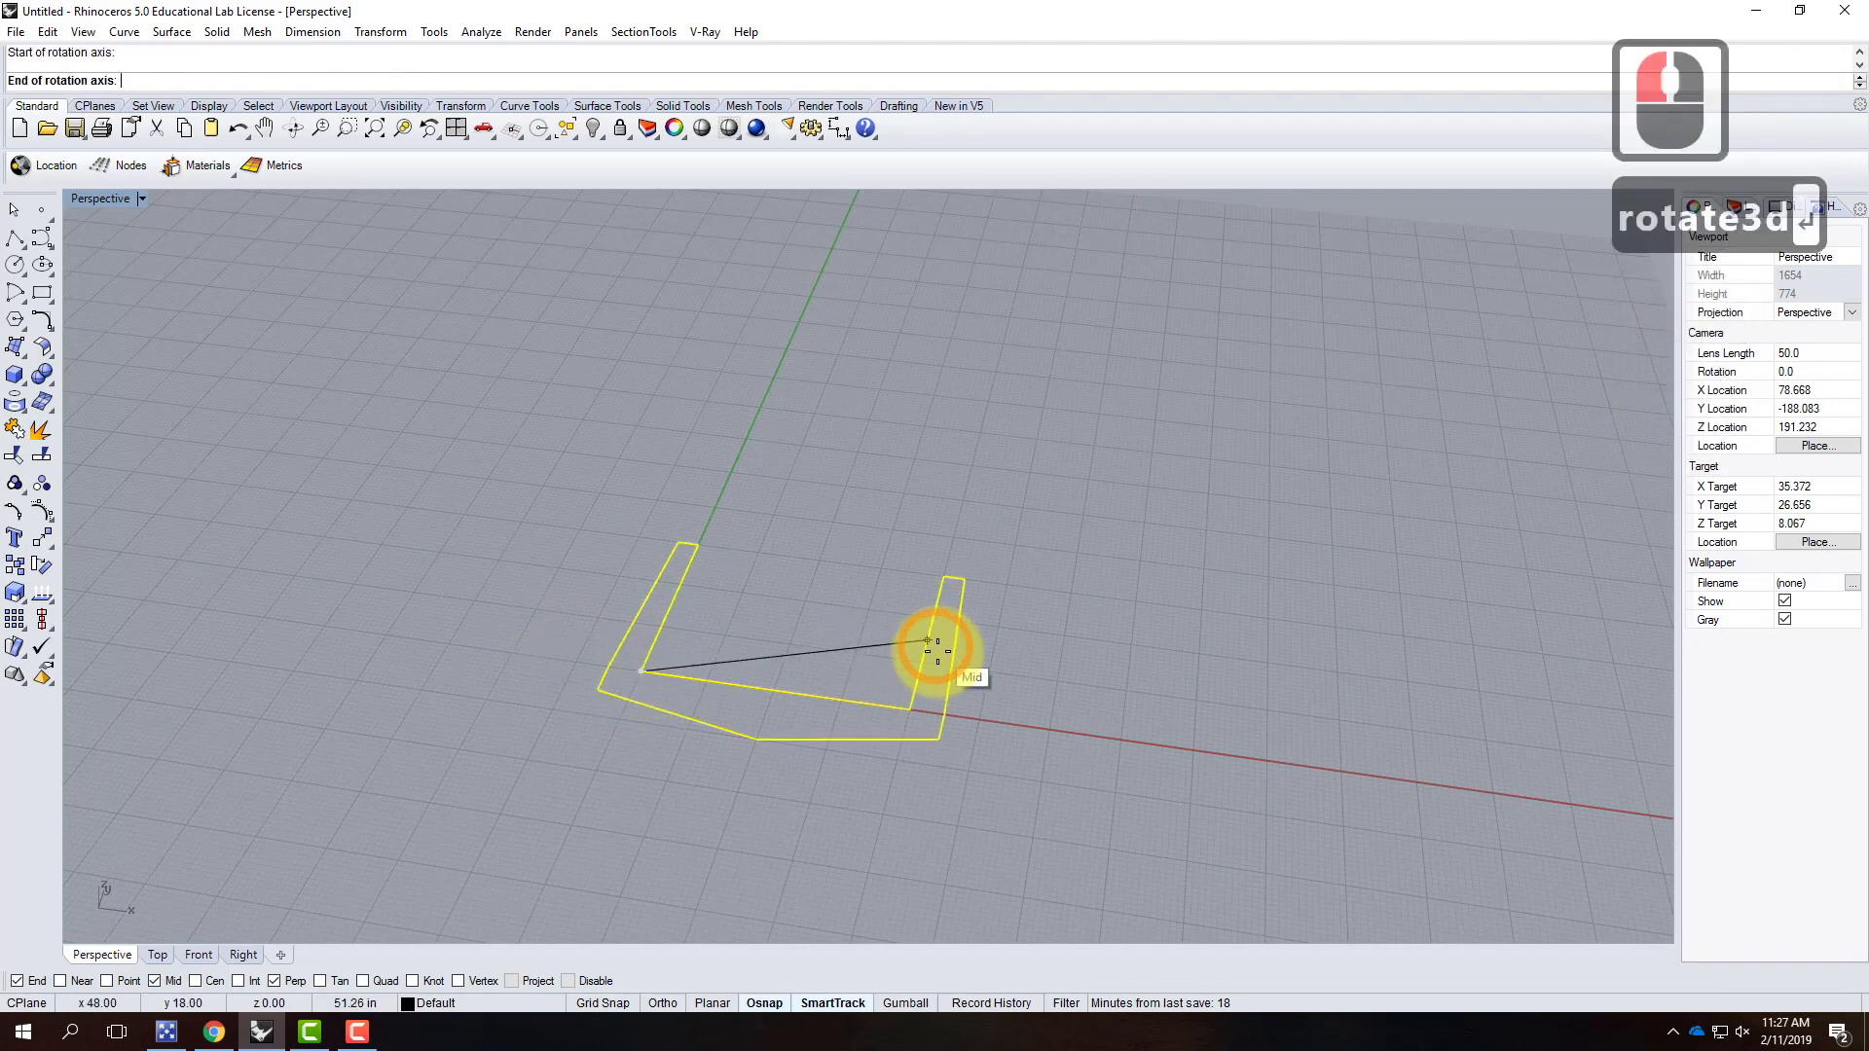
{"action": "left_click", "coordinate": [906, 708]}
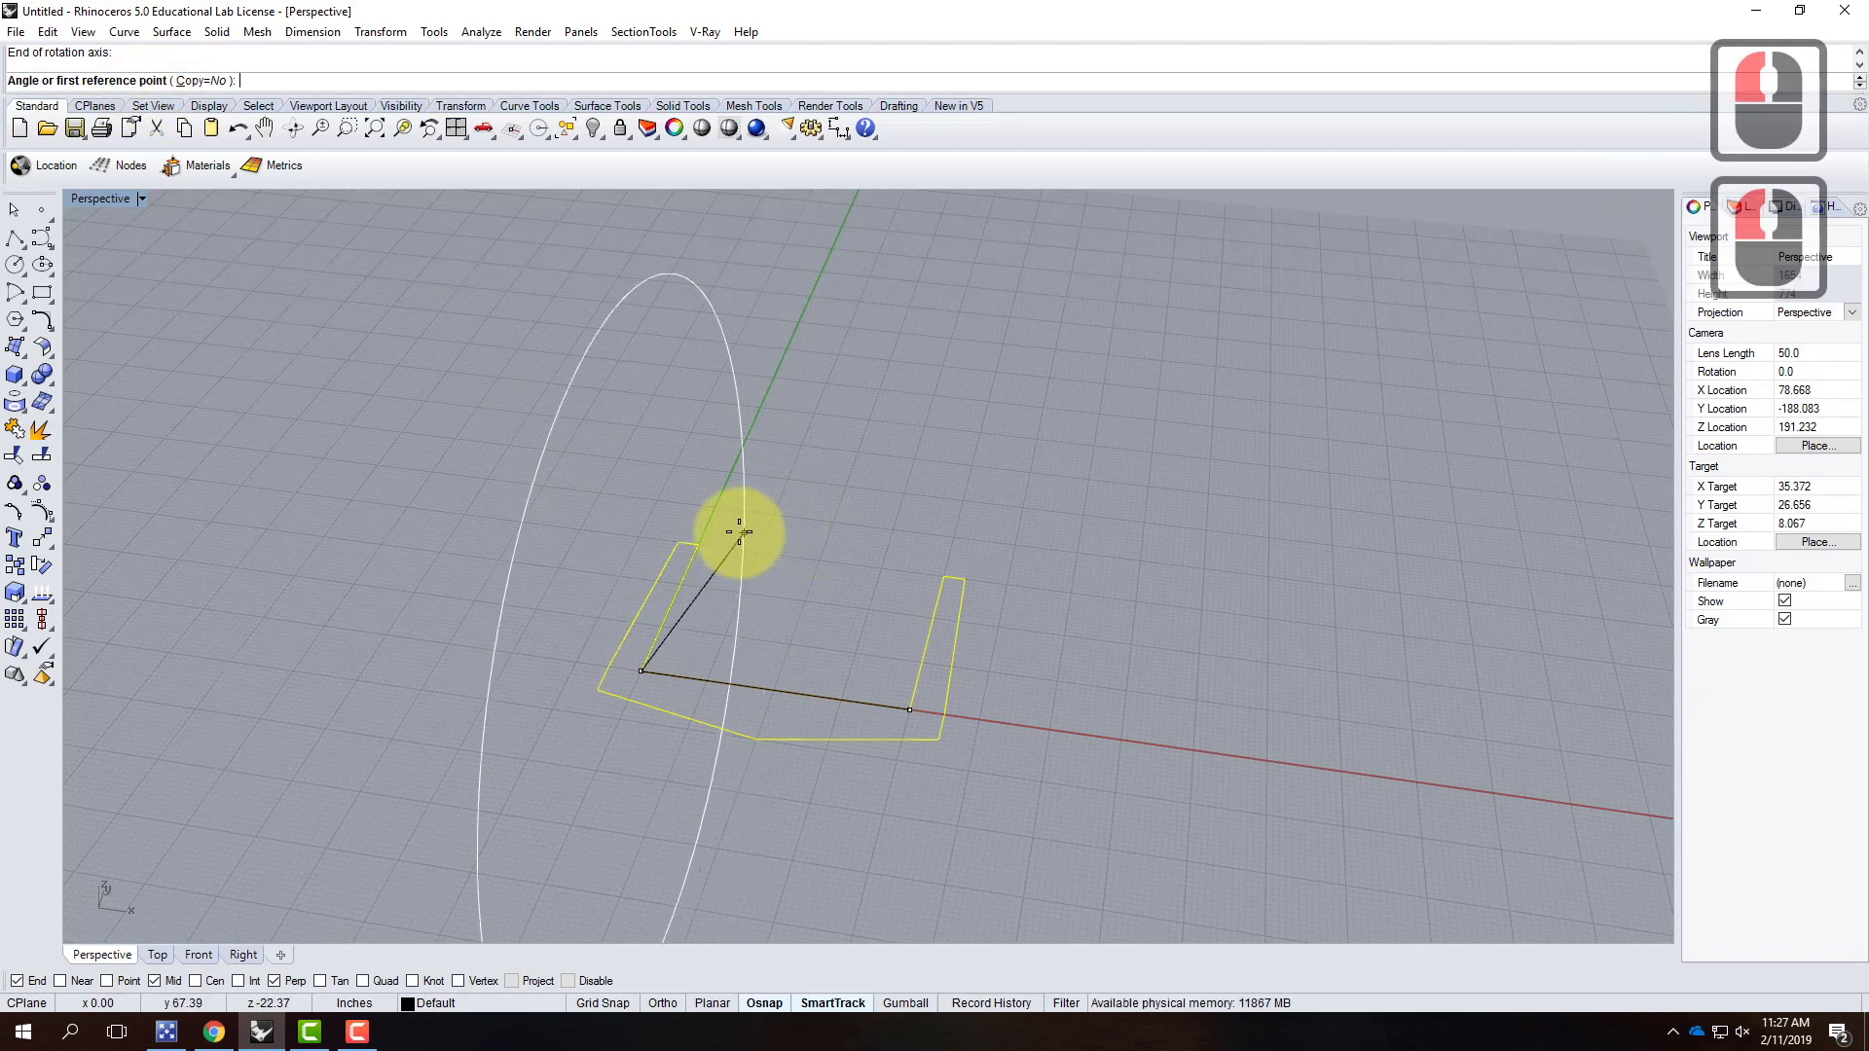
{"action": "left_click", "coordinate": [701, 541]}
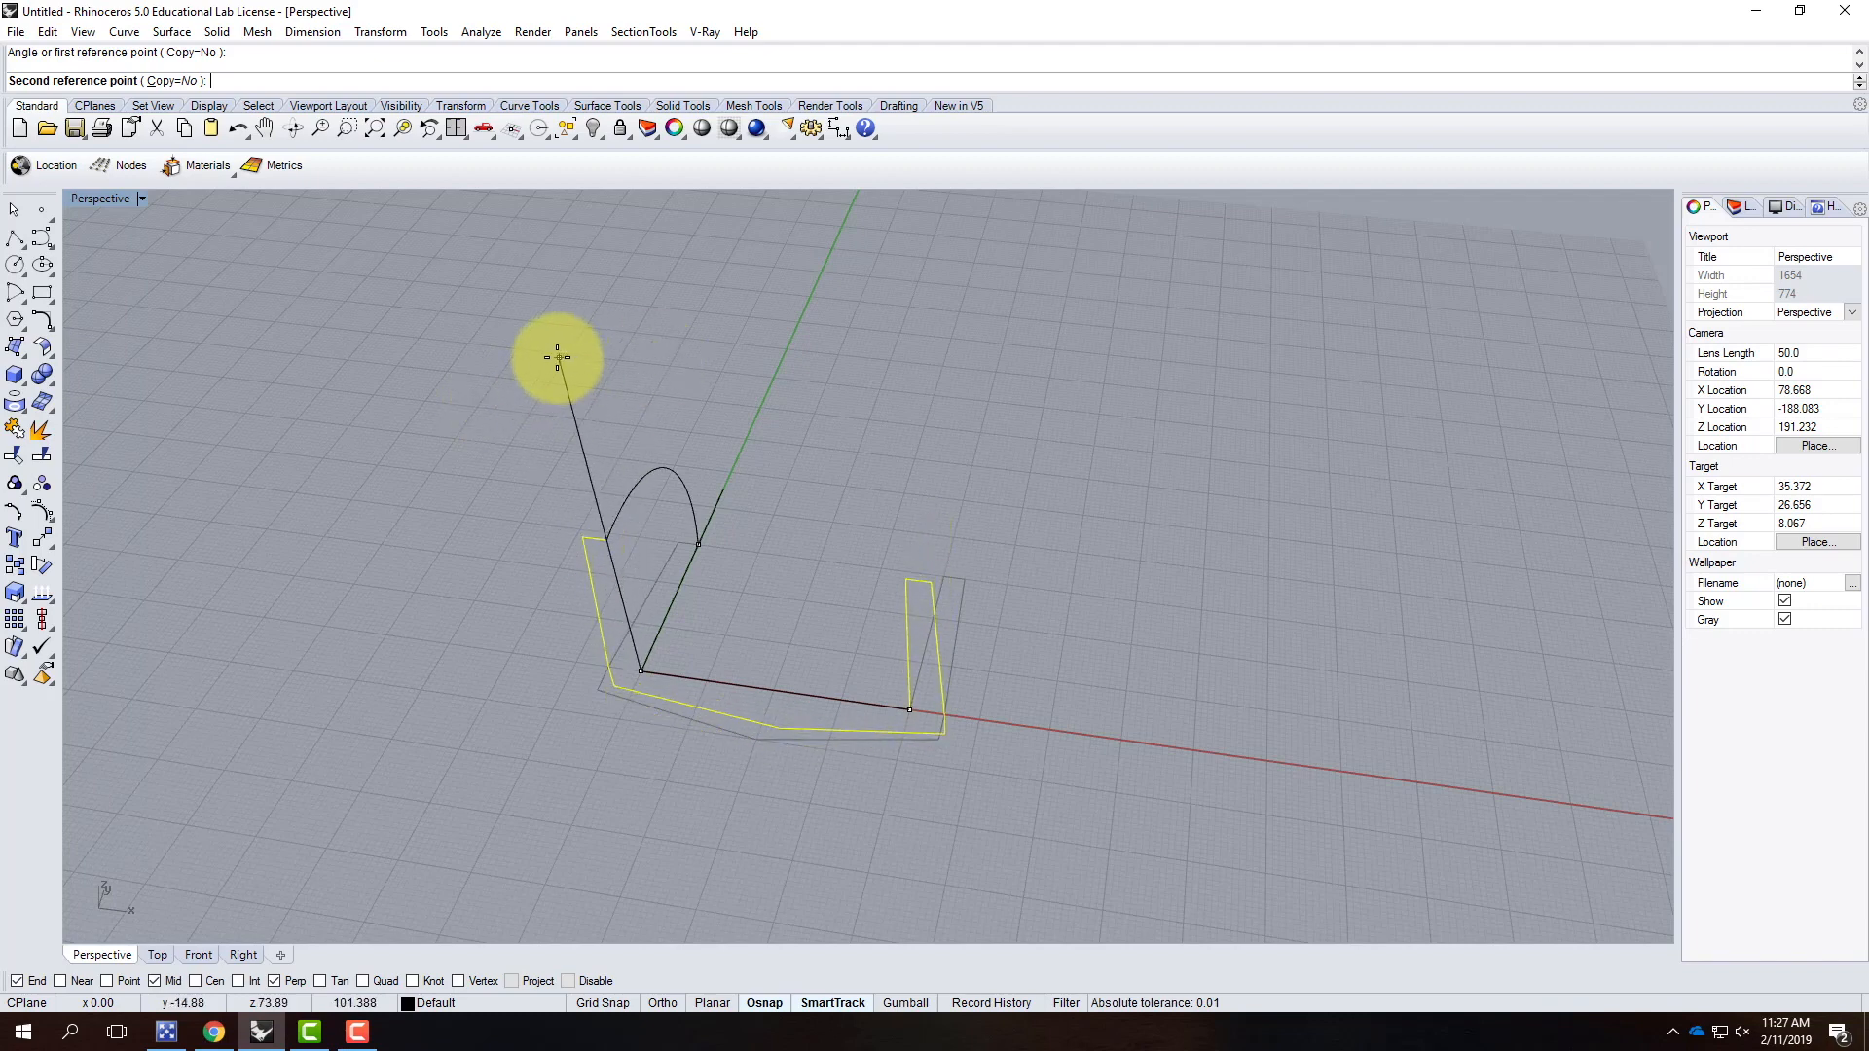
{"action": "left_click", "coordinate": [535, 362]}
{"action": "left_click", "coordinate": [912, 617], "text": "shift"}
{"action": "right_click_drag", "start_coordinate": [1368, 652], "coordinate": [1402, 624]}
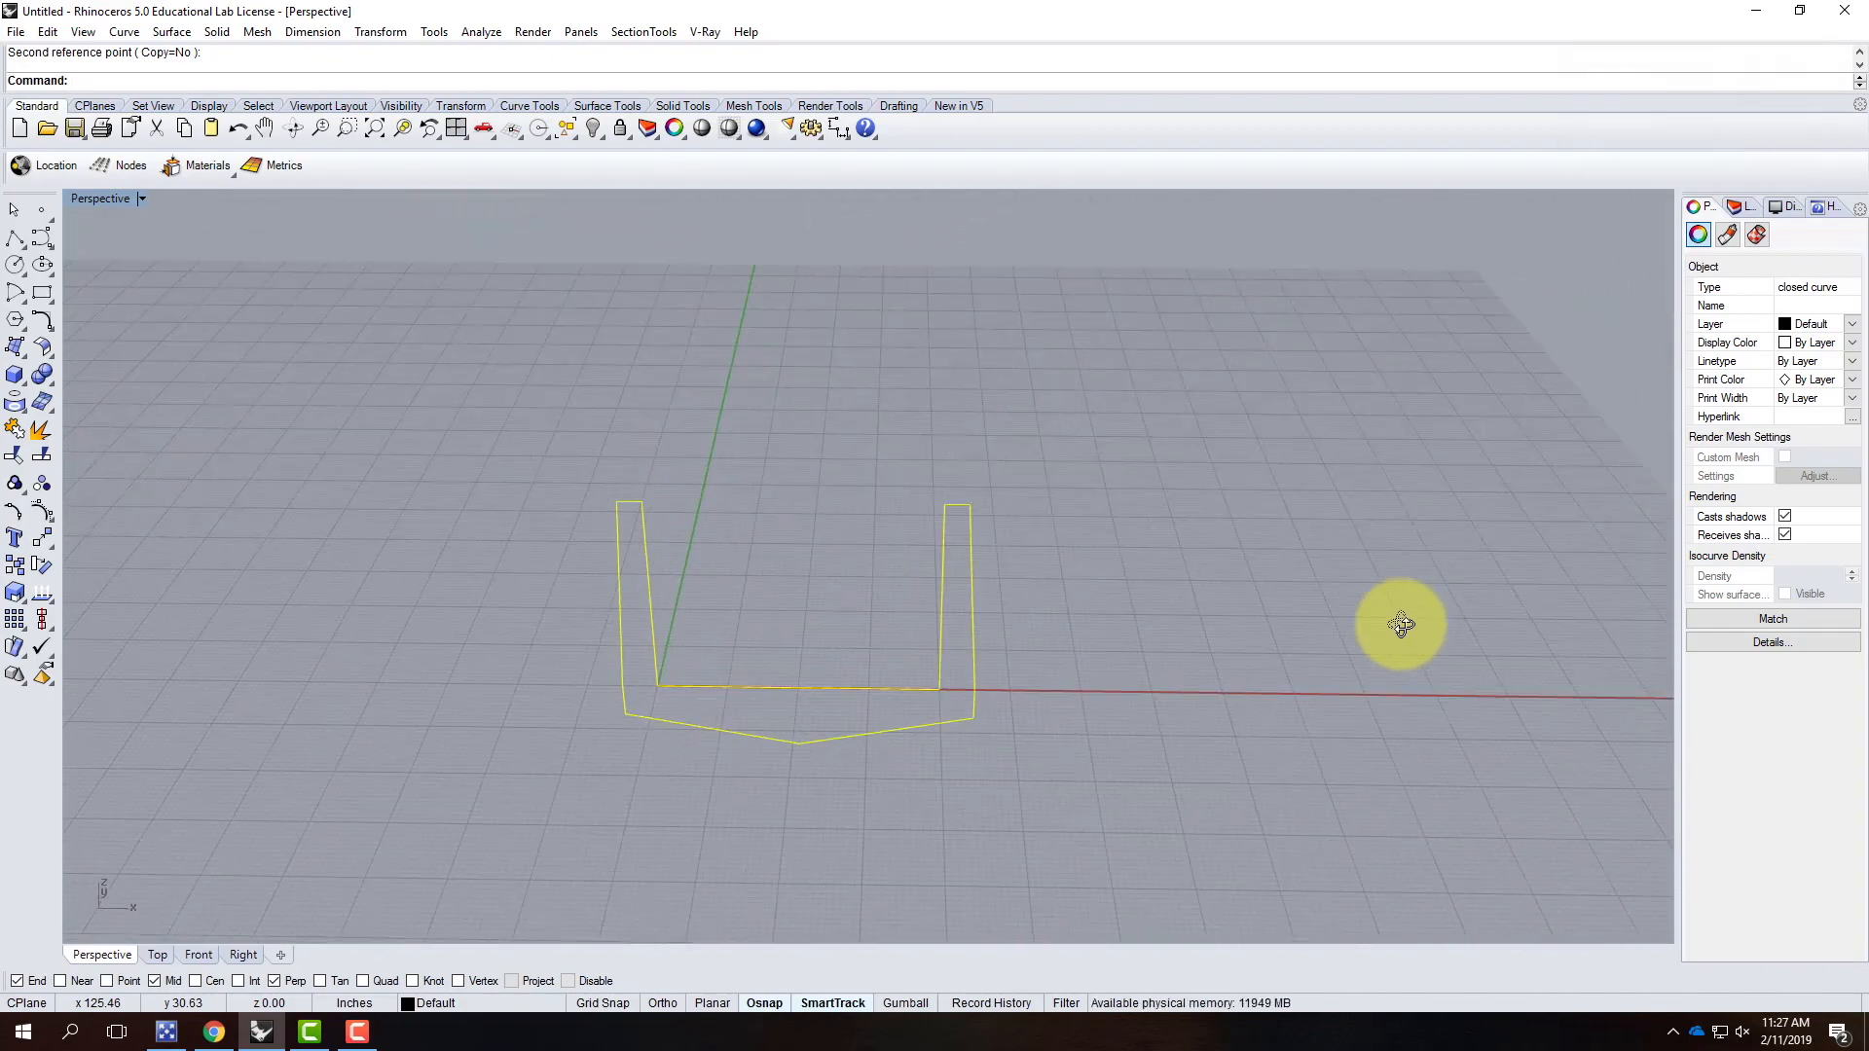
{"action": "right_click", "coordinate": [1402, 625]}
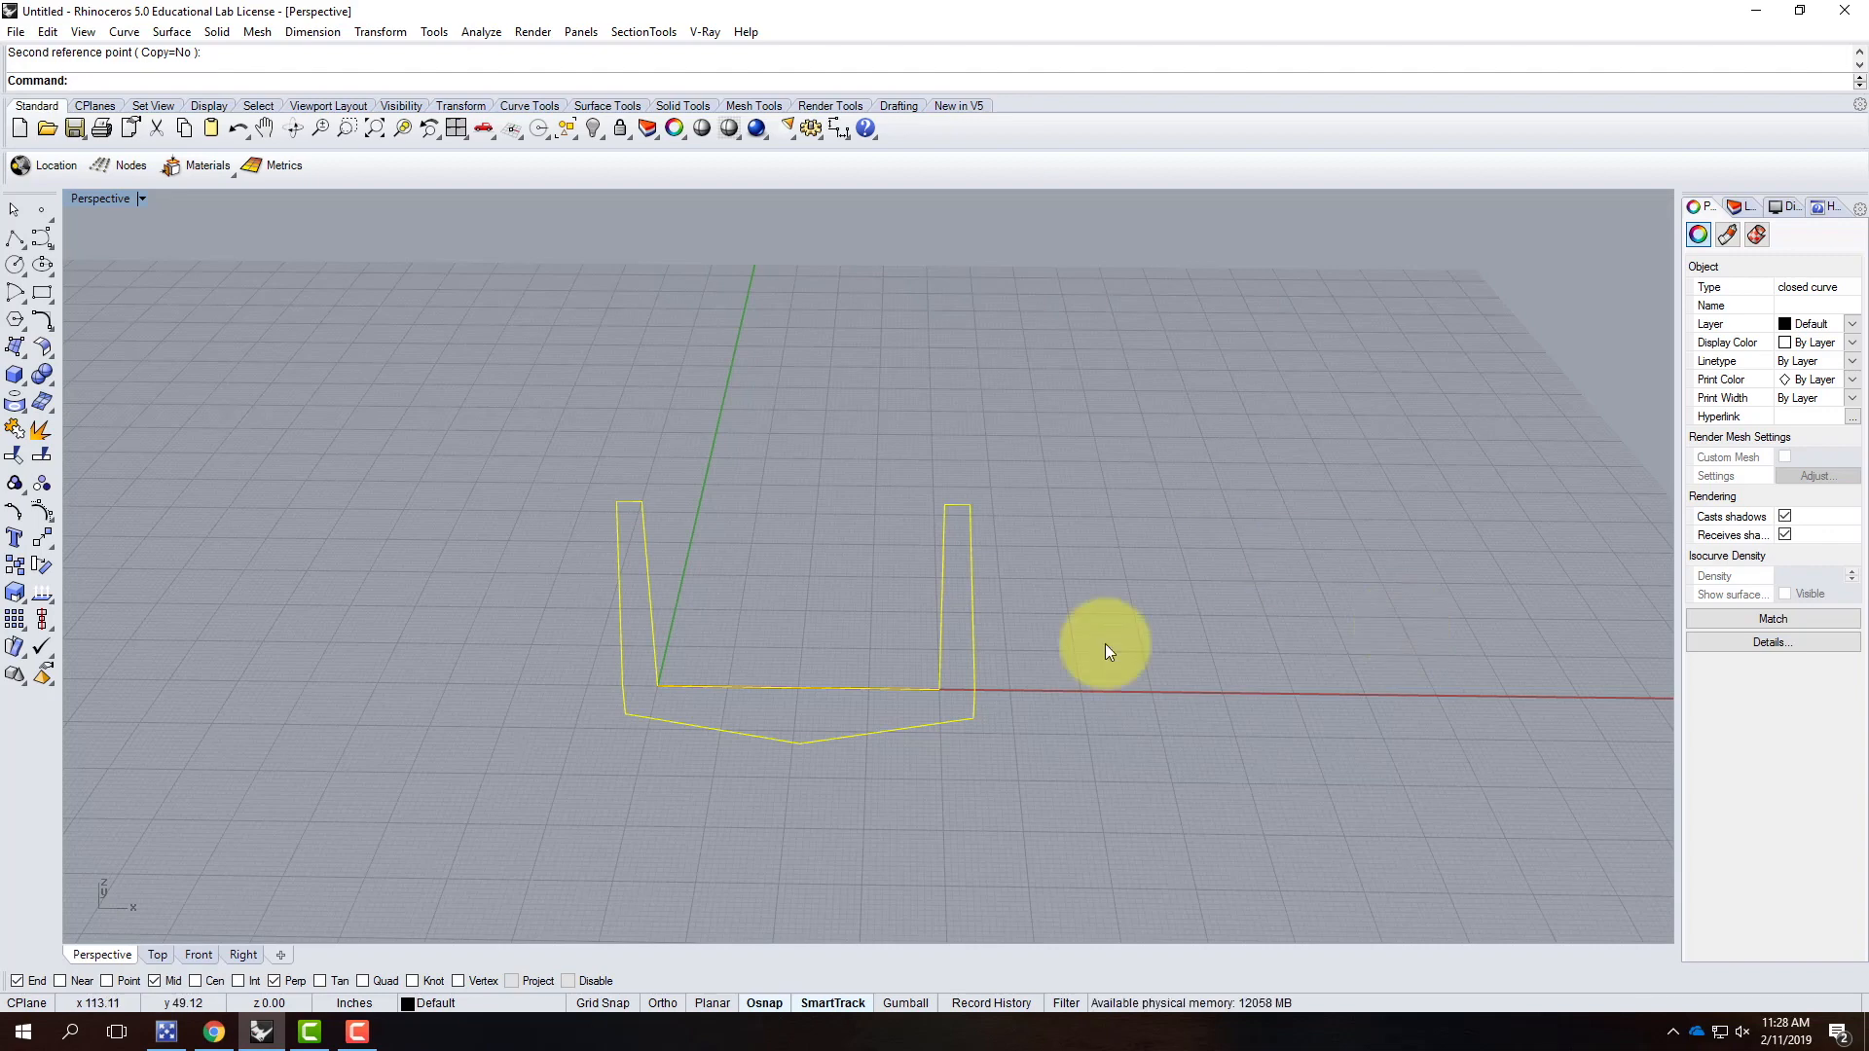
Step: Copy the upright profile three times in a row along the positive X direction
{"action": "type", "text": "copy"}
{"action": "key", "text": "Return"}
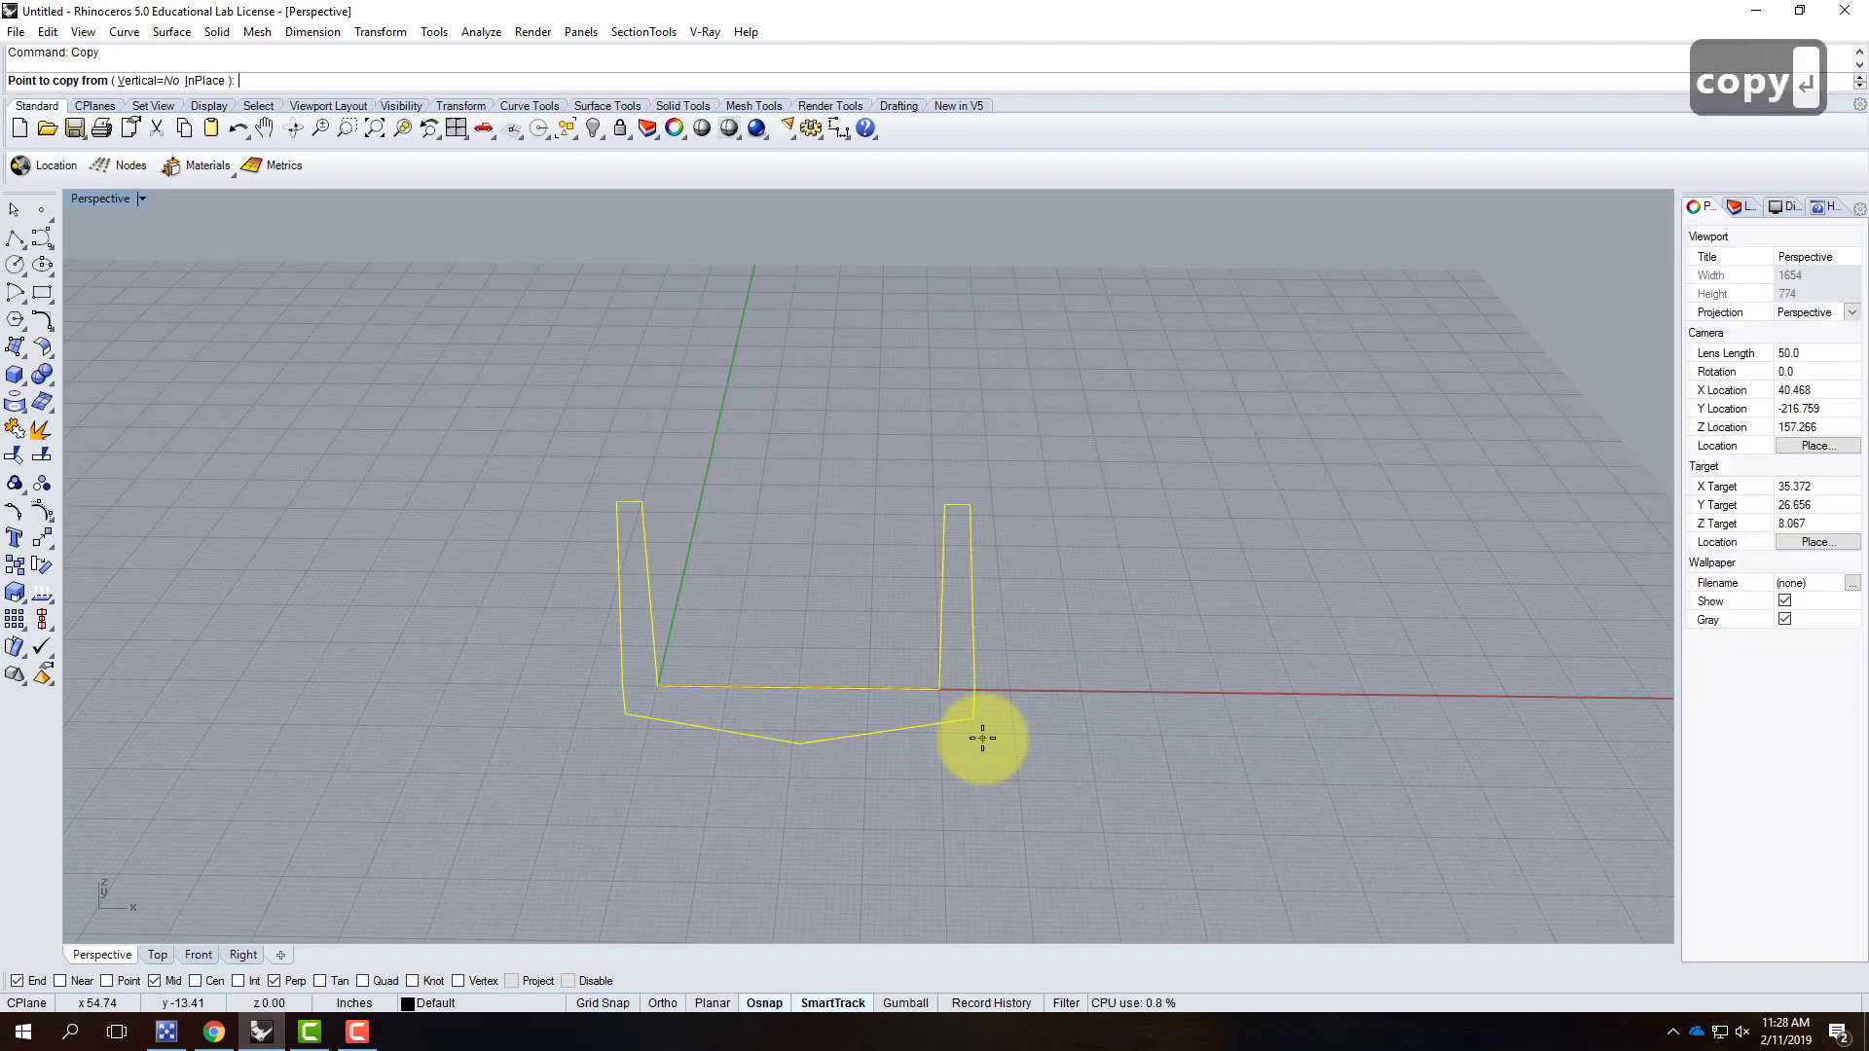
{"action": "left_click", "coordinate": [775, 787]}
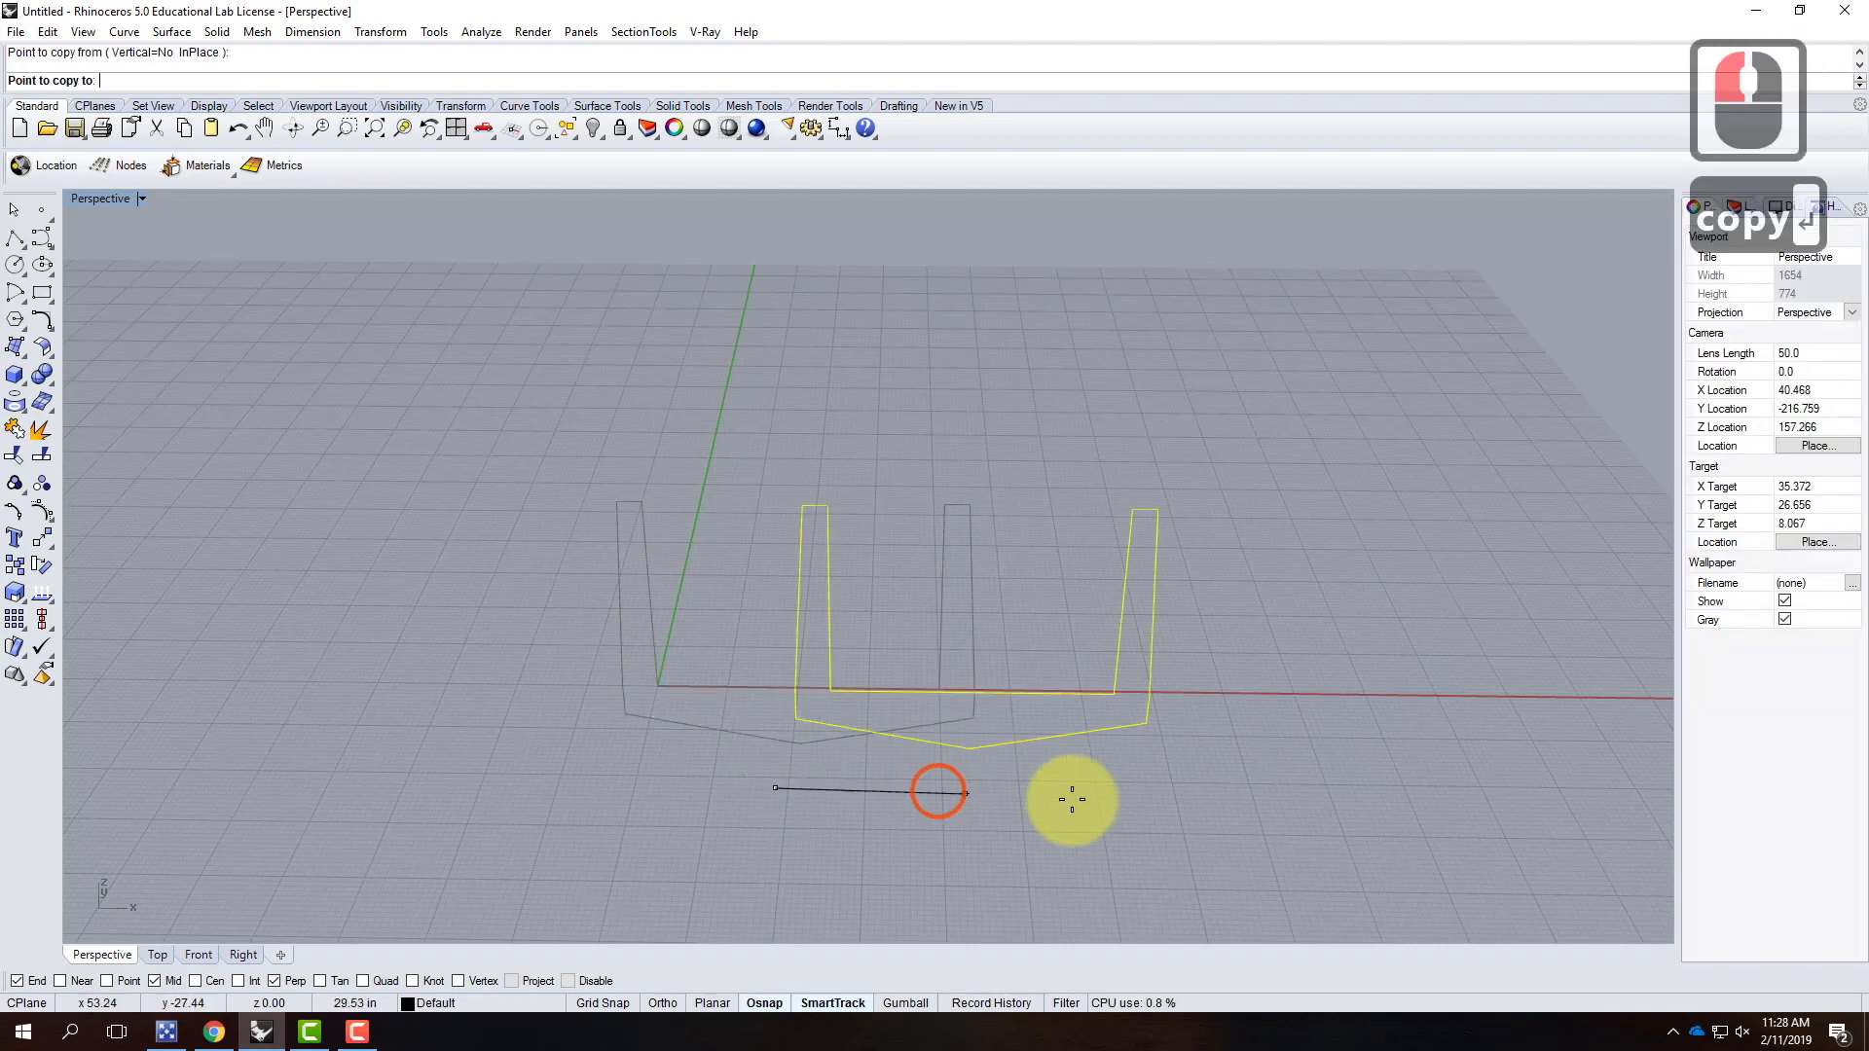
{"action": "left_click", "coordinate": [1249, 798], "text": "shift"}
{"action": "scroll", "coordinate": [772, 771], "scroll_direction": "down", "scroll_amount": 3}
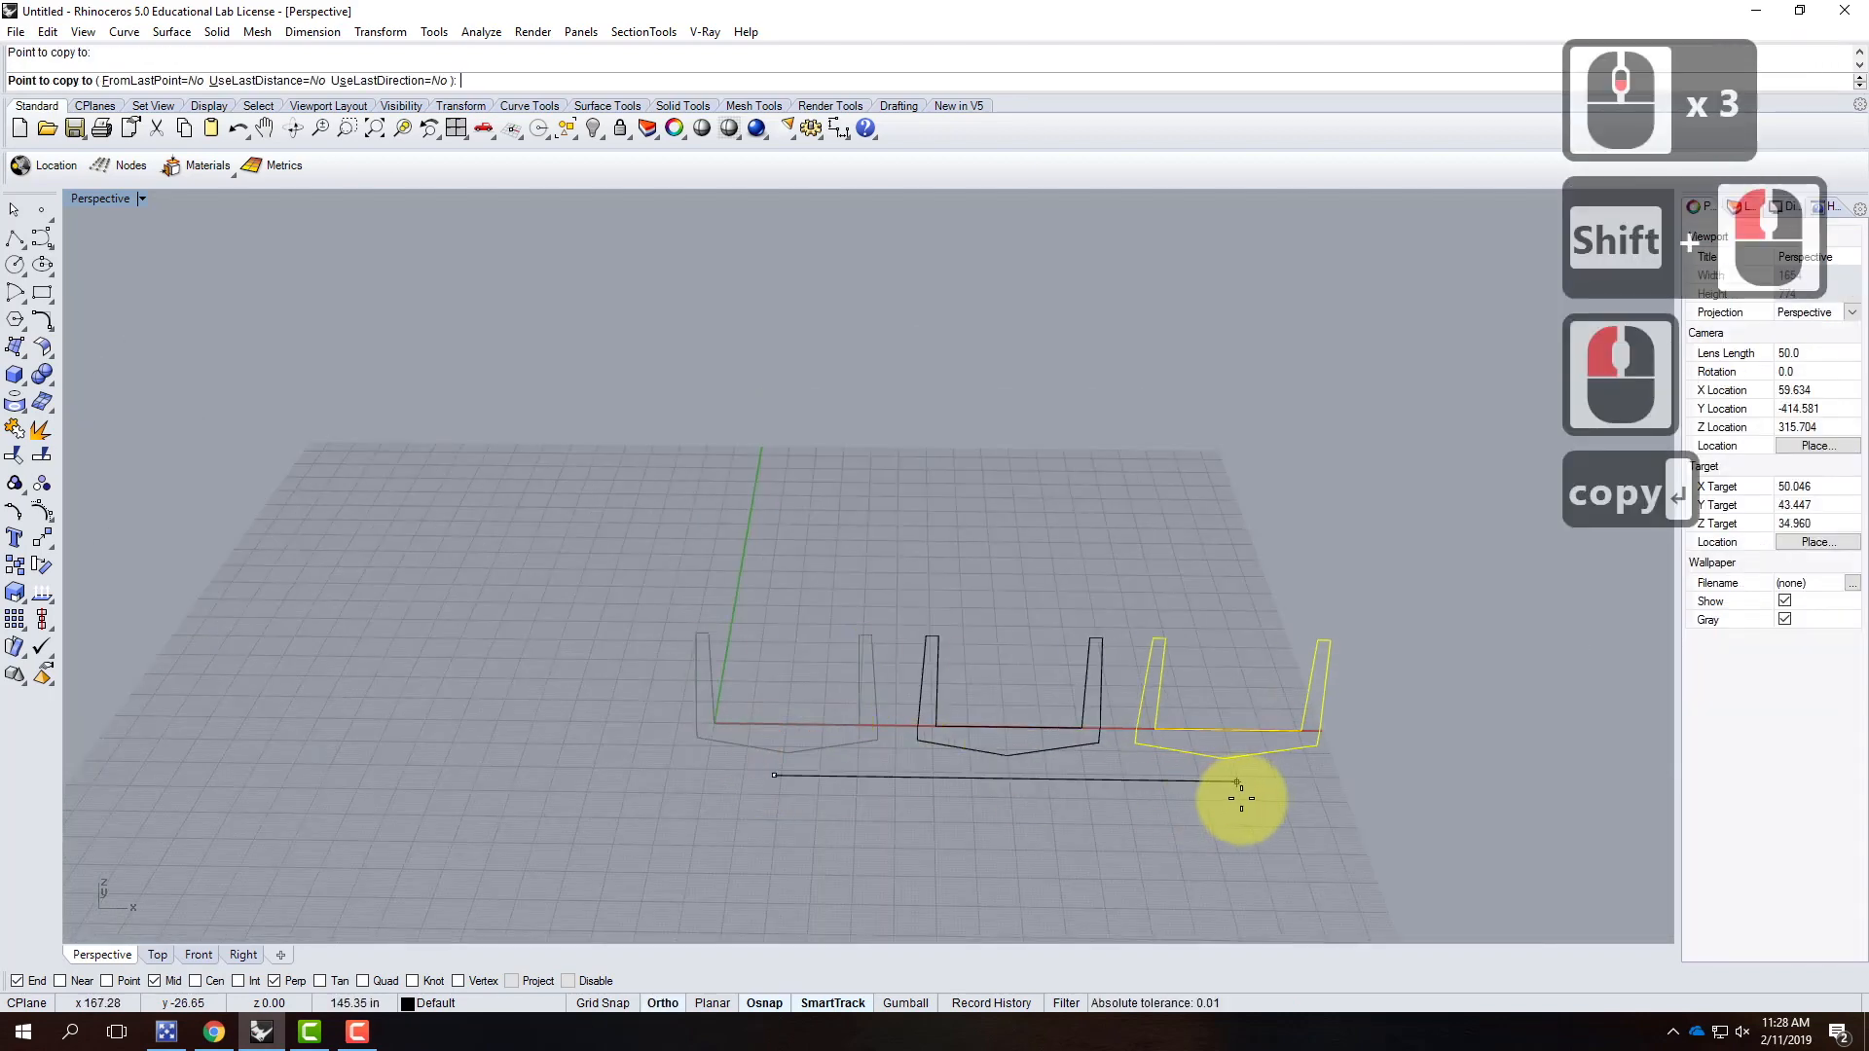
{"action": "left_click", "coordinate": [1255, 799], "text": "shift"}
{"action": "left_click", "coordinate": [1468, 796], "text": "shift"}
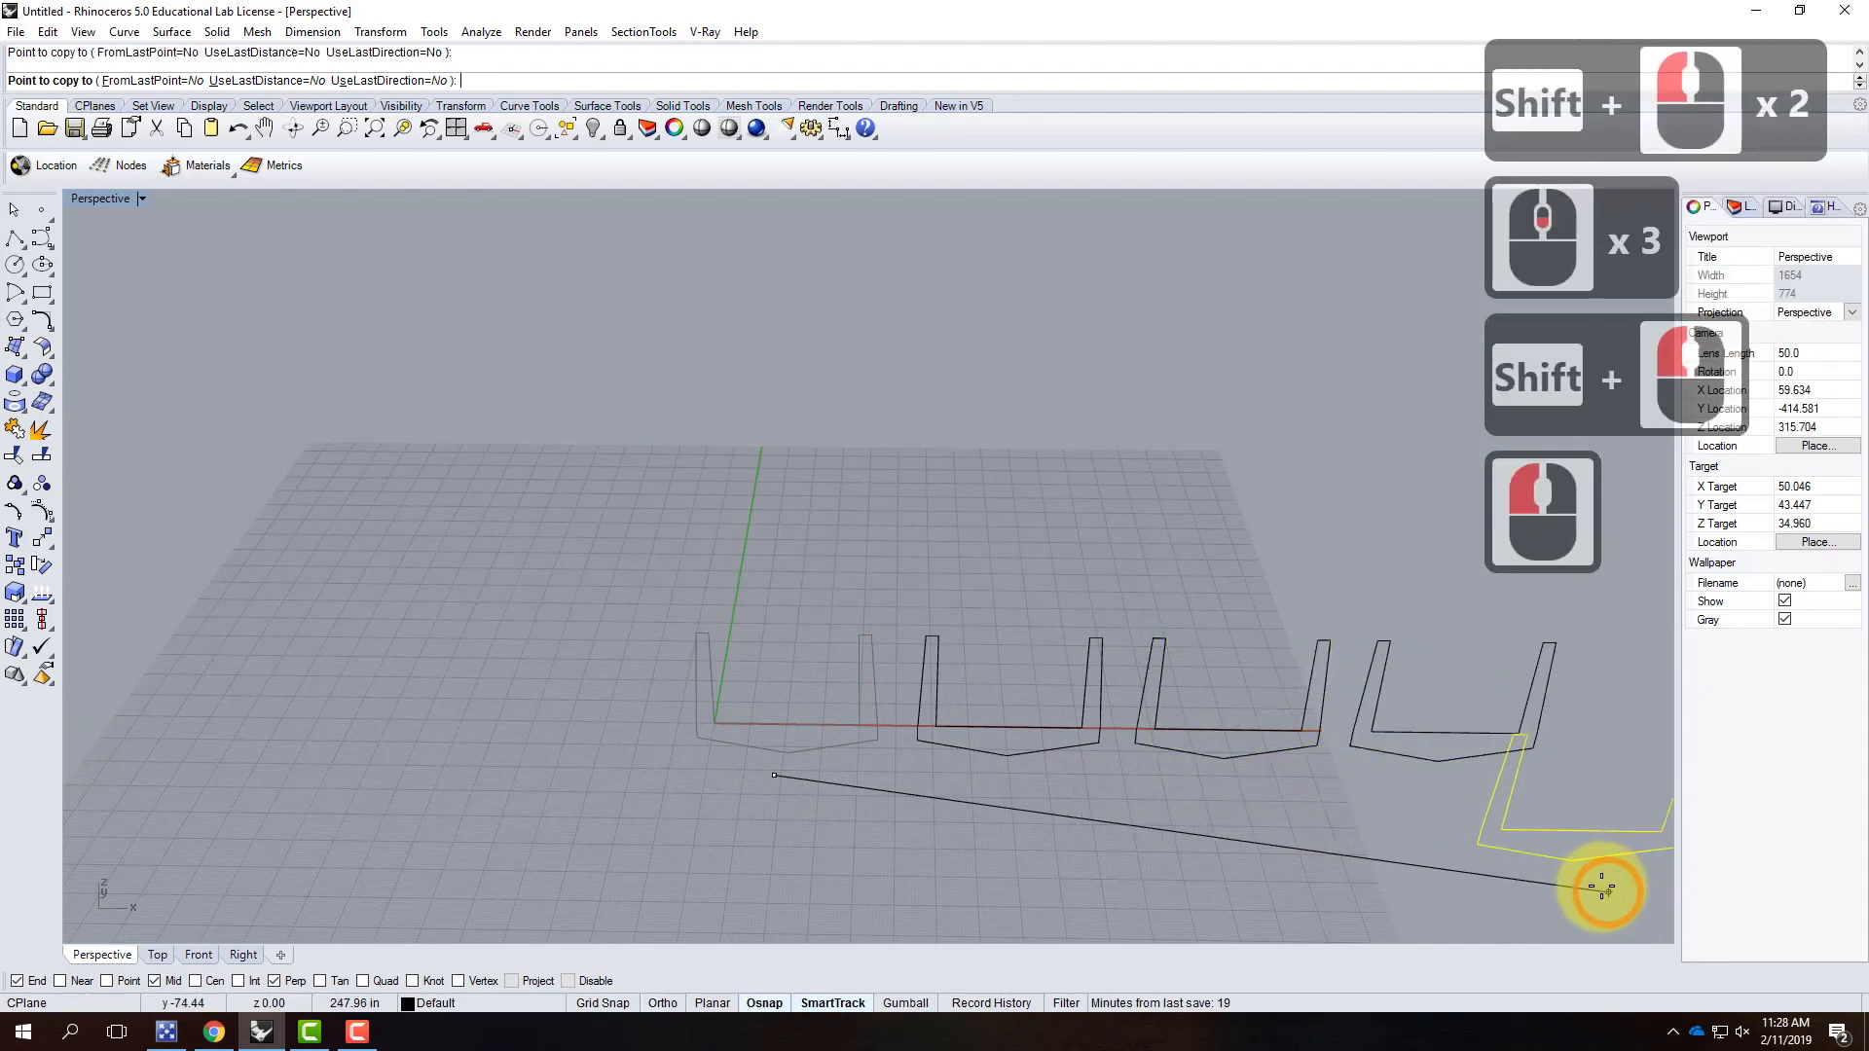
{"action": "key", "text": "Escape"}
{"action": "key", "text": "Escape"}
Step: Explode the original profile at the origin into separate segments
{"action": "scroll", "coordinate": [745, 648], "scroll_direction": "up", "scroll_amount": 6}
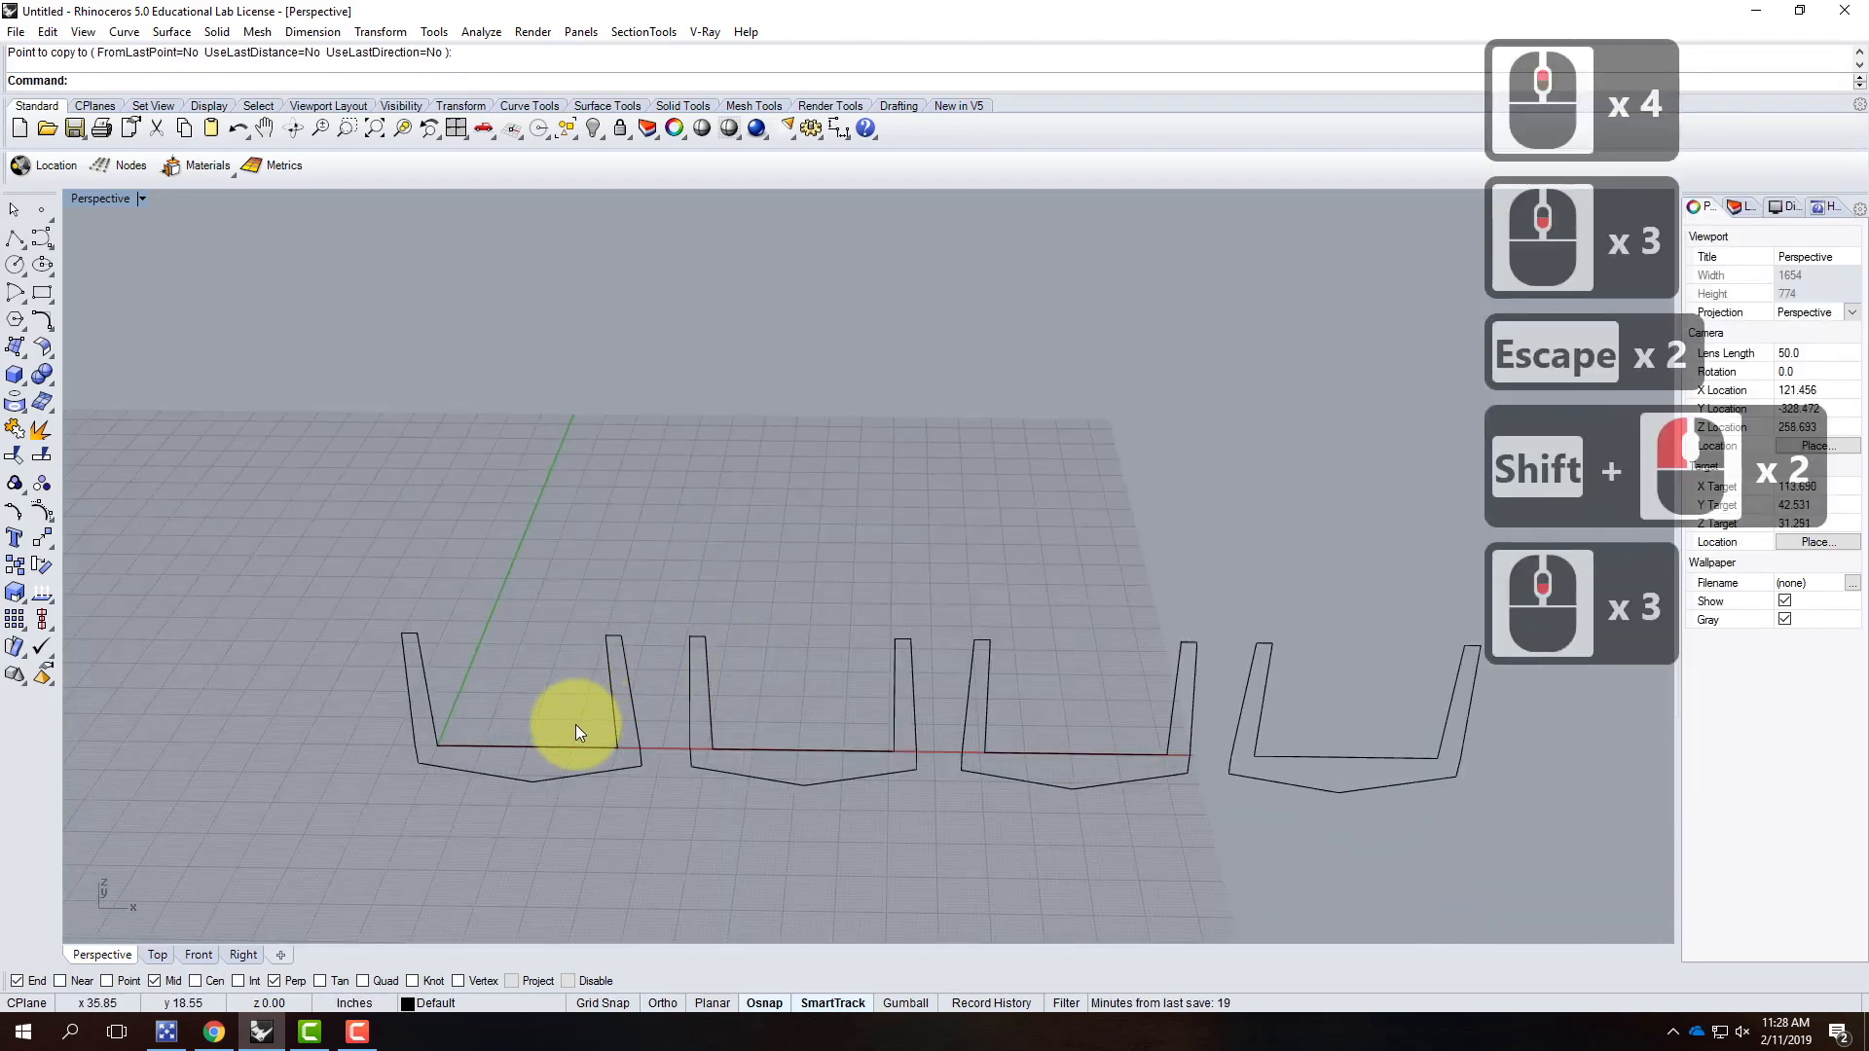
{"action": "left_click", "coordinate": [569, 768]}
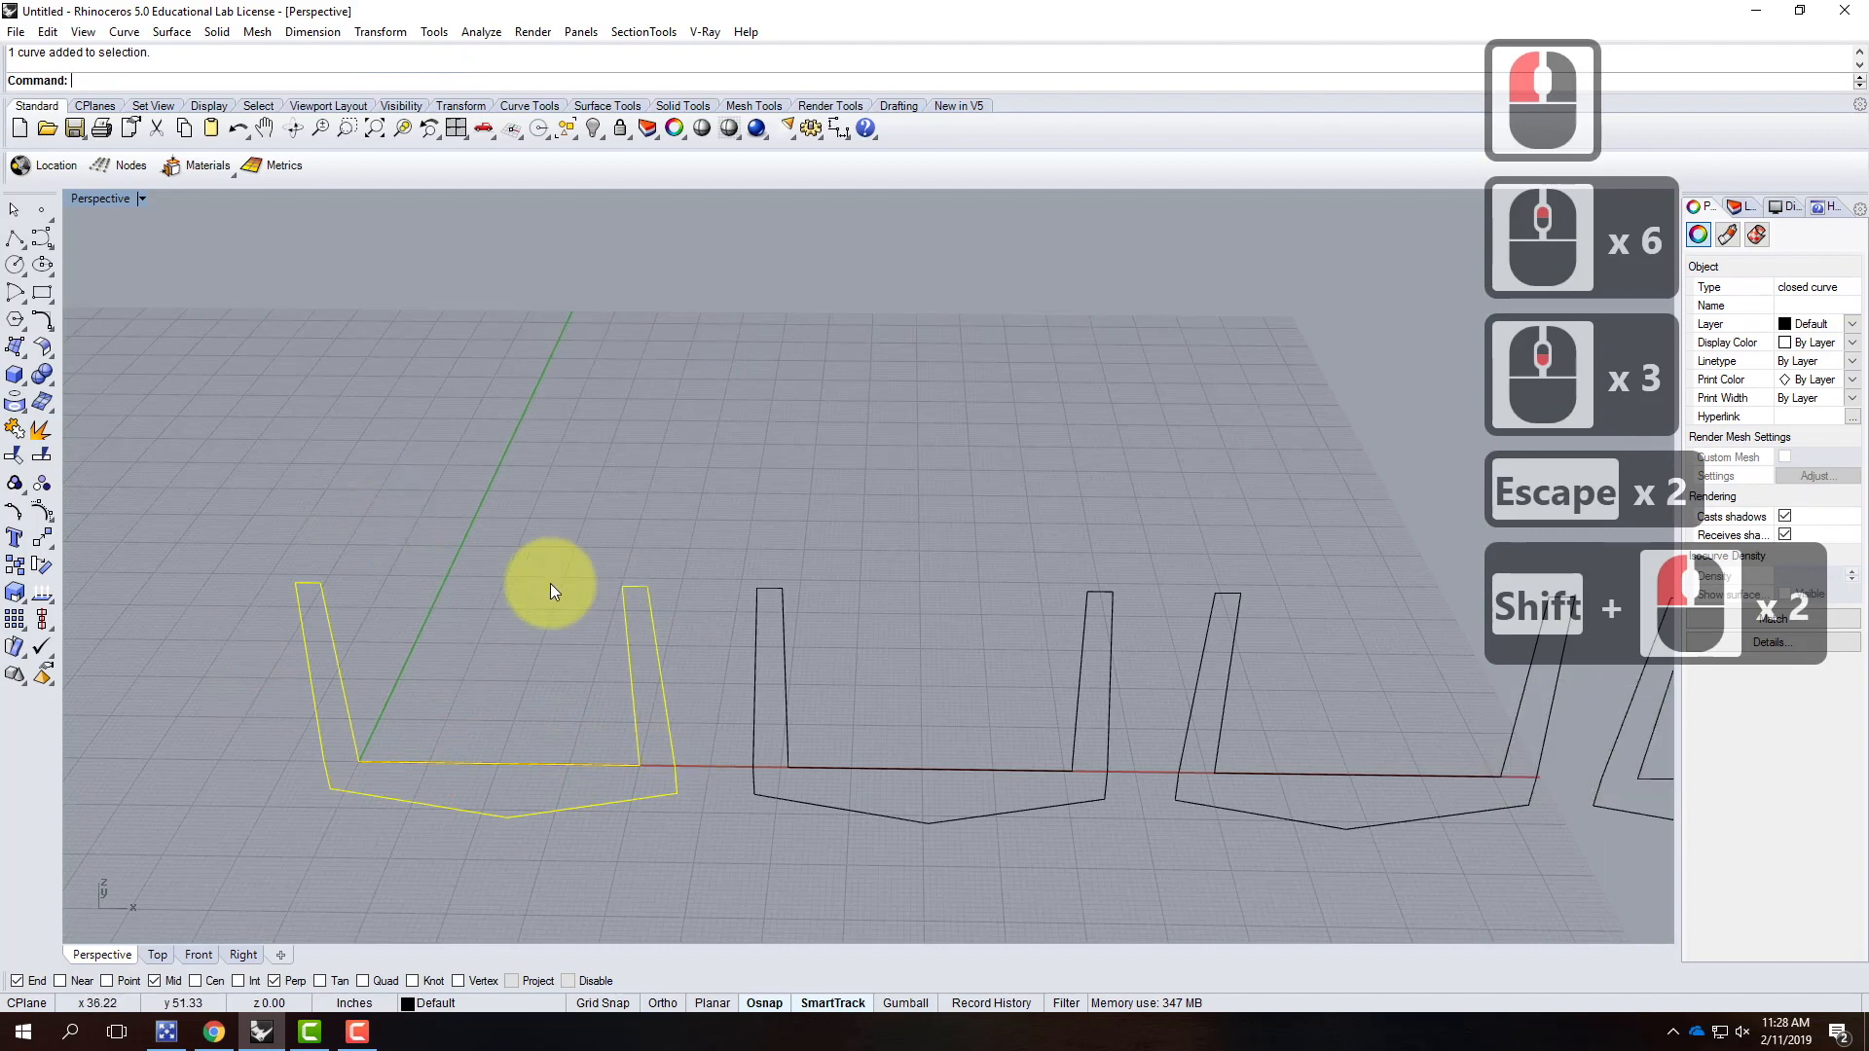
{"action": "type", "text": "explo"}
{"action": "key", "text": "Return"}
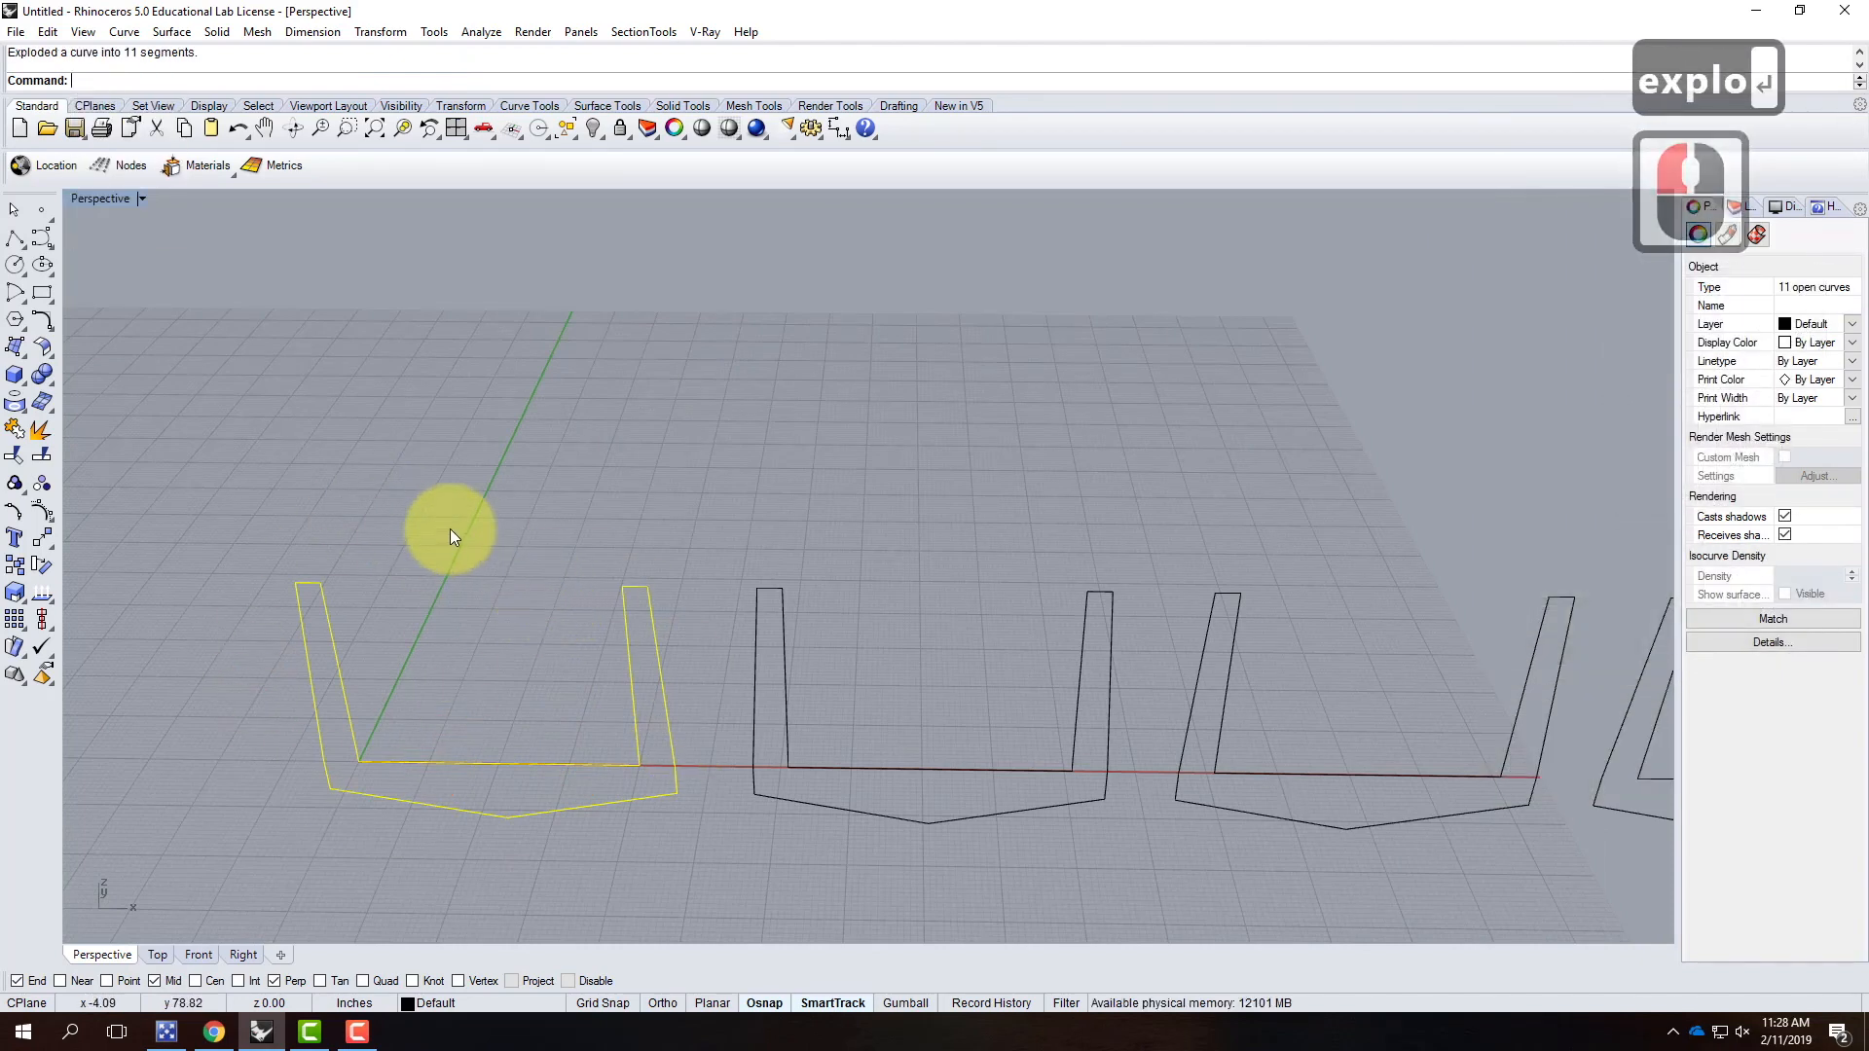
Step: Copy all exploded segments of the origin profile 4' toward positive Y and clear the selection
{"action": "left_click", "coordinate": [195, 506]}
{"action": "left_click_drag", "start_coordinate": [364, 672], "coordinate": [720, 885]}
{"action": "type", "text": "copy"}
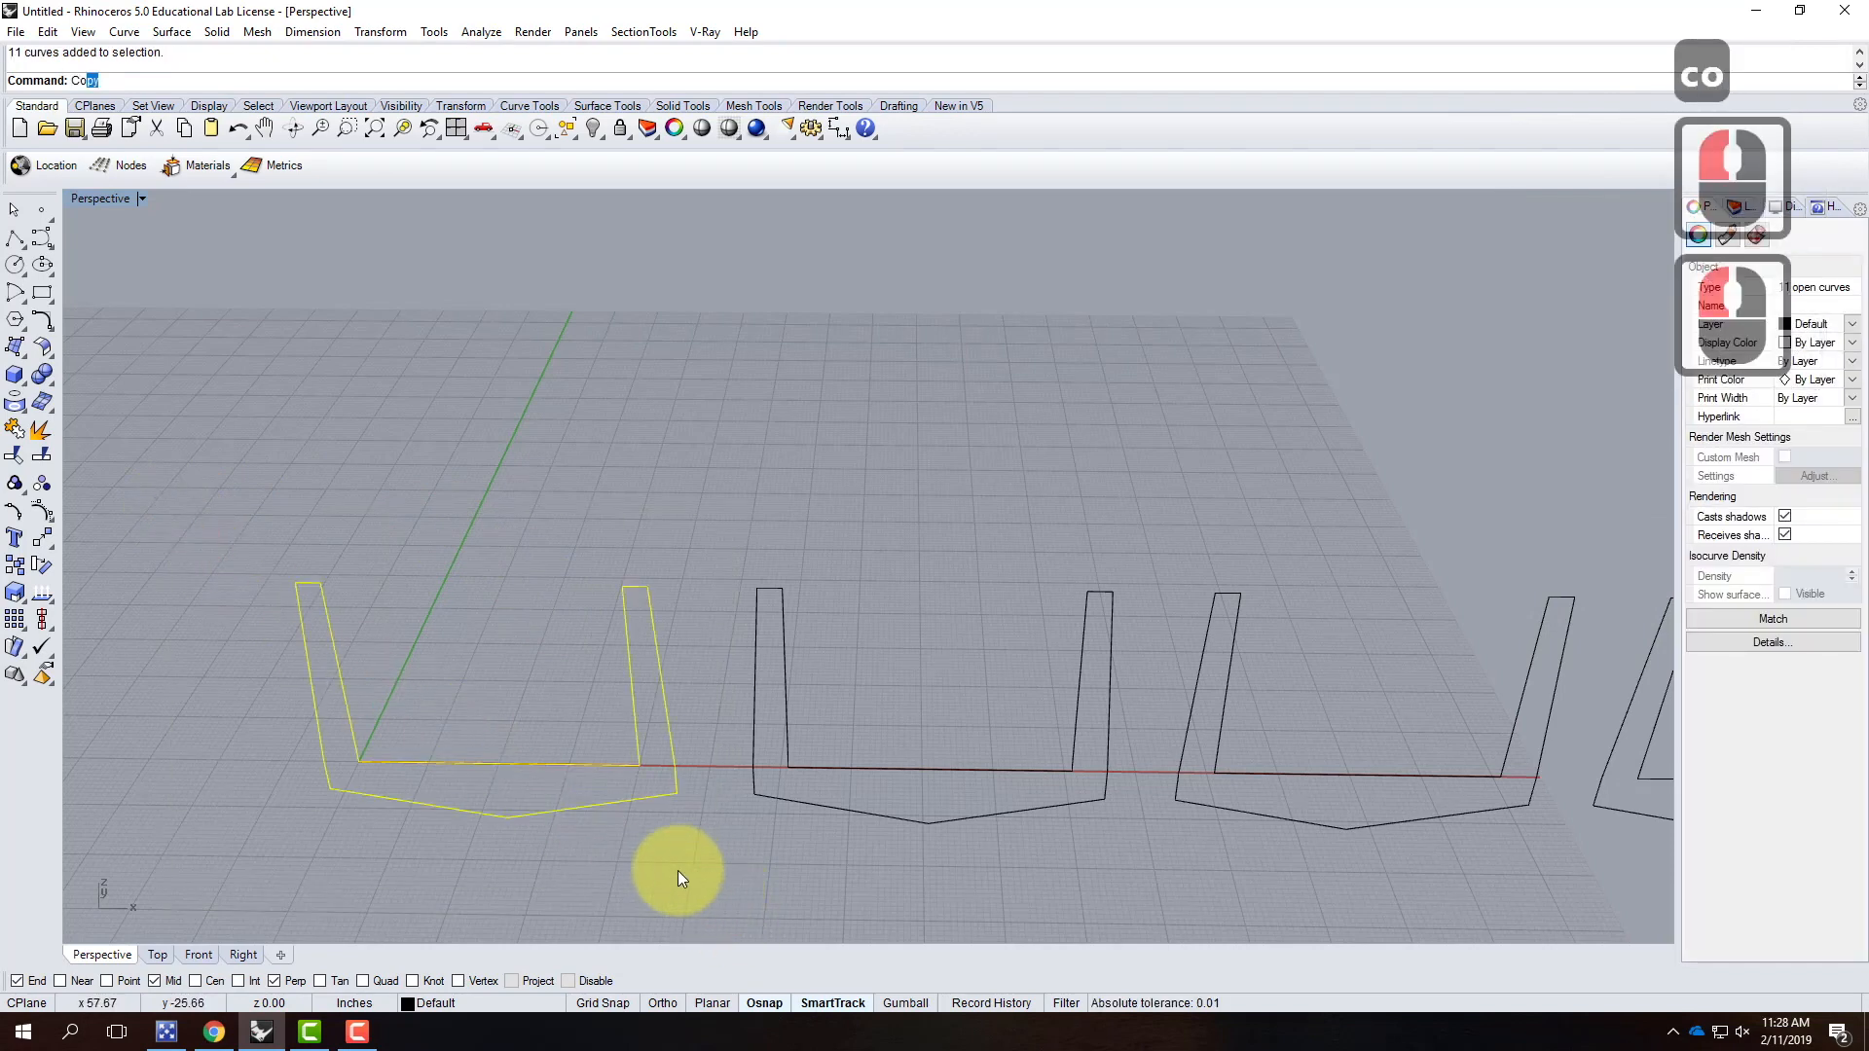
{"action": "key", "text": "Return"}
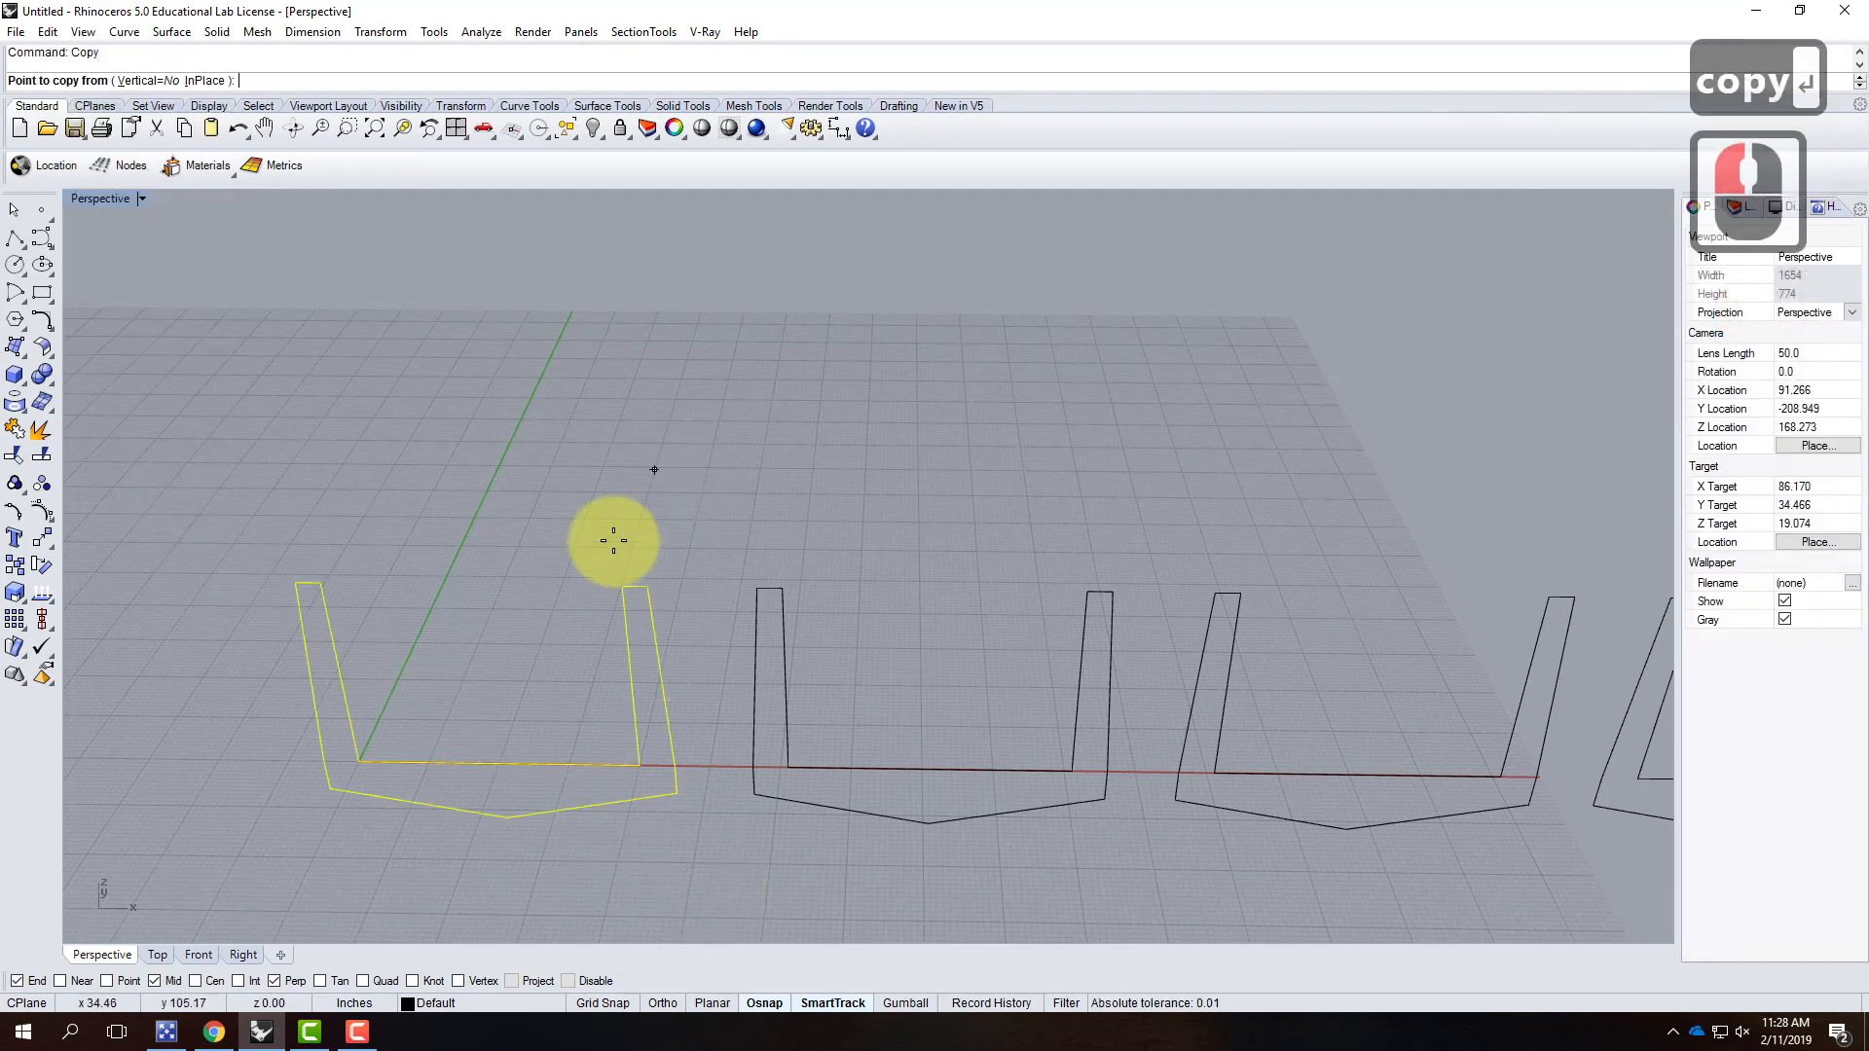
{"action": "left_click", "coordinate": [358, 760]}
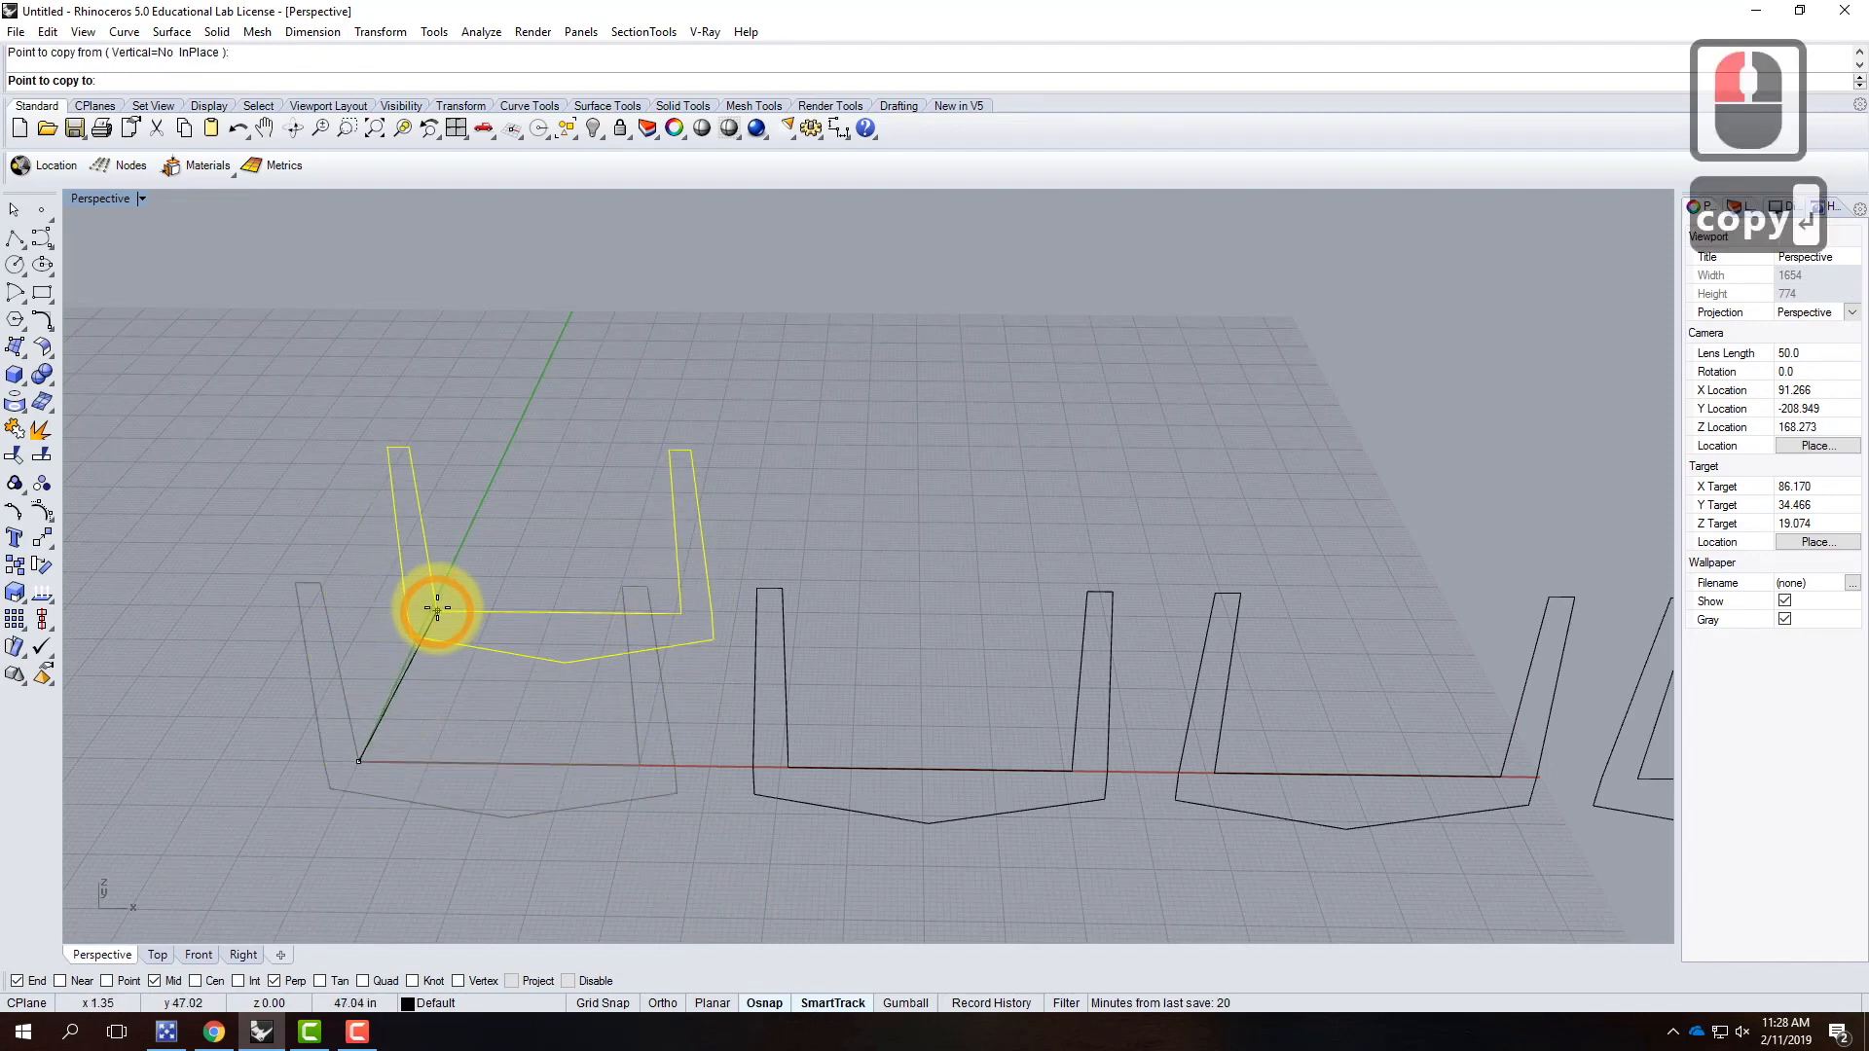
{"action": "left_click", "coordinate": [663, 1003]}
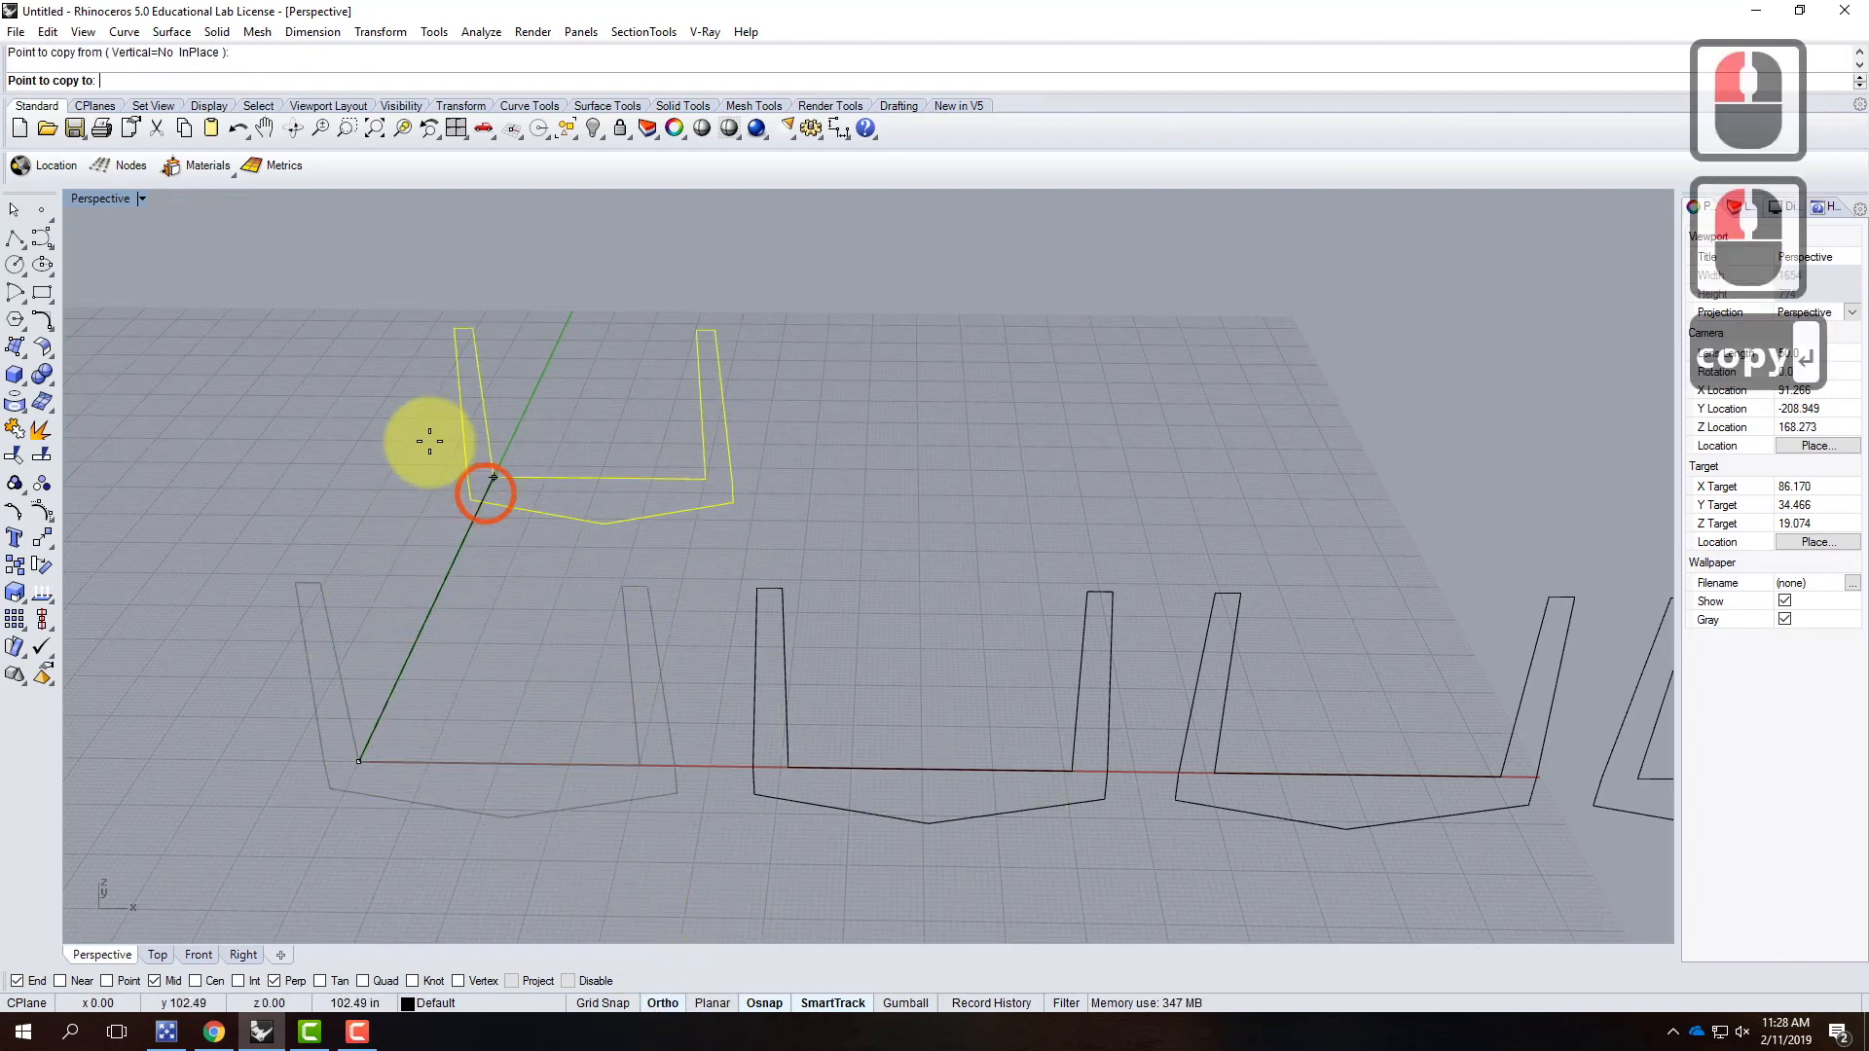
{"action": "type", "text": "4'"}
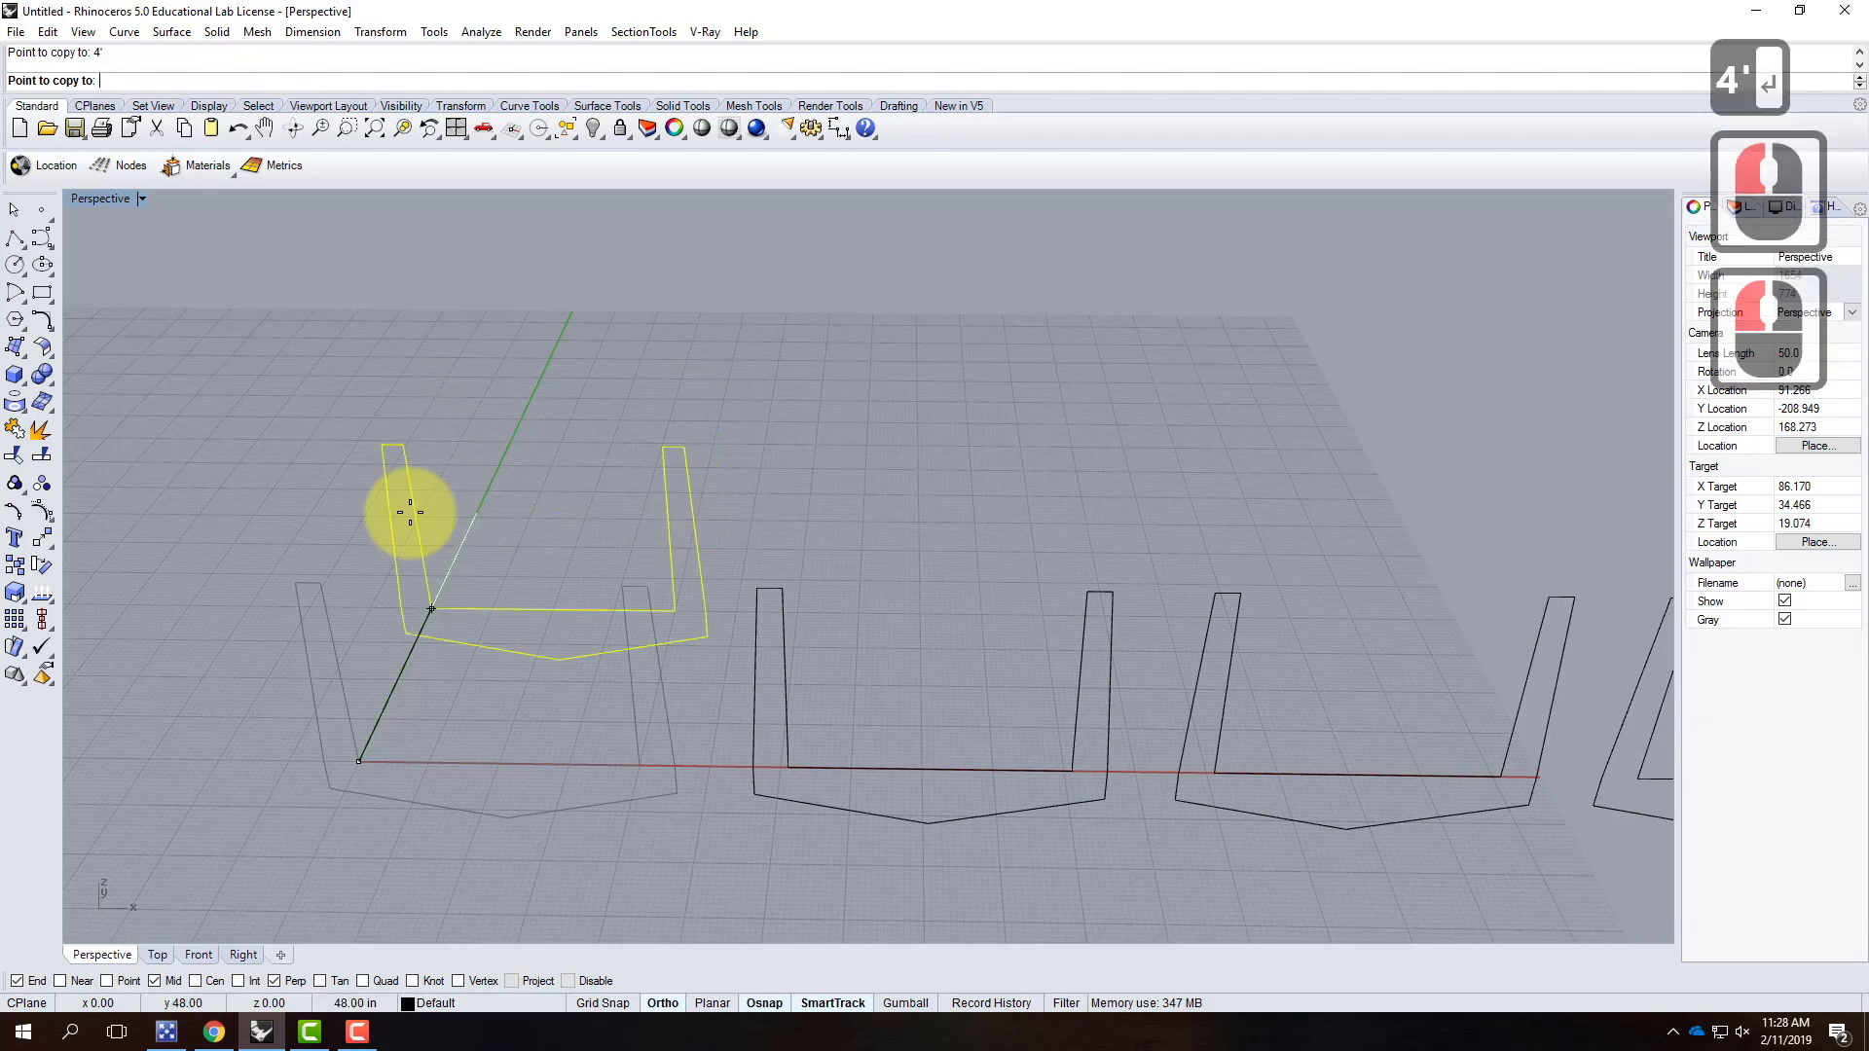
{"action": "key", "text": "Return"}
{"action": "left_click", "coordinate": [584, 440]}
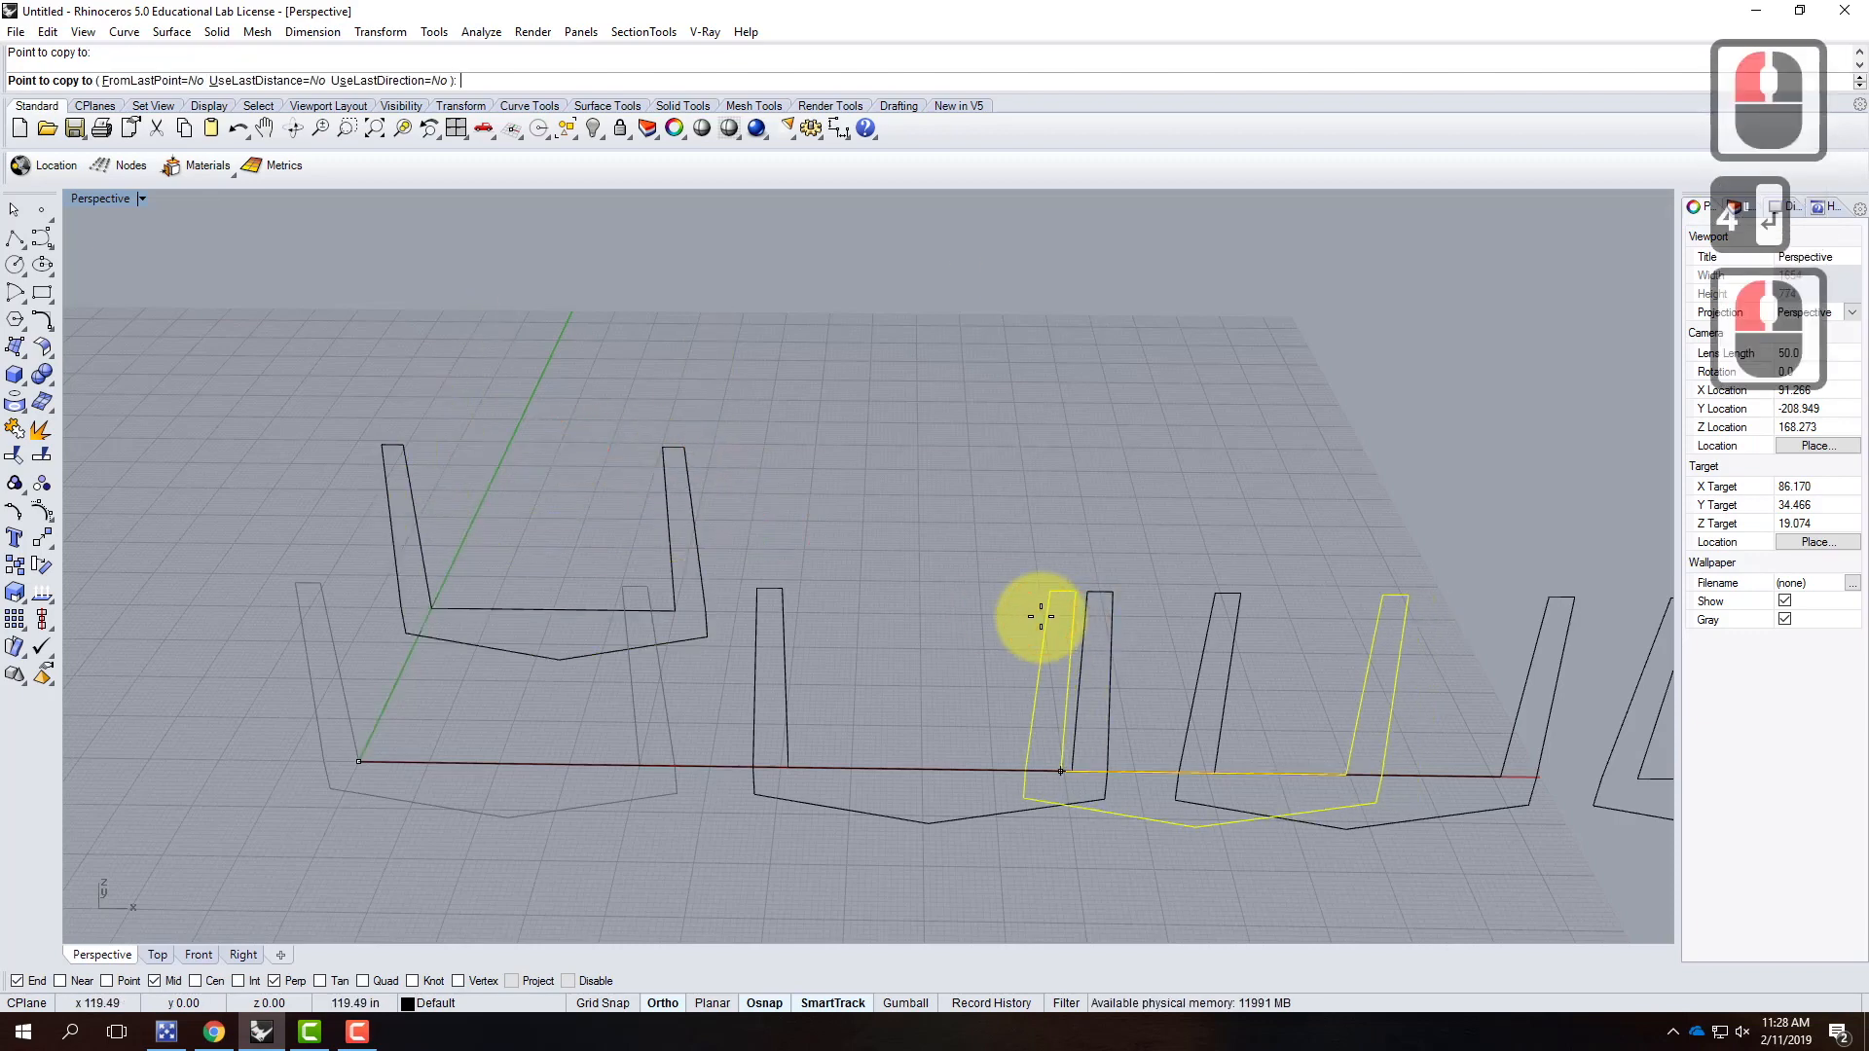
{"action": "key", "text": "Return"}
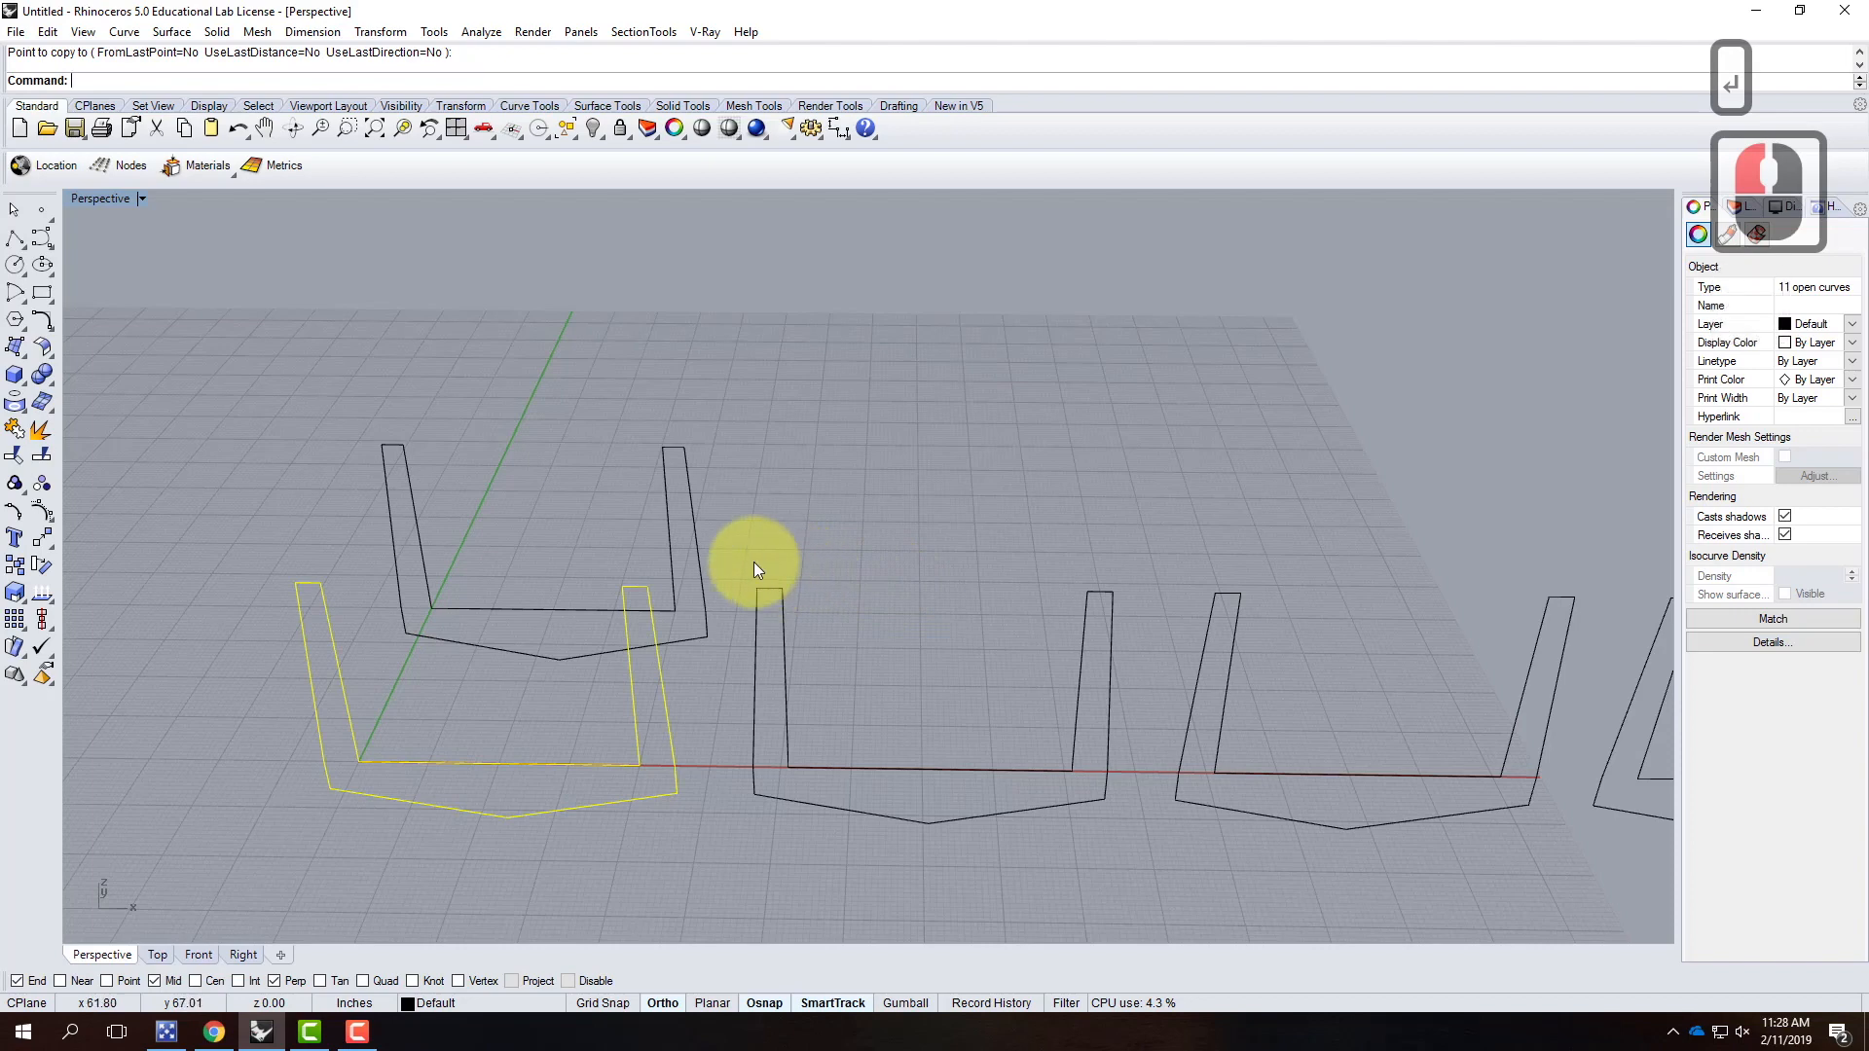
{"action": "left_click", "coordinate": [540, 559]}
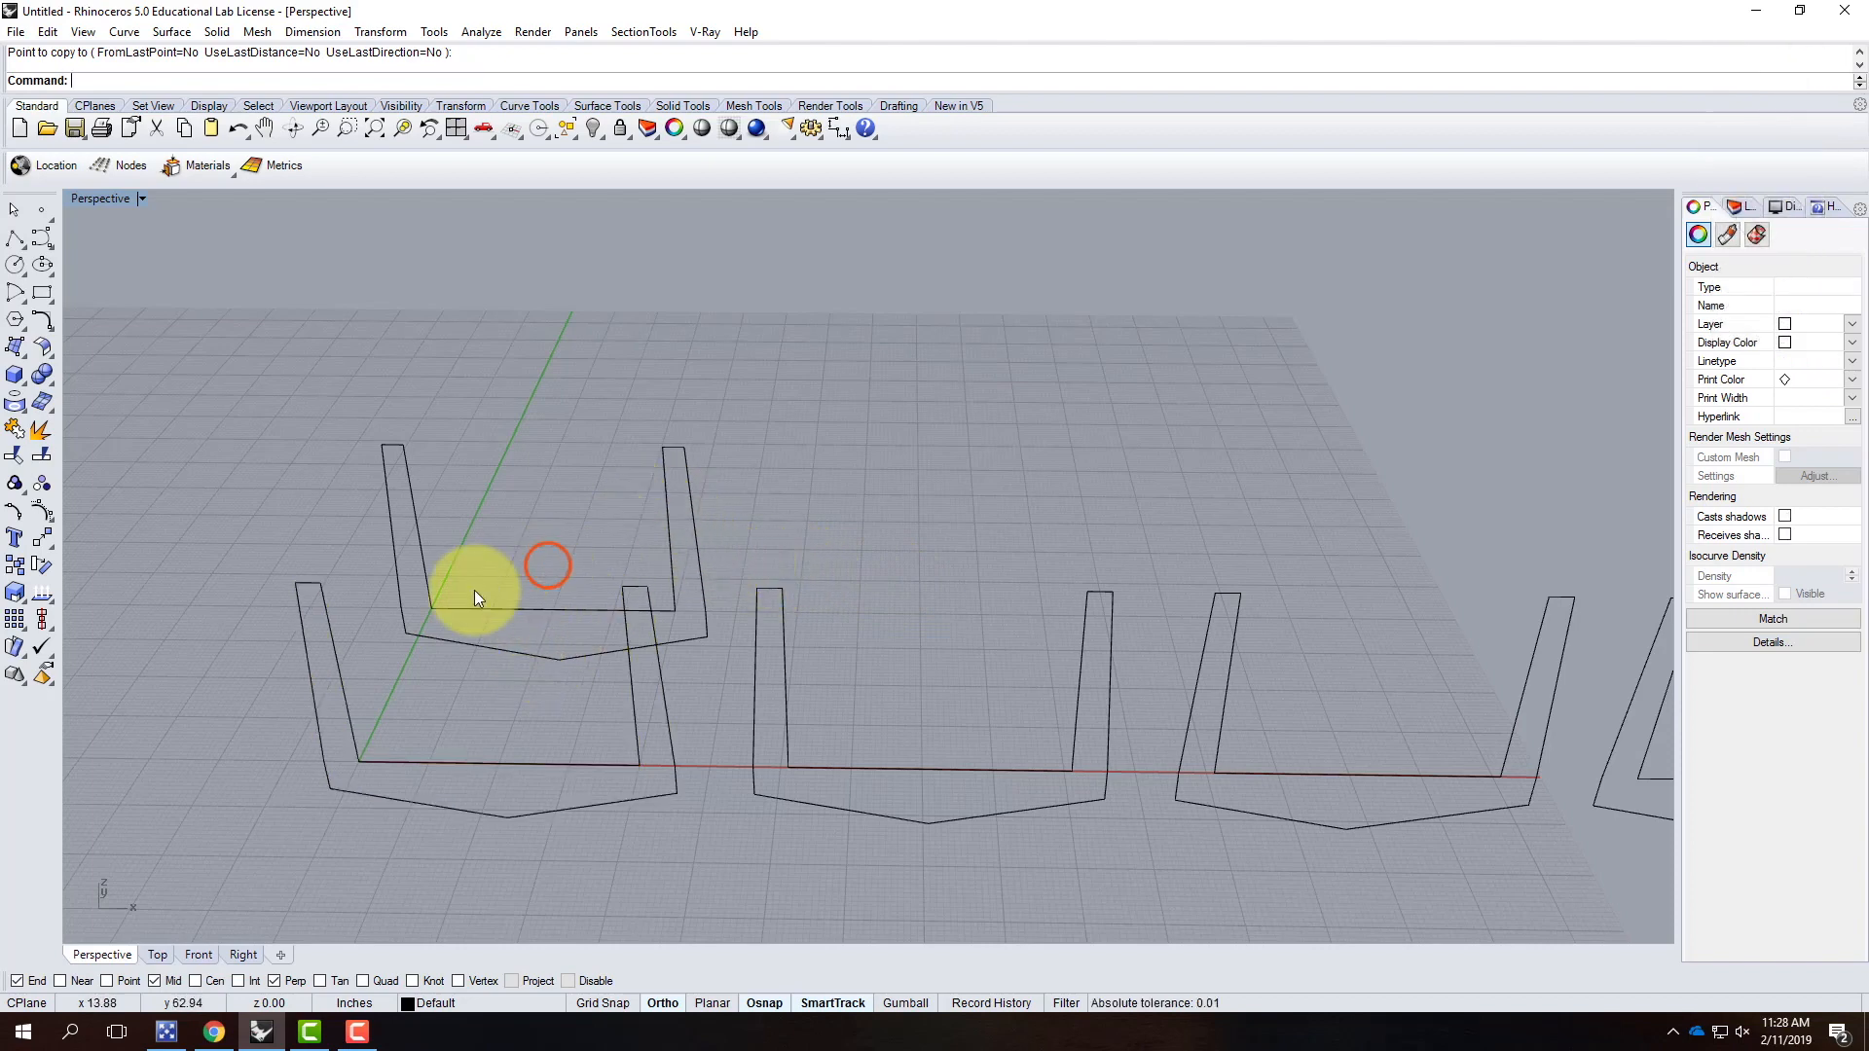
Step: Loft a surface between the inner base lines of the exploded origin profile and its copy behind it
{"action": "left_click", "coordinate": [455, 762]}
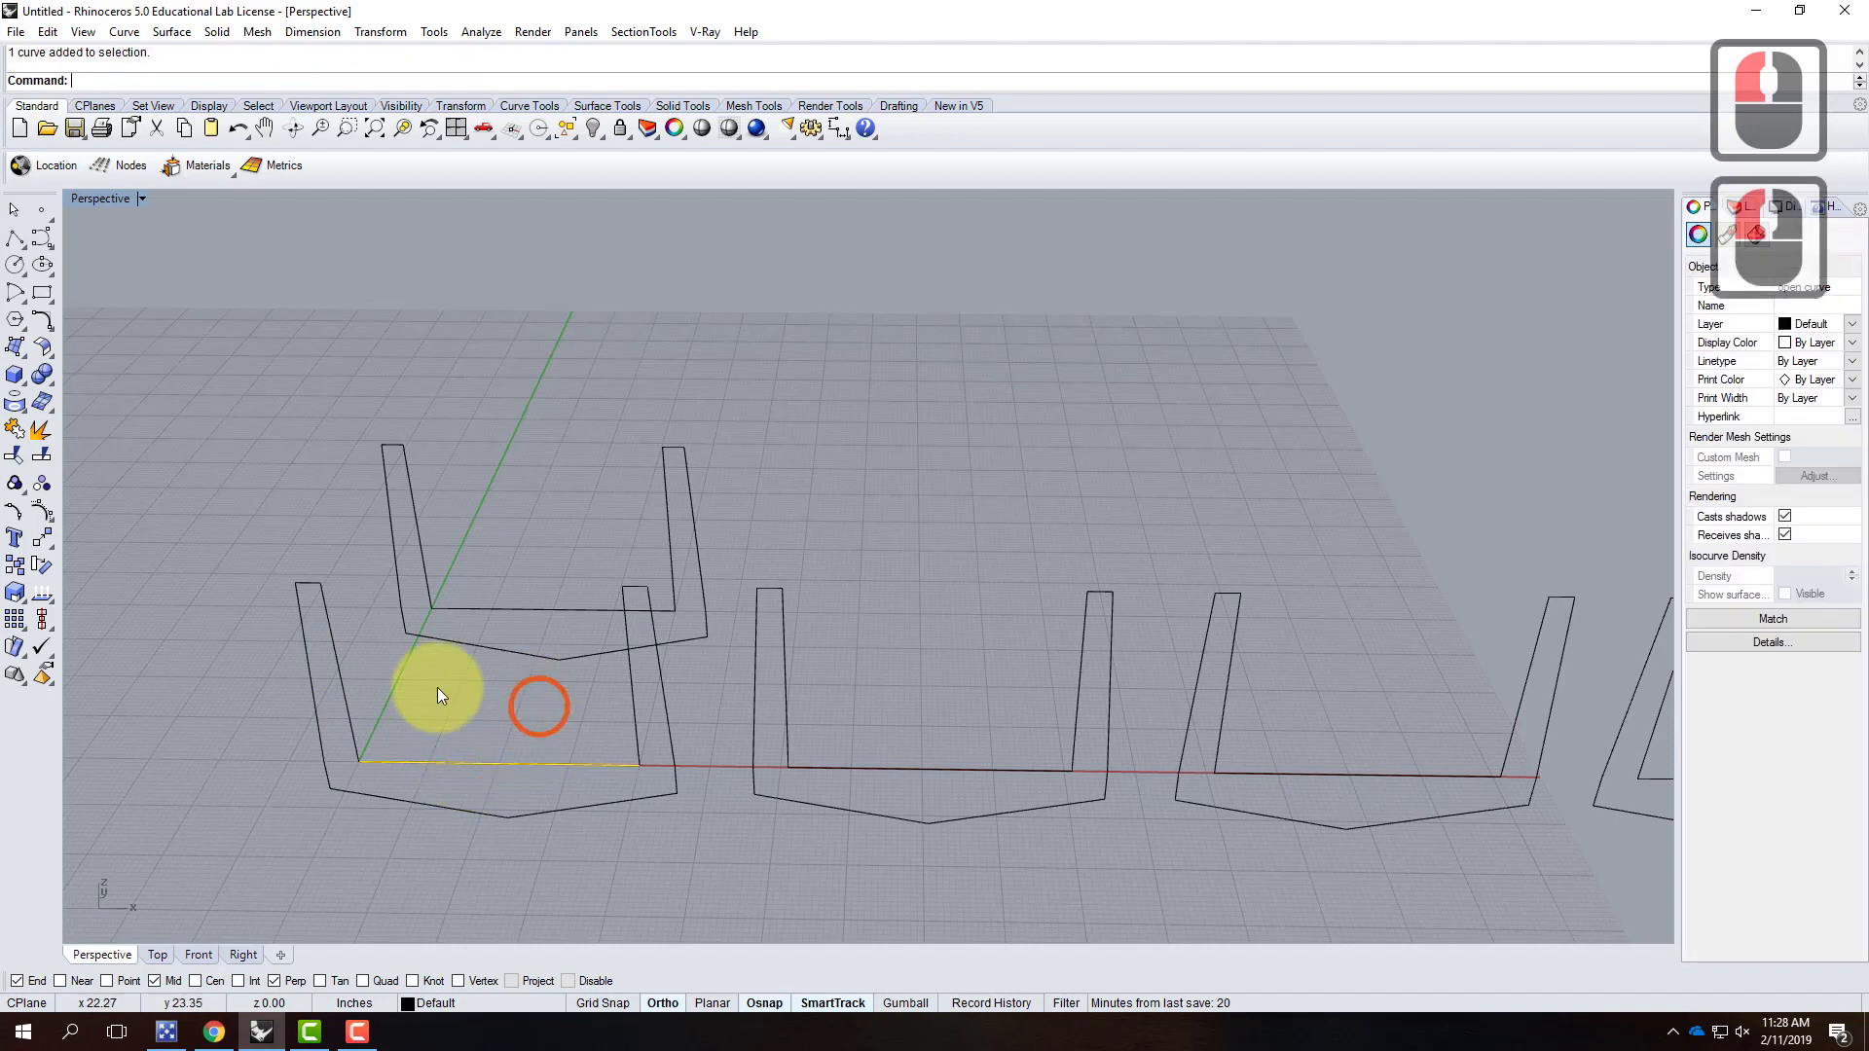
{"action": "left_click", "coordinate": [512, 611], "text": "shift"}
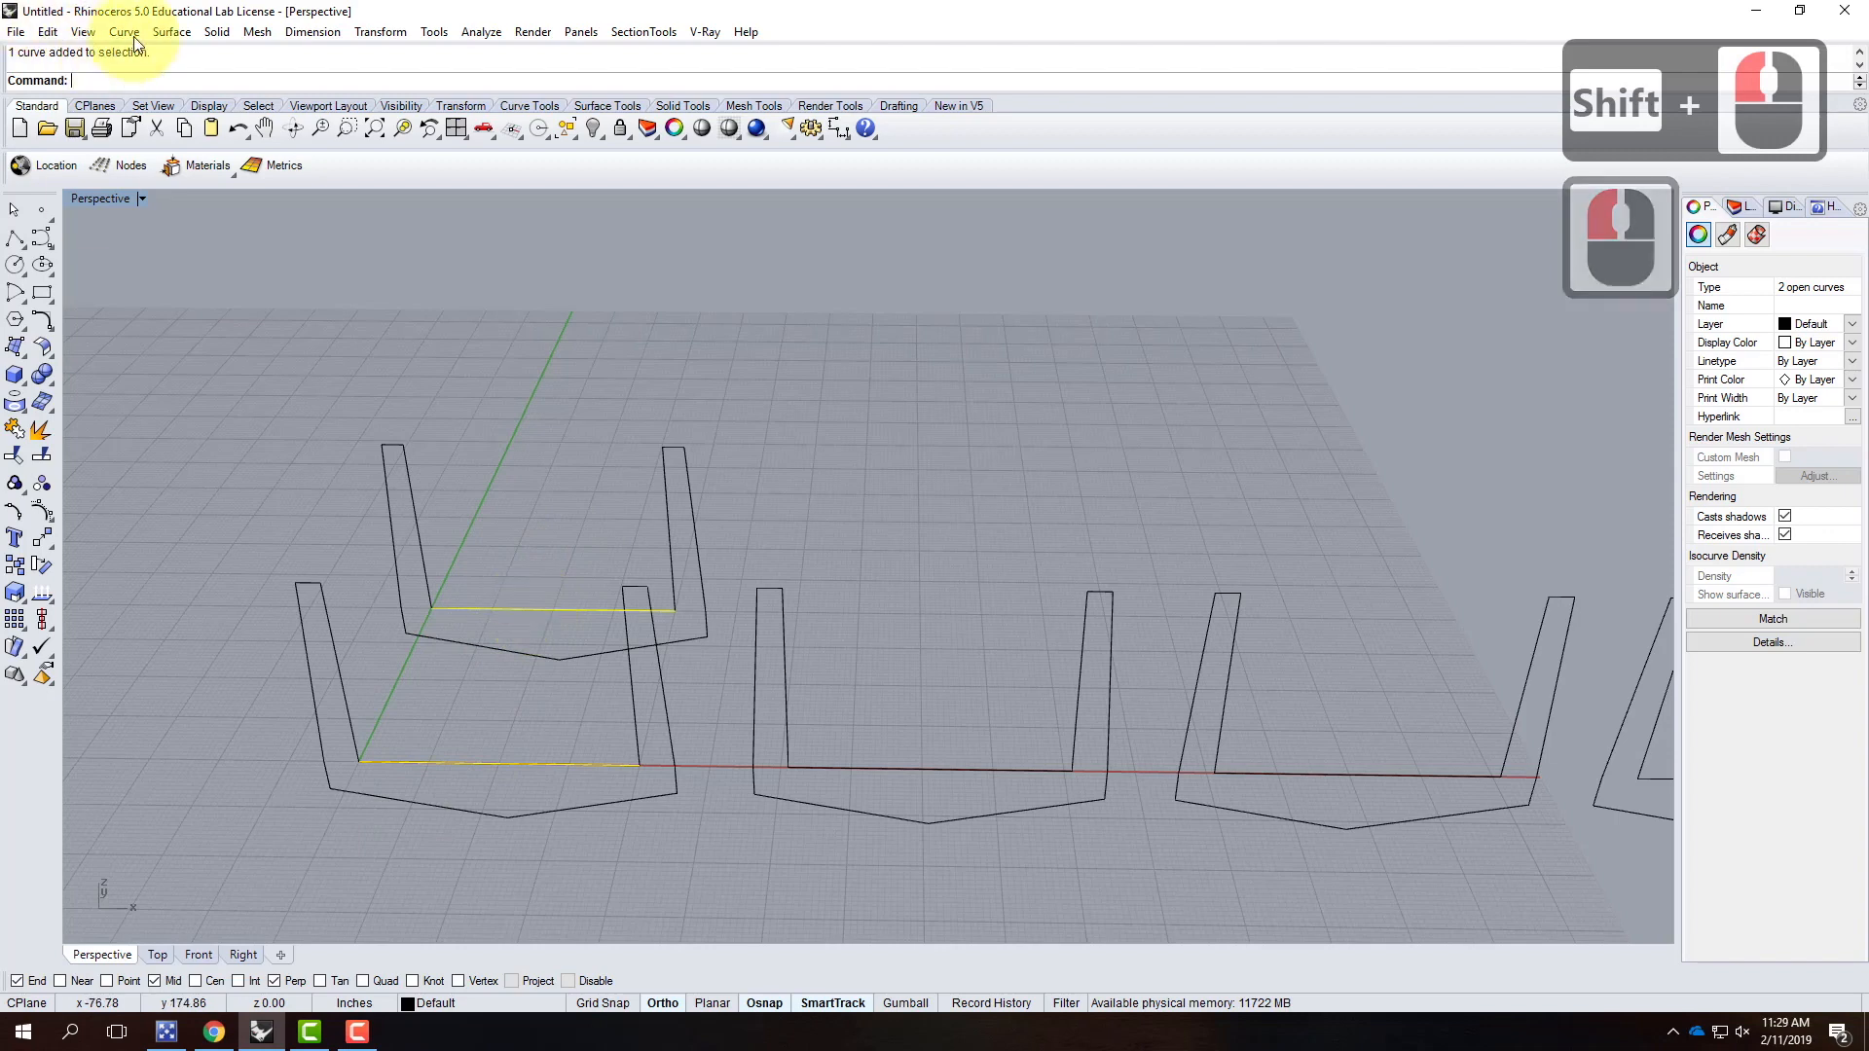
{"action": "left_click", "coordinate": [171, 31]}
{"action": "left_click", "coordinate": [213, 75]}
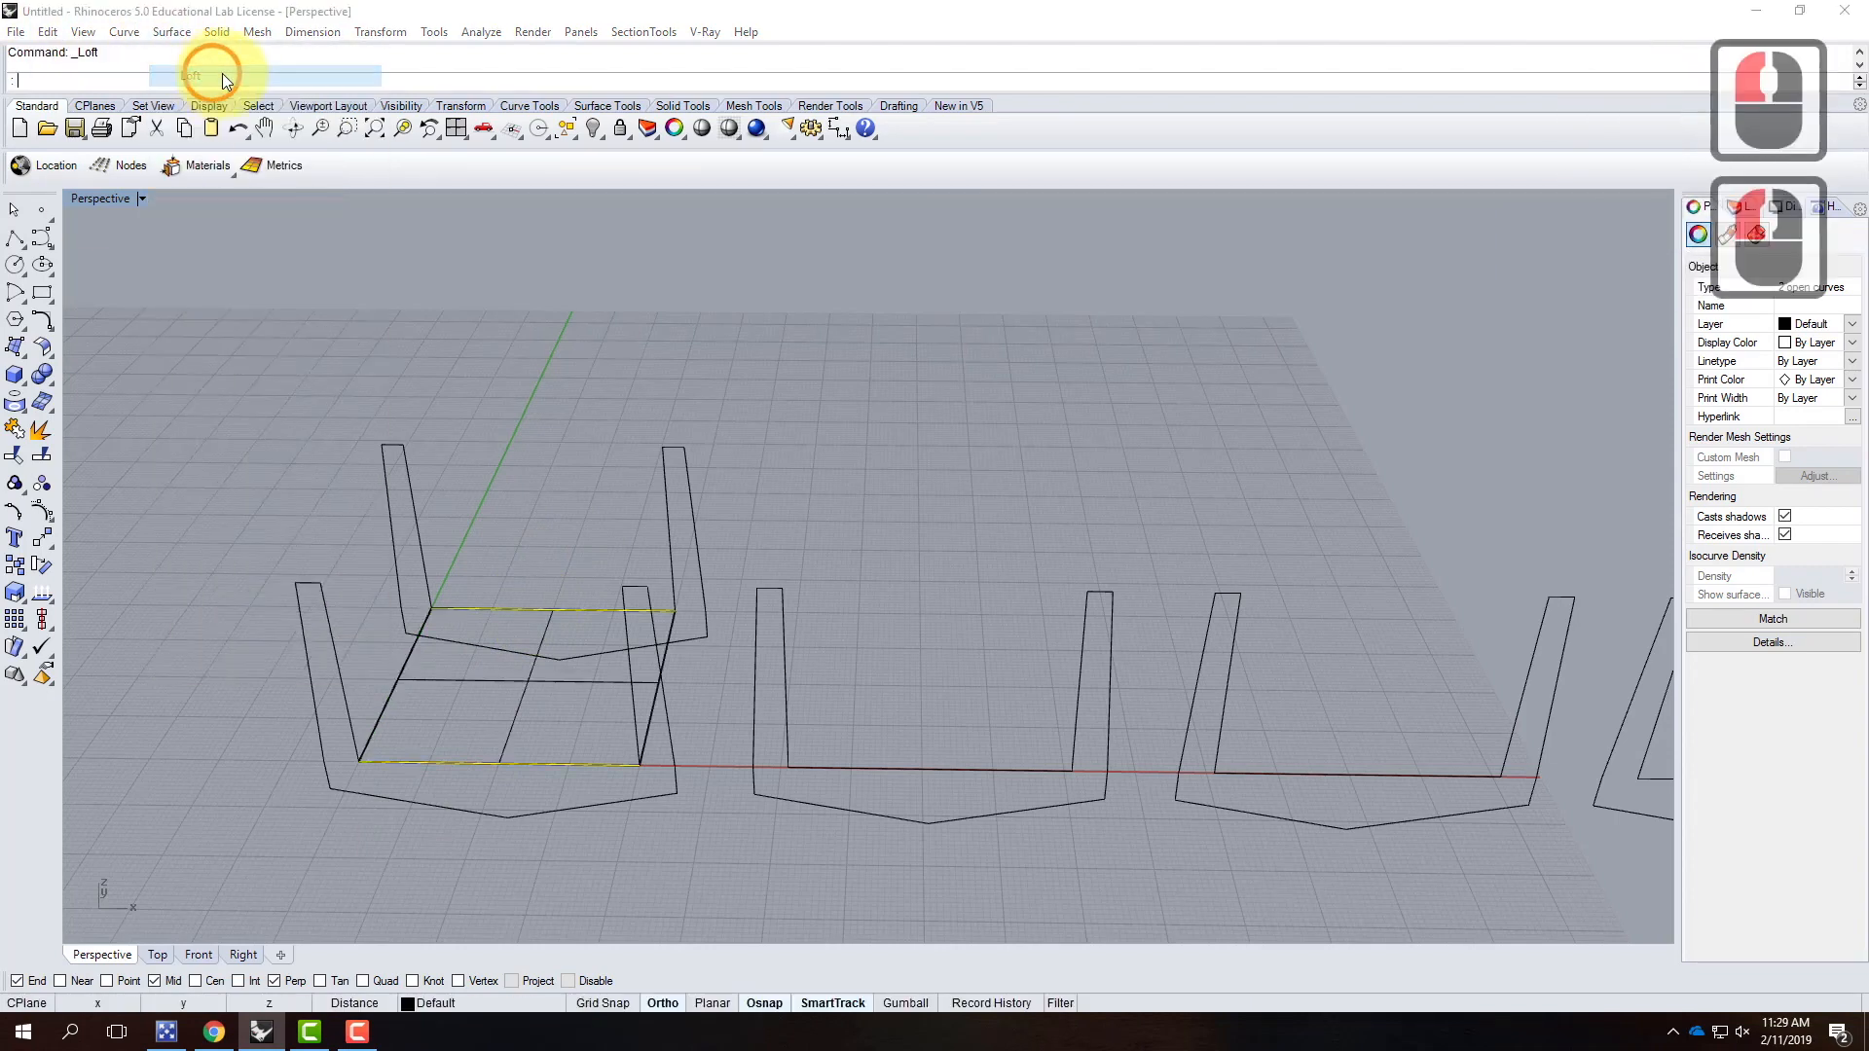
{"action": "right_click", "coordinate": [564, 555]}
{"action": "left_click", "coordinate": [846, 635]}
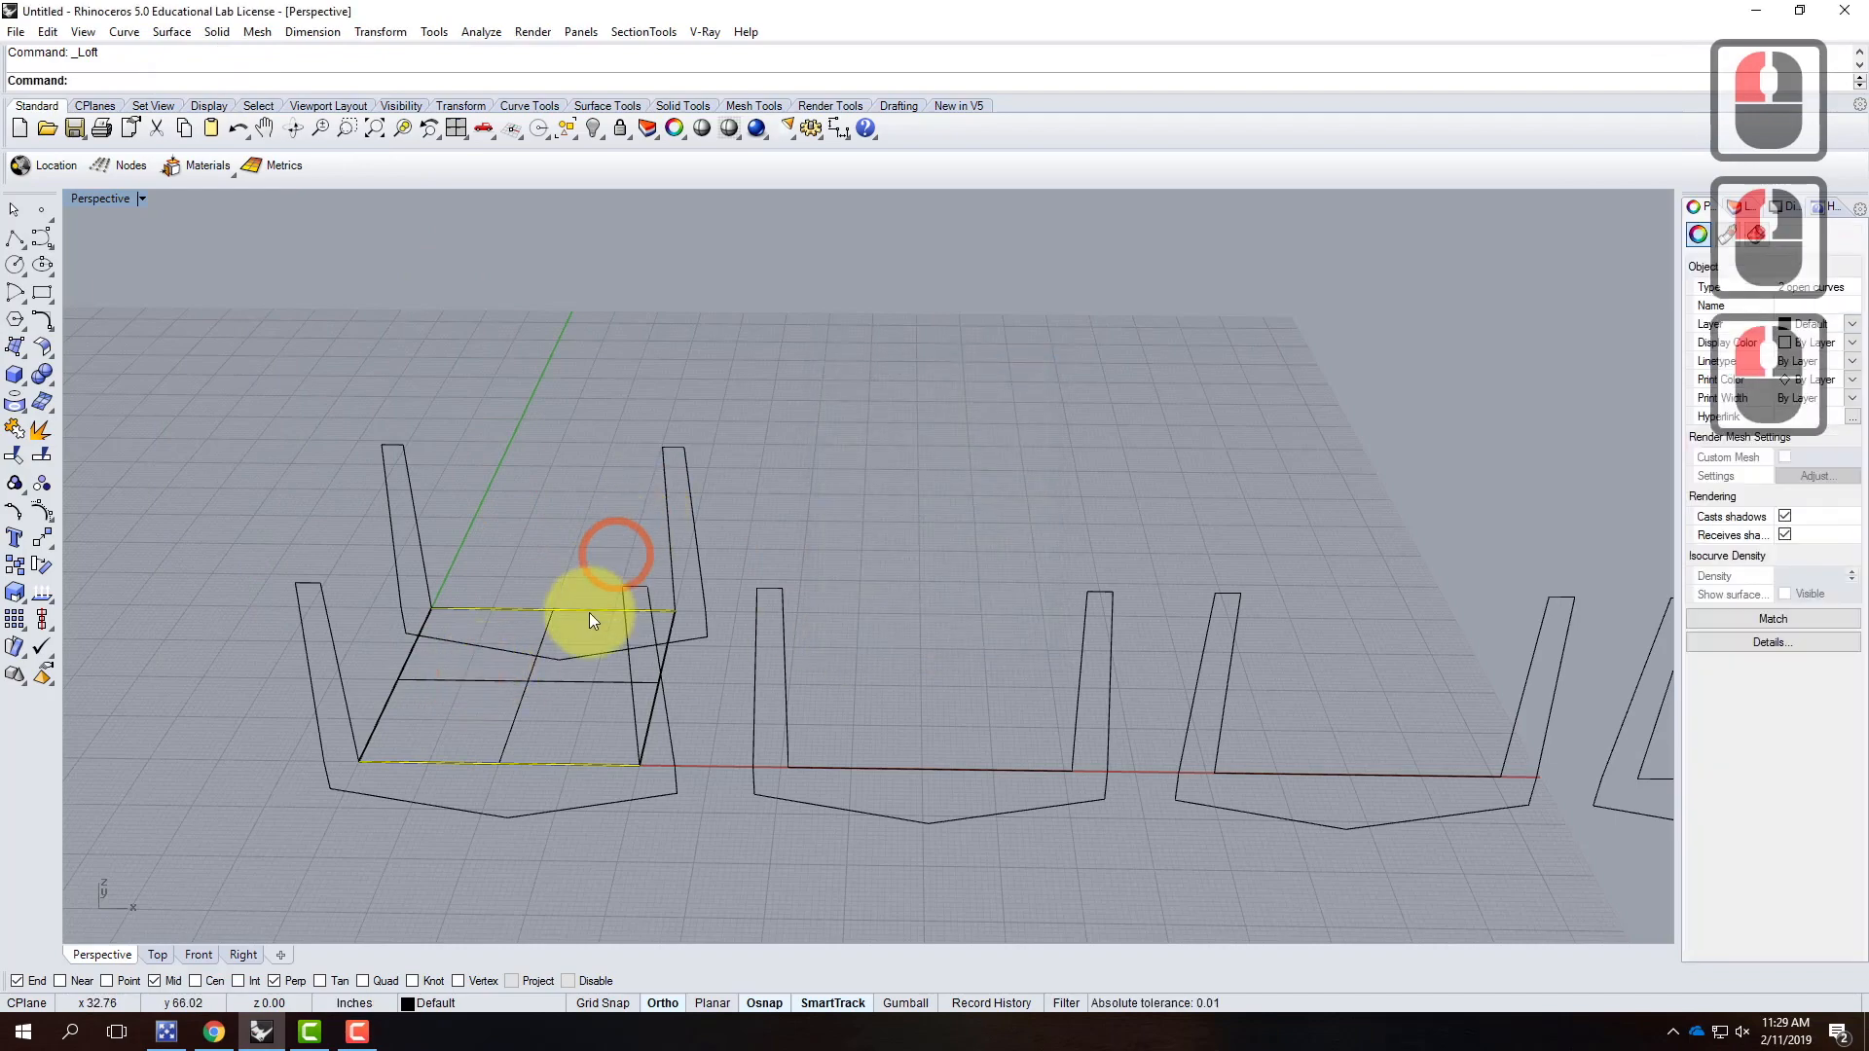
Step: Switch the Perspective viewport to the Shaded display mode
{"action": "left_click", "coordinate": [148, 202]}
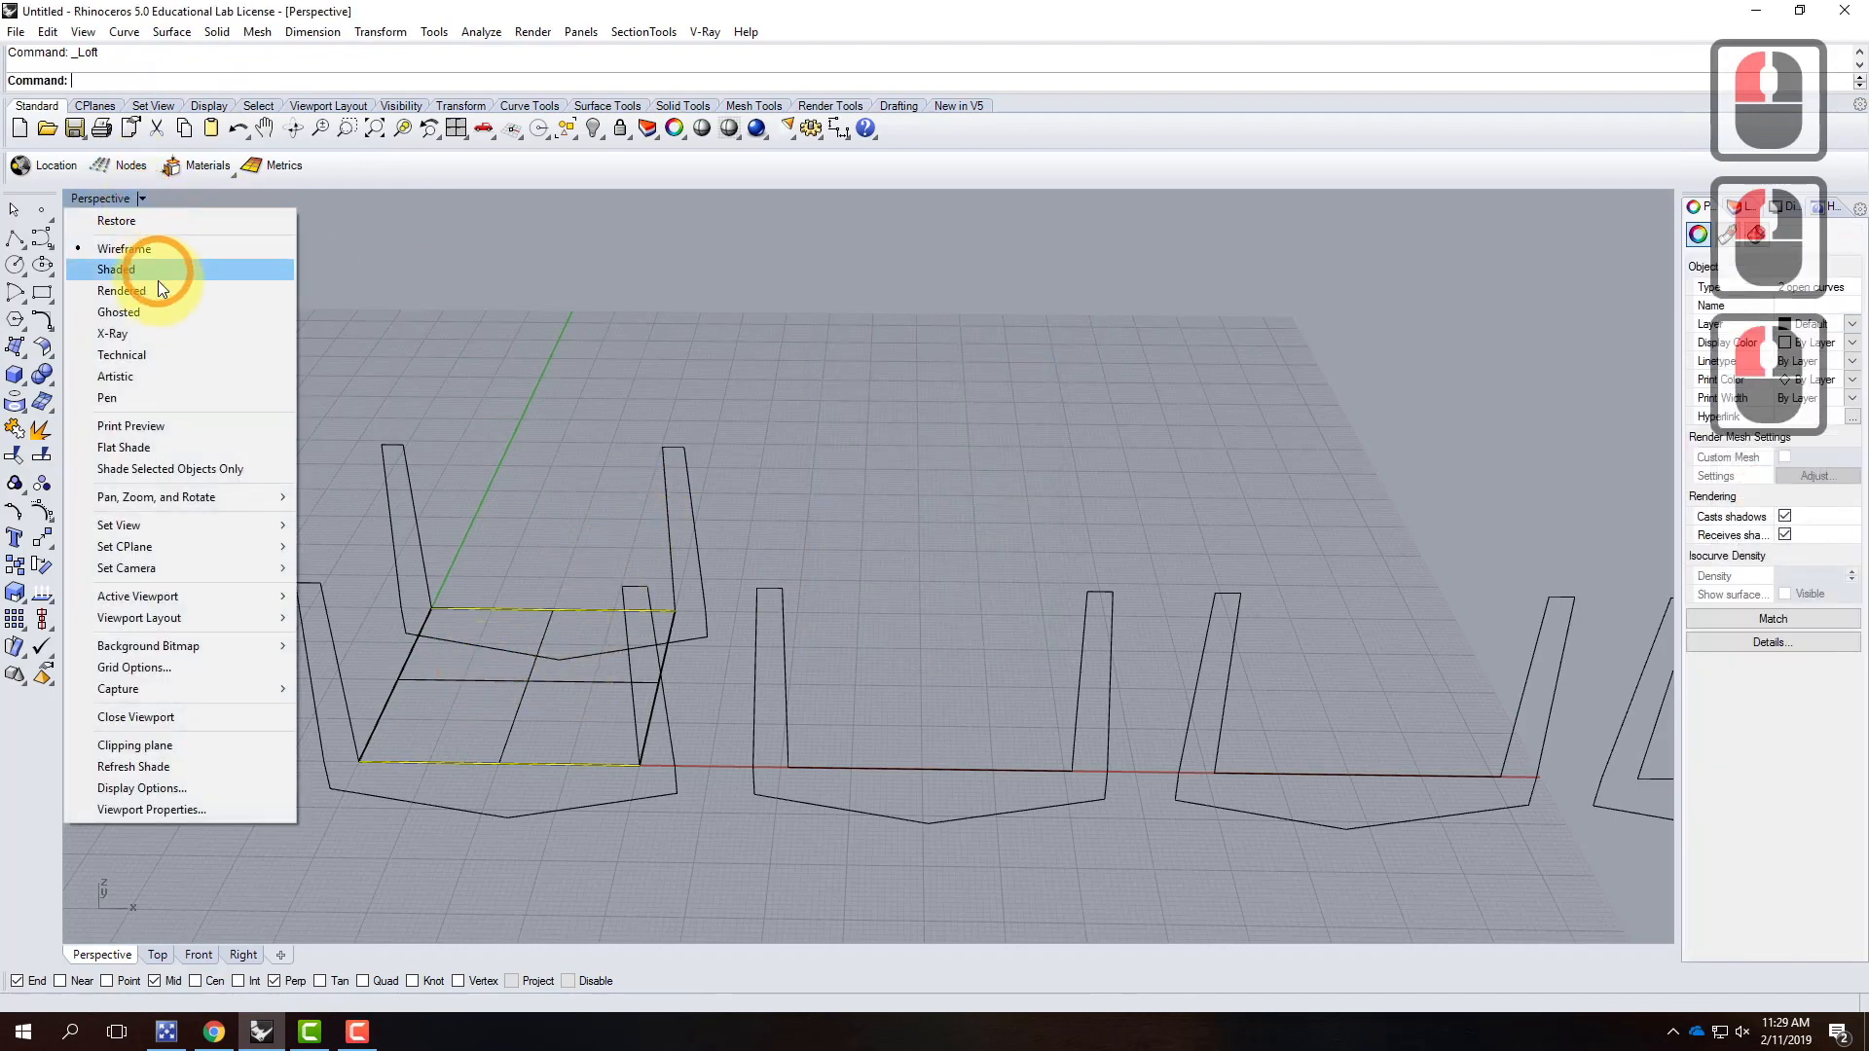
{"action": "left_click", "coordinate": [156, 272]}
{"action": "right_click_drag", "start_coordinate": [819, 516], "coordinate": [754, 538]}
Step: Loft a surface between the inner lines of the left arm on the exploded origin profile and its copy behind it
{"action": "left_click", "coordinate": [329, 588]}
{"action": "left_click", "coordinate": [418, 528], "text": "shift"}
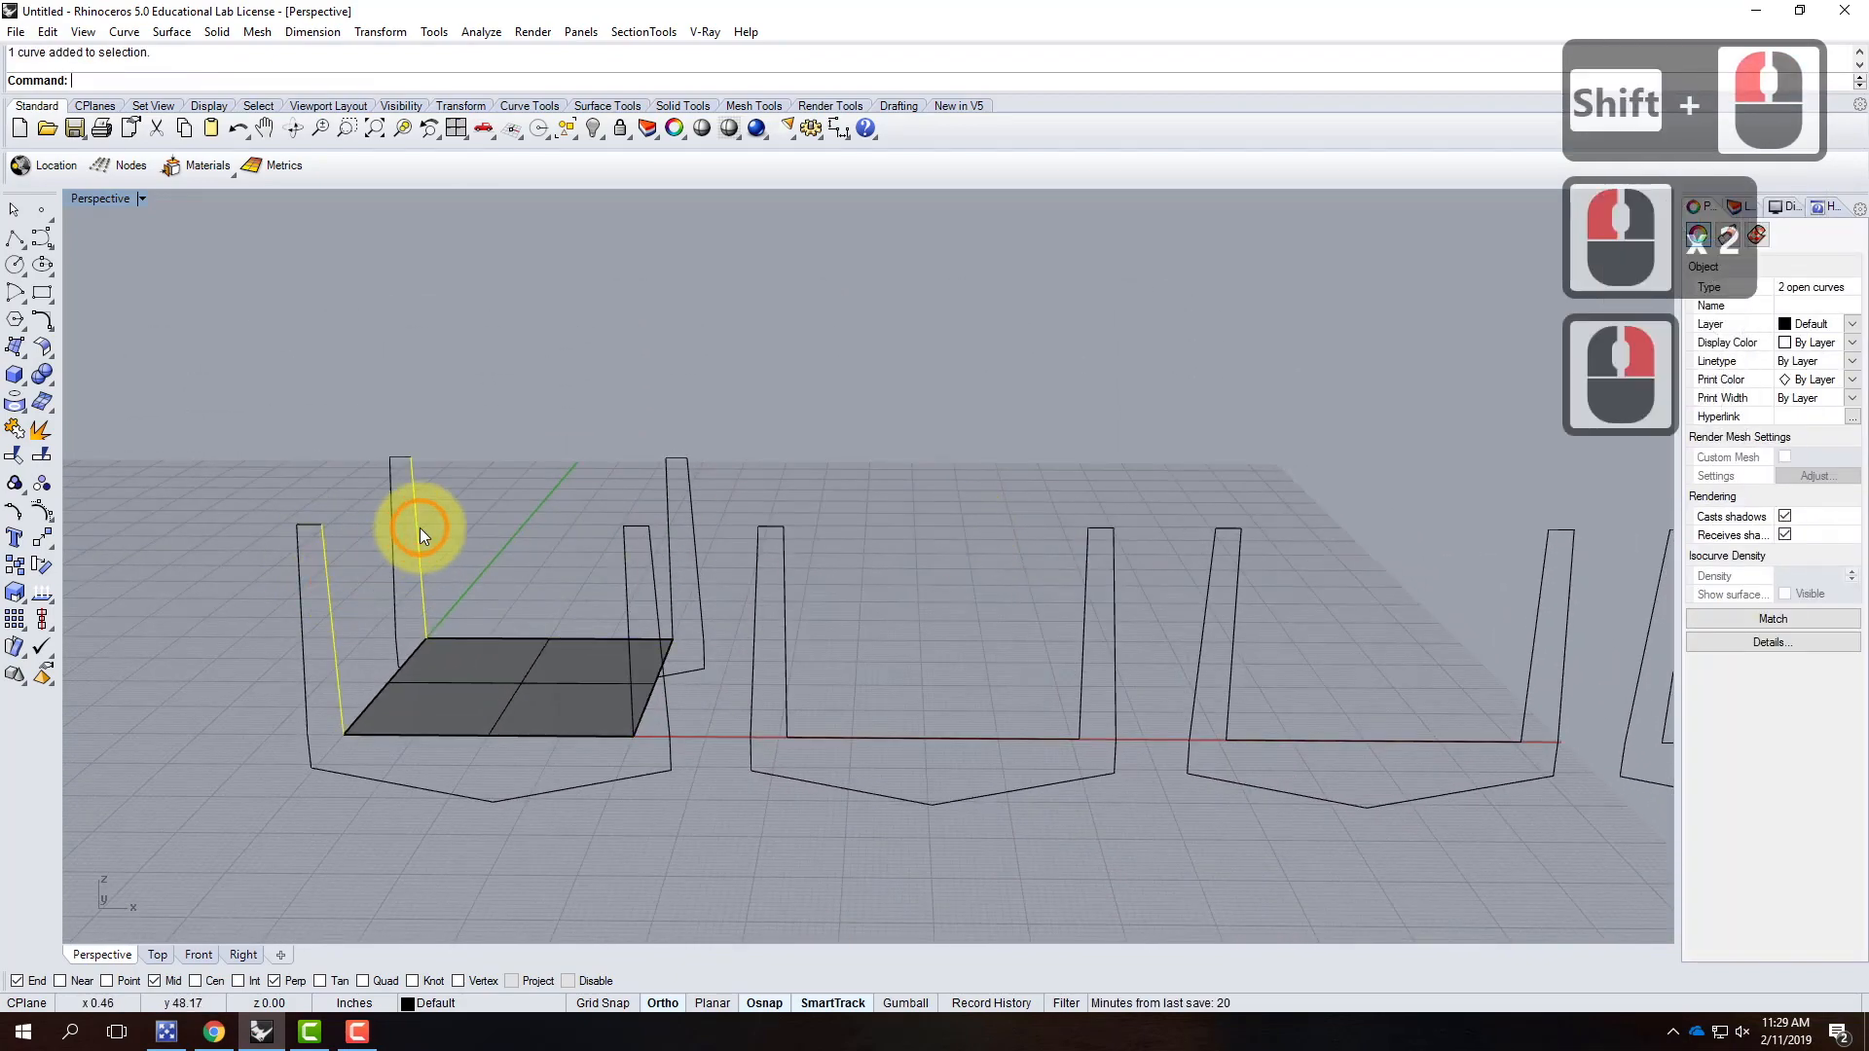
{"action": "type", "text": "loft"}
{"action": "key", "text": "Return"}
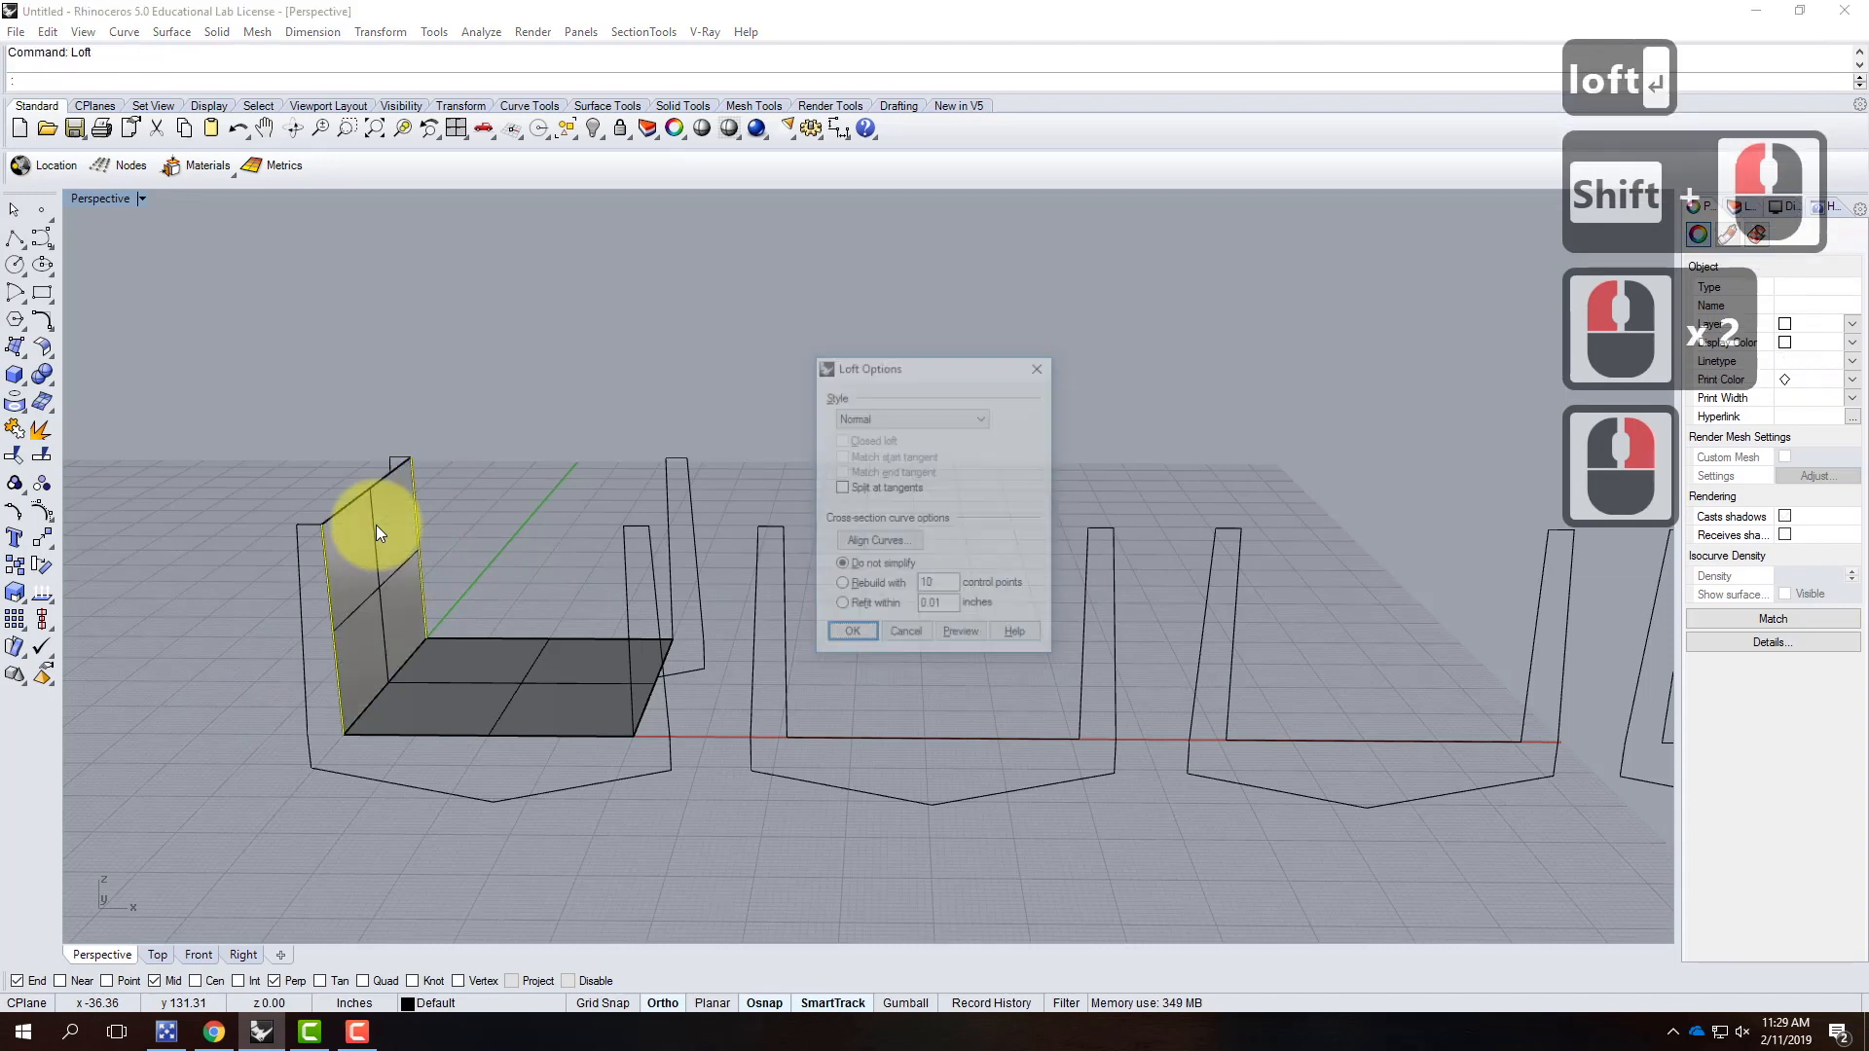
{"action": "left_click", "coordinate": [852, 629]}
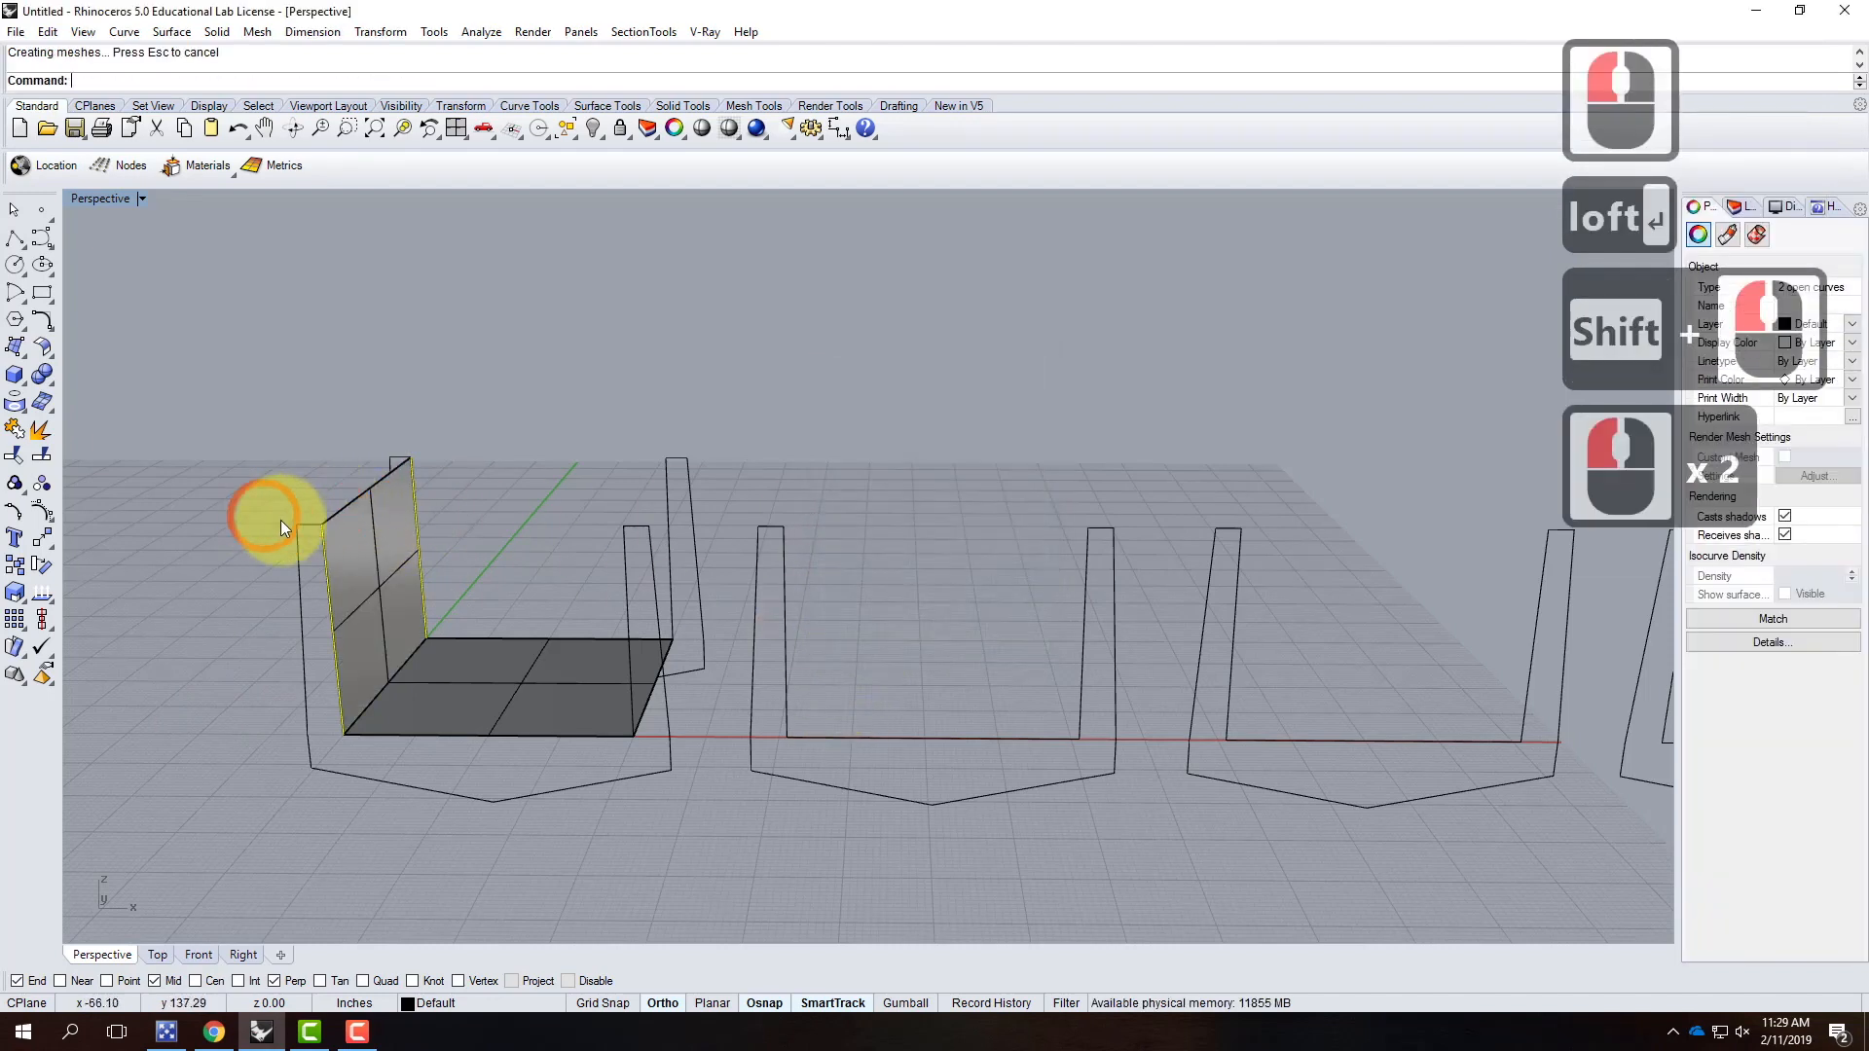
Step: Loft a surface between the short top lines of the left arm on the exploded origin profile and its rear copy
{"action": "left_click", "coordinate": [308, 525]}
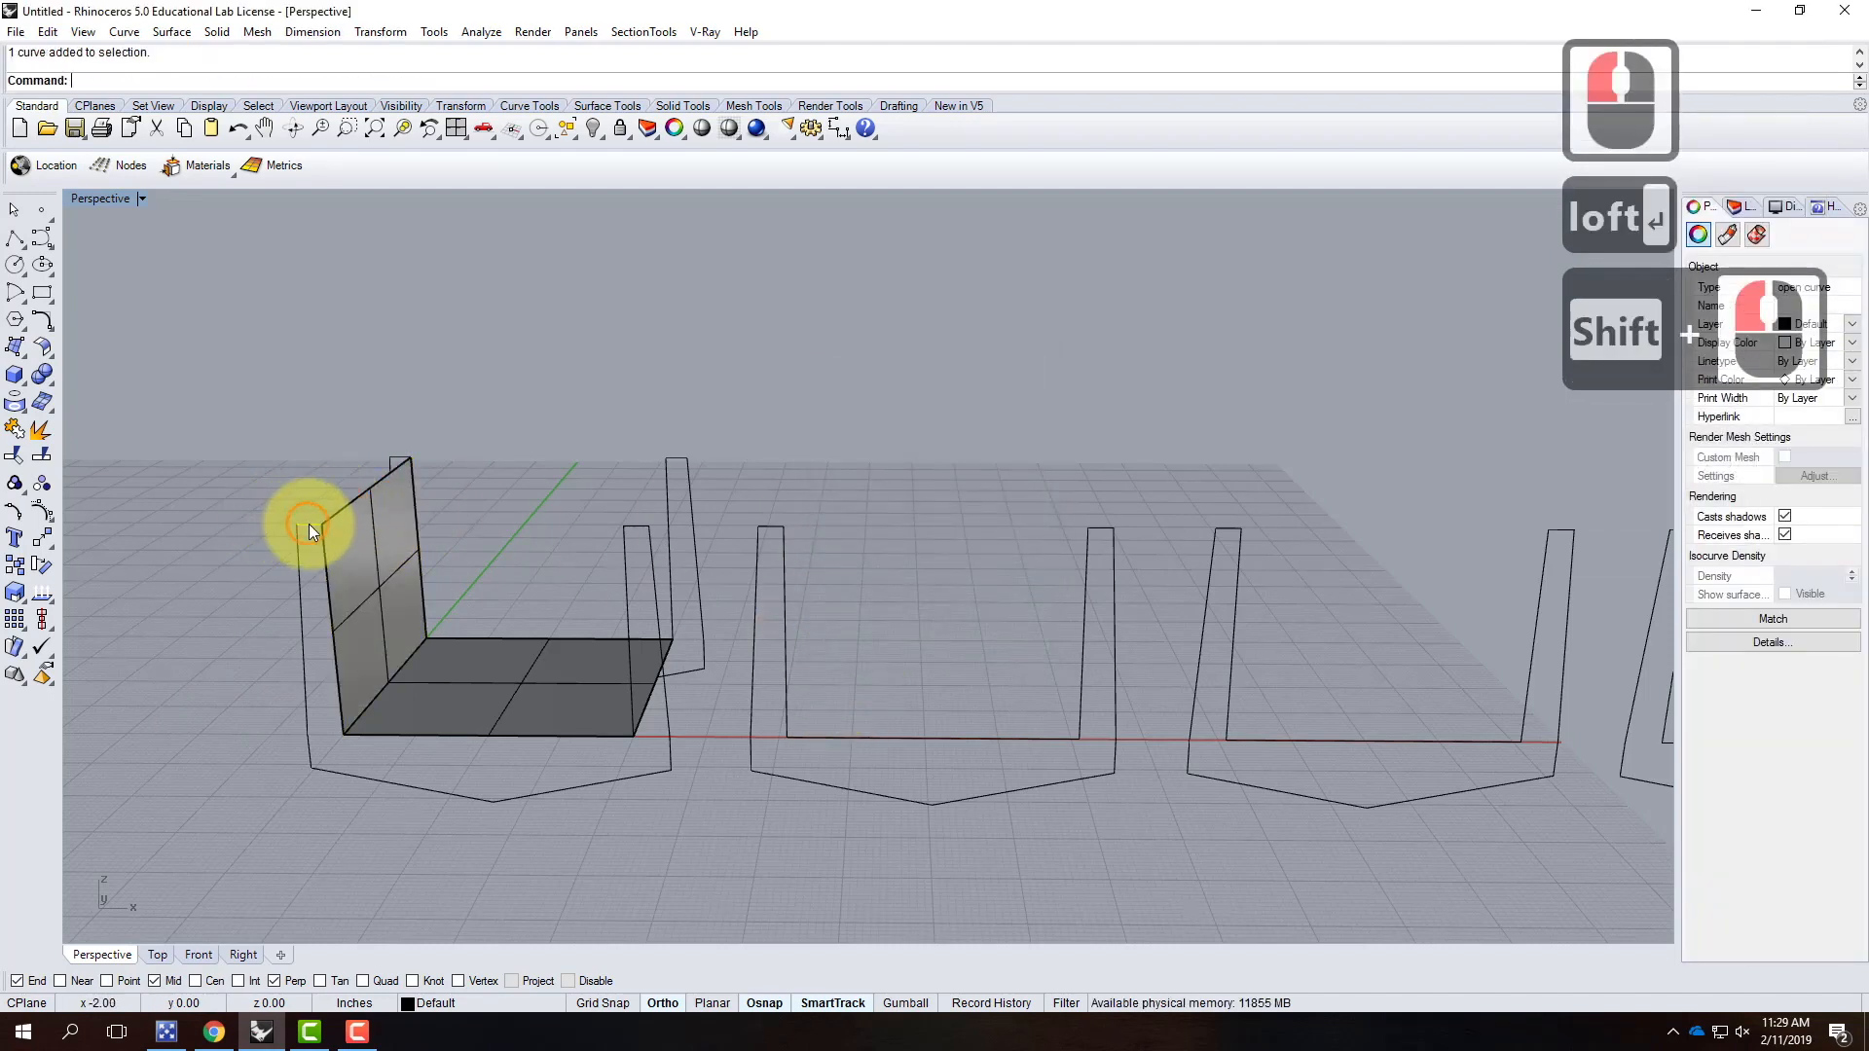
{"action": "left_click", "coordinate": [394, 456], "text": "shift"}
{"action": "type", "text": "loft"}
{"action": "key", "text": "Return"}
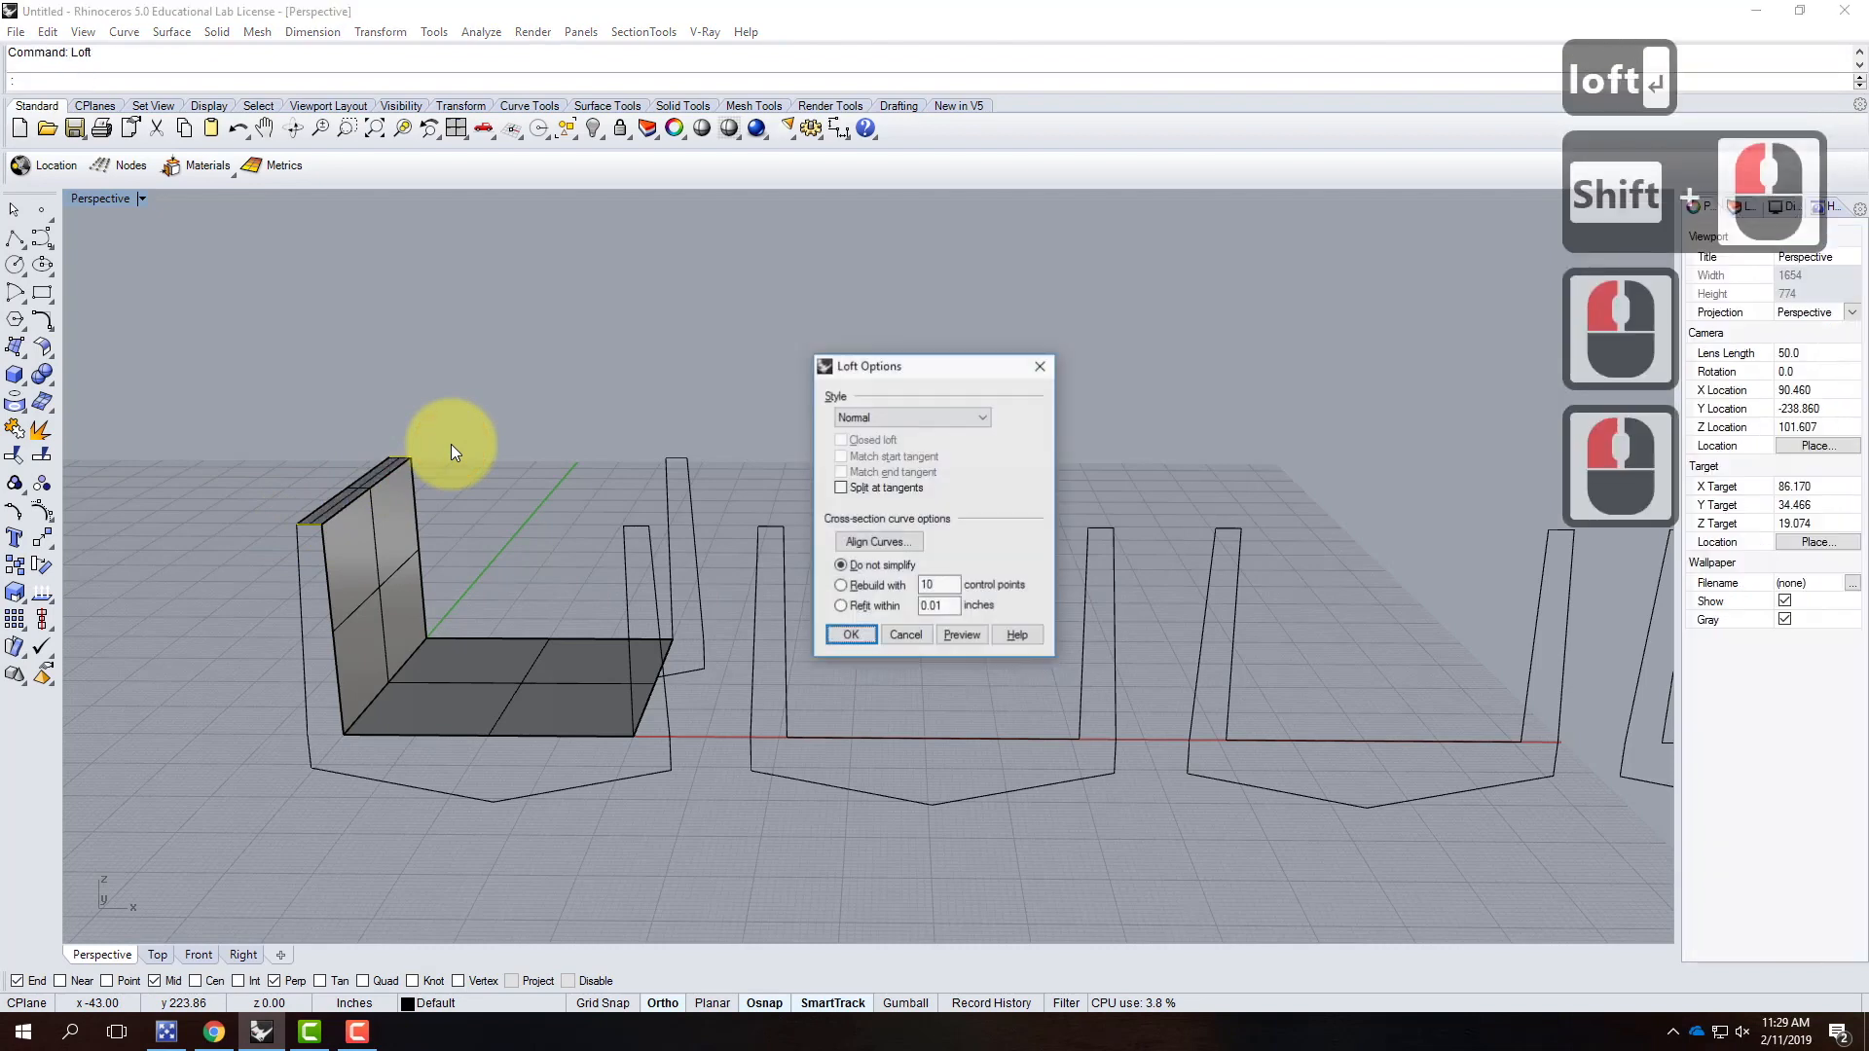
{"action": "left_click", "coordinate": [853, 635]}
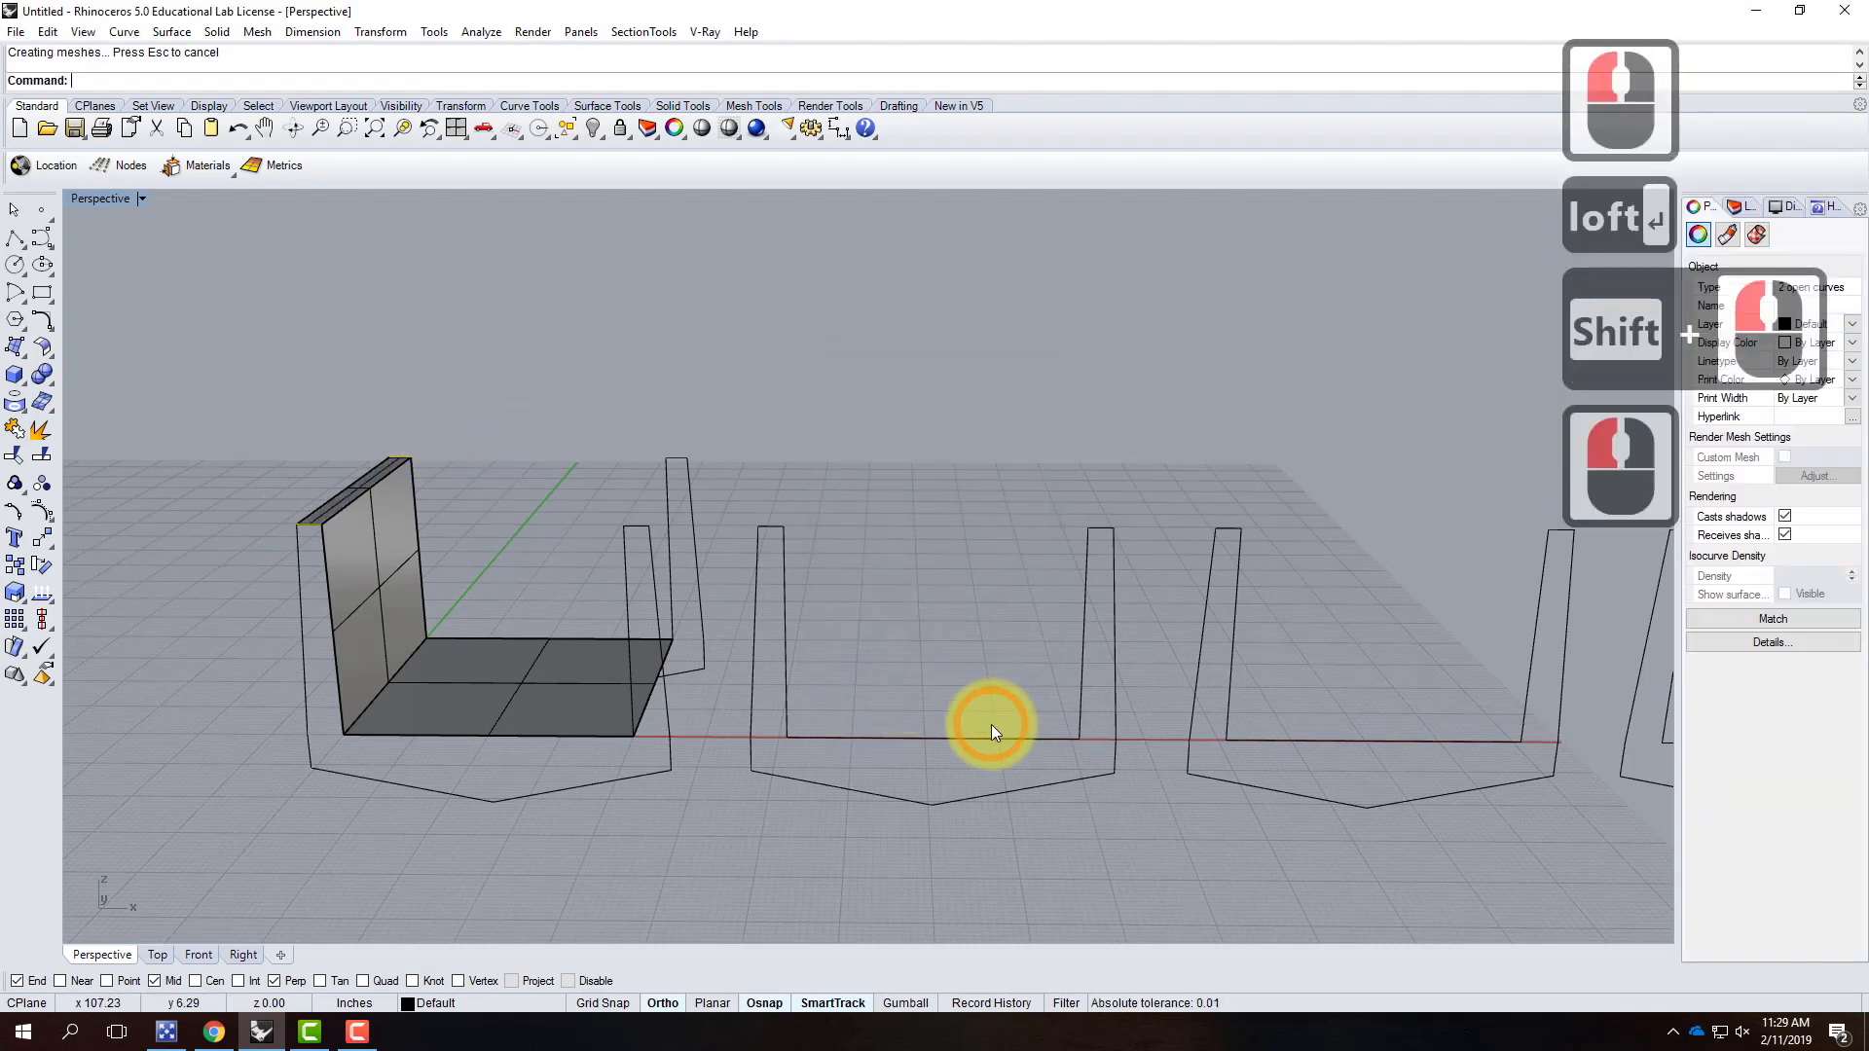
Step: Copy the second closed profile in the row 4' toward positive Y and clear the selection
{"action": "scroll", "coordinate": [847, 790], "scroll_direction": "down", "scroll_amount": 2}
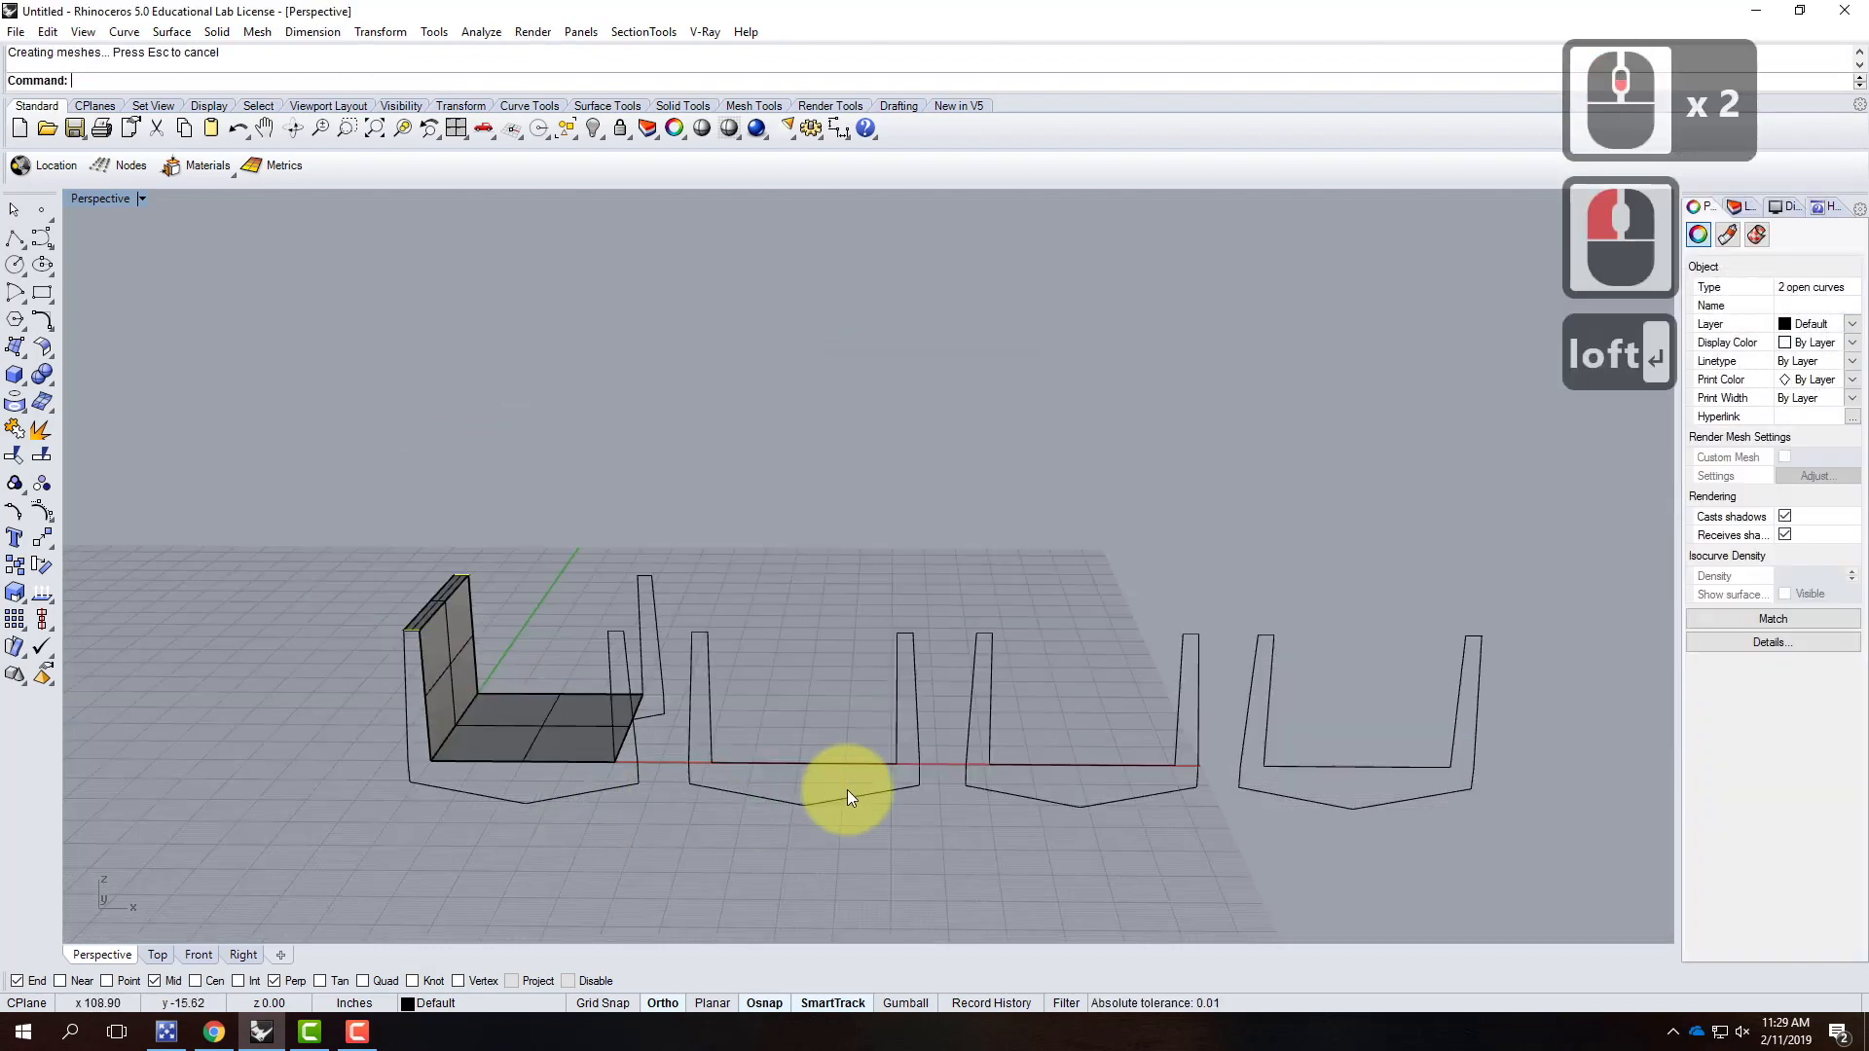
{"action": "scroll", "coordinate": [1001, 785], "scroll_direction": "up", "scroll_amount": 2}
{"action": "right_click_drag", "start_coordinate": [1002, 784], "coordinate": [938, 824]}
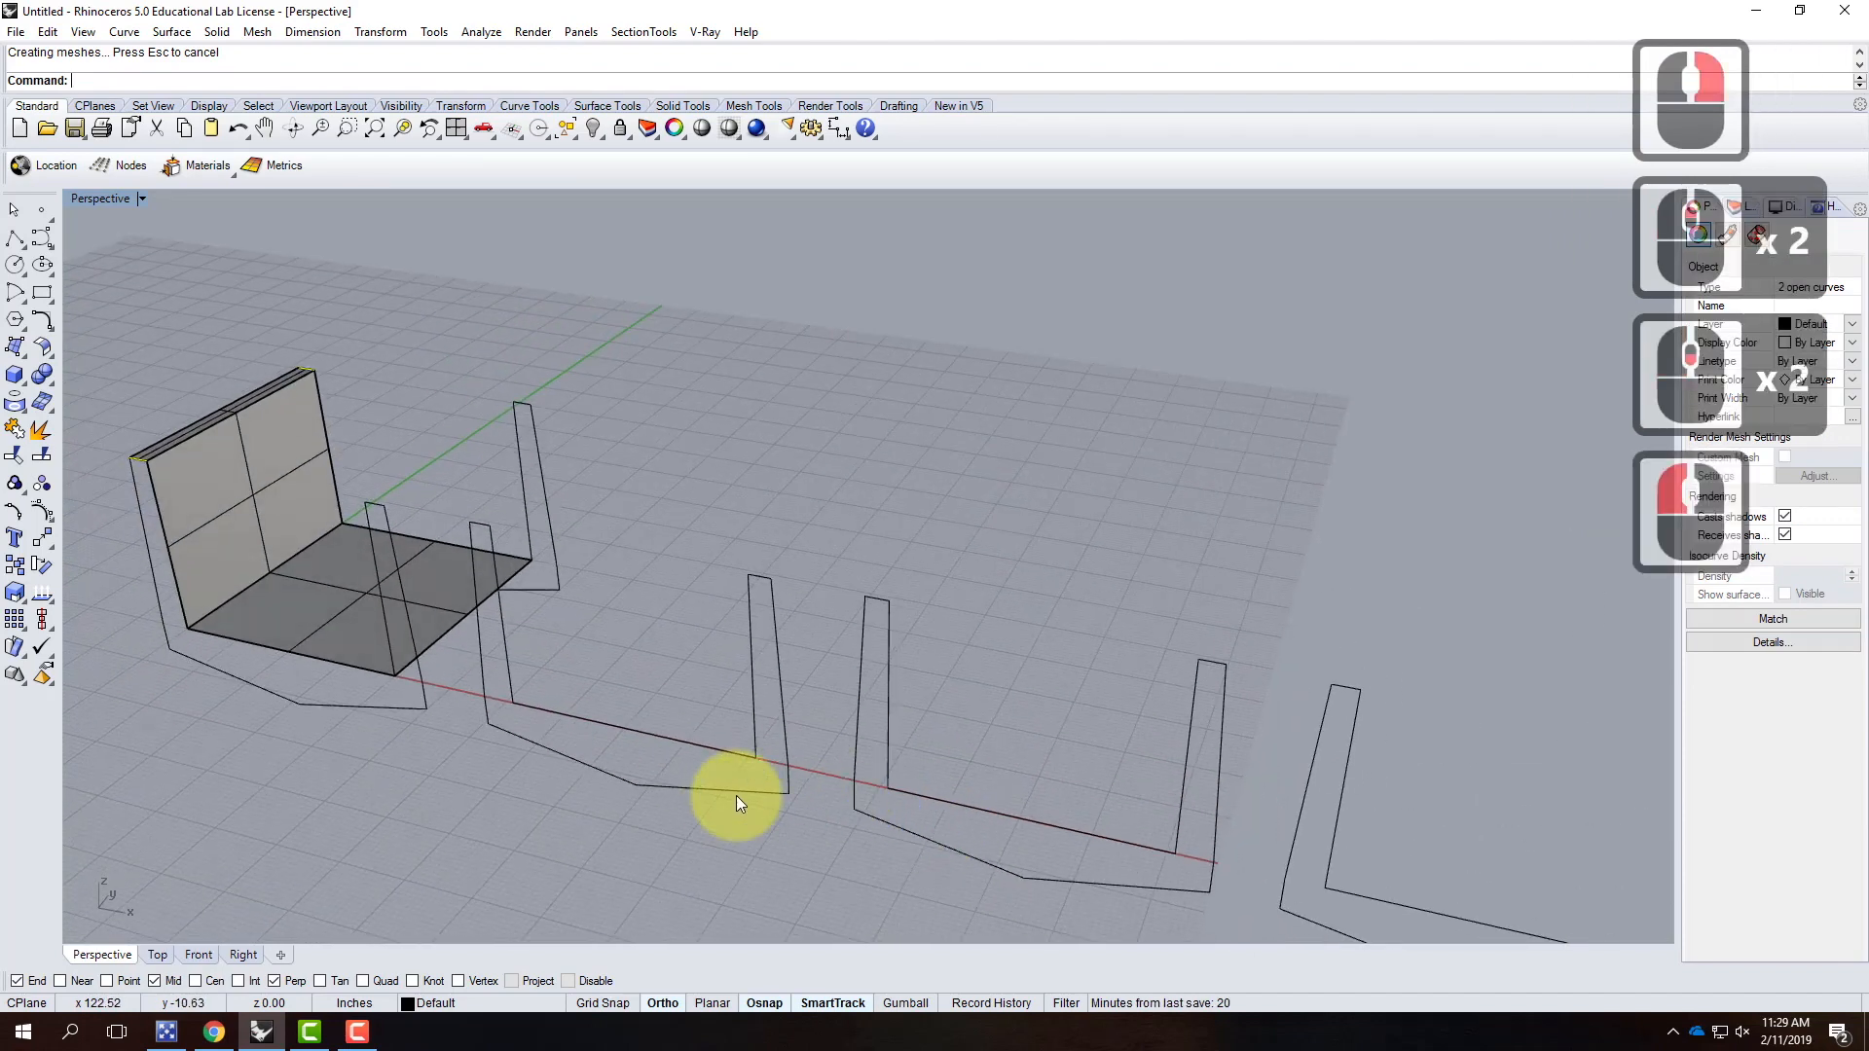
{"action": "left_click", "coordinate": [616, 758]}
{"action": "type", "text": "copy"}
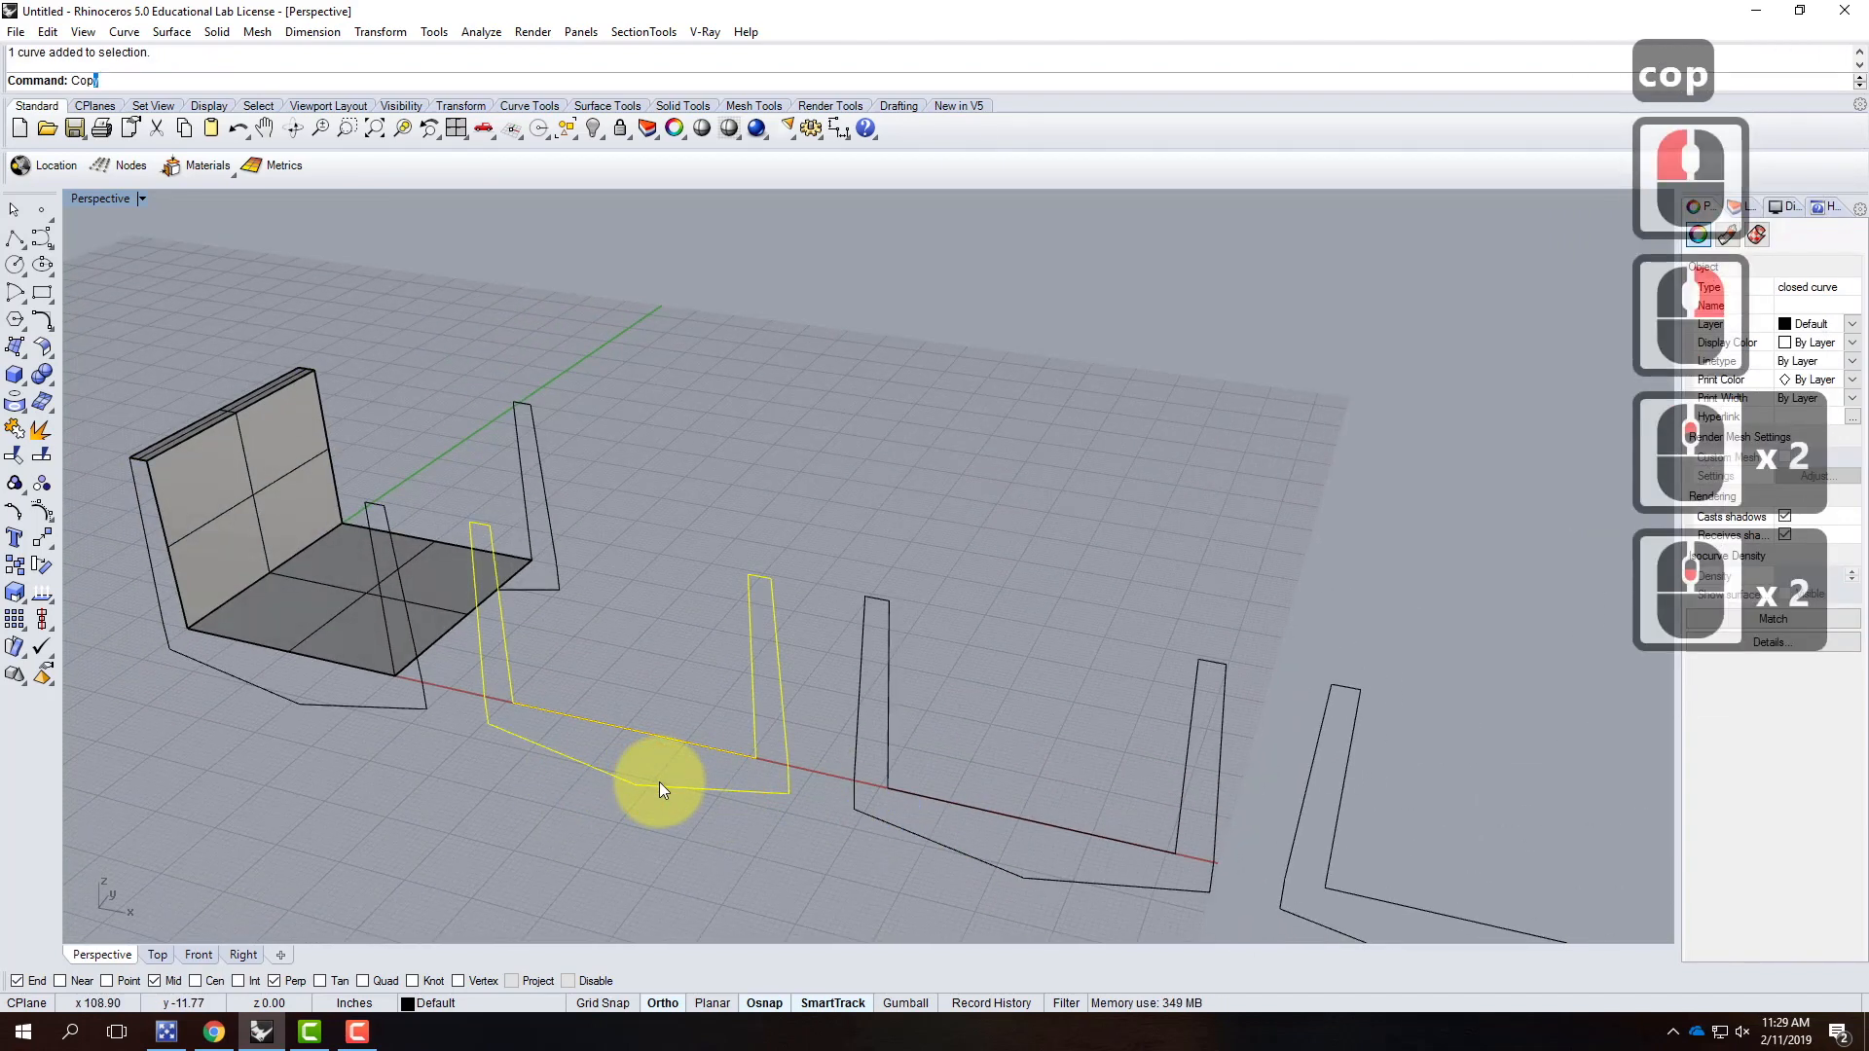
{"action": "key", "text": "Return"}
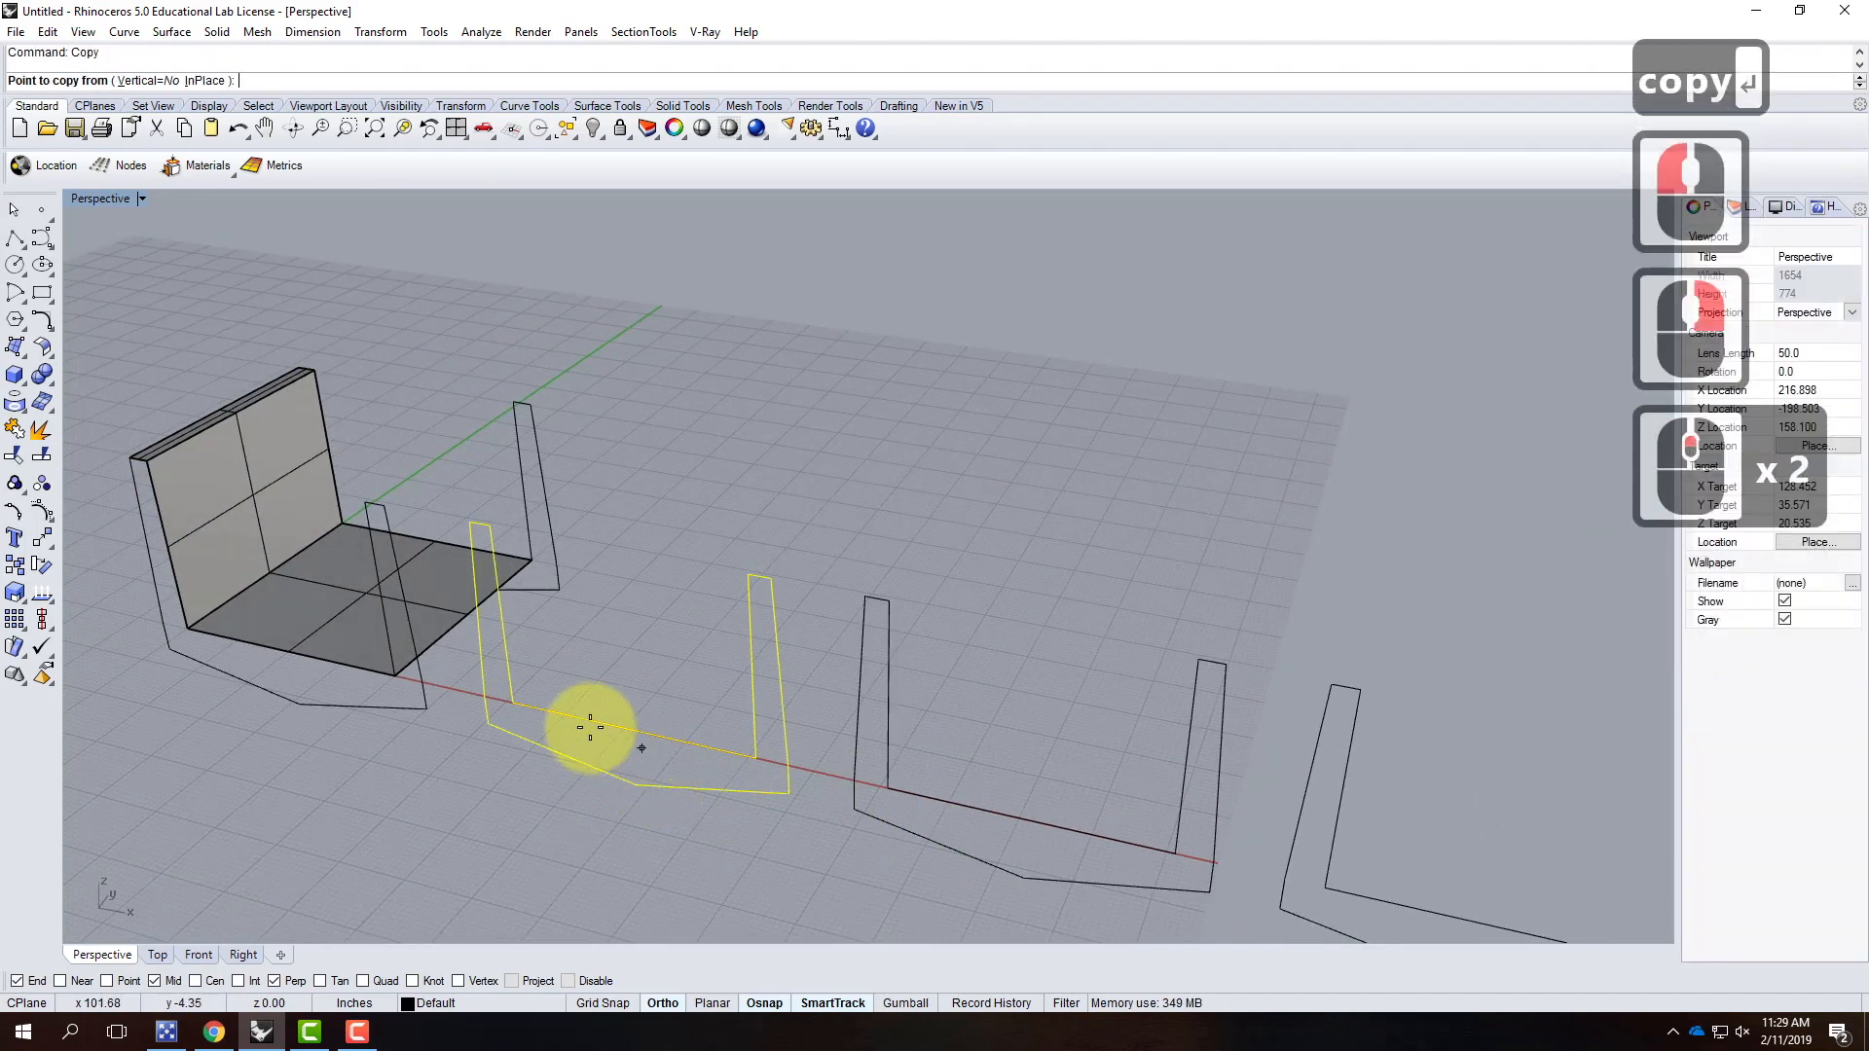
{"action": "left_click", "coordinate": [512, 703]}
{"action": "type", "text": "'"}
{"action": "key", "text": "Return"}
{"action": "type", "text": "4"}
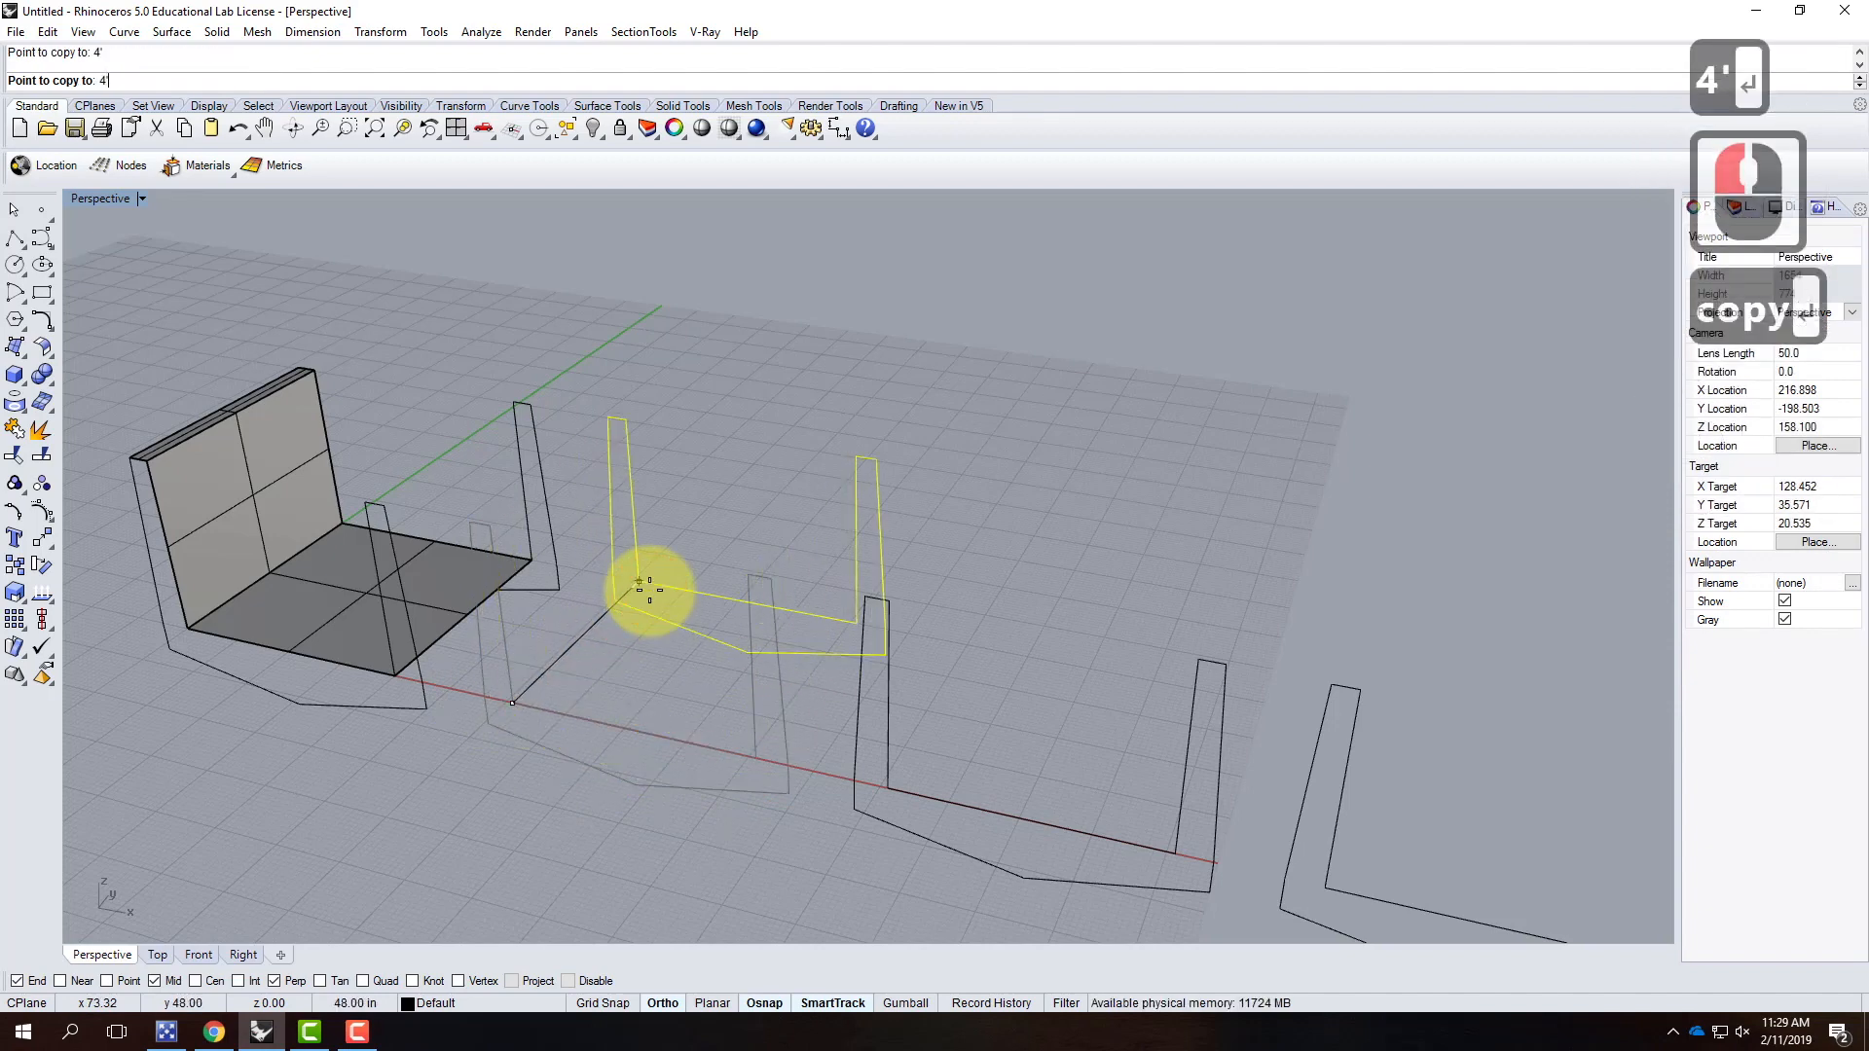
{"action": "left_click", "coordinate": [680, 667]}
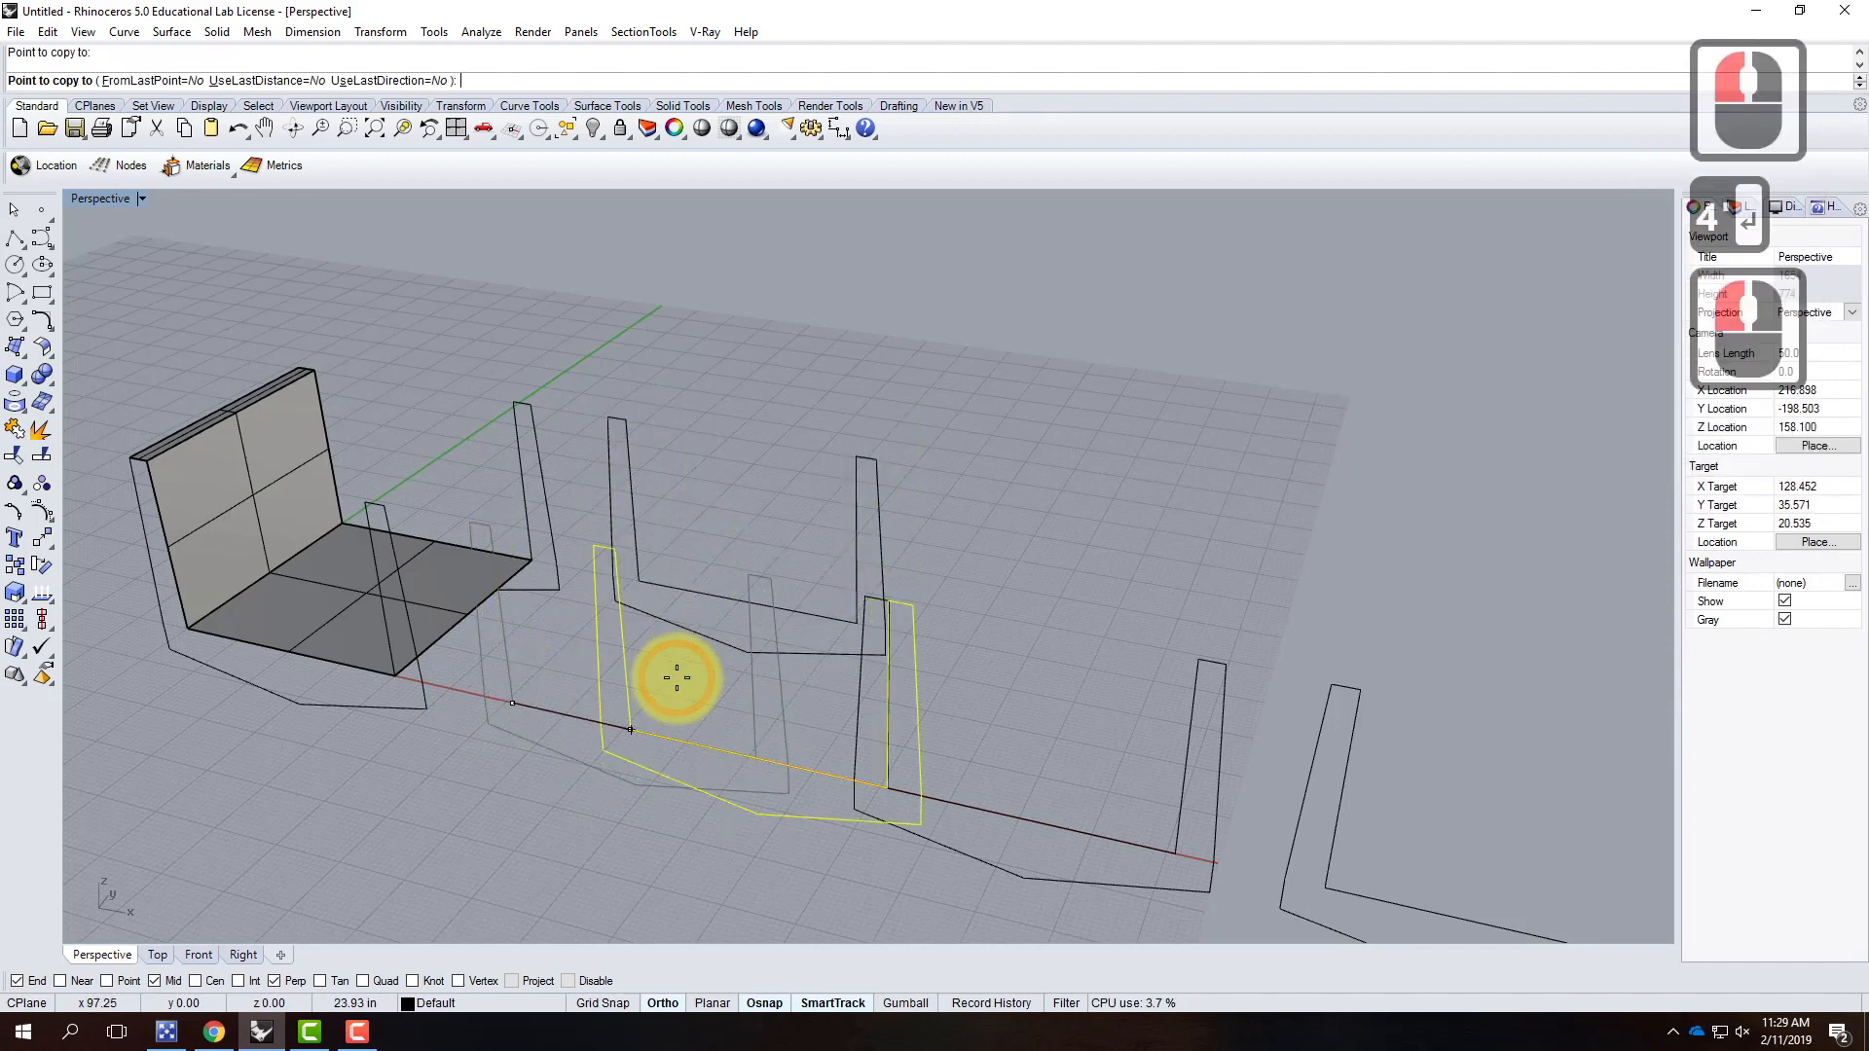
{"action": "key", "text": "Return"}
{"action": "left_click", "coordinate": [621, 862]}
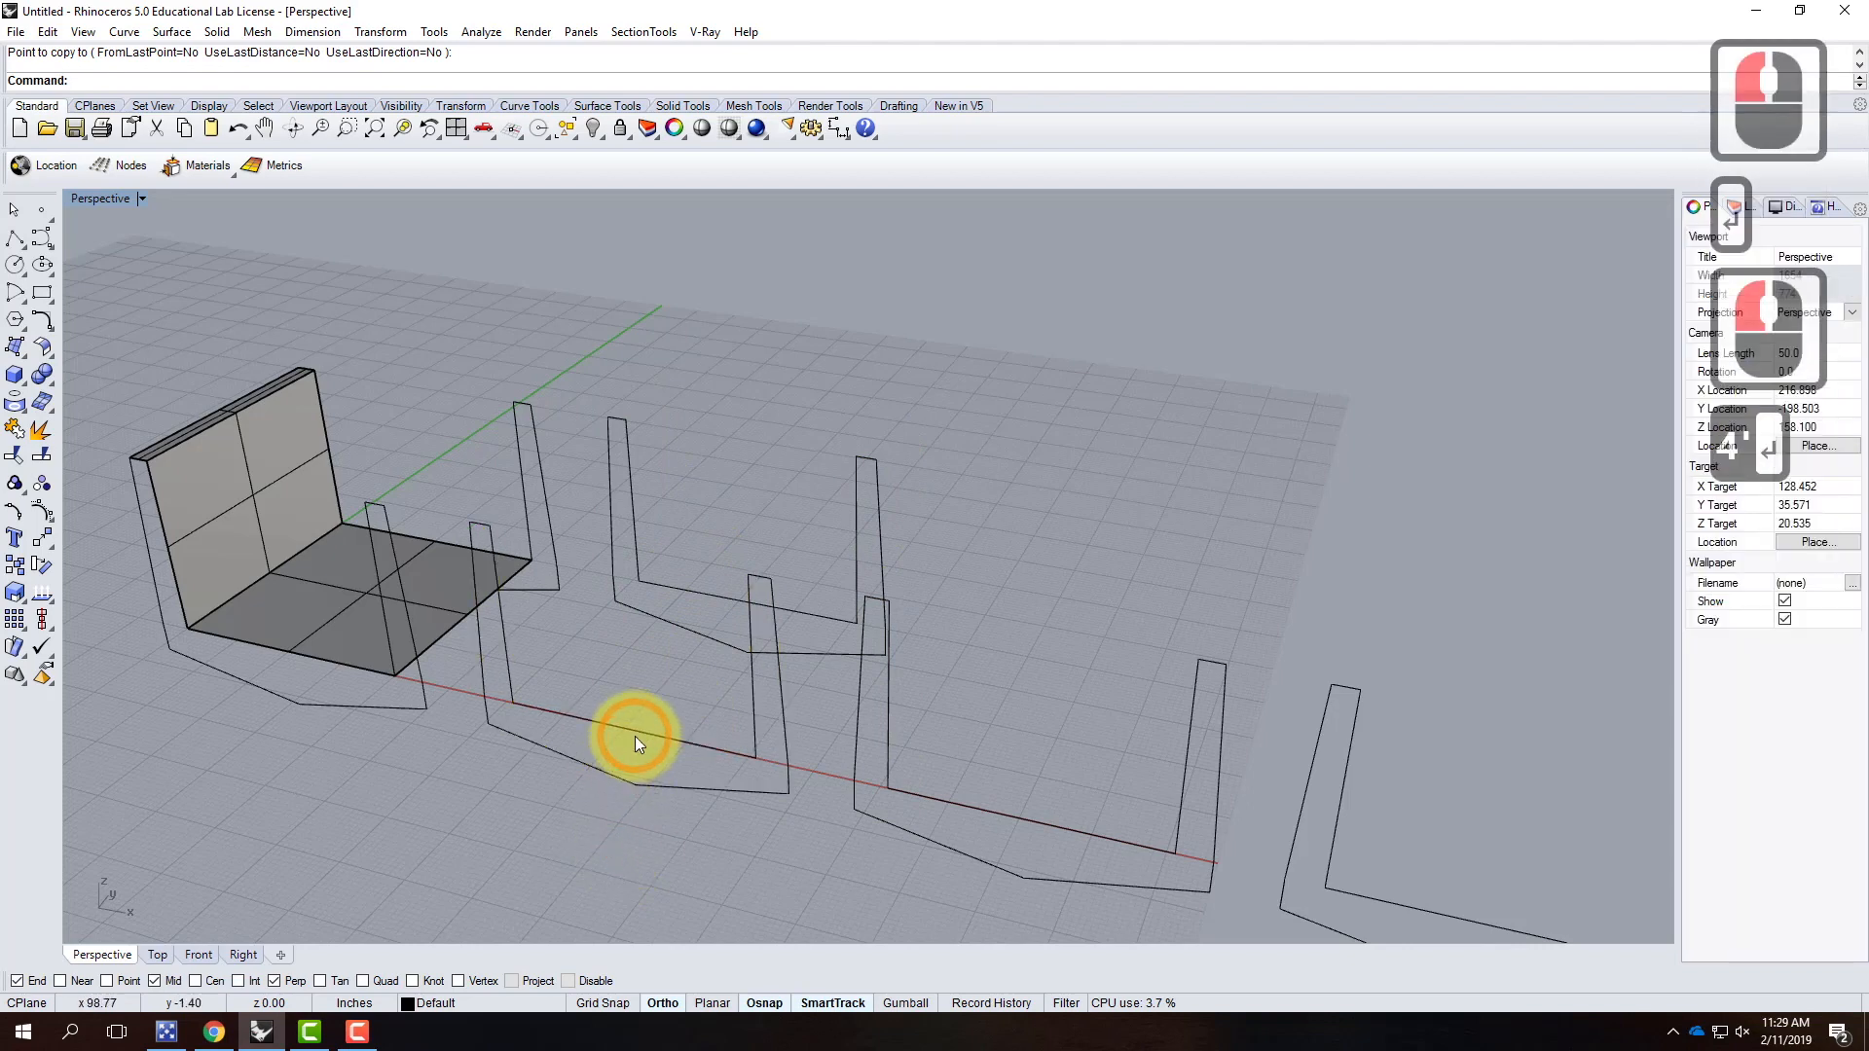
Step: Try lofting the second closed profile to its rear copy with the default seam points and Normal style, and undo the loft
{"action": "left_click", "coordinate": [634, 733]}
{"action": "left_click", "coordinate": [705, 596], "text": "shift"}
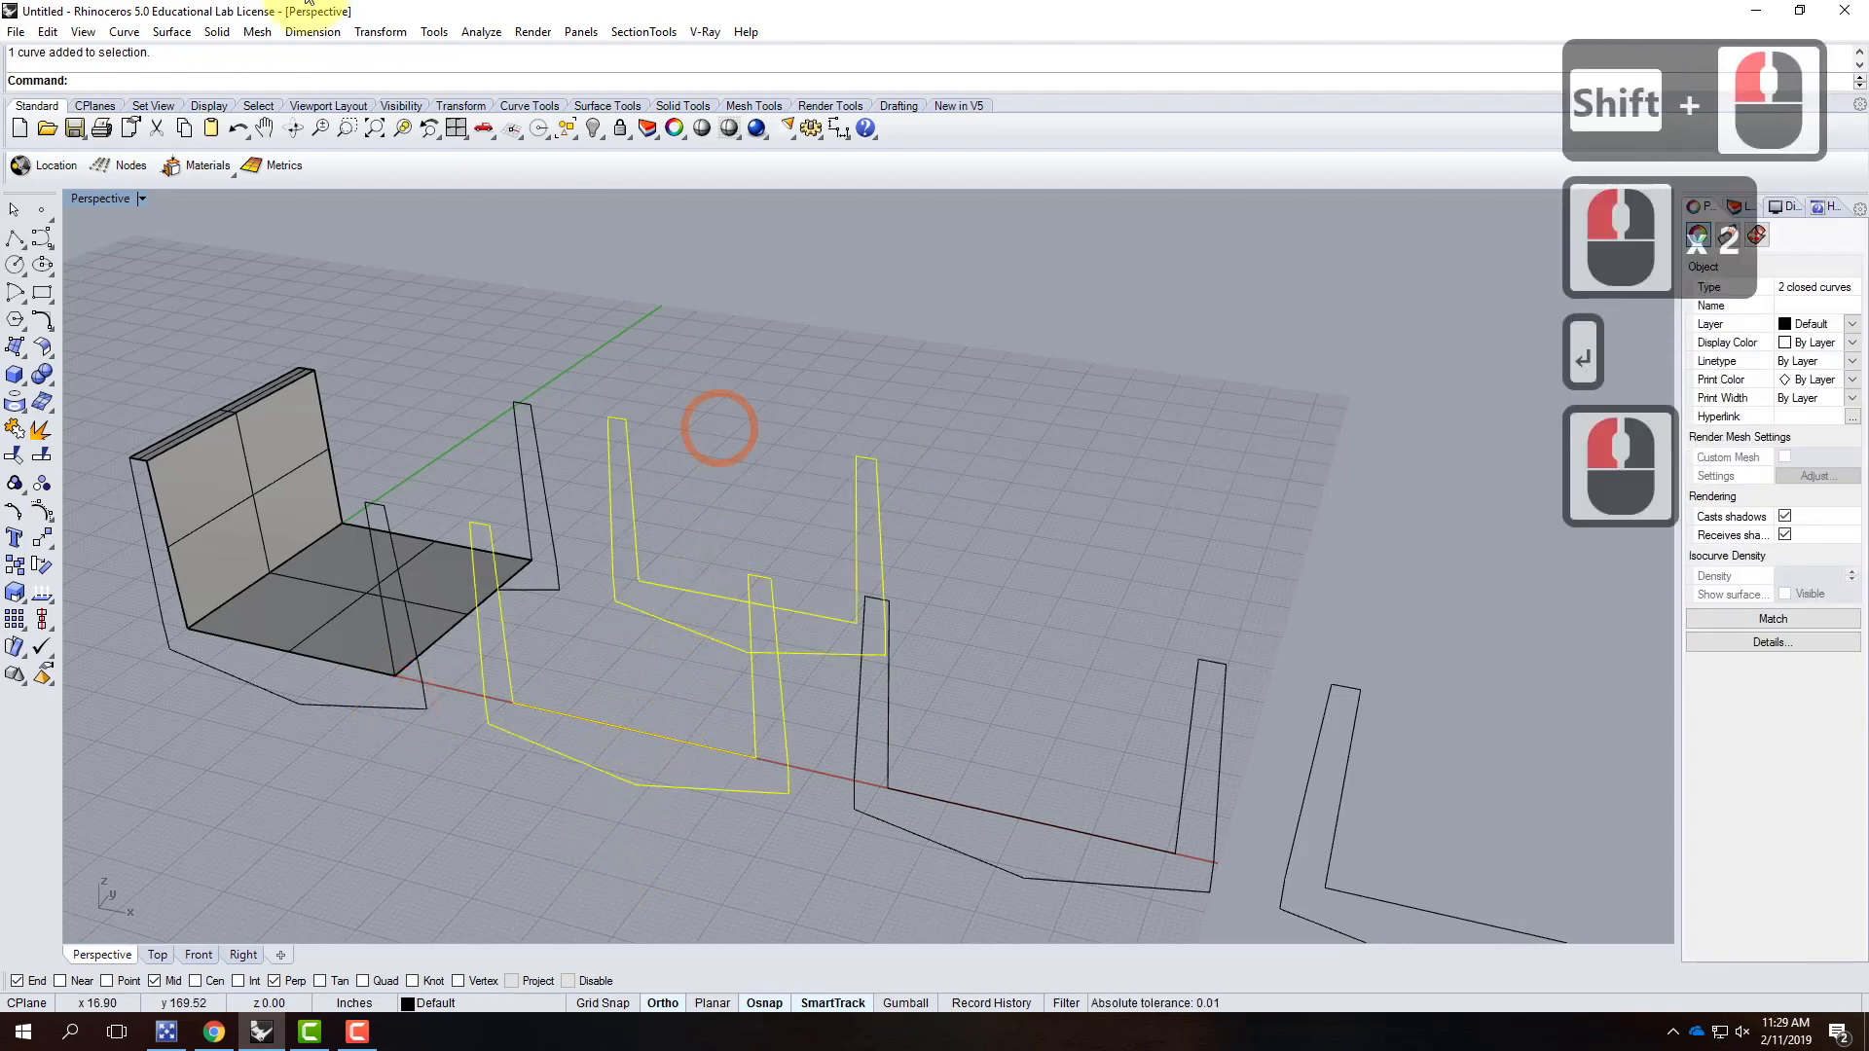
{"action": "left_click", "coordinate": [171, 31]}
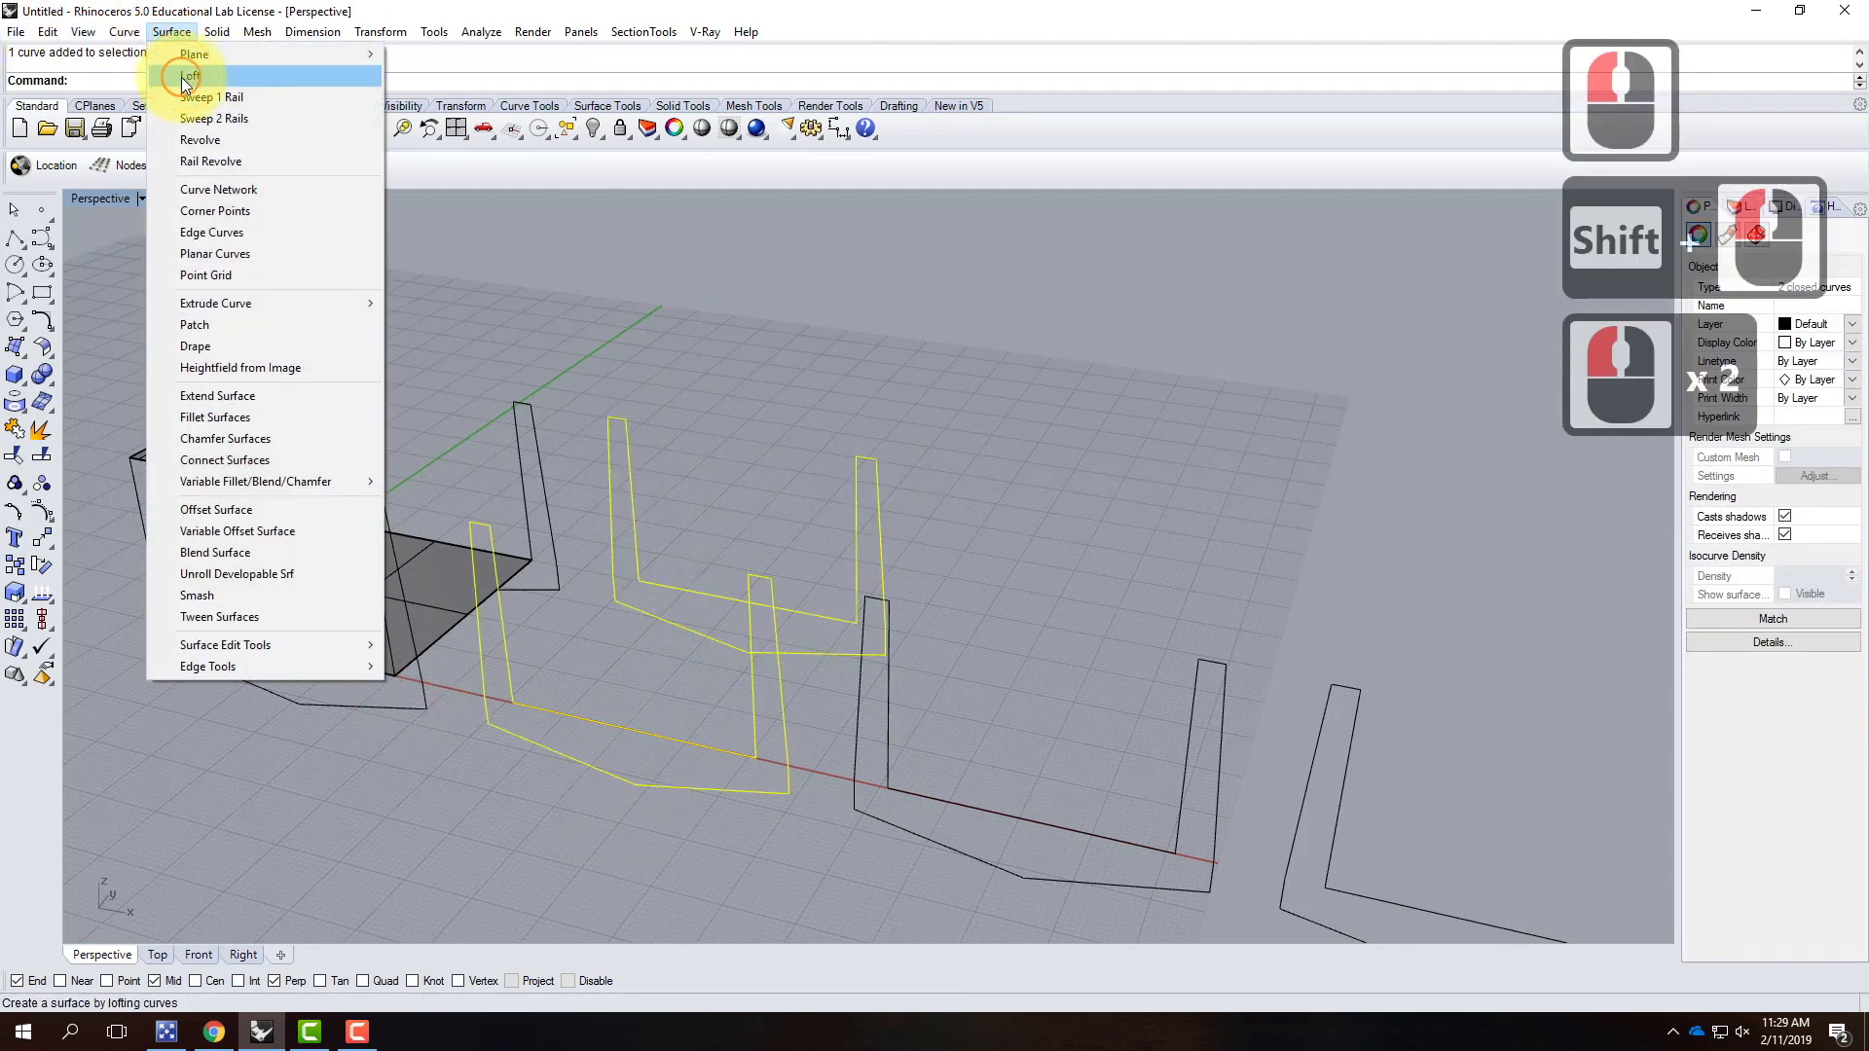
{"action": "left_click", "coordinate": [173, 57]}
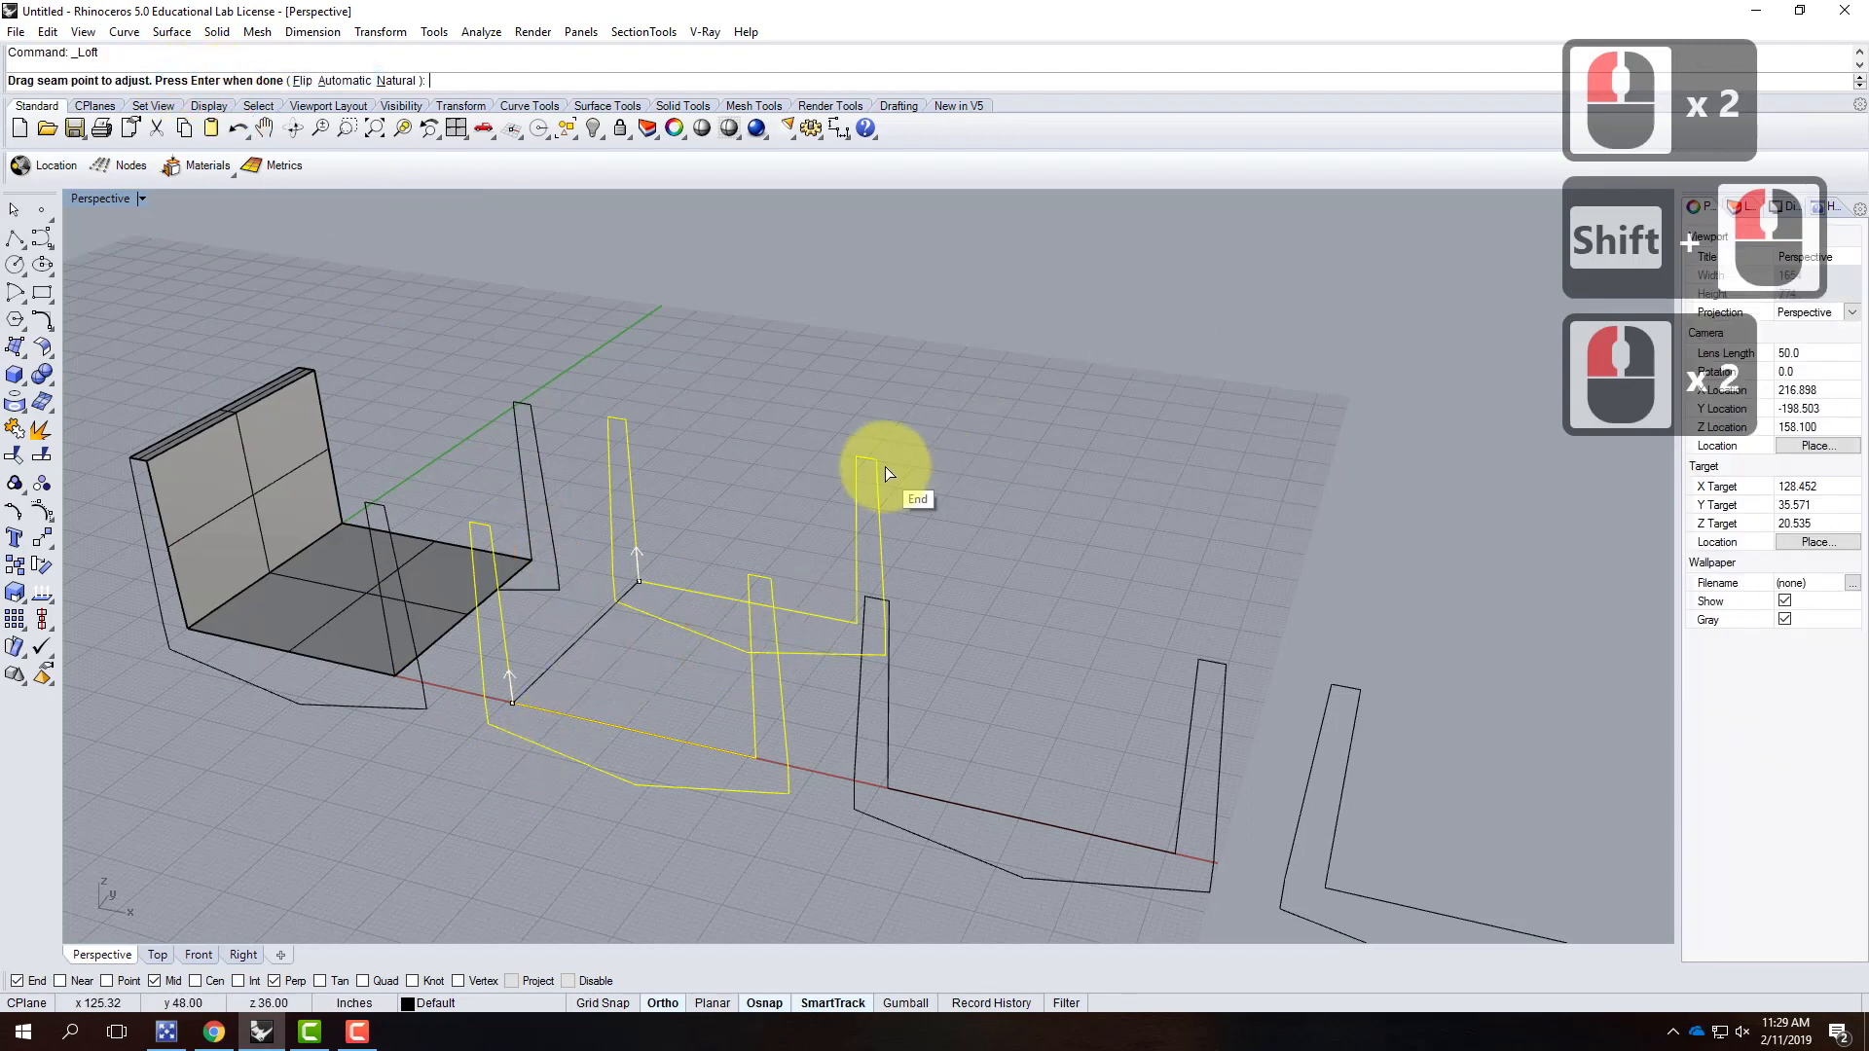
{"action": "key", "text": "Return"}
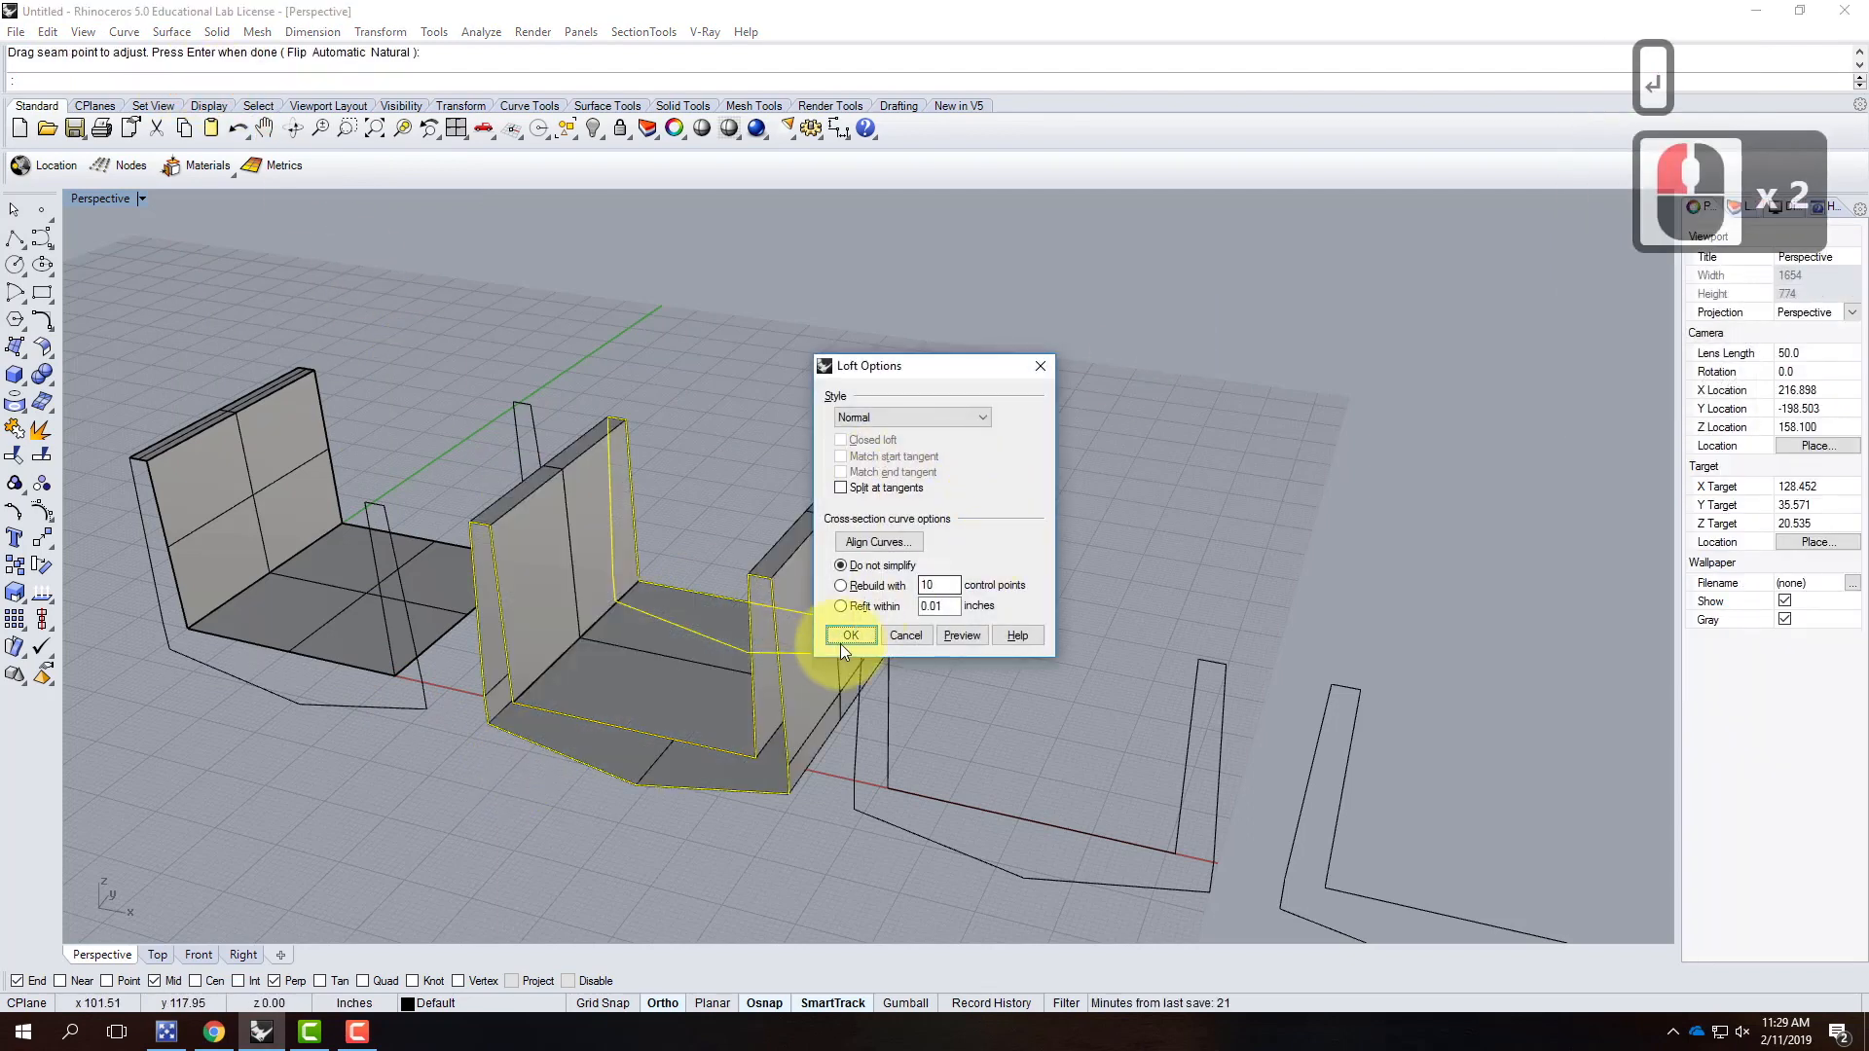
{"action": "left_click", "coordinate": [840, 642]}
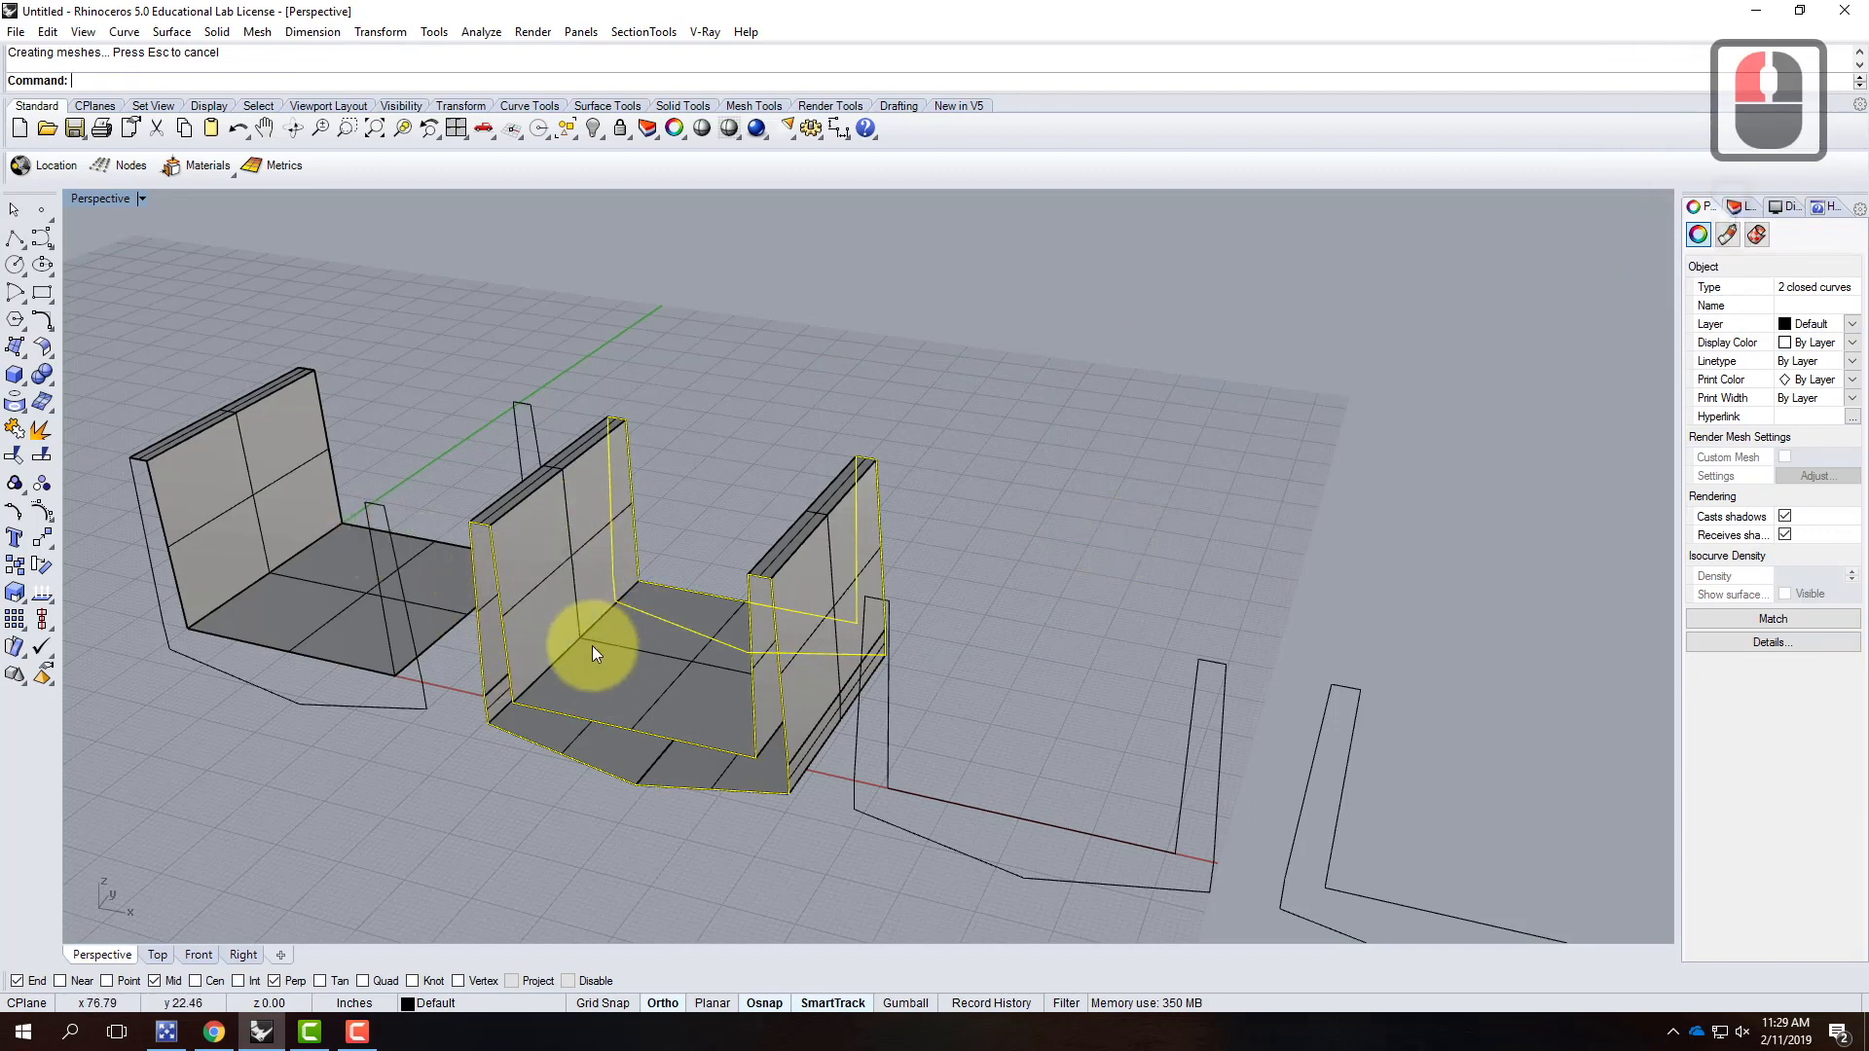
{"action": "key", "text": "ctrl+z"}
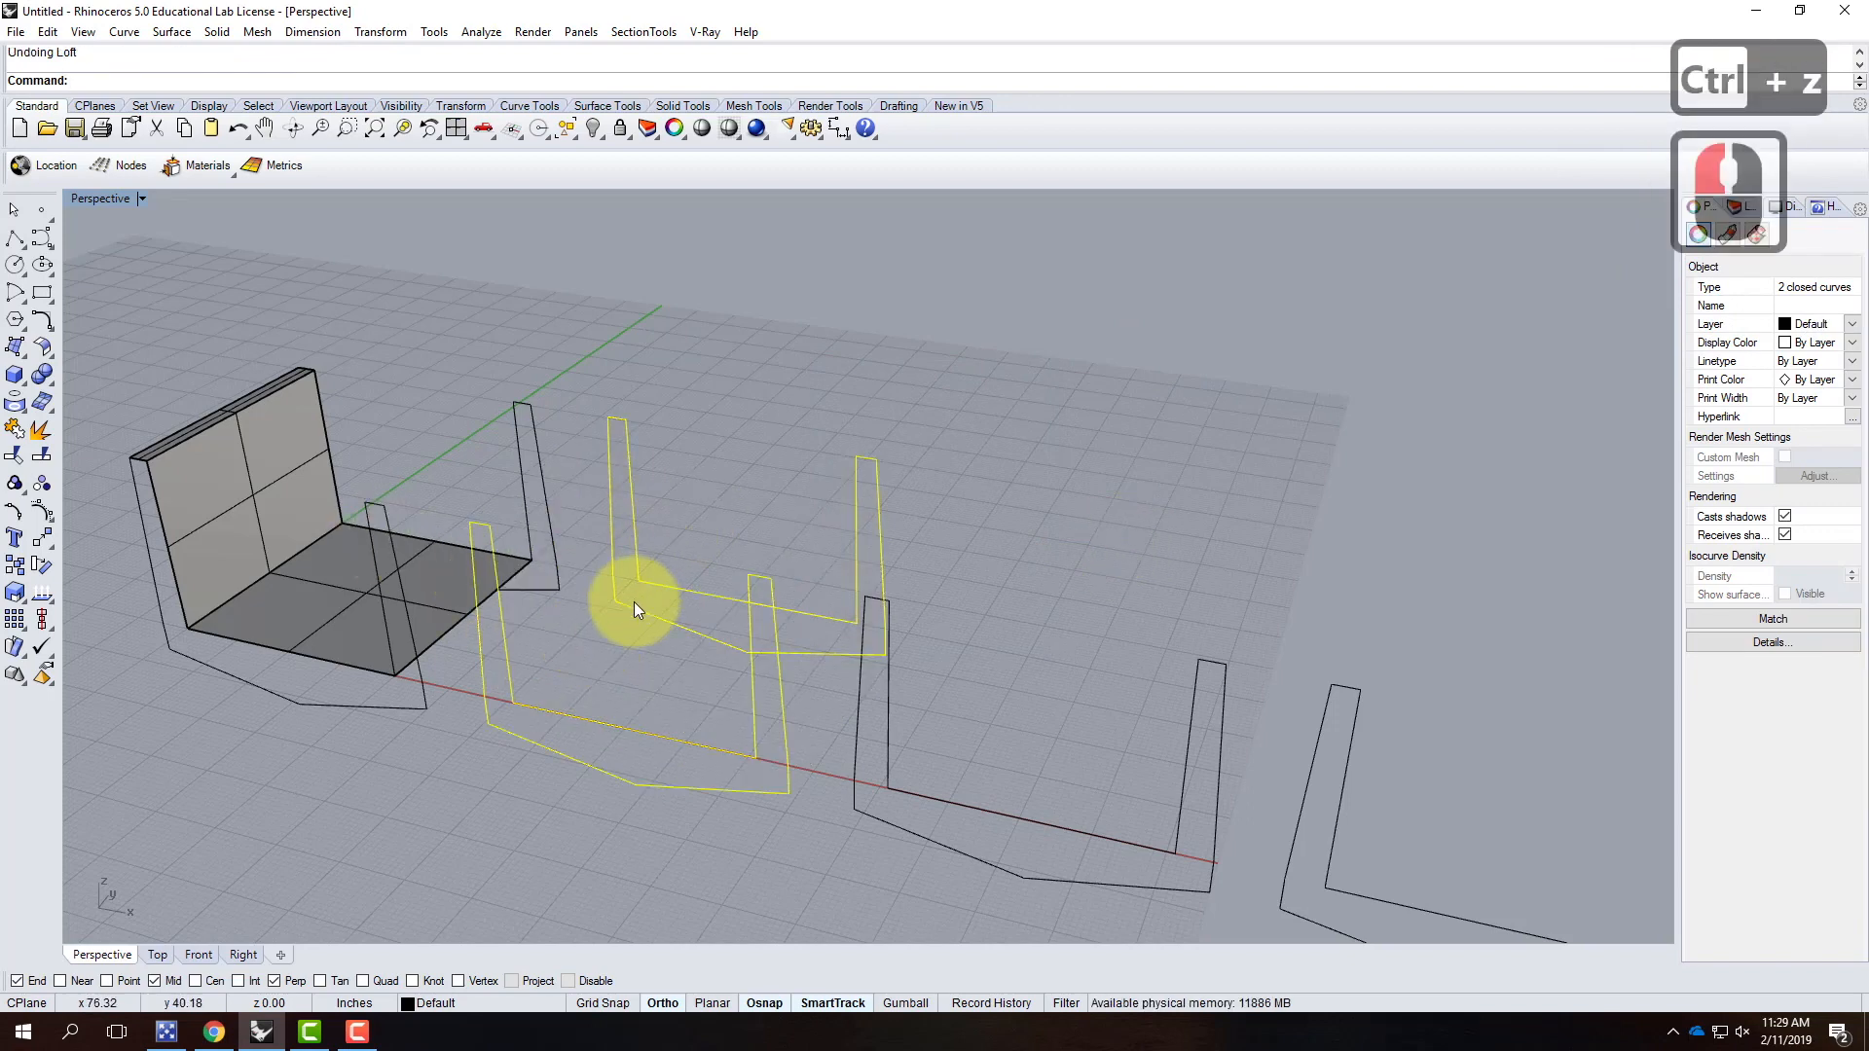
Step: Try the loft with the rear profile's seam point moved to its opposite inner base corner, and undo it
{"action": "type", "text": "loft"}
{"action": "key", "text": "Return"}
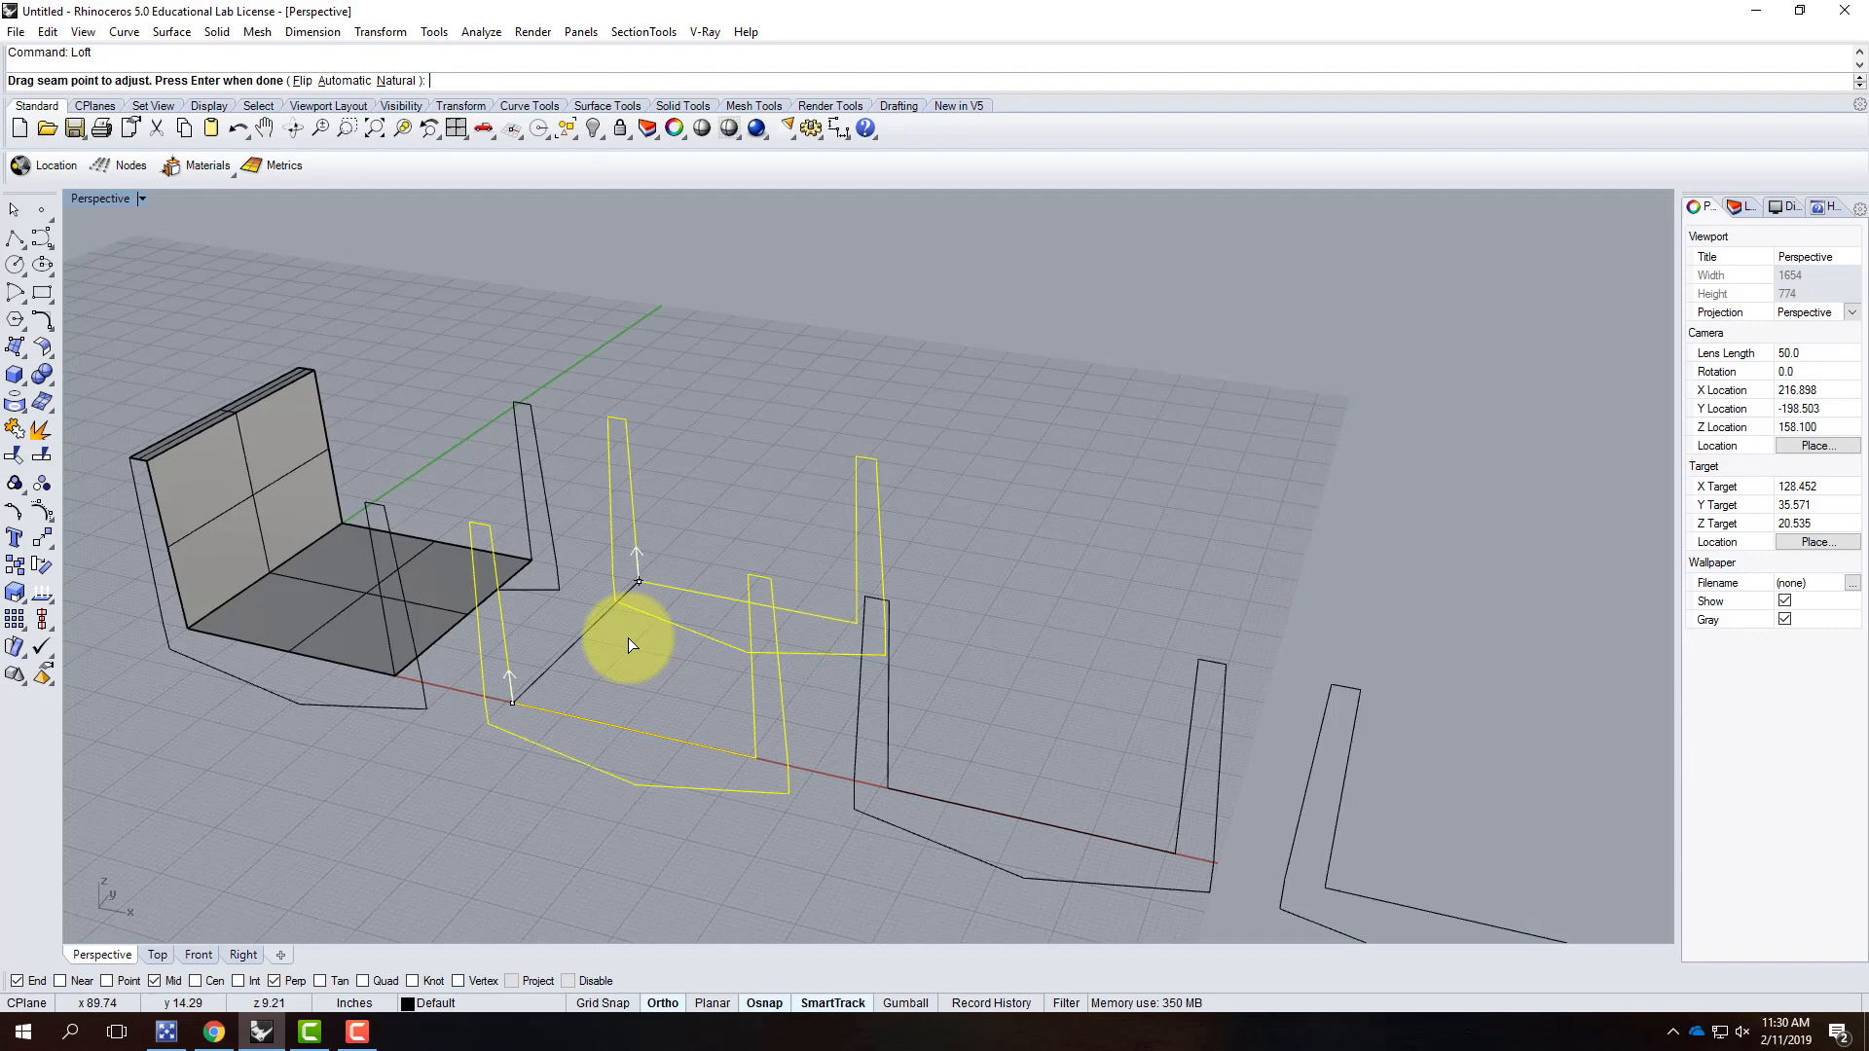
{"action": "left_click_drag", "start_coordinate": [640, 581], "coordinate": [857, 621]}
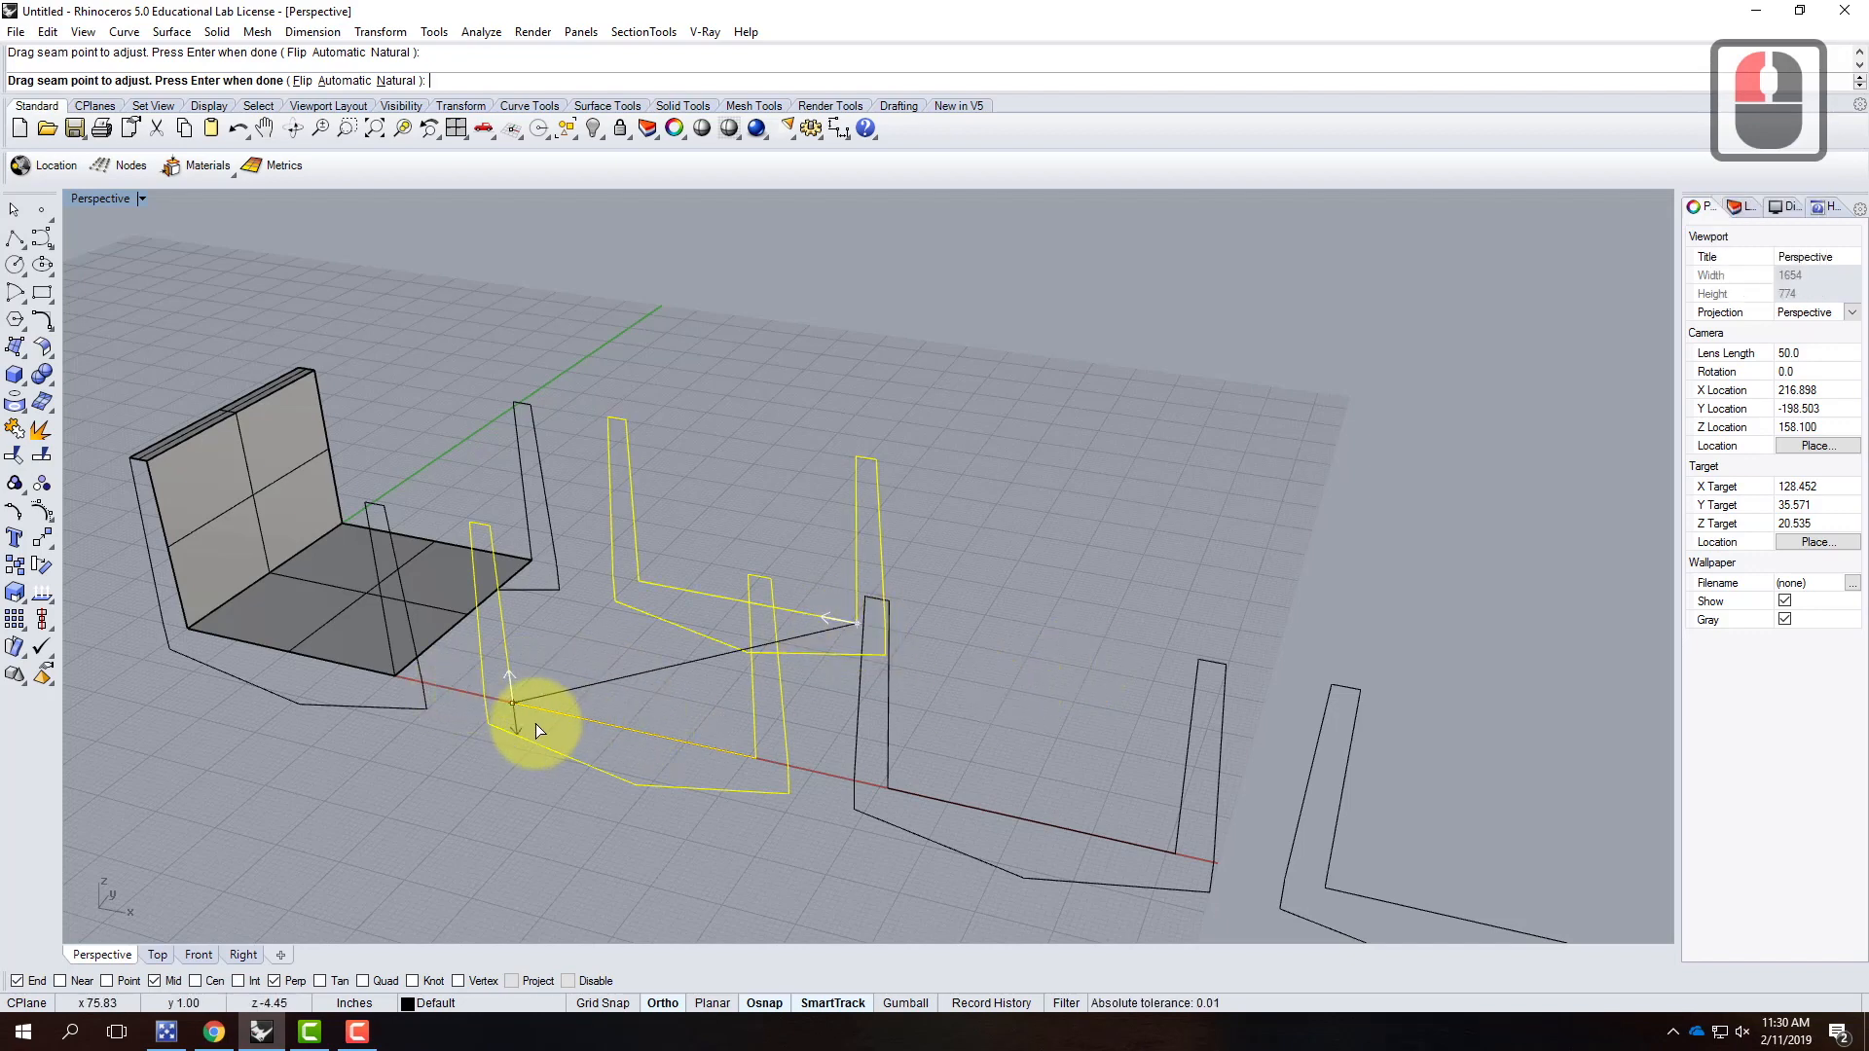
{"action": "key", "text": "Return"}
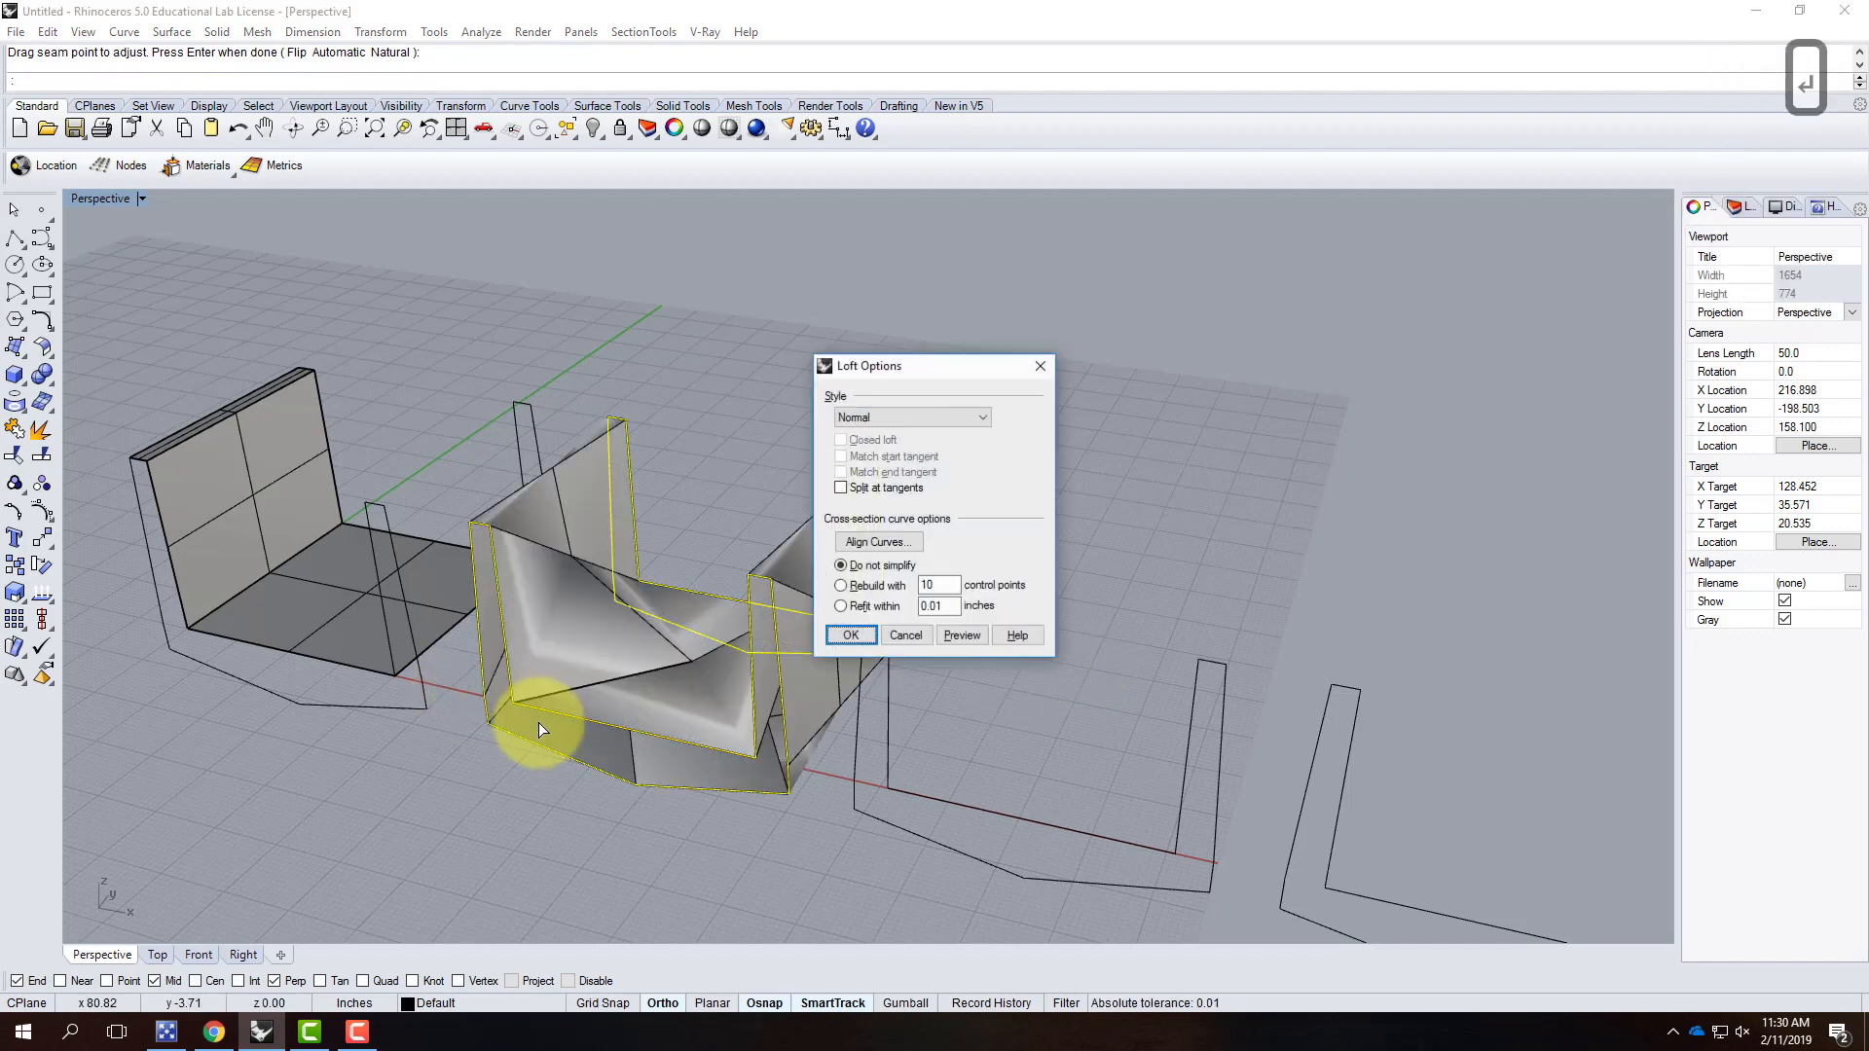
{"action": "left_click", "coordinate": [850, 635]}
{"action": "right_click_drag", "start_coordinate": [805, 584], "coordinate": [753, 533]}
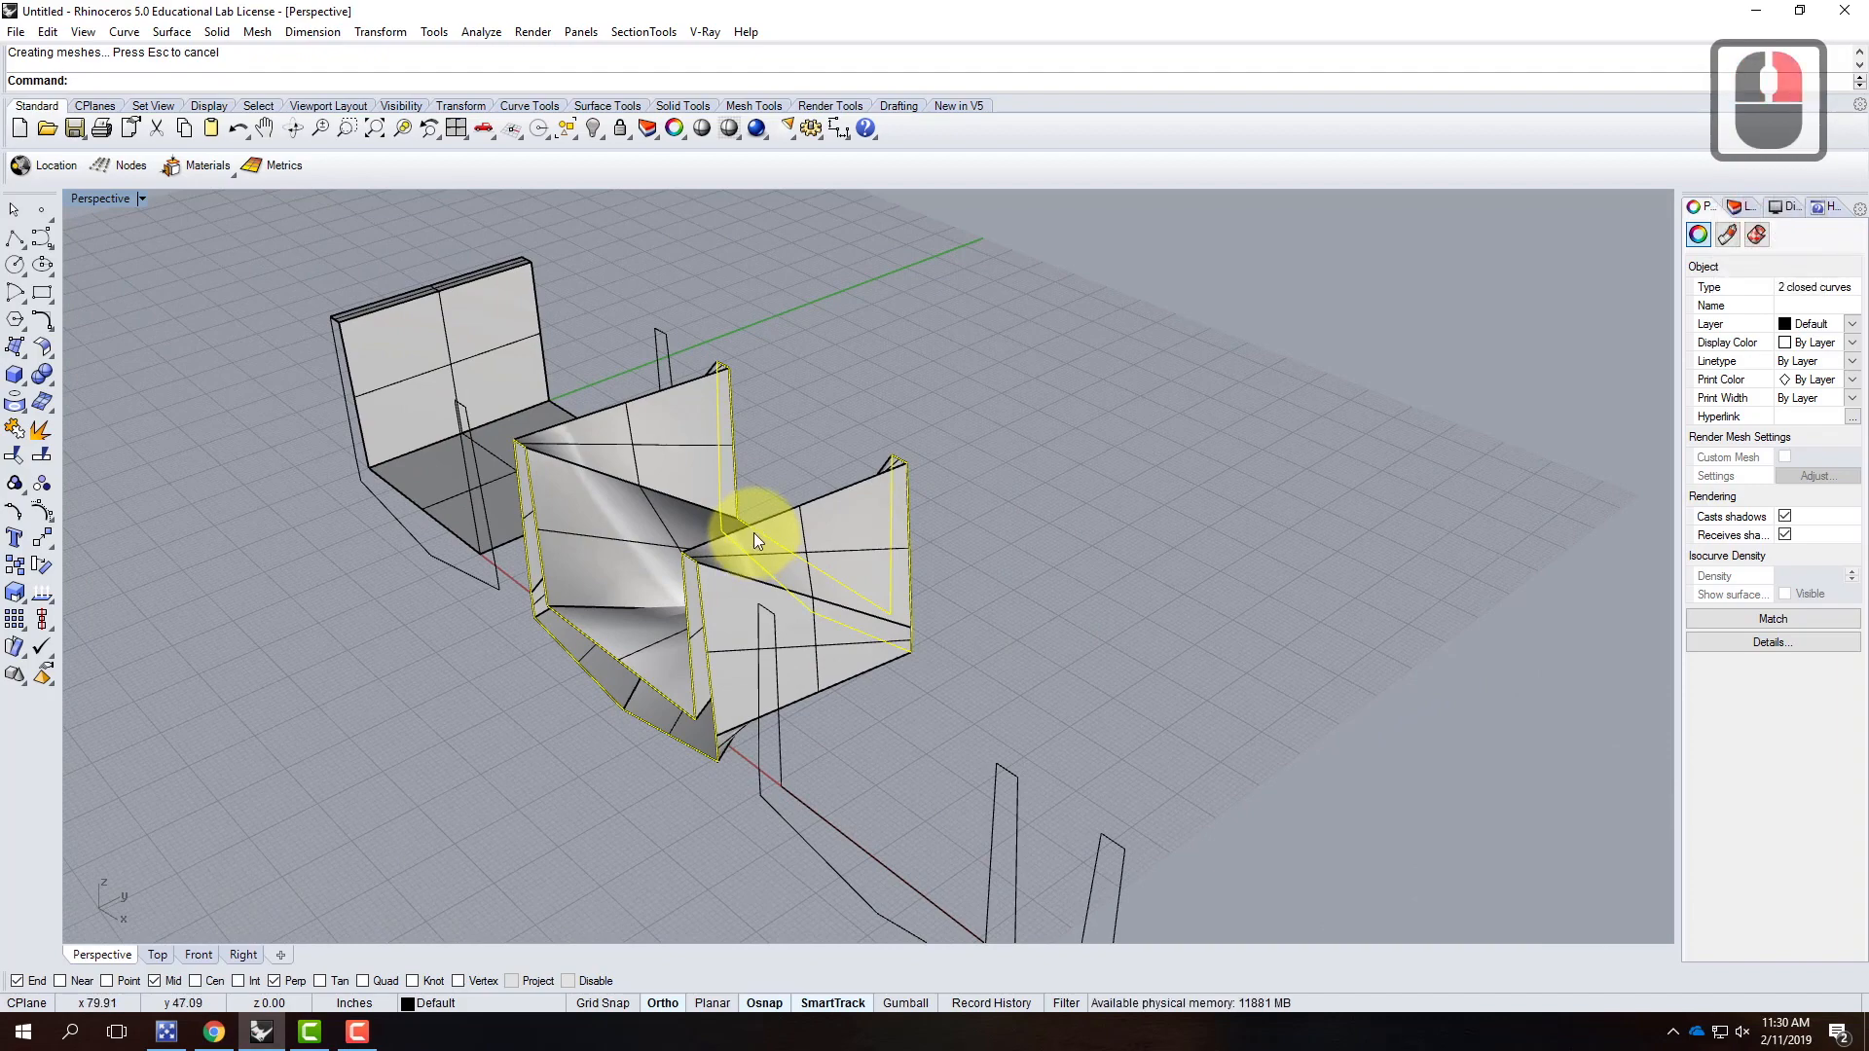
{"action": "key", "text": "ctrl+z"}
Step: Try the loft with the seam direction of the rear profile flipped, and undo it
{"action": "right_click", "coordinate": [609, 598]}
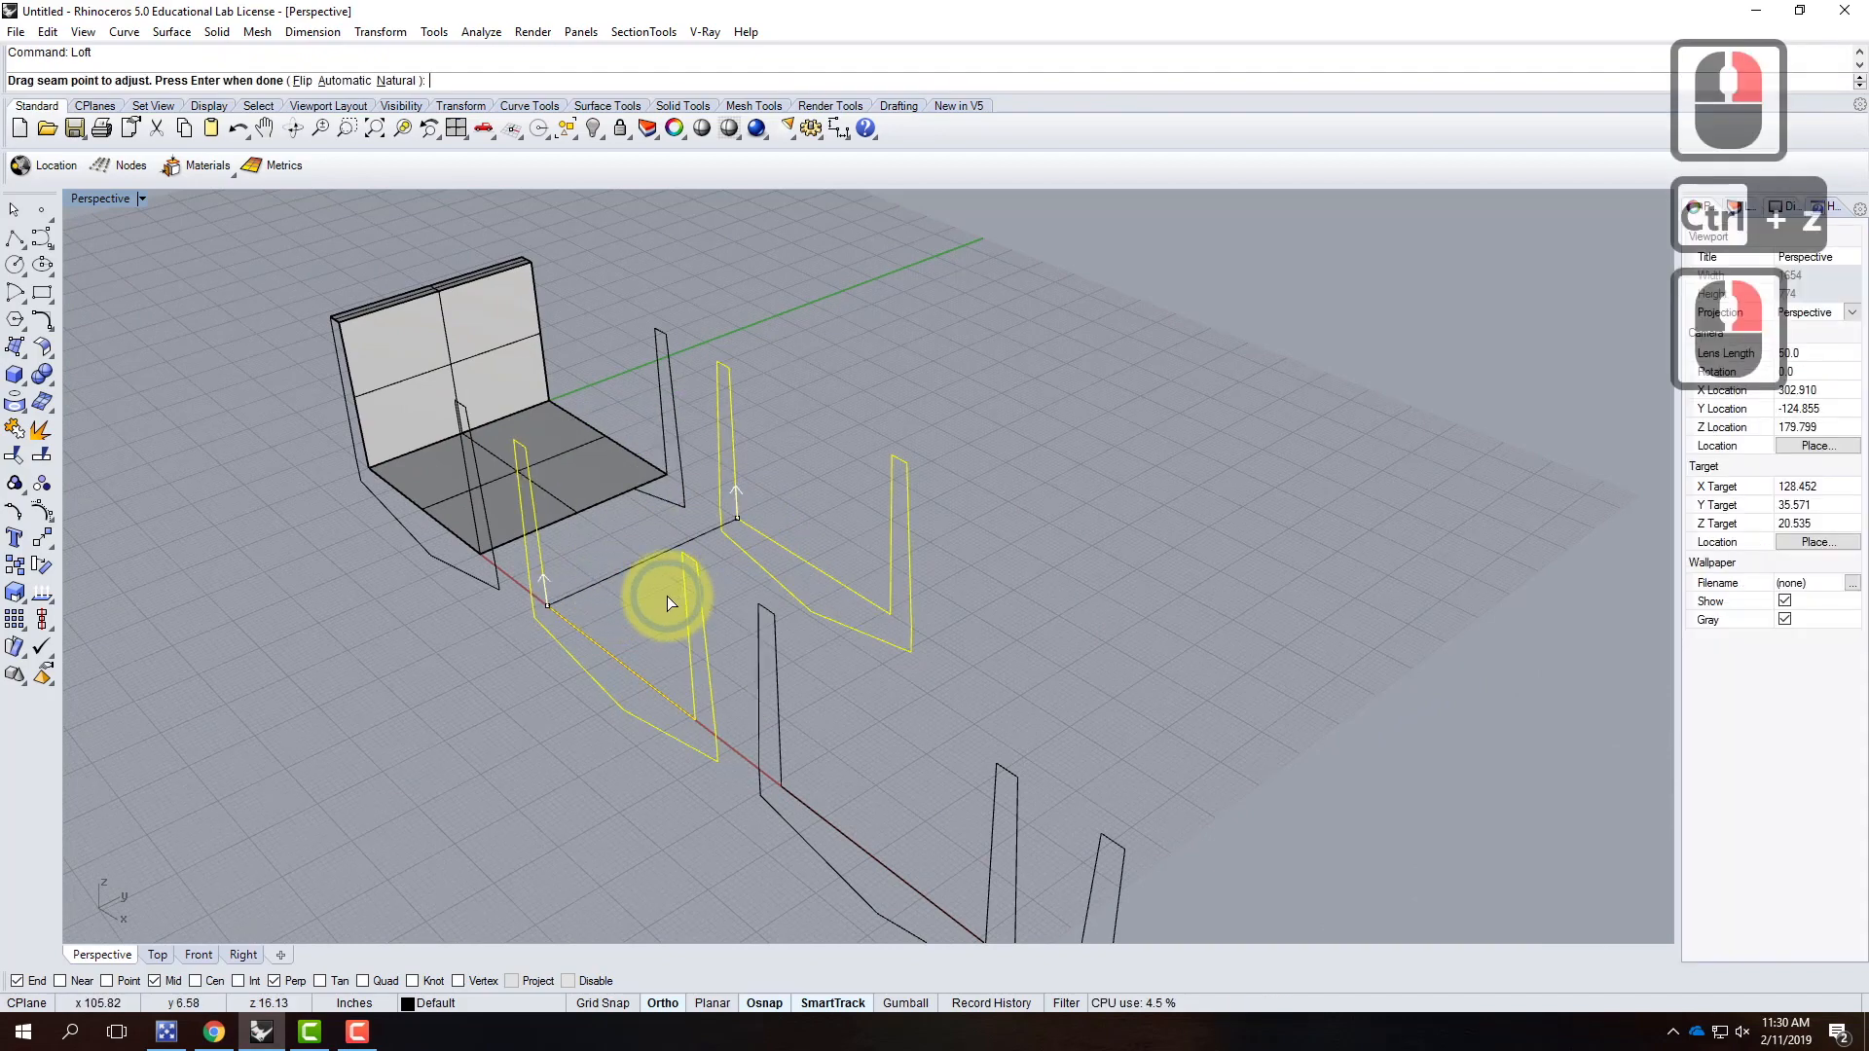
{"action": "left_click_drag", "start_coordinate": [737, 501], "coordinate": [739, 514]}
{"action": "left_click", "coordinate": [740, 515]}
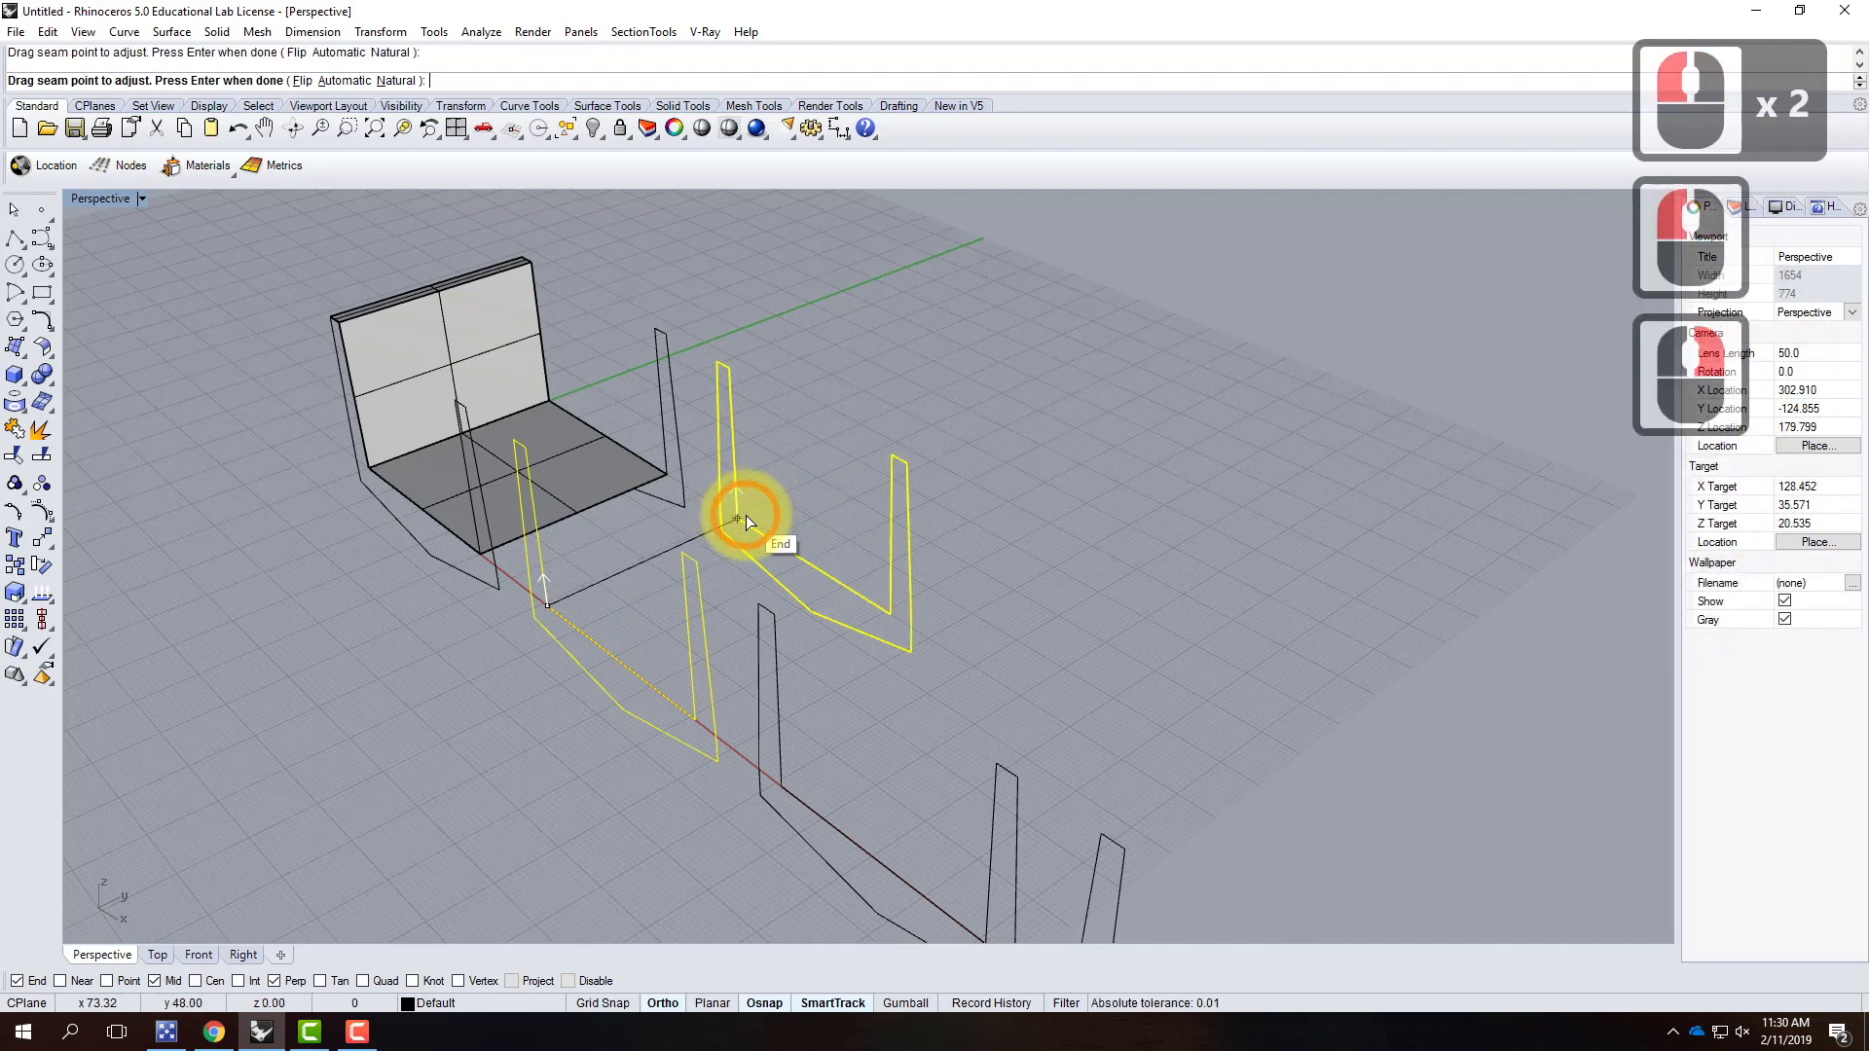
{"action": "left_click", "coordinate": [738, 517]}
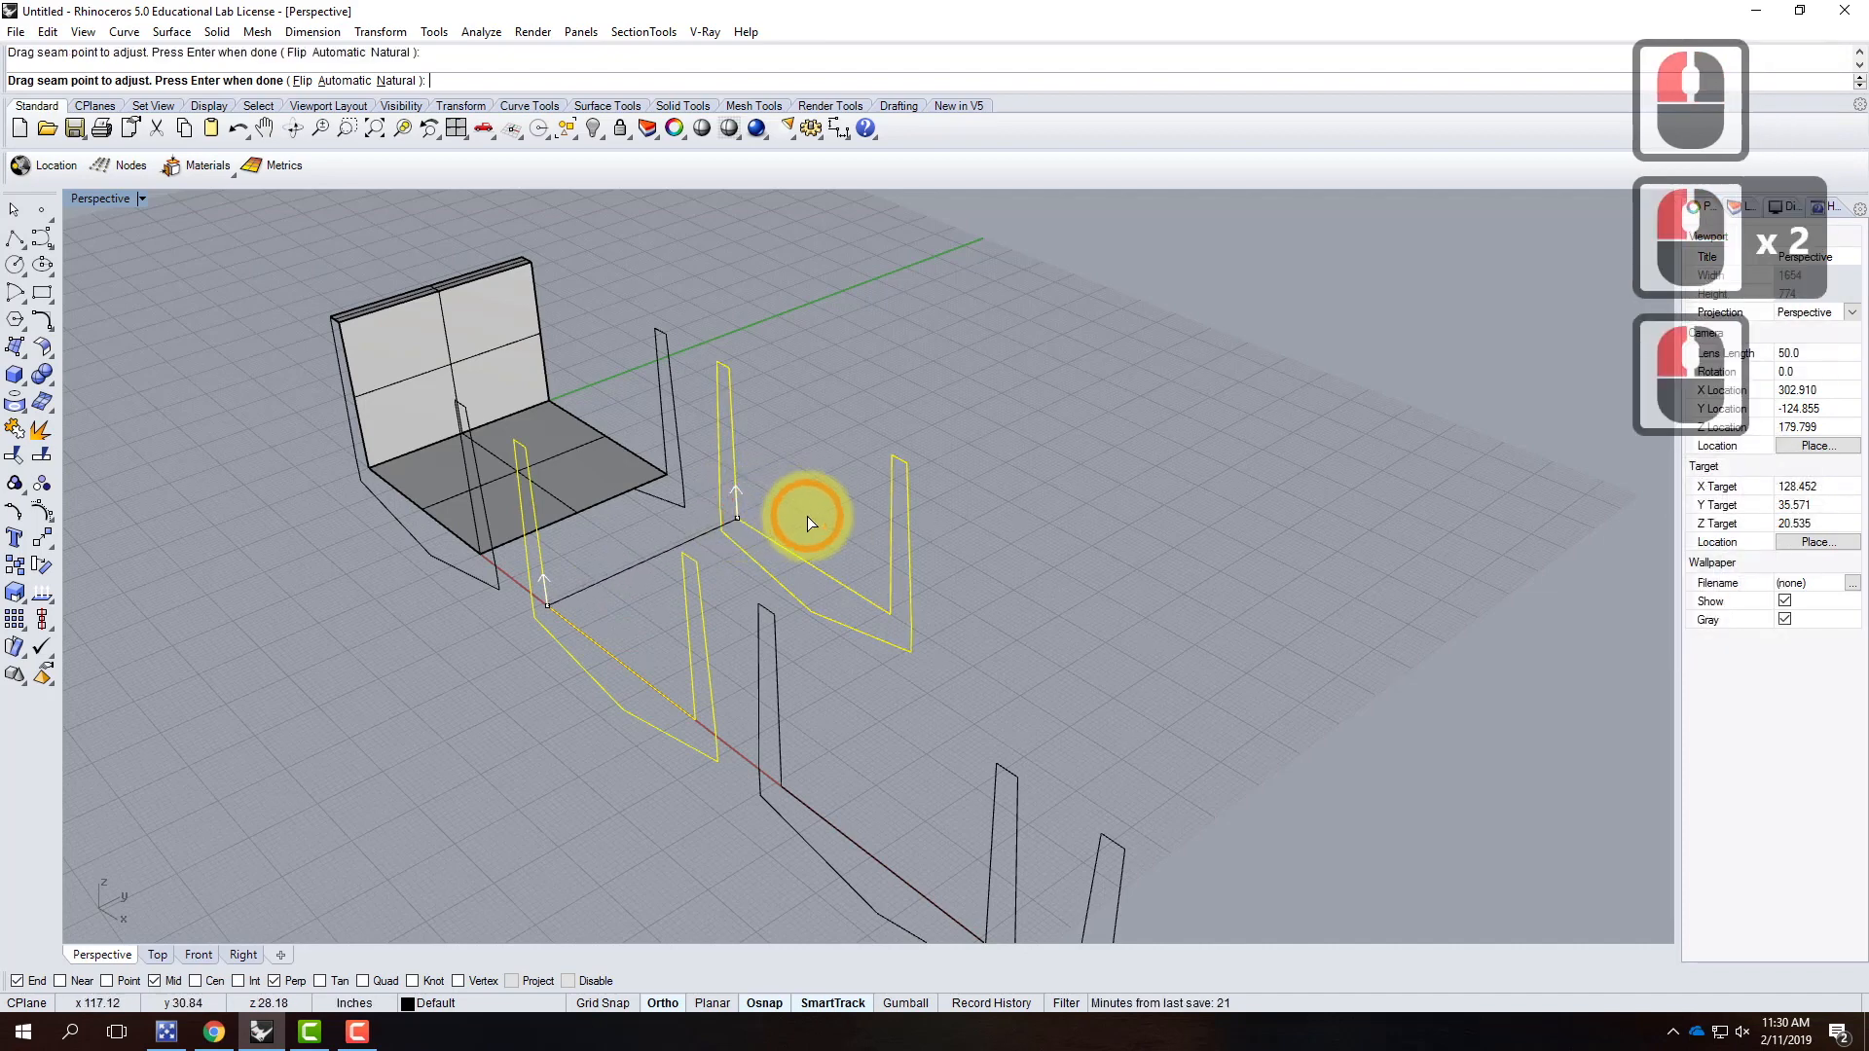
{"action": "type", "text": "f"}
{"action": "key", "text": "Return"}
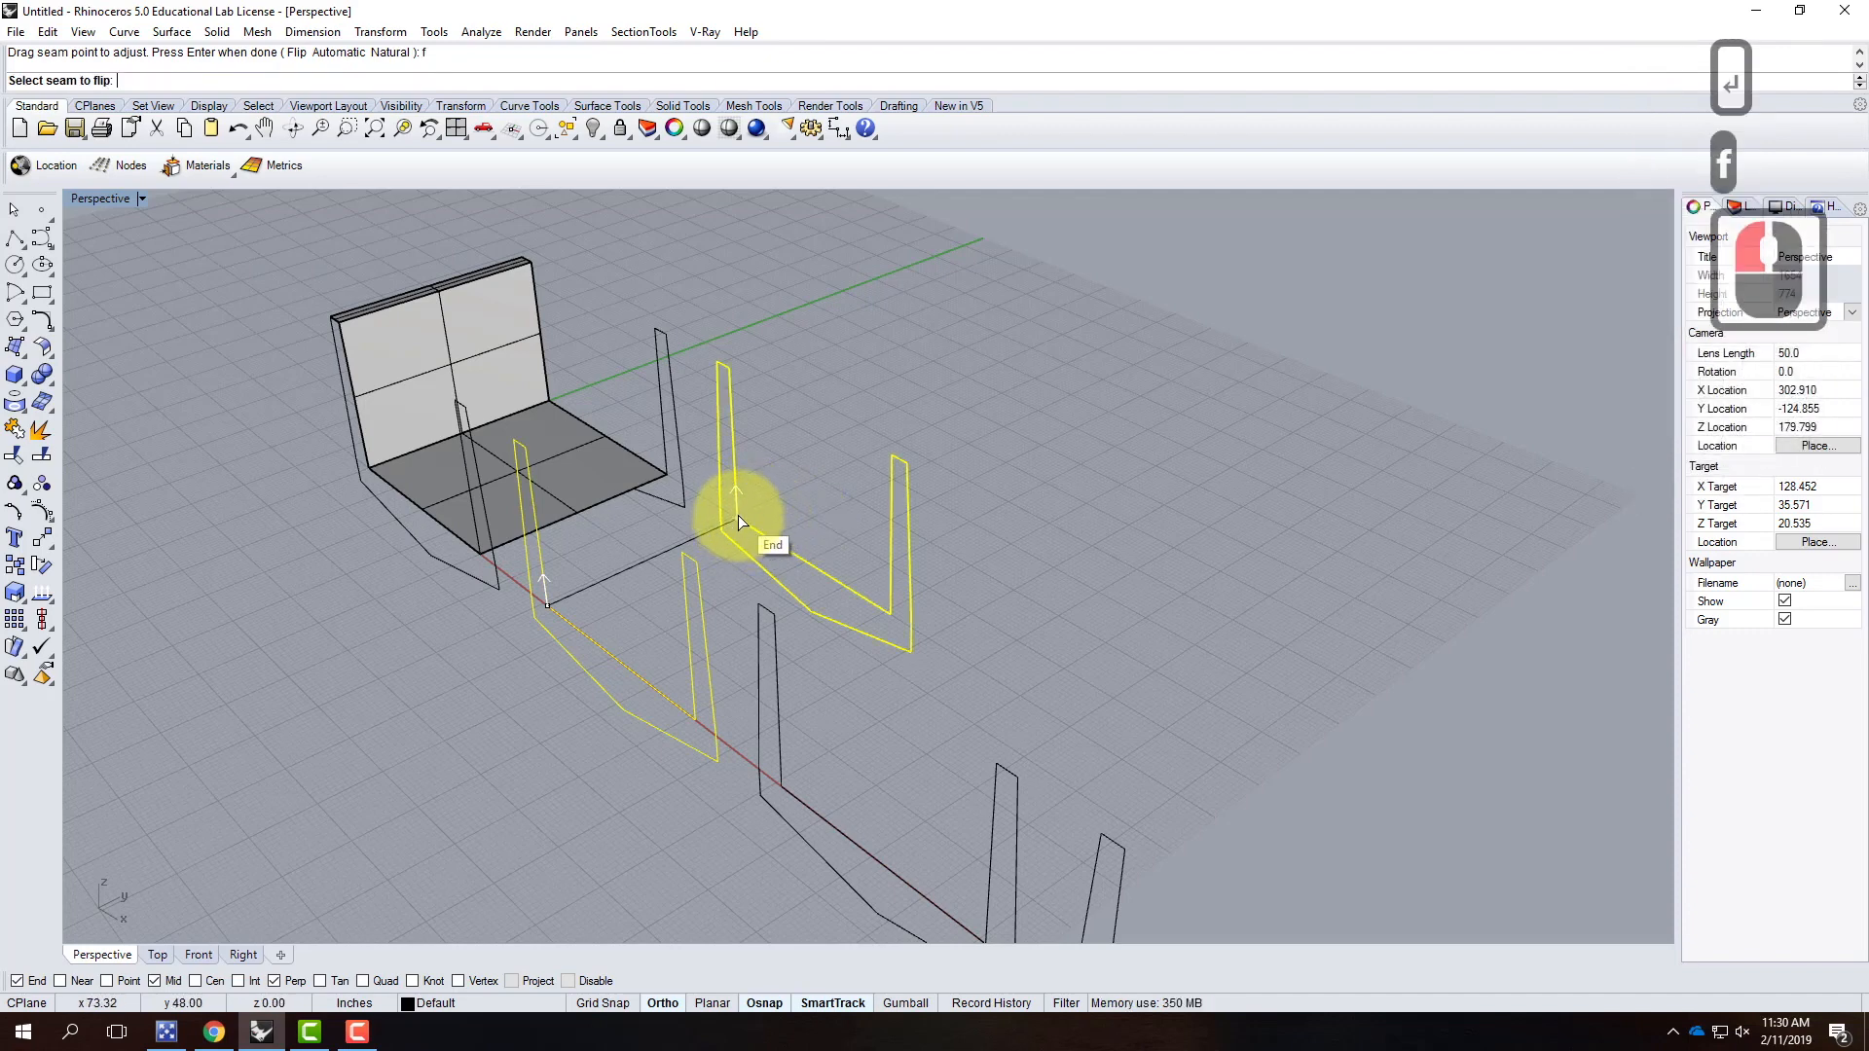
{"action": "left_click", "coordinate": [867, 607]}
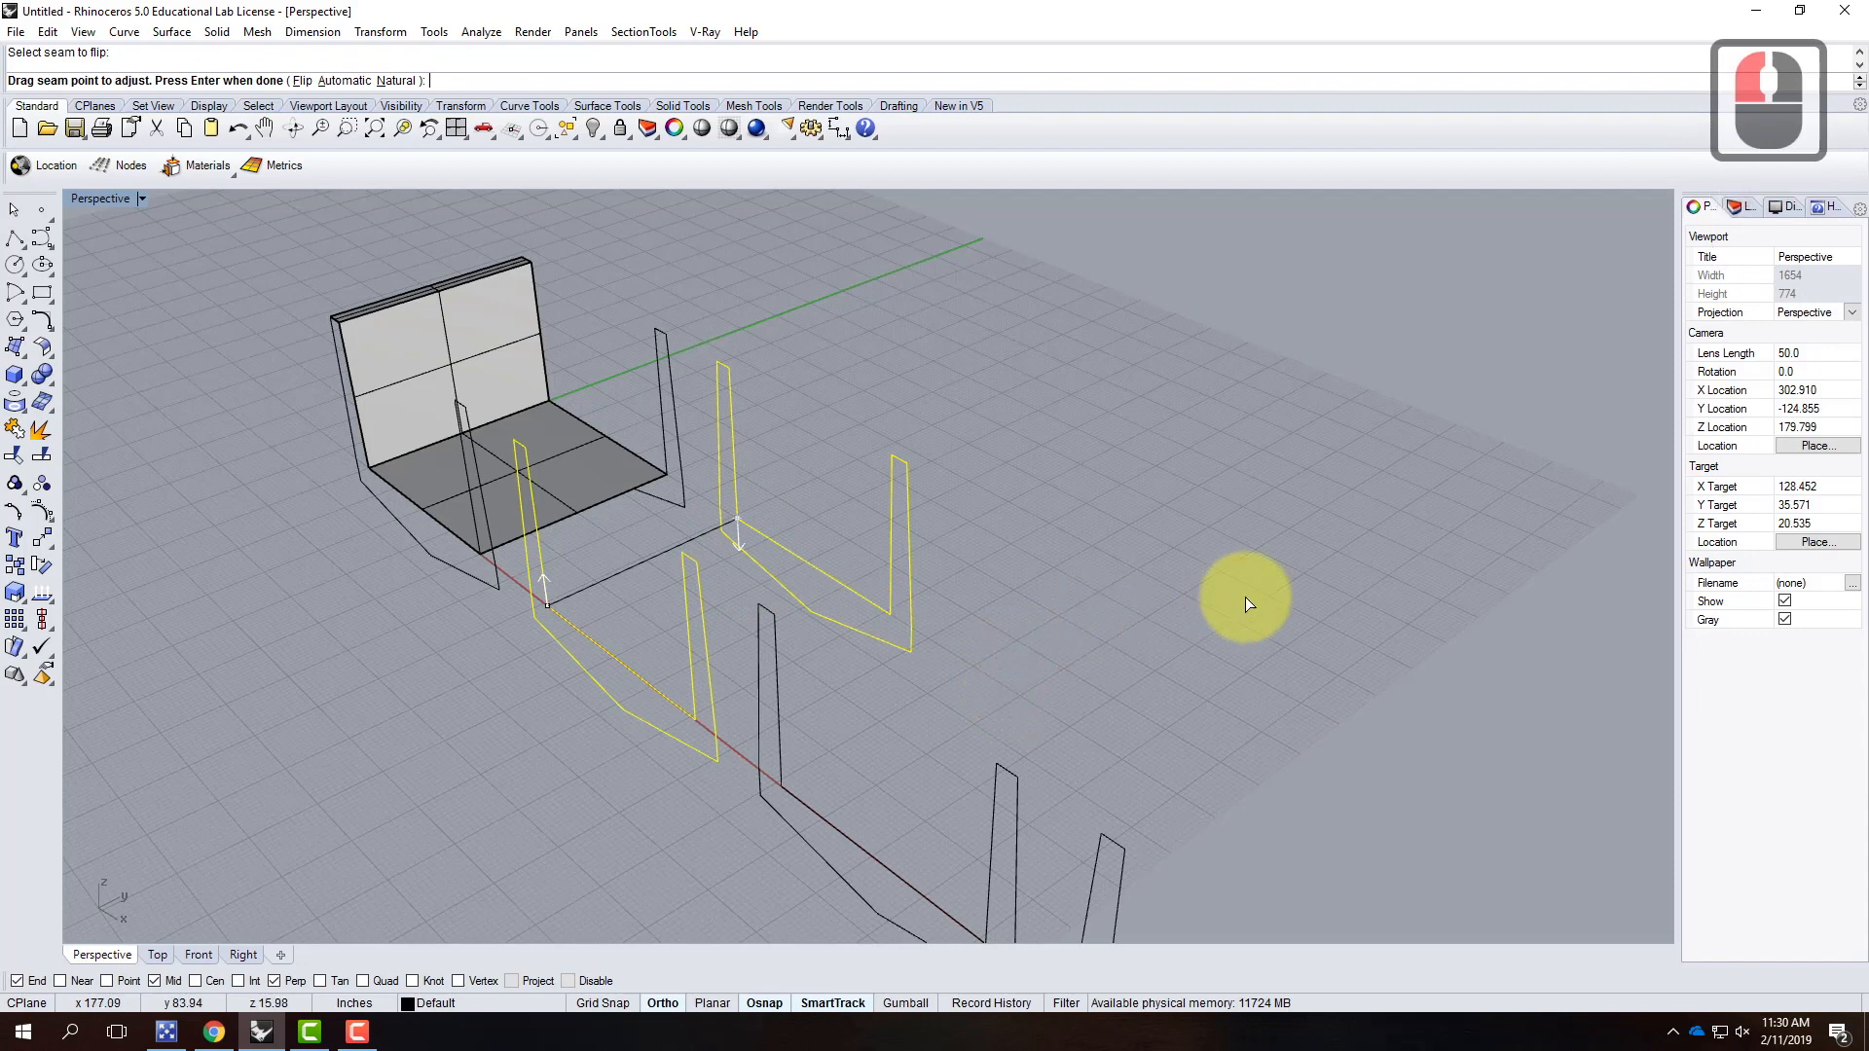
{"action": "key", "text": "Return"}
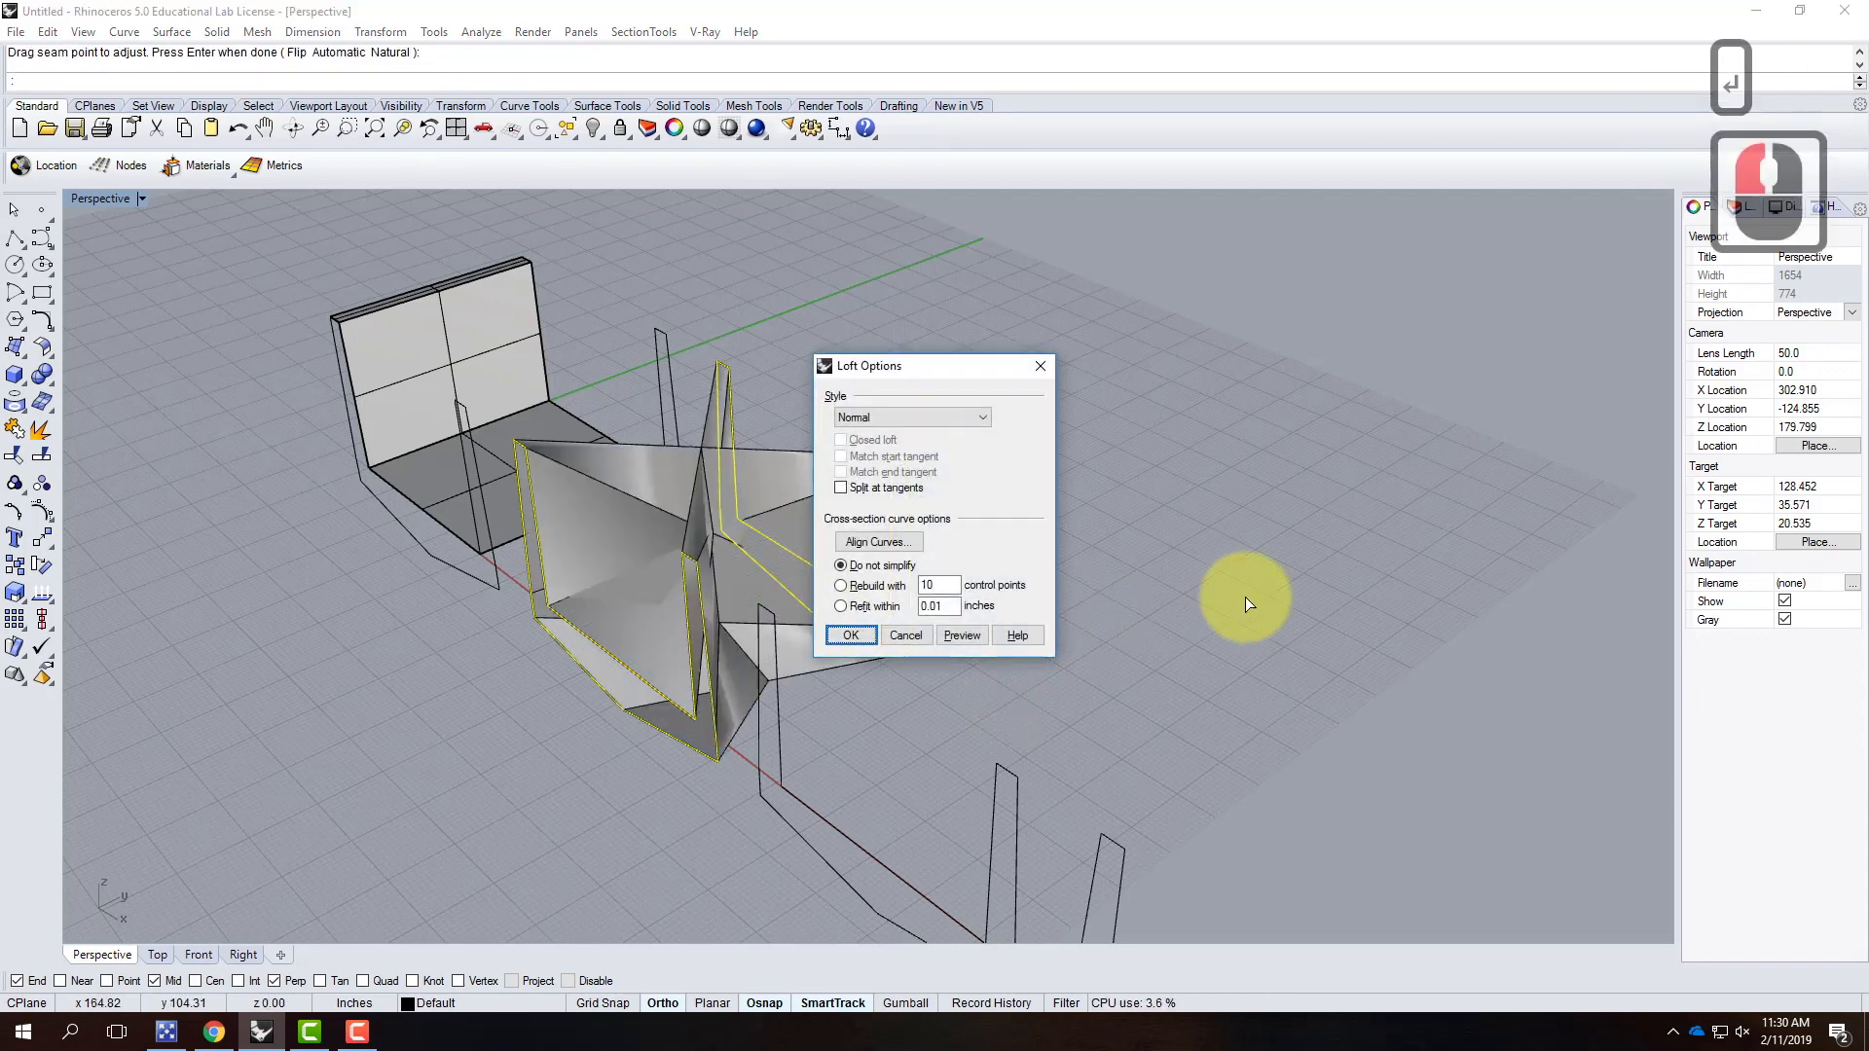
{"action": "left_click", "coordinate": [851, 636]}
{"action": "right_click_drag", "start_coordinate": [1002, 530], "coordinate": [1074, 529]}
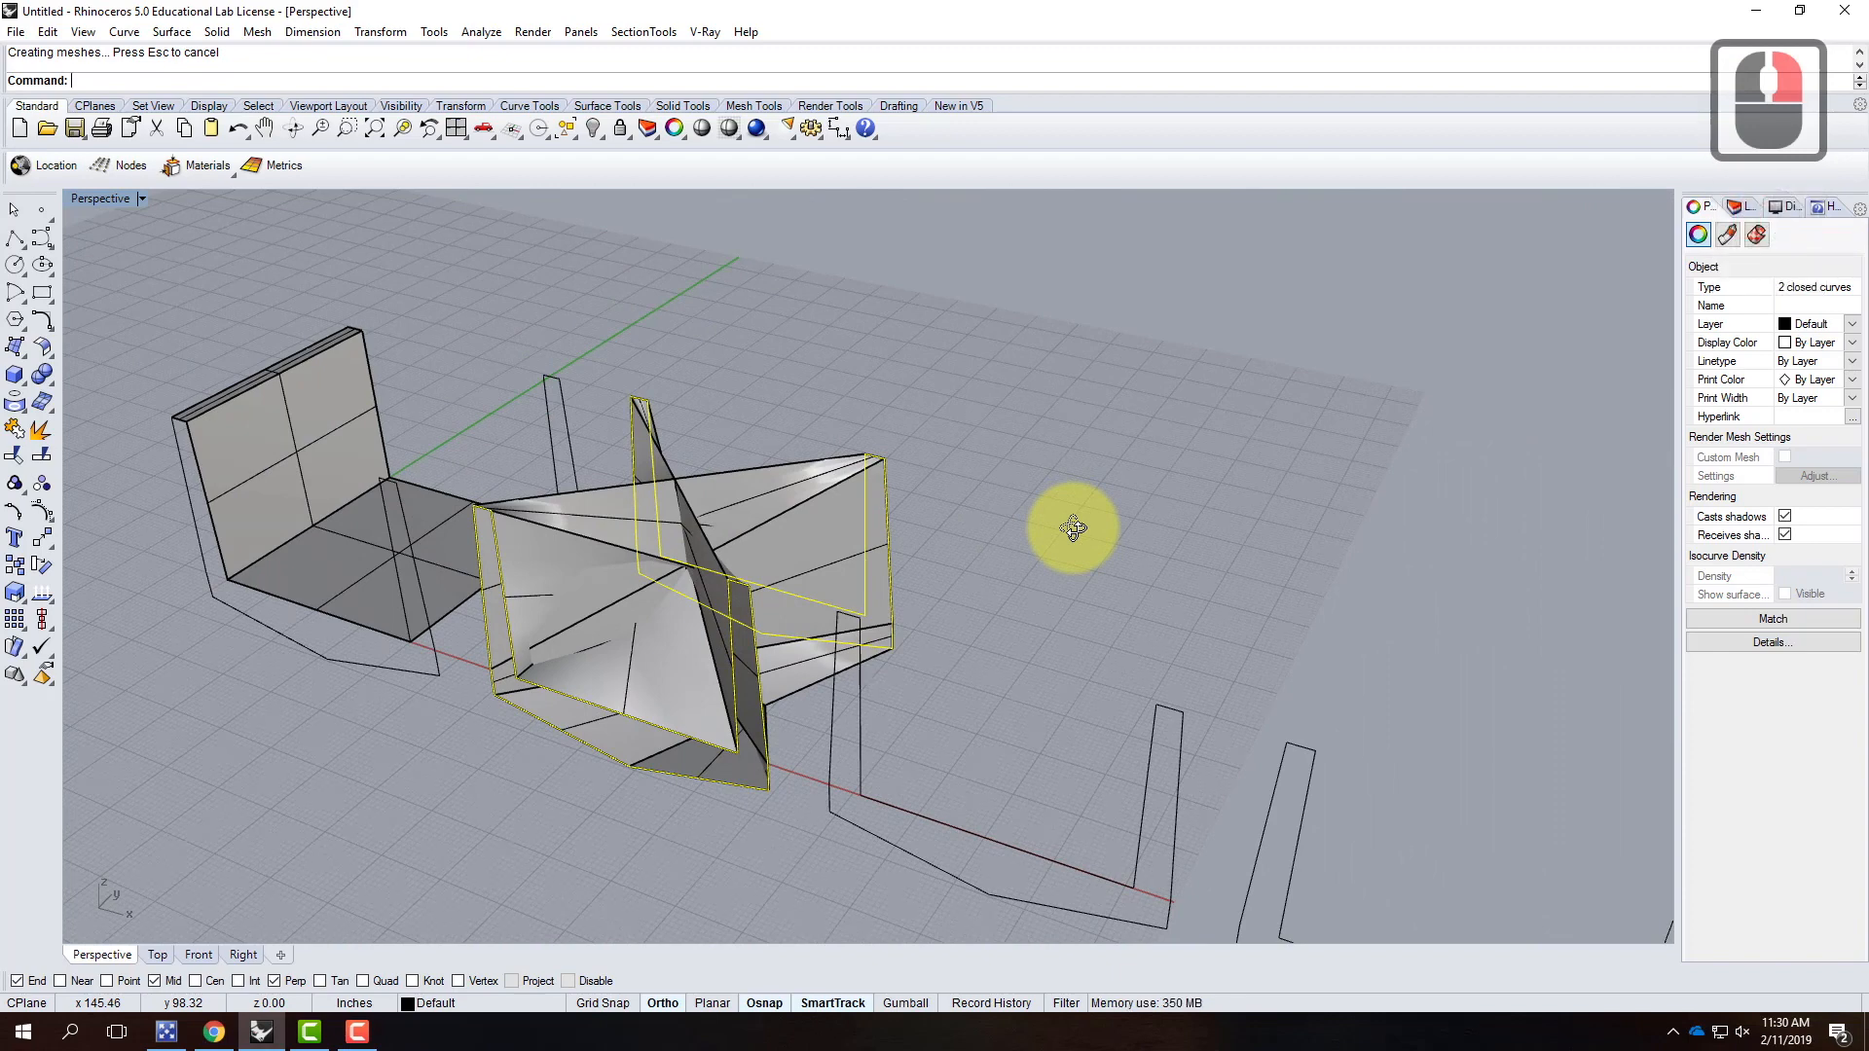
{"action": "key", "text": "ctrl+z"}
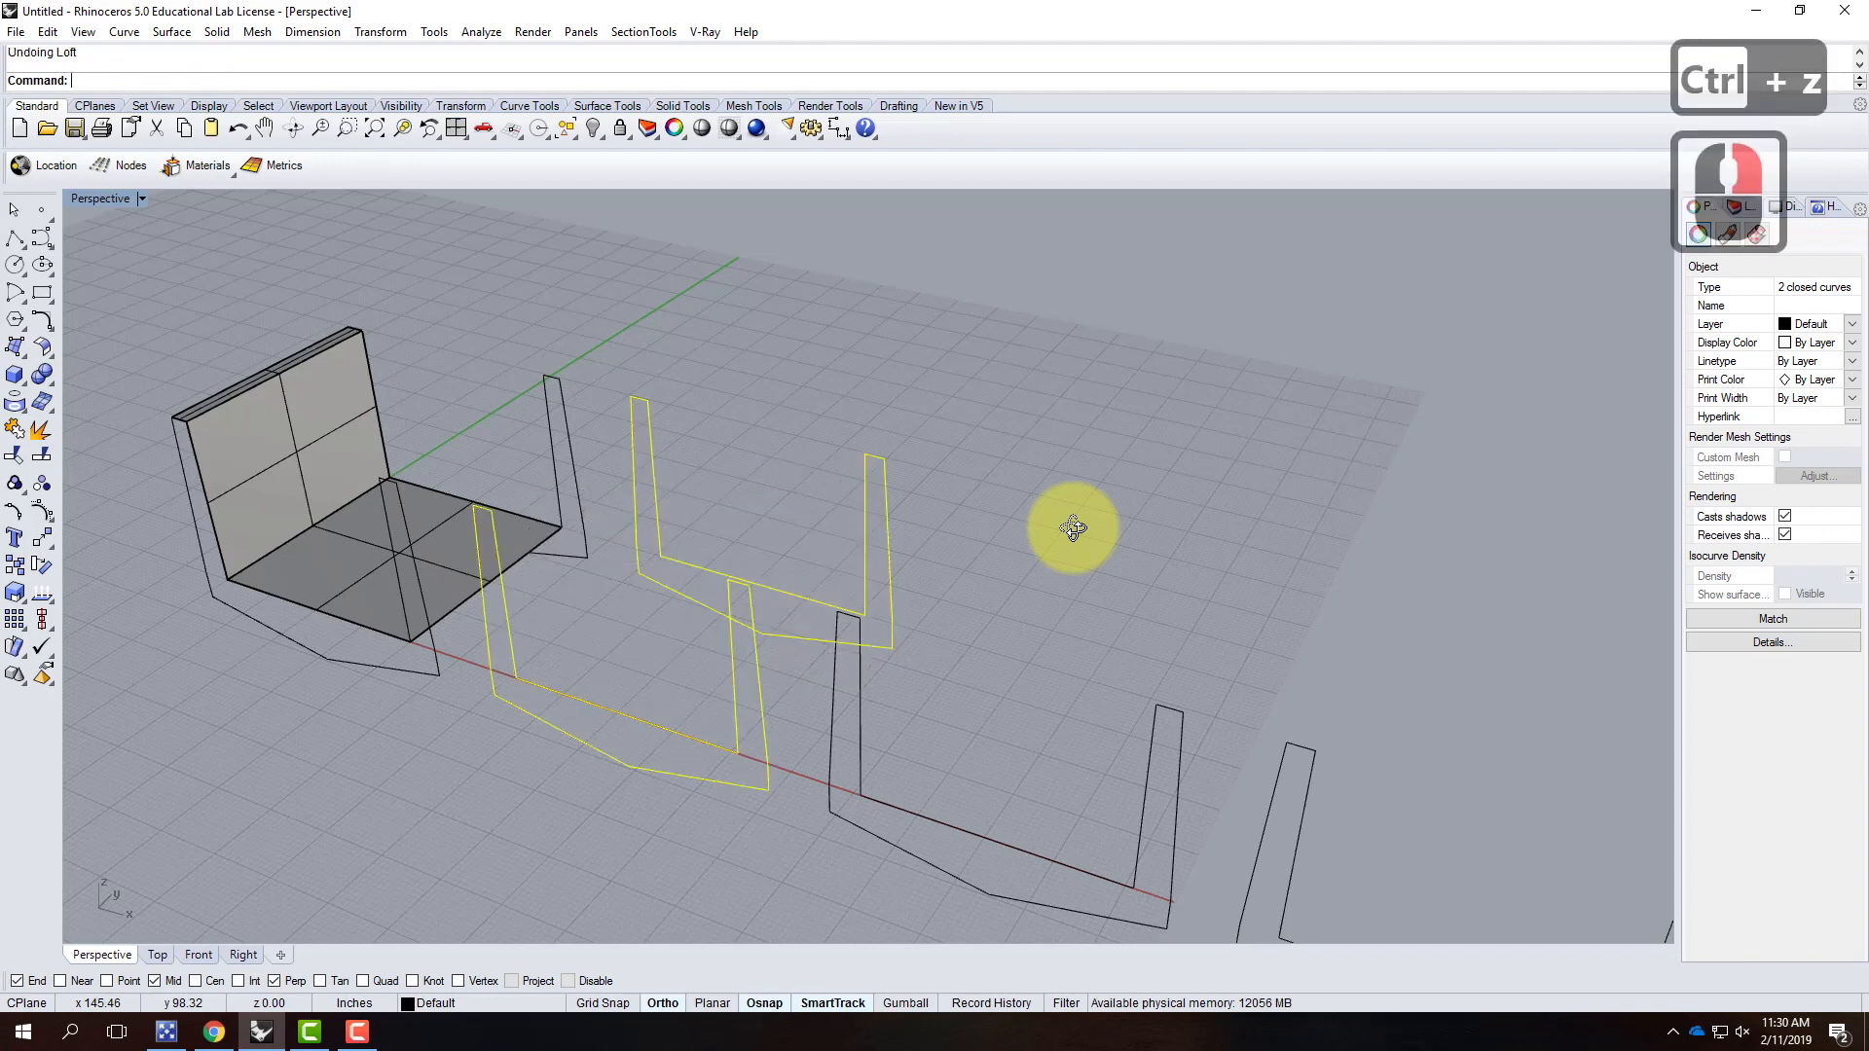
Step: Loft the second closed profile to its rear copy with aligned seams, Normal style and Do not simplify
{"action": "type", "text": "loft"}
{"action": "key", "text": "Return"}
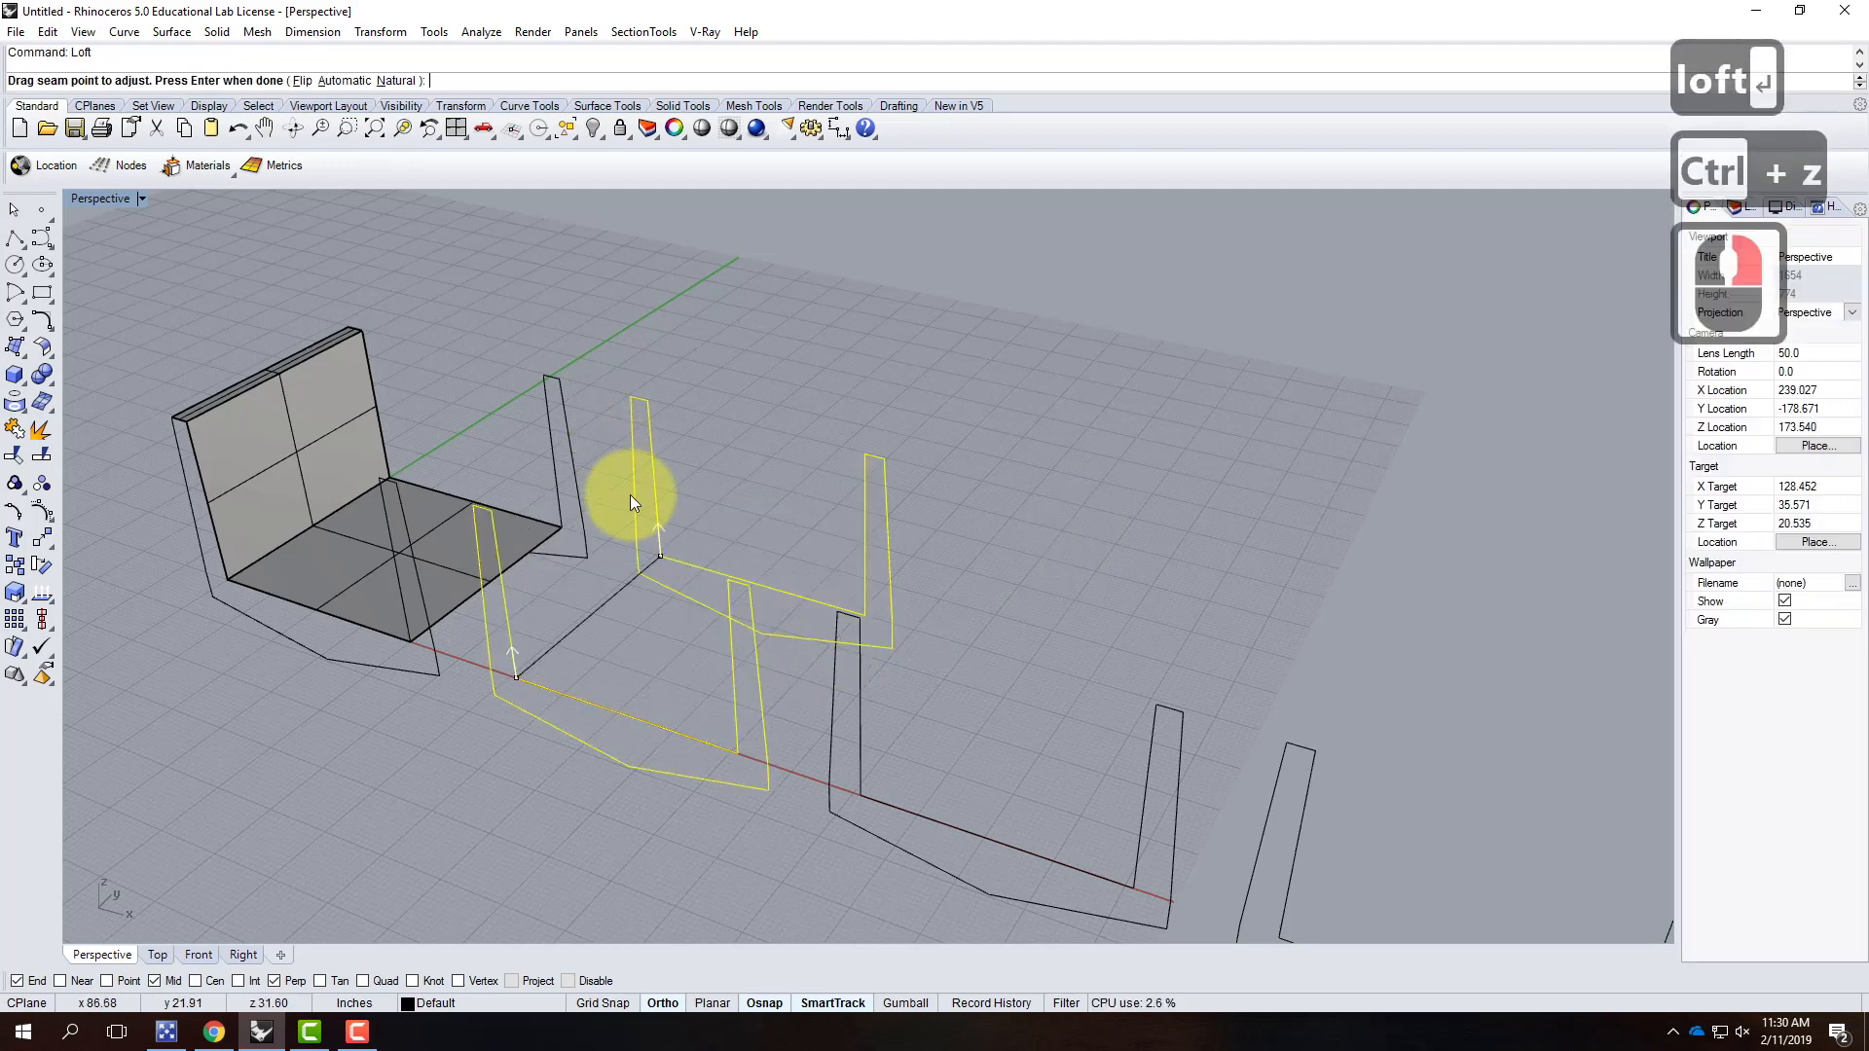
{"action": "key", "text": "Return"}
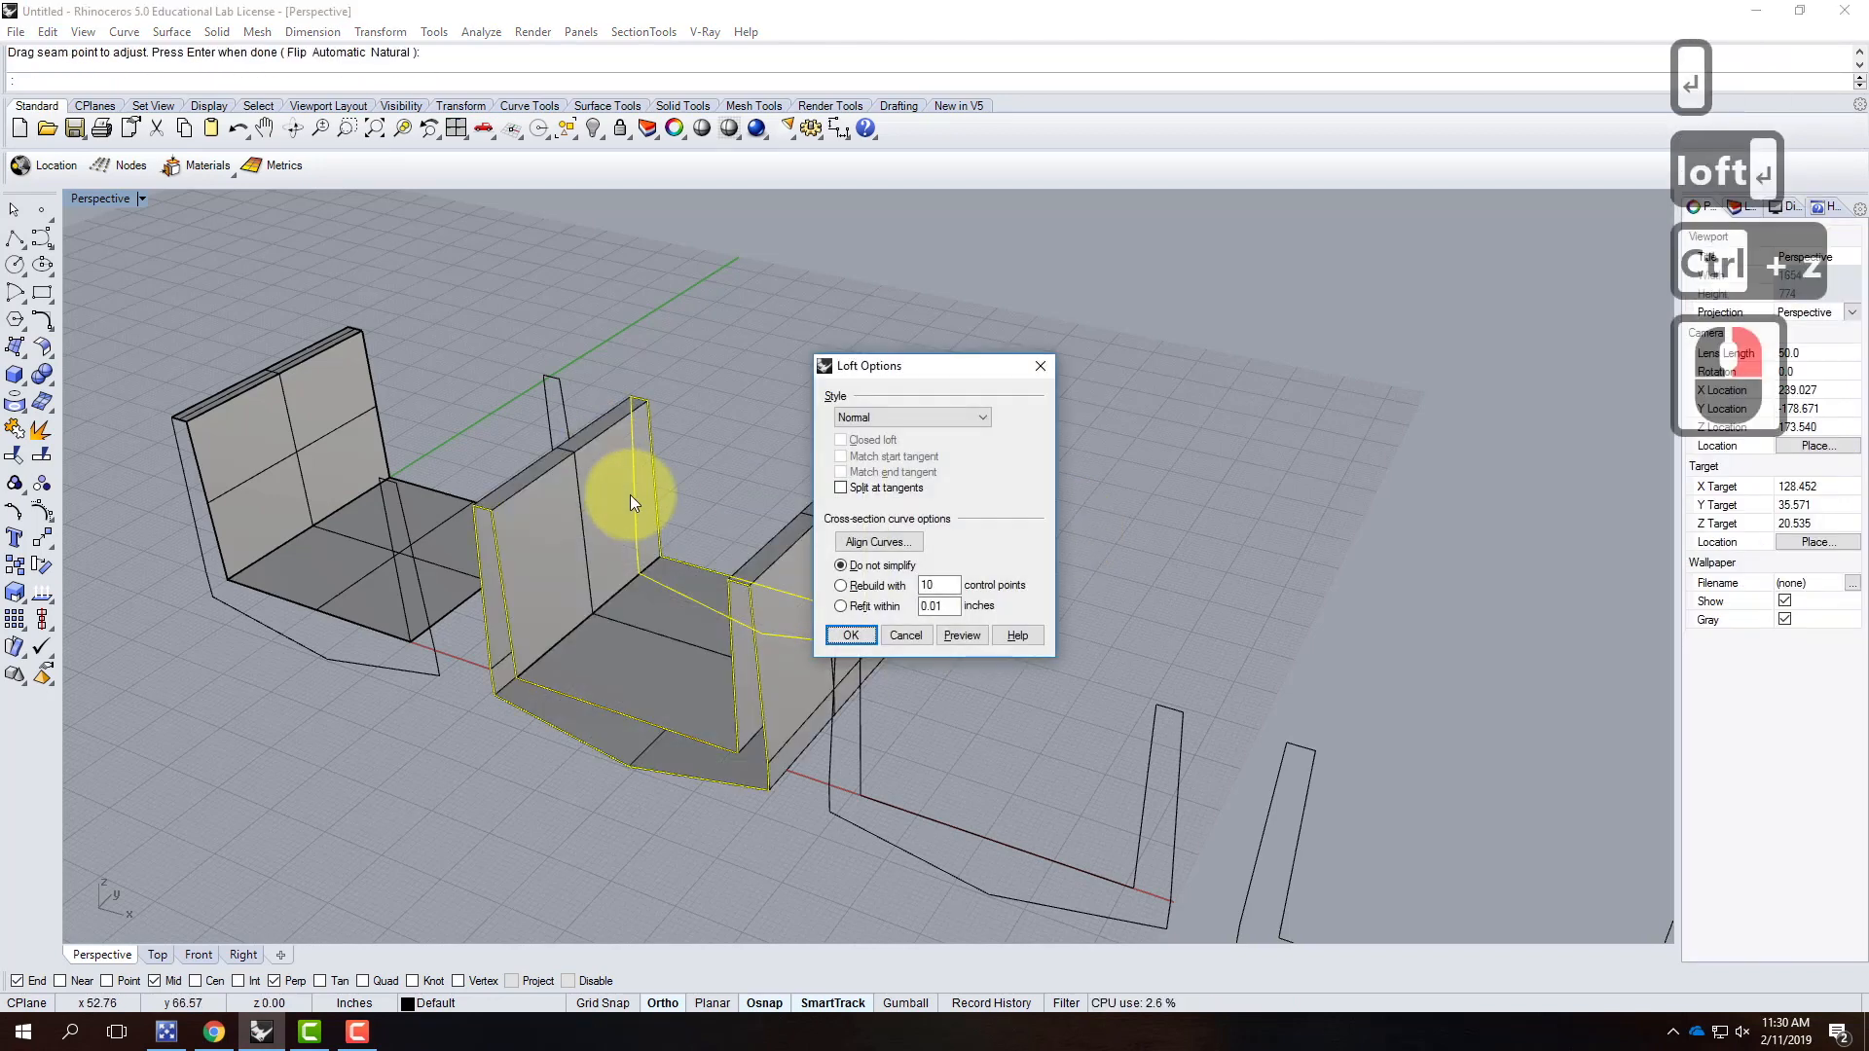
{"action": "key", "text": "Return"}
{"action": "key", "text": "Return"}
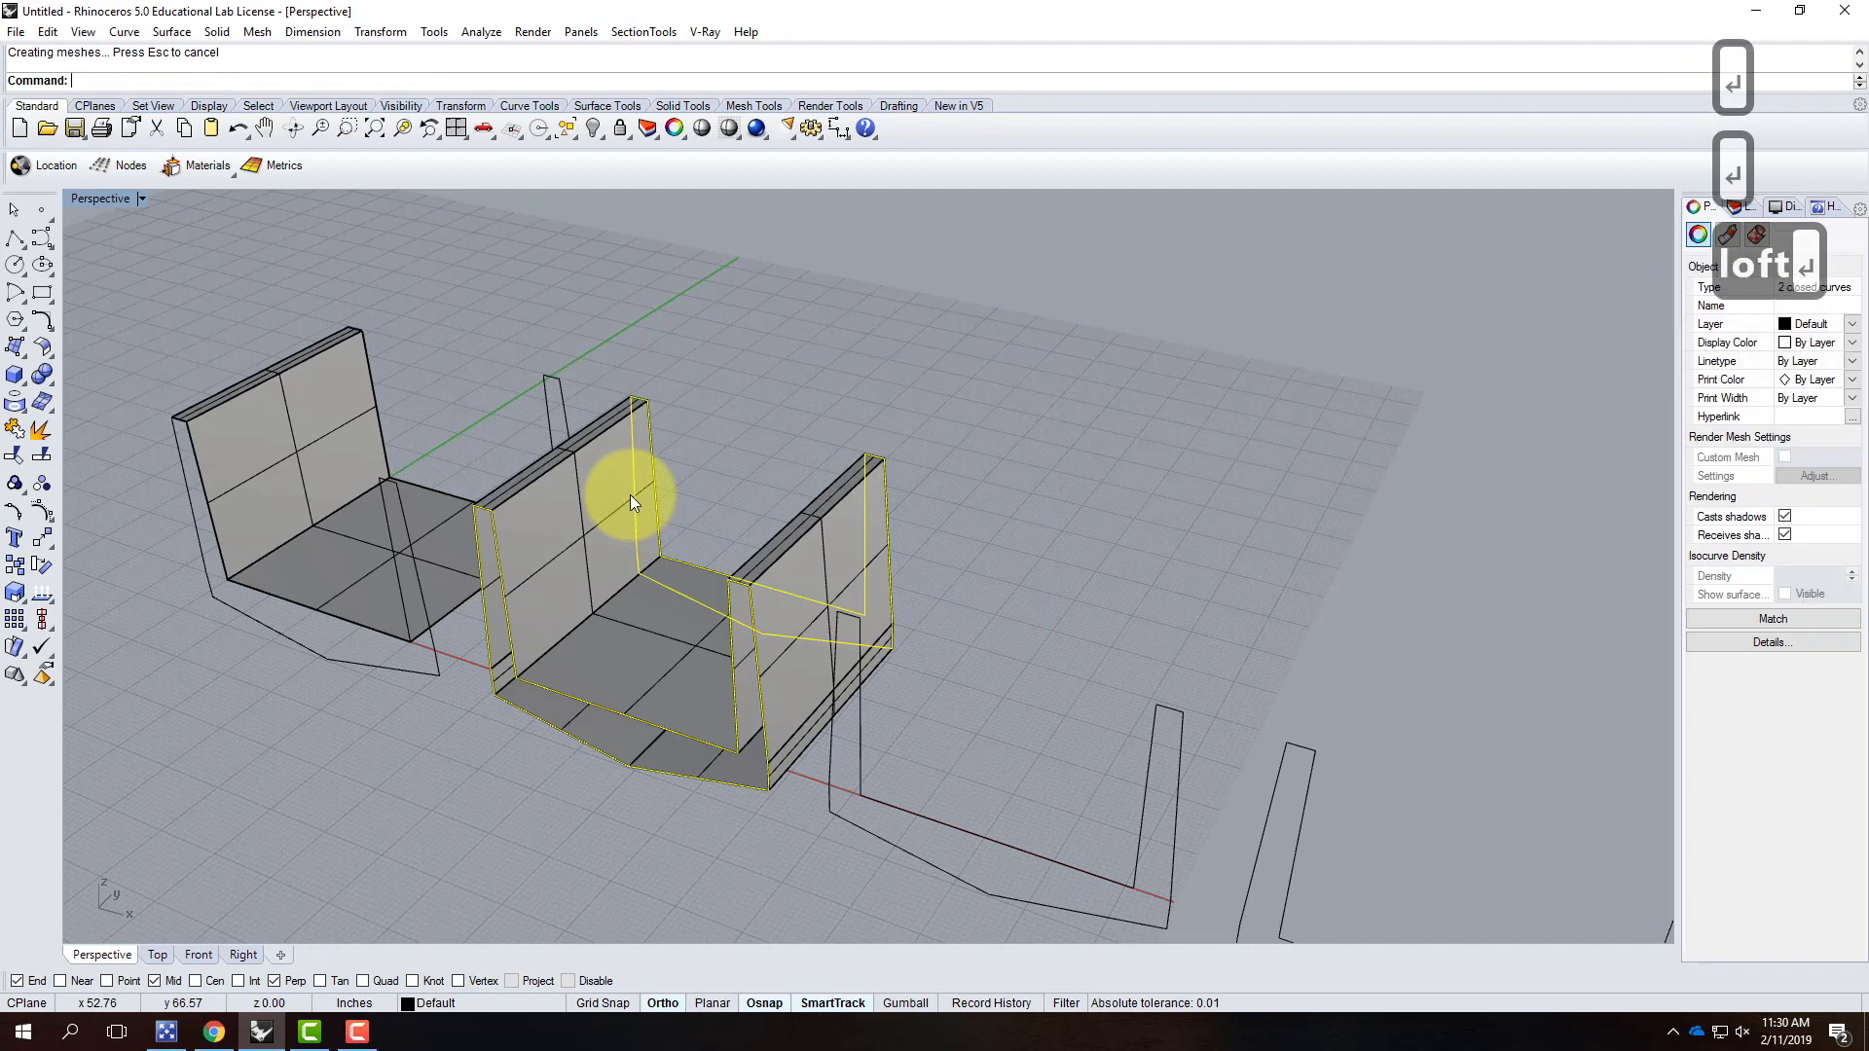
Step: Check the object type of the new loft on the second profile, and clear the selection
{"action": "left_click", "coordinate": [621, 677]}
{"action": "left_click", "coordinate": [651, 551]}
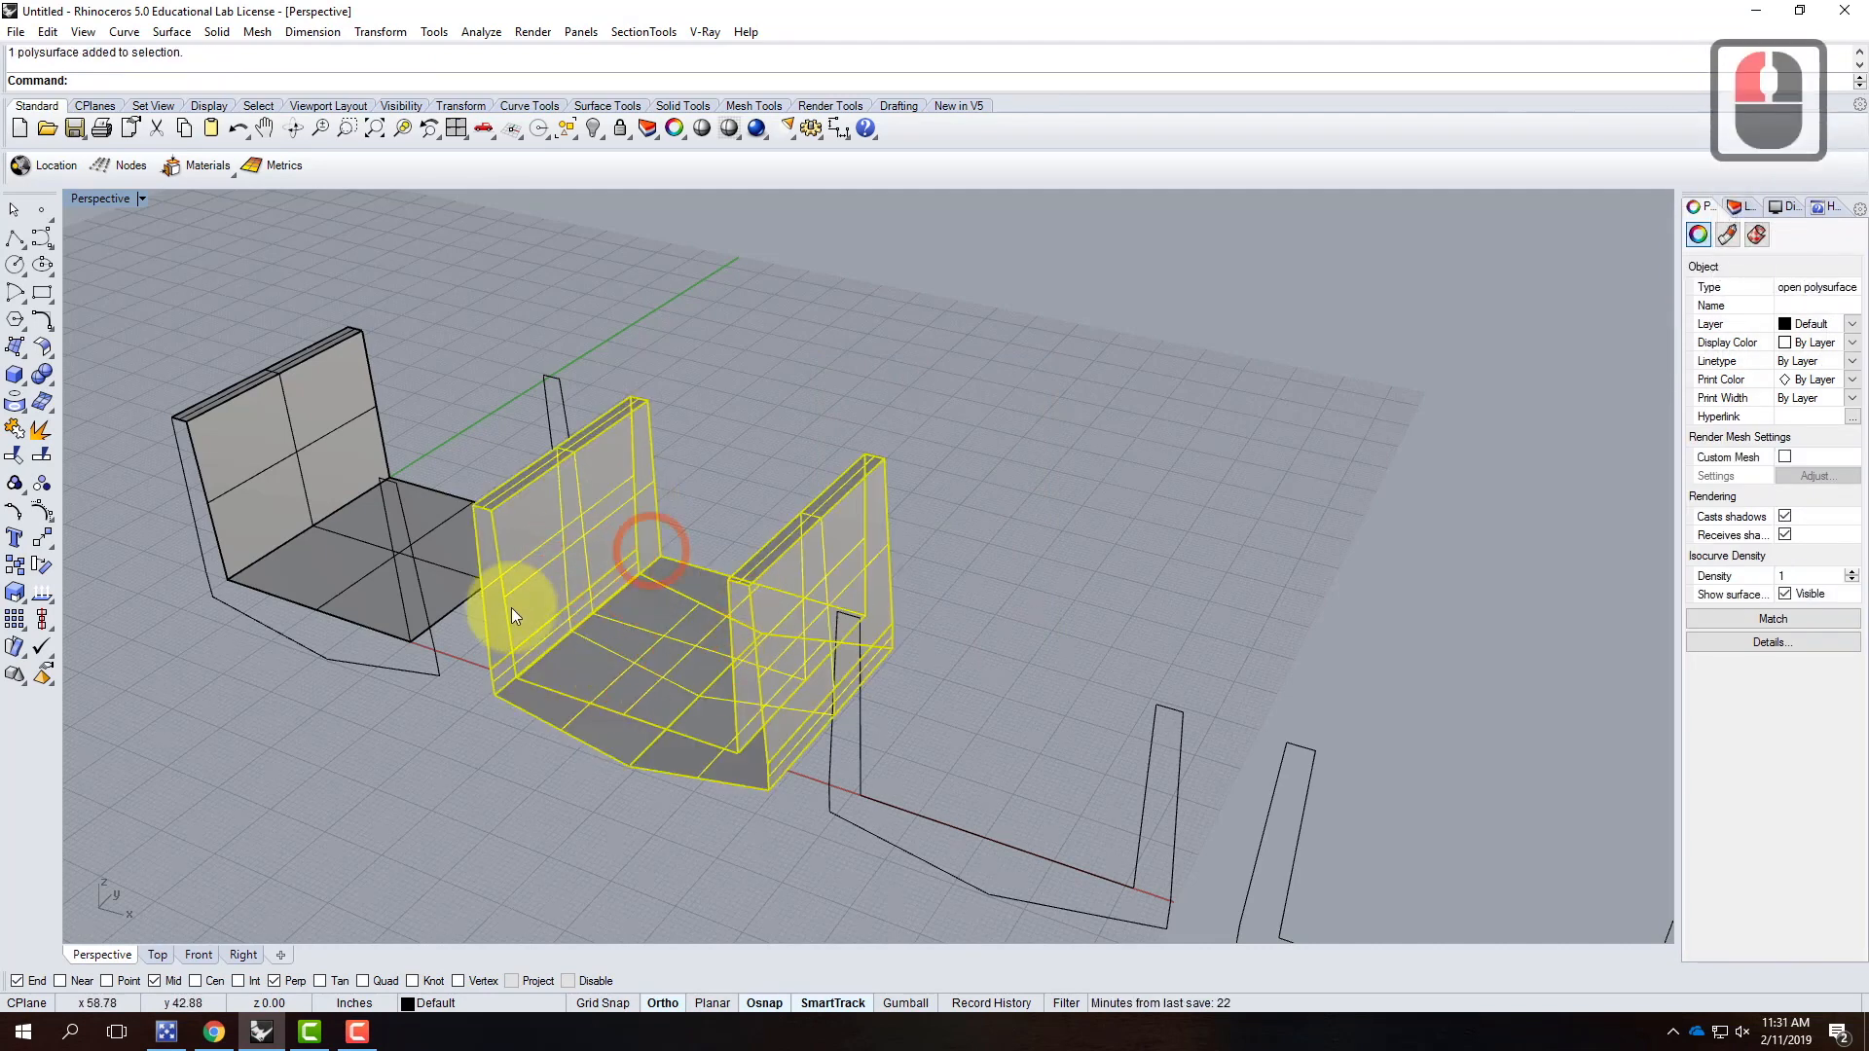
{"action": "left_click", "coordinate": [1082, 640]}
Step: Try extruding the third closed profile straight by 4' with Solid set to No, and undo the extrusion
{"action": "scroll", "coordinate": [907, 734], "scroll_direction": "down", "scroll_amount": 3}
{"action": "scroll", "coordinate": [827, 739], "scroll_direction": "up", "scroll_amount": 3}
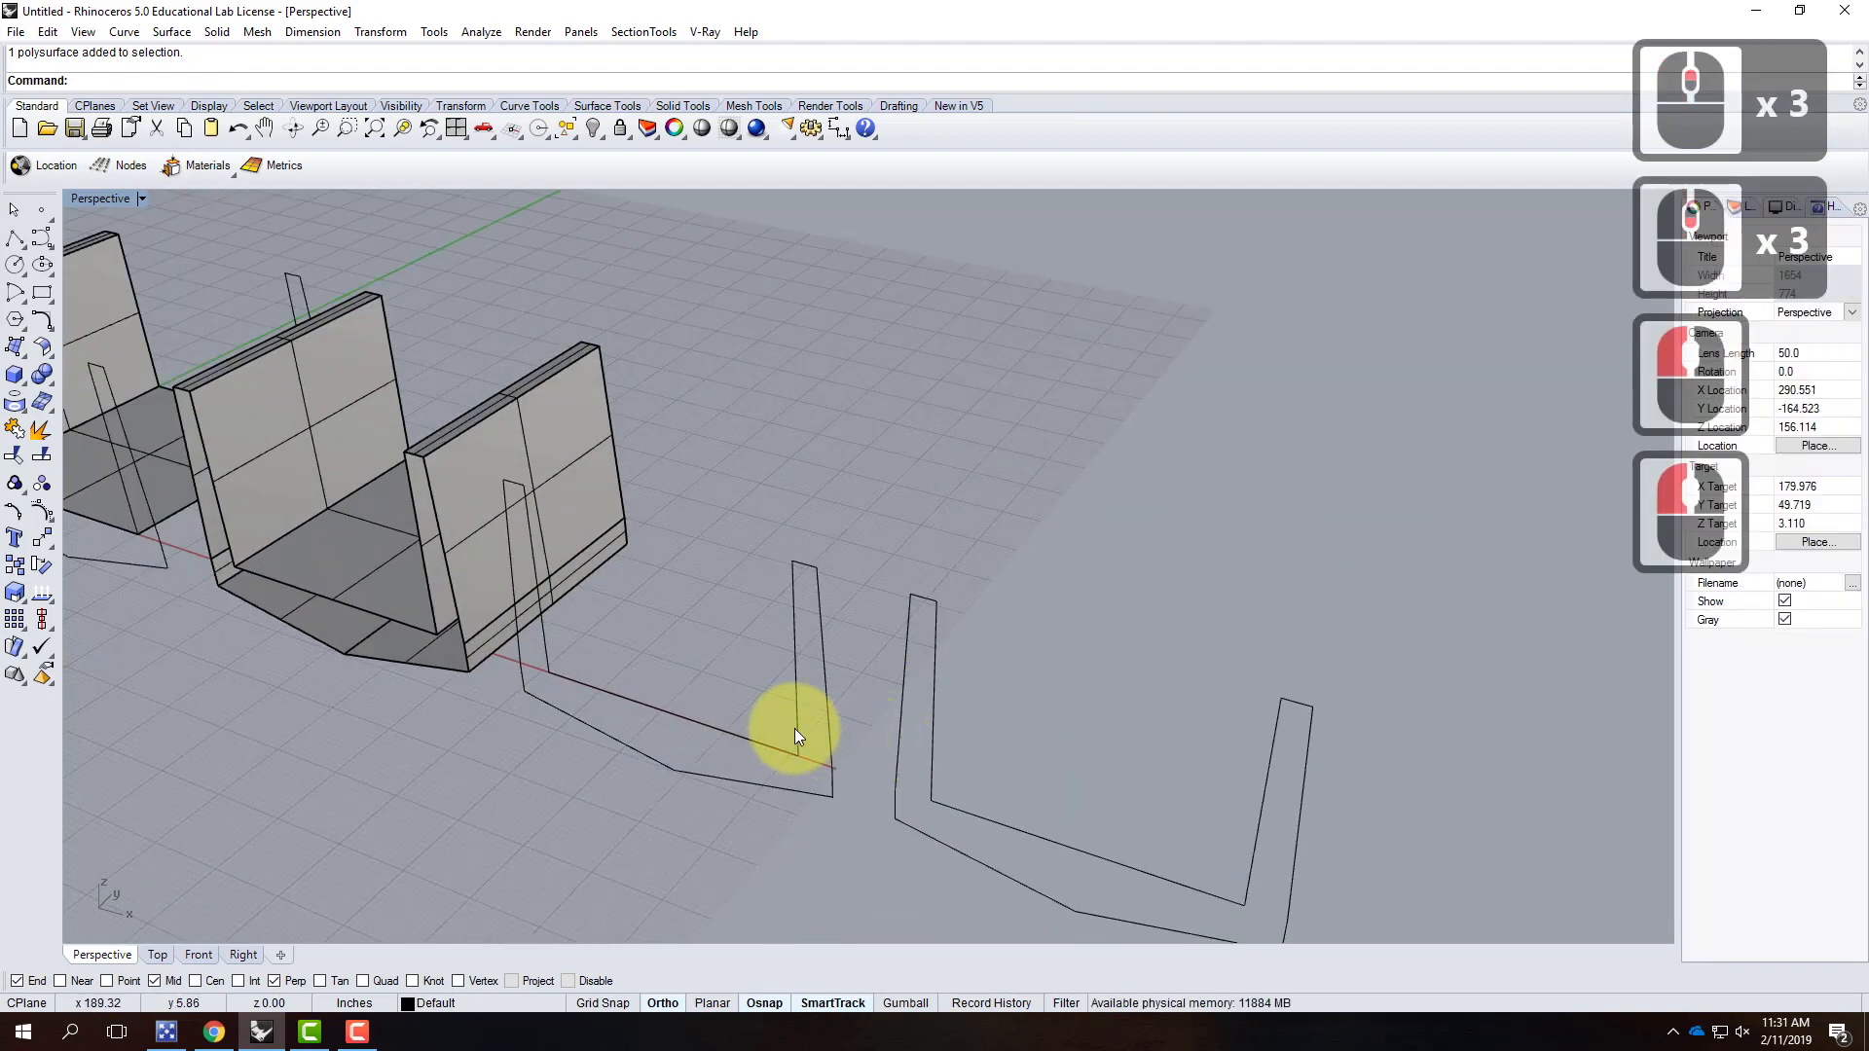
{"action": "left_click", "coordinate": [794, 730]}
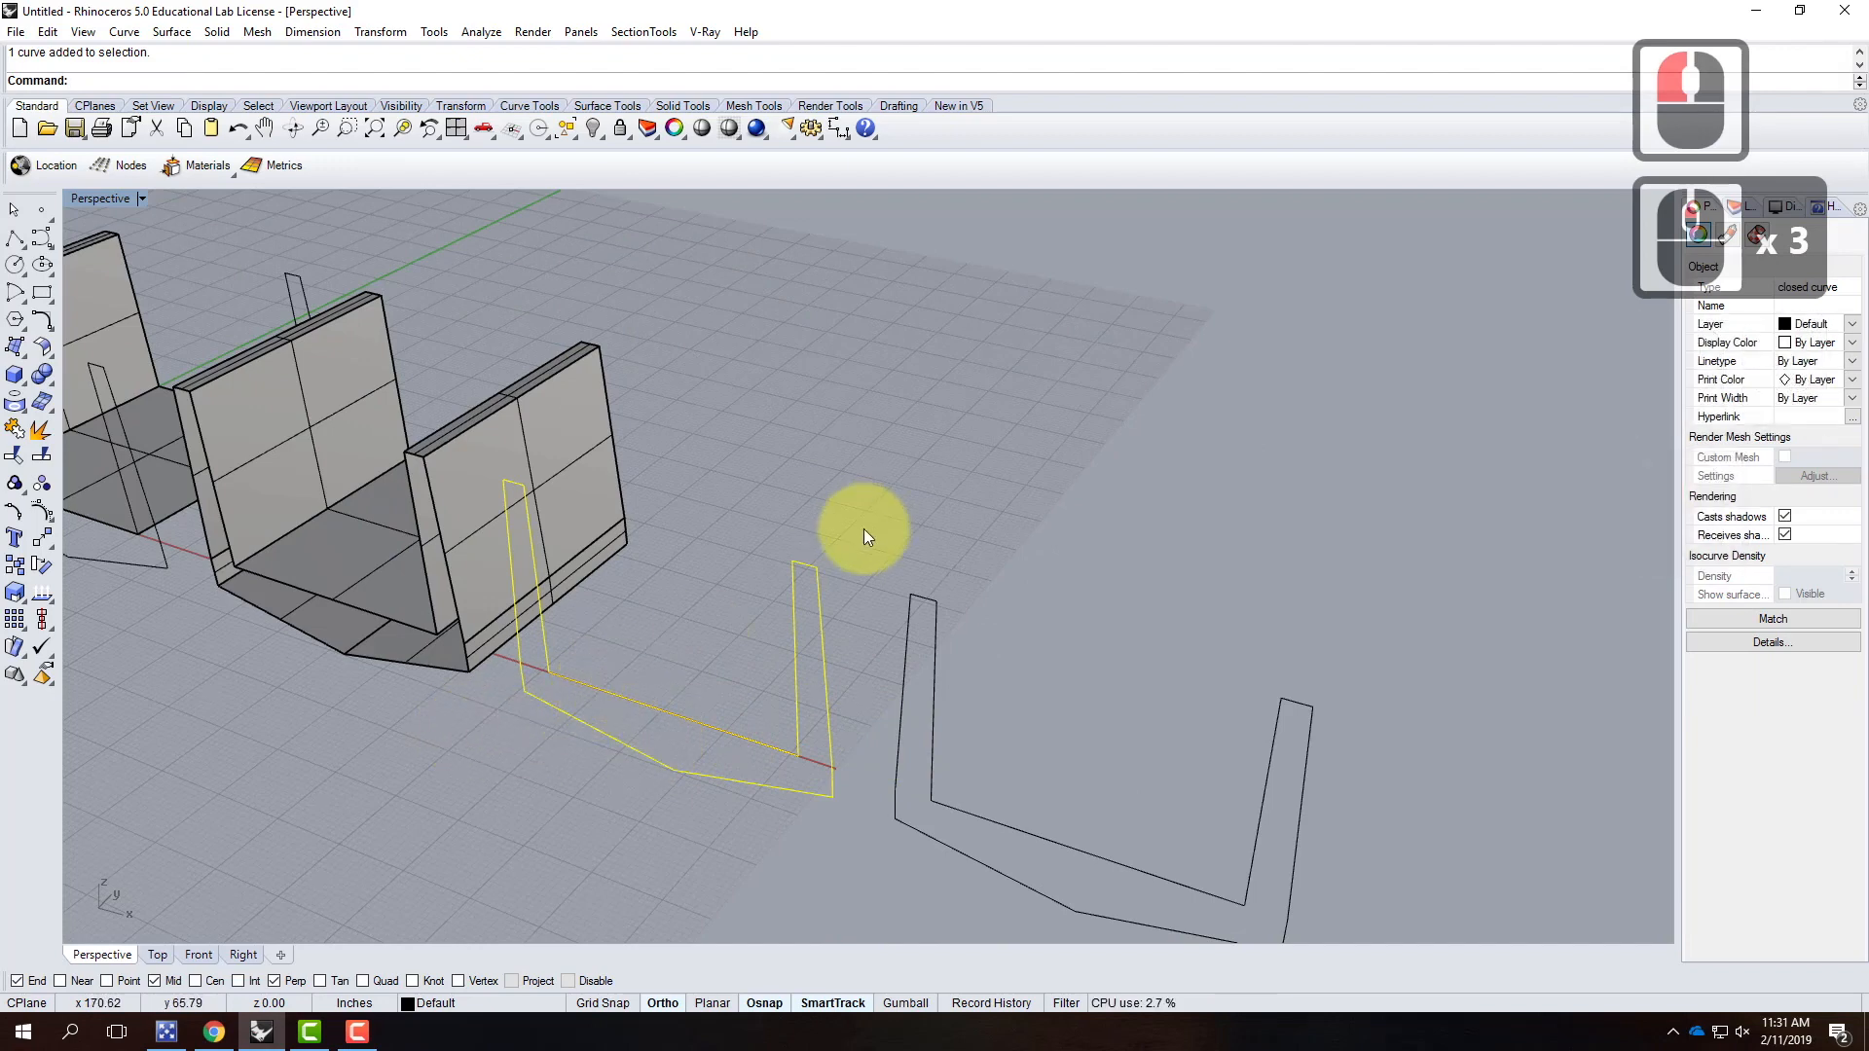
{"action": "left_click", "coordinate": [125, 32]}
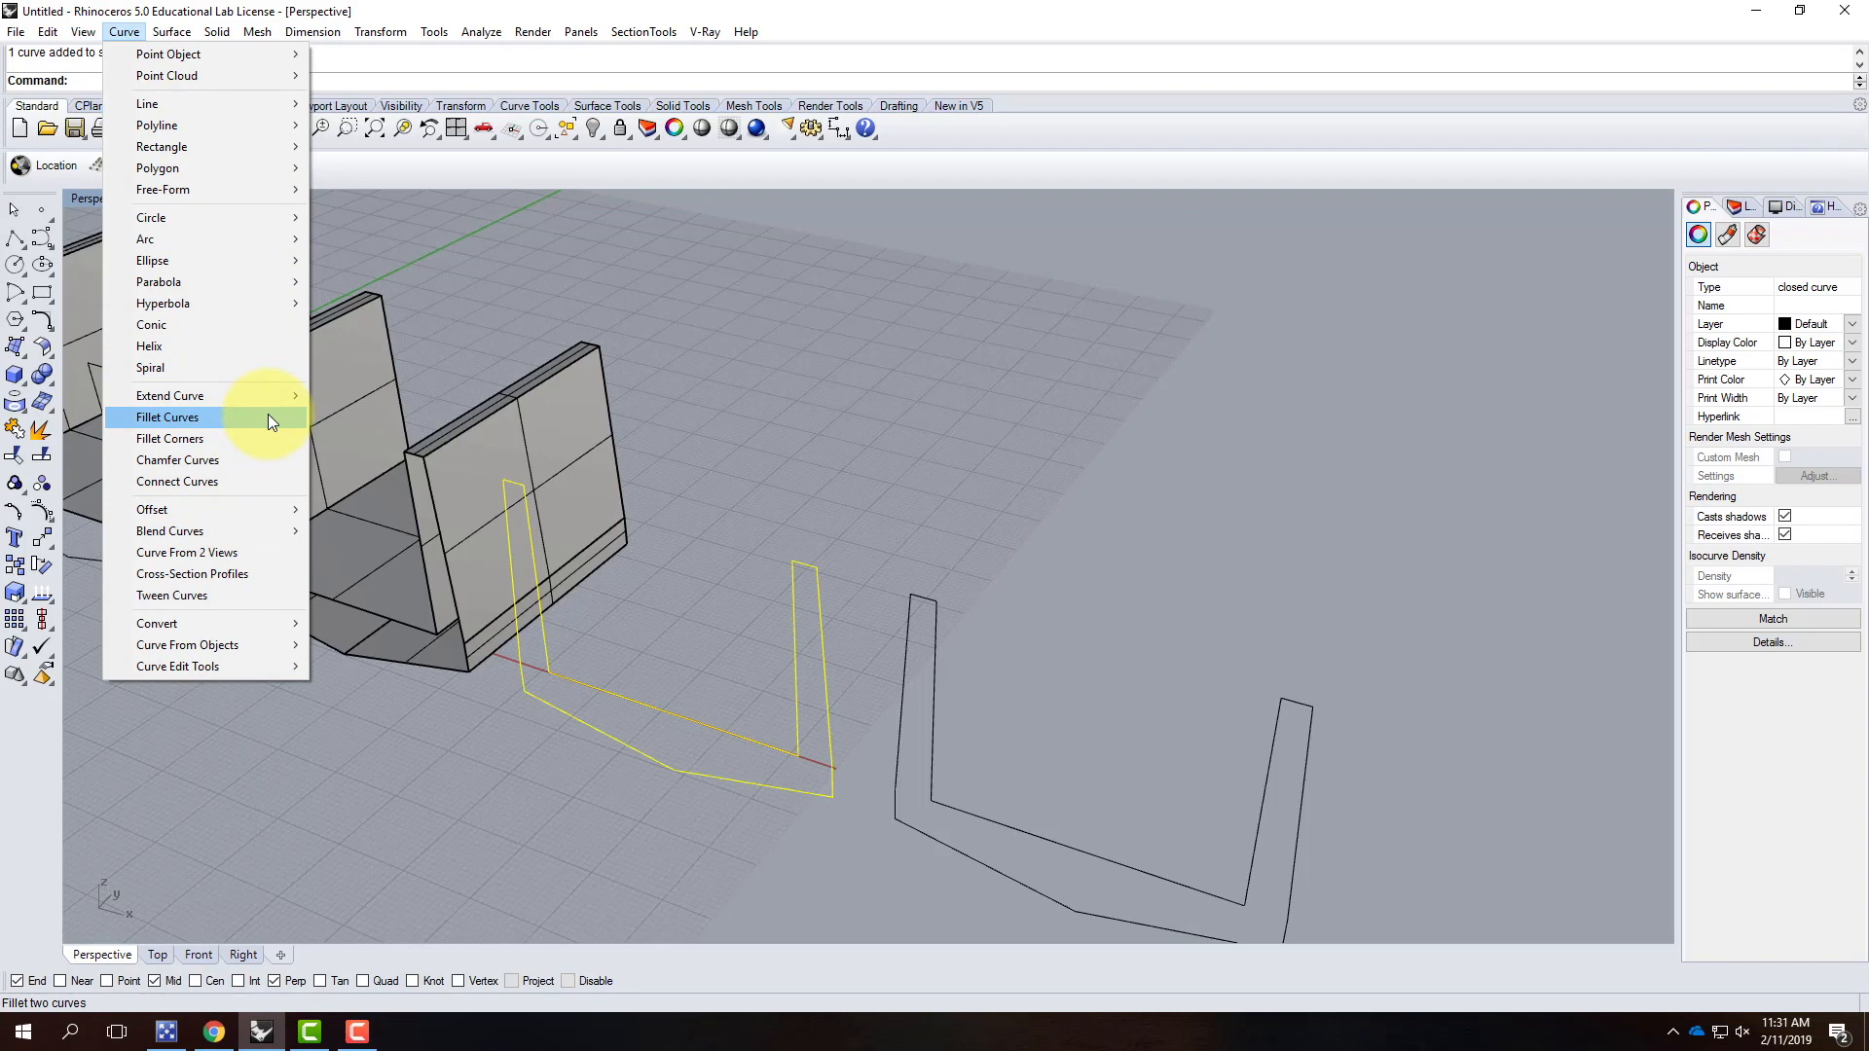
{"action": "mouse_move", "coordinate": [172, 32]}
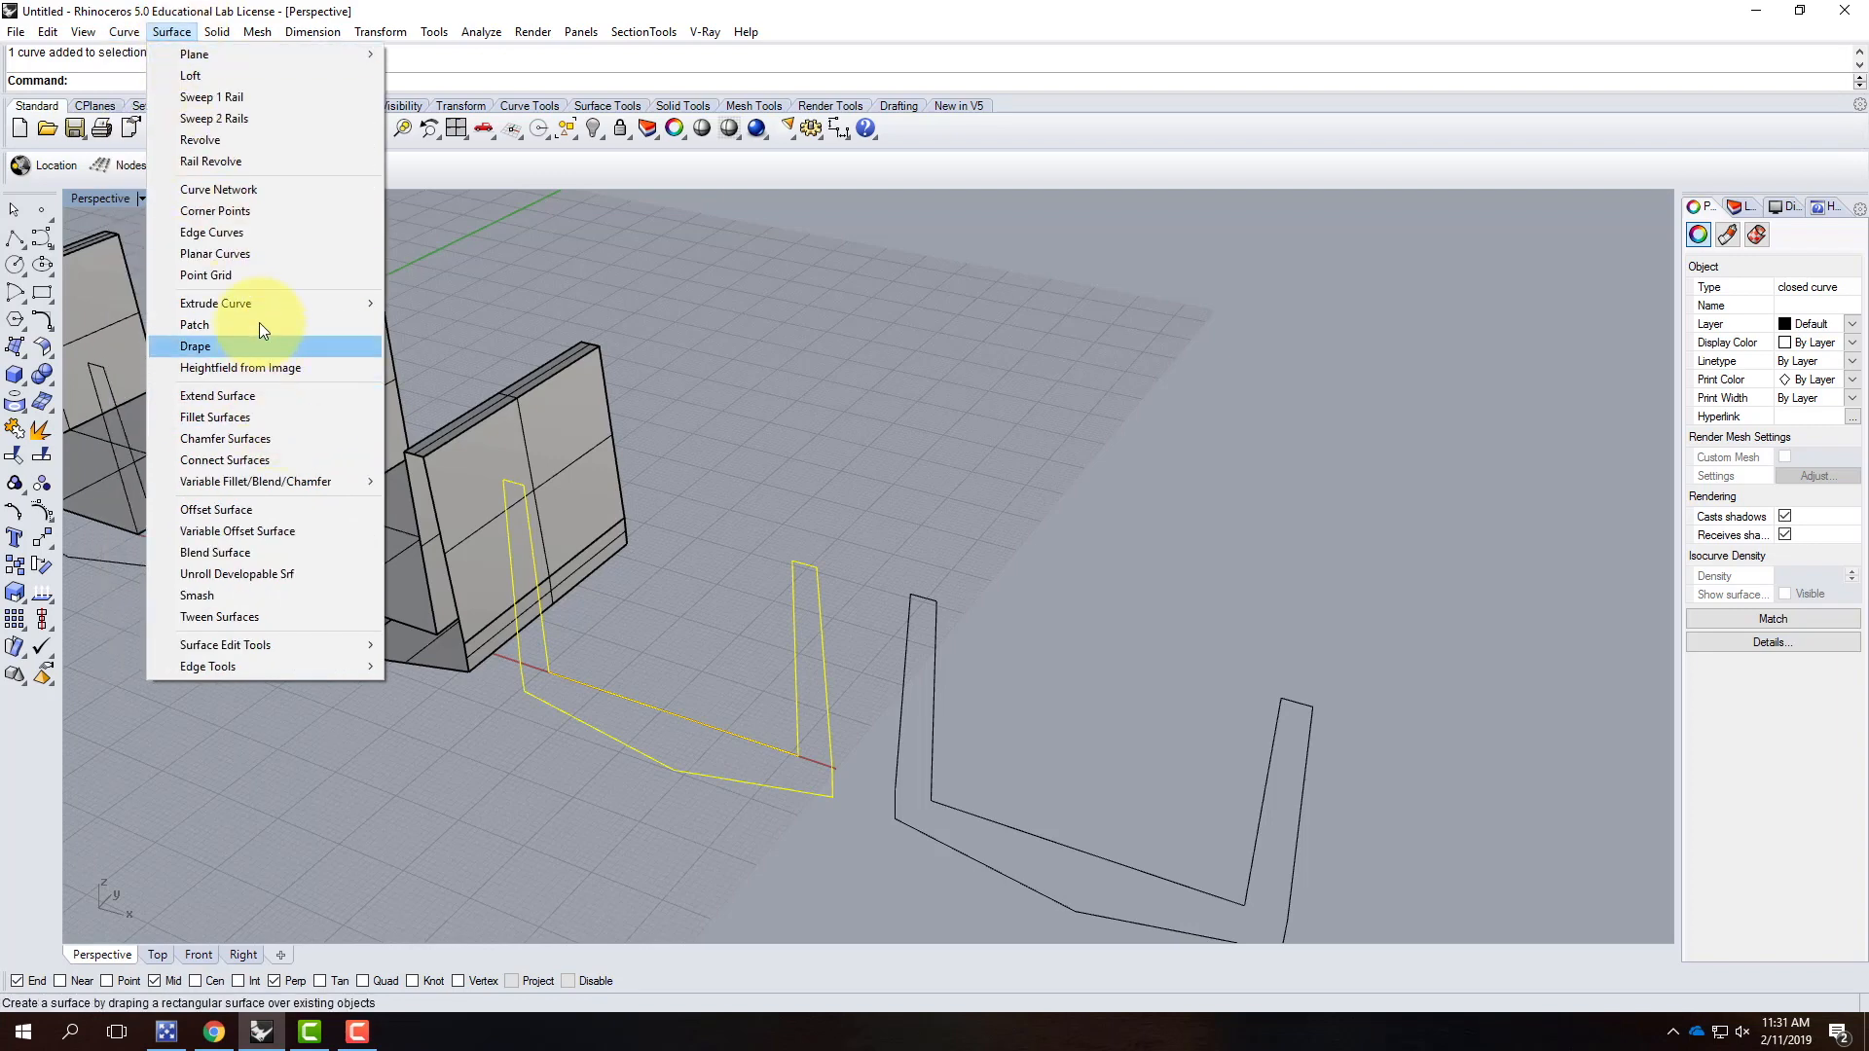
{"action": "mouse_move", "coordinate": [259, 307]}
{"action": "left_click", "coordinate": [443, 297]}
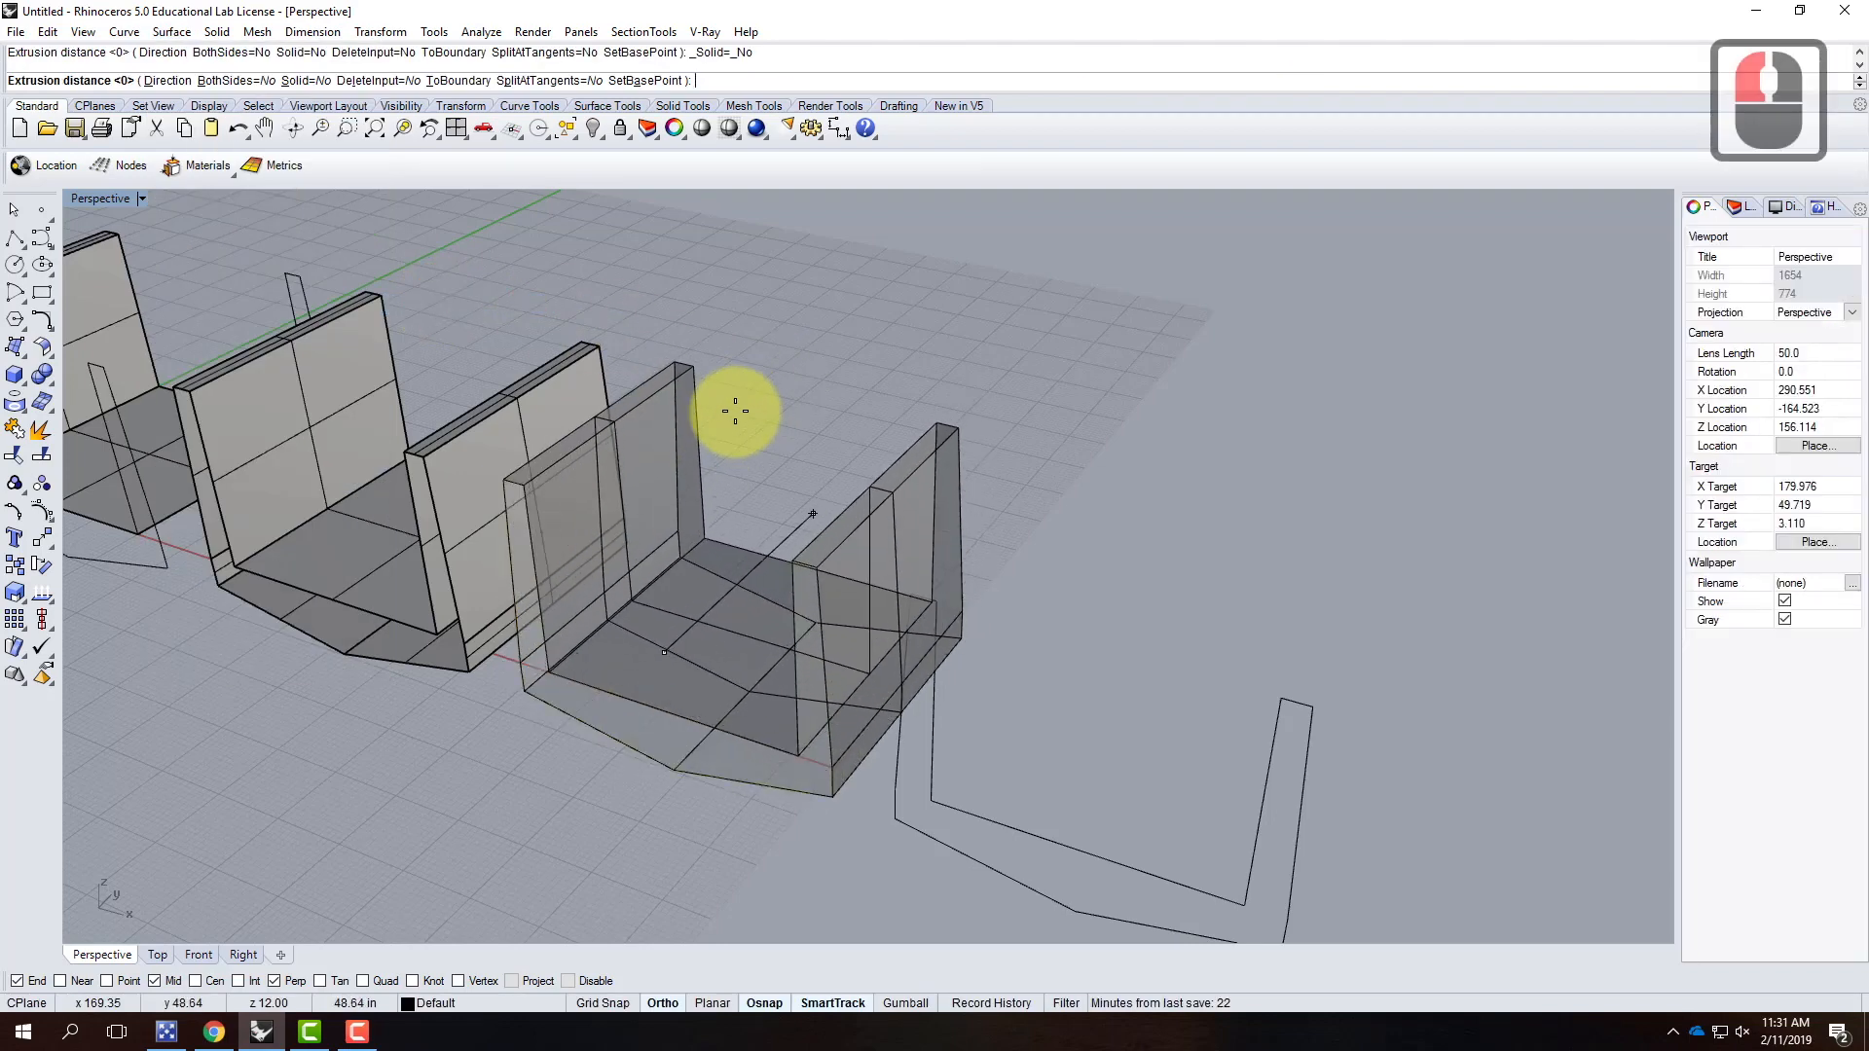
{"action": "type", "text": "4'"}
{"action": "key", "text": "Return"}
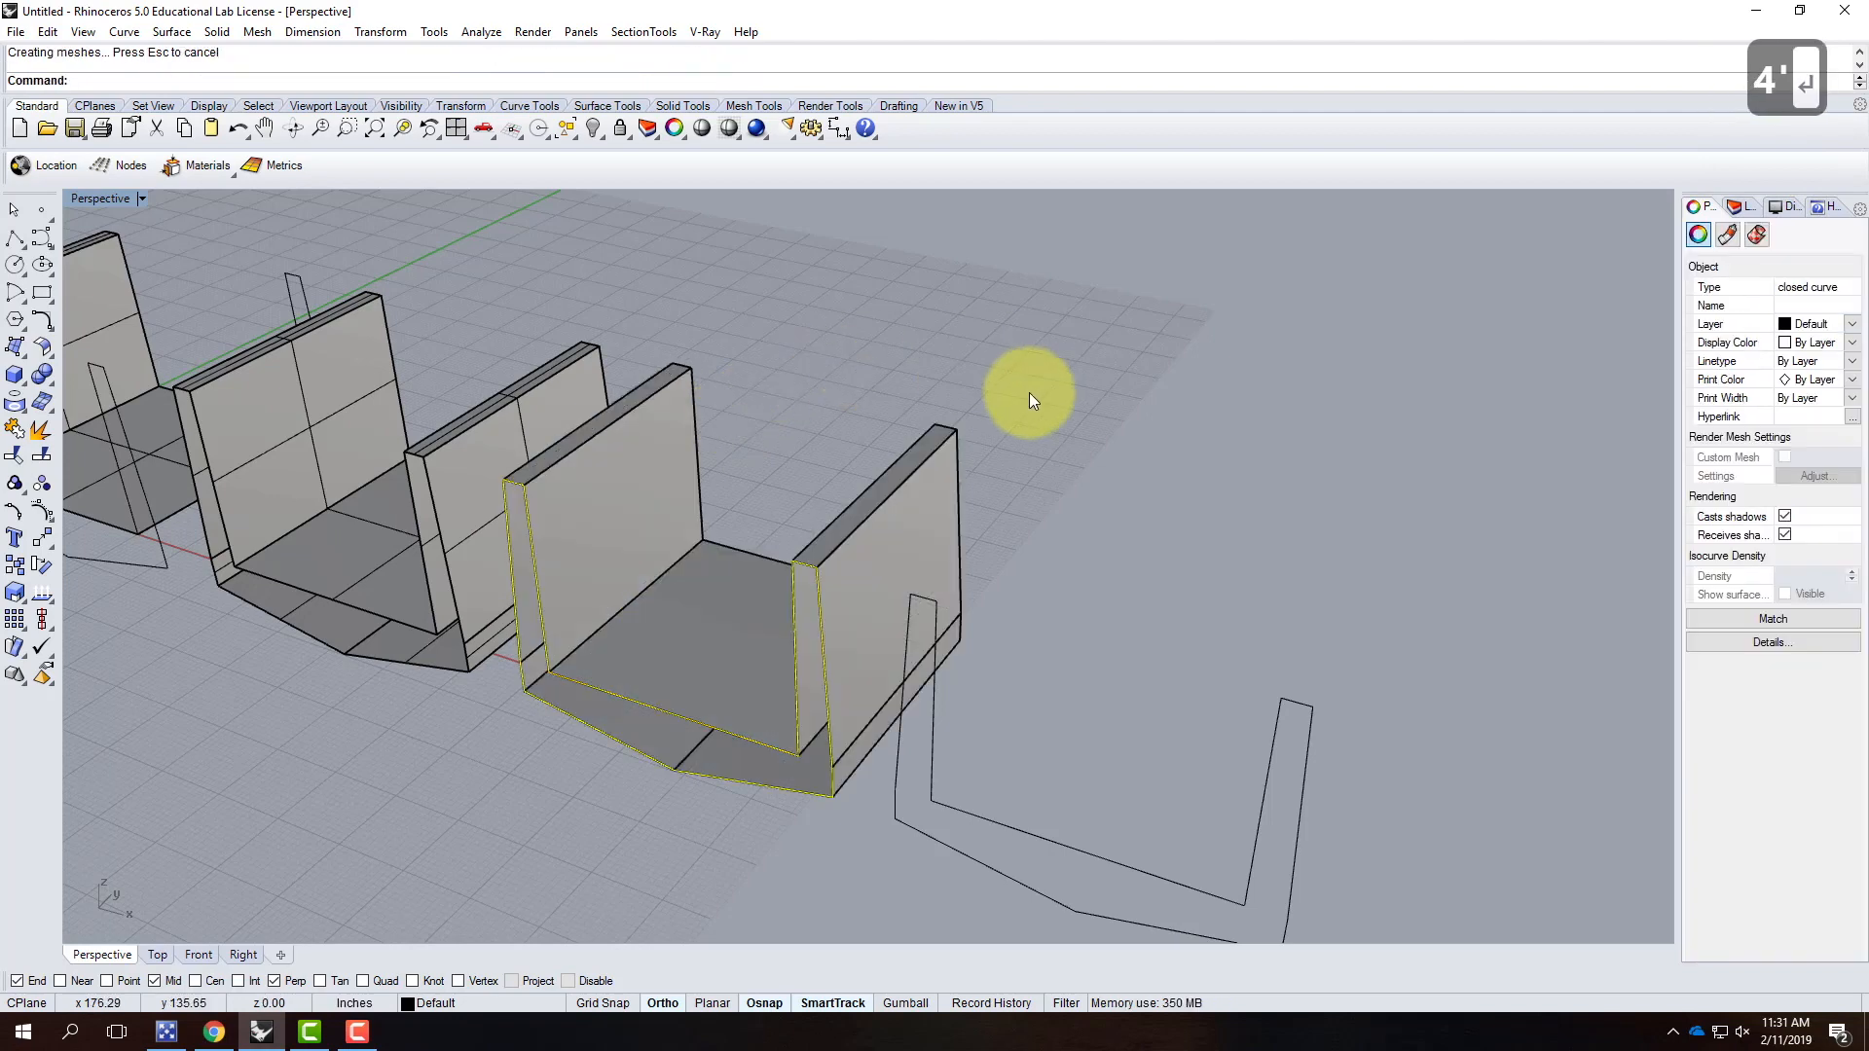
{"action": "key", "text": "ctrl+z"}
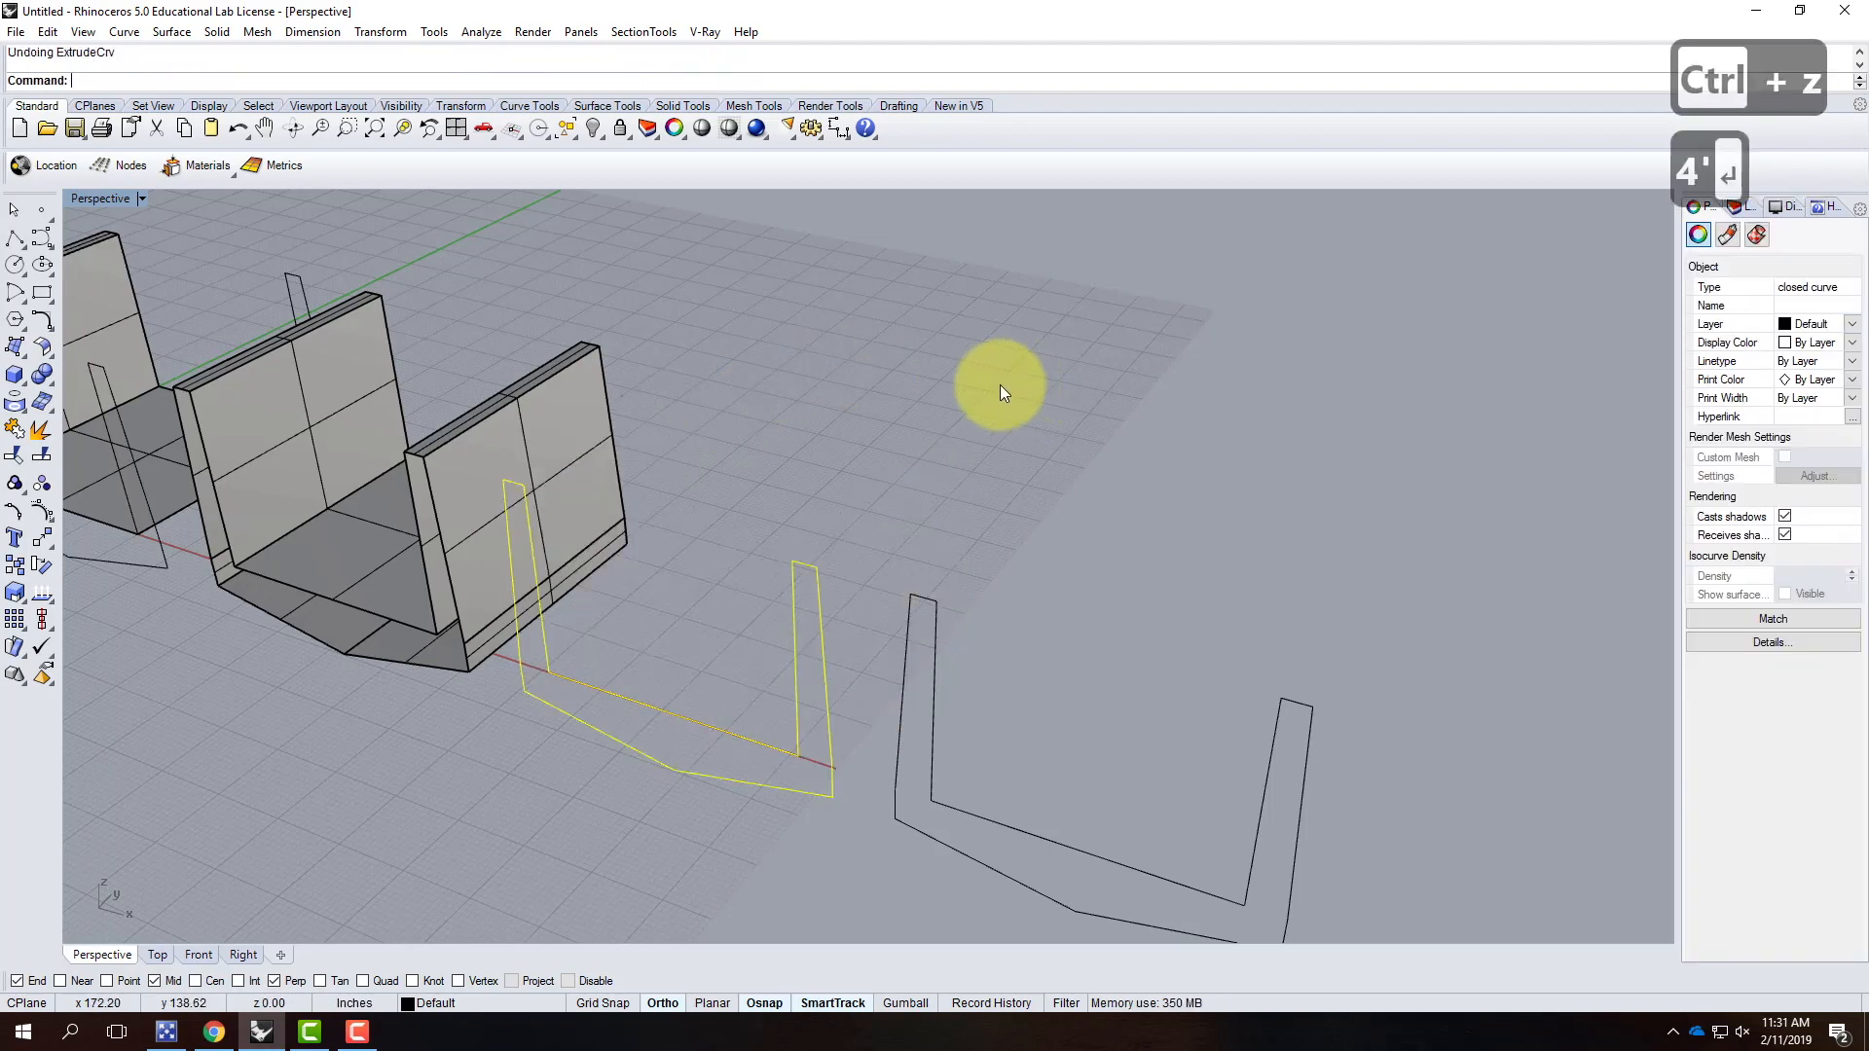
Step: Extrude the third closed profile 4' with Solid set to Yes, and deselect it
{"action": "right_click", "coordinate": [720, 613]}
{"action": "left_click", "coordinate": [304, 81]}
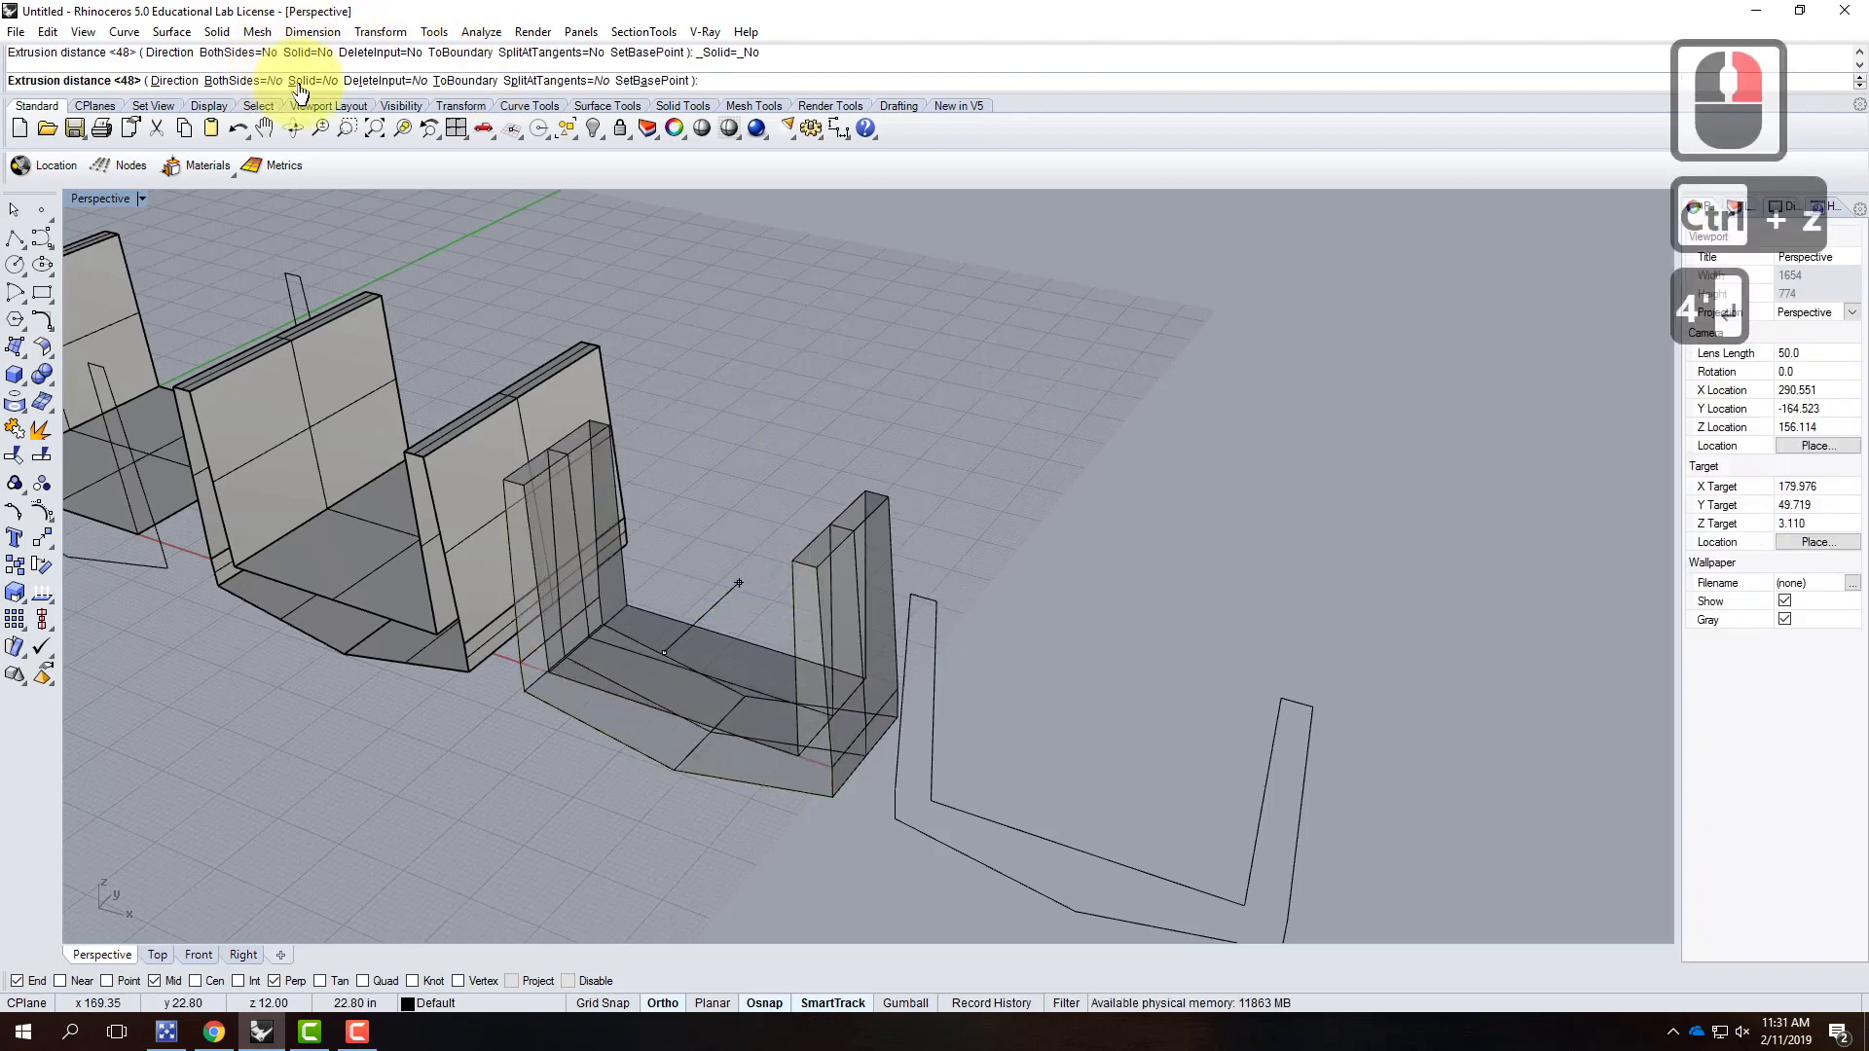
{"action": "left_click", "coordinate": [305, 83]}
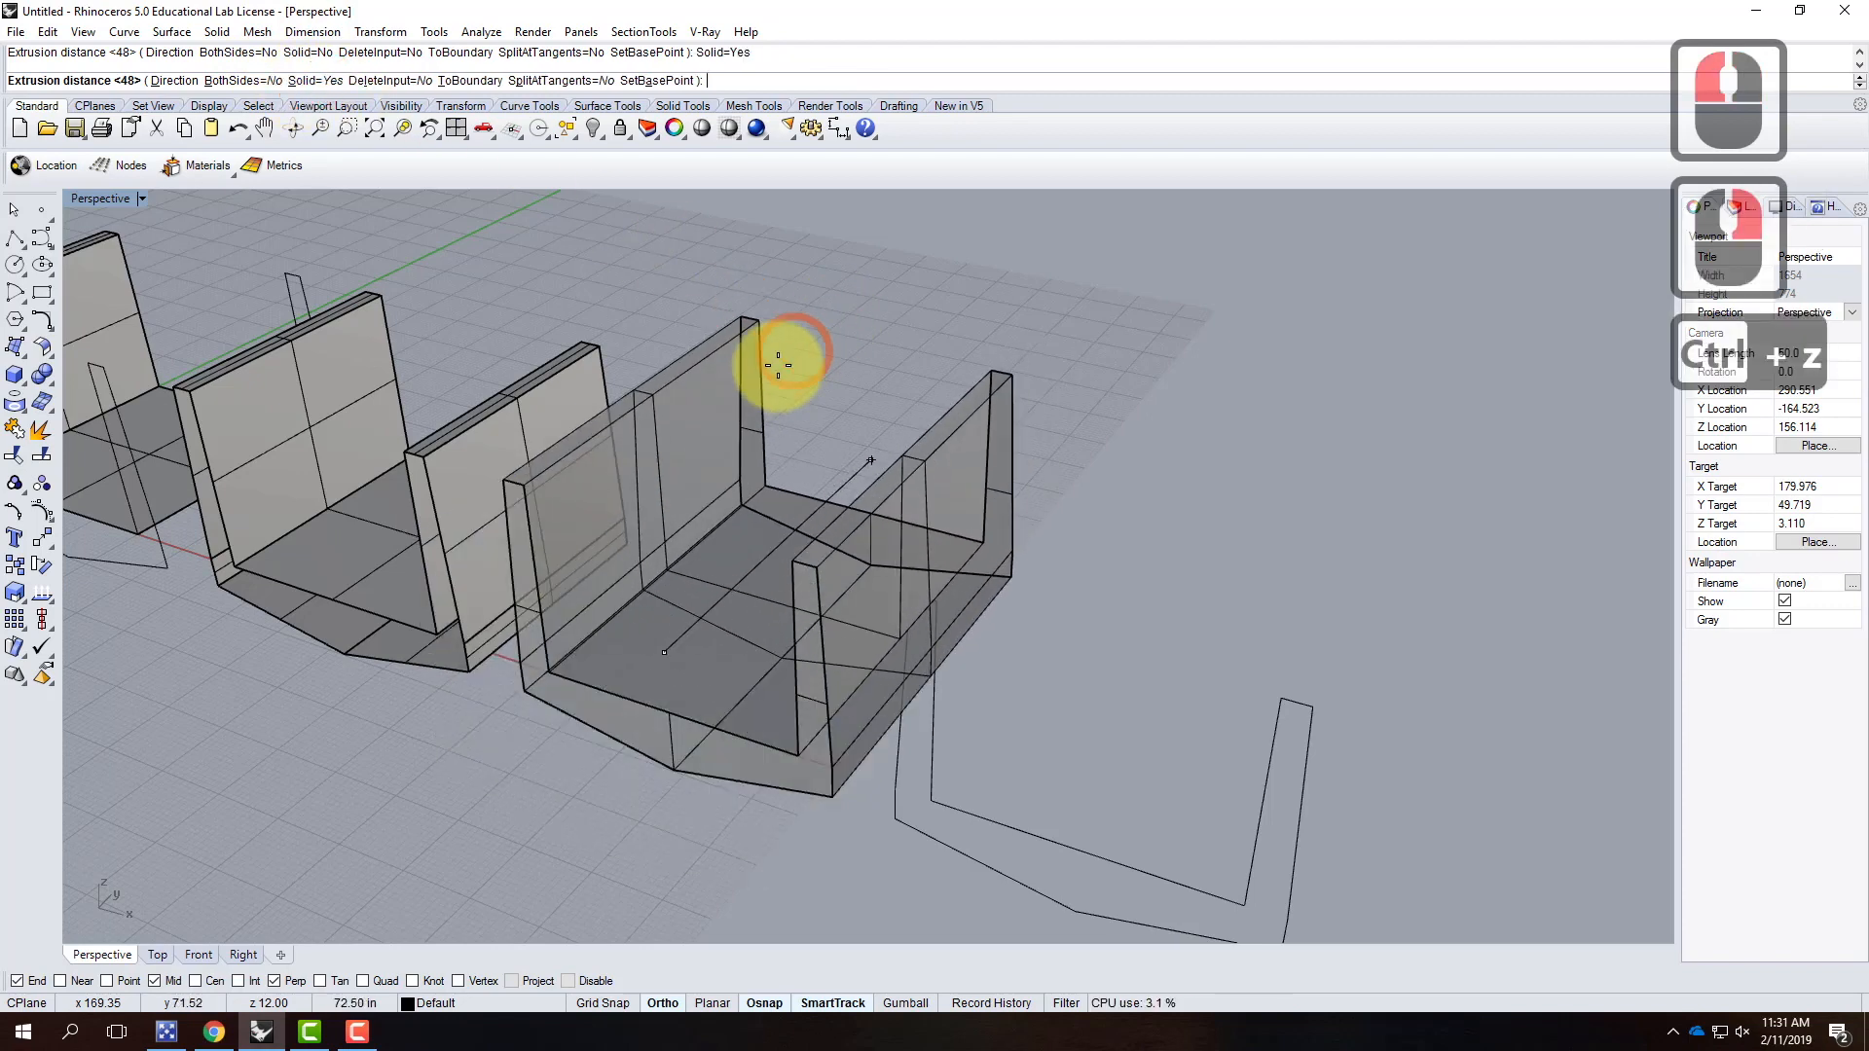
{"action": "type", "text": "4'"}
{"action": "key", "text": "Return"}
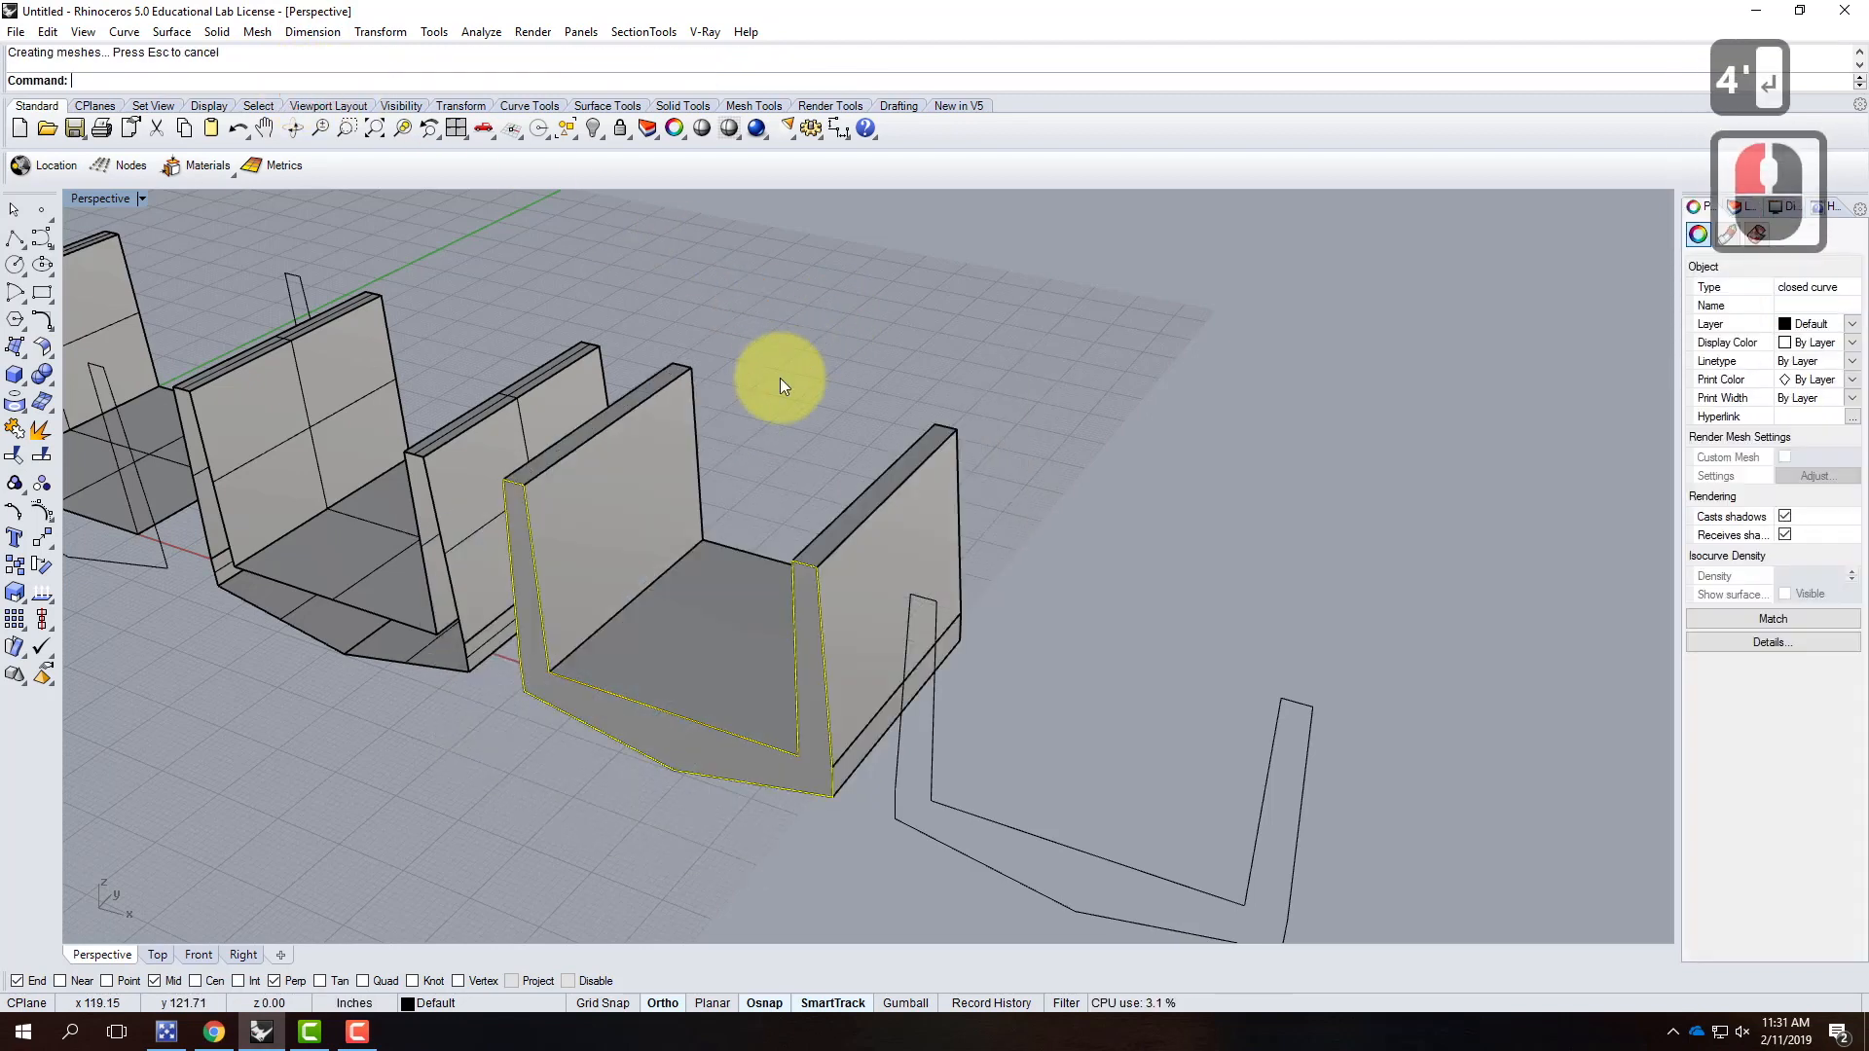
{"action": "left_click", "coordinate": [1106, 333]}
Step: Try offsetting the fourth closed profile outward by 4' within its own plane, and undo the offset
{"action": "right_click_drag", "start_coordinate": [1106, 467], "coordinate": [1147, 444]}
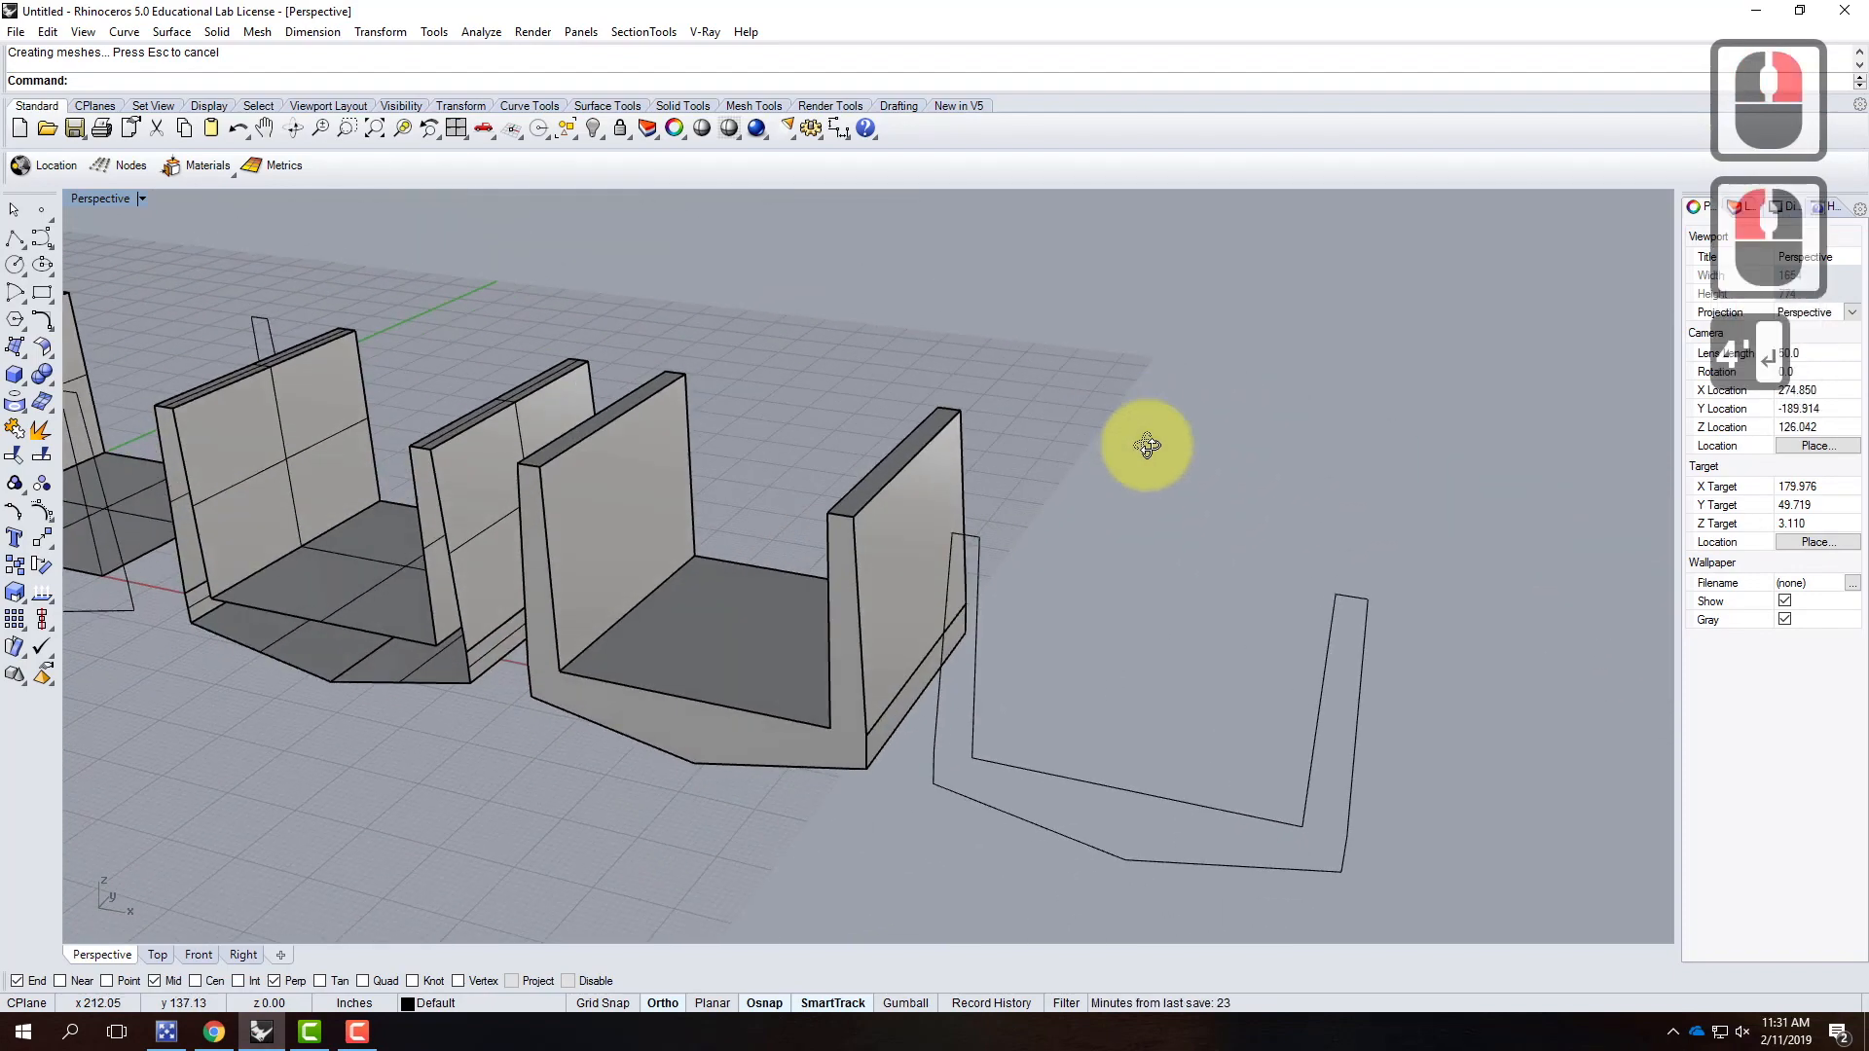
{"action": "scroll", "coordinate": [756, 579], "scroll_direction": "down", "scroll_amount": 2}
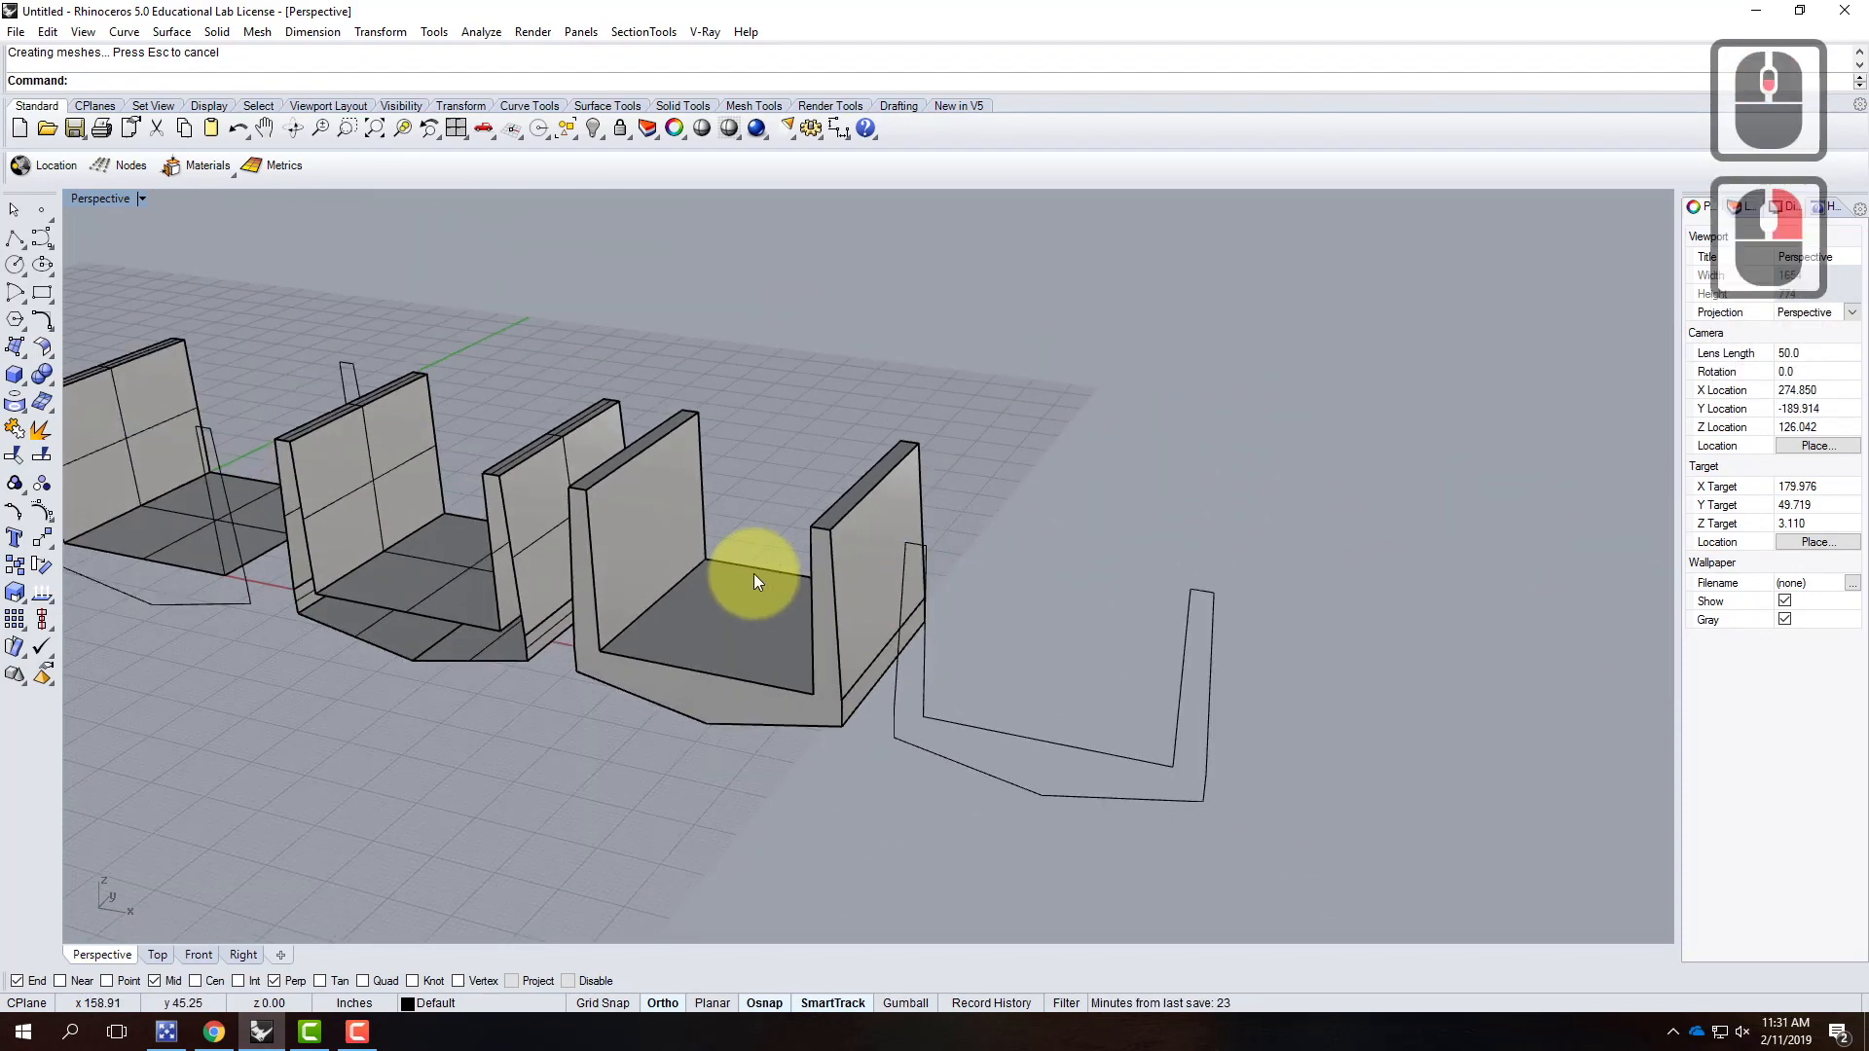
{"action": "scroll", "coordinate": [754, 574], "scroll_direction": "down", "scroll_amount": 1}
{"action": "scroll", "coordinate": [935, 693], "scroll_direction": "up", "scroll_amount": 2}
{"action": "left_click", "coordinate": [790, 669]}
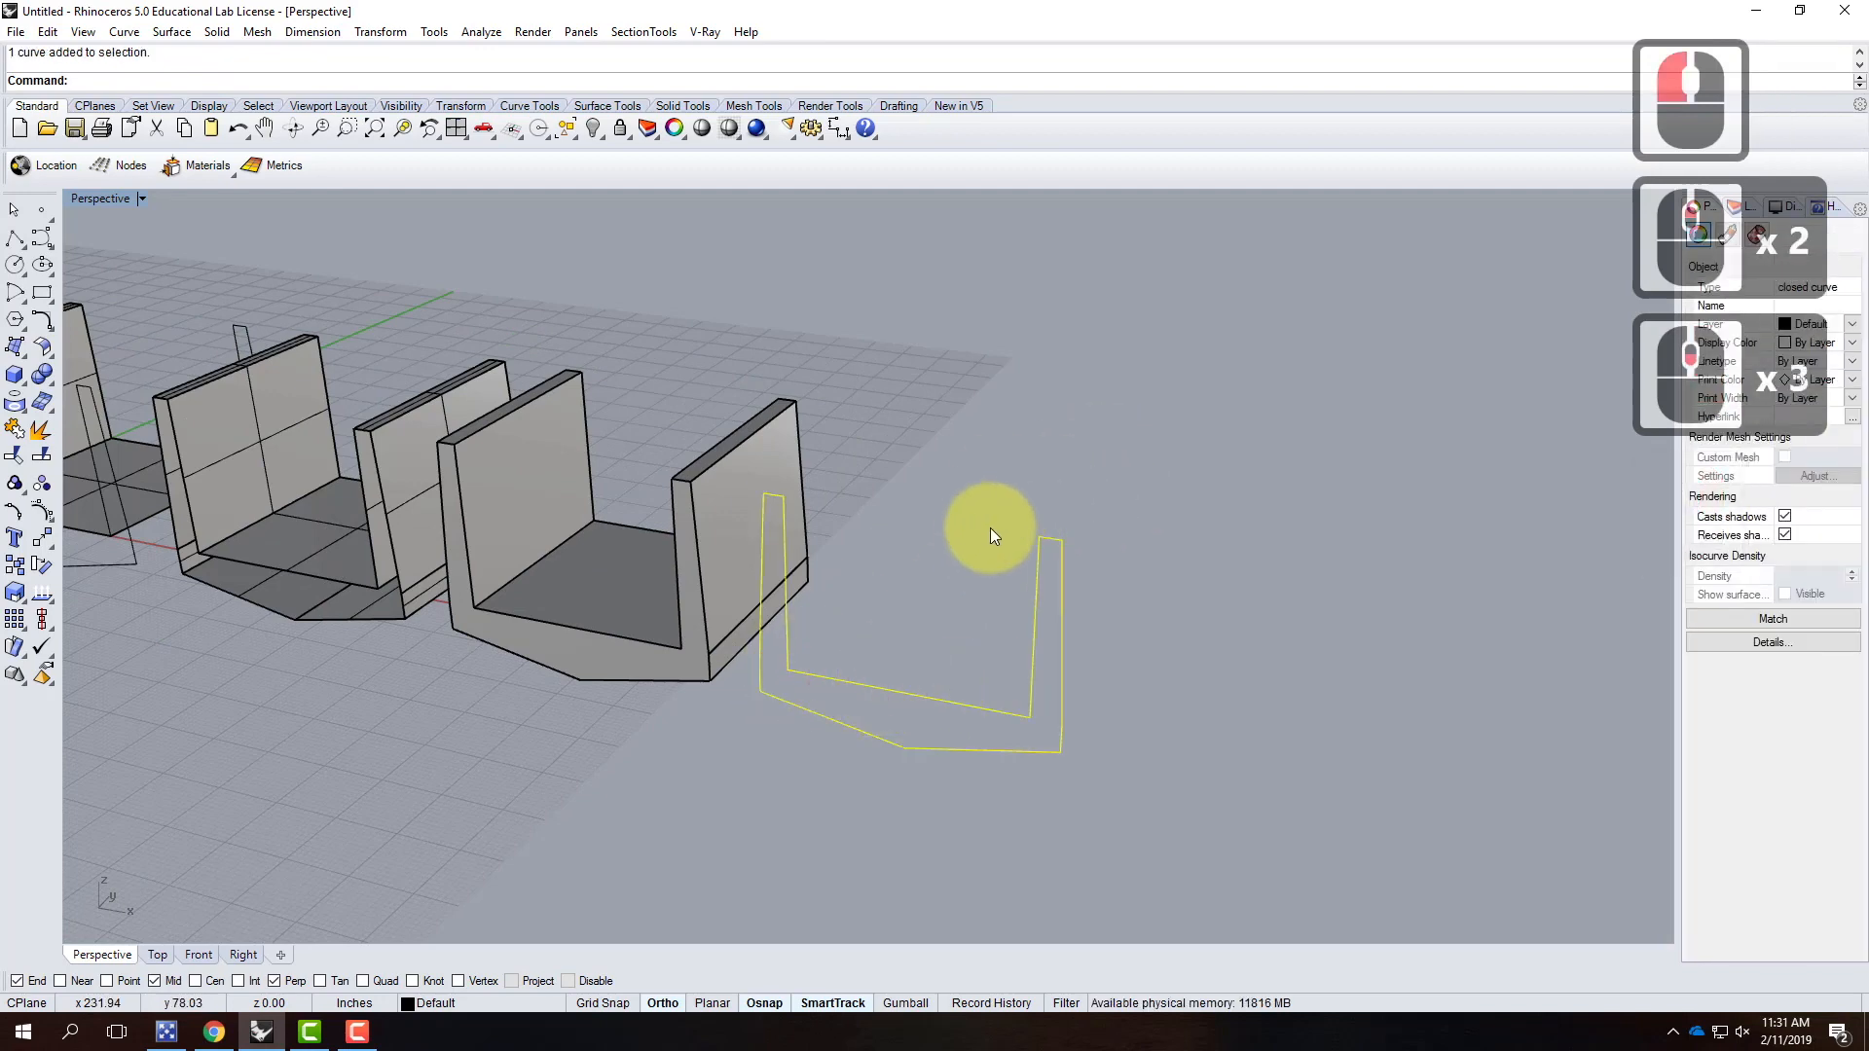
{"action": "type", "text": "offset"}
{"action": "key", "text": "Return"}
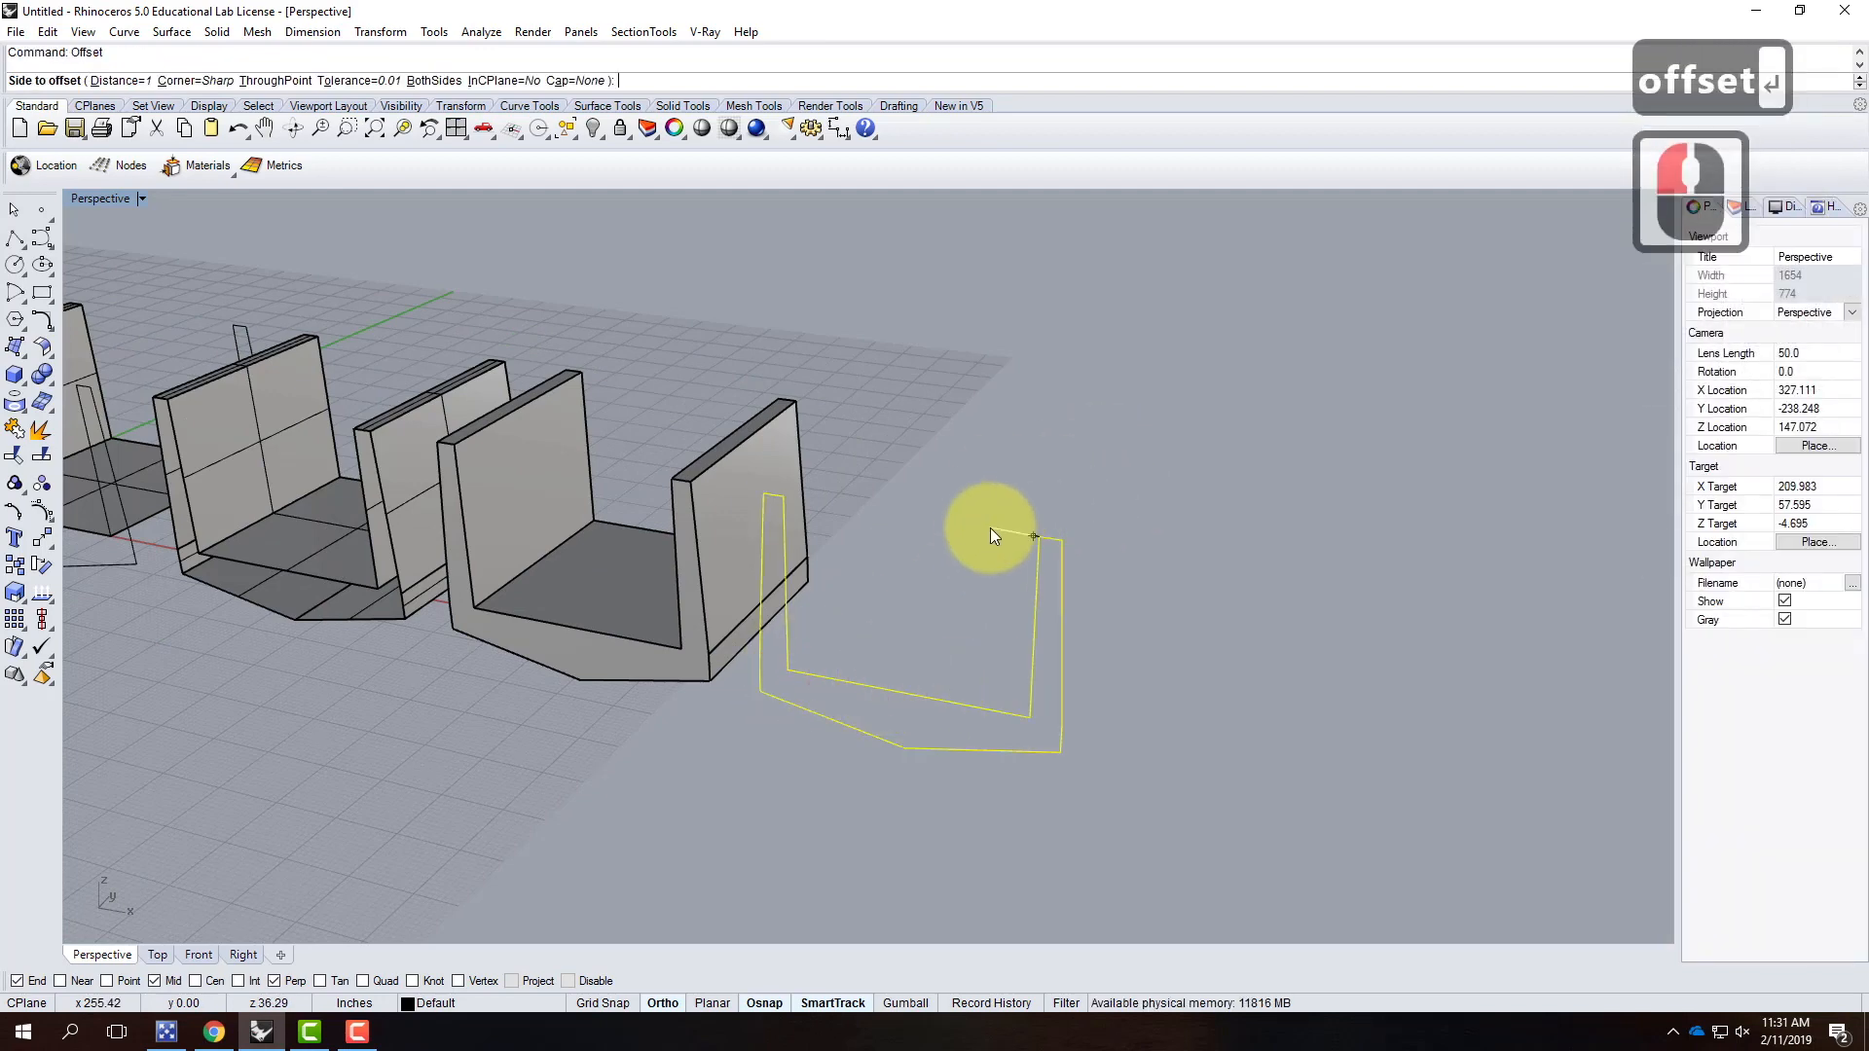
{"action": "type", "text": "4'"}
{"action": "key", "text": "Return"}
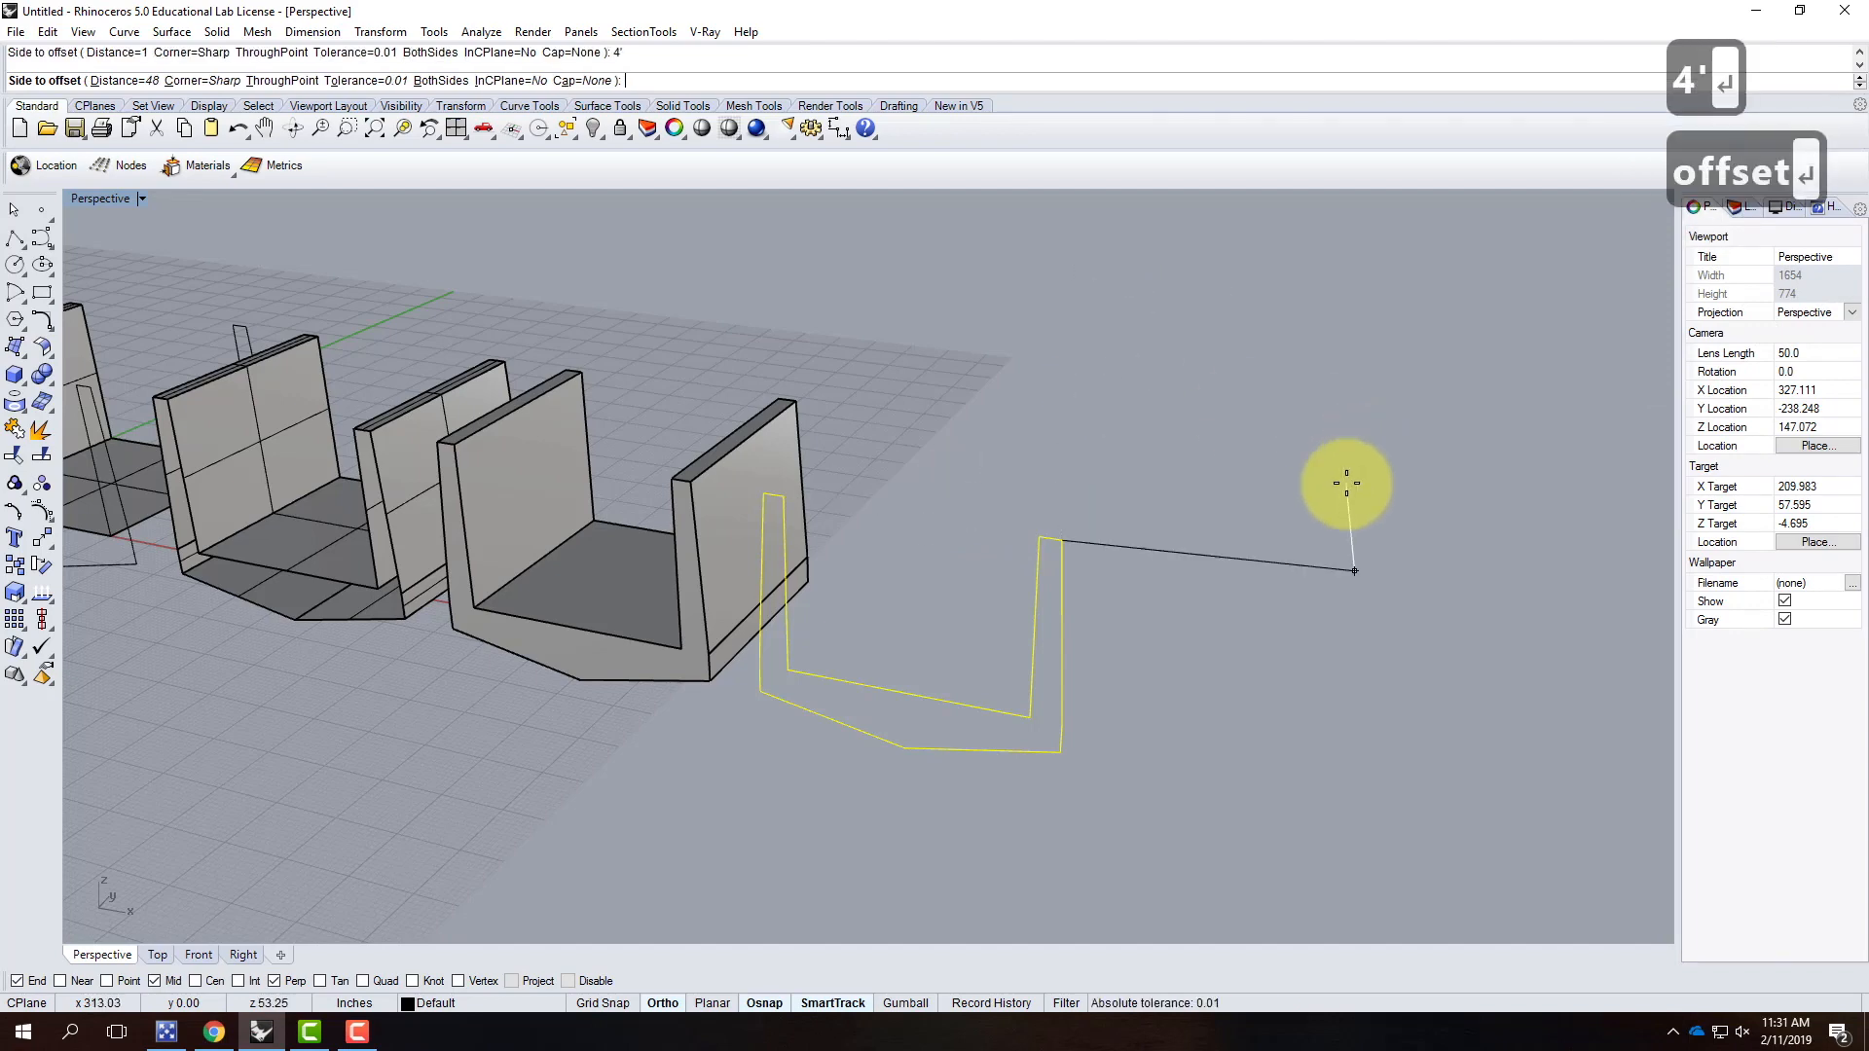
{"action": "scroll", "coordinate": [633, 423], "scroll_direction": "down", "scroll_amount": 3}
{"action": "left_click", "coordinate": [1002, 493]}
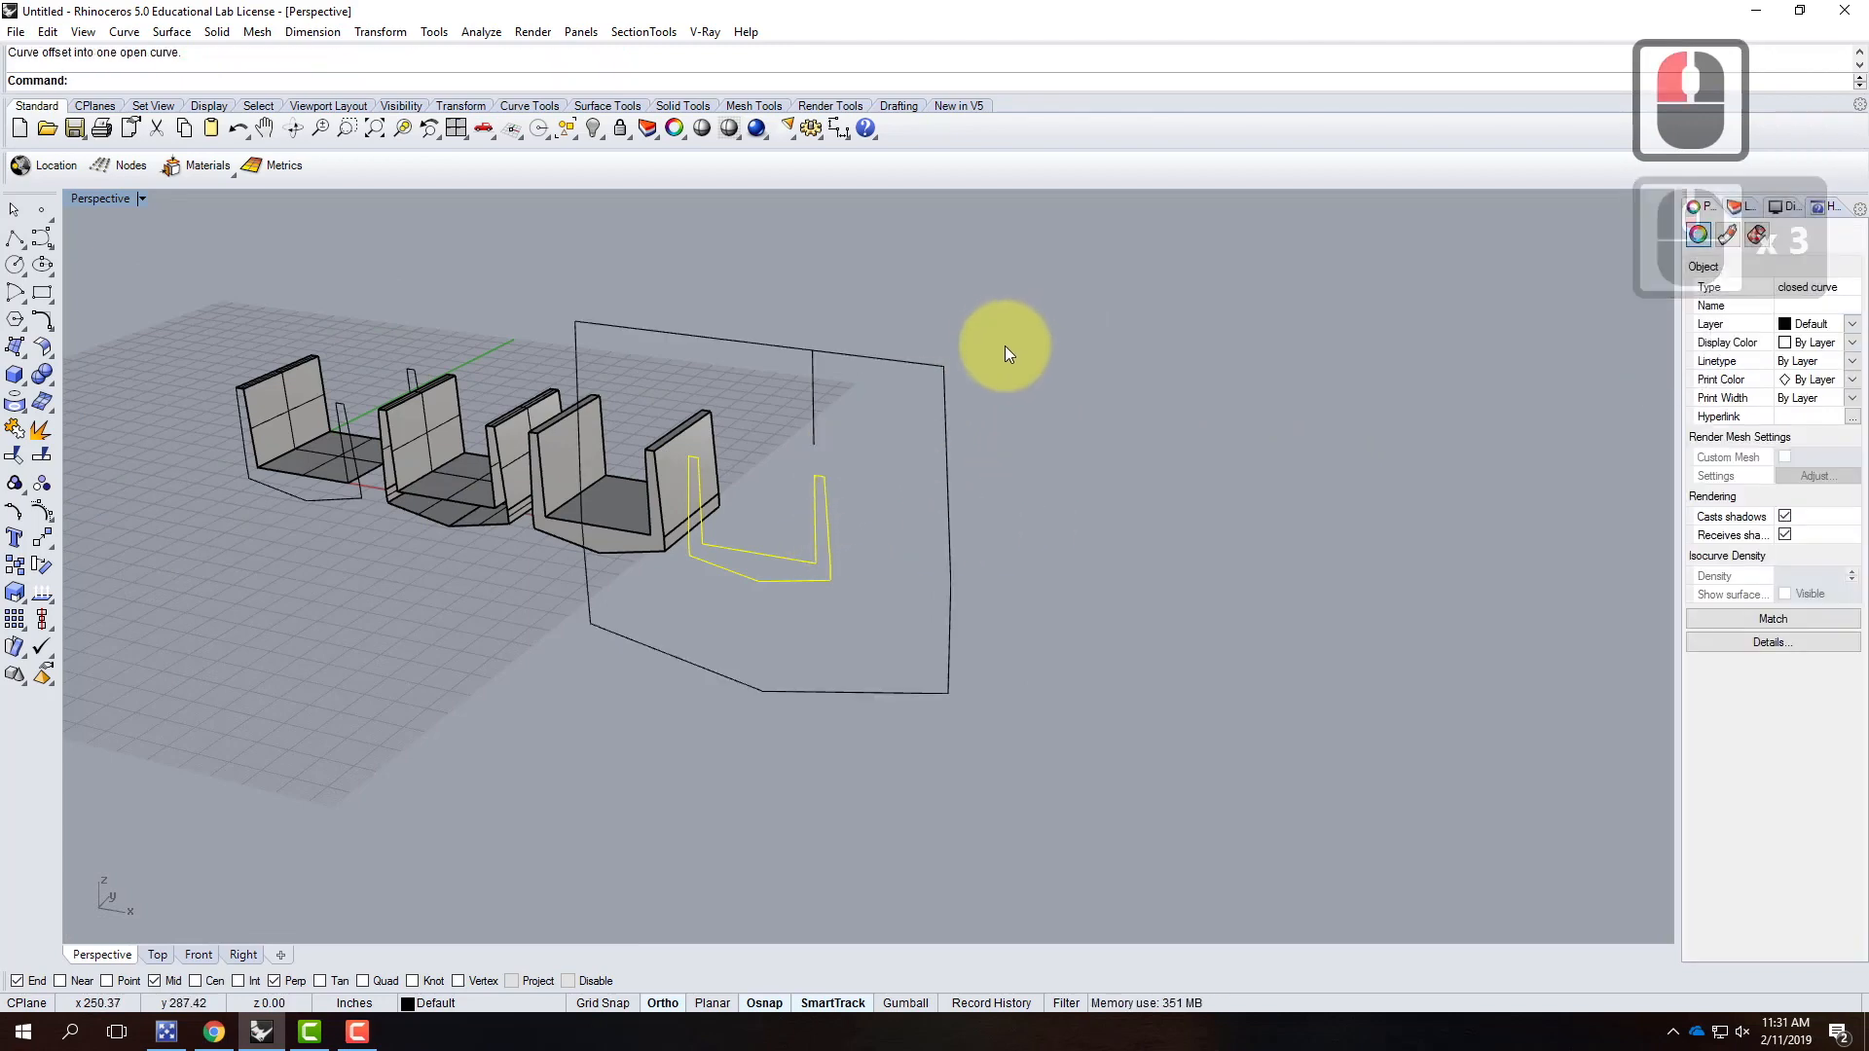
{"action": "key", "text": "ctrl+z"}
Step: Offset the fourth closed profile 4' to the rear in the Right view, with InCPlane set to Yes
{"action": "right_click", "coordinate": [732, 434]}
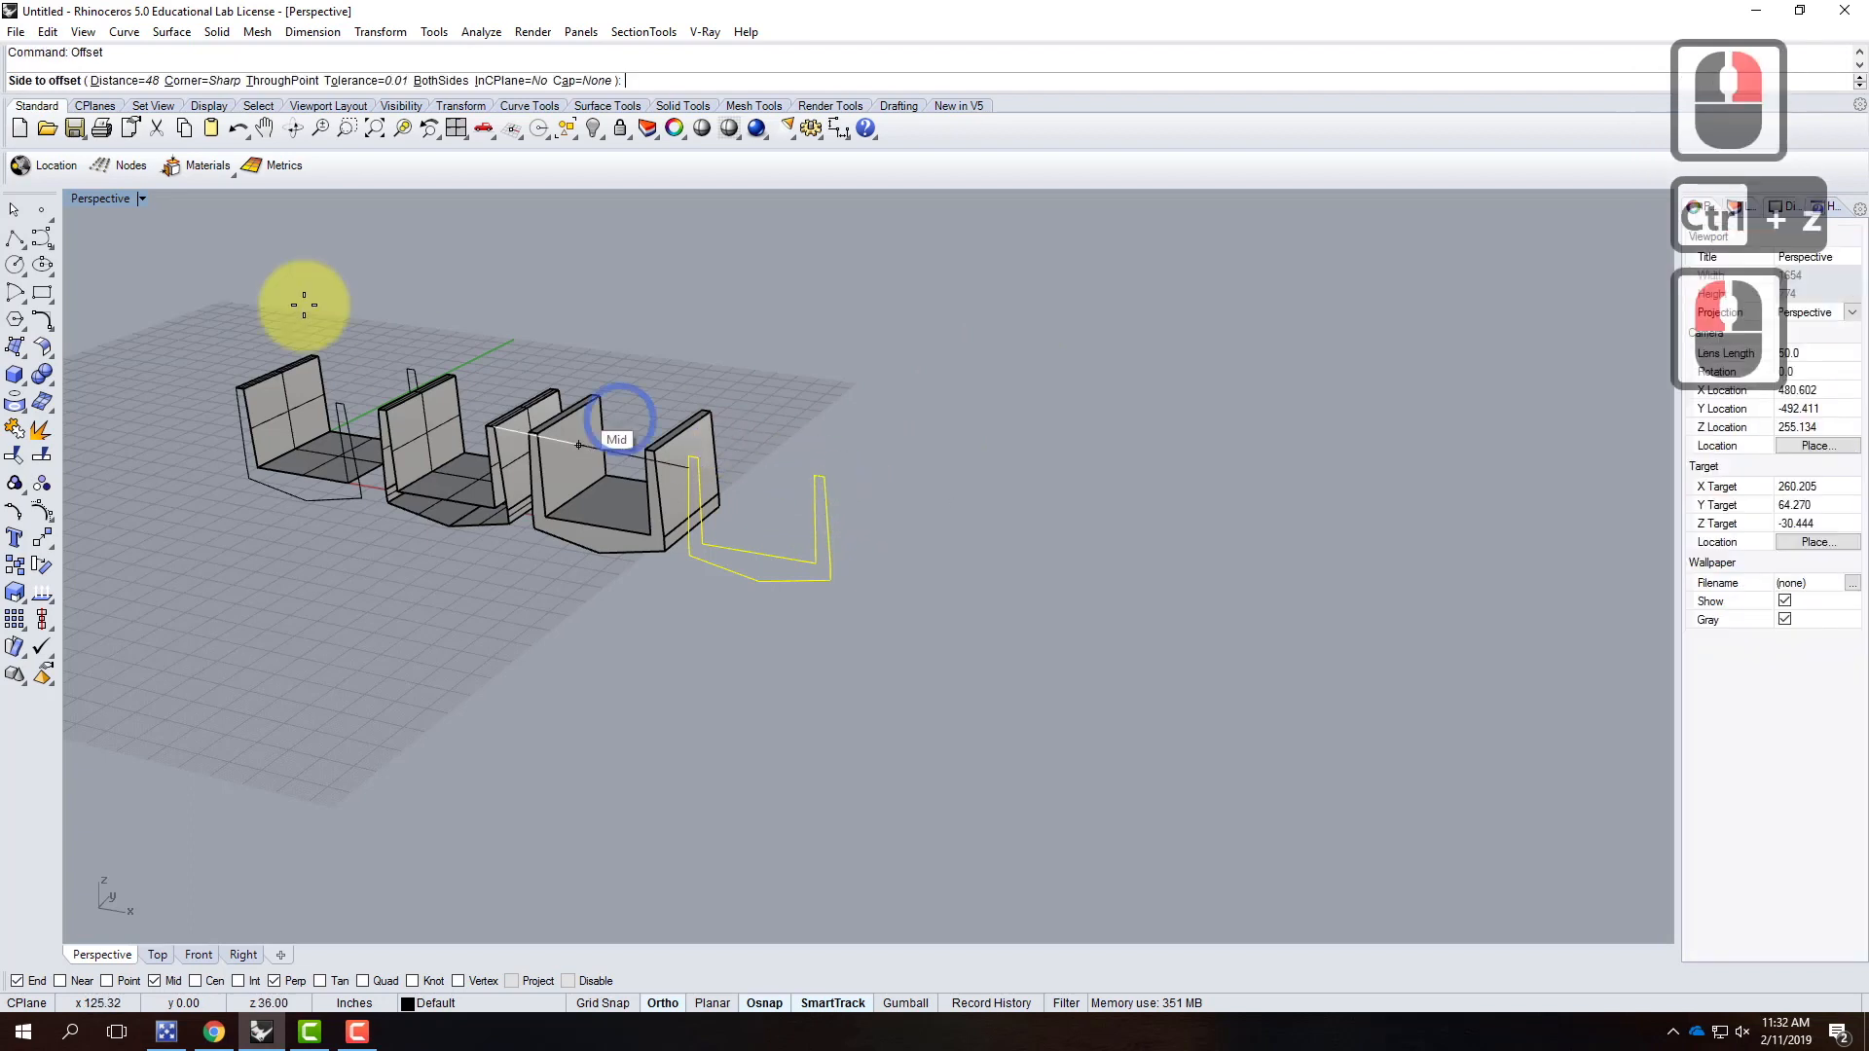
{"action": "double_click", "coordinate": [101, 201]}
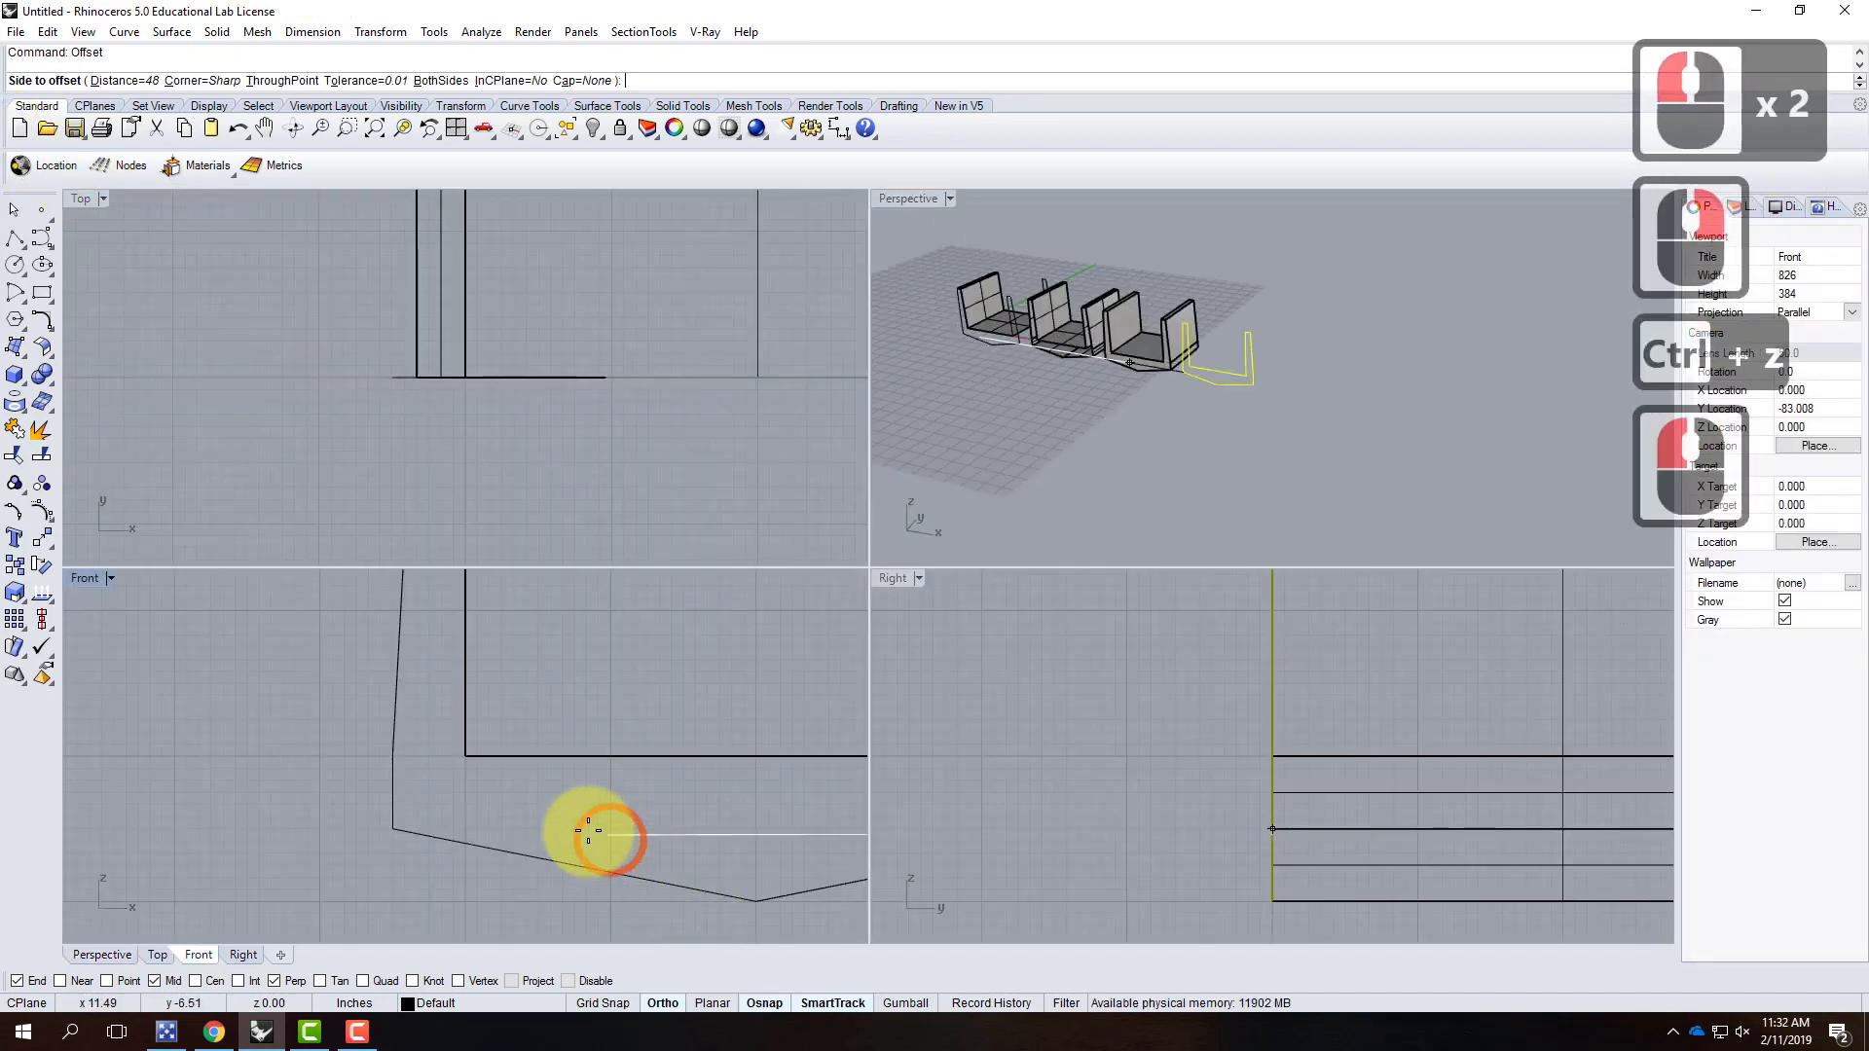
{"action": "scroll", "coordinate": [409, 813], "scroll_direction": "down", "scroll_amount": 9}
{"action": "scroll", "coordinate": [414, 805], "scroll_direction": "down", "scroll_amount": 3}
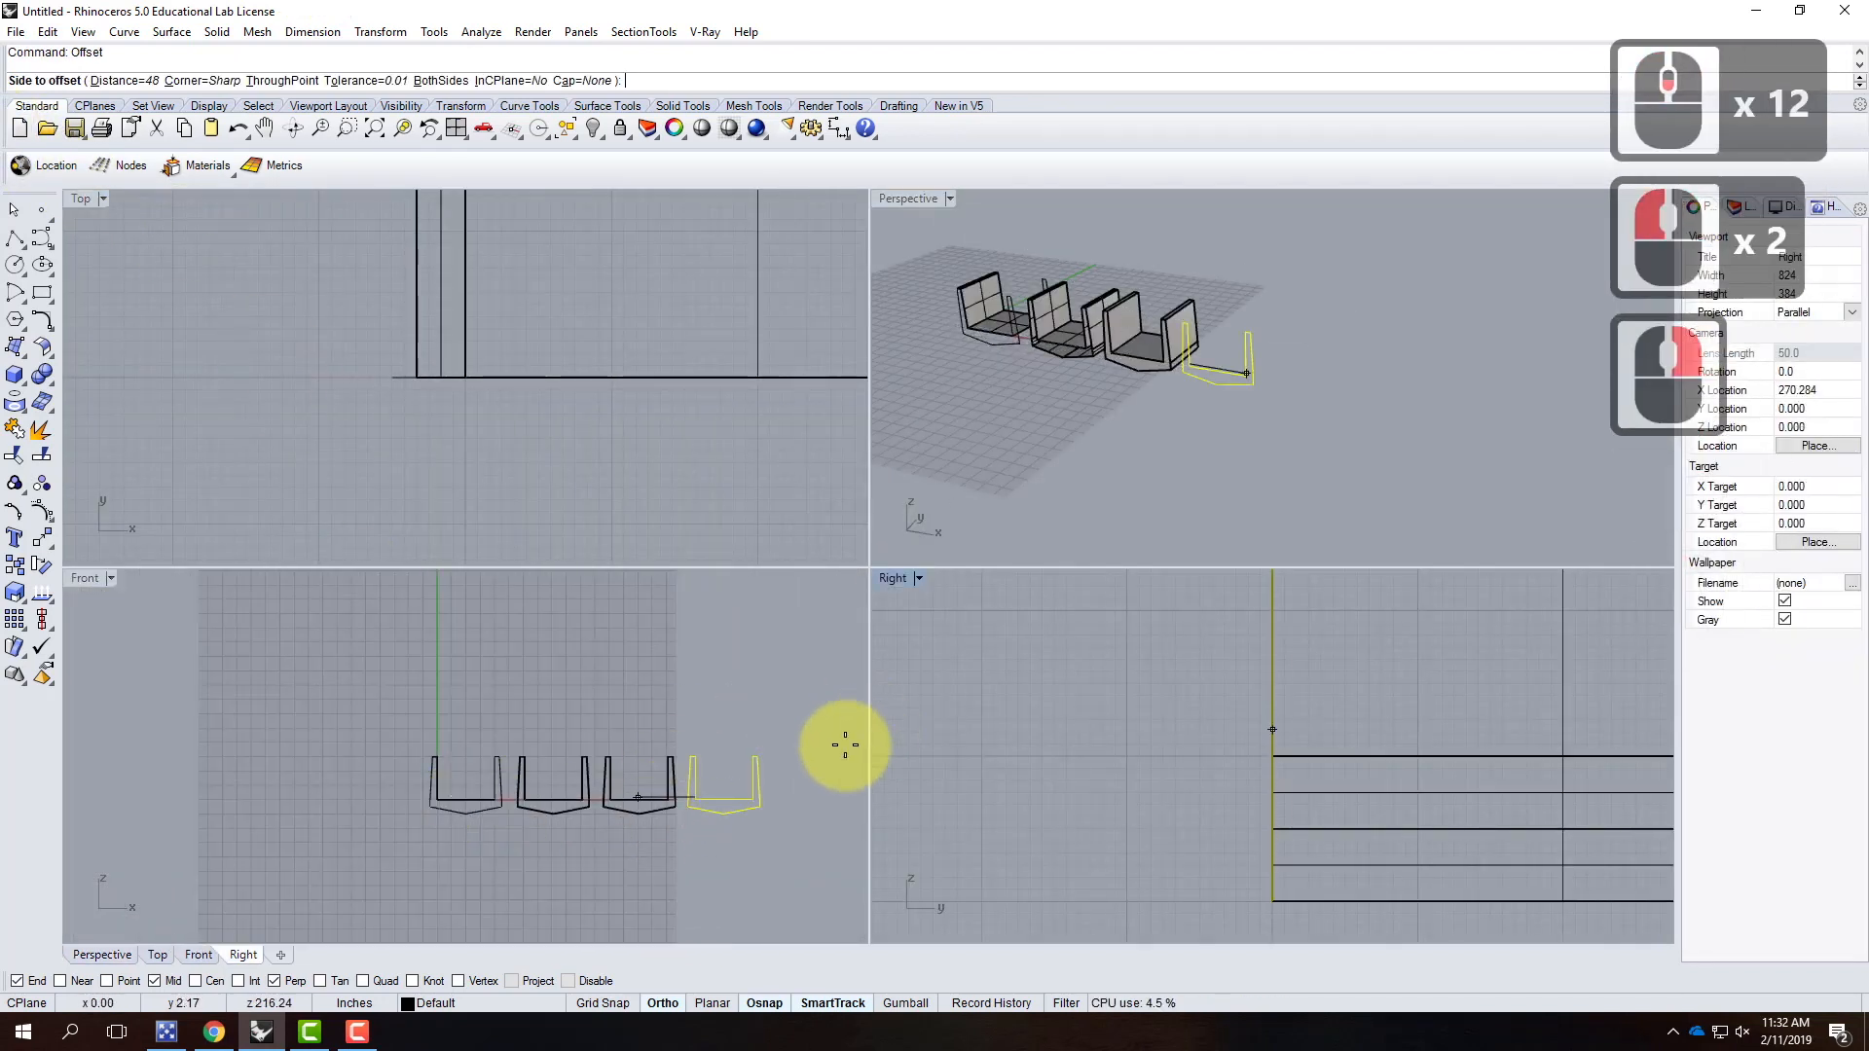
{"action": "scroll", "coordinate": [1091, 722], "scroll_direction": "down", "scroll_amount": 10}
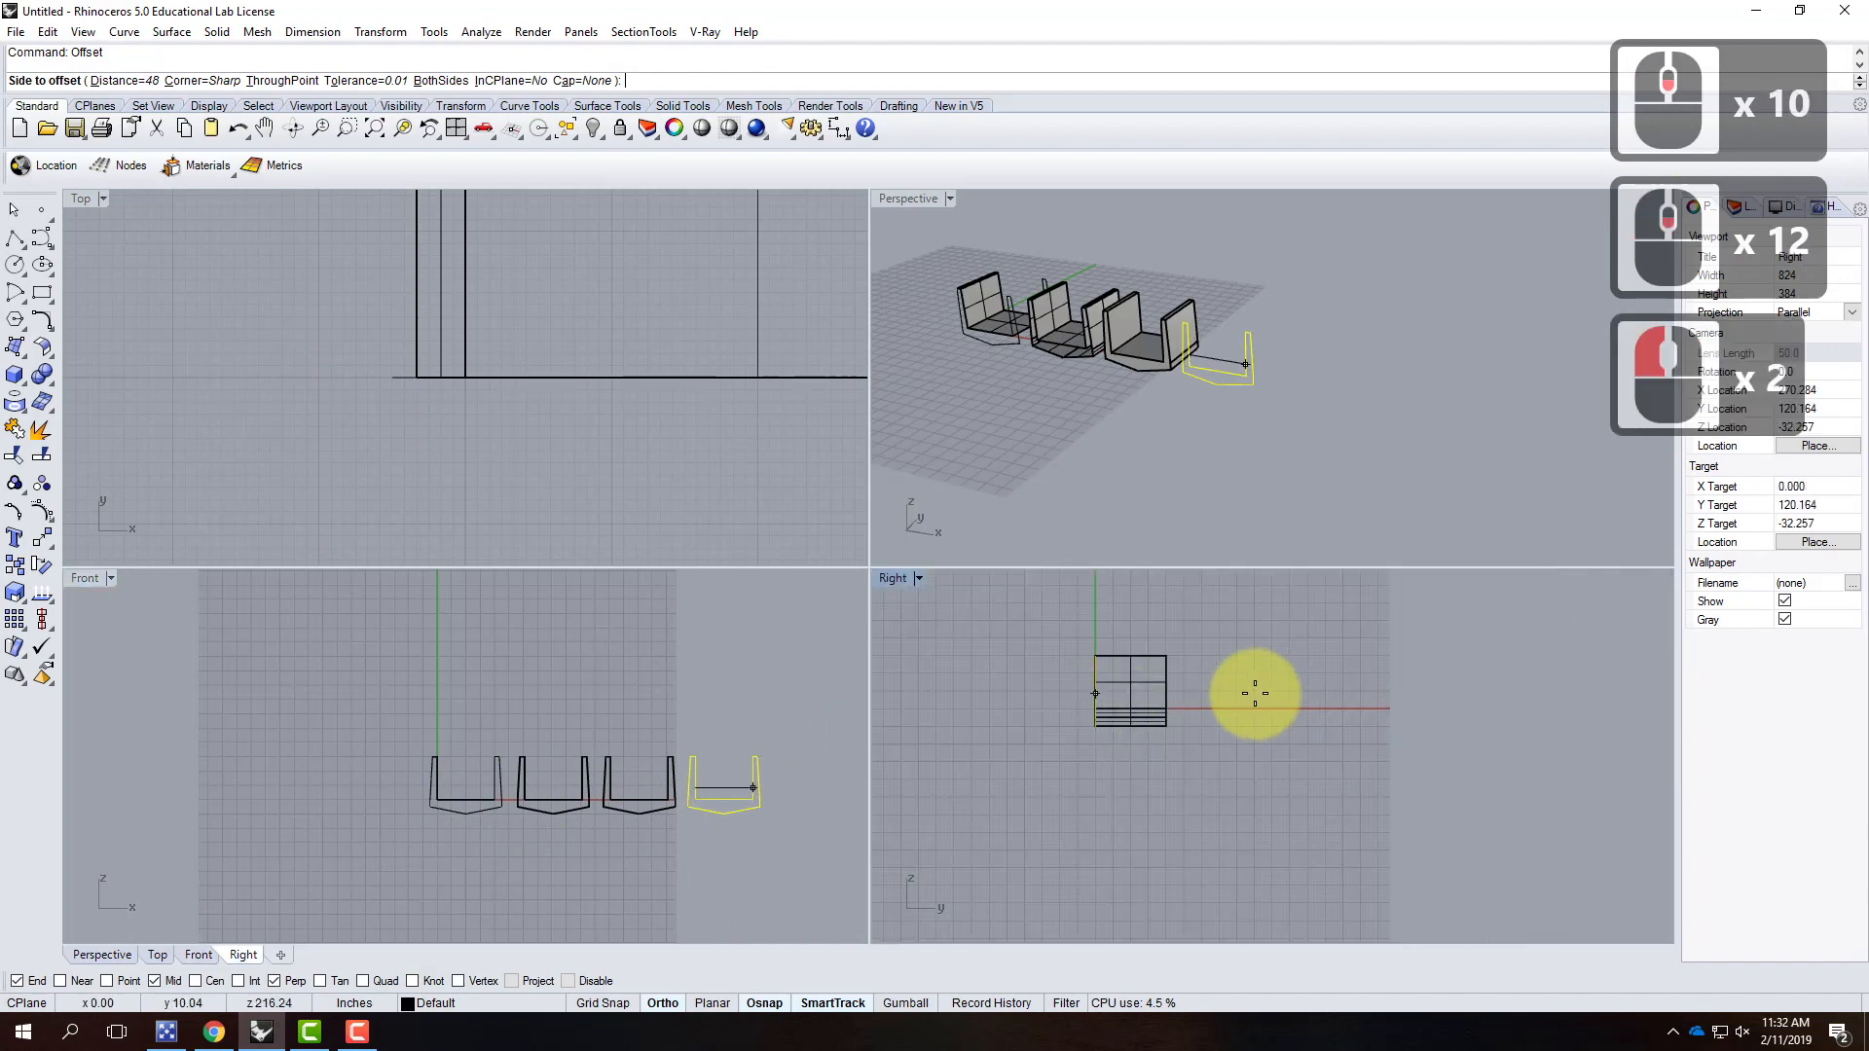
{"action": "left_click", "coordinate": [507, 80]}
{"action": "left_click", "coordinate": [900, 565]}
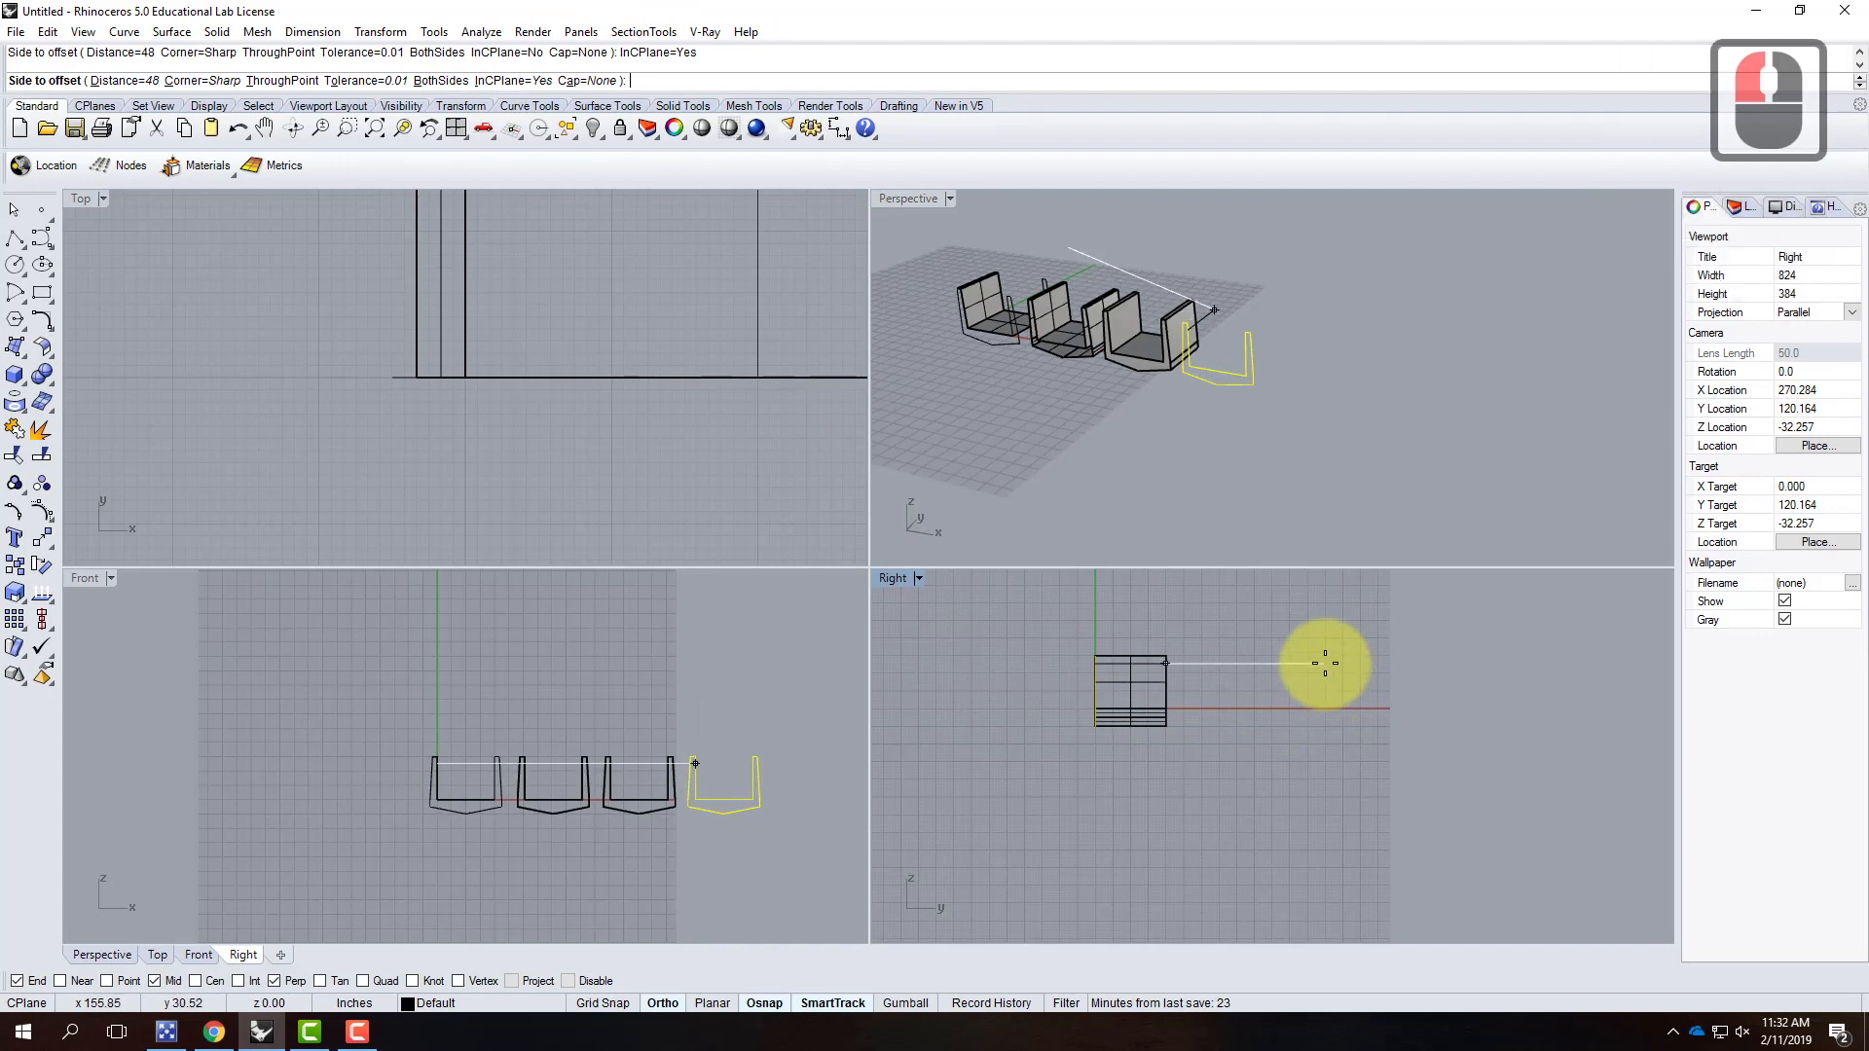
{"action": "left_click", "coordinate": [1332, 691]}
{"action": "scroll", "coordinate": [1270, 340], "scroll_direction": "up", "scroll_amount": 5}
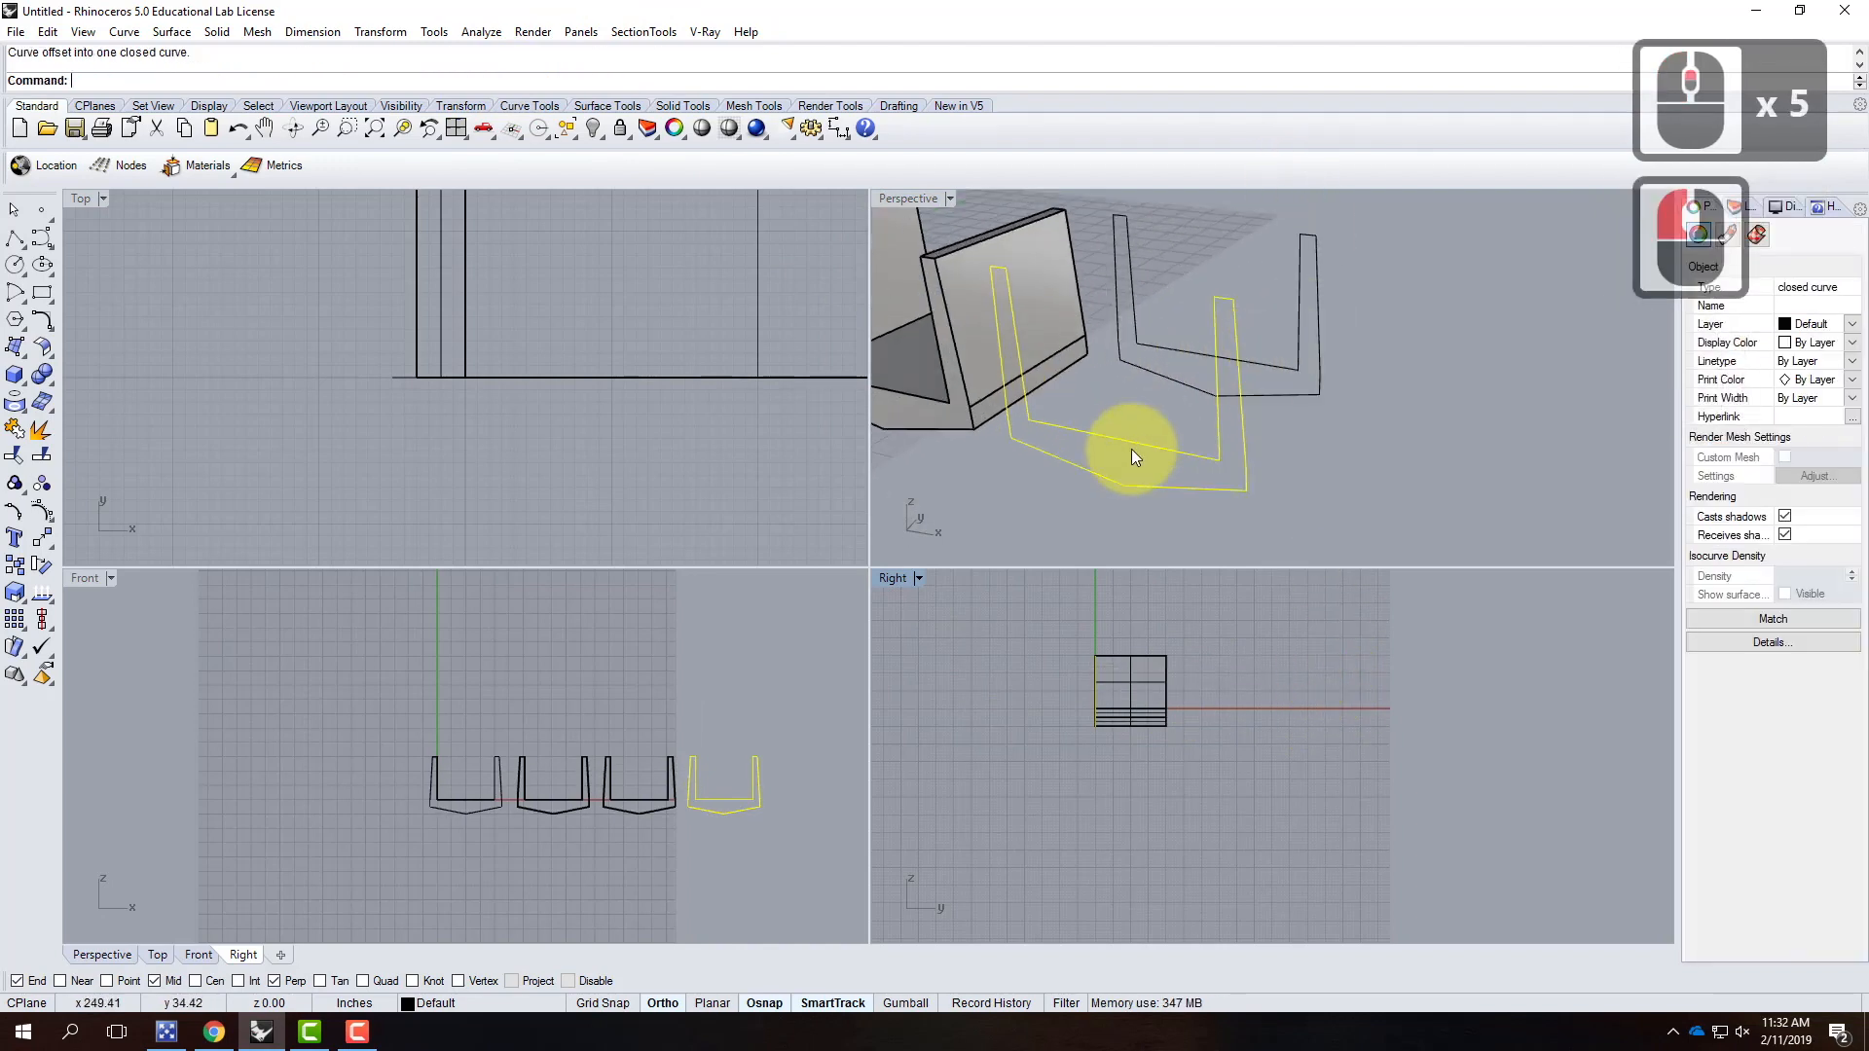
{"action": "double_click", "coordinate": [909, 199]}
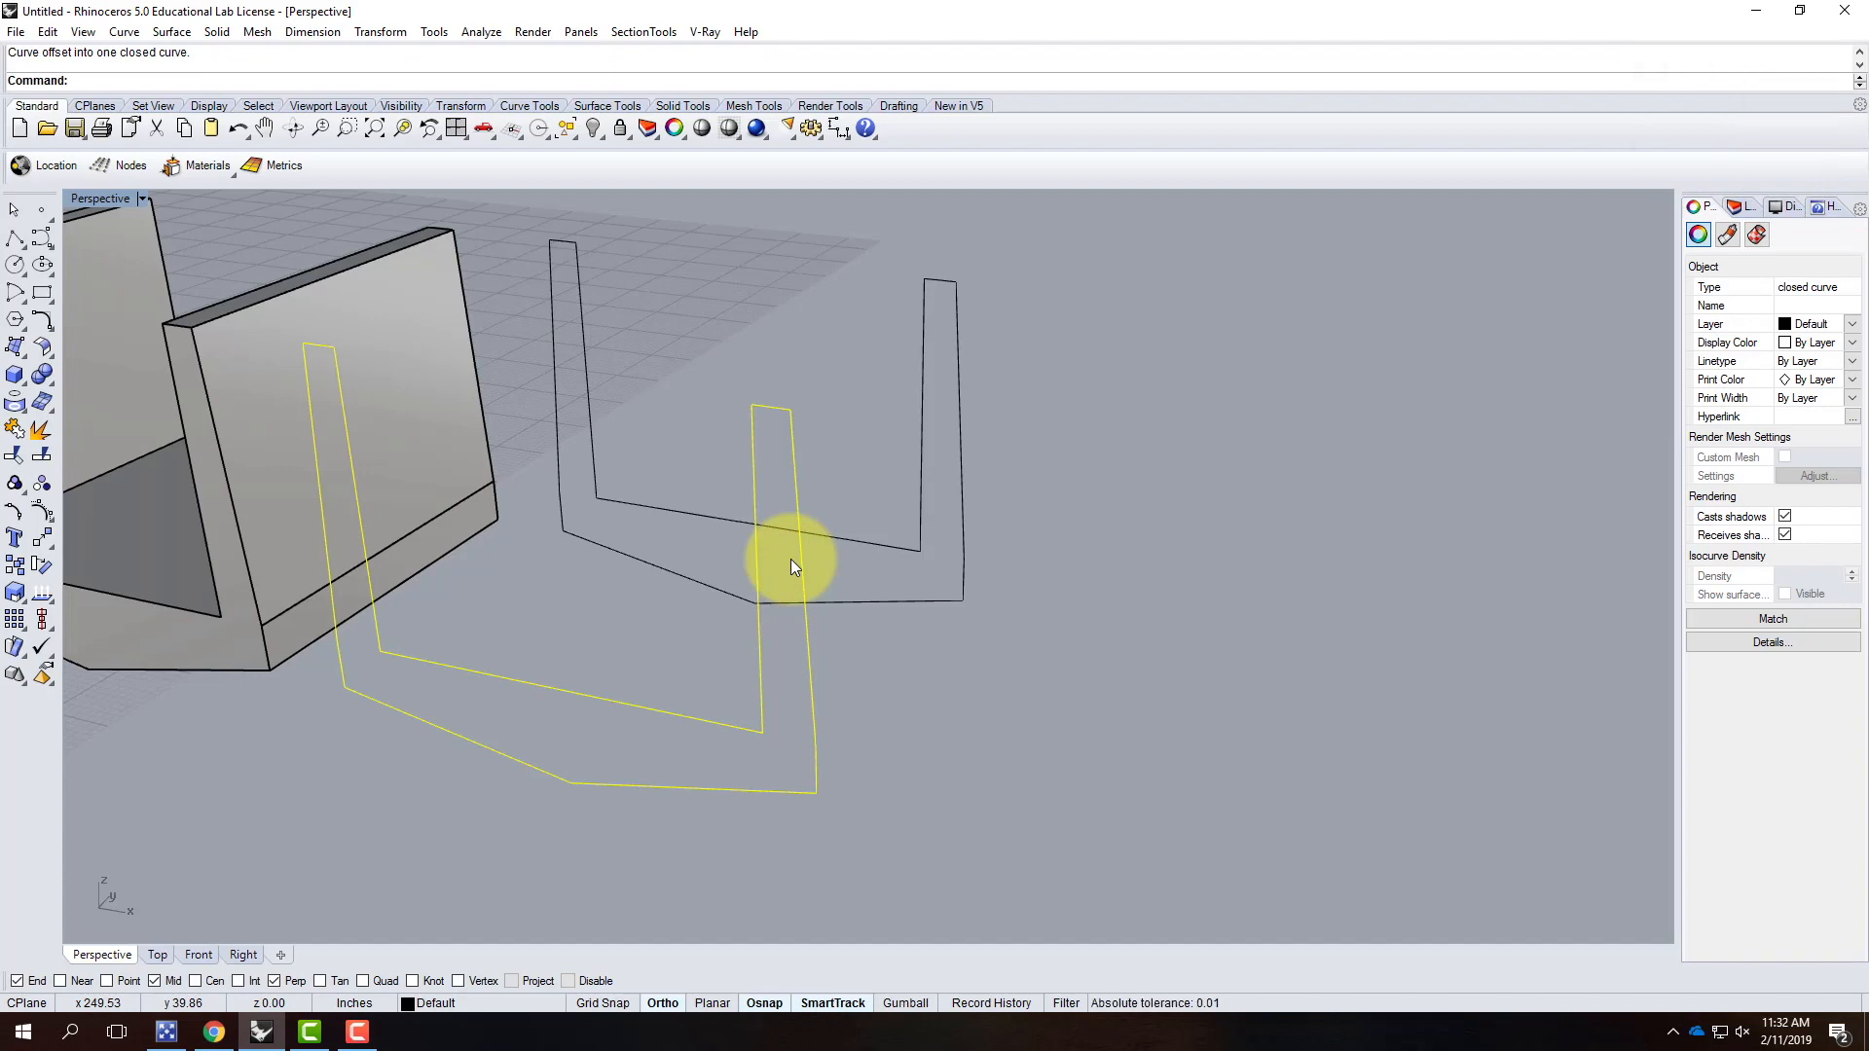
{"action": "scroll", "coordinate": [1113, 440], "scroll_direction": "down", "scroll_amount": 4}
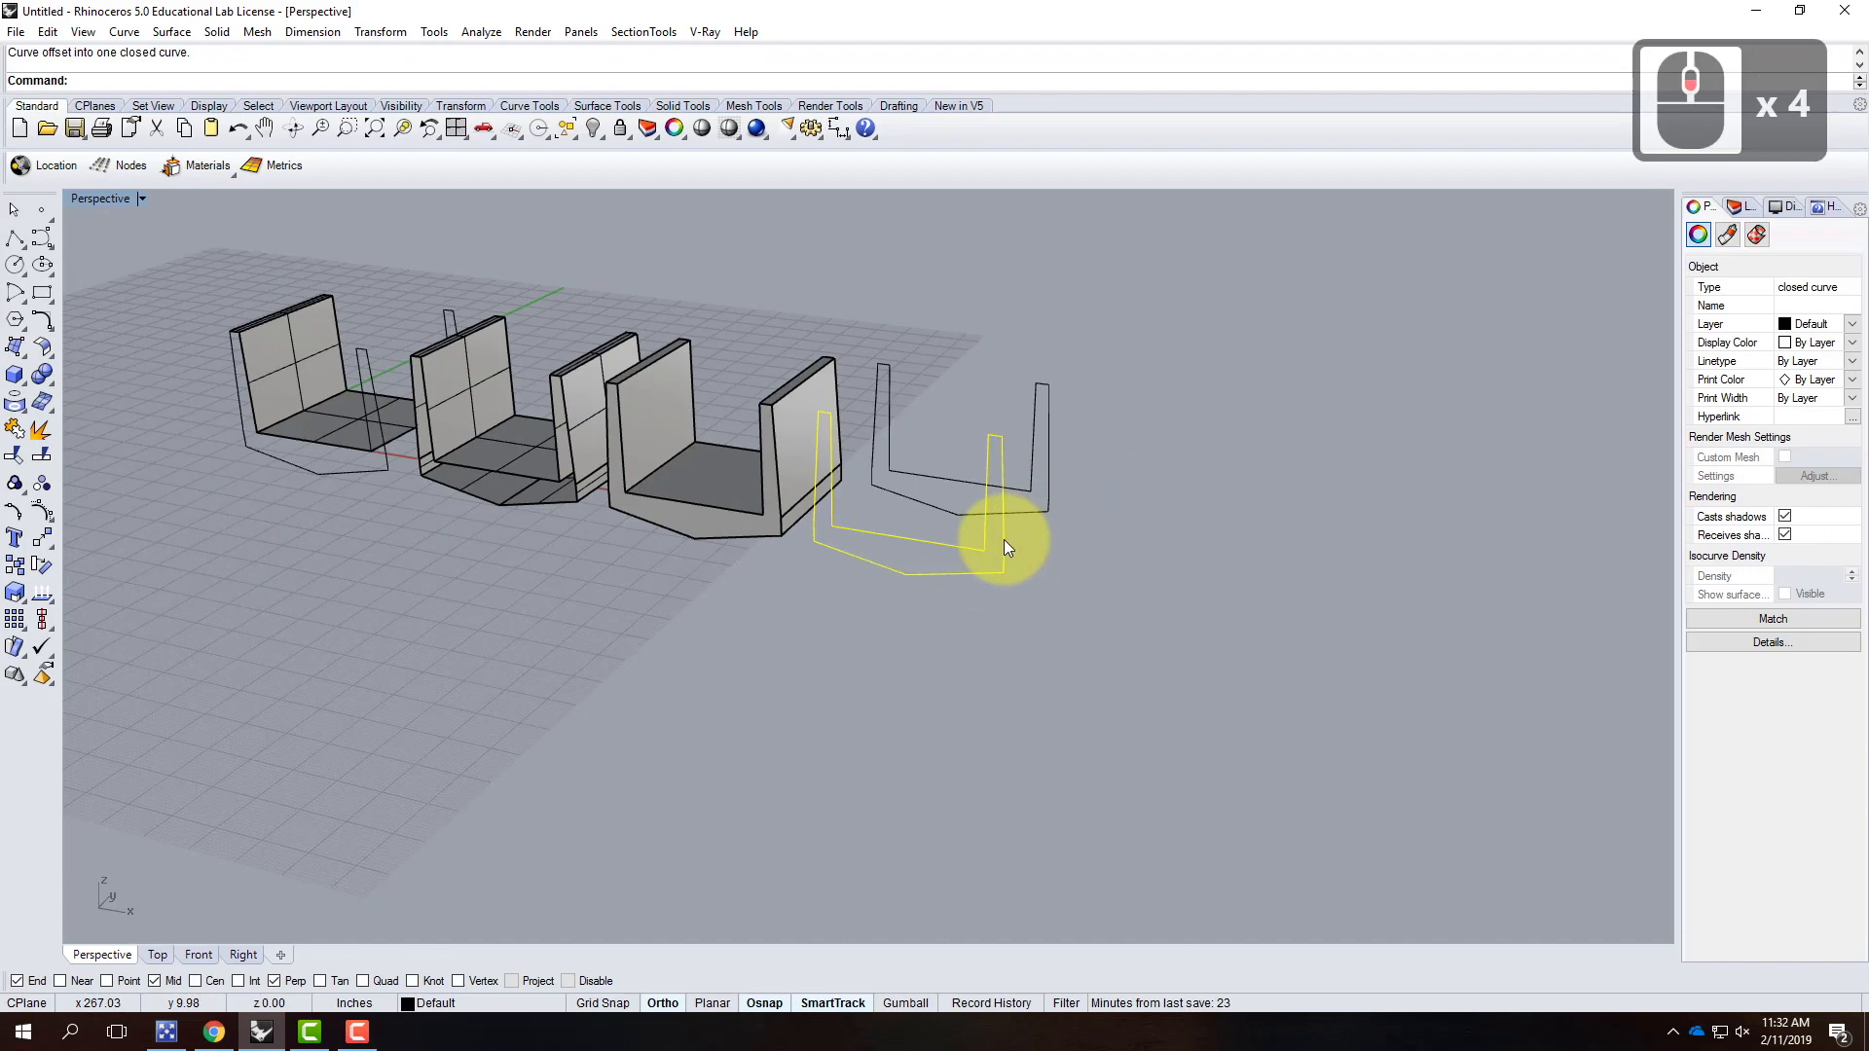
{"action": "key", "text": "Escape"}
Step: Copy the front fourth profile along the row to a free spot beyond it, as a fifth profile
{"action": "scroll", "coordinate": [1022, 518], "scroll_direction": "down", "scroll_amount": 4}
{"action": "scroll", "coordinate": [979, 480], "scroll_direction": "up", "scroll_amount": 3}
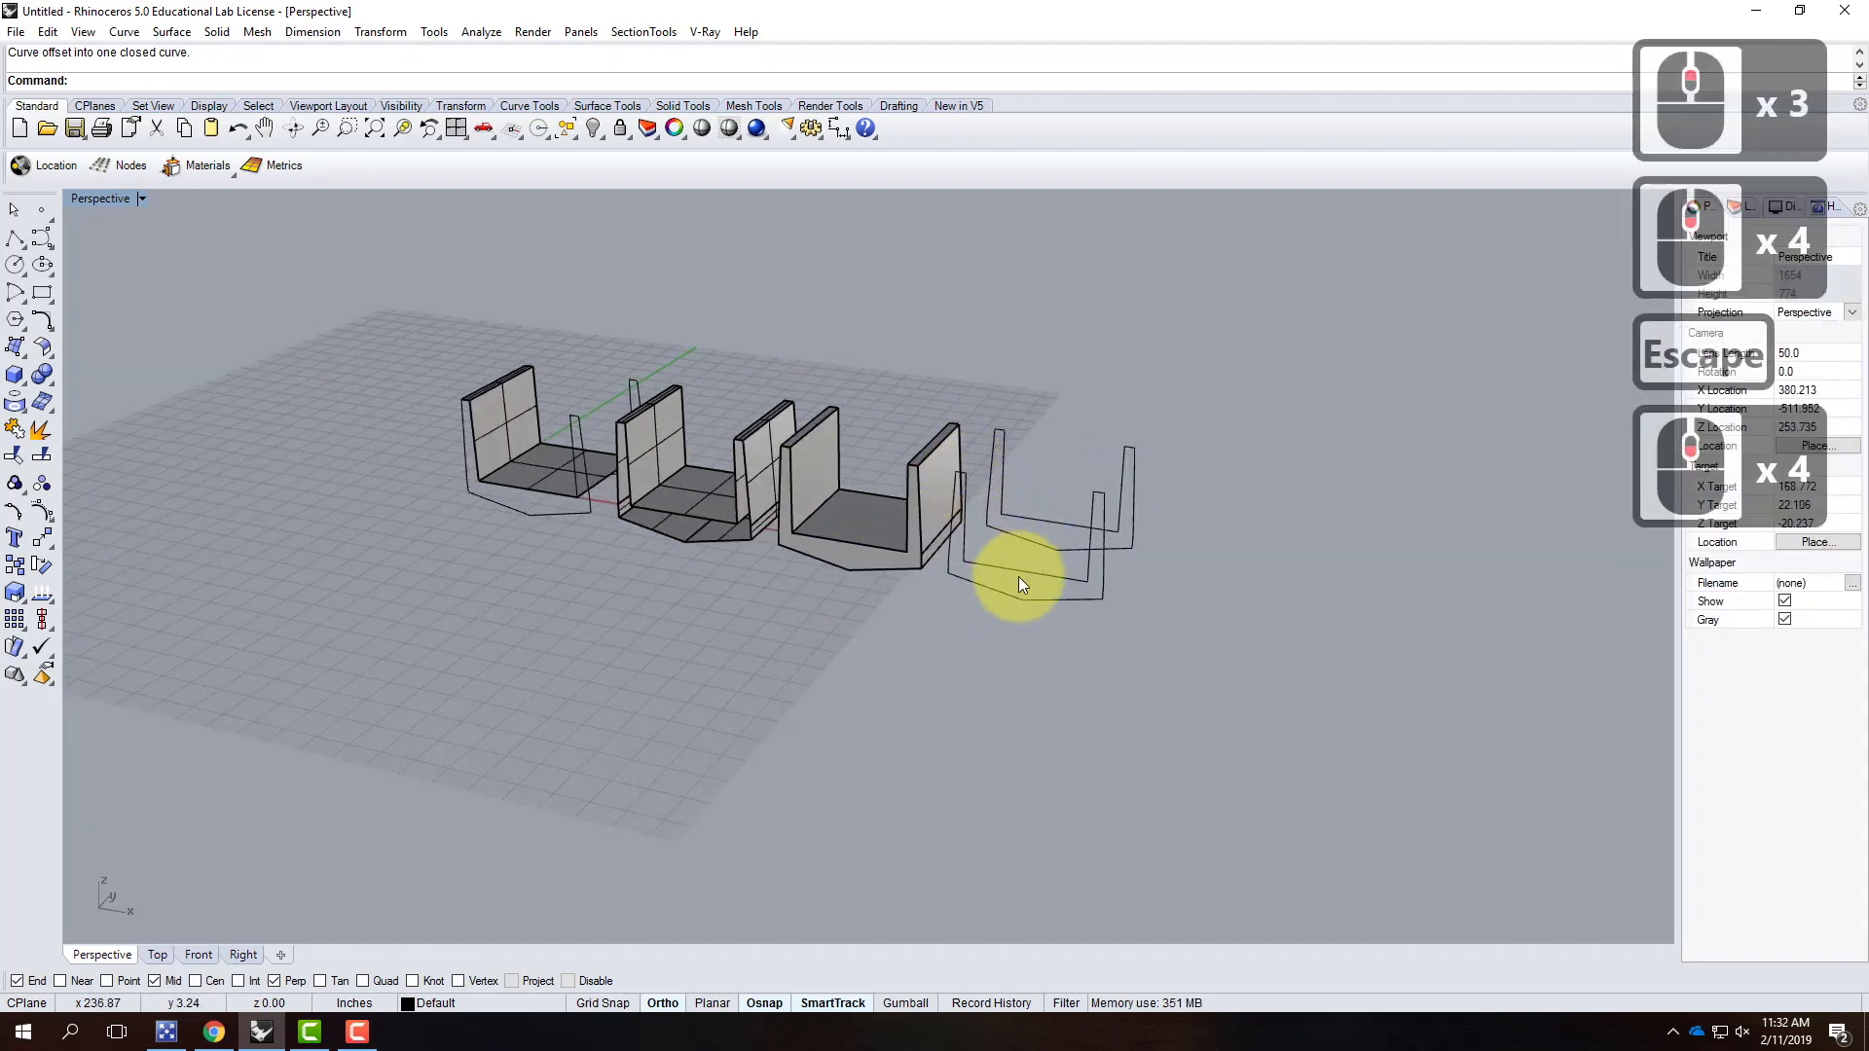
{"action": "left_click", "coordinate": [946, 571]}
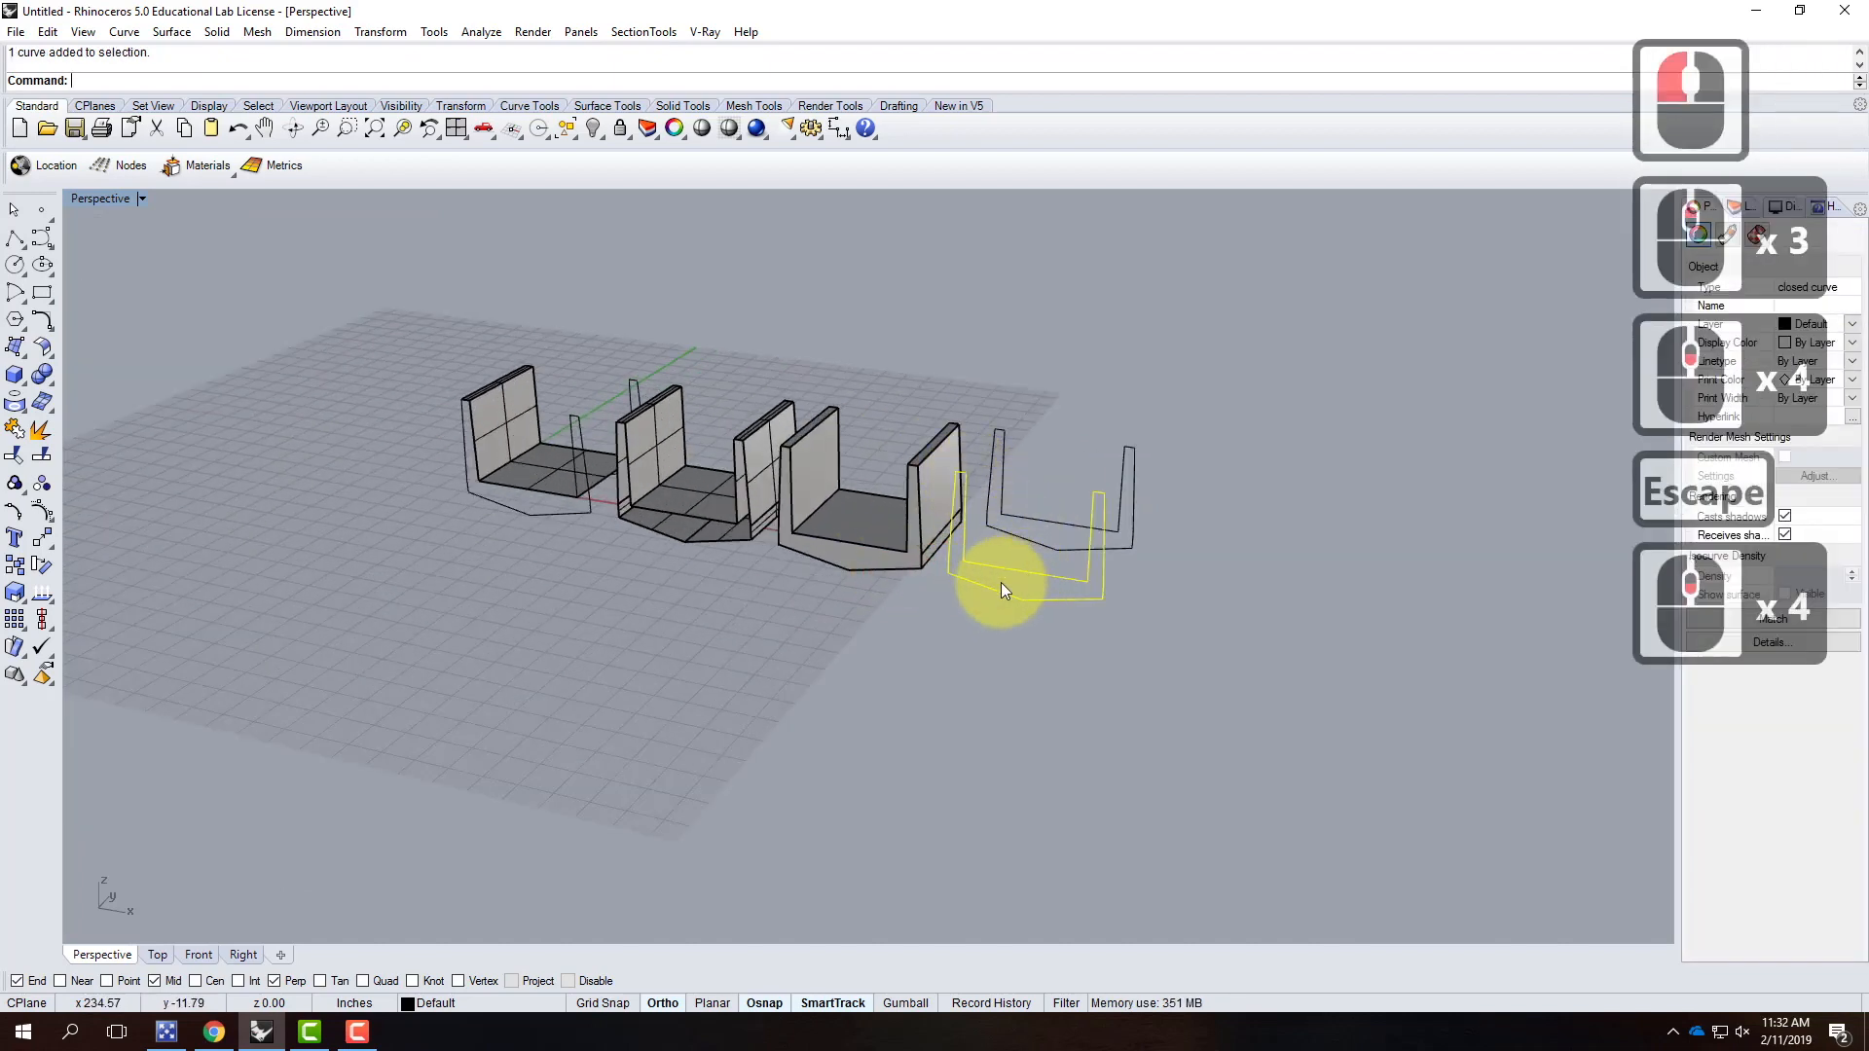
{"action": "type", "text": "copy"}
{"action": "key", "text": "Return"}
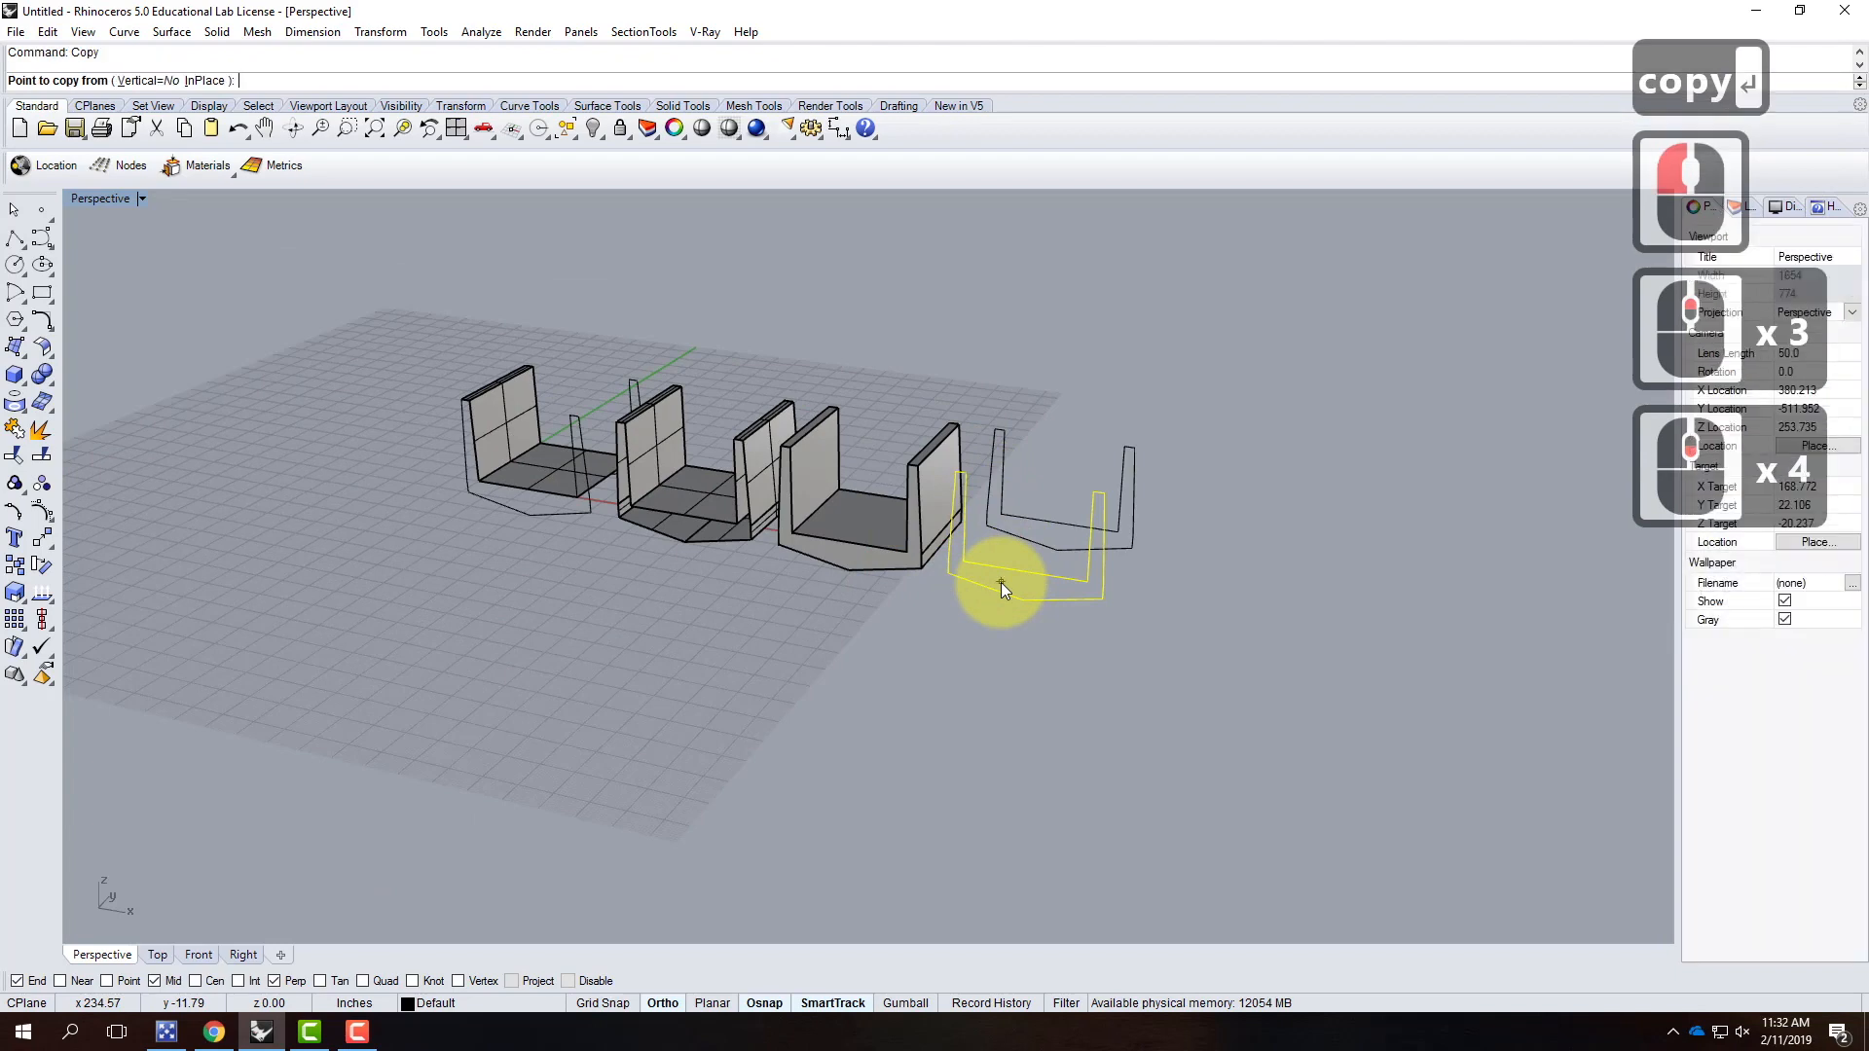
{"action": "left_click", "coordinate": [993, 679]}
{"action": "left_click", "coordinate": [1285, 602]}
{"action": "key", "text": "Escape"}
{"action": "key", "text": "Escape"}
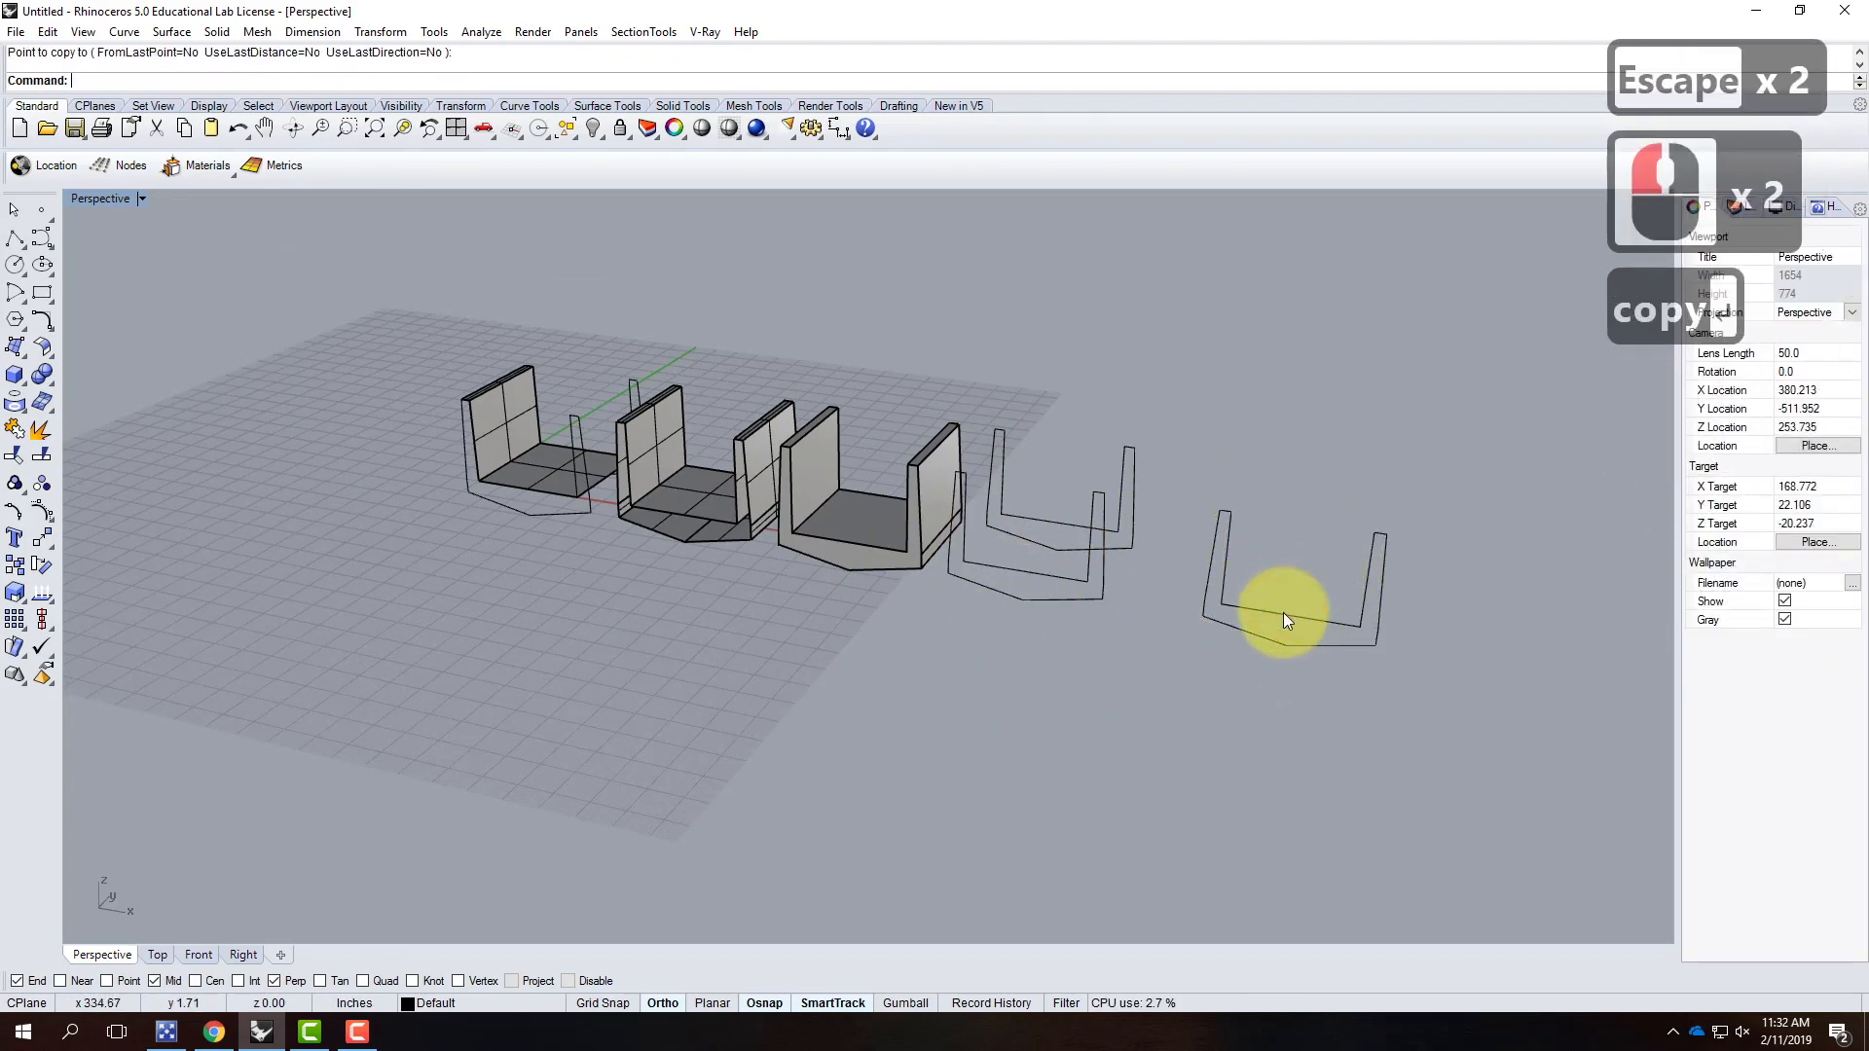
Step: Trace the left half of the fifth profile with a polyline from the inner base's midpoint to the outer base's vertex, and delete the full profile
{"action": "left_click", "coordinate": [1363, 618]}
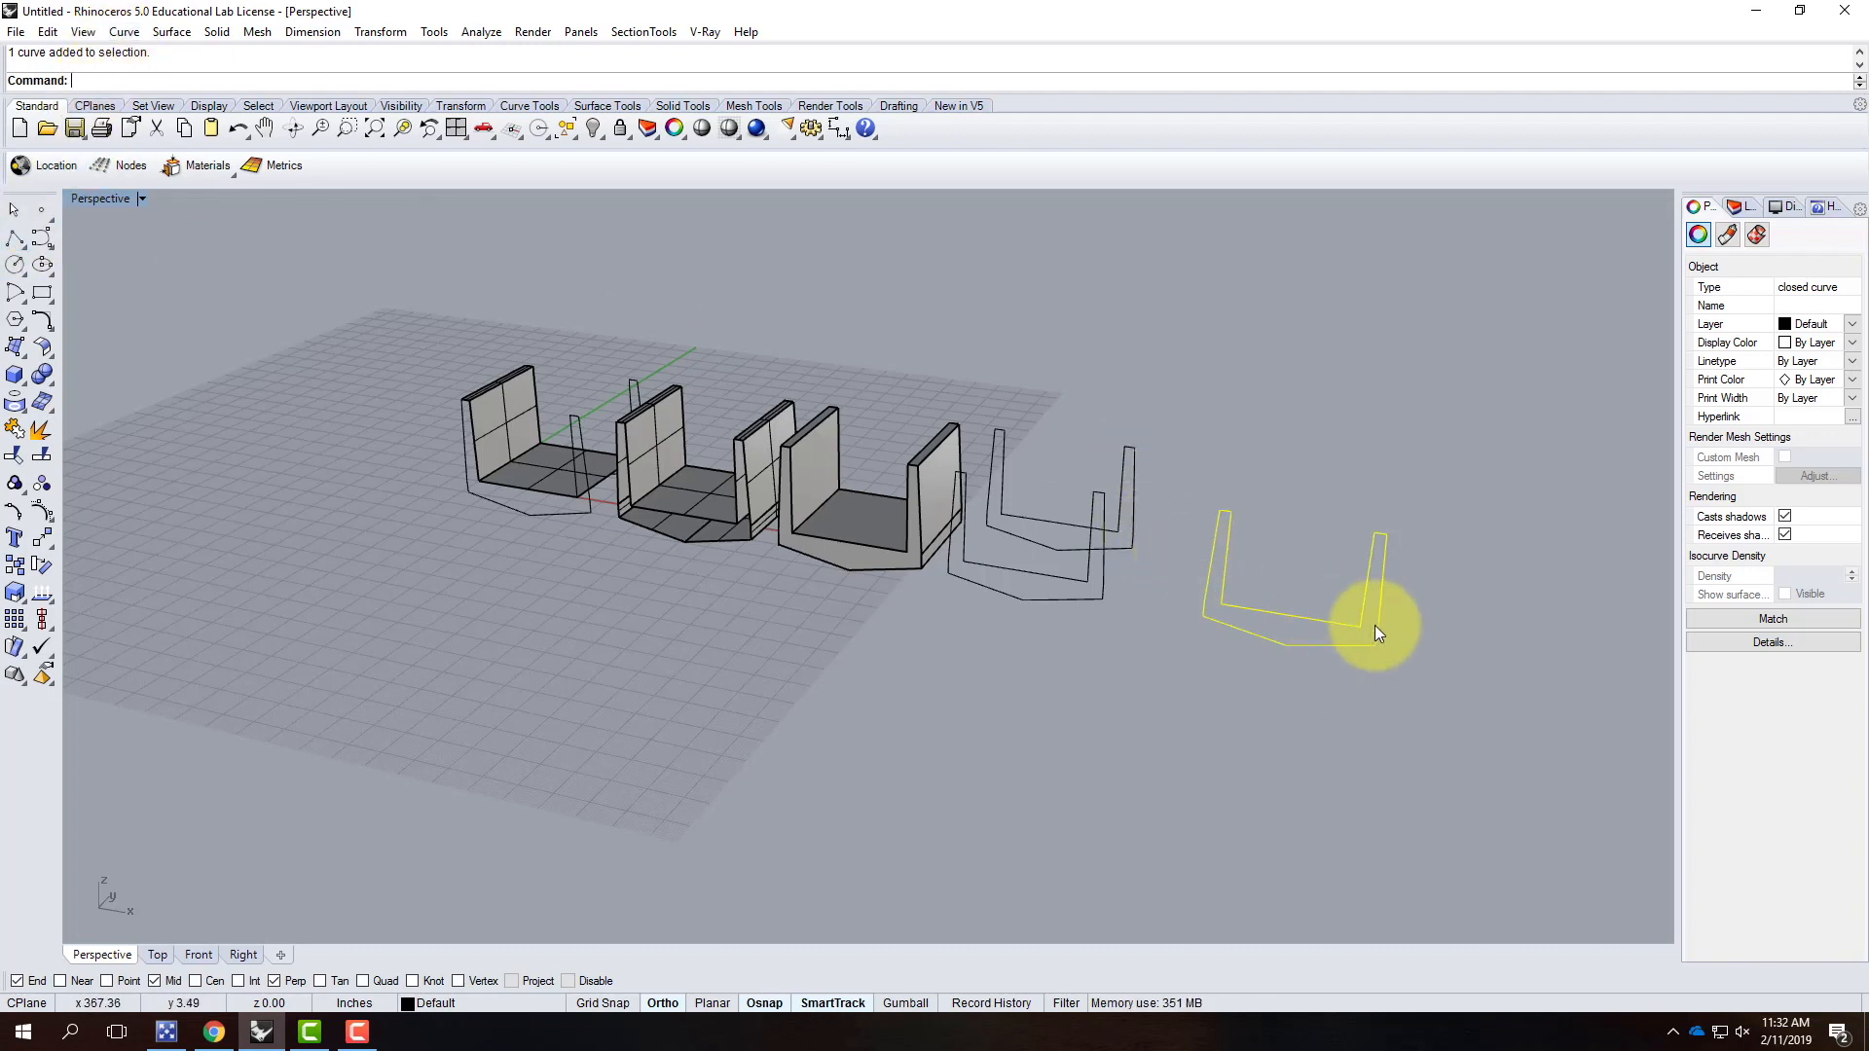
{"action": "left_click", "coordinate": [15, 238]}
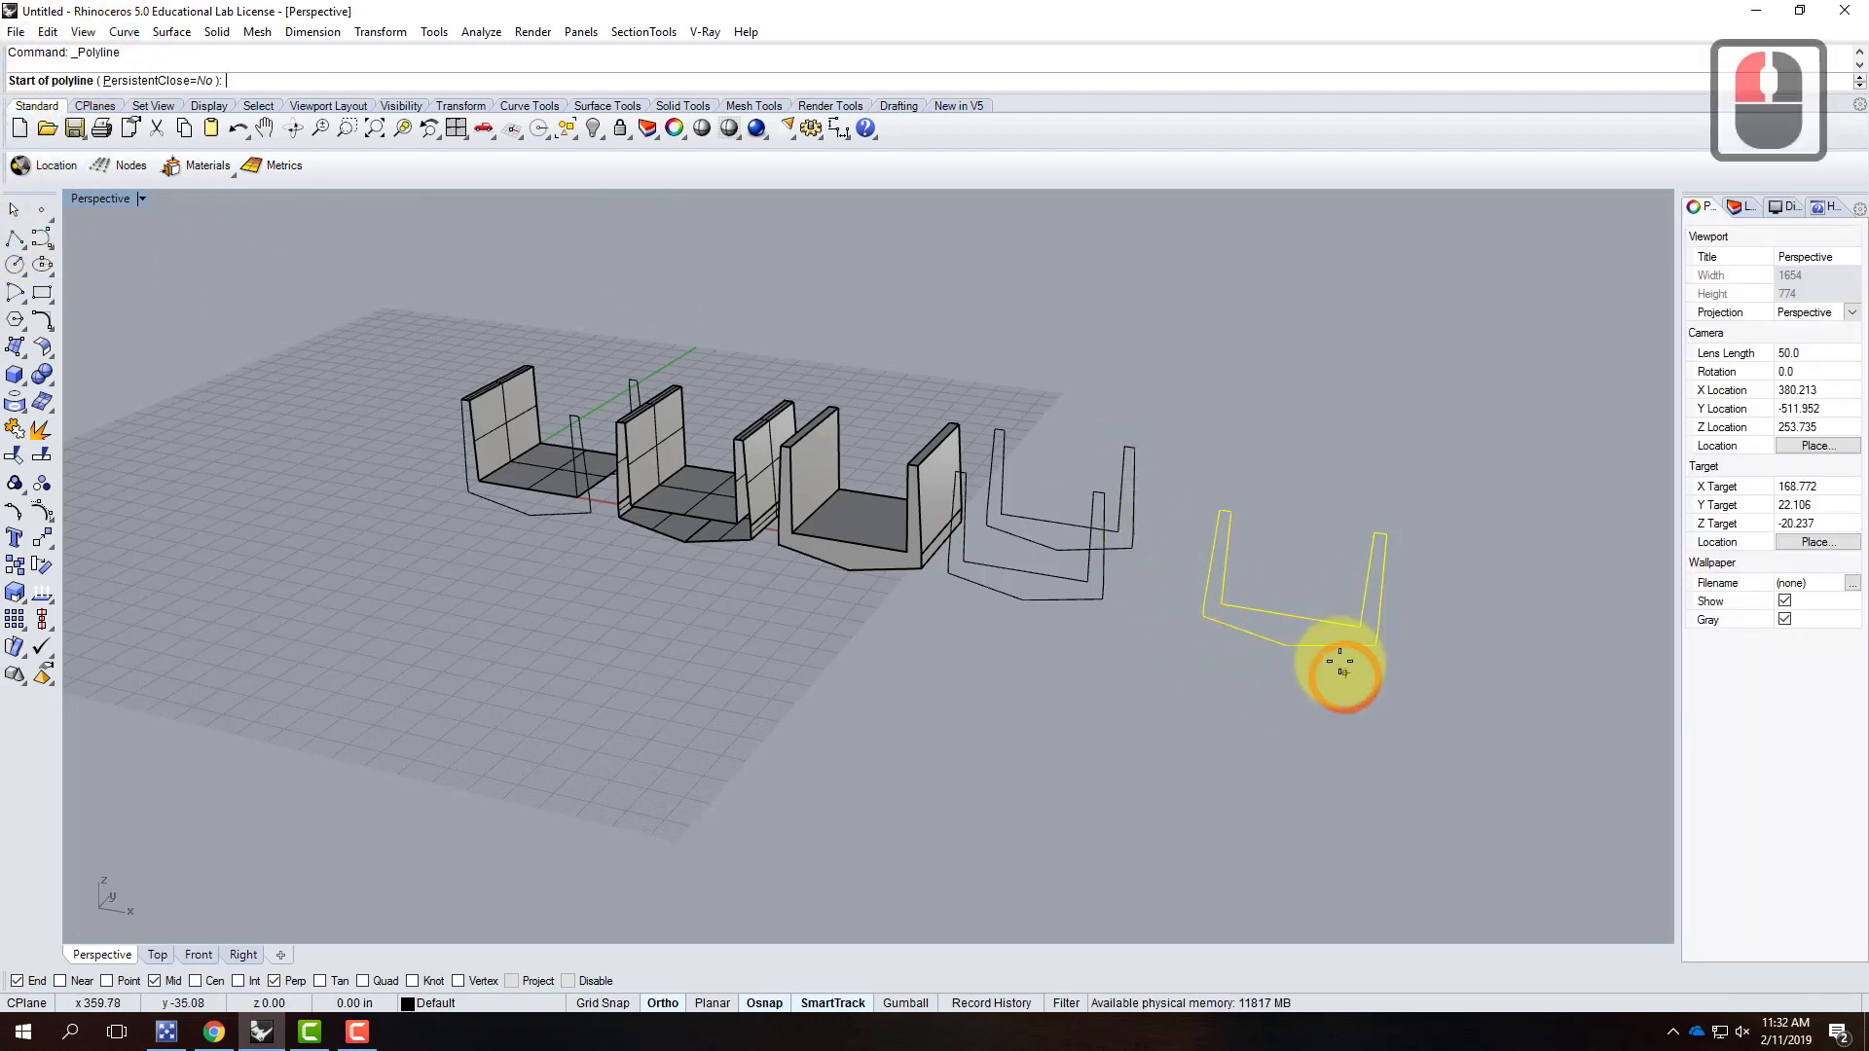
{"action": "left_click", "coordinate": [1295, 616]}
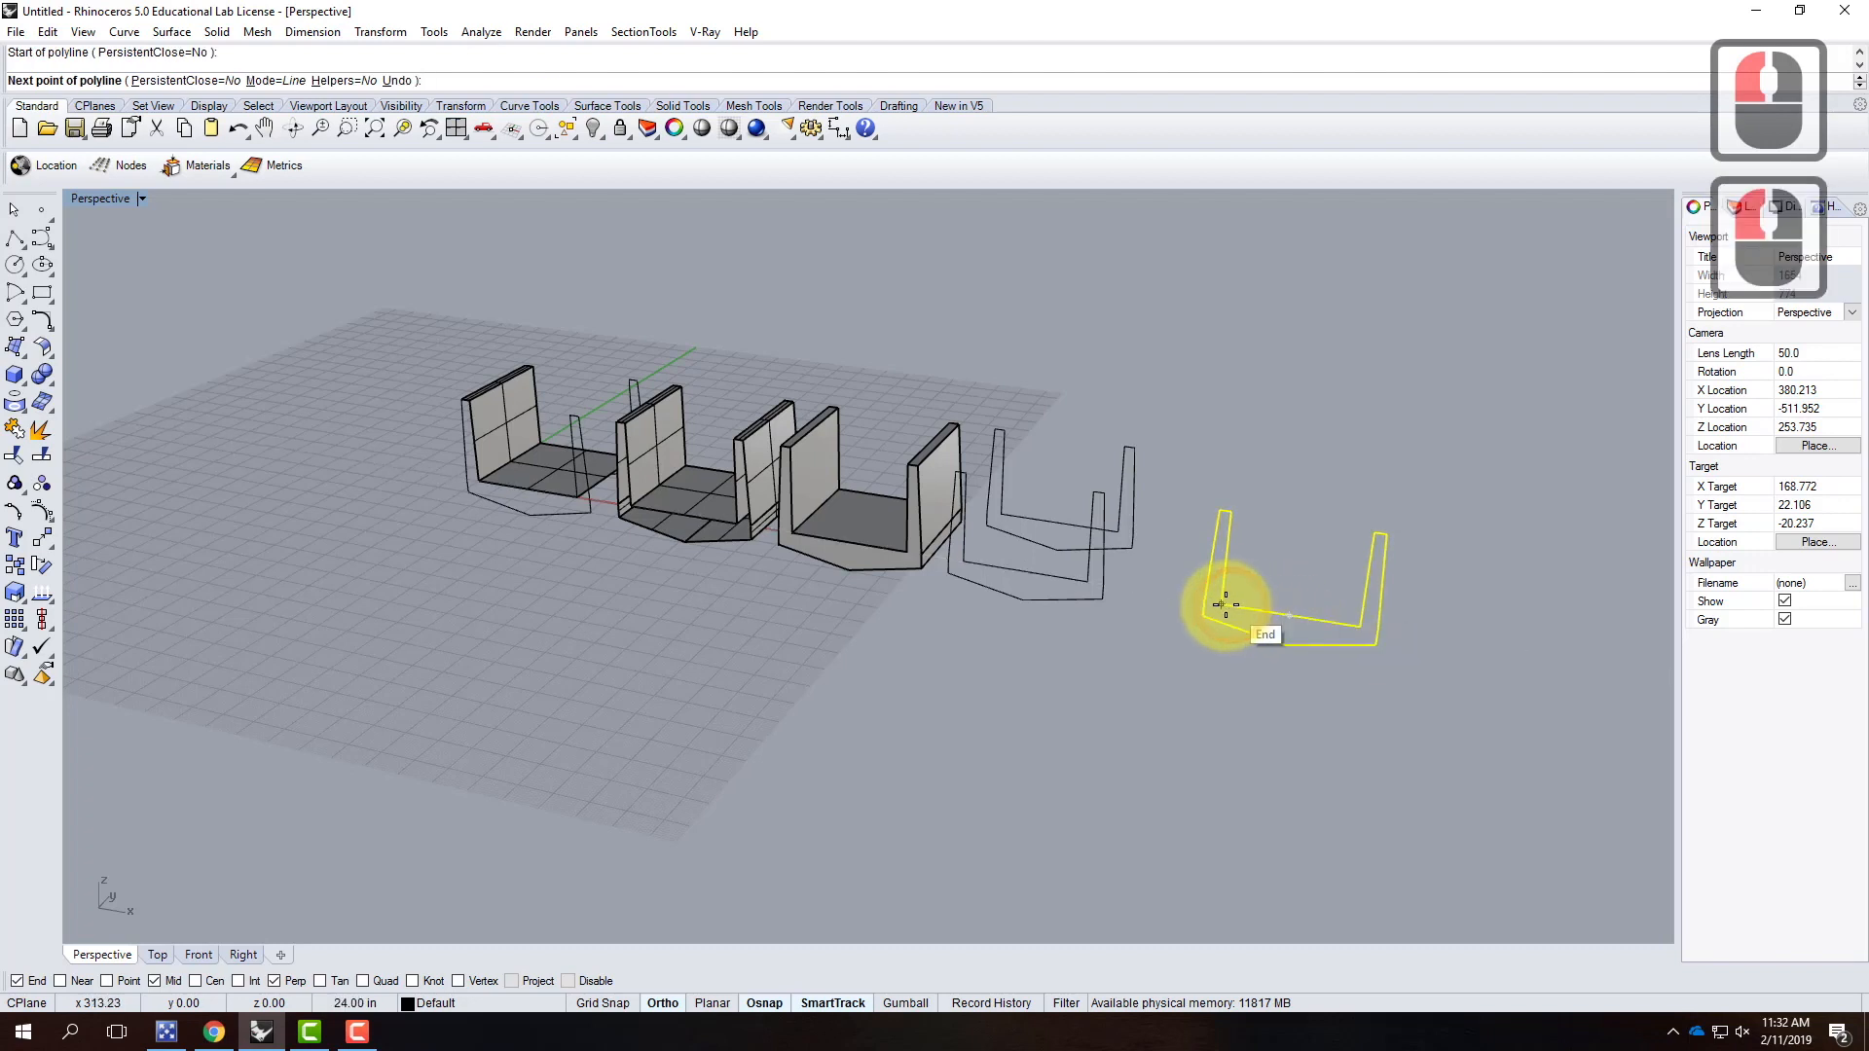
{"action": "left_click", "coordinate": [1224, 511]}
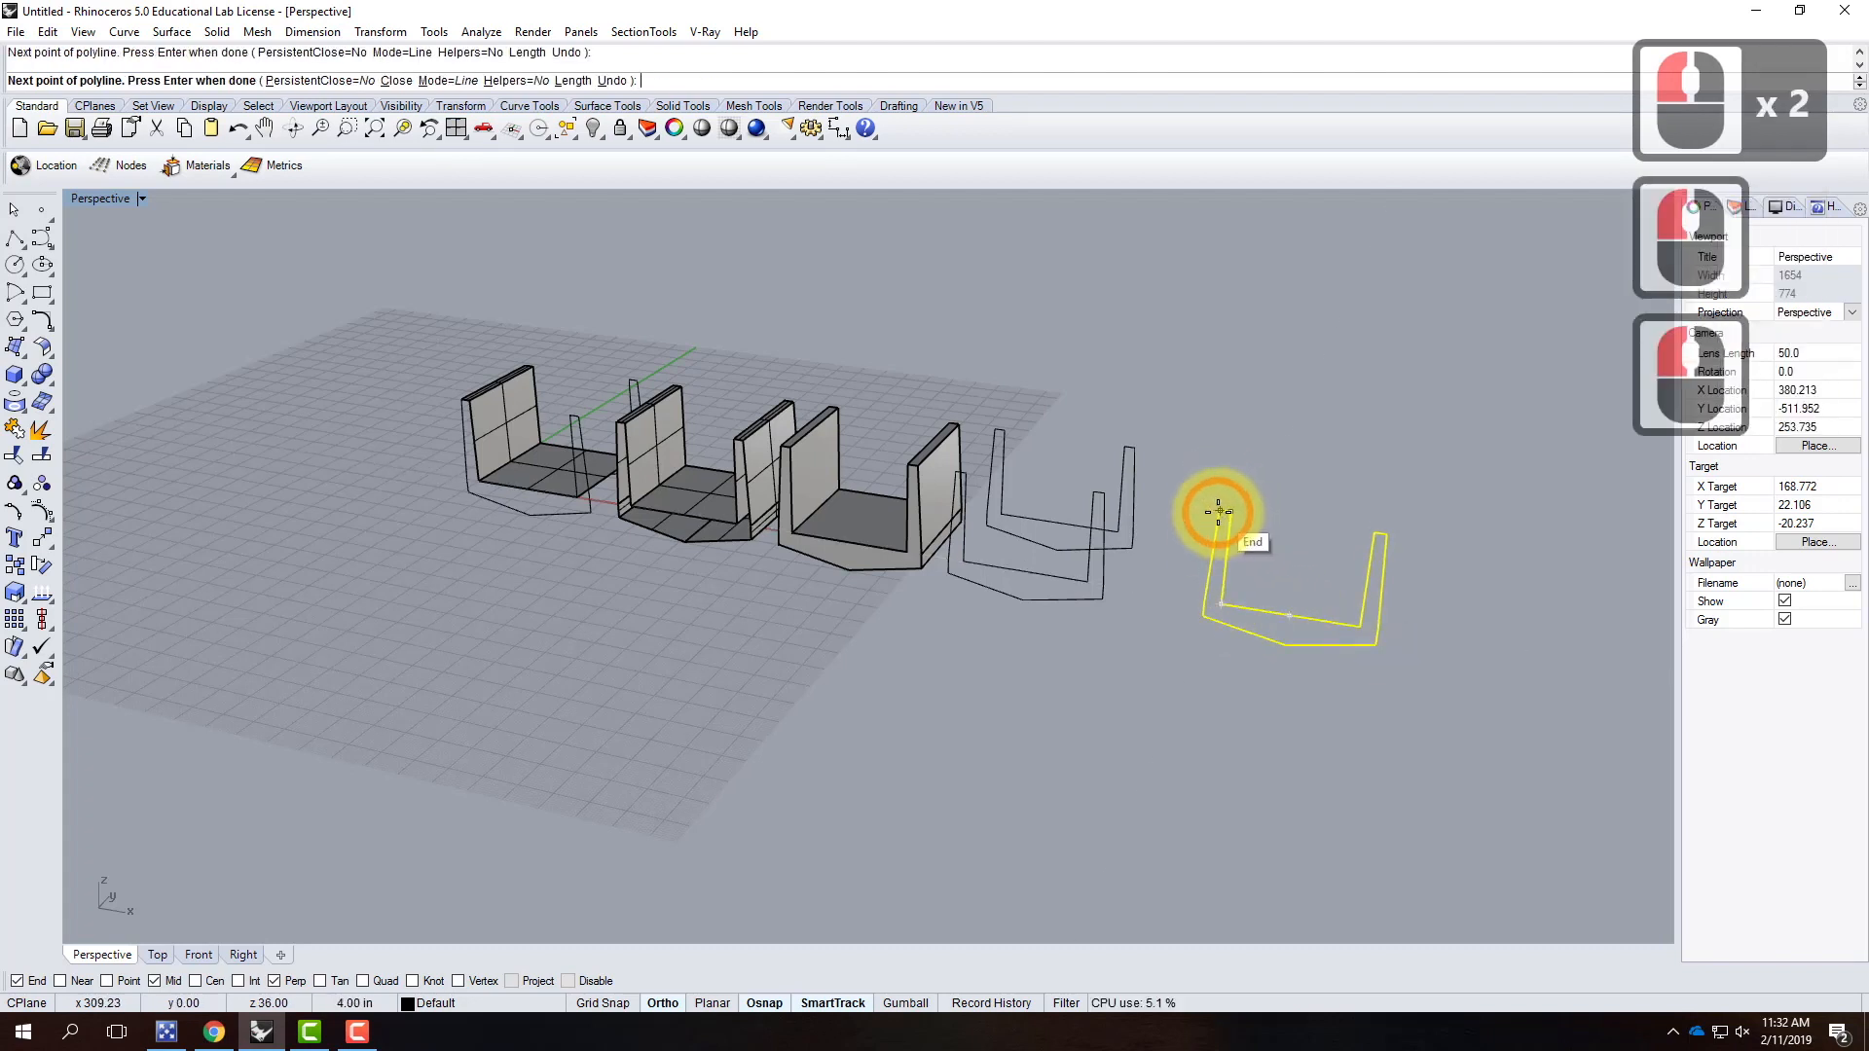
{"action": "left_click", "coordinate": [1218, 584]}
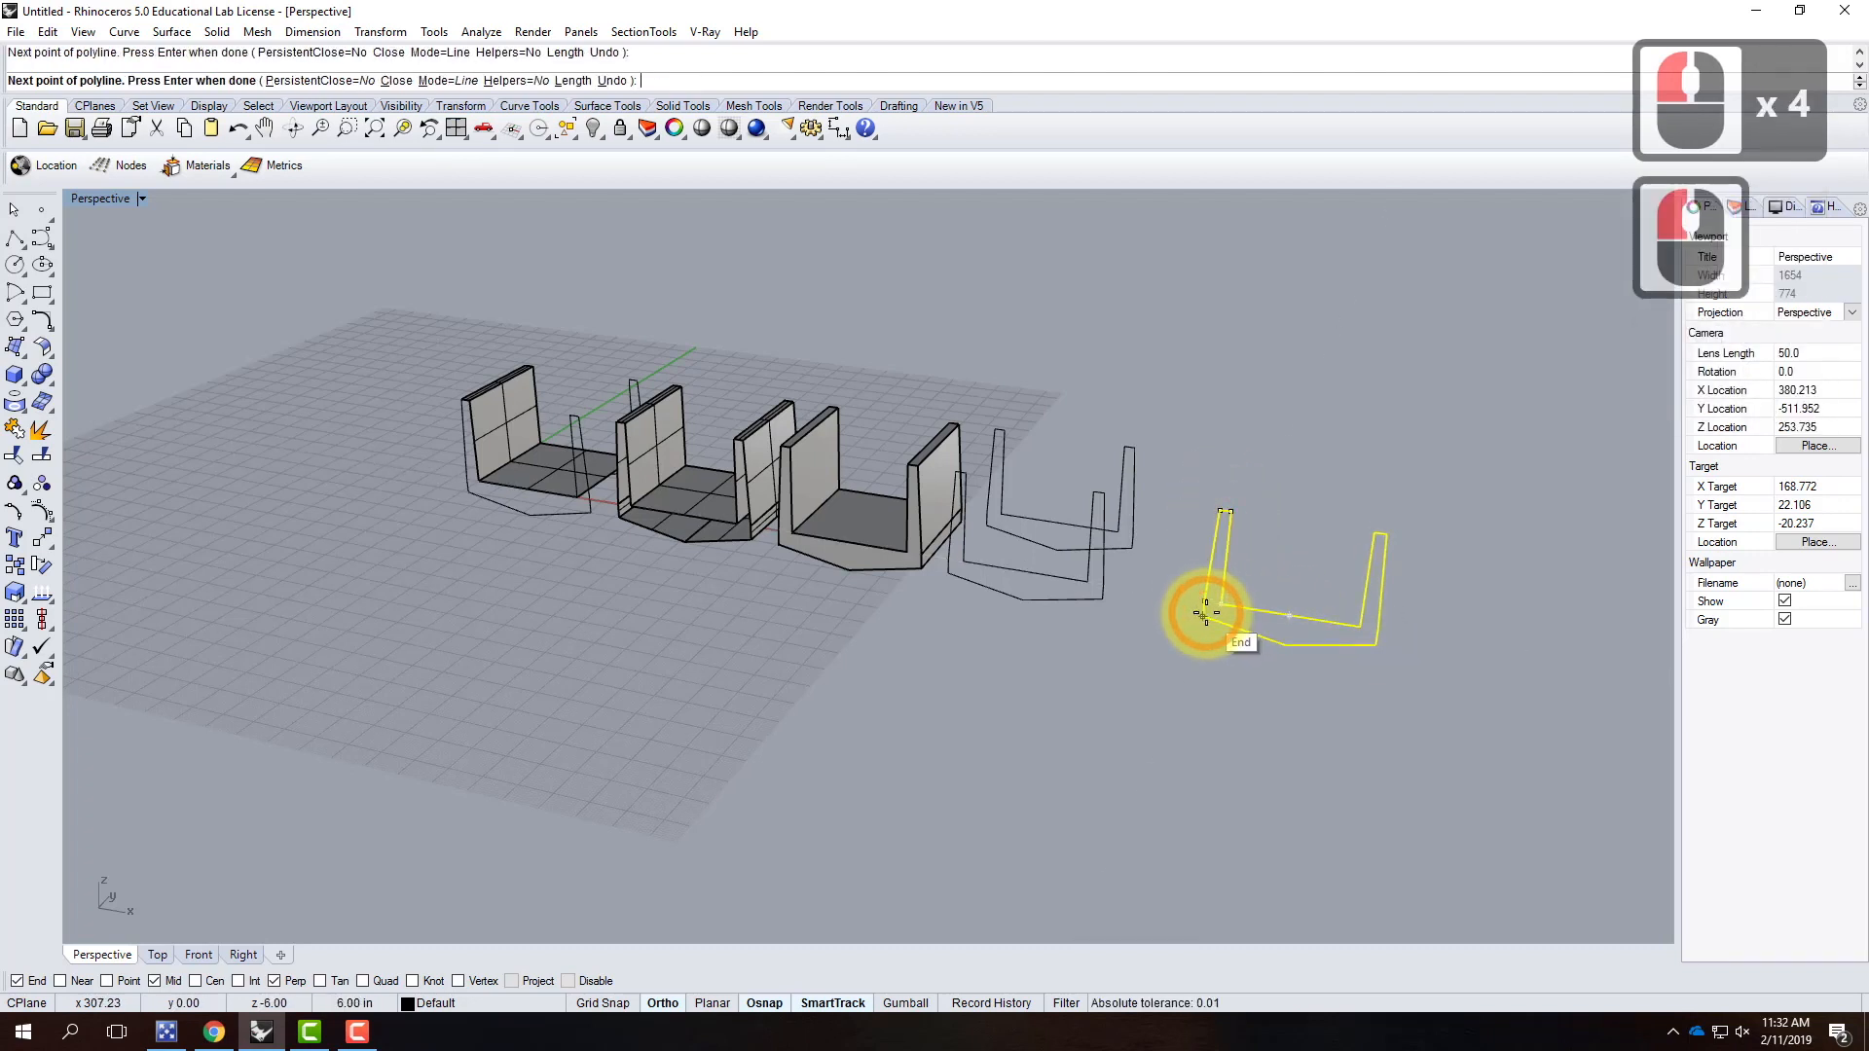
{"action": "left_click", "coordinate": [1205, 614]}
{"action": "left_click", "coordinate": [1290, 645]}
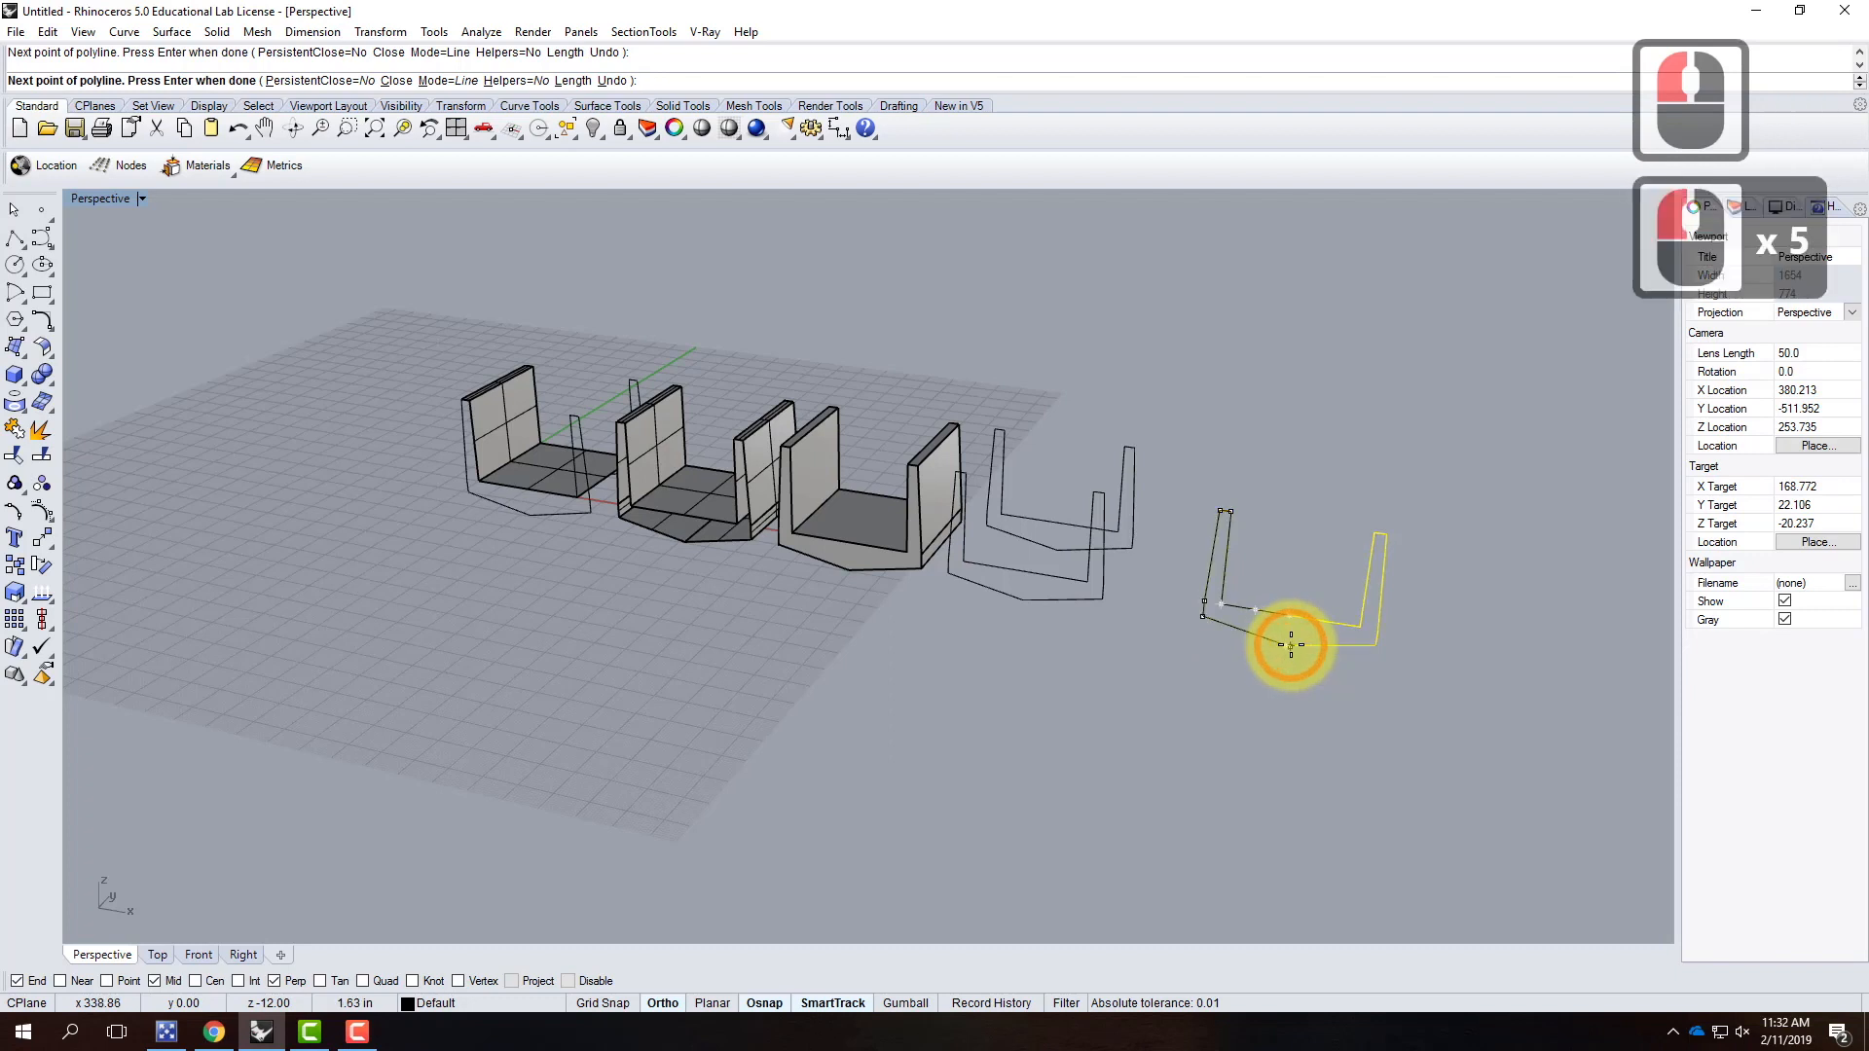
{"action": "key", "text": "Return"}
{"action": "left_click", "coordinate": [1363, 639]}
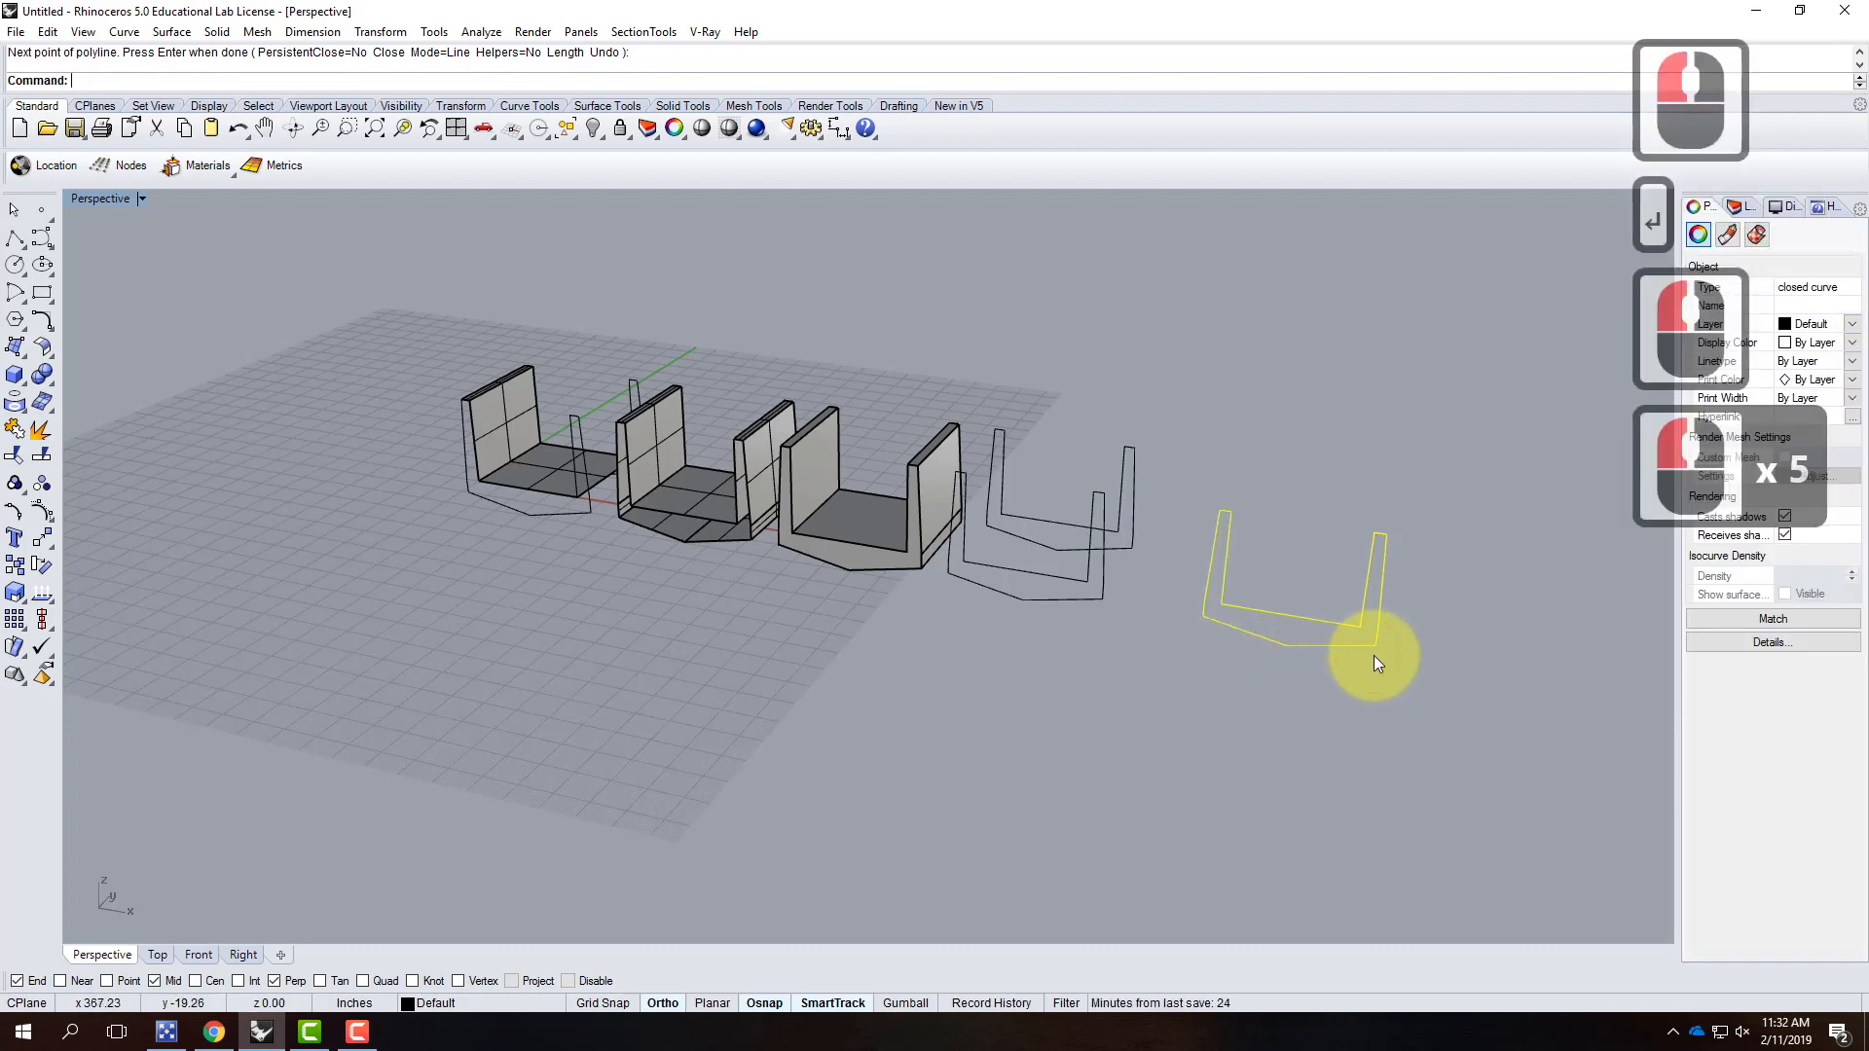
{"action": "key", "text": "Delete"}
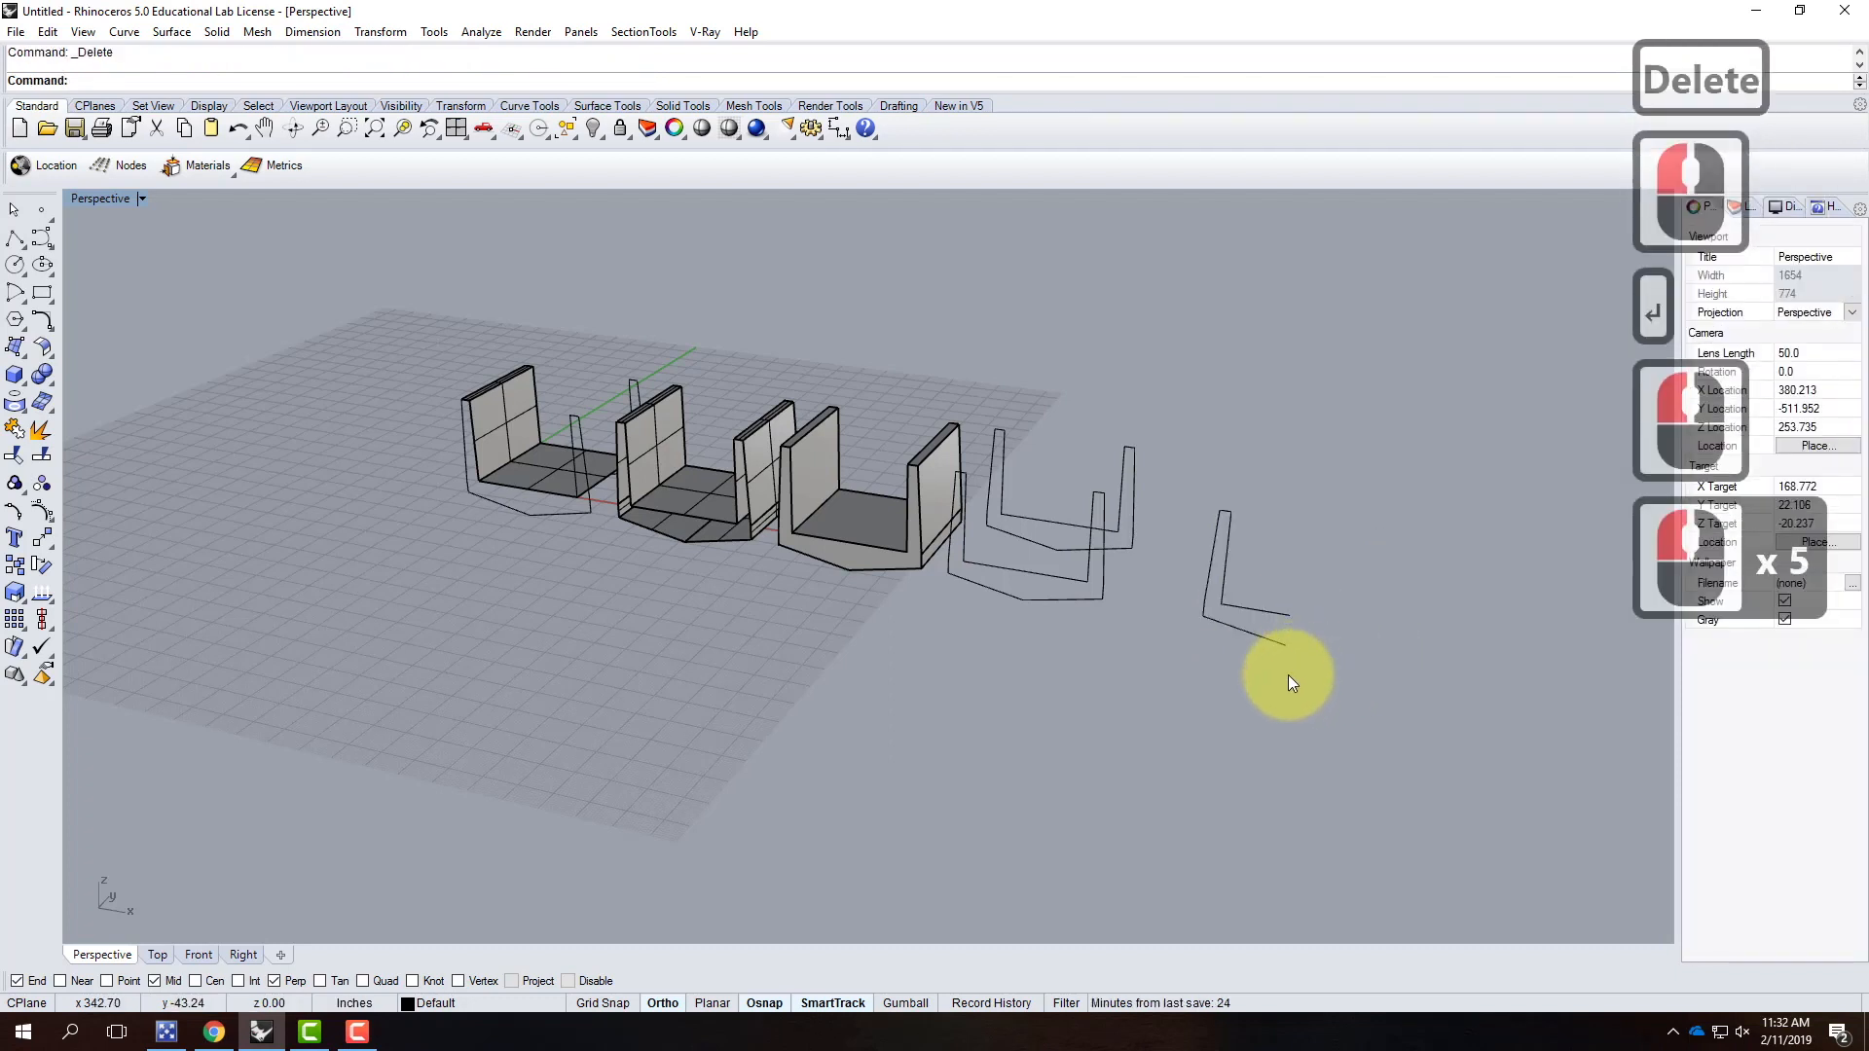
Step: Offset the open half-profile curve 2' to the rear
{"action": "double_click", "coordinate": [1229, 603]}
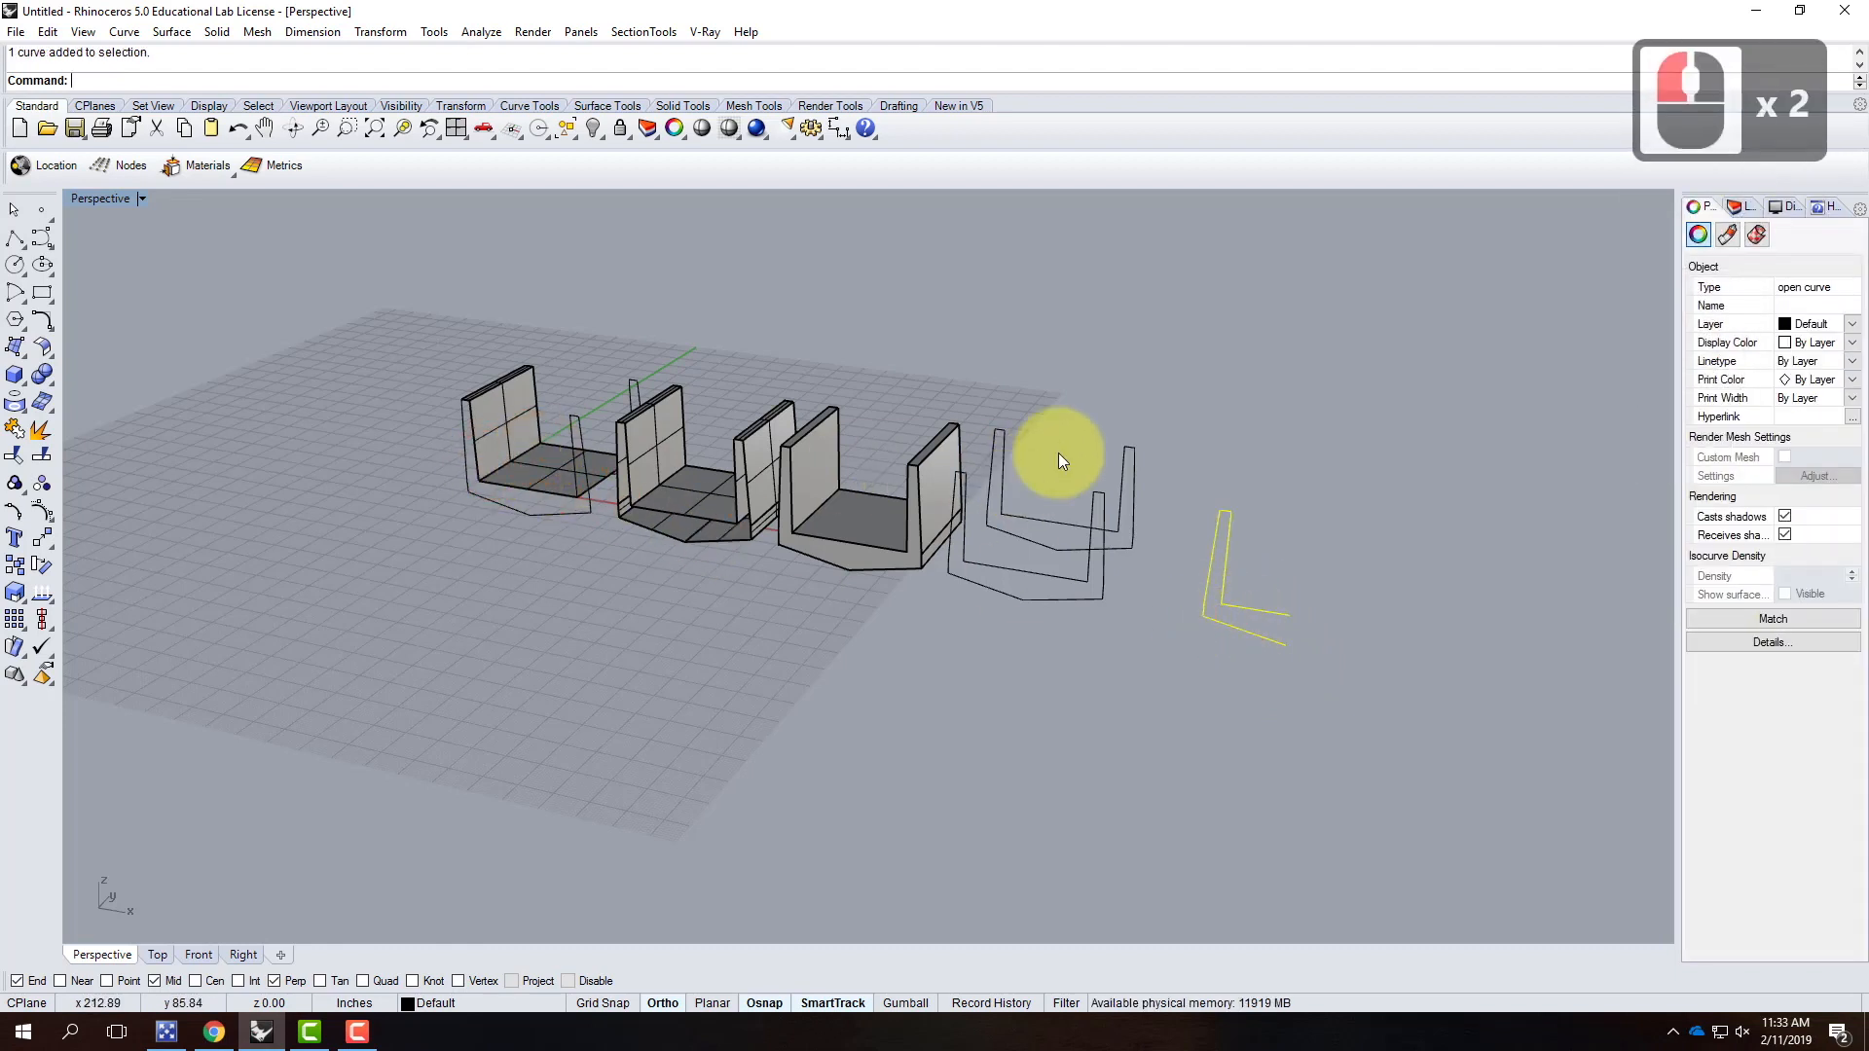
{"action": "type", "text": "offset"}
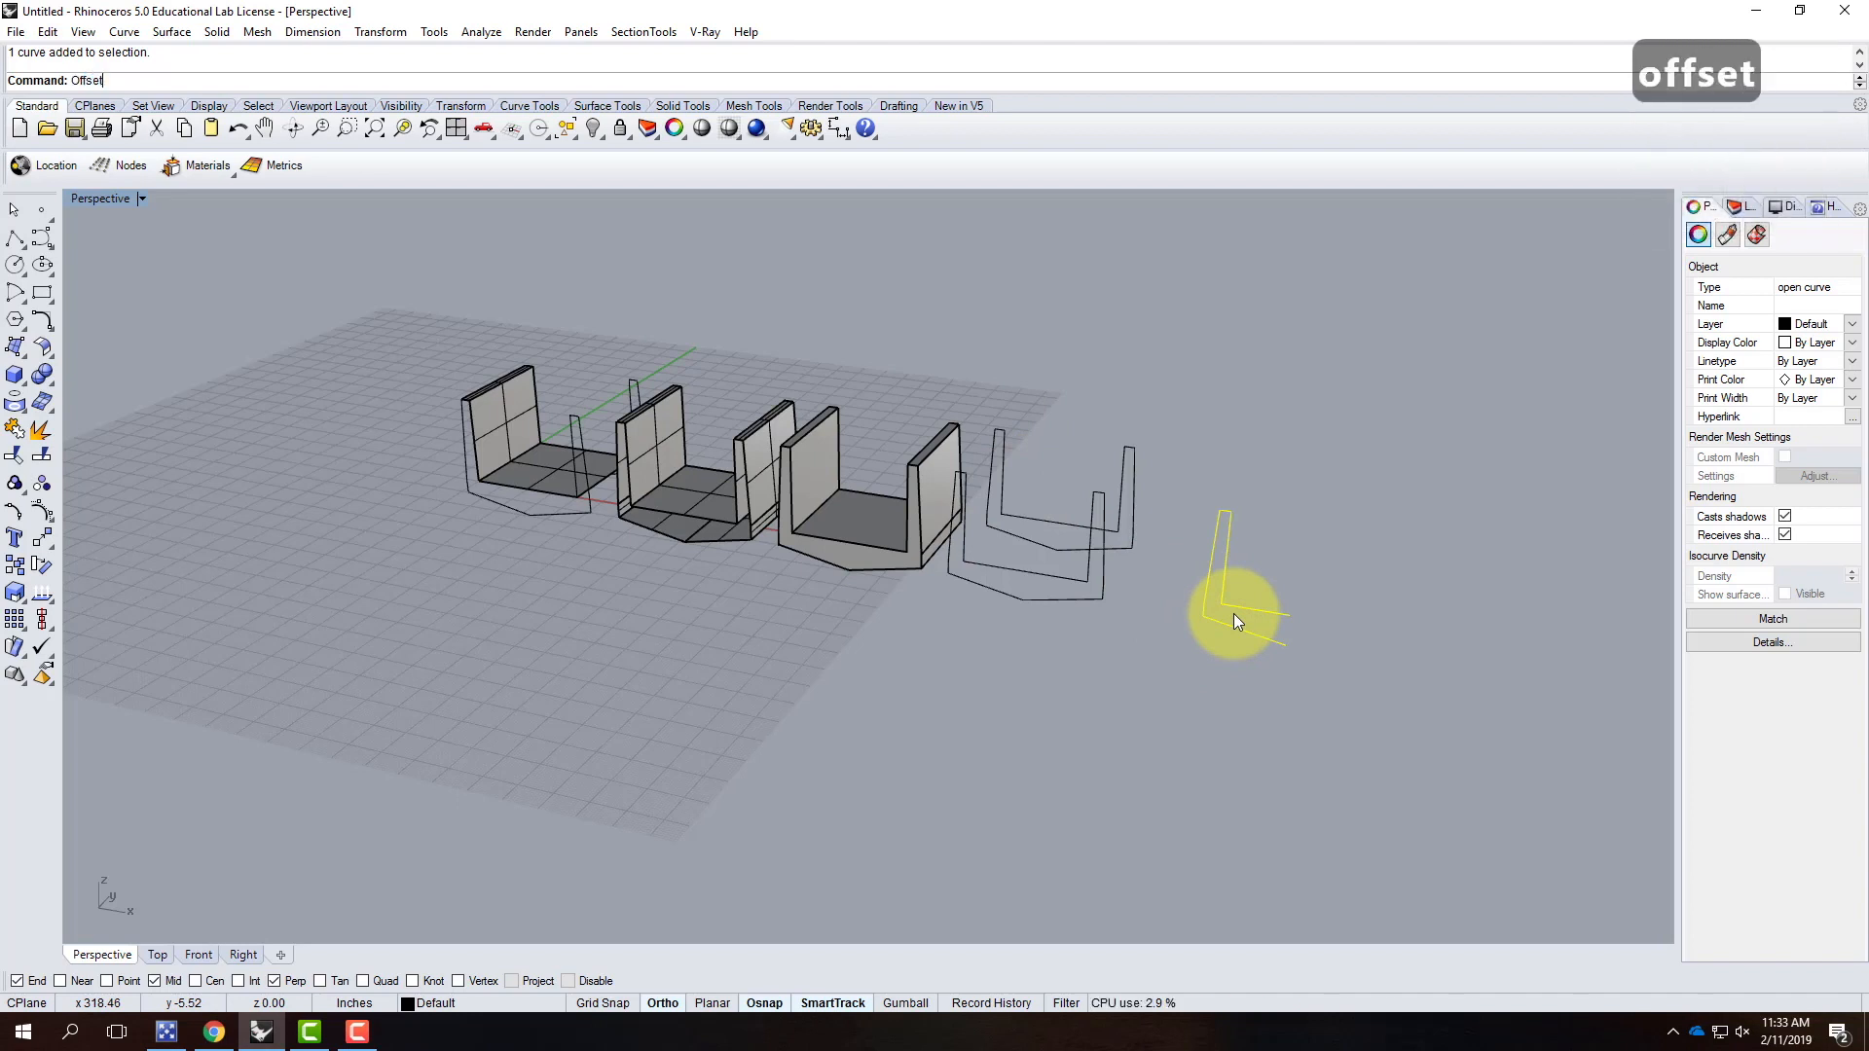
{"action": "key", "text": "Return"}
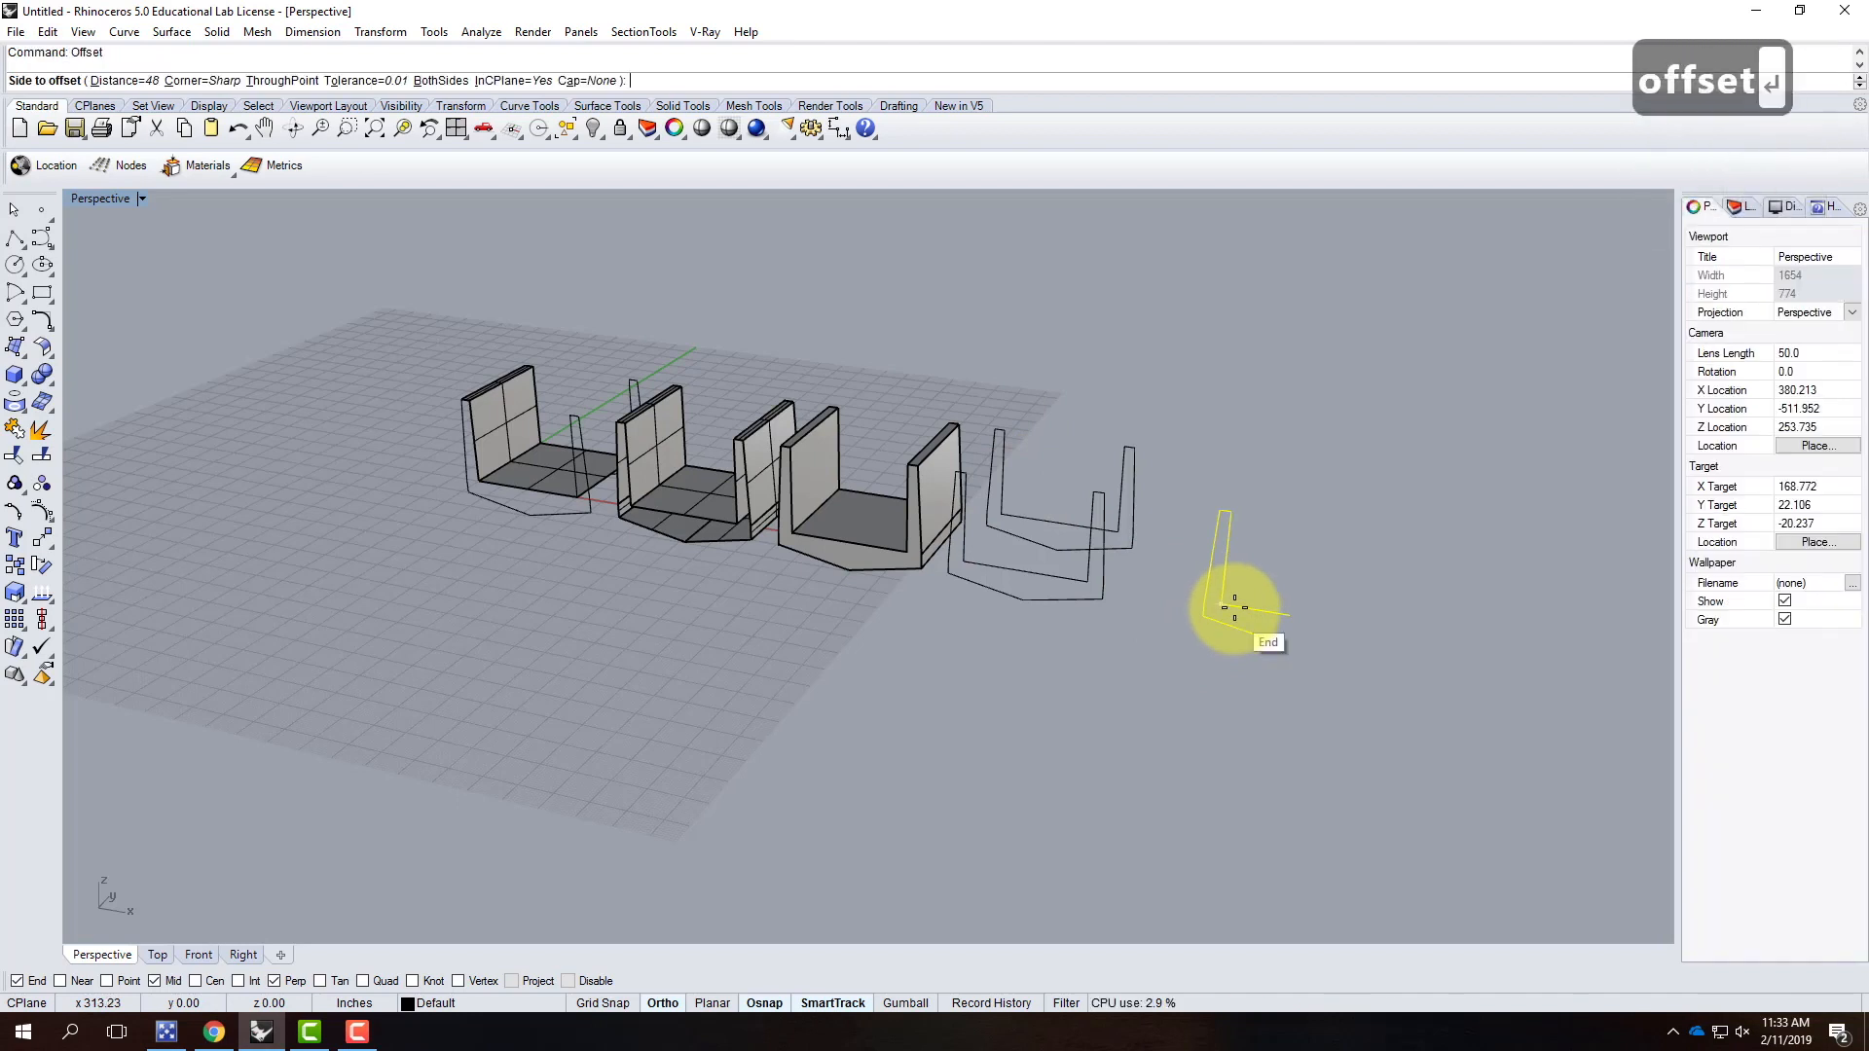
{"action": "type", "text": "2"}
{"action": "key", "text": "Return"}
{"action": "left_click", "coordinate": [1305, 535]}
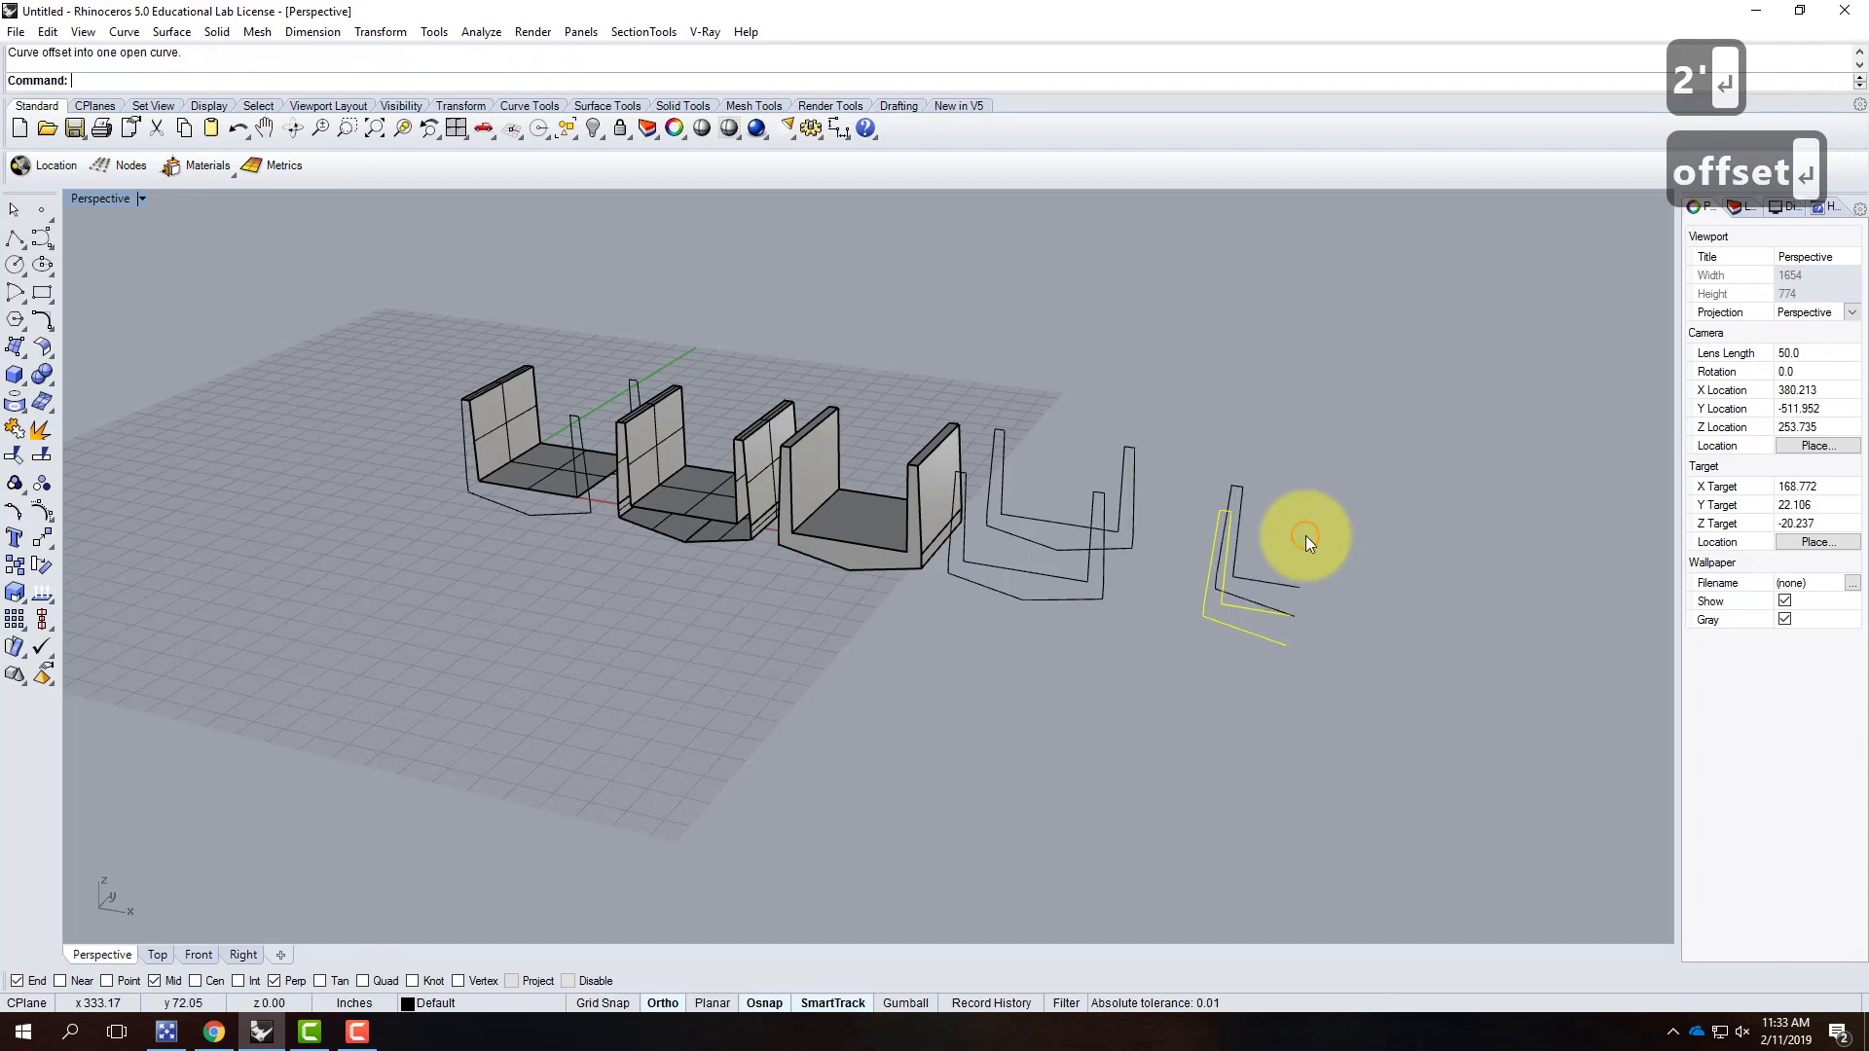
Step: Loft a surface between the open half-profile and its offset copy, accepting the default loft options
{"action": "left_click", "coordinate": [1259, 582], "text": "shift"}
{"action": "type", "text": "loft"}
{"action": "key", "text": "Return"}
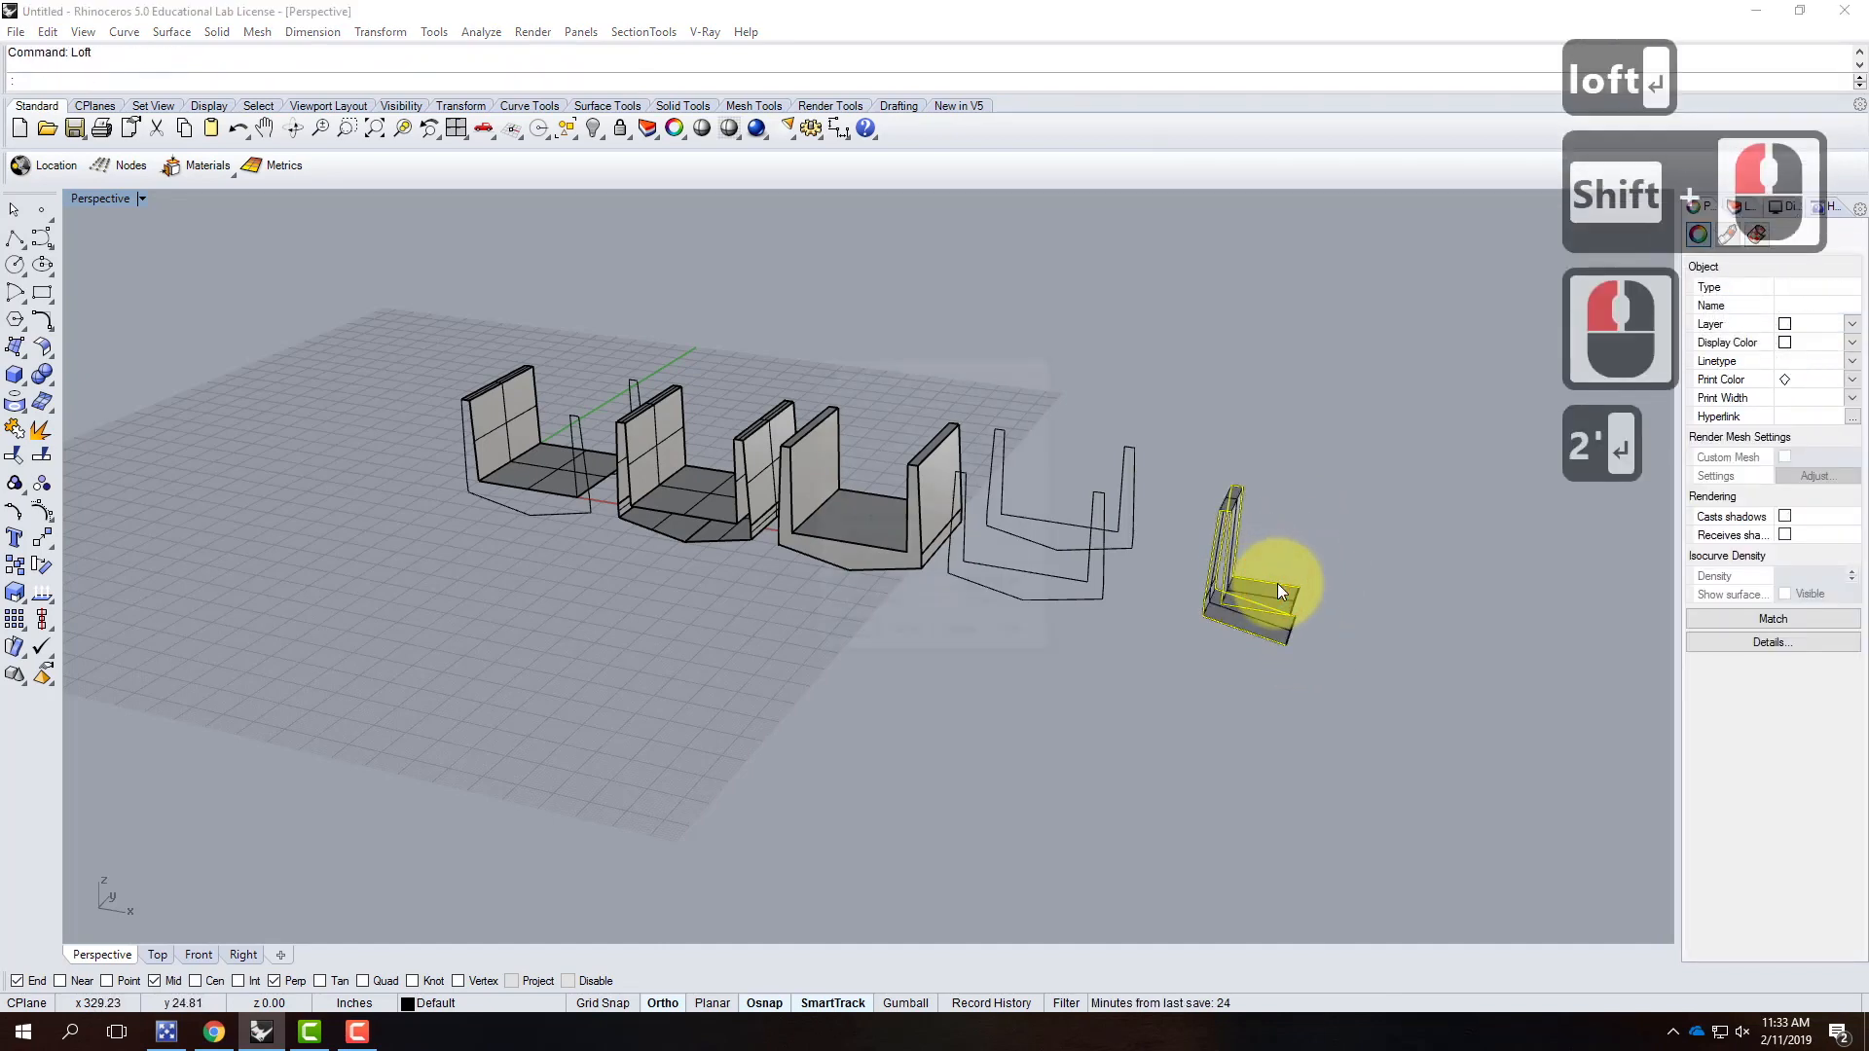
{"action": "key", "text": "Return"}
{"action": "key", "text": "Return"}
{"action": "left_click", "coordinate": [1305, 597]}
{"action": "right_click_drag", "start_coordinate": [1426, 495], "coordinate": [997, 755]}
{"action": "scroll", "coordinate": [1031, 774], "scroll_direction": "up", "scroll_amount": 3}
{"action": "scroll", "coordinate": [799, 718], "scroll_direction": "down", "scroll_amount": 2}
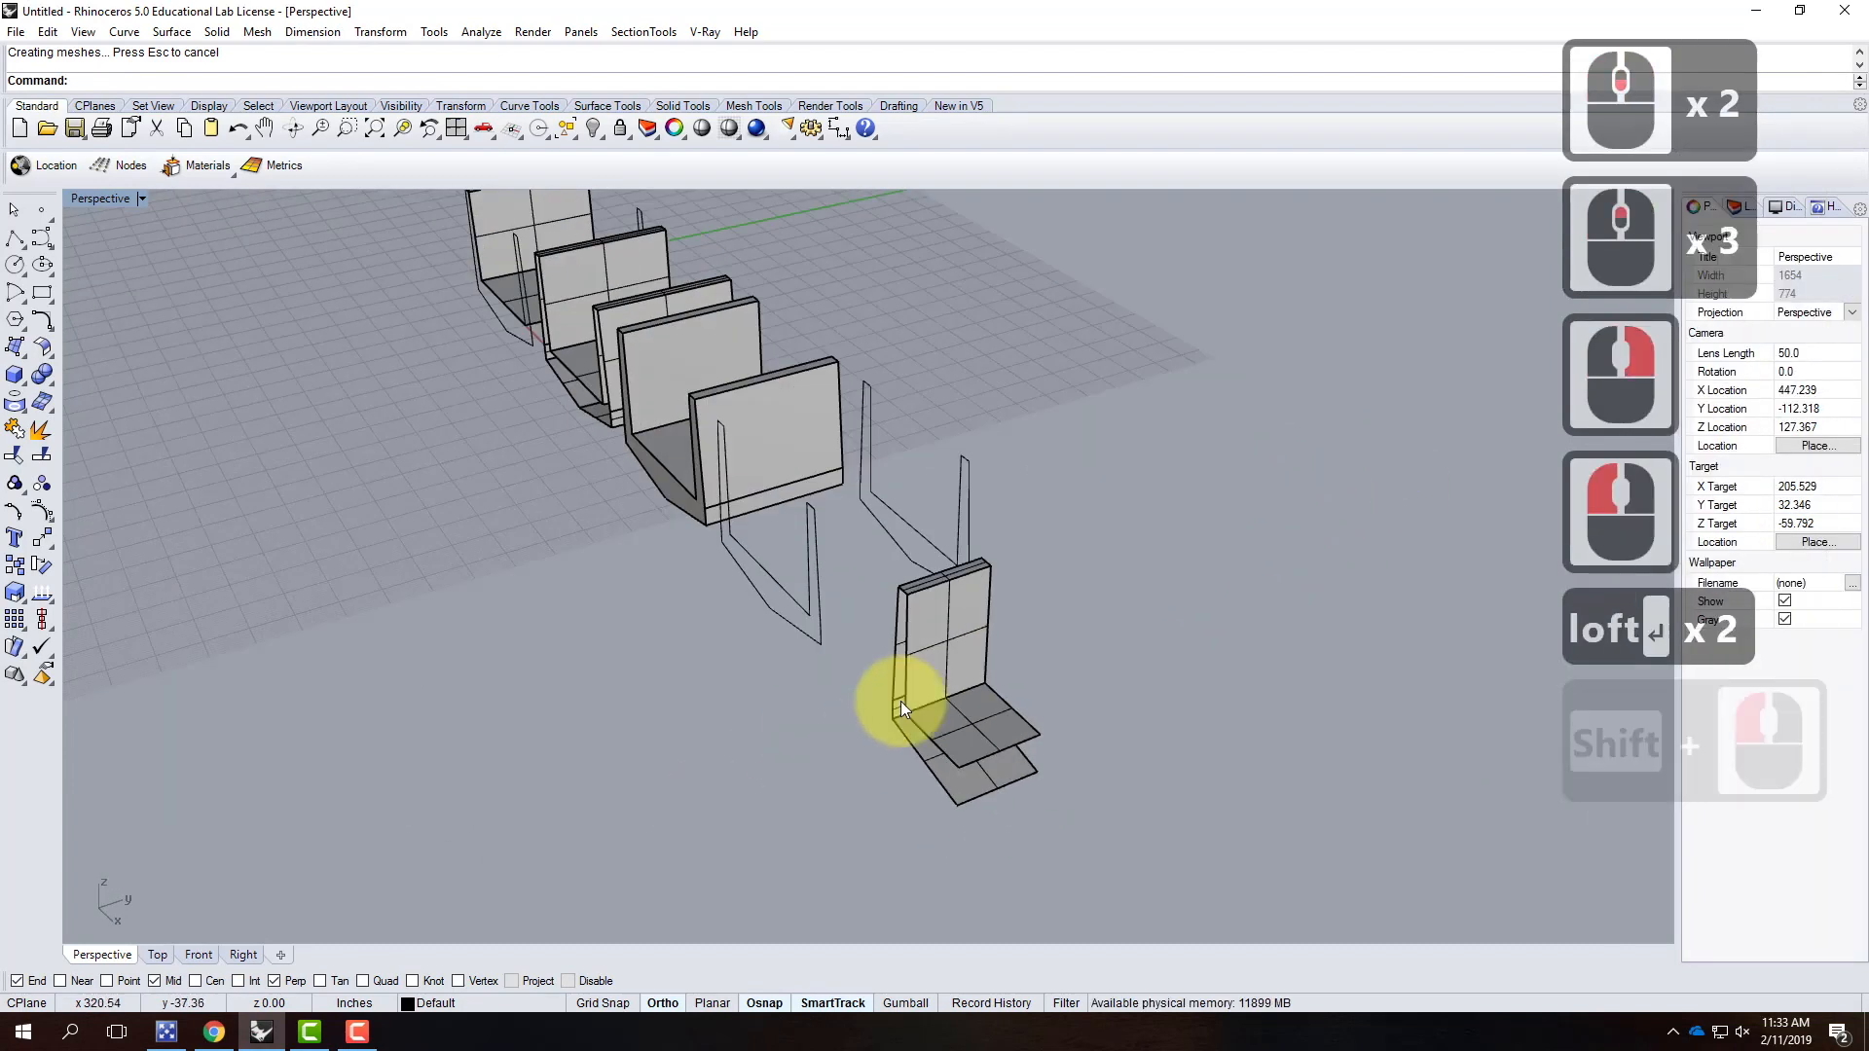
Step: Mirror a copy of the lofted half-profile across its rear edge to double the depth
{"action": "left_click", "coordinate": [960, 662]}
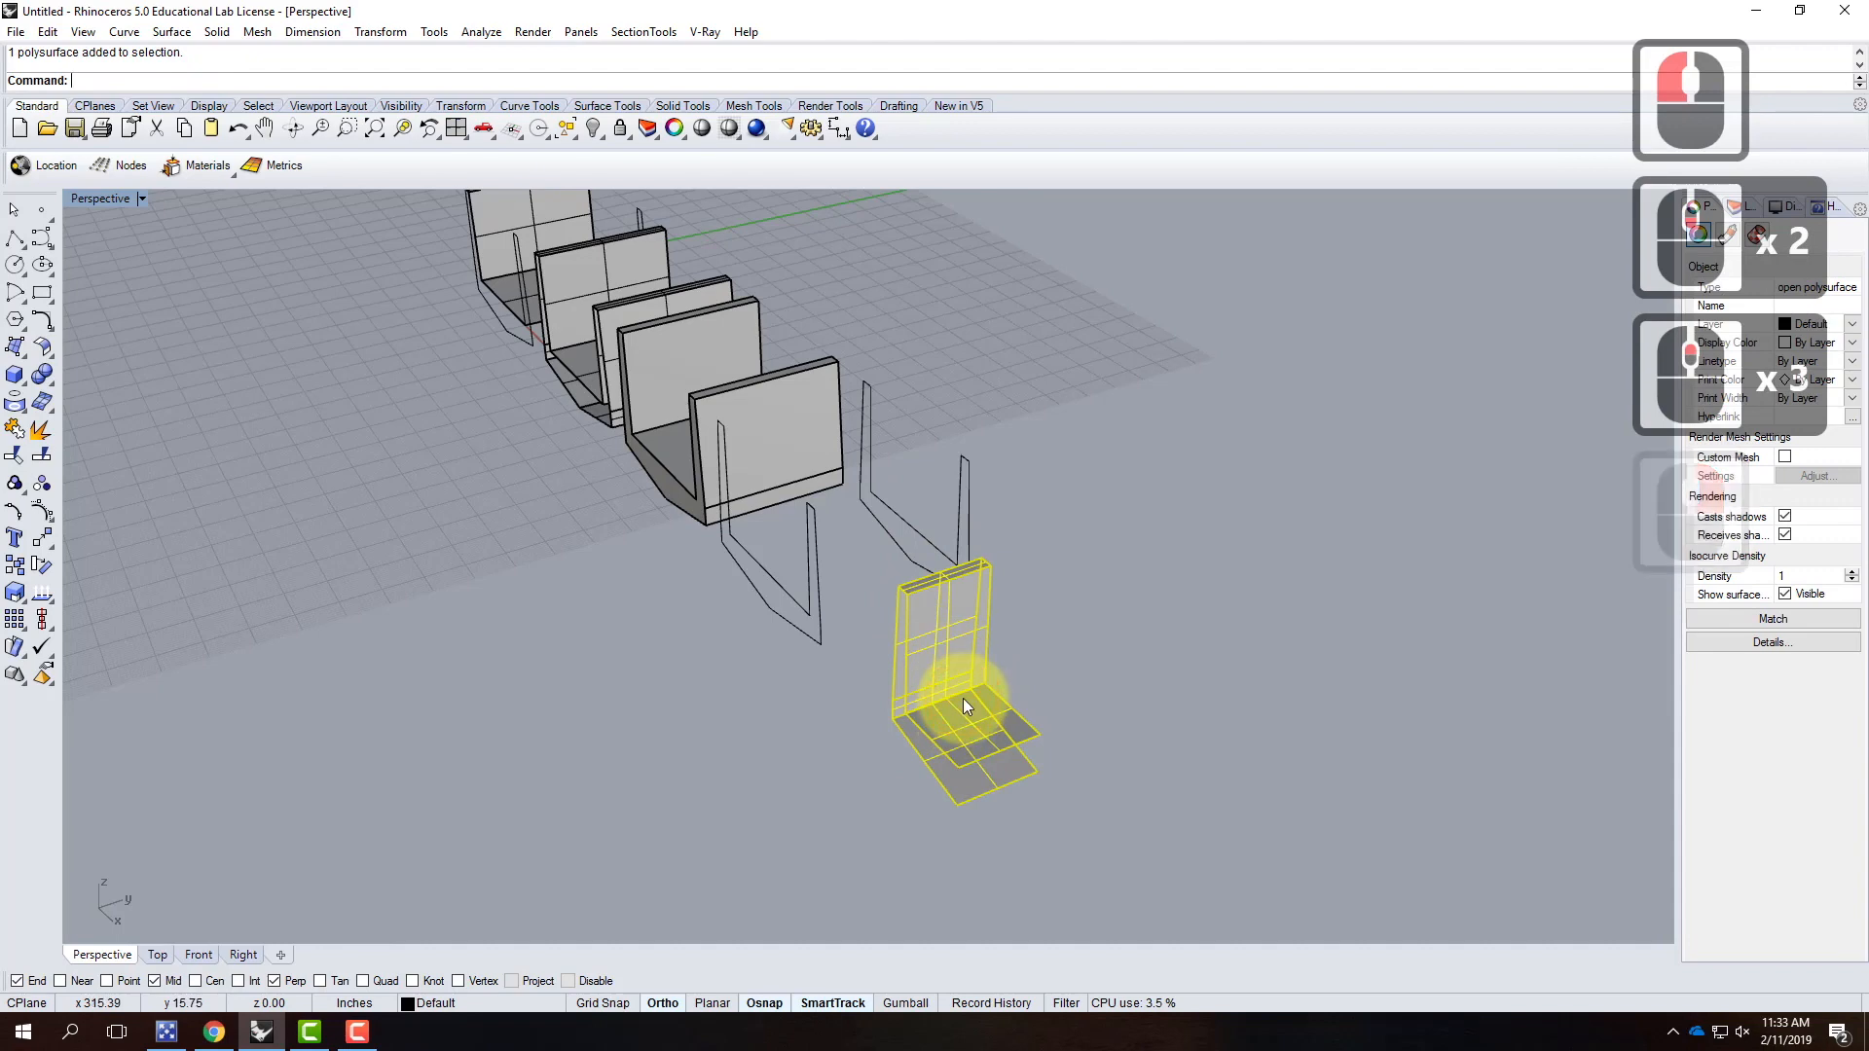
{"action": "type", "text": "mirror"}
{"action": "key", "text": "Return"}
{"action": "left_click", "coordinate": [962, 698]}
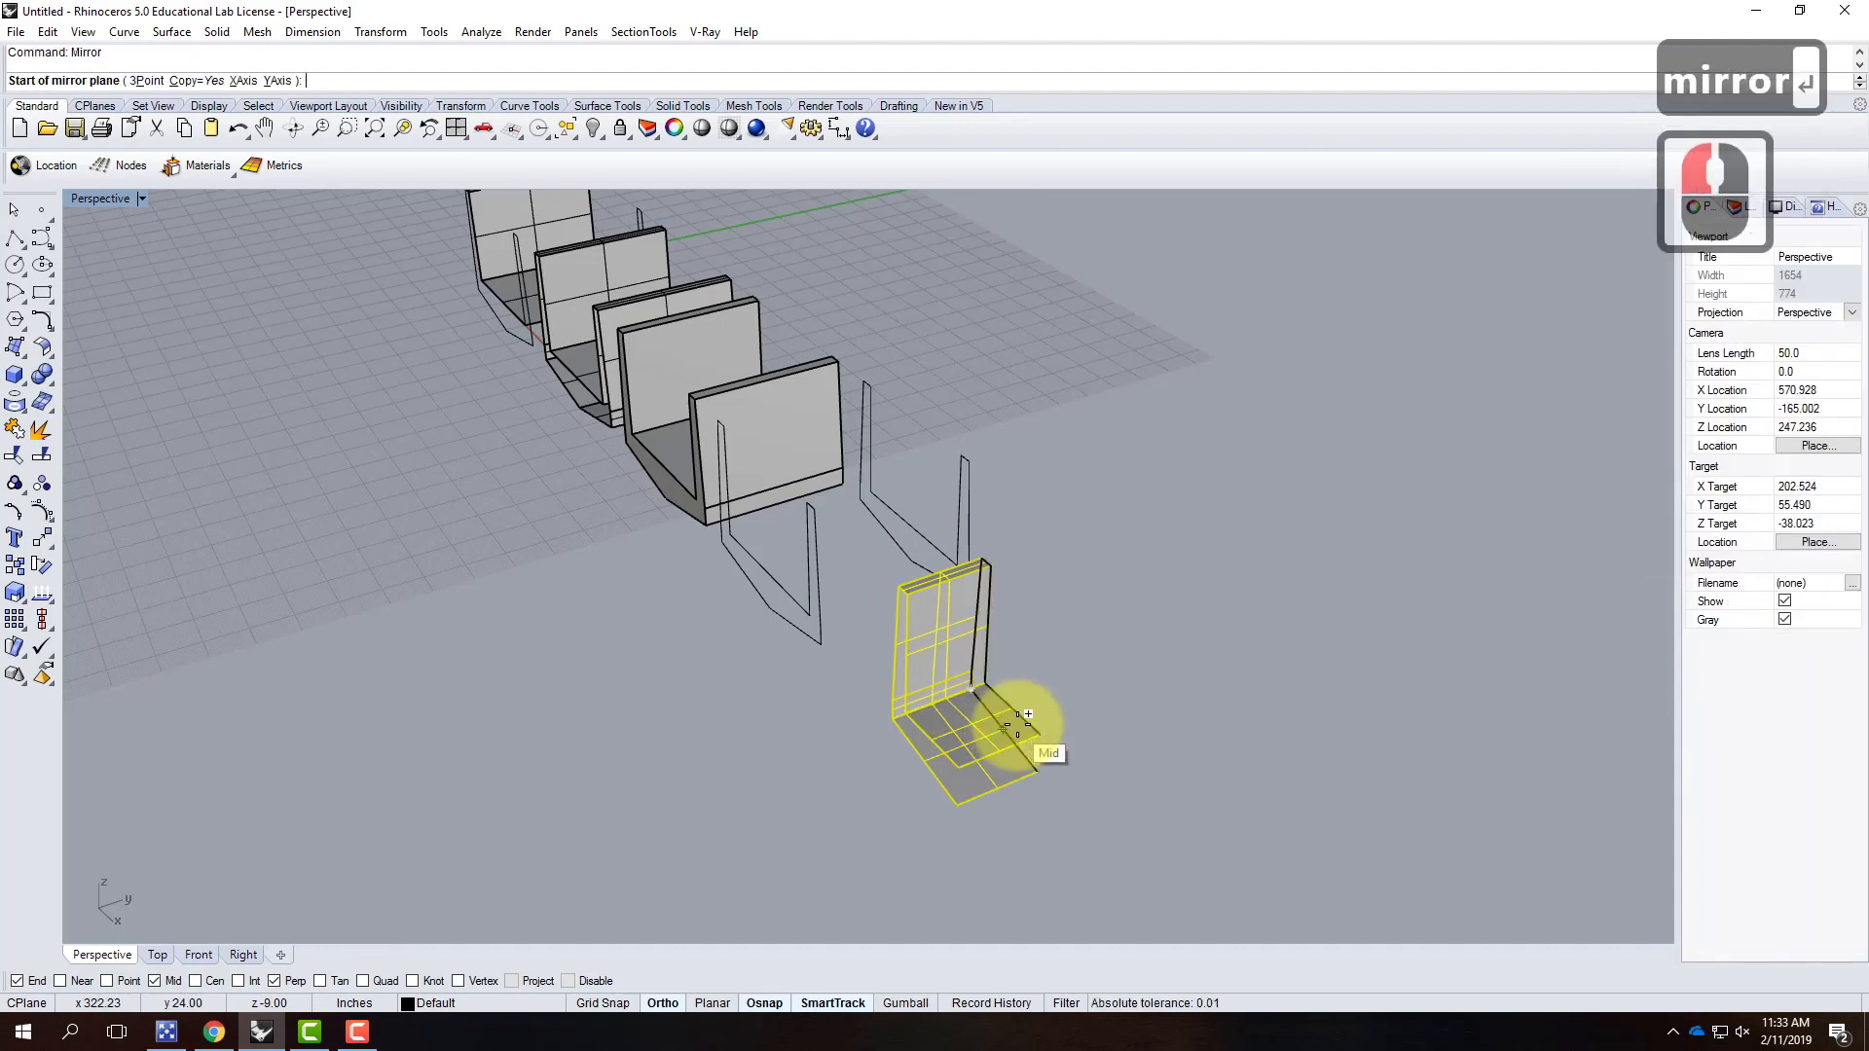
{"action": "left_click", "coordinate": [1002, 649]}
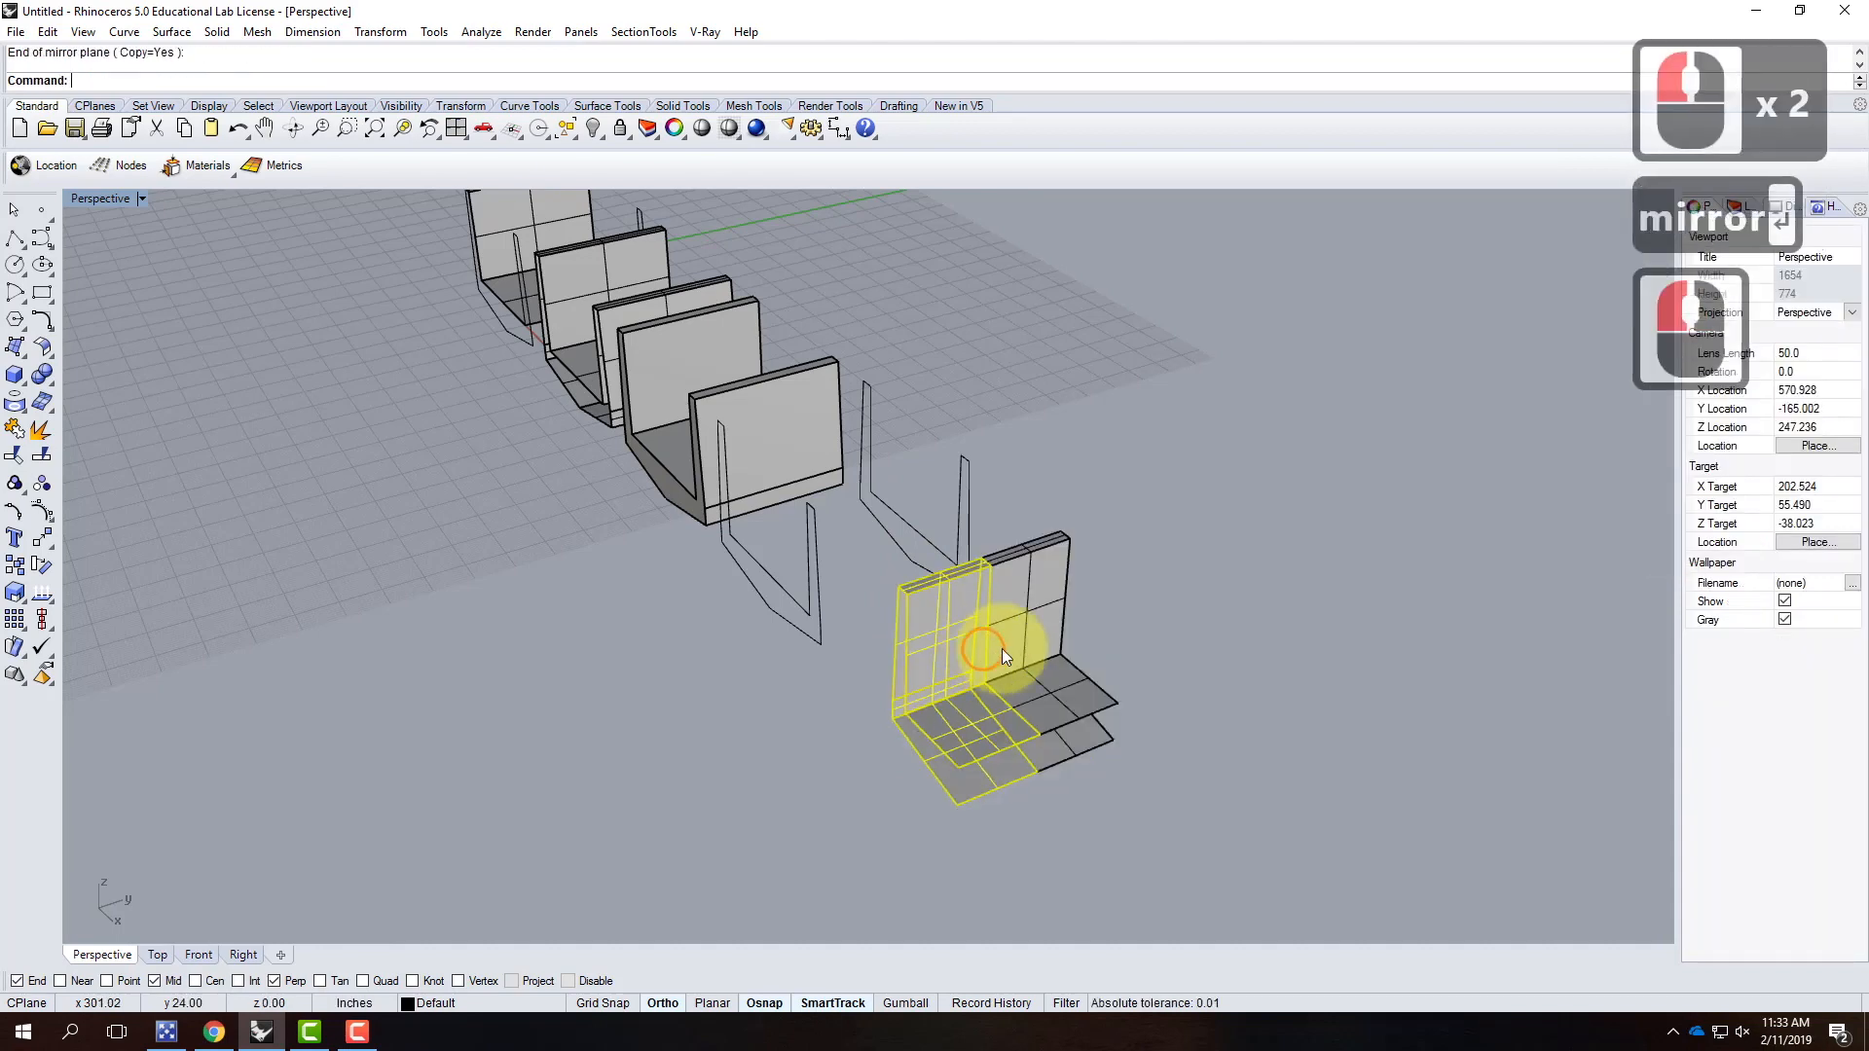
Step: Mirror both lofted pieces across the open end of their base to complete the U shape
{"action": "left_click", "coordinate": [1047, 687], "text": "shift"}
{"action": "type", "text": "mirro"}
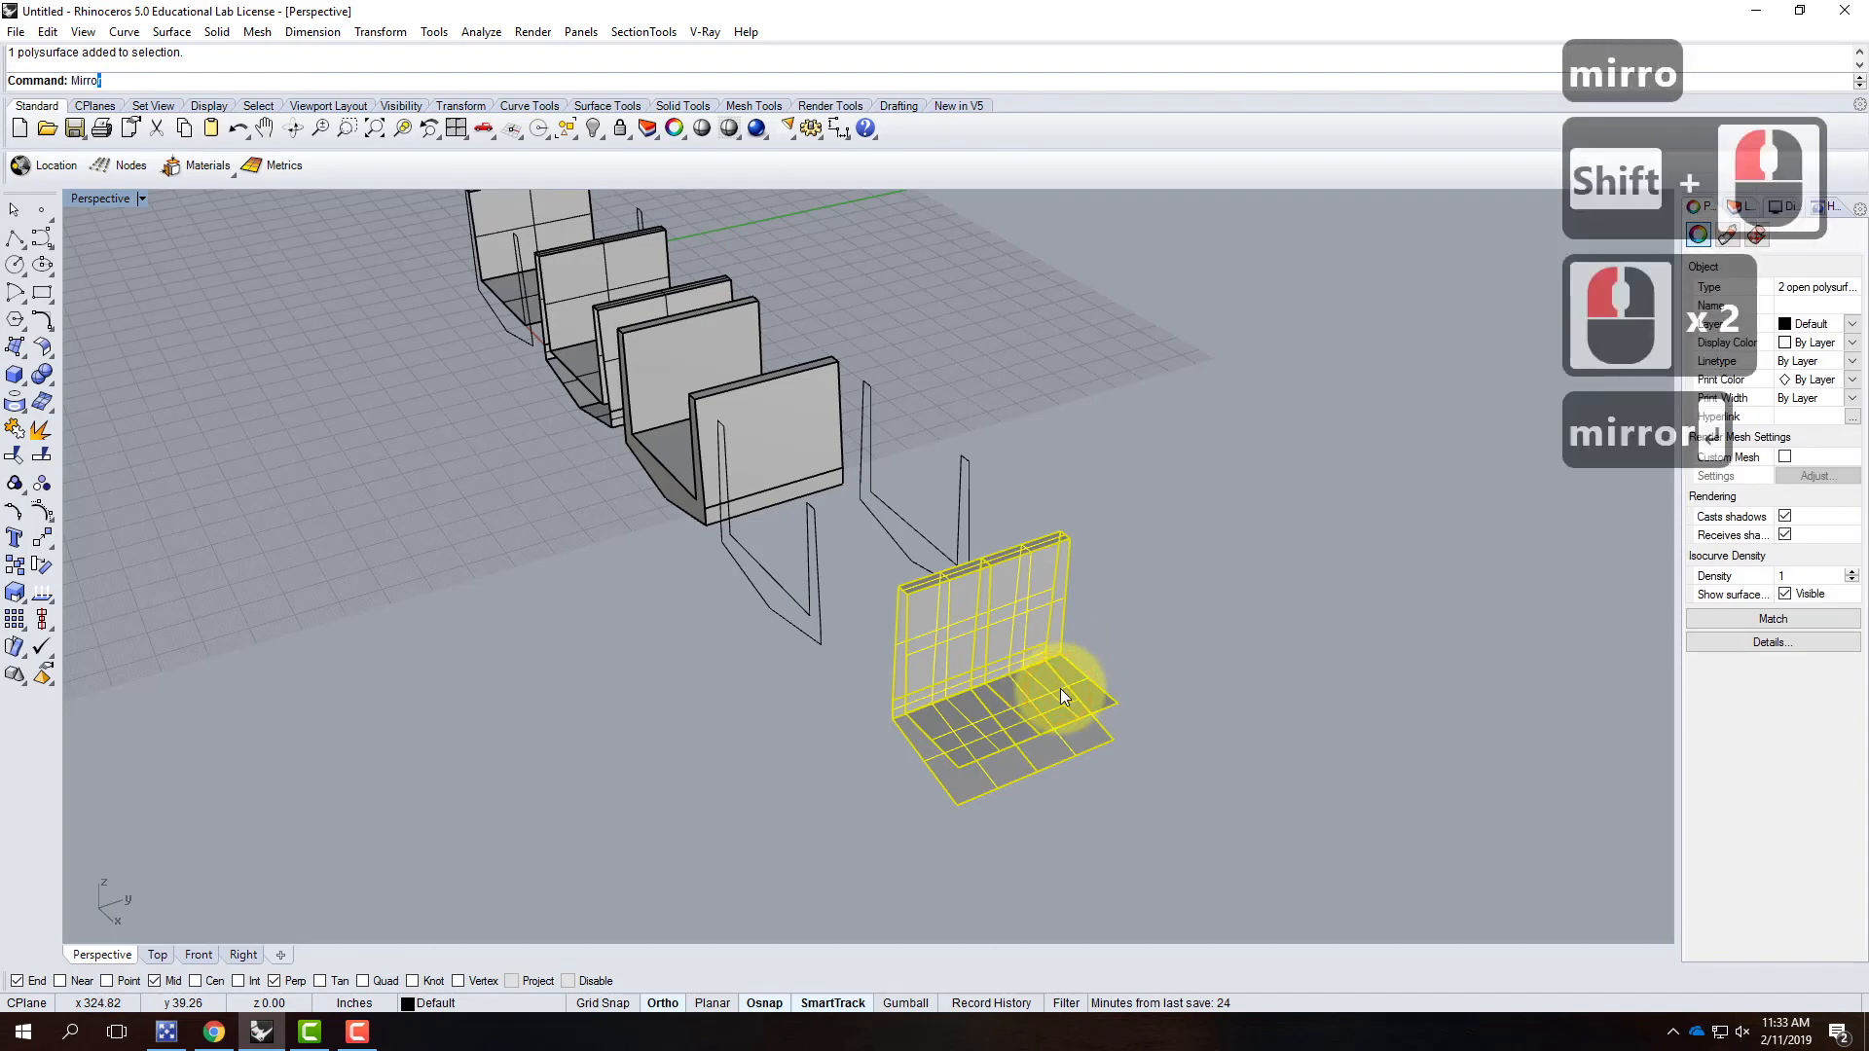
{"action": "type", "text": "r"}
{"action": "key", "text": "Return"}
{"action": "left_click", "coordinate": [970, 779]}
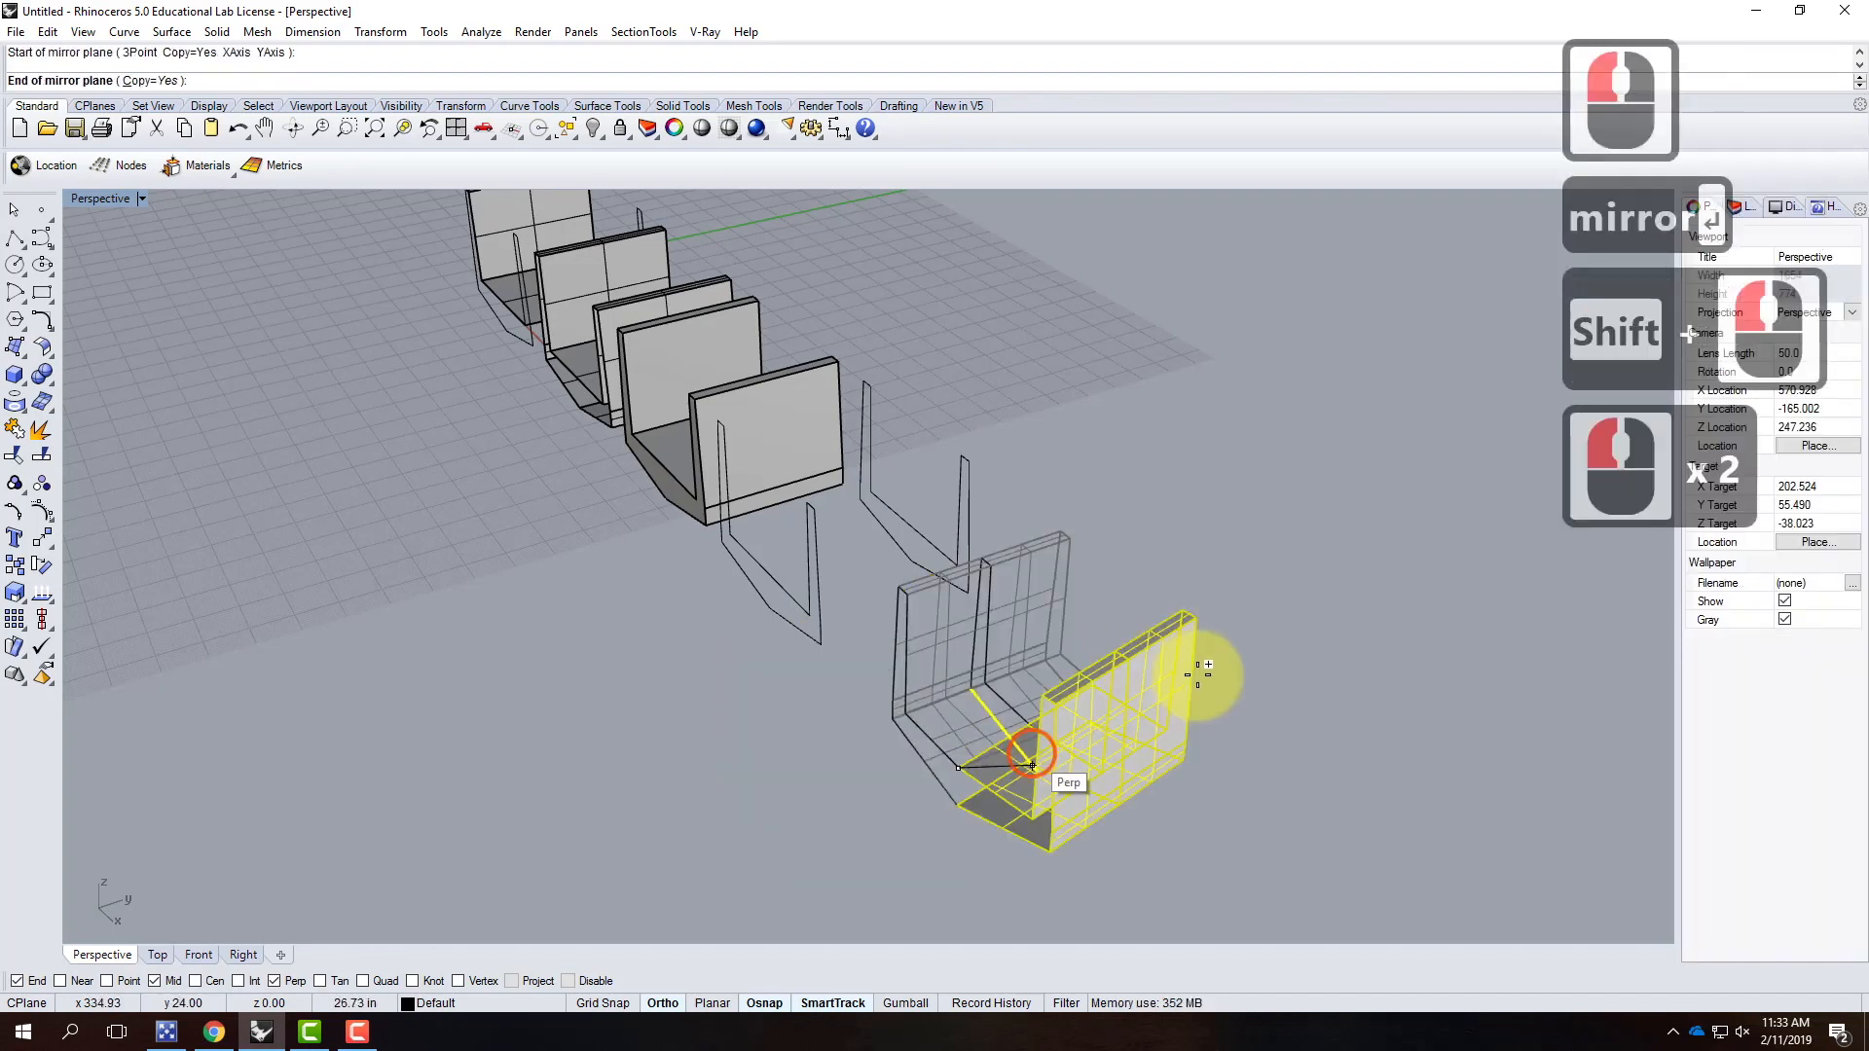
{"action": "left_click", "coordinate": [1301, 678]}
{"action": "scroll", "coordinate": [1221, 656], "scroll_direction": "down", "scroll_amount": 4}
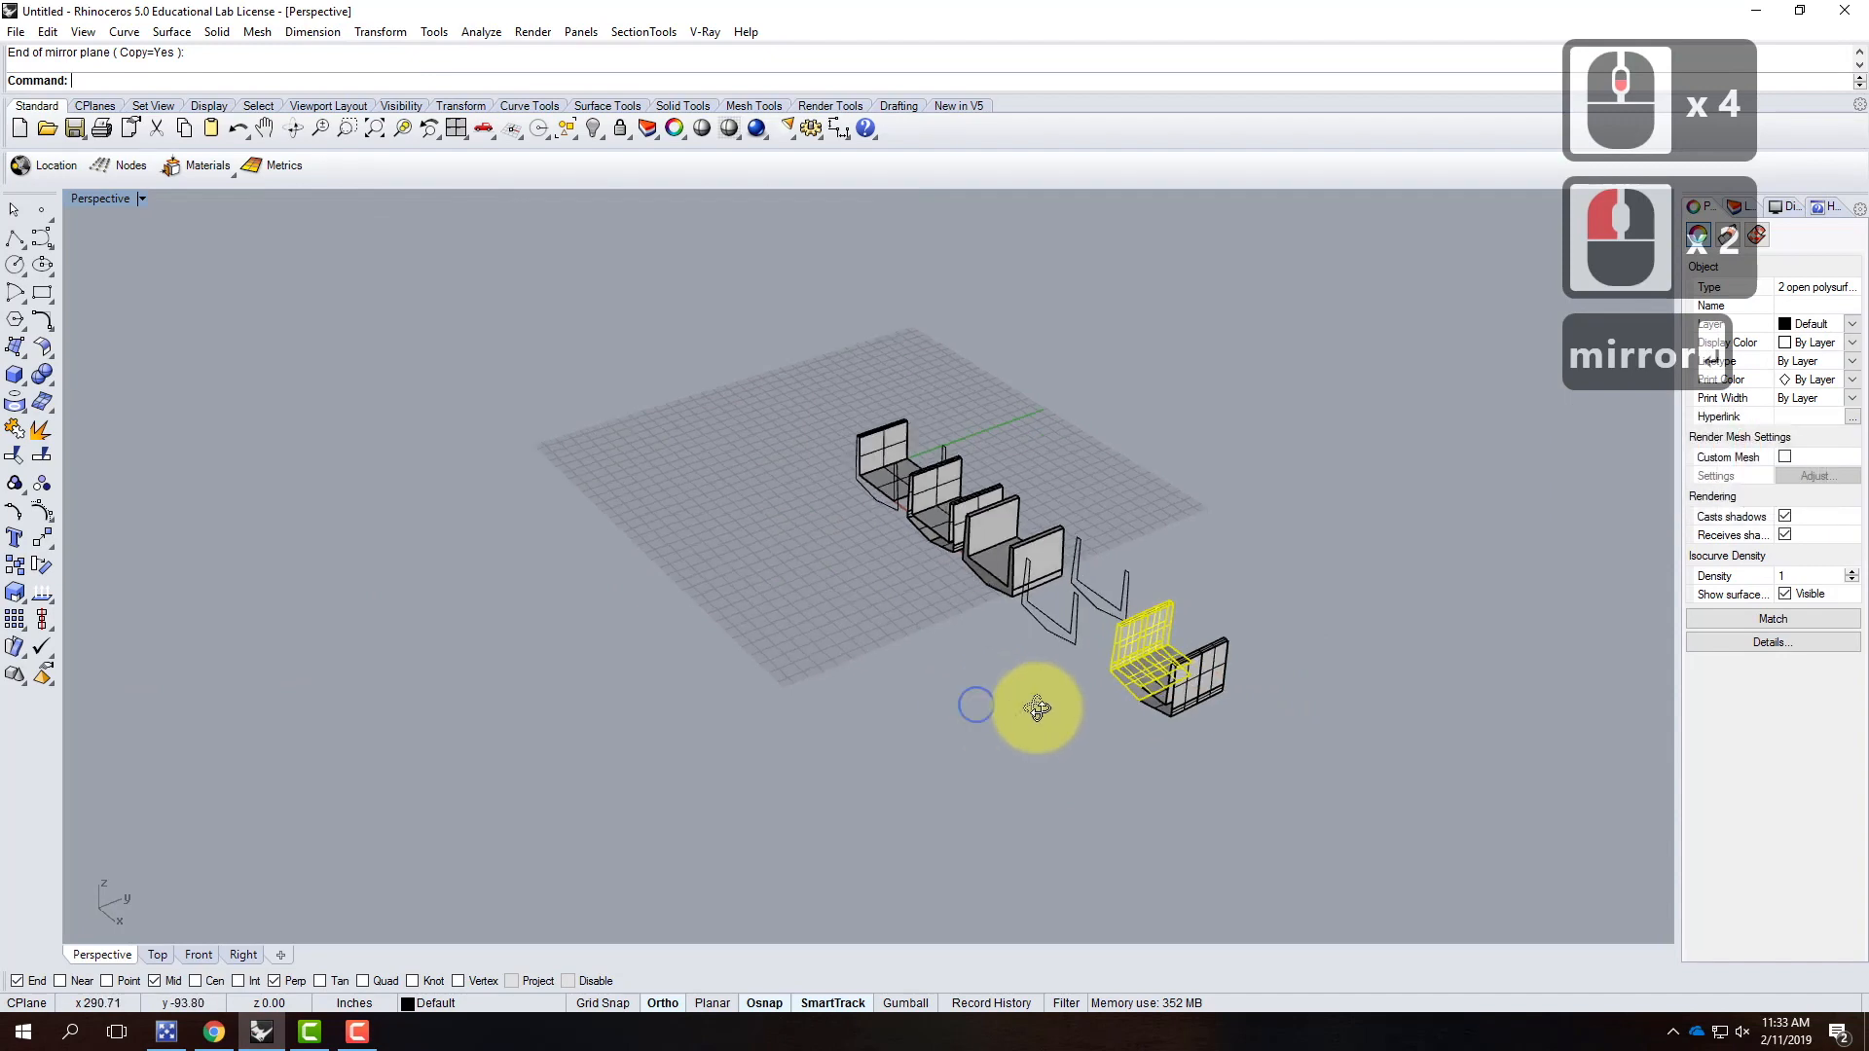
{"action": "right_click_drag", "start_coordinate": [1003, 708], "coordinate": [1150, 709]}
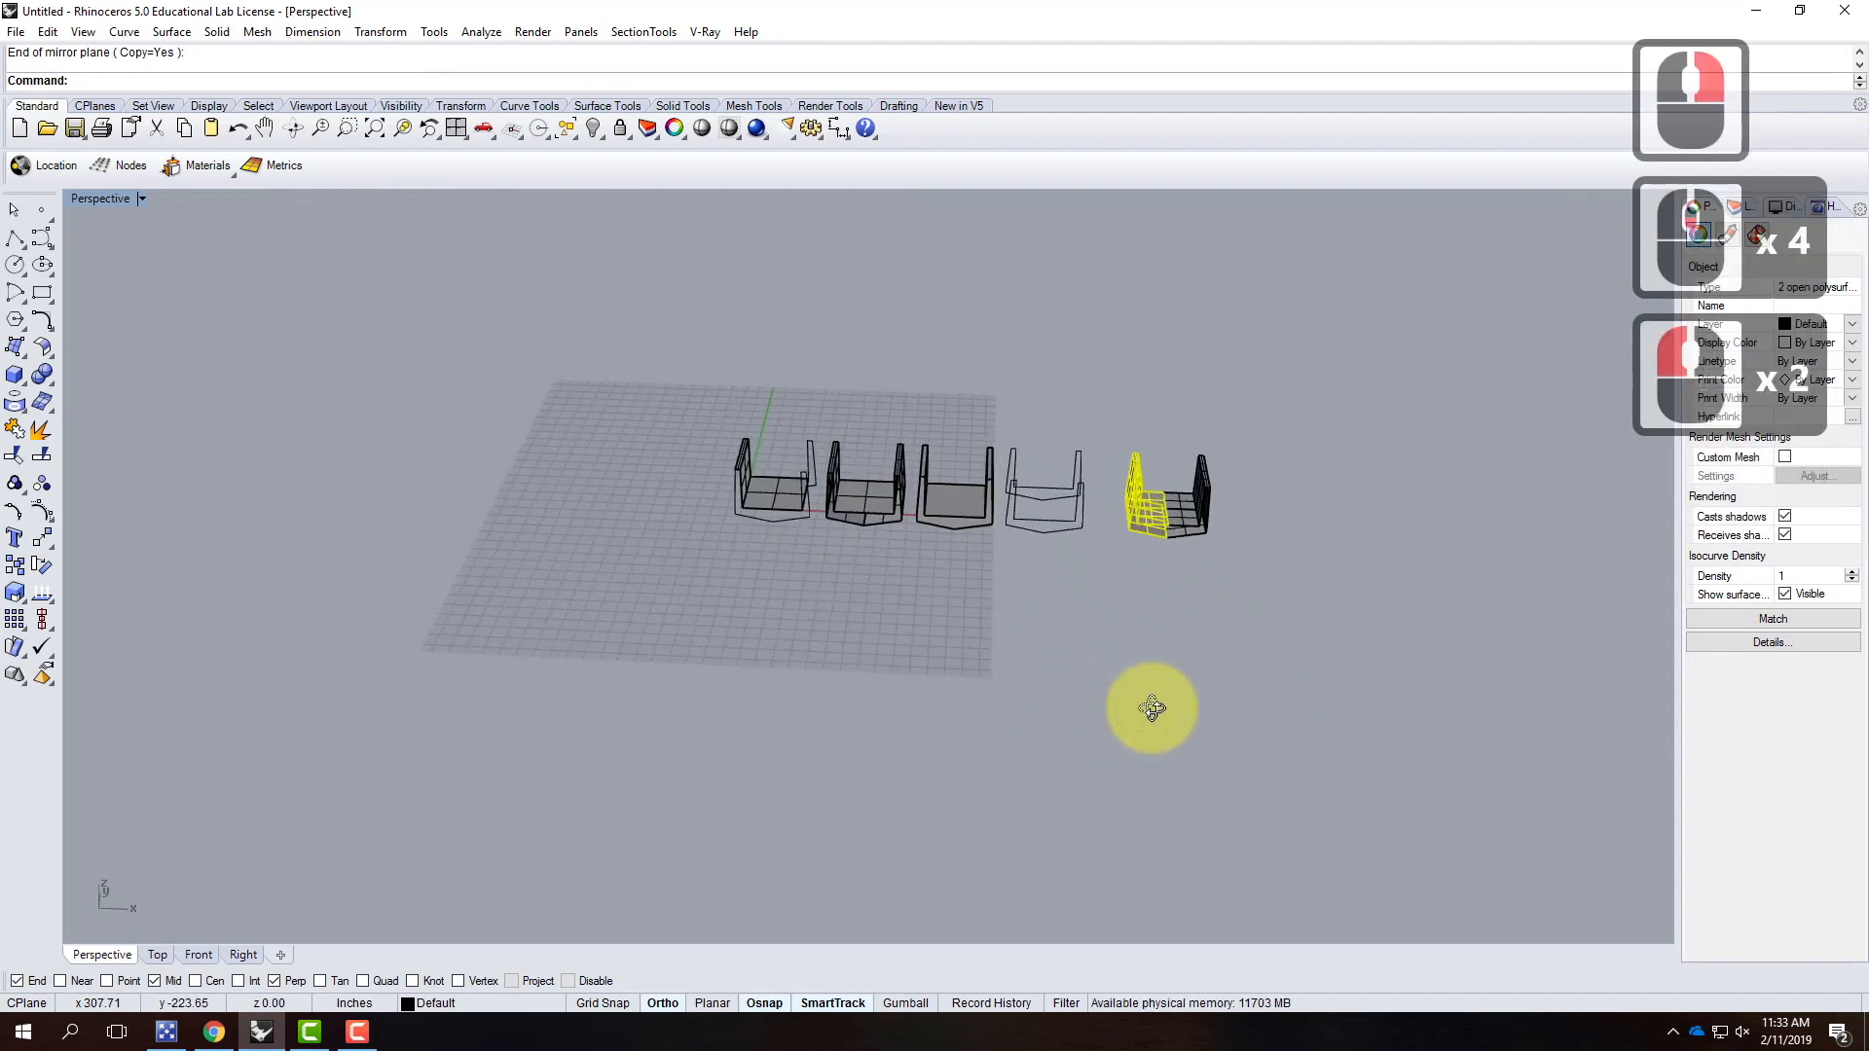
{"action": "scroll", "coordinate": [1181, 418], "scroll_direction": "up", "scroll_amount": 4}
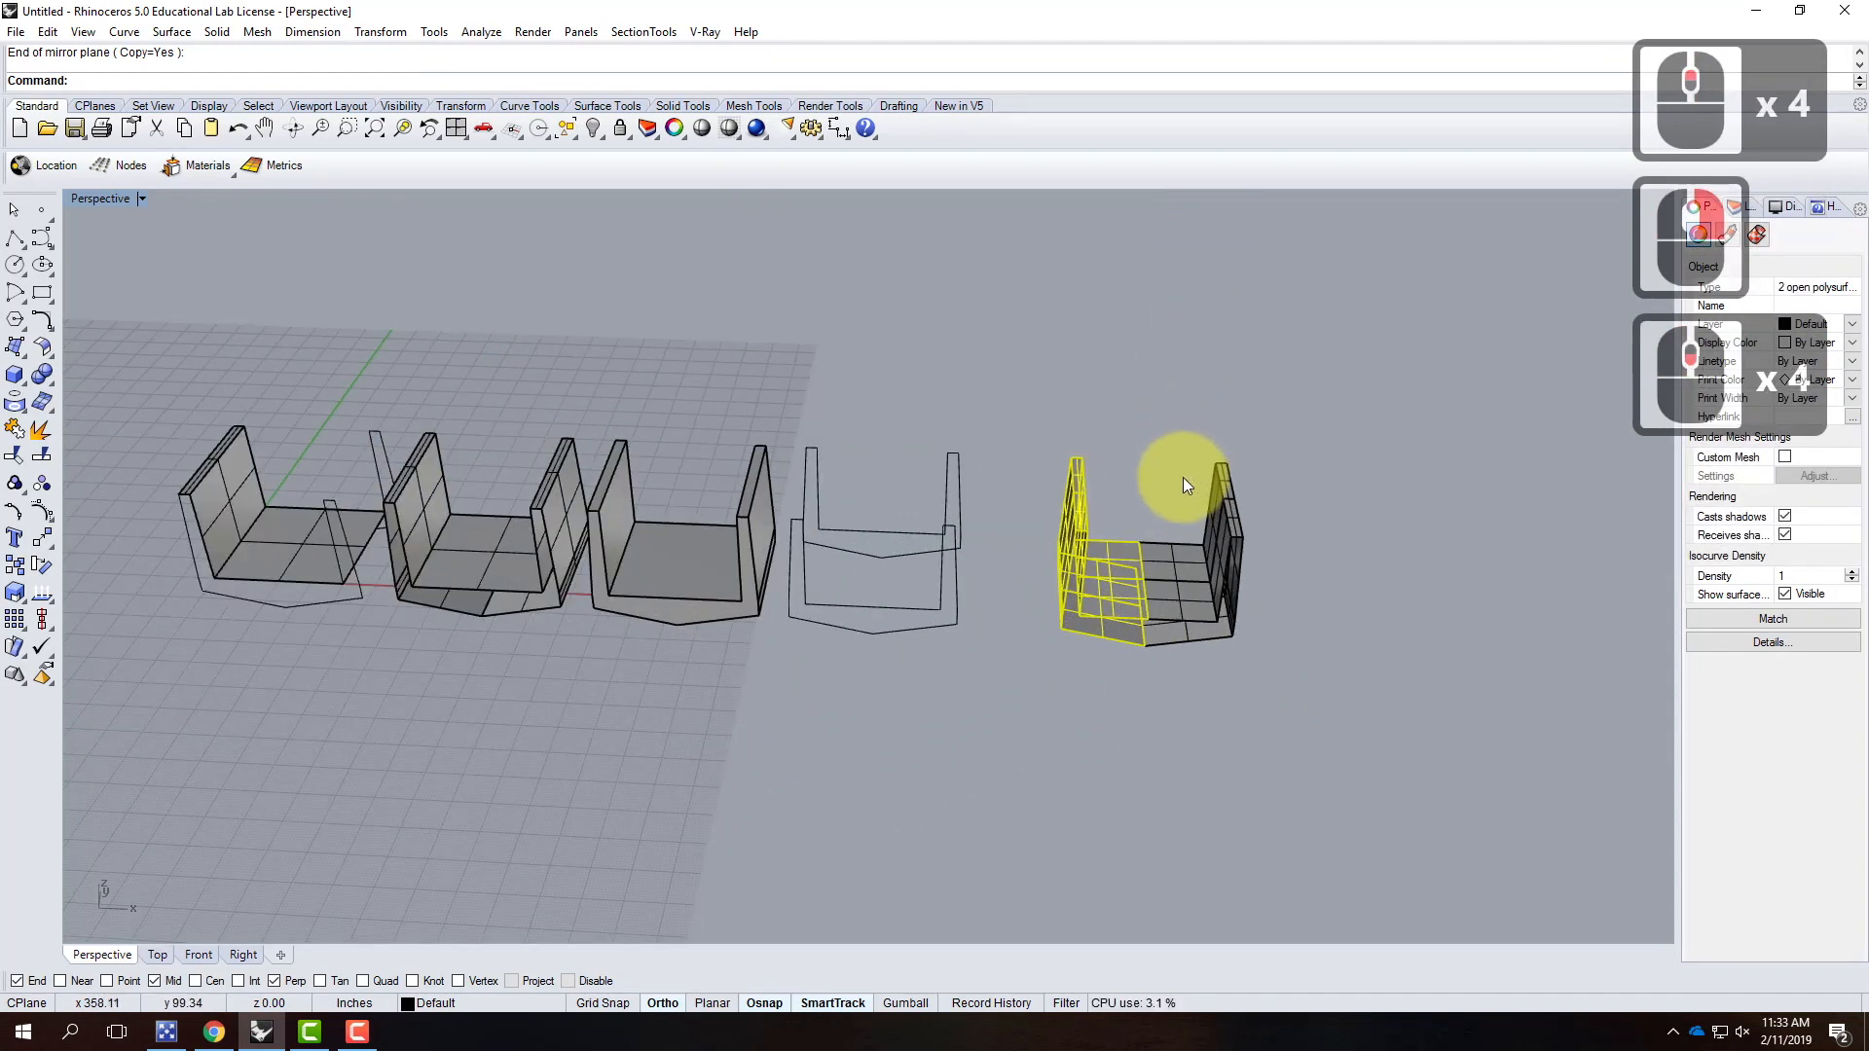
Step: Delete the three mirrored copies, keeping only the original front lofted piece
{"action": "key", "text": "Escape"}
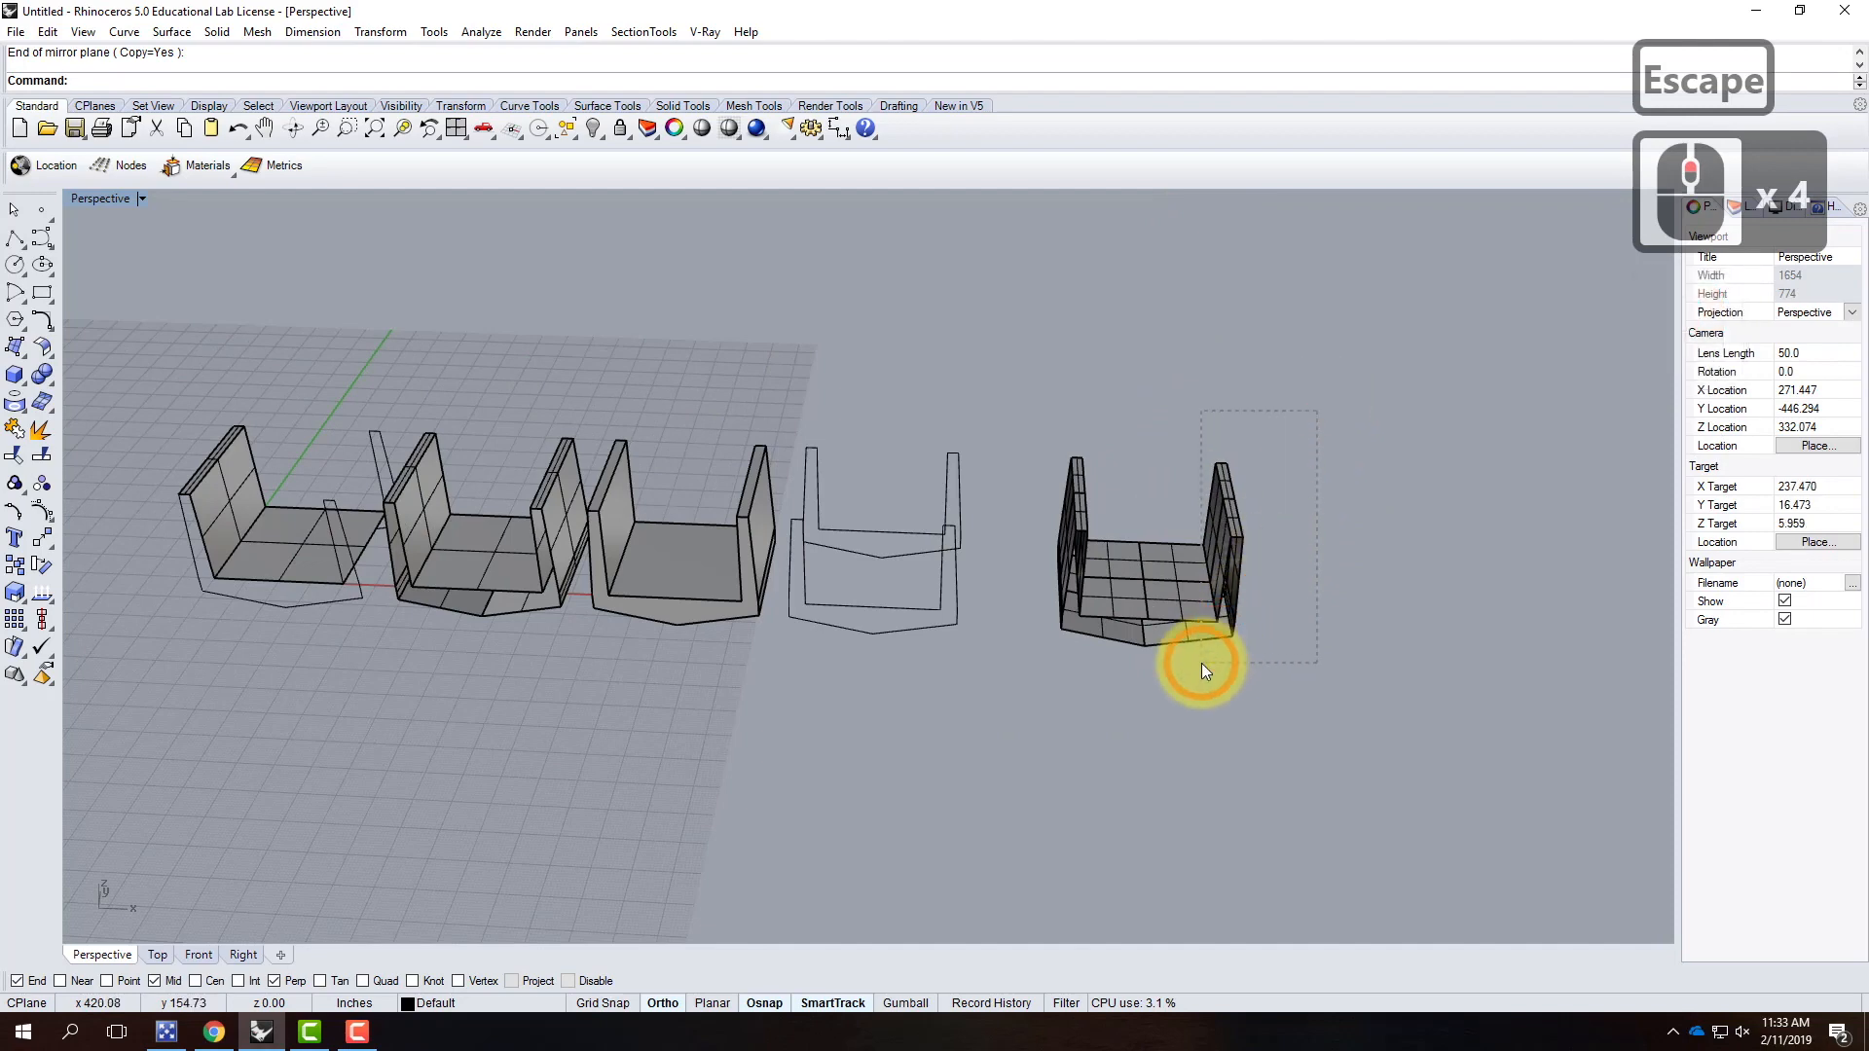
{"action": "left_click", "coordinate": [1201, 662]}
{"action": "key", "text": "Delete"}
{"action": "left_click", "coordinate": [1086, 462]}
{"action": "key", "text": "Delete"}
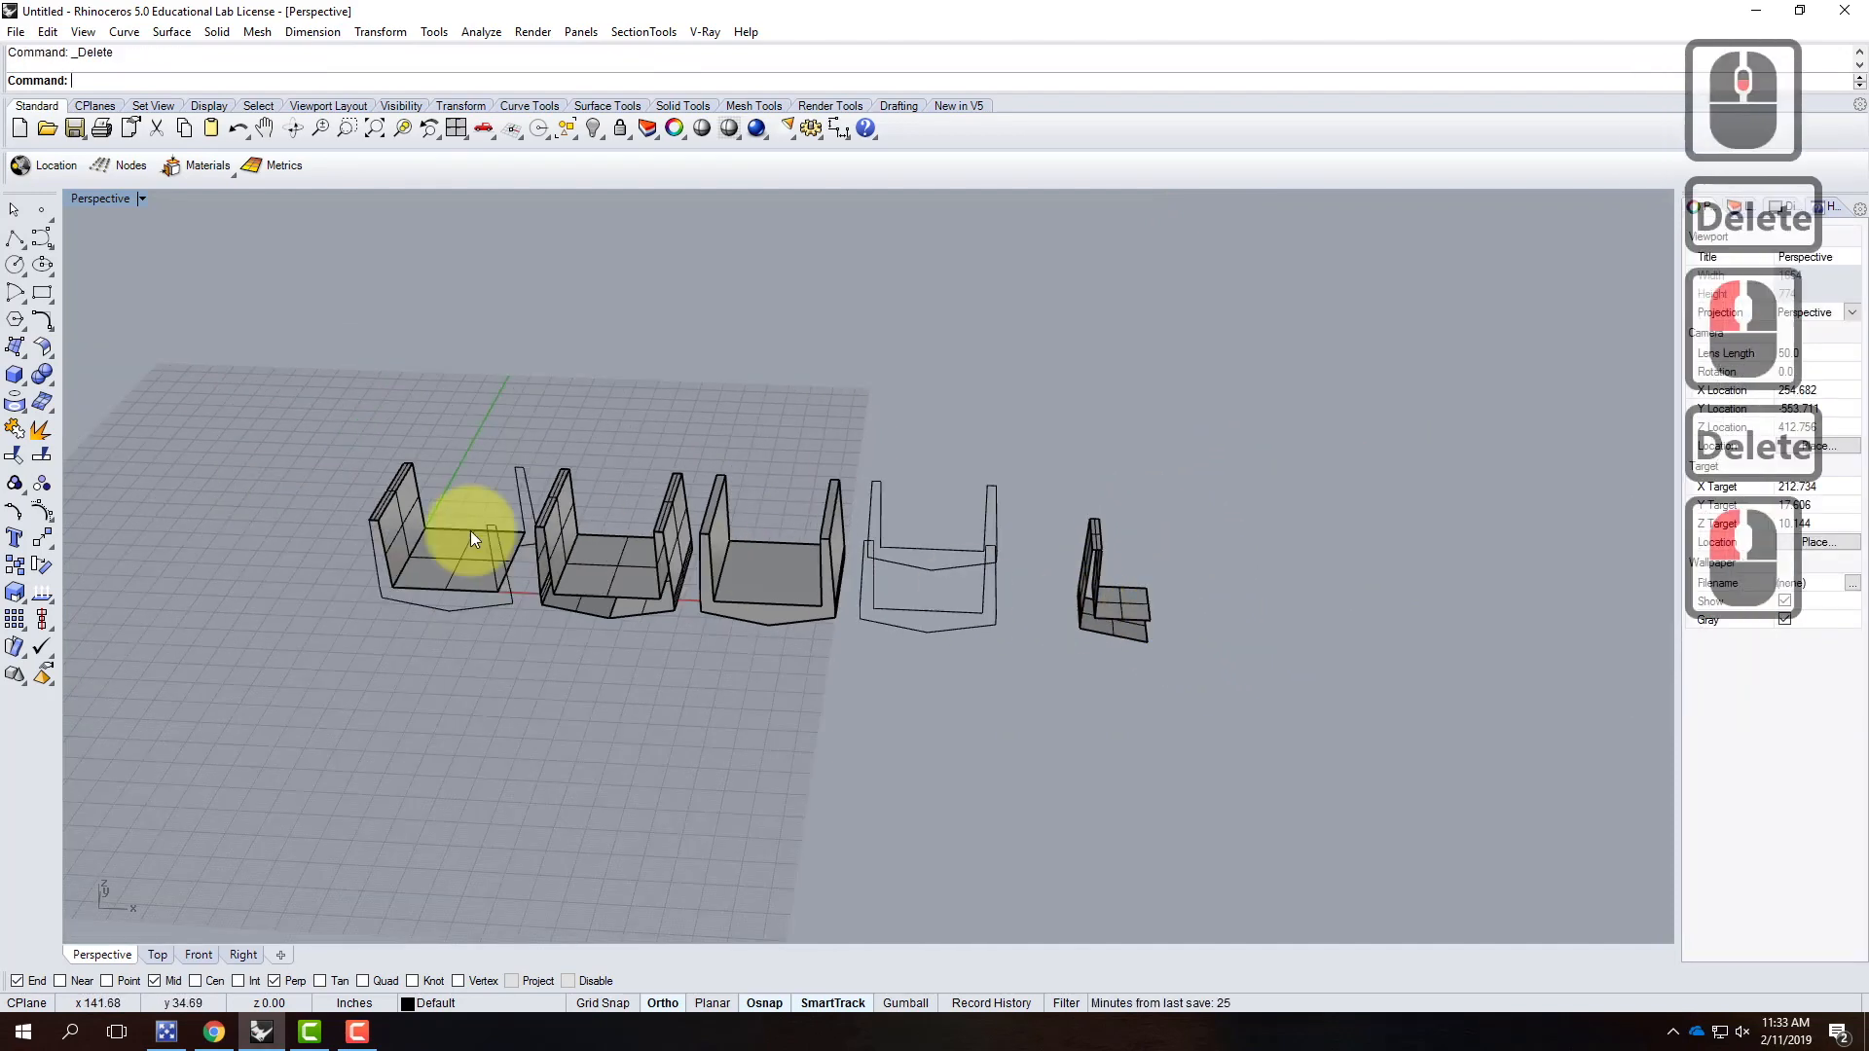
Step: Examine the row of U-shaped forms, checking the front ends of the second form against the solid third form
{"action": "scroll", "coordinate": [341, 508], "scroll_direction": "up", "scroll_amount": 4}
{"action": "scroll", "coordinate": [419, 551], "scroll_direction": "down", "scroll_amount": 2}
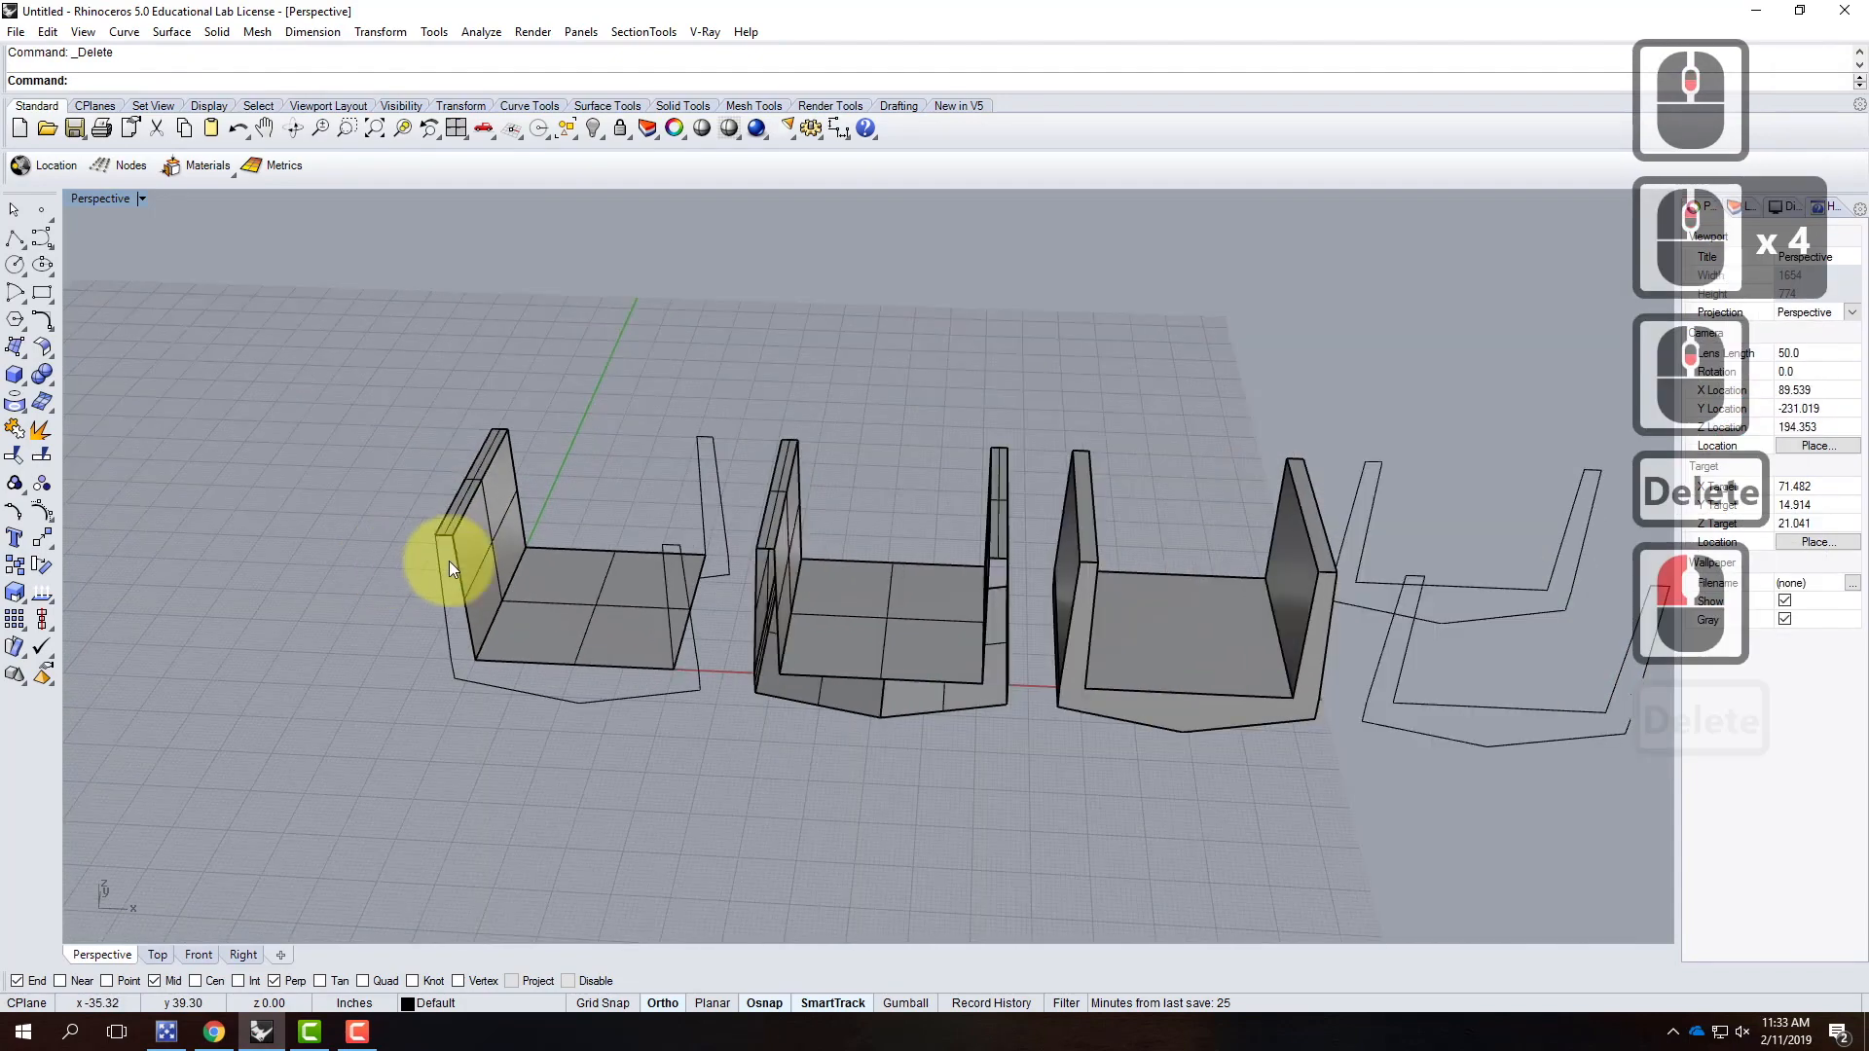
{"action": "scroll", "coordinate": [751, 687], "scroll_direction": "up", "scroll_amount": 2}
{"action": "scroll", "coordinate": [787, 639], "scroll_direction": "down", "scroll_amount": 2}
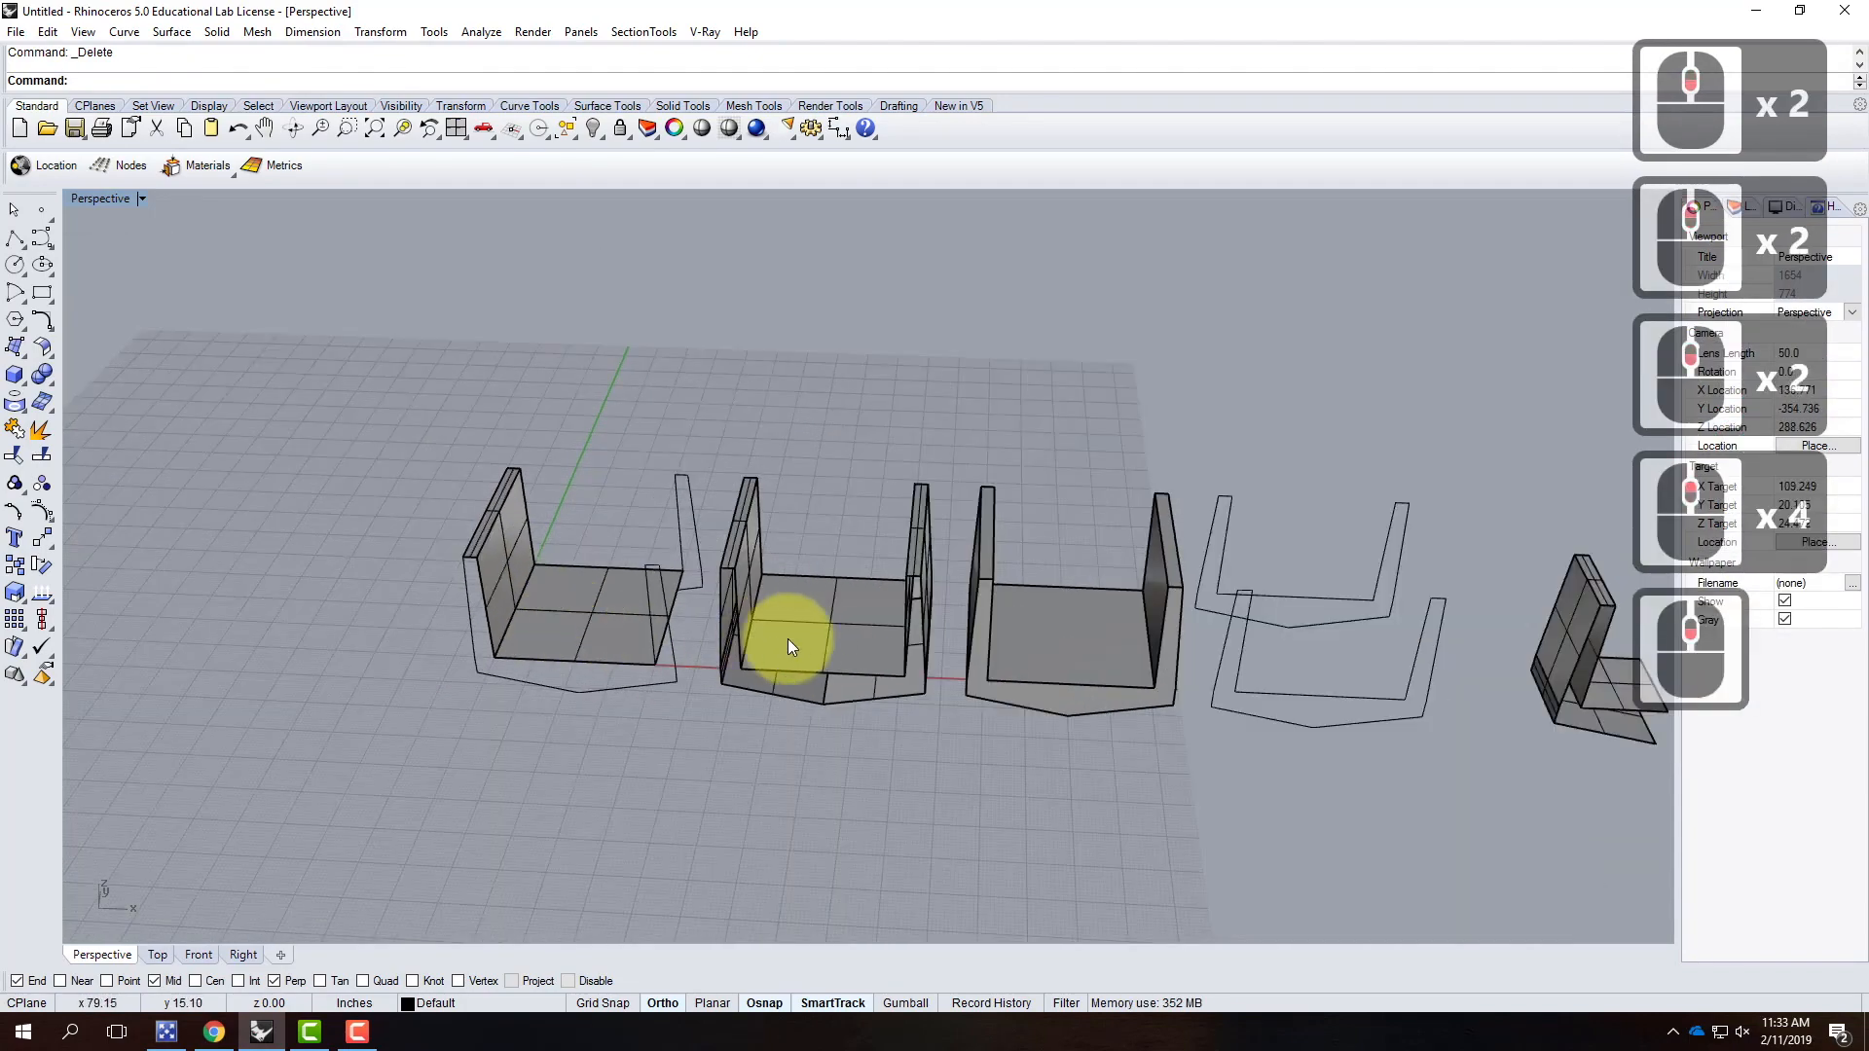
{"action": "scroll", "coordinate": [845, 640], "scroll_direction": "up", "scroll_amount": 2}
{"action": "left_click", "coordinate": [845, 640]}
{"action": "right_click_drag", "start_coordinate": [874, 738], "coordinate": [857, 671]}
{"action": "key", "text": "Escape"}
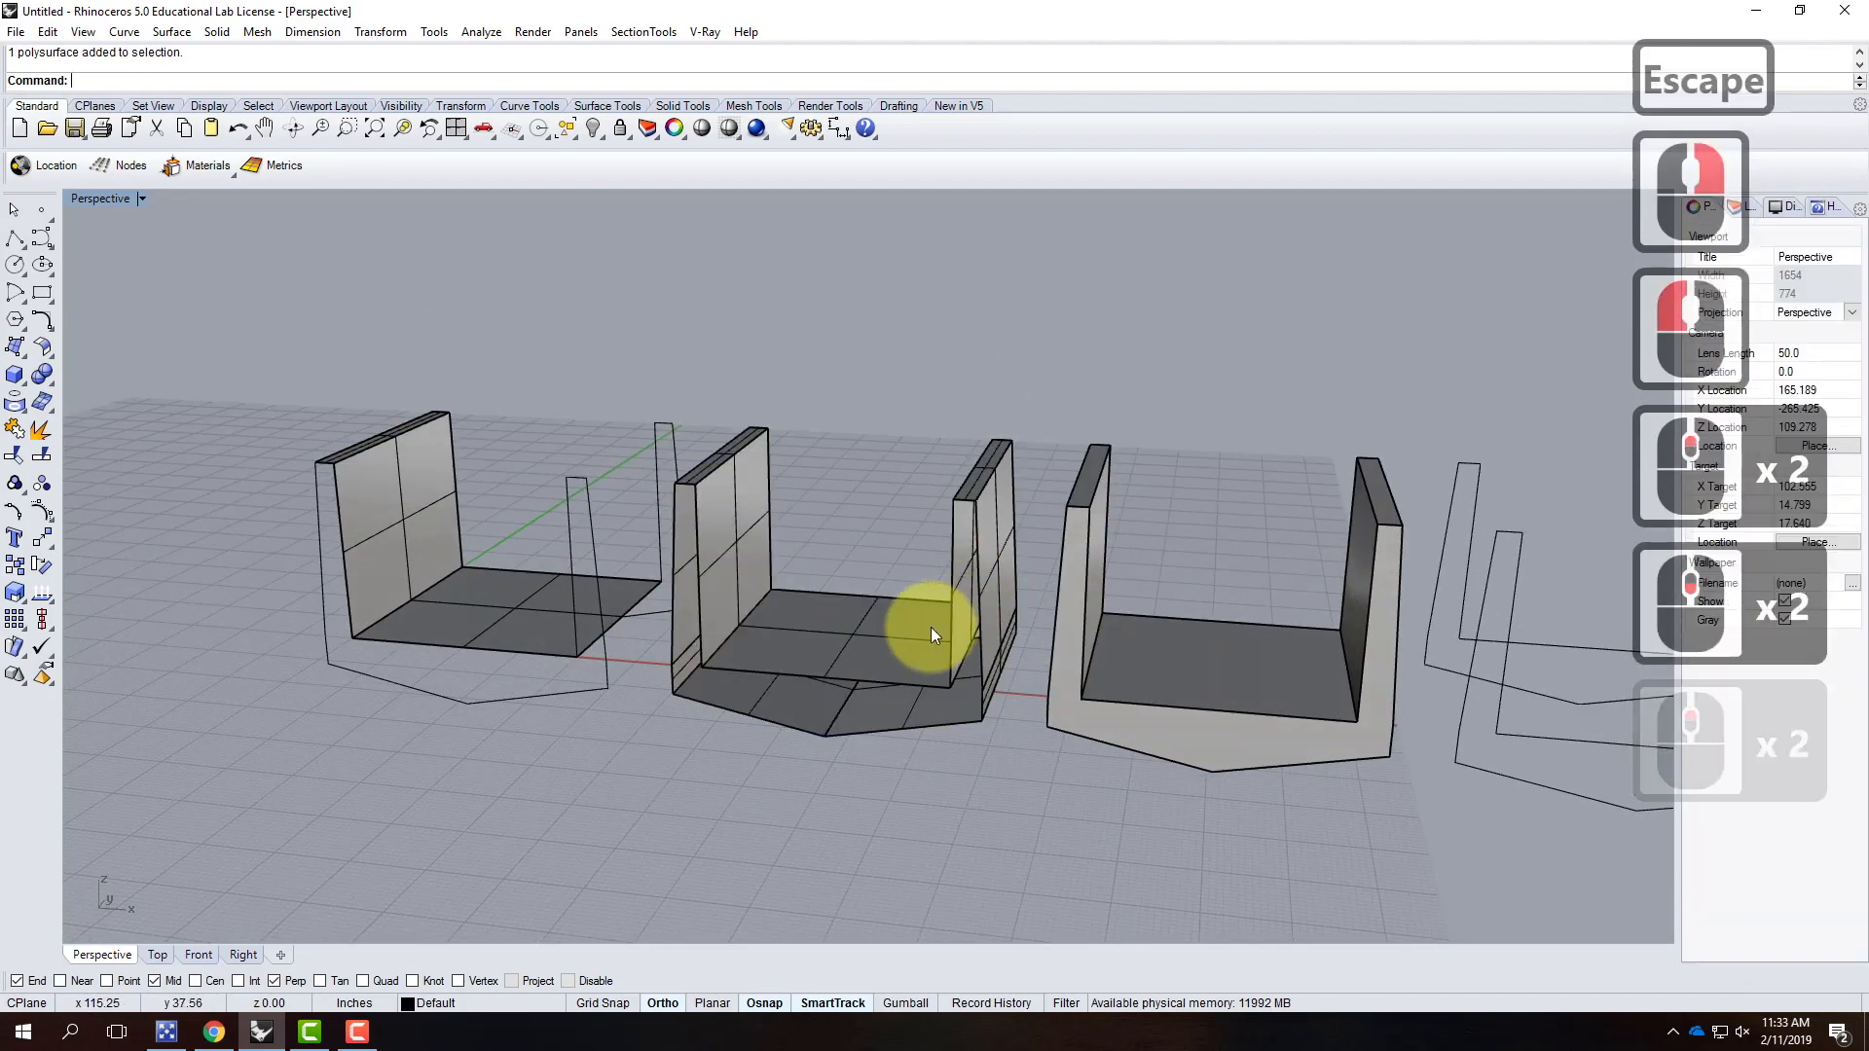
{"action": "right_click_drag", "start_coordinate": [847, 550], "coordinate": [742, 533]}
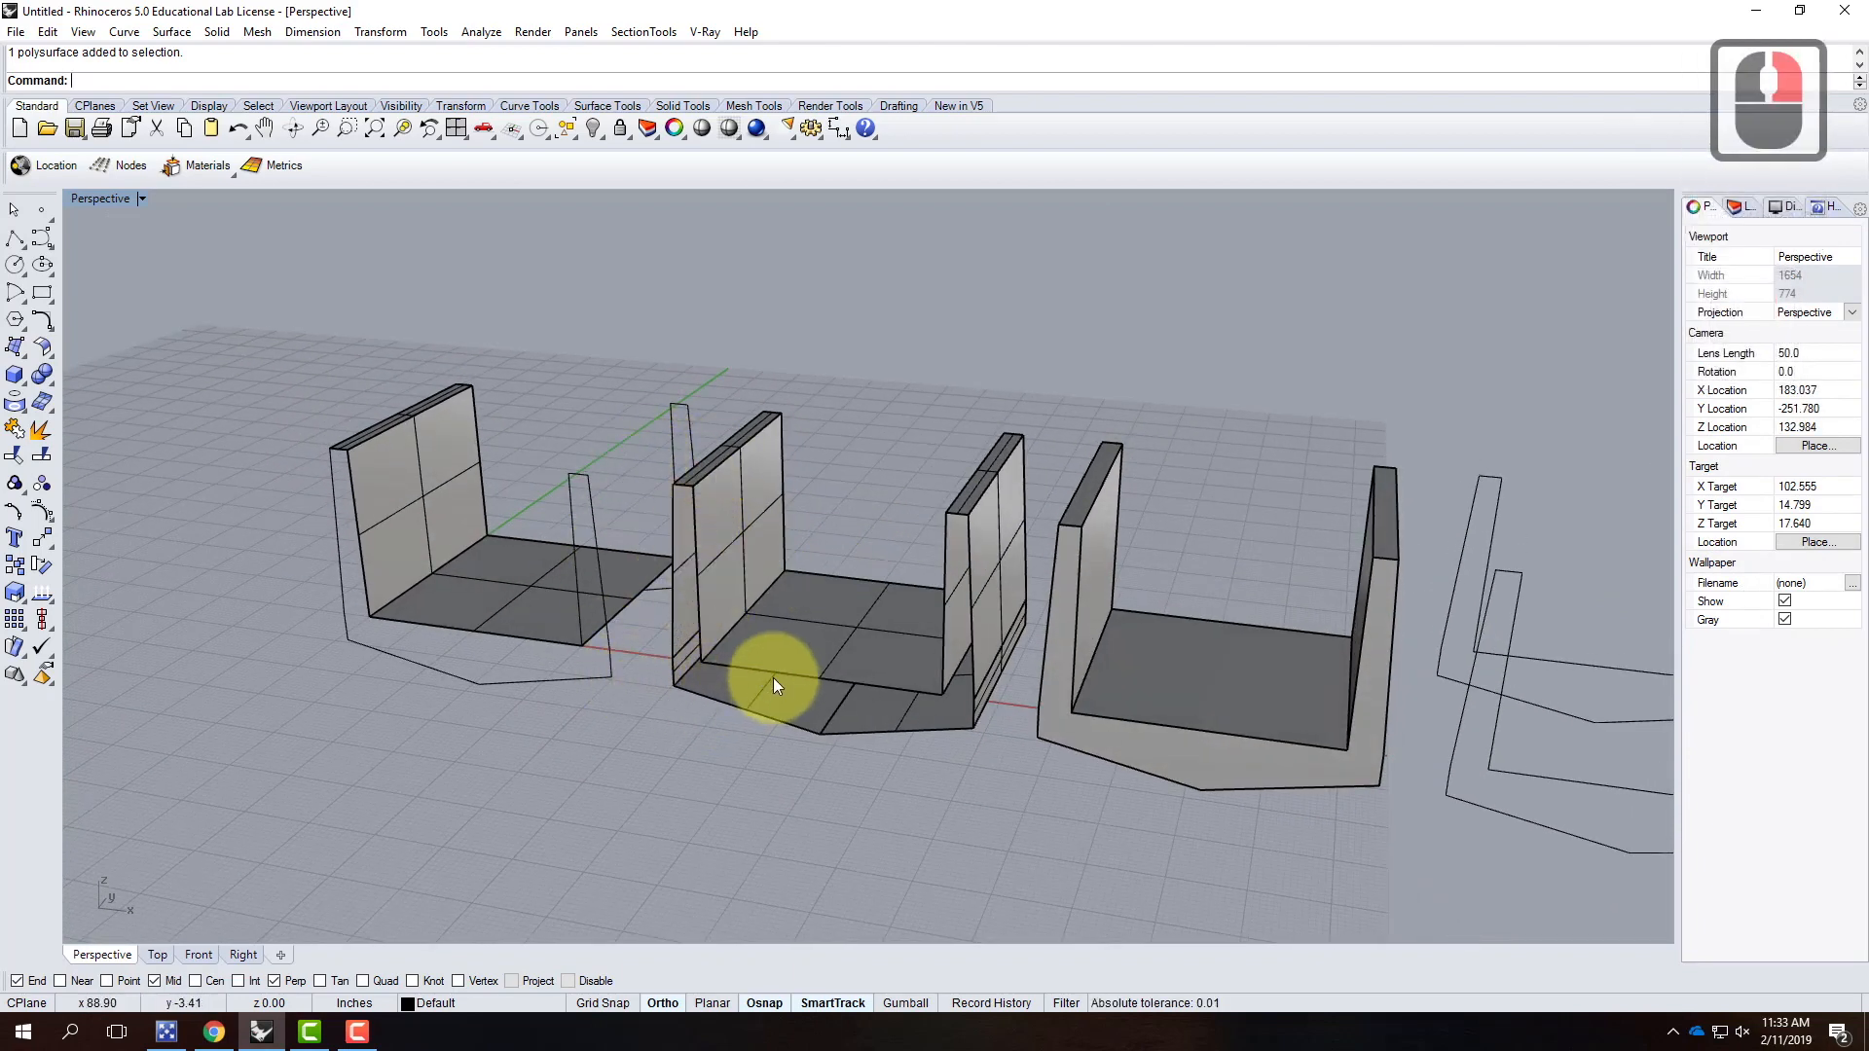
Step: Cap the front end of the second form's left wall with a four-corner-point surface
{"action": "scroll", "coordinate": [772, 472], "scroll_direction": "up", "scroll_amount": 3}
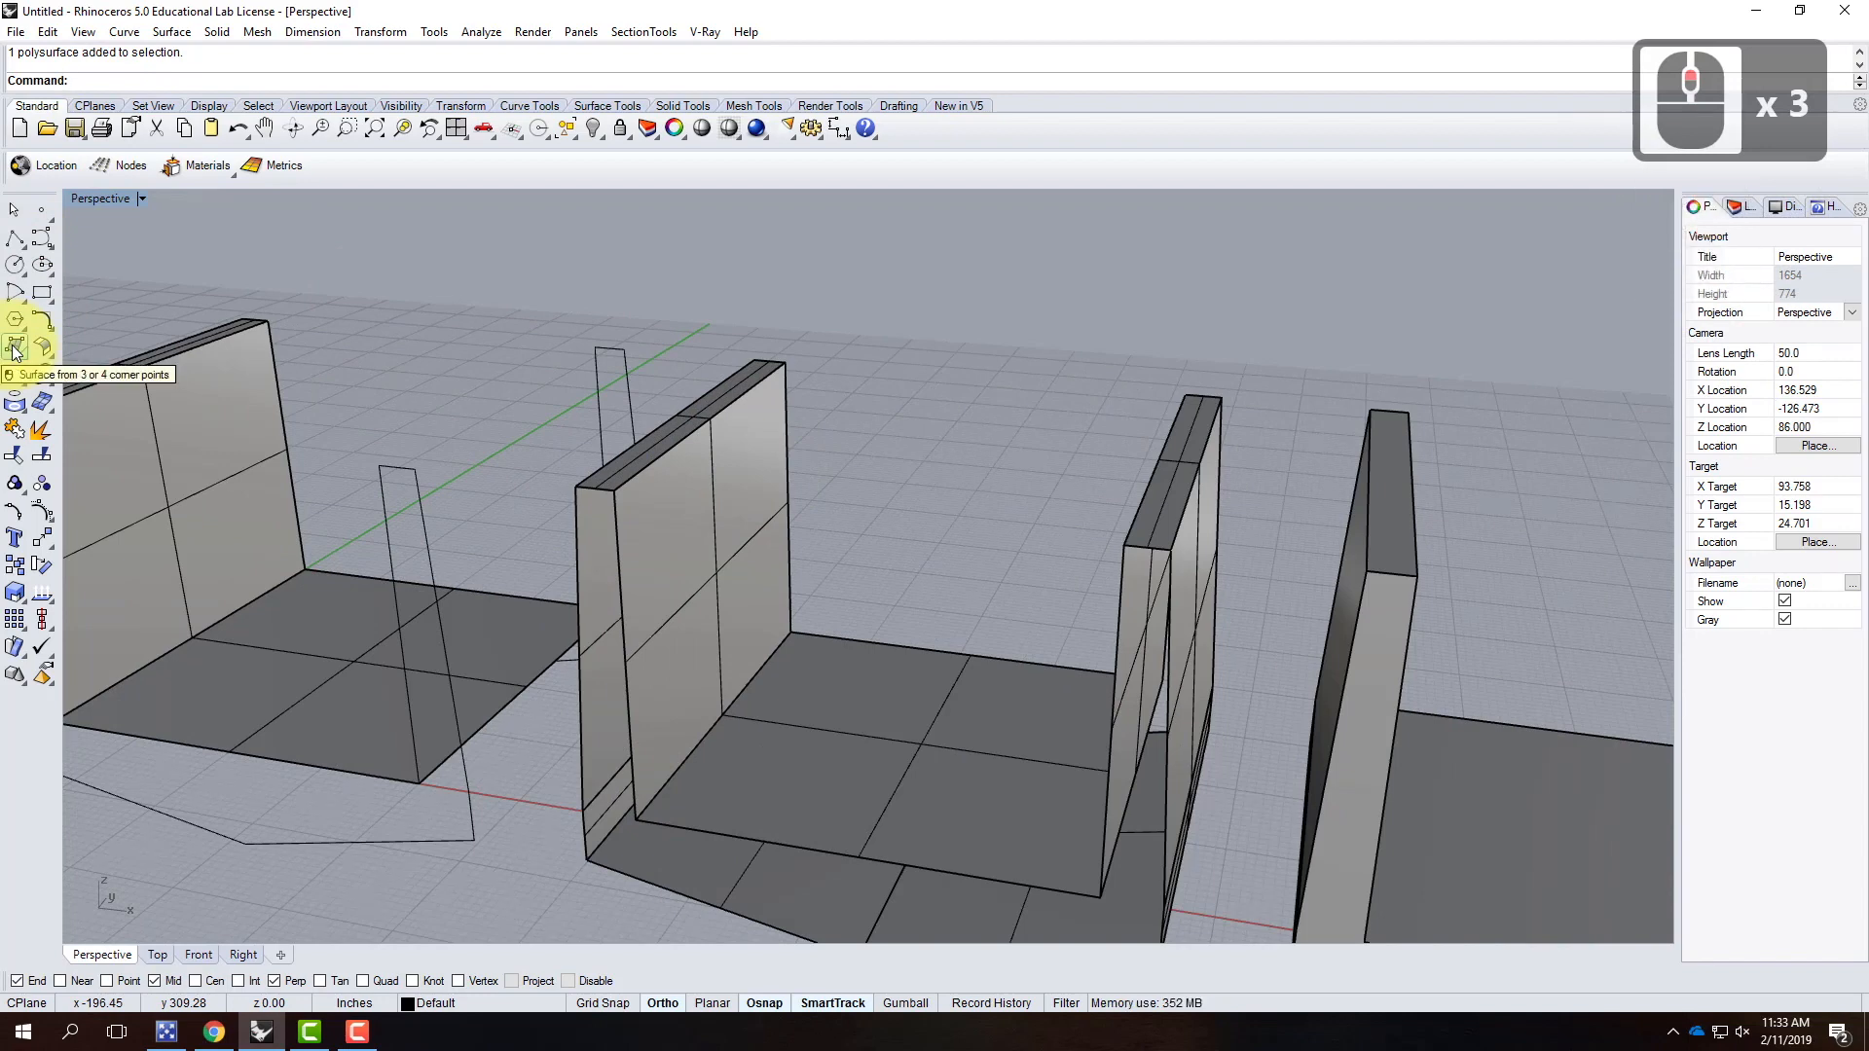
{"action": "left_click", "coordinate": [14, 349]}
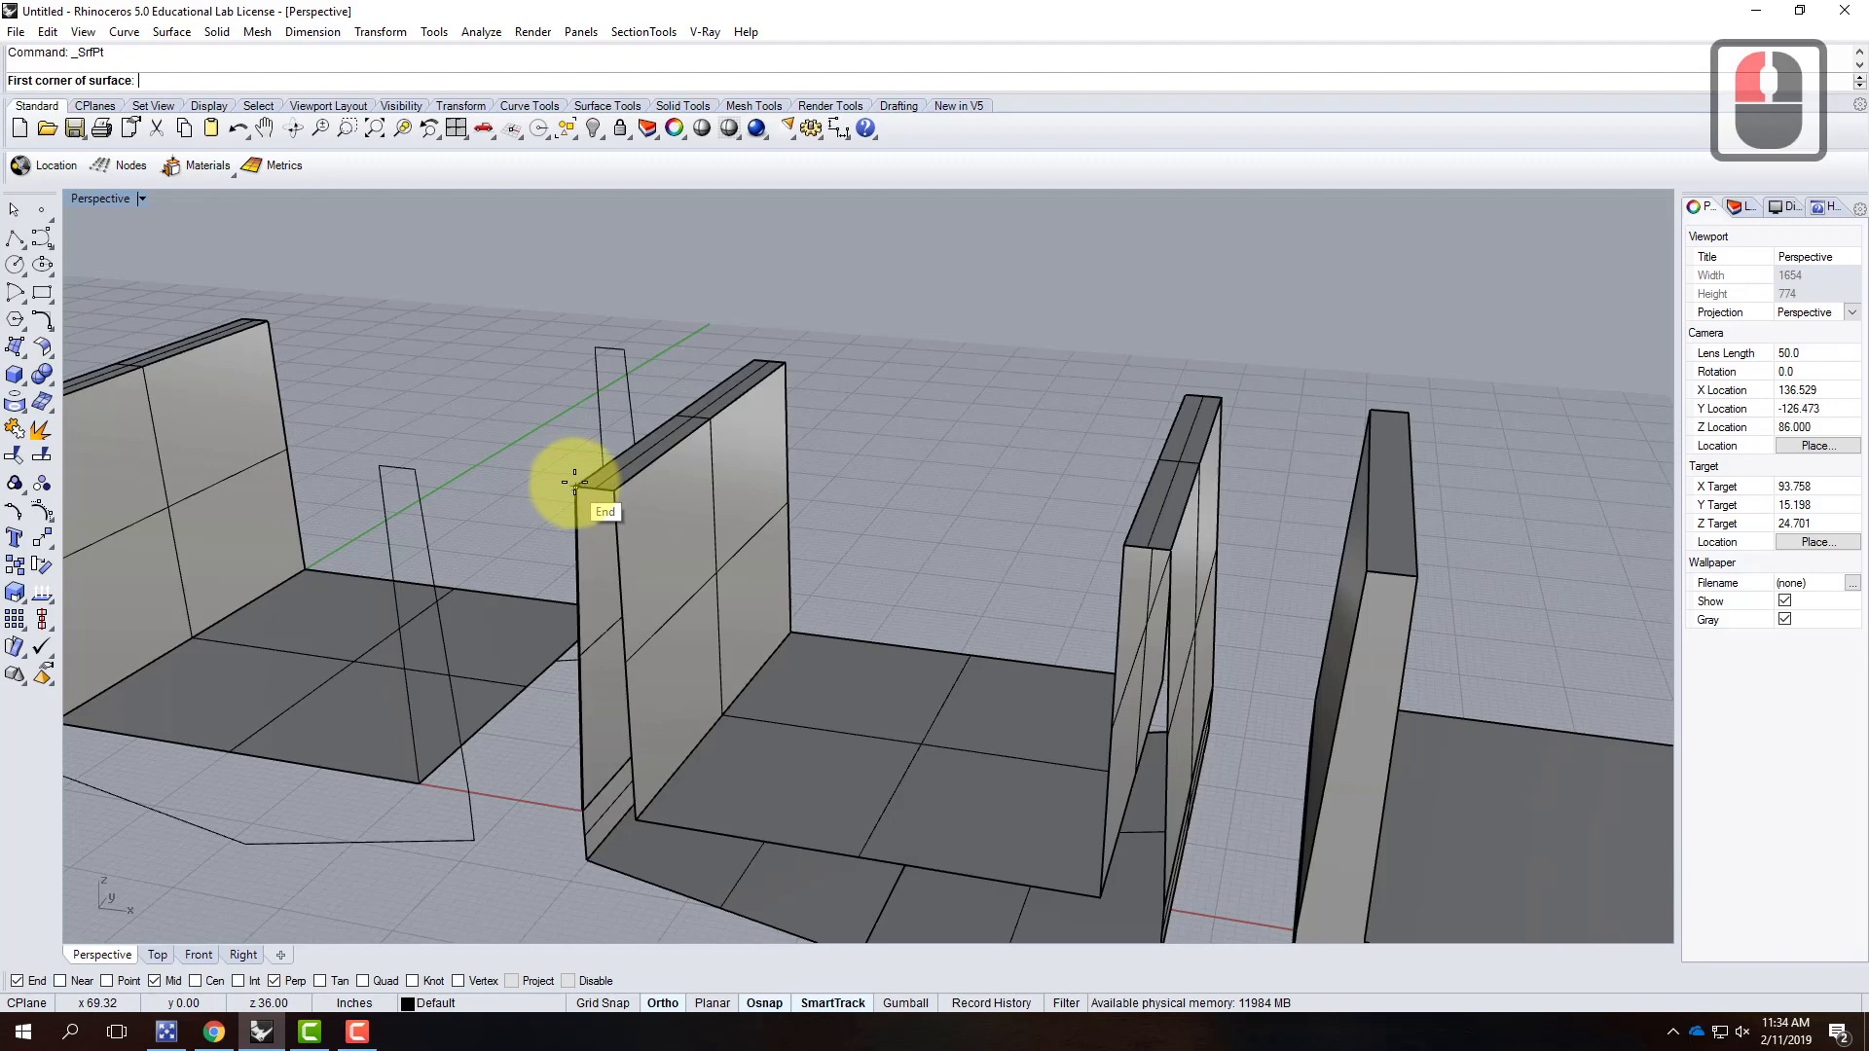
{"action": "left_click", "coordinate": [613, 490]}
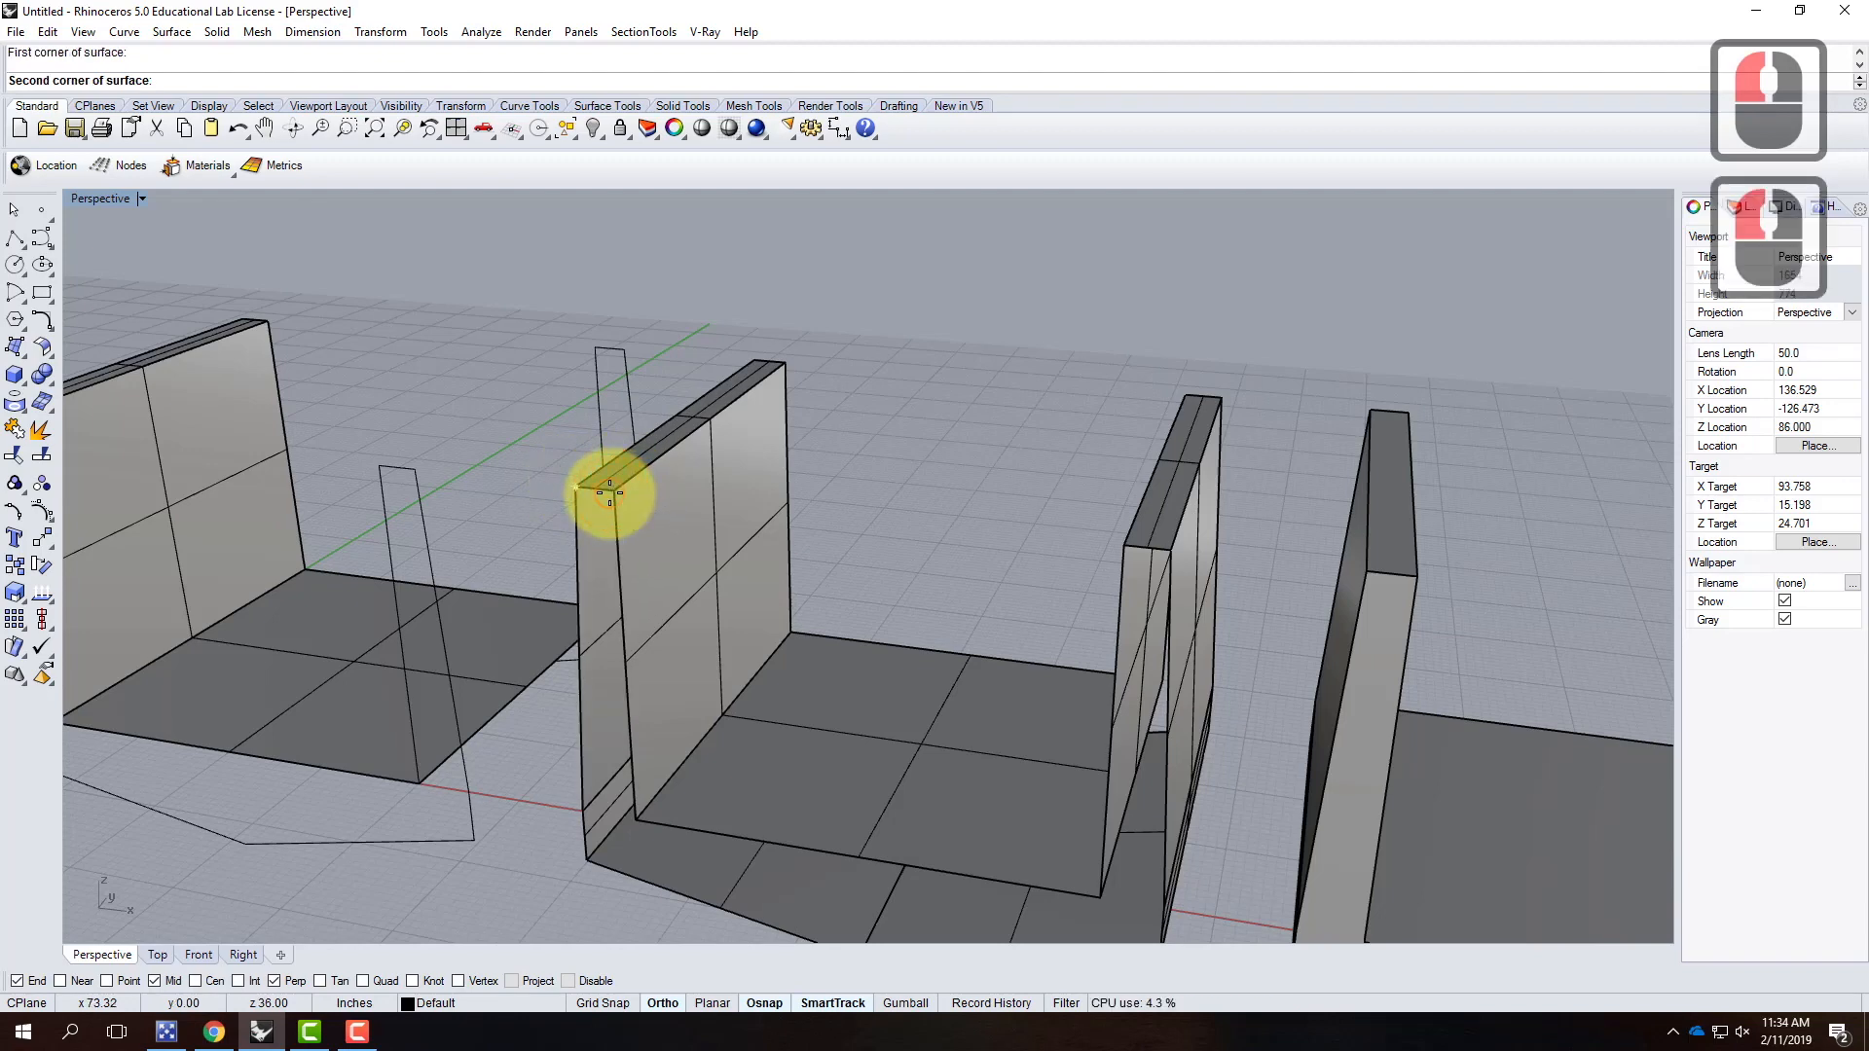
{"action": "left_click", "coordinate": [640, 810]}
{"action": "left_click", "coordinate": [584, 808]}
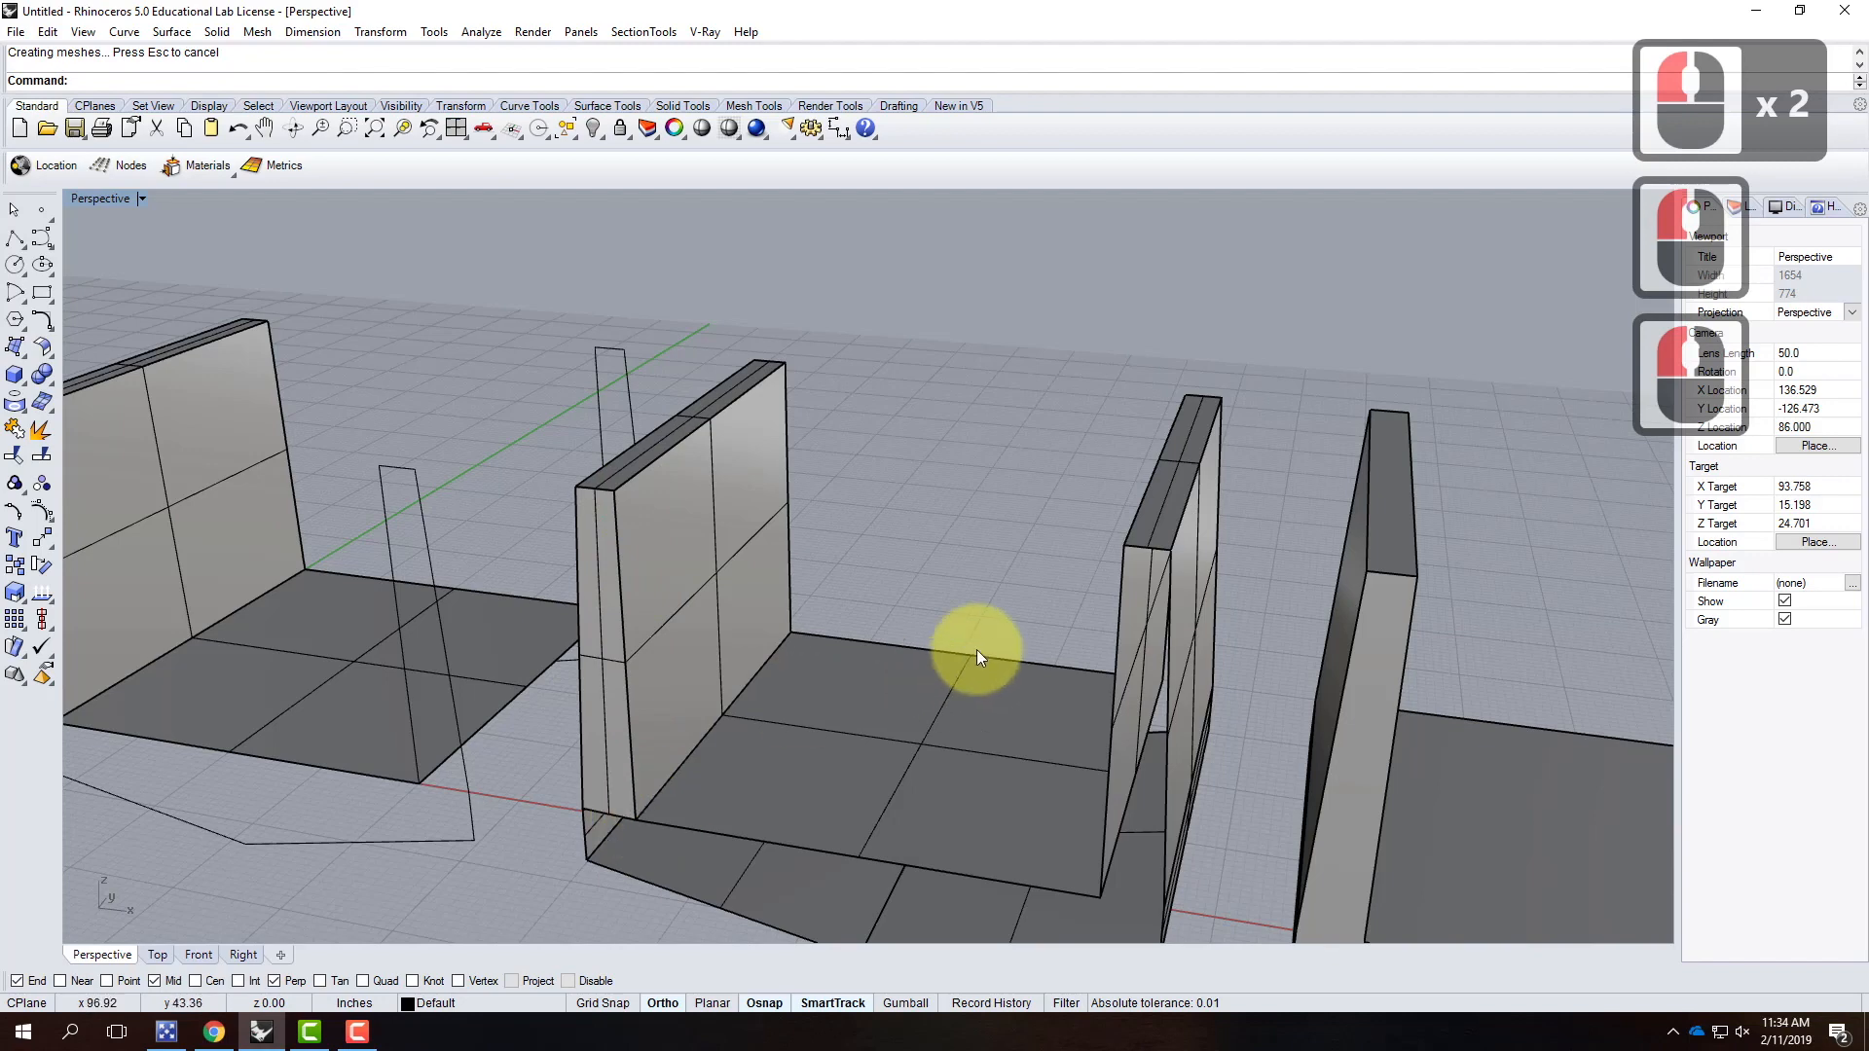
Step: Cap the front end of the second form's right wall with another four-corner-point surface
{"action": "scroll", "coordinate": [774, 370], "scroll_direction": "down", "scroll_amount": 2}
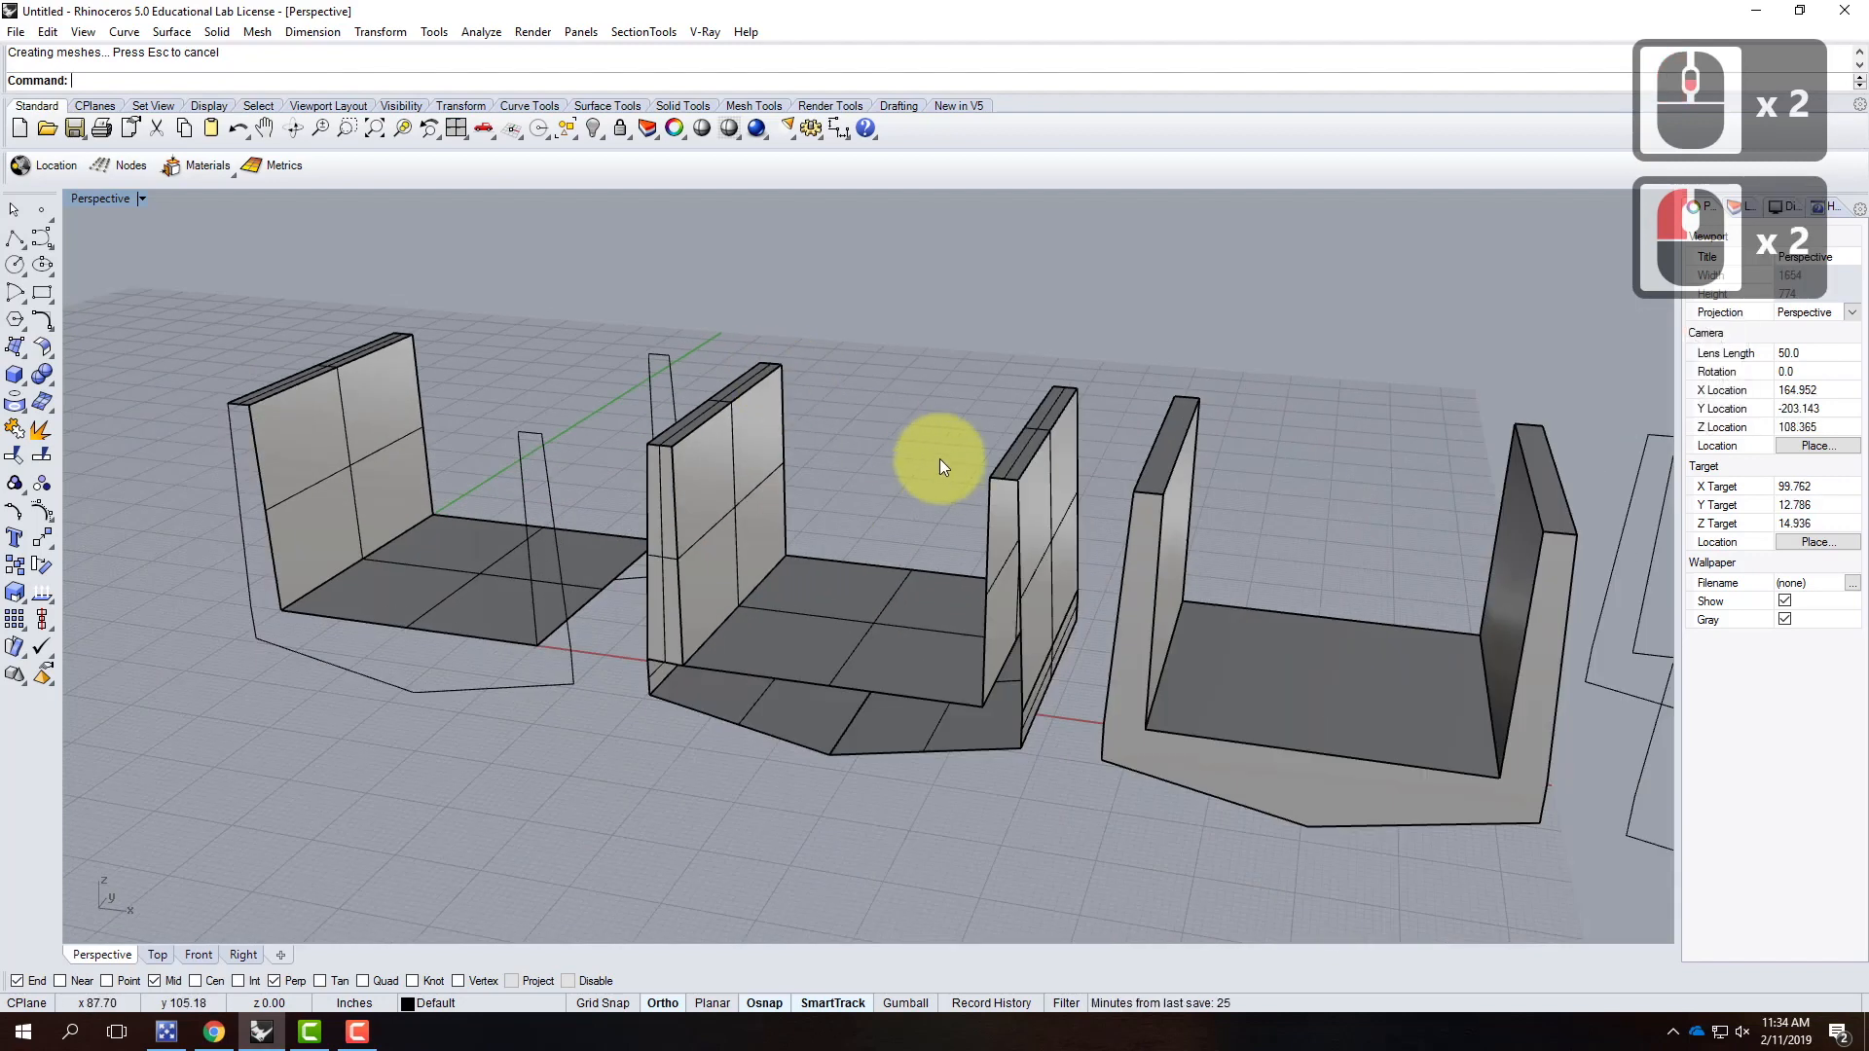
{"action": "right_click", "coordinate": [1007, 467]}
{"action": "left_click", "coordinate": [1017, 480]}
{"action": "left_click", "coordinate": [1017, 482]}
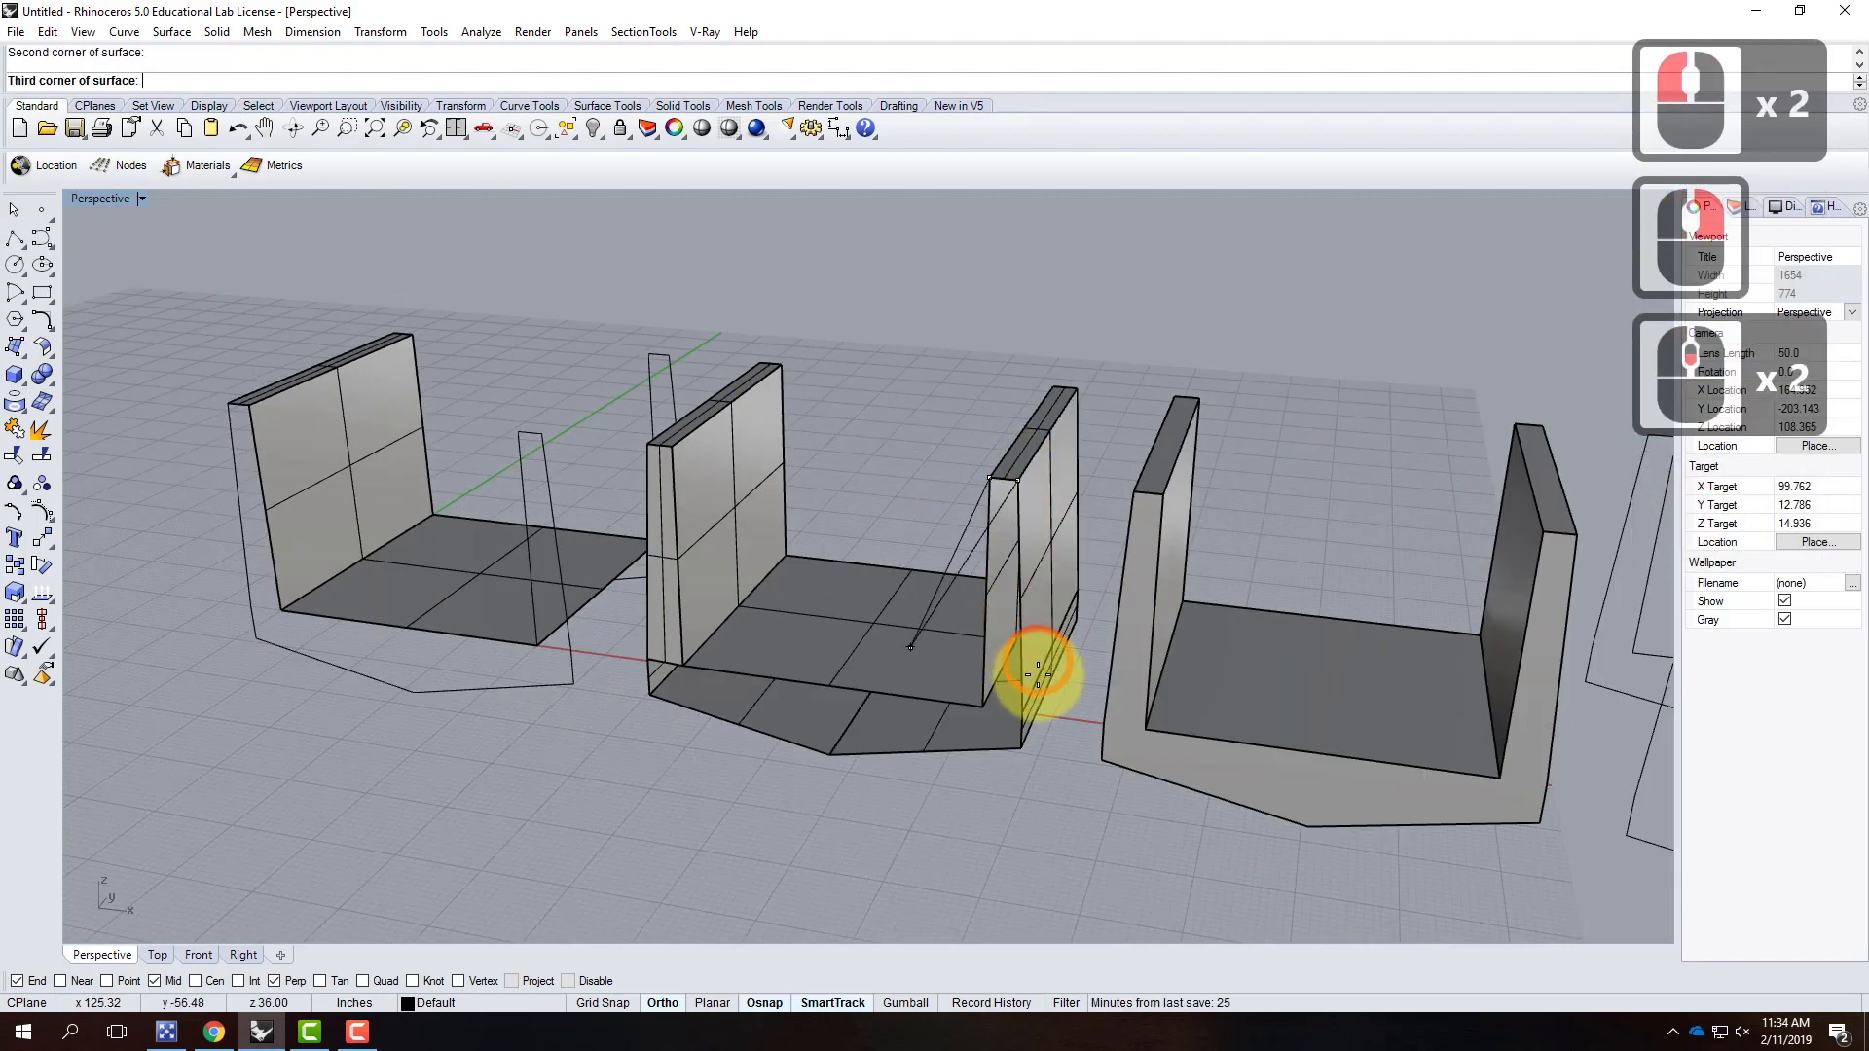
{"action": "left_click", "coordinate": [1021, 702]}
{"action": "left_click", "coordinate": [988, 697]}
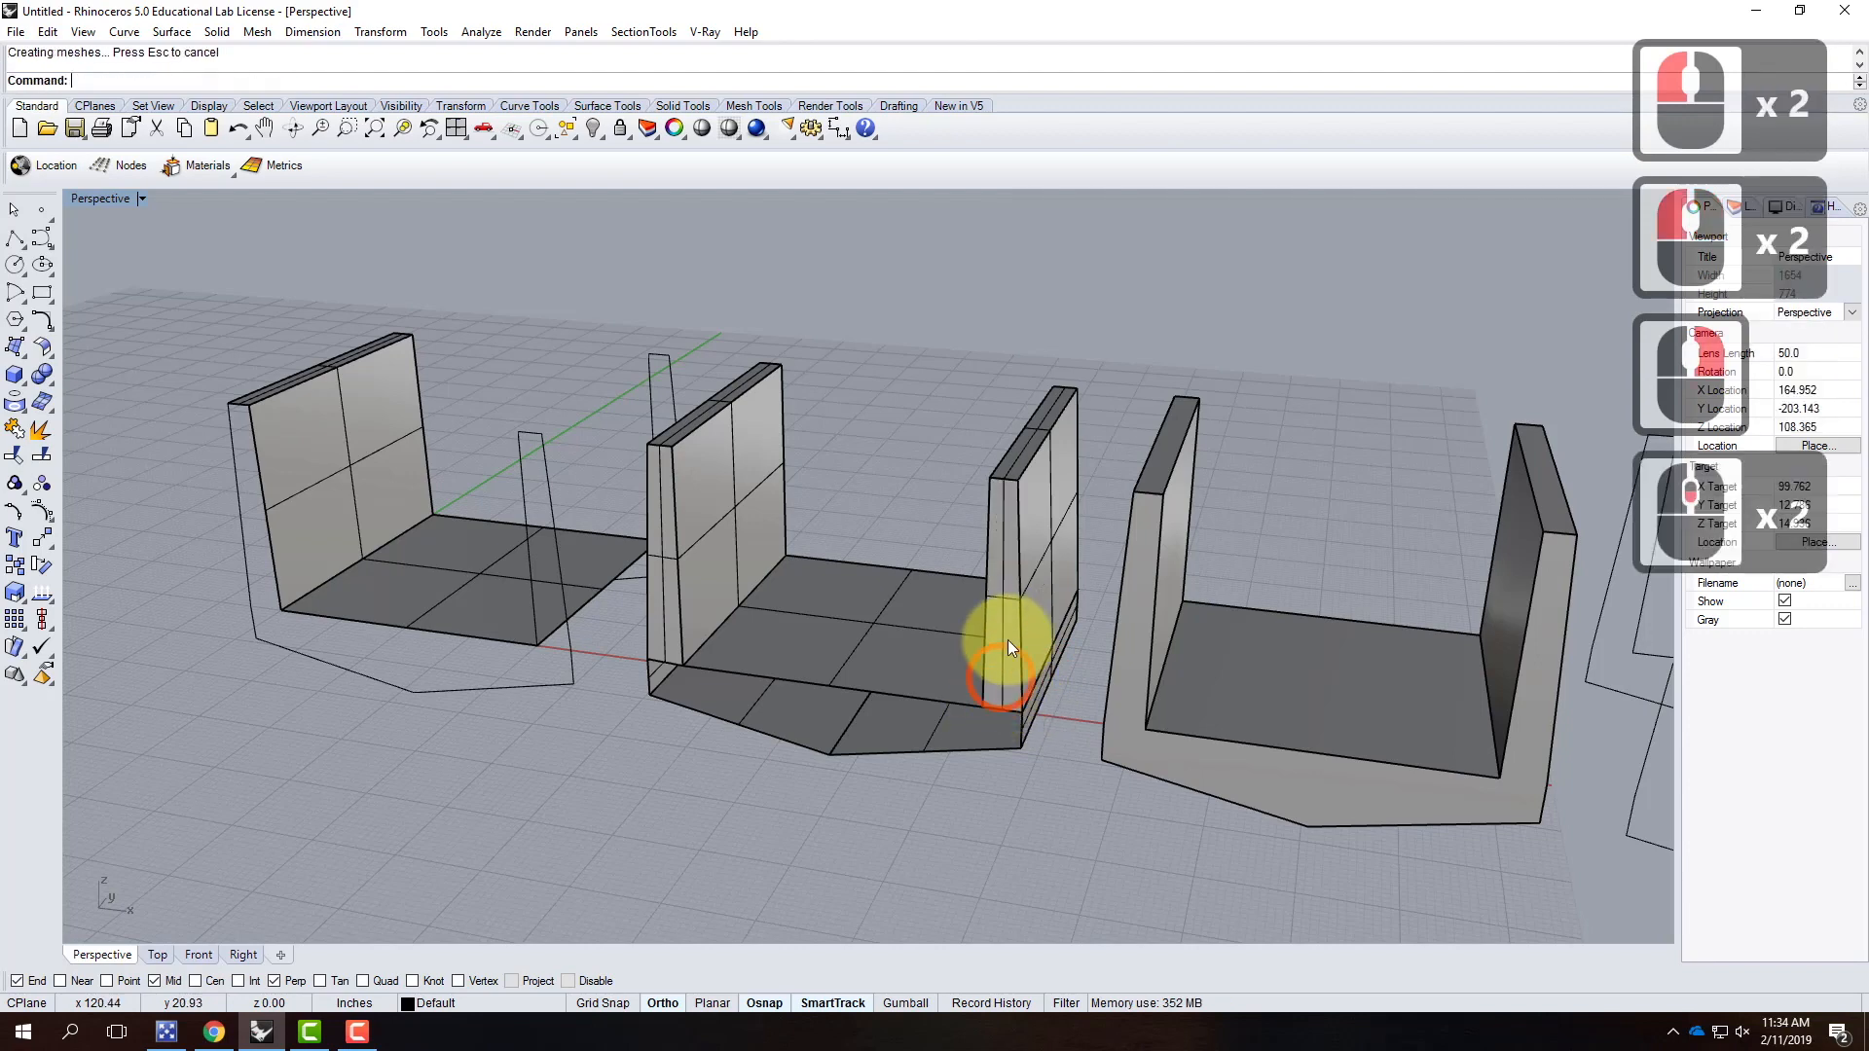
{"action": "scroll", "coordinate": [691, 694], "scroll_direction": "up", "scroll_amount": 2}
{"action": "scroll", "coordinate": [691, 697], "scroll_direction": "up", "scroll_amount": 2}
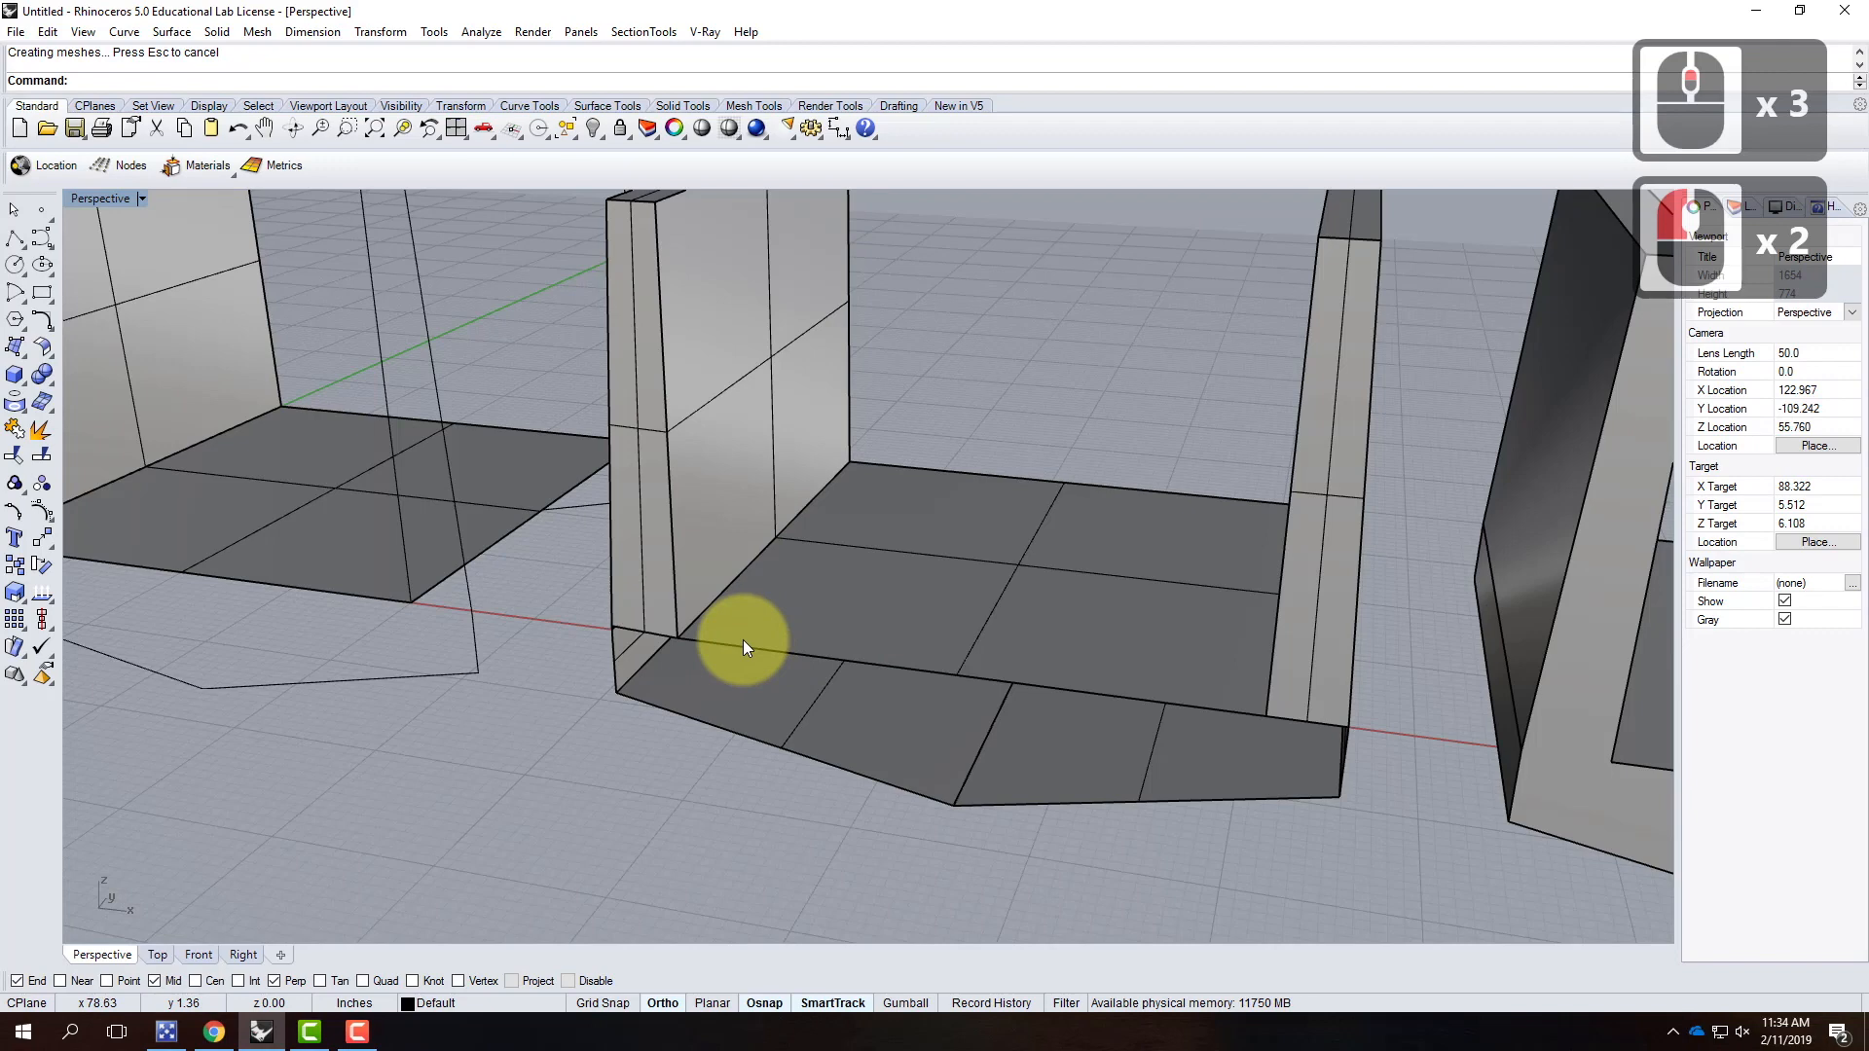
{"action": "right_click", "coordinate": [692, 628]}
{"action": "left_click", "coordinate": [615, 624]}
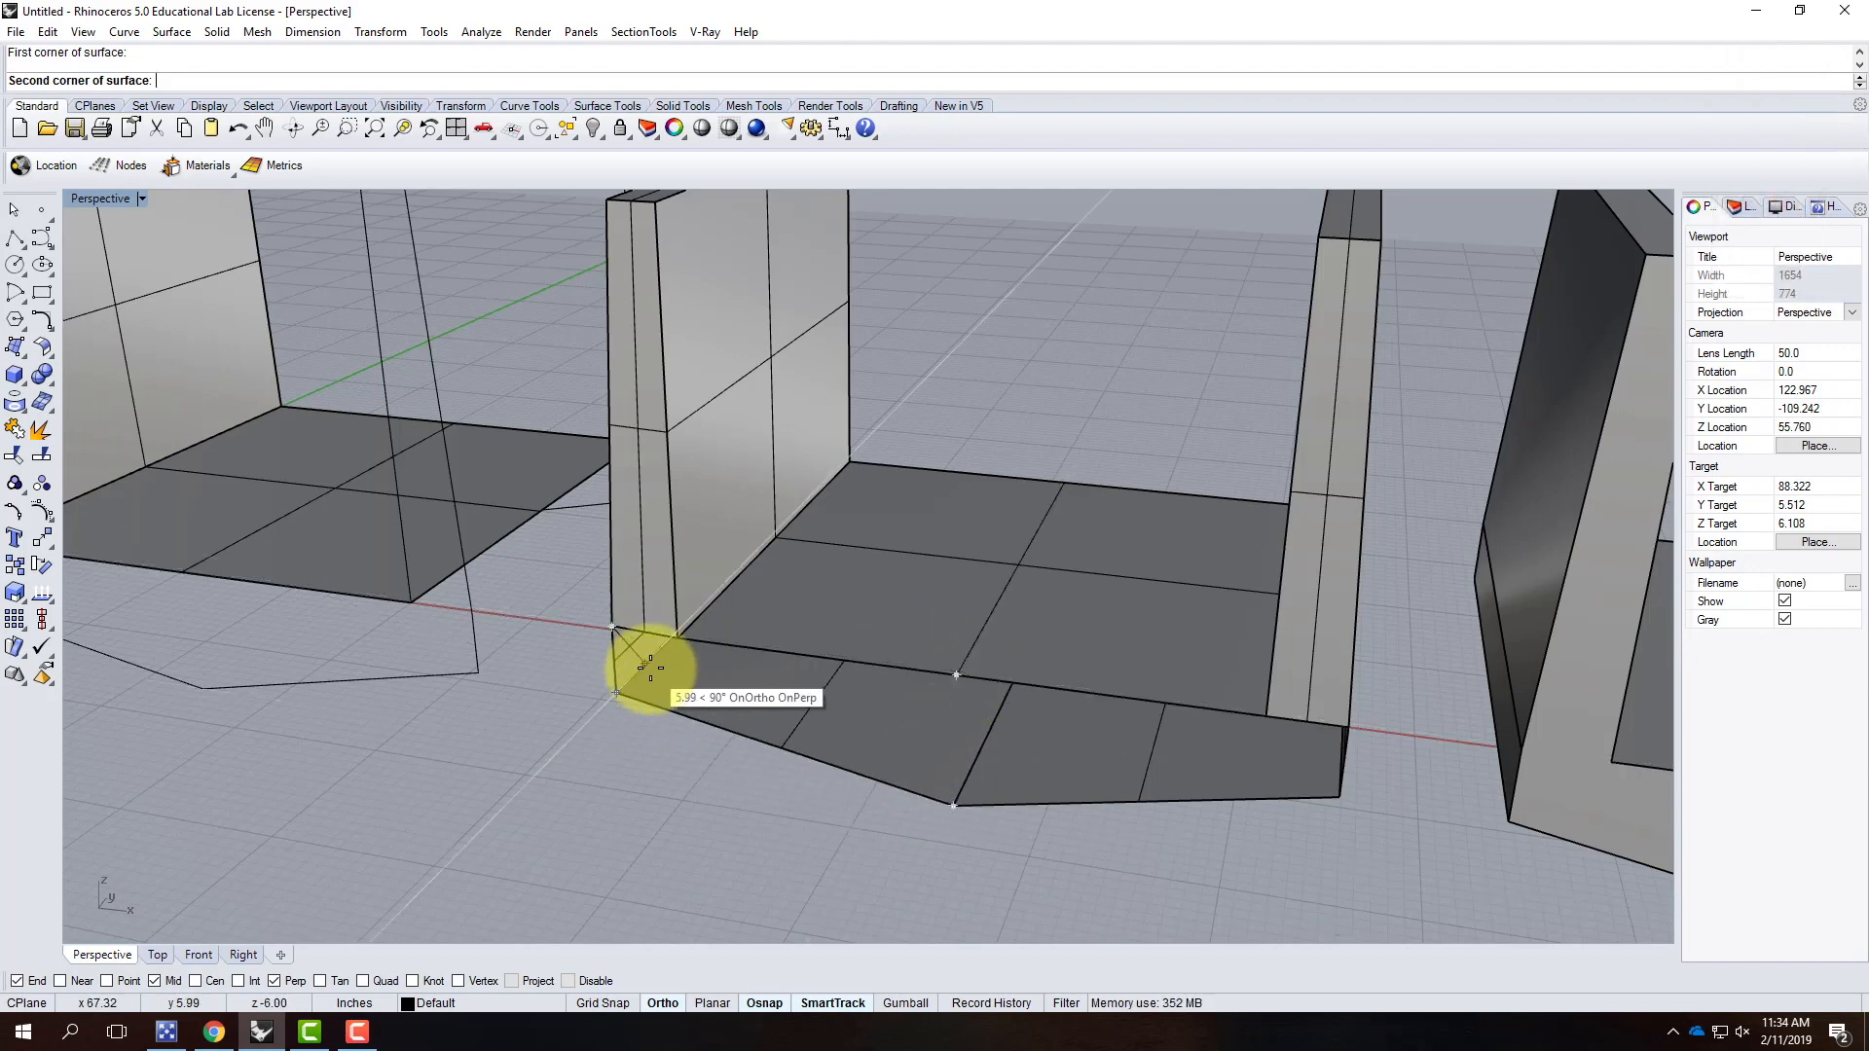
{"action": "key", "text": "Escape"}
Step: Delete the front cap surface on the second form's left wall
{"action": "scroll", "coordinate": [668, 644], "scroll_direction": "up", "scroll_amount": 4}
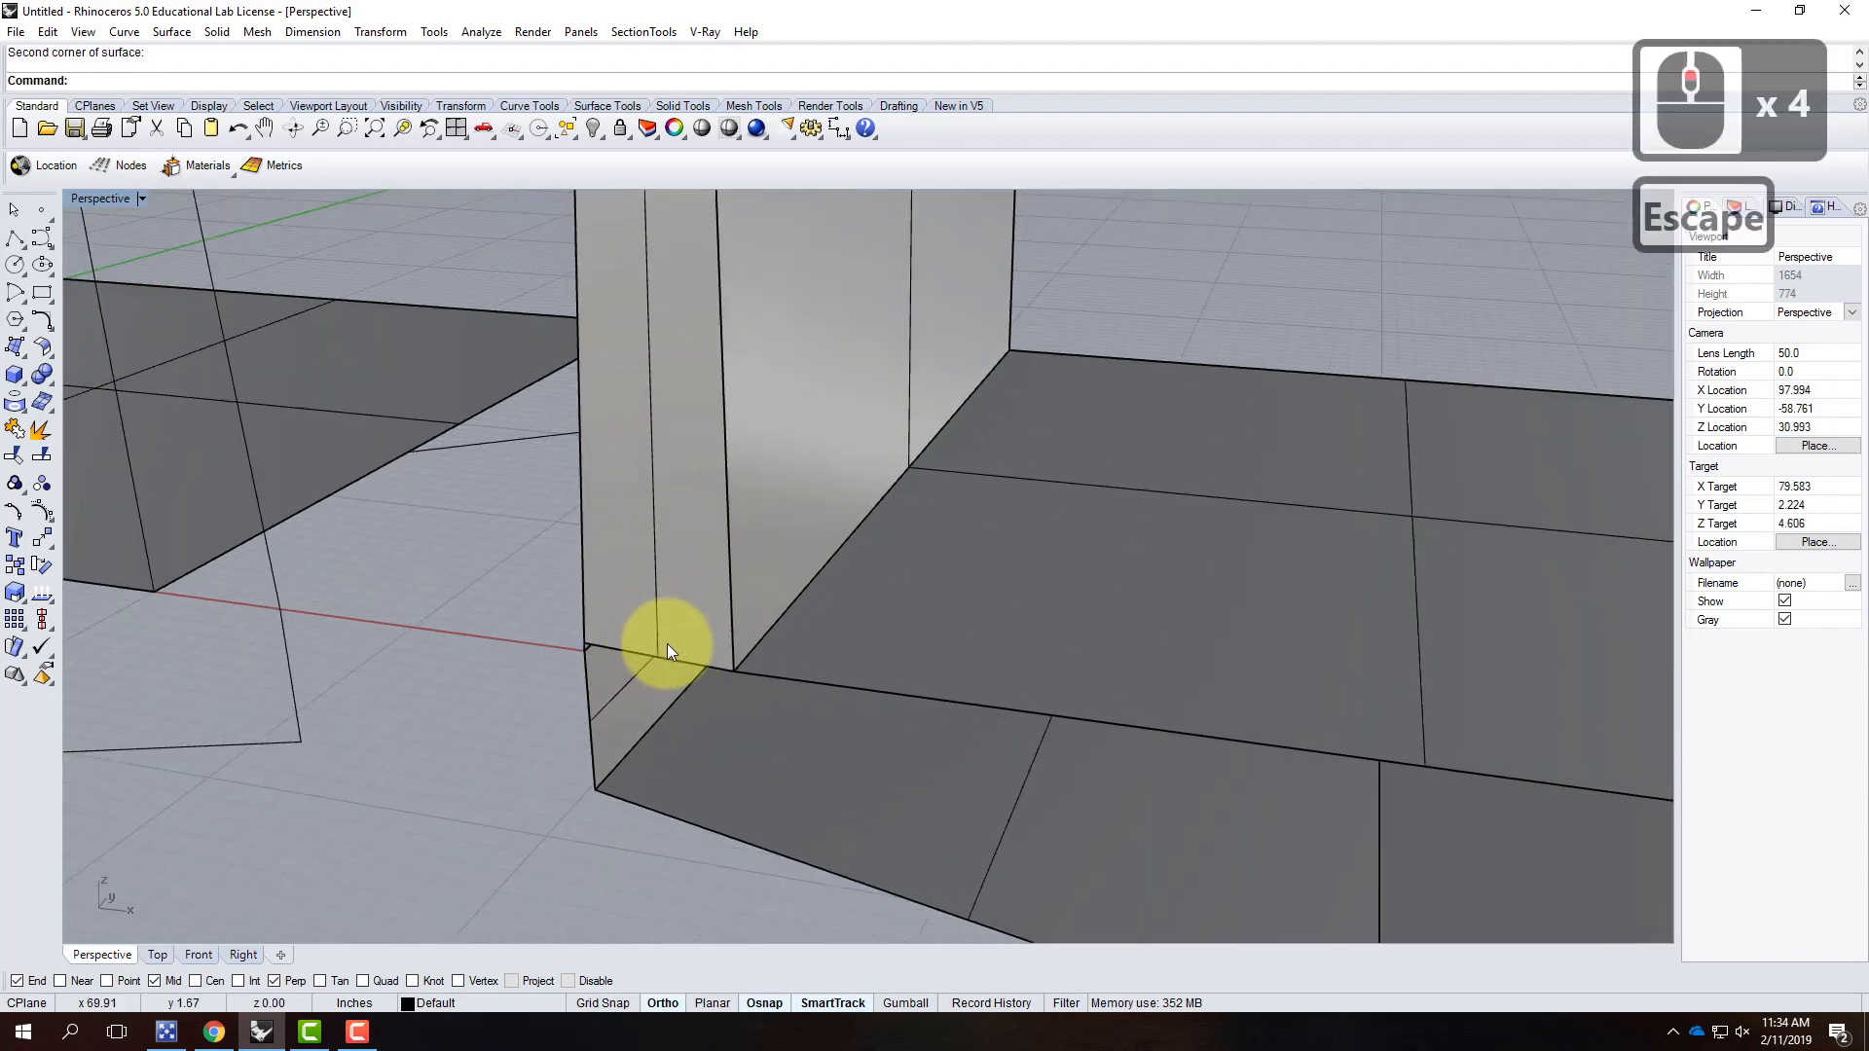
{"action": "scroll", "coordinate": [687, 656], "scroll_direction": "up", "scroll_amount": 4}
{"action": "left_click", "coordinate": [745, 664]}
{"action": "scroll", "coordinate": [645, 633], "scroll_direction": "down", "scroll_amount": 3}
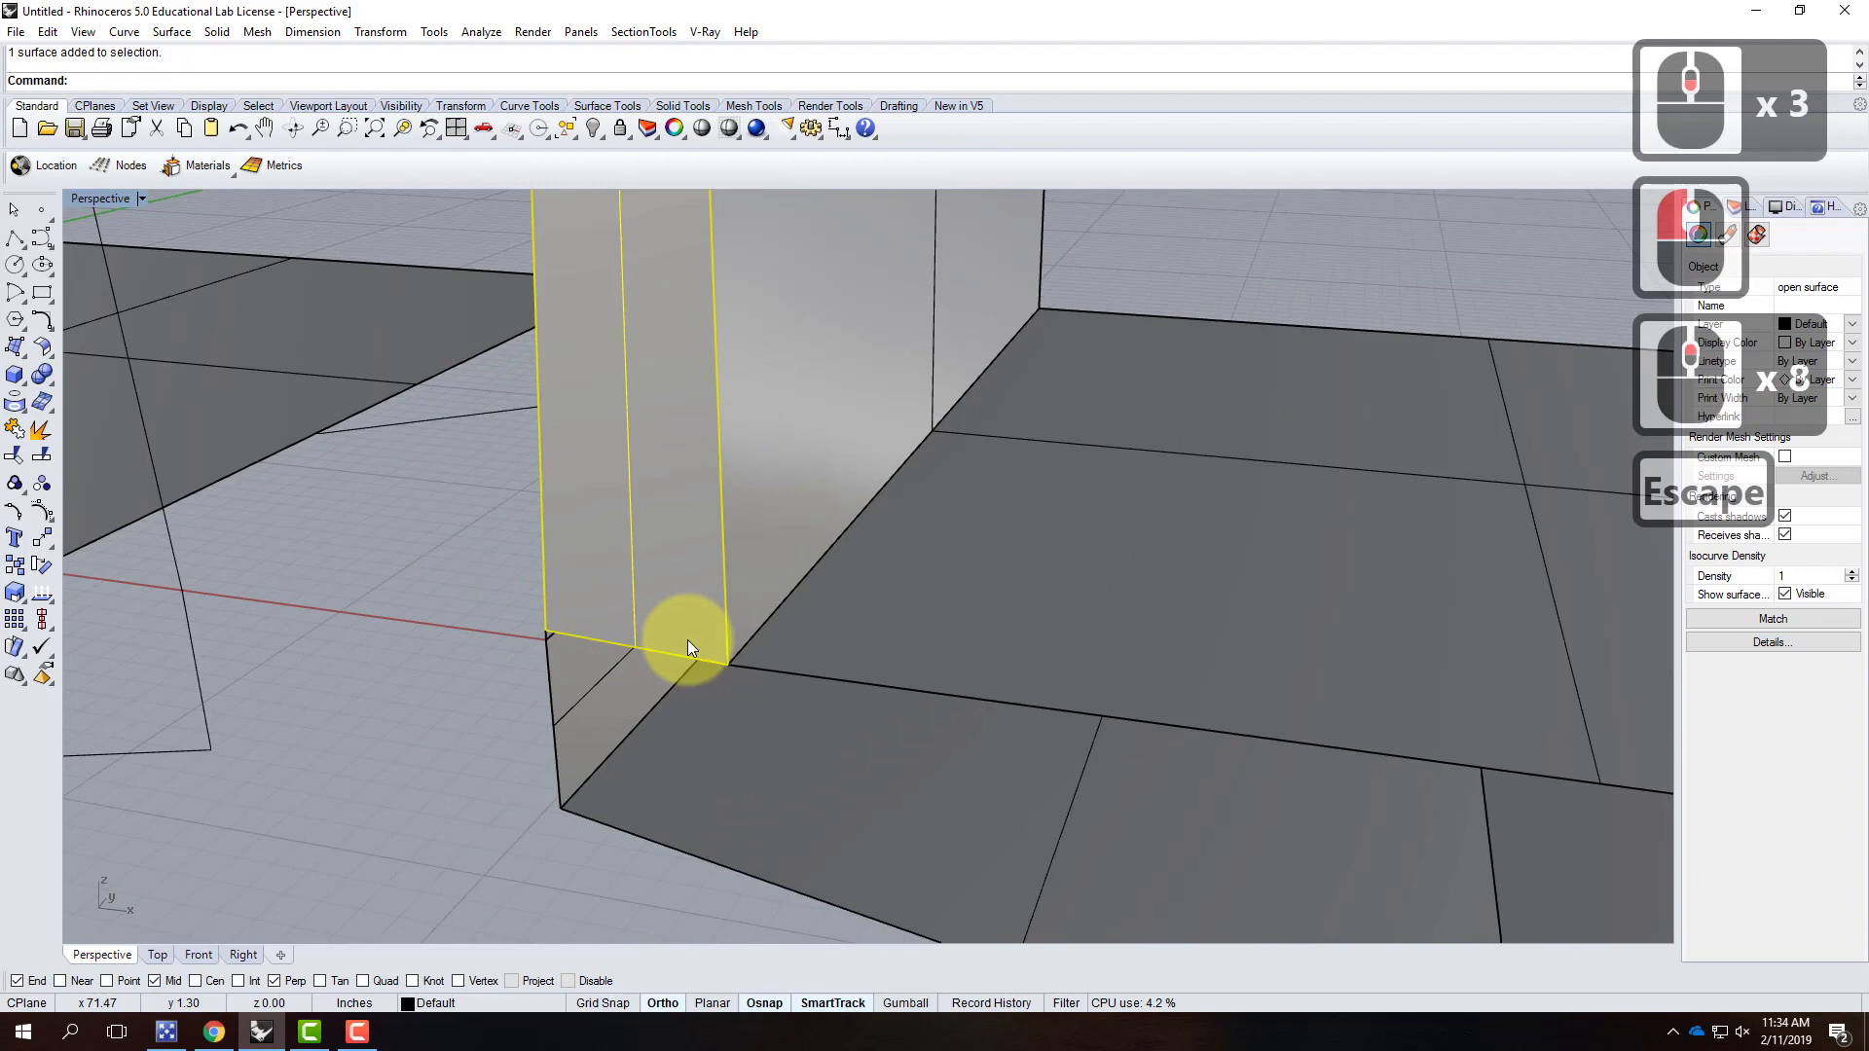
{"action": "key", "text": "Delete"}
Step: Rebuild the left wall's front cap as a four-corner-point surface between the wall's base at floor level and its top corners
{"action": "left_click", "coordinate": [14, 347]}
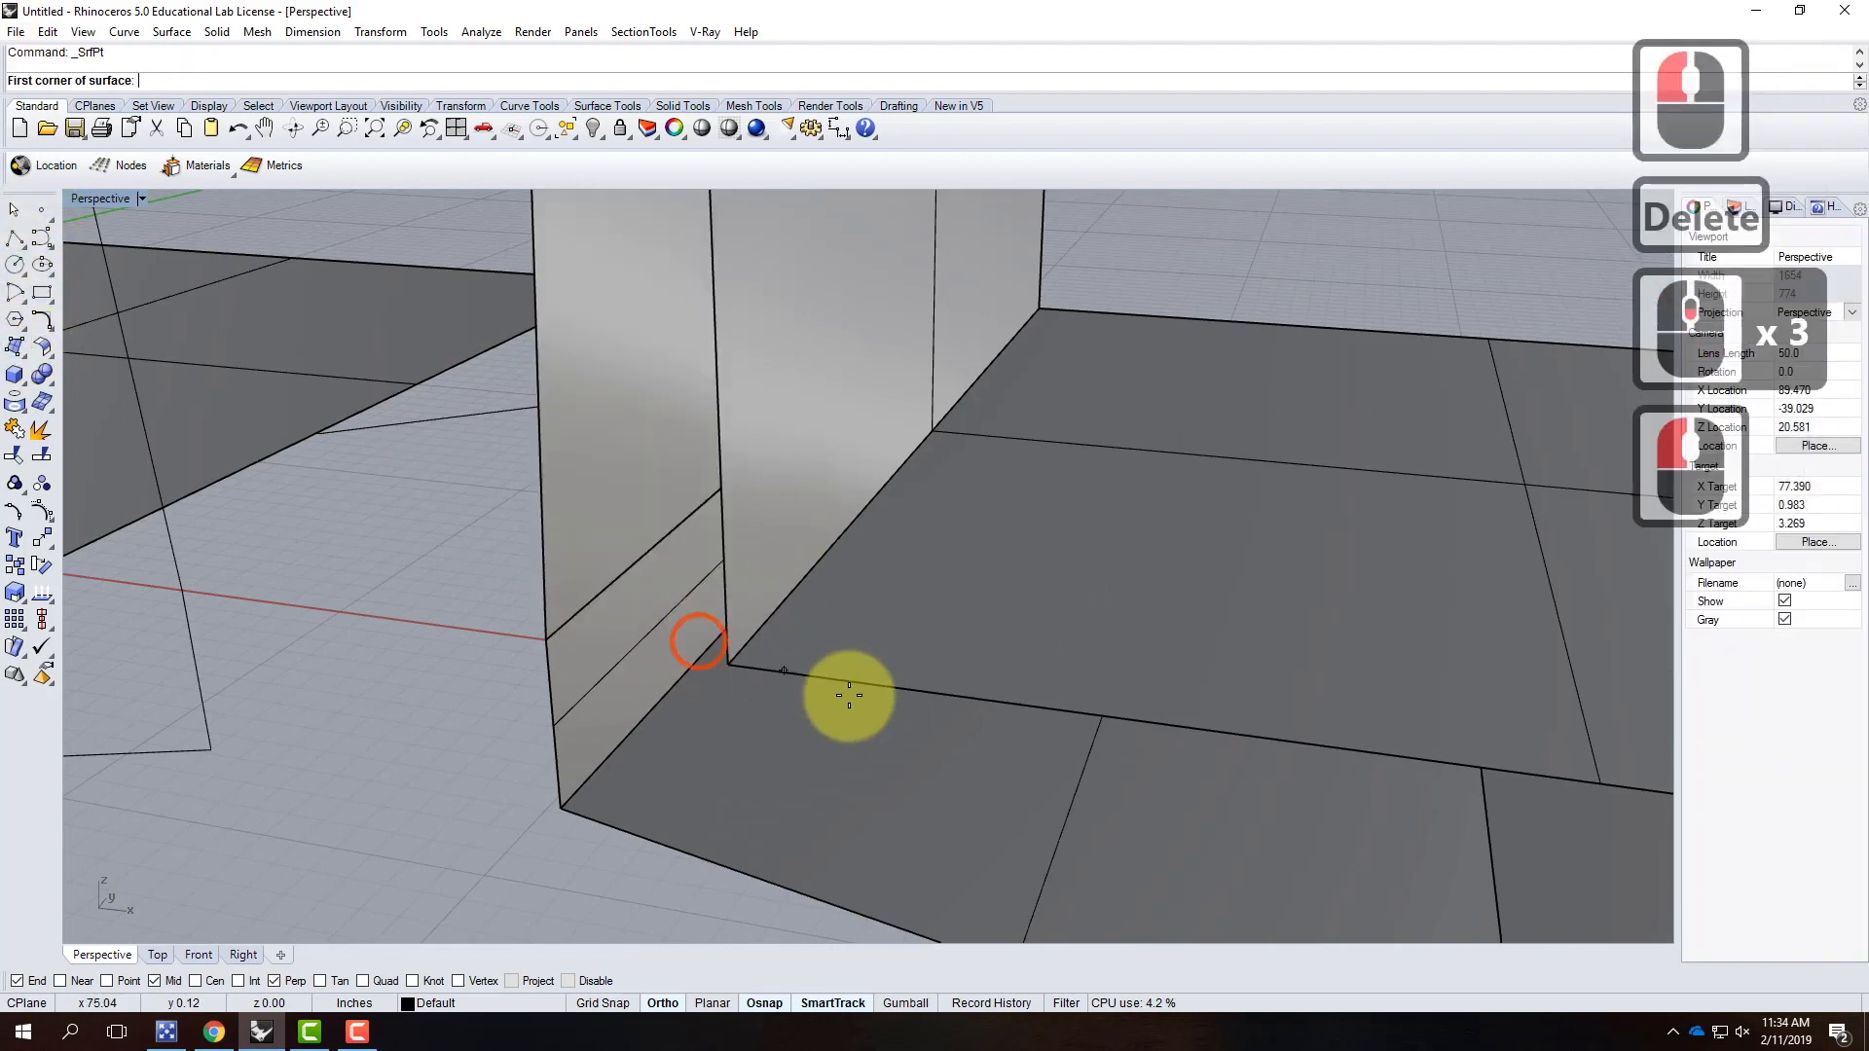
{"action": "left_click", "coordinate": [729, 663]}
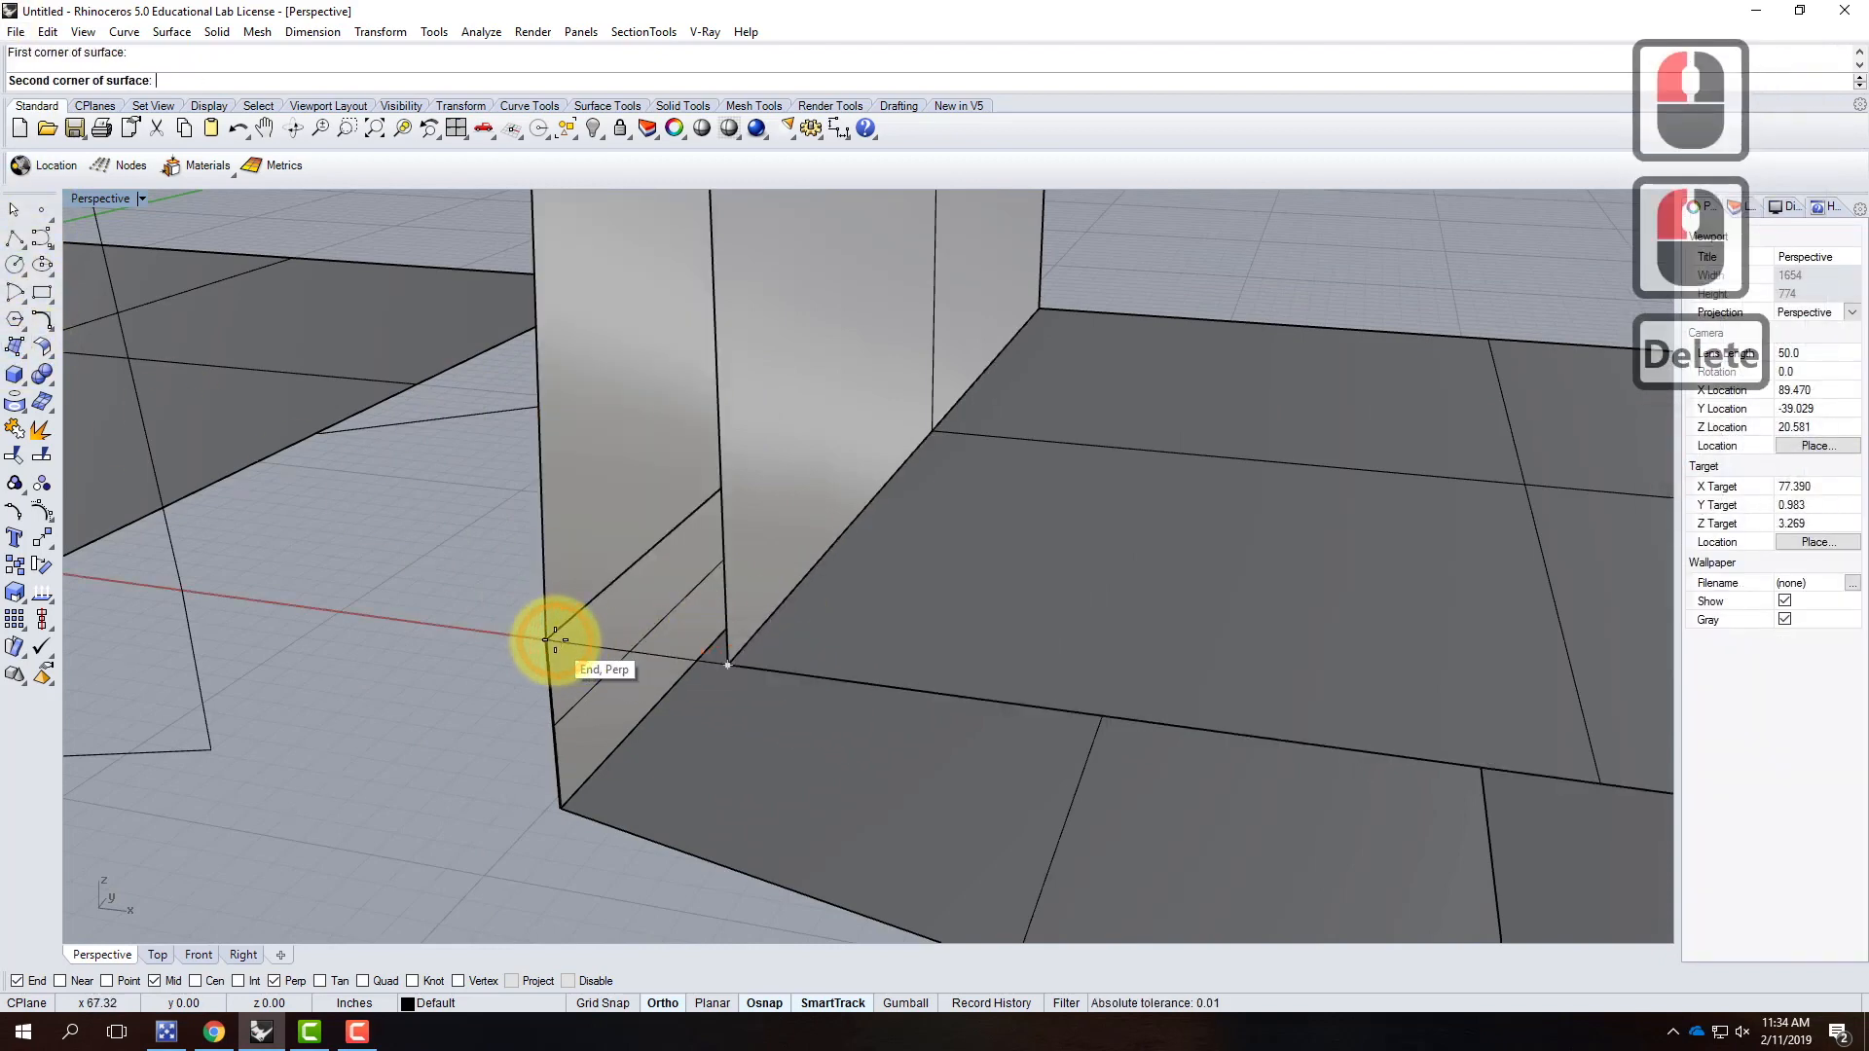
{"action": "left_click", "coordinate": [551, 638]}
{"action": "scroll", "coordinate": [604, 730], "scroll_direction": "down", "scroll_amount": 4}
{"action": "scroll", "coordinate": [582, 527], "scroll_direction": "down", "scroll_amount": 1}
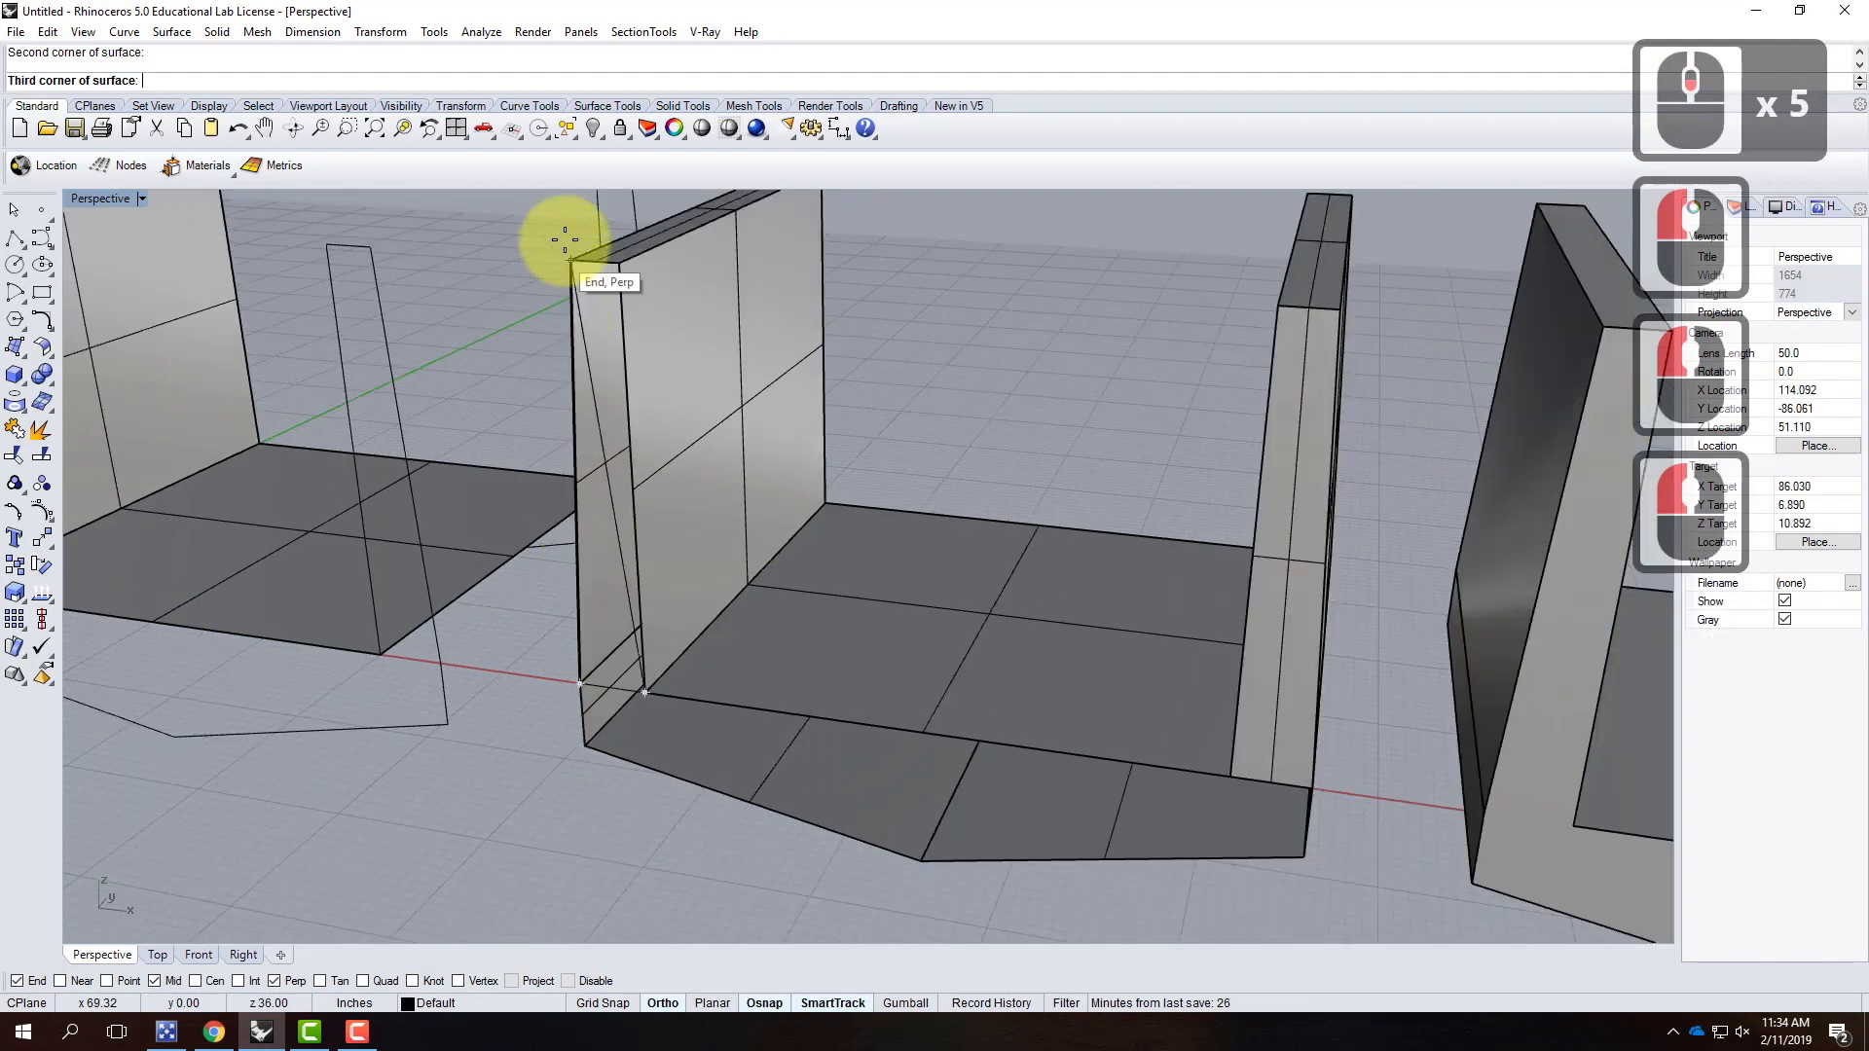
{"action": "left_click", "coordinate": [571, 261]}
{"action": "left_click", "coordinate": [621, 271]}
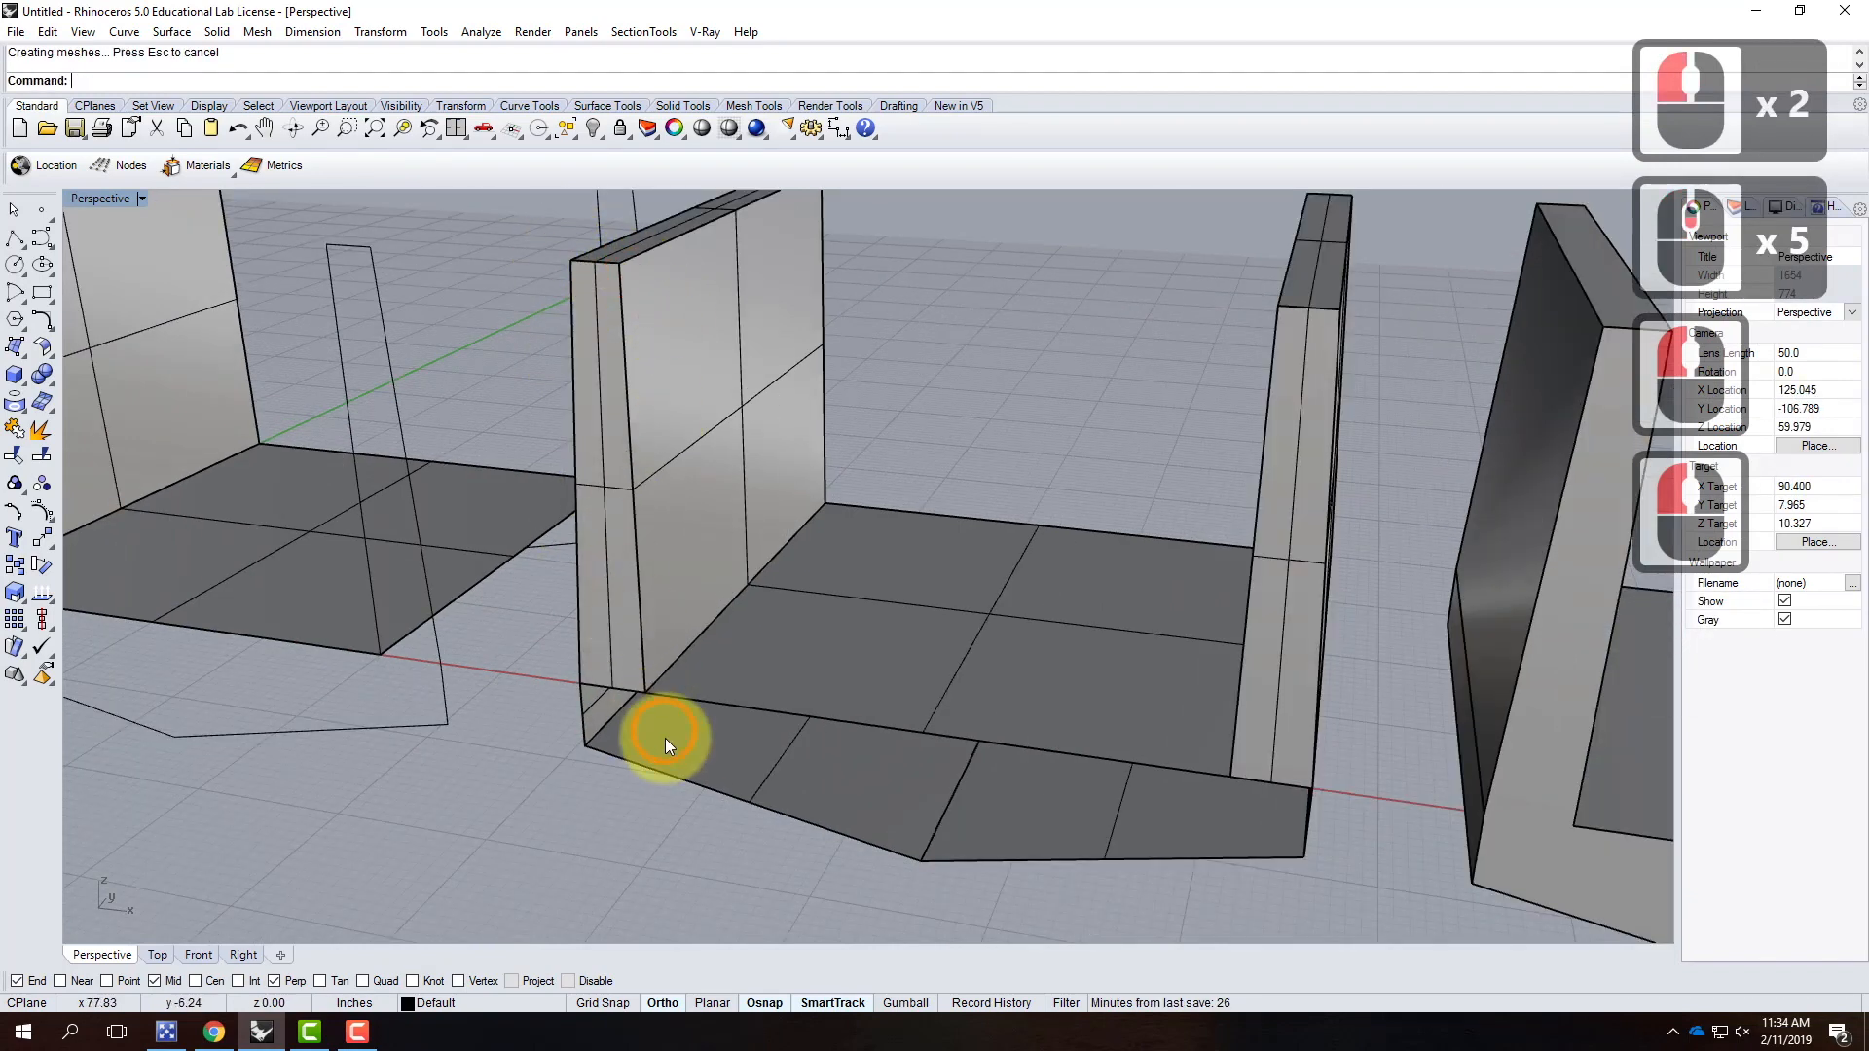
Step: Fill the triangular gap below the left wall's front cap with a three-corner surface reaching the outer bottom corner
{"action": "scroll", "coordinate": [648, 726], "scroll_direction": "up", "scroll_amount": 2}
{"action": "left_click", "coordinate": [17, 351]}
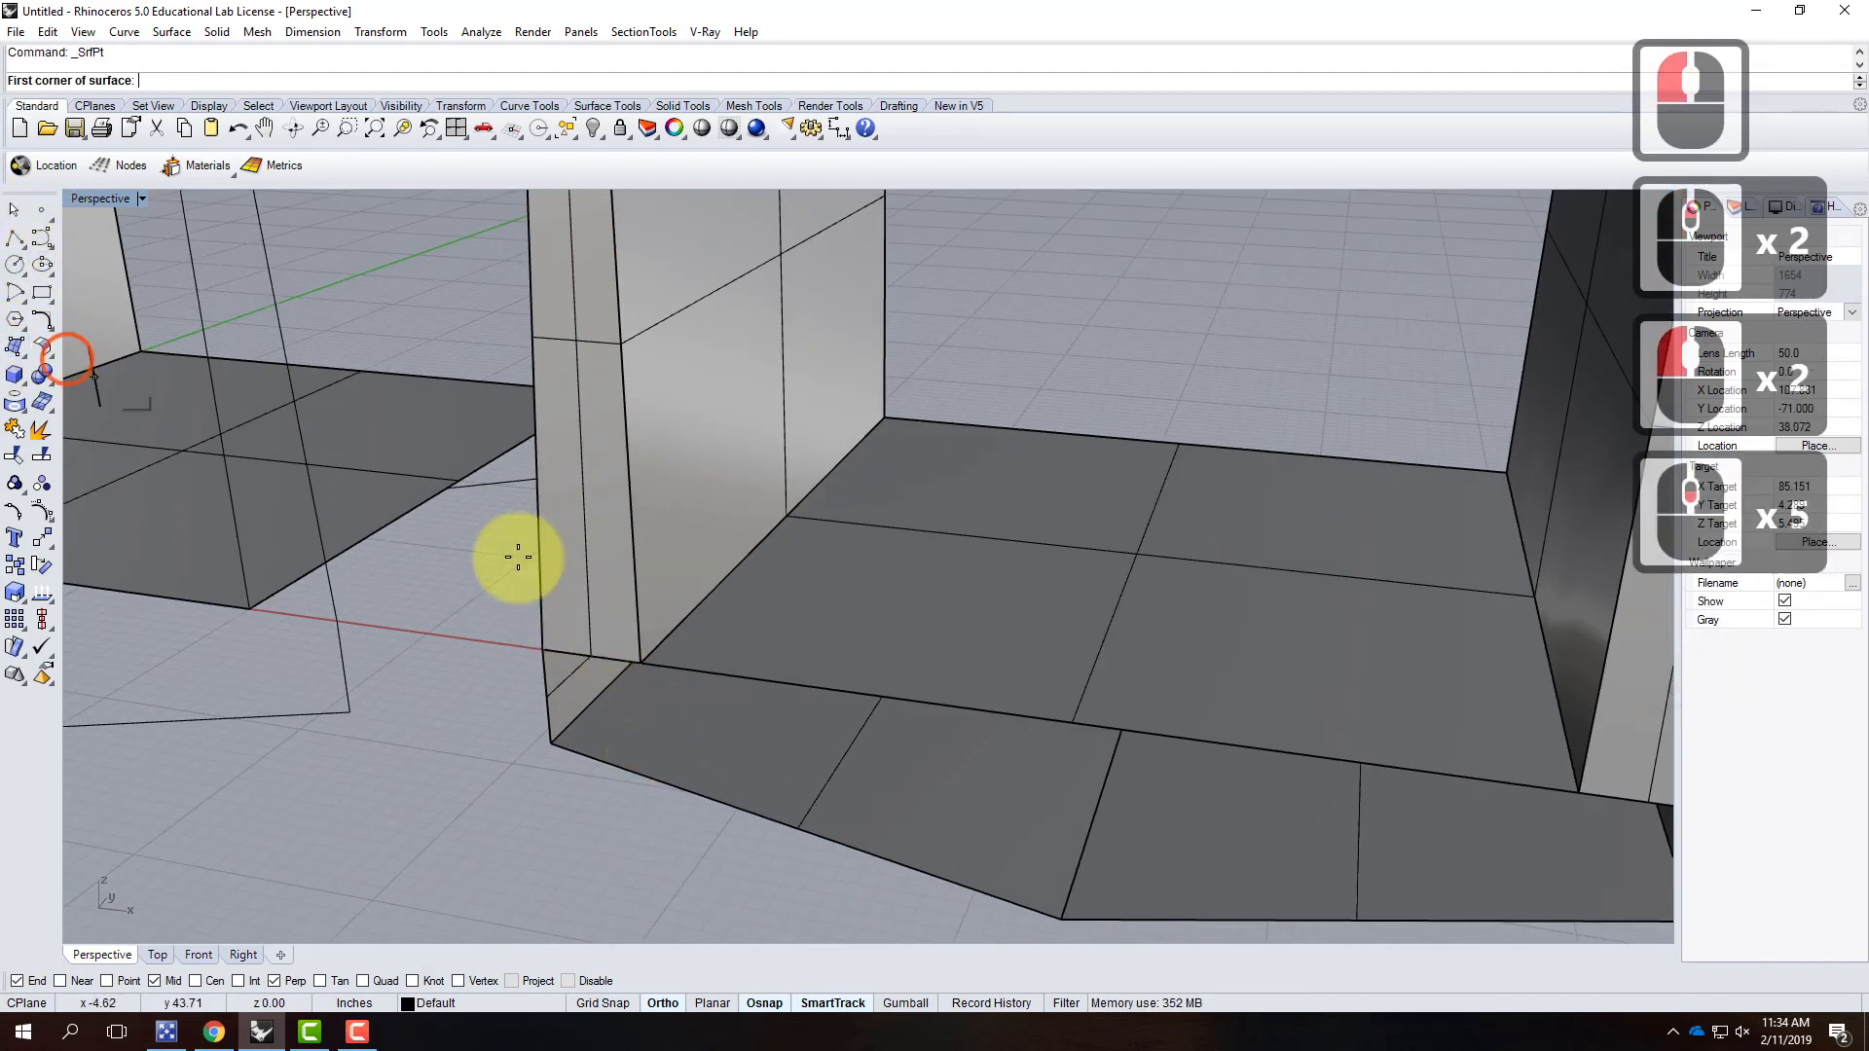
{"action": "left_click", "coordinate": [556, 663]}
{"action": "left_click", "coordinate": [552, 743]}
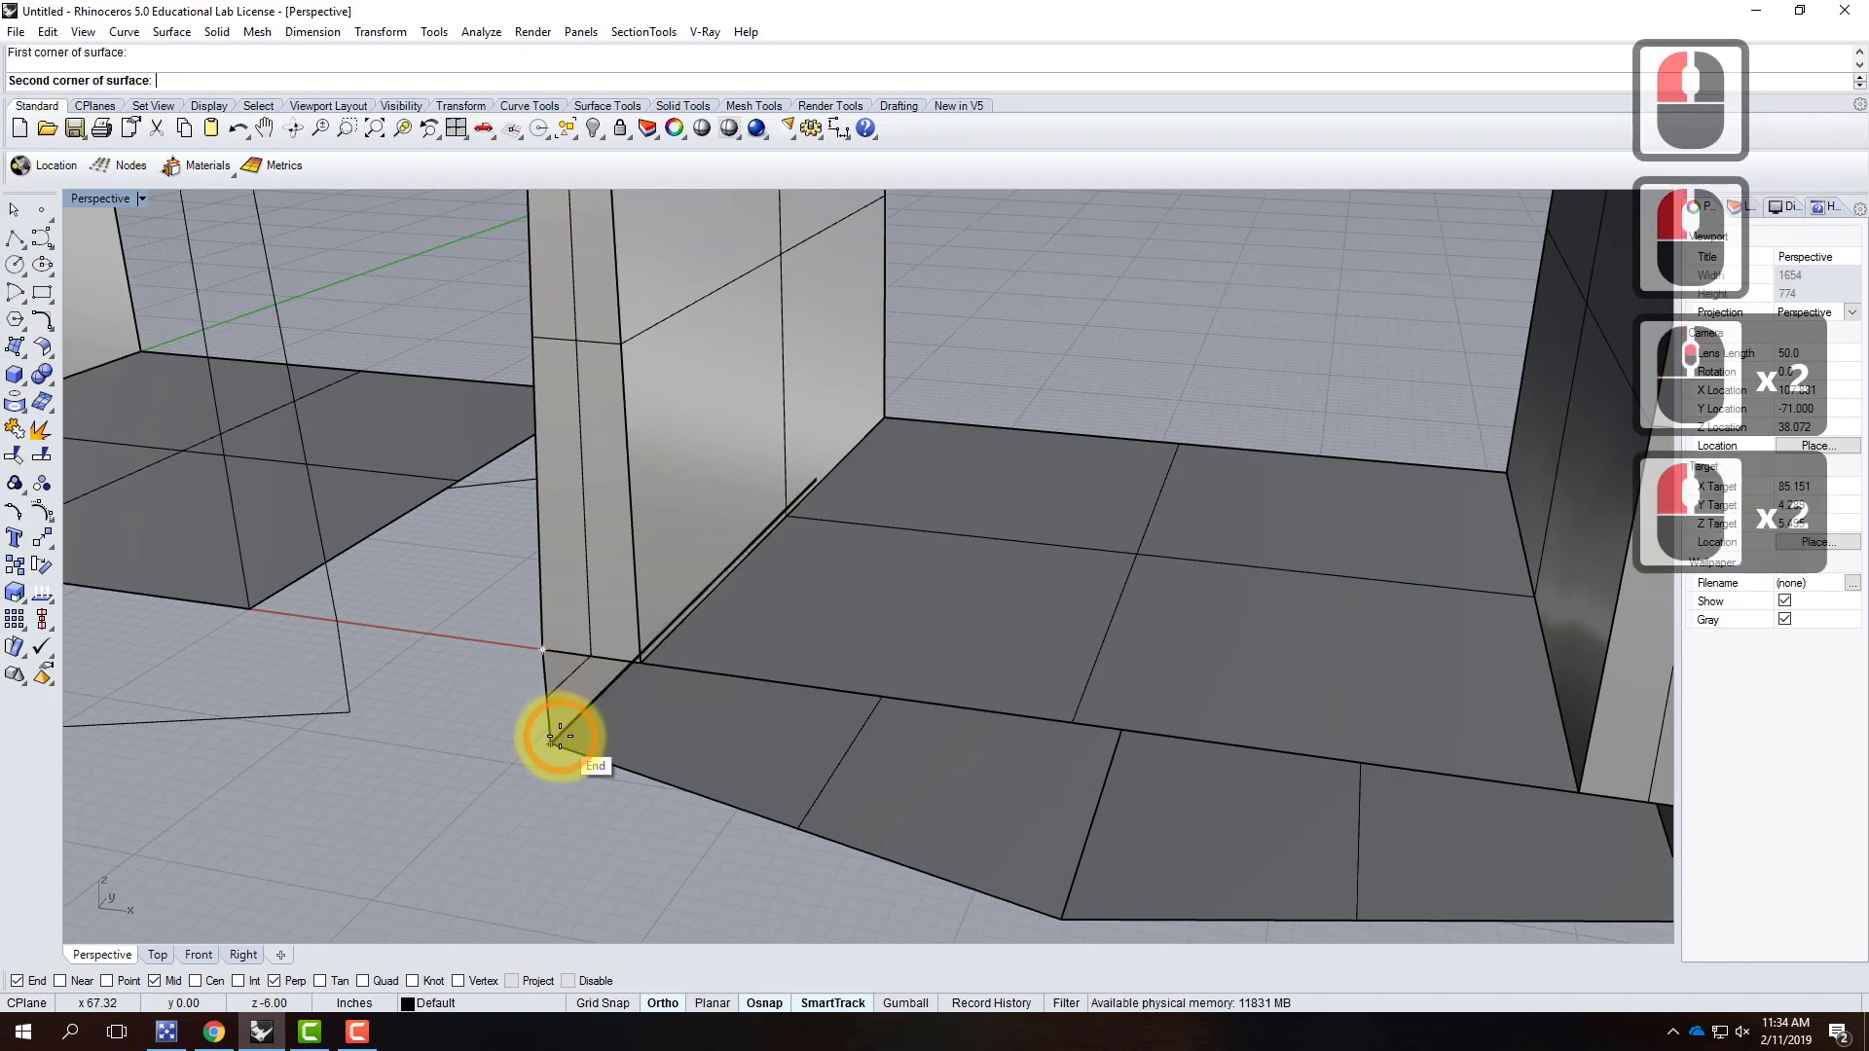
{"action": "left_click", "coordinate": [642, 671]}
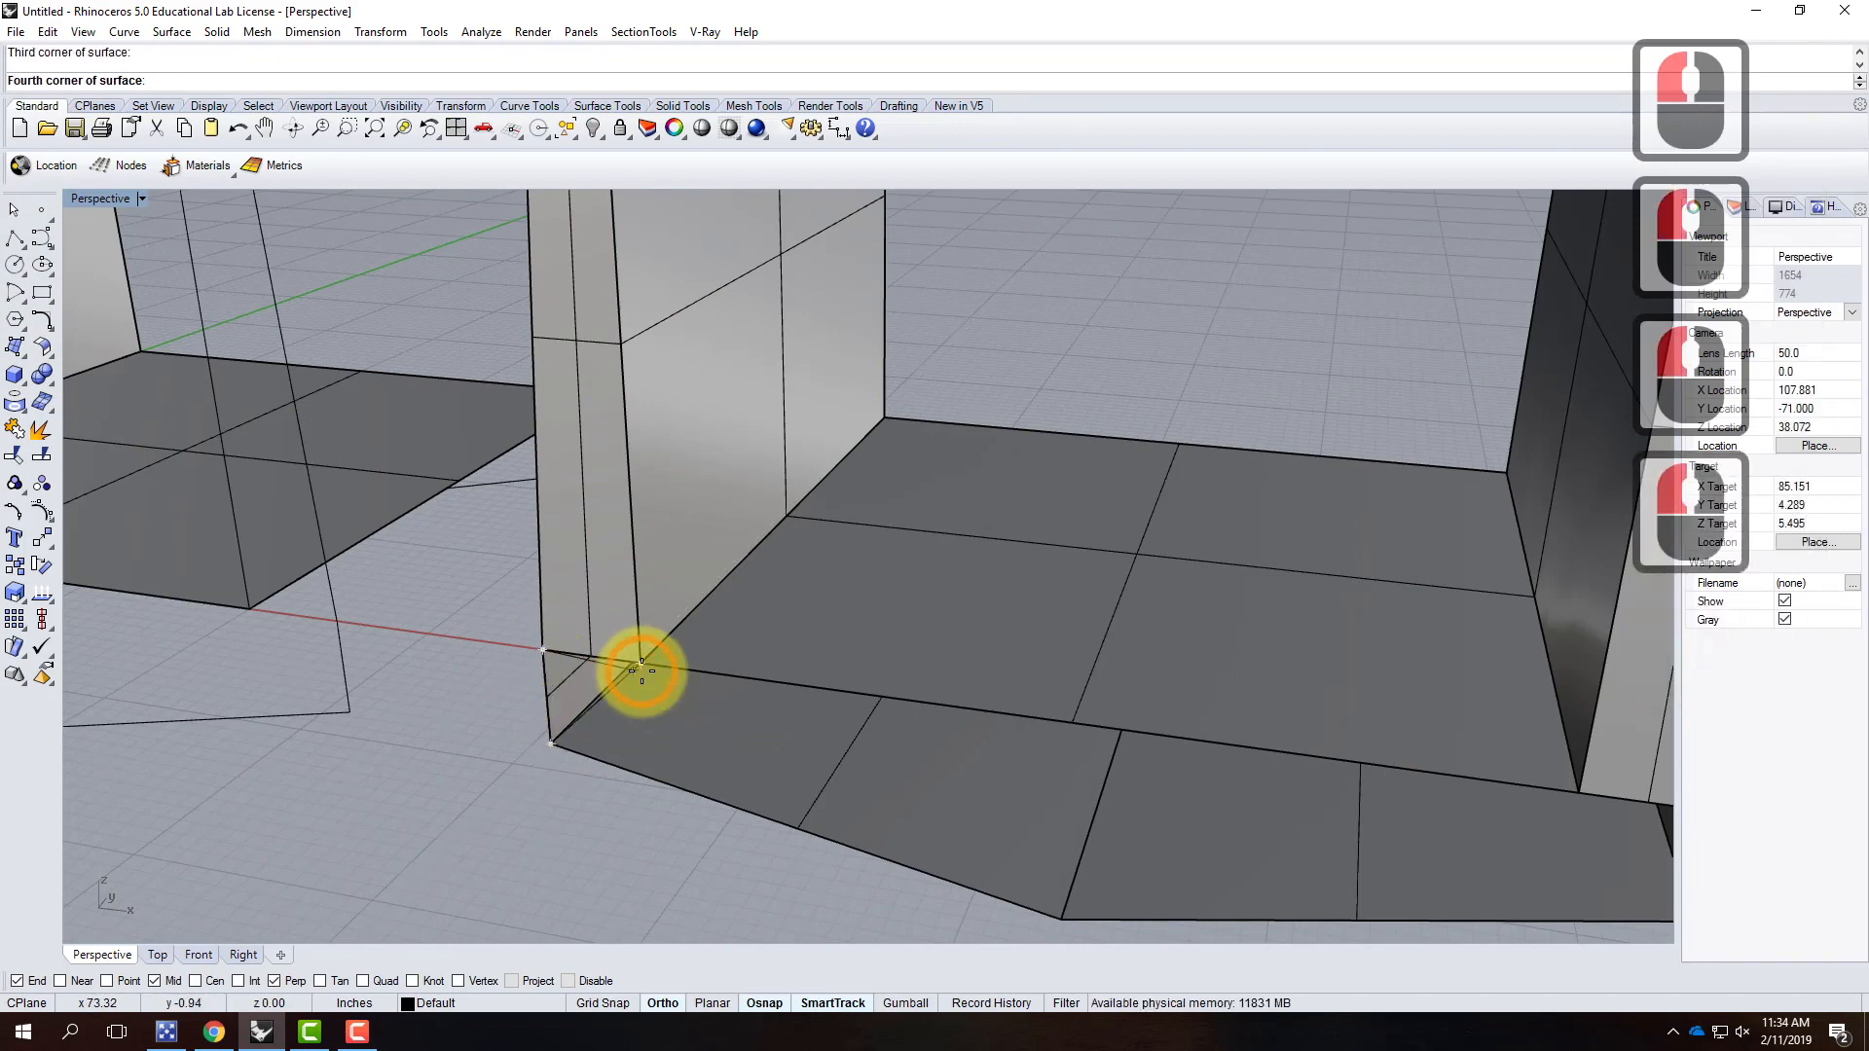
{"action": "key", "text": "Return"}
Step: Cap the left half of the floor's front end with a four-corner surface ending at the floor and underside midpoints
{"action": "right_click", "coordinate": [528, 670]}
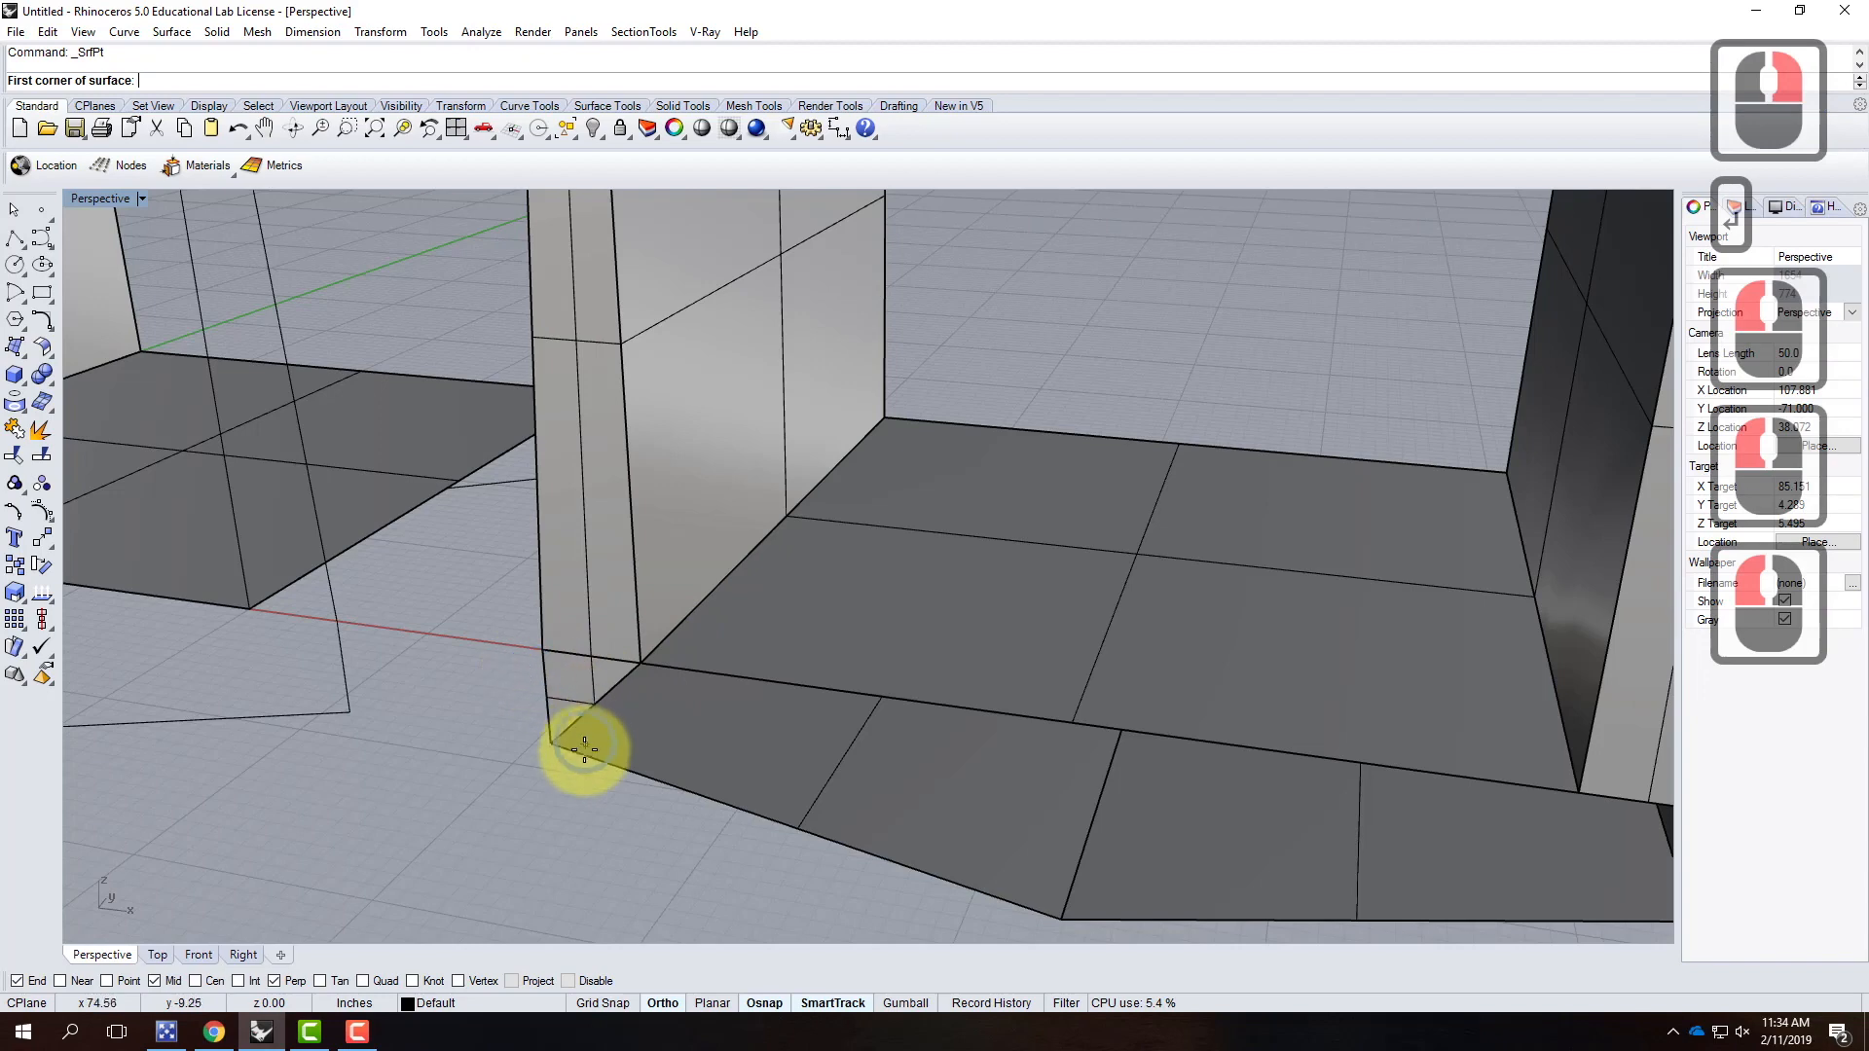
{"action": "left_click", "coordinate": [569, 749]}
{"action": "left_click", "coordinate": [643, 666]}
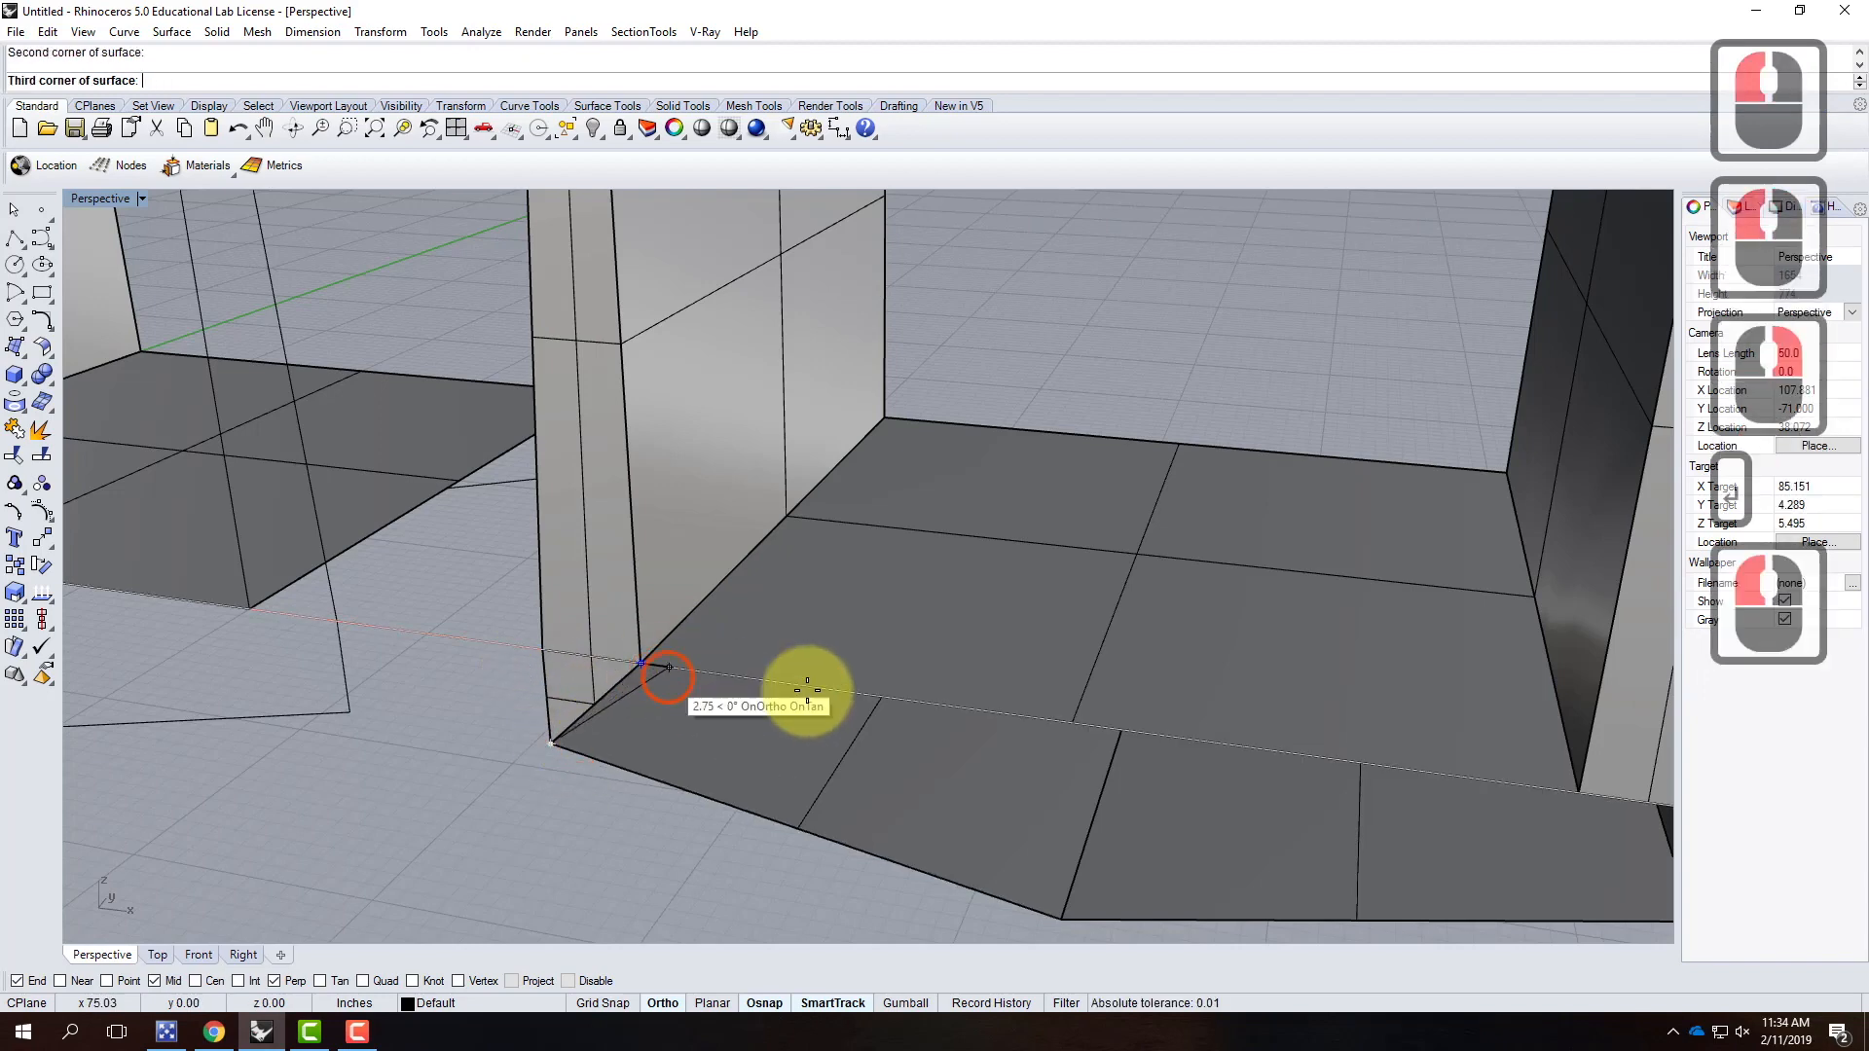
{"action": "left_click", "coordinate": [1068, 726]}
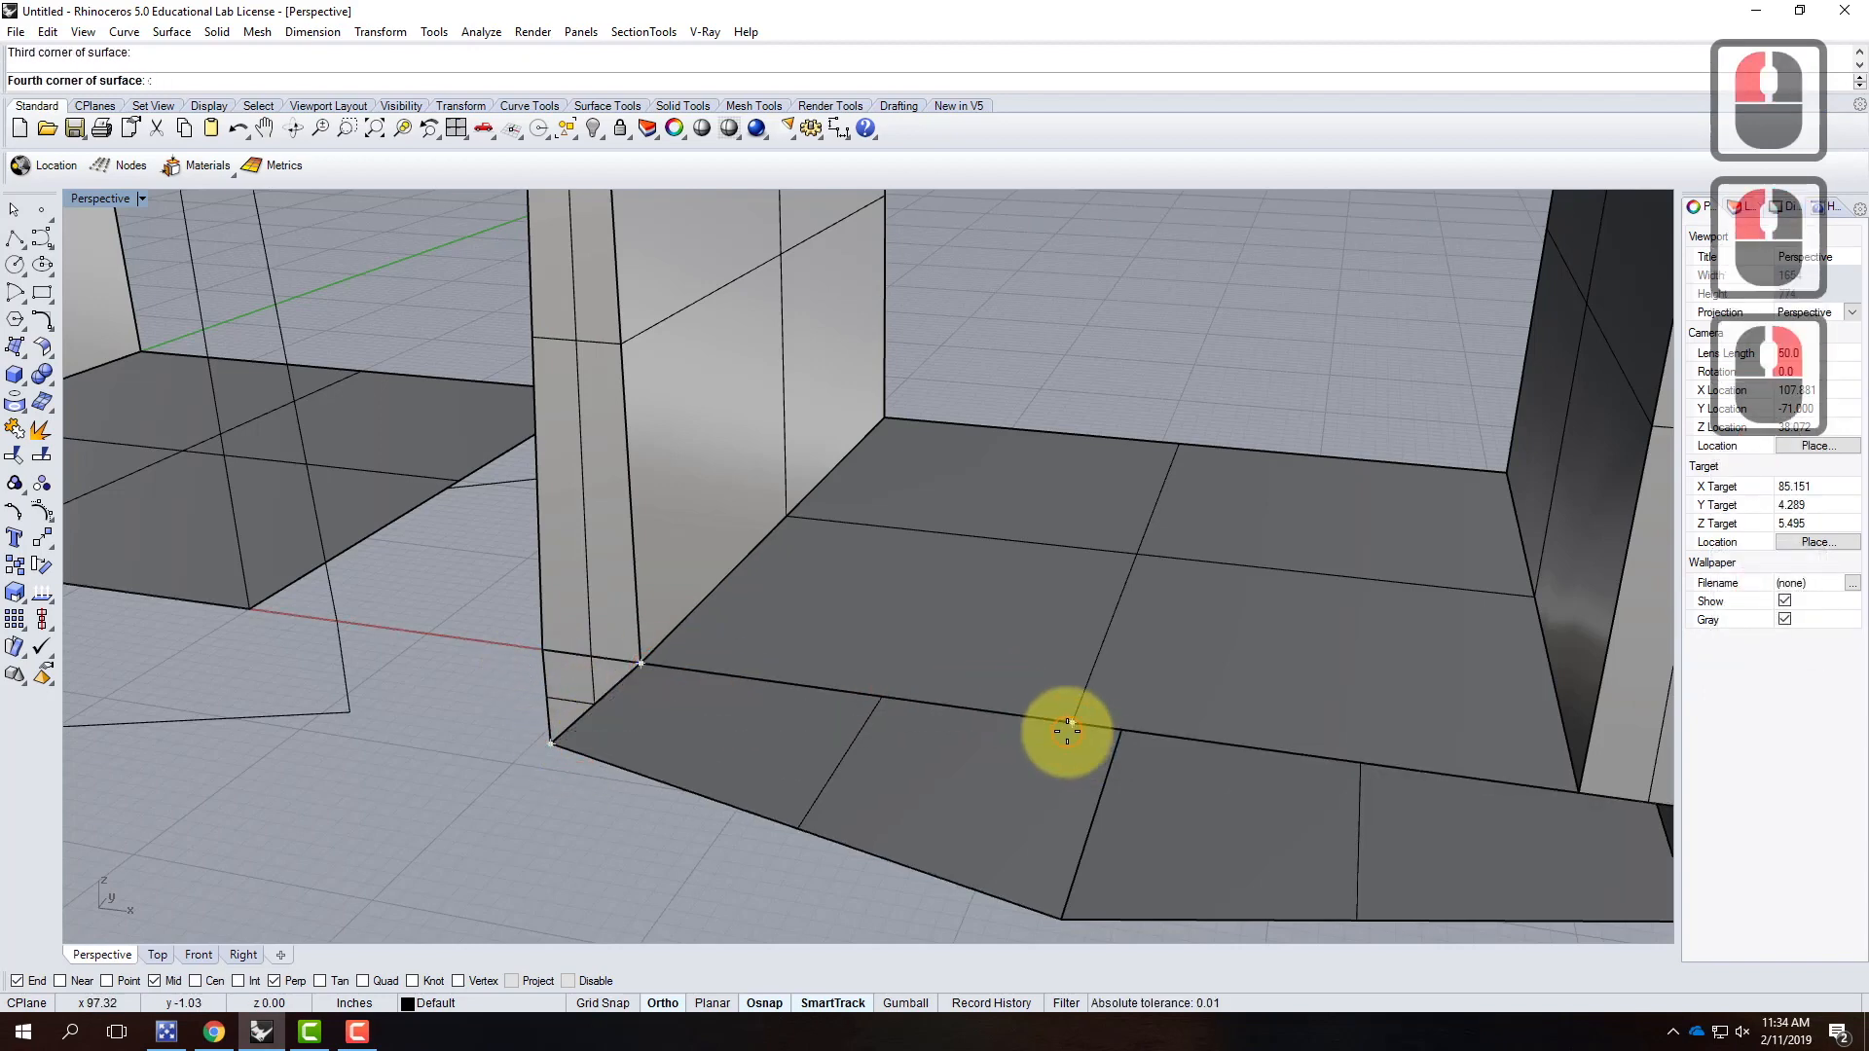
{"action": "left_click", "coordinate": [1066, 913]}
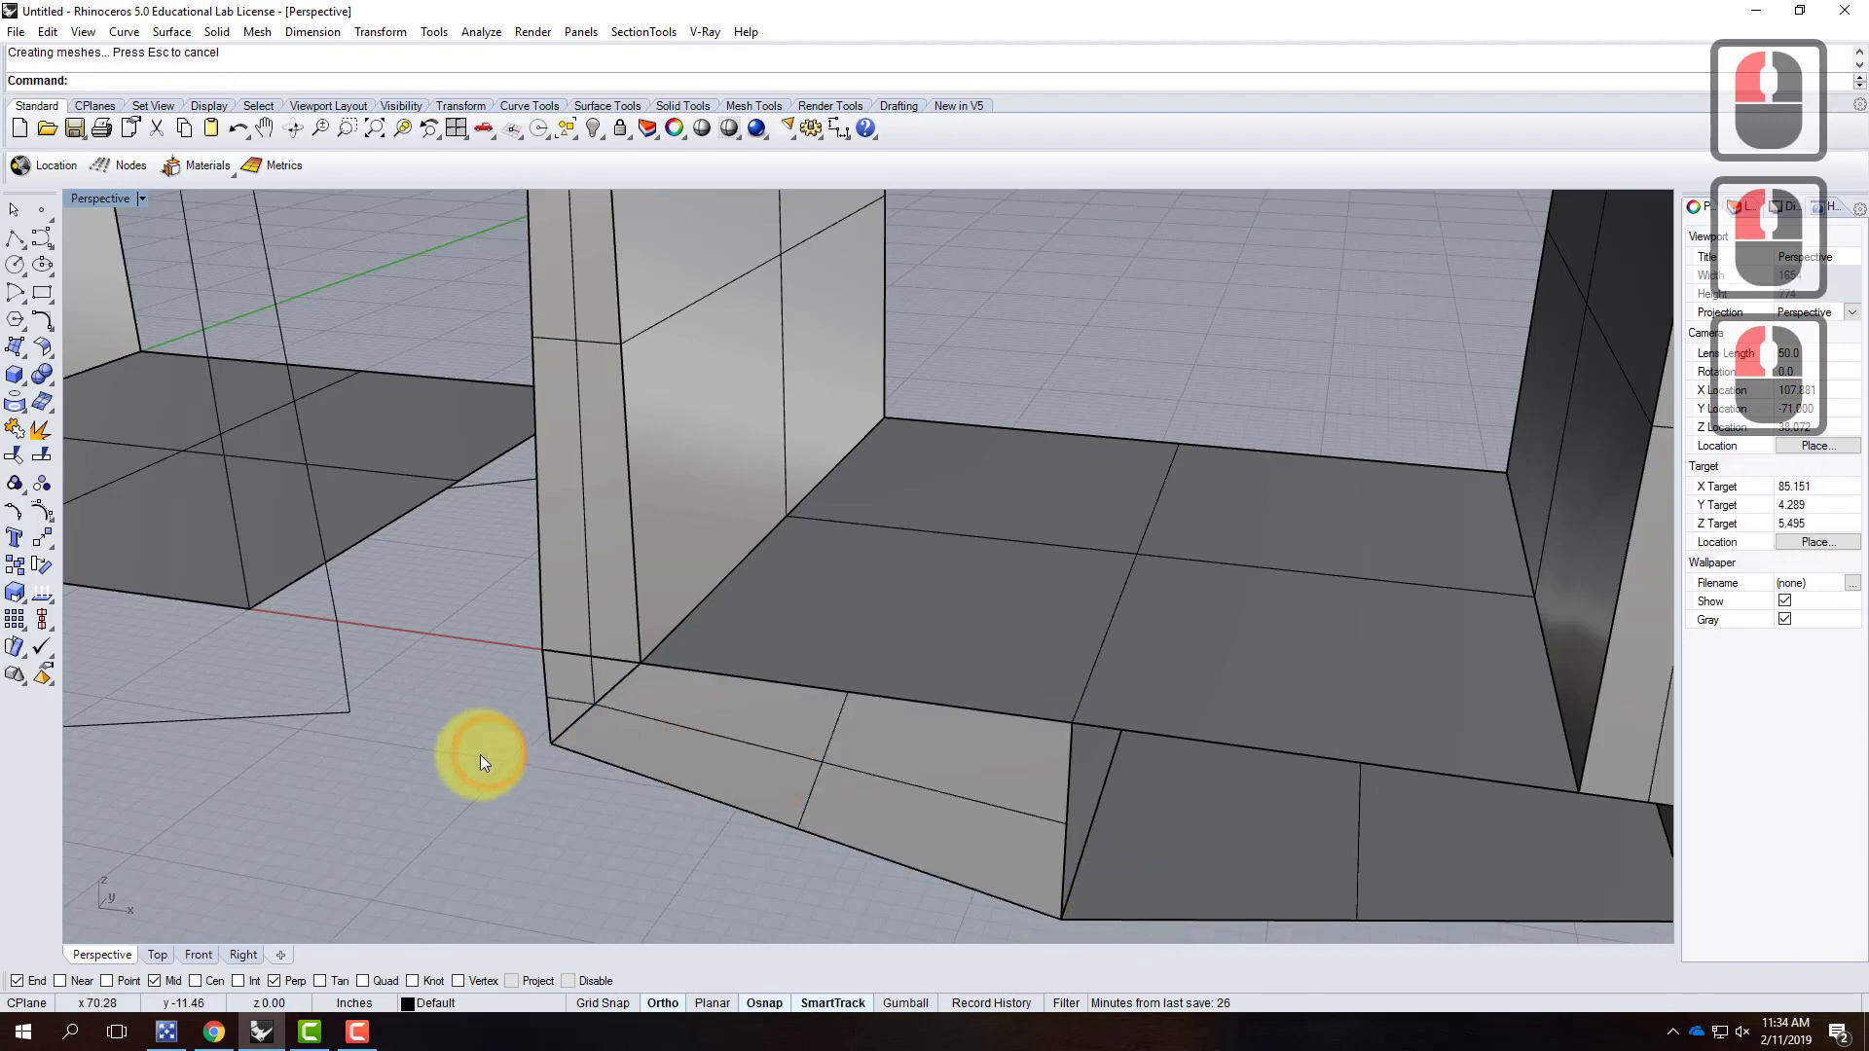
Step: Mirror a copy of the triangular cap and the floor's front cap across the second form's centre line to the right half
{"action": "scroll", "coordinate": [473, 756], "scroll_direction": "down", "scroll_amount": 3}
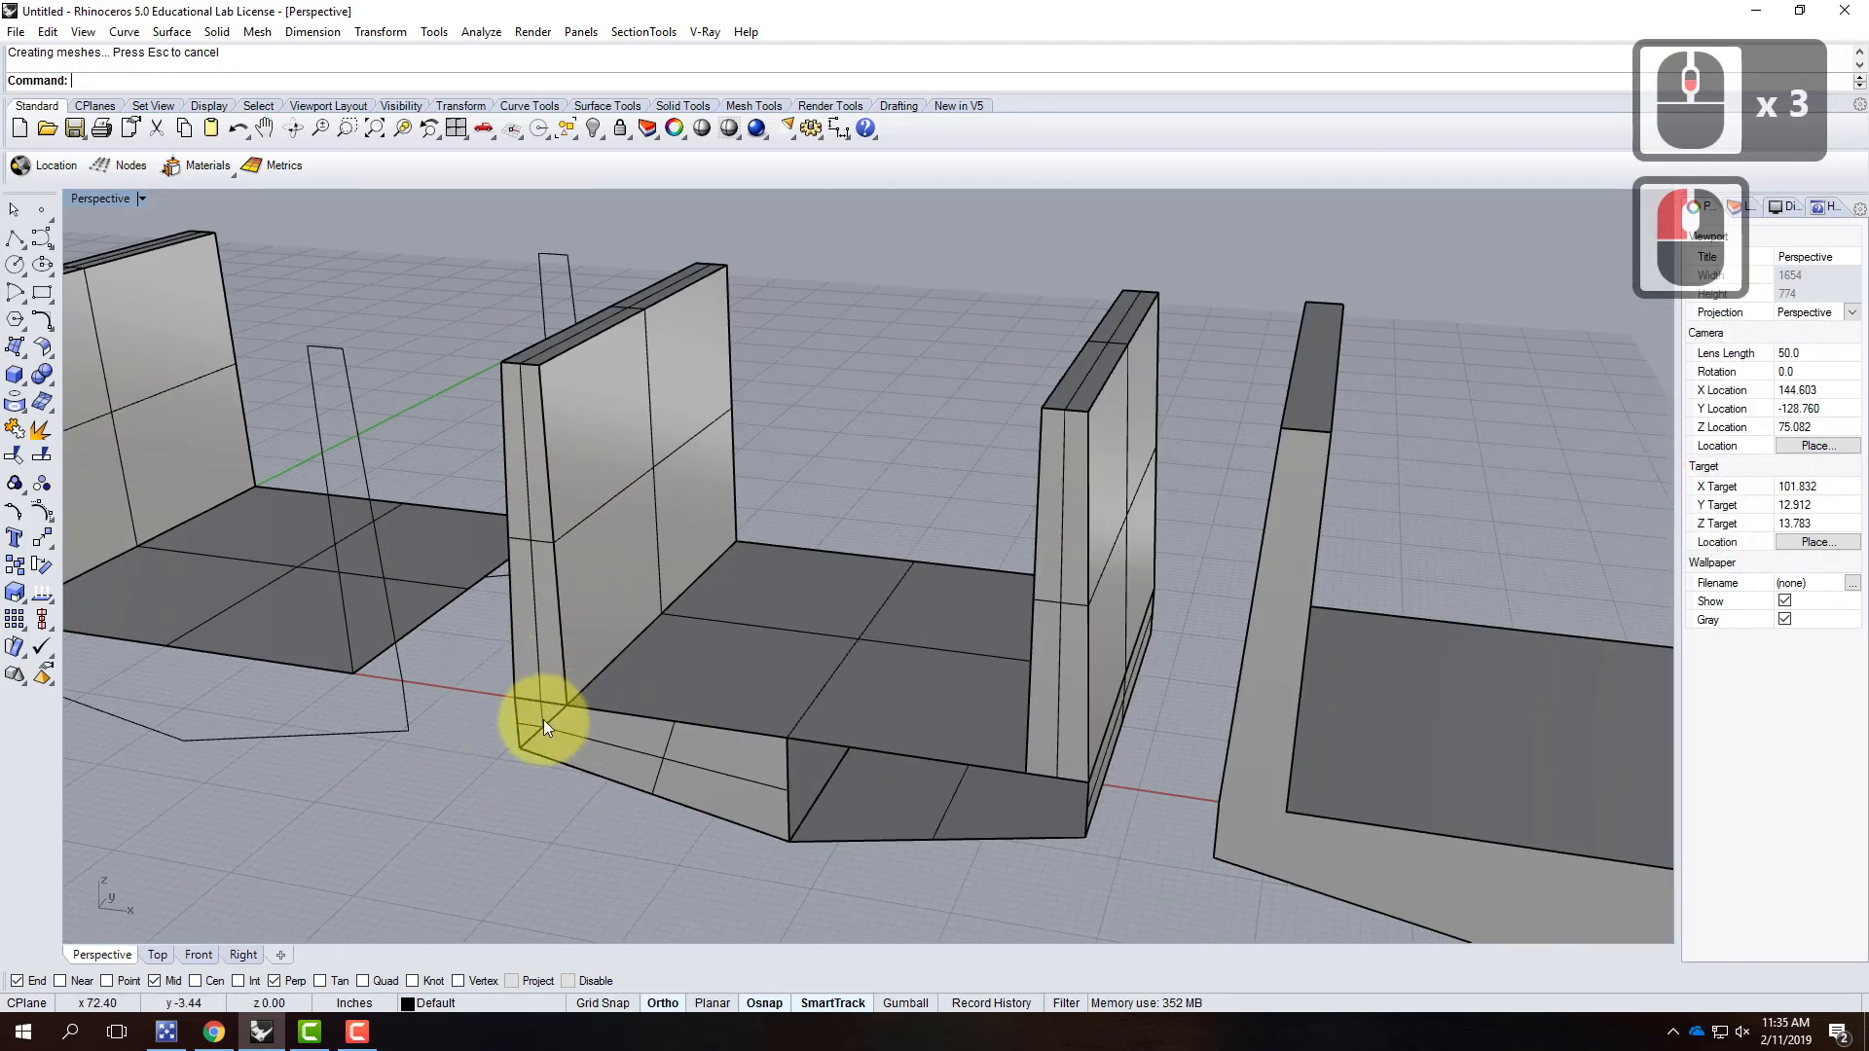
{"action": "left_click", "coordinate": [613, 734]}
{"action": "left_click", "coordinate": [715, 724], "text": "shift"}
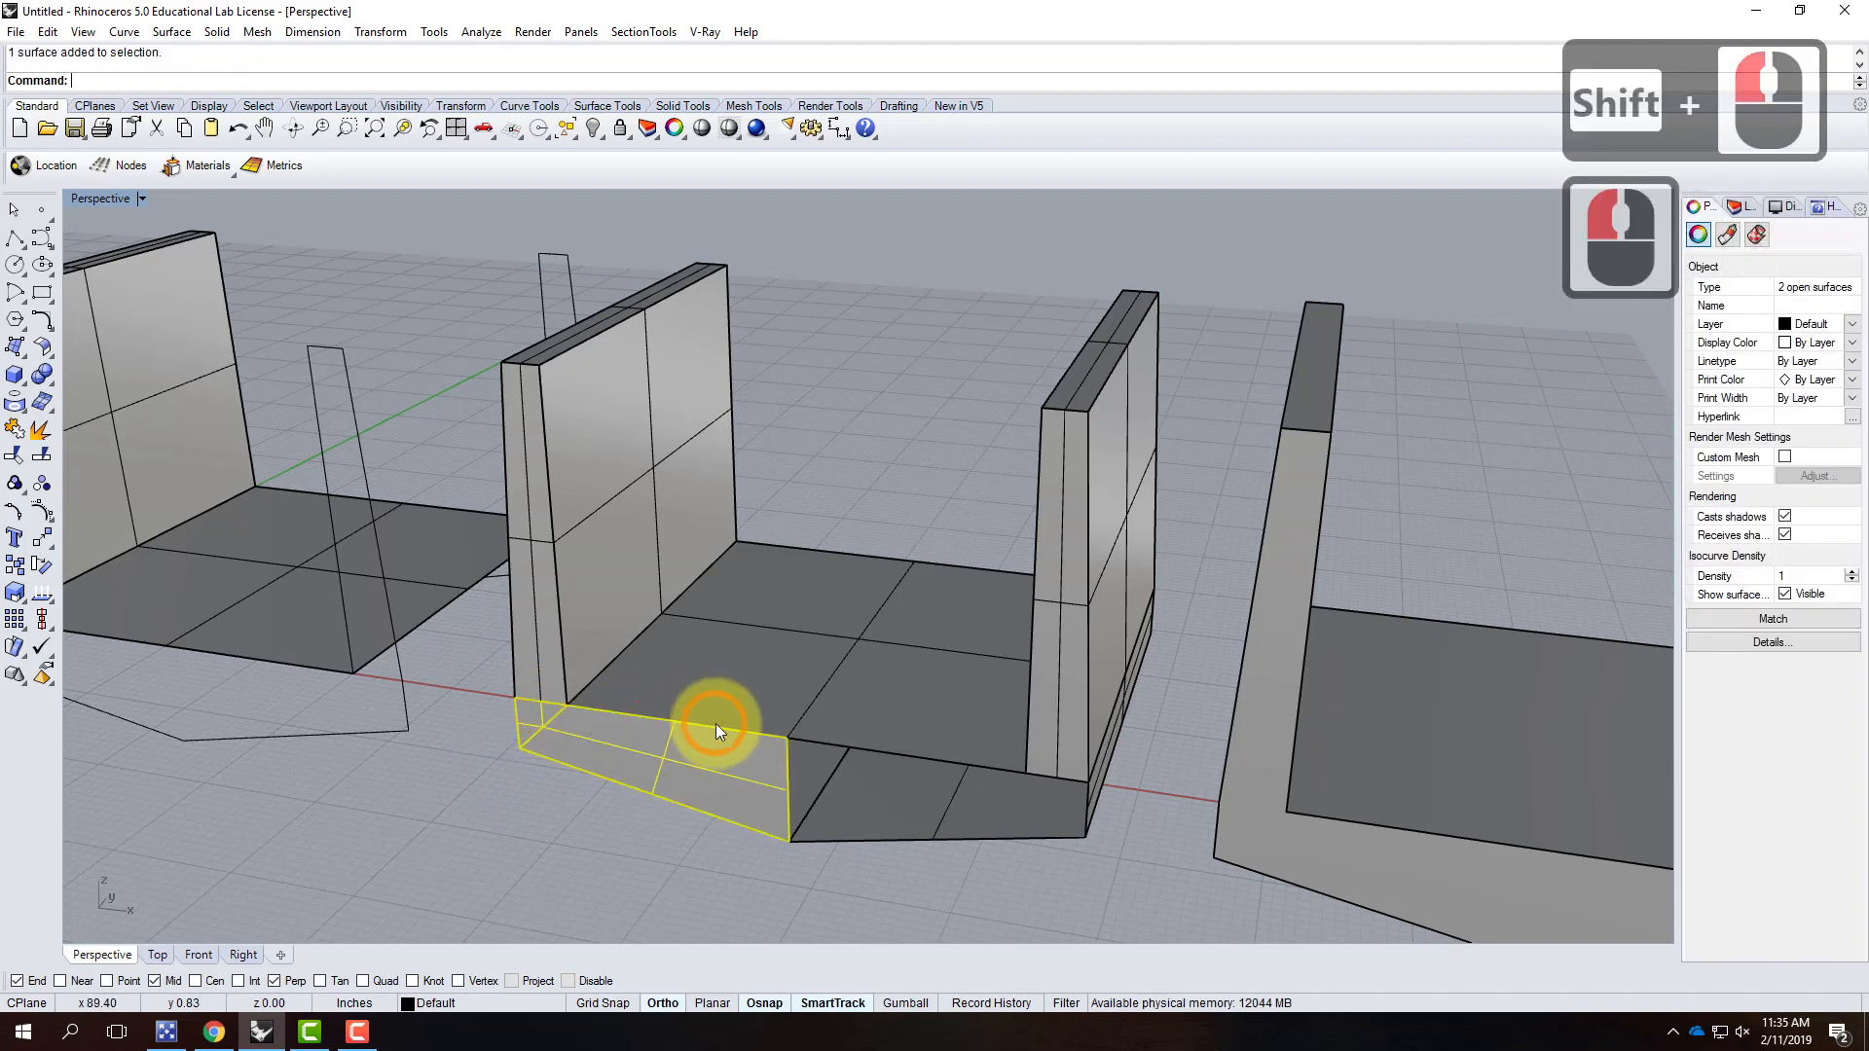
{"action": "type", "text": "mi"}
{"action": "key", "text": "Return"}
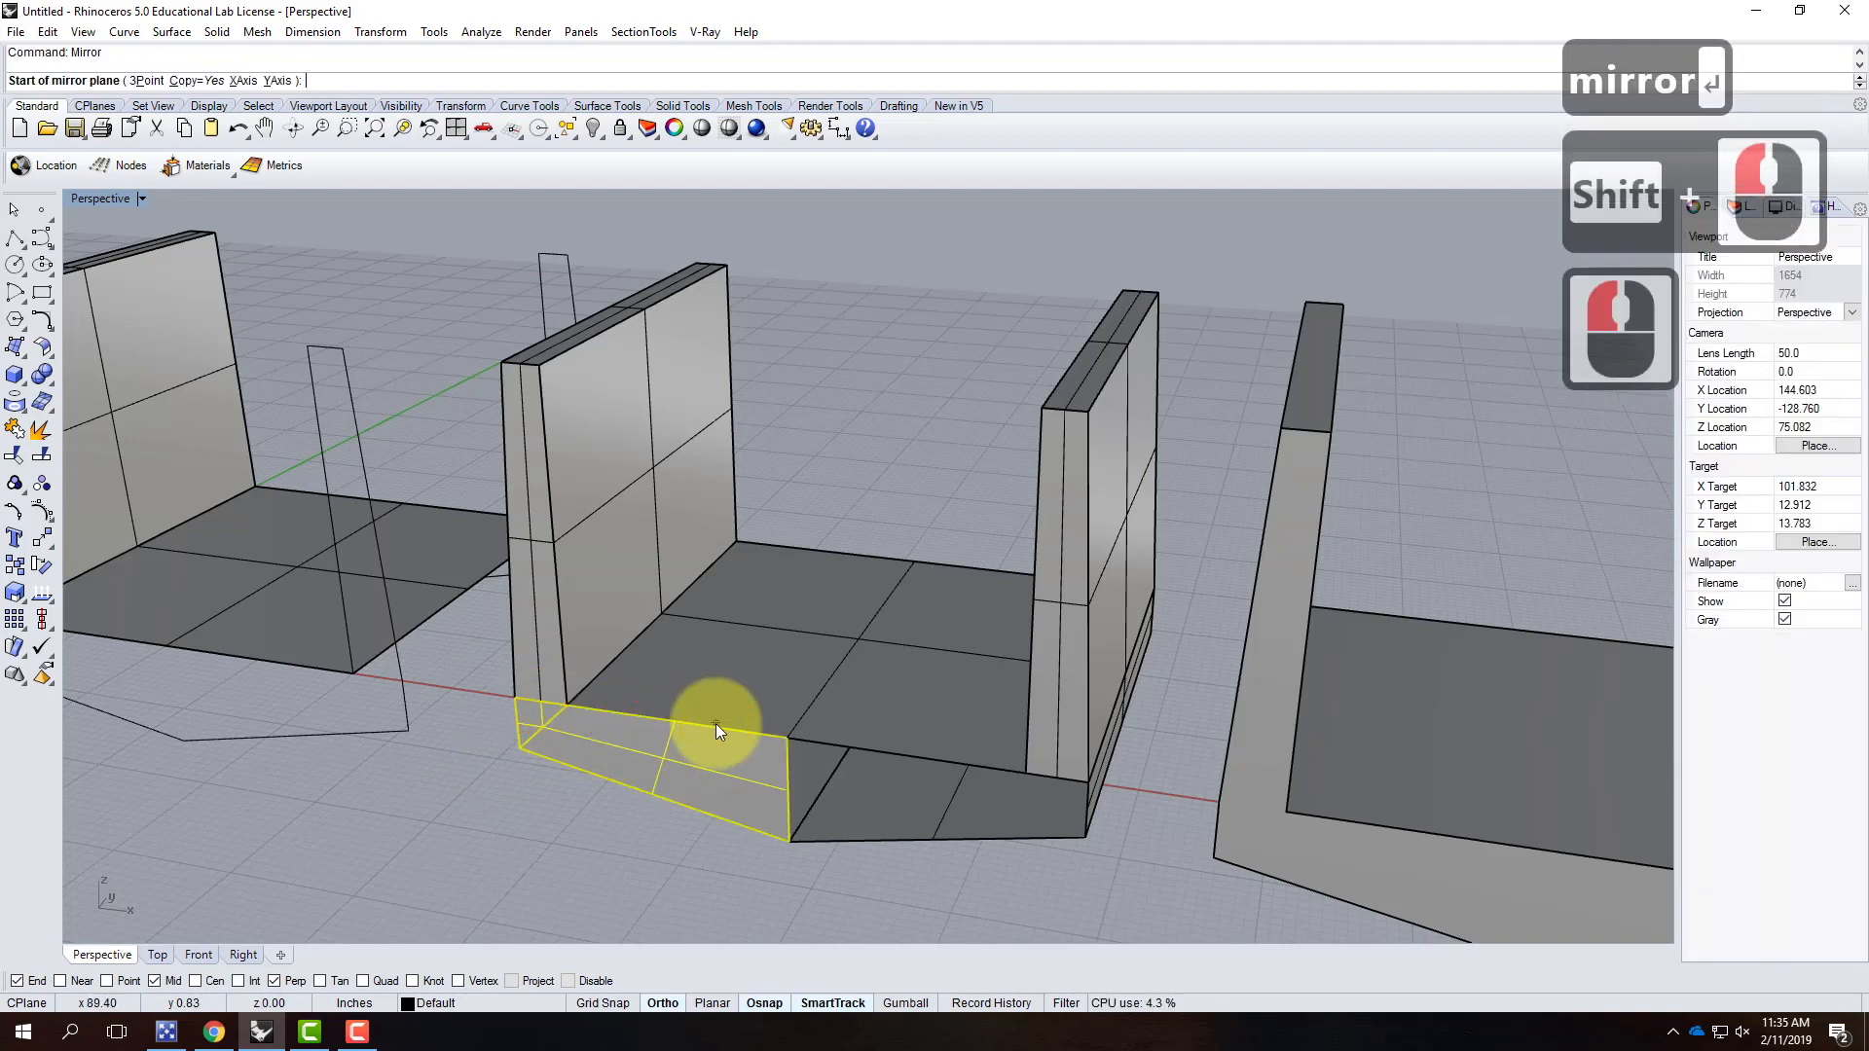
{"action": "left_click", "coordinate": [787, 843]}
{"action": "left_click", "coordinate": [692, 907]}
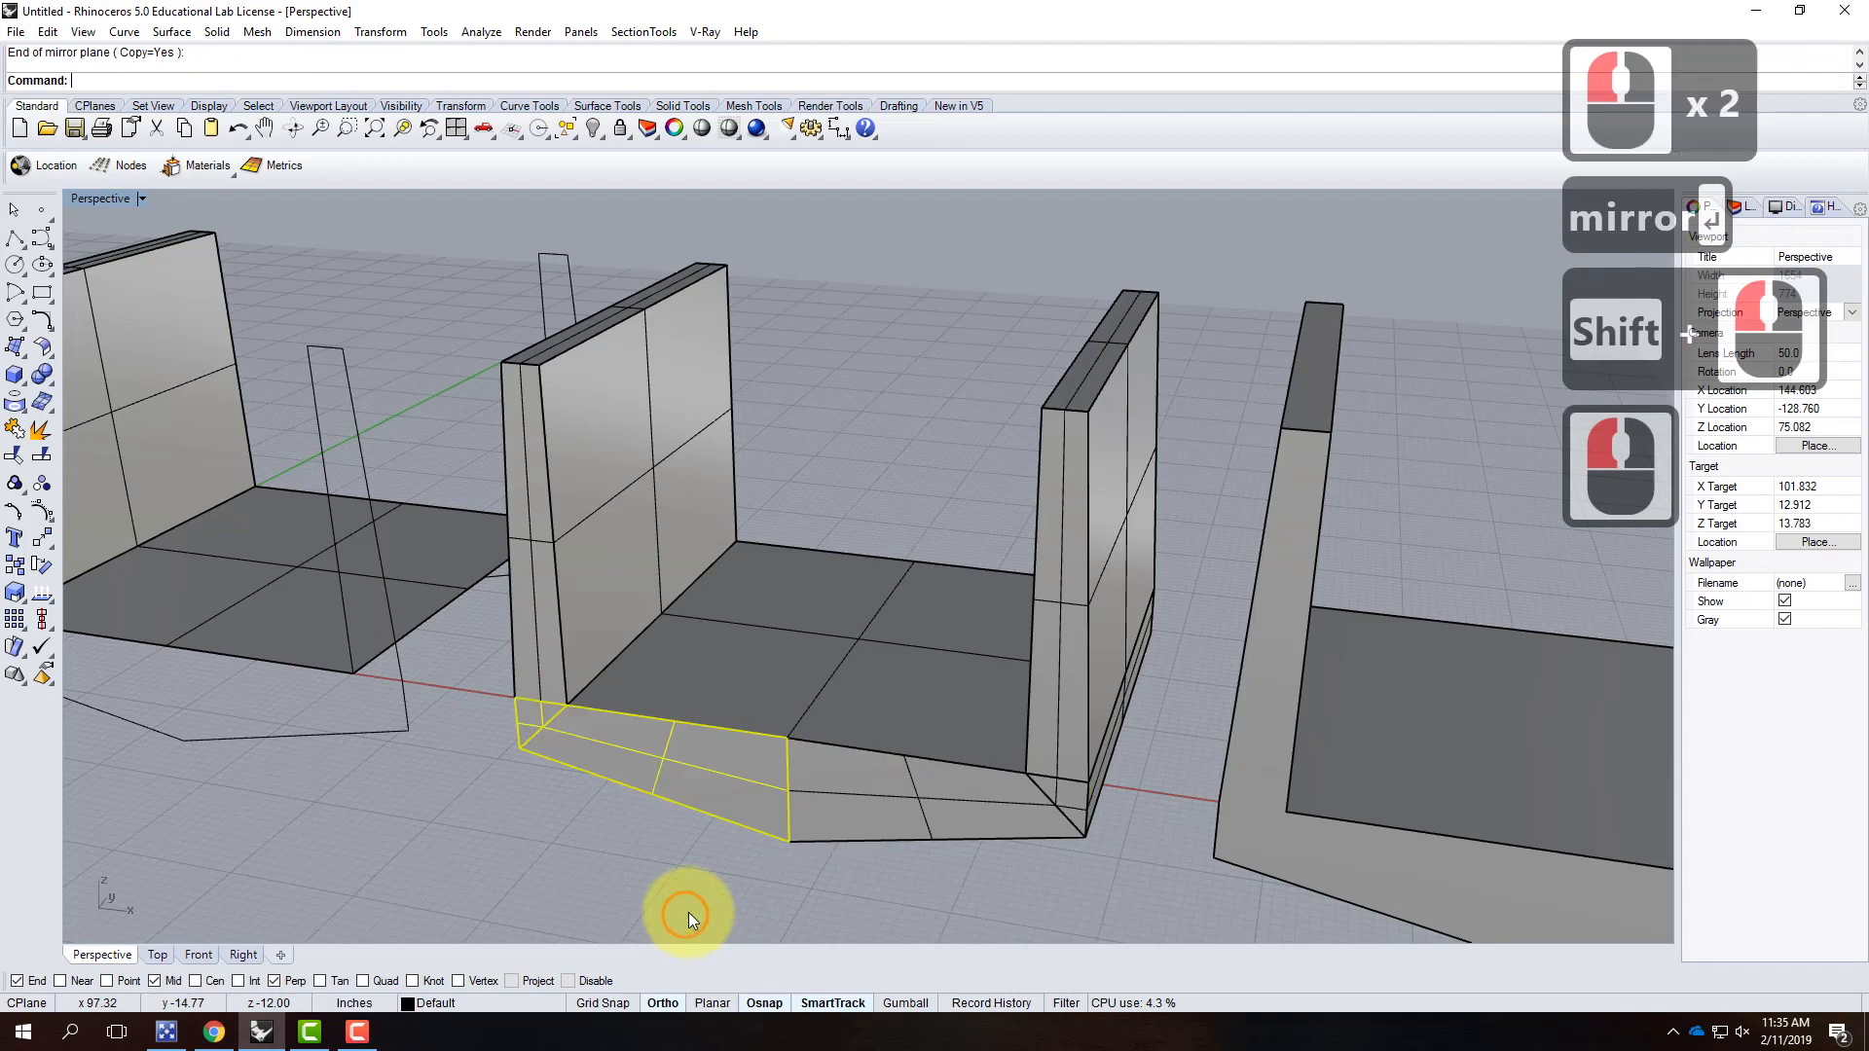
{"action": "scroll", "coordinate": [512, 715], "scroll_direction": "down", "scroll_amount": 3}
{"action": "key", "text": "Return"}
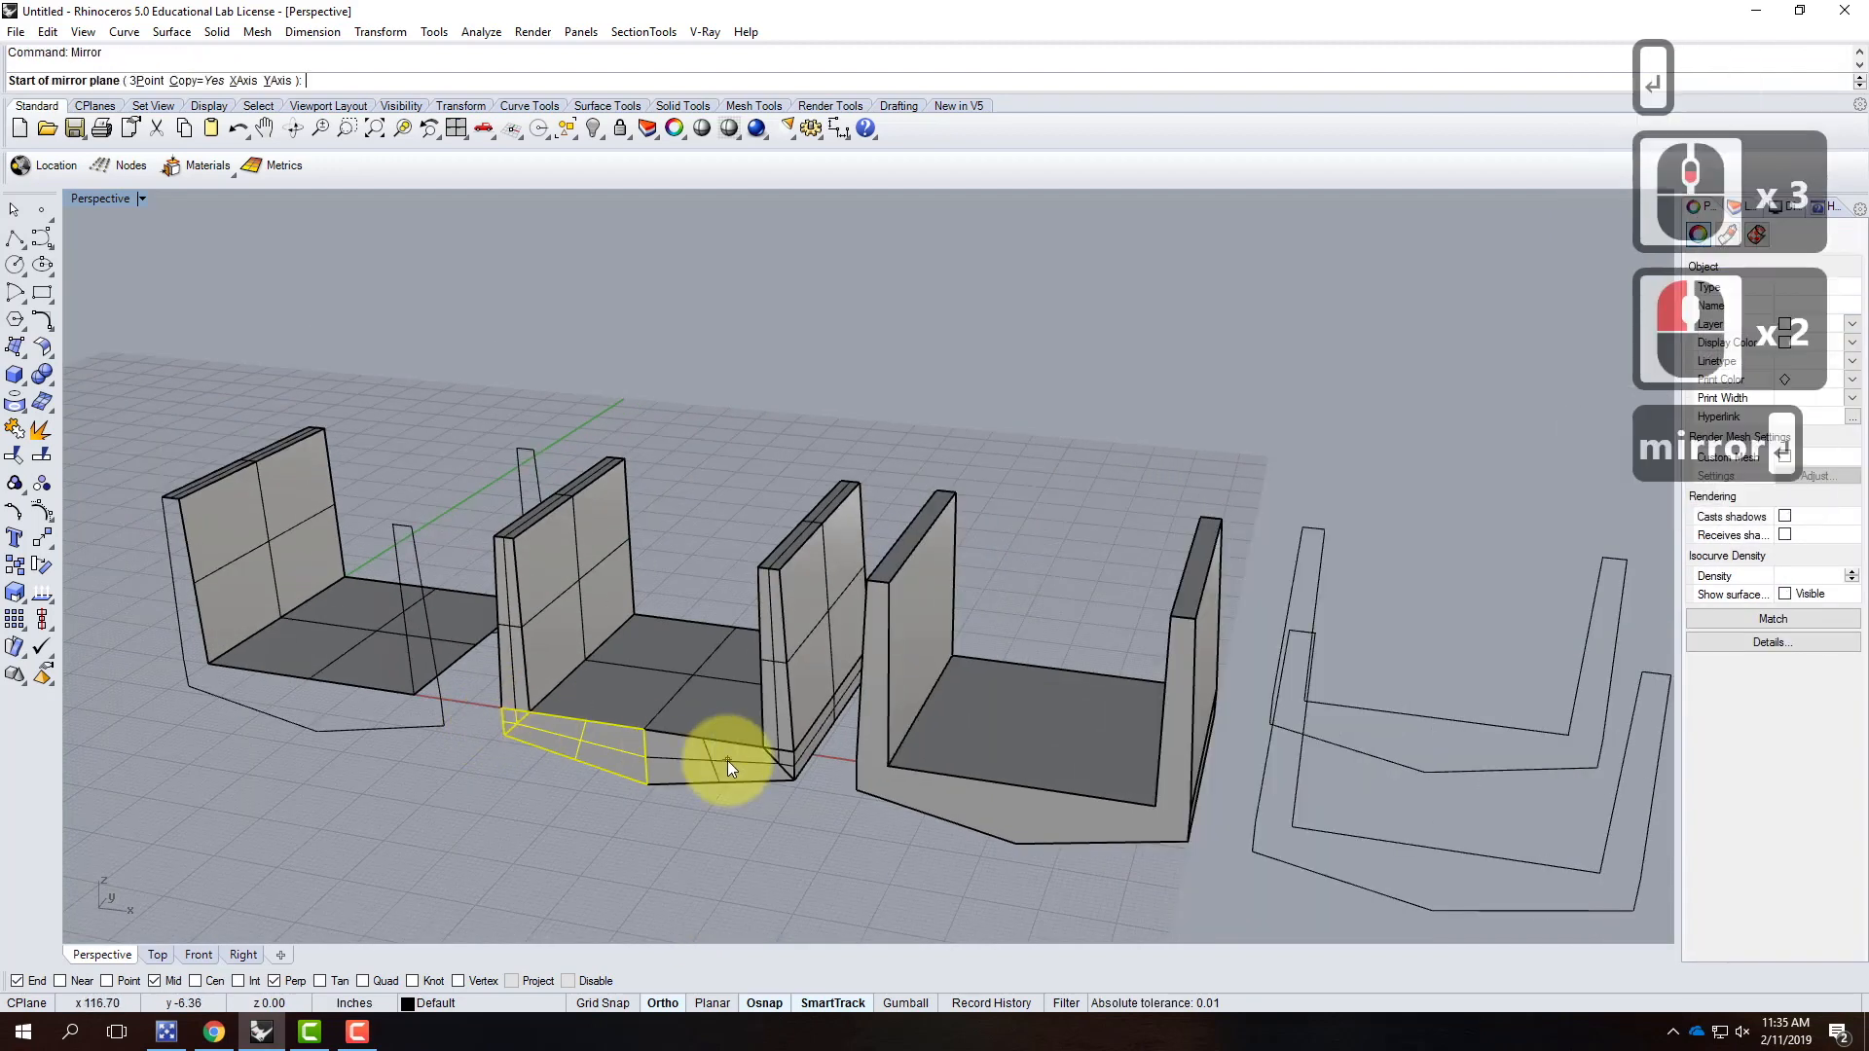
{"action": "scroll", "coordinate": [510, 674], "scroll_direction": "up", "scroll_amount": 3}
{"action": "key", "text": "Escape"}
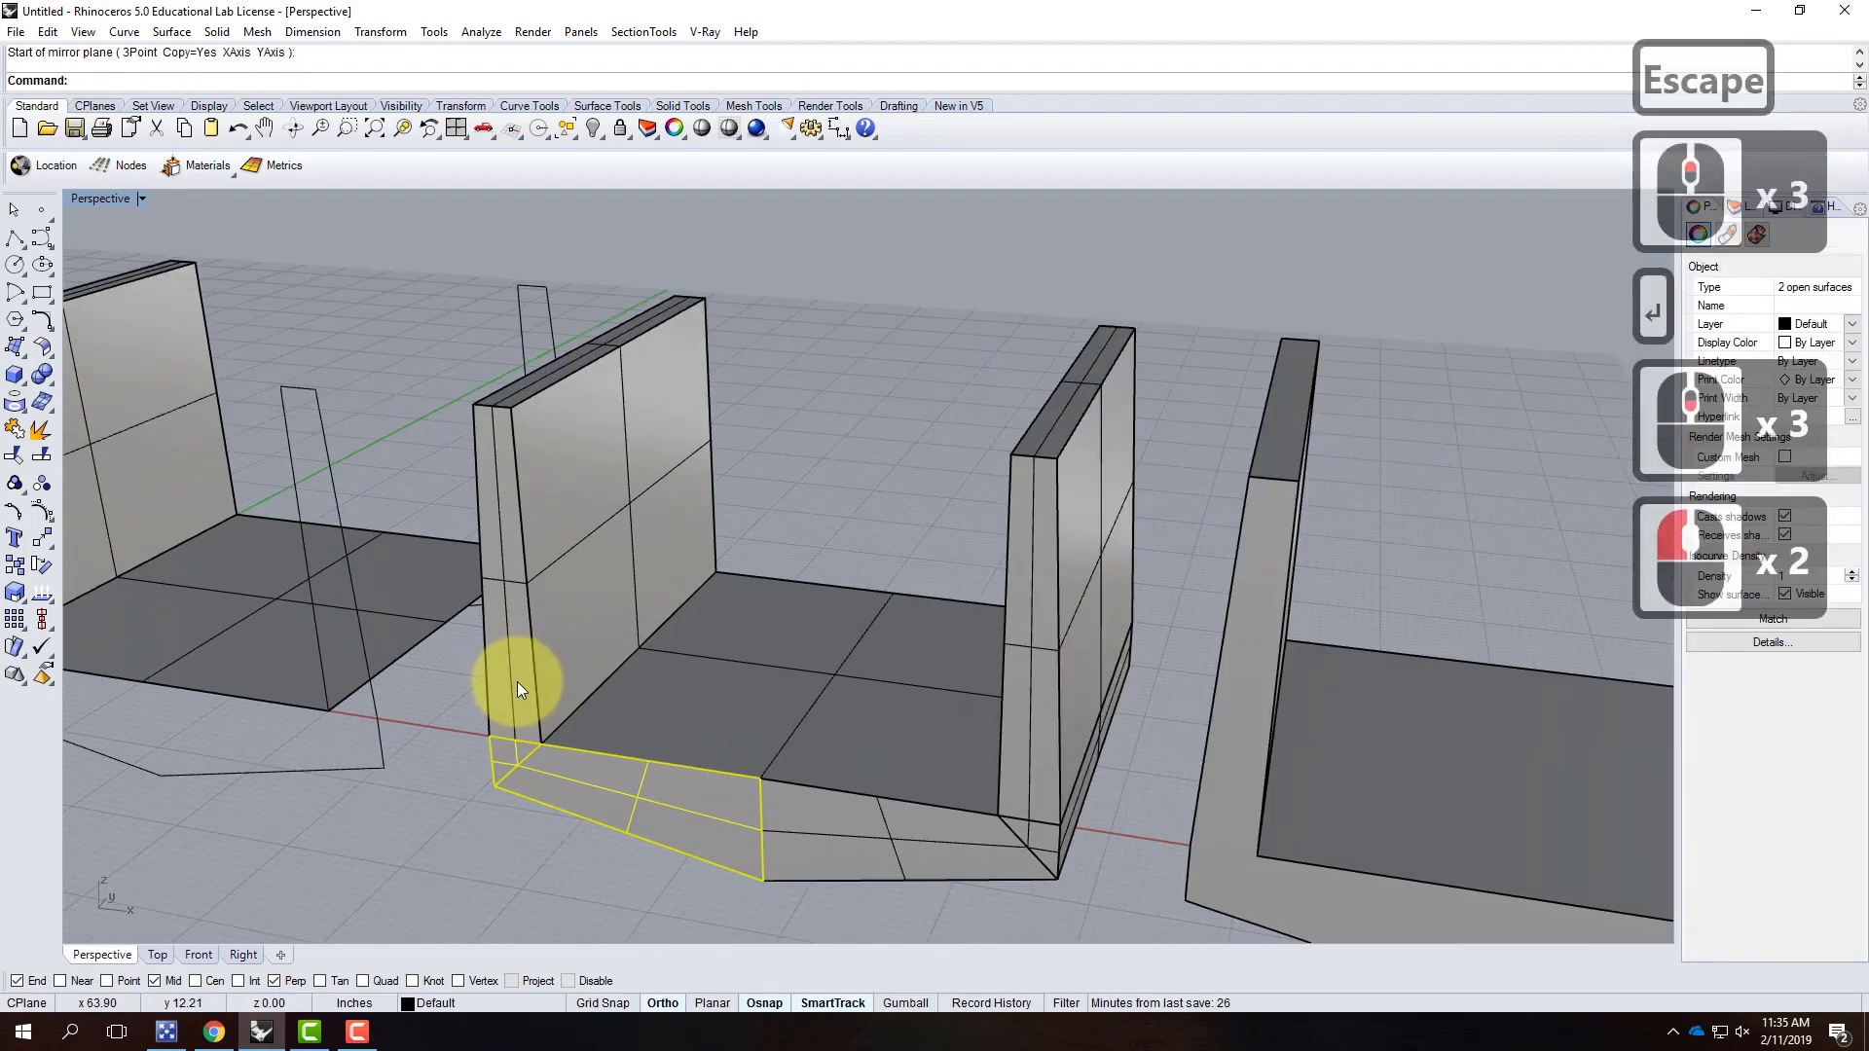
Step: Mirror a copy of all six front cap surfaces to the second form's back end about the left wall's top midpoint
{"action": "left_click", "coordinate": [517, 681], "text": "shift"}
{"action": "left_click", "coordinate": [1014, 843], "text": "shift"}
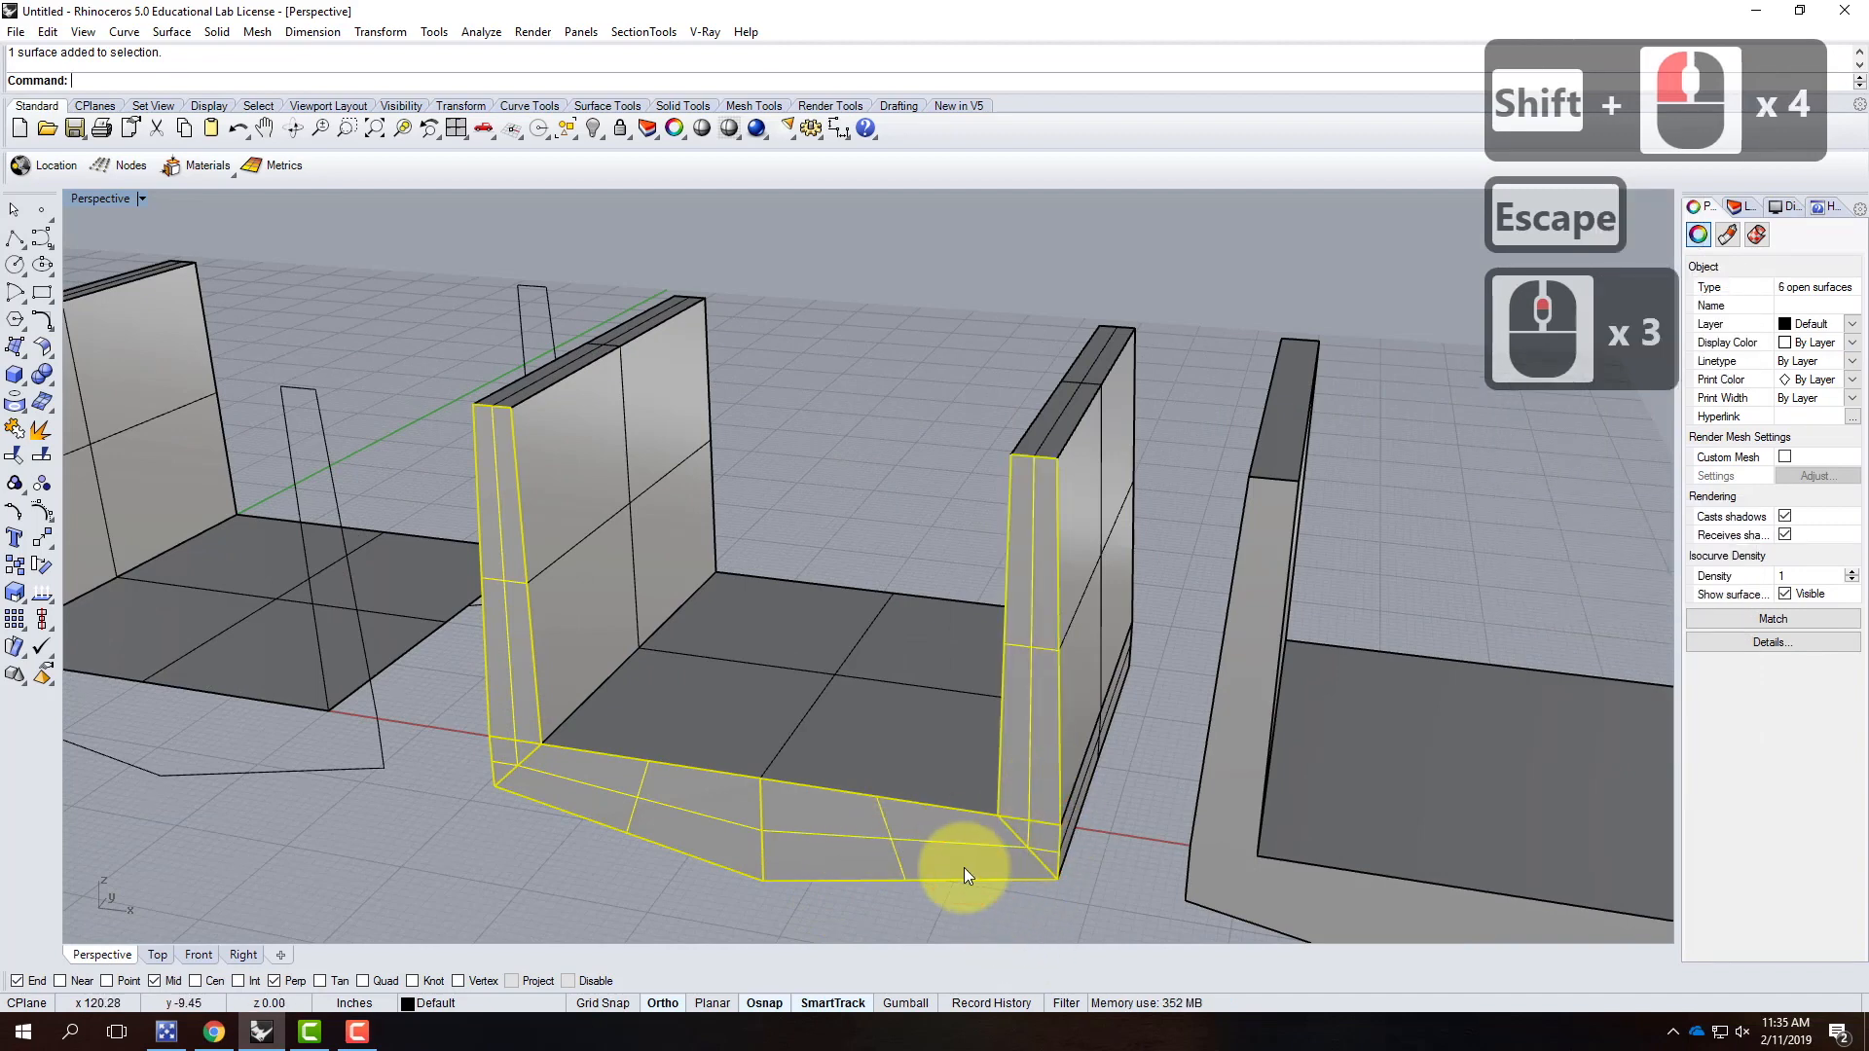
{"action": "type", "text": "mirror"}
{"action": "key", "text": "Return"}
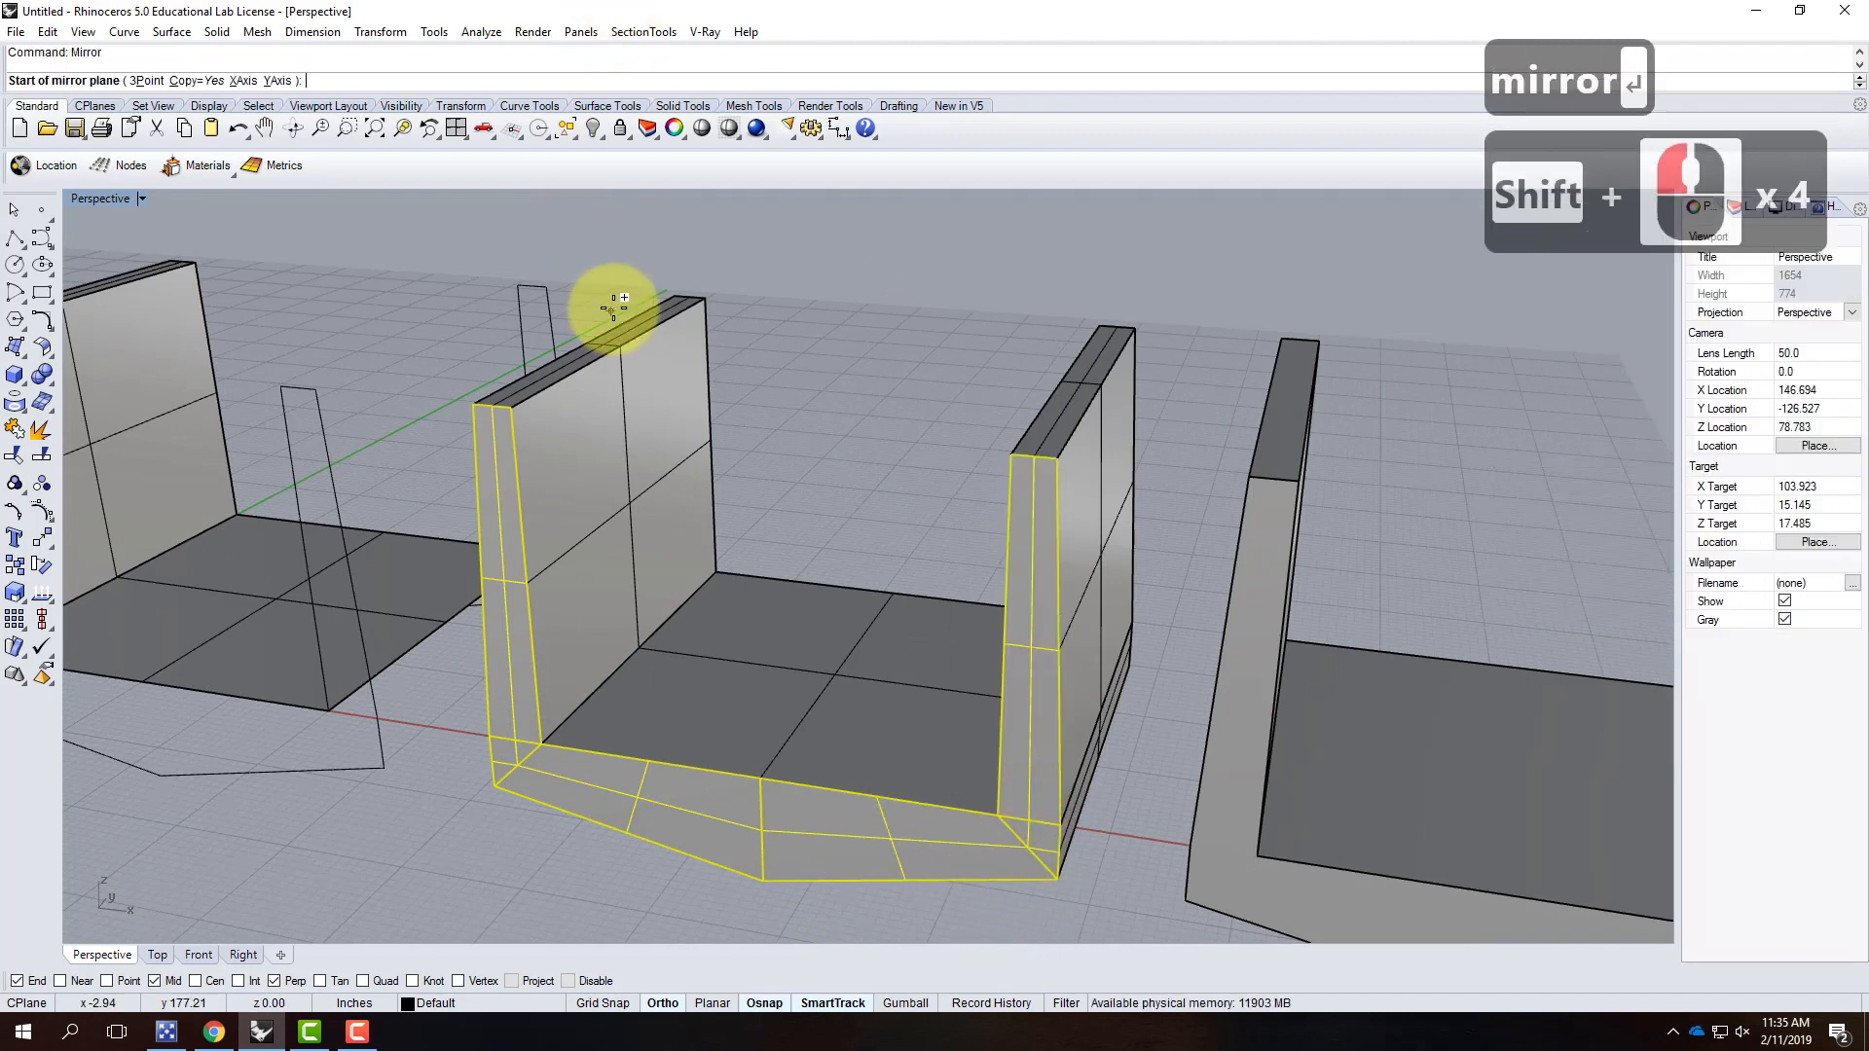
{"action": "left_click", "coordinate": [623, 351]}
{"action": "key", "text": "Escape"}
{"action": "right_click", "coordinate": [639, 342]}
{"action": "left_click", "coordinate": [620, 345]}
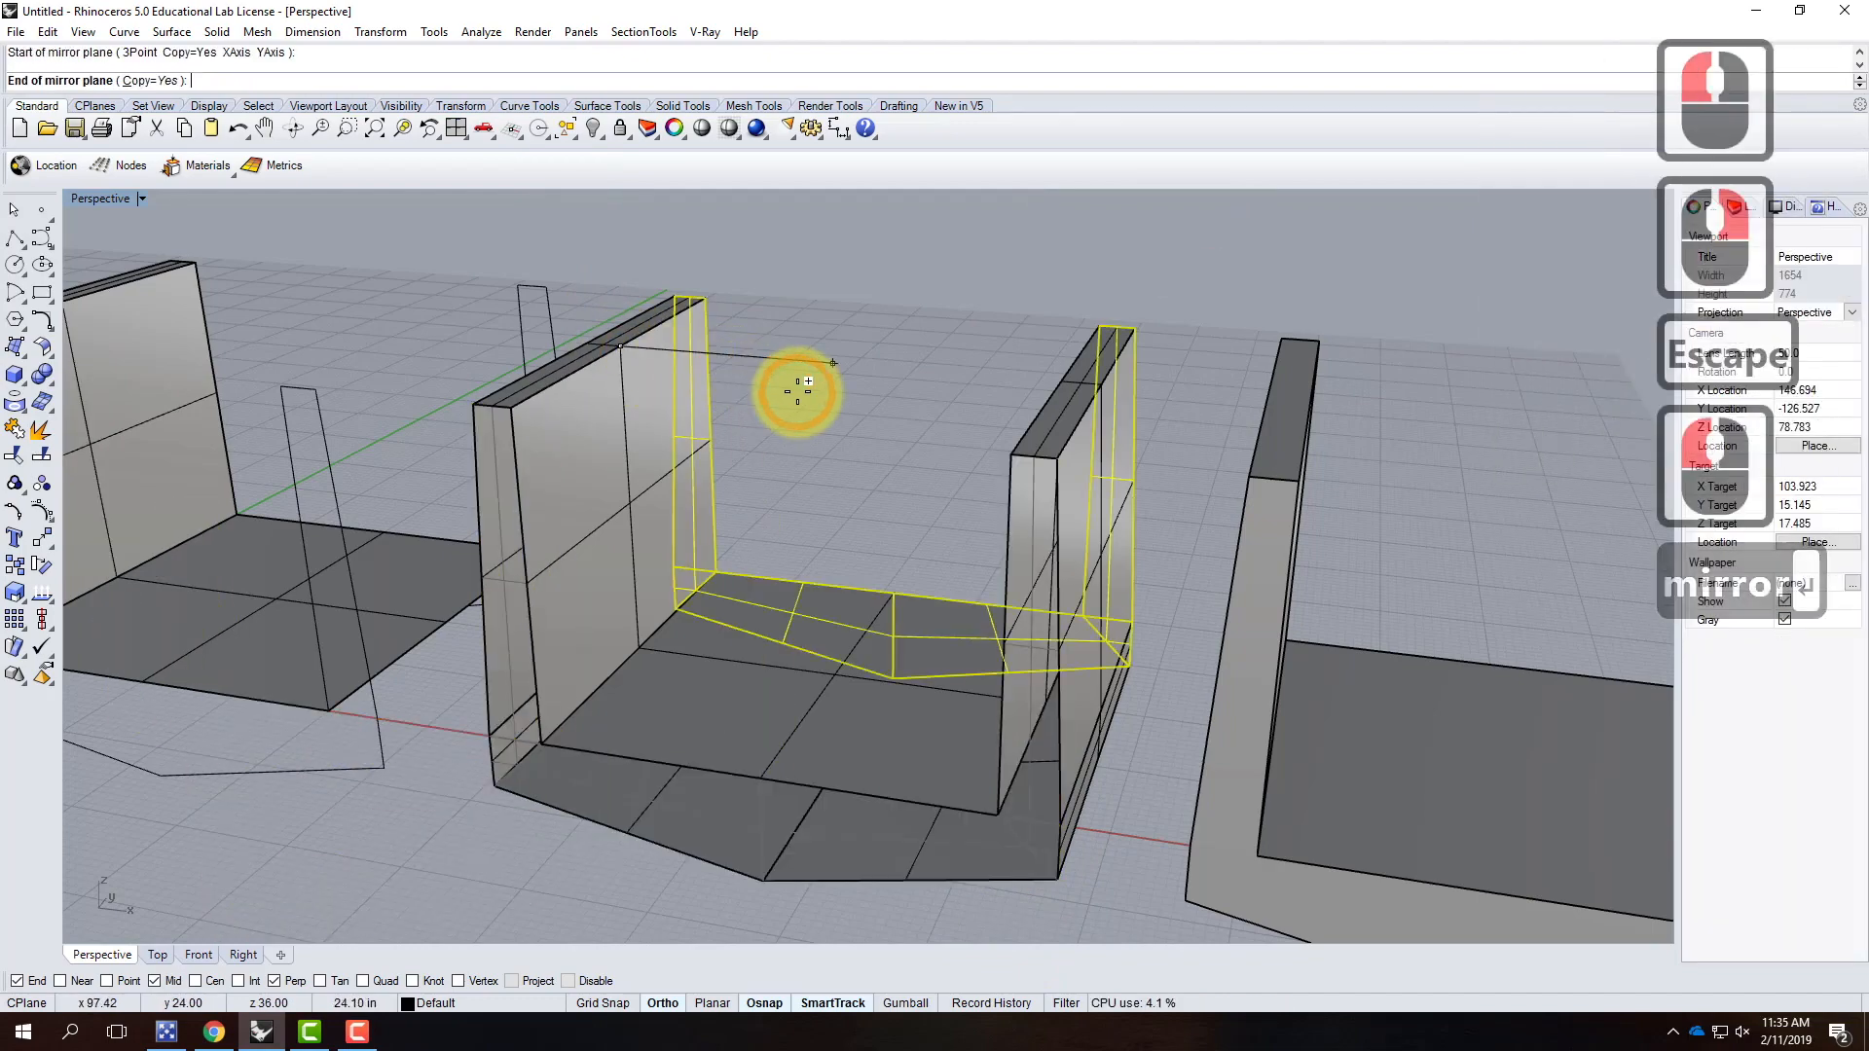
{"action": "left_click", "coordinate": [1210, 389]}
Step: Examine the capped second form from several angles and compare it with the solid extruded third form
{"action": "right_click_drag", "start_coordinate": [1159, 542], "coordinate": [1251, 509]}
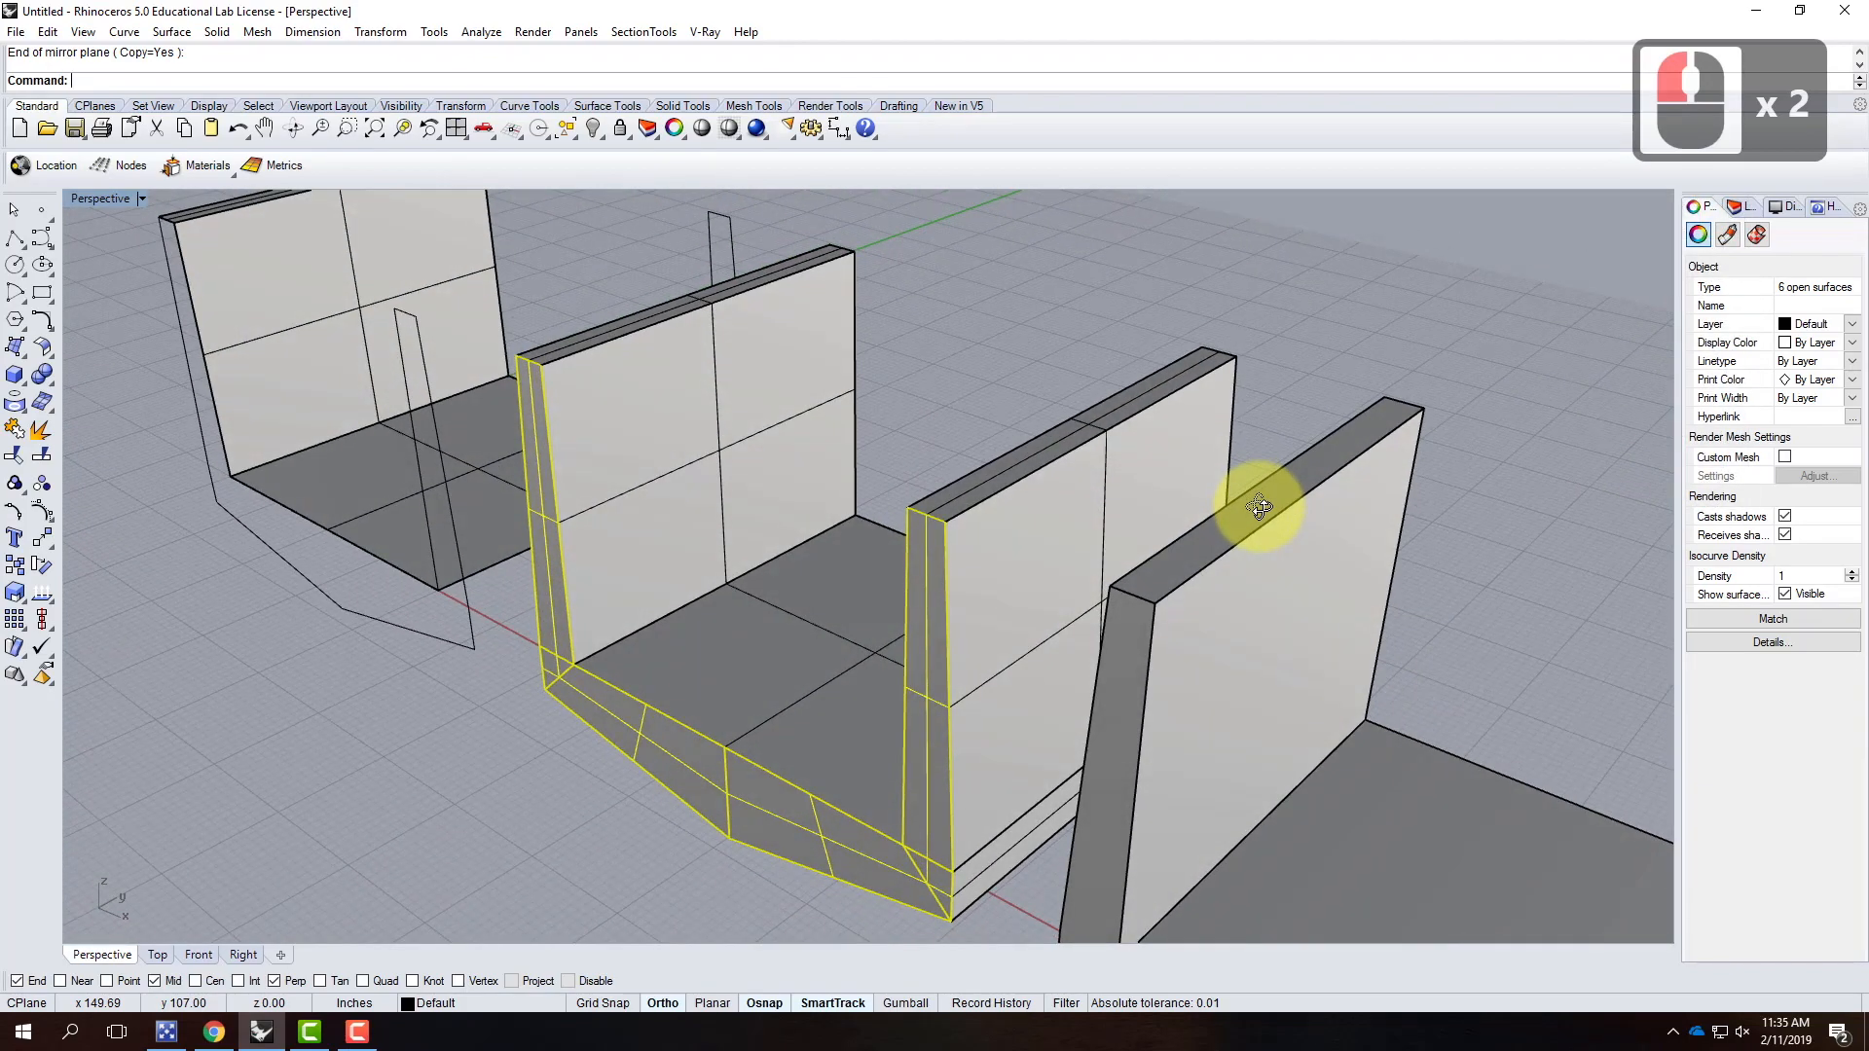
{"action": "scroll", "coordinate": [835, 479], "scroll_direction": "down", "scroll_amount": 4}
{"action": "left_click", "coordinate": [738, 689]}
{"action": "scroll", "coordinate": [1072, 646], "scroll_direction": "up", "scroll_amount": 2}
{"action": "scroll", "coordinate": [522, 592], "scroll_direction": "down", "scroll_amount": 4}
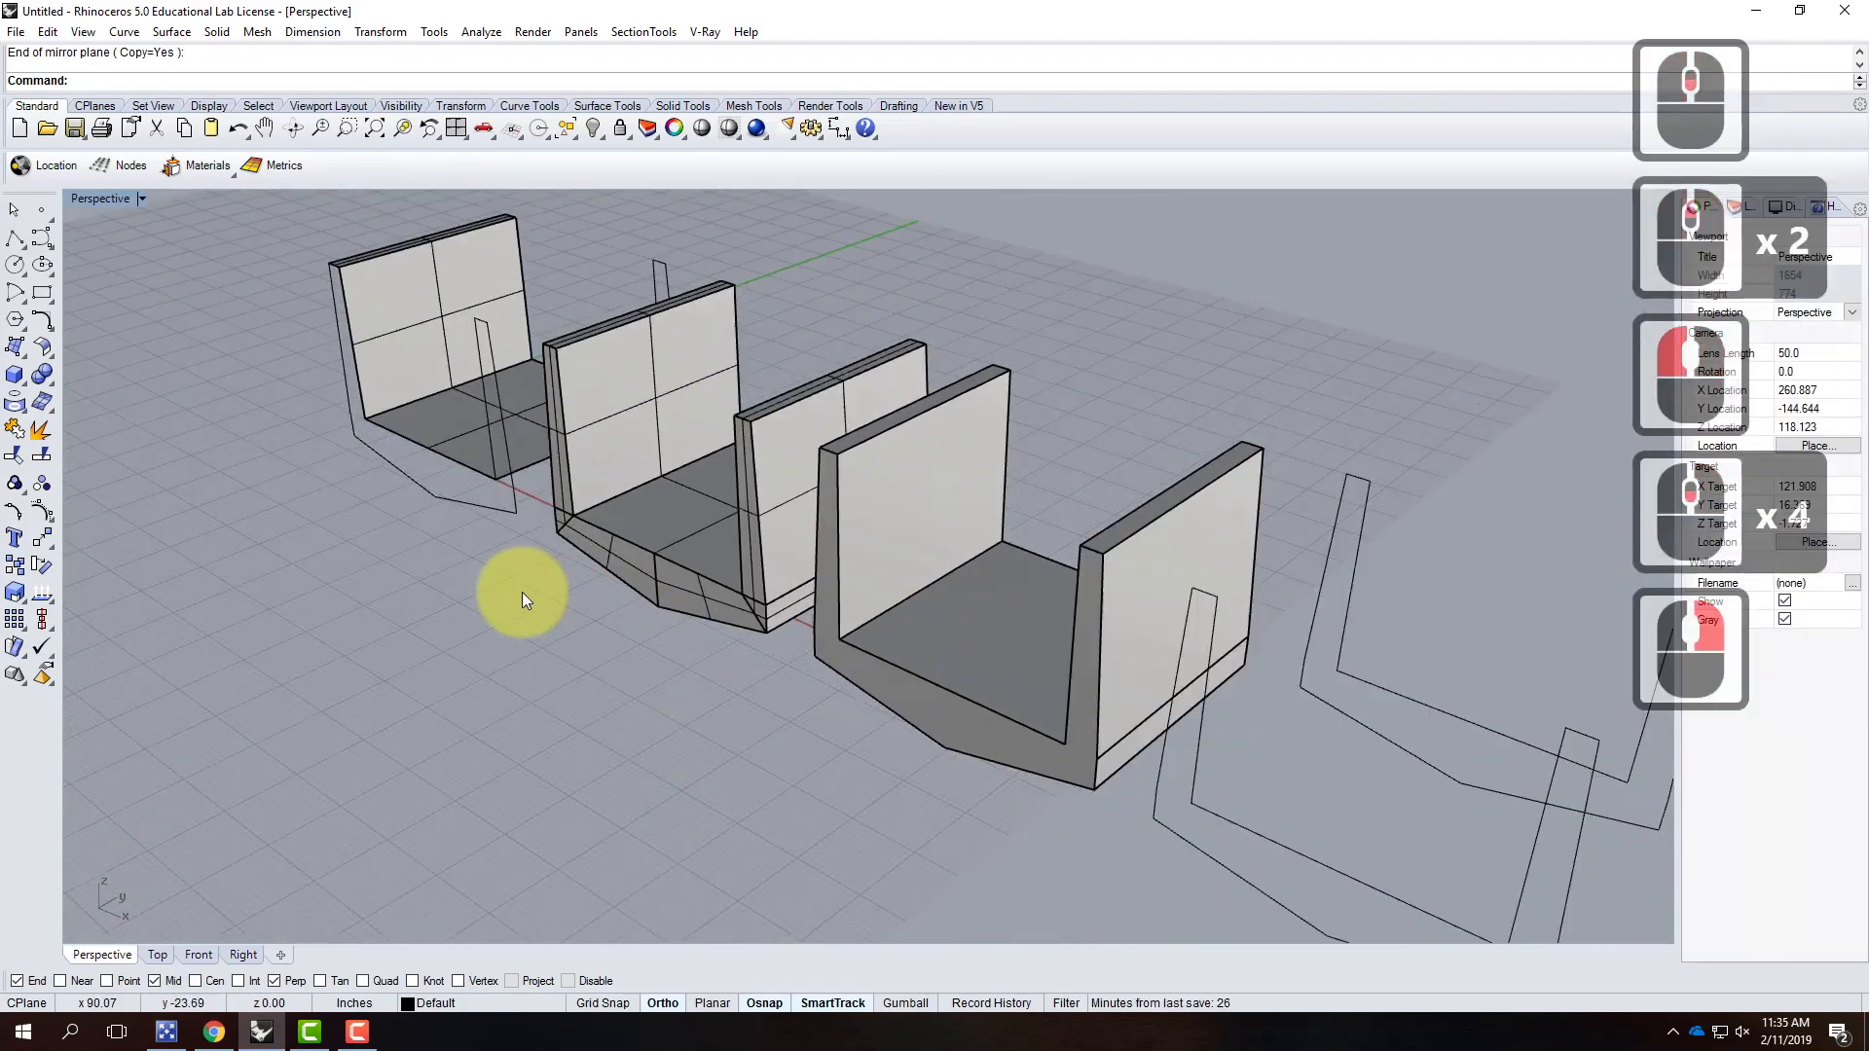
{"action": "scroll", "coordinate": [837, 662], "scroll_direction": "up", "scroll_amount": 3}
{"action": "right_click_drag", "start_coordinate": [522, 553], "coordinate": [778, 664]}
{"action": "left_click", "coordinate": [780, 667]}
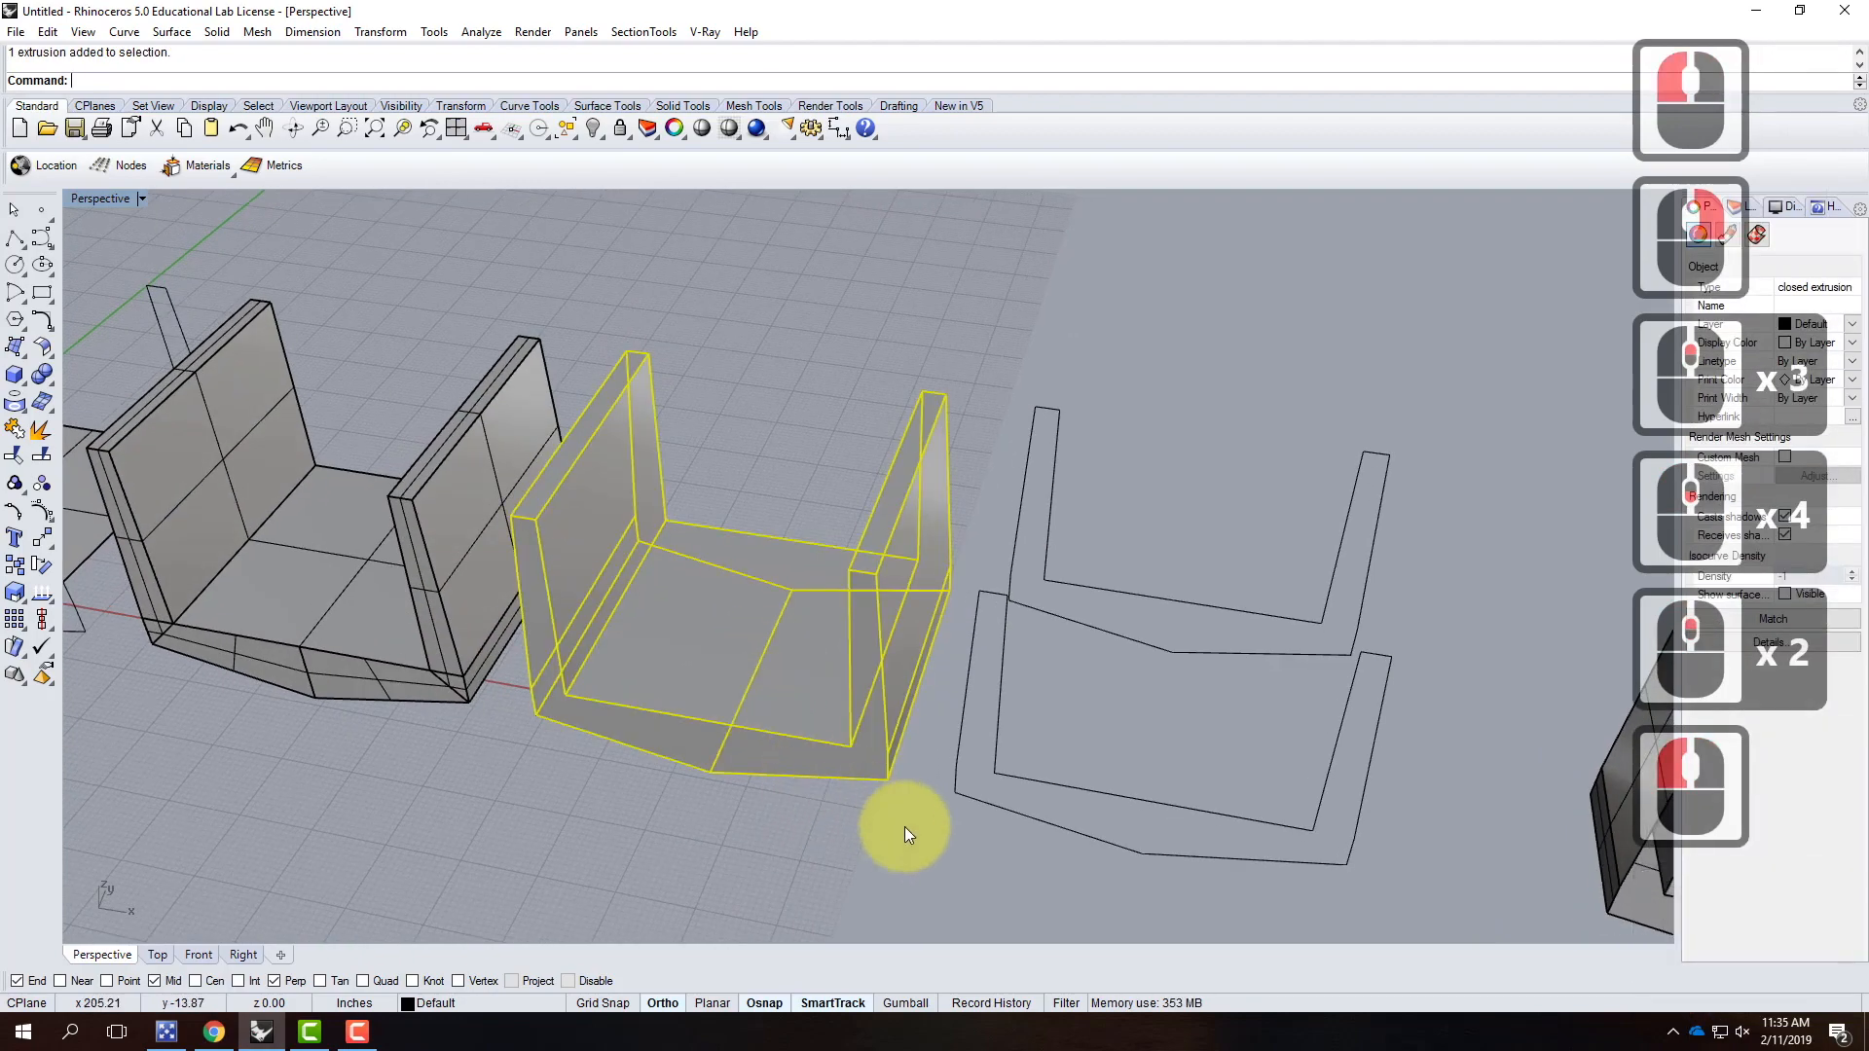
{"action": "right_click_drag", "start_coordinate": [905, 826], "coordinate": [901, 792]}
{"action": "scroll", "coordinate": [571, 721], "scroll_direction": "up", "scroll_amount": 3}
{"action": "left_click", "coordinate": [575, 700]}
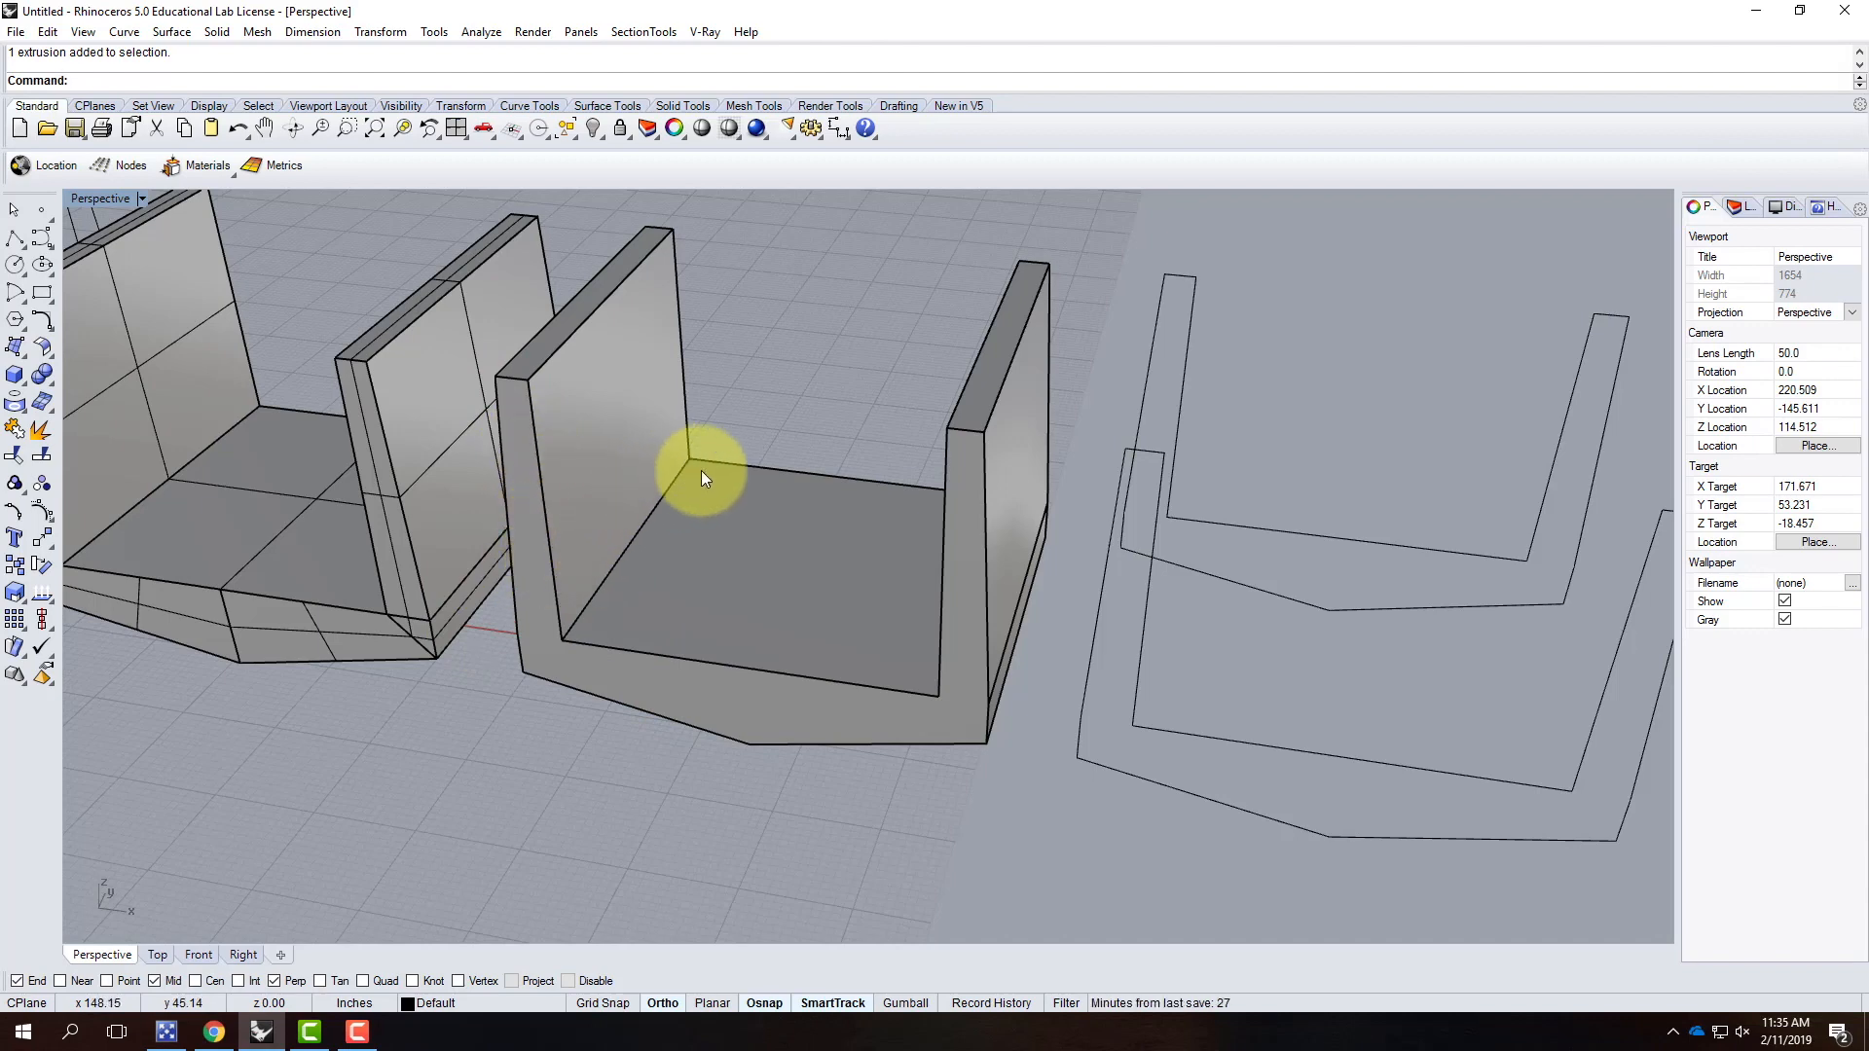
Step: Cap the front end of the separate half form's wall with a four-corner-point surface down to floor level
{"action": "scroll", "coordinate": [453, 471], "scroll_direction": "down", "scroll_amount": 4}
{"action": "scroll", "coordinate": [1053, 569], "scroll_direction": "up", "scroll_amount": 3}
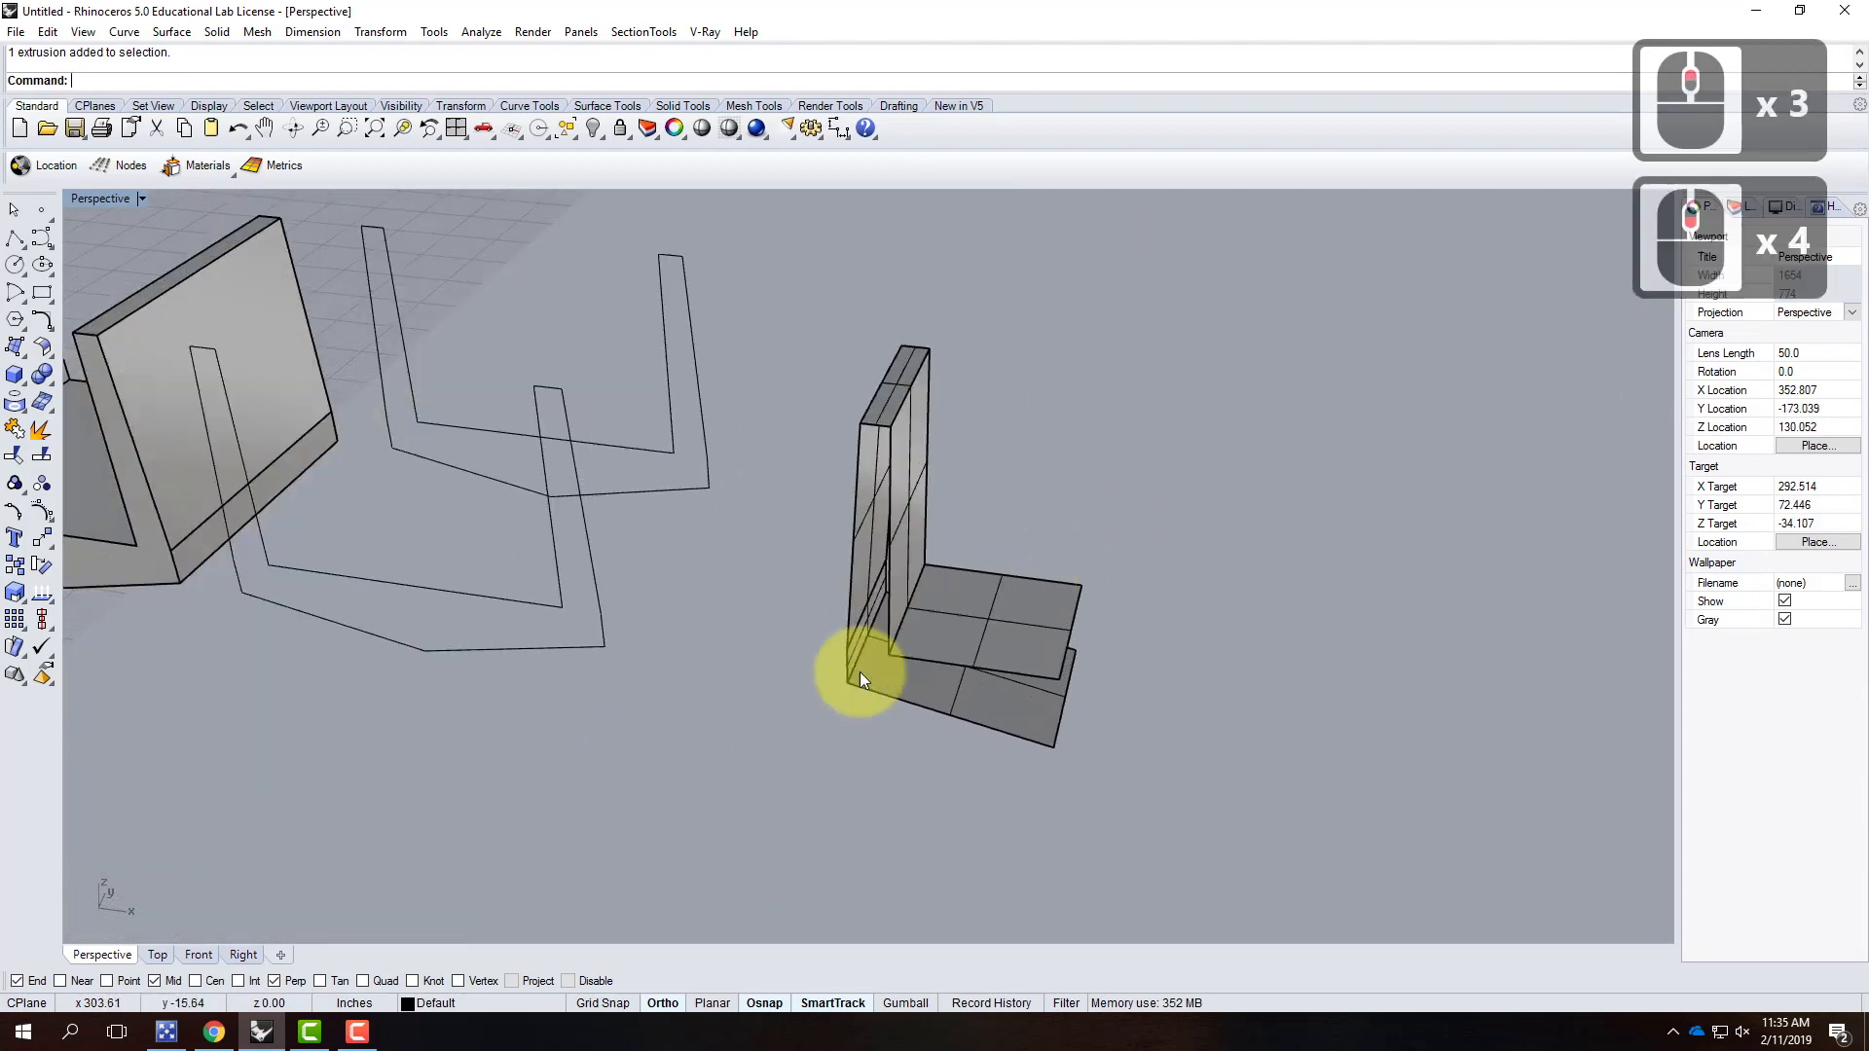
{"action": "left_click", "coordinate": [20, 348]}
{"action": "left_click", "coordinate": [858, 421]}
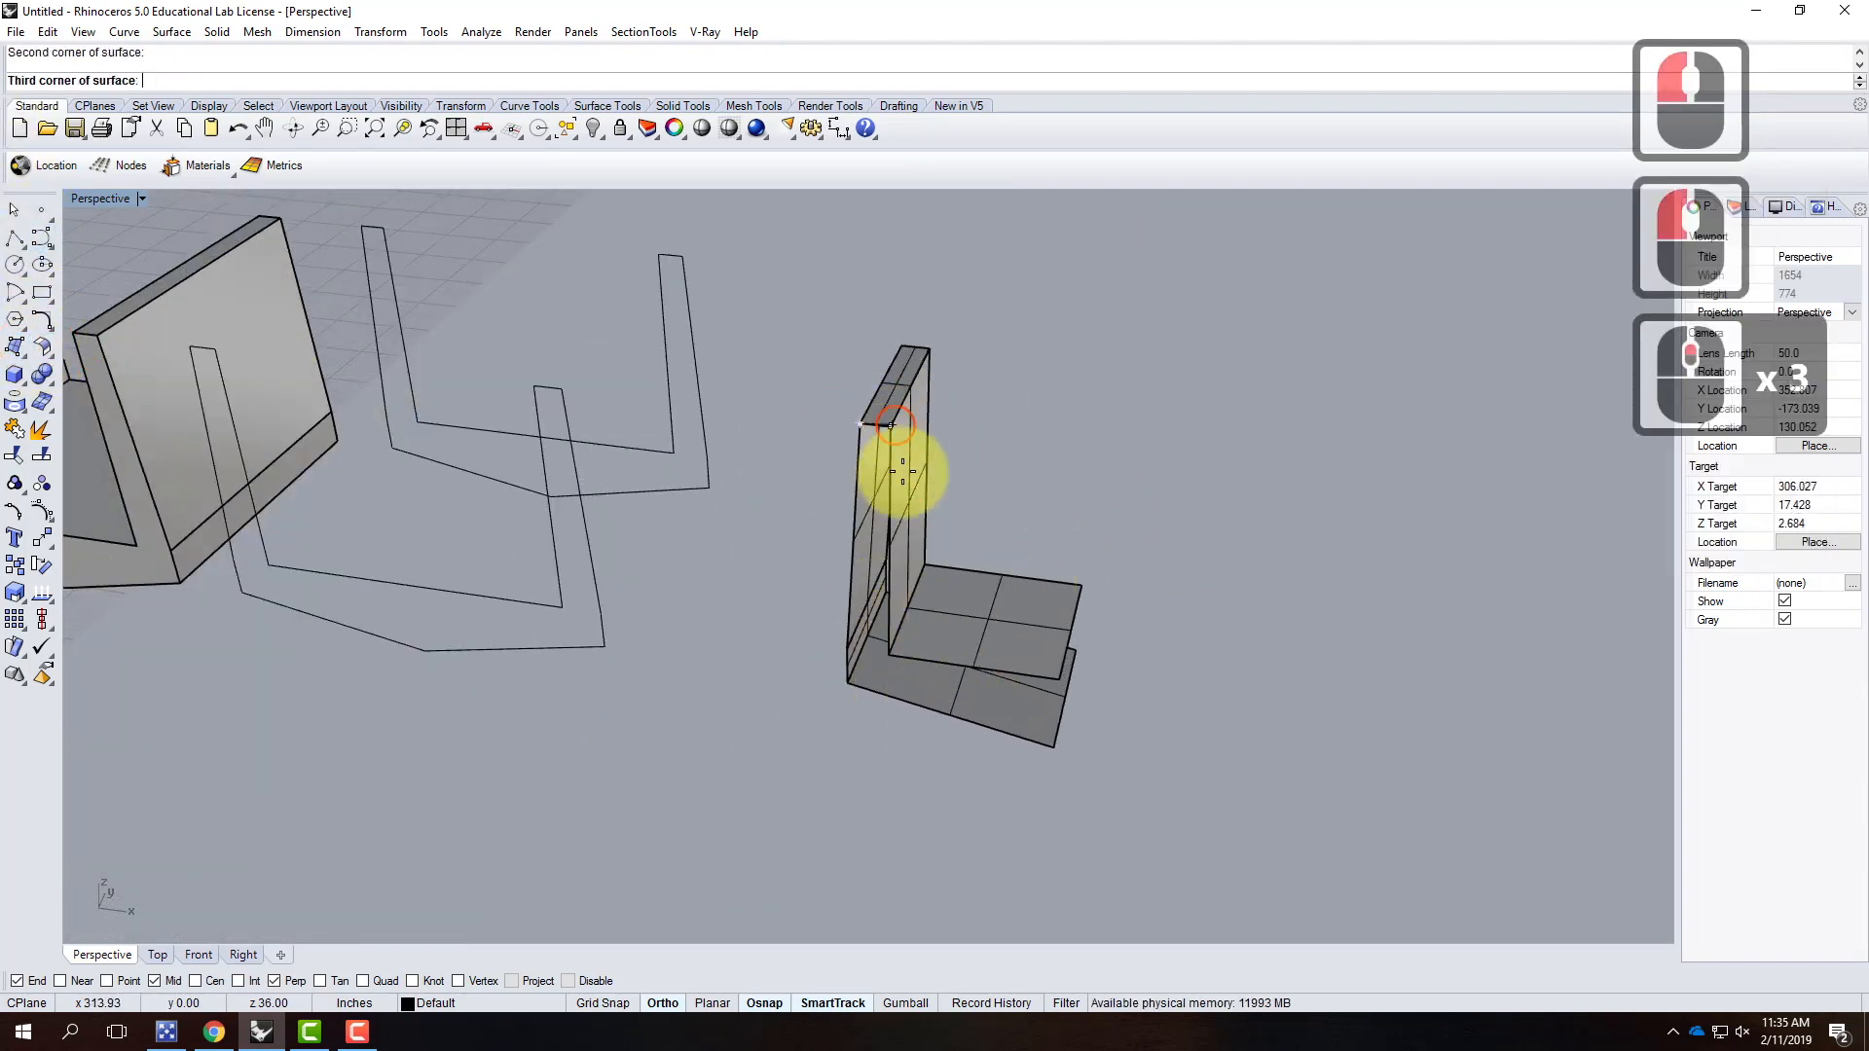
{"action": "left_click", "coordinate": [889, 425]}
{"action": "left_click", "coordinate": [889, 647]}
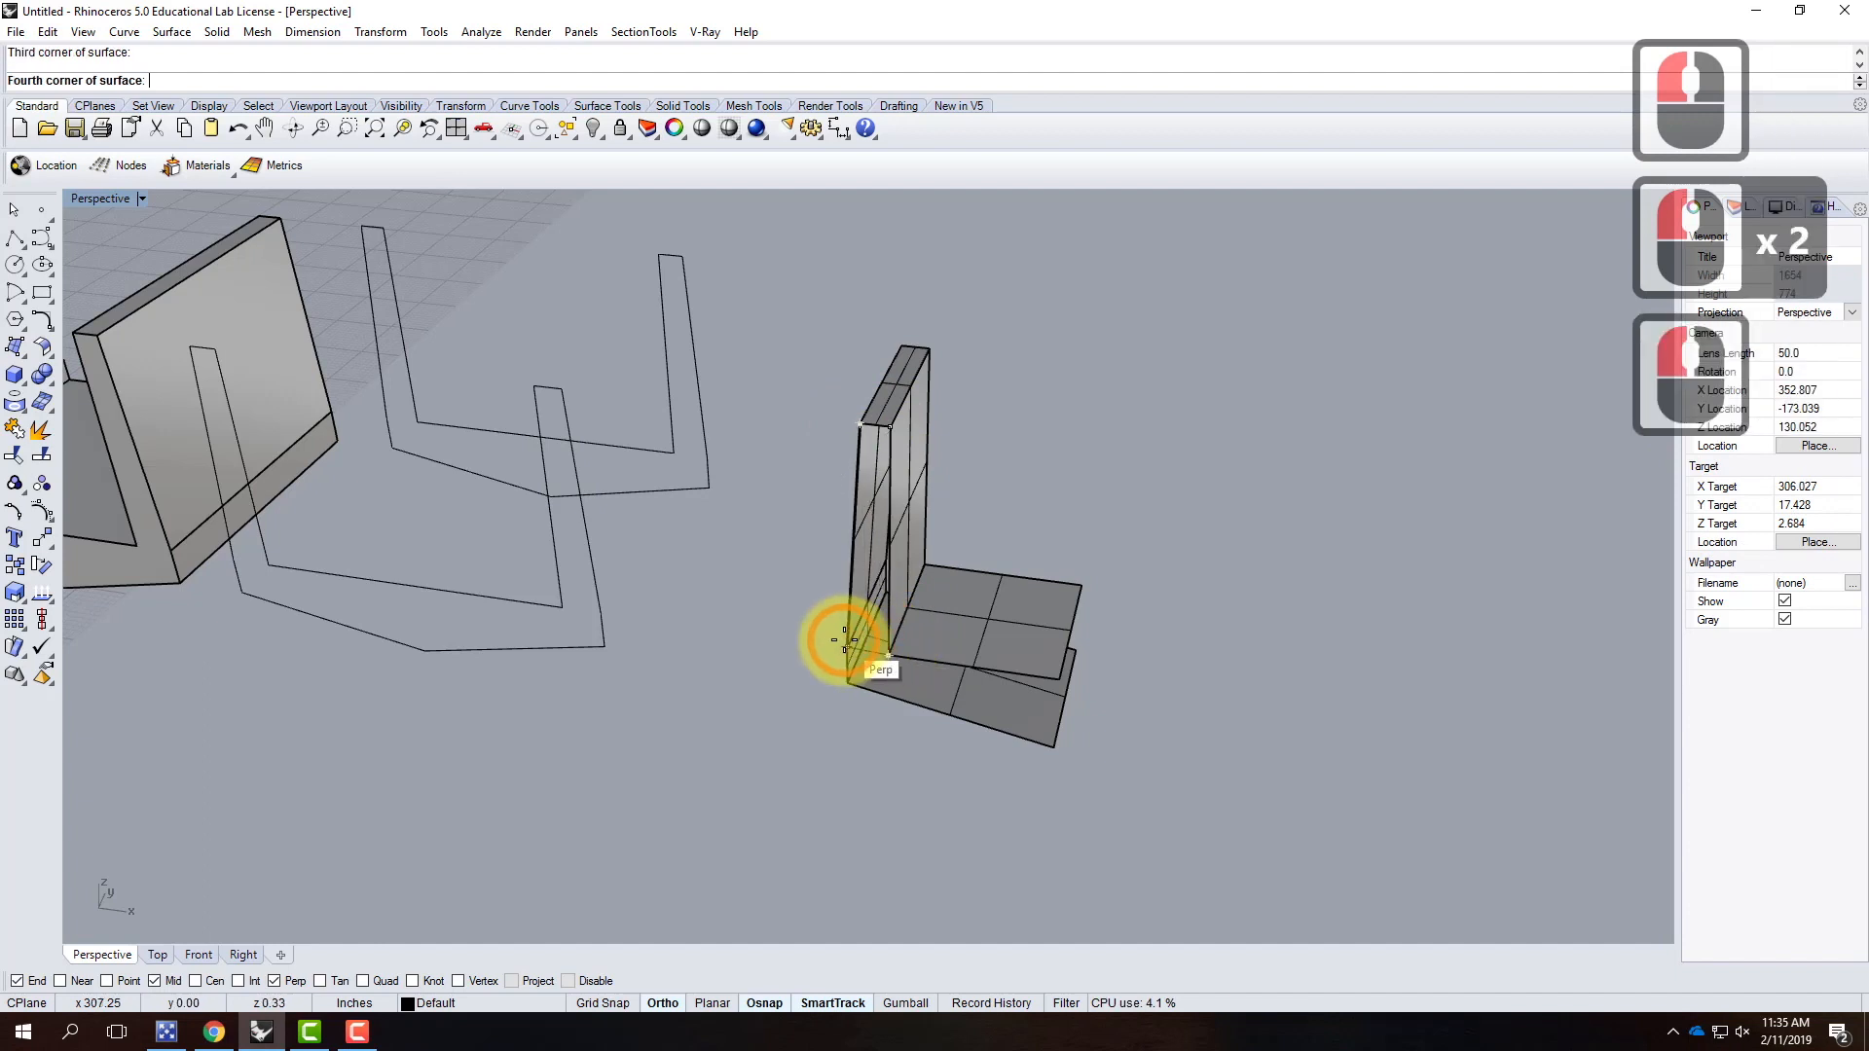
{"action": "scroll", "coordinate": [855, 641], "scroll_direction": "up", "scroll_amount": 4}
{"action": "middle_click", "coordinate": [853, 639]}
{"action": "scroll", "coordinate": [880, 670], "scroll_direction": "up", "scroll_amount": 8}
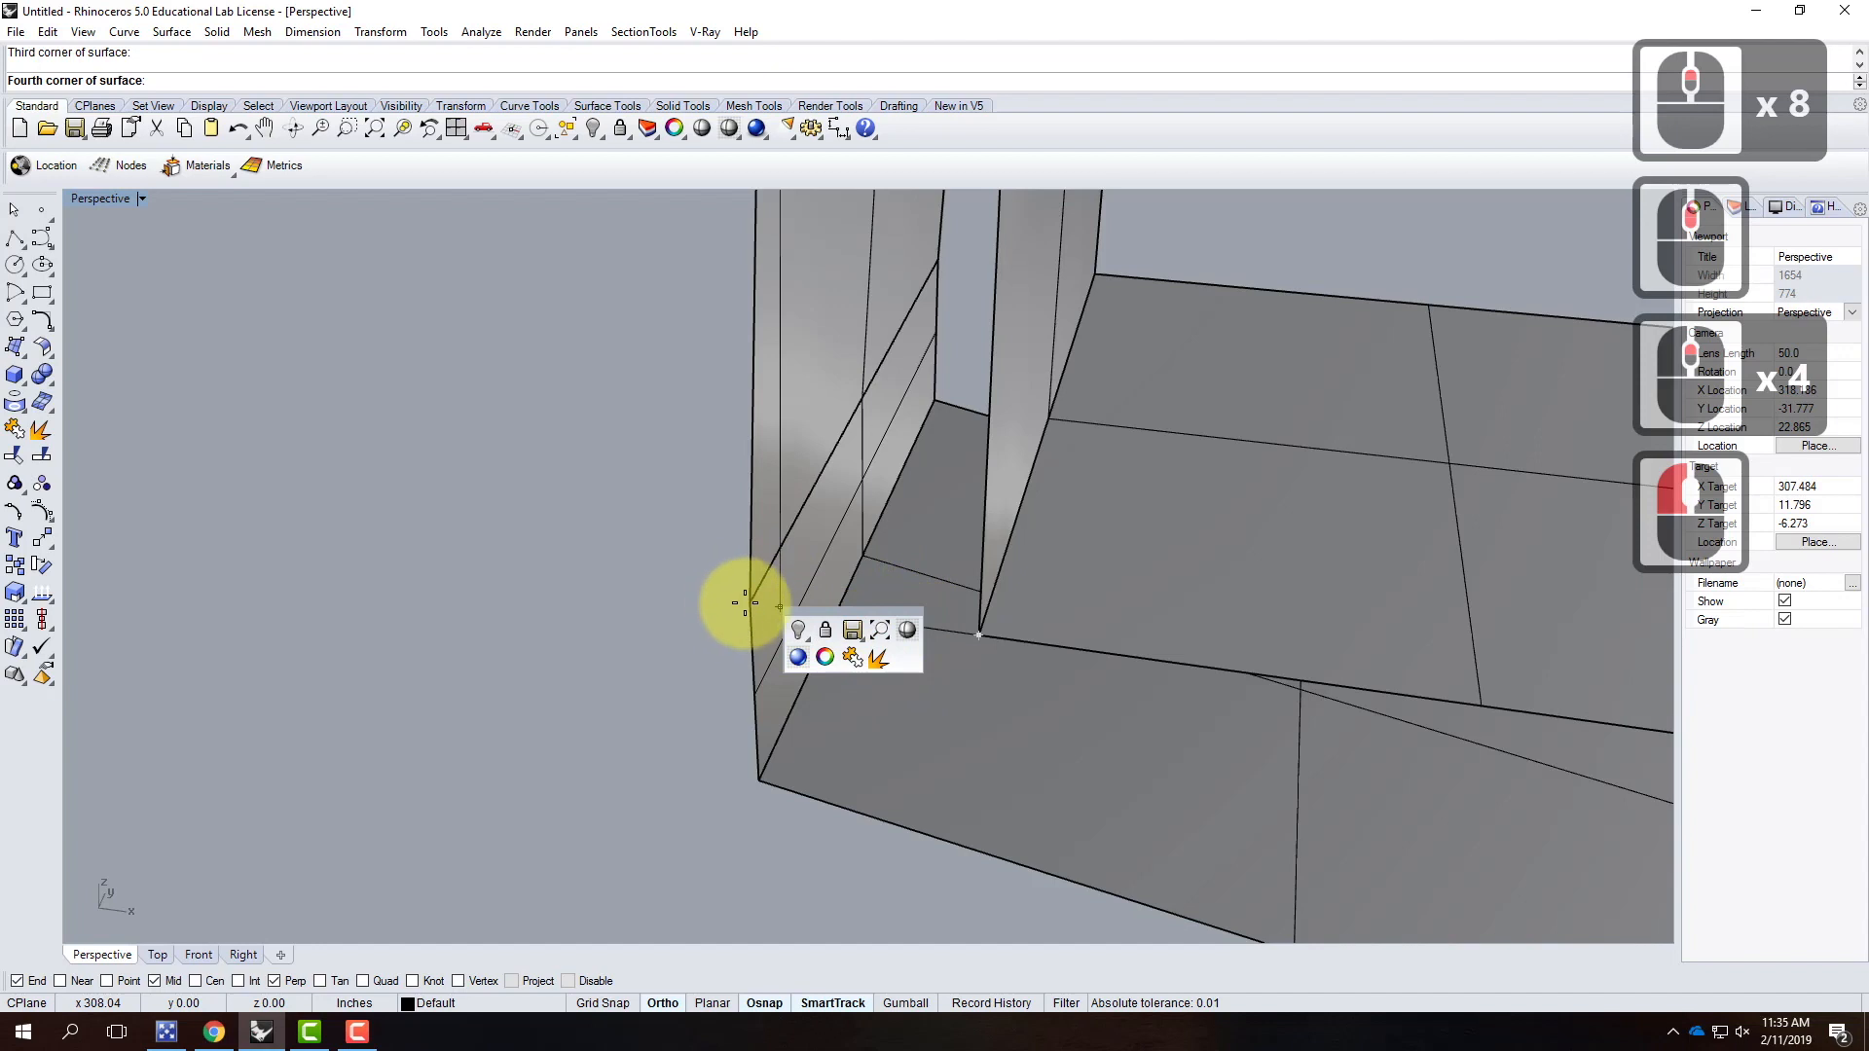
{"action": "left_click", "coordinate": [751, 600]}
Step: Fill the triangular gap below the half form's wall cap with a three-corner surface to the outer bottom corner
{"action": "scroll", "coordinate": [732, 526], "scroll_direction": "down", "scroll_amount": 3}
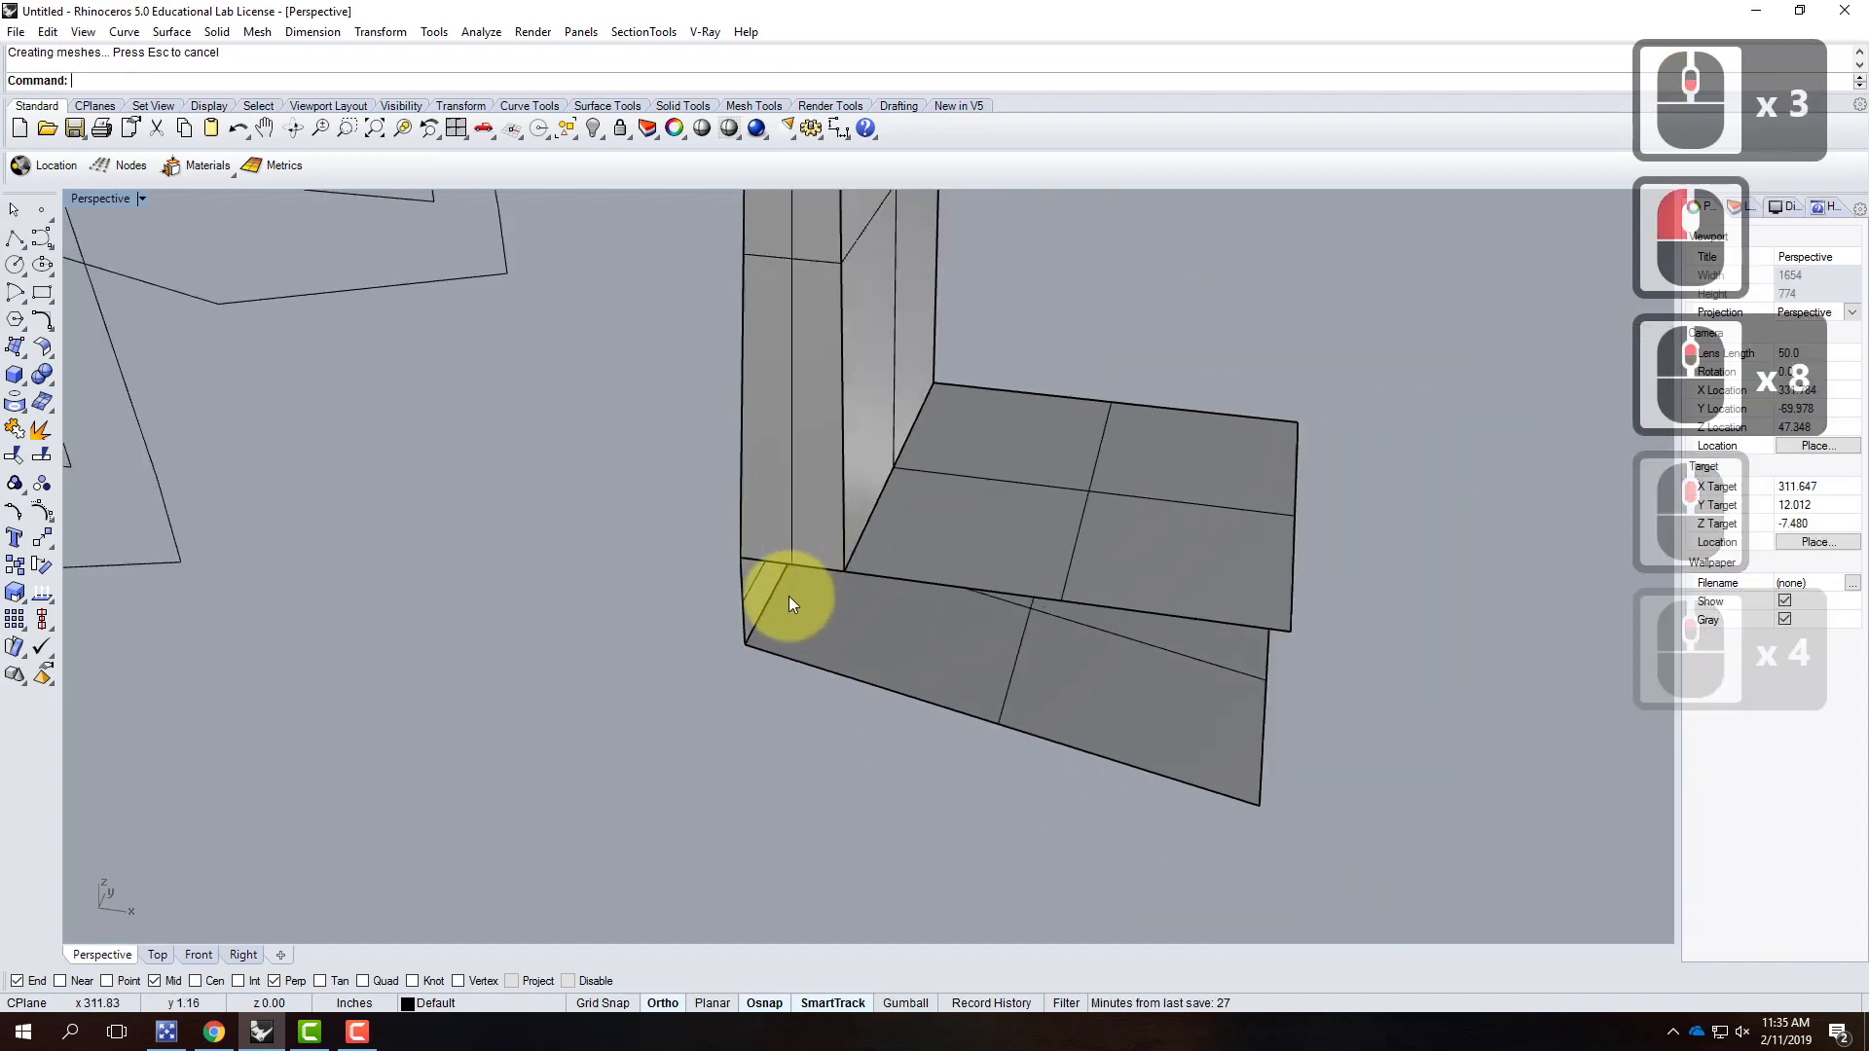
{"action": "right_click", "coordinate": [759, 579]}
{"action": "left_click", "coordinate": [745, 561]}
{"action": "left_click", "coordinate": [842, 571]}
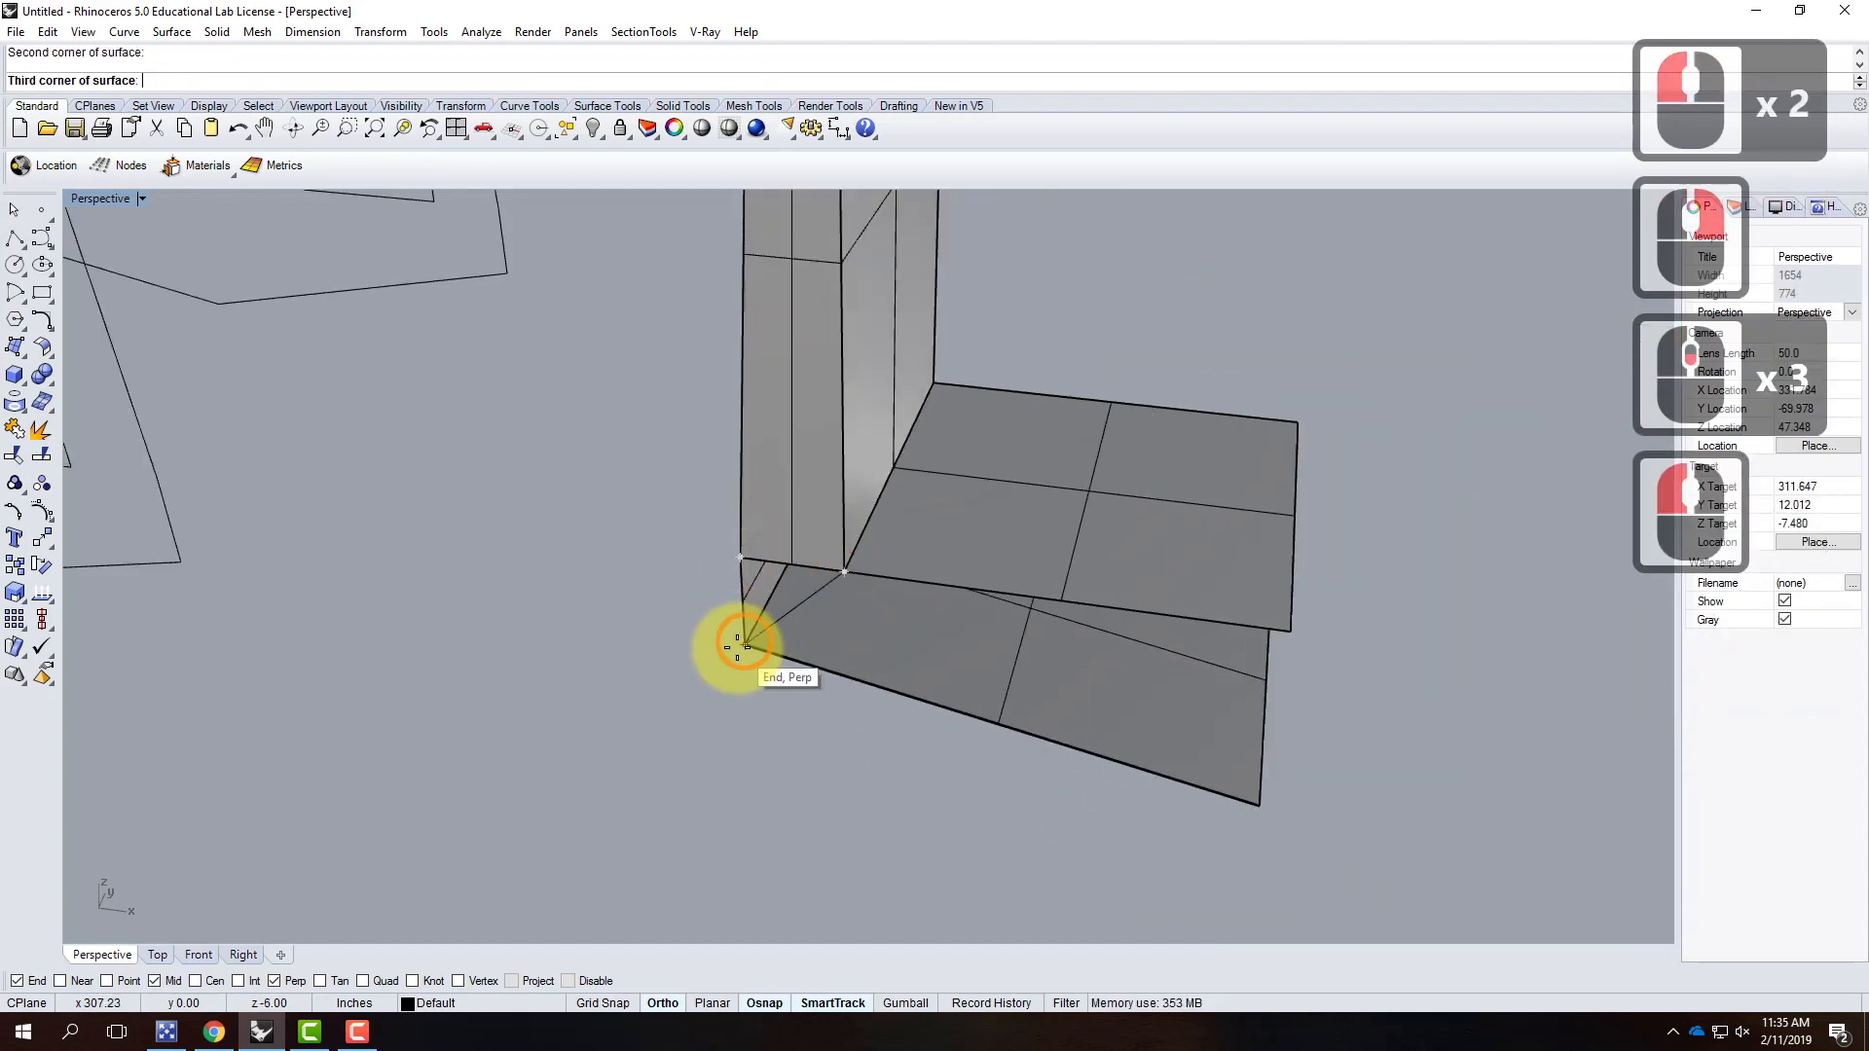
{"action": "left_click", "coordinate": [759, 640]}
{"action": "key", "text": "Return"}
Step: Cap the half form's floor front with a four-corner-point surface from the wall's inner corner across to the outer bottom corner
{"action": "left_click", "coordinate": [843, 572]}
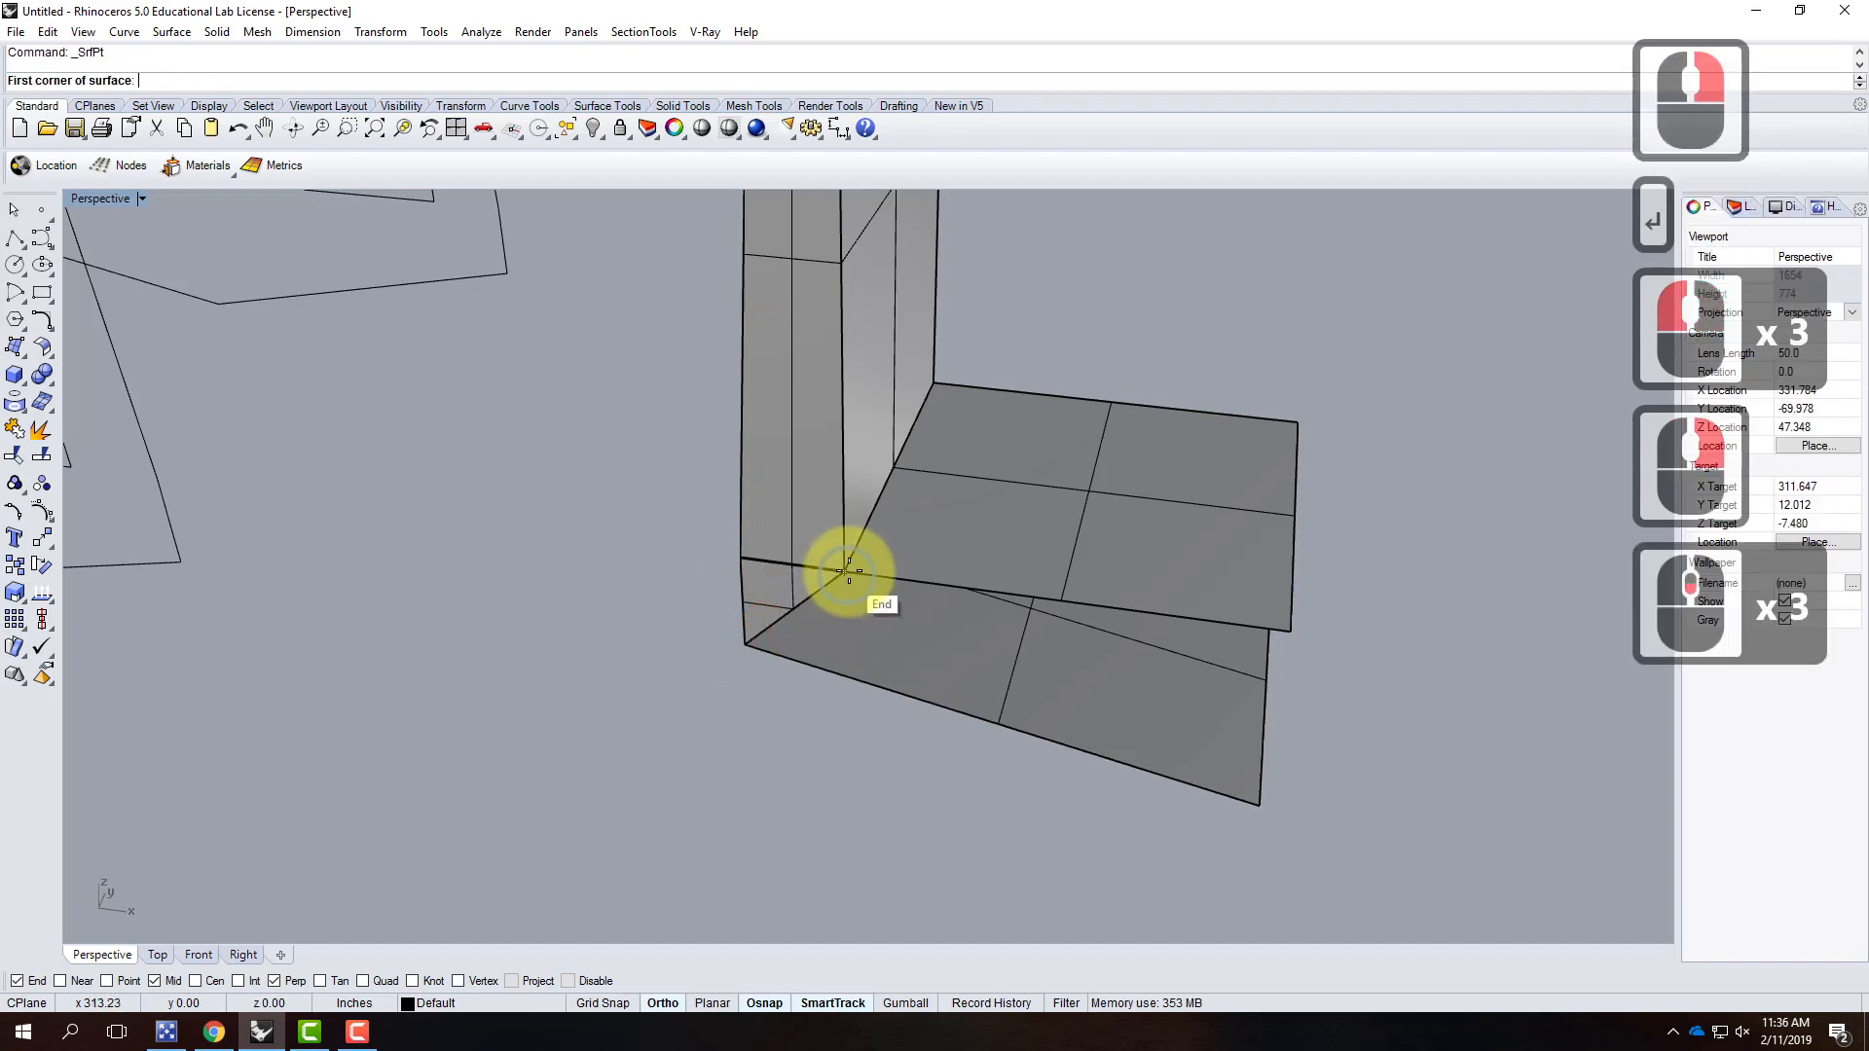
{"action": "left_click", "coordinate": [1300, 640]}
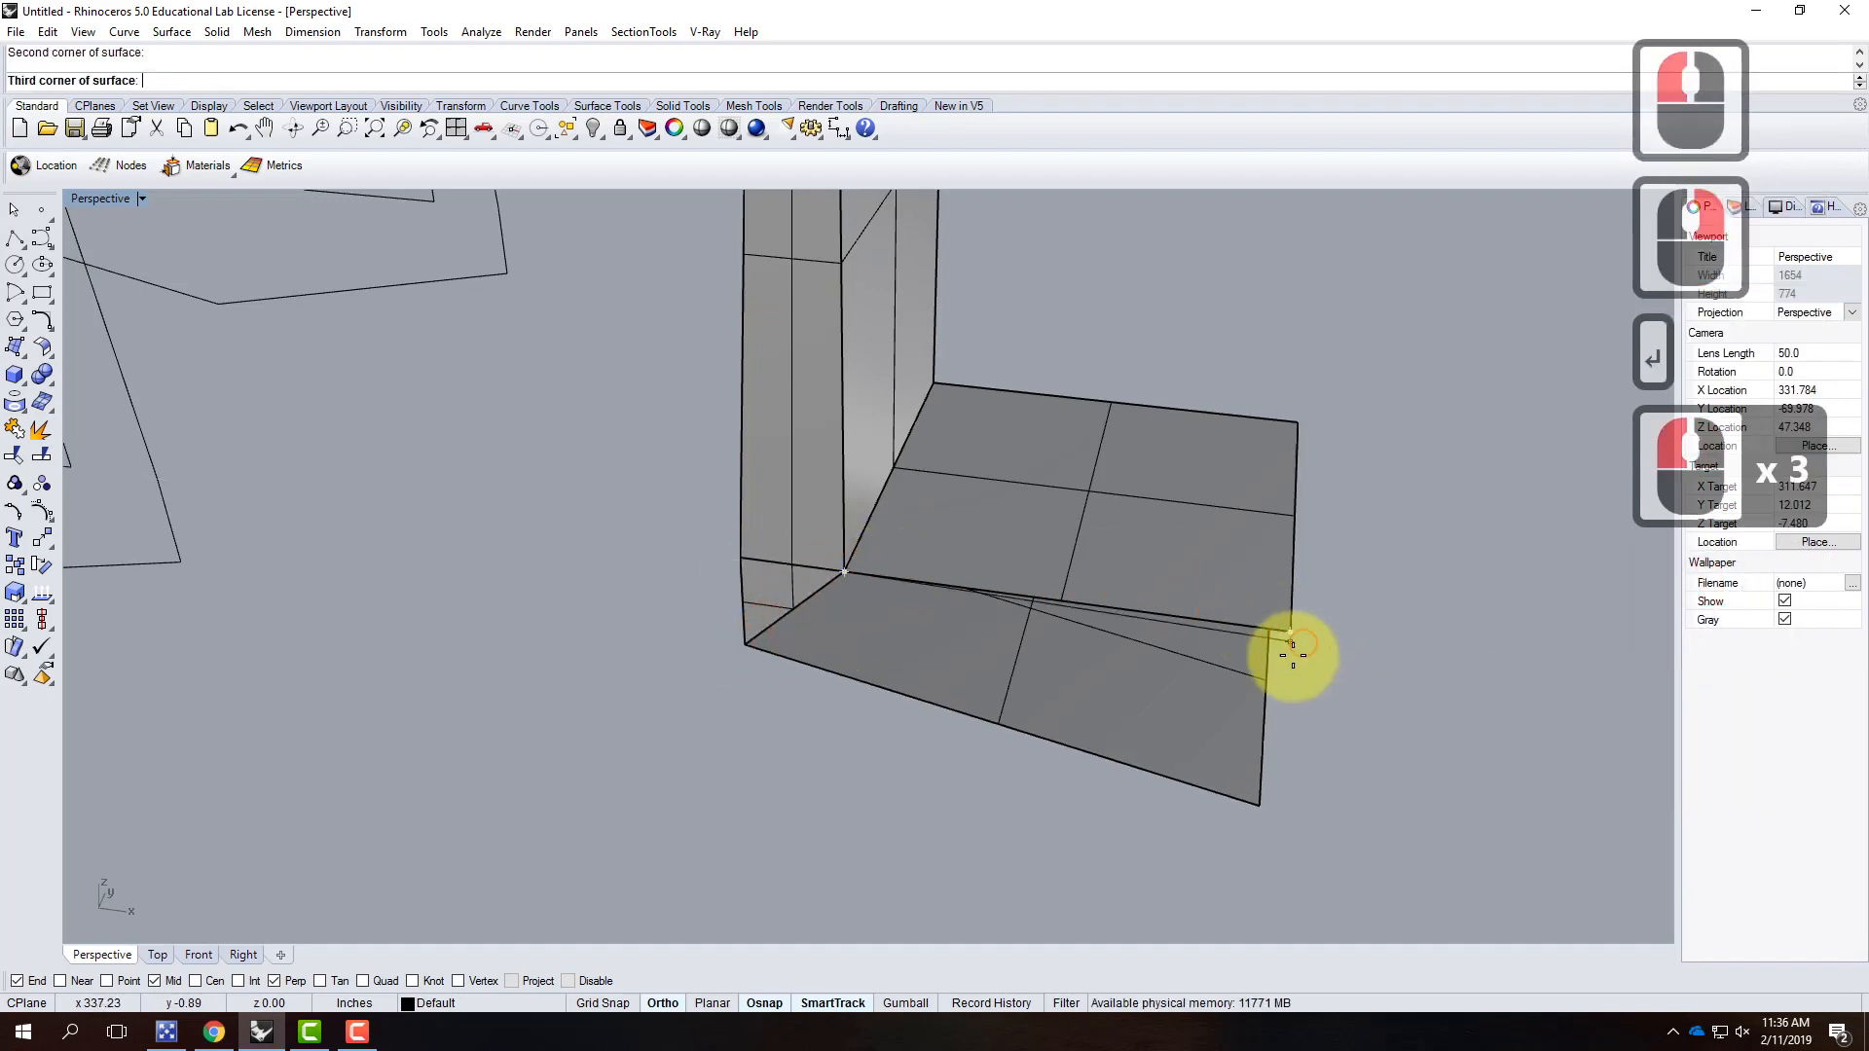
{"action": "left_click", "coordinate": [1261, 803]}
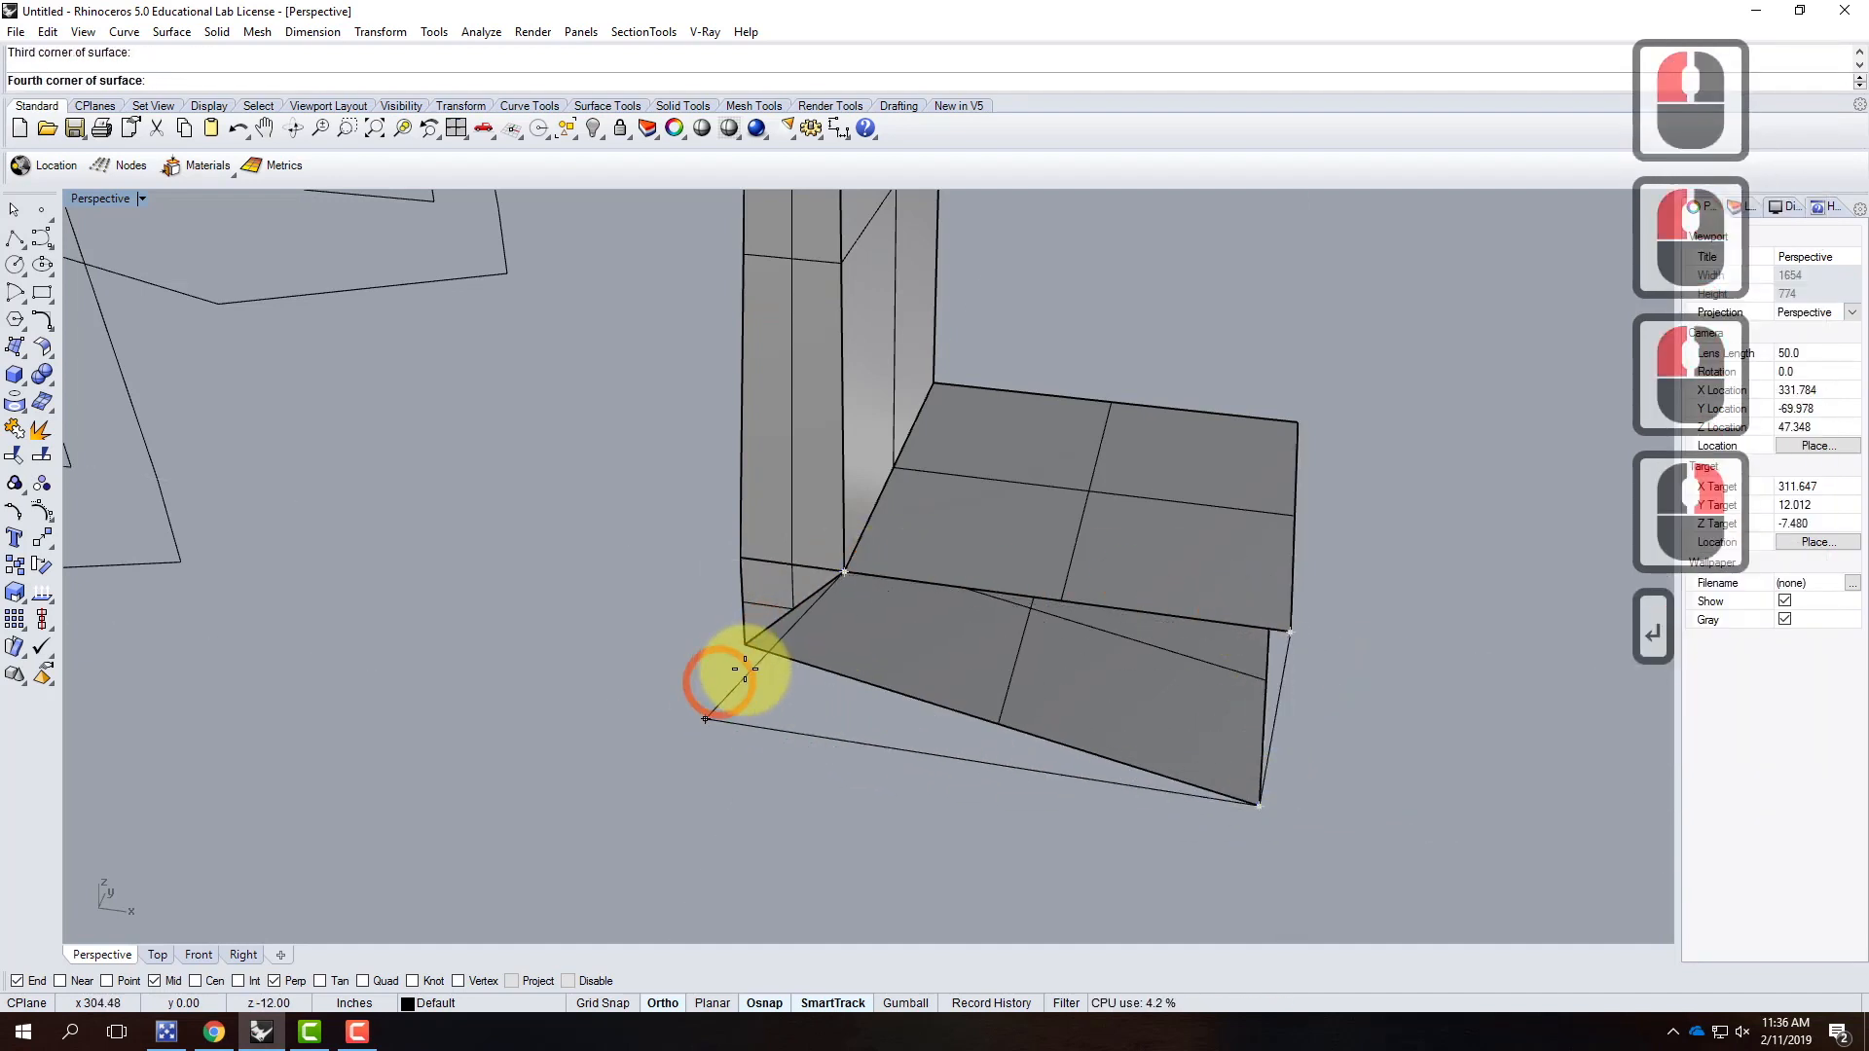
{"action": "left_click", "coordinate": [780, 637]}
{"action": "left_click", "coordinate": [1018, 630]}
Step: Examine the capped half form, then compare the second and third full forms from the front and above
{"action": "scroll", "coordinate": [828, 541], "scroll_direction": "down", "scroll_amount": 6}
{"action": "right_click_drag", "start_coordinate": [922, 593], "coordinate": [1085, 580]}
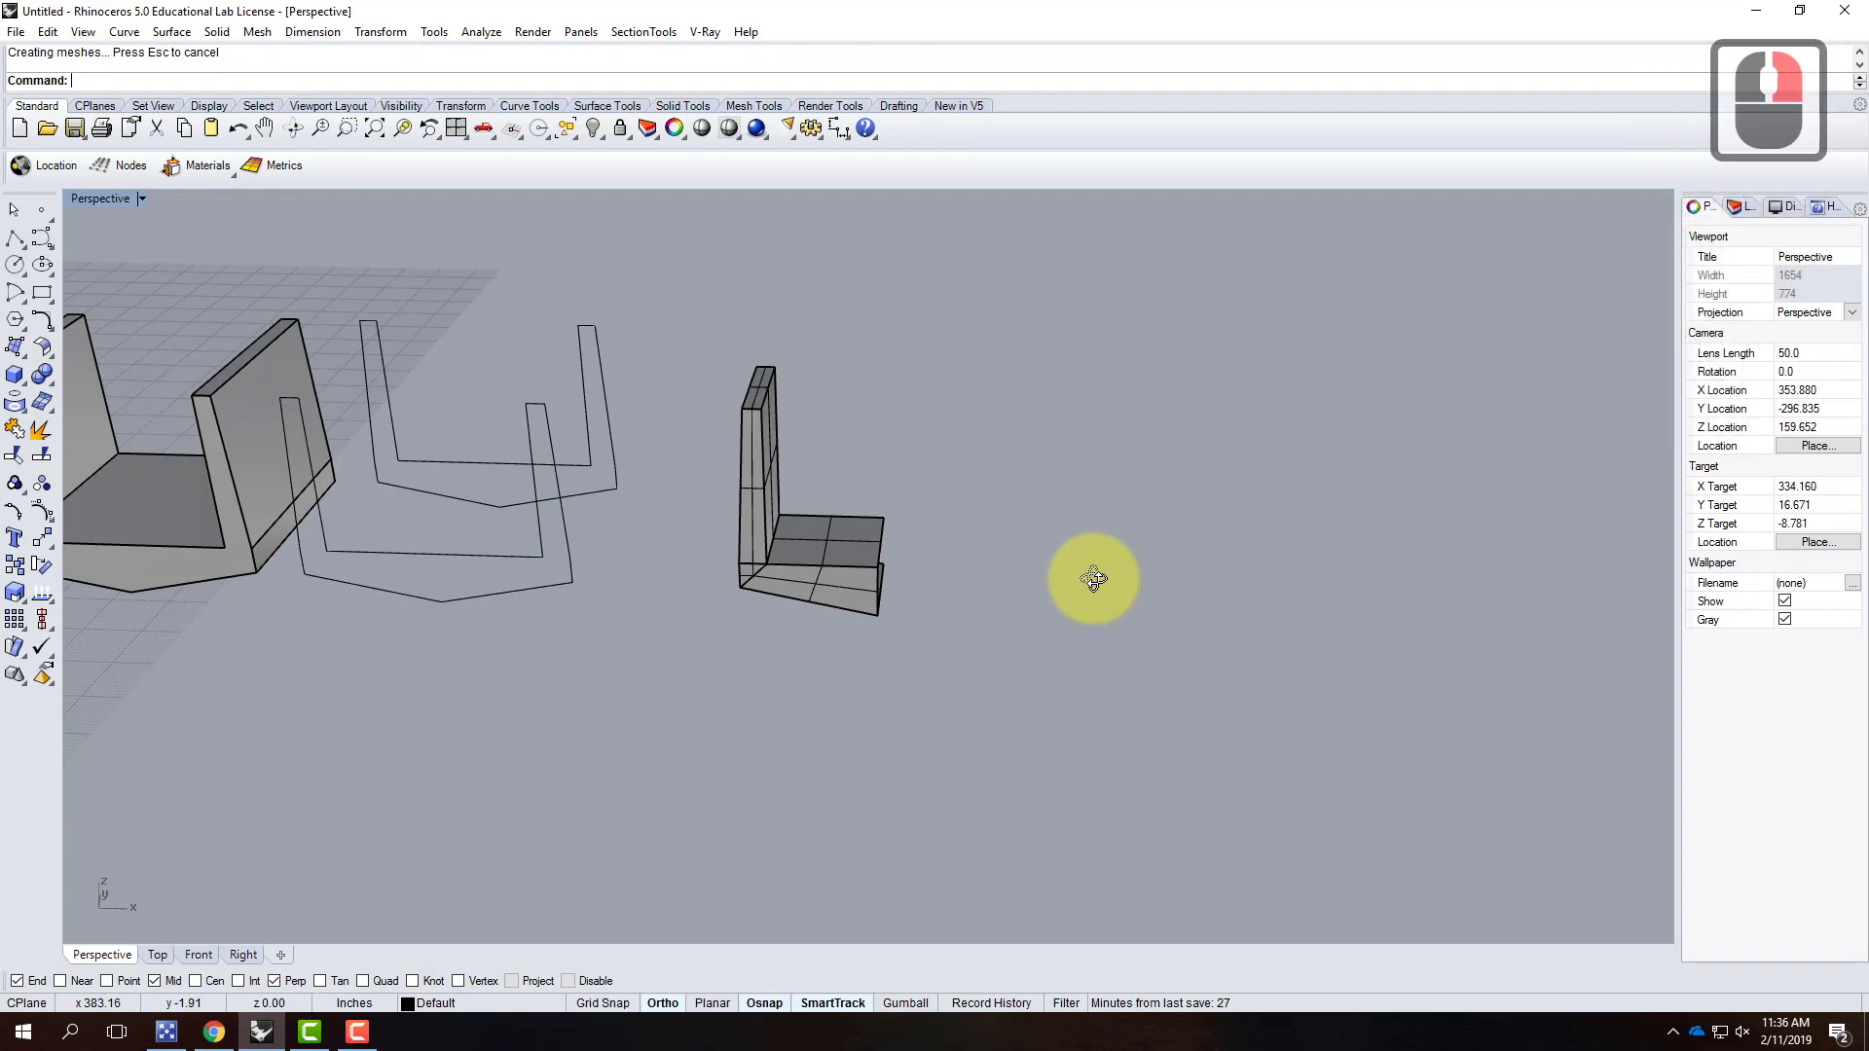
{"action": "scroll", "coordinate": [1232, 762], "scroll_direction": "down", "scroll_amount": 3}
{"action": "scroll", "coordinate": [384, 750], "scroll_direction": "up", "scroll_amount": 4}
{"action": "right_click_drag", "start_coordinate": [383, 750], "coordinate": [412, 584]}
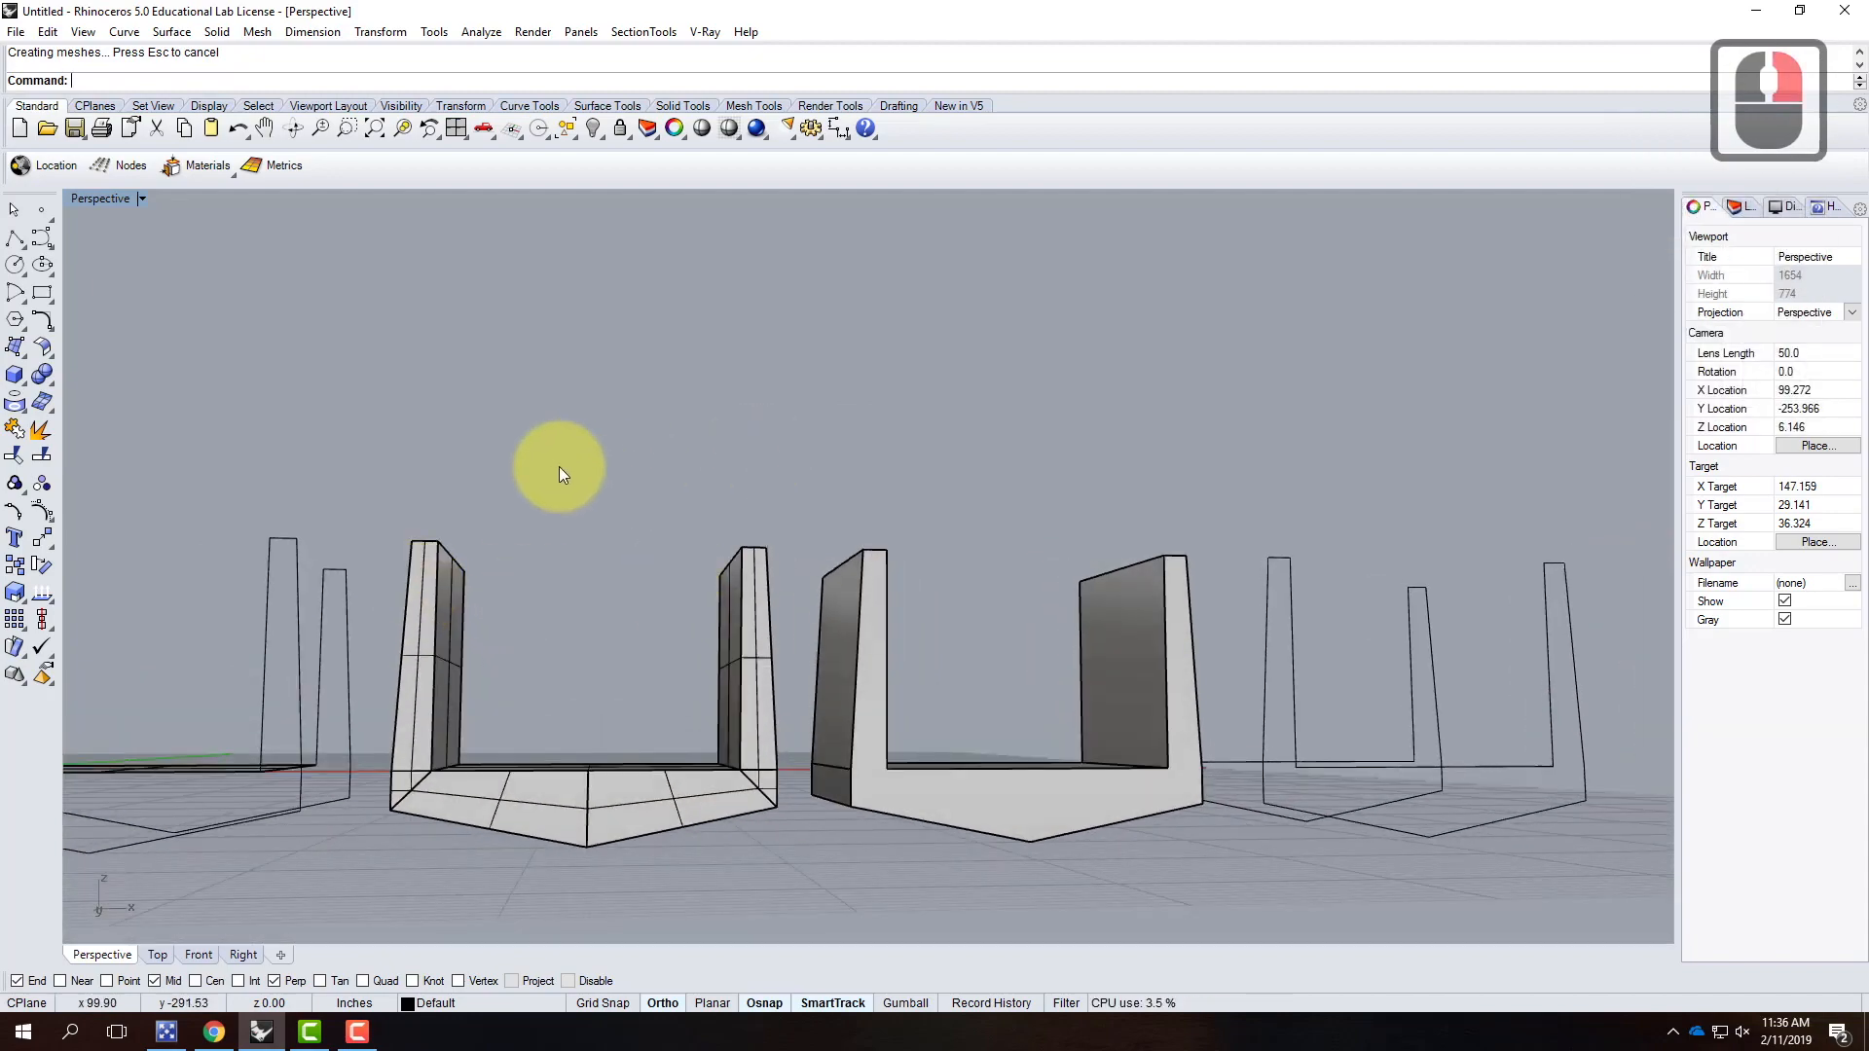
{"action": "right_click_drag", "start_coordinate": [576, 471], "coordinate": [593, 555]}
{"action": "scroll", "coordinate": [473, 682], "scroll_direction": "up", "scroll_amount": 3}
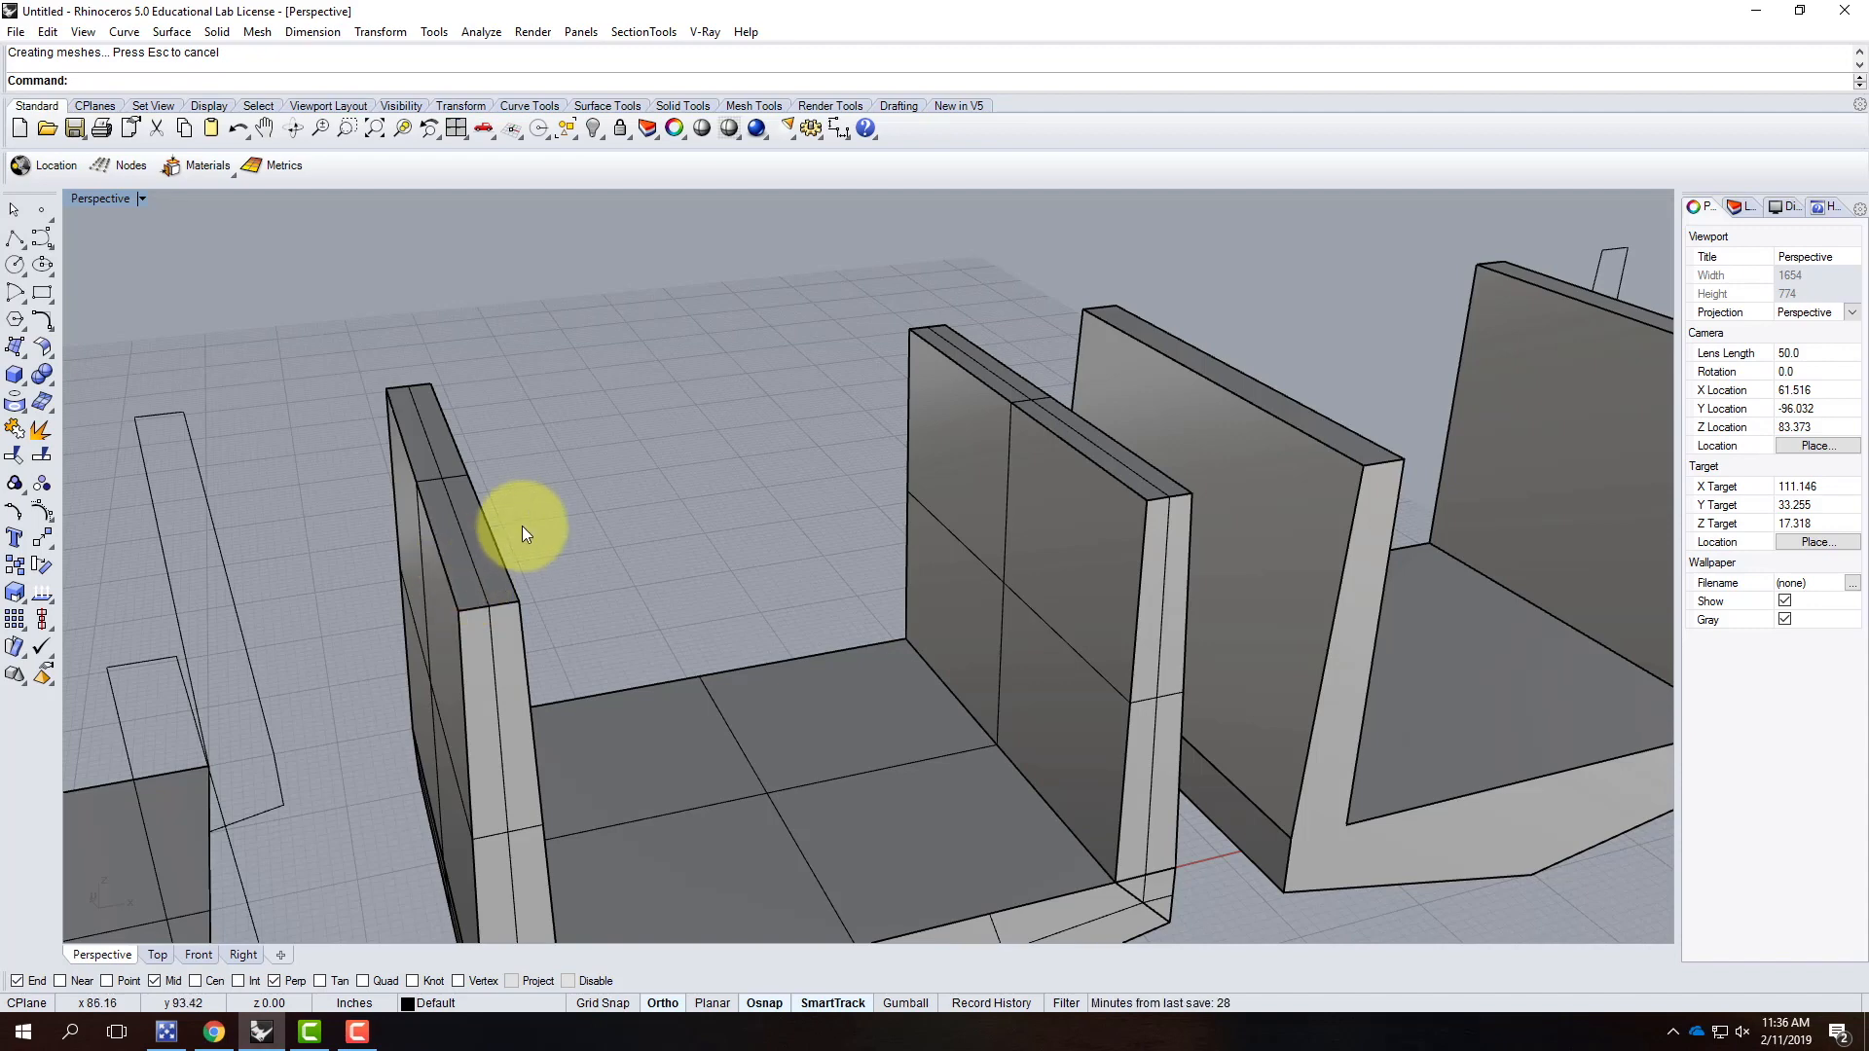
Step: Start a surface chamfer (ChamferSrf) with the first and second distances both set to 0.5
{"action": "left_click", "coordinate": [187, 36]}
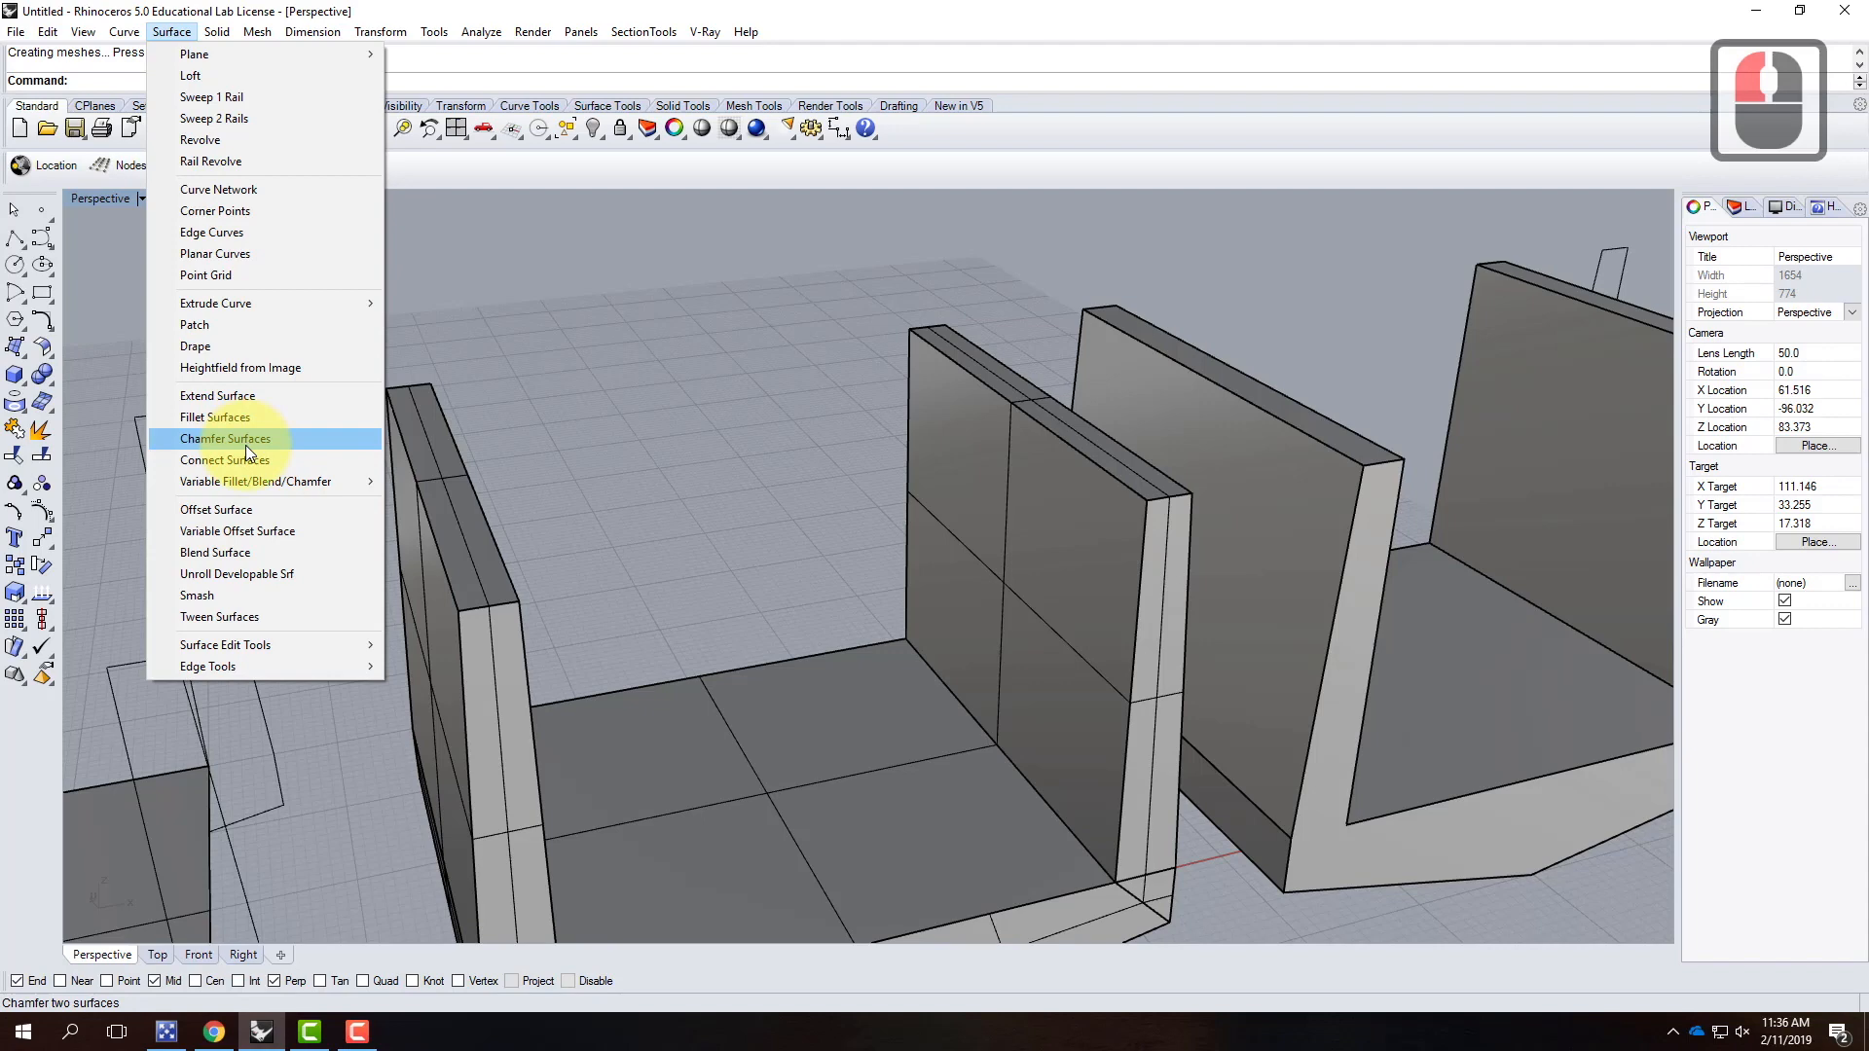
{"action": "left_click", "coordinate": [193, 29]}
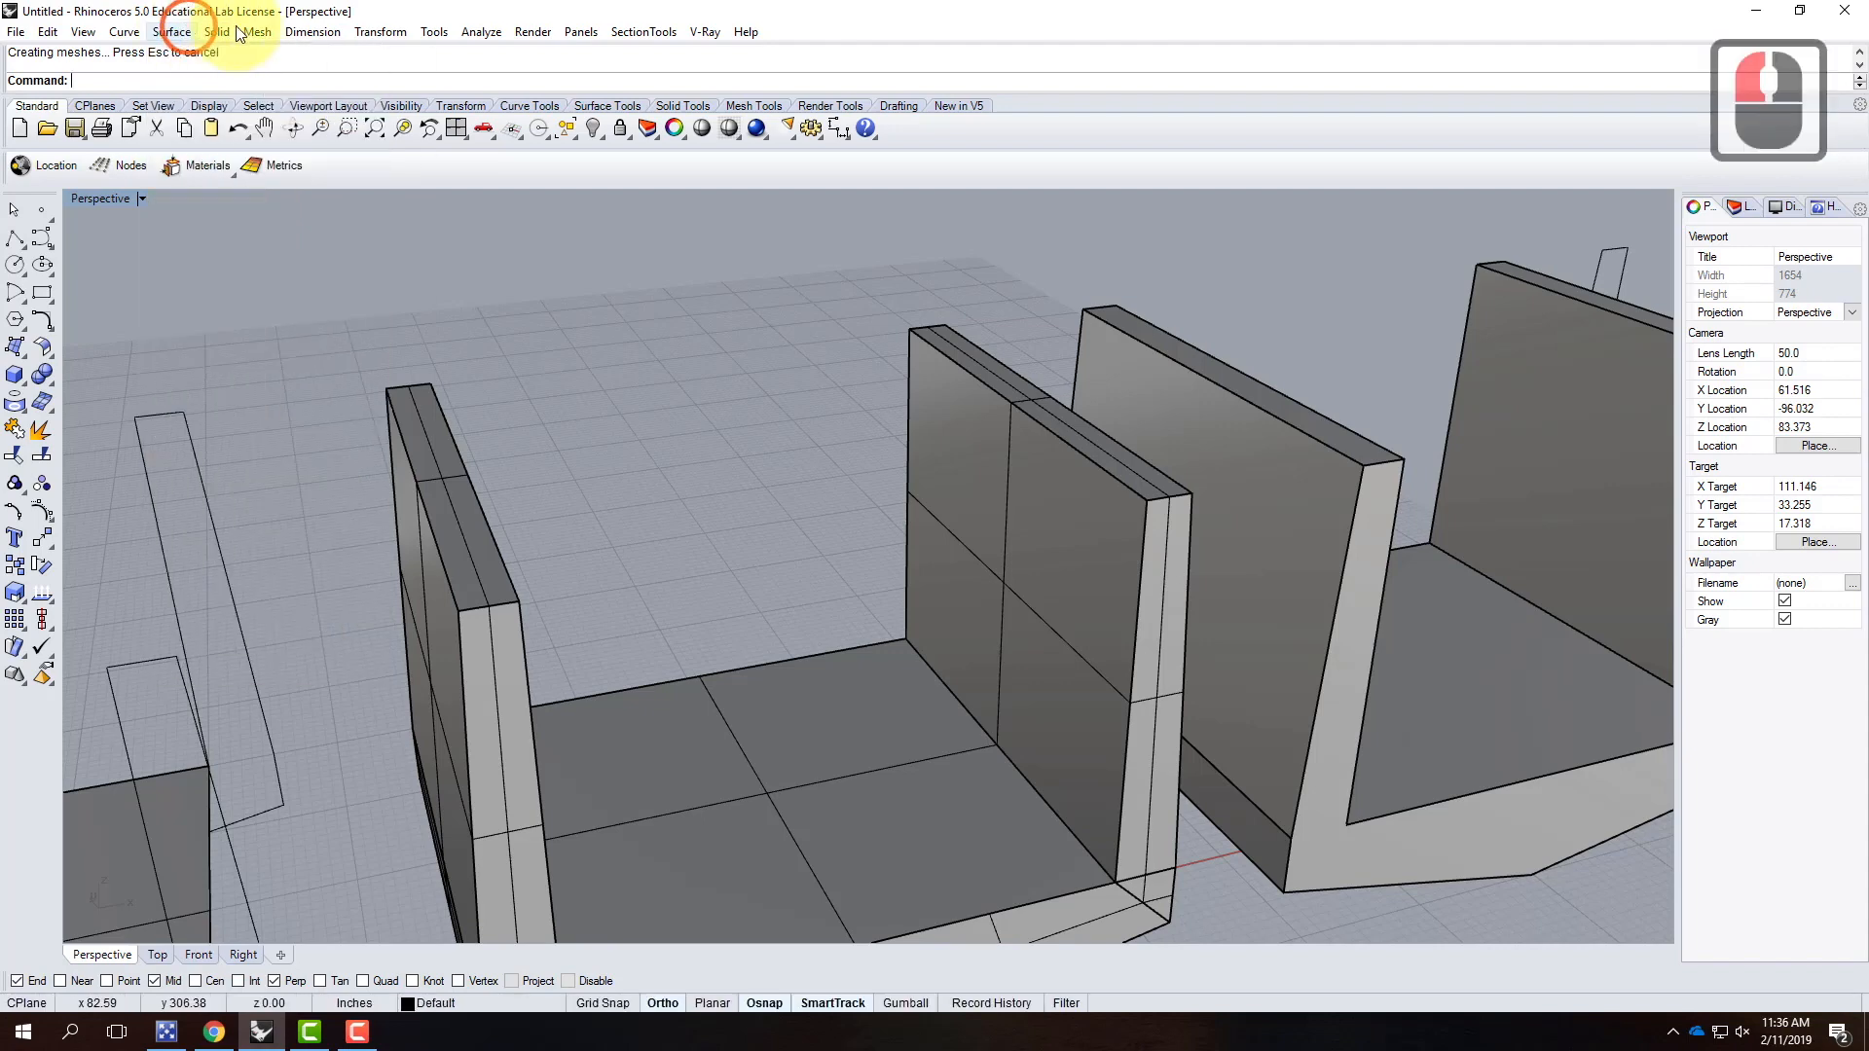
{"action": "type", "text": "chamfer"}
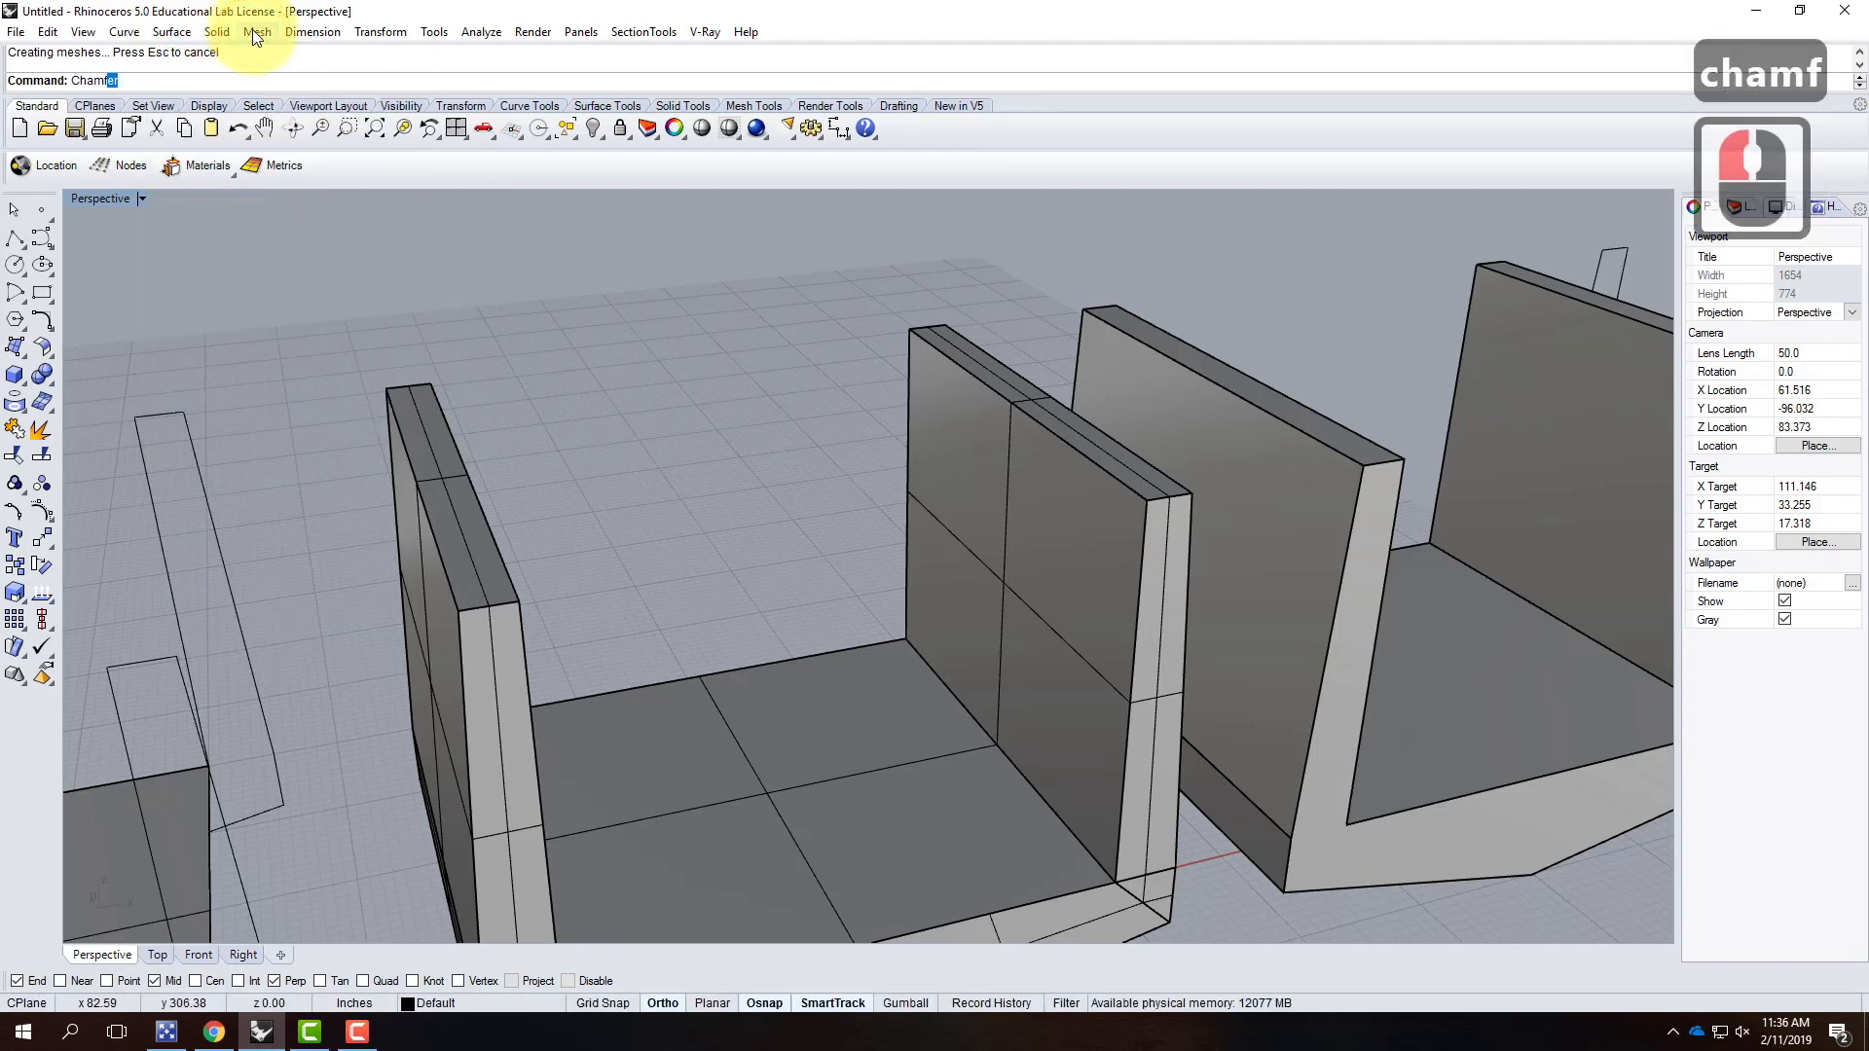
{"action": "type", "text": "srf"}
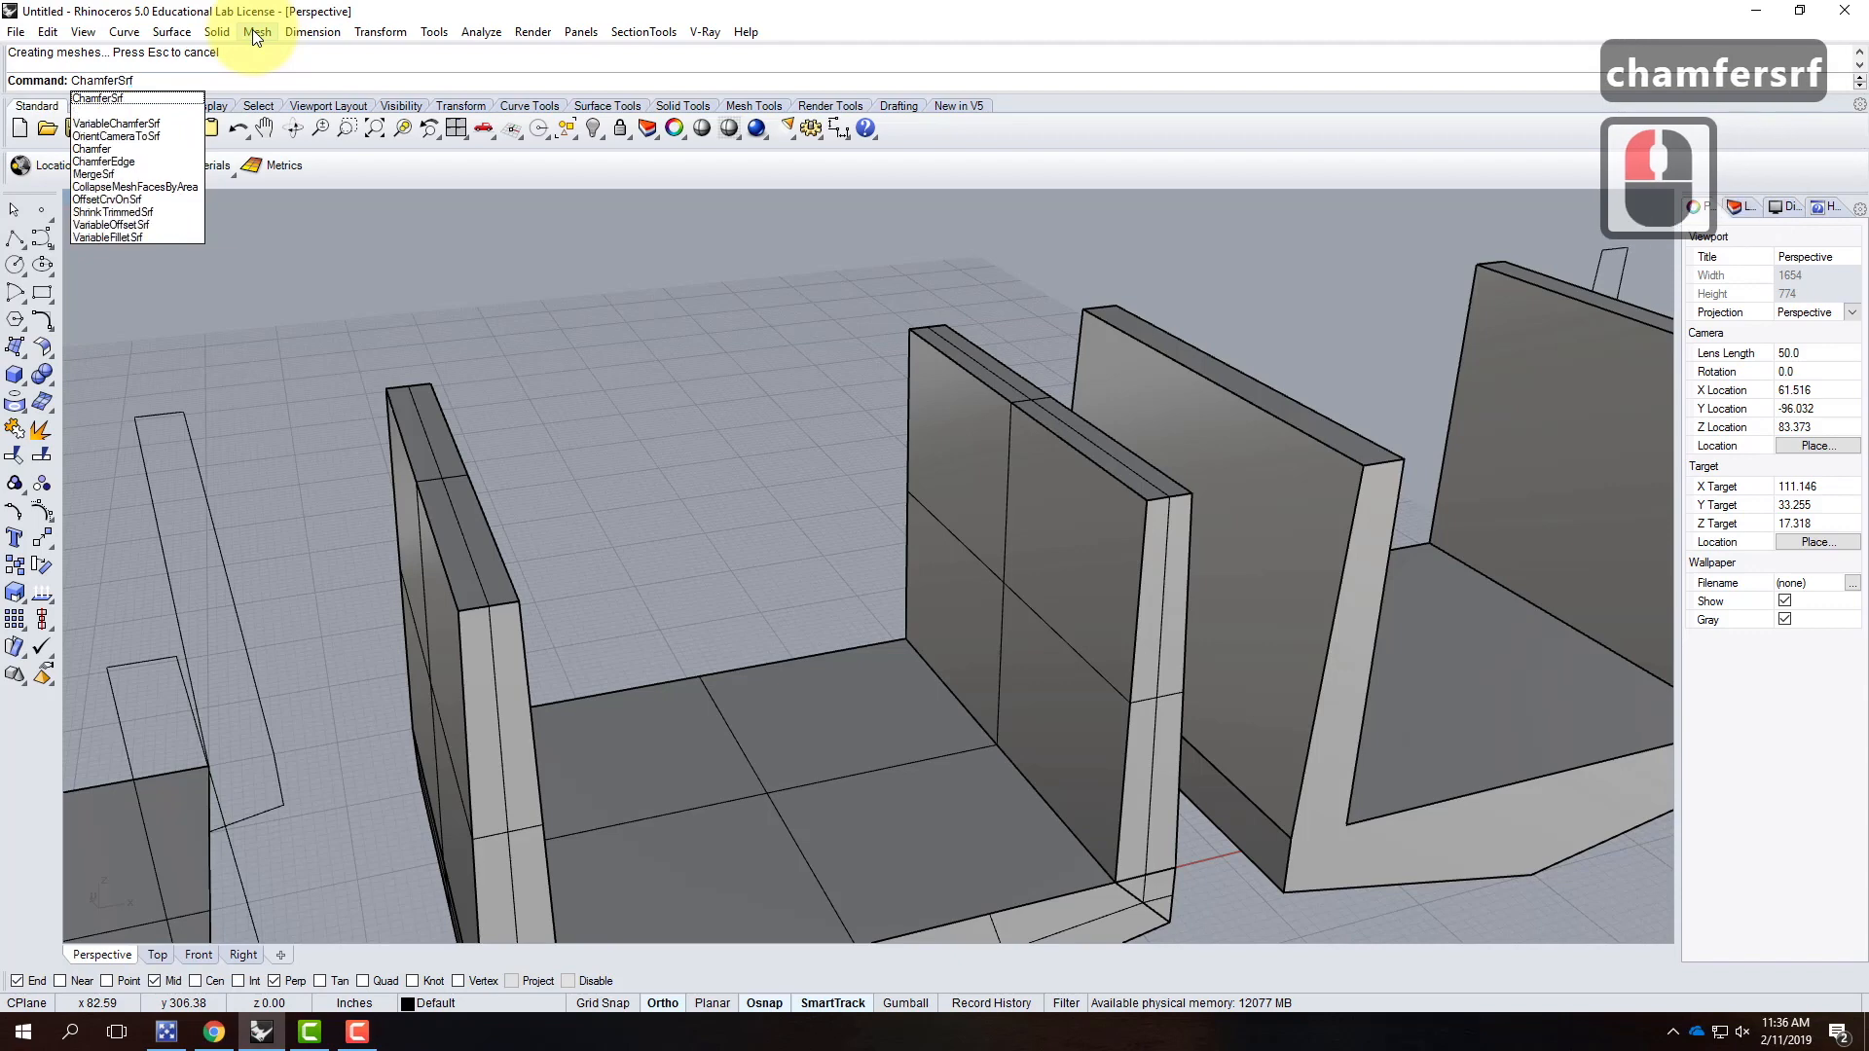
{"action": "key", "text": "BackSpace"}
{"action": "key", "text": "BackSpace"}
{"action": "key", "text": "BackSpace"}
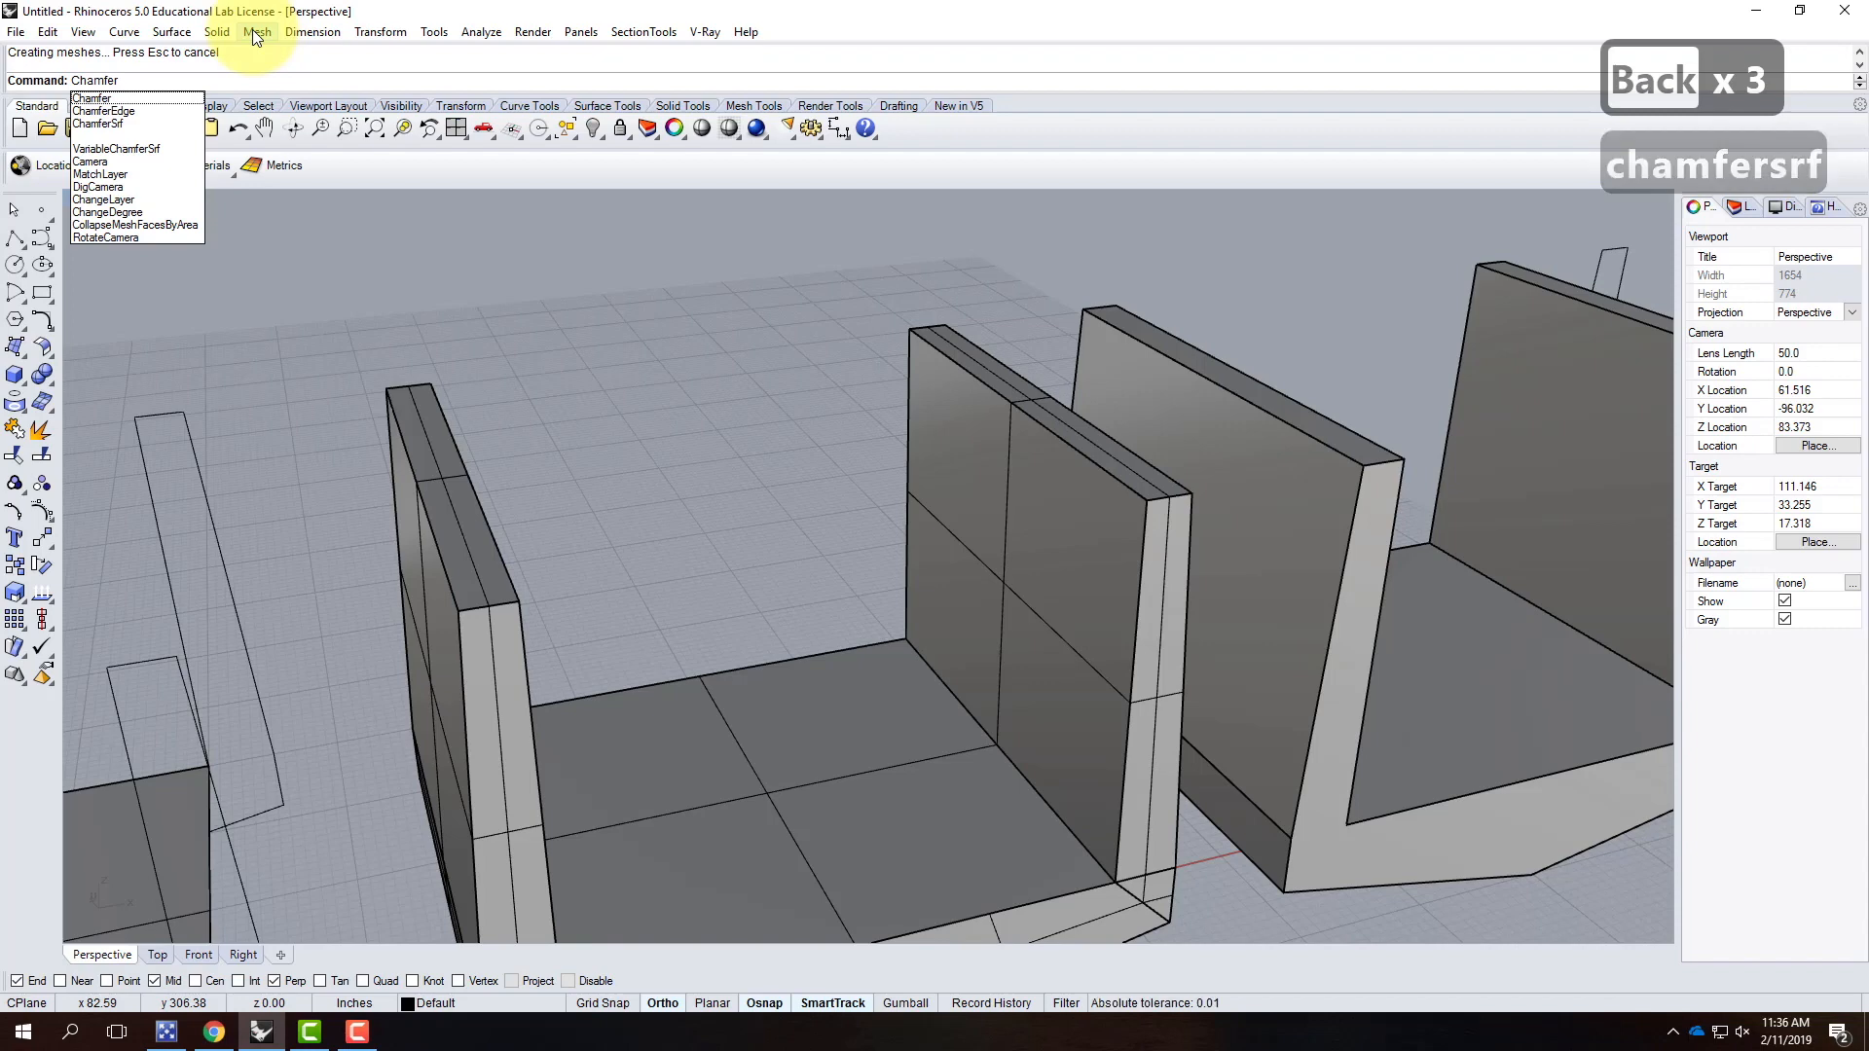
{"action": "type", "text": "srf"}
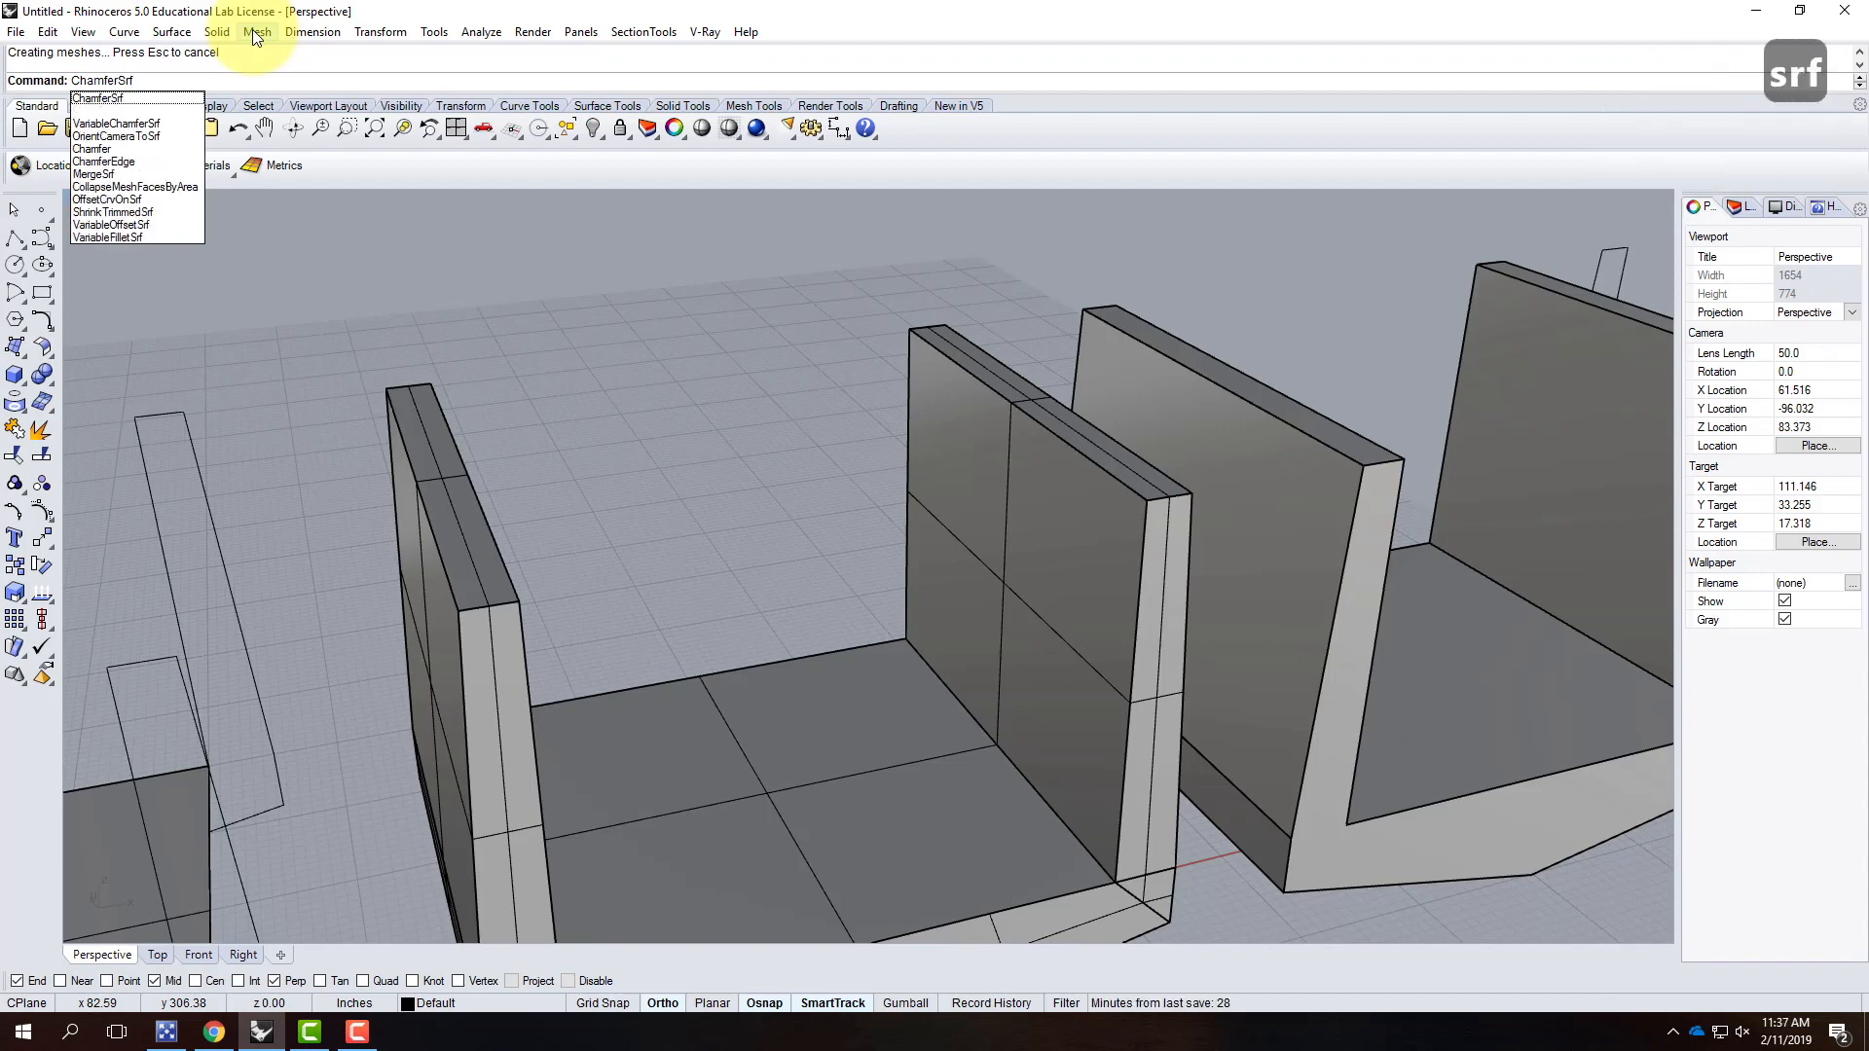
{"action": "key", "text": "Return"}
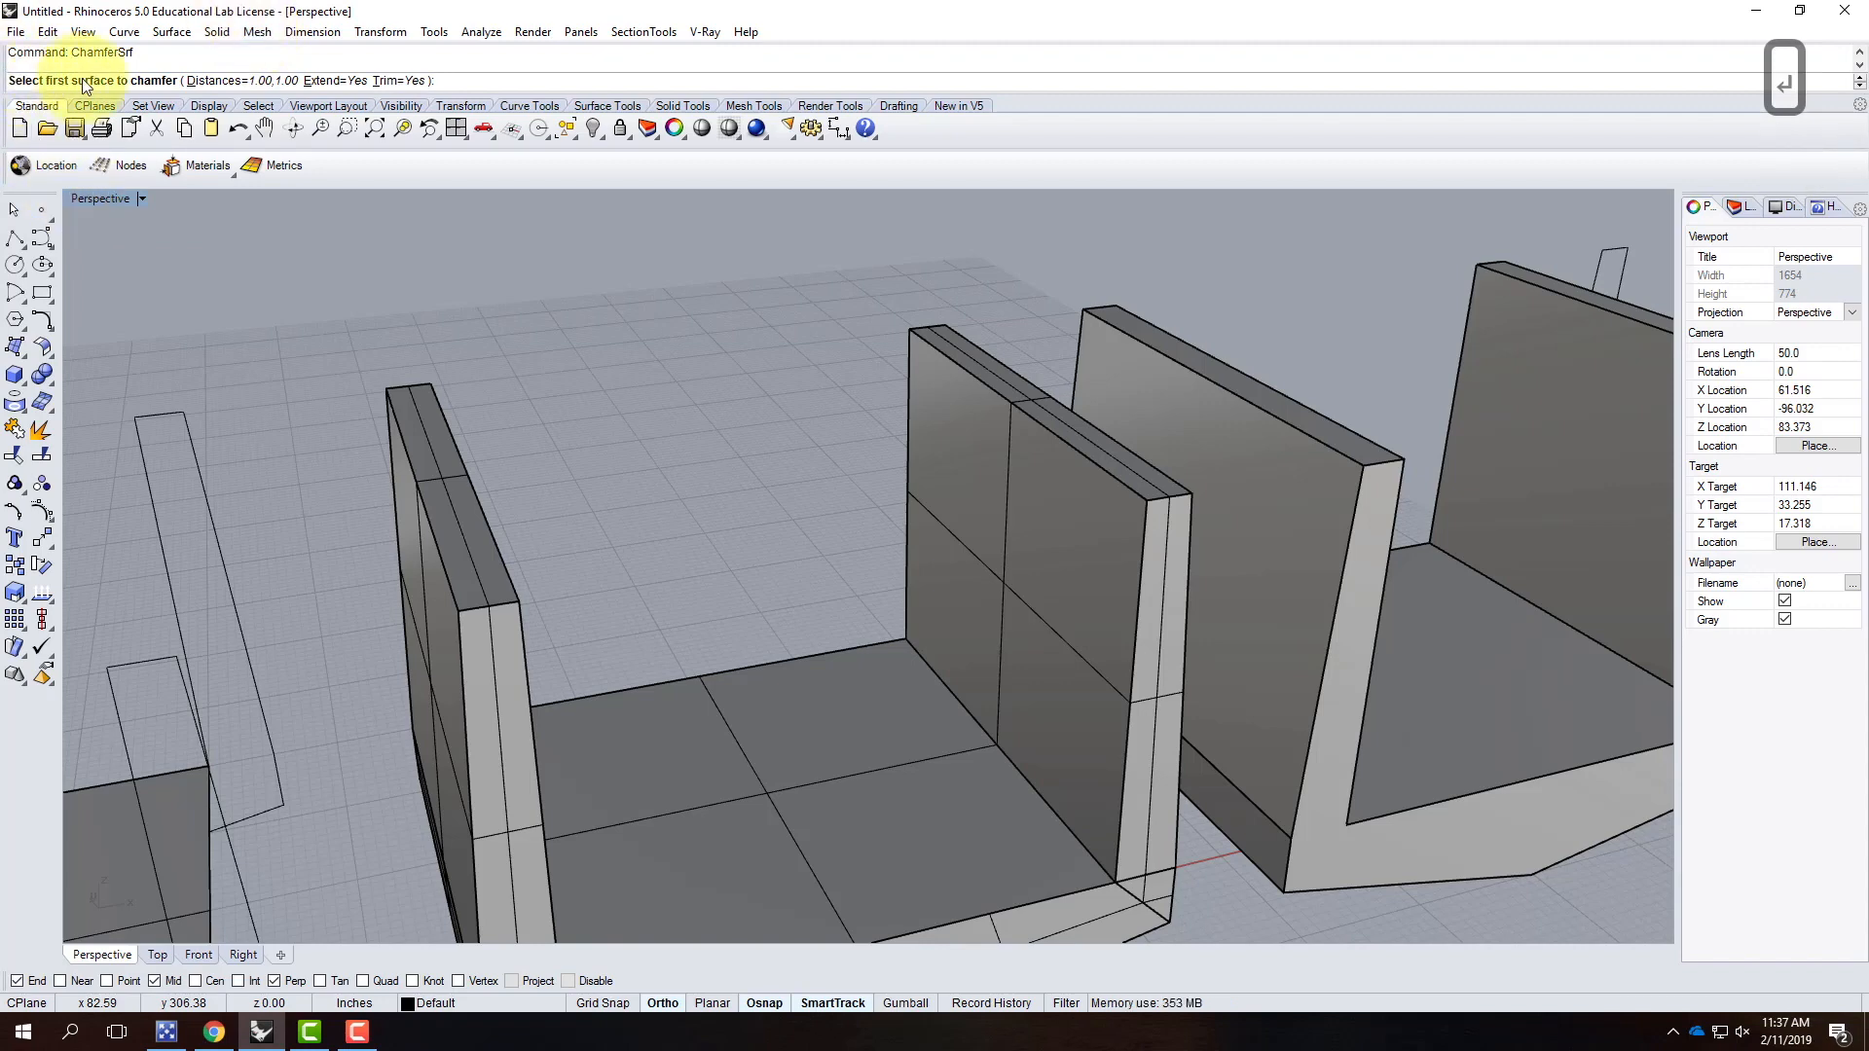
{"action": "left_click", "coordinate": [229, 85]}
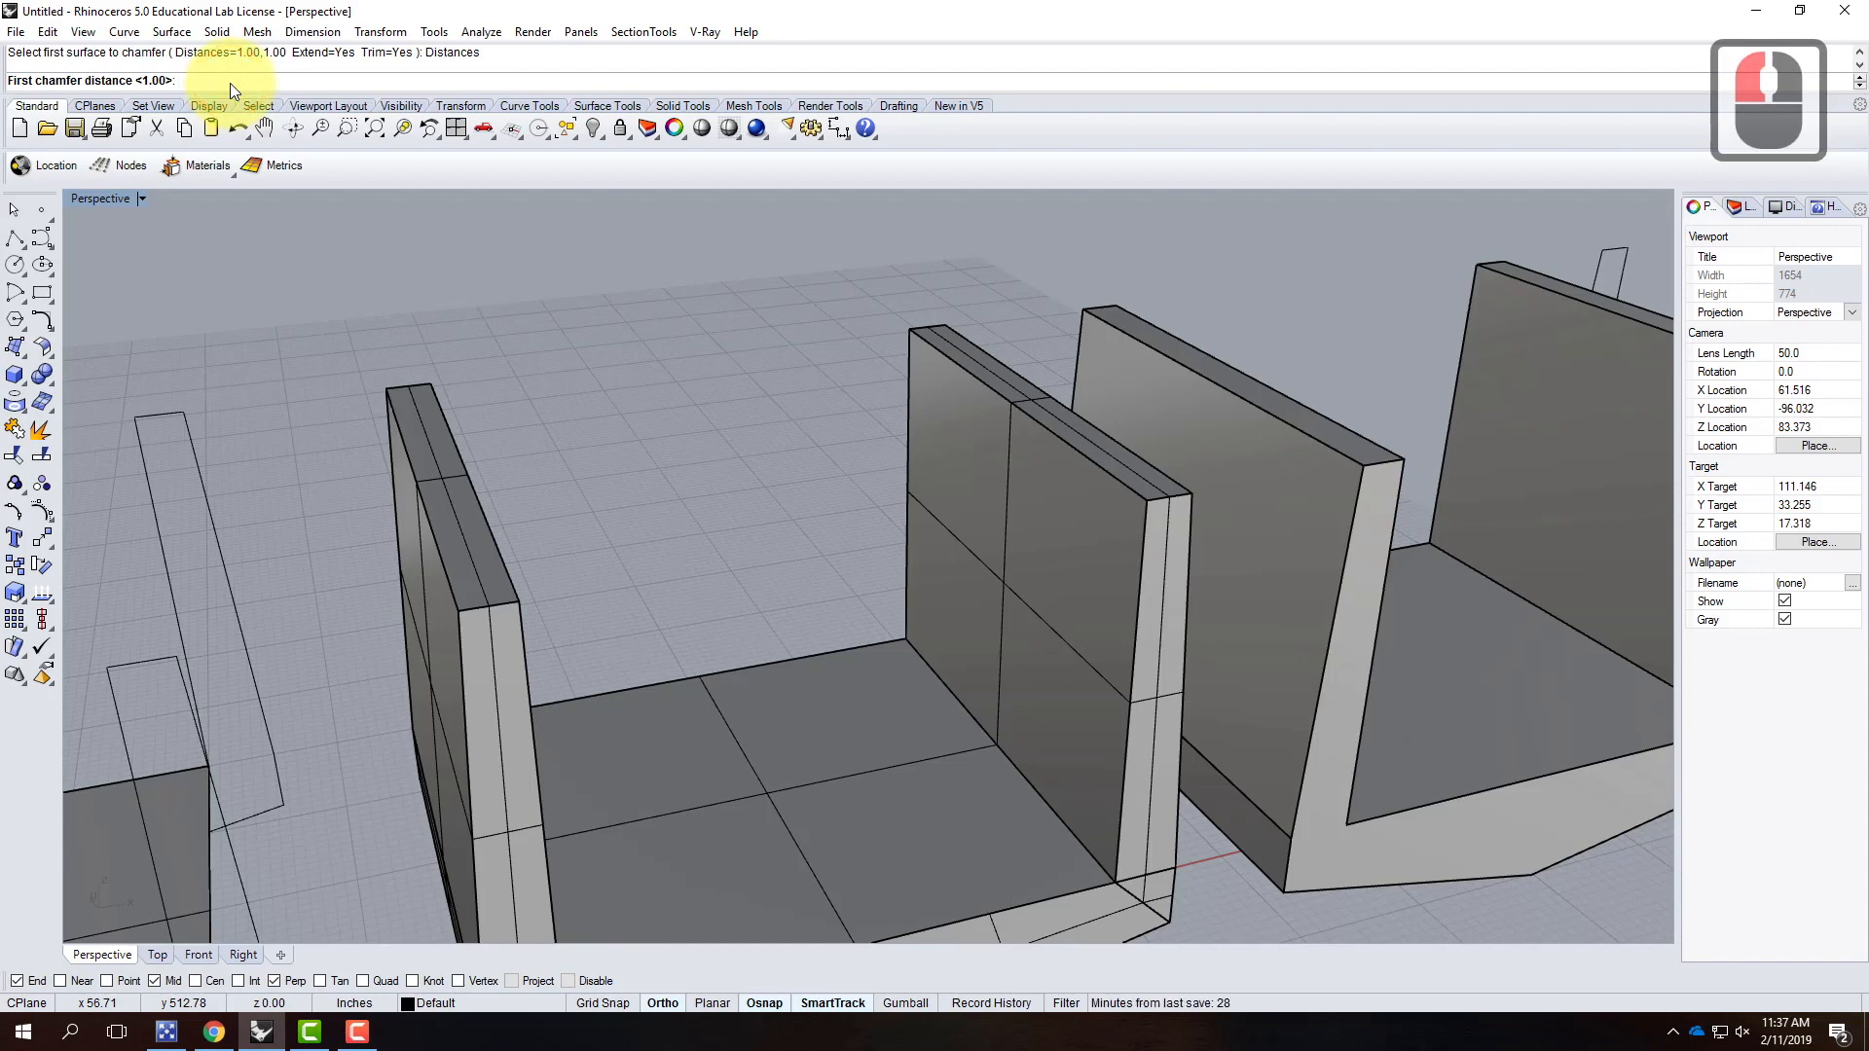
{"action": "type", "text": "0.5"}
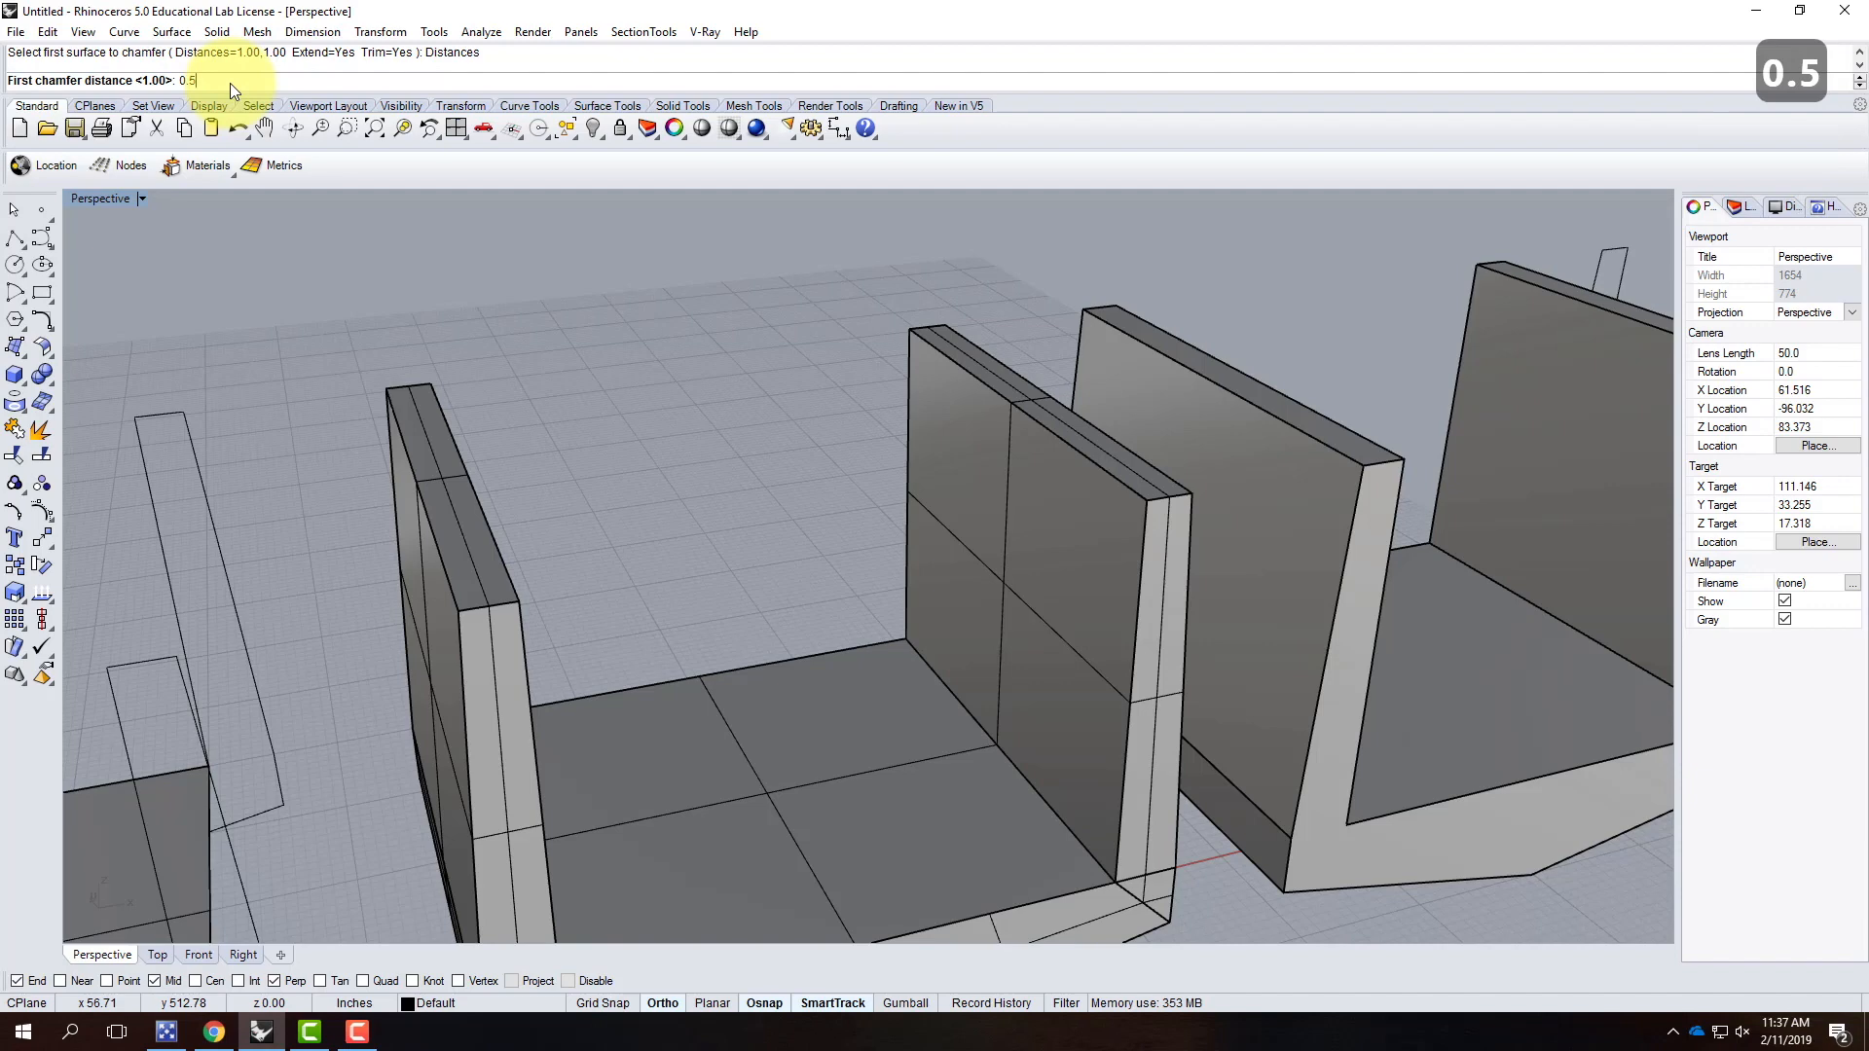
{"action": "key", "text": "Return"}
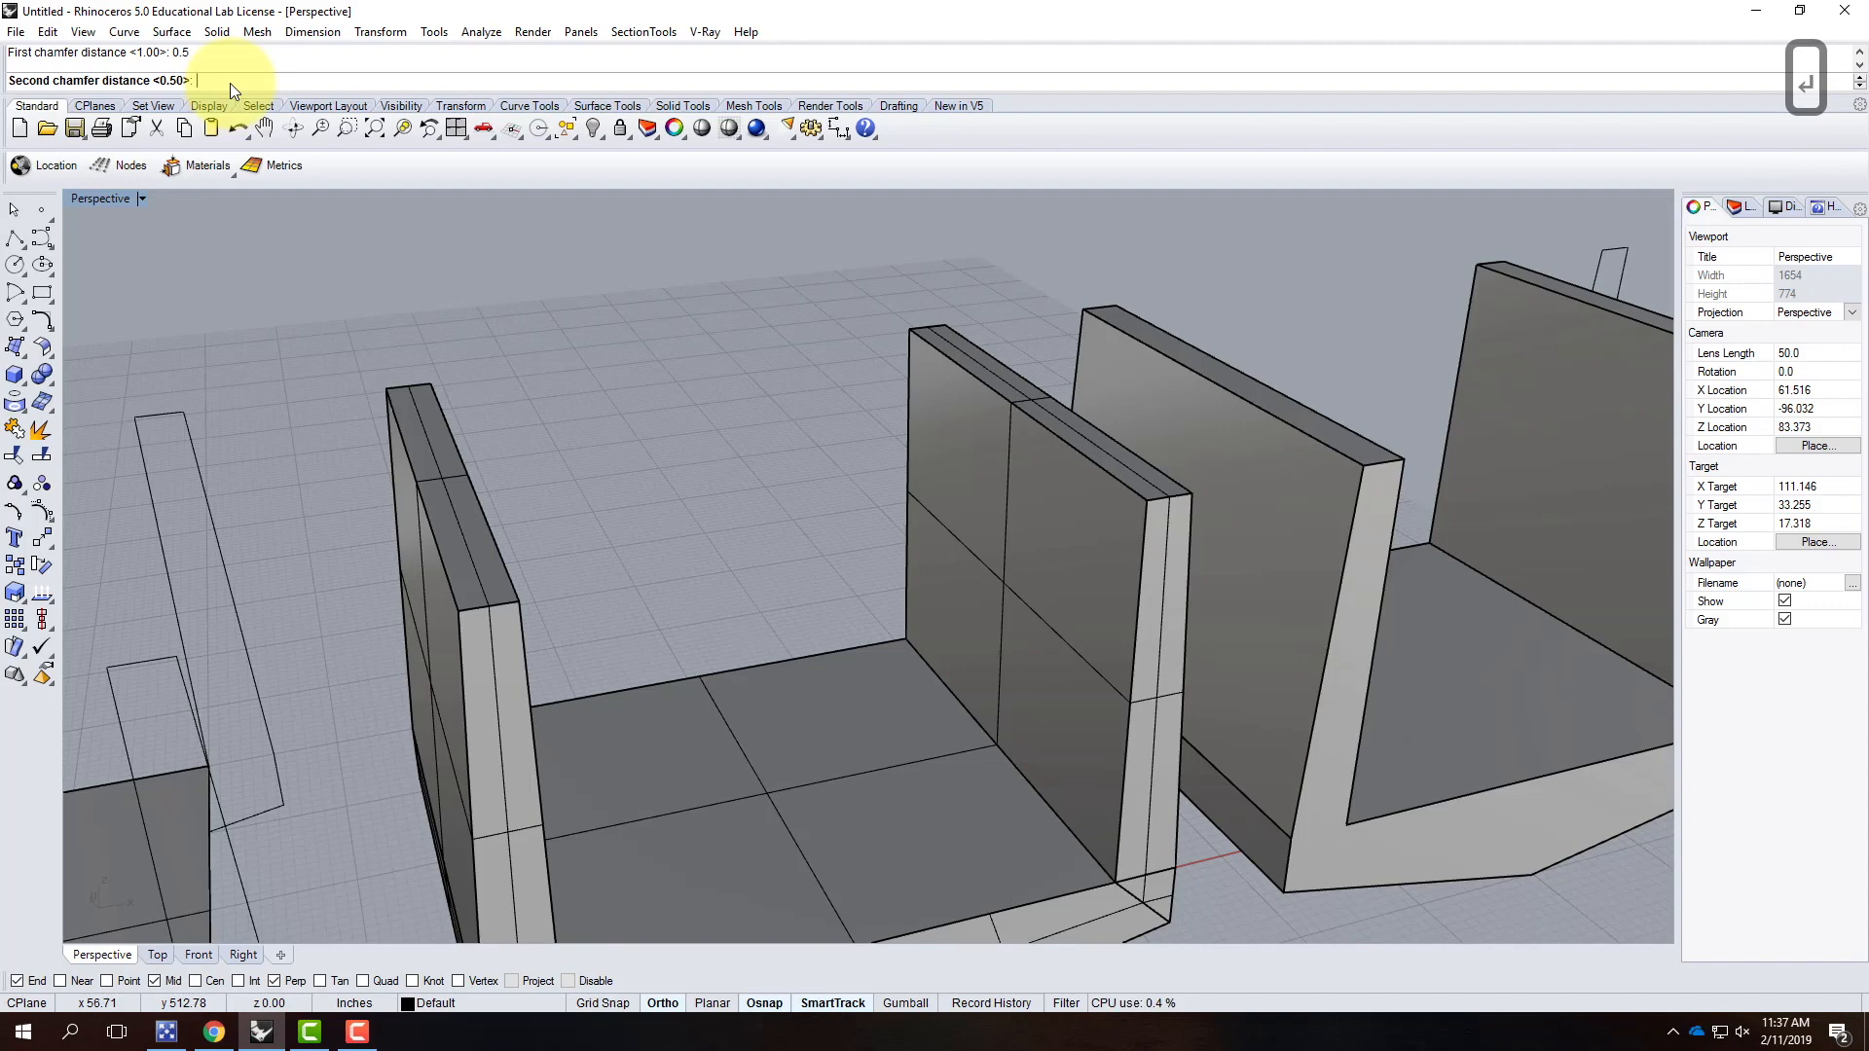
{"action": "type", "text": "0.5"}
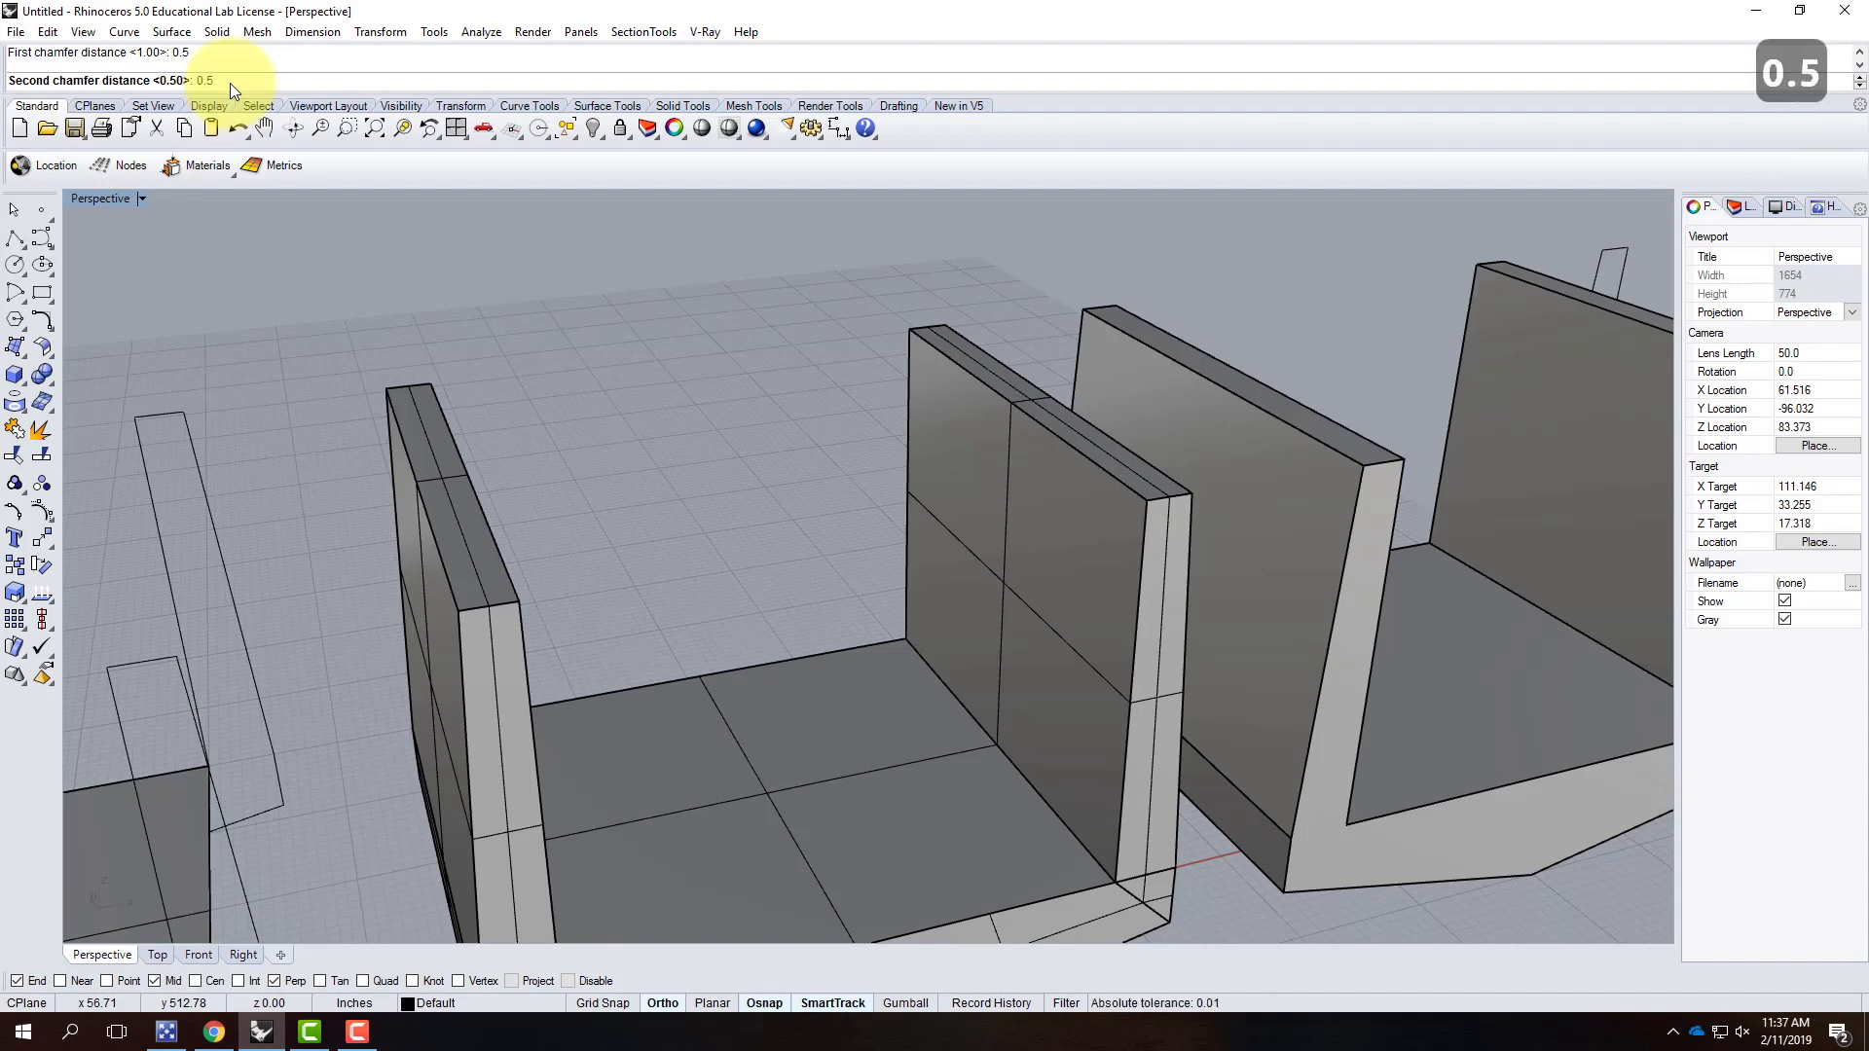
{"action": "key", "text": "Return"}
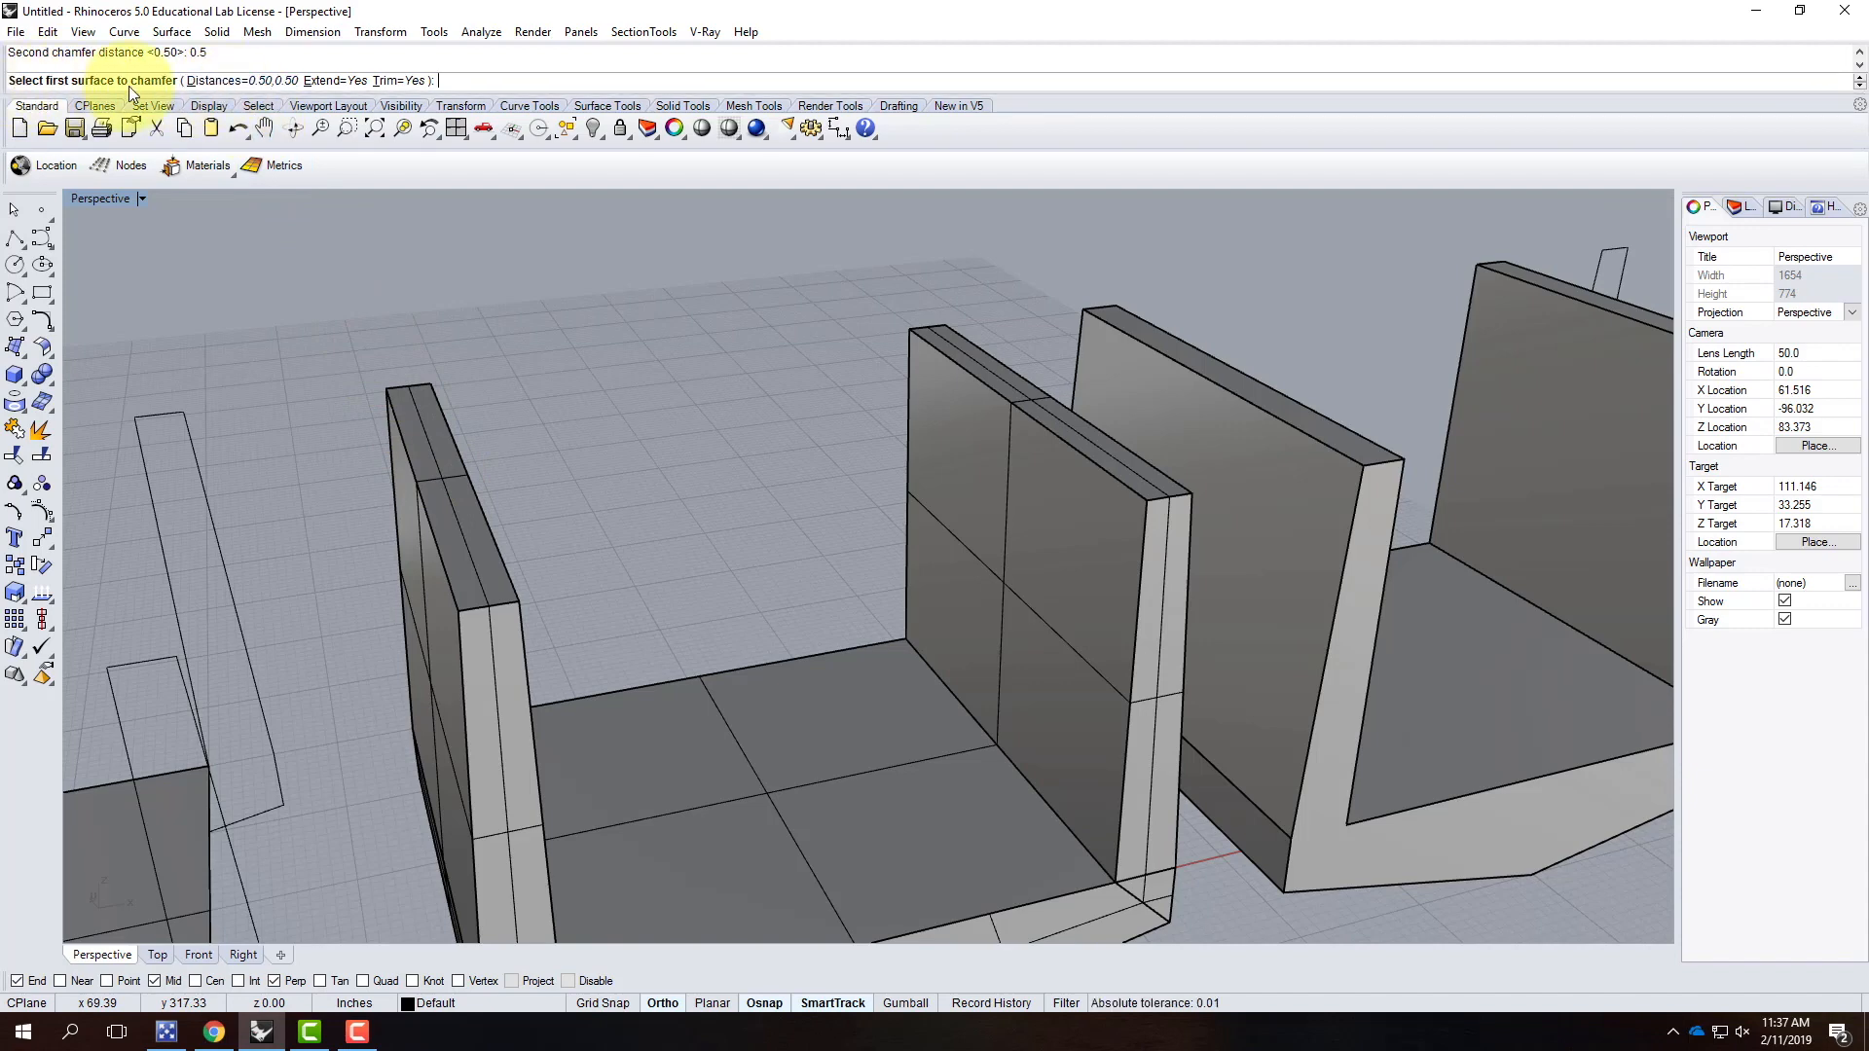
Step: Chamfer the outer top edge of the second form's left wall between its top and outer side surfaces
{"action": "right_click_drag", "start_coordinate": [482, 598], "coordinate": [452, 628]}
{"action": "left_click", "coordinate": [518, 464]}
{"action": "left_click", "coordinate": [445, 510]}
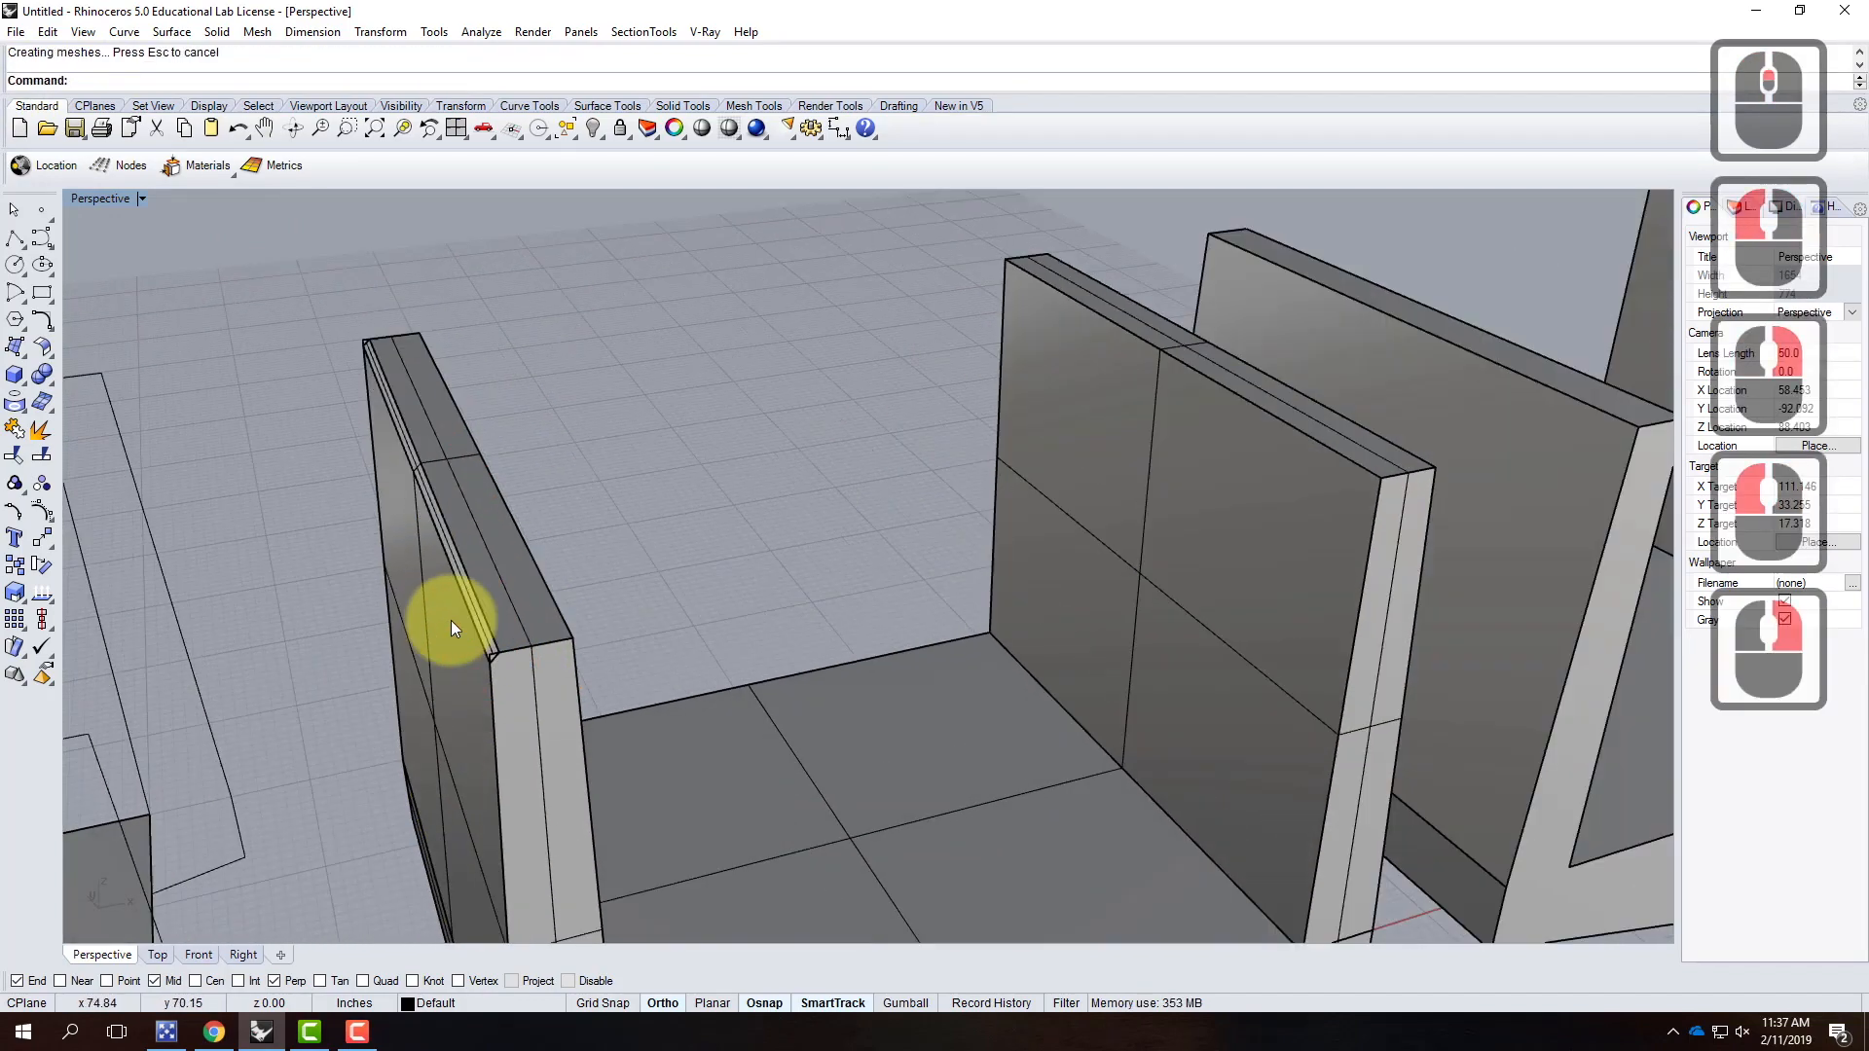
{"action": "scroll", "coordinate": [470, 610], "scroll_direction": "up", "scroll_amount": 3}
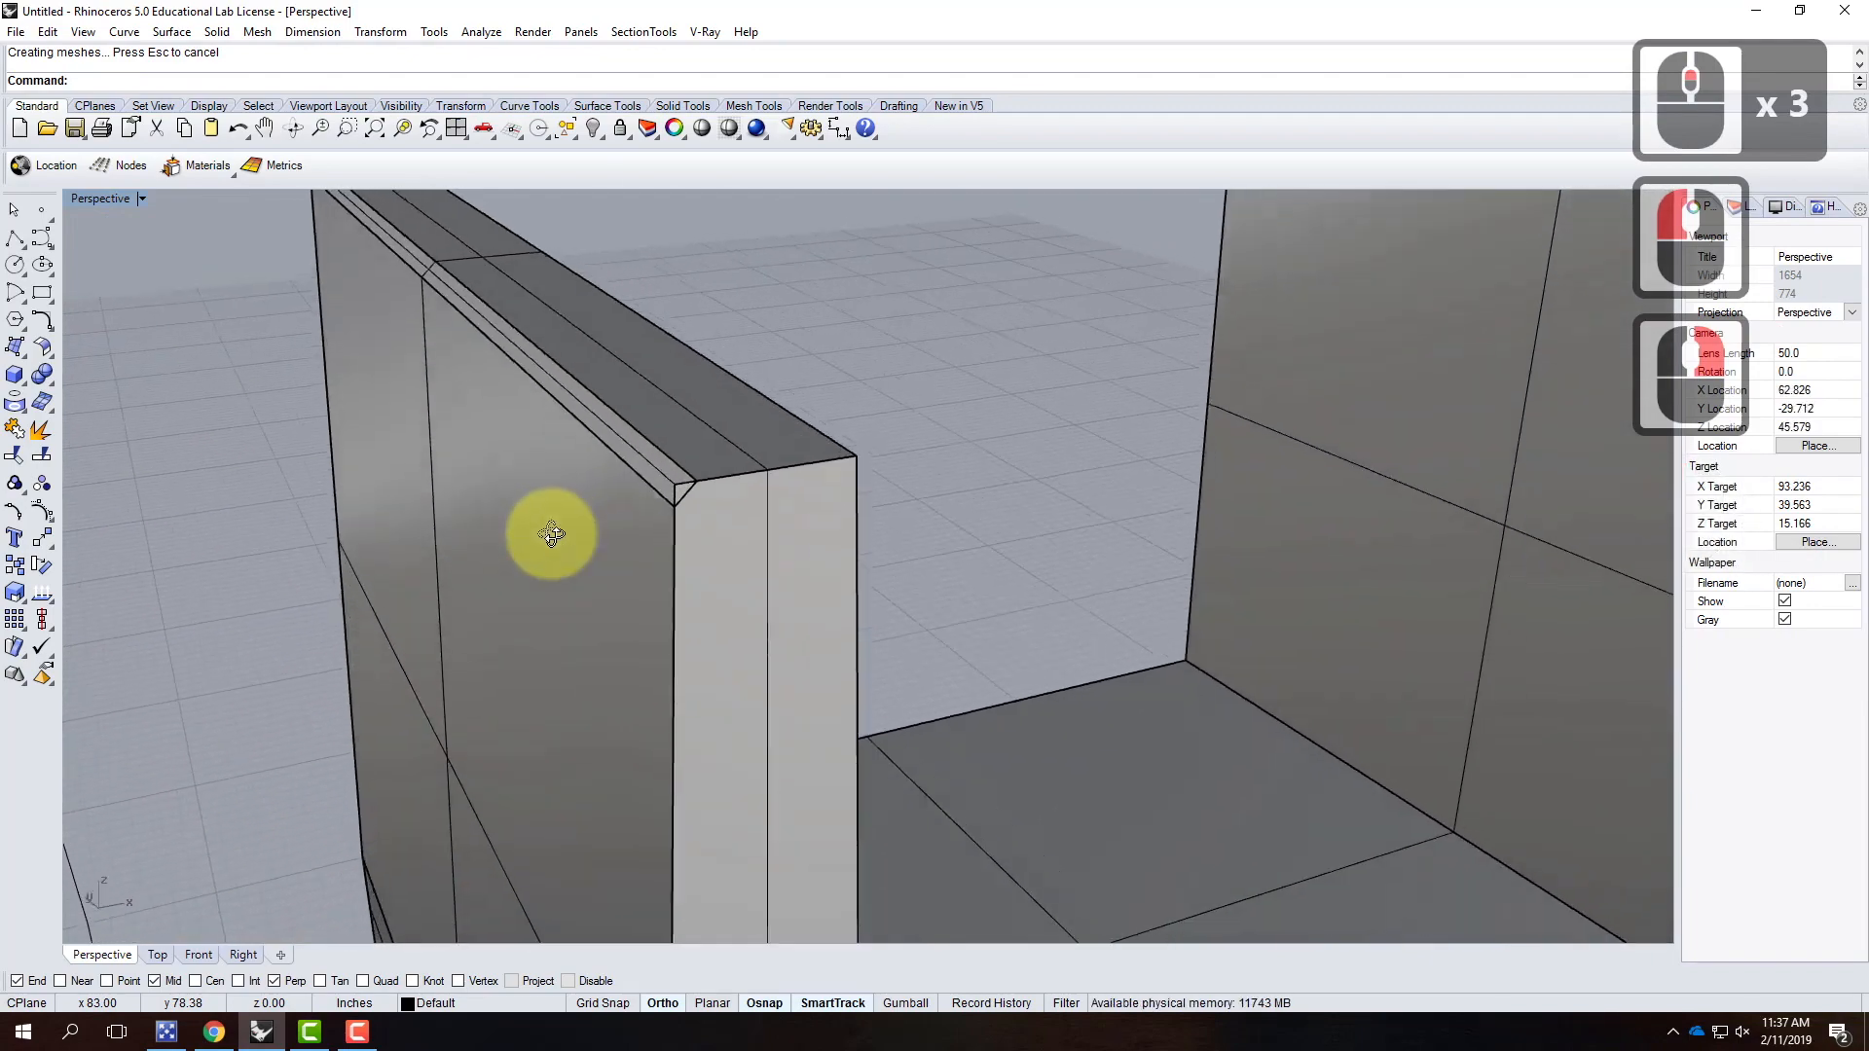
{"action": "right_click_drag", "start_coordinate": [551, 534], "coordinate": [502, 529]}
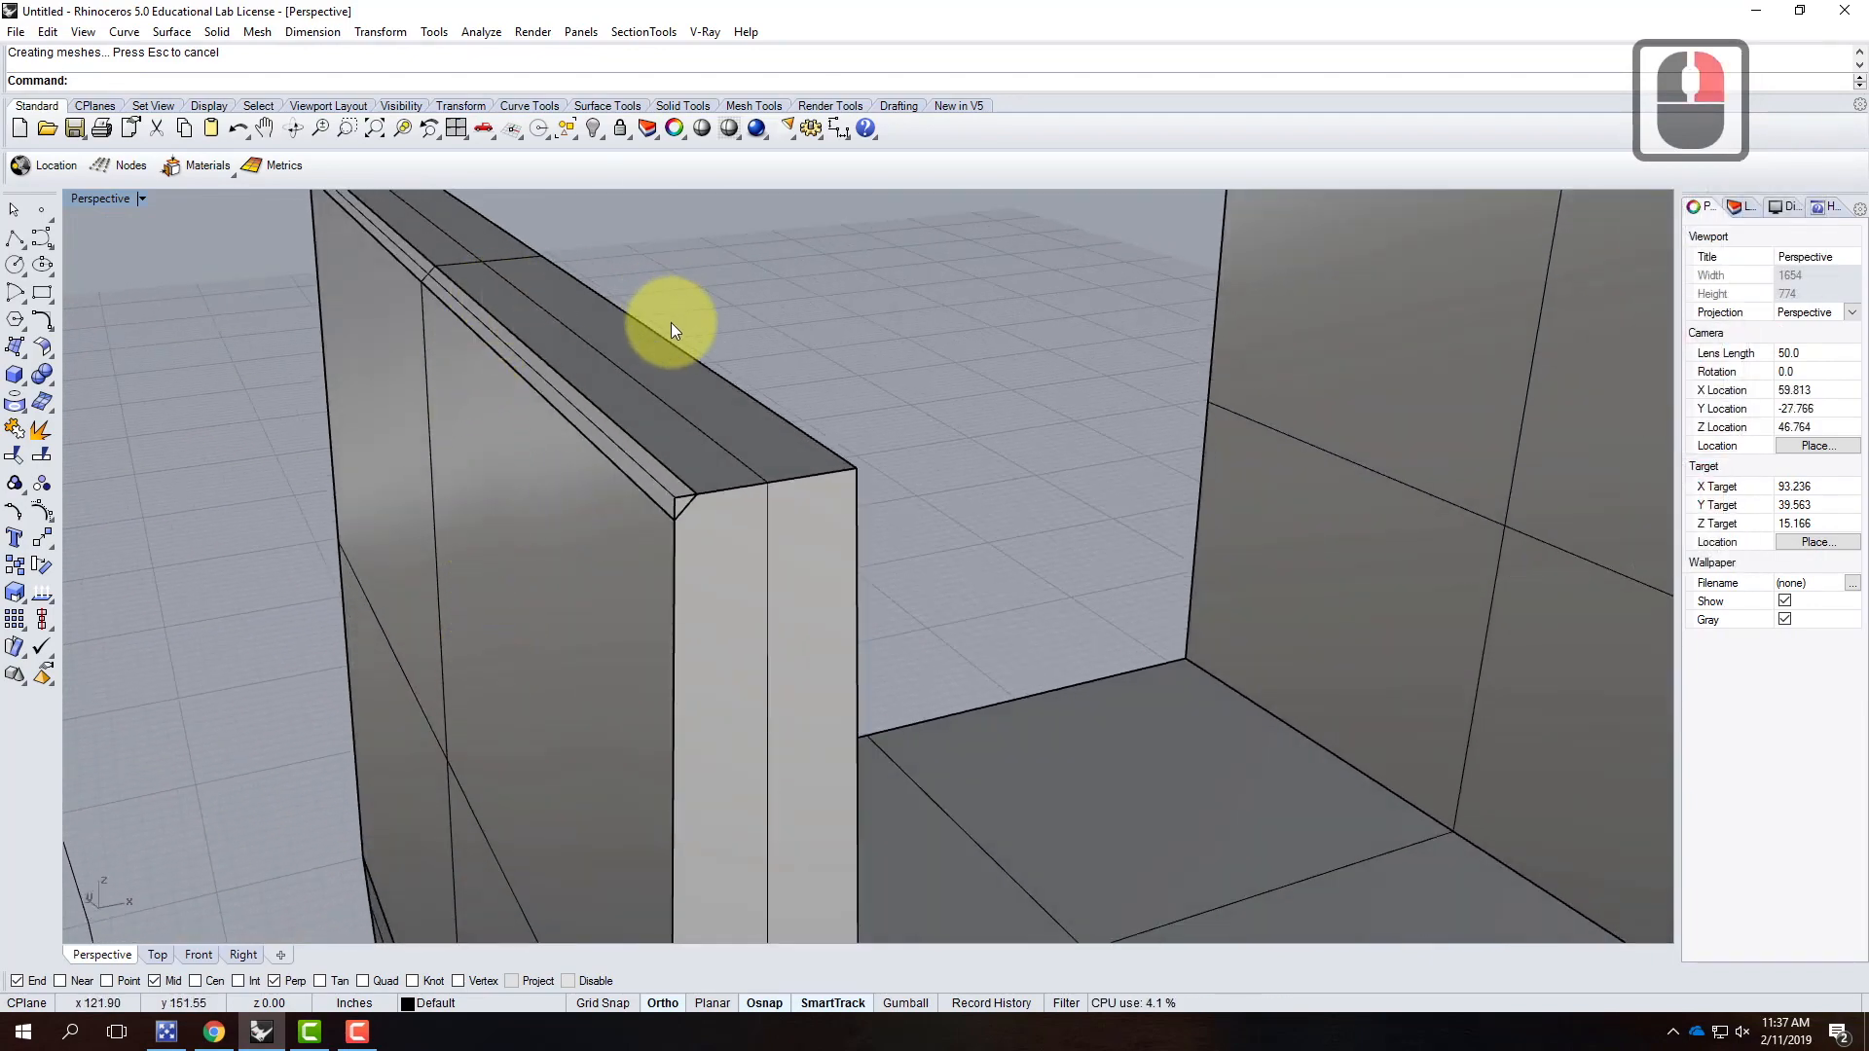
{"action": "right_click_drag", "start_coordinate": [779, 336], "coordinate": [712, 350]}
Step: Chamfer the inner top edge of the second form's left wall using the same 0.5 distances
{"action": "scroll", "coordinate": [709, 563], "scroll_direction": "down", "scroll_amount": 3}
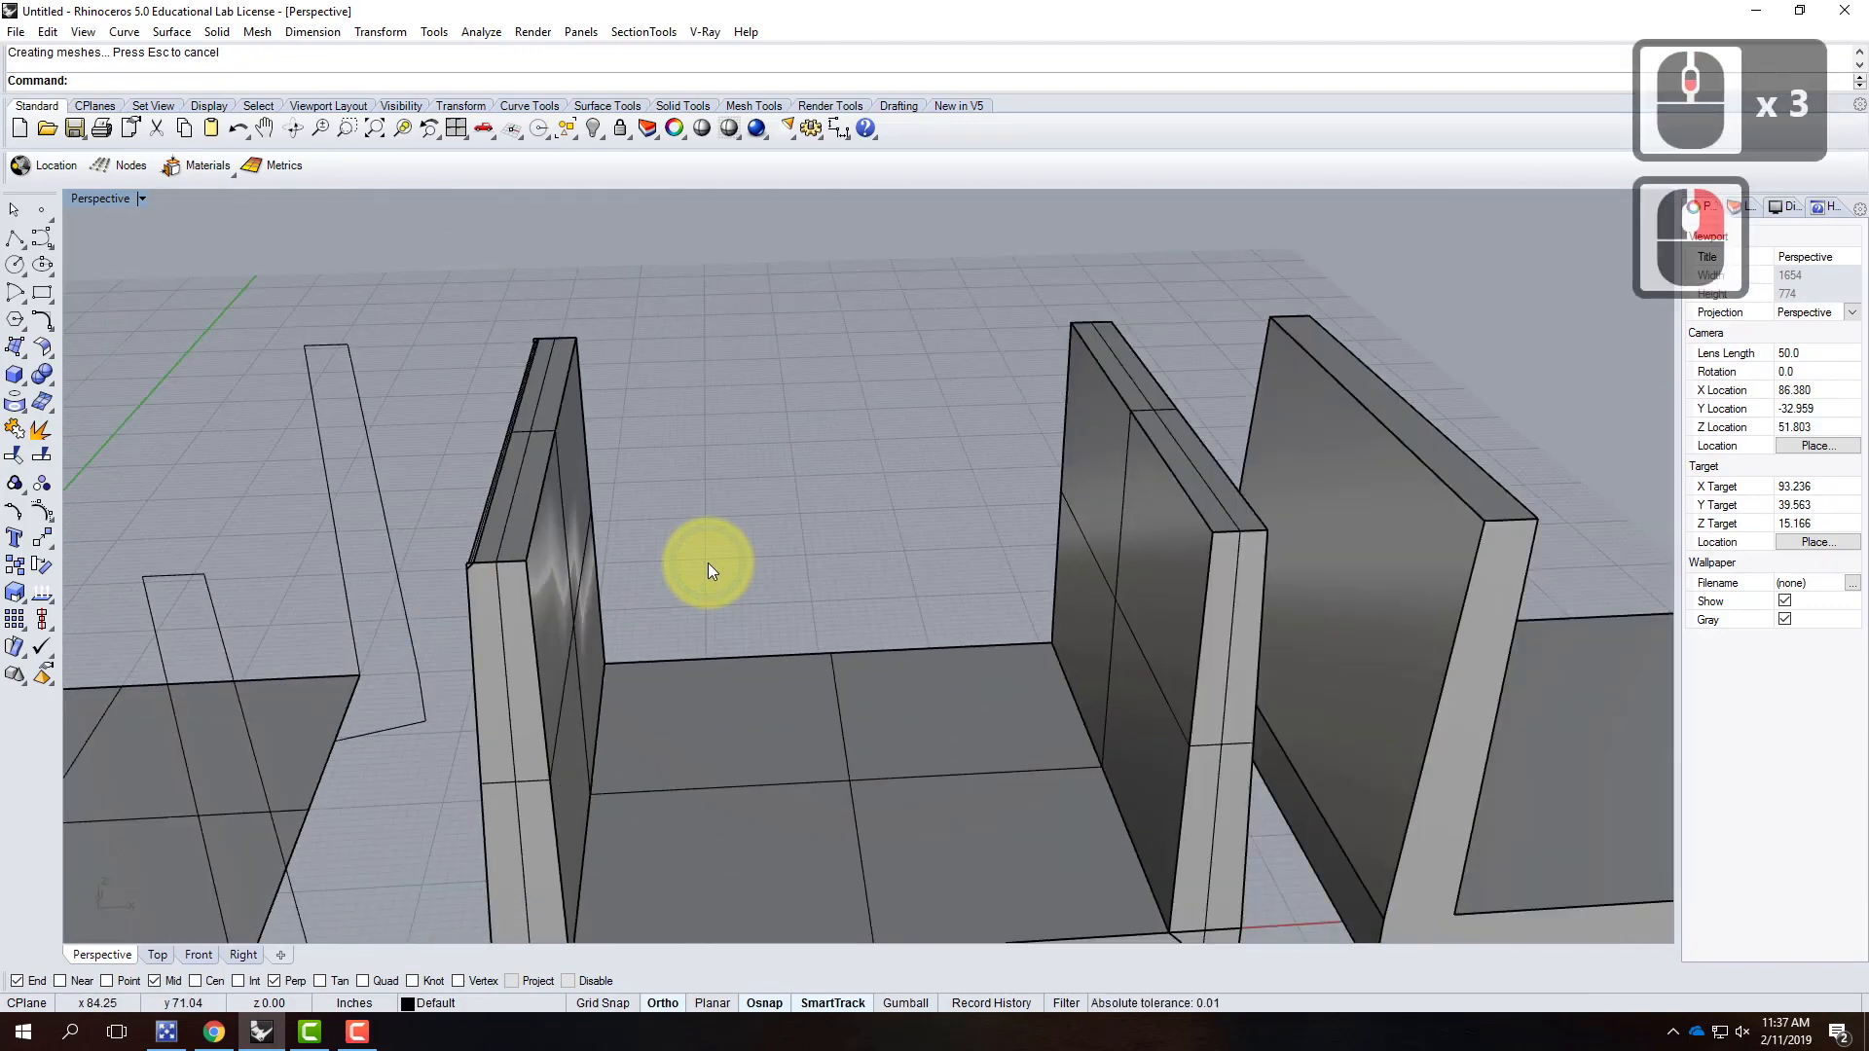
{"action": "scroll", "coordinate": [600, 407], "scroll_direction": "up", "scroll_amount": 2}
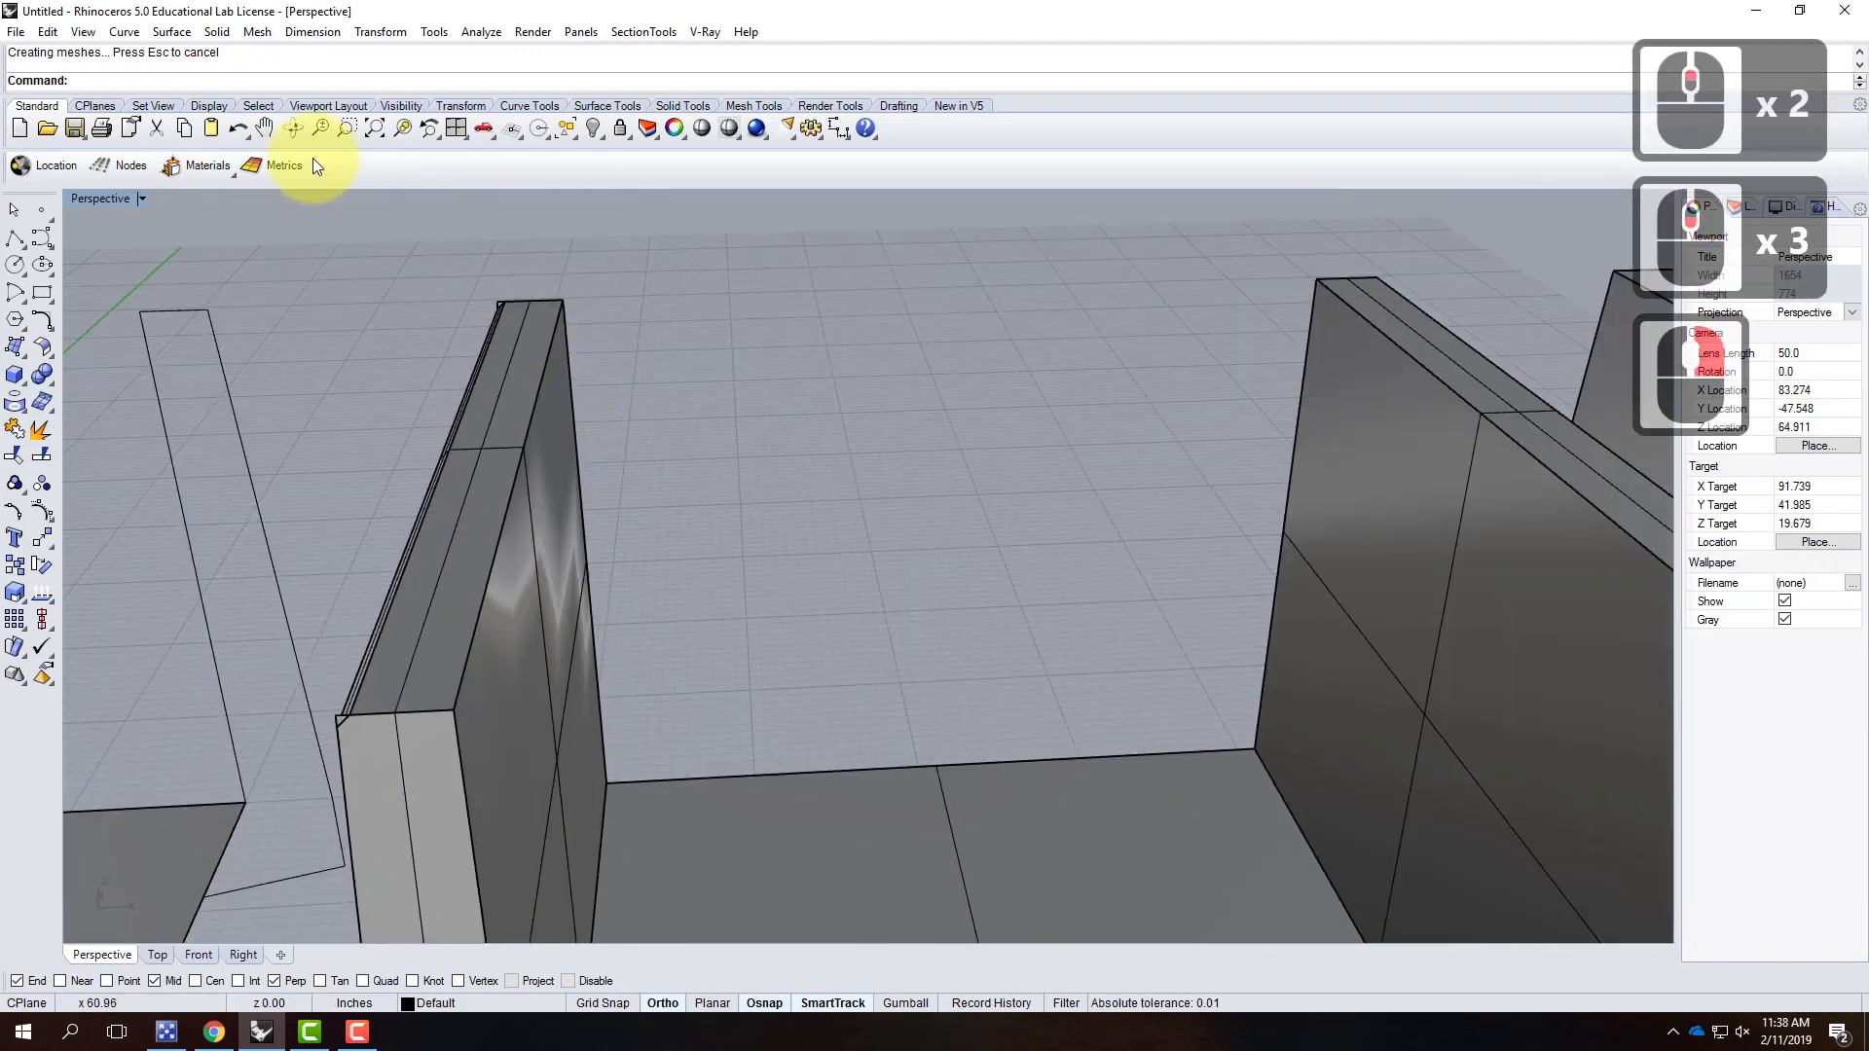
{"action": "left_click", "coordinate": [172, 31]}
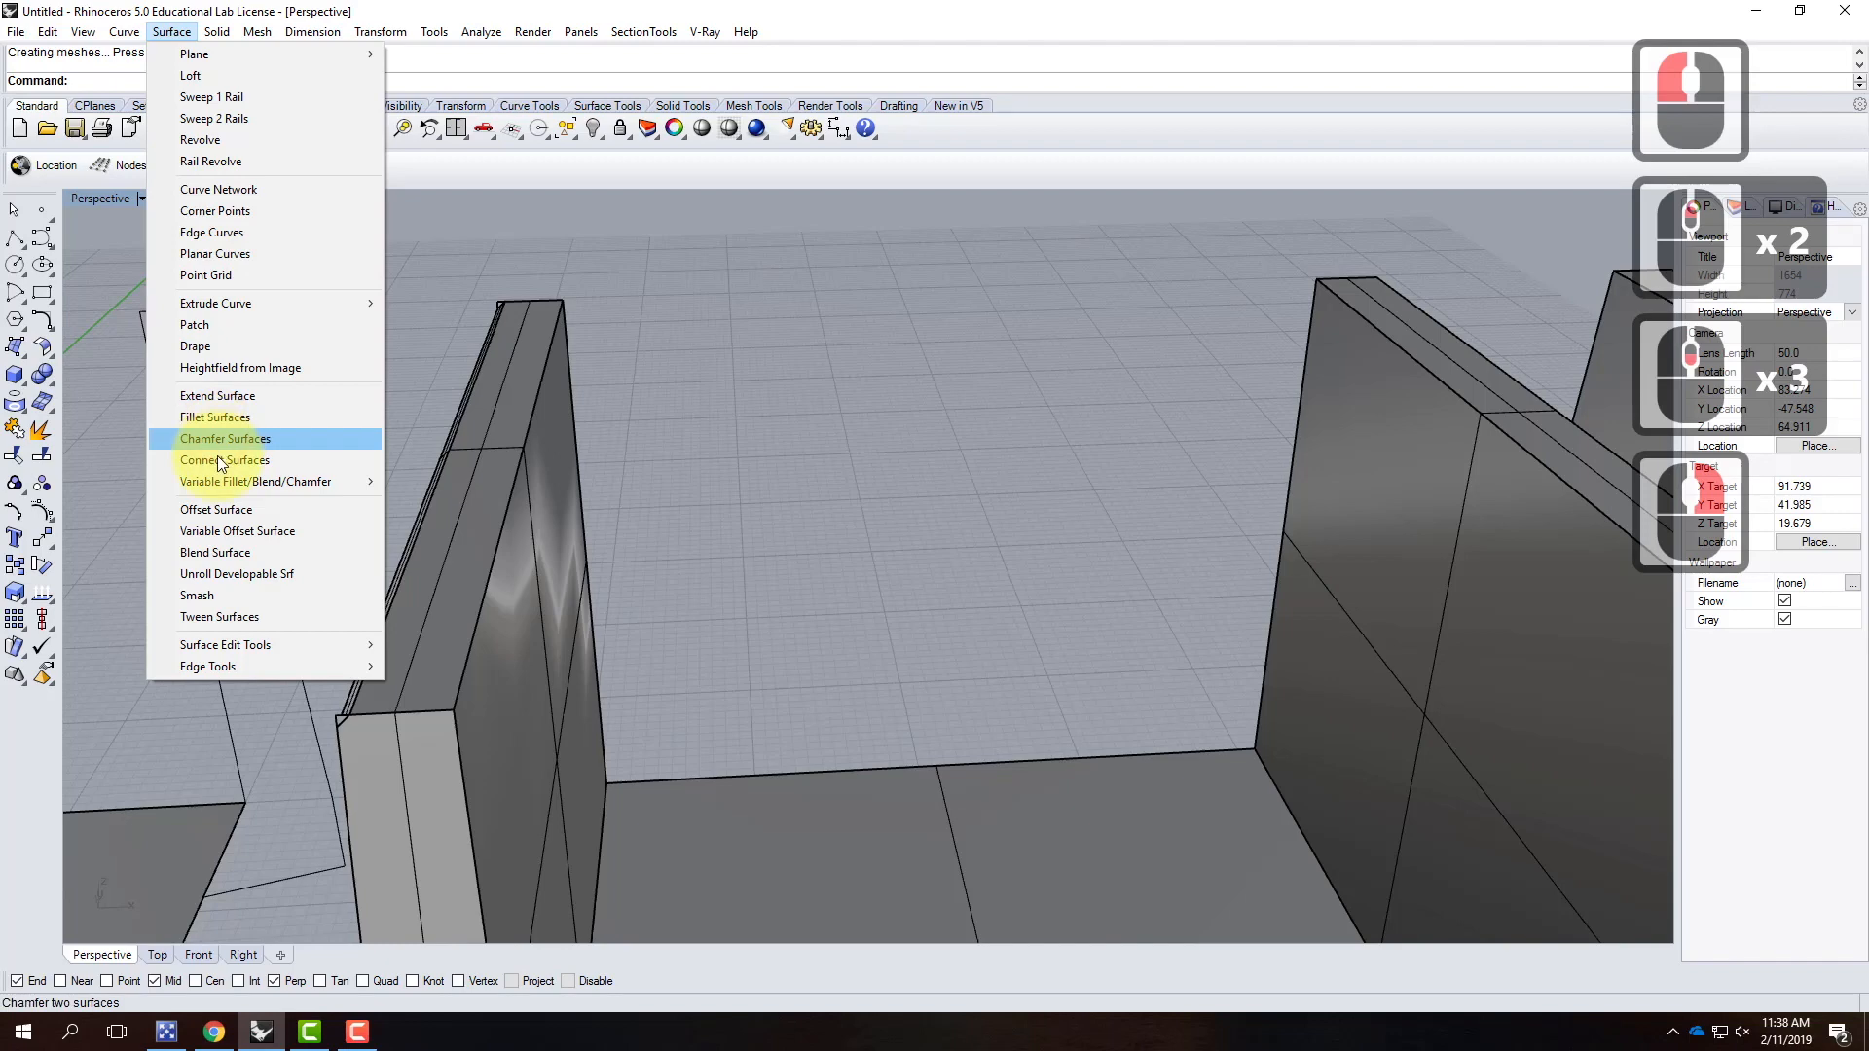
{"action": "mouse_move", "coordinate": [145, 24]}
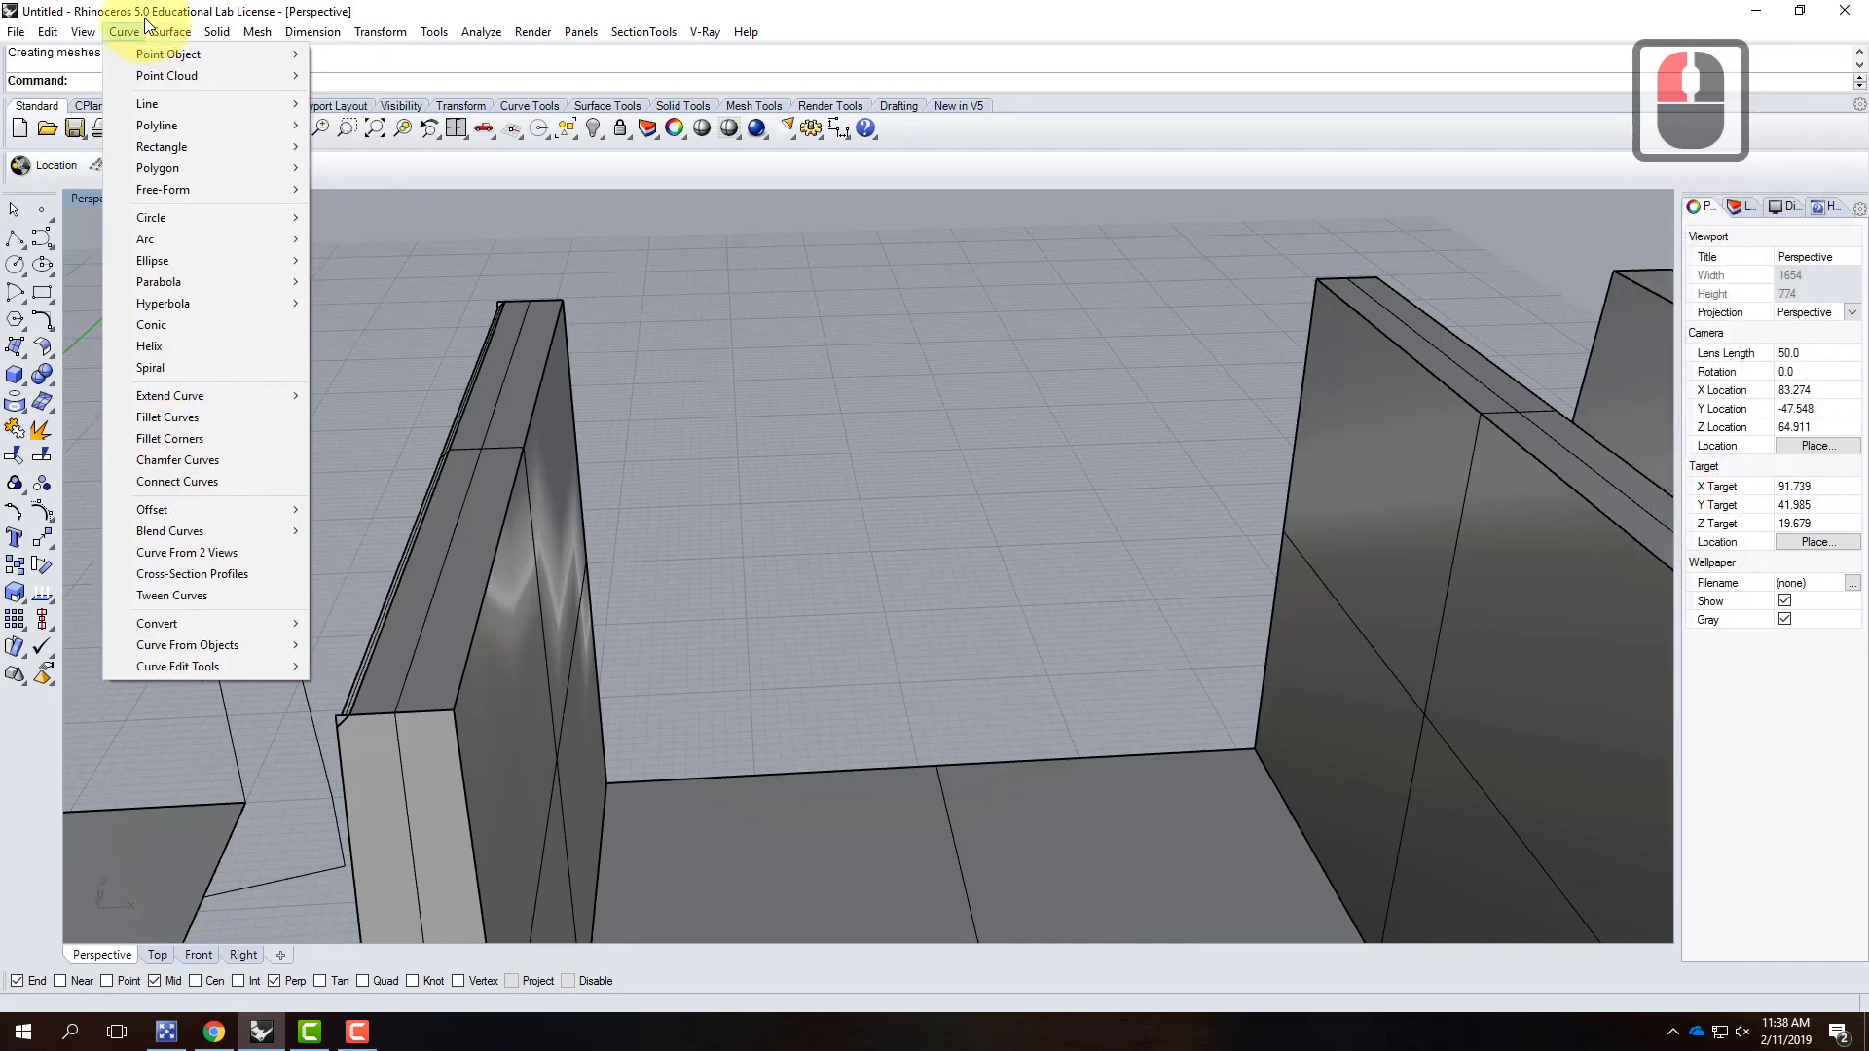
{"action": "left_click", "coordinate": [175, 463]}
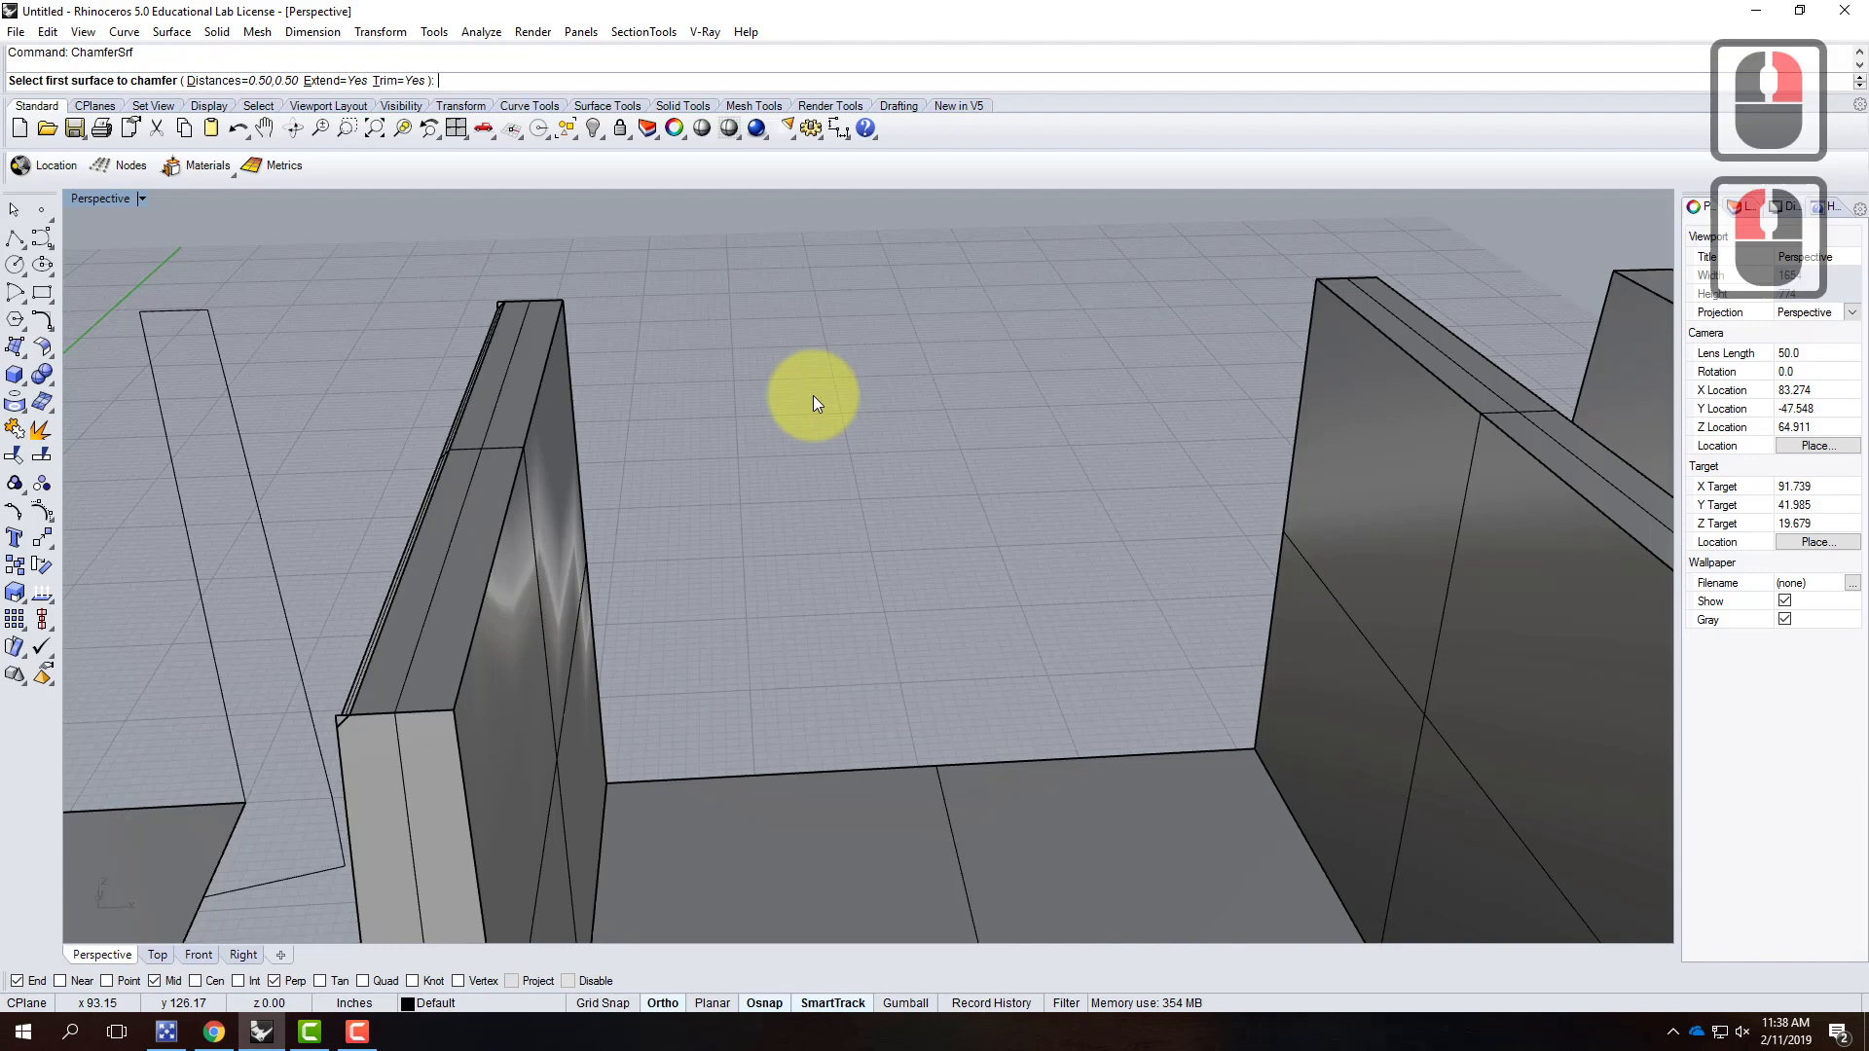
{"action": "left_click", "coordinate": [534, 523]}
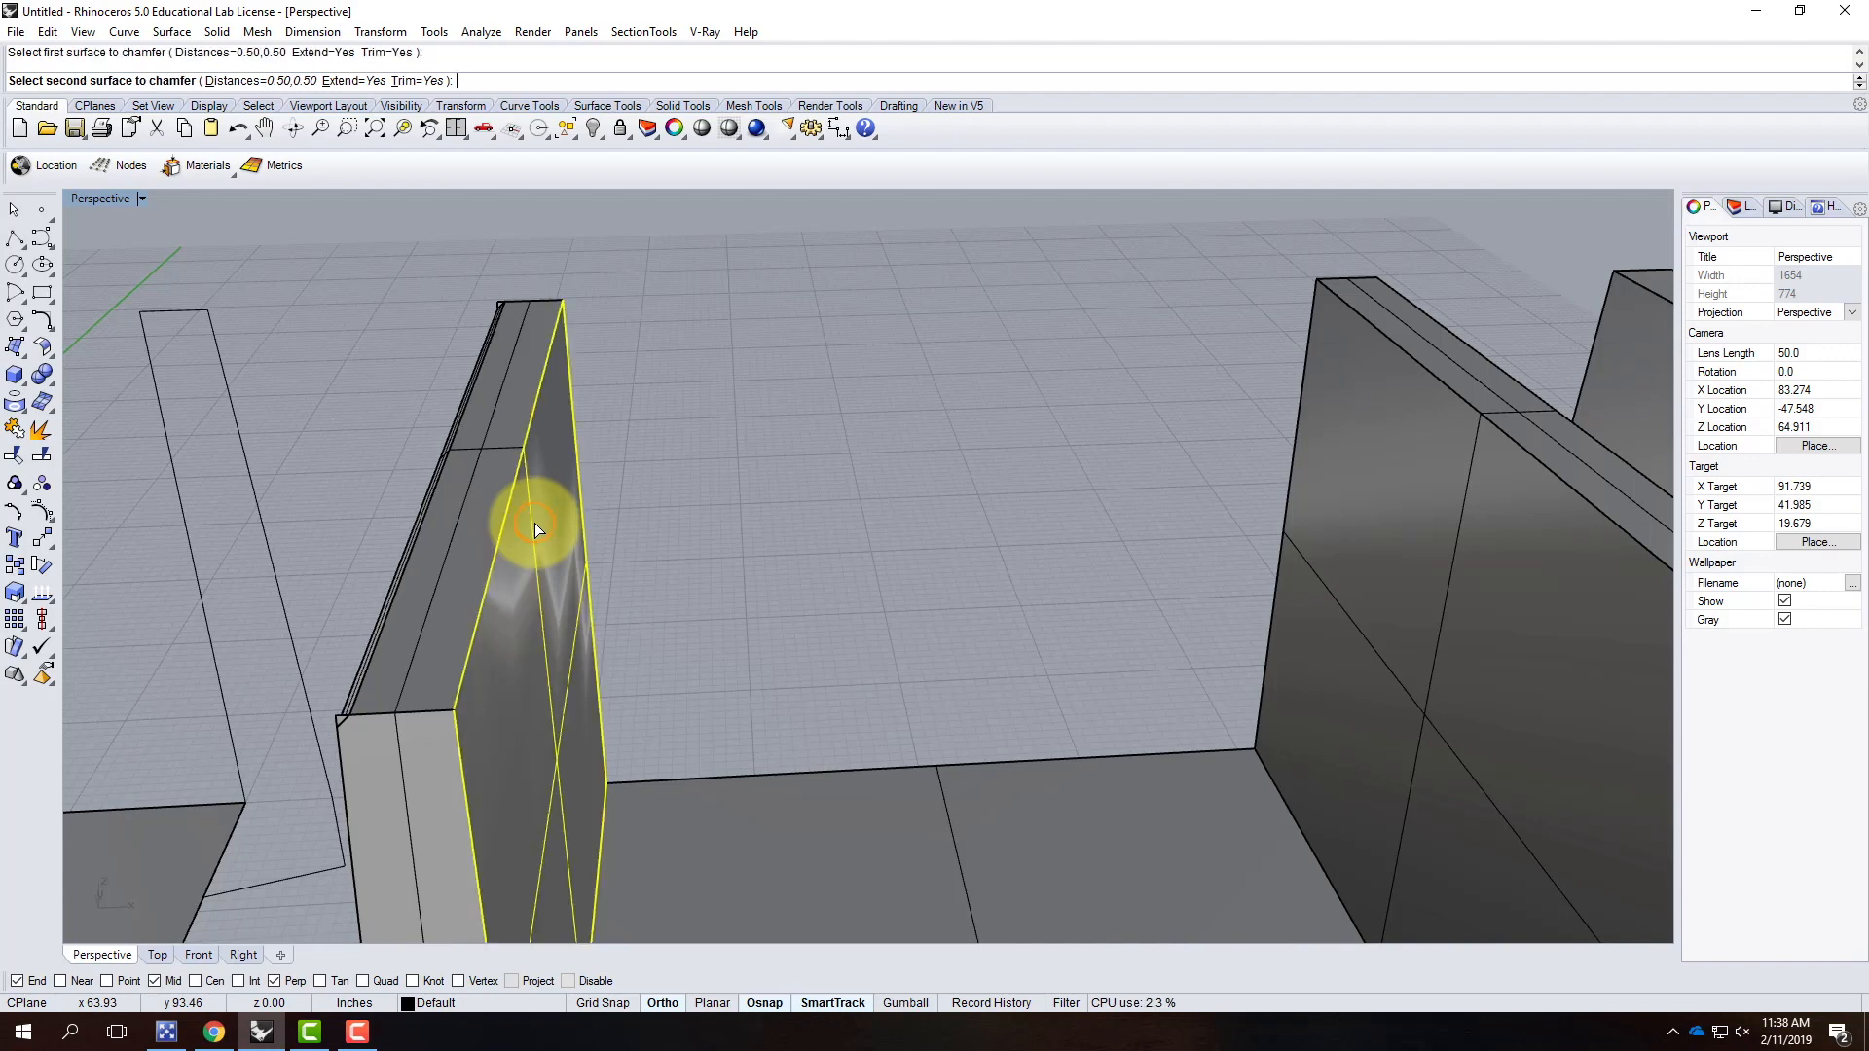
{"action": "left_click", "coordinate": [493, 442]}
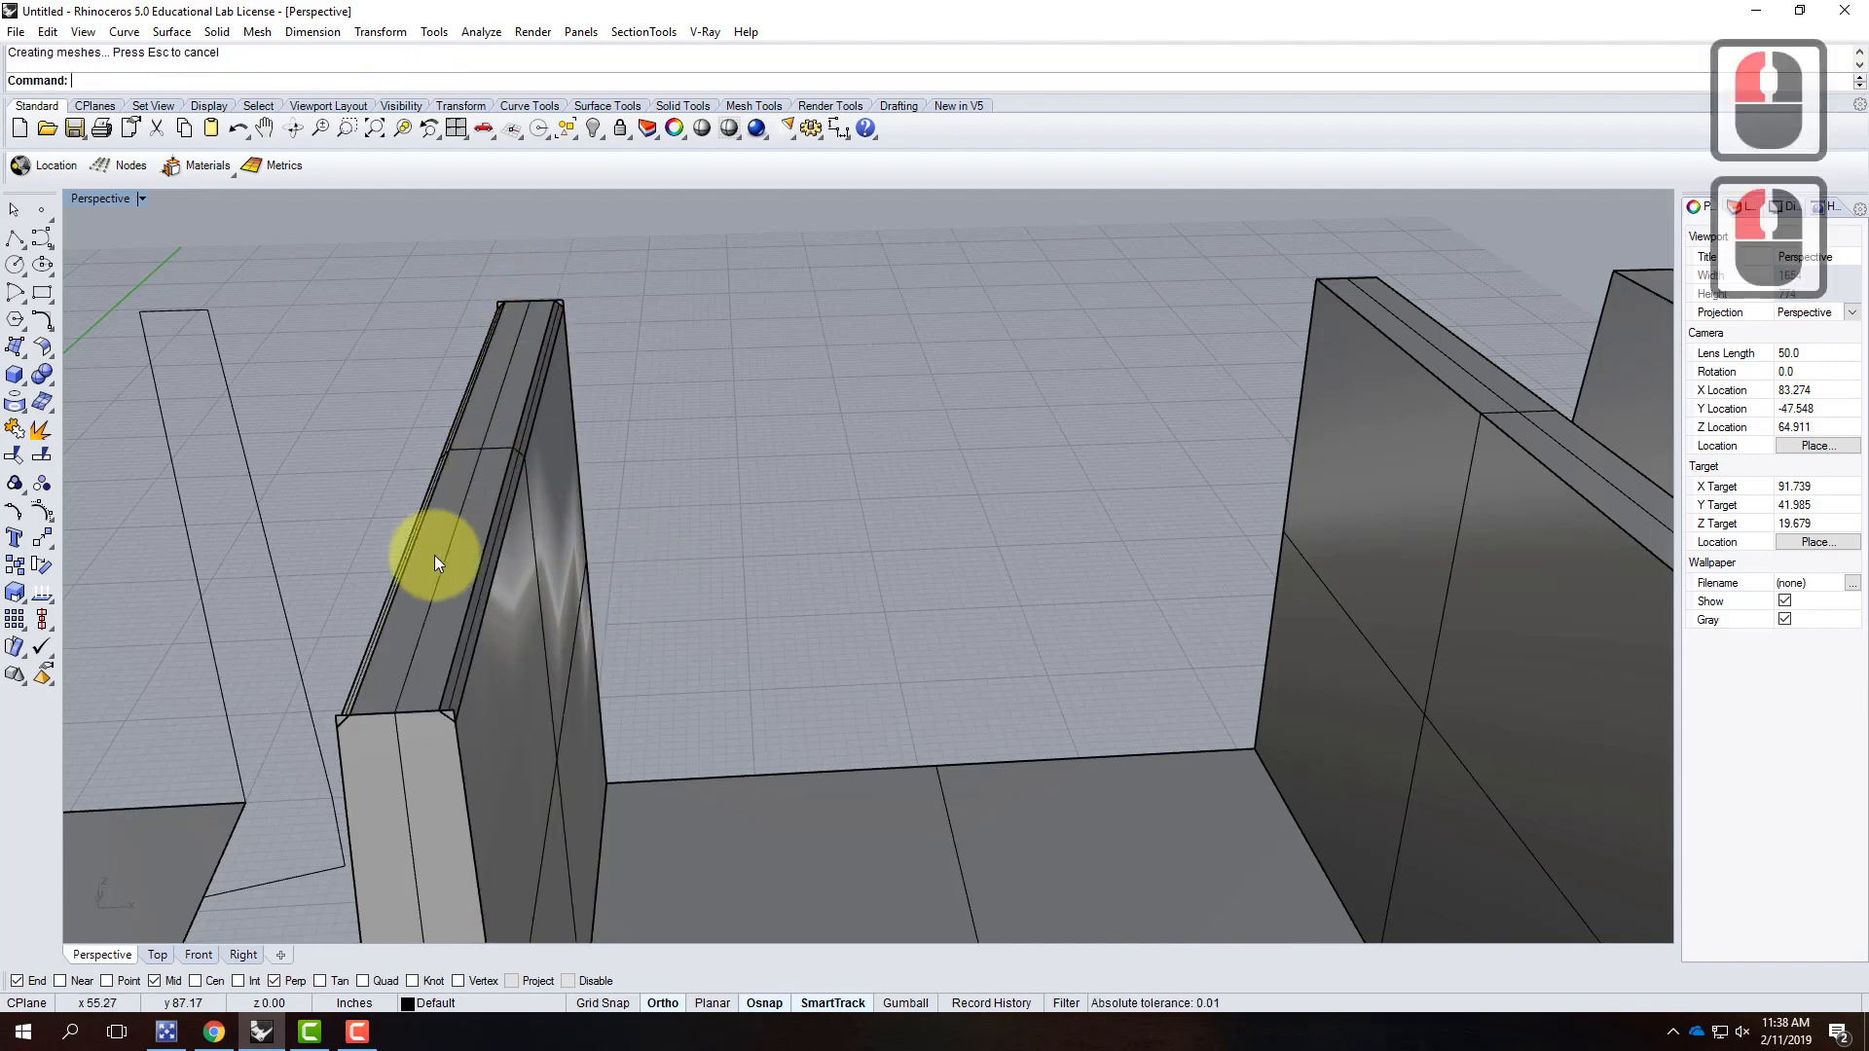
Step: Chamfer the left wall's front top edge between the front cap surface and the top surface at 0.5 distances
{"action": "scroll", "coordinate": [495, 442], "scroll_direction": "down", "scroll_amount": 2}
{"action": "scroll", "coordinate": [489, 481], "scroll_direction": "up", "scroll_amount": 1}
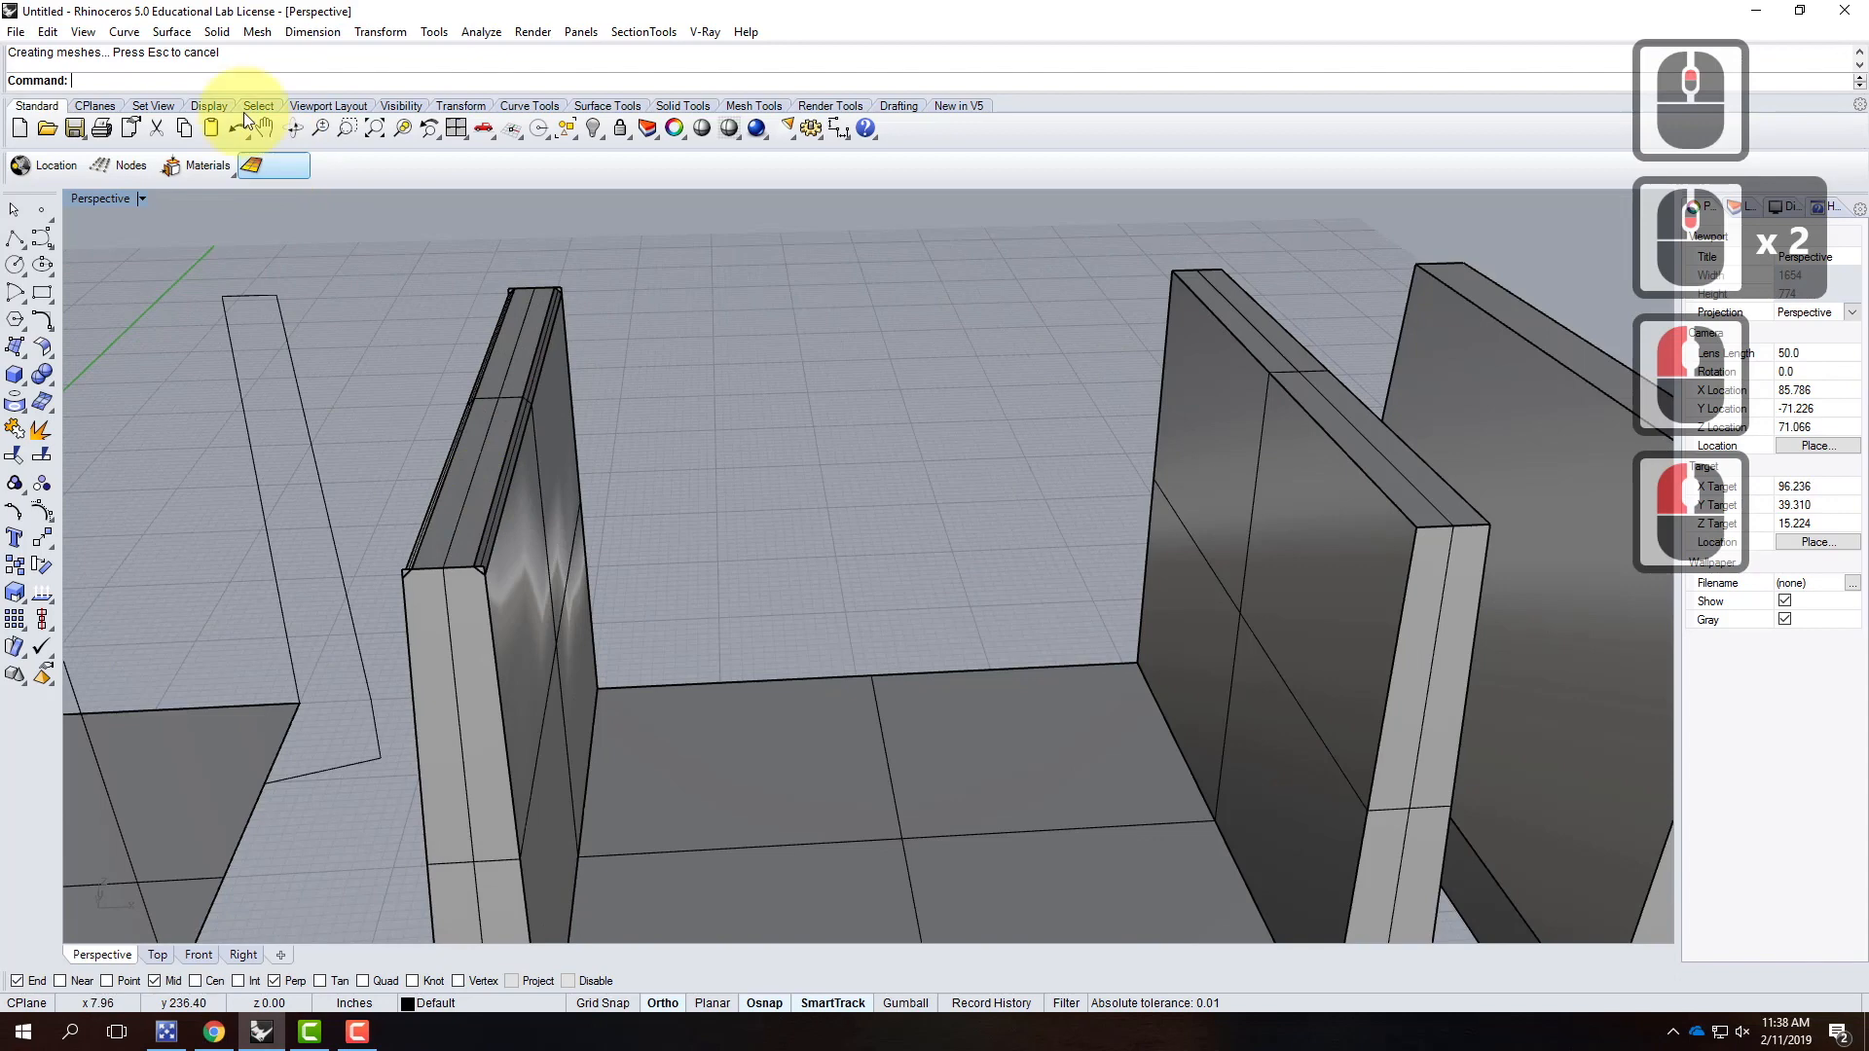
{"action": "left_click", "coordinate": [185, 35]}
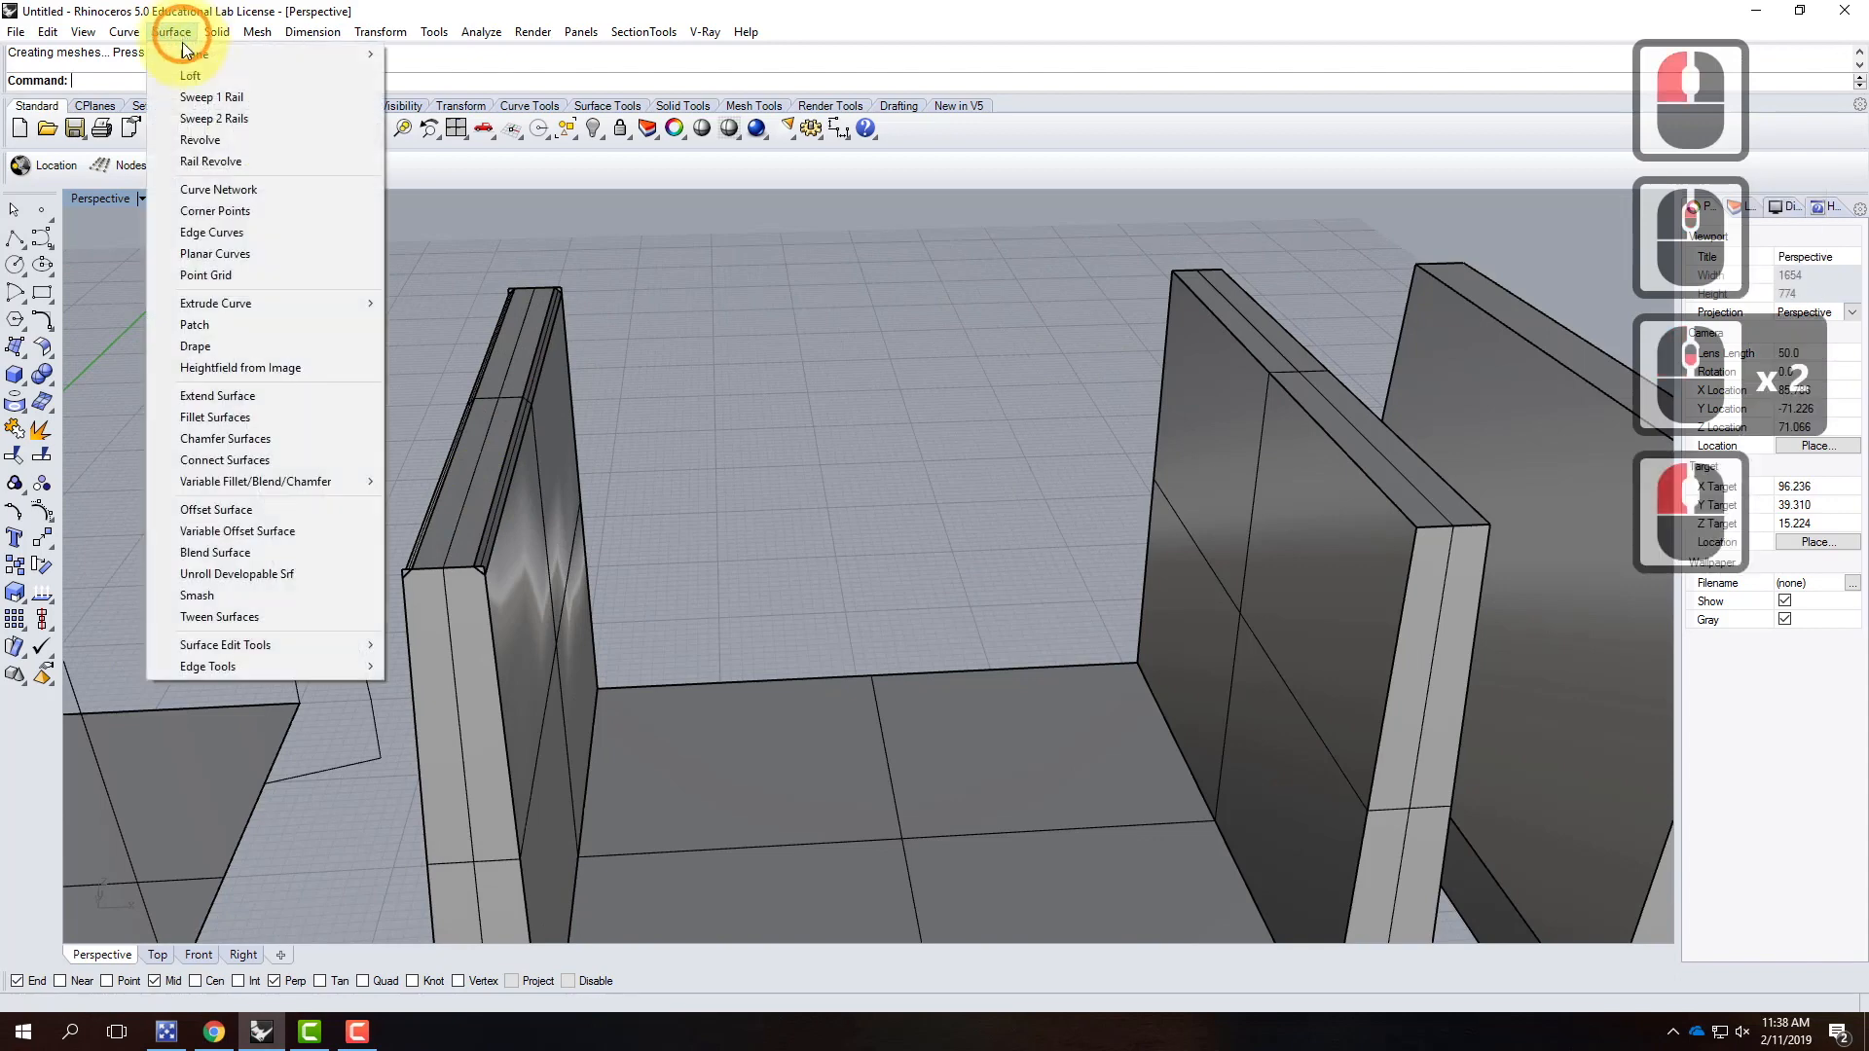
{"action": "left_click", "coordinate": [269, 440]}
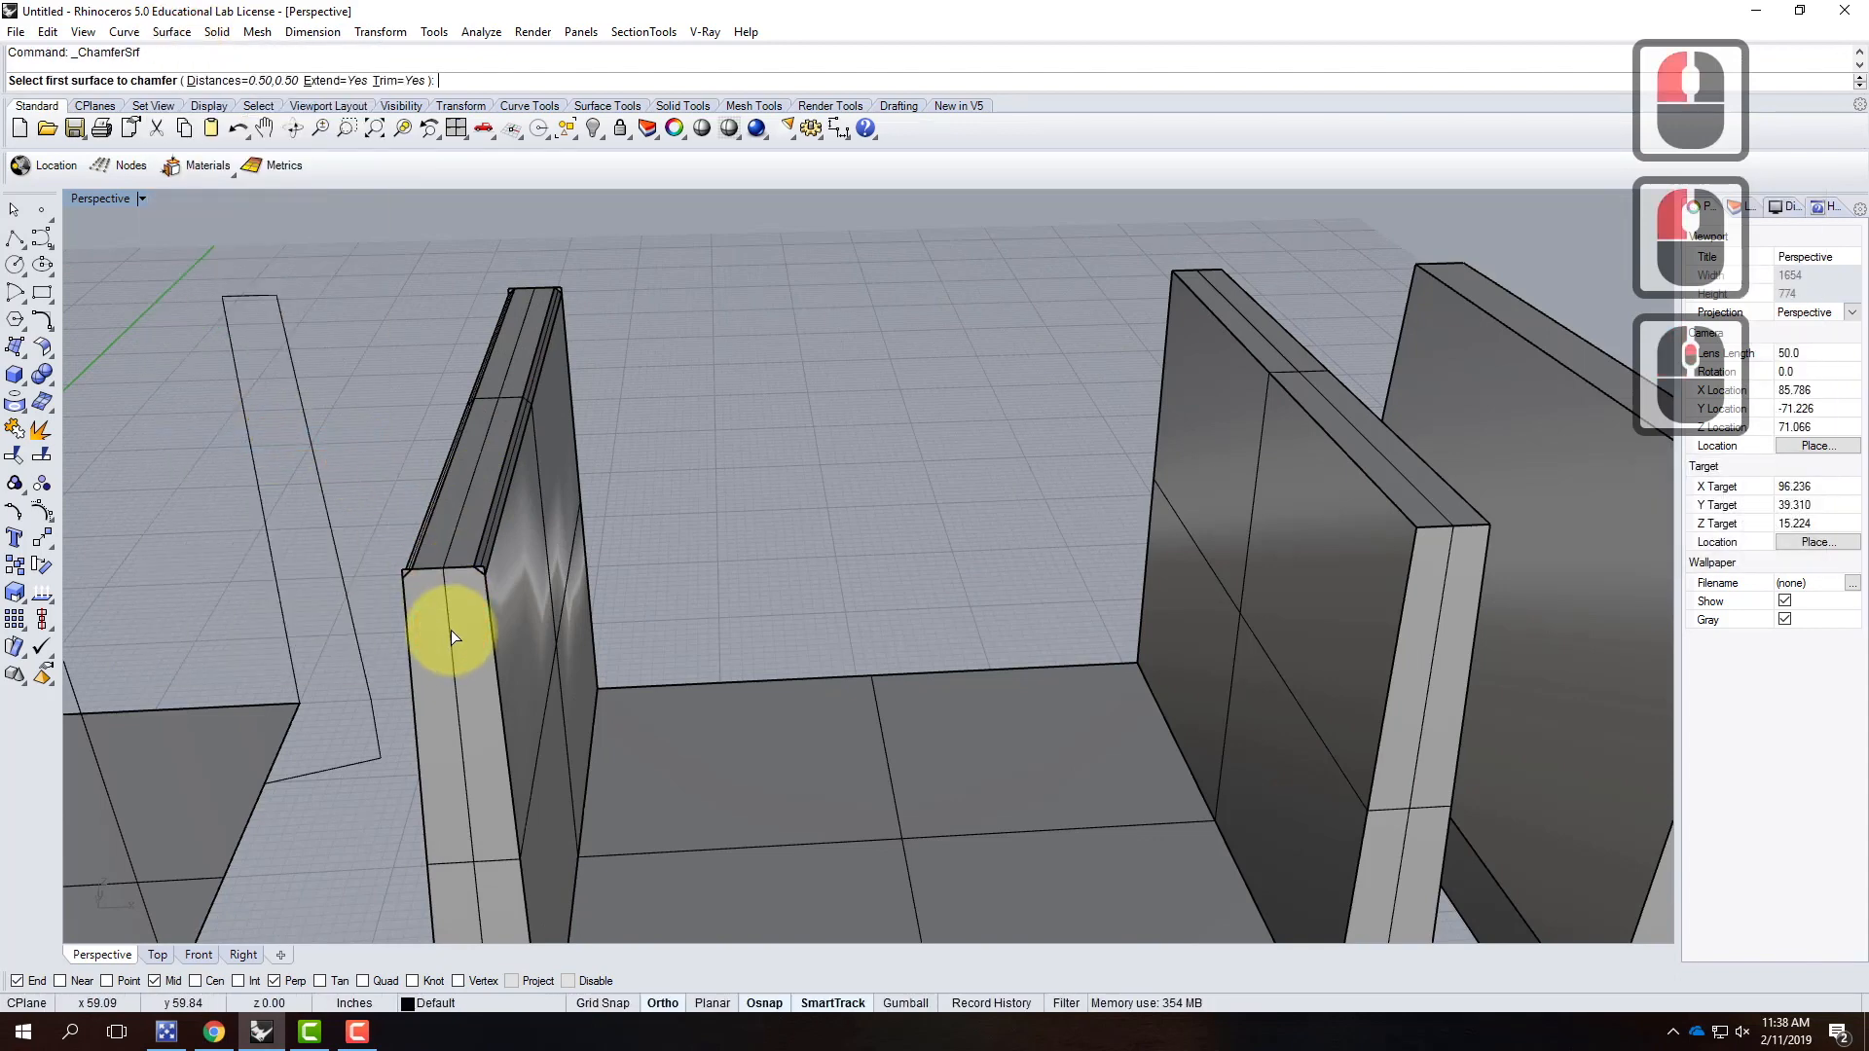
{"action": "left_click", "coordinate": [452, 628]}
{"action": "left_click", "coordinate": [449, 534]}
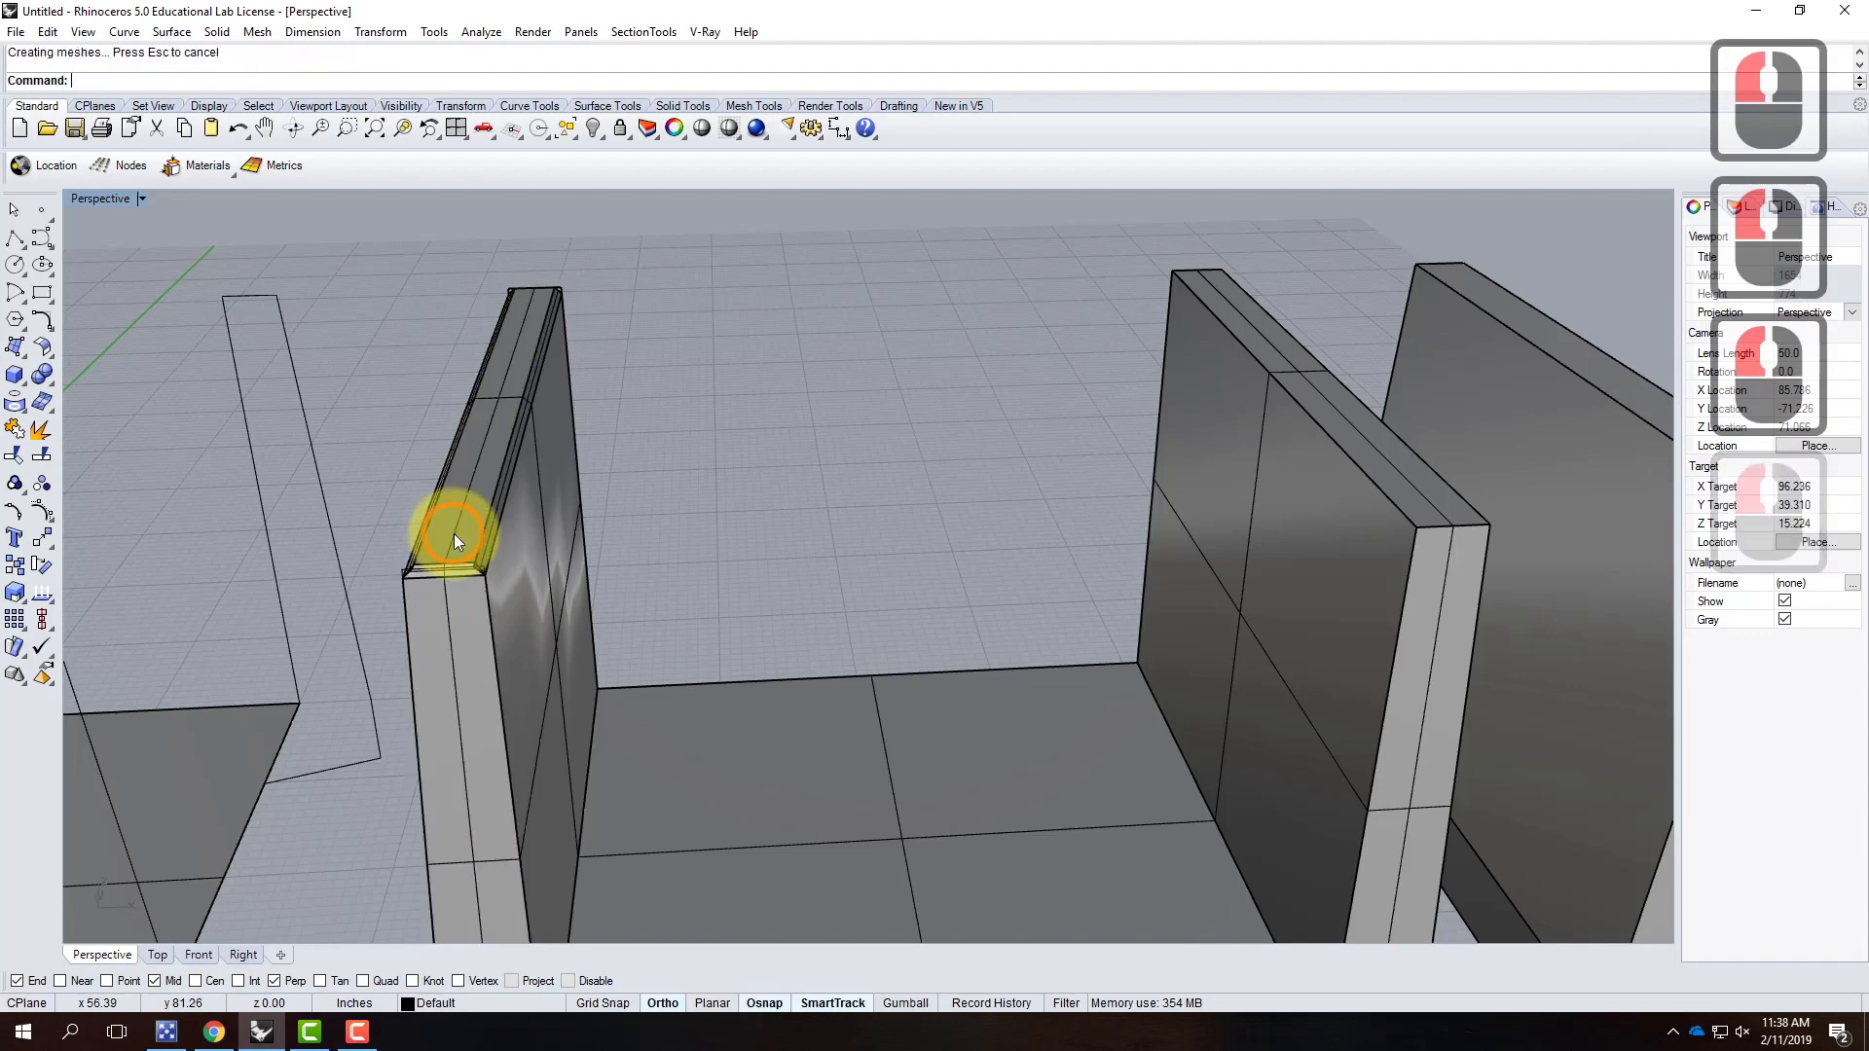
Step: Chamfer the left wall's front outer vertical edge between the outer side surface and the front cap at 0.5 distances
{"action": "scroll", "coordinate": [416, 572], "scroll_direction": "up", "scroll_amount": 3}
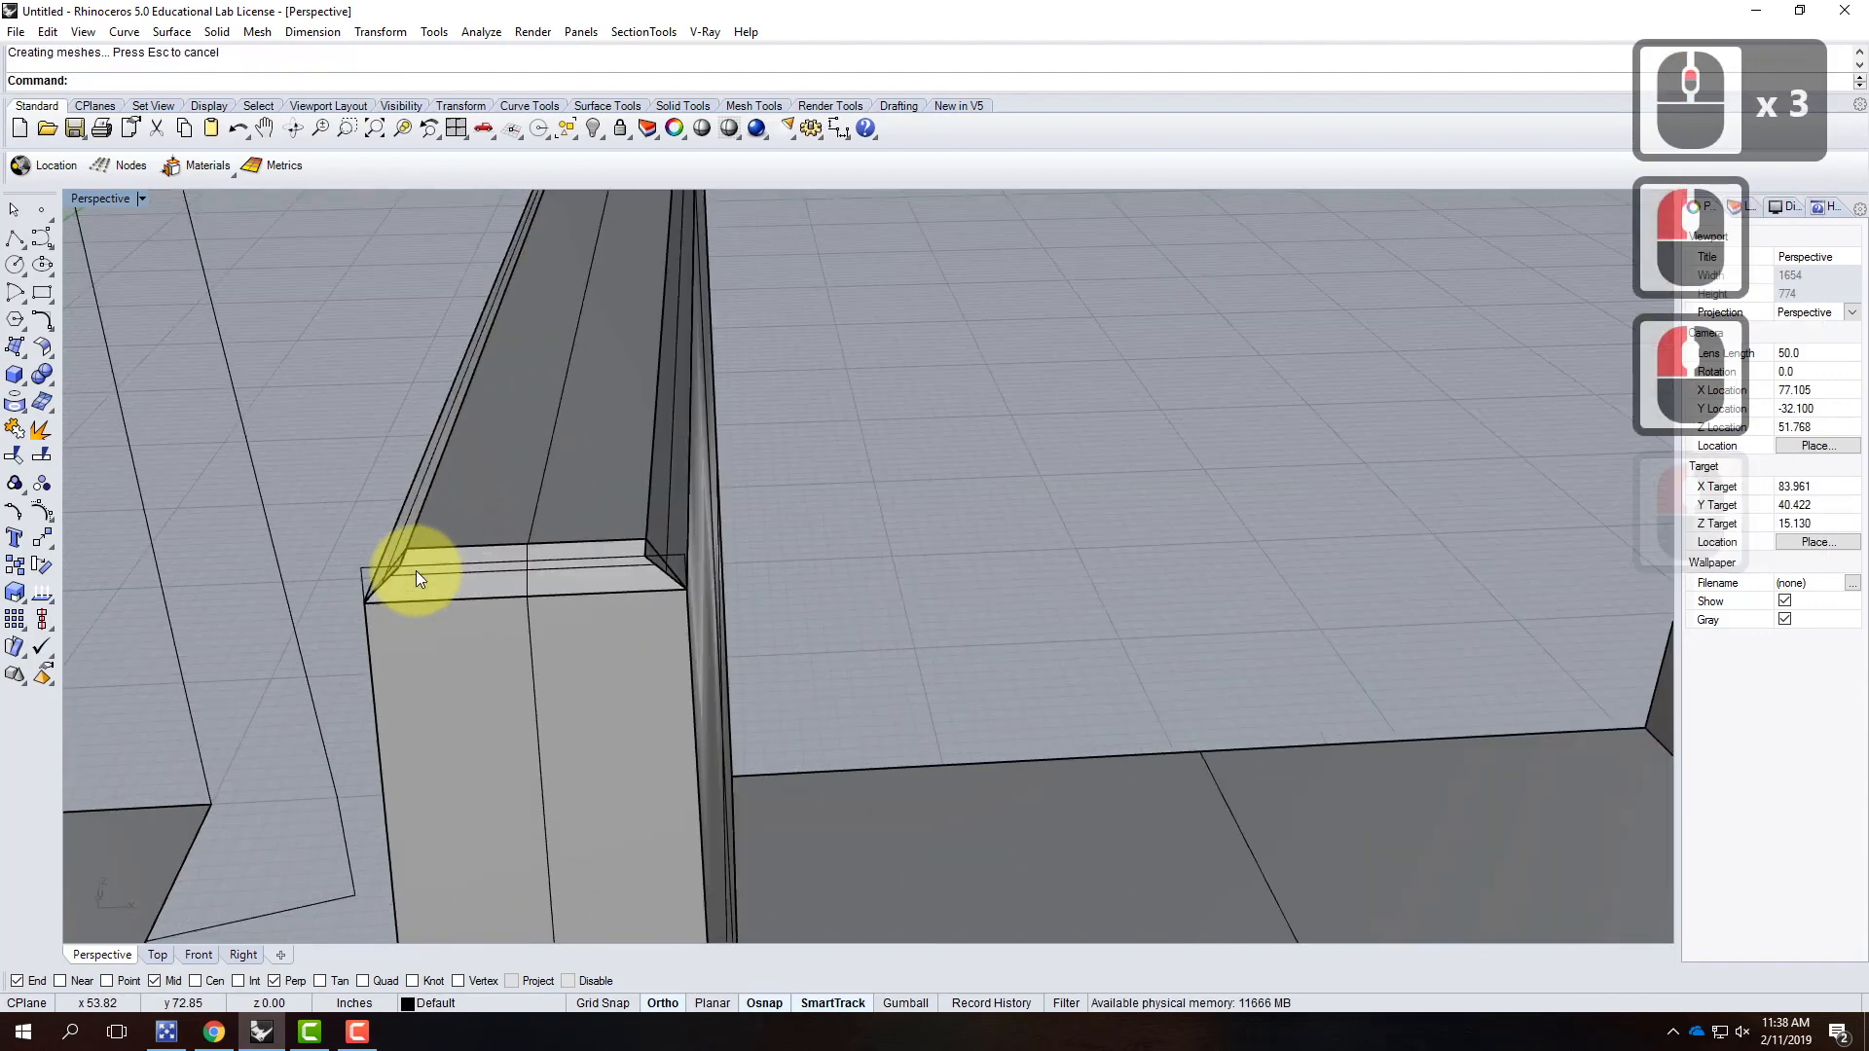
{"action": "right_click_drag", "start_coordinate": [395, 576], "coordinate": [455, 574]}
{"action": "scroll", "coordinate": [343, 508], "scroll_direction": "down", "scroll_amount": 2}
{"action": "scroll", "coordinate": [623, 534], "scroll_direction": "up", "scroll_amount": 1}
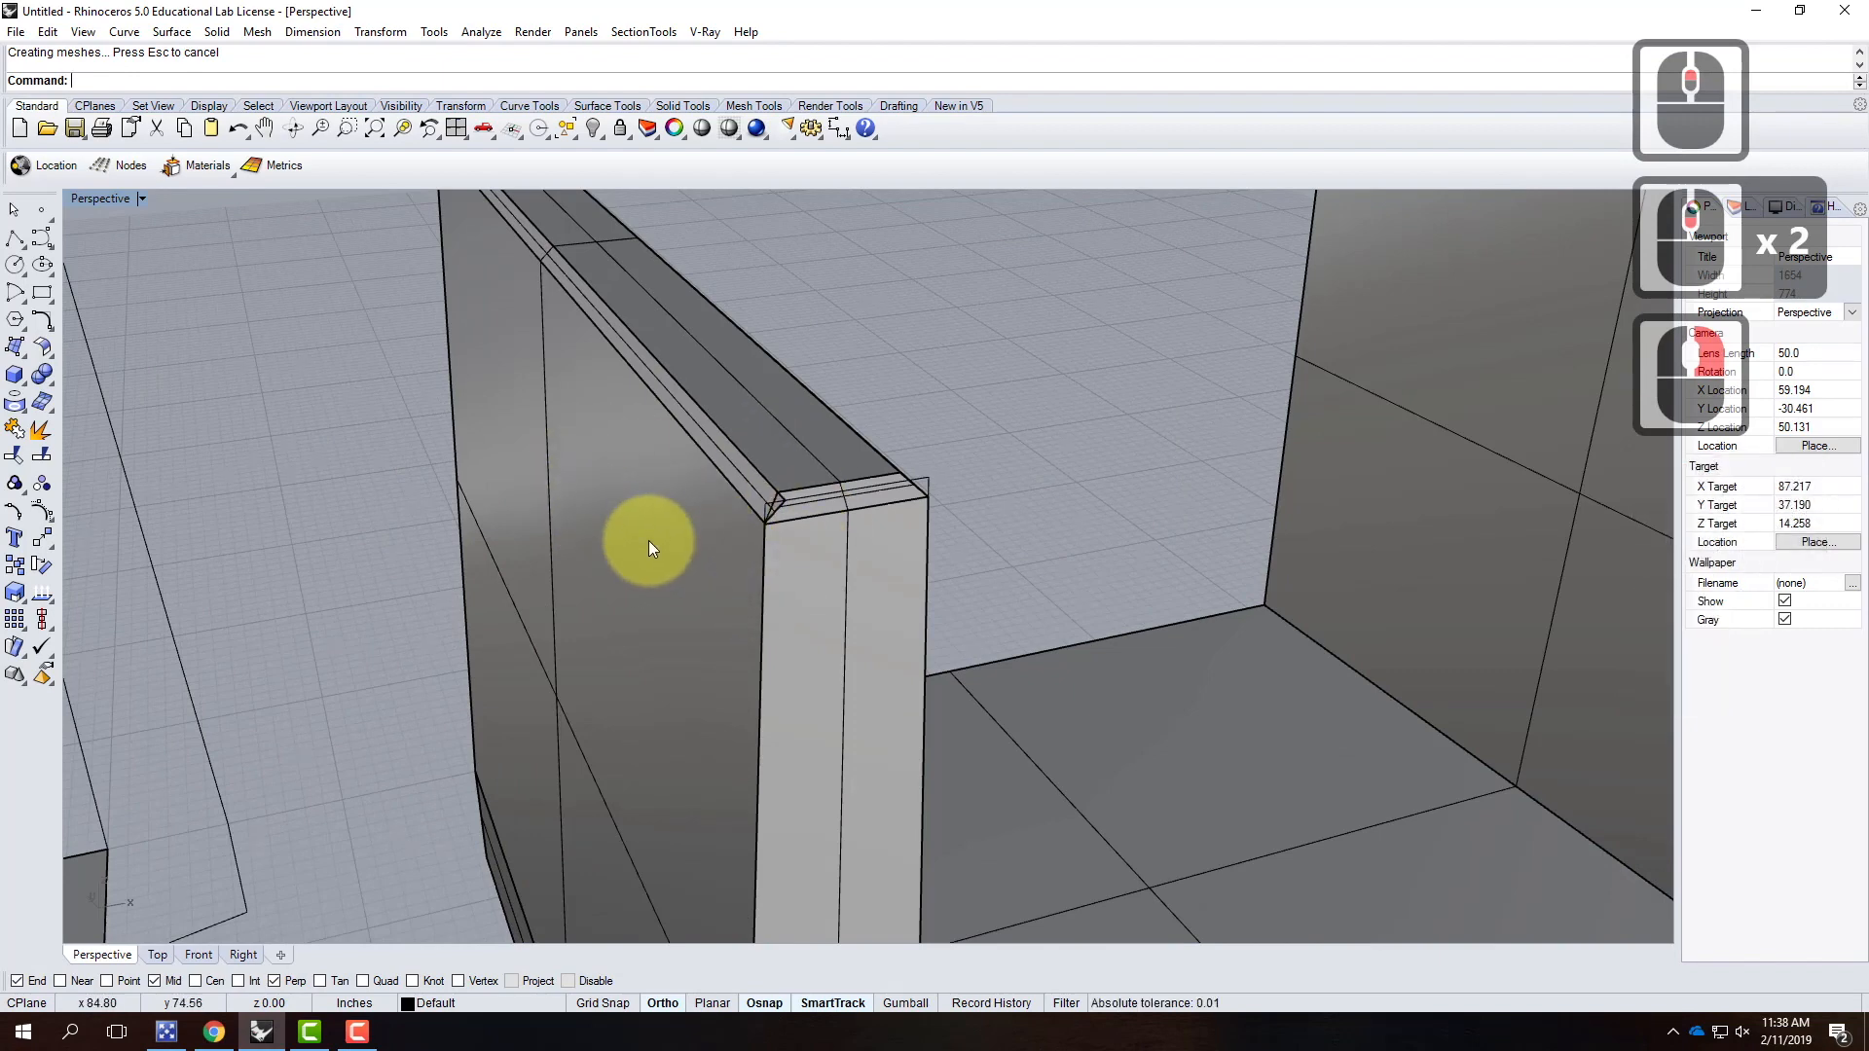
{"action": "left_click", "coordinate": [172, 31]}
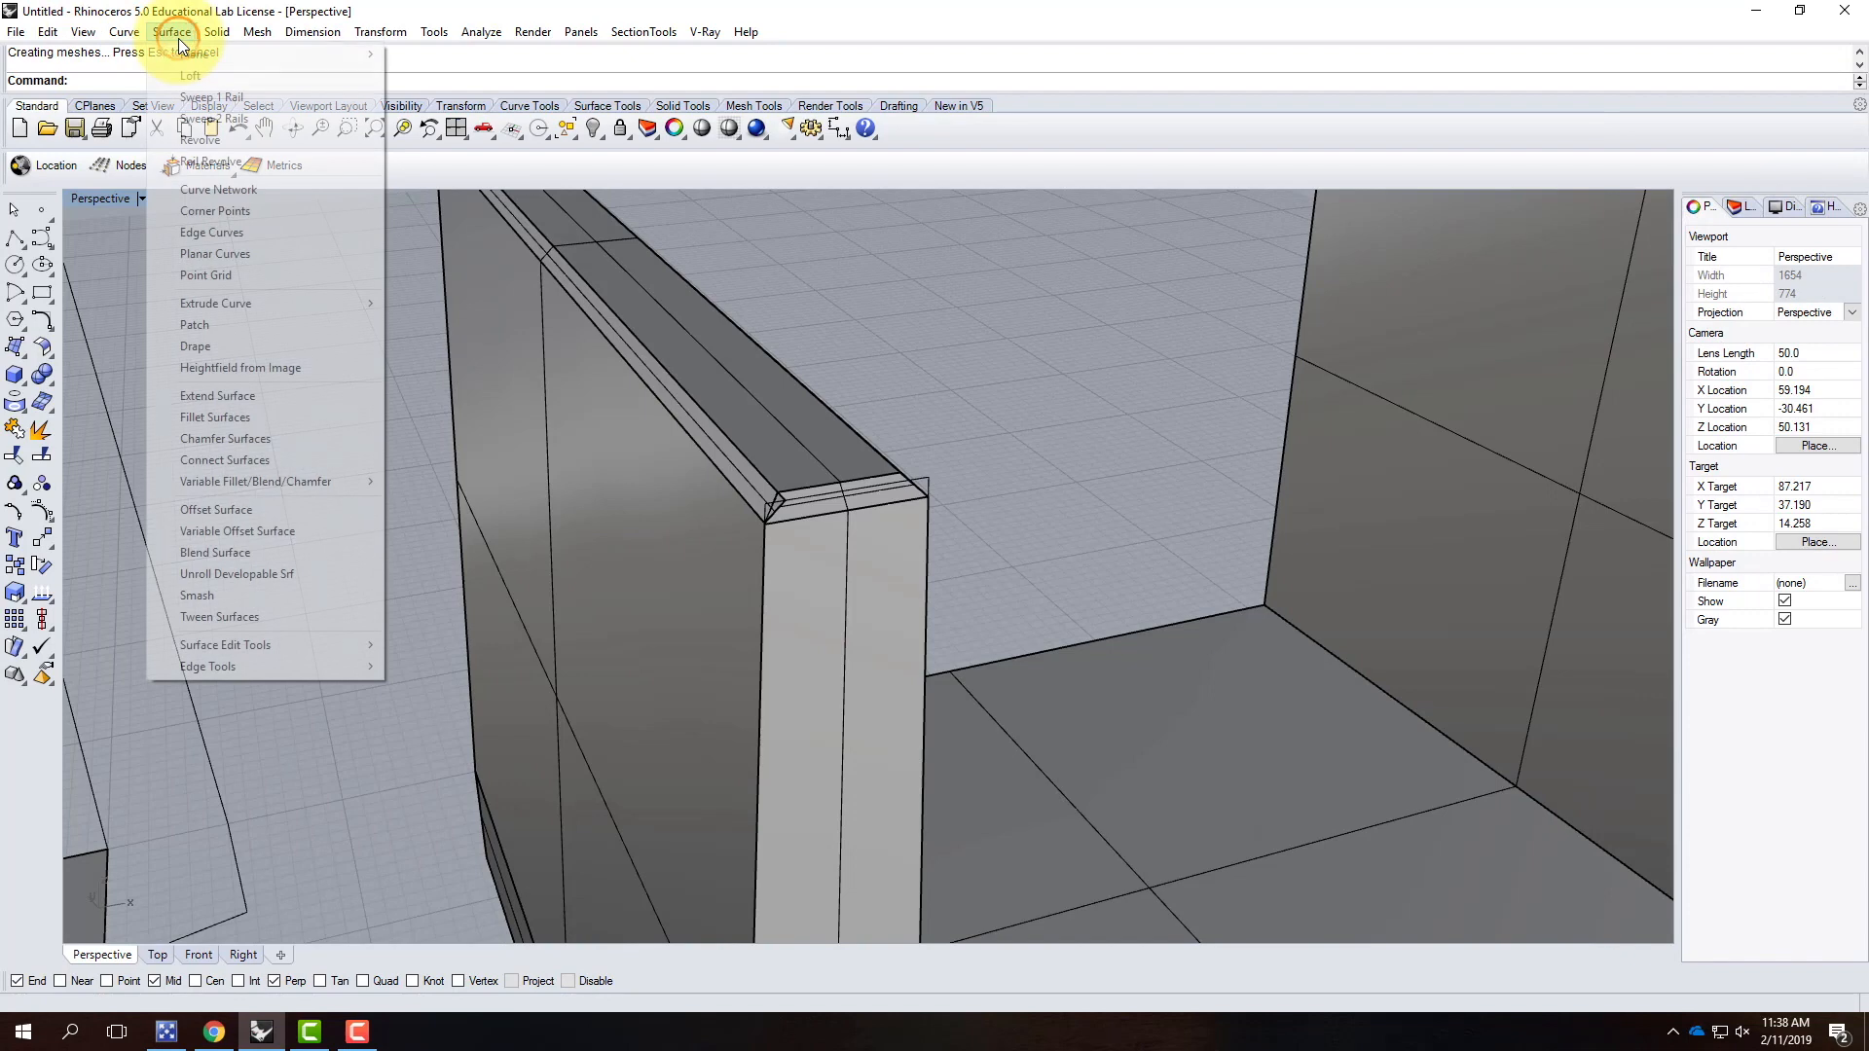
{"action": "left_click", "coordinate": [215, 211]}
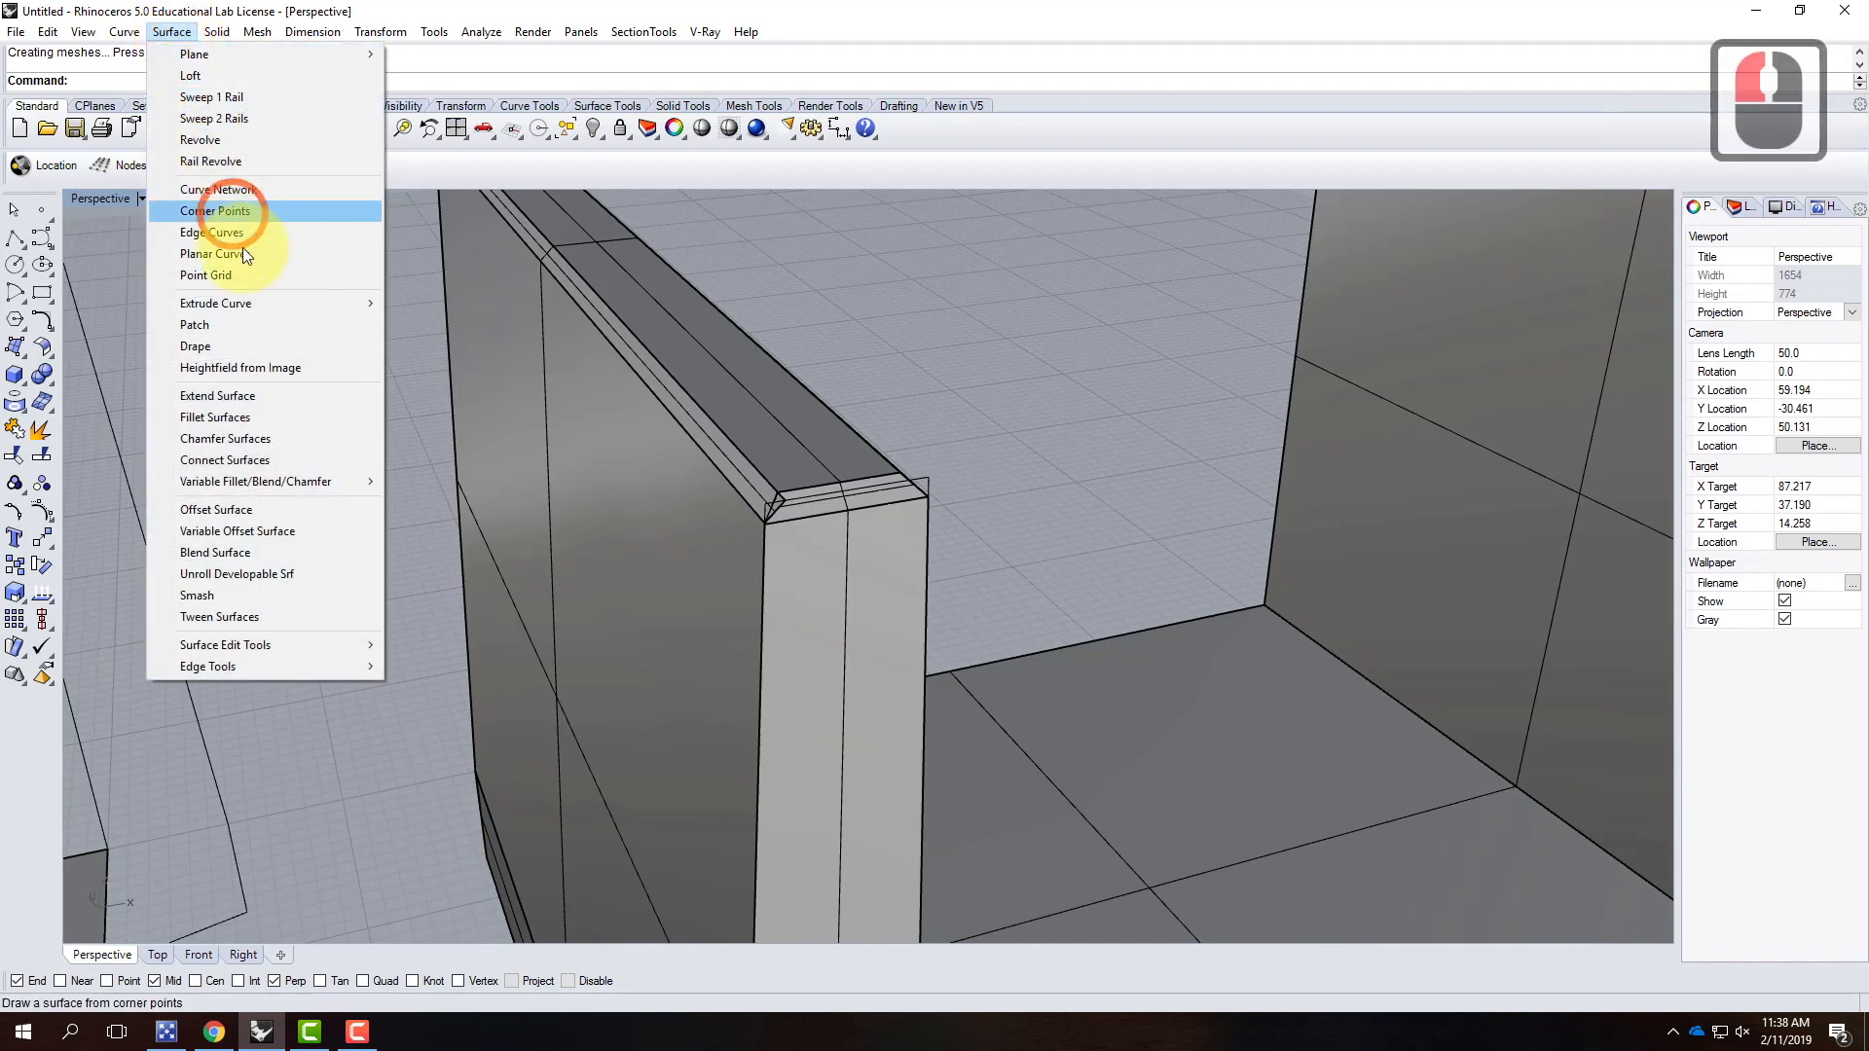
{"action": "left_click", "coordinate": [233, 438]}
{"action": "left_click", "coordinate": [763, 708]}
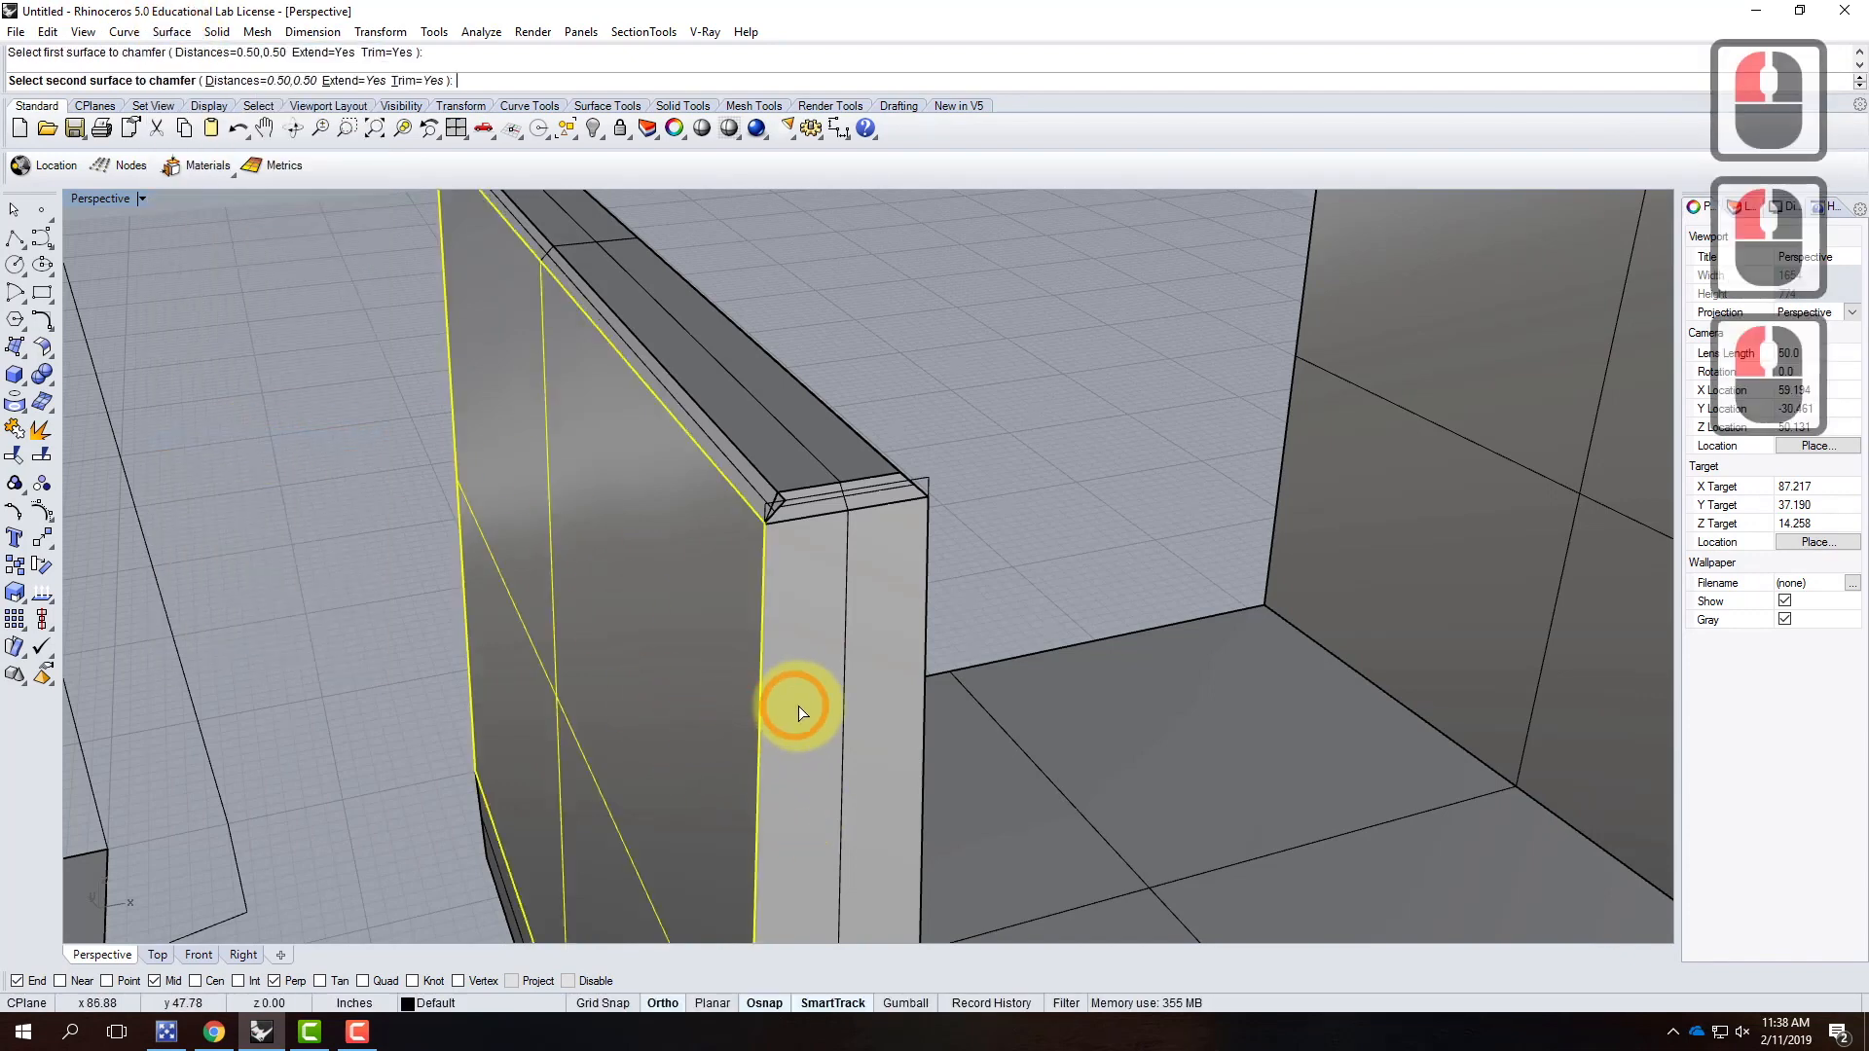
{"action": "left_click", "coordinate": [826, 701]}
Step: Chamfer the left wall's front inner vertical edge between the front cap and the inner side surface at 0.5 distances
{"action": "right_click_drag", "start_coordinate": [864, 668], "coordinate": [837, 662]}
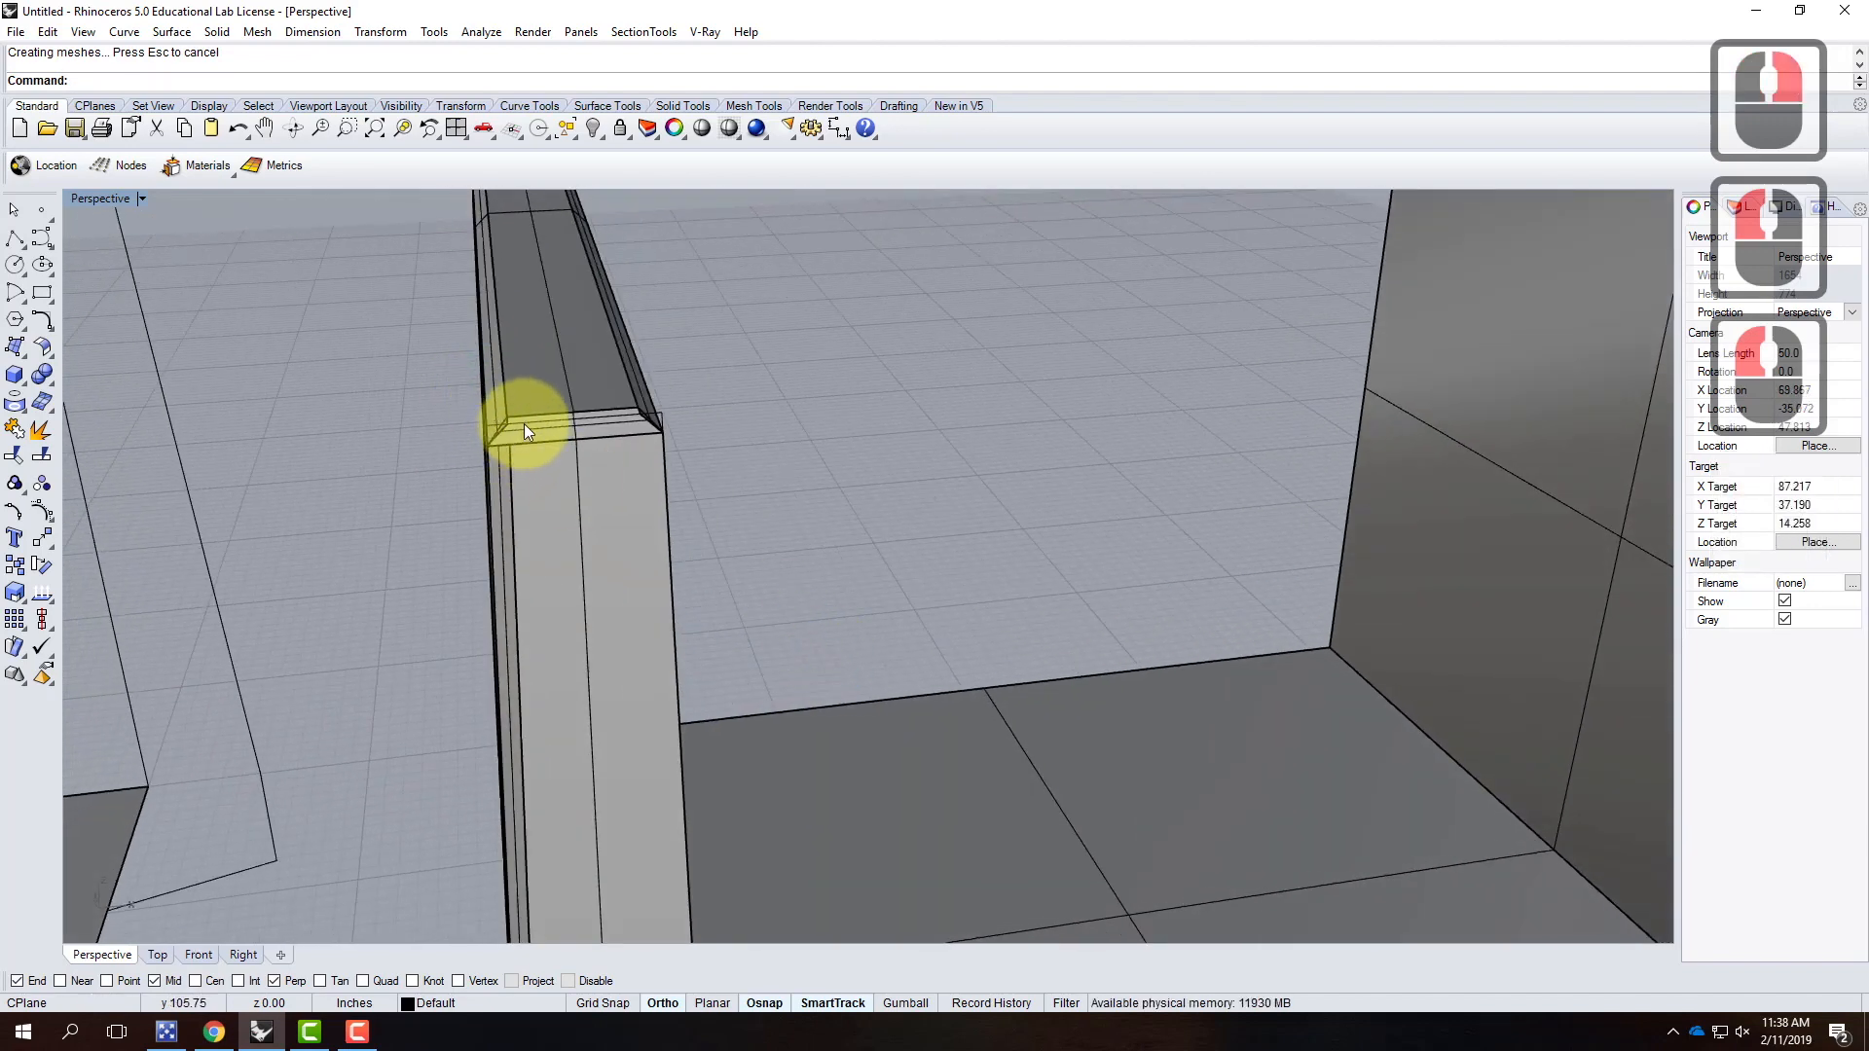
{"action": "right_click_drag", "start_coordinate": [680, 493], "coordinate": [469, 495]}
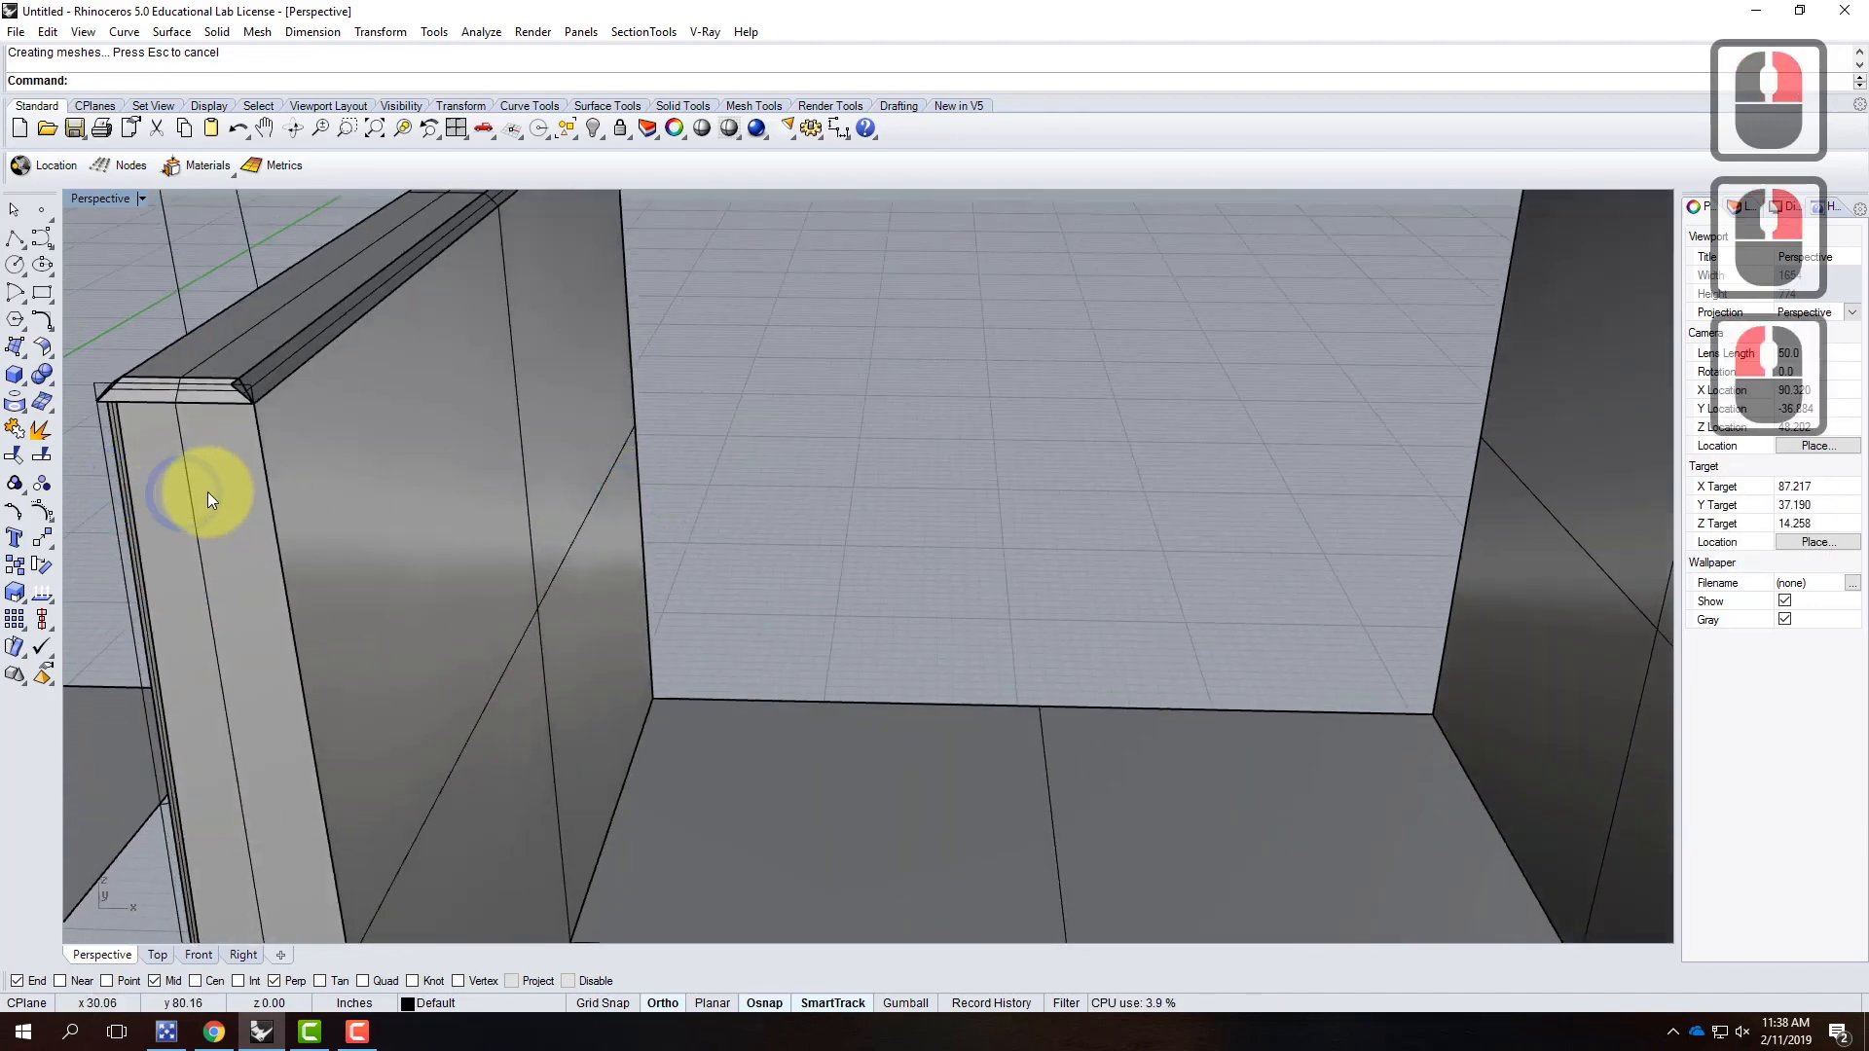
{"action": "right_click", "coordinate": [223, 473]}
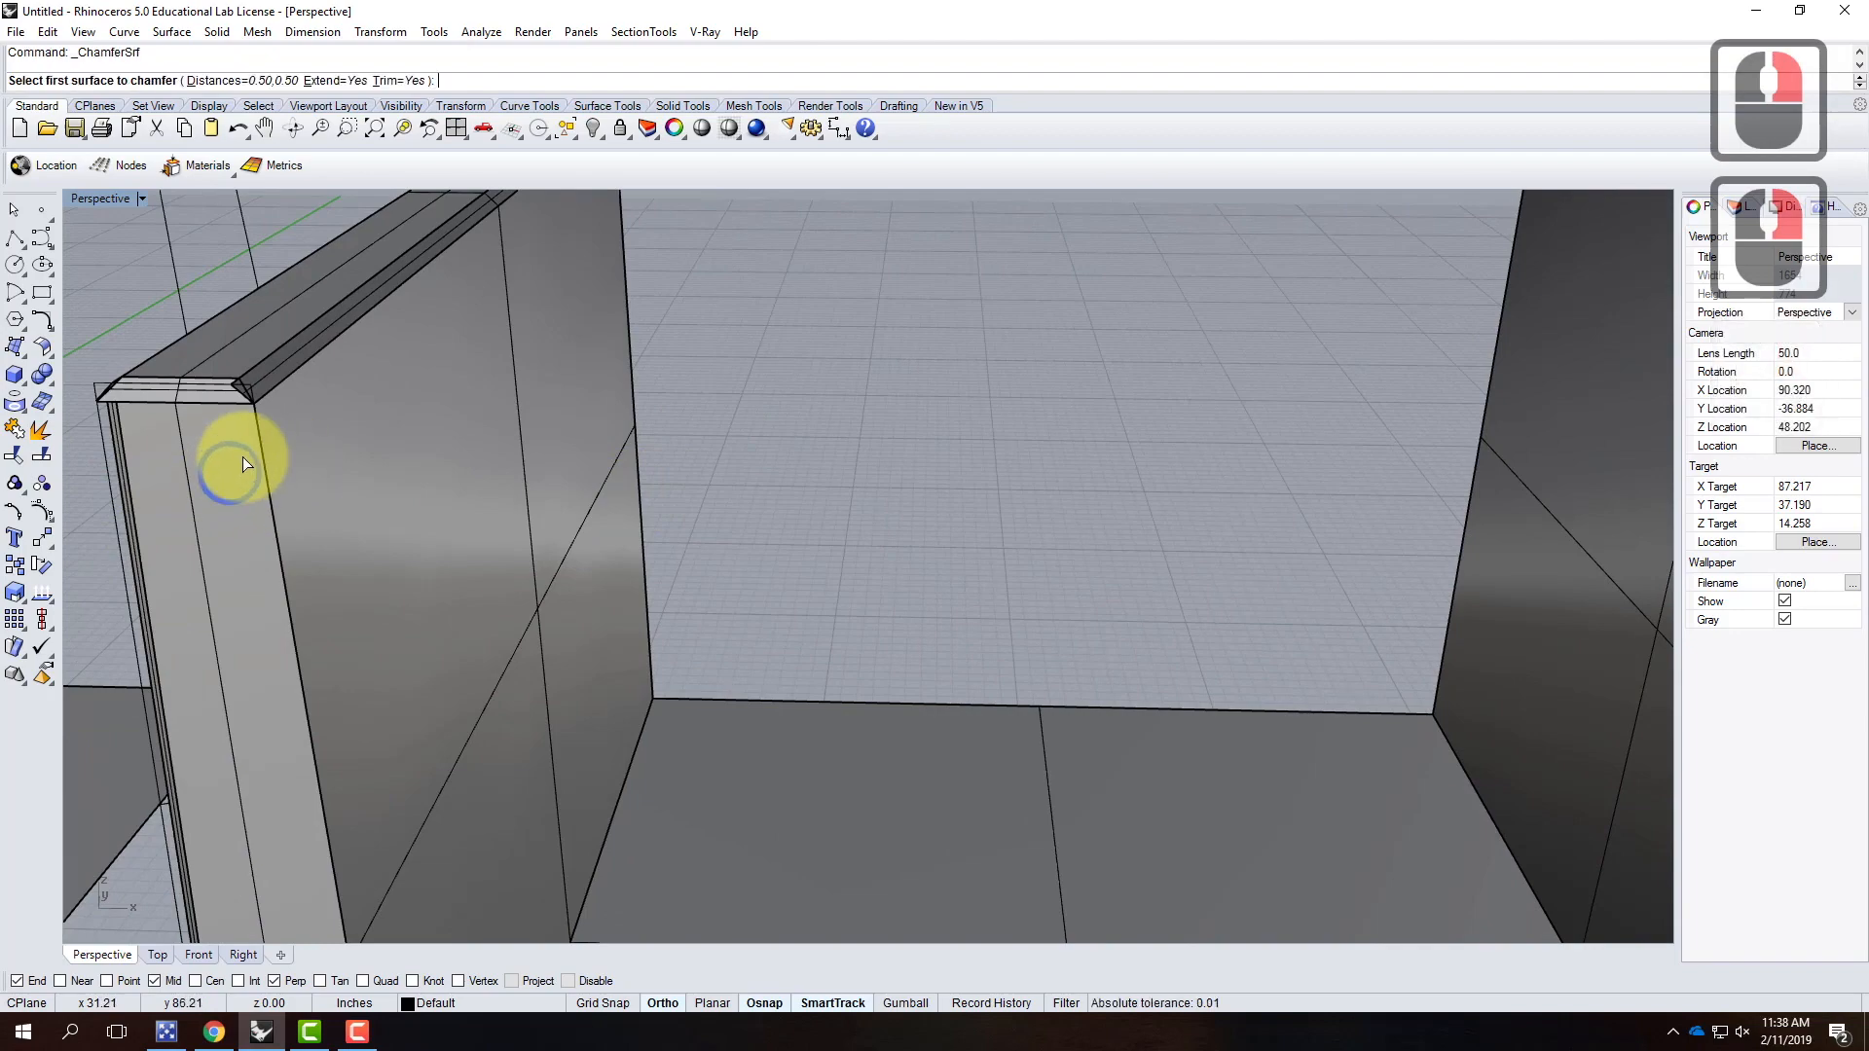
{"action": "left_click", "coordinate": [261, 480]}
{"action": "left_click", "coordinate": [307, 475]}
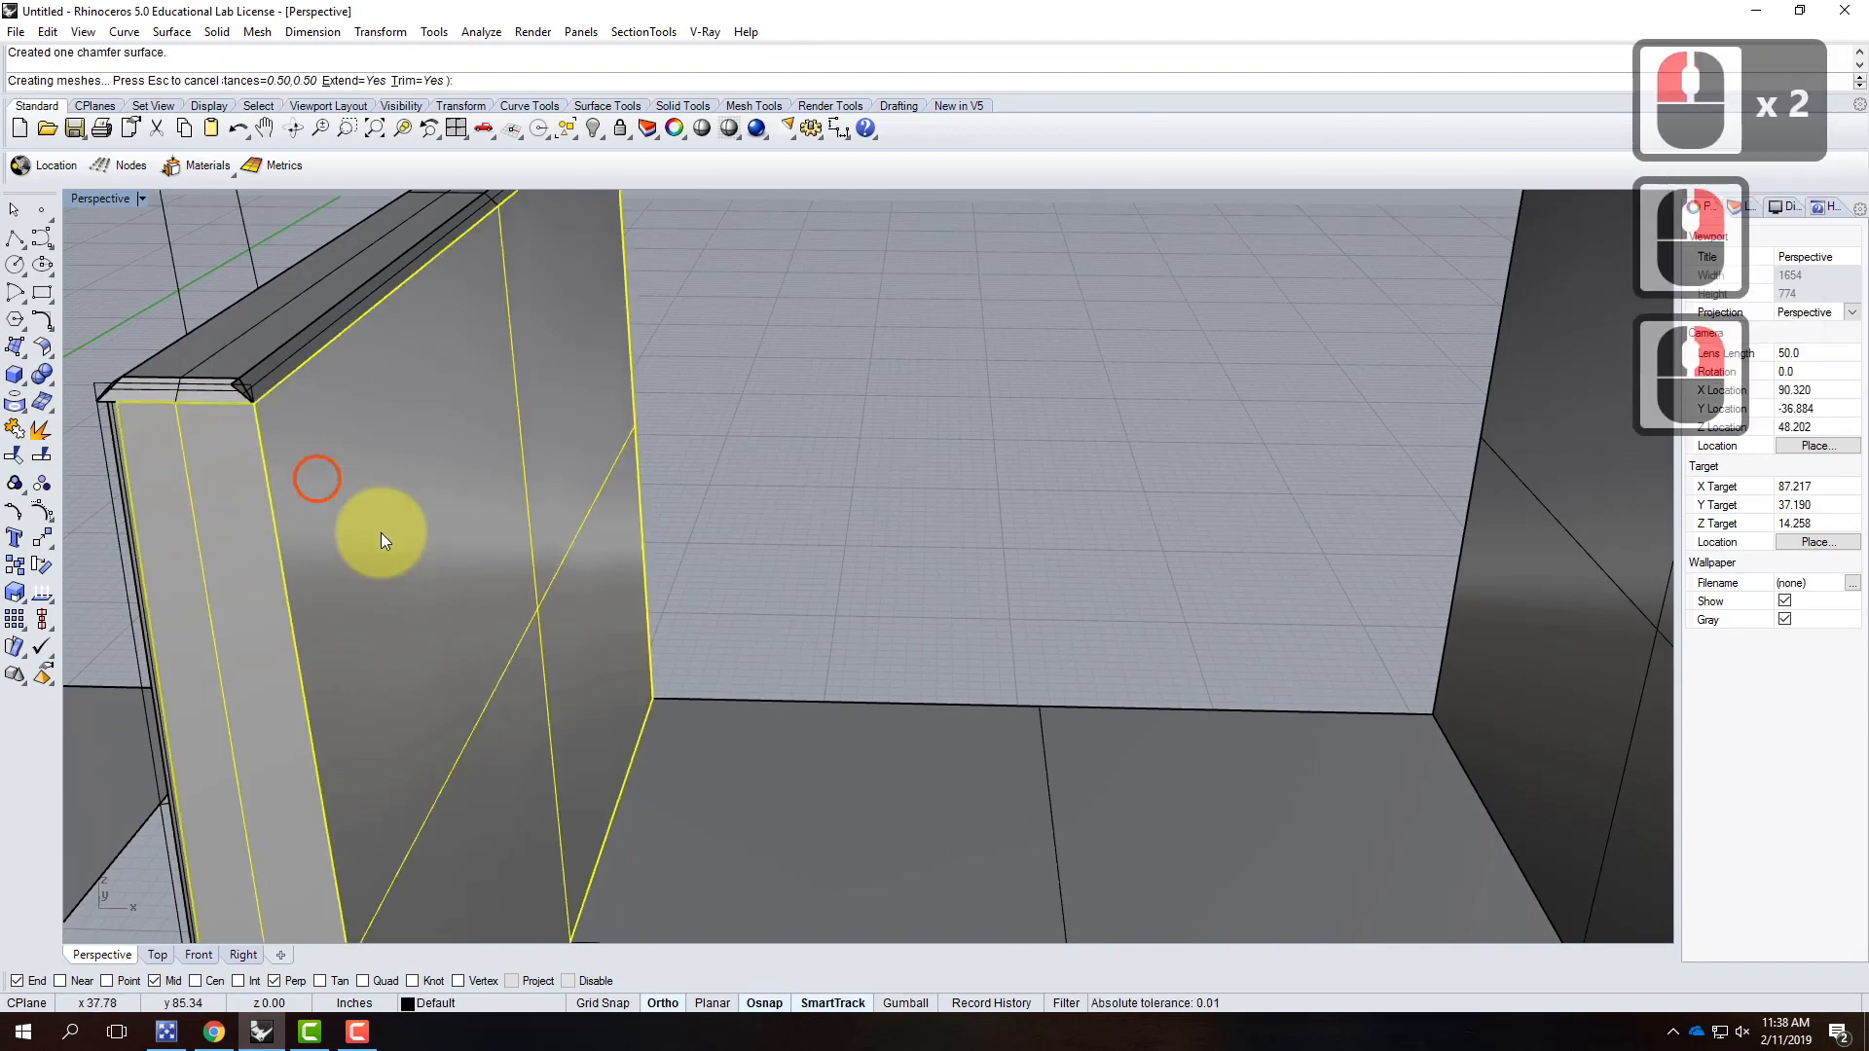
Step: Draw a closed triangular polyline across the left wall's front outer top corner, joining the end points where the chamfers meet the faces
{"action": "right_click_drag", "start_coordinate": [407, 584], "coordinate": [367, 434]}
{"action": "scroll", "coordinate": [659, 351], "scroll_direction": "up", "scroll_amount": 3}
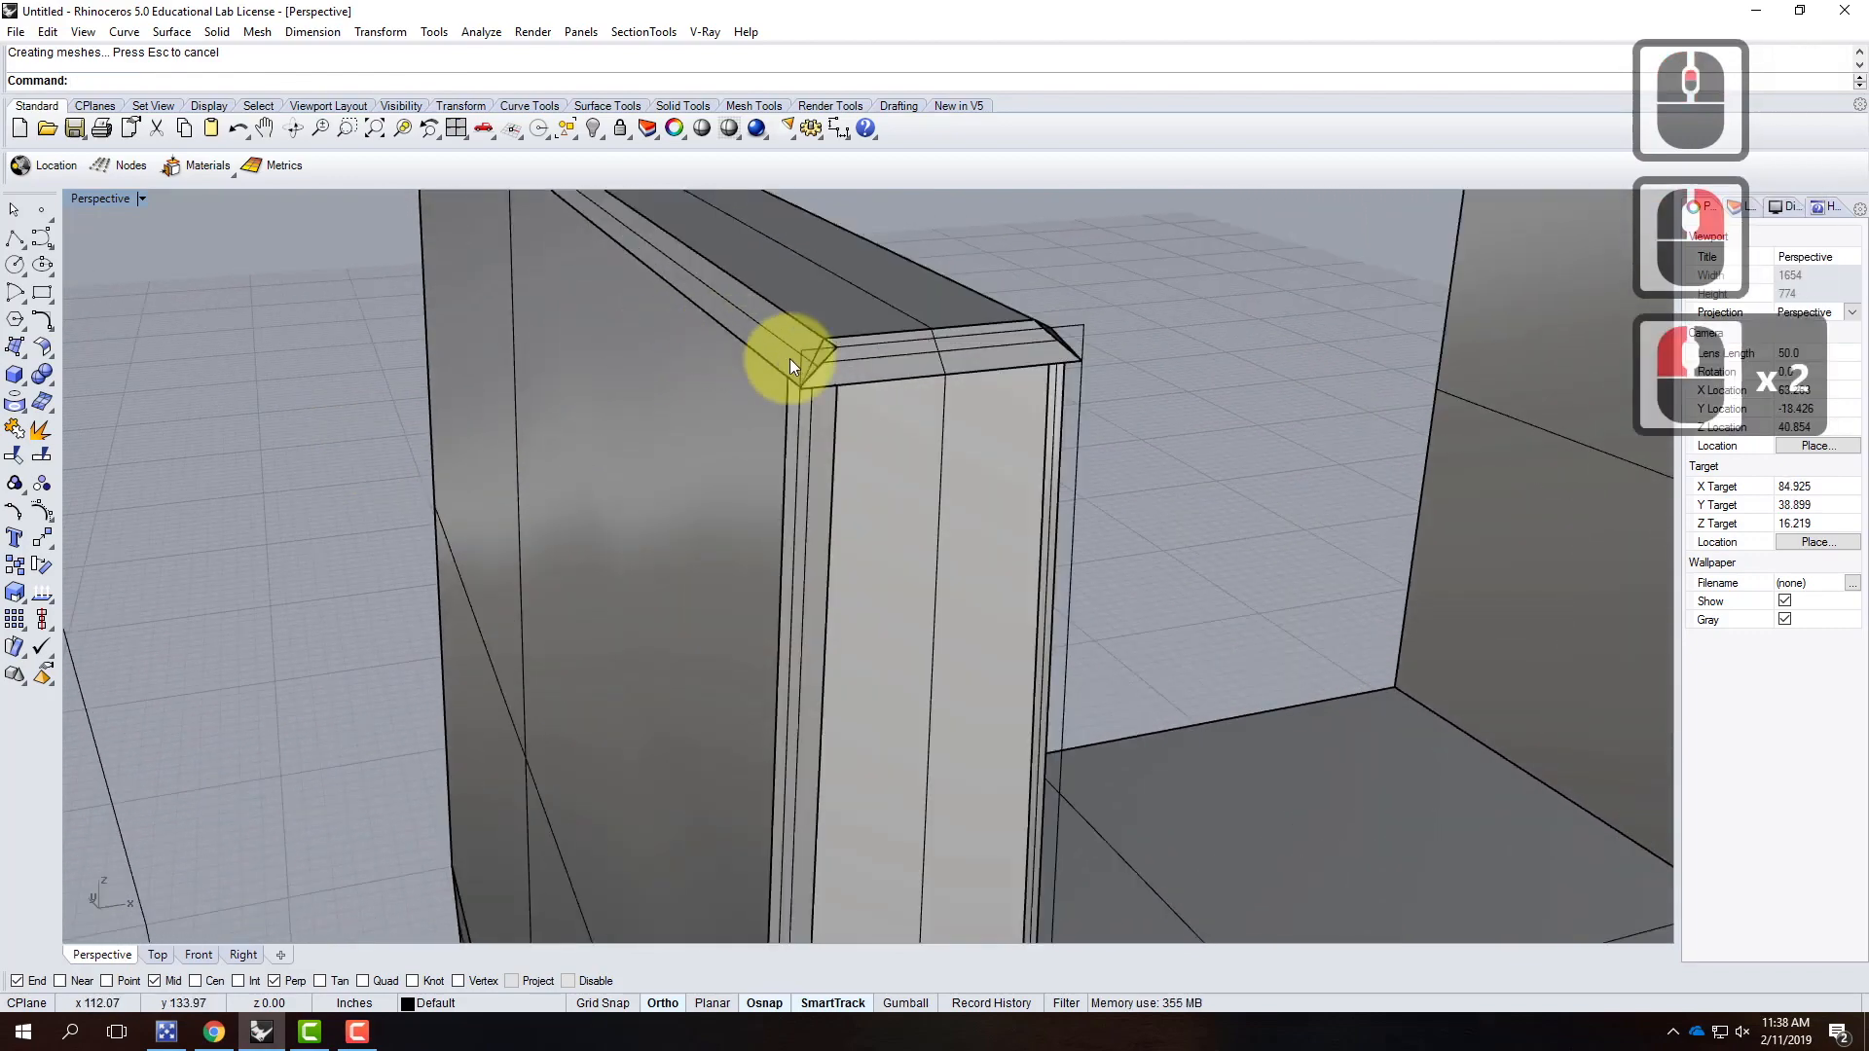
{"action": "scroll", "coordinate": [838, 323], "scroll_direction": "up", "scroll_amount": 3}
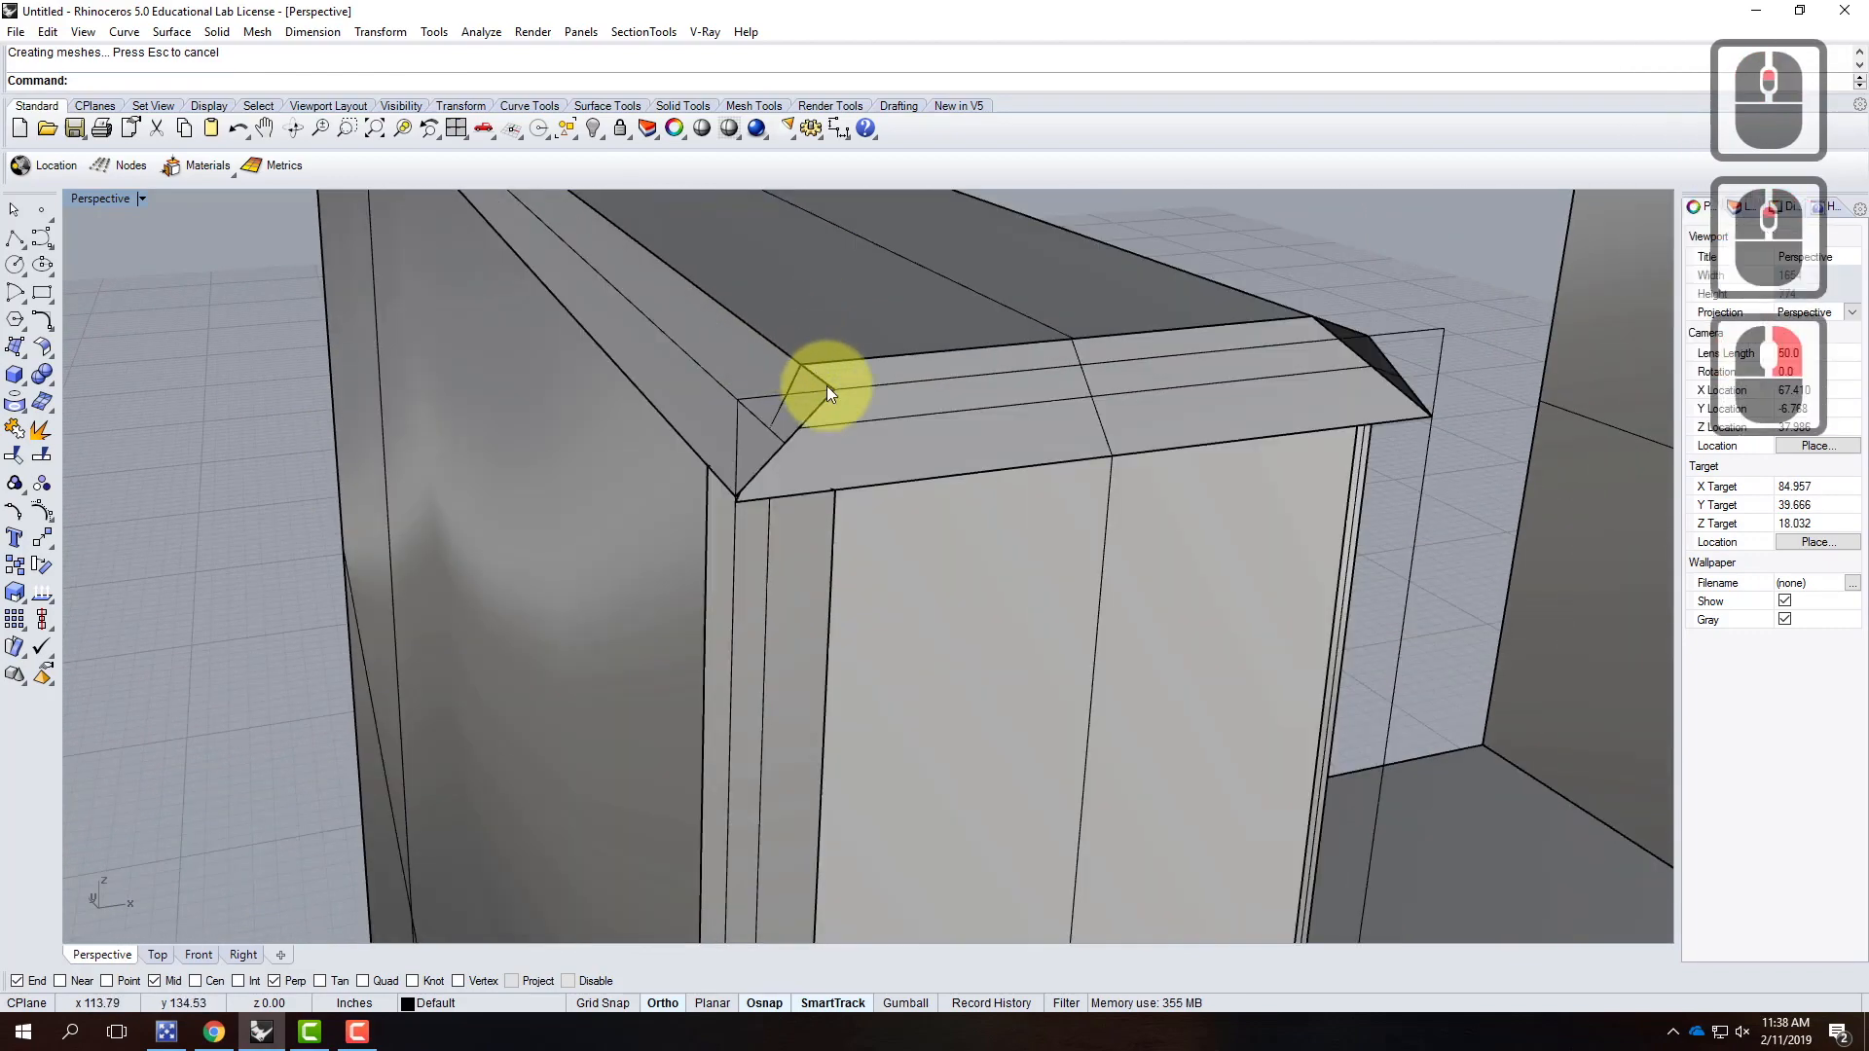
{"action": "scroll", "coordinate": [673, 475], "scroll_direction": "down", "scroll_amount": 3}
{"action": "scroll", "coordinate": [600, 421], "scroll_direction": "up", "scroll_amount": 4}
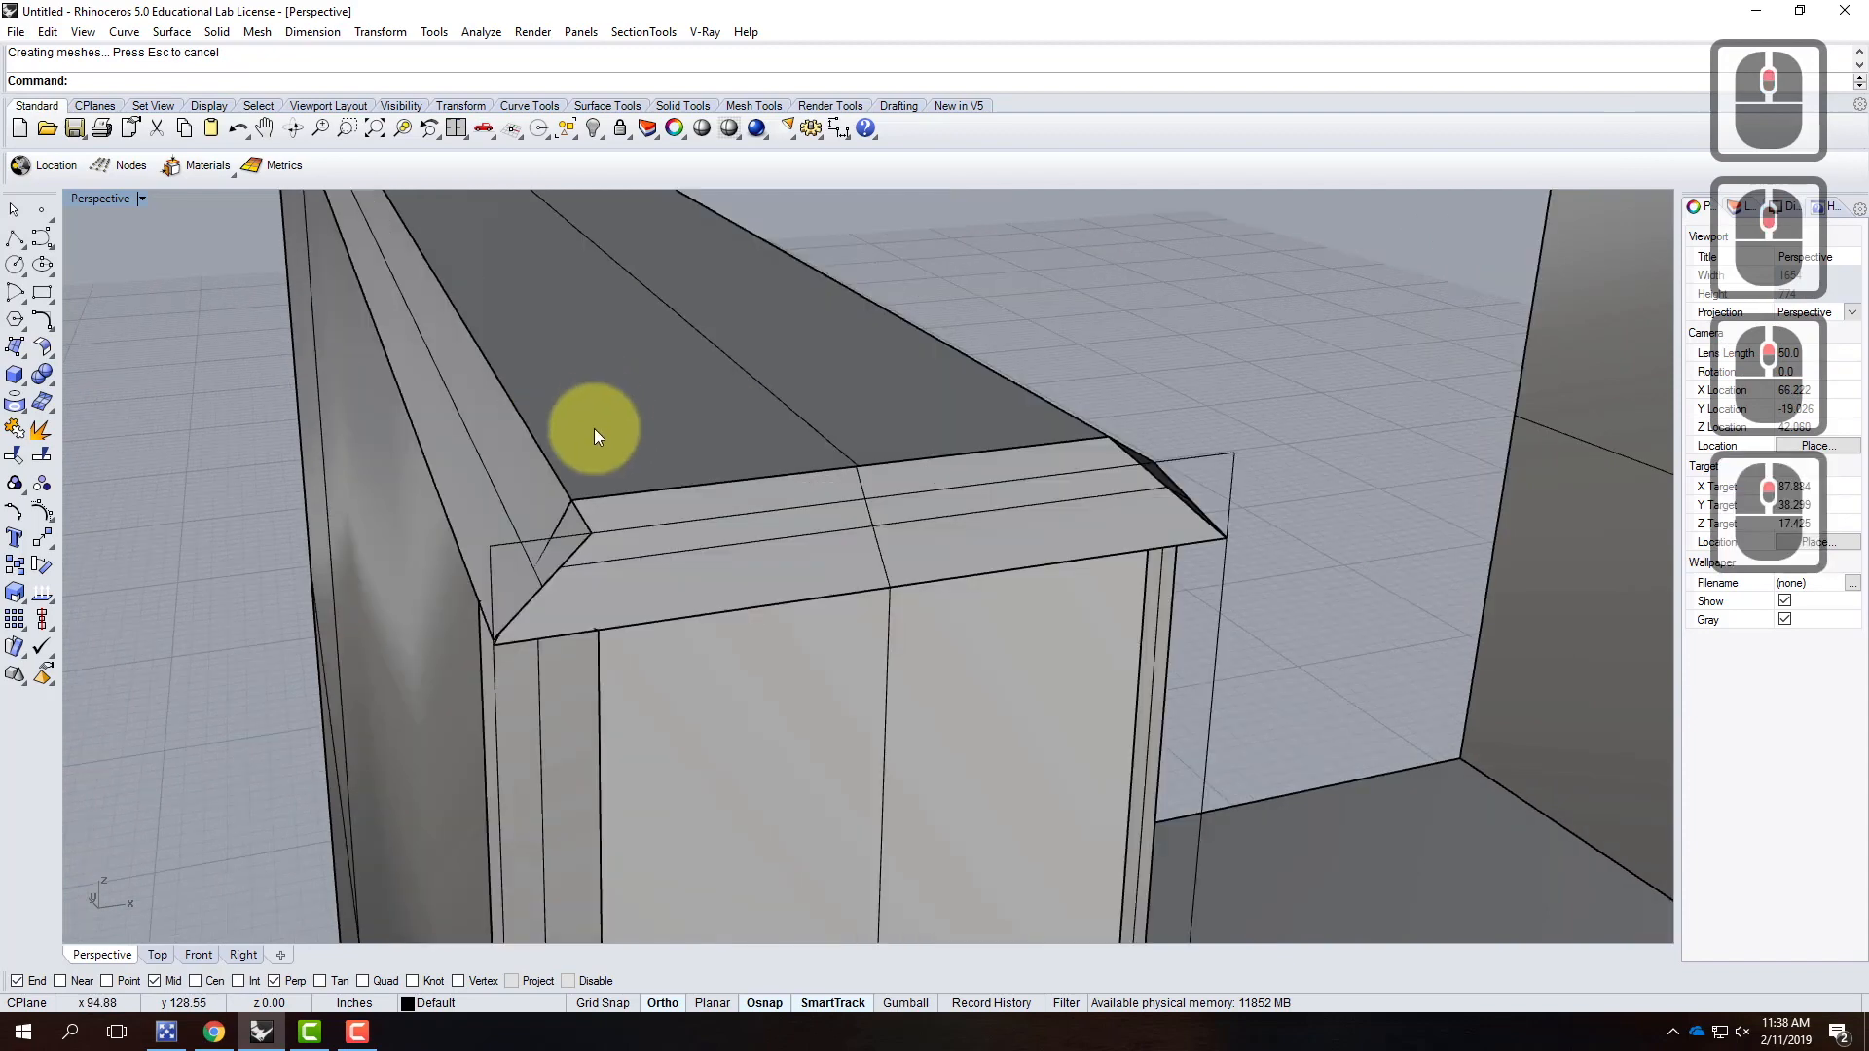
{"action": "scroll", "coordinate": [568, 513], "scroll_direction": "down", "scroll_amount": 2}
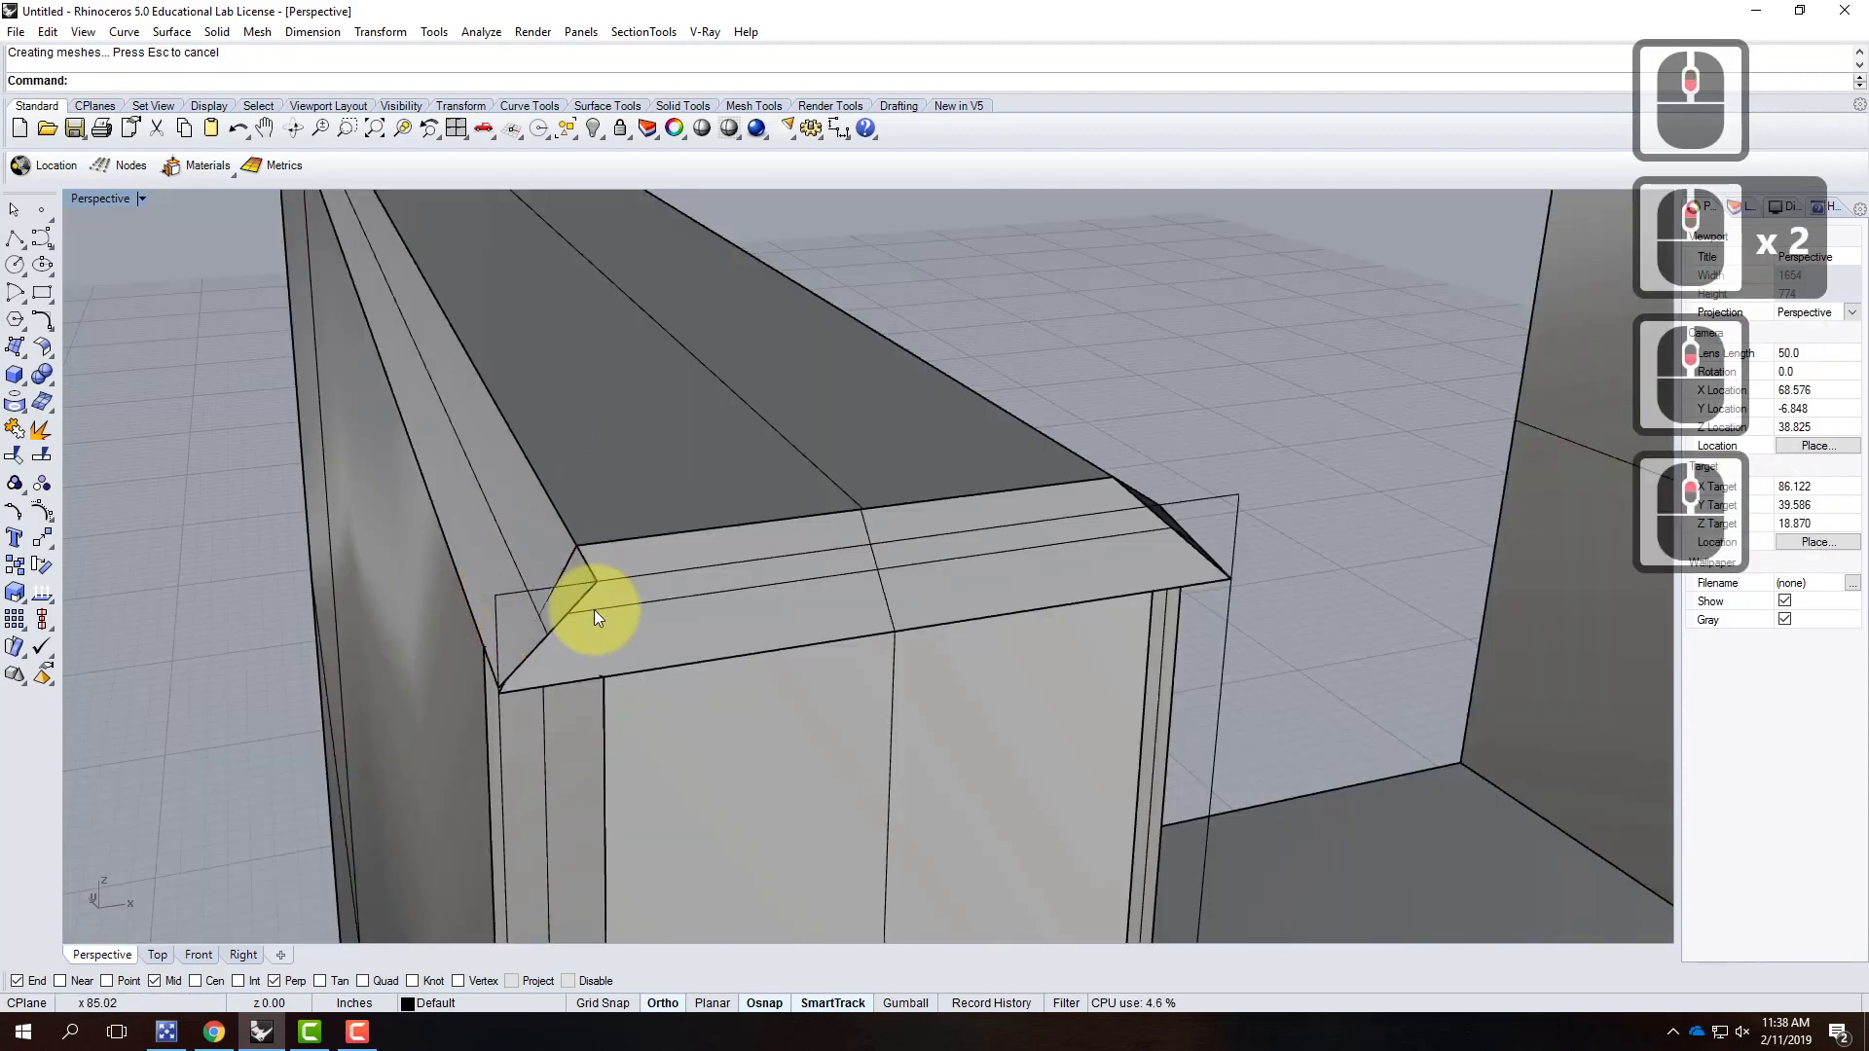
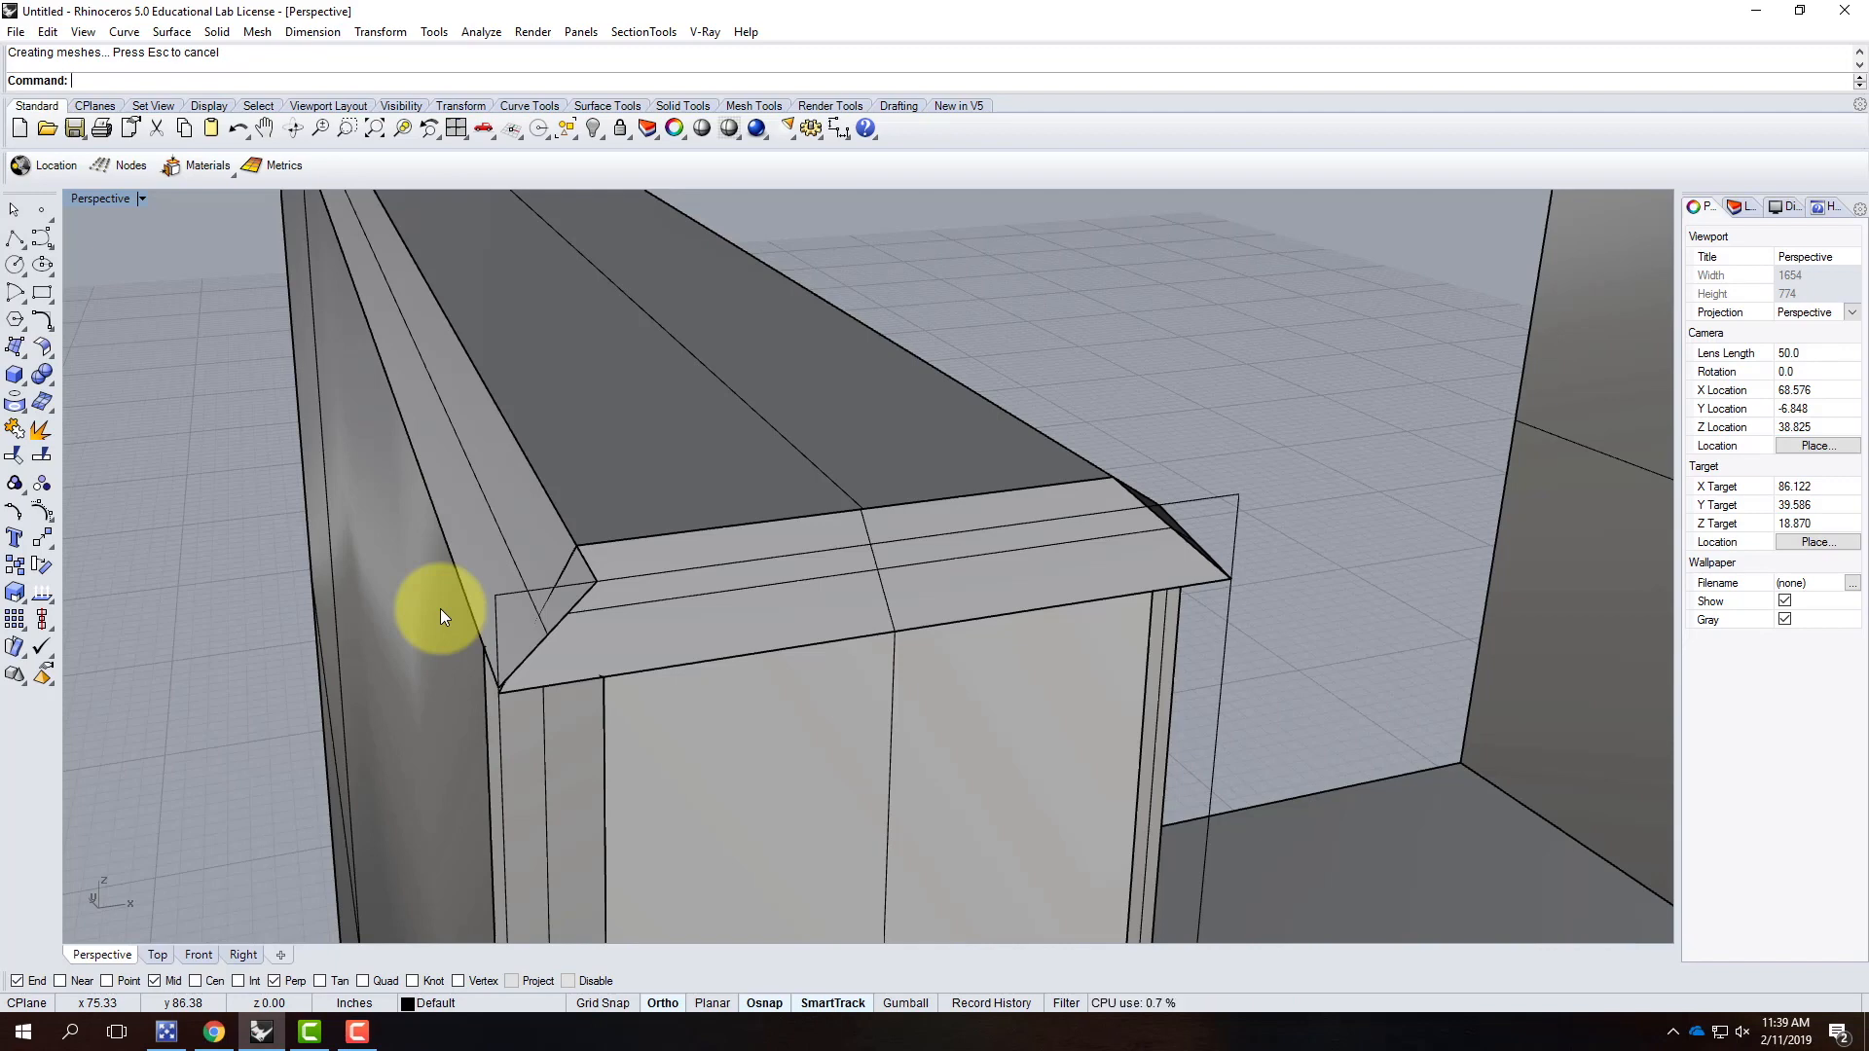
{"action": "left_click", "coordinate": [13, 242]}
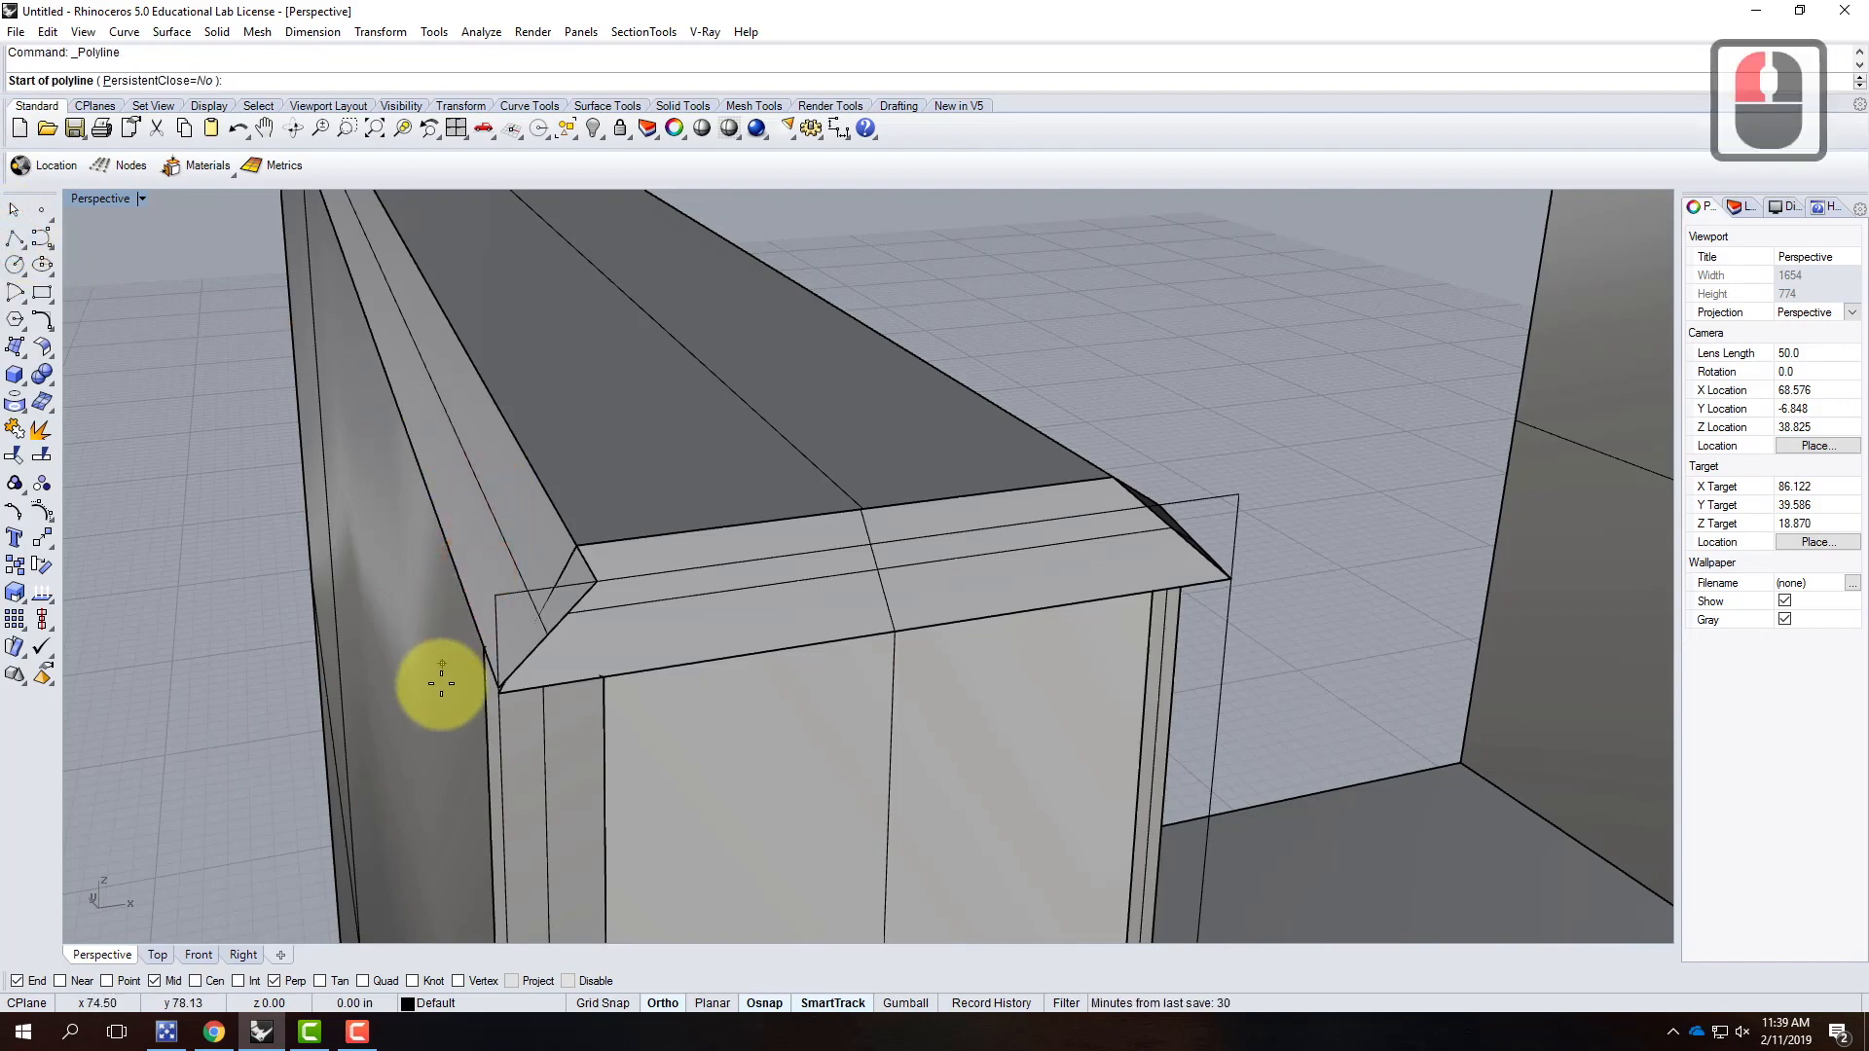
{"action": "left_click", "coordinate": [482, 643]}
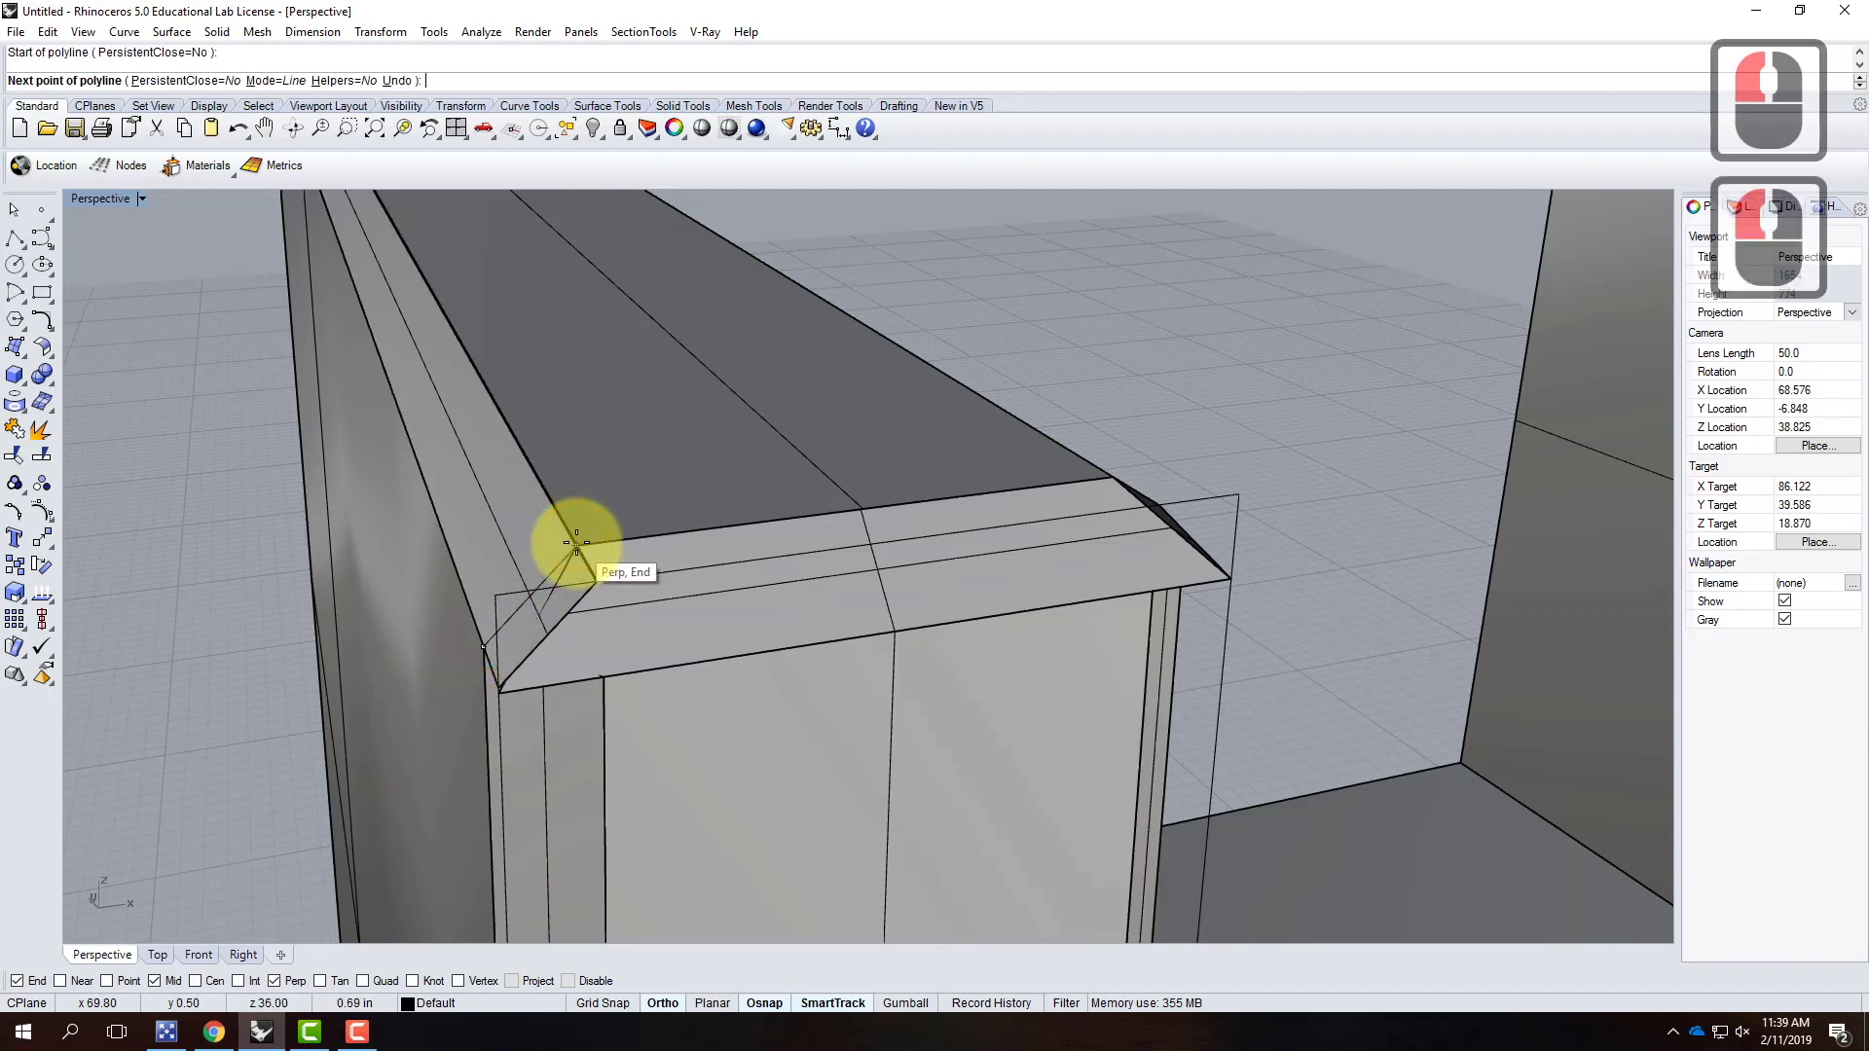
{"action": "left_click", "coordinate": [603, 676]}
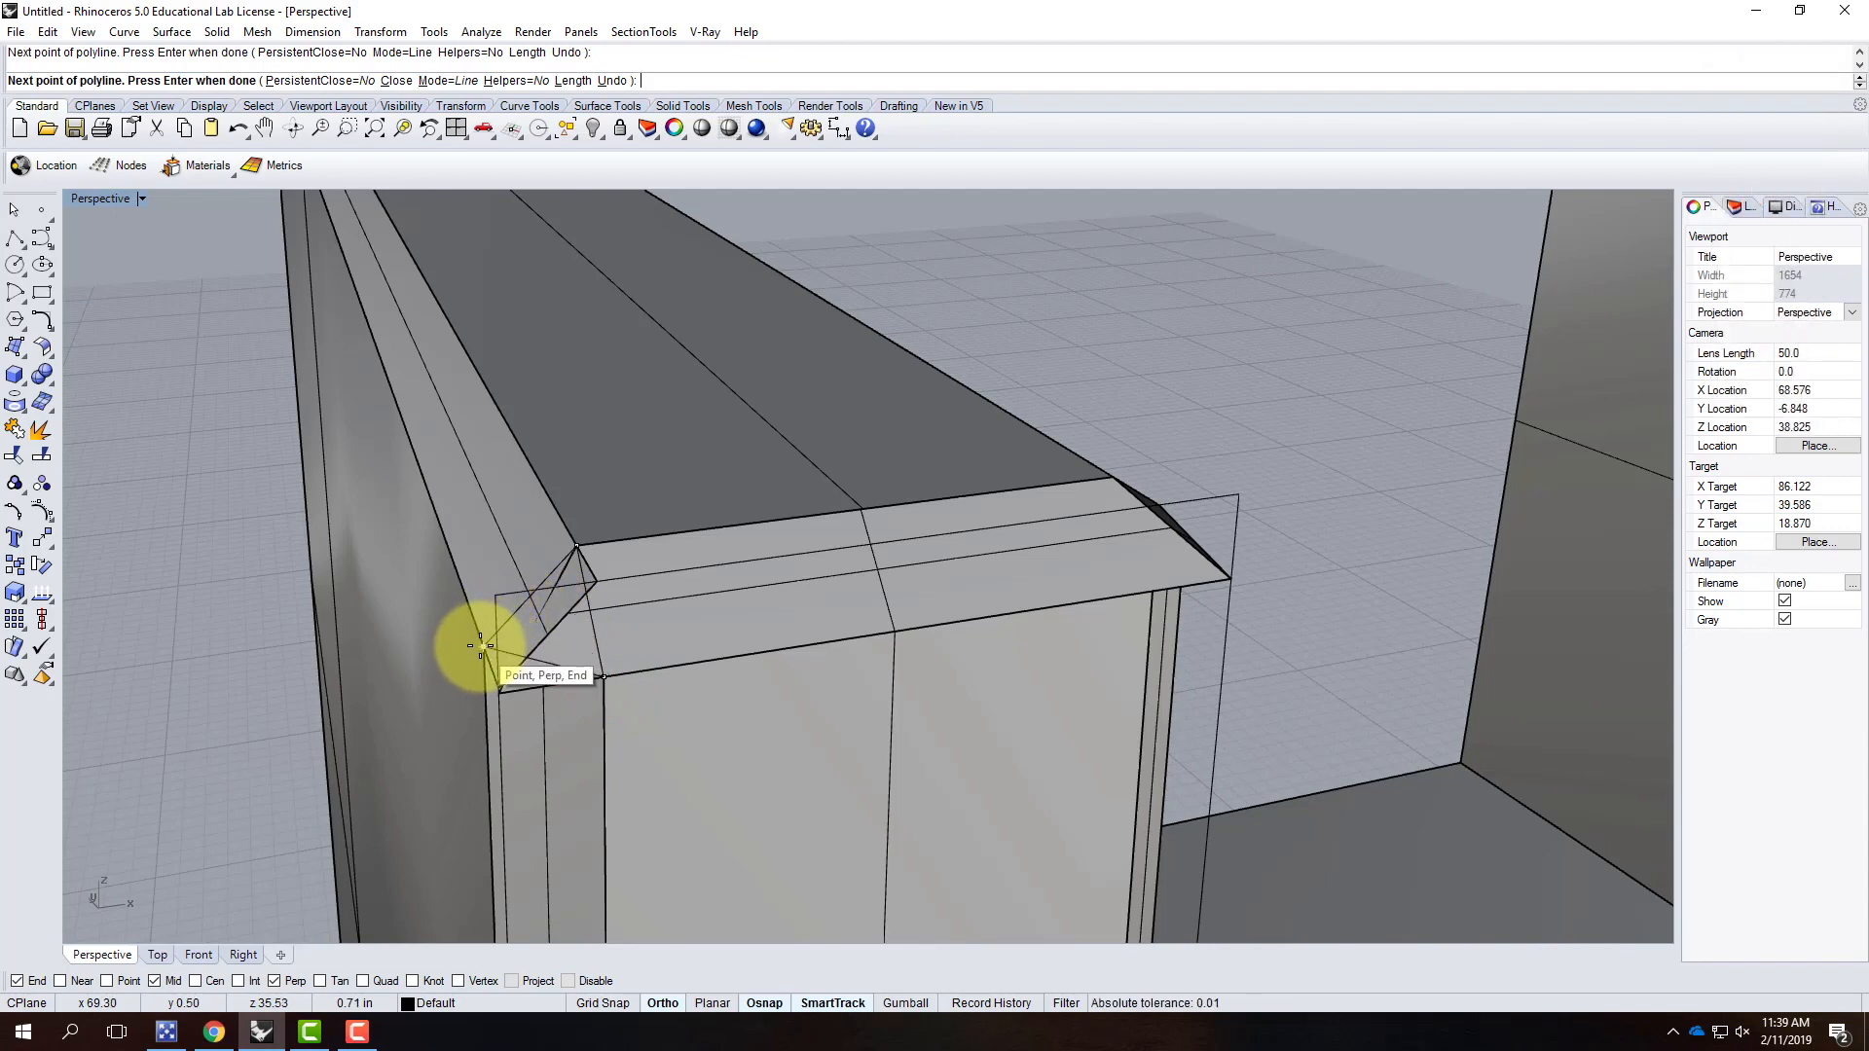
{"action": "key", "text": "Return"}
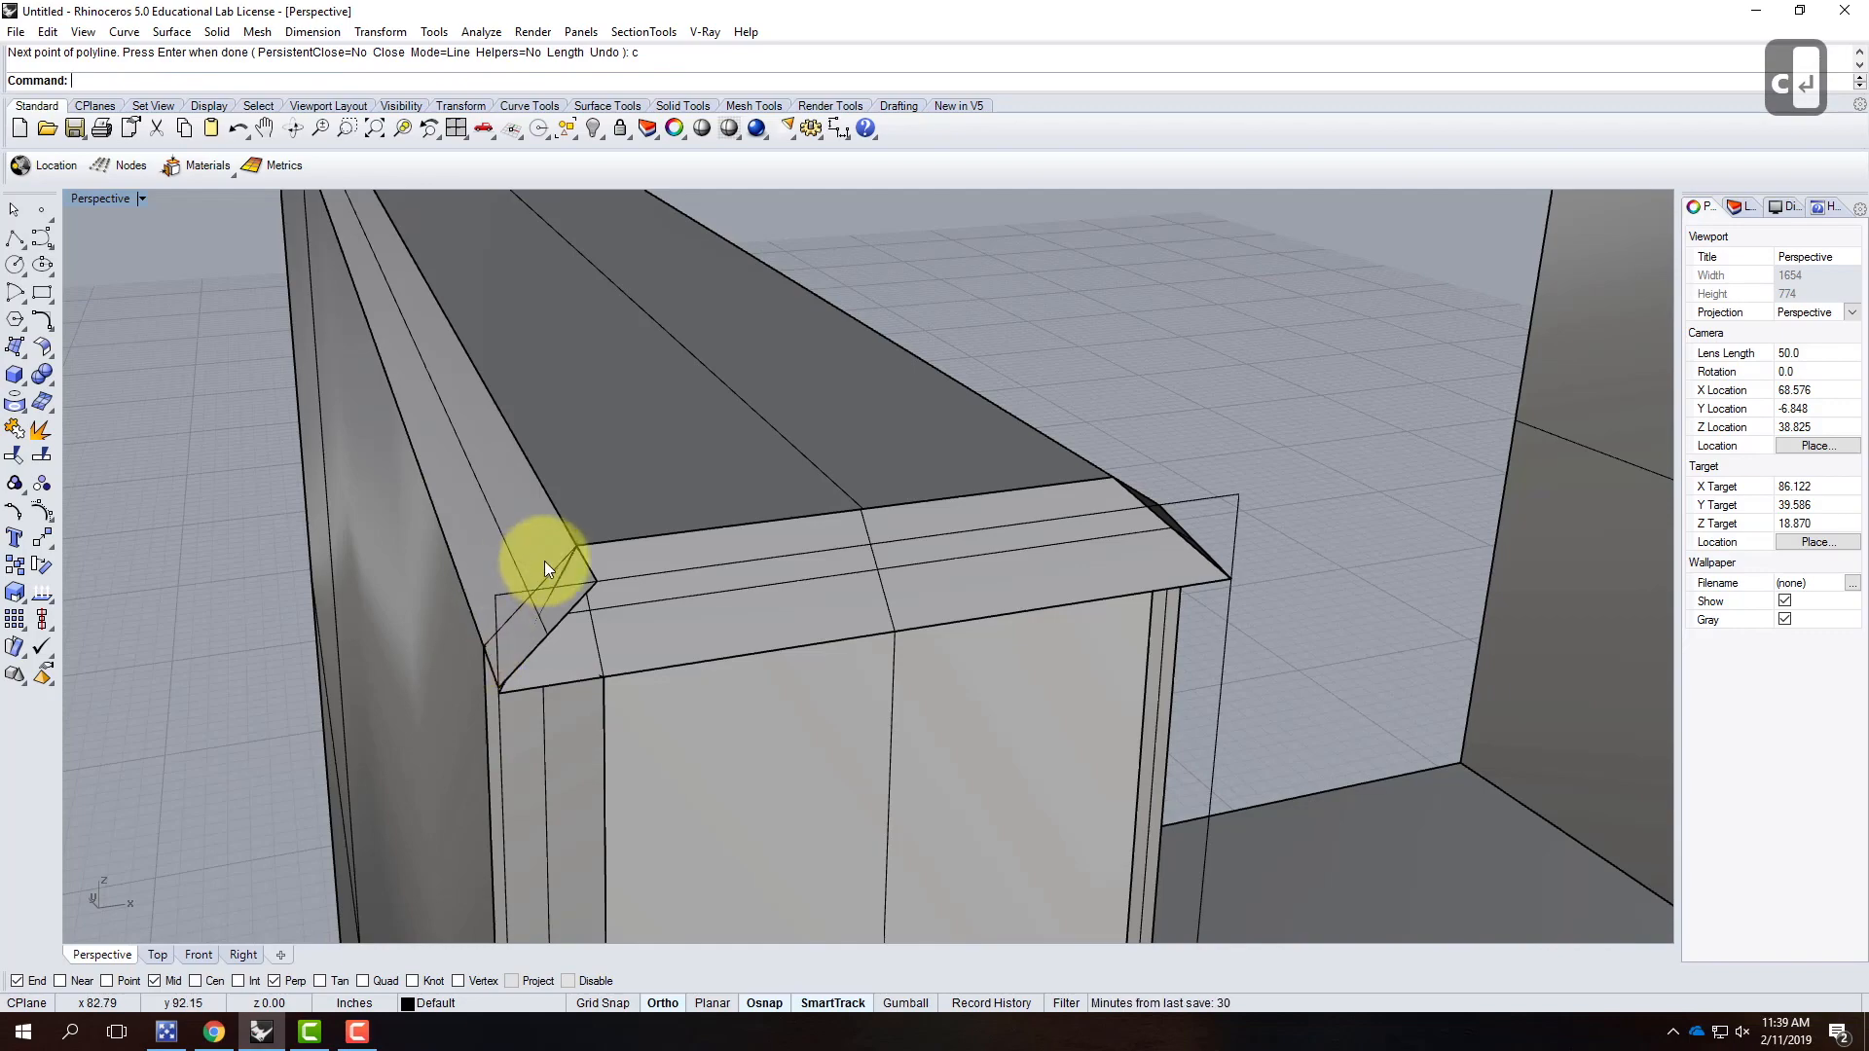
Step: Select the triangular corner curve, zoom to the selection and examine how it crosses the overlapping chamfer surfaces
{"action": "left_click", "coordinate": [545, 577]}
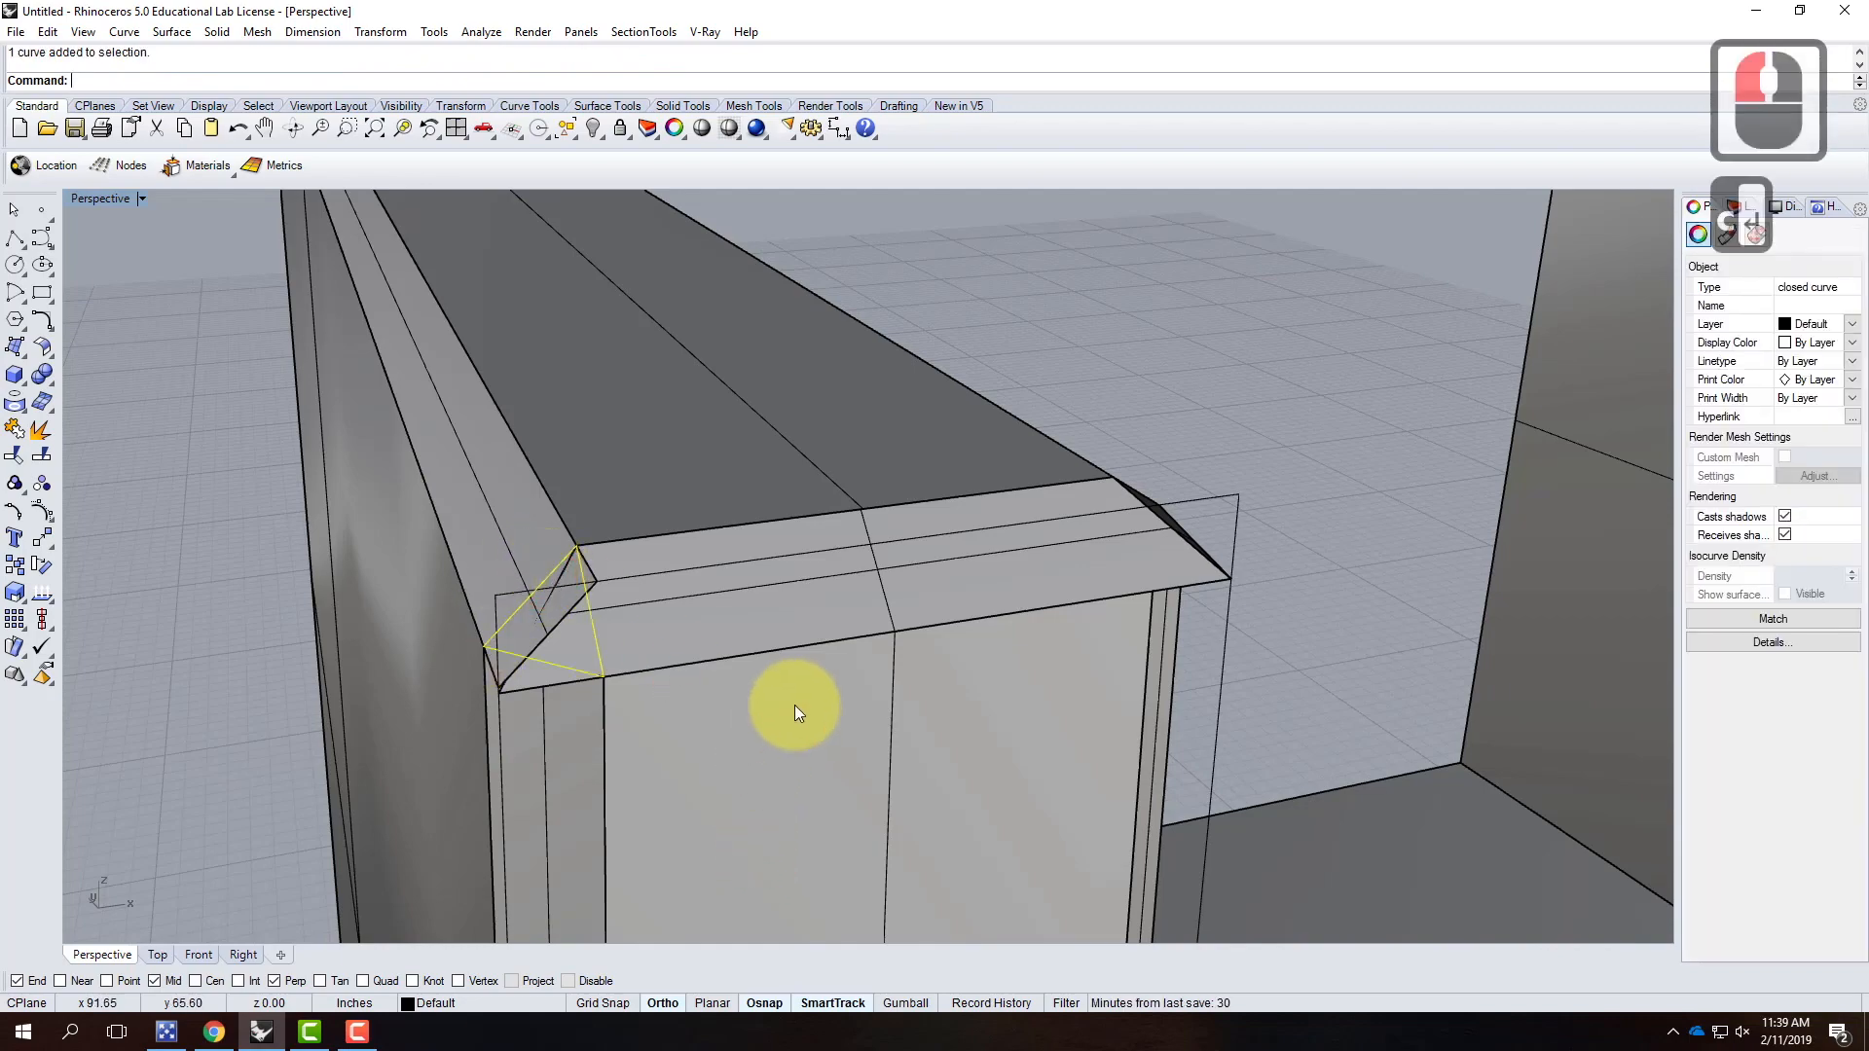
{"action": "right_click_drag", "start_coordinate": [800, 697], "coordinate": [732, 666]}
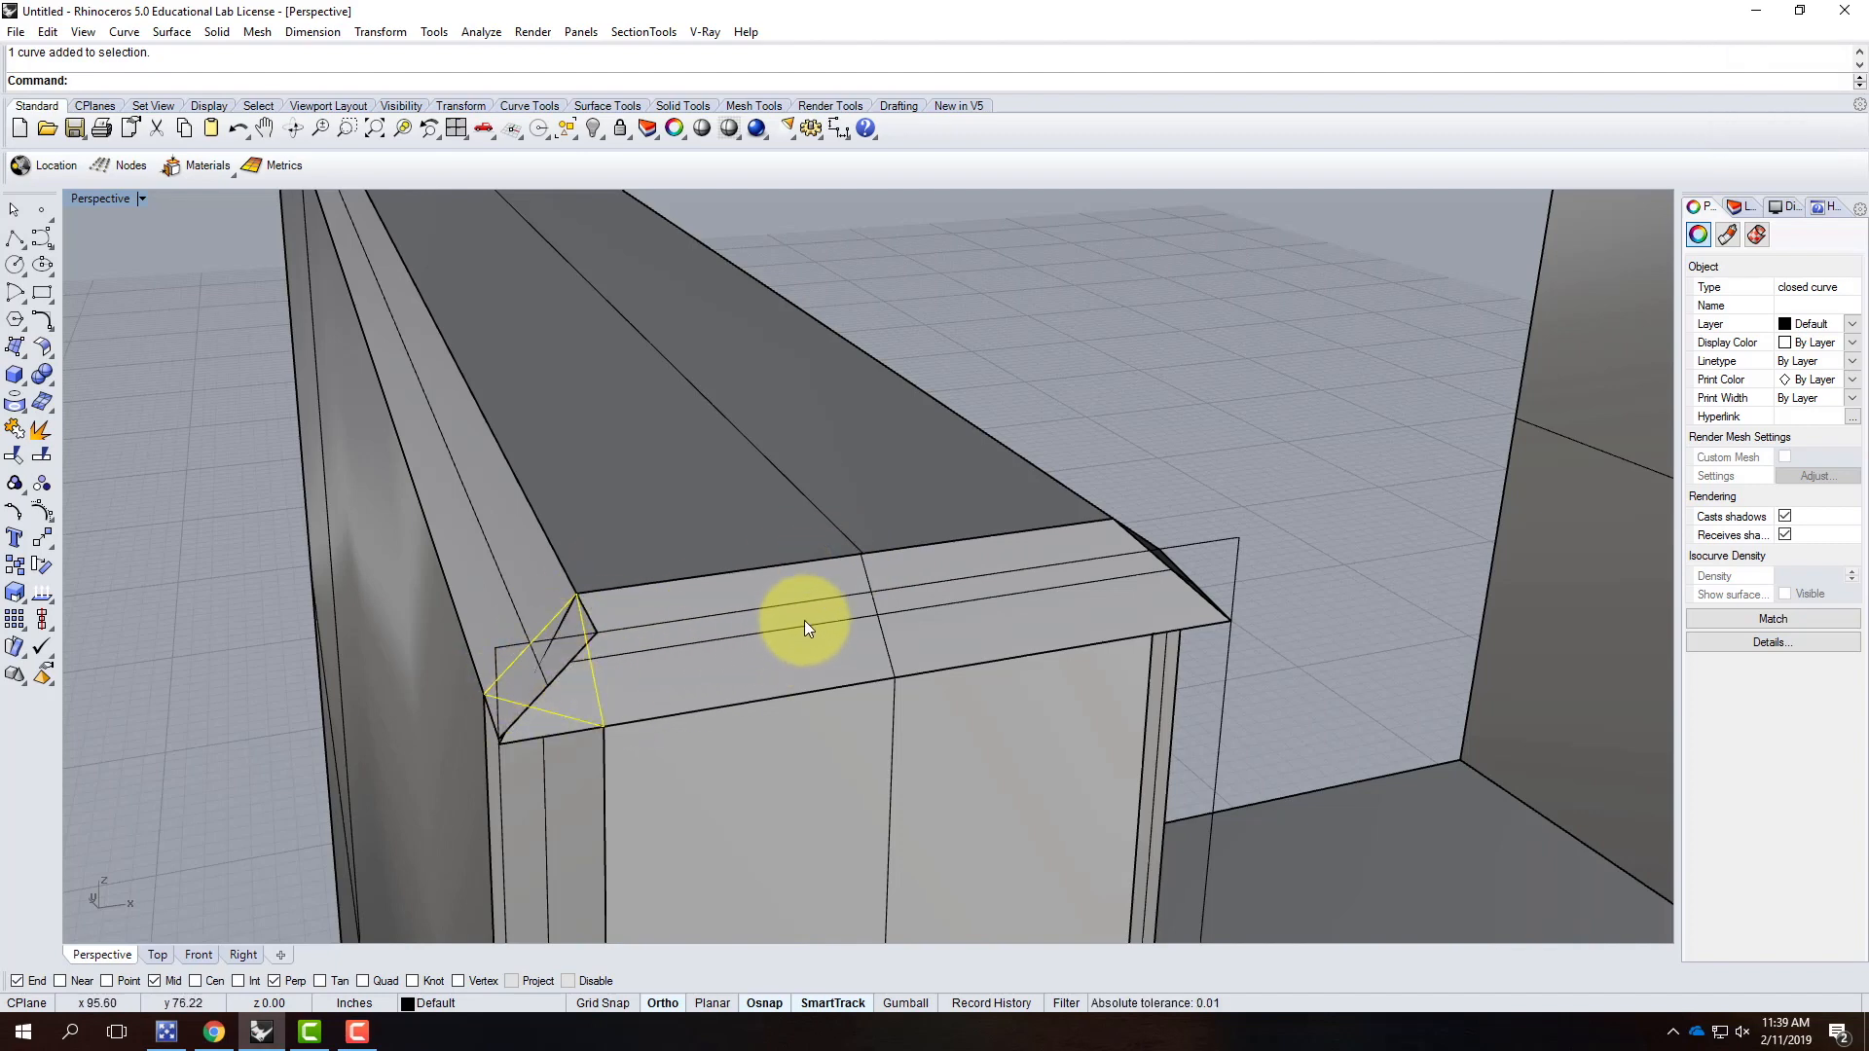
{"action": "mouse_move", "coordinate": [824, 610]}
{"action": "right_mouse_down"}
{"action": "mouse_move", "coordinate": [793, 614]}
{"action": "mouse_move", "coordinate": [856, 603]}
{"action": "mouse_move", "coordinate": [797, 604]}
{"action": "mouse_move", "coordinate": [823, 611]}
{"action": "right_mouse_up"}
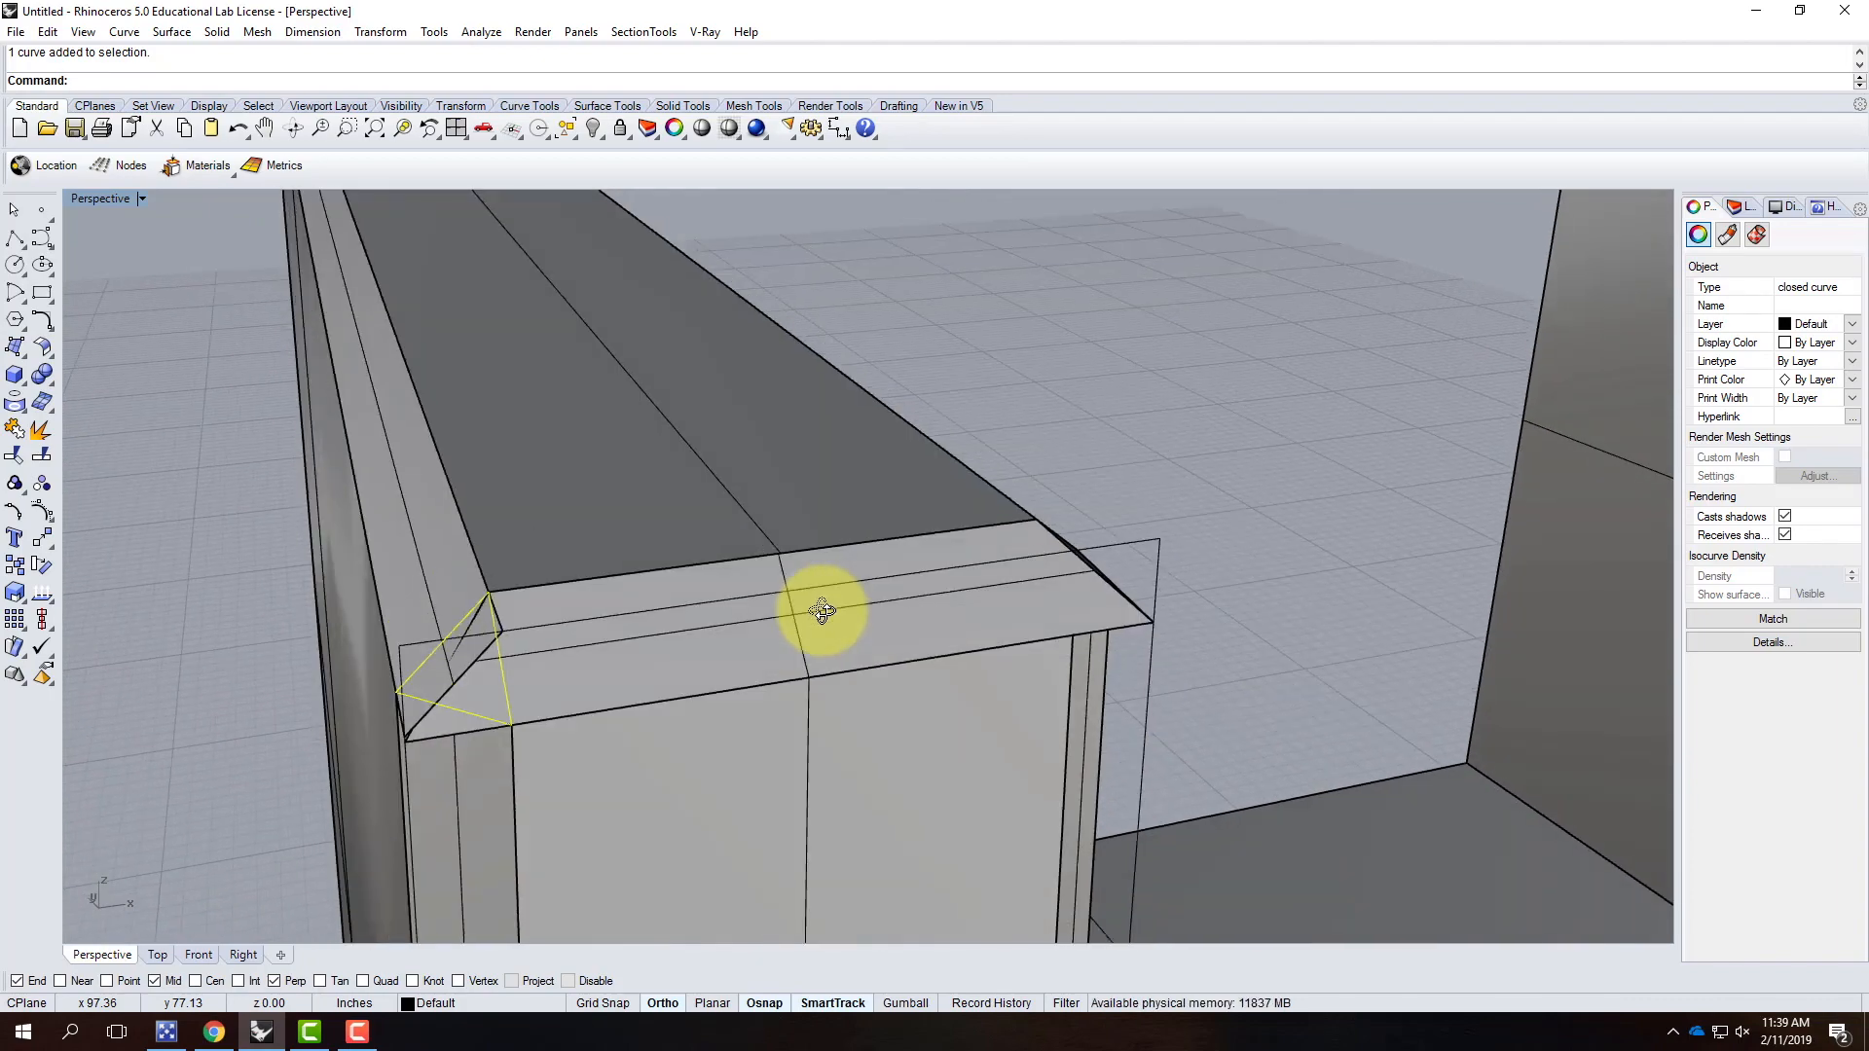
{"action": "right_click", "coordinate": [822, 610]}
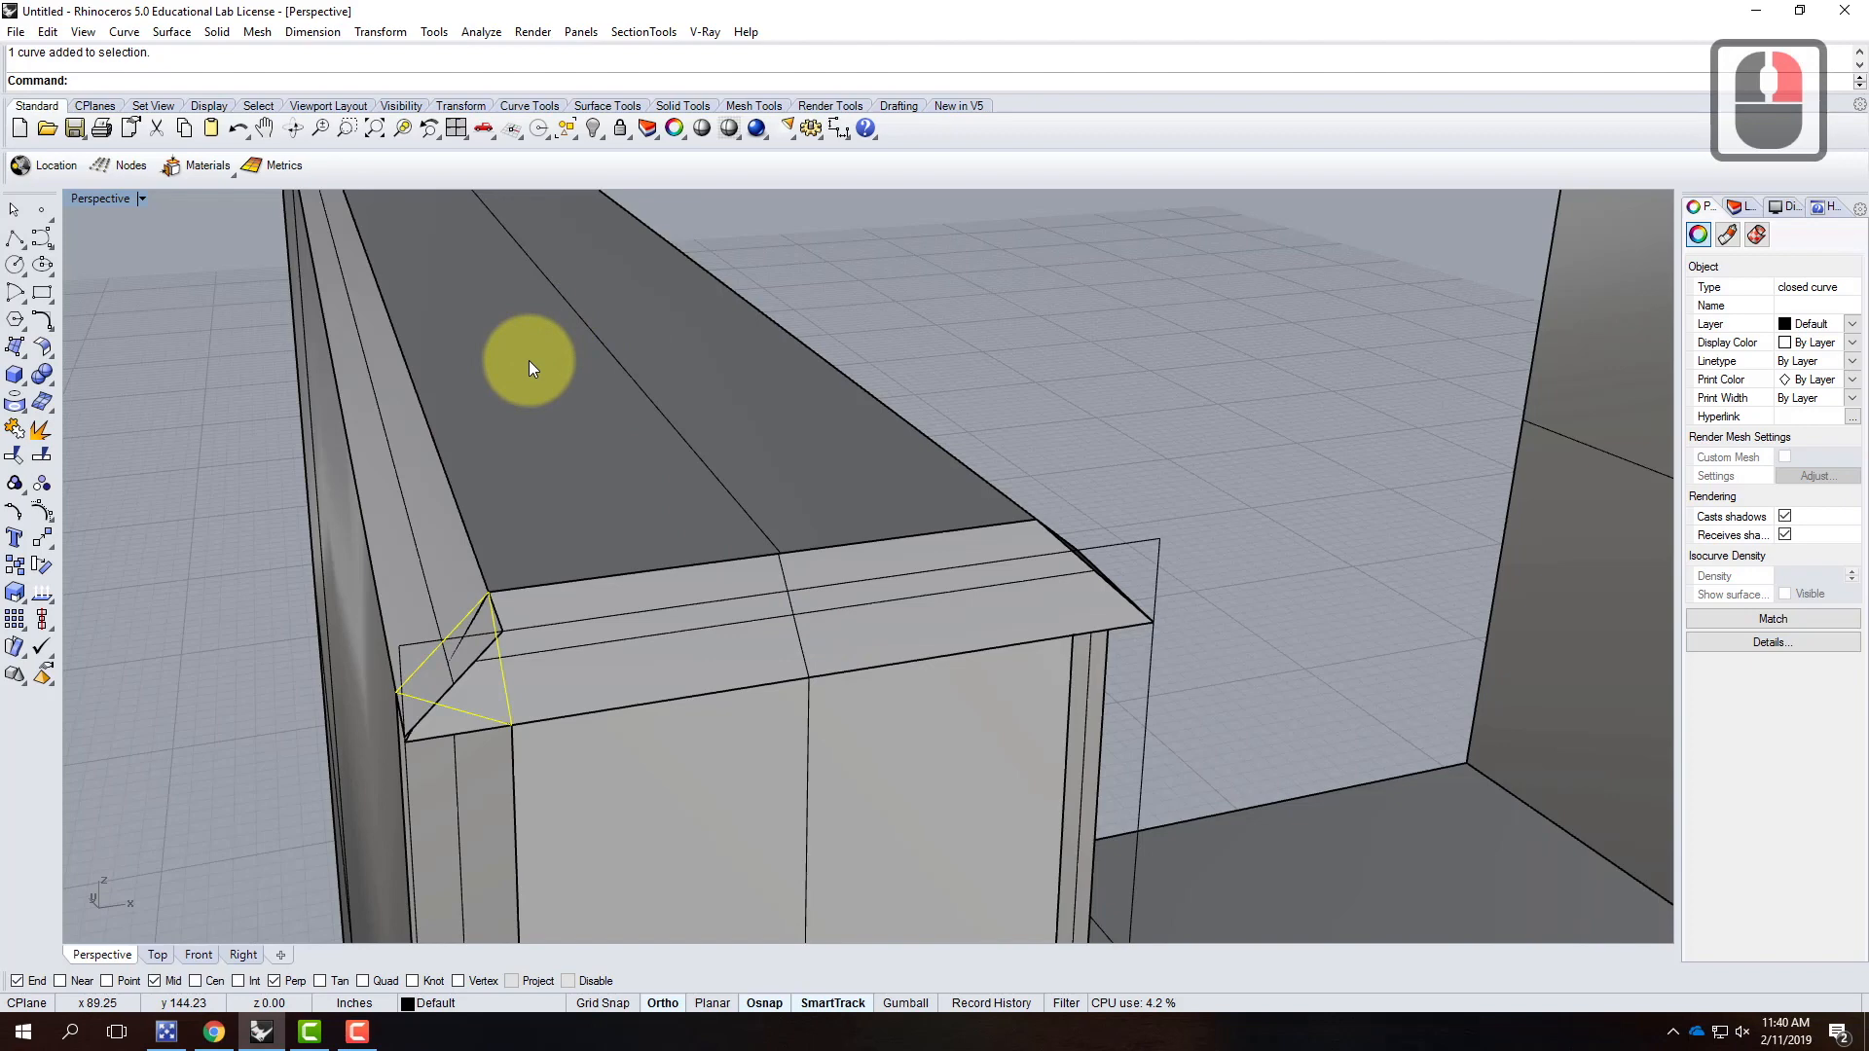
{"action": "type", "text": "Z"}
{"action": "key", "text": "Return"}
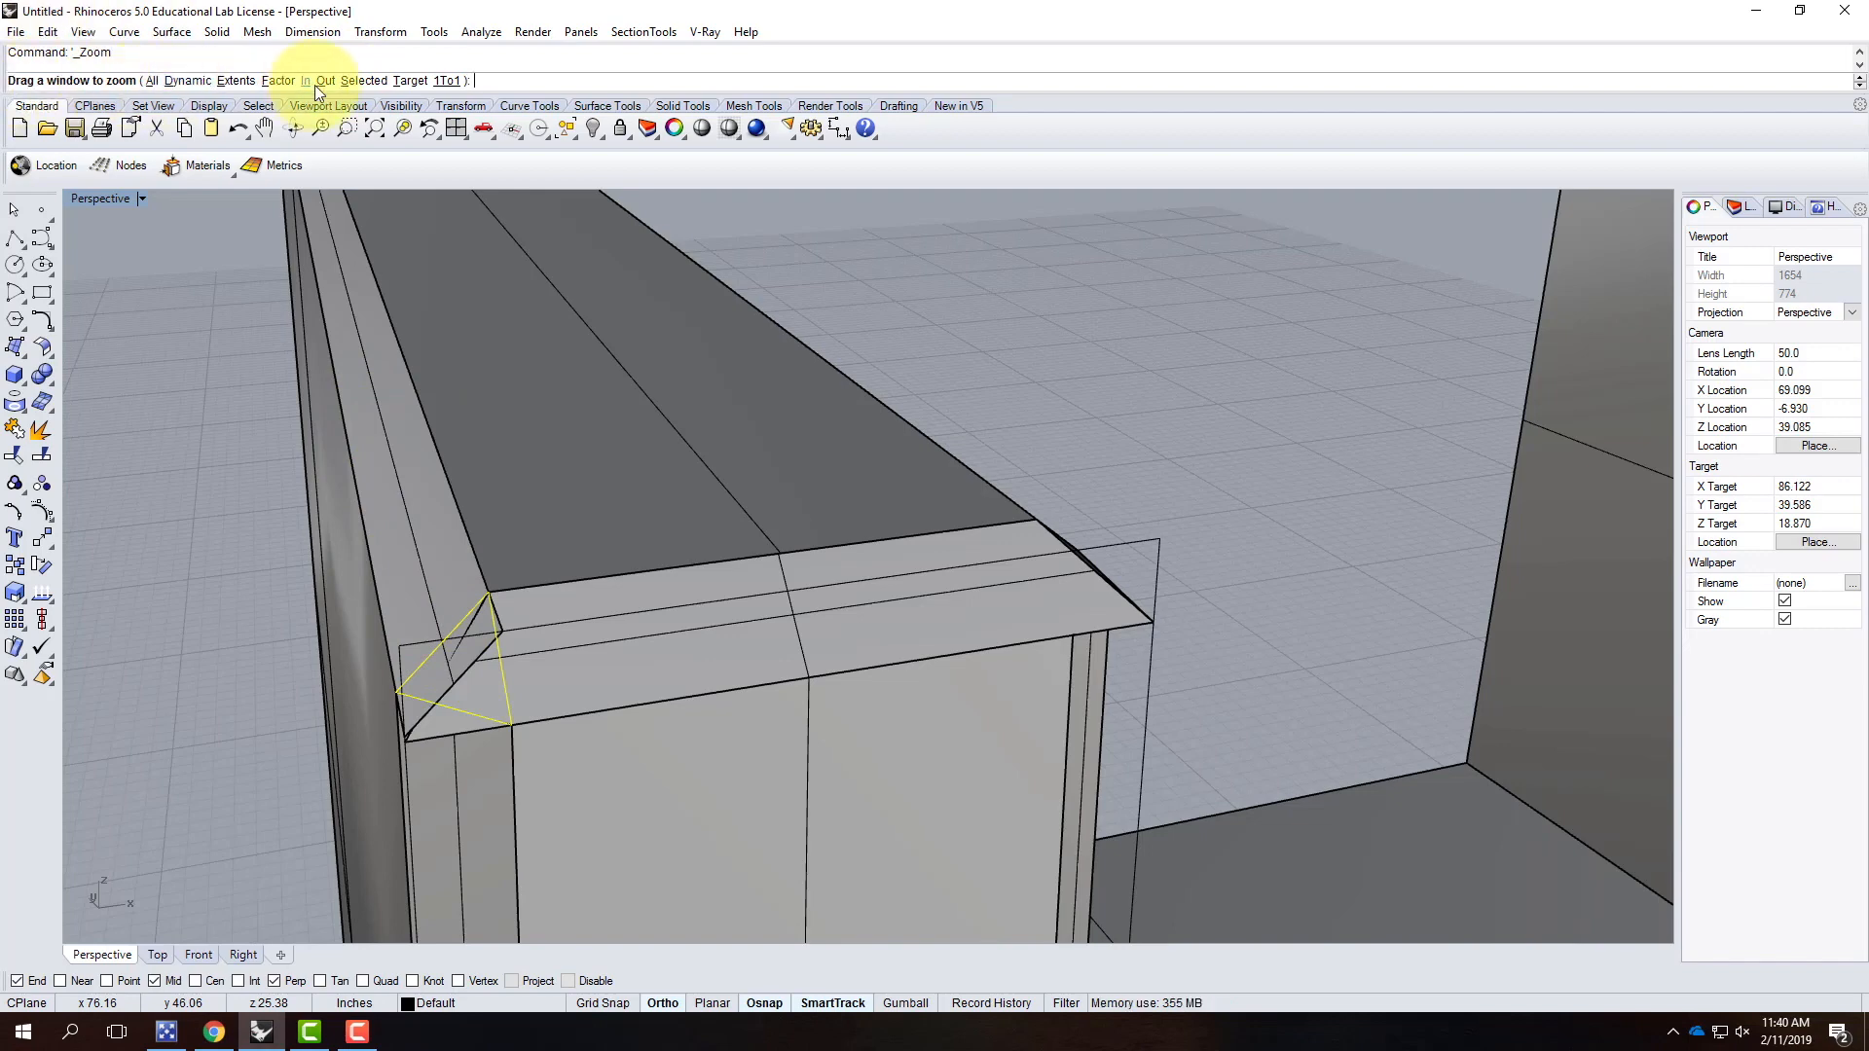
{"action": "left_click", "coordinate": [374, 86]}
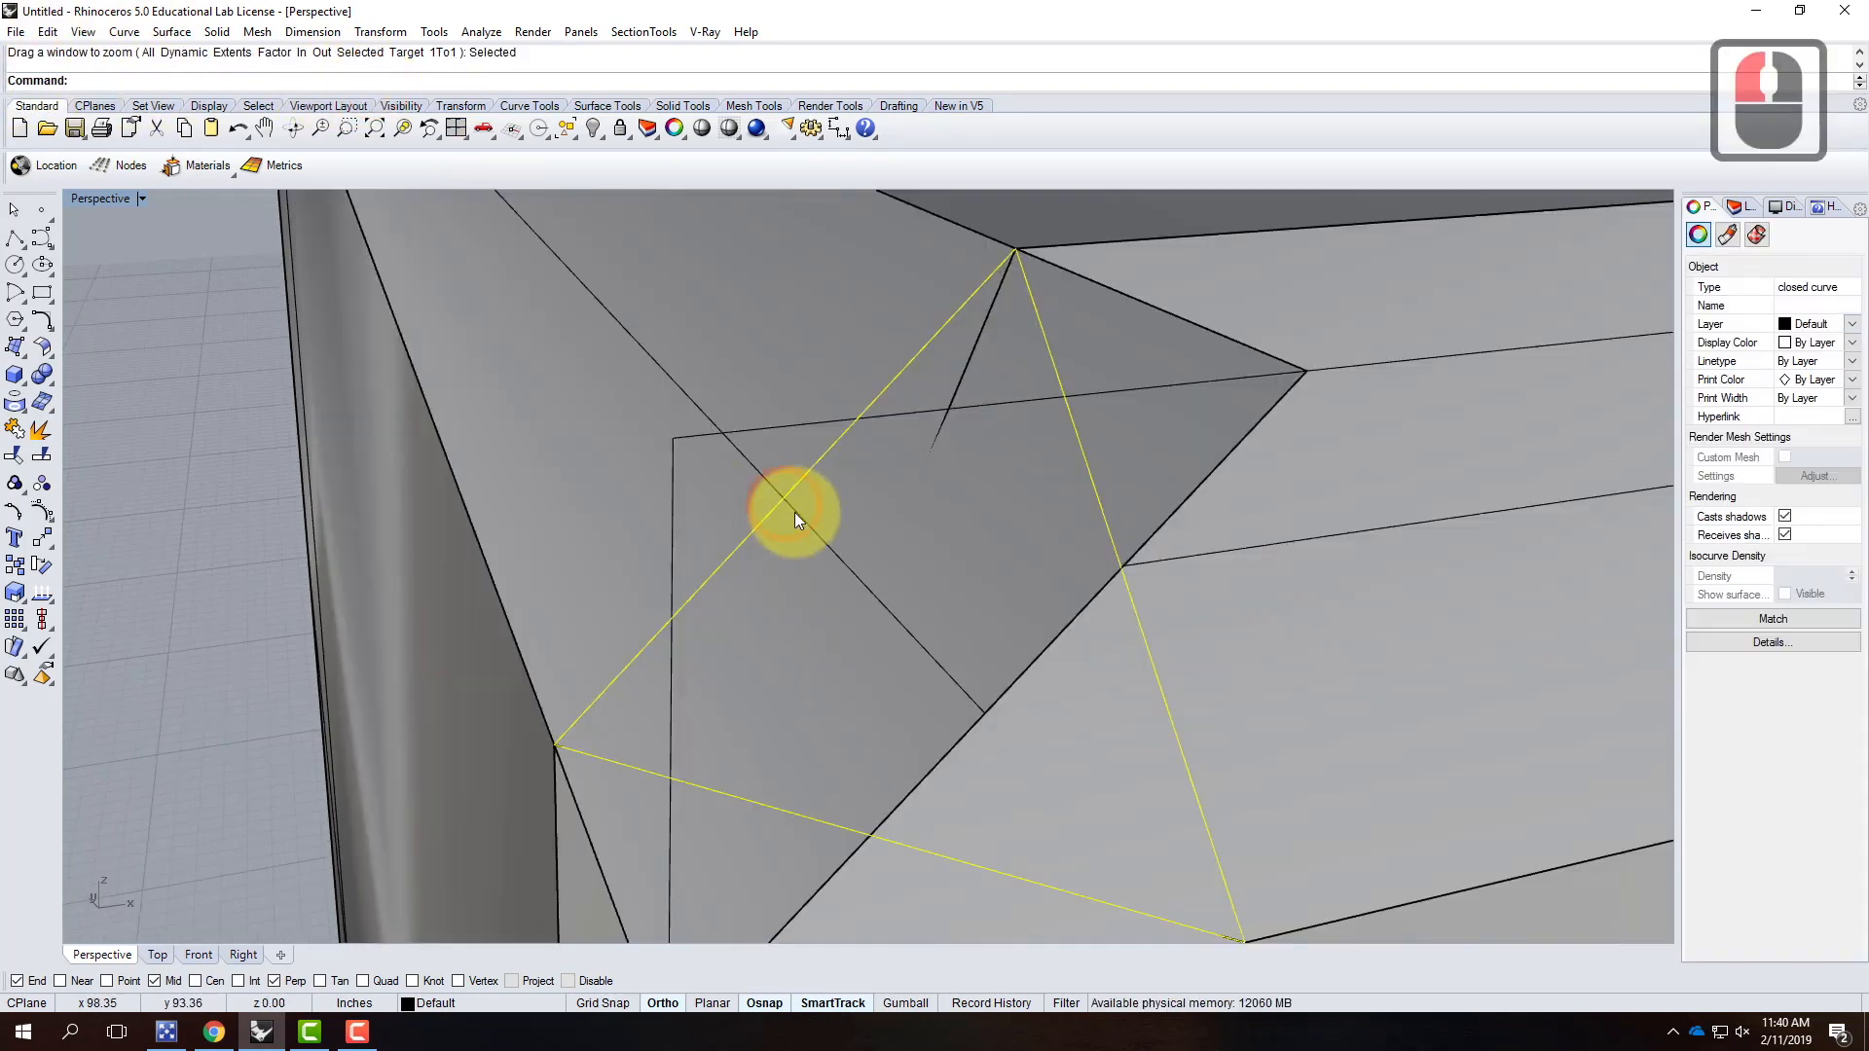
{"action": "scroll", "coordinate": [808, 261], "scroll_direction": "down", "scroll_amount": 3}
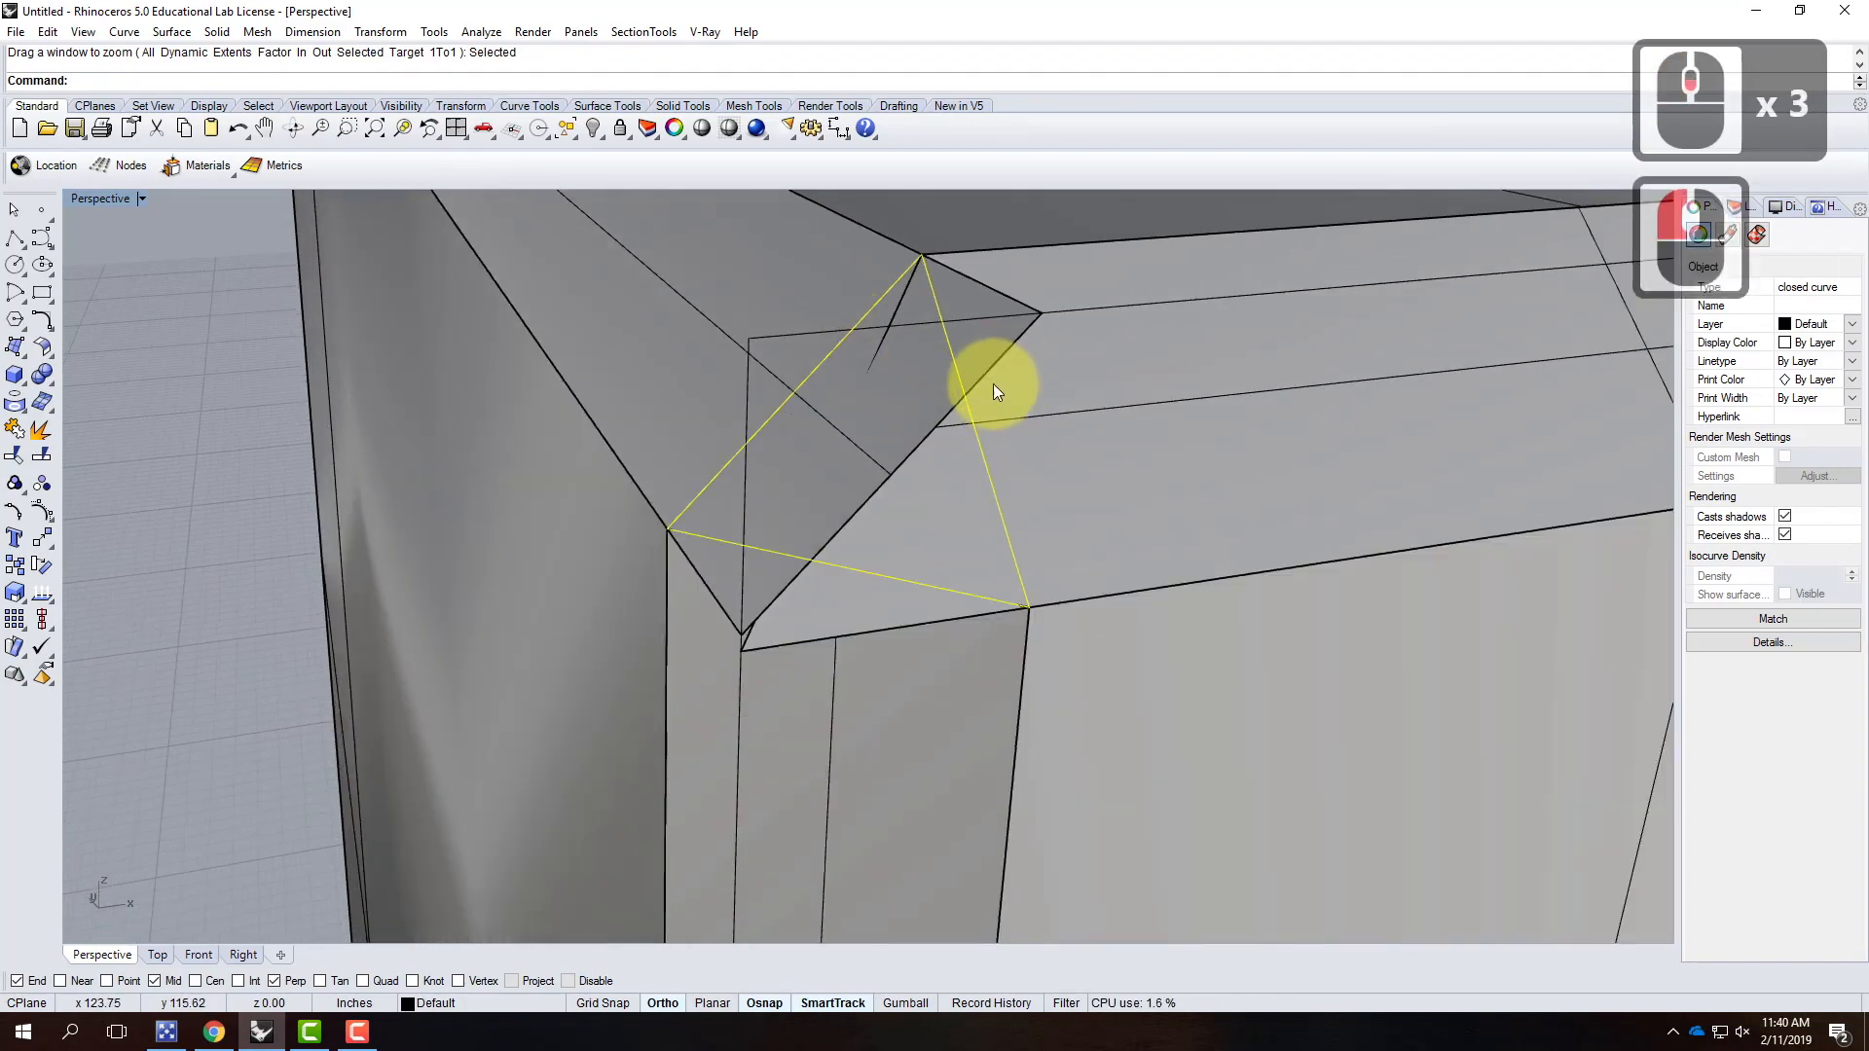
{"action": "right_click_drag", "start_coordinate": [994, 358], "coordinate": [100, 459]}
{"action": "right_click_drag", "start_coordinate": [342, 400], "coordinate": [718, 401]}
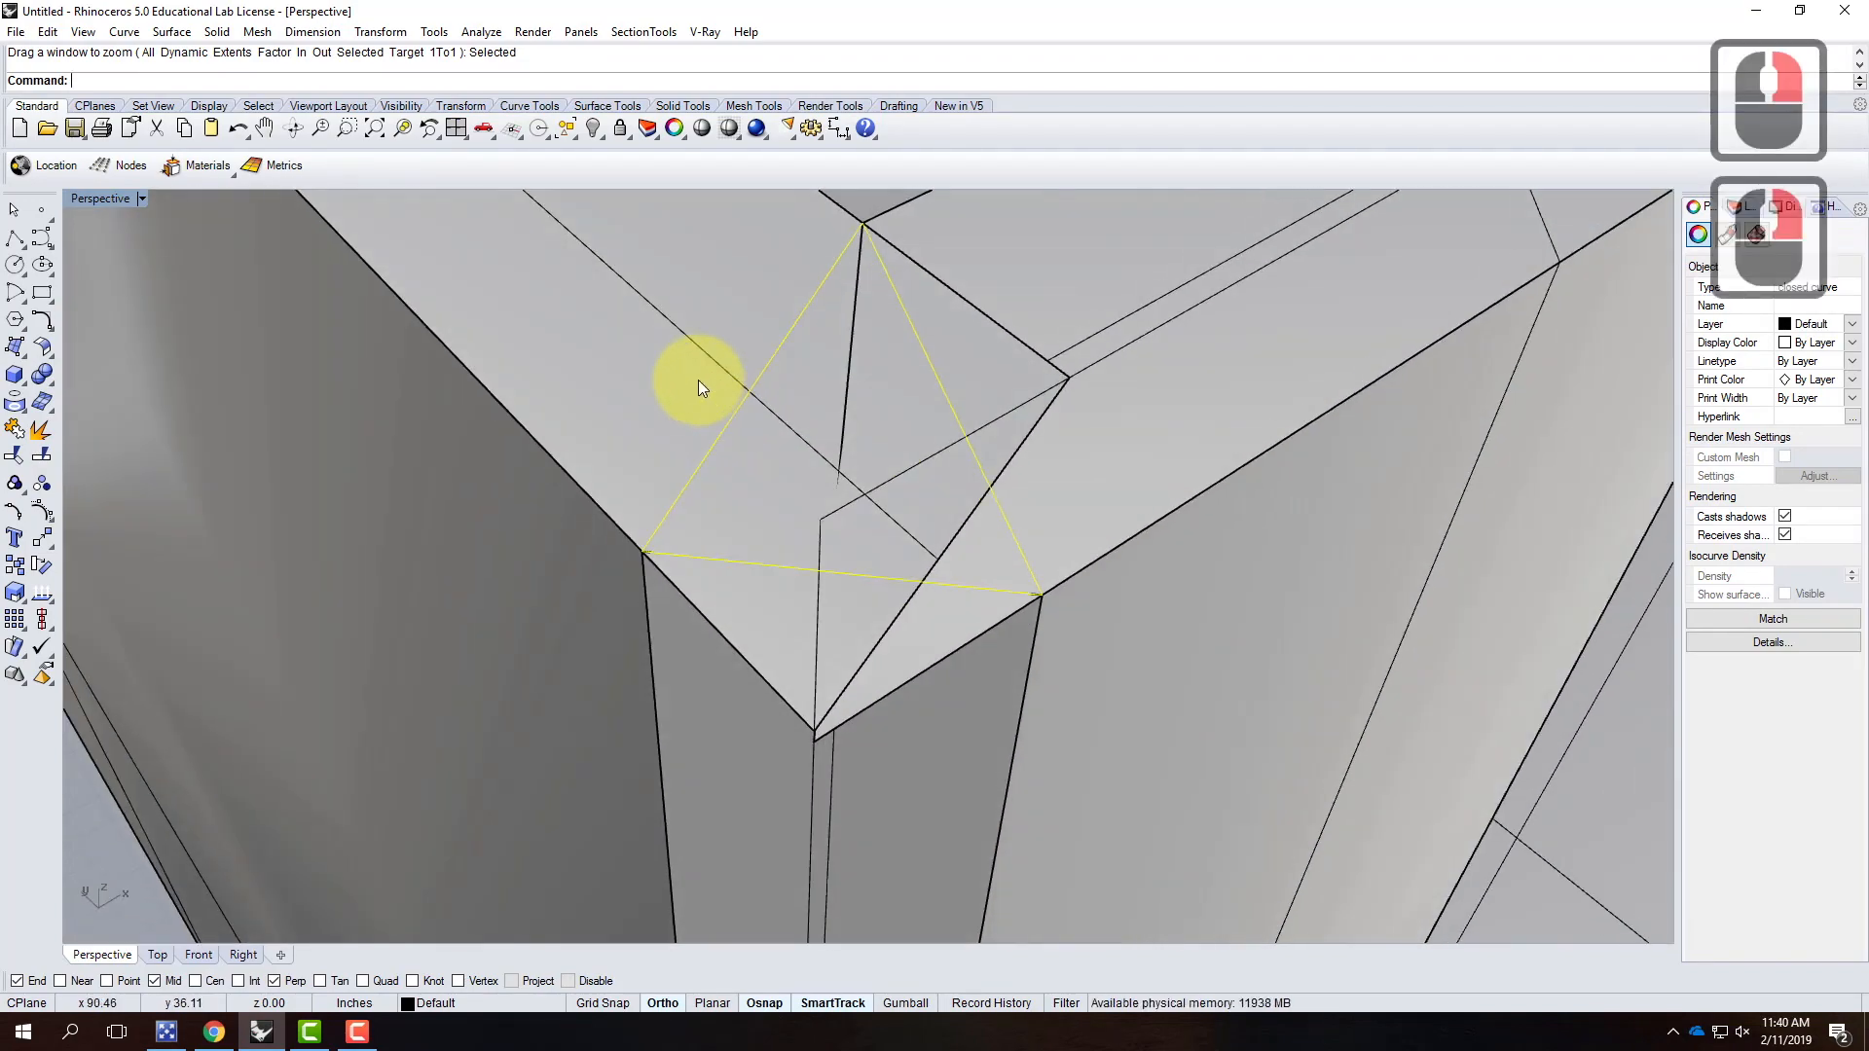
Step: Trim away the overlapping bevel surfaces inside the triangular curve at the first box corner, using the selected curve as the cutter
{"action": "scroll", "coordinate": [577, 419], "scroll_direction": "down", "scroll_amount": 2}
{"action": "right_click_drag", "start_coordinate": [871, 453], "coordinate": [738, 445]}
{"action": "right_click_drag", "start_coordinate": [959, 382], "coordinate": [871, 365]}
{"action": "right_click_drag", "start_coordinate": [896, 481], "coordinate": [855, 428]}
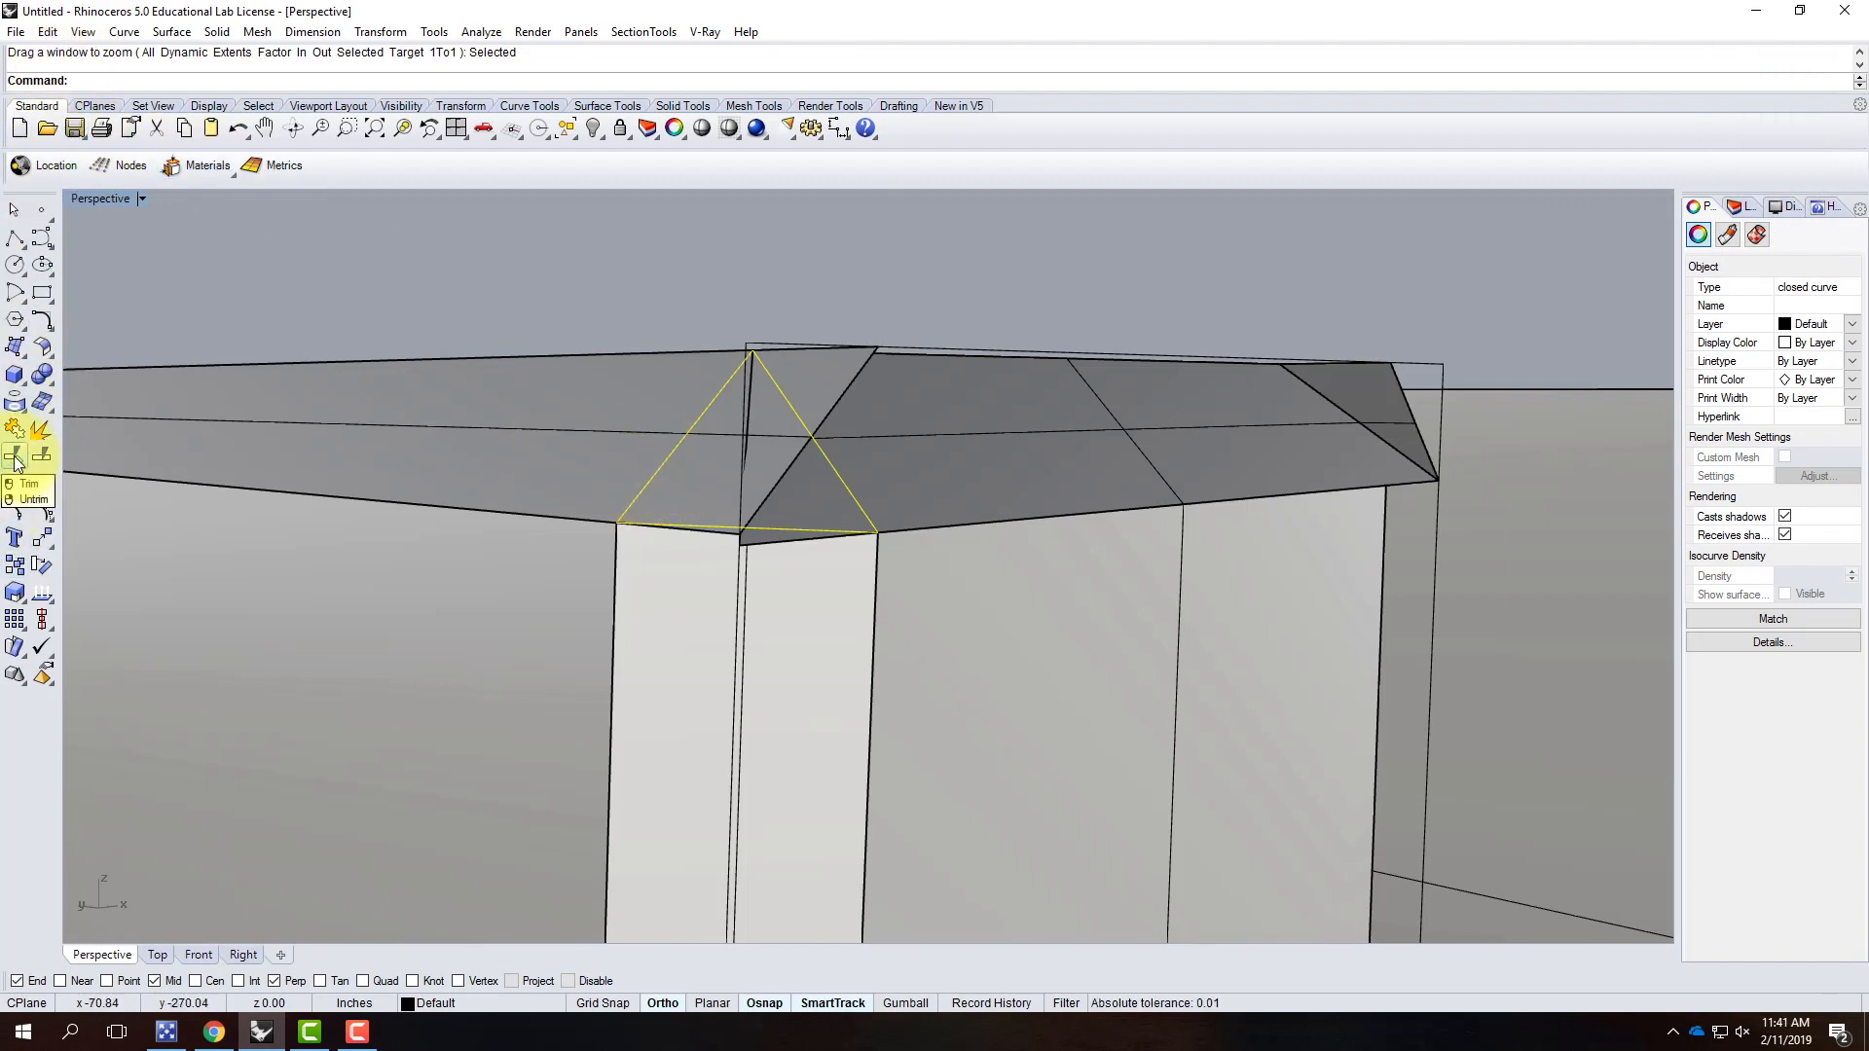
{"action": "left_click", "coordinate": [51, 32]}
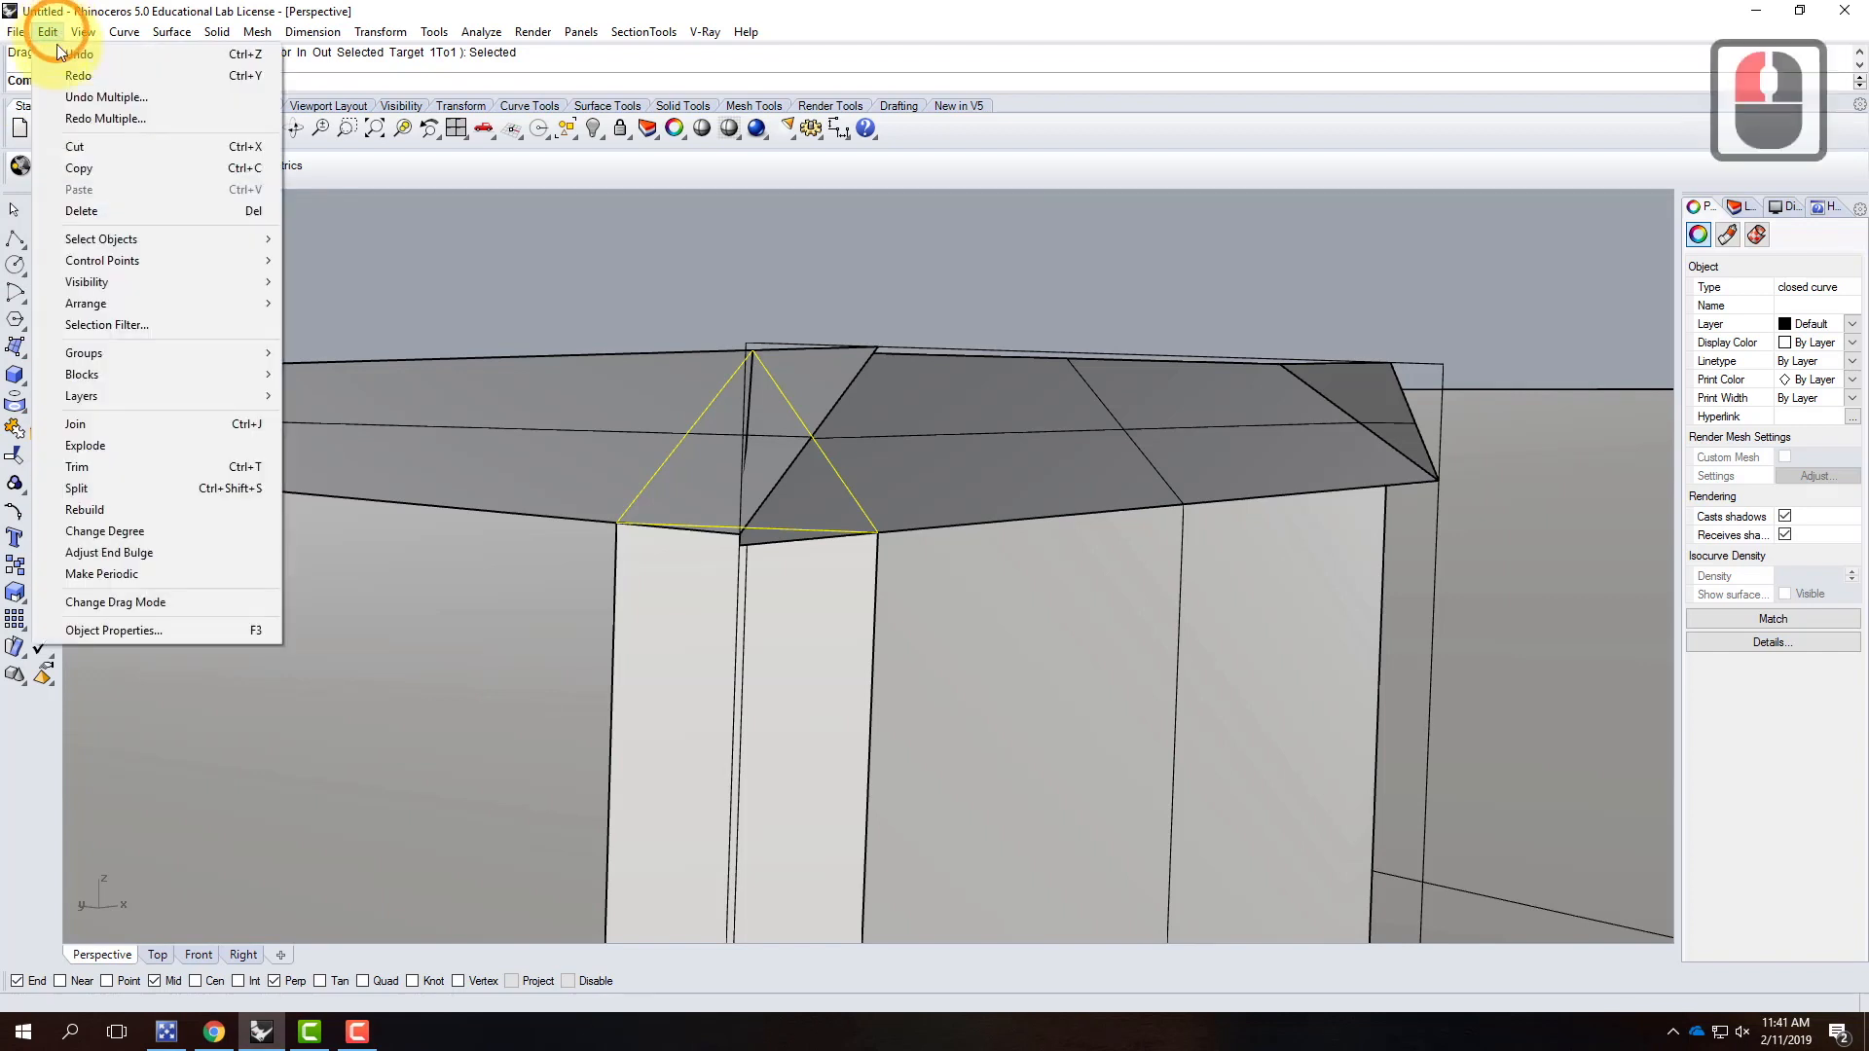
{"action": "left_click", "coordinate": [132, 469]}
{"action": "left_click", "coordinate": [854, 380]}
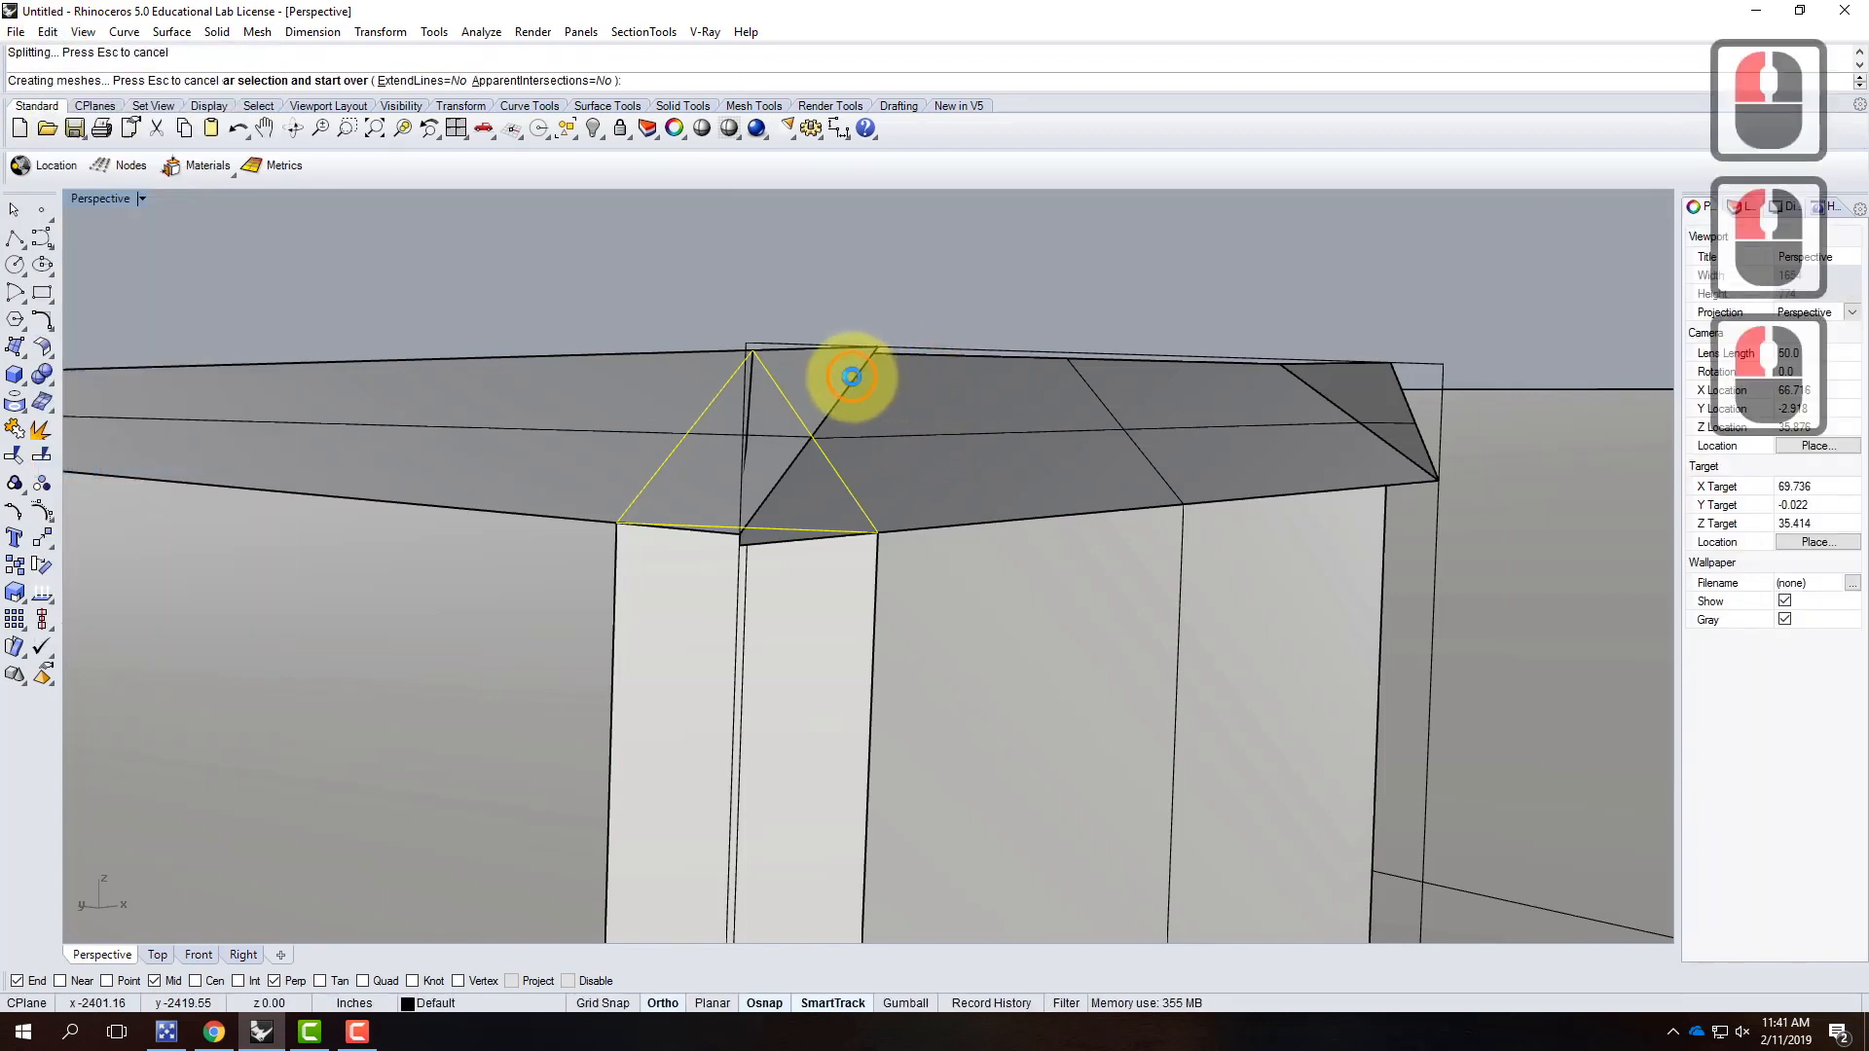
{"action": "left_click", "coordinate": [820, 414]}
{"action": "left_click", "coordinate": [786, 479]}
{"action": "left_click", "coordinate": [771, 483]}
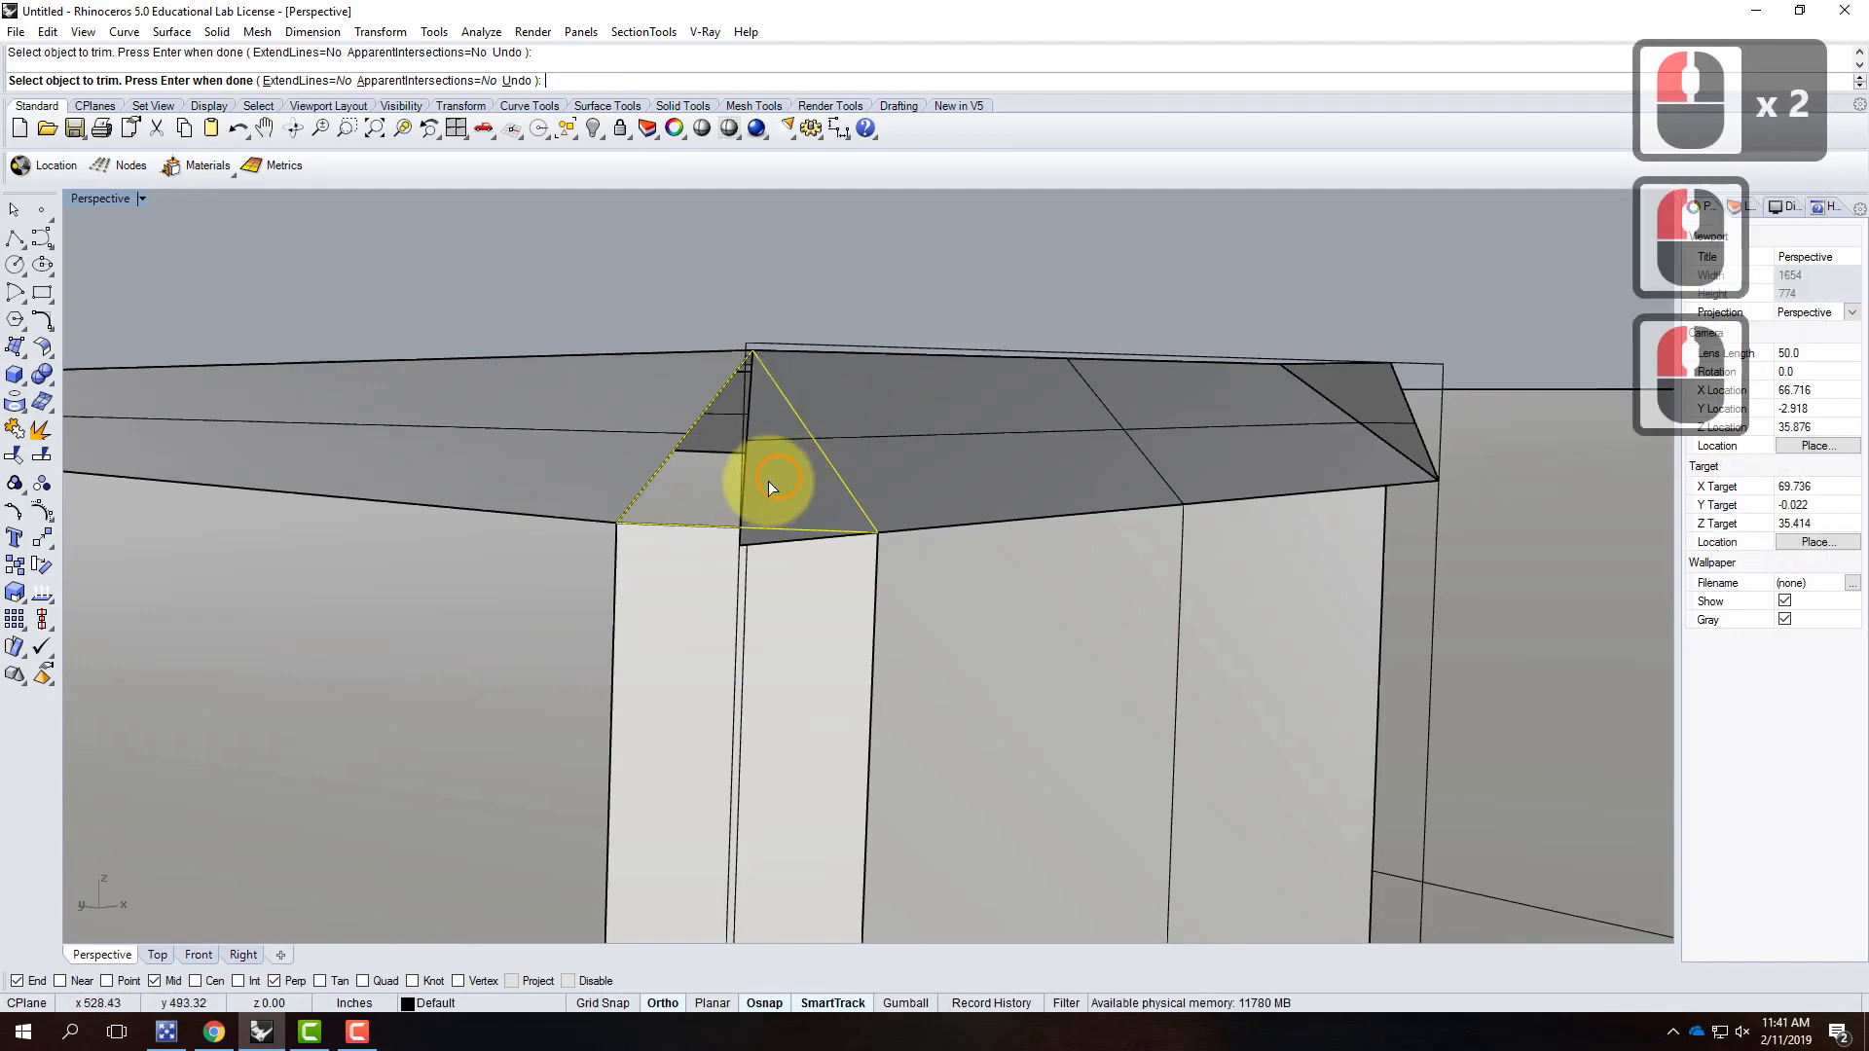
{"action": "left_click", "coordinate": [747, 480]}
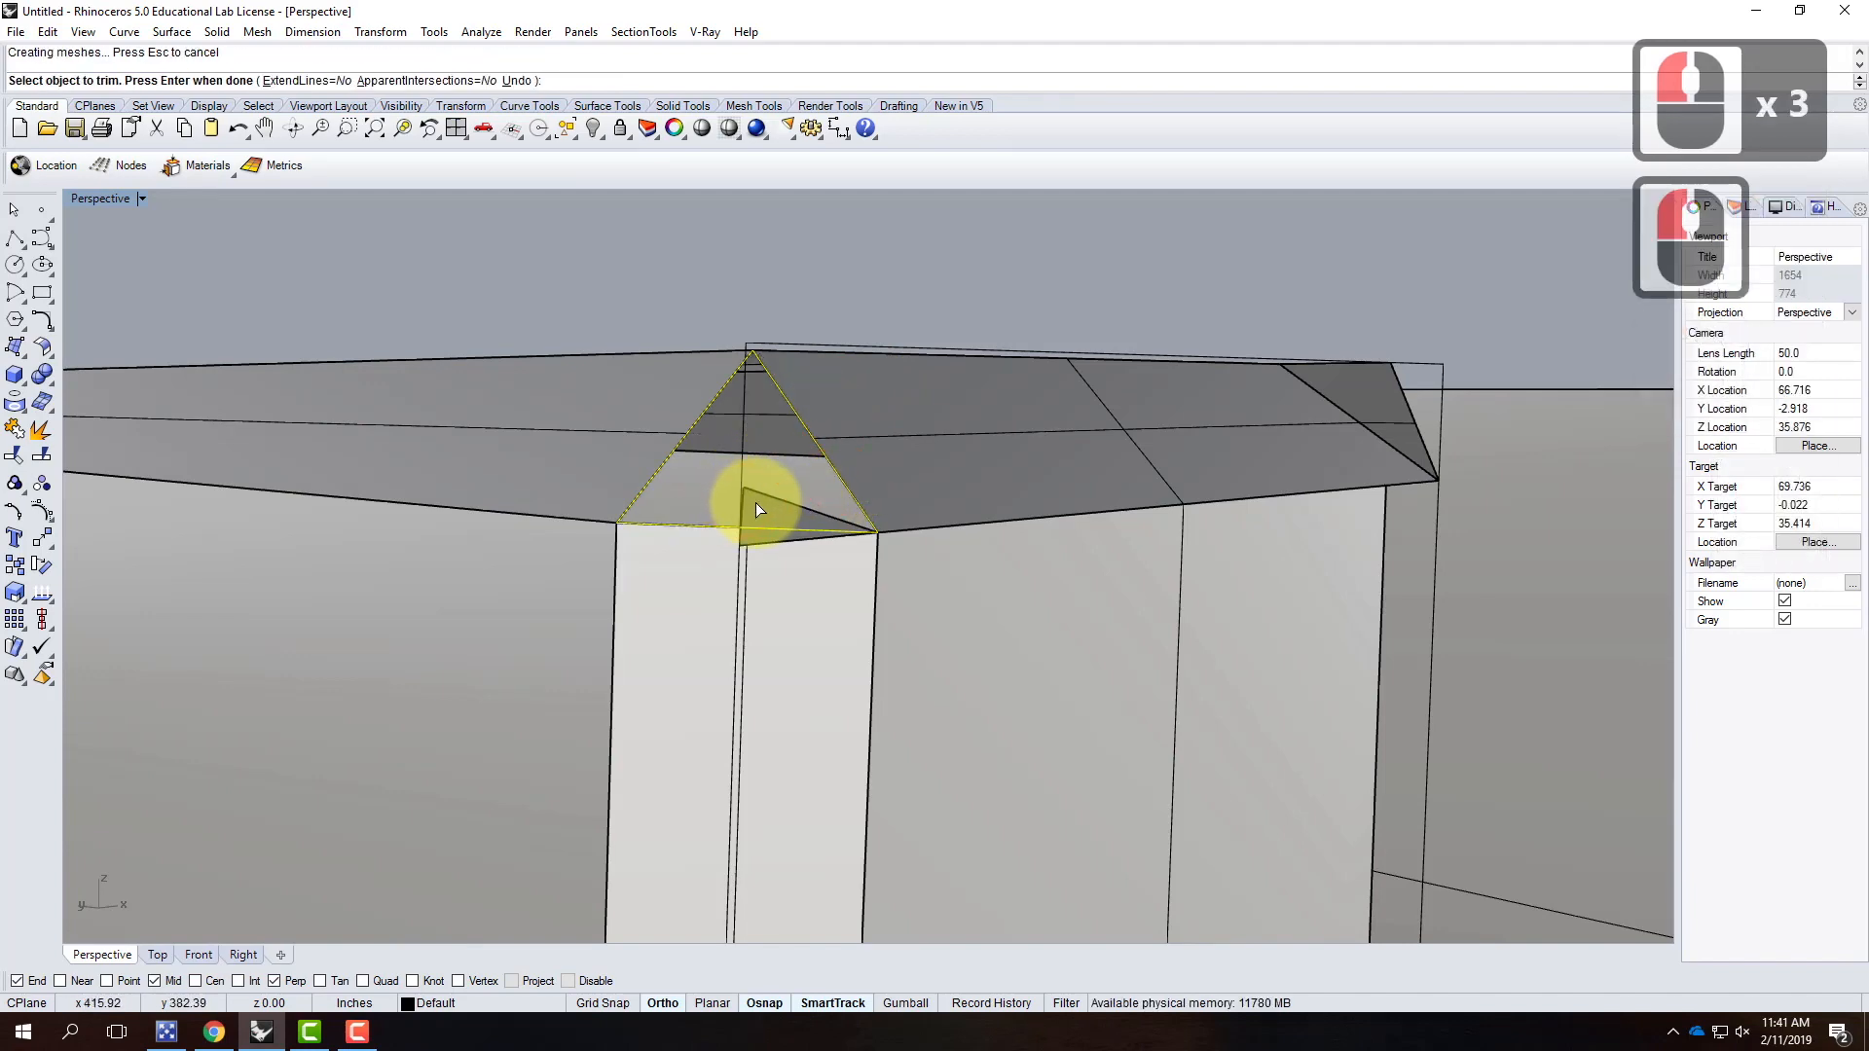
{"action": "right_click_drag", "start_coordinate": [955, 493], "coordinate": [887, 569]}
{"action": "key", "text": "Return"}
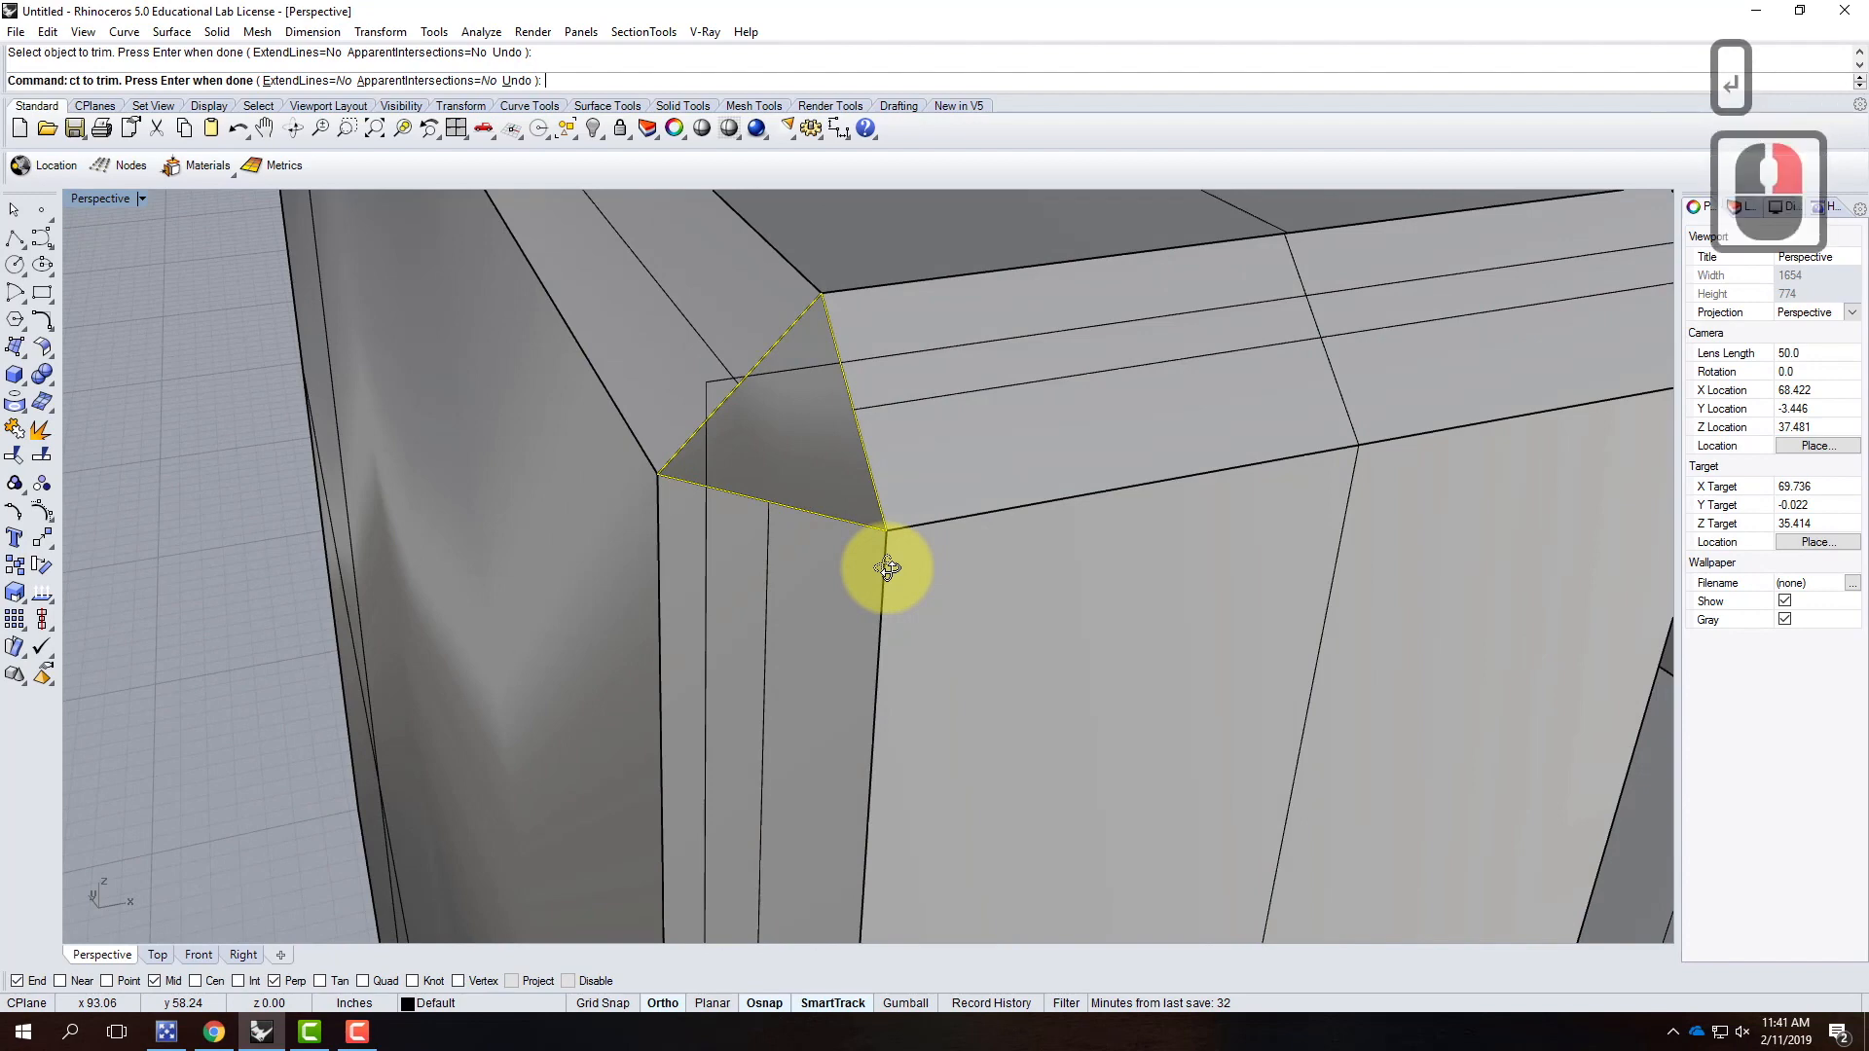
Step: Cover the triangular opening at the trimmed corner with a surface defined by its three corner points
{"action": "scroll", "coordinate": [634, 701], "scroll_direction": "down", "scroll_amount": 3}
{"action": "scroll", "coordinate": [627, 666], "scroll_direction": "up", "scroll_amount": 2}
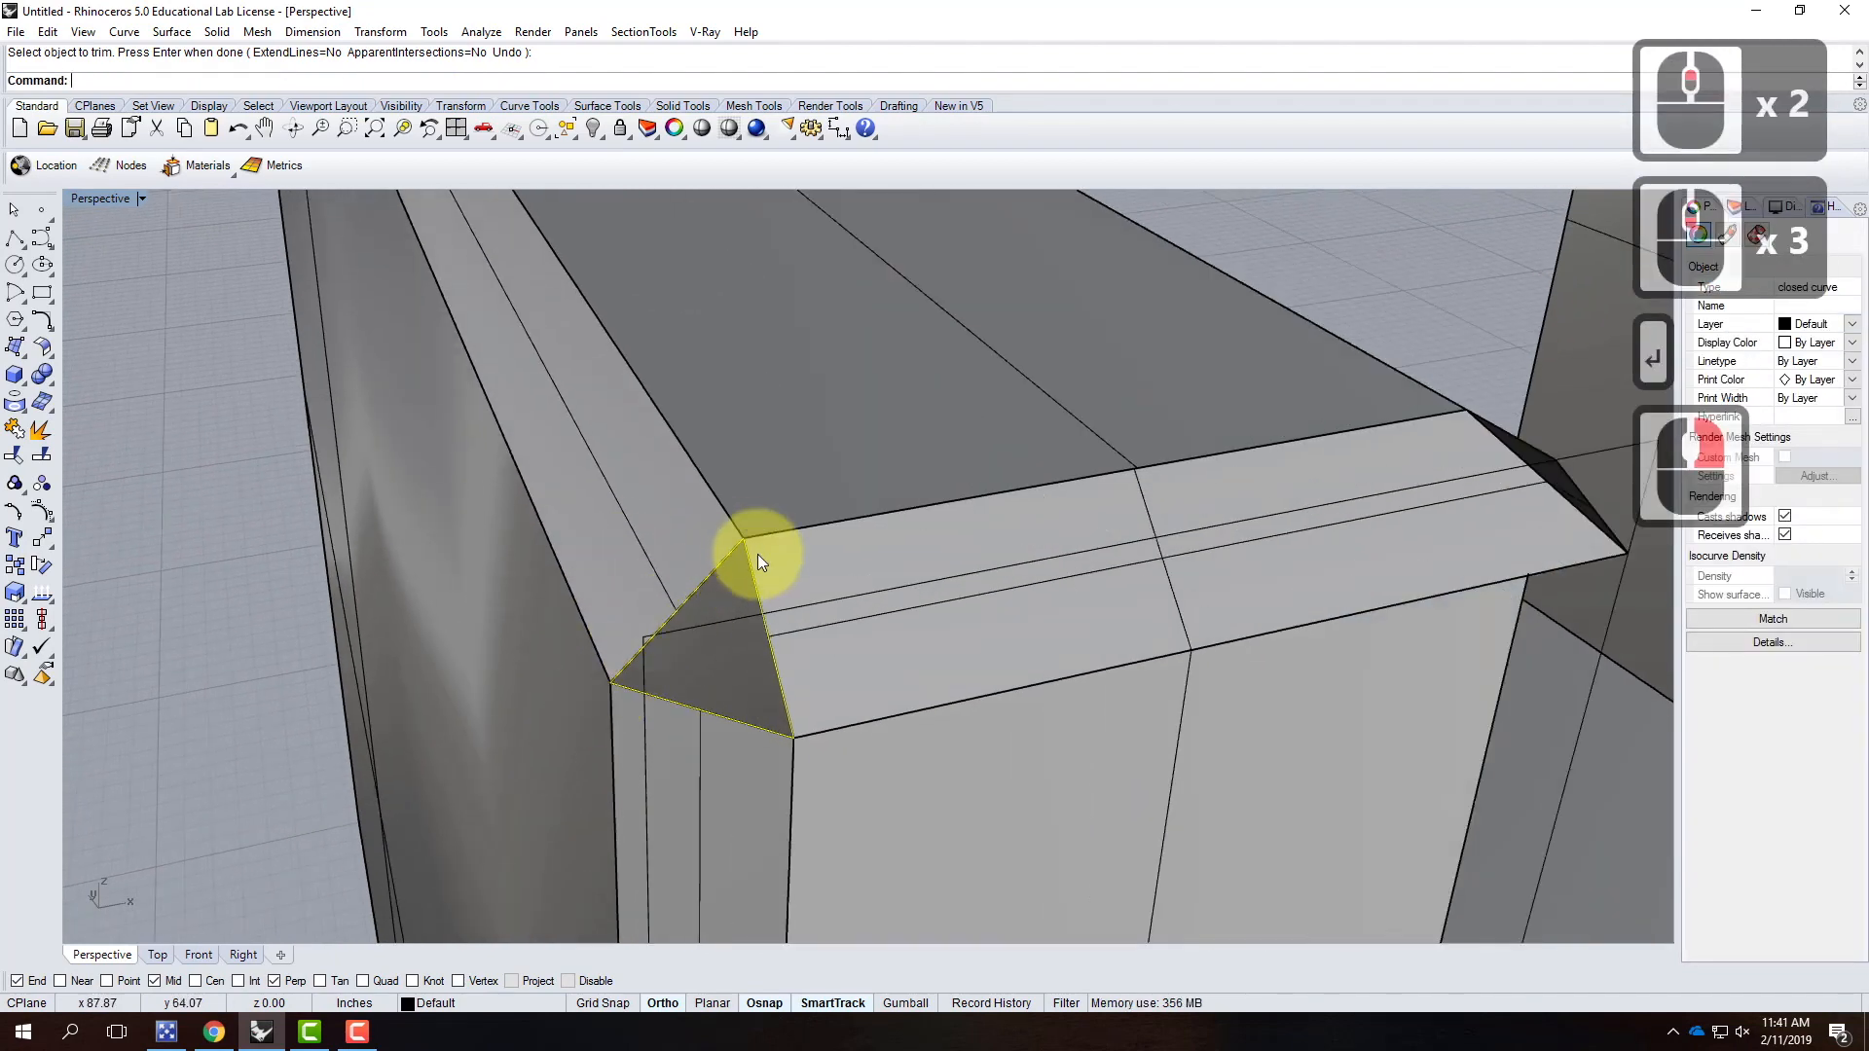
{"action": "left_click", "coordinate": [15, 348]}
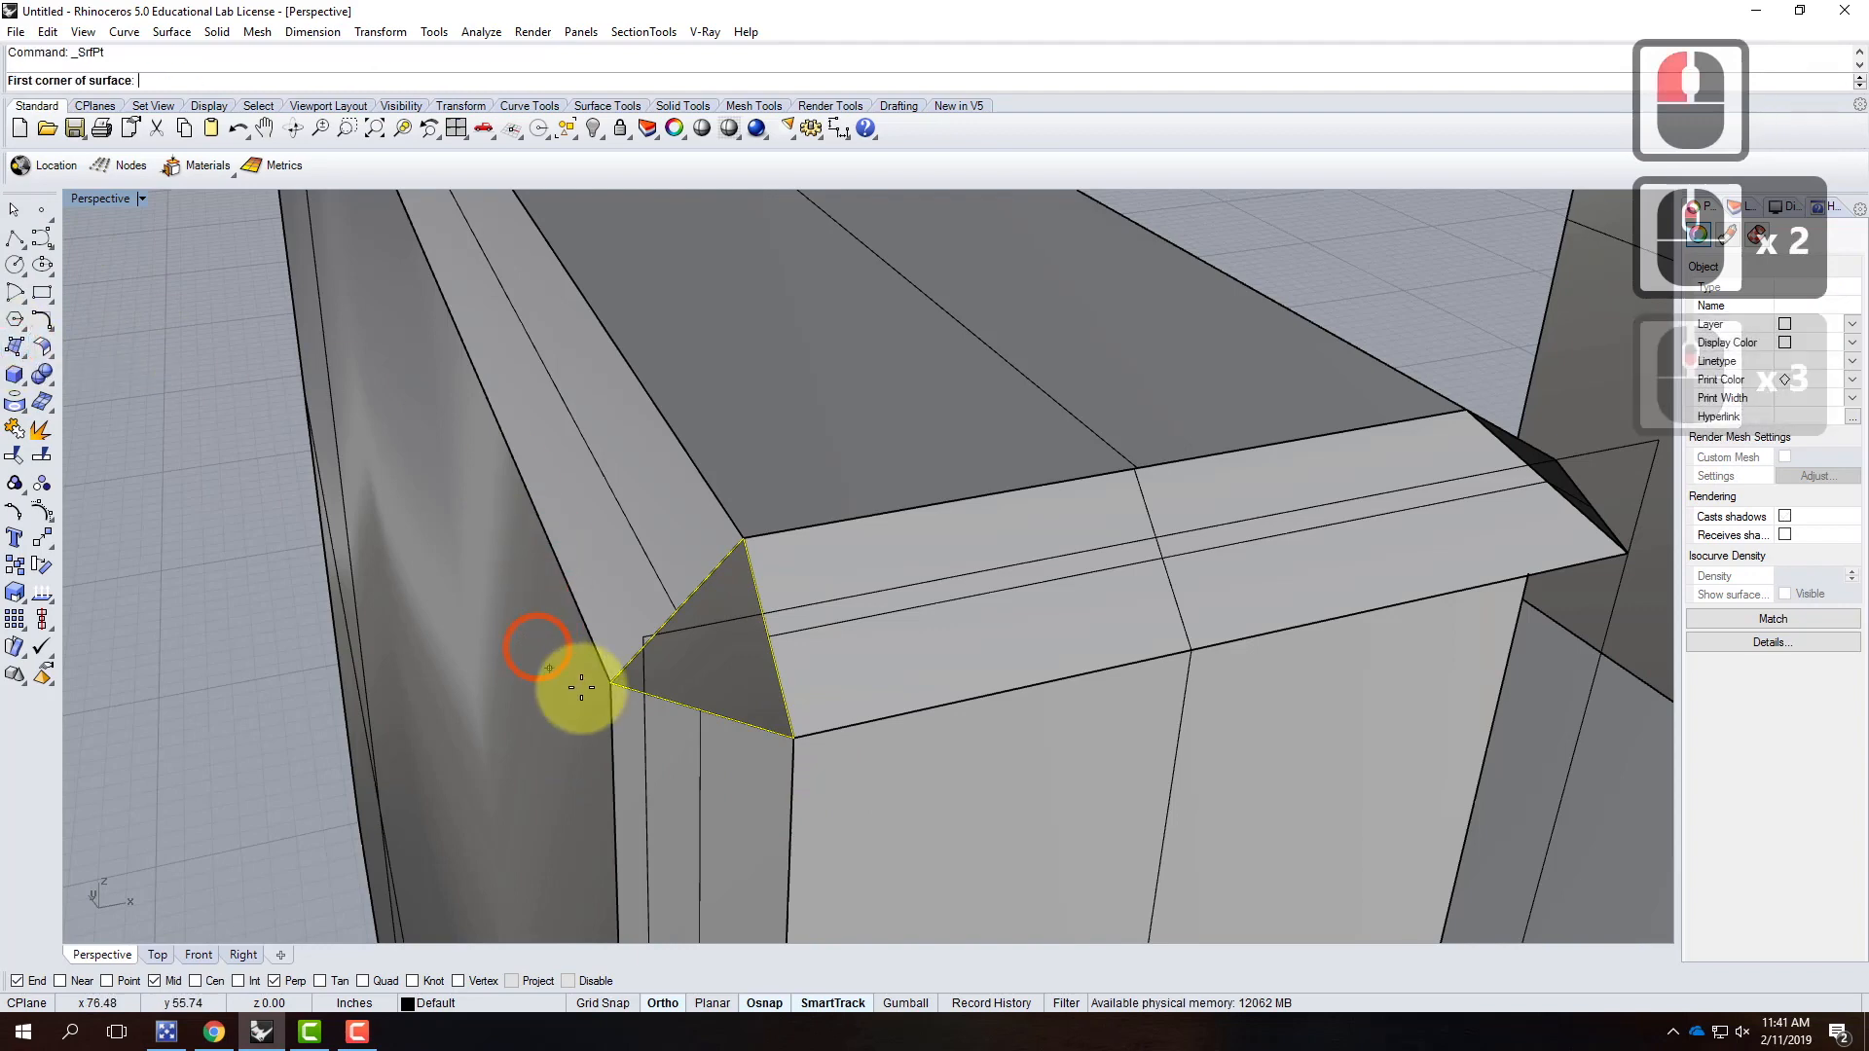
{"action": "left_click", "coordinate": [610, 683]}
{"action": "left_click", "coordinate": [744, 534]}
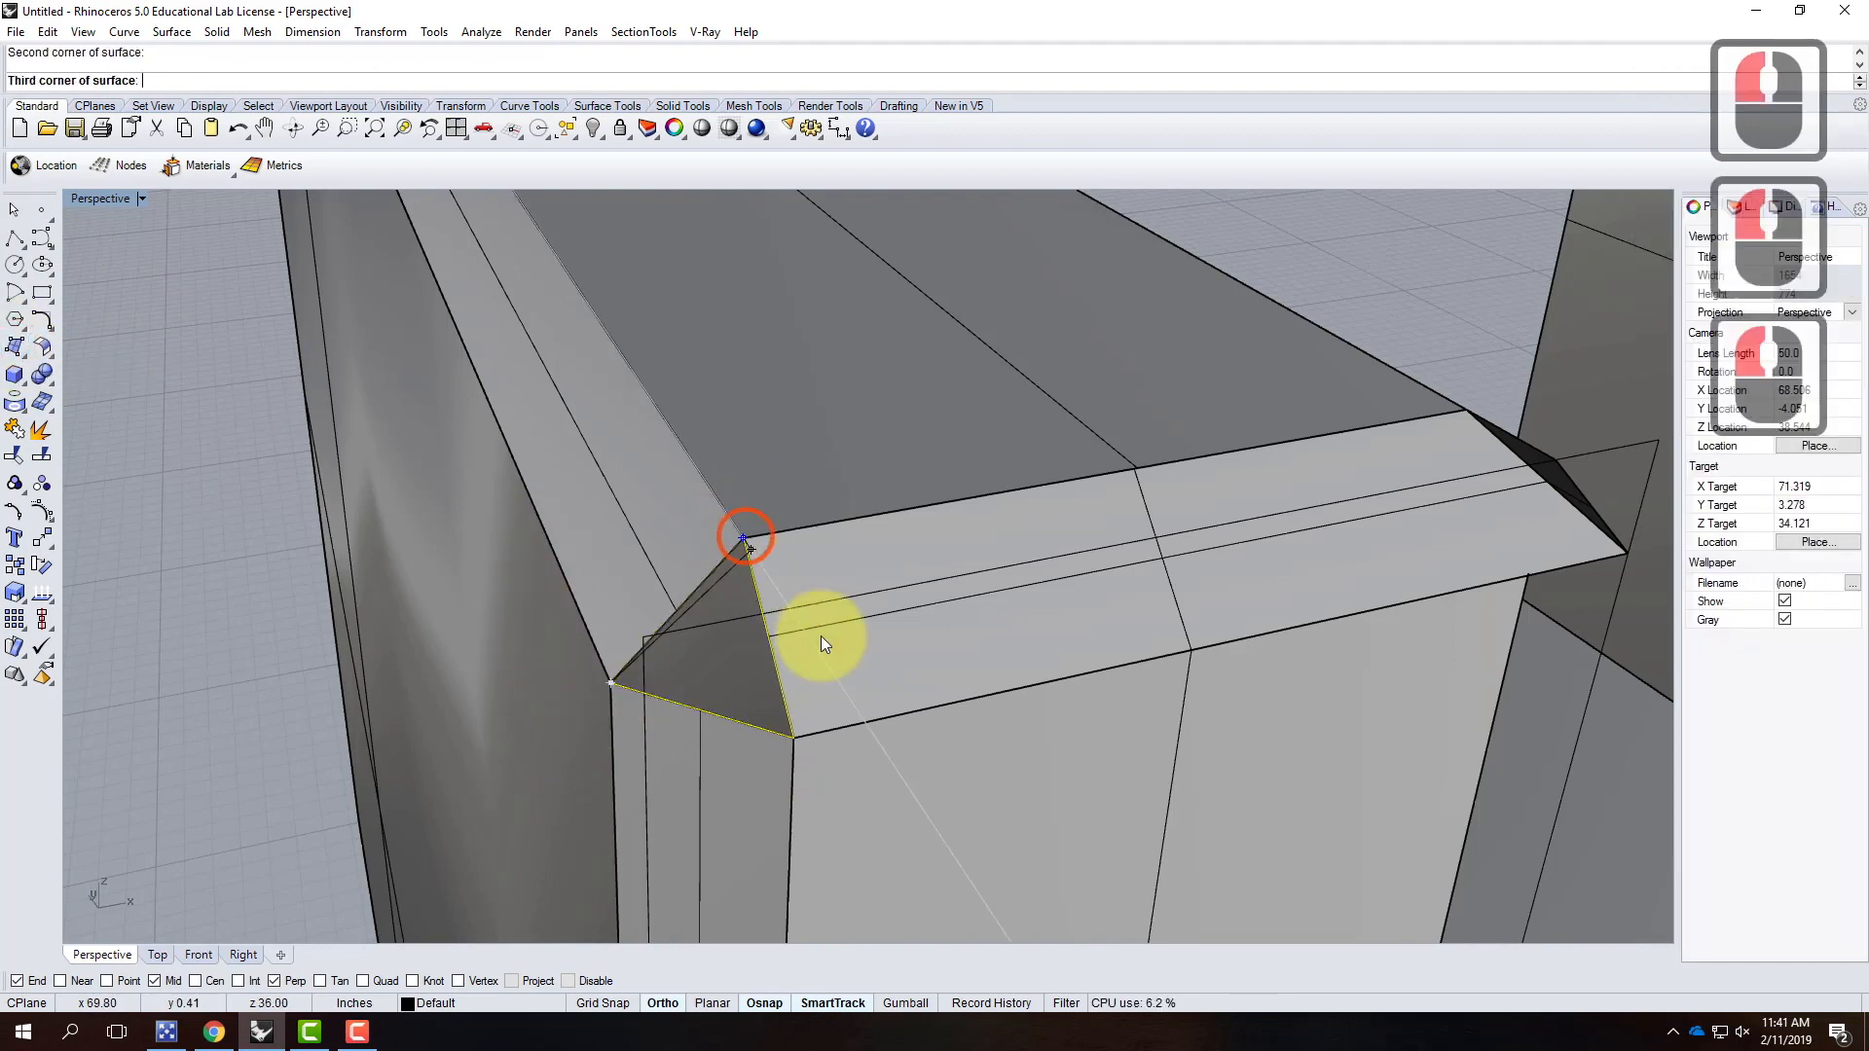
{"action": "left_click", "coordinate": [796, 742]}
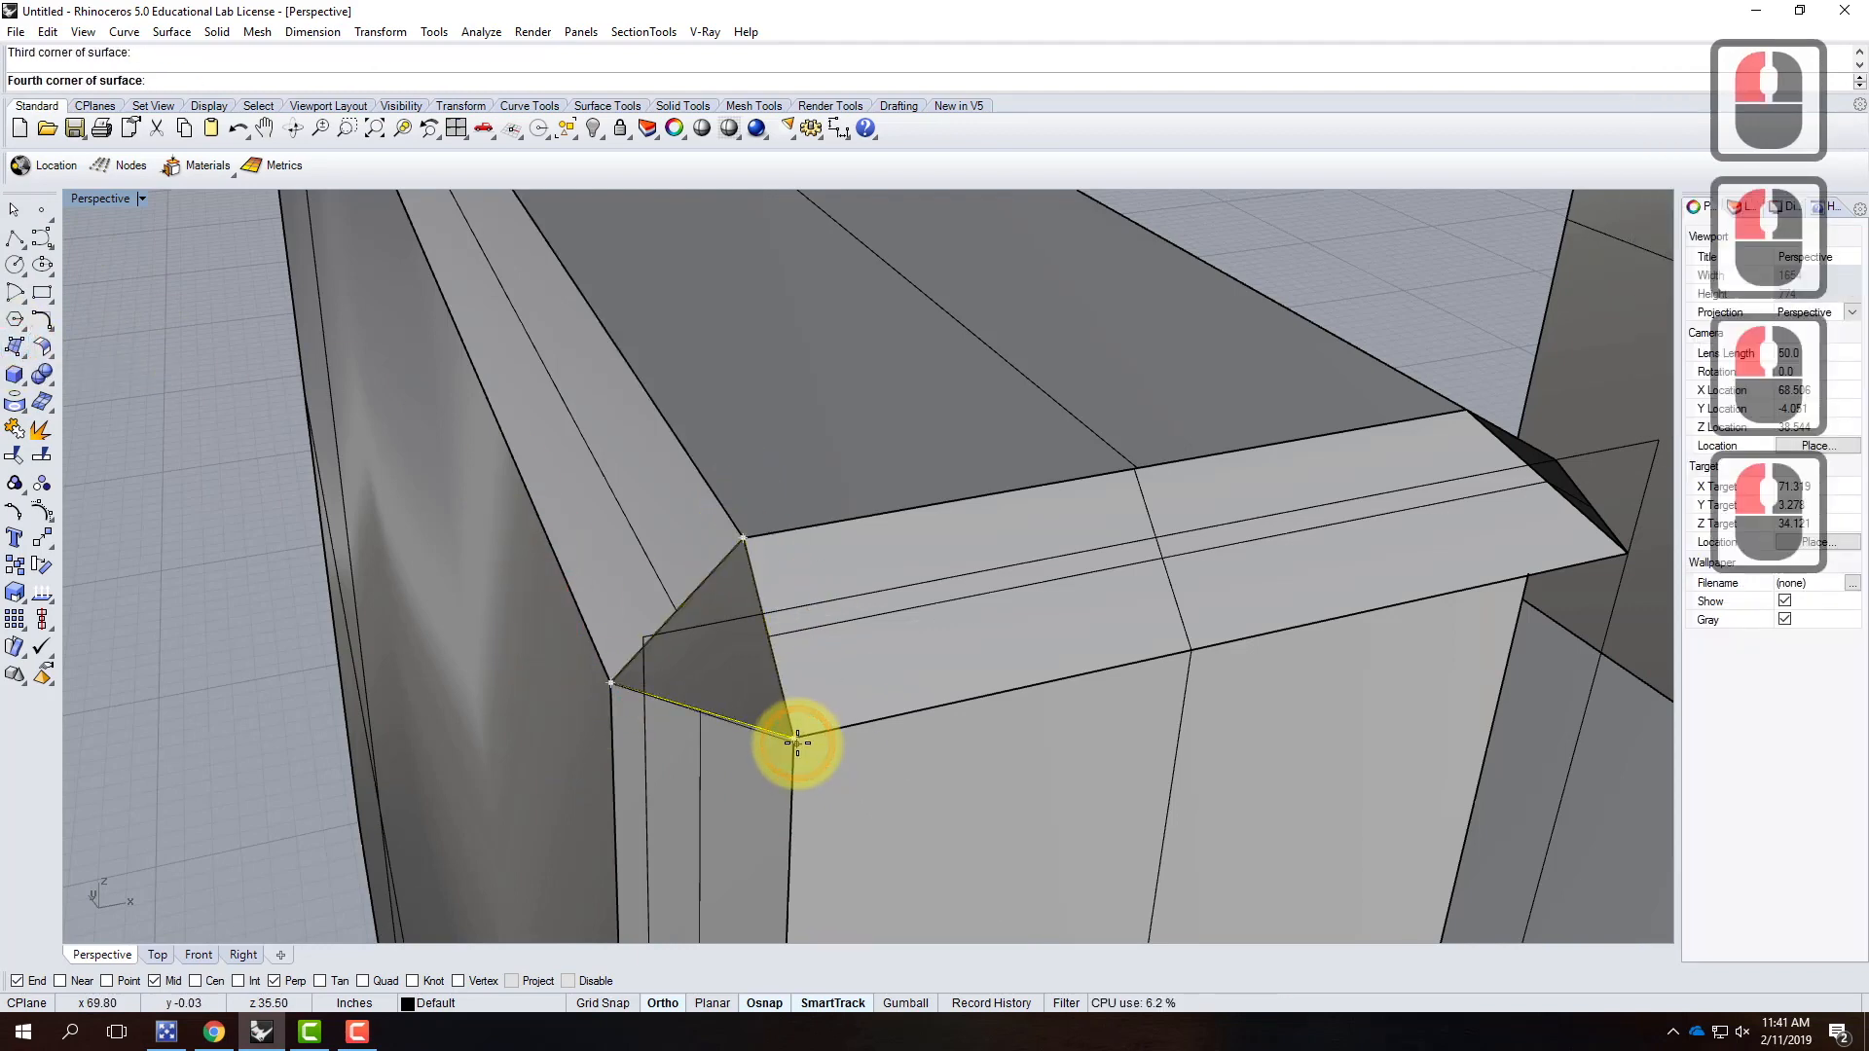
{"action": "key", "text": "Return"}
Step: Draw a closed triangular polyline across the neighbouring bevelled corner, joining the two chamfer edge ends and the top corner
{"action": "mouse_move", "coordinate": [1035, 668]}
{"action": "right_mouse_down"}
{"action": "mouse_move", "coordinate": [959, 681]}
{"action": "mouse_move", "coordinate": [949, 650]}
{"action": "mouse_move", "coordinate": [1026, 633]}
{"action": "mouse_move", "coordinate": [1081, 651]}
{"action": "mouse_move", "coordinate": [1022, 646]}
{"action": "right_mouse_up"}
{"action": "scroll", "coordinate": [681, 651], "scroll_direction": "down", "scroll_amount": 4}
{"action": "right_click_drag", "start_coordinate": [739, 655], "coordinate": [635, 654]}
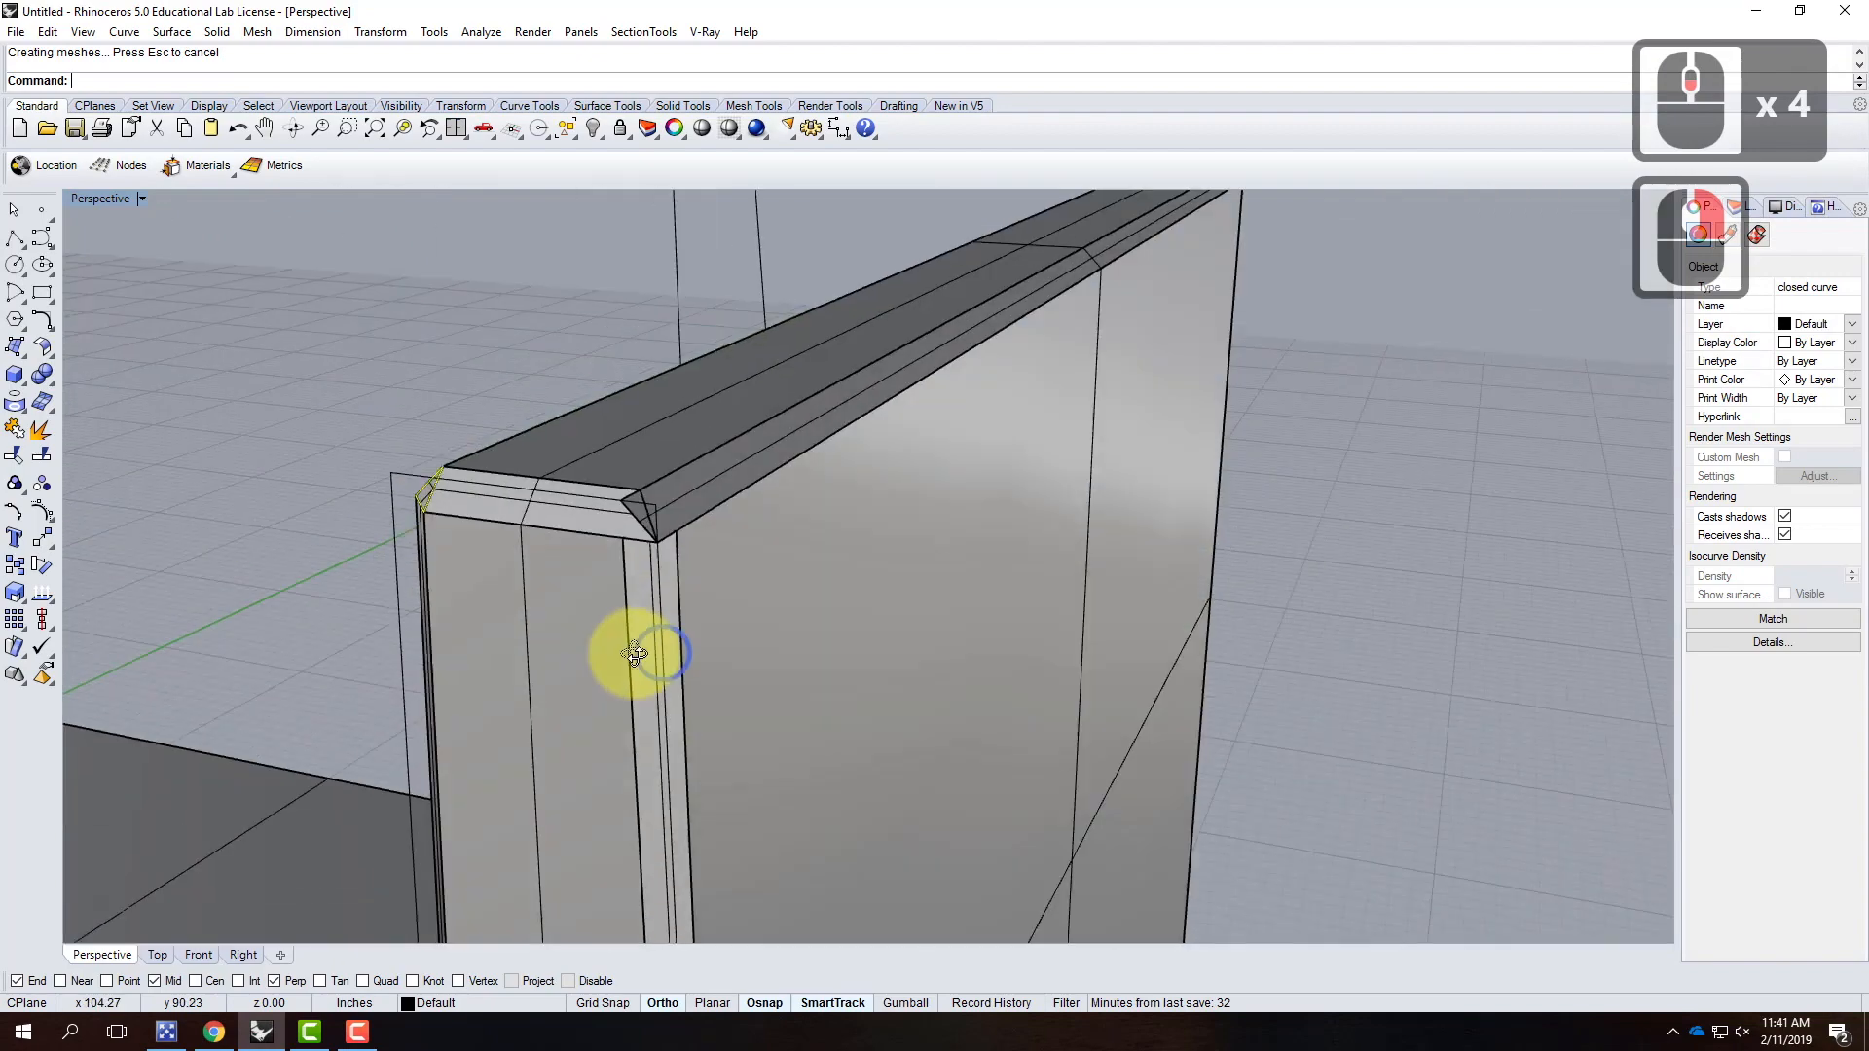
{"action": "scroll", "coordinate": [687, 480], "scroll_direction": "up", "scroll_amount": 6}
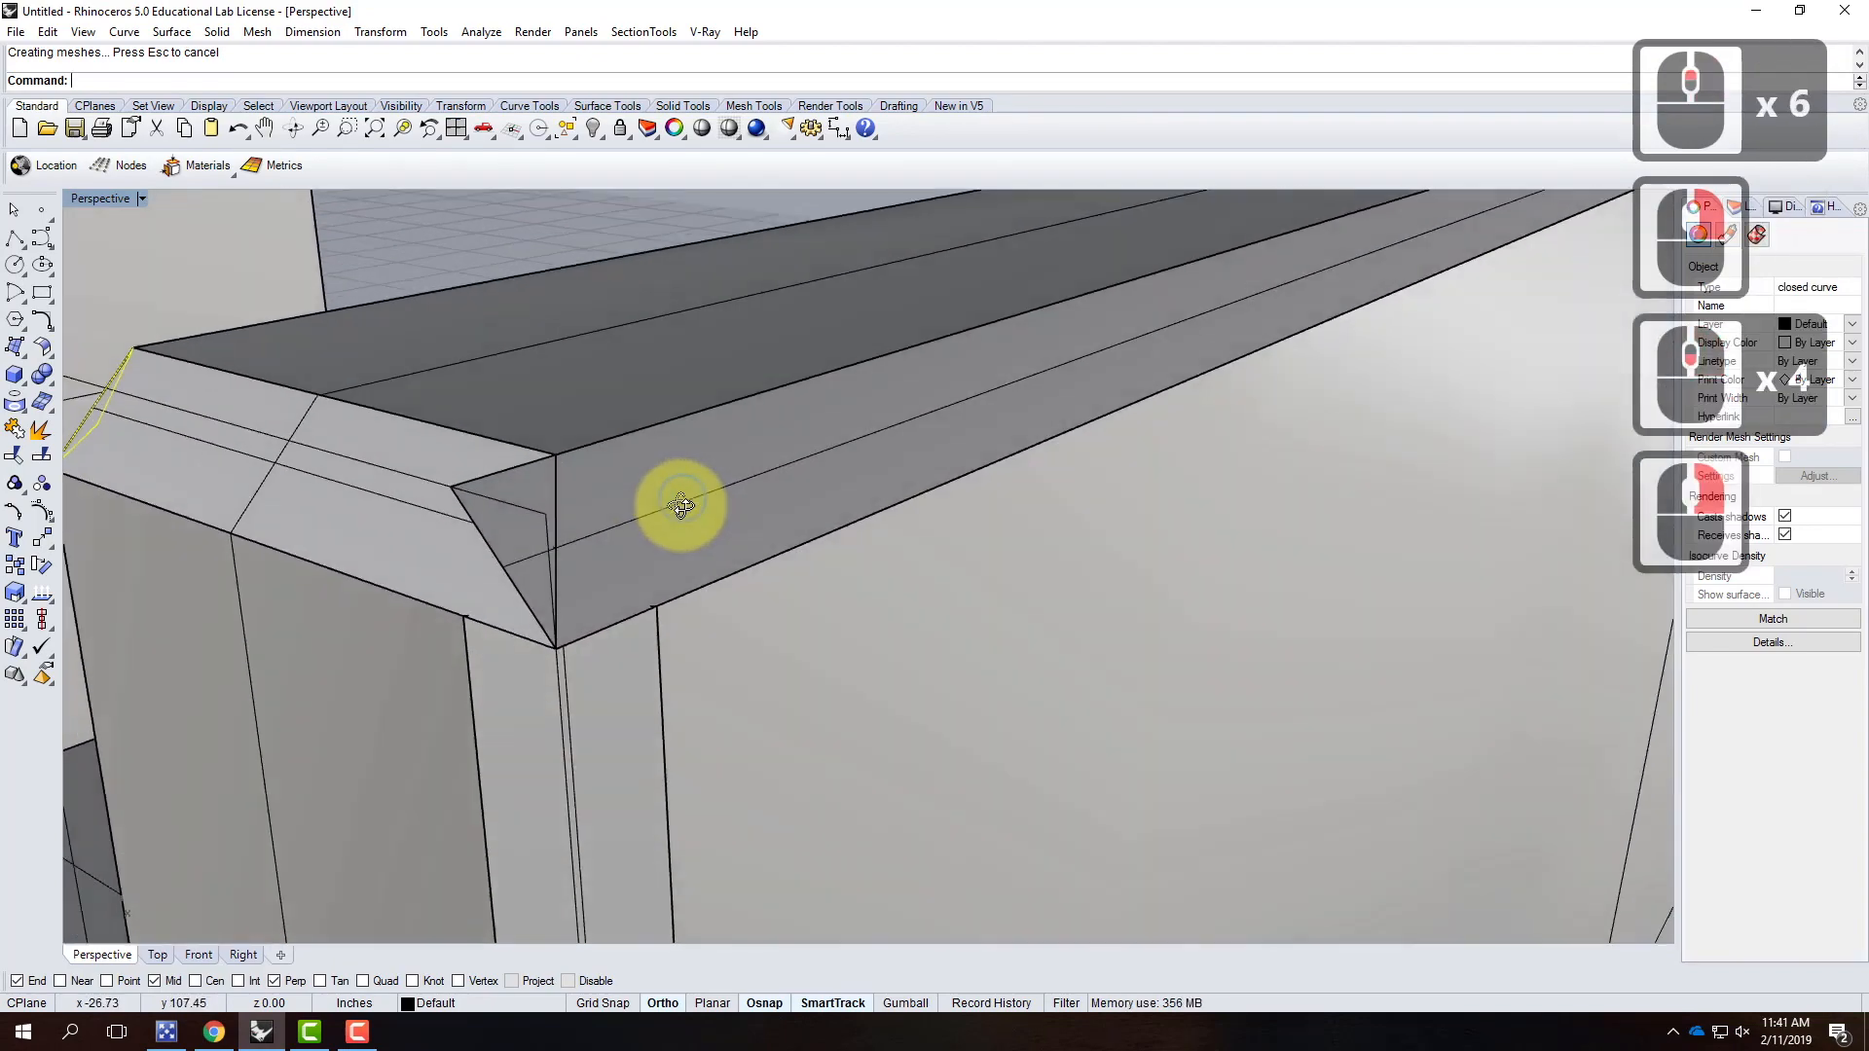
{"action": "right_click_drag", "start_coordinate": [681, 504], "coordinate": [659, 513]}
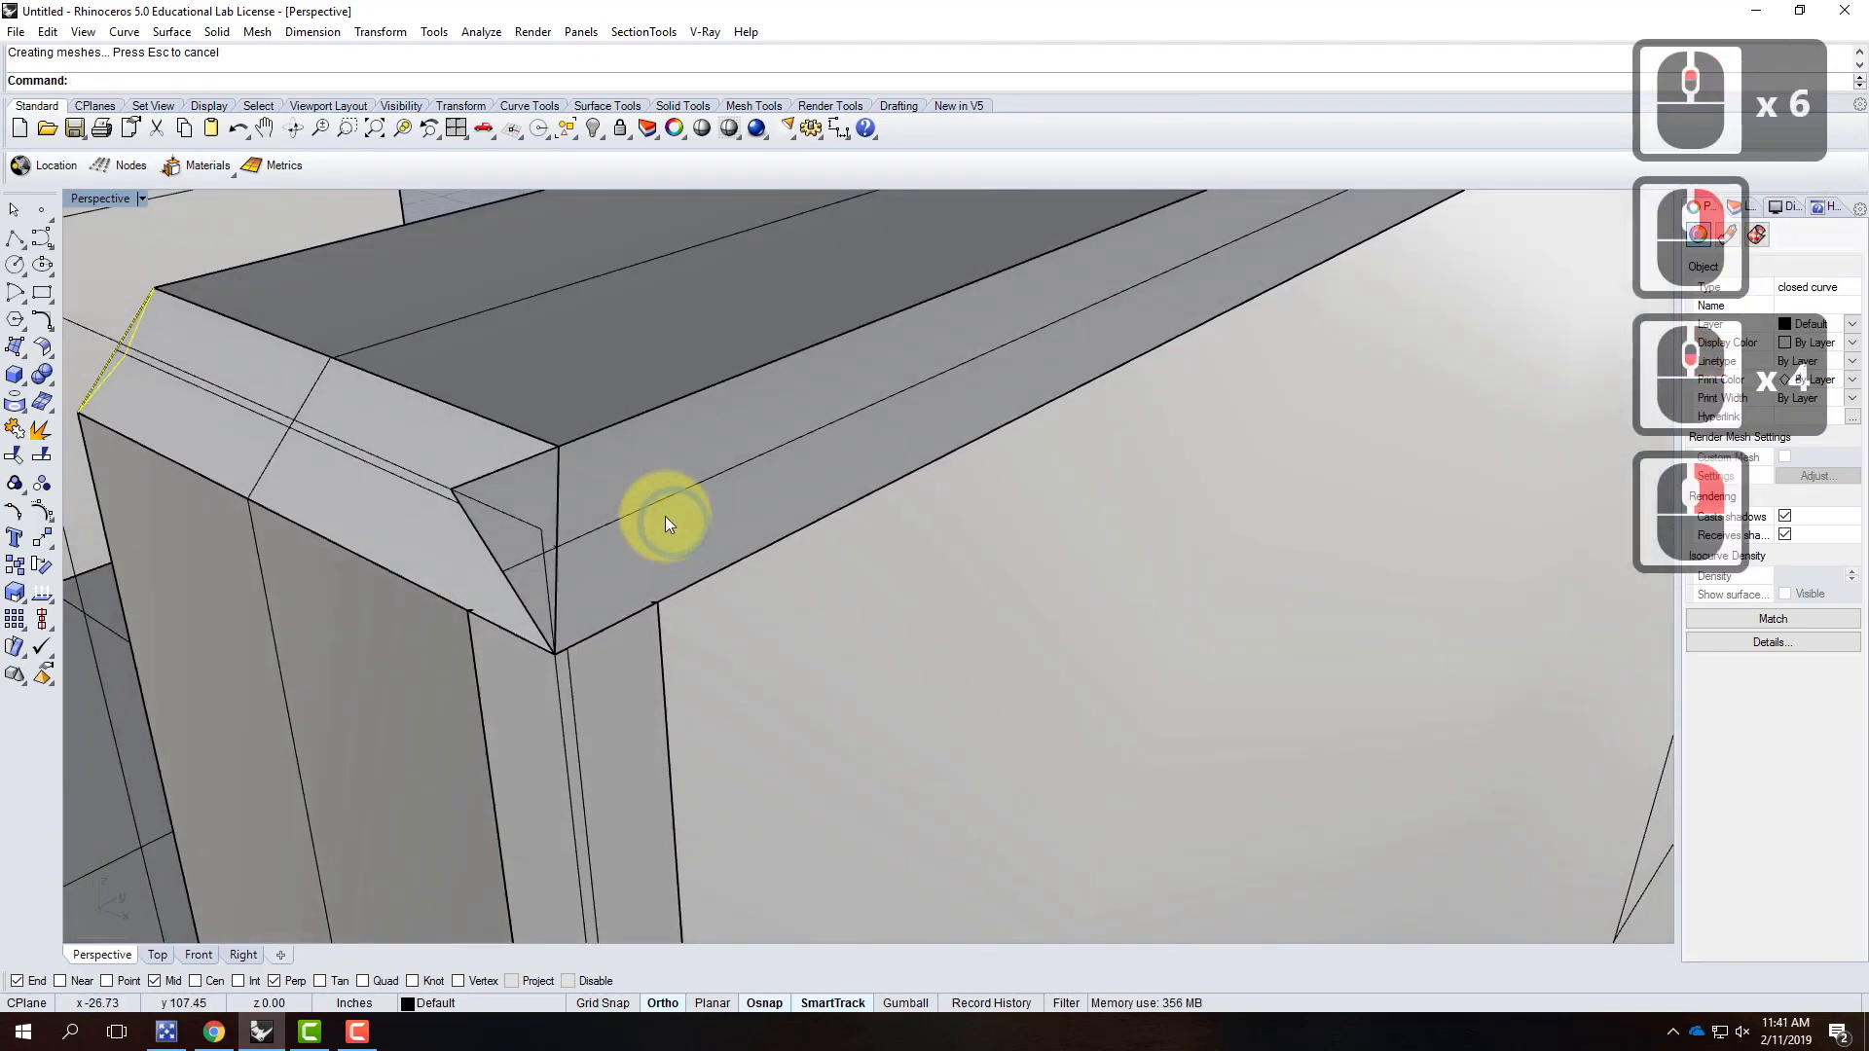
{"action": "left_click", "coordinate": [17, 240]}
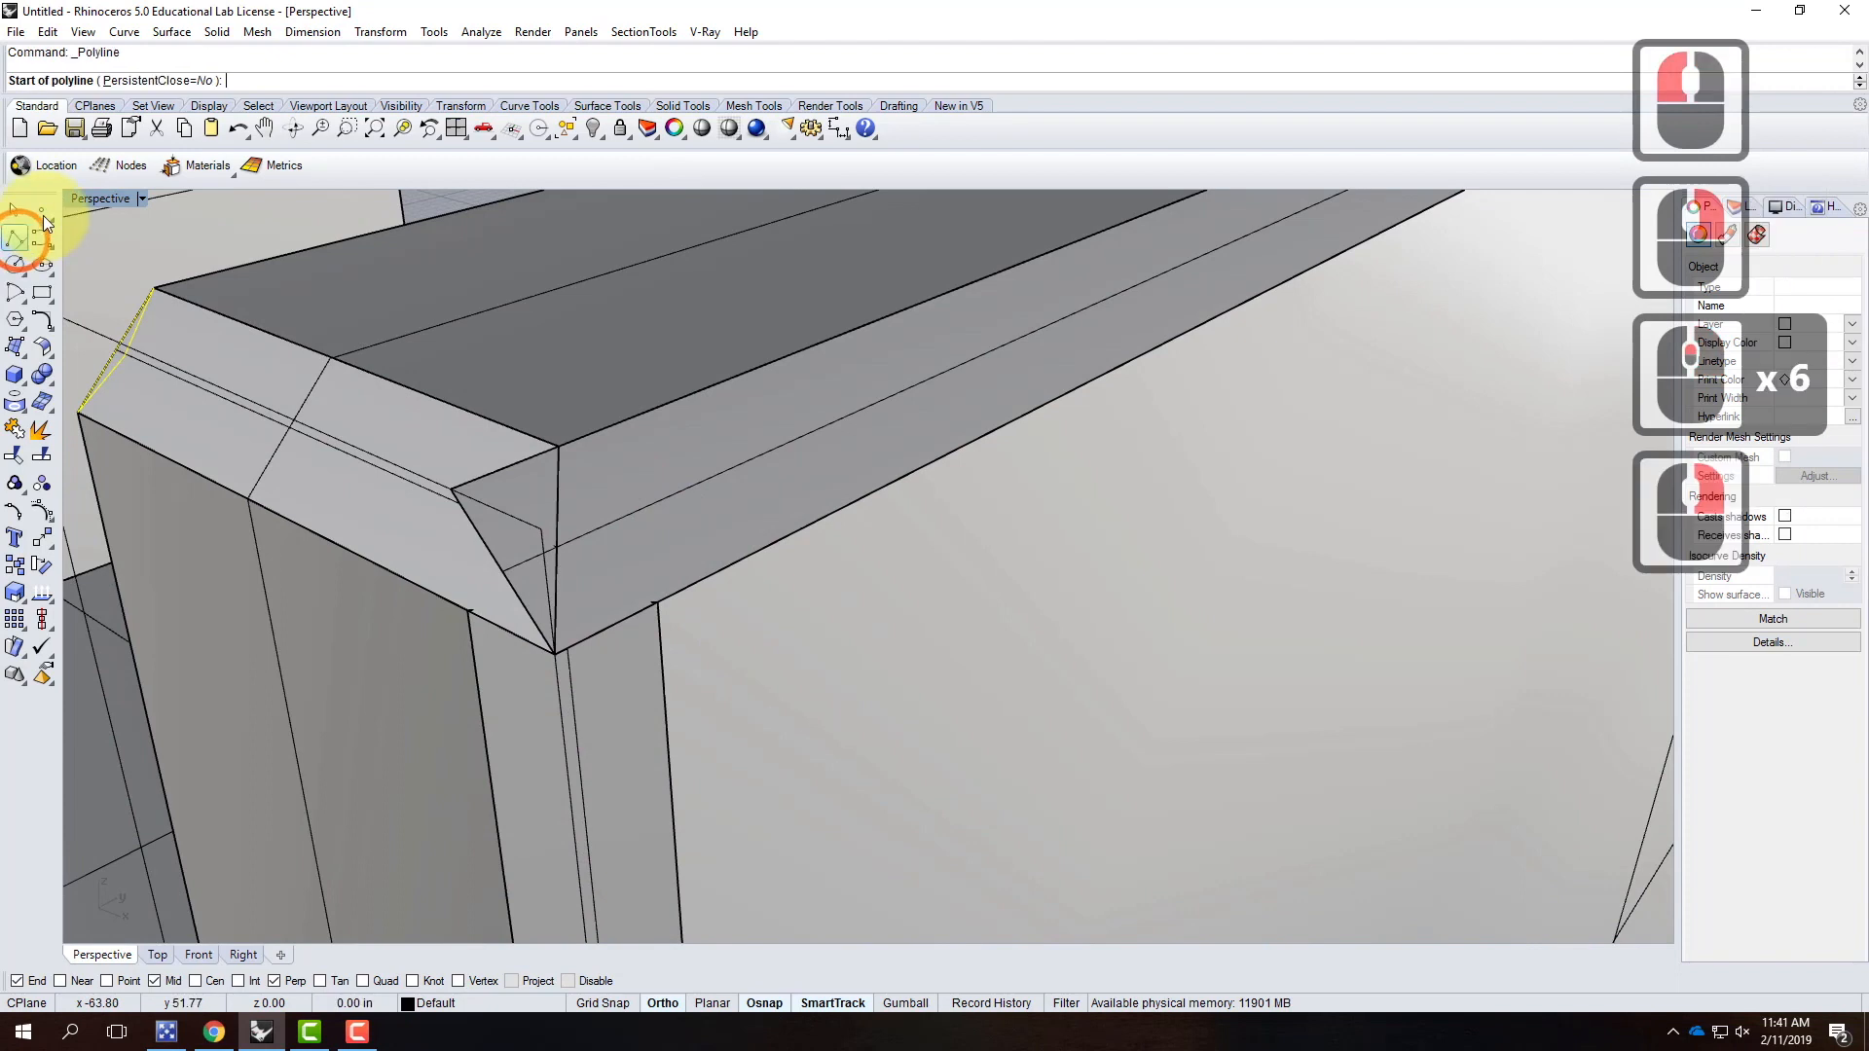
{"action": "left_click", "coordinate": [468, 610]}
{"action": "left_click", "coordinate": [557, 446]}
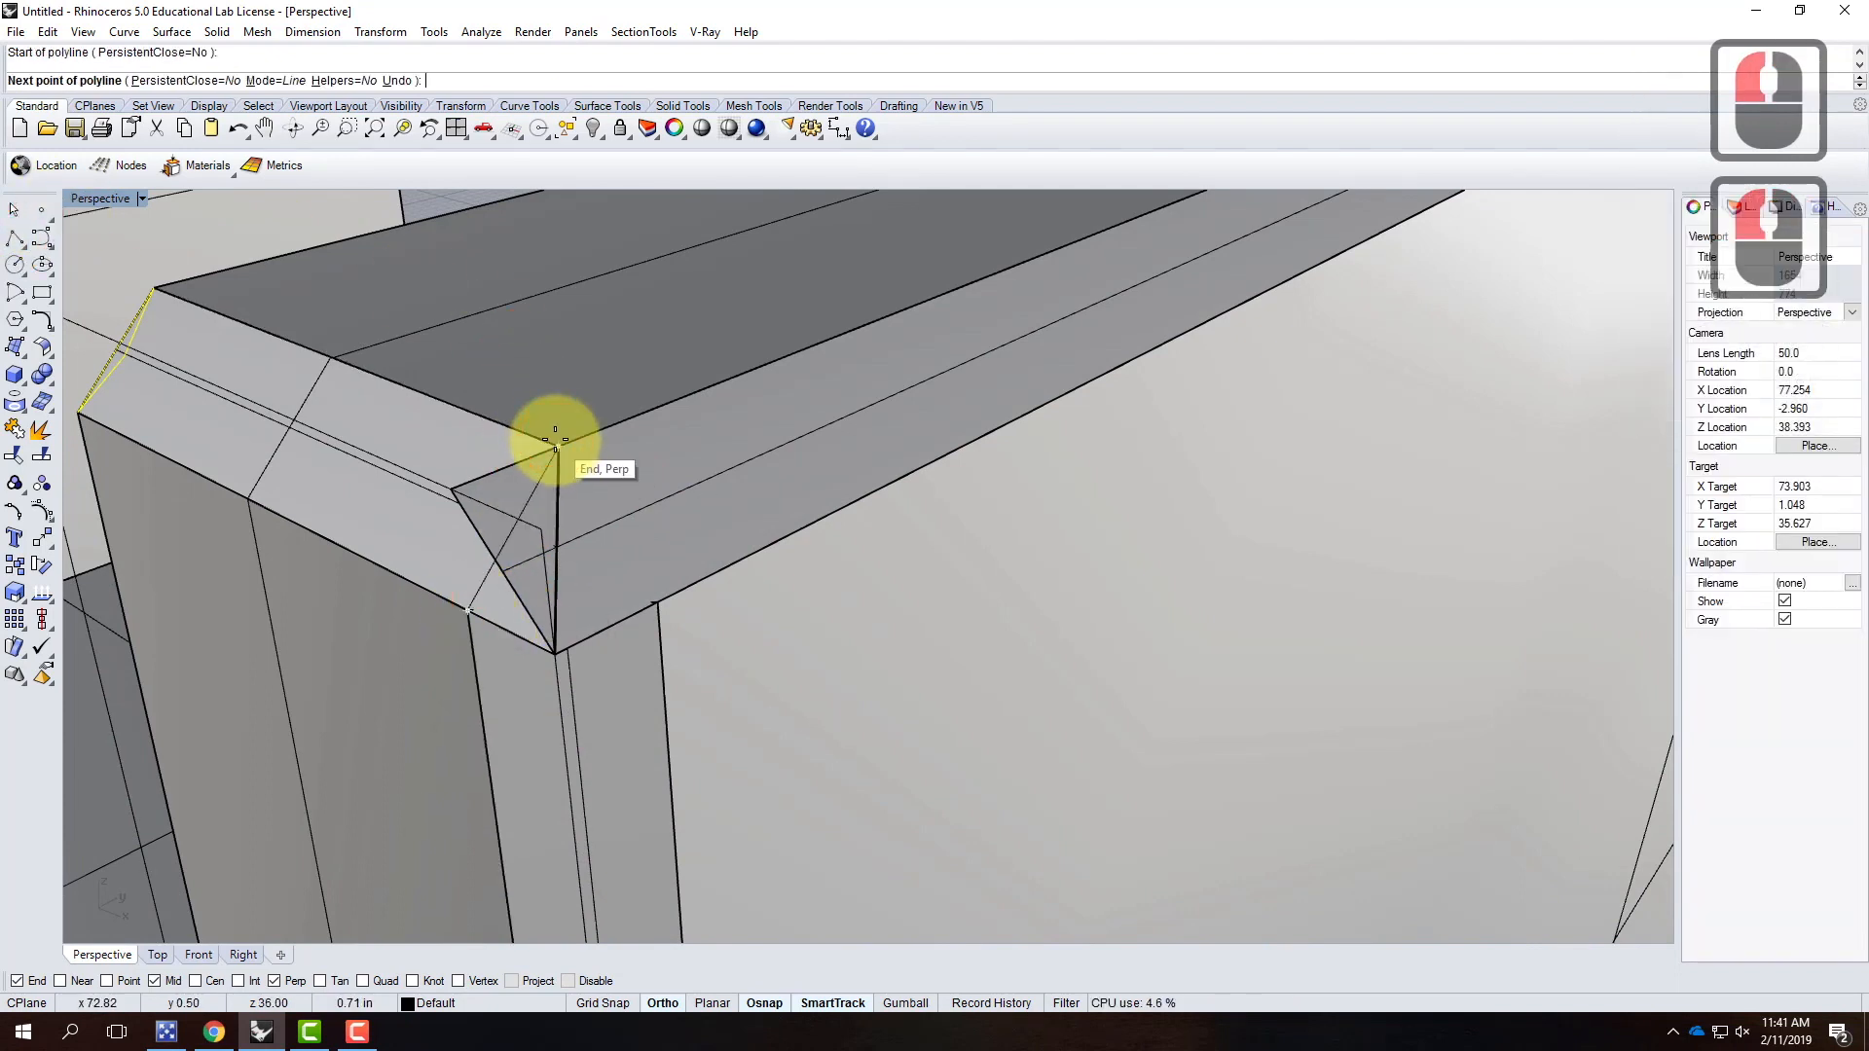
{"action": "left_click", "coordinate": [658, 603]}
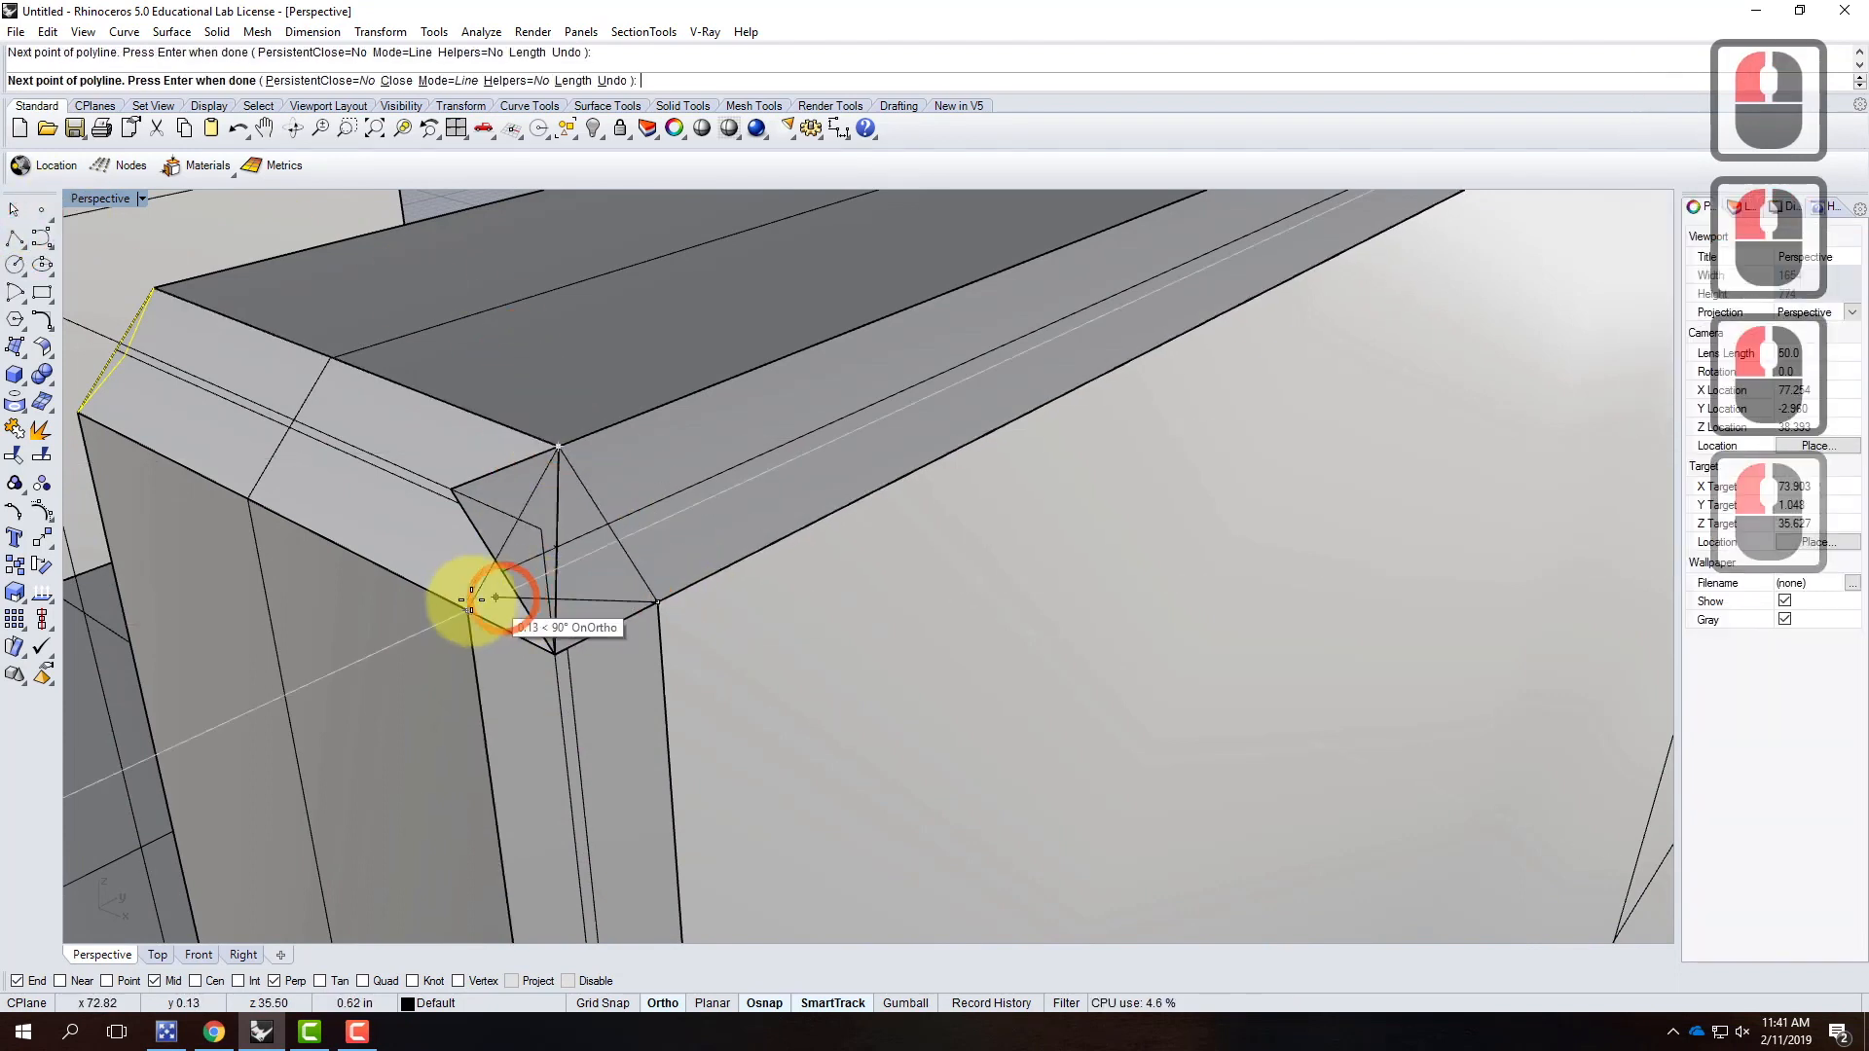
{"action": "type", "text": "c"}
{"action": "key", "text": "Return"}
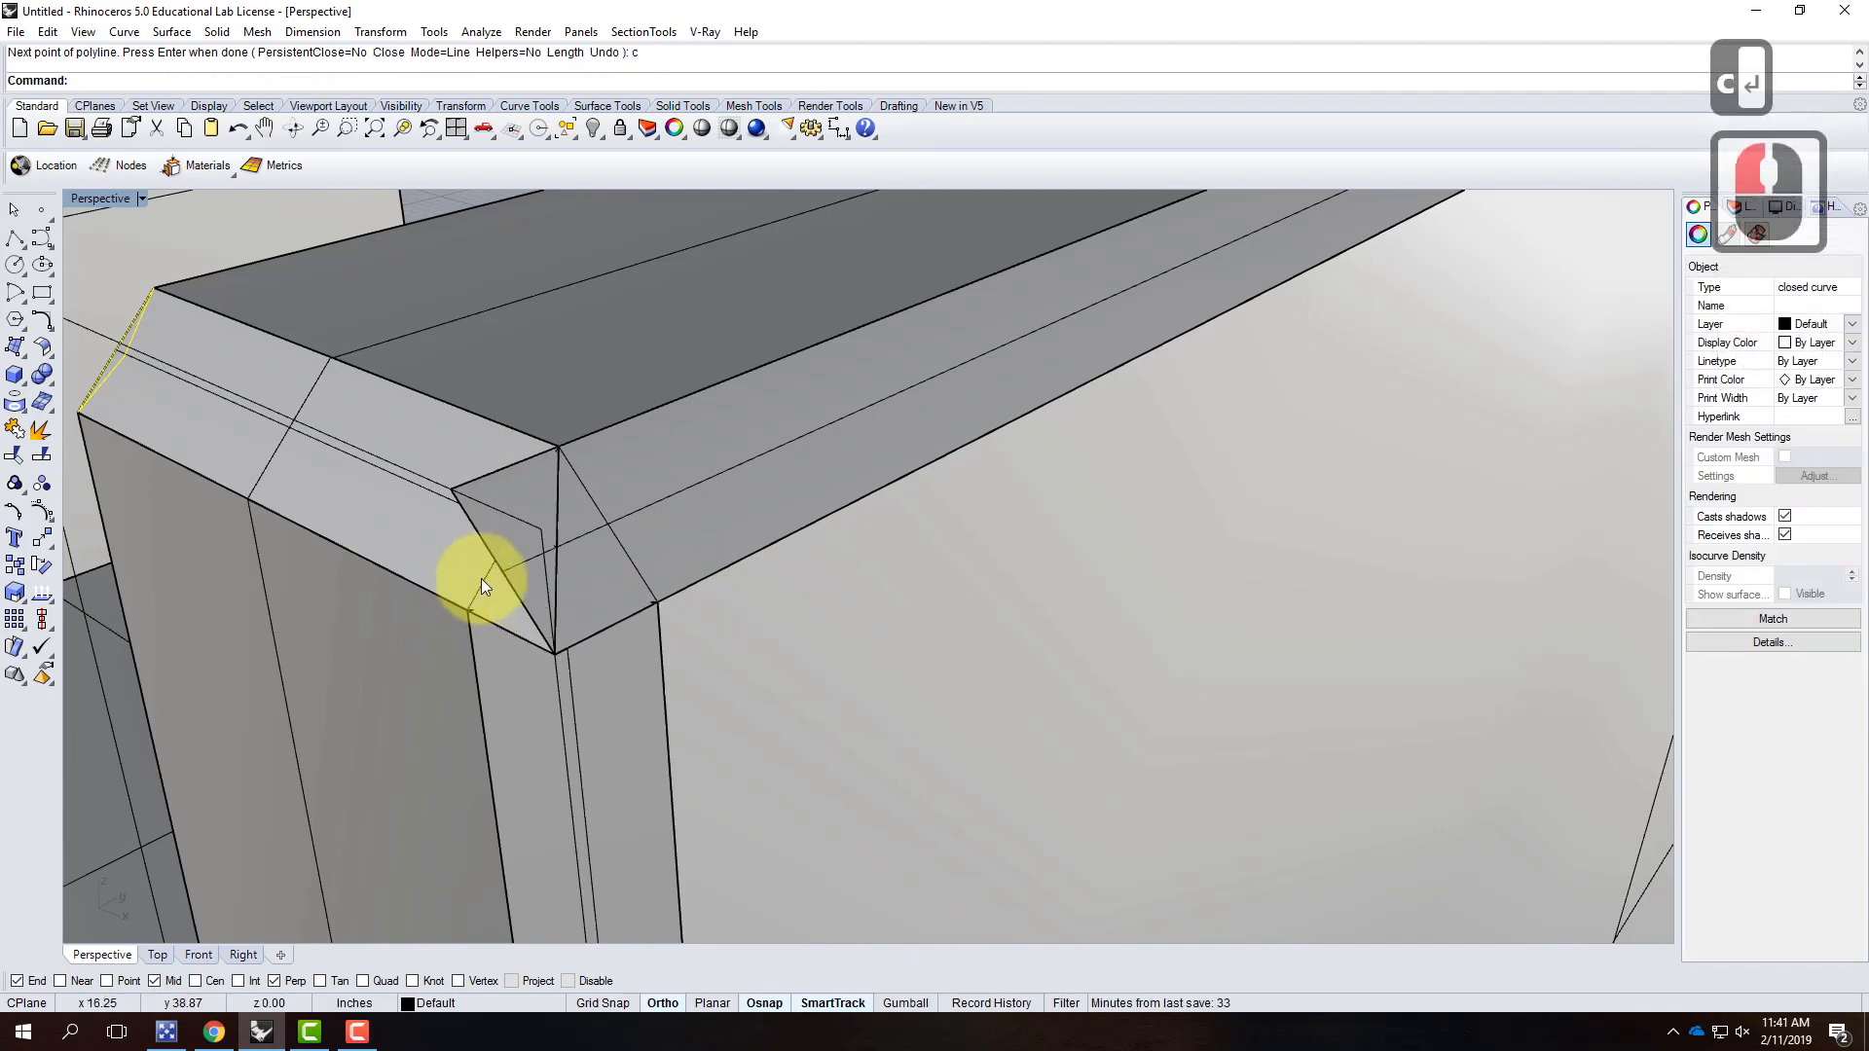
Step: Trim the overlapping bevel surface pieces within and below the new triangular curve at the second corner, using that curve as the cutter
{"action": "left_click", "coordinate": [487, 578]}
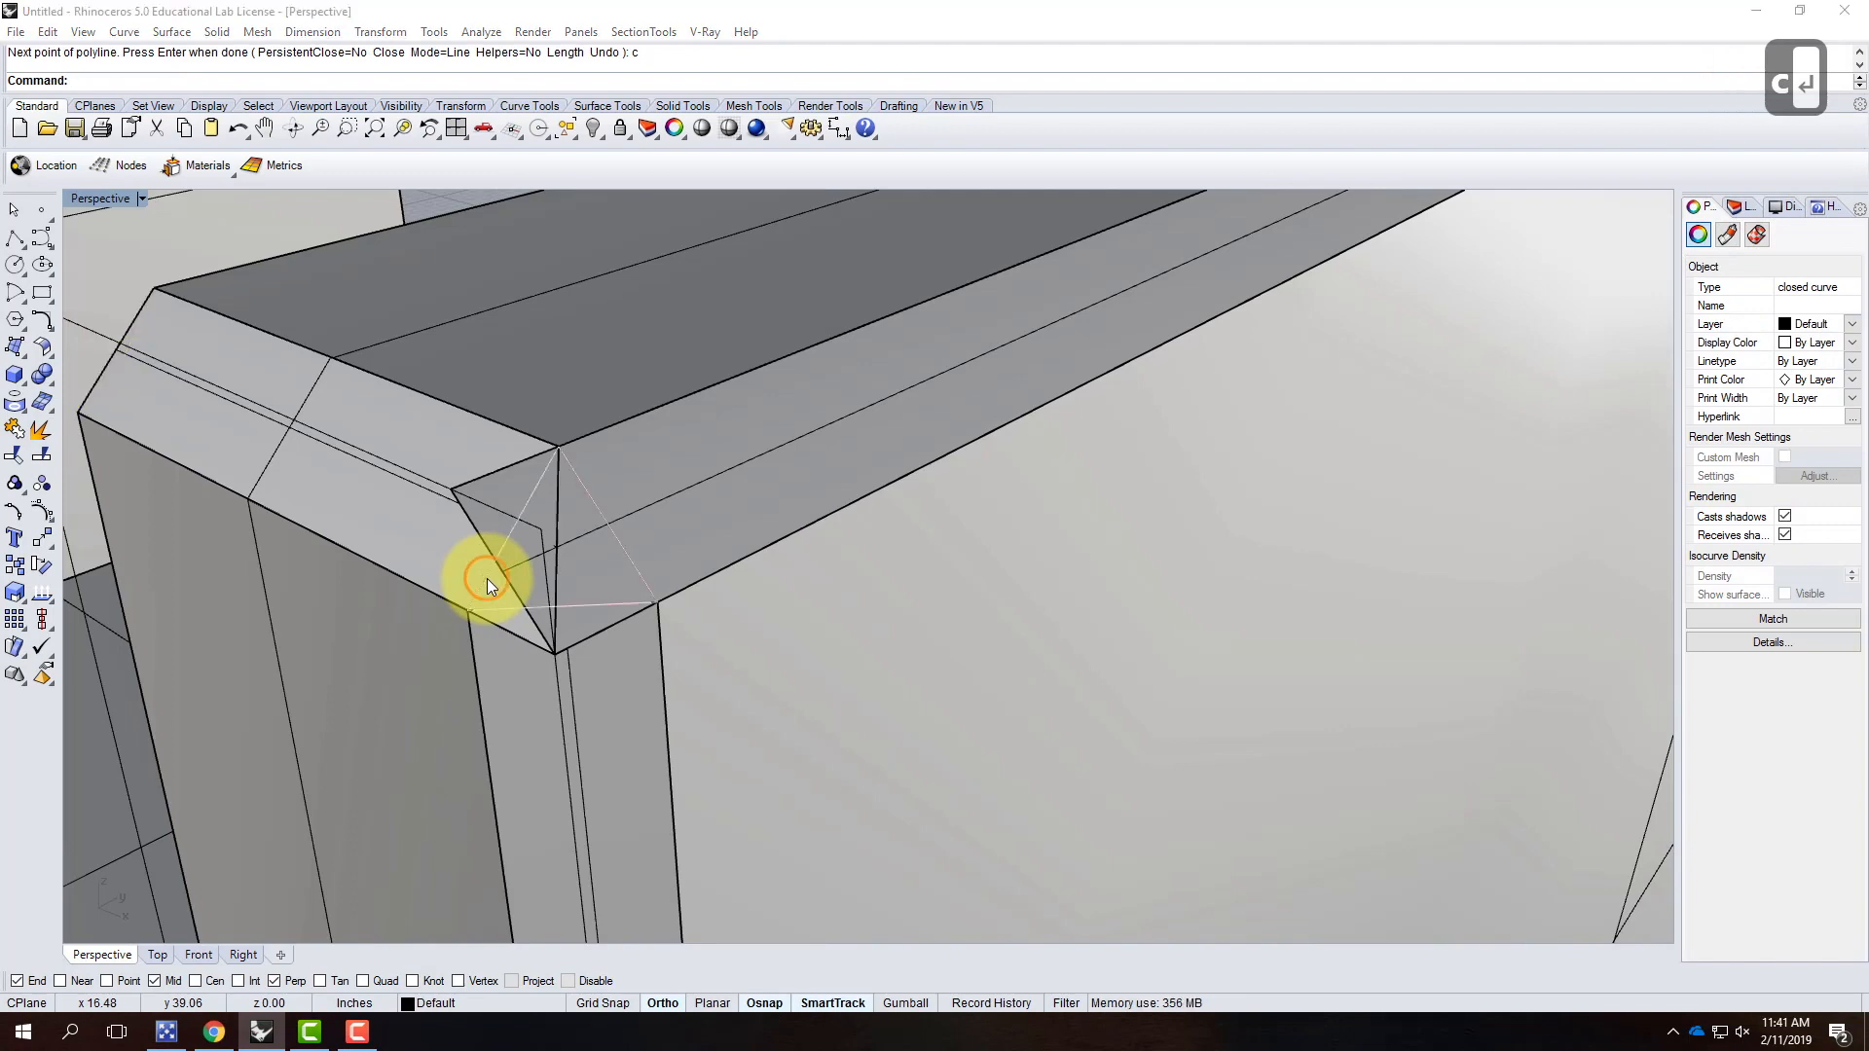
{"action": "left_click", "coordinate": [557, 633]}
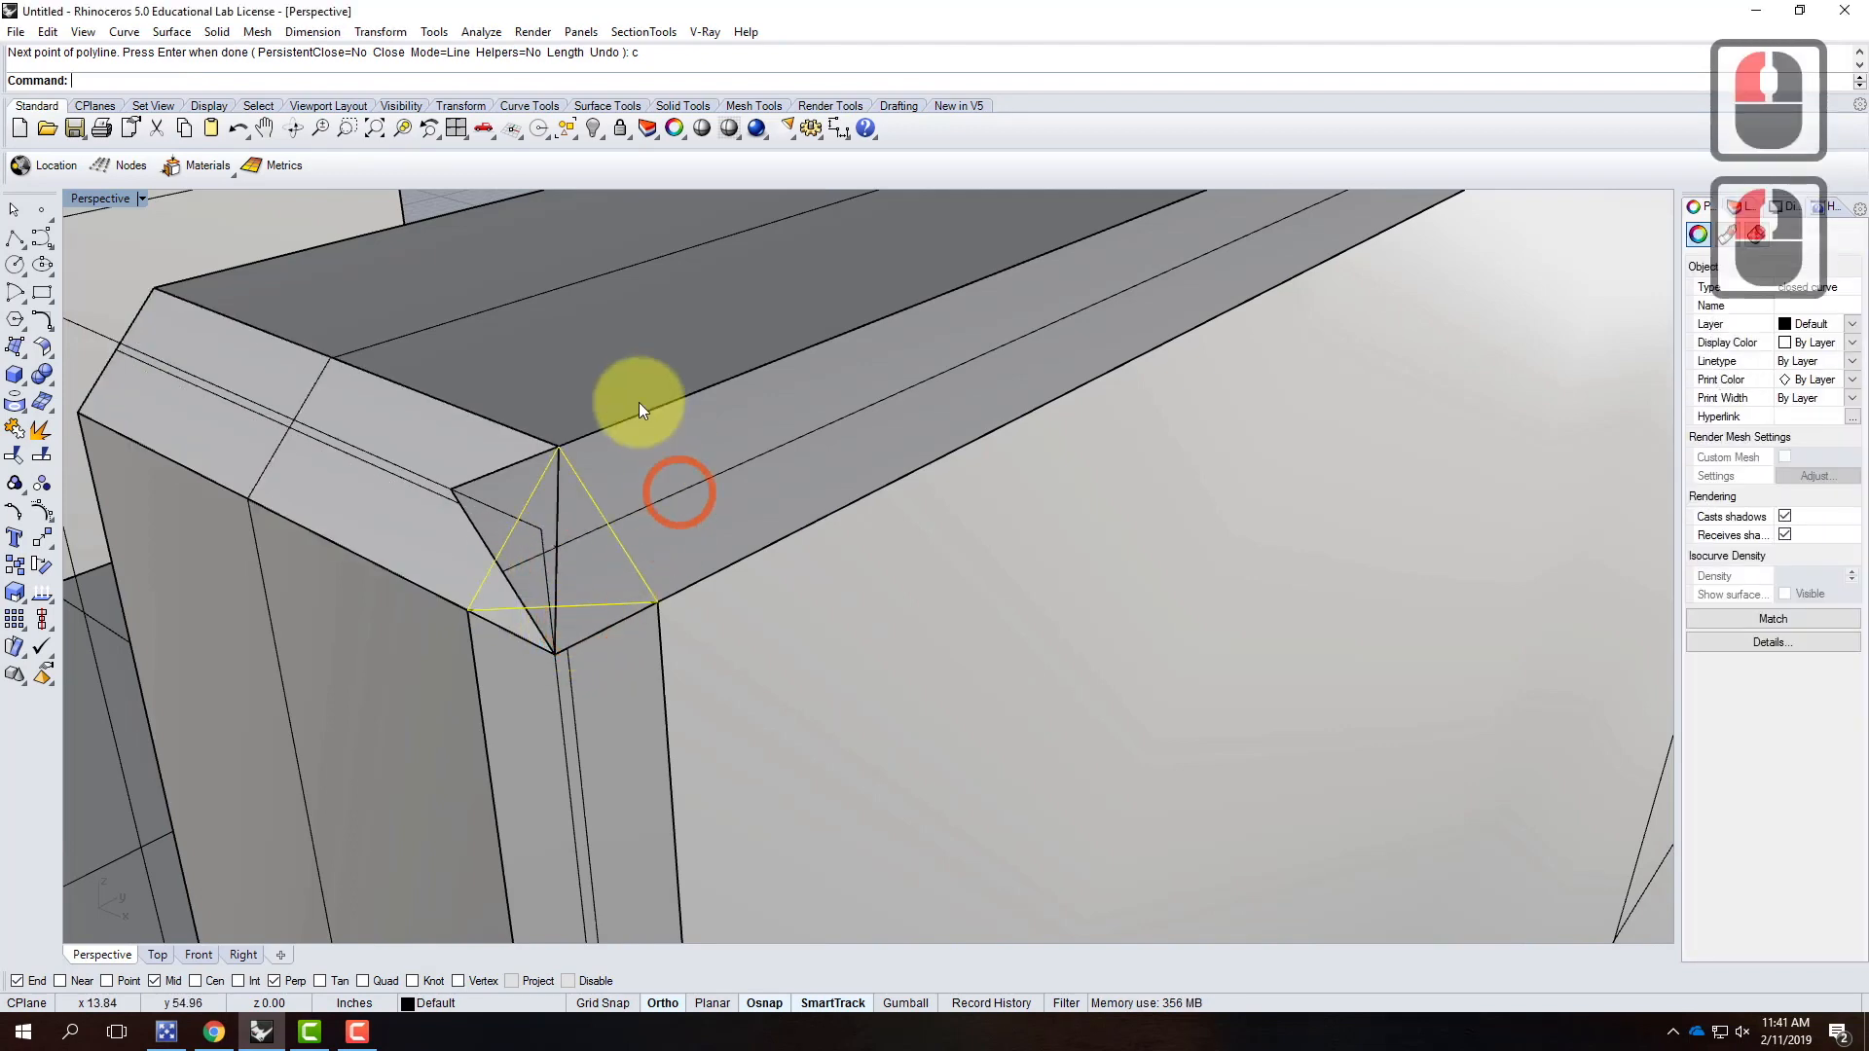
{"action": "right_click_drag", "start_coordinate": [609, 588], "coordinate": [845, 531]}
{"action": "type", "text": "z"}
{"action": "key", "text": "Return"}
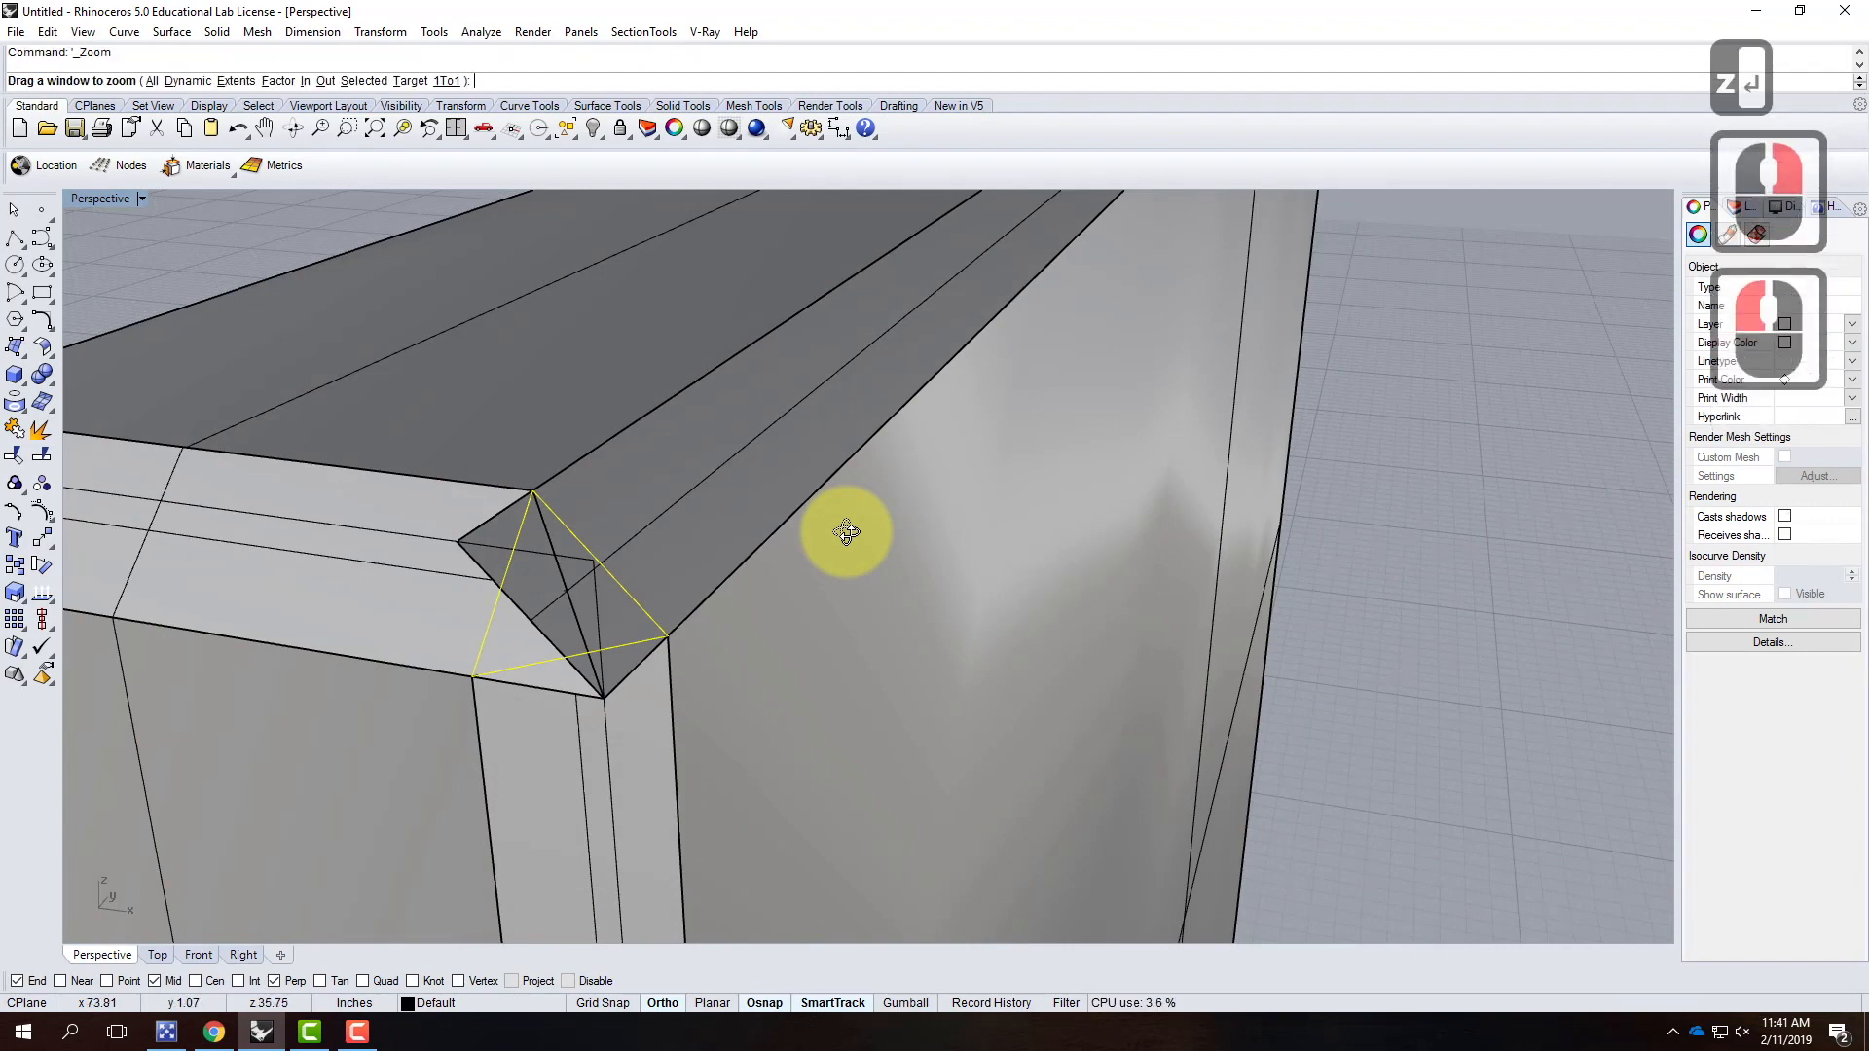
{"action": "type", "text": "s"}
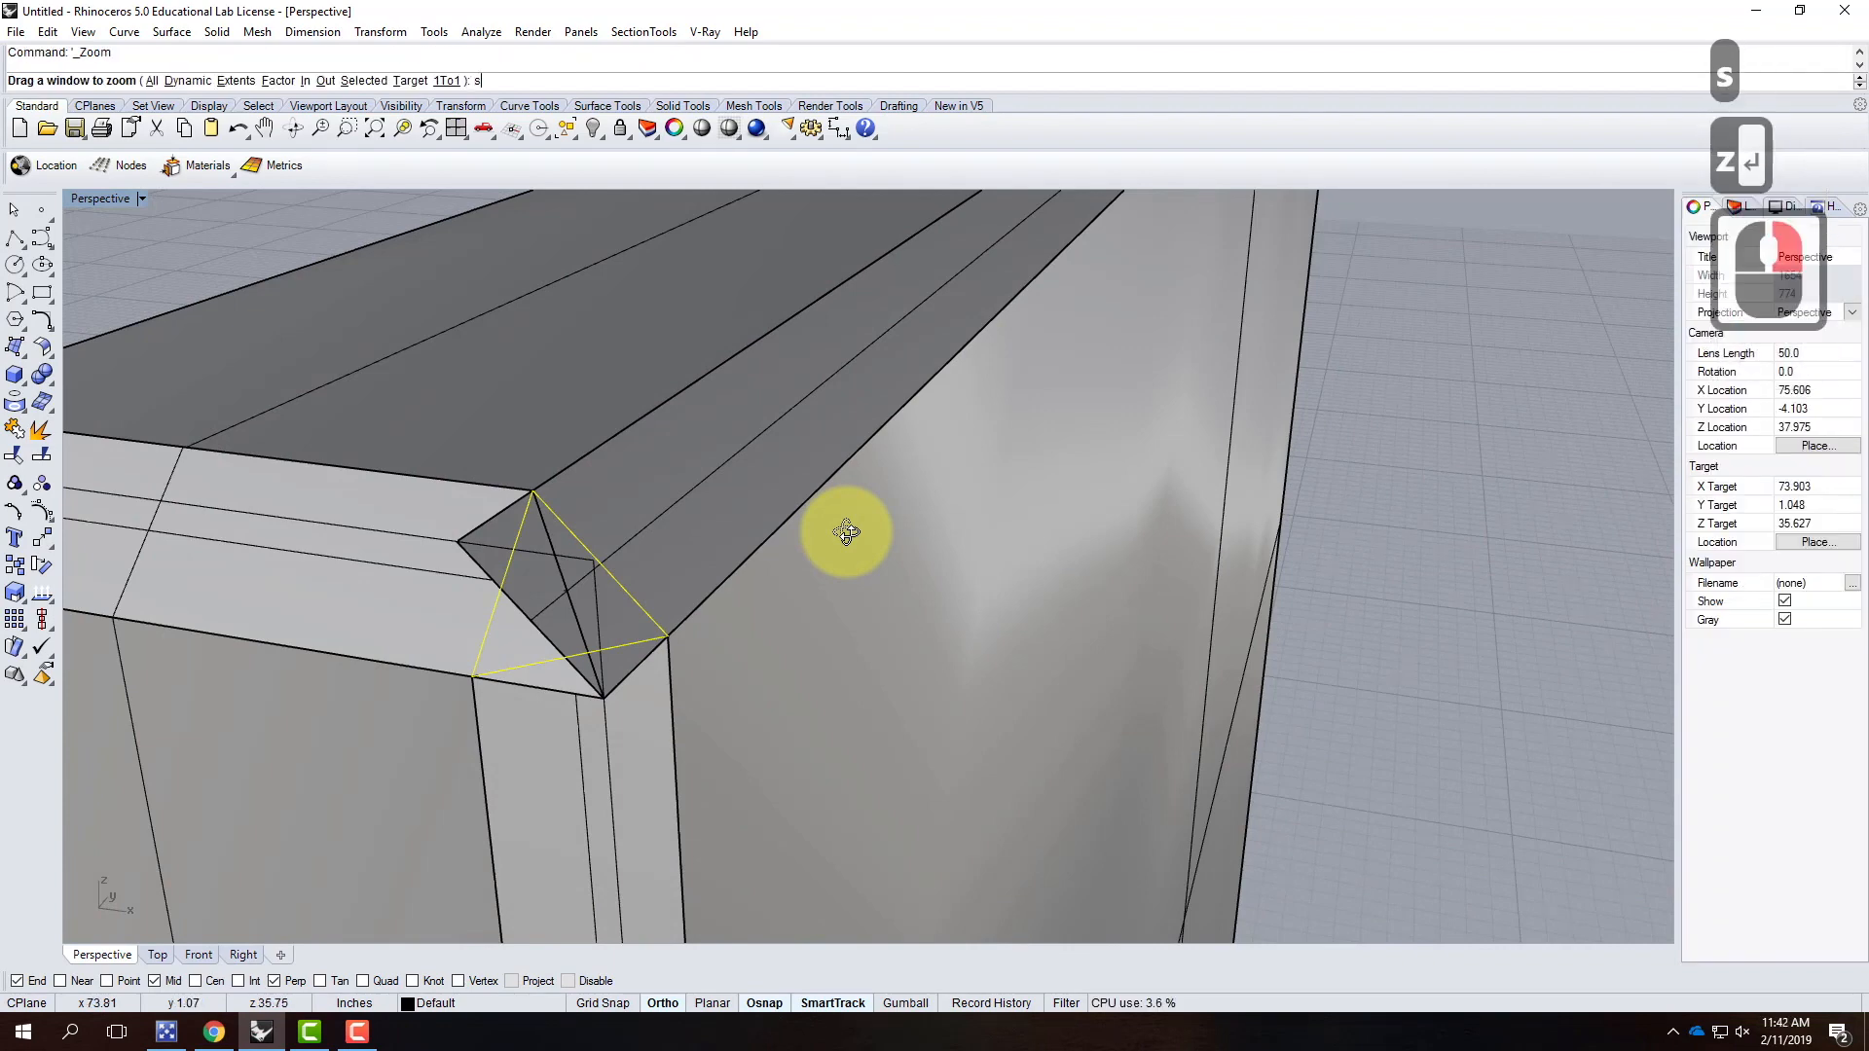
{"action": "key", "text": "Return"}
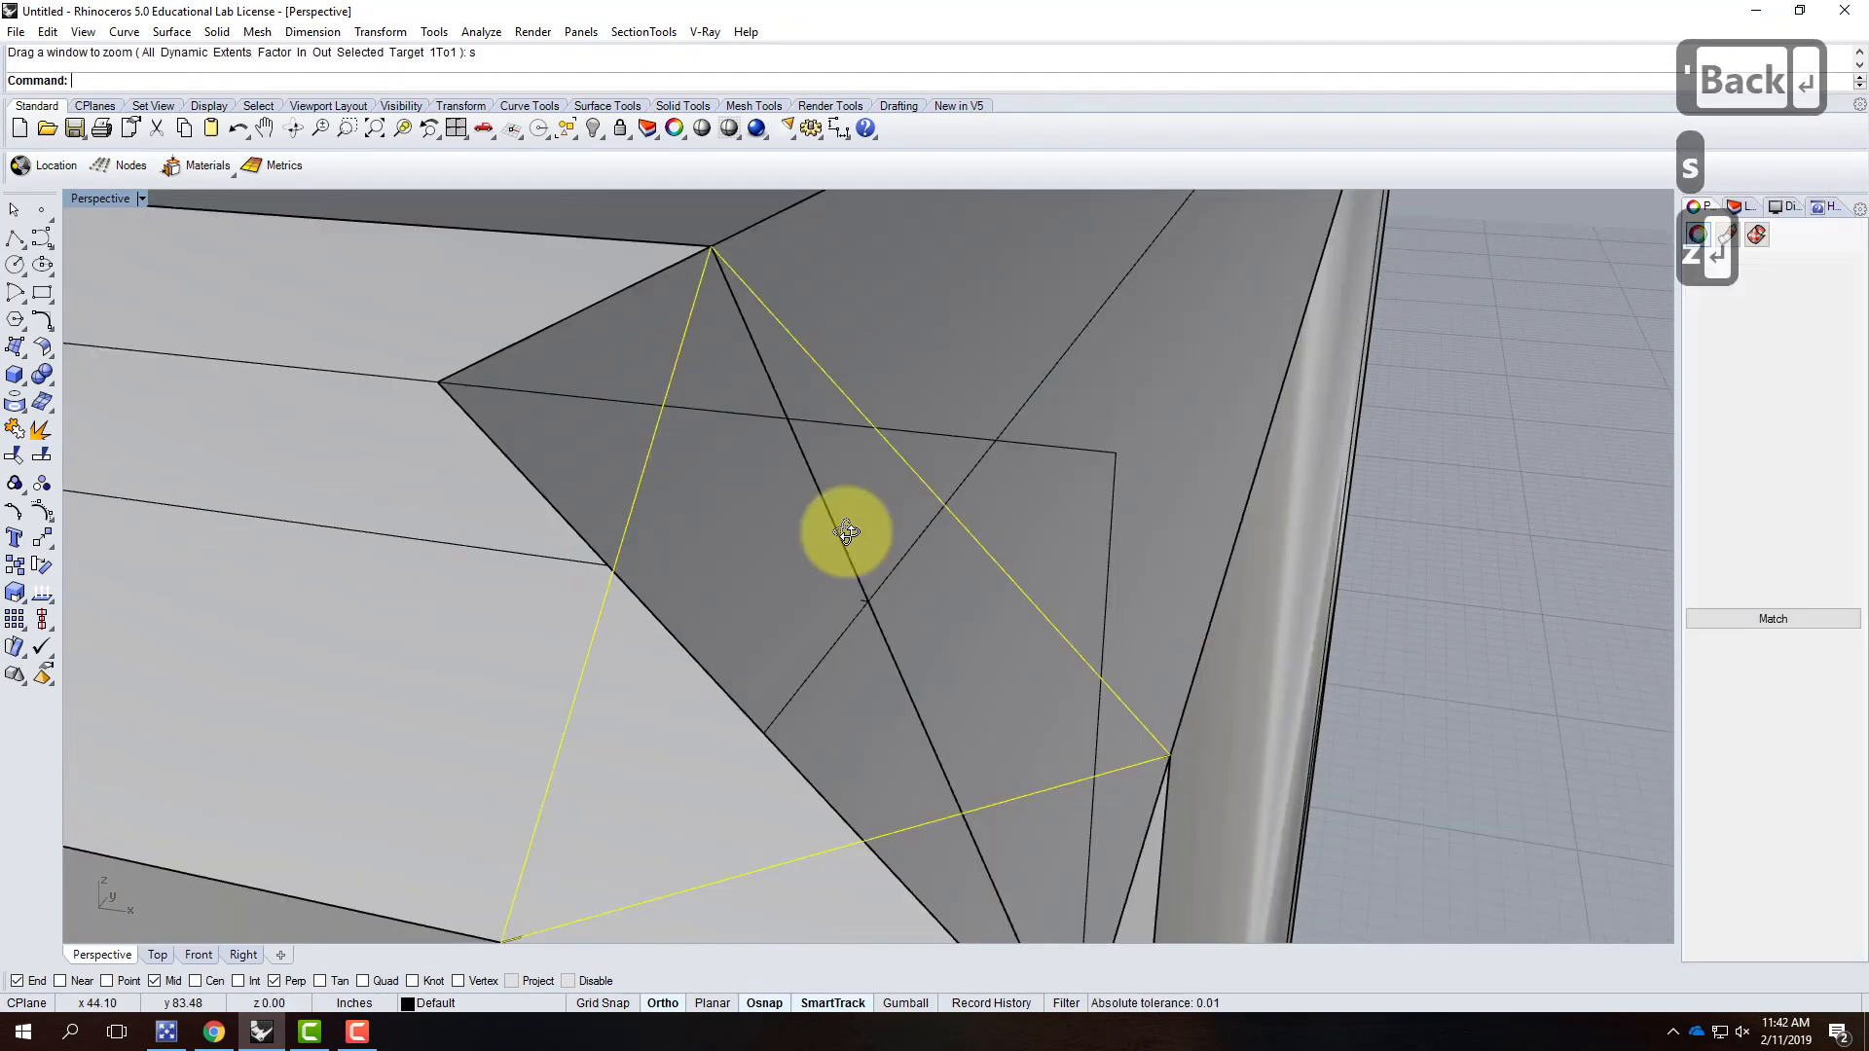
{"action": "scroll", "coordinate": [1201, 492], "scroll_direction": "down", "scroll_amount": 4}
{"action": "right_click_drag", "start_coordinate": [1201, 493], "coordinate": [1168, 545]}
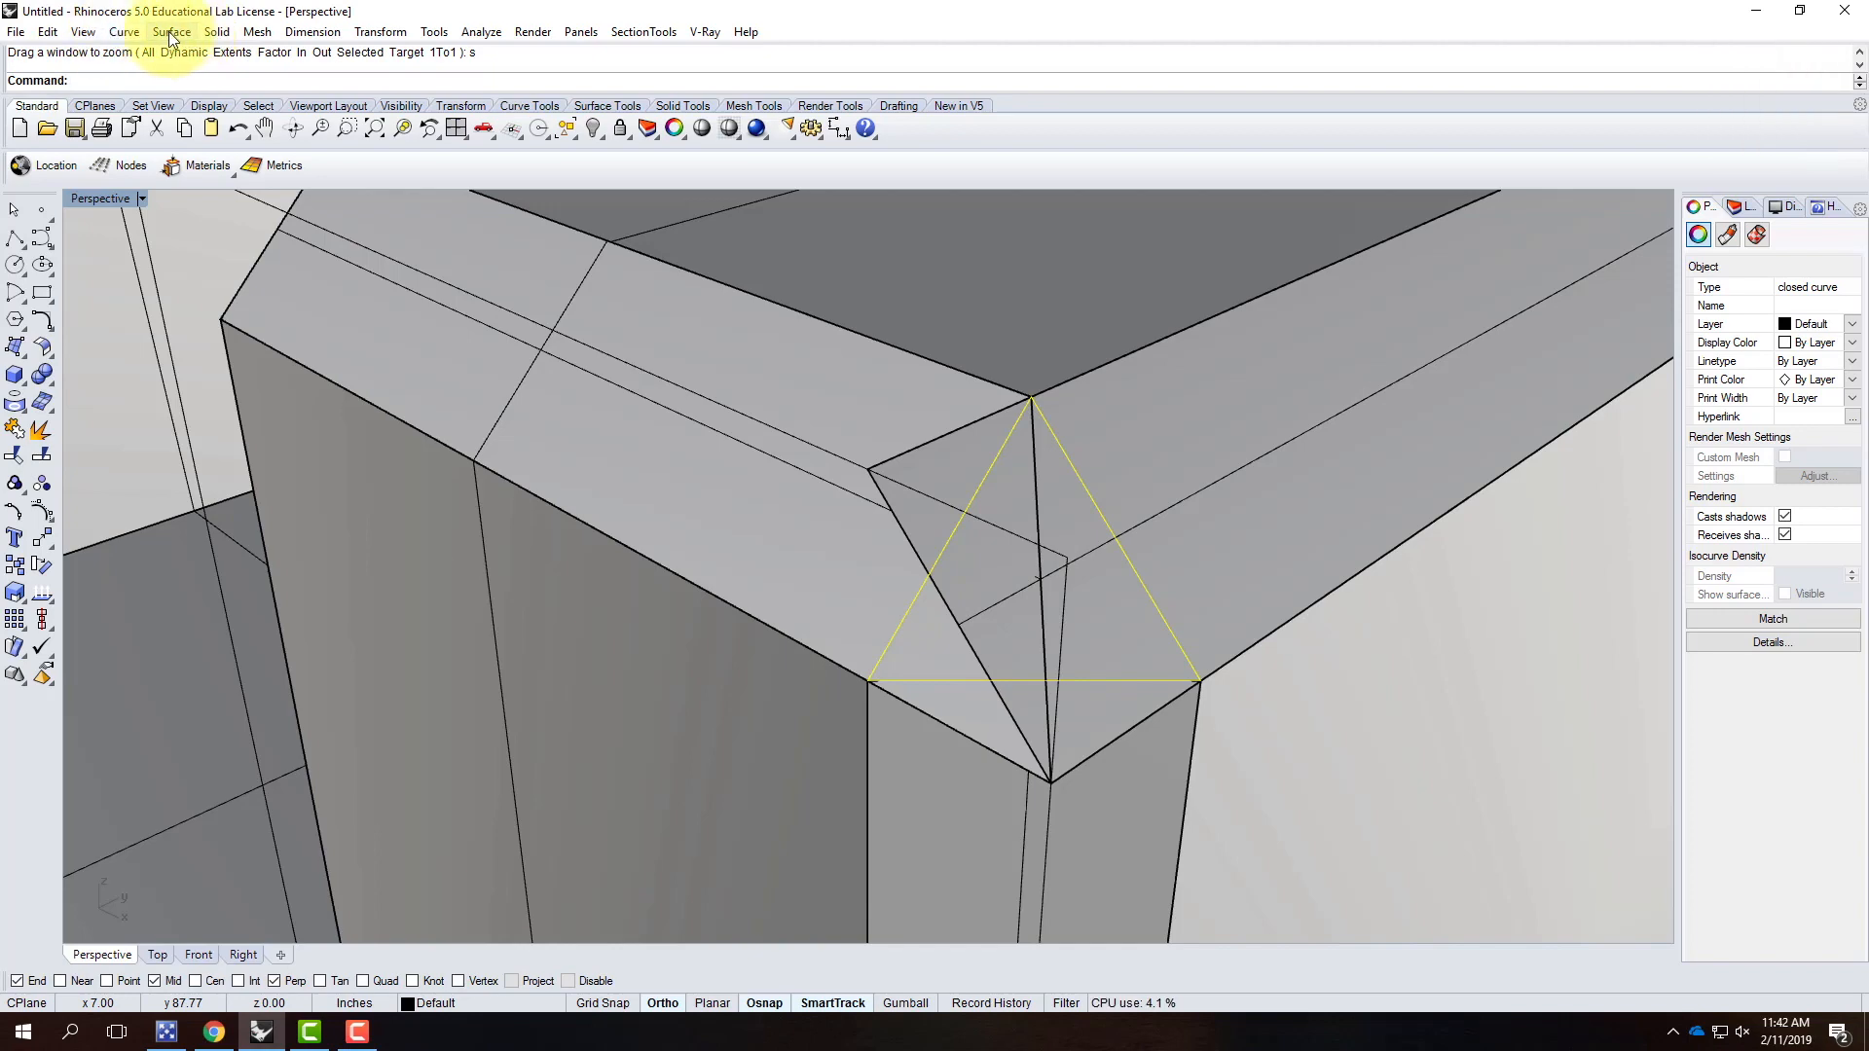
{"action": "left_click", "coordinate": [48, 32]}
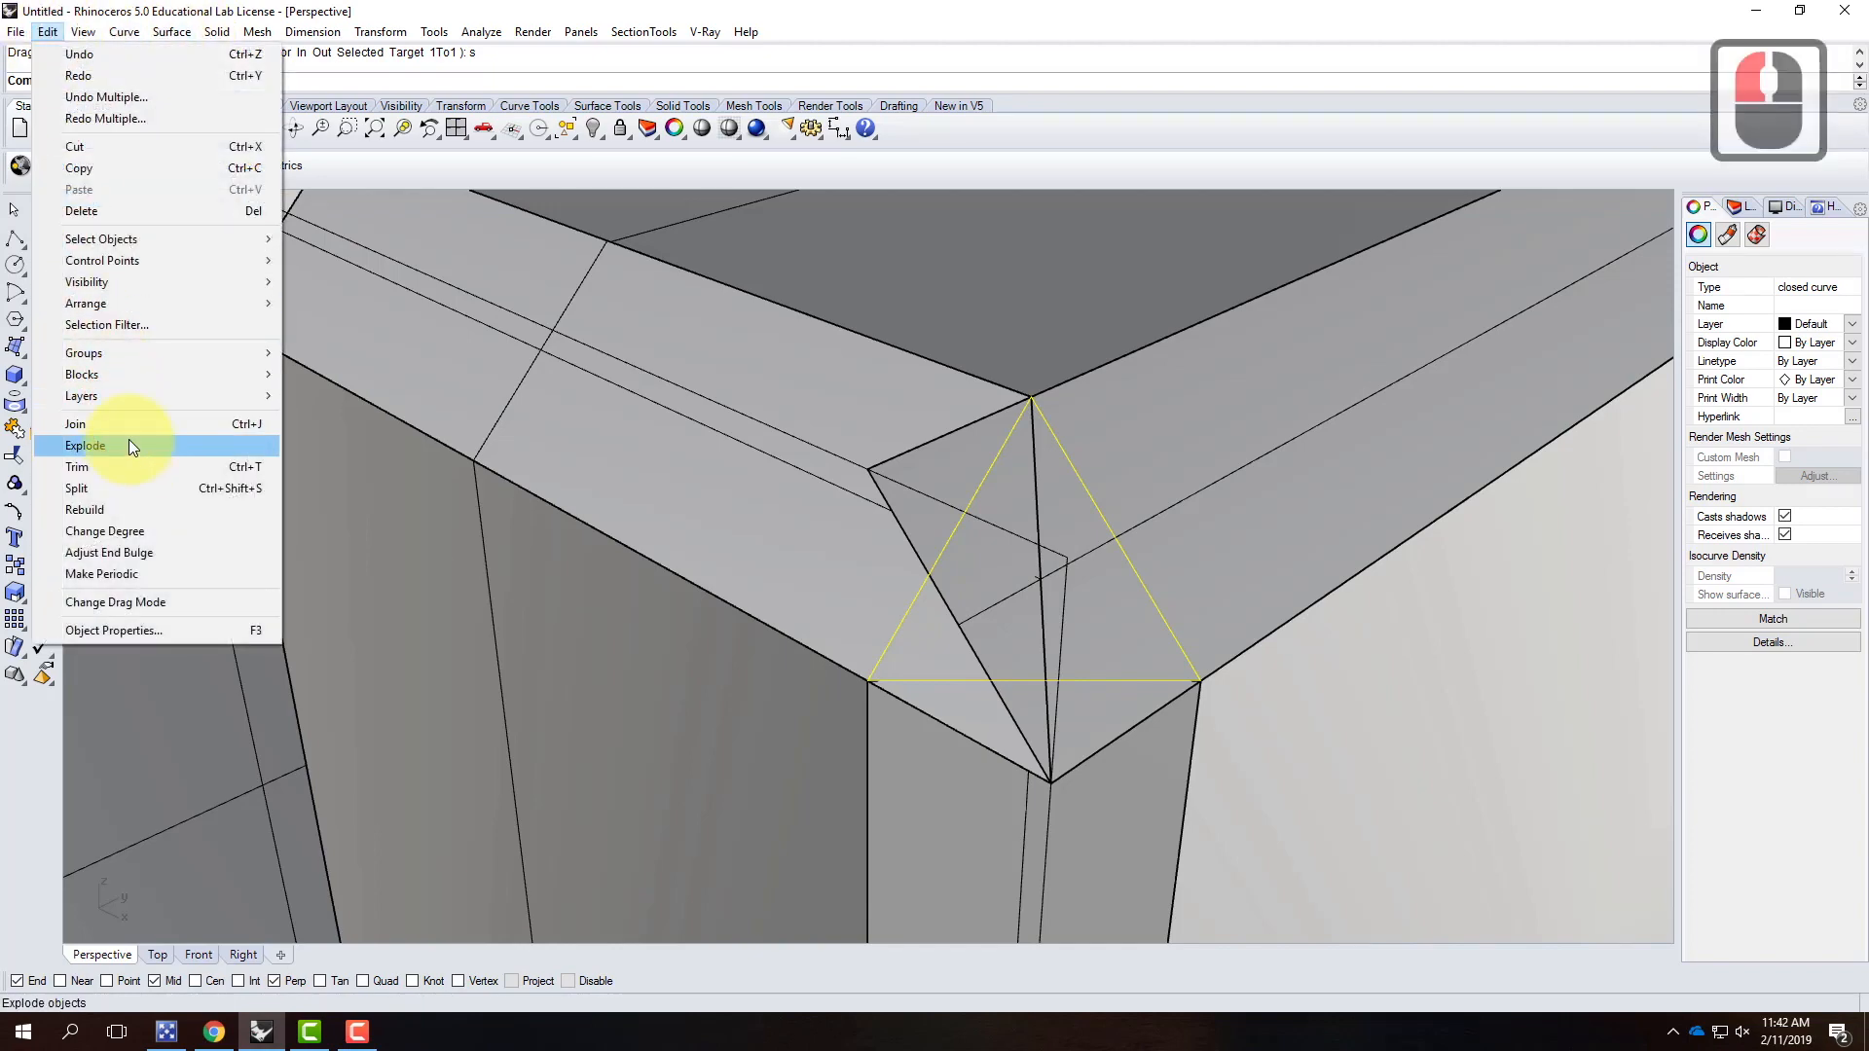
{"action": "left_click", "coordinate": [125, 468]}
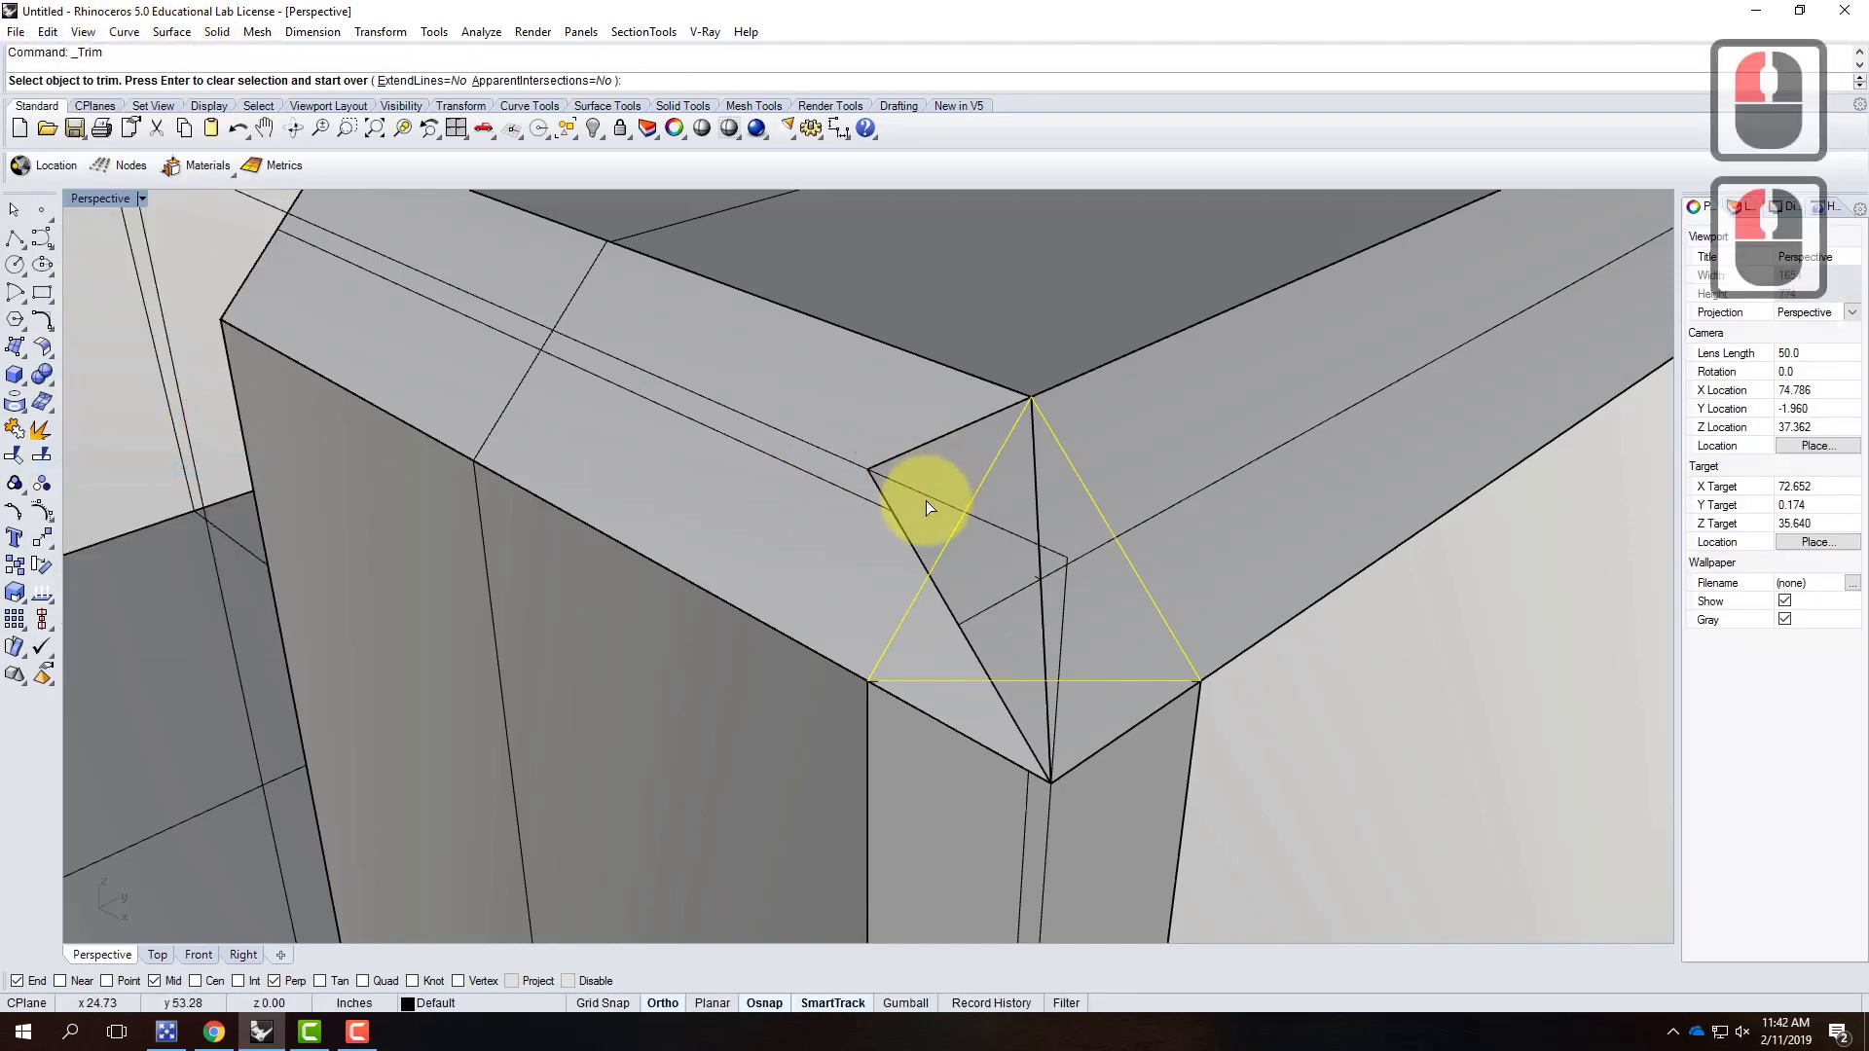
{"action": "left_click", "coordinate": [912, 460]}
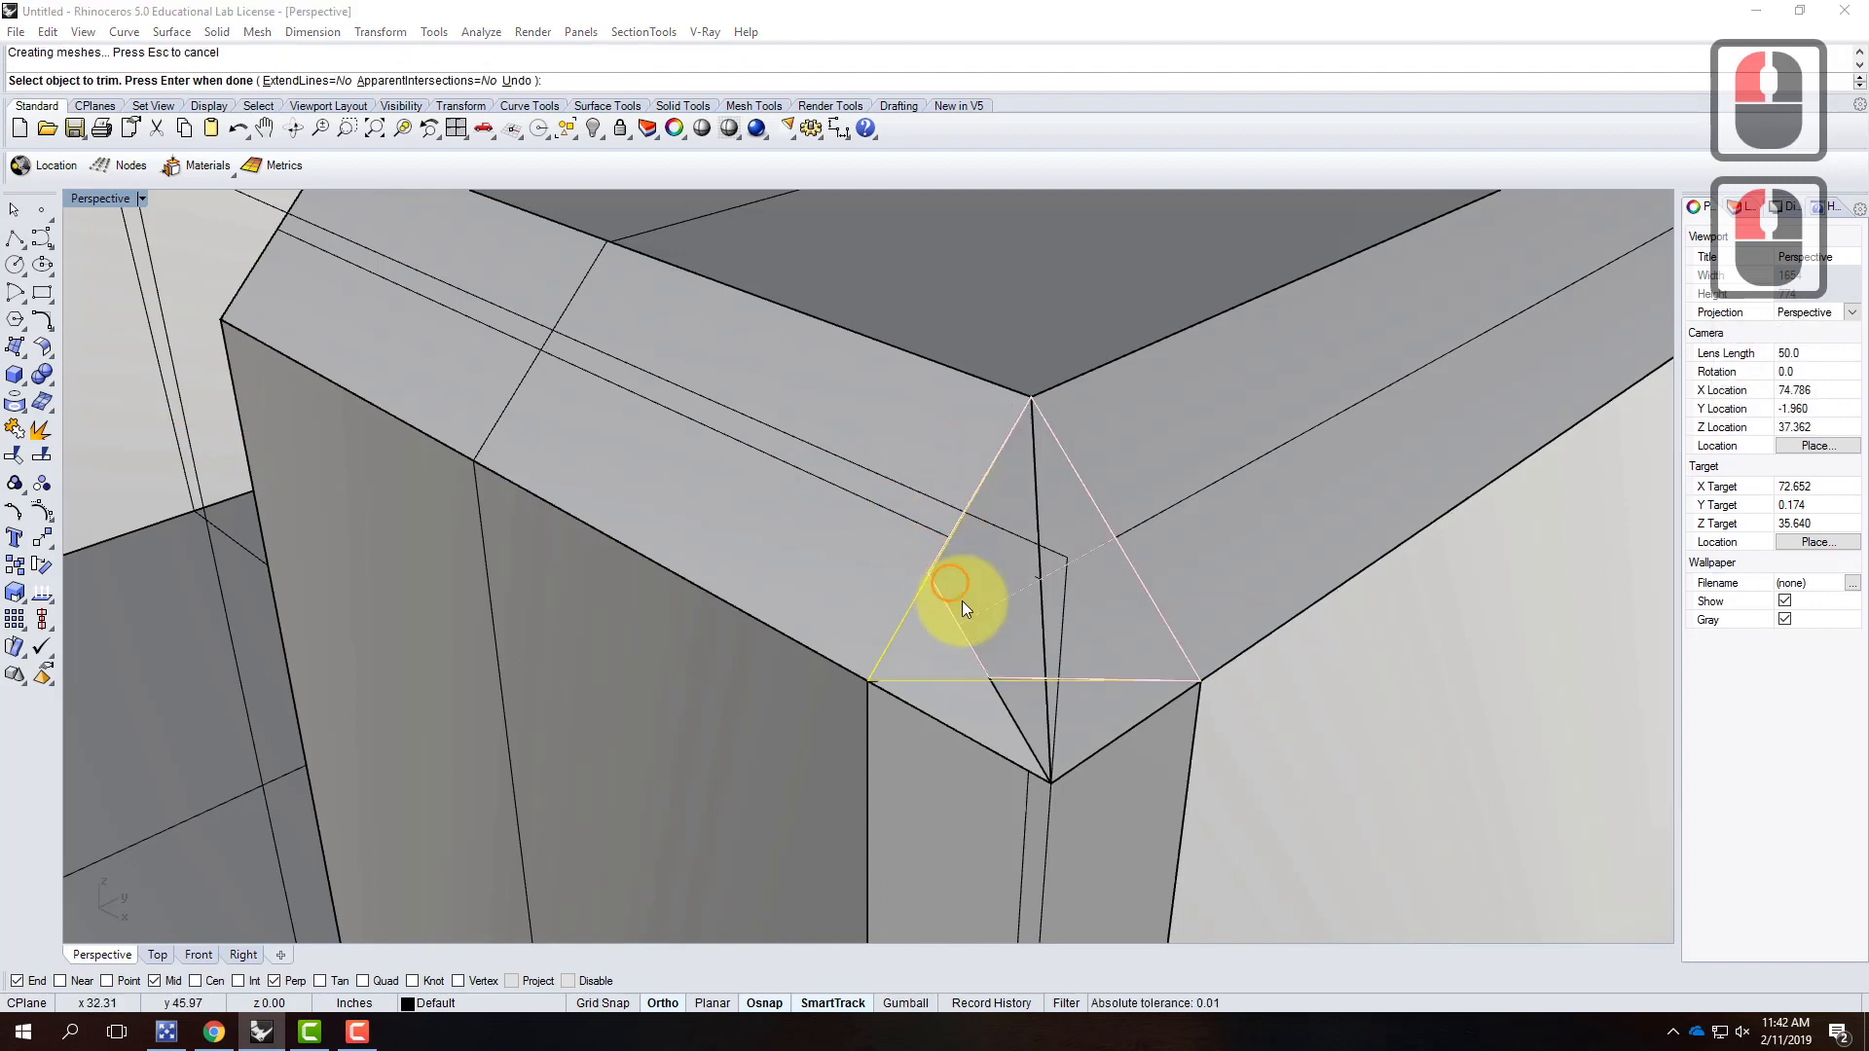
{"action": "left_click", "coordinate": [1057, 718]}
{"action": "left_click", "coordinate": [1025, 635]}
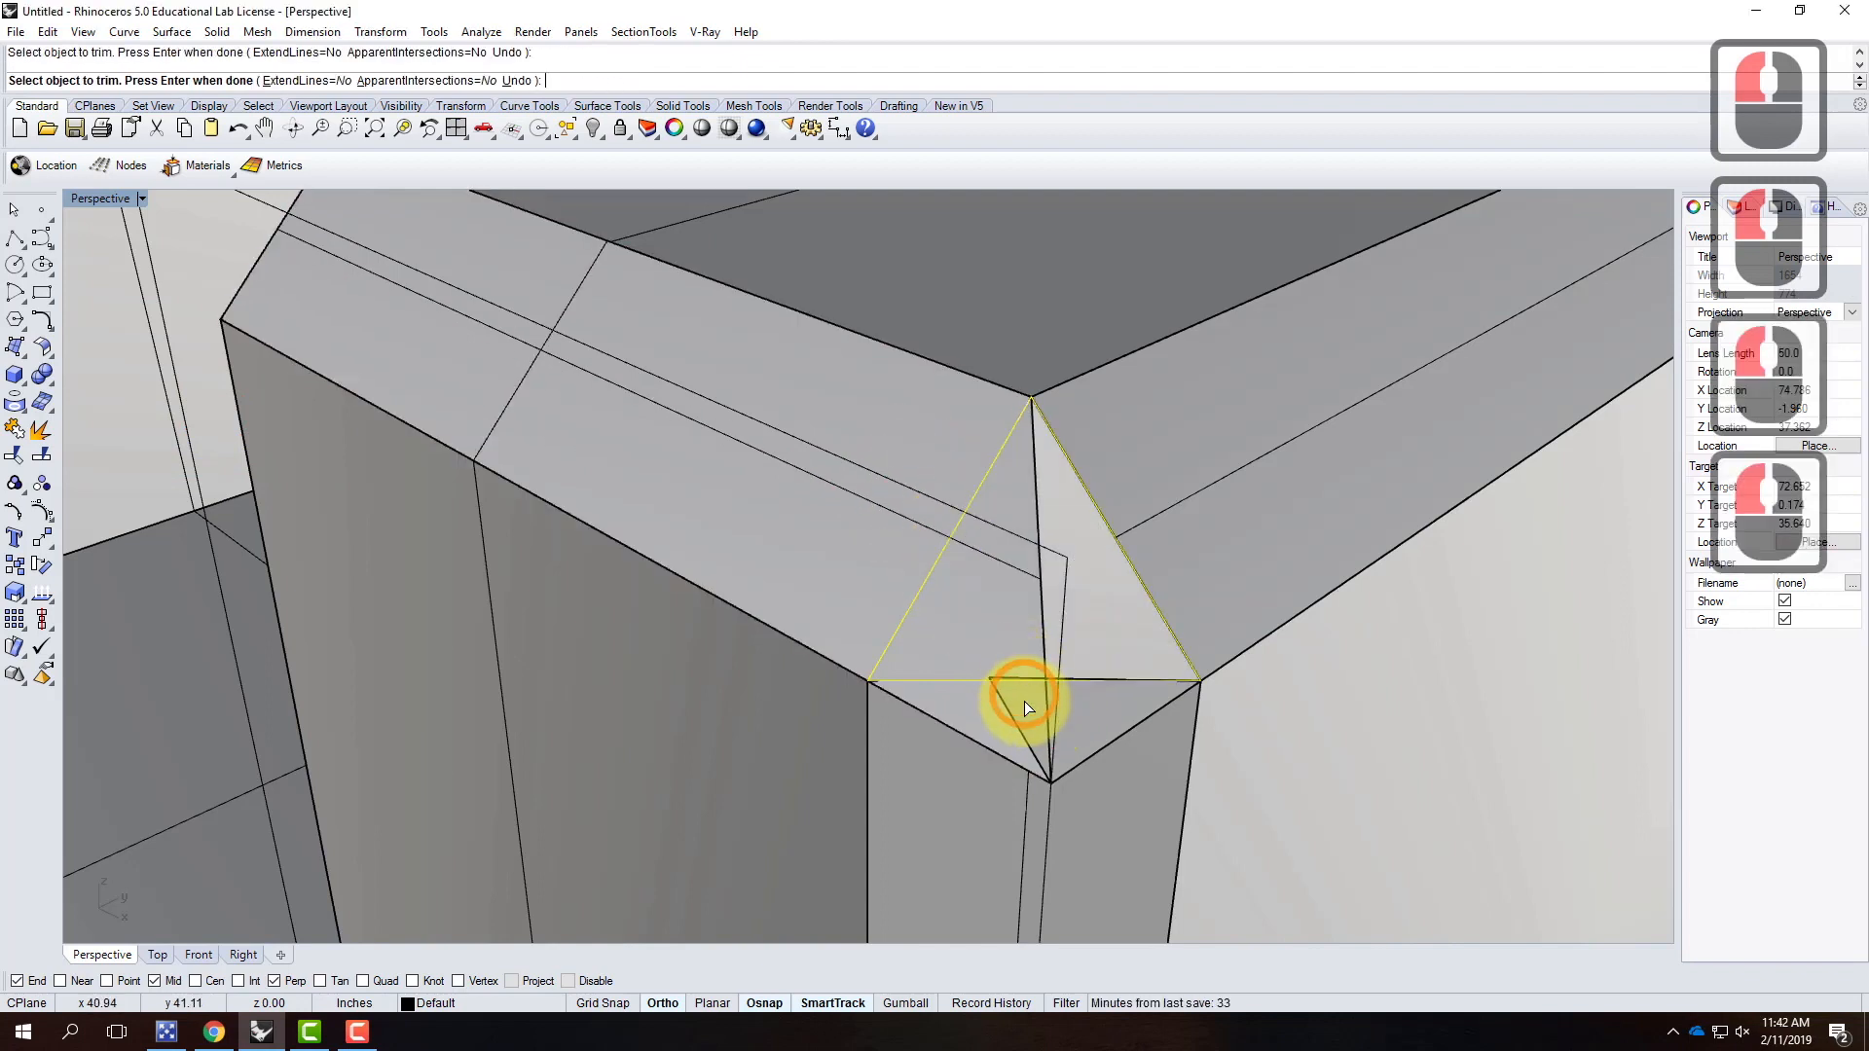
{"action": "left_click", "coordinate": [1031, 702]}
{"action": "left_click", "coordinate": [1101, 763]}
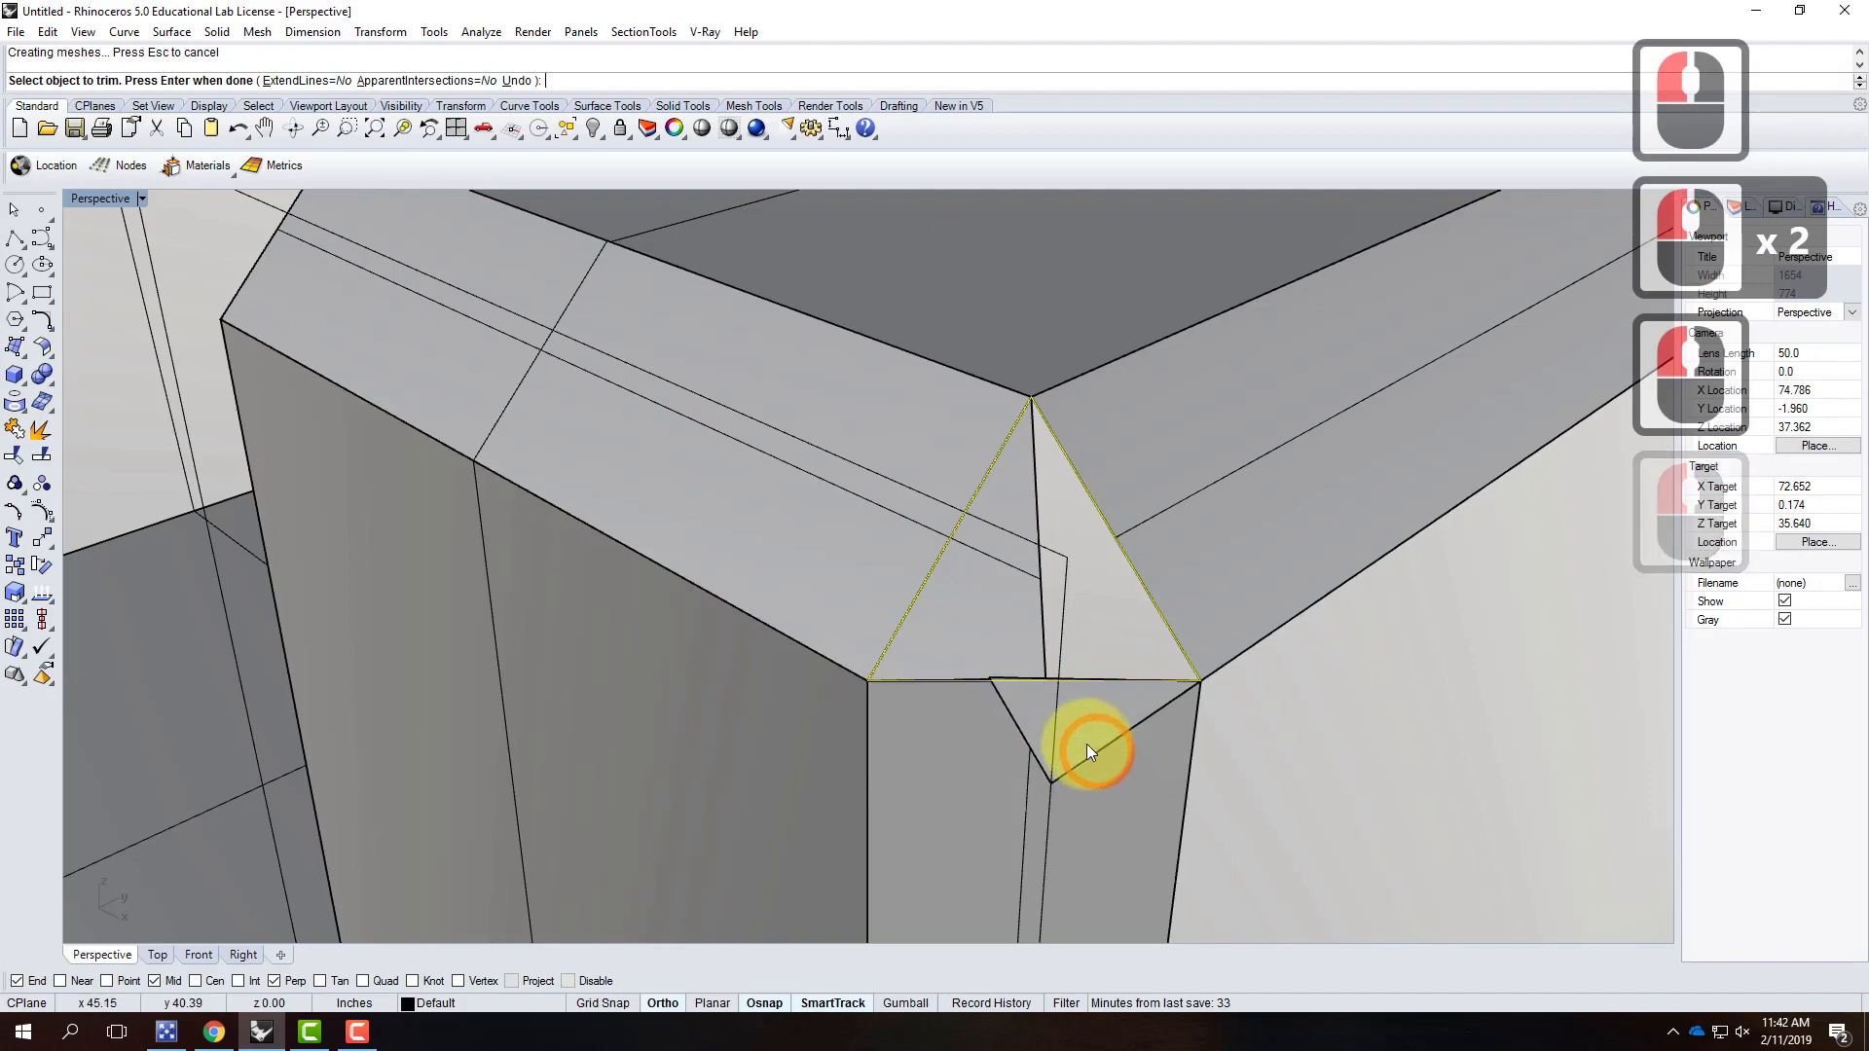
{"action": "double_click", "coordinate": [1024, 639]}
{"action": "right_click_drag", "start_coordinate": [1164, 638], "coordinate": [1327, 659]}
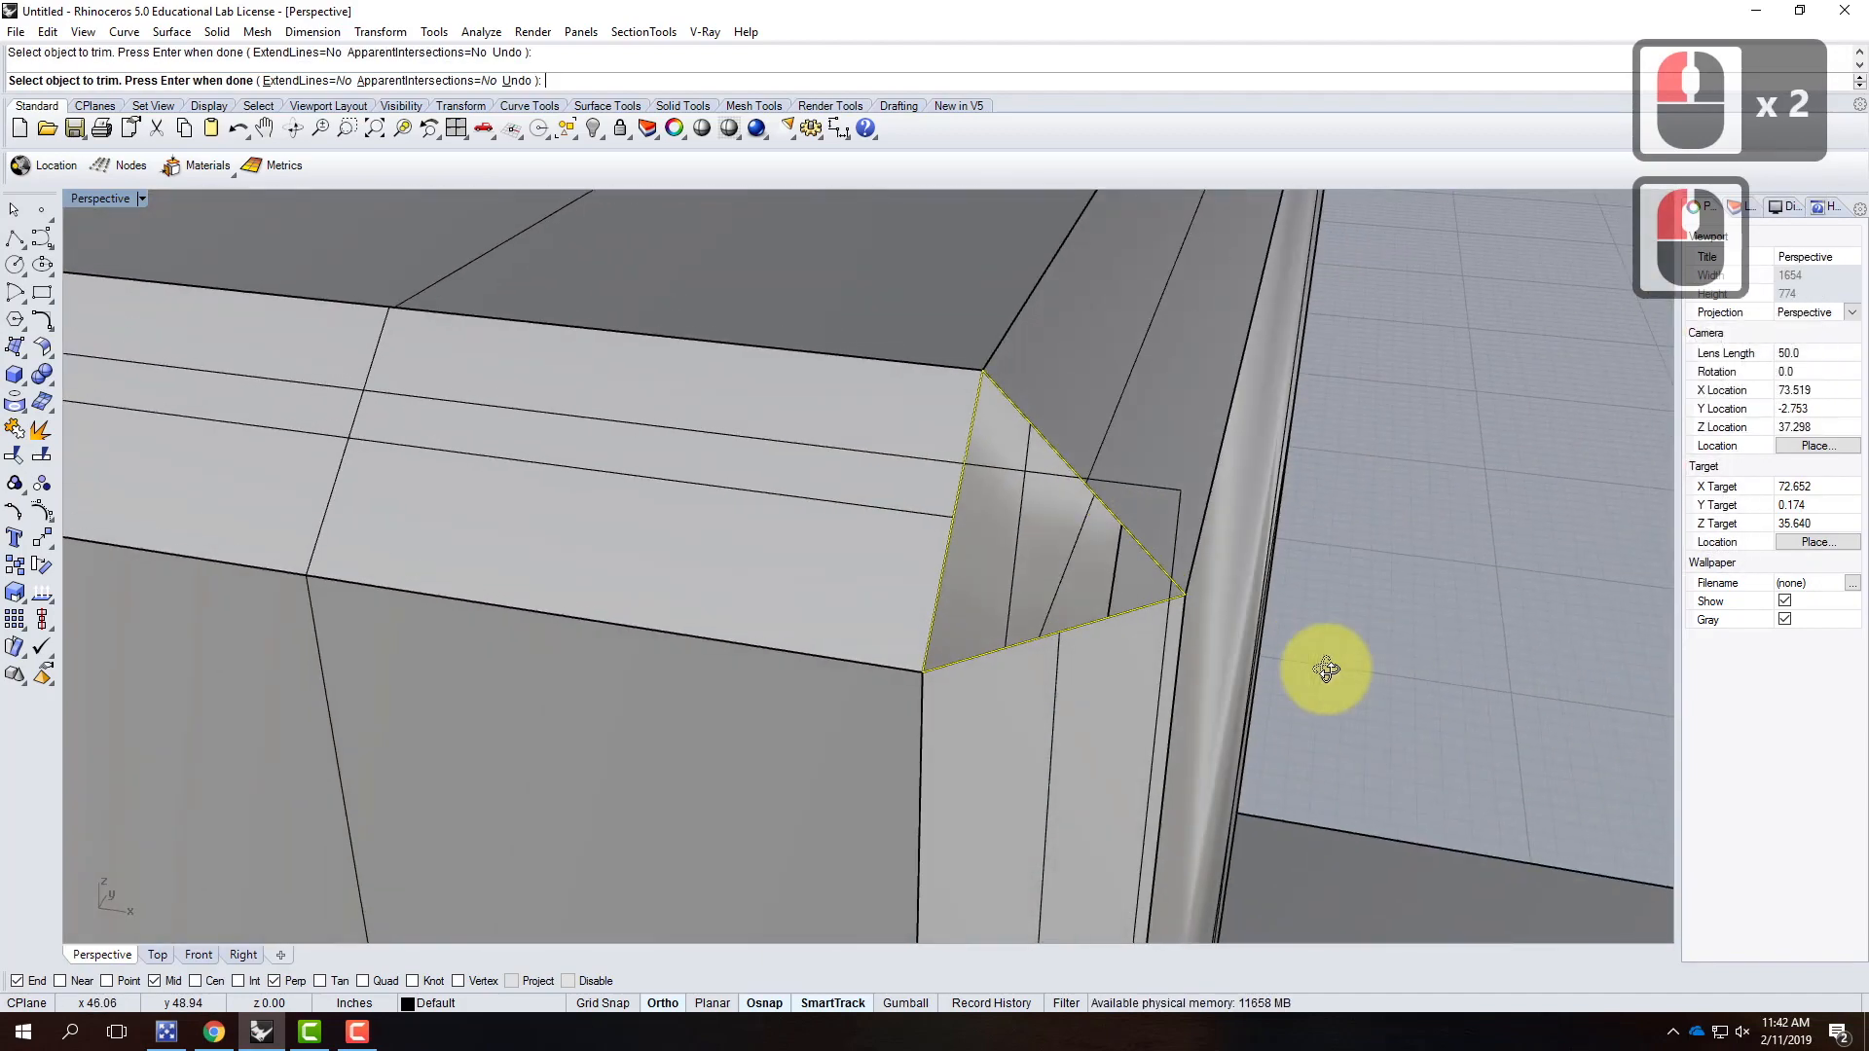
{"action": "key", "text": "Return"}
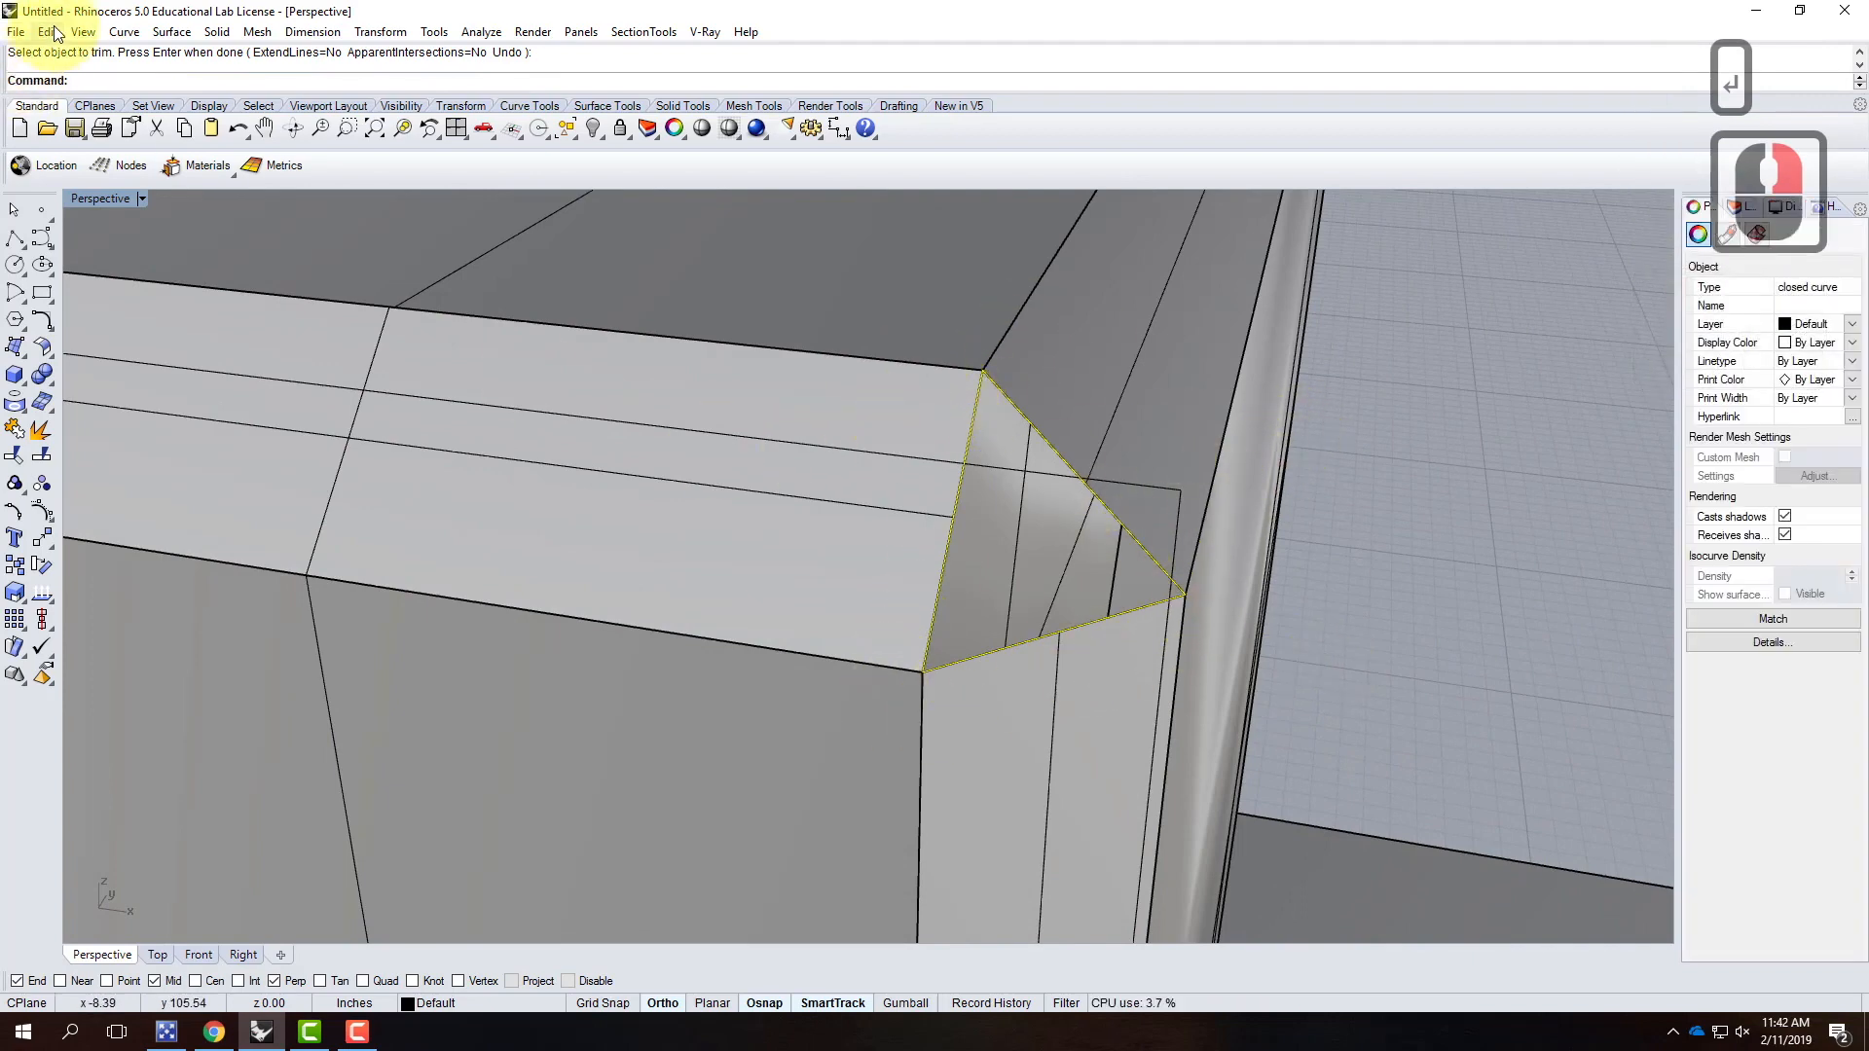
Step: Try covering the second corner's triangular opening with a surface through its three corner points, and undo it
{"action": "left_click", "coordinate": [19, 358]}
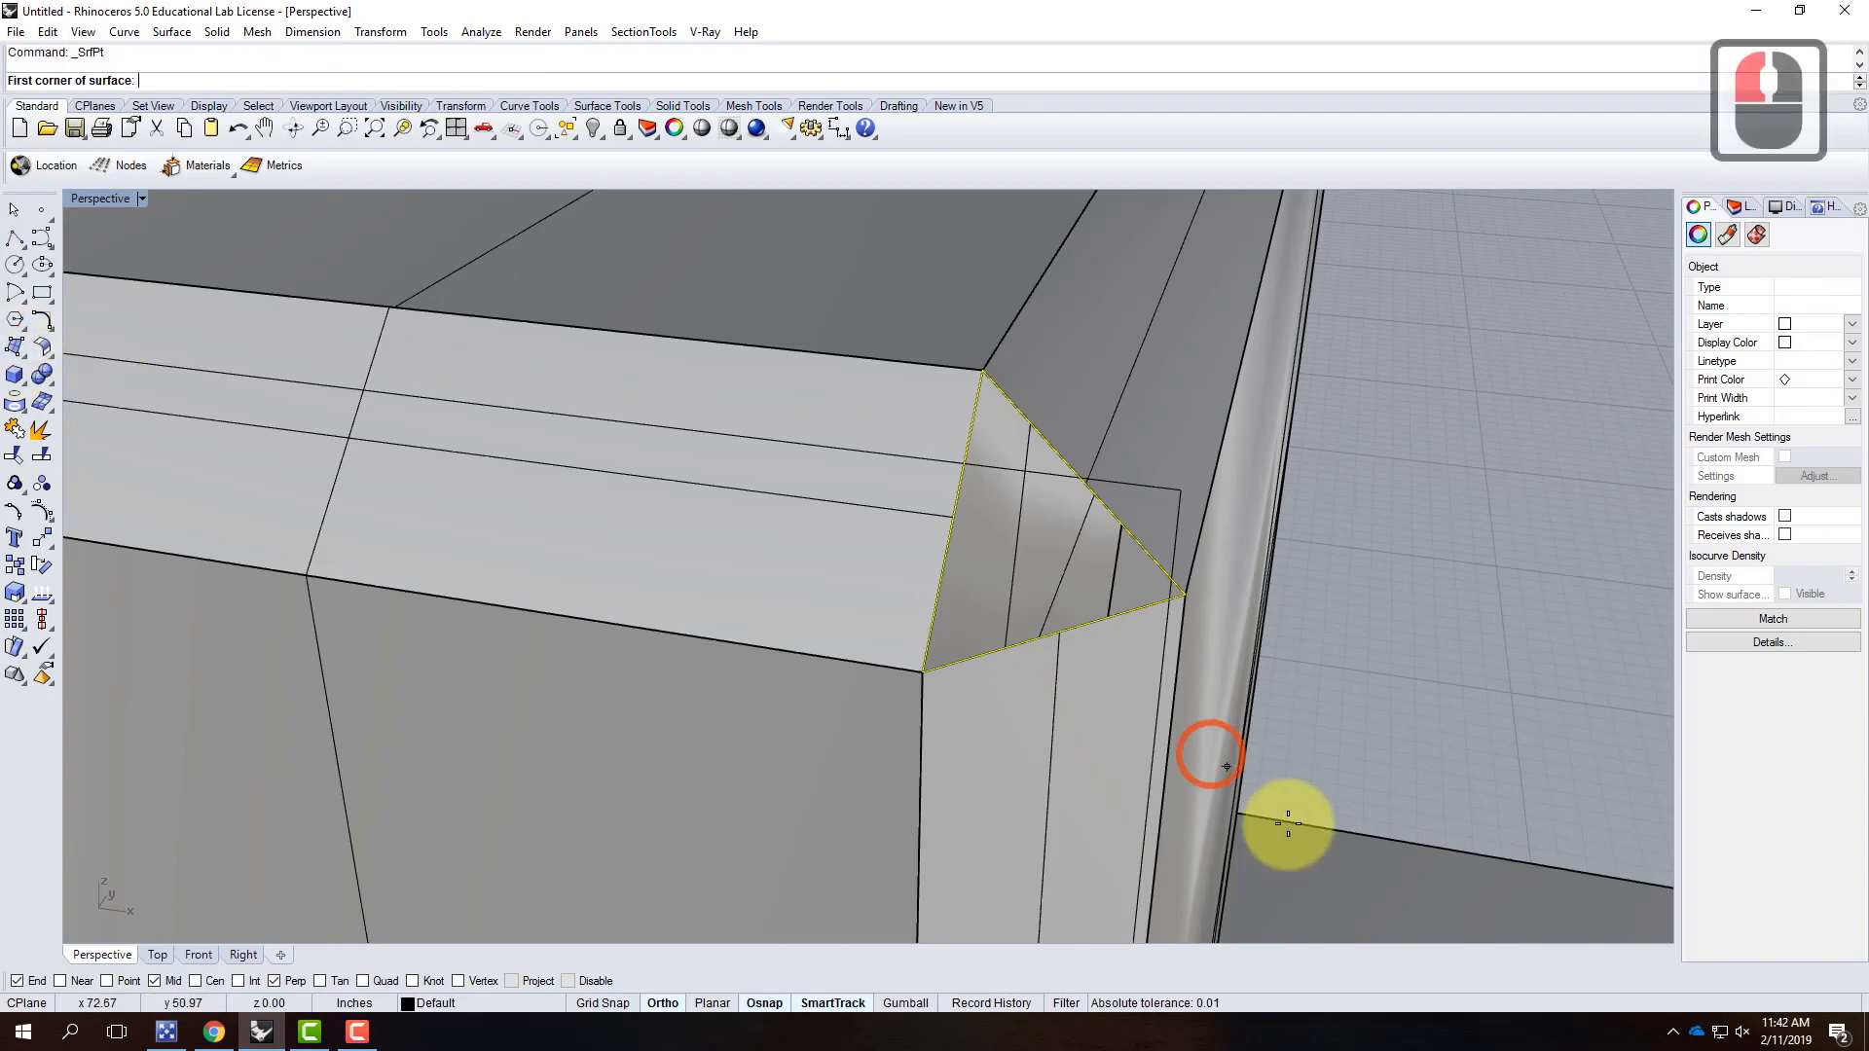
{"action": "left_click", "coordinate": [923, 671]}
{"action": "left_click", "coordinate": [979, 387]}
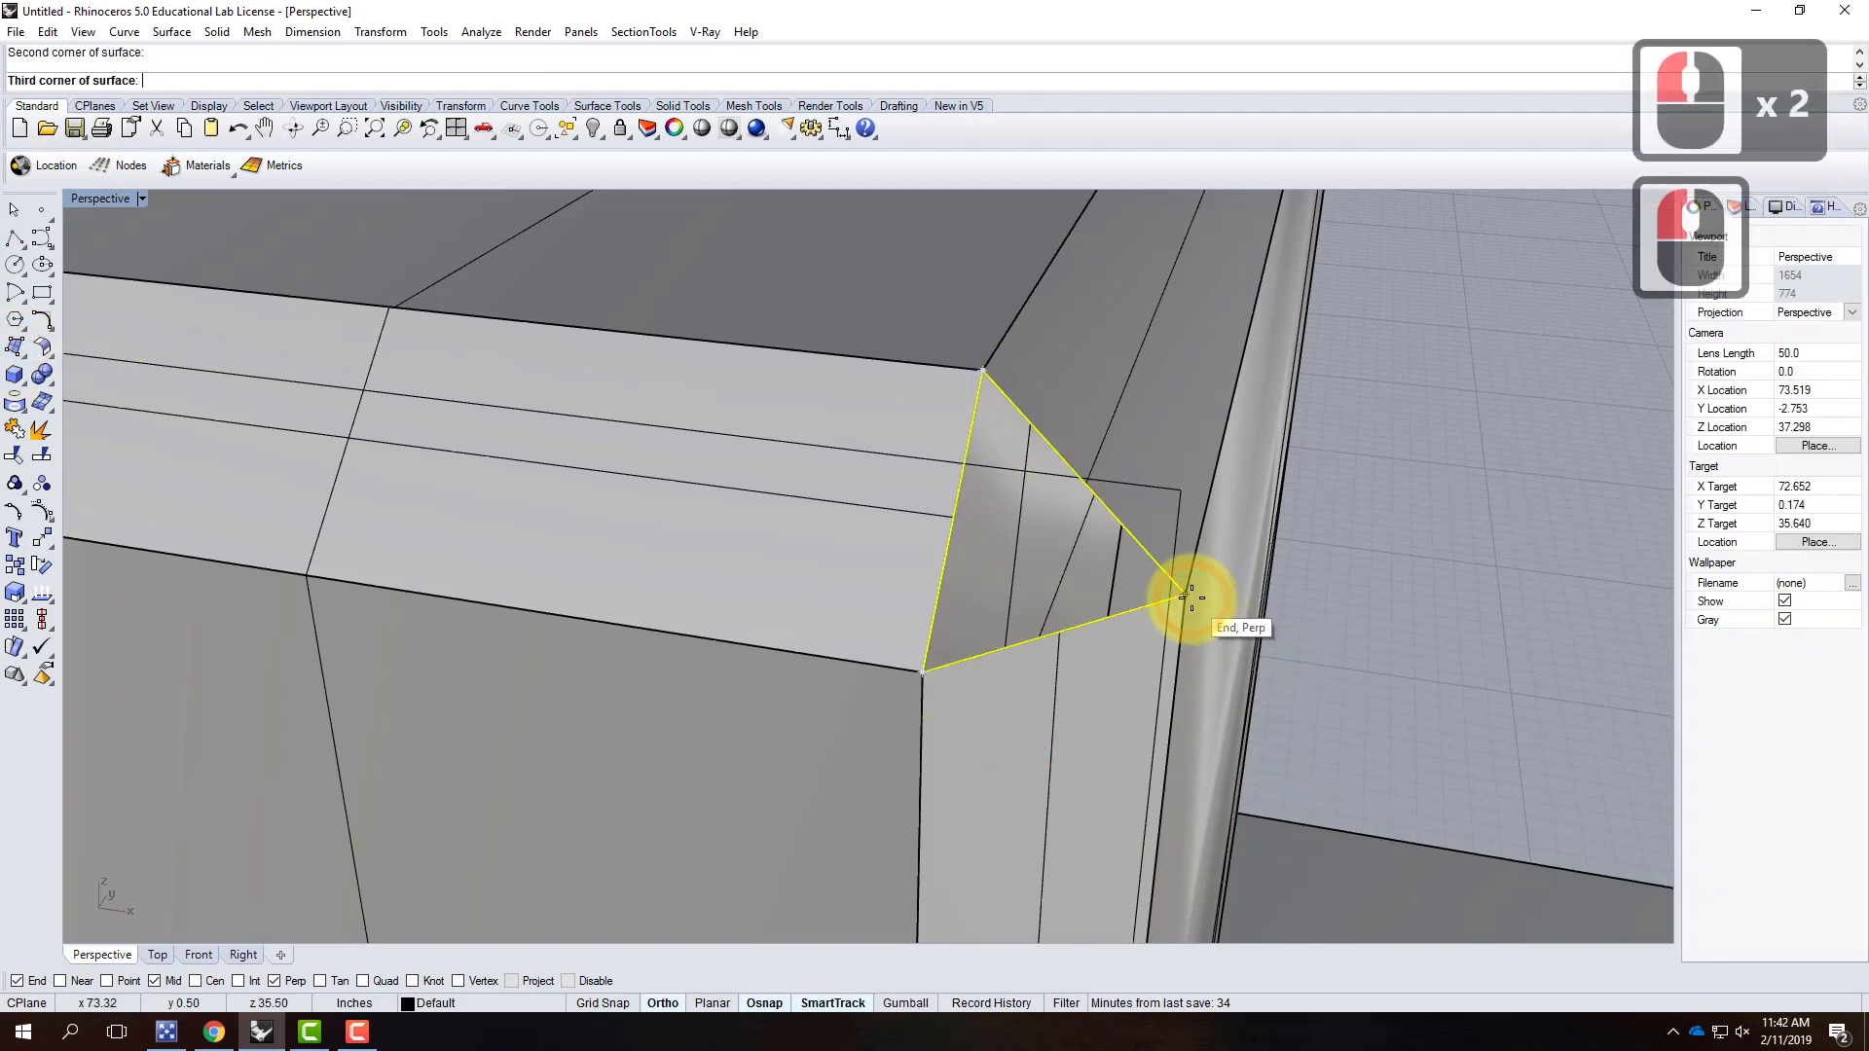
{"action": "left_click", "coordinate": [1189, 595]}
{"action": "key", "text": "Return"}
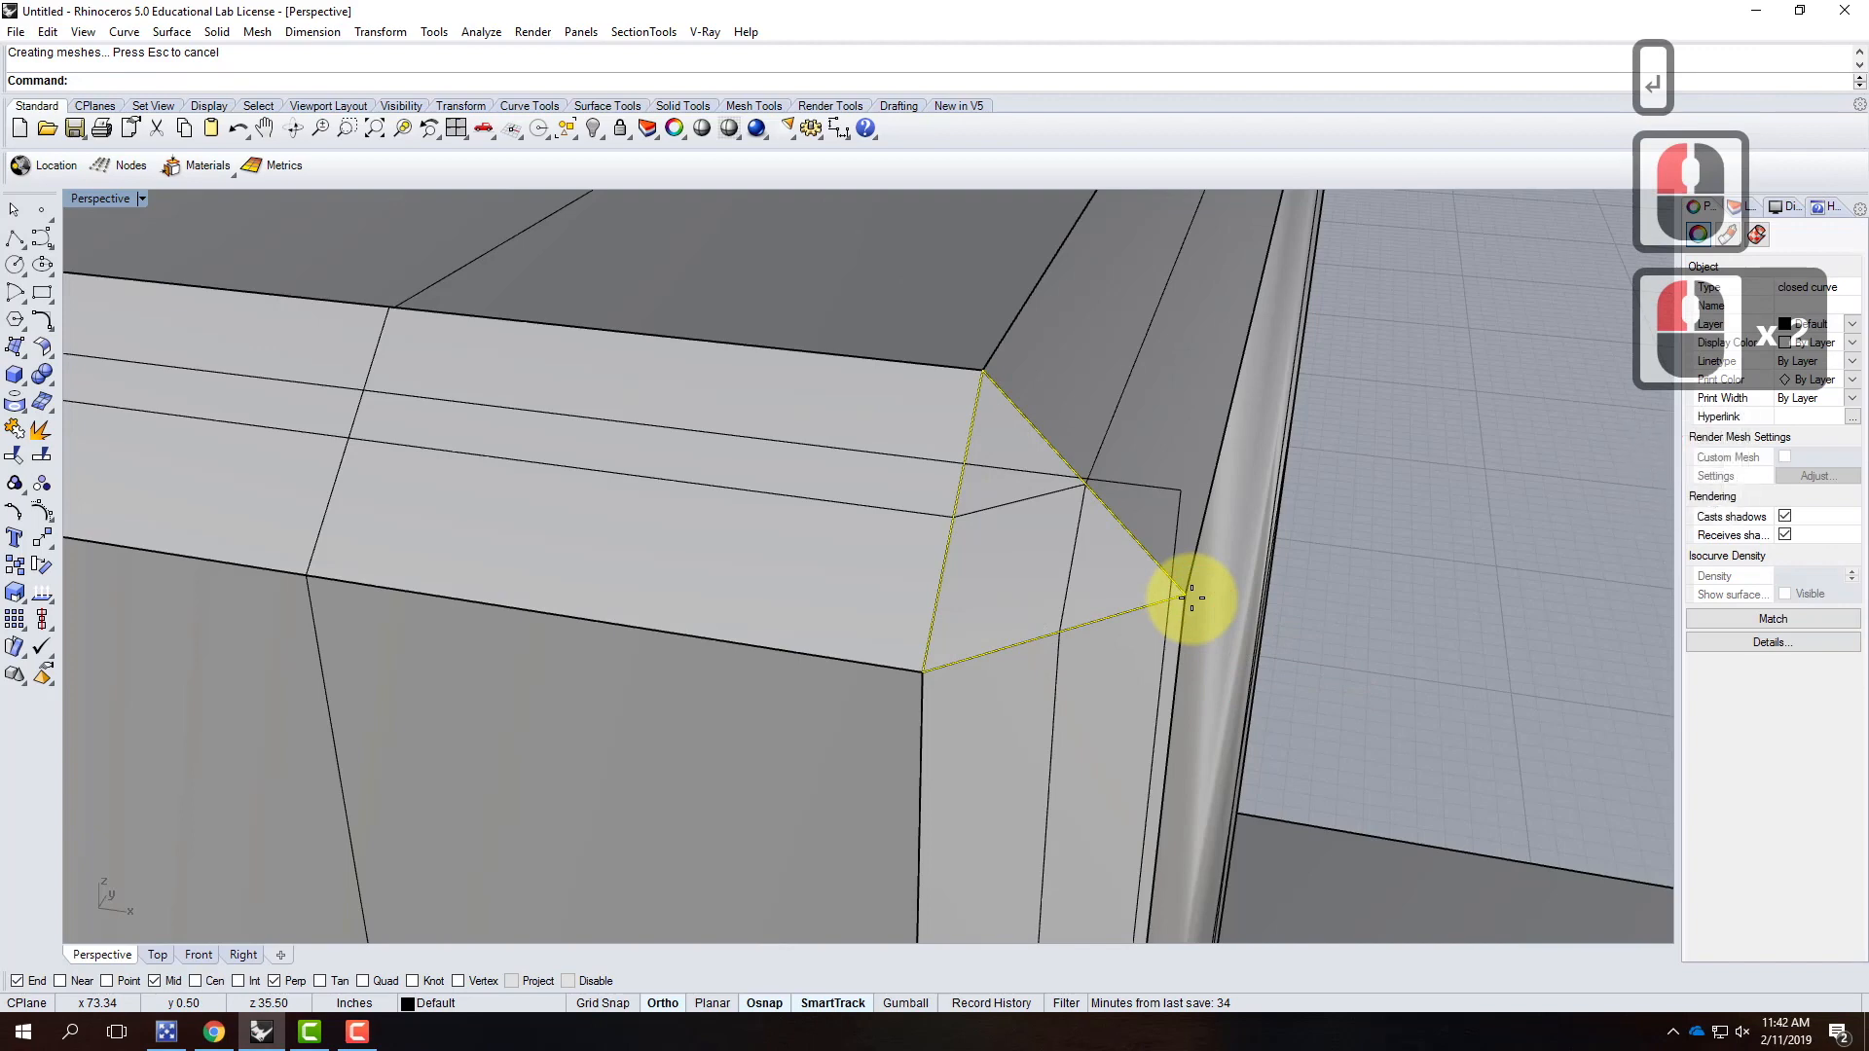
{"action": "key", "text": "ctrl+z"}
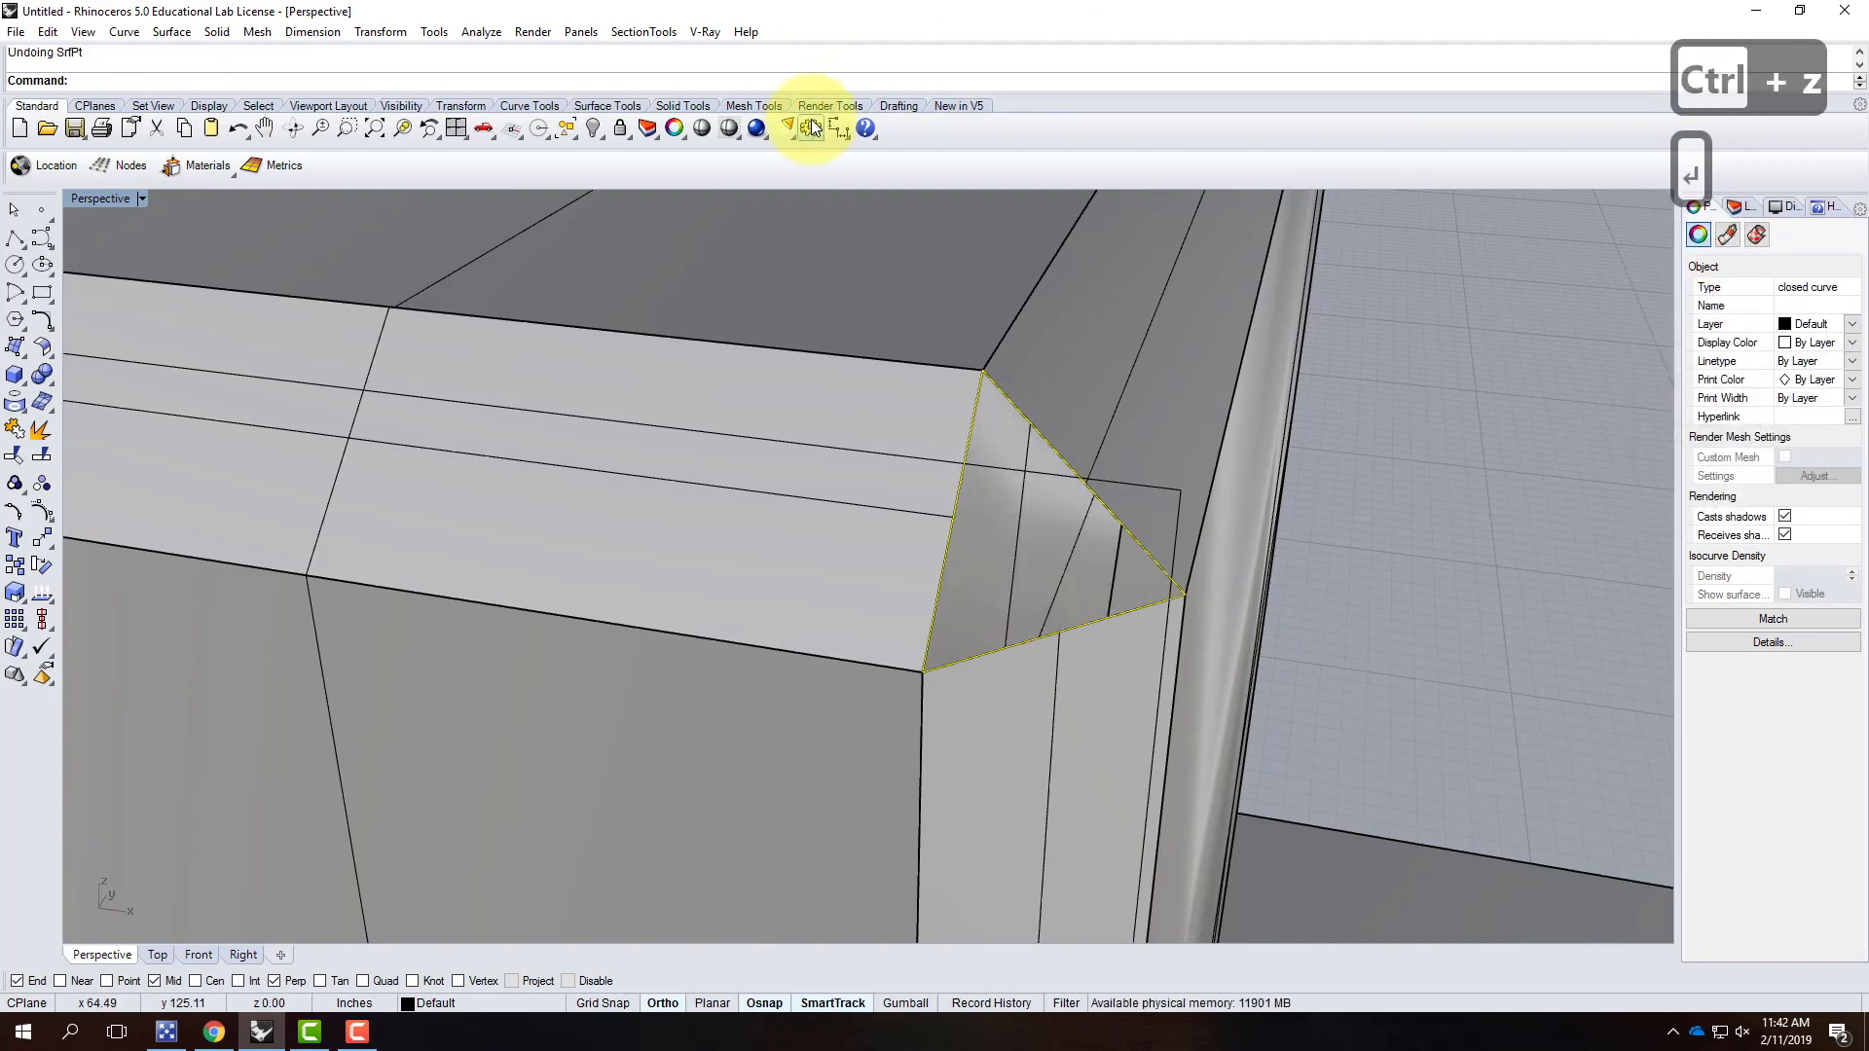
Step: Patch the second corner's triangular opening from its closed curve with 2 U spans and 2 V spans
{"action": "left_click", "coordinate": [171, 32]}
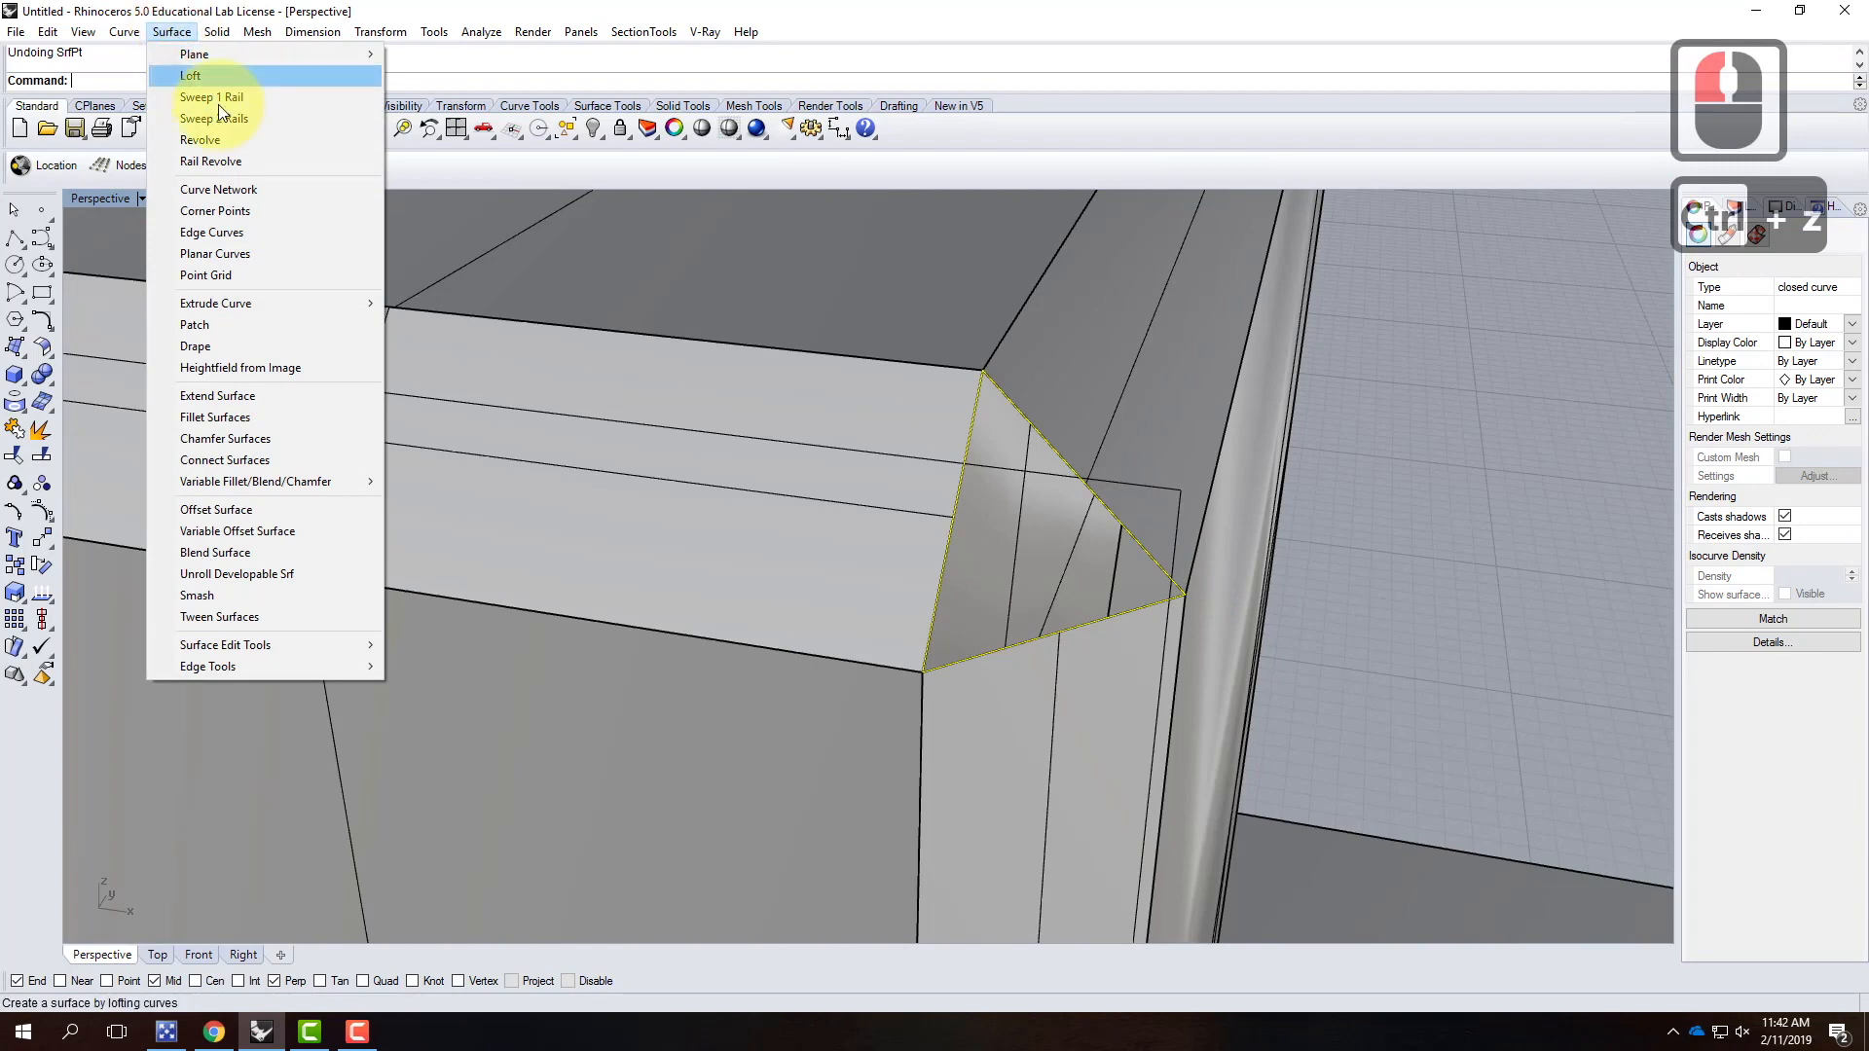
{"action": "left_click", "coordinate": [225, 327]}
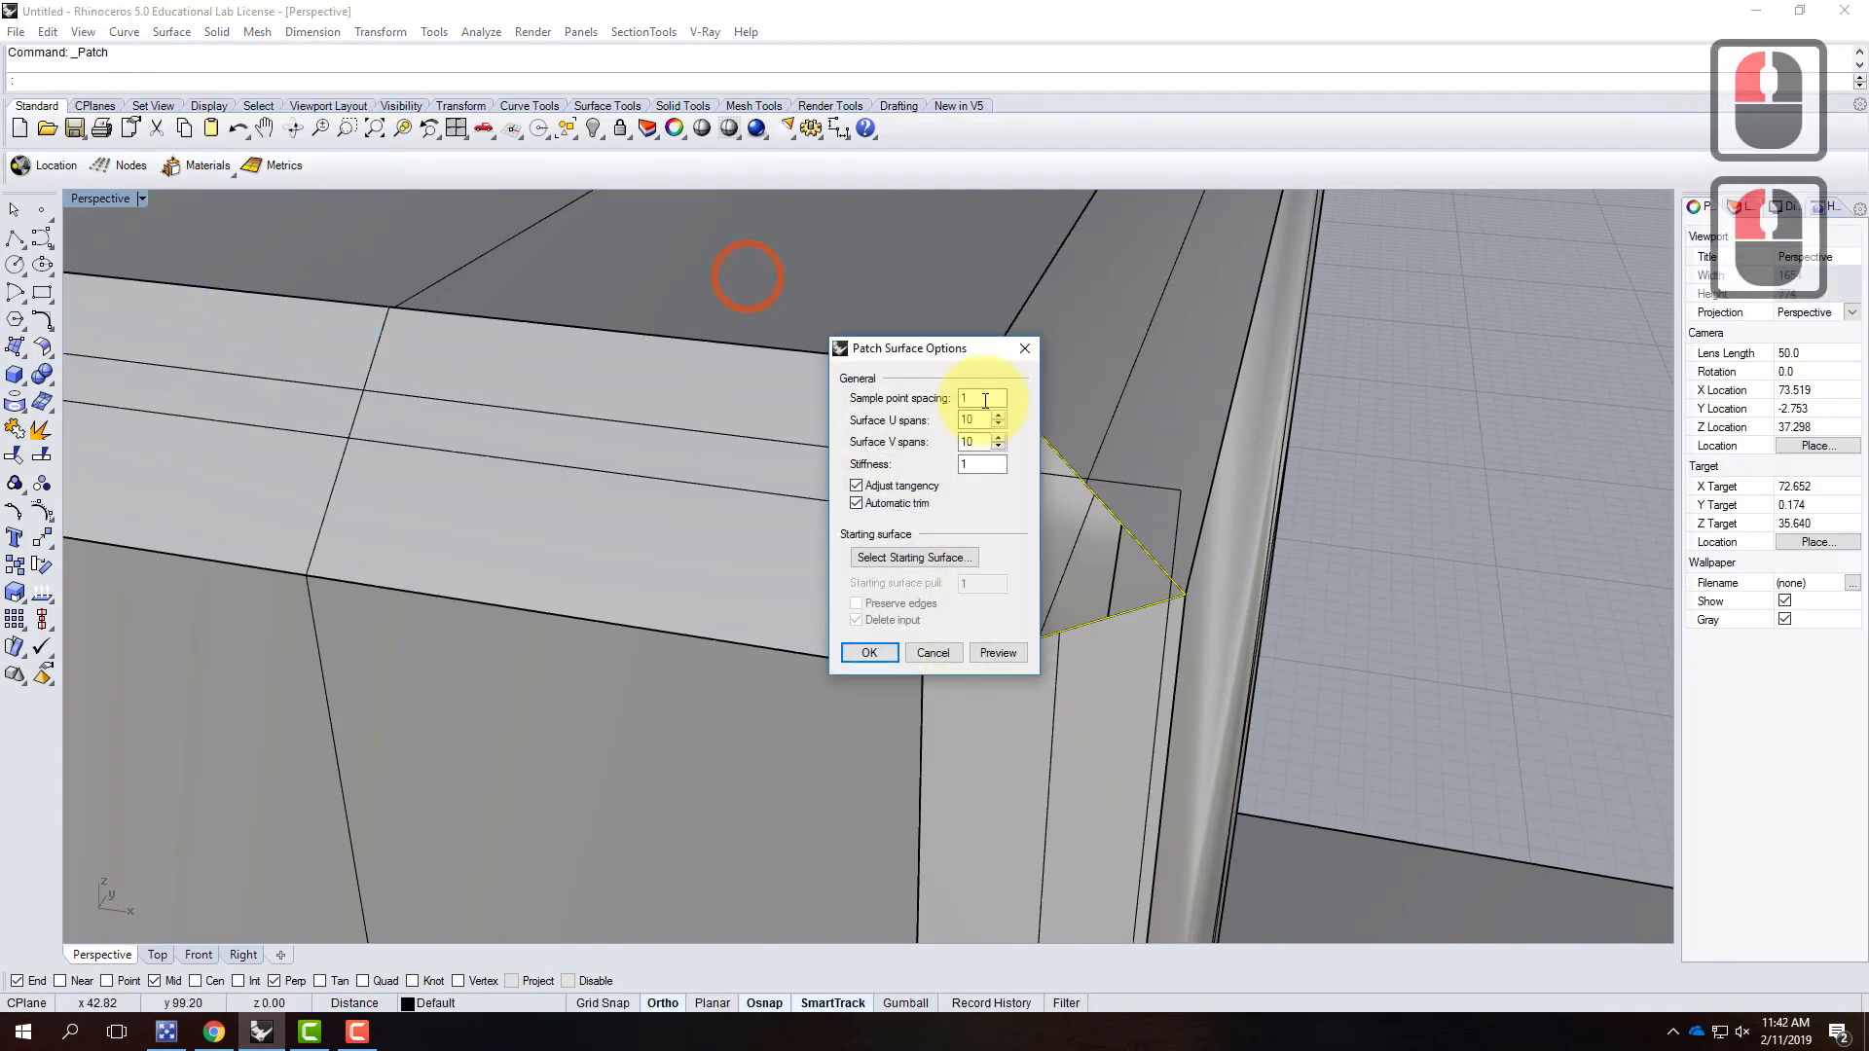
{"action": "double_click", "coordinate": [971, 420]}
{"action": "type", "text": "2"}
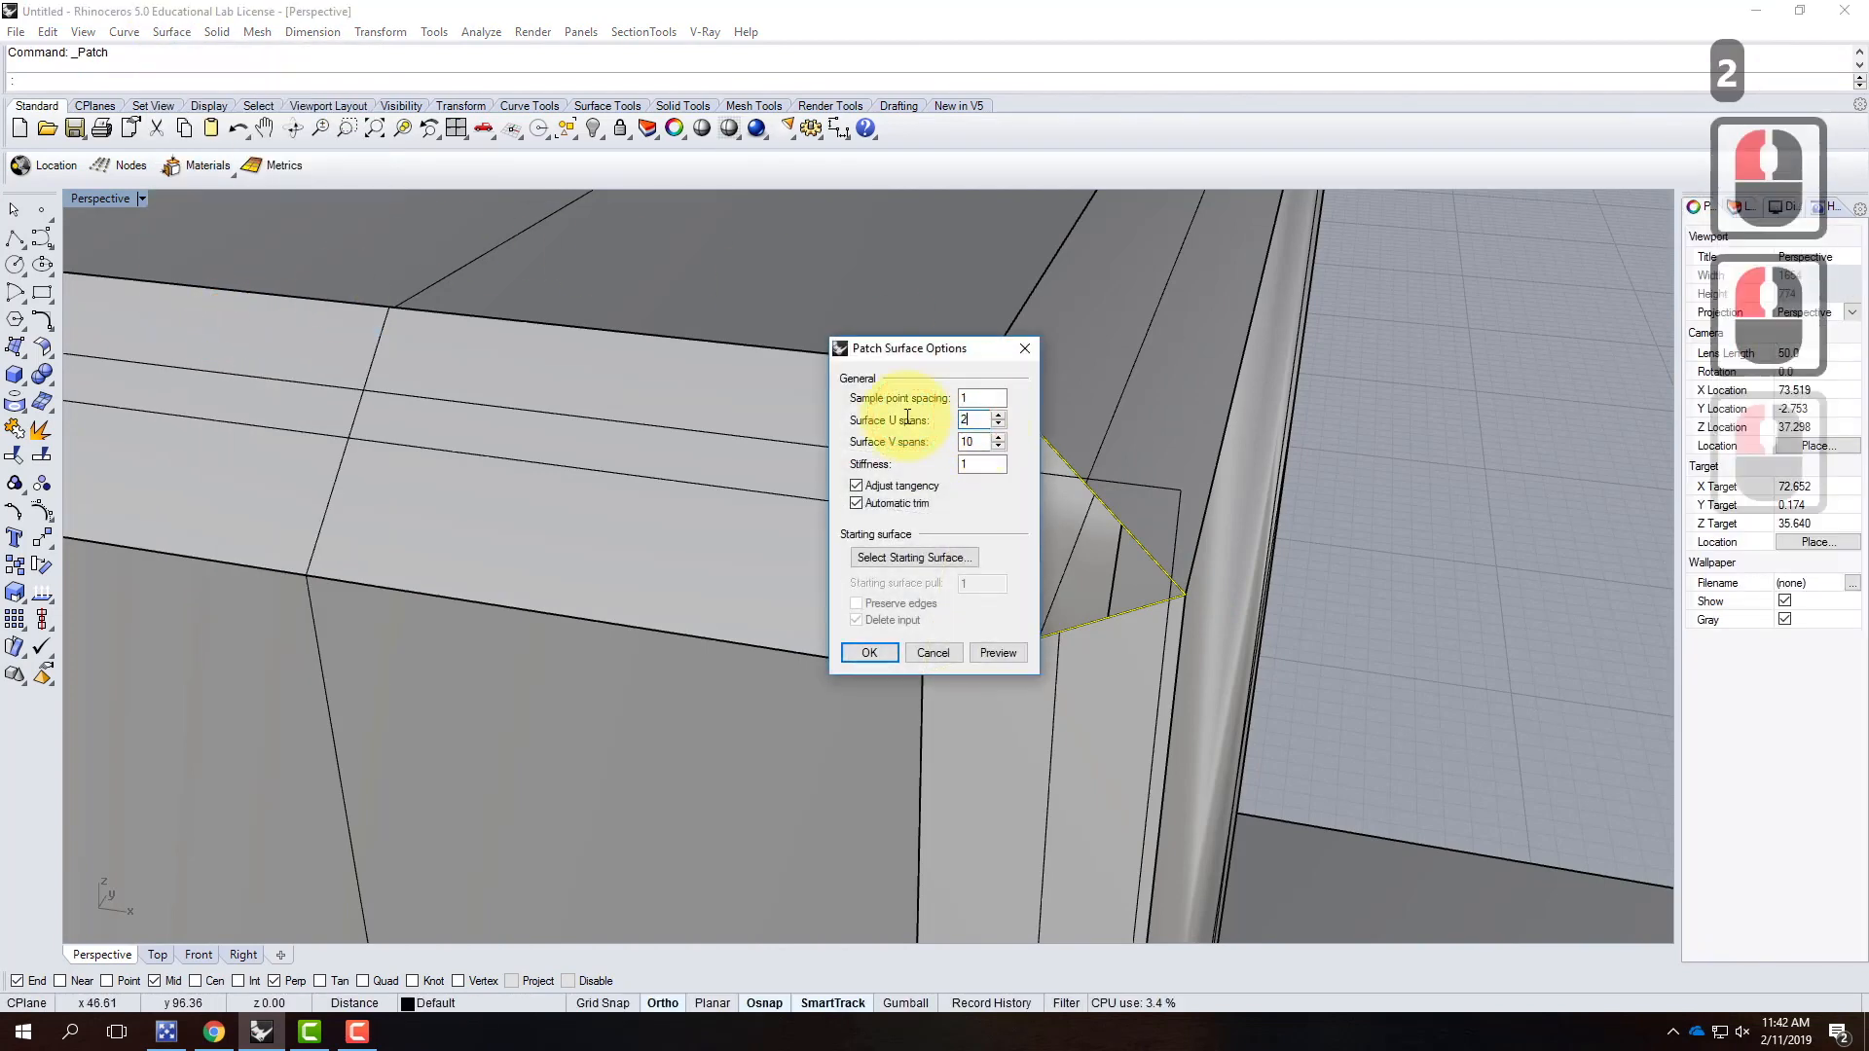
{"action": "key", "text": "Tab"}
{"action": "type", "text": "2"}
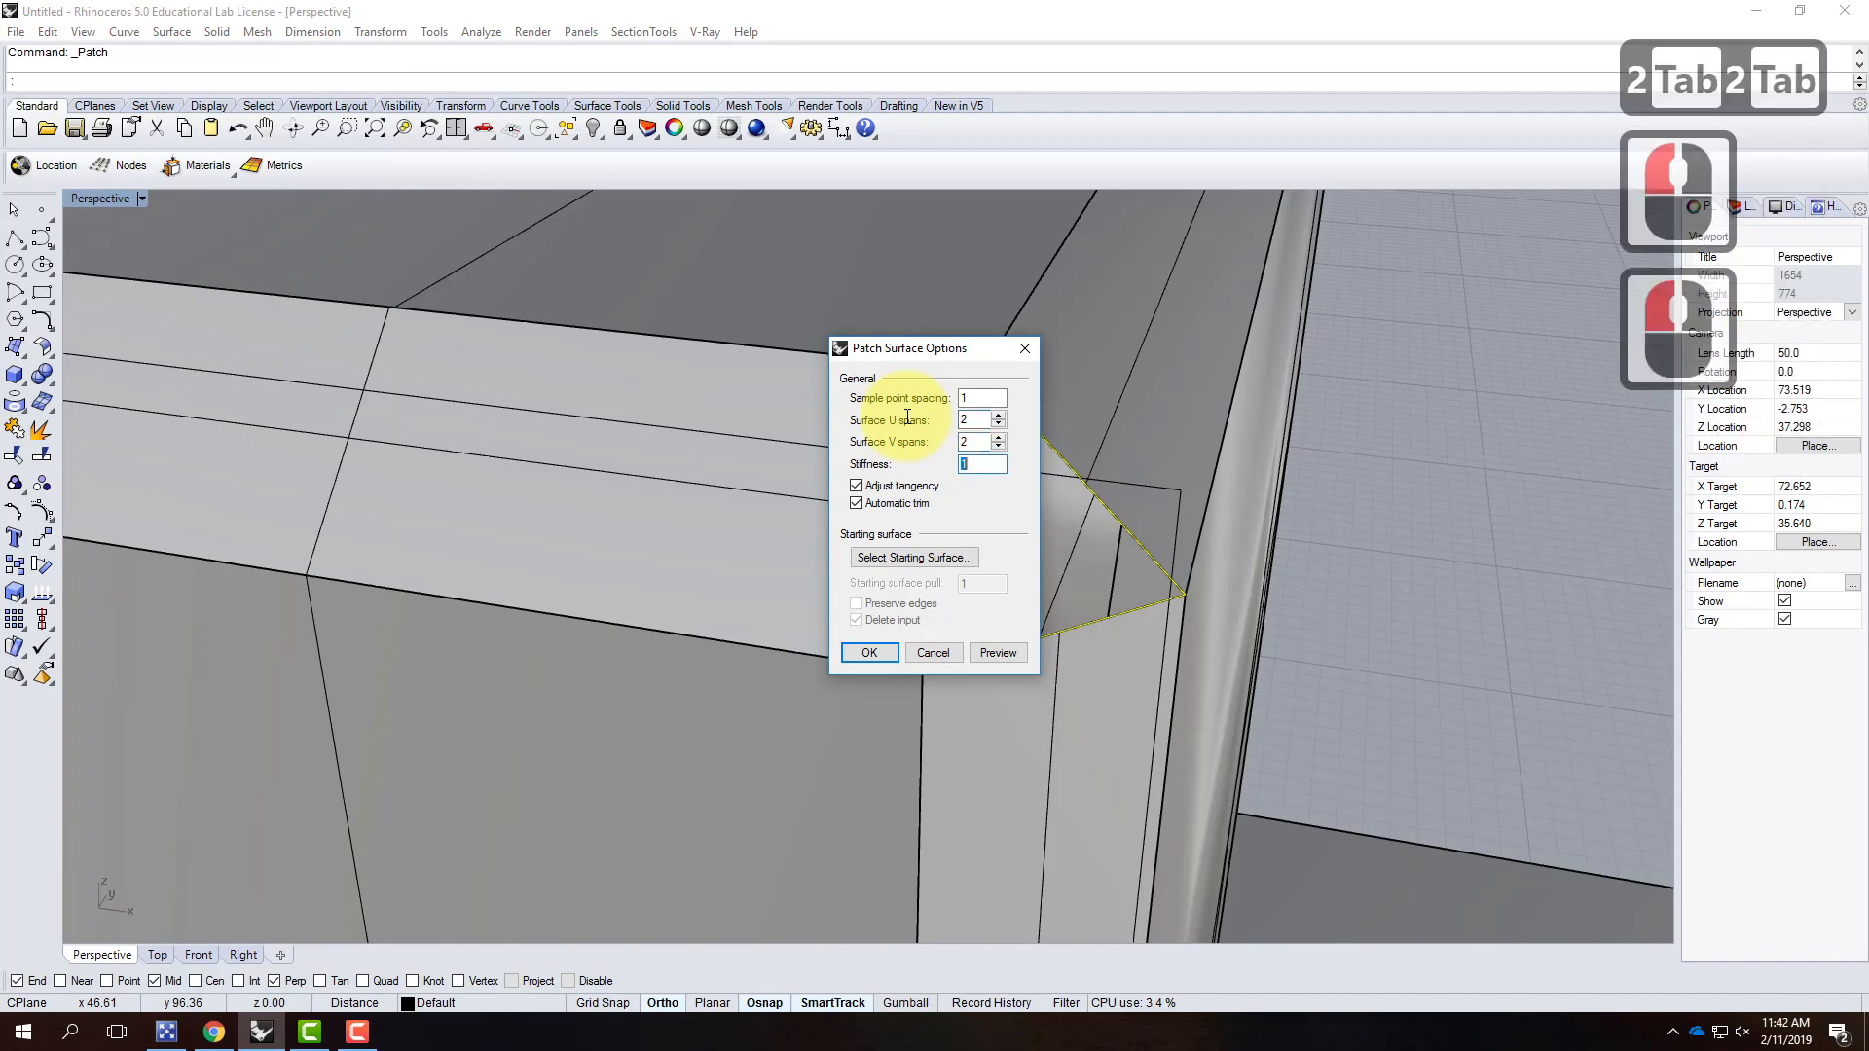
{"action": "left_click", "coordinate": [876, 655]}
{"action": "mouse_move", "coordinate": [1511, 607]}
{"action": "right_mouse_down"}
{"action": "mouse_move", "coordinate": [1177, 492]}
{"action": "mouse_move", "coordinate": [1210, 538]}
{"action": "mouse_move", "coordinate": [1514, 581]}
{"action": "right_mouse_up"}
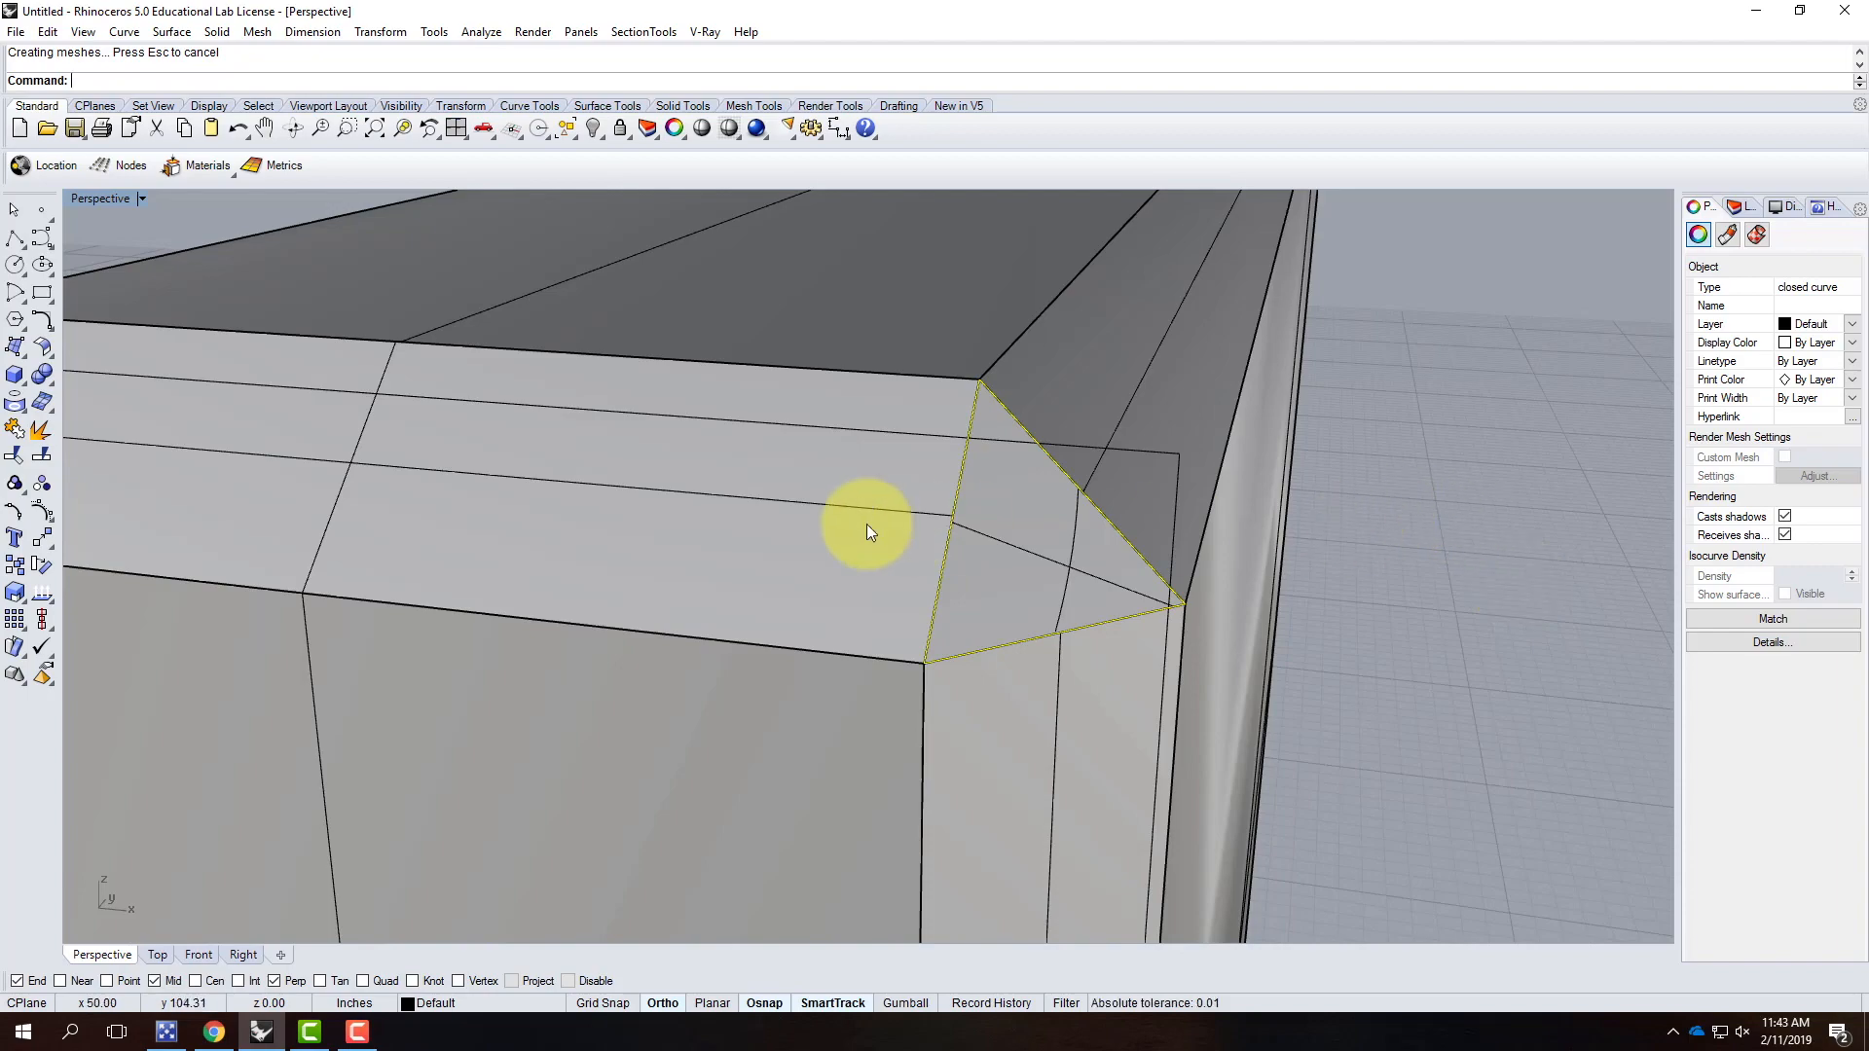
Step: Examine the patched wall alongside the other channel-shaped models, outline curves and the separate wall piece
{"action": "scroll", "coordinate": [858, 522], "scroll_direction": "down", "scroll_amount": 6}
{"action": "scroll", "coordinate": [860, 522], "scroll_direction": "down", "scroll_amount": 4}
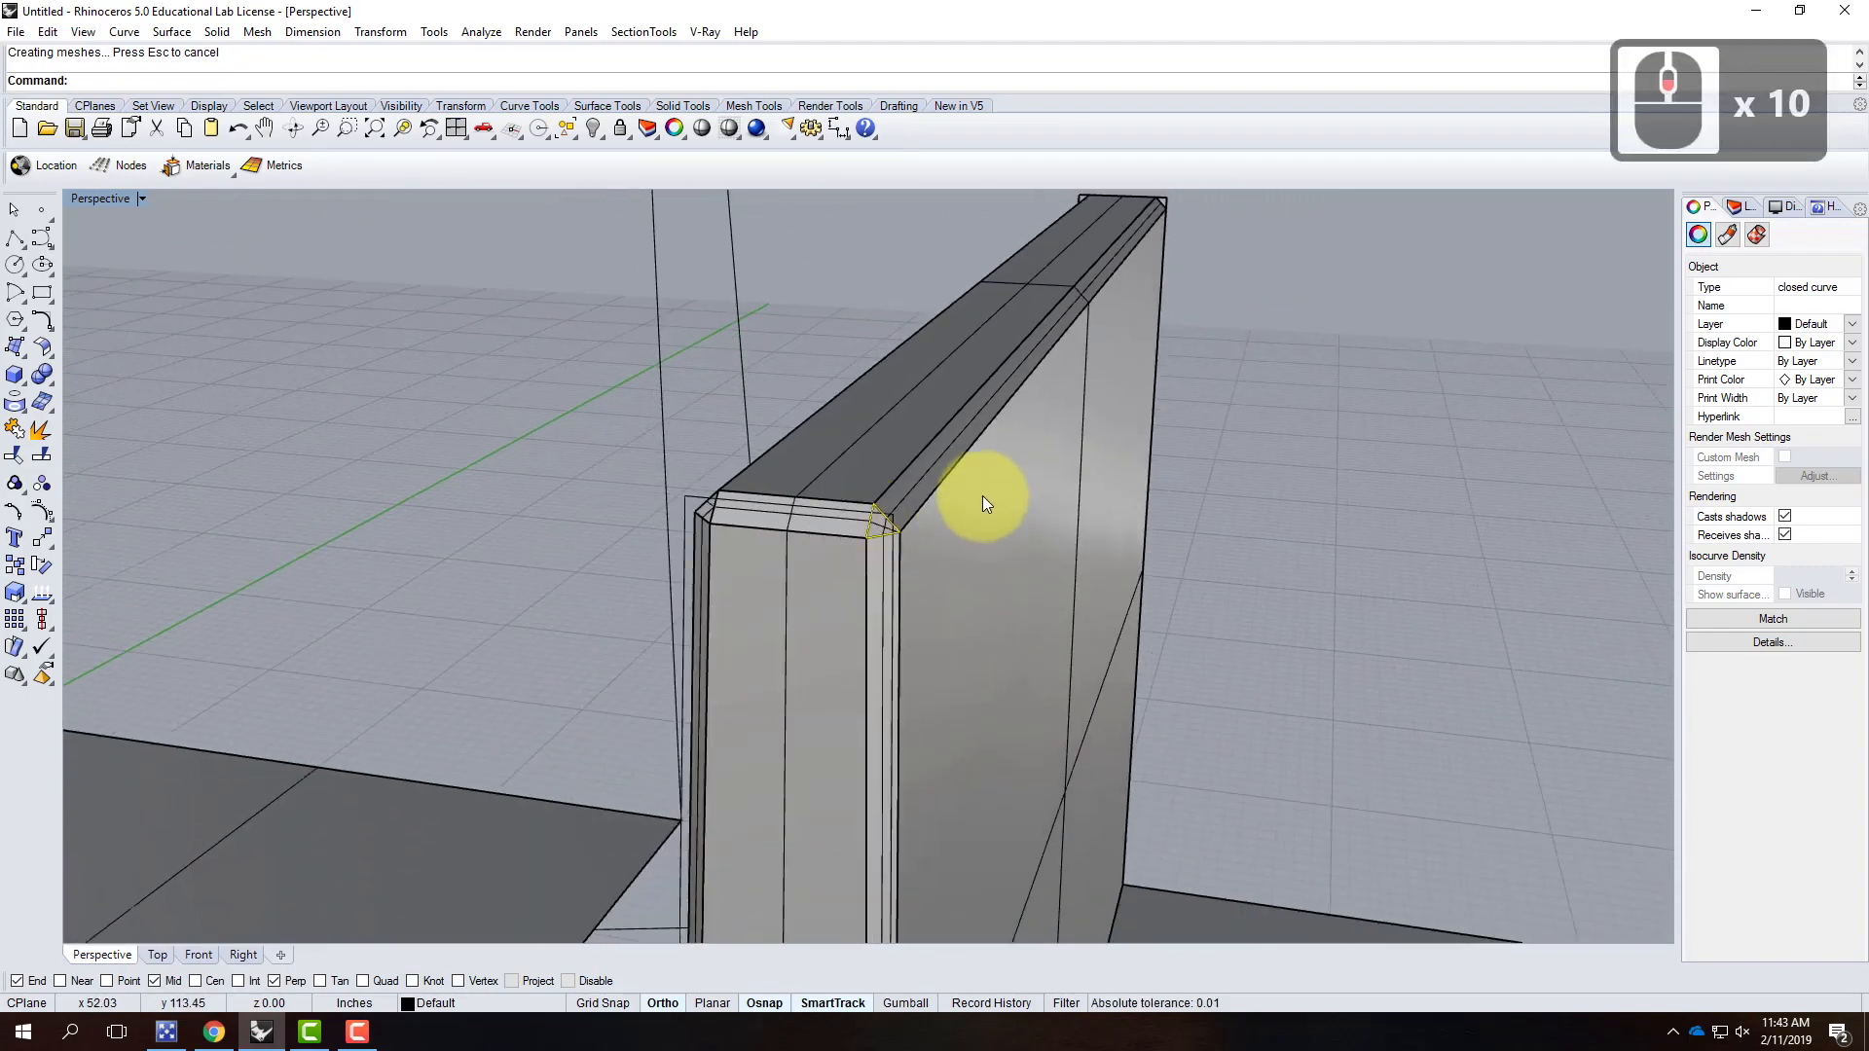
{"action": "scroll", "coordinate": [983, 497], "scroll_direction": "down", "scroll_amount": 4}
{"action": "right_click_drag", "start_coordinate": [1246, 506], "coordinate": [859, 535]}
{"action": "scroll", "coordinate": [738, 529], "scroll_direction": "down", "scroll_amount": 6}
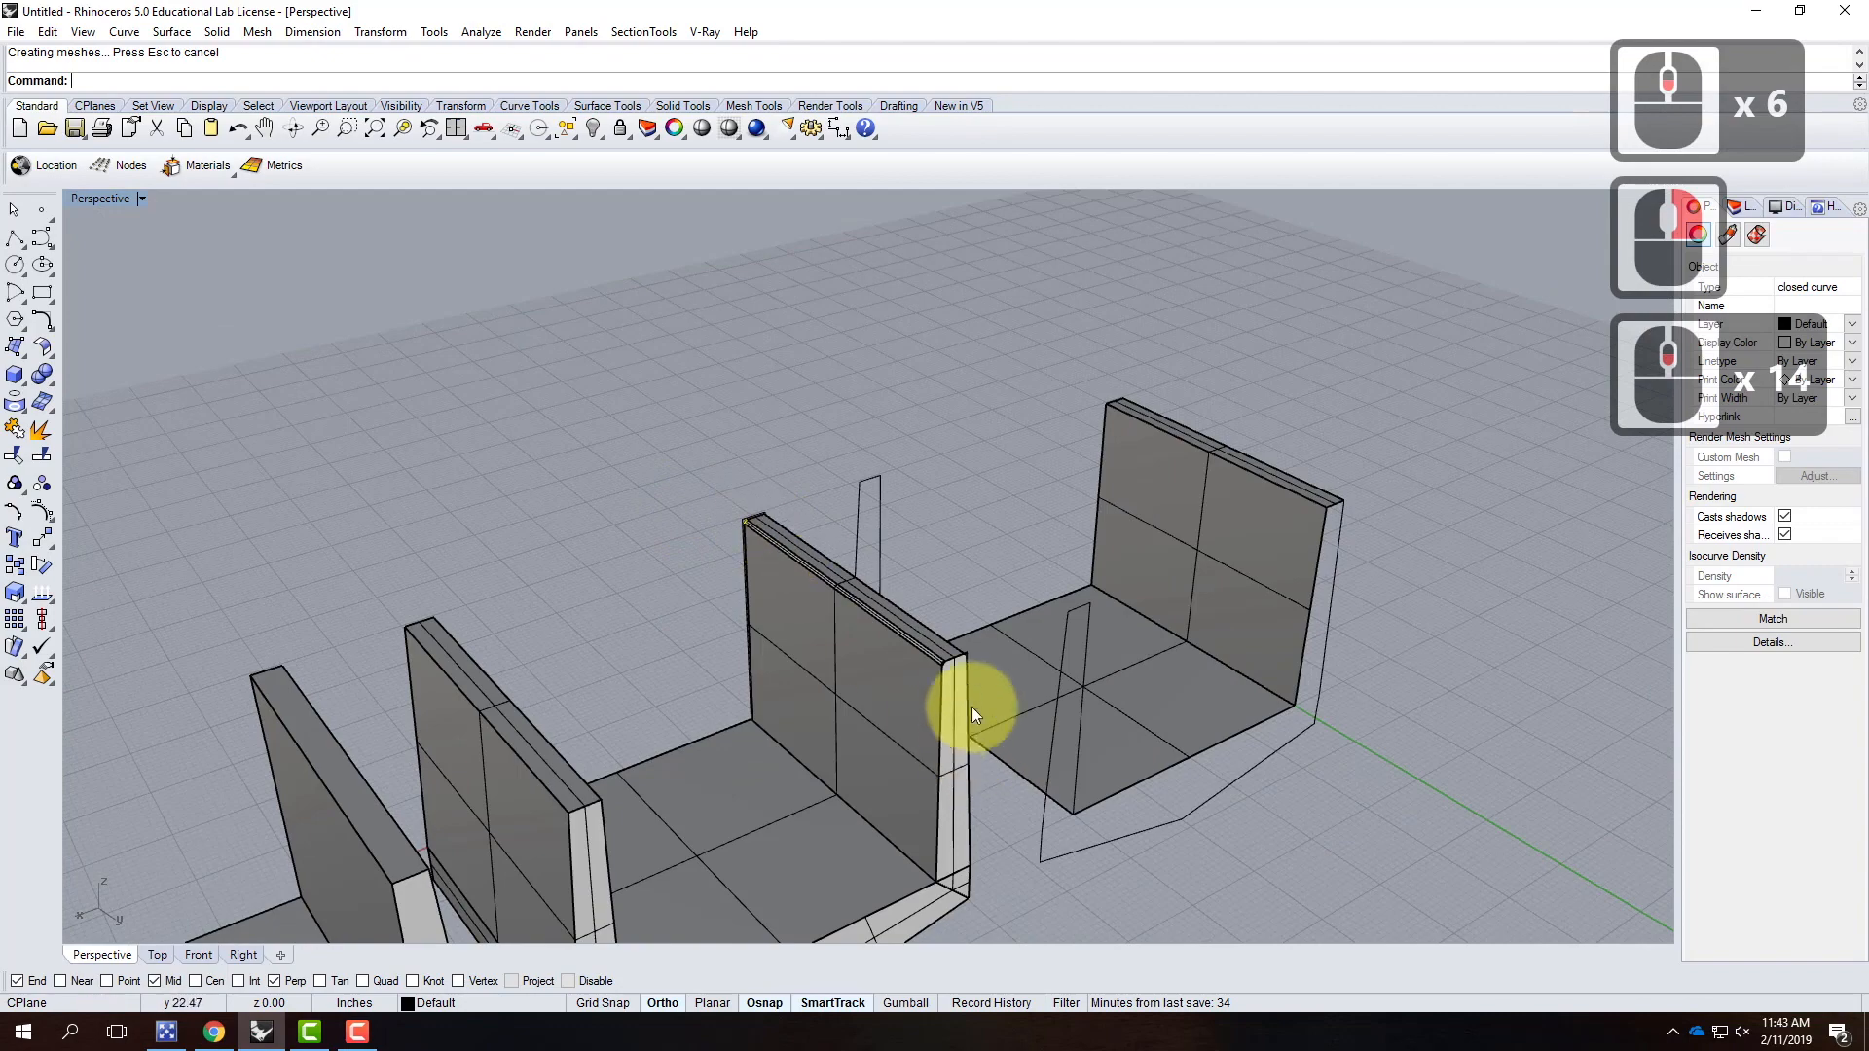
{"action": "scroll", "coordinate": [966, 625], "scroll_direction": "up", "scroll_amount": 4}
{"action": "scroll", "coordinate": [943, 627], "scroll_direction": "down", "scroll_amount": 6}
{"action": "right_click_drag", "start_coordinate": [697, 646], "coordinate": [1182, 629]}
{"action": "scroll", "coordinate": [1148, 603], "scroll_direction": "up", "scroll_amount": 4}
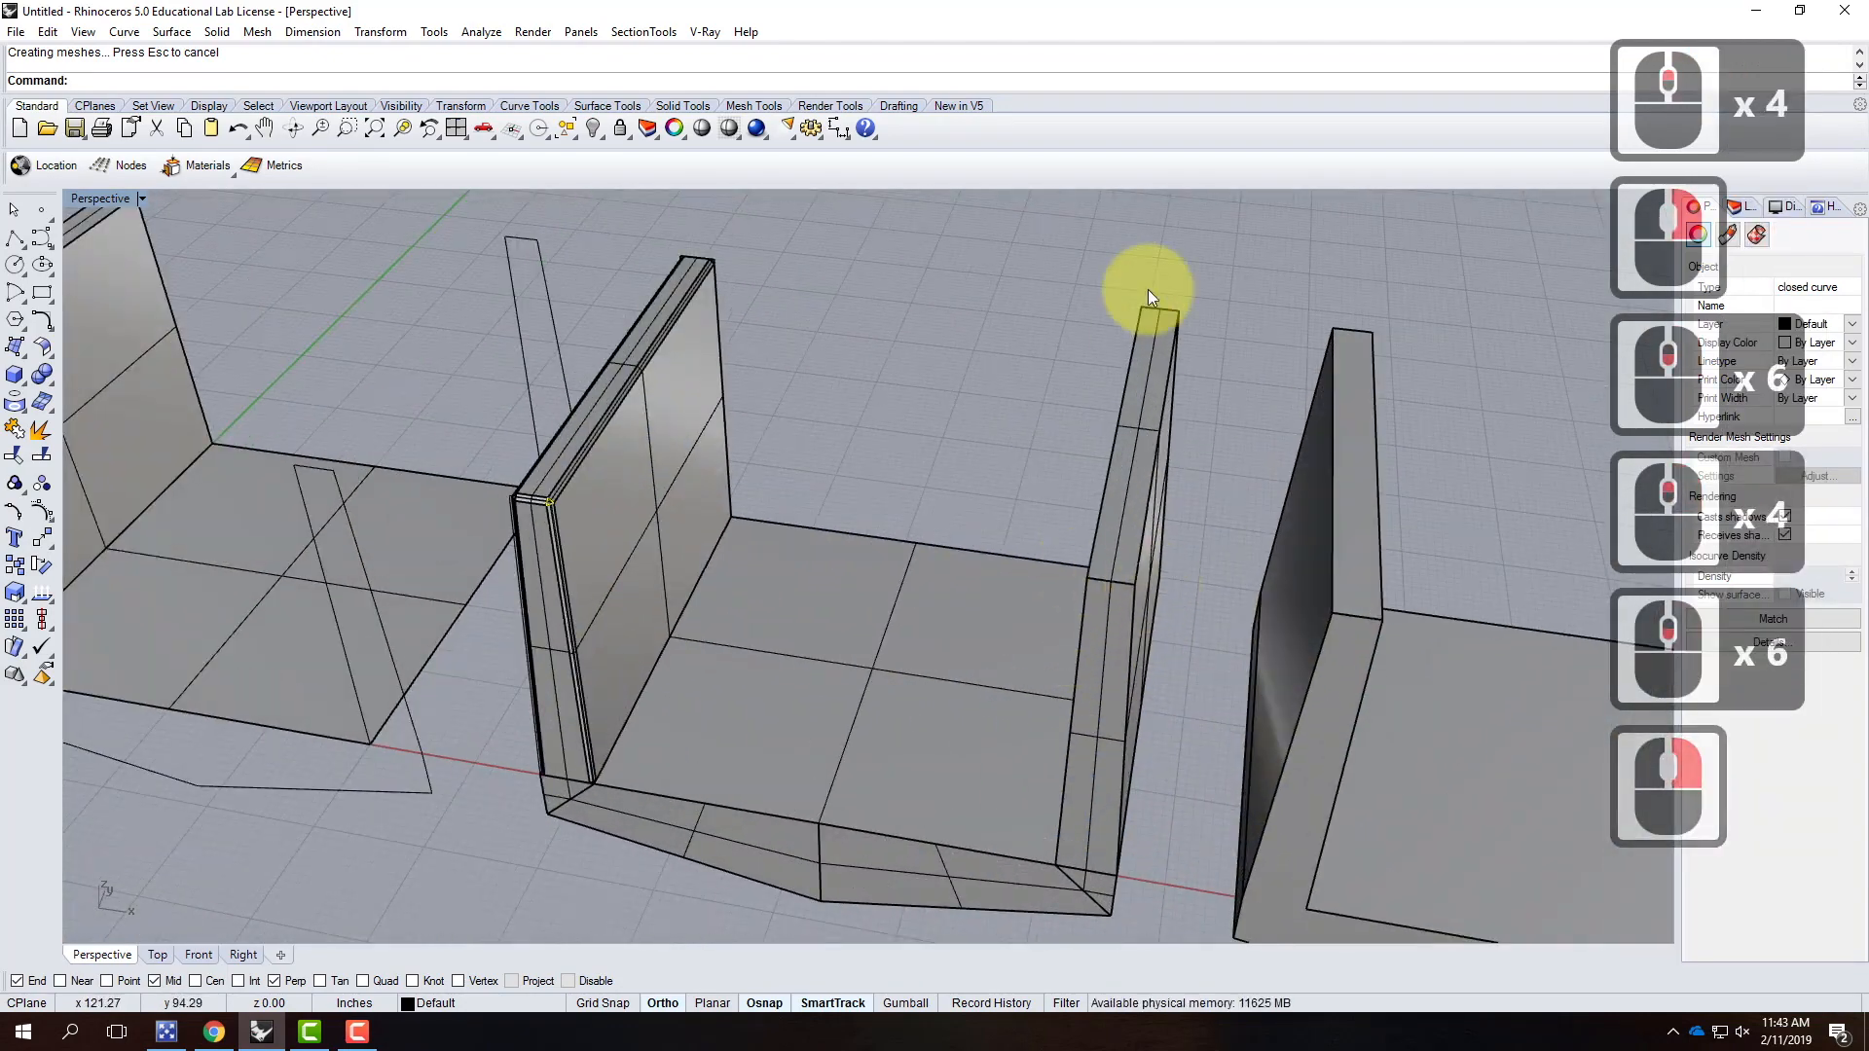
{"action": "scroll", "coordinate": [387, 371], "scroll_direction": "down", "scroll_amount": 4}
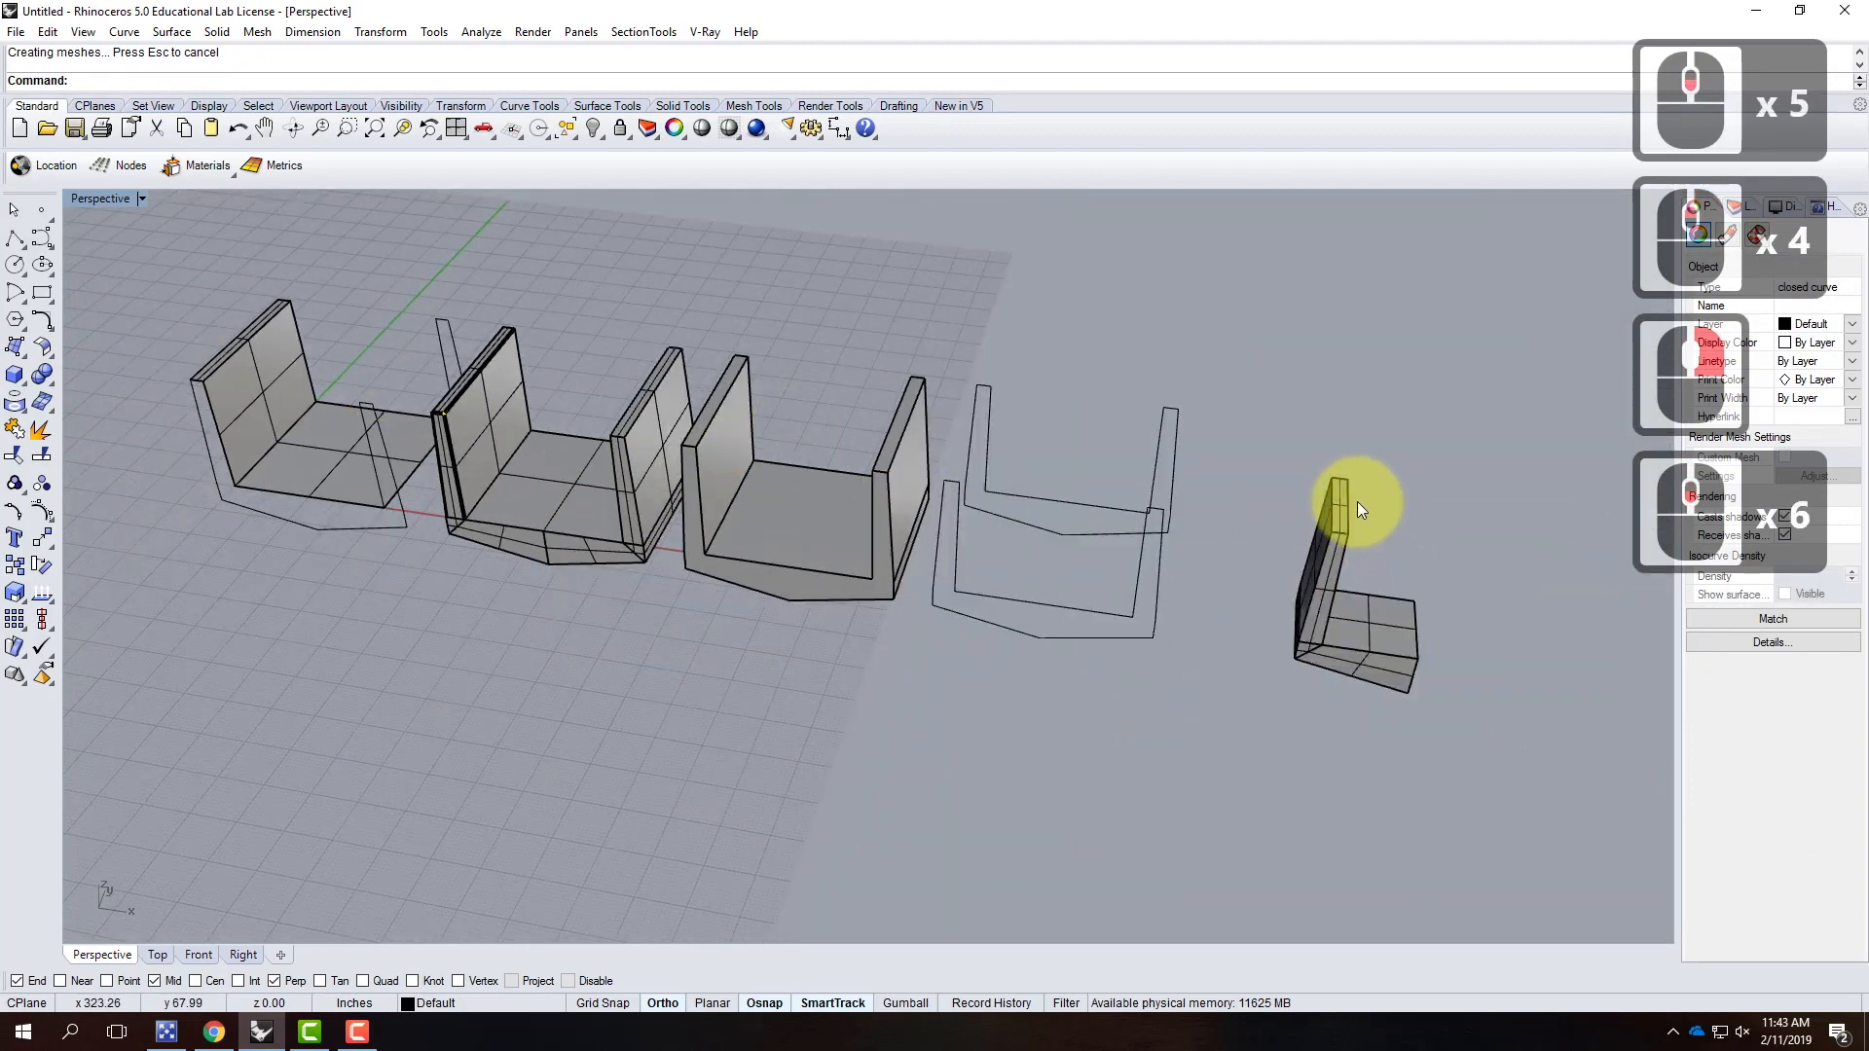
{"action": "scroll", "coordinate": [1351, 535], "scroll_direction": "up", "scroll_amount": 4}
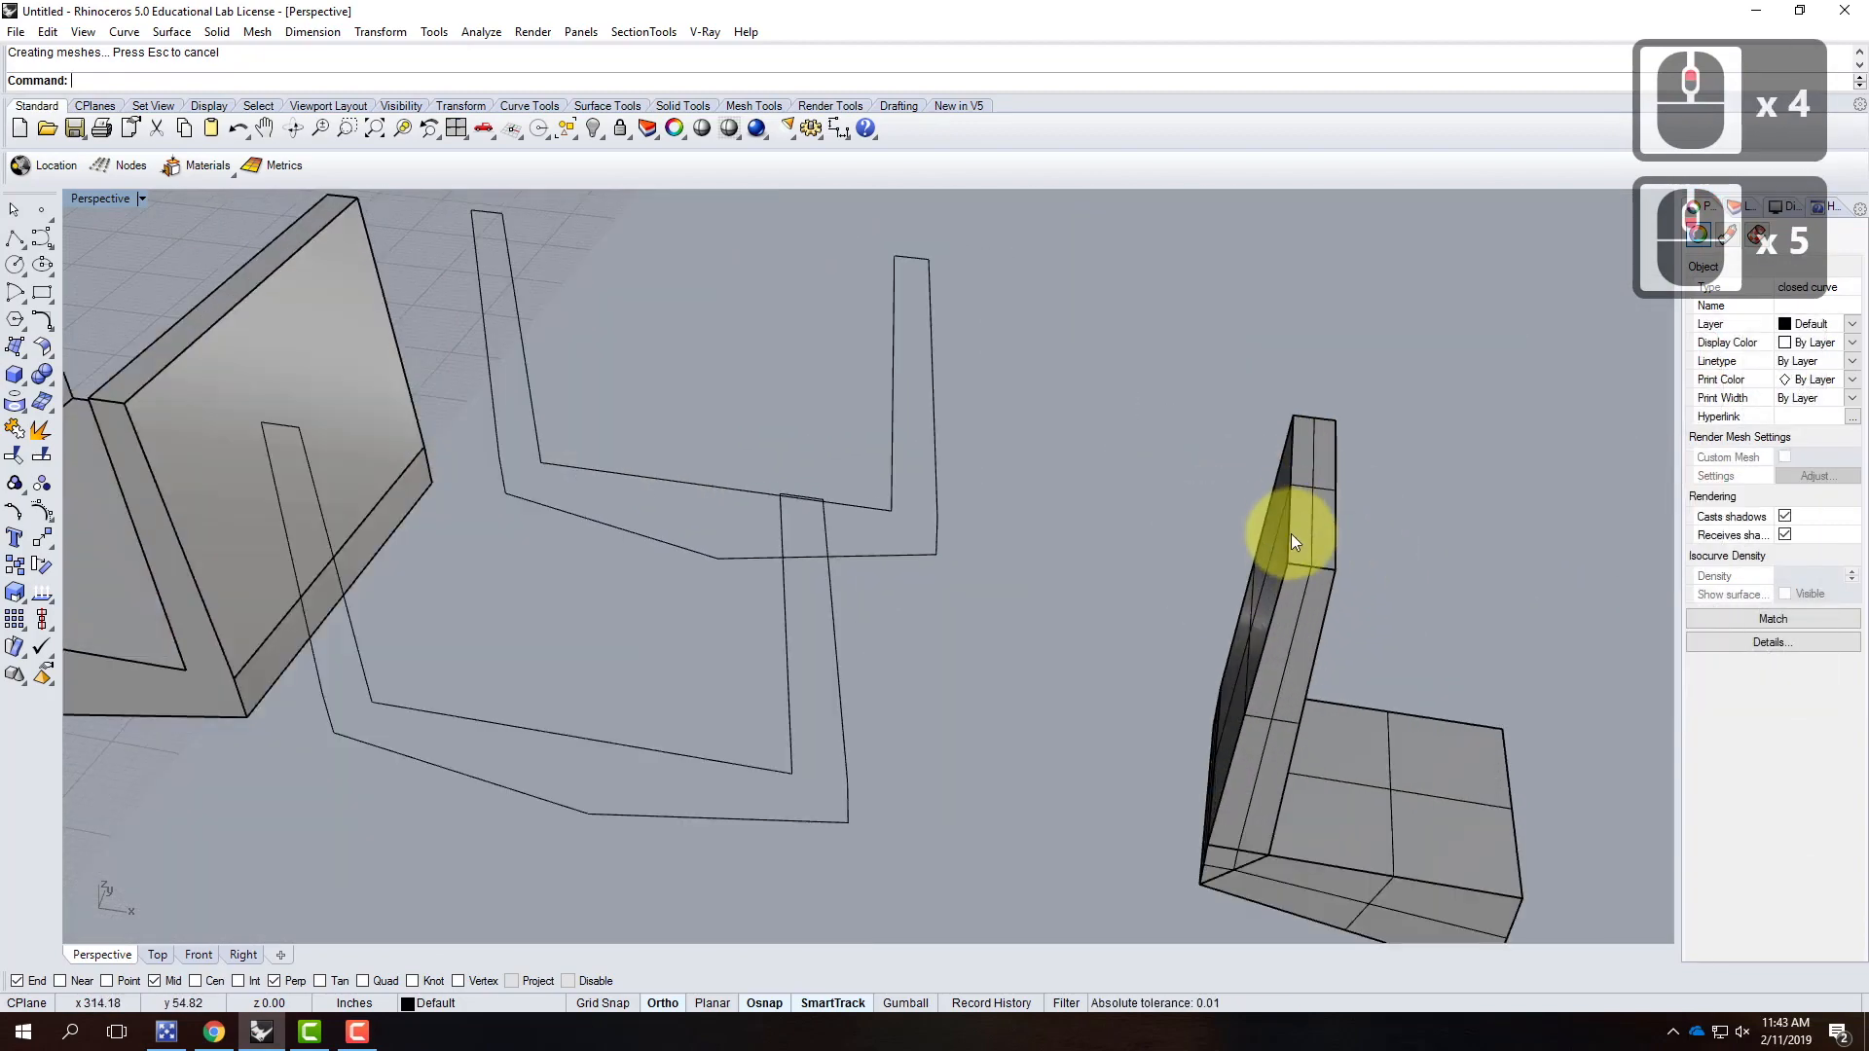
{"action": "scroll", "coordinate": [861, 432], "scroll_direction": "down", "scroll_amount": 4}
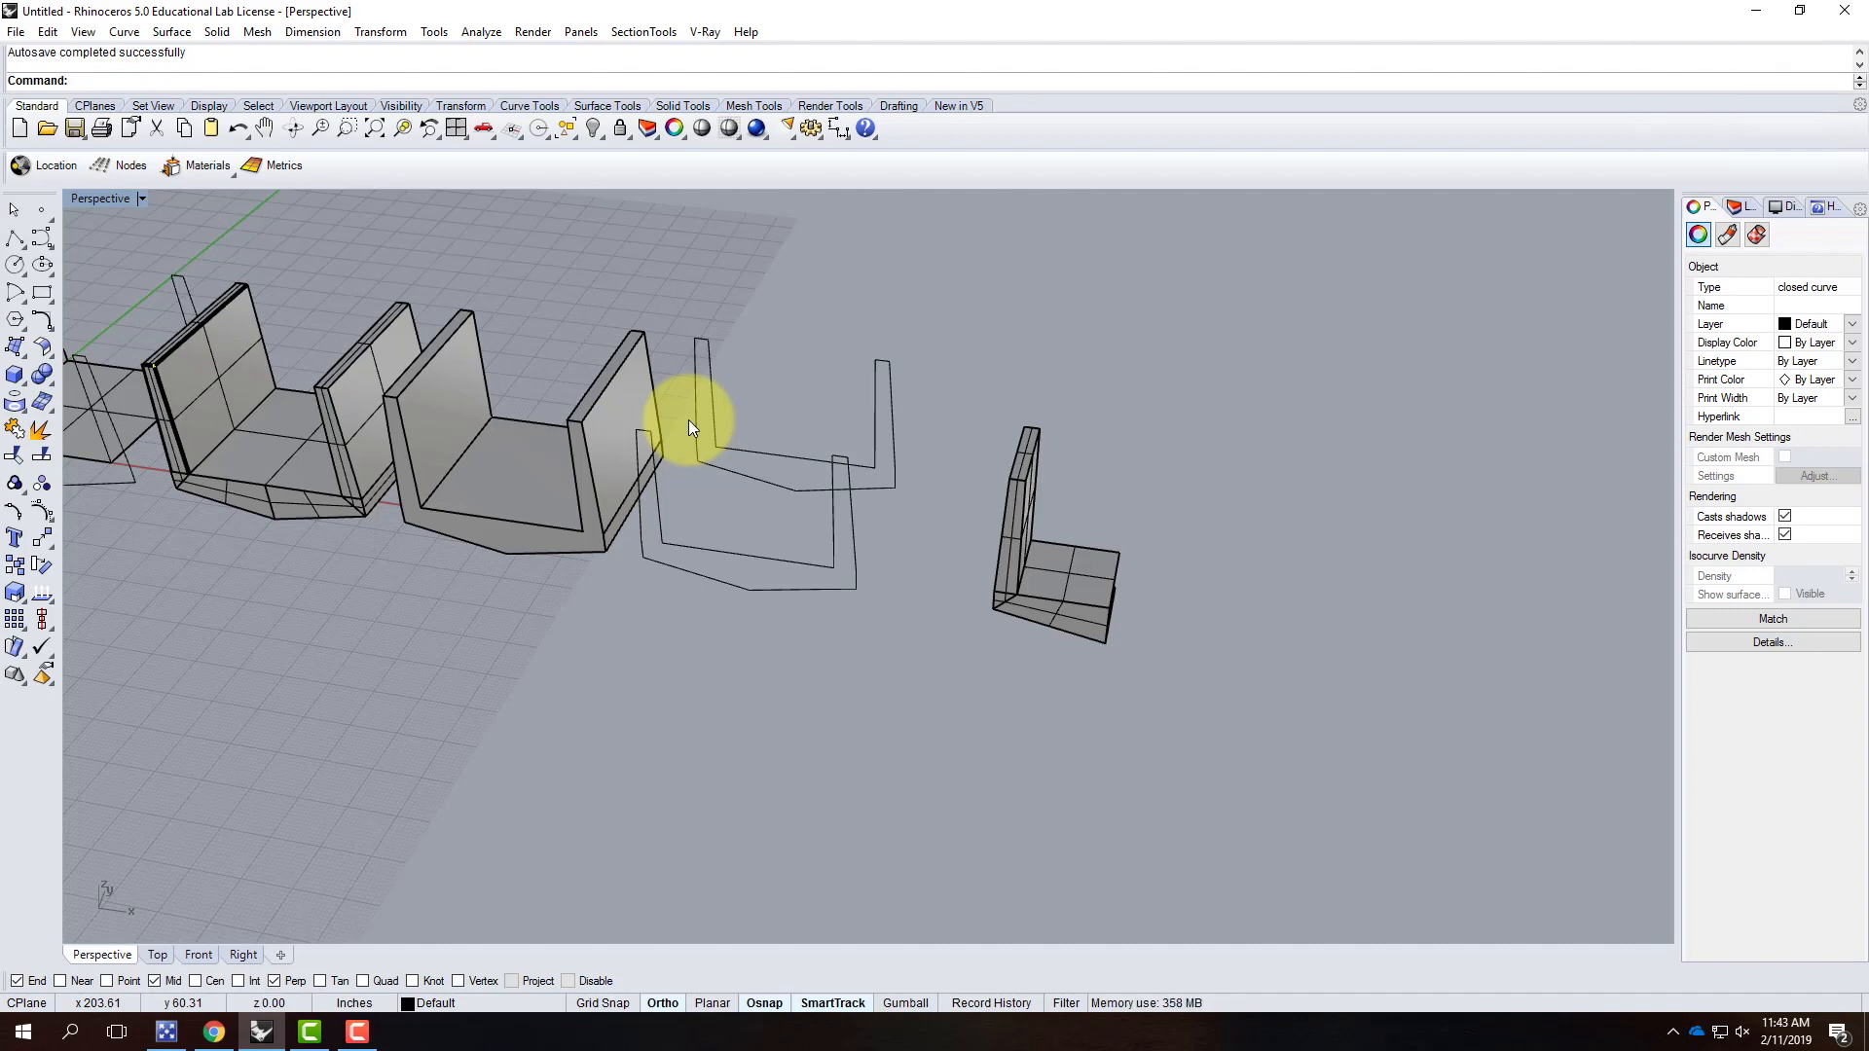
Step: Inspect the bevelled wall from its patched top corner down to where its edge chamfers meet the base
{"action": "scroll", "coordinate": [895, 422], "scroll_direction": "down", "scroll_amount": 2}
{"action": "scroll", "coordinate": [523, 420], "scroll_direction": "up", "scroll_amount": 3}
{"action": "scroll", "coordinate": [498, 355], "scroll_direction": "up", "scroll_amount": 14}
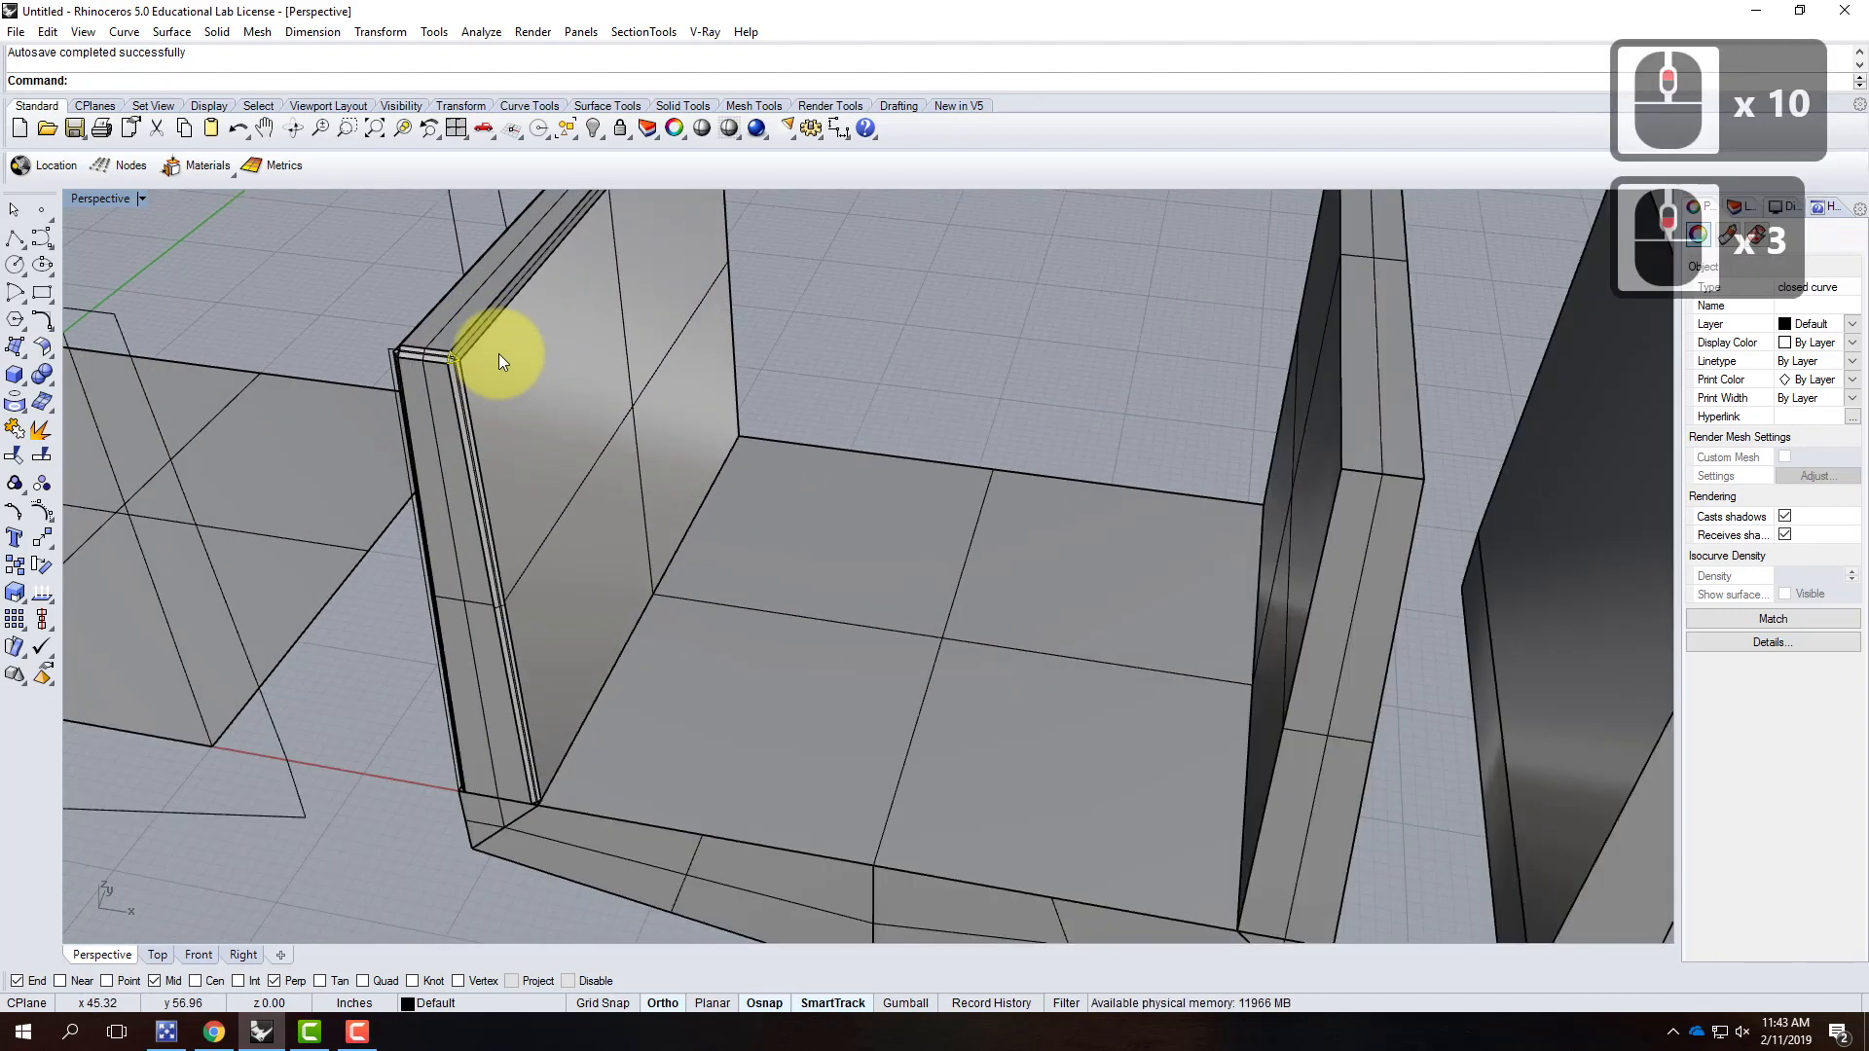
{"action": "scroll", "coordinate": [498, 358], "scroll_direction": "down", "scroll_amount": 3}
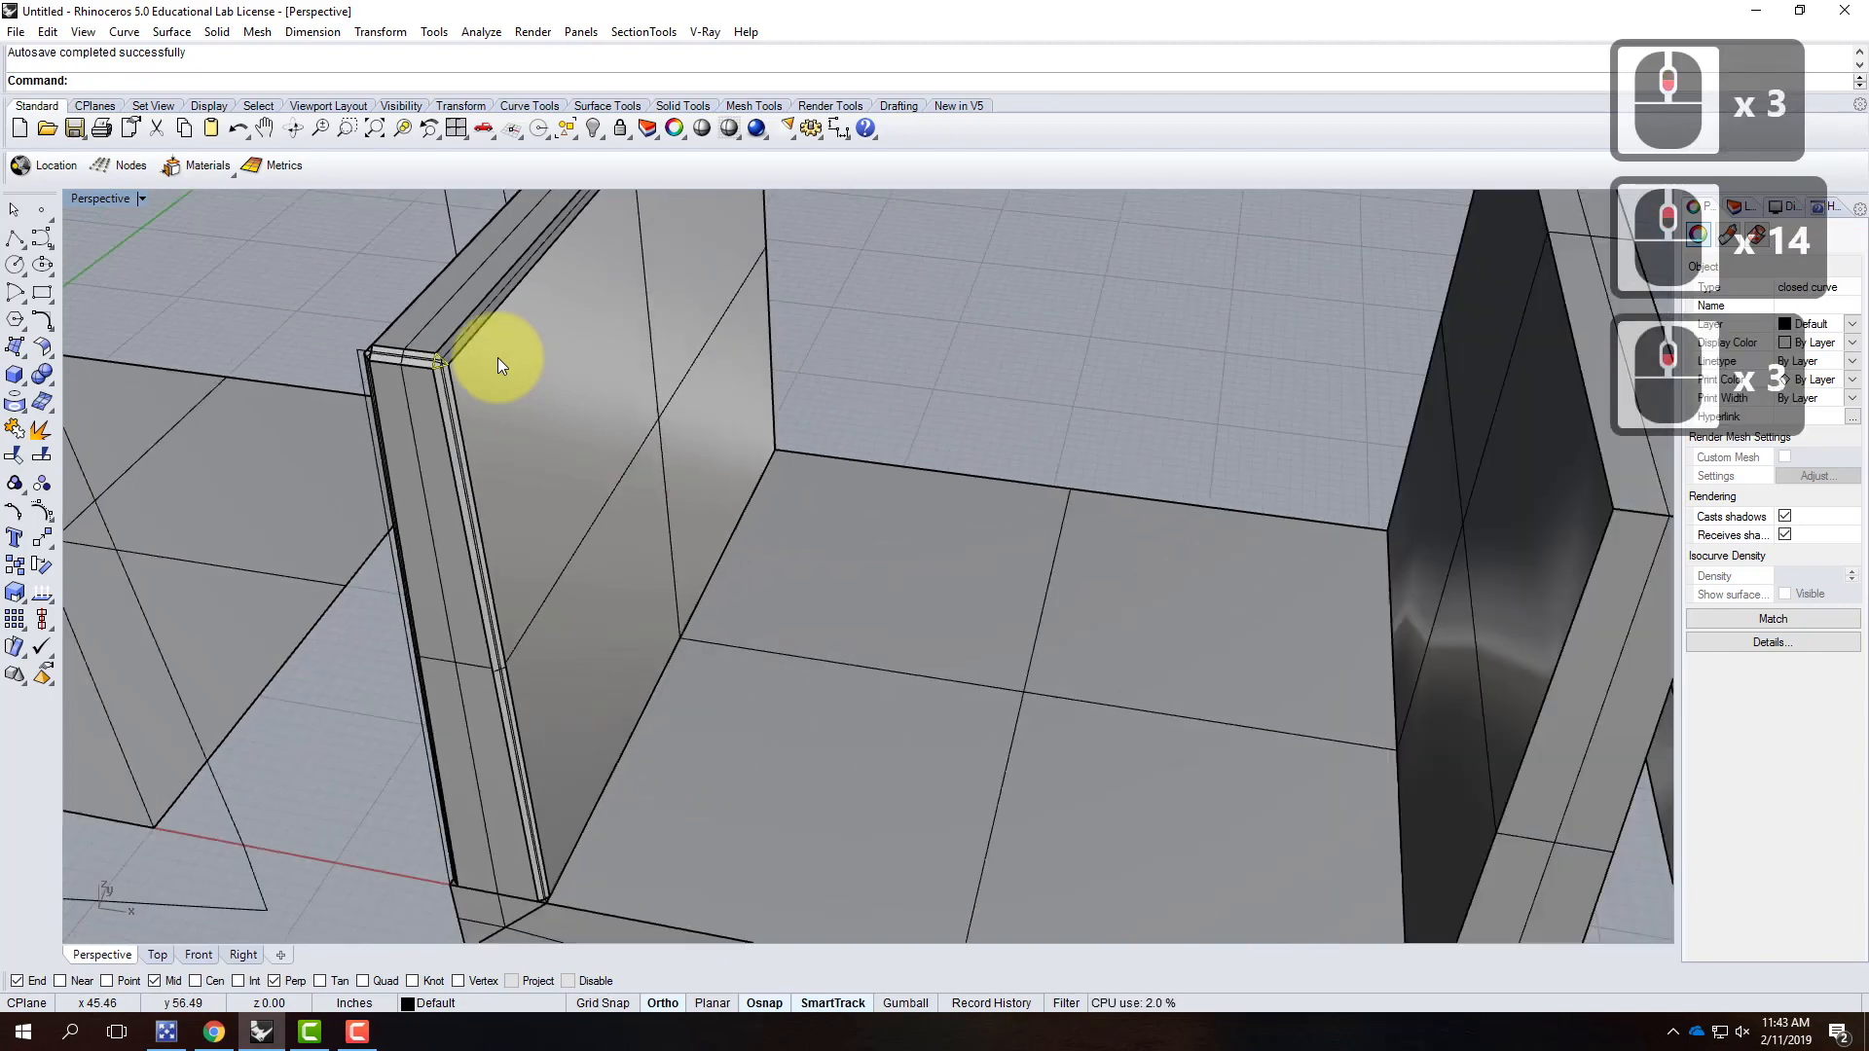
{"action": "right_click_drag", "start_coordinate": [522, 530], "coordinate": [470, 510]}
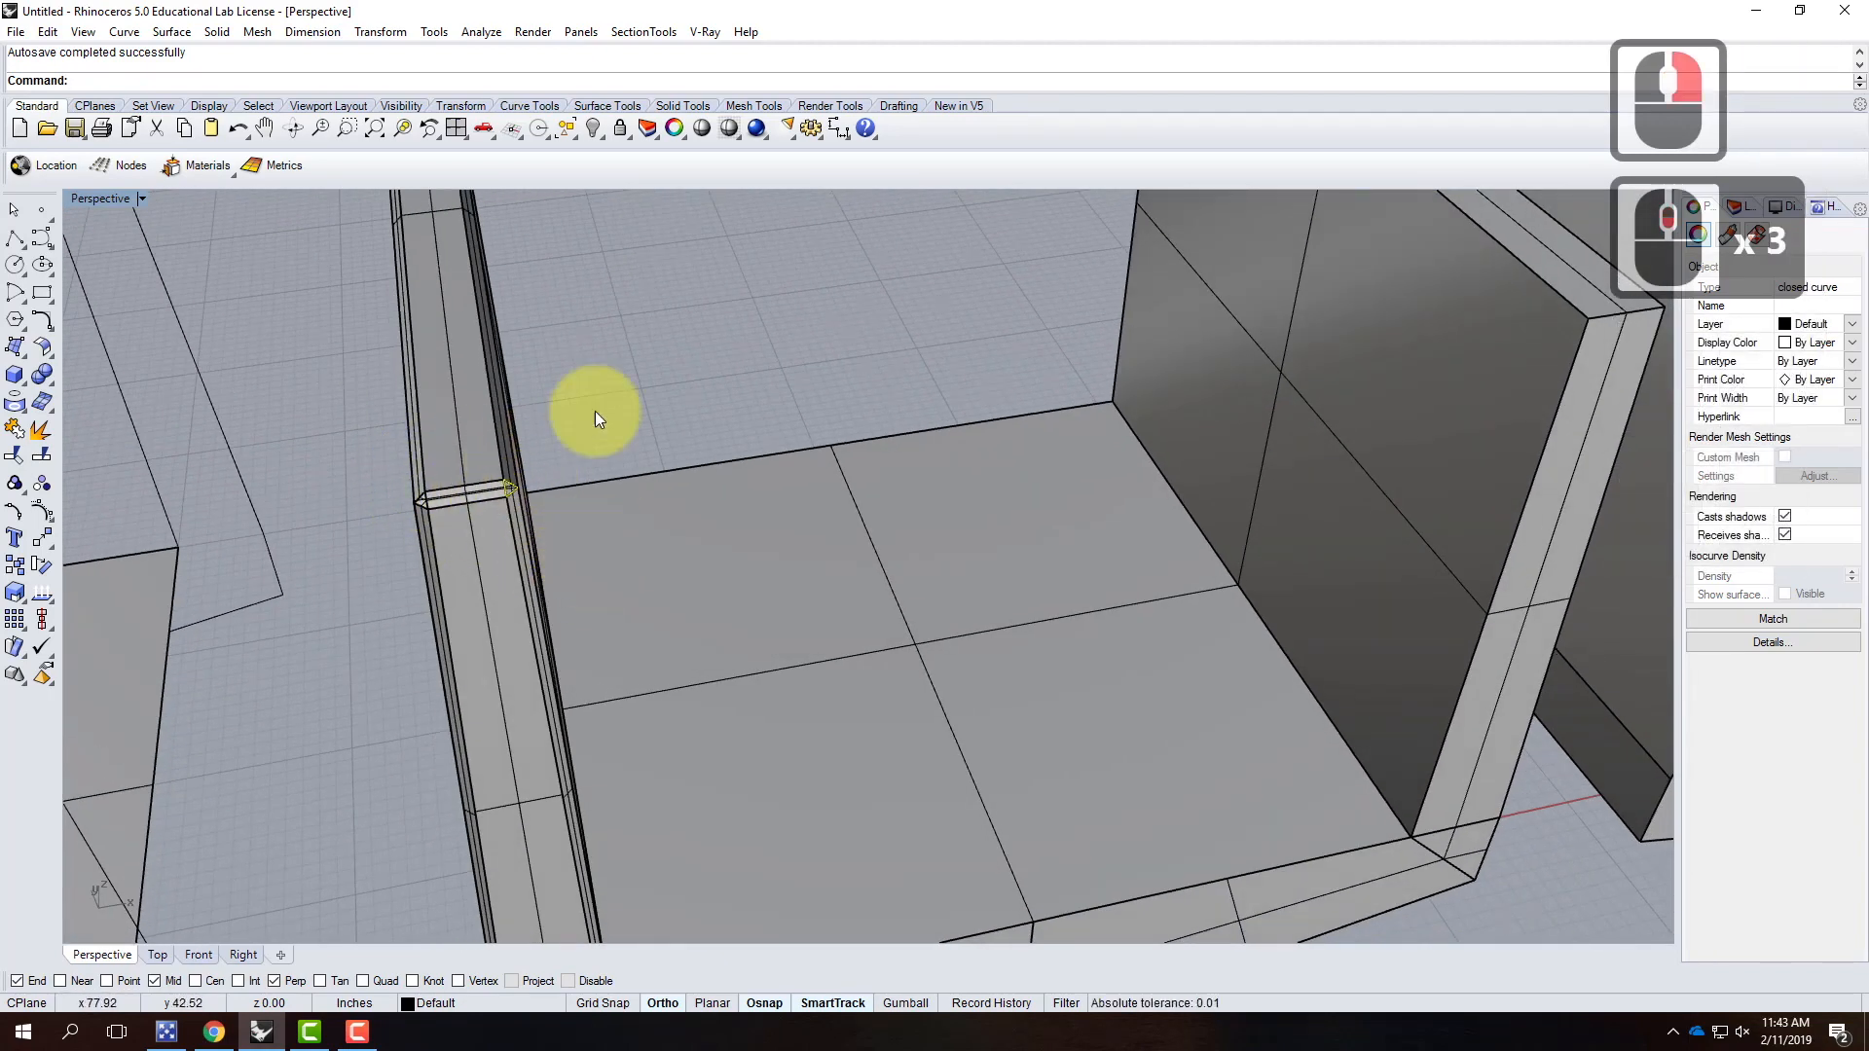
{"action": "scroll", "coordinate": [594, 564], "scroll_direction": "down", "scroll_amount": 4}
{"action": "scroll", "coordinate": [623, 681], "scroll_direction": "up", "scroll_amount": 5}
{"action": "right_click_drag", "start_coordinate": [642, 720], "coordinate": [571, 659]}
{"action": "scroll", "coordinate": [571, 659], "scroll_direction": "up", "scroll_amount": 3}
{"action": "right_click_drag", "start_coordinate": [615, 726], "coordinate": [543, 728]}
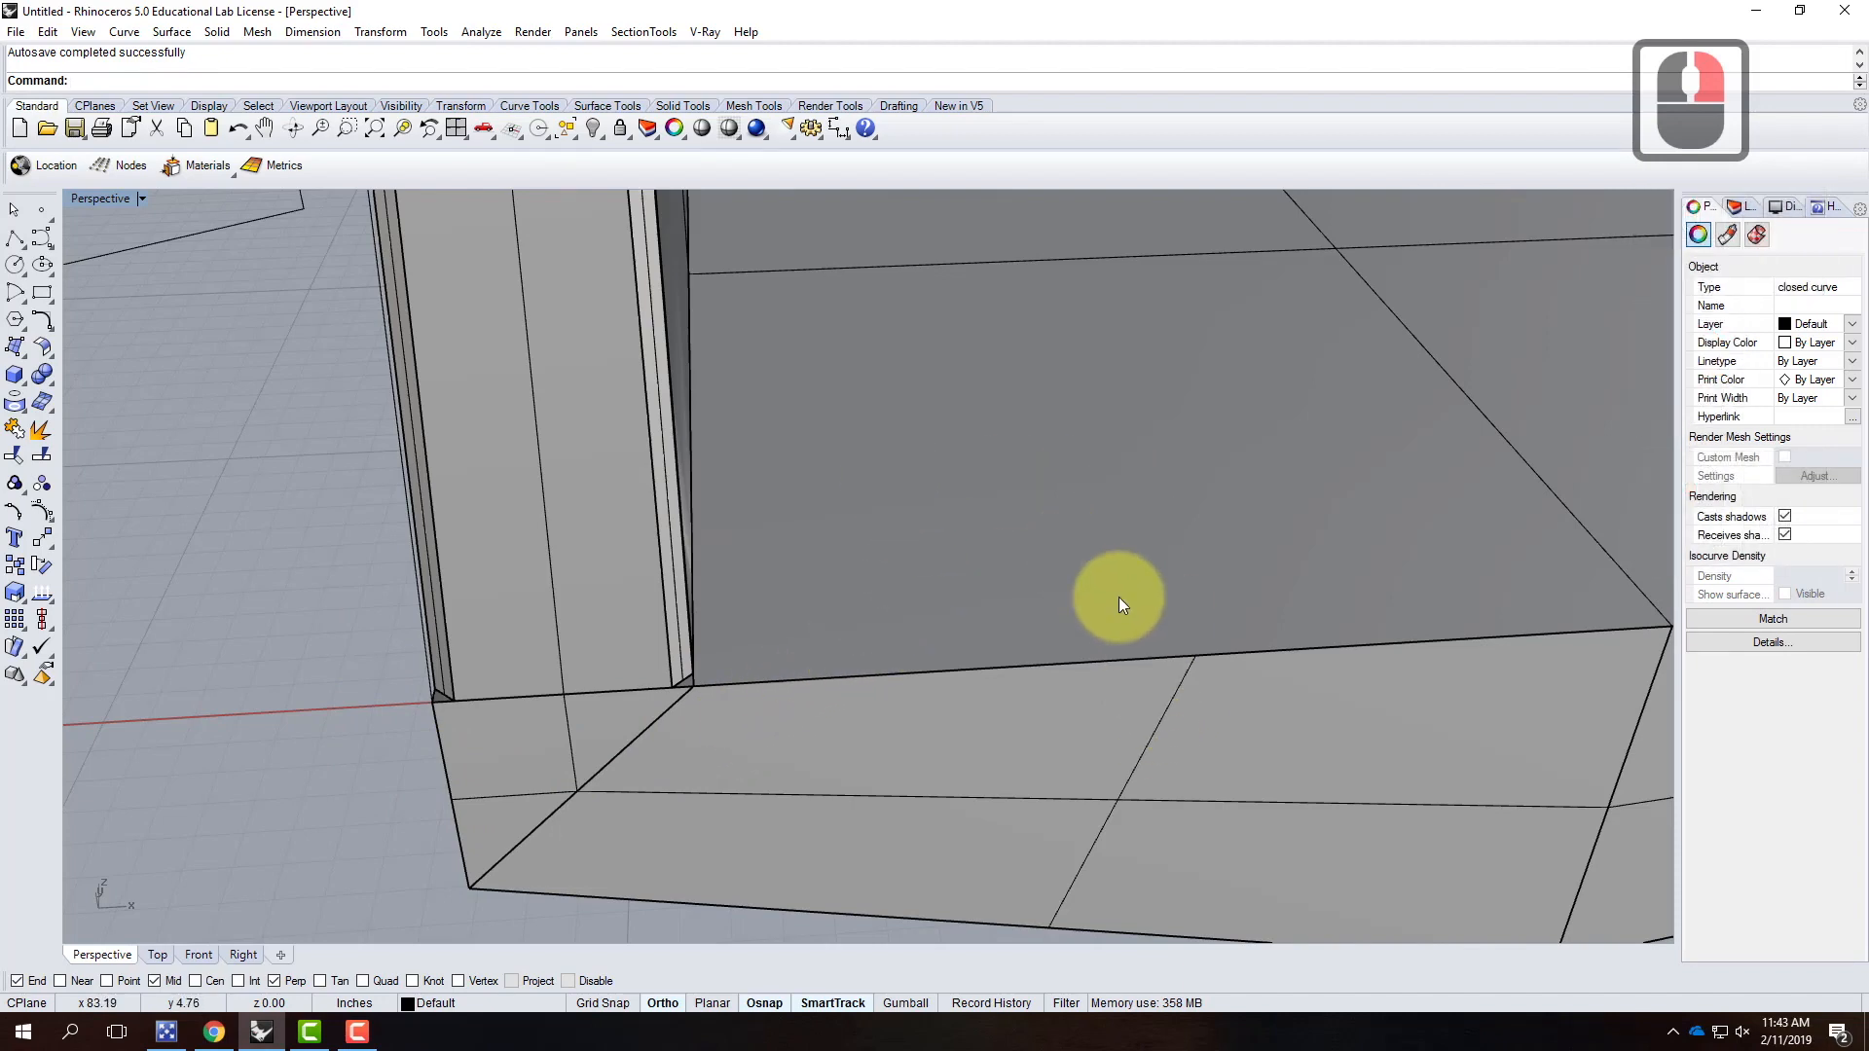
Step: Chamfer the front and outer side surfaces below the bevelled wall with 0.50, 0.50 distances, extending the wall's vertical bevel down the base
{"action": "right_click_drag", "start_coordinate": [446, 723], "coordinate": [537, 586]}
{"action": "scroll", "coordinate": [537, 582], "scroll_direction": "down", "scroll_amount": 3}
{"action": "scroll", "coordinate": [495, 795], "scroll_direction": "up", "scroll_amount": 5}
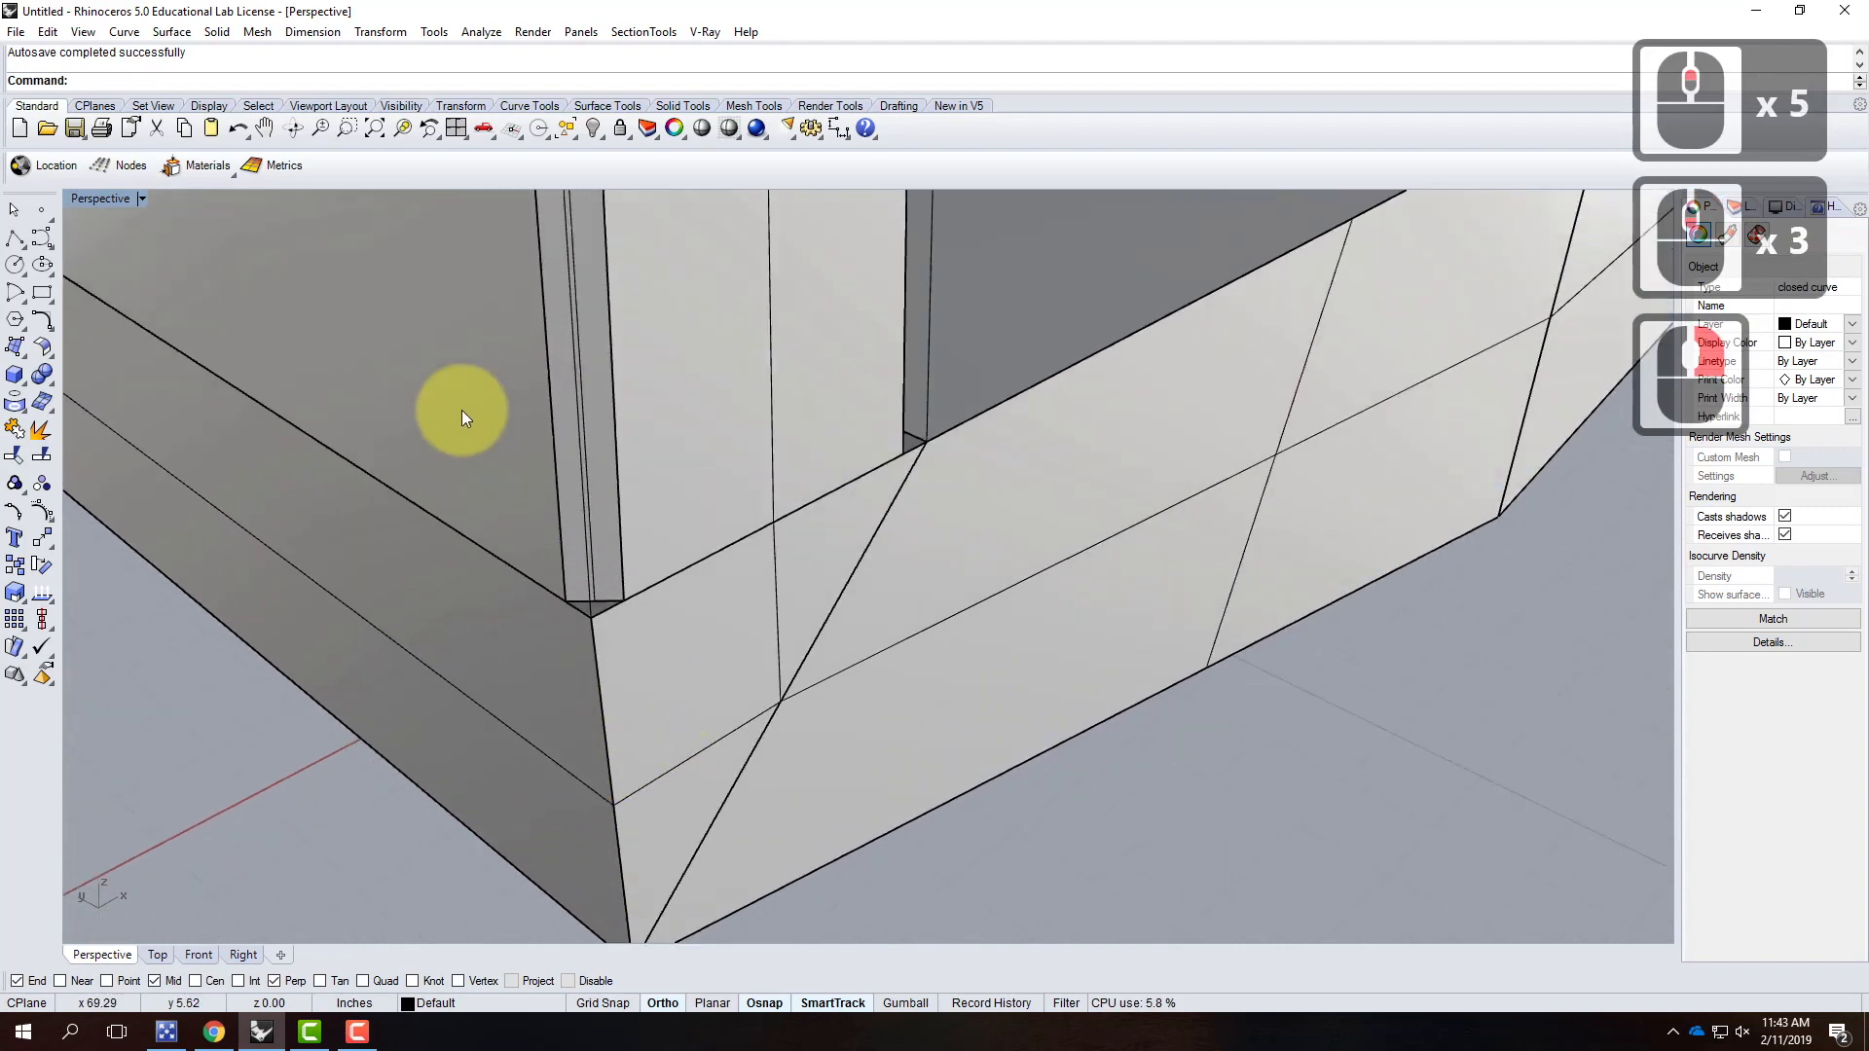
{"action": "type", "text": "char"}
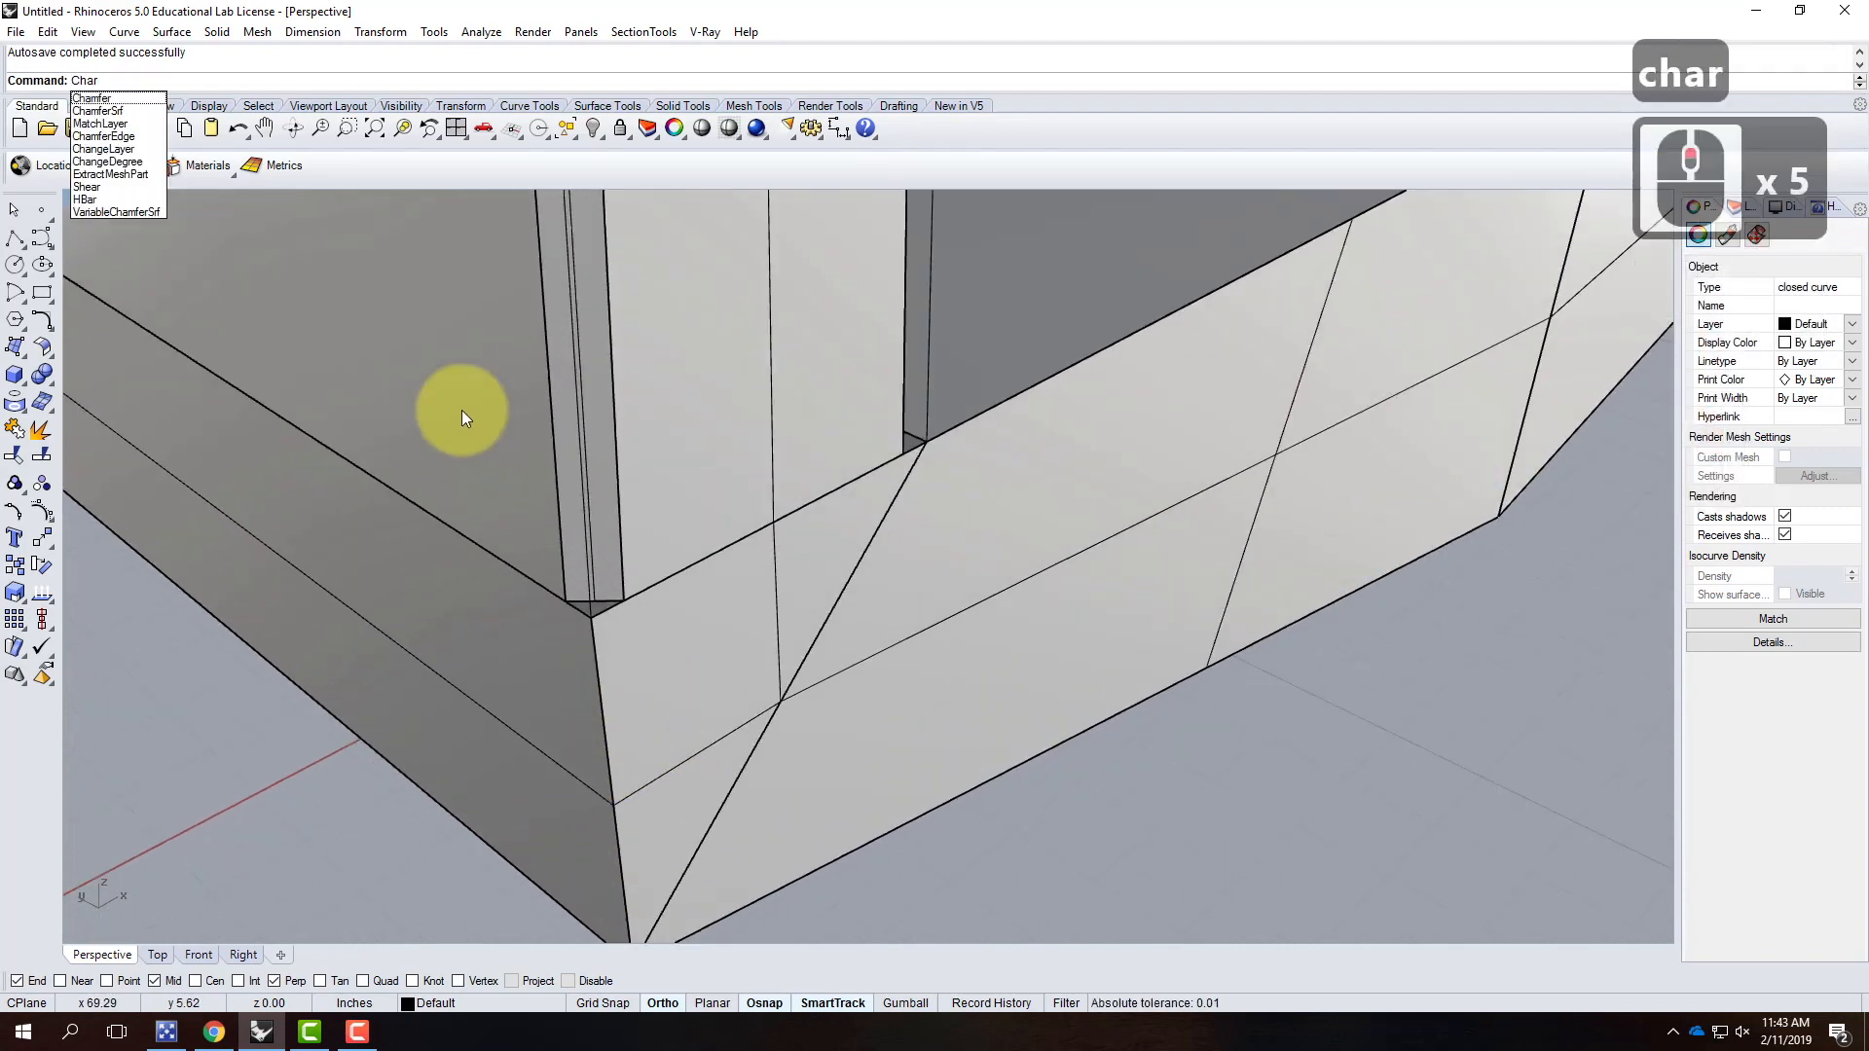
{"action": "key", "text": "BackSpace"}
{"action": "type", "text": "m"}
{"action": "key", "text": "Return"}
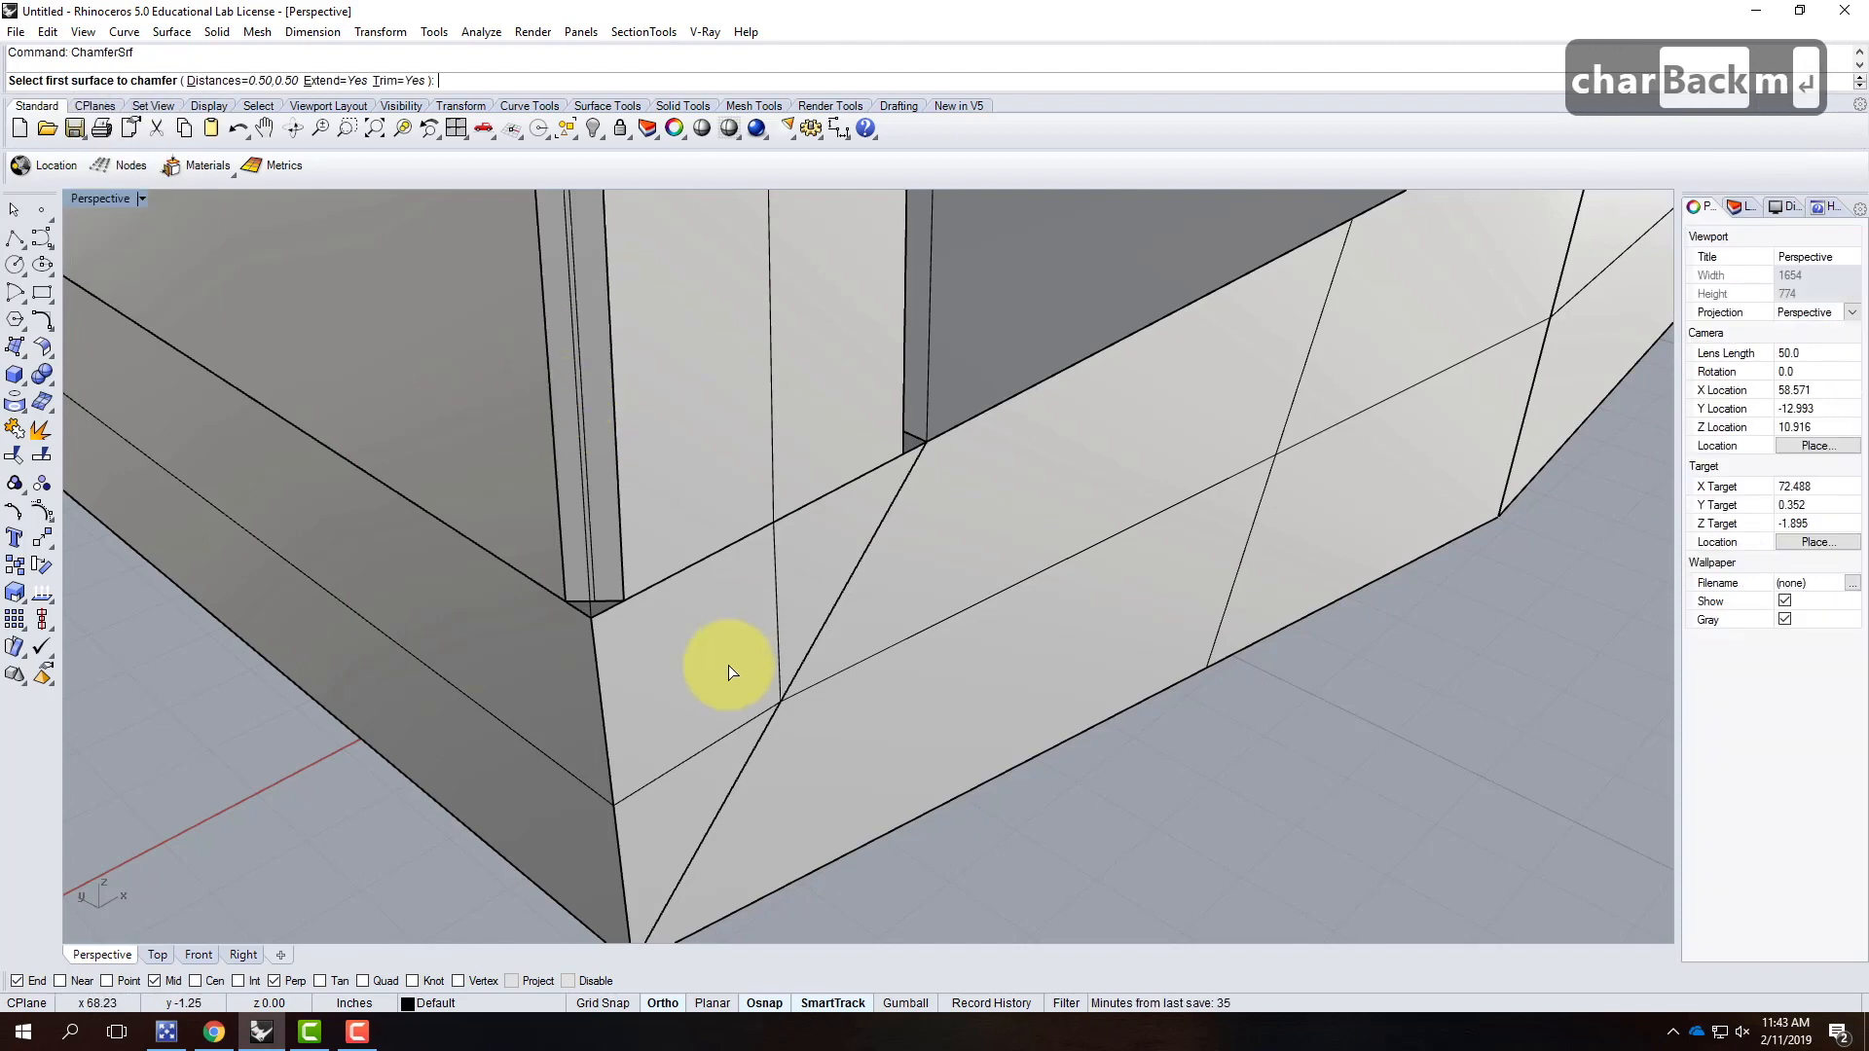
{"action": "left_click", "coordinate": [680, 699]}
{"action": "left_click", "coordinate": [526, 698]}
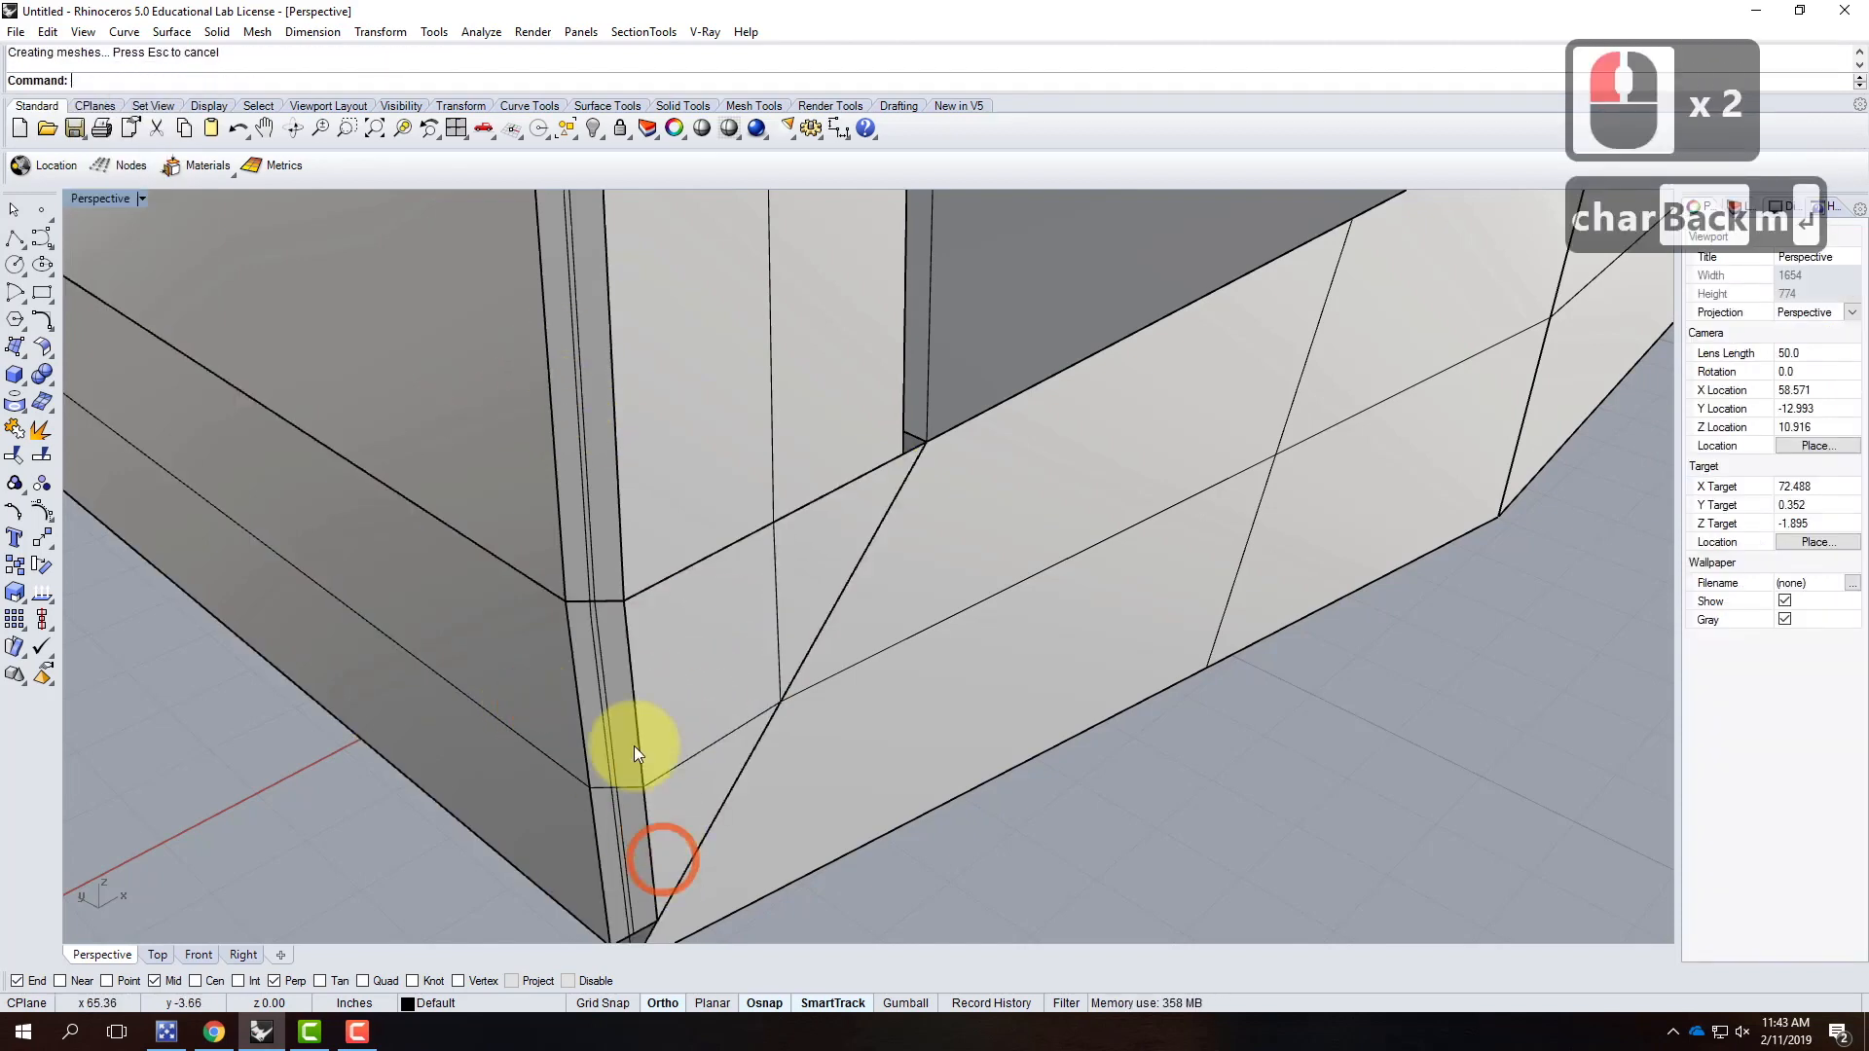
{"action": "scroll", "coordinate": [582, 594], "scroll_direction": "up", "scroll_amount": 3}
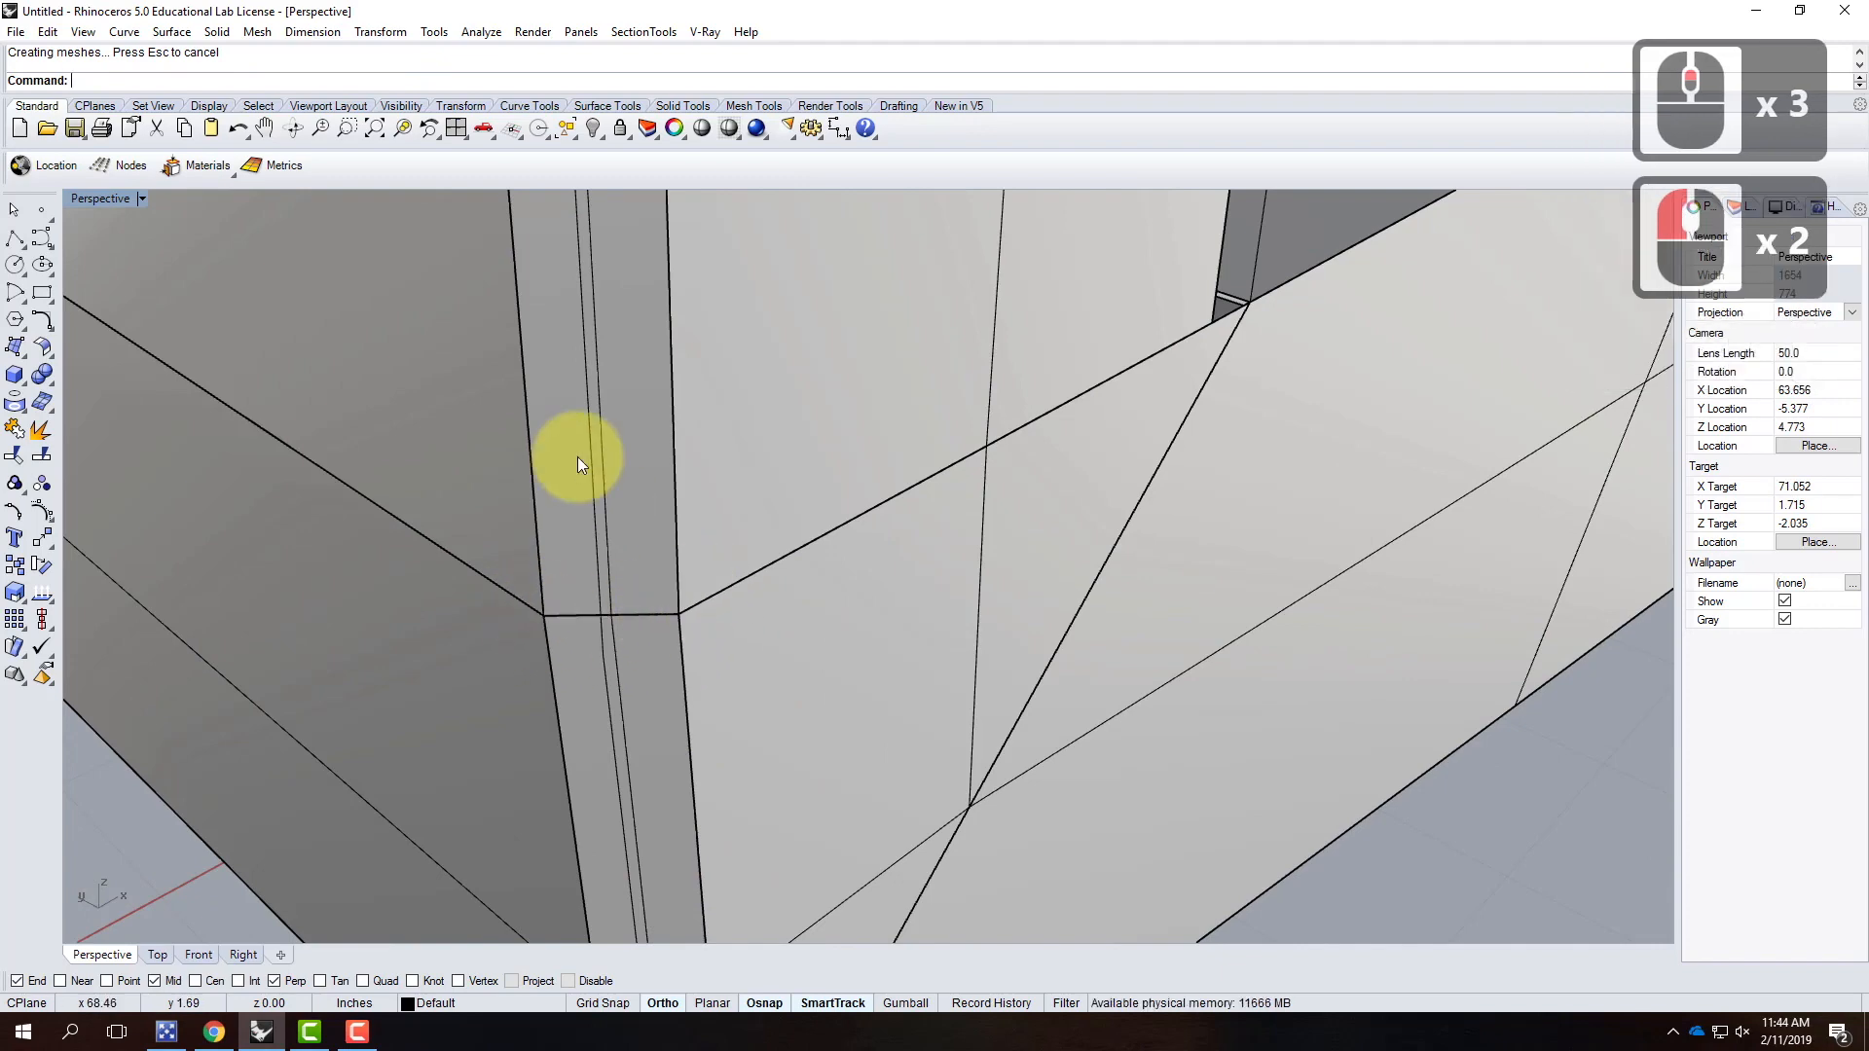
Step: Chamfer the base's underside and adjoining front surface with distances of 0.50, 0.50
{"action": "scroll", "coordinate": [576, 458], "scroll_direction": "down", "scroll_amount": 3}
{"action": "right_click_drag", "start_coordinate": [757, 711], "coordinate": [730, 572]}
{"action": "scroll", "coordinate": [370, 551], "scroll_direction": "down", "scroll_amount": 3}
{"action": "scroll", "coordinate": [566, 810], "scroll_direction": "up", "scroll_amount": 2}
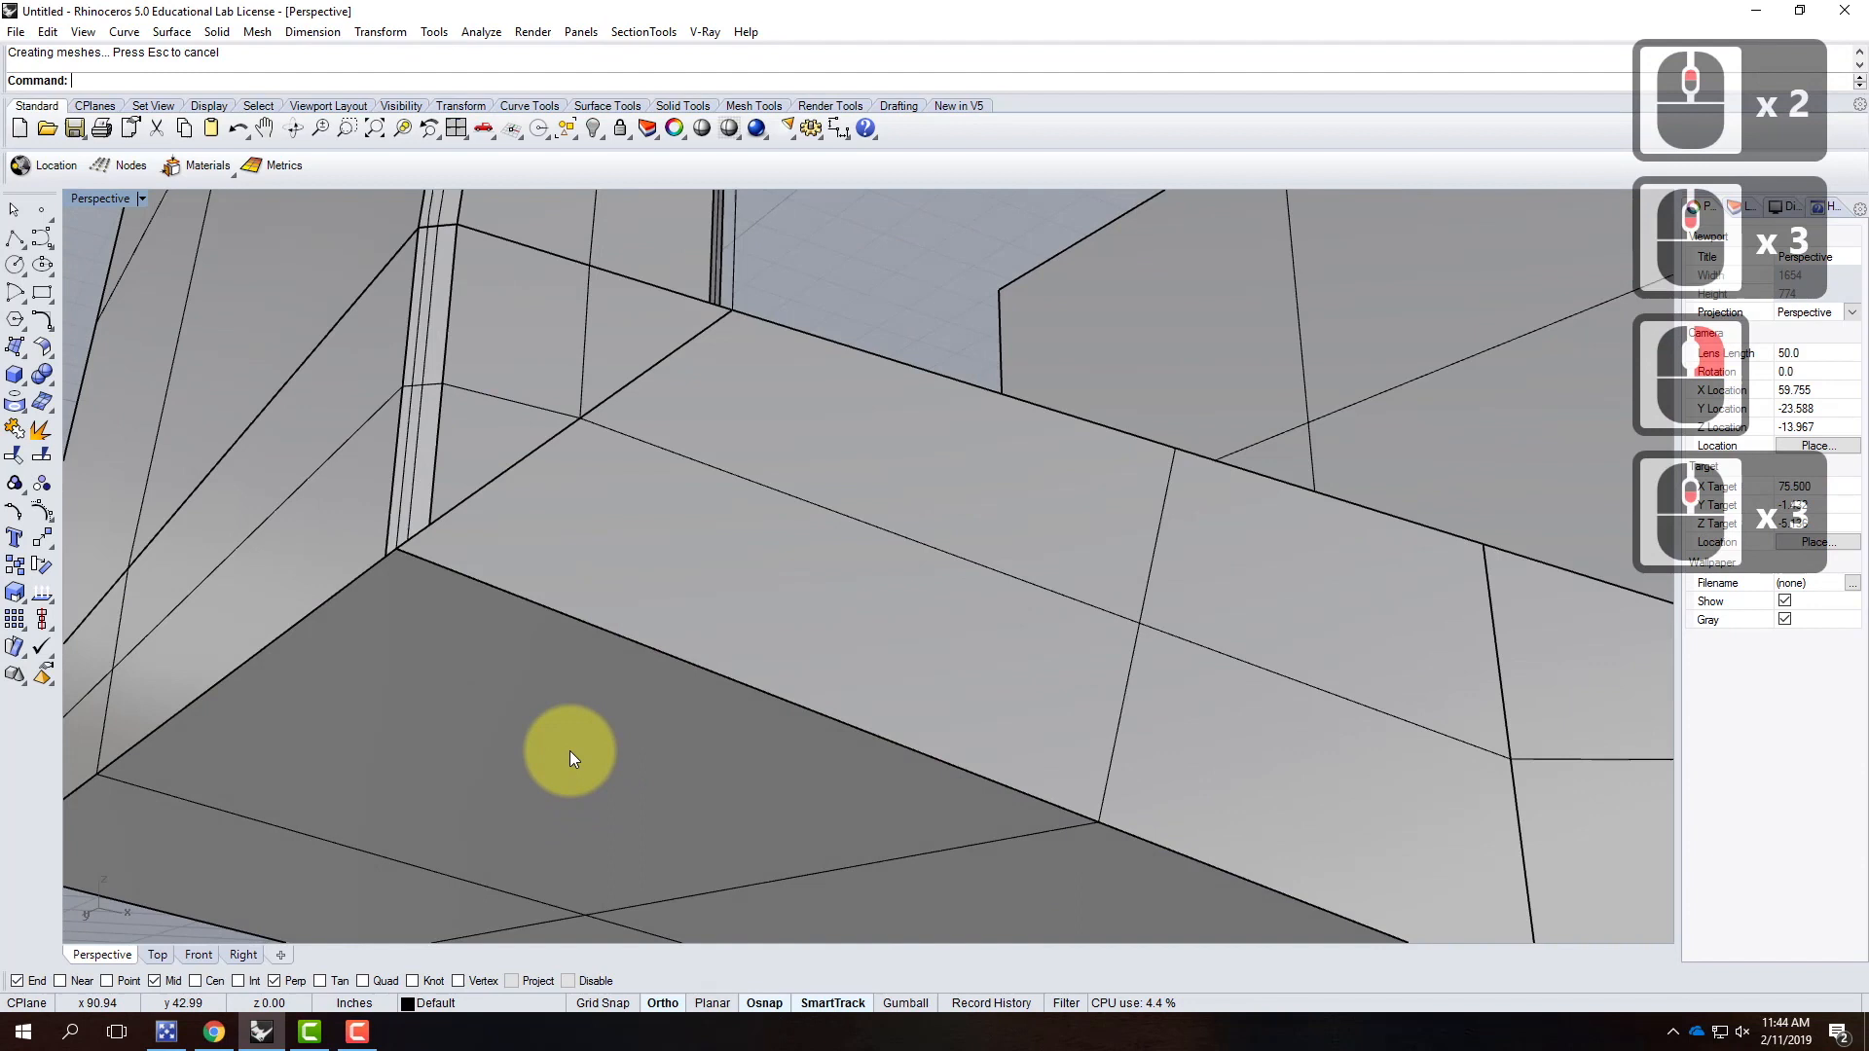
{"action": "left_click", "coordinate": [167, 32]}
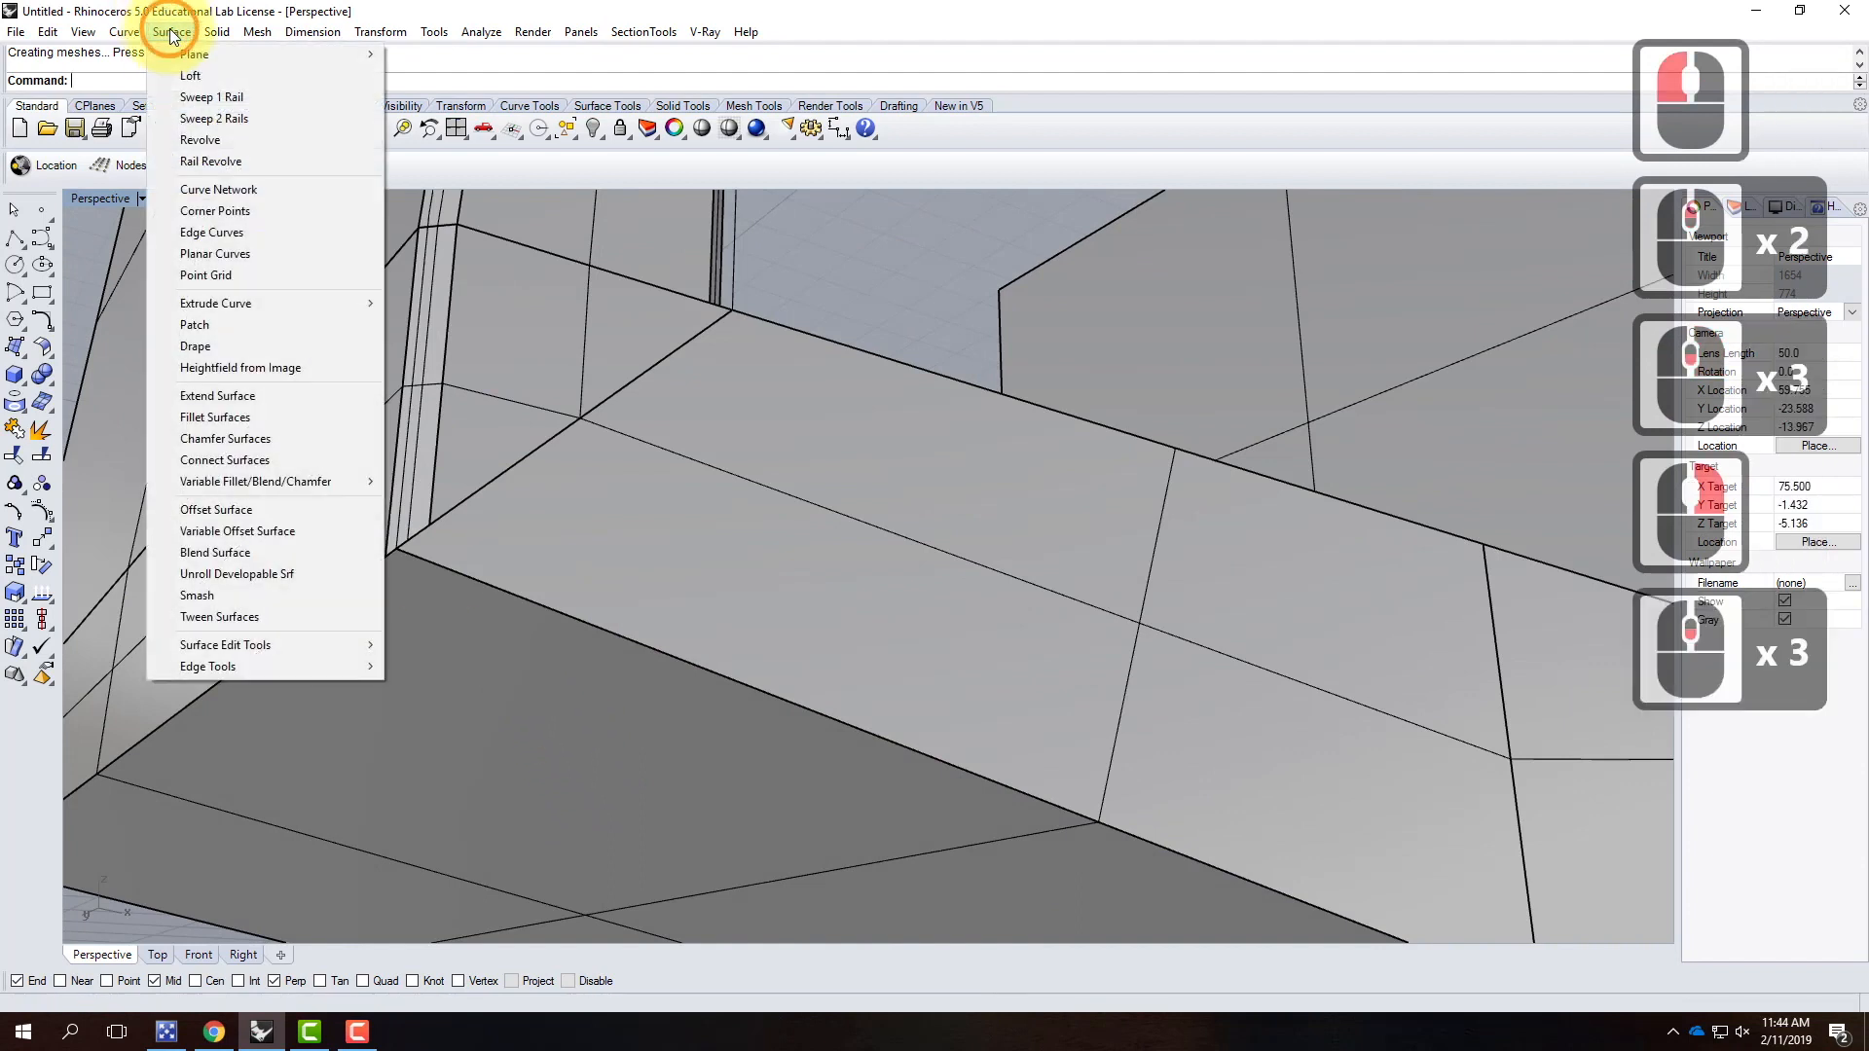
{"action": "left_click", "coordinate": [228, 438]}
{"action": "left_click", "coordinate": [848, 754]}
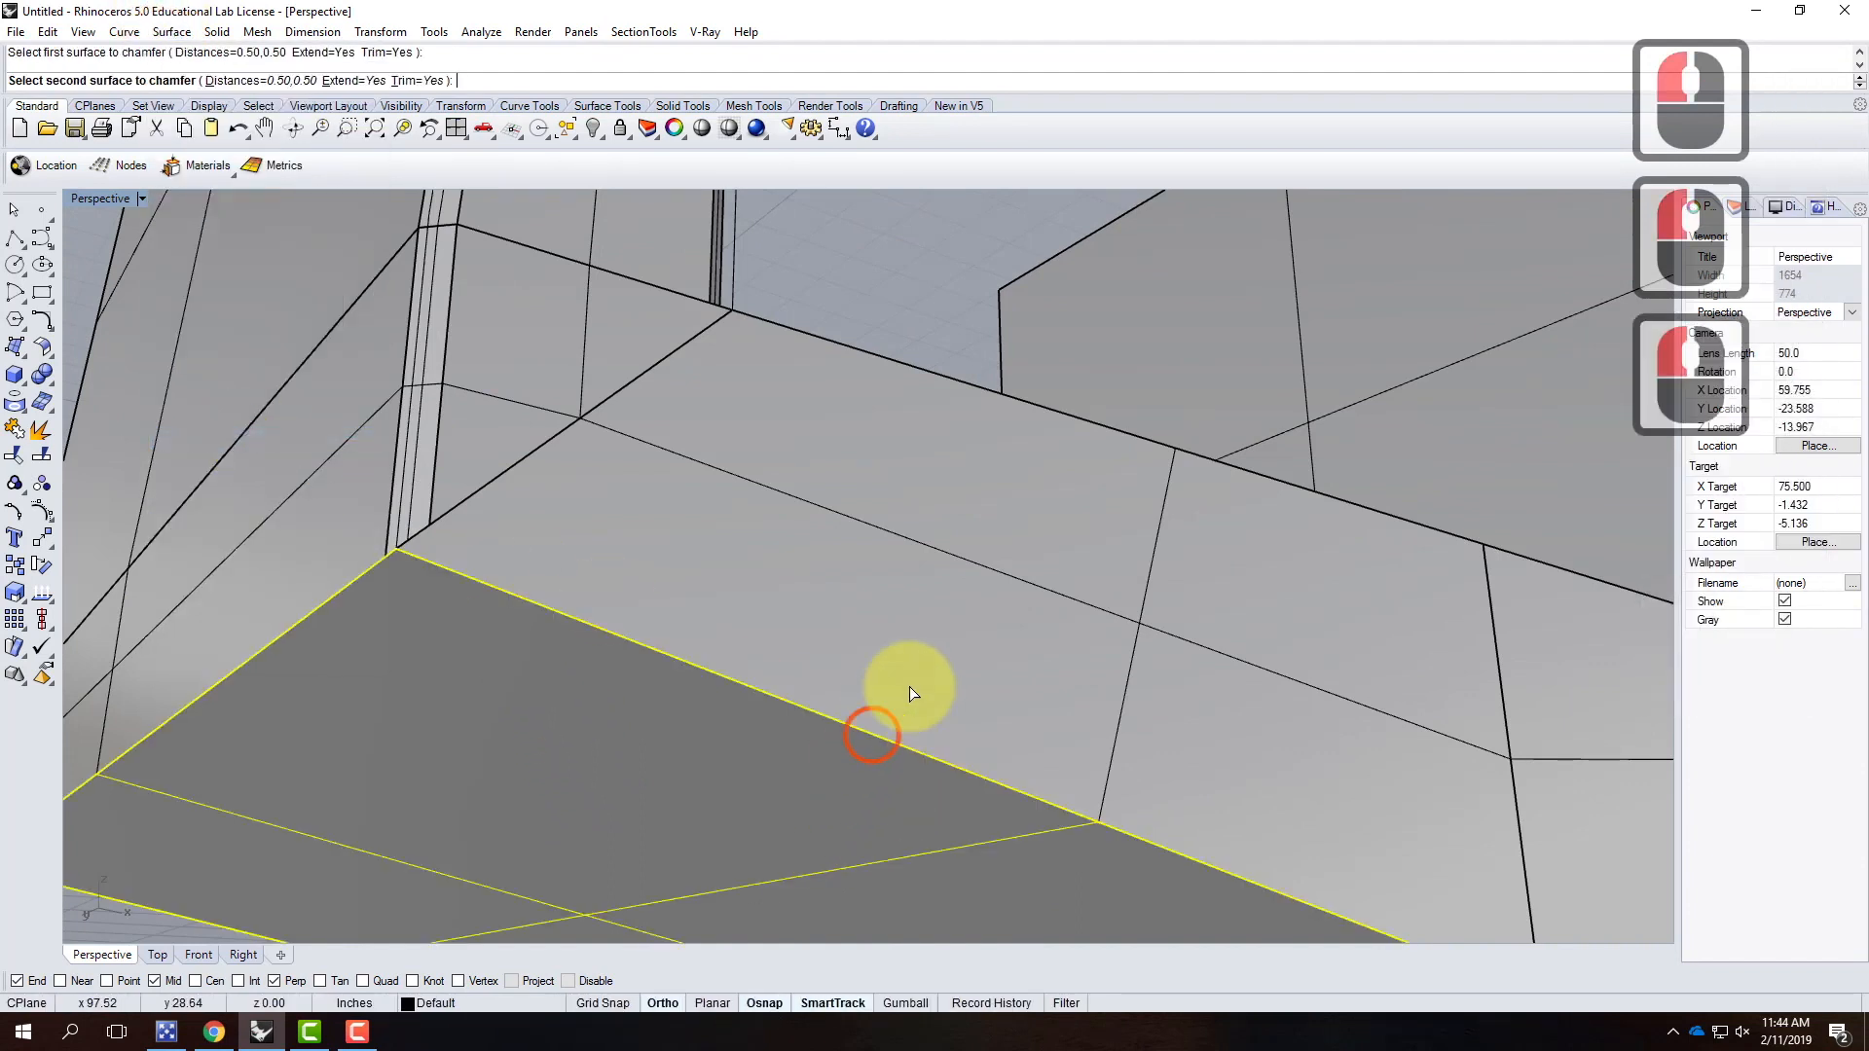
{"action": "left_click", "coordinate": [944, 654]}
Step: Examine the new chamfer along the base's bottom front edge, including its ends and how it fits the whole model
{"action": "right_click_drag", "start_coordinate": [989, 655], "coordinate": [453, 587]}
{"action": "scroll", "coordinate": [504, 722], "scroll_direction": "up", "scroll_amount": 5}
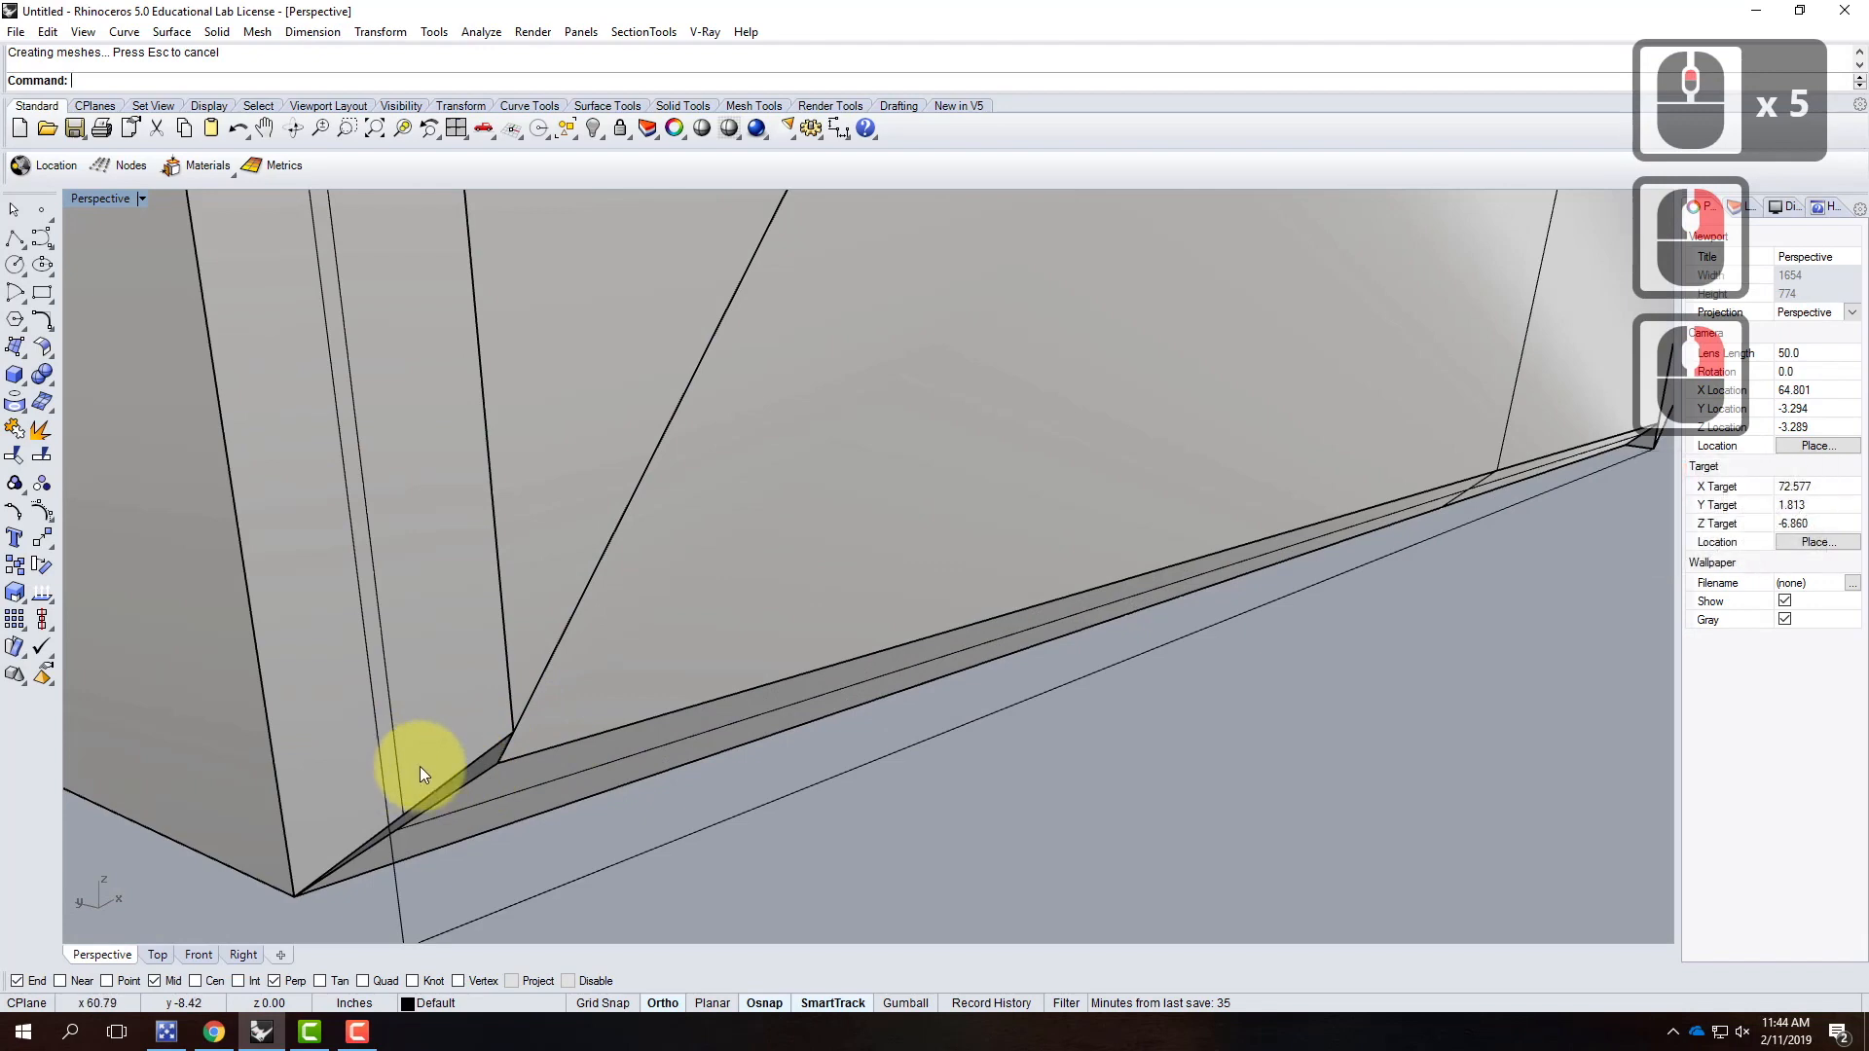
{"action": "scroll", "coordinate": [1097, 697], "scroll_direction": "down", "scroll_amount": 4}
{"action": "right_click_drag", "start_coordinate": [960, 668], "coordinate": [984, 526]}
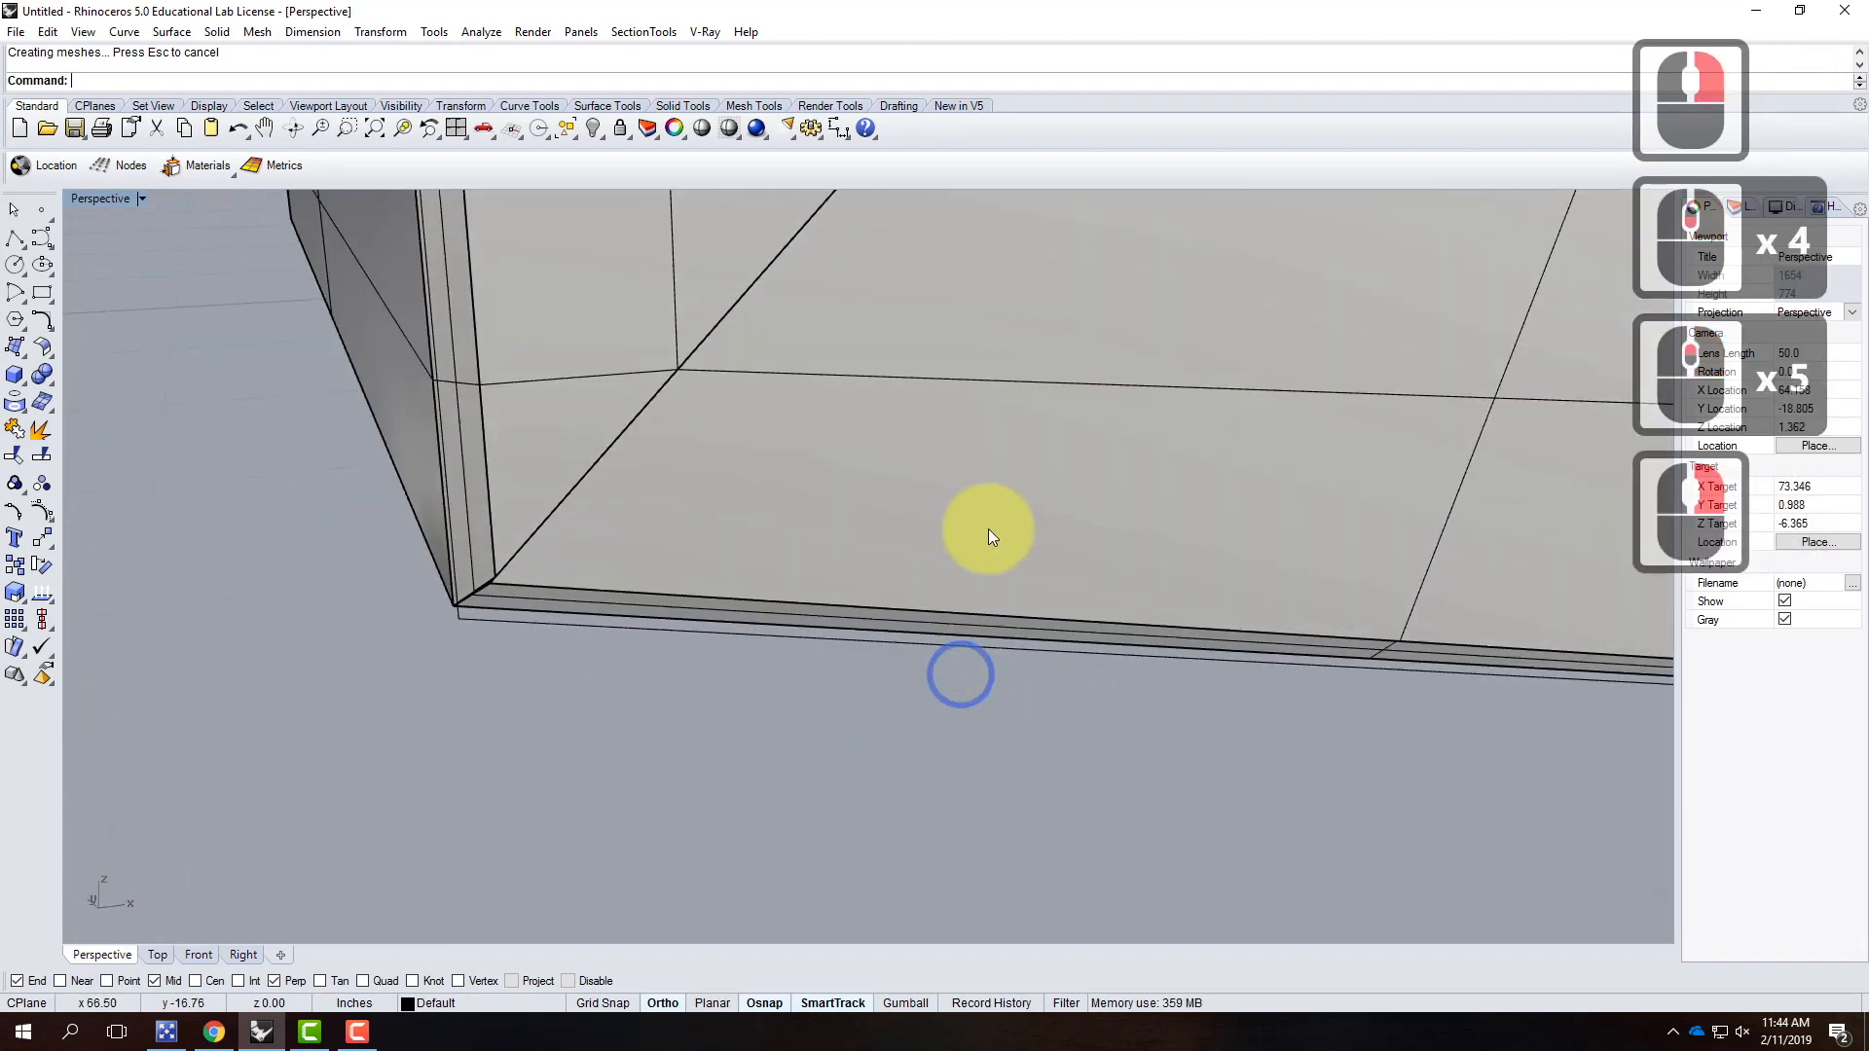
{"action": "scroll", "coordinate": [926, 645], "scroll_direction": "down", "scroll_amount": 4}
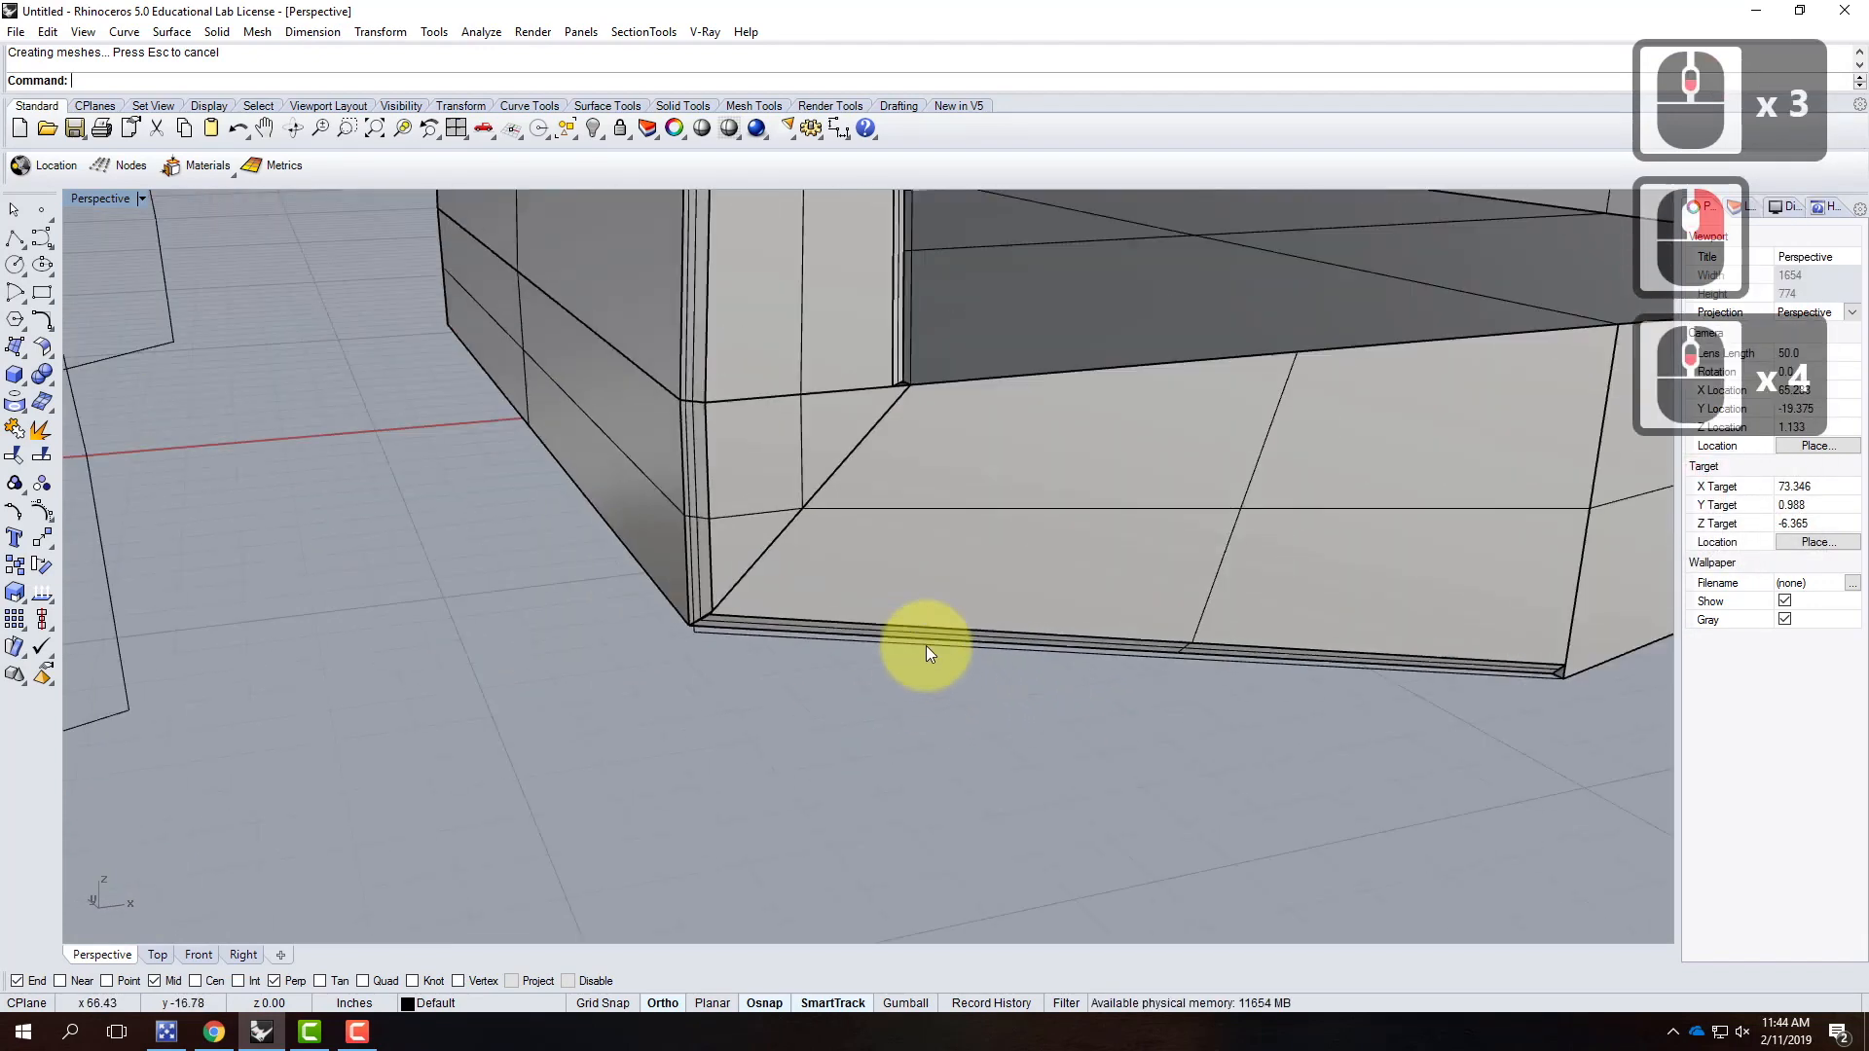
{"action": "right_click_drag", "start_coordinate": [1020, 645], "coordinate": [863, 613]}
{"action": "scroll", "coordinate": [748, 556], "scroll_direction": "down", "scroll_amount": 2}
{"action": "scroll", "coordinate": [748, 556], "scroll_direction": "down", "scroll_amount": 1}
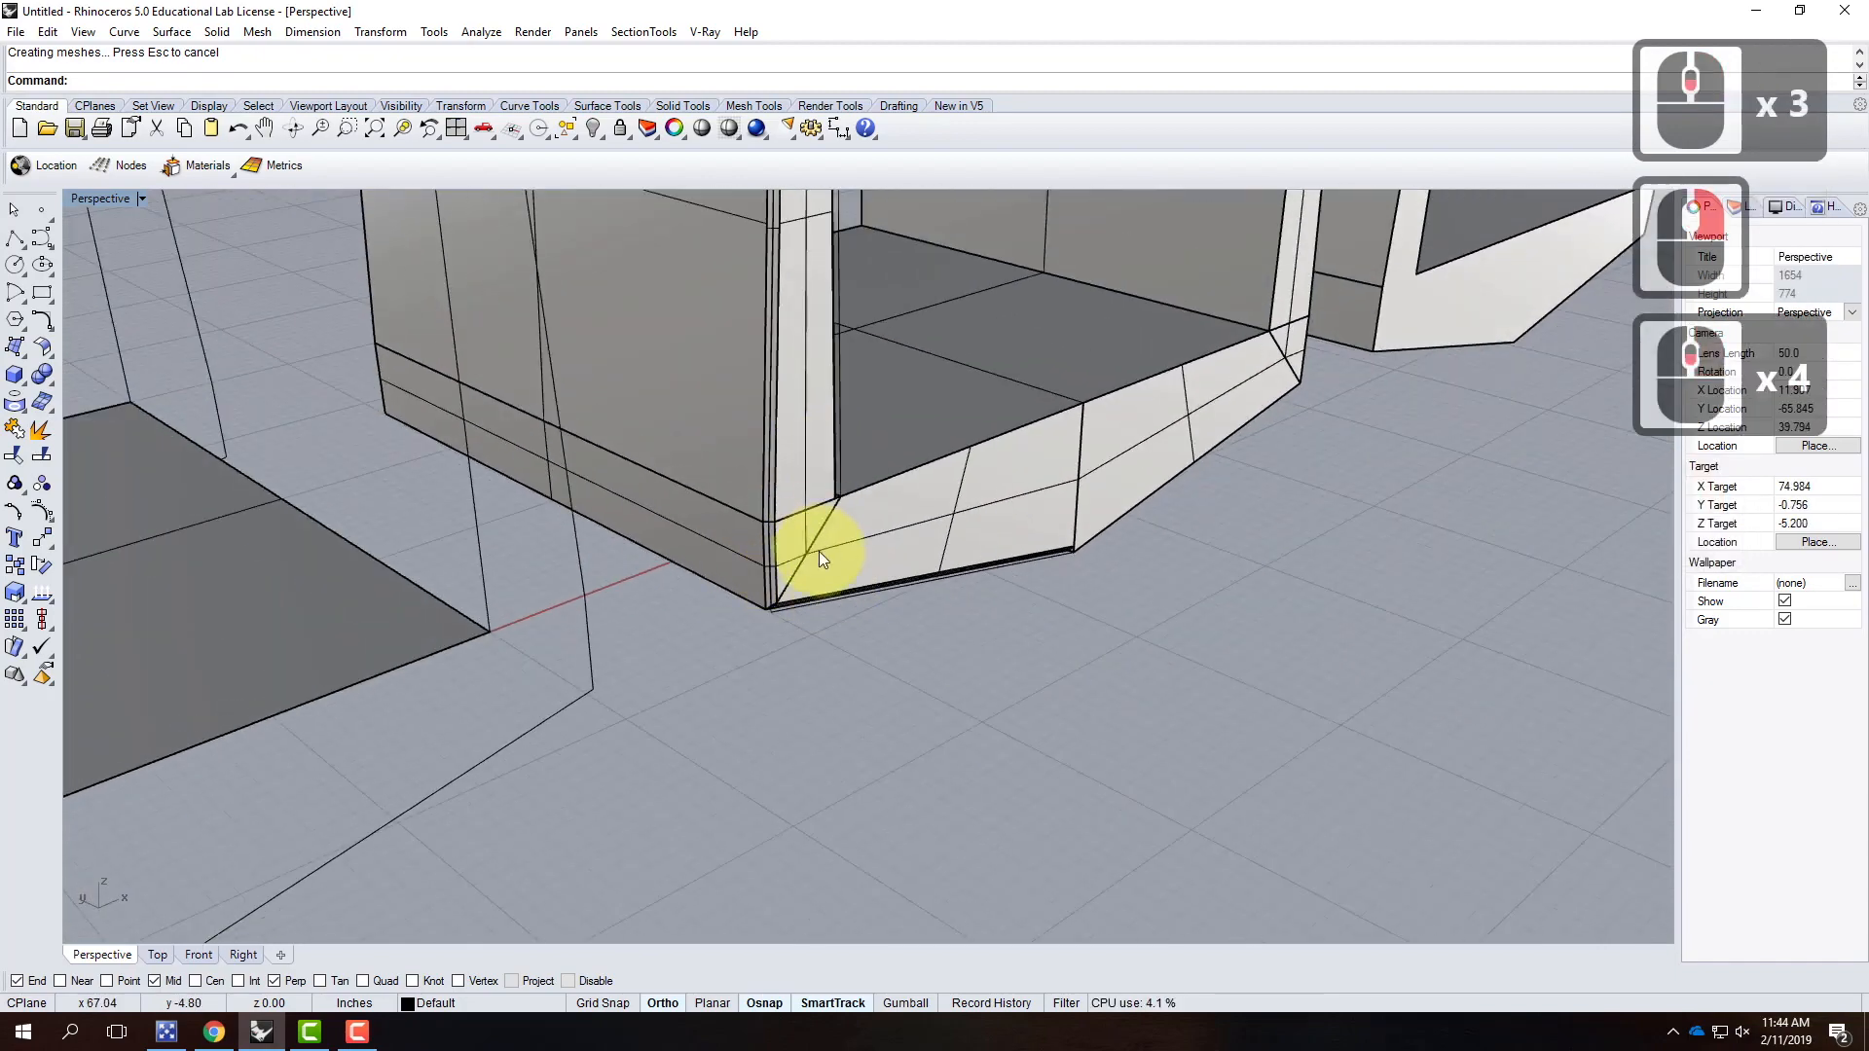
{"action": "scroll", "coordinate": [677, 507], "scroll_direction": "down", "scroll_amount": 5}
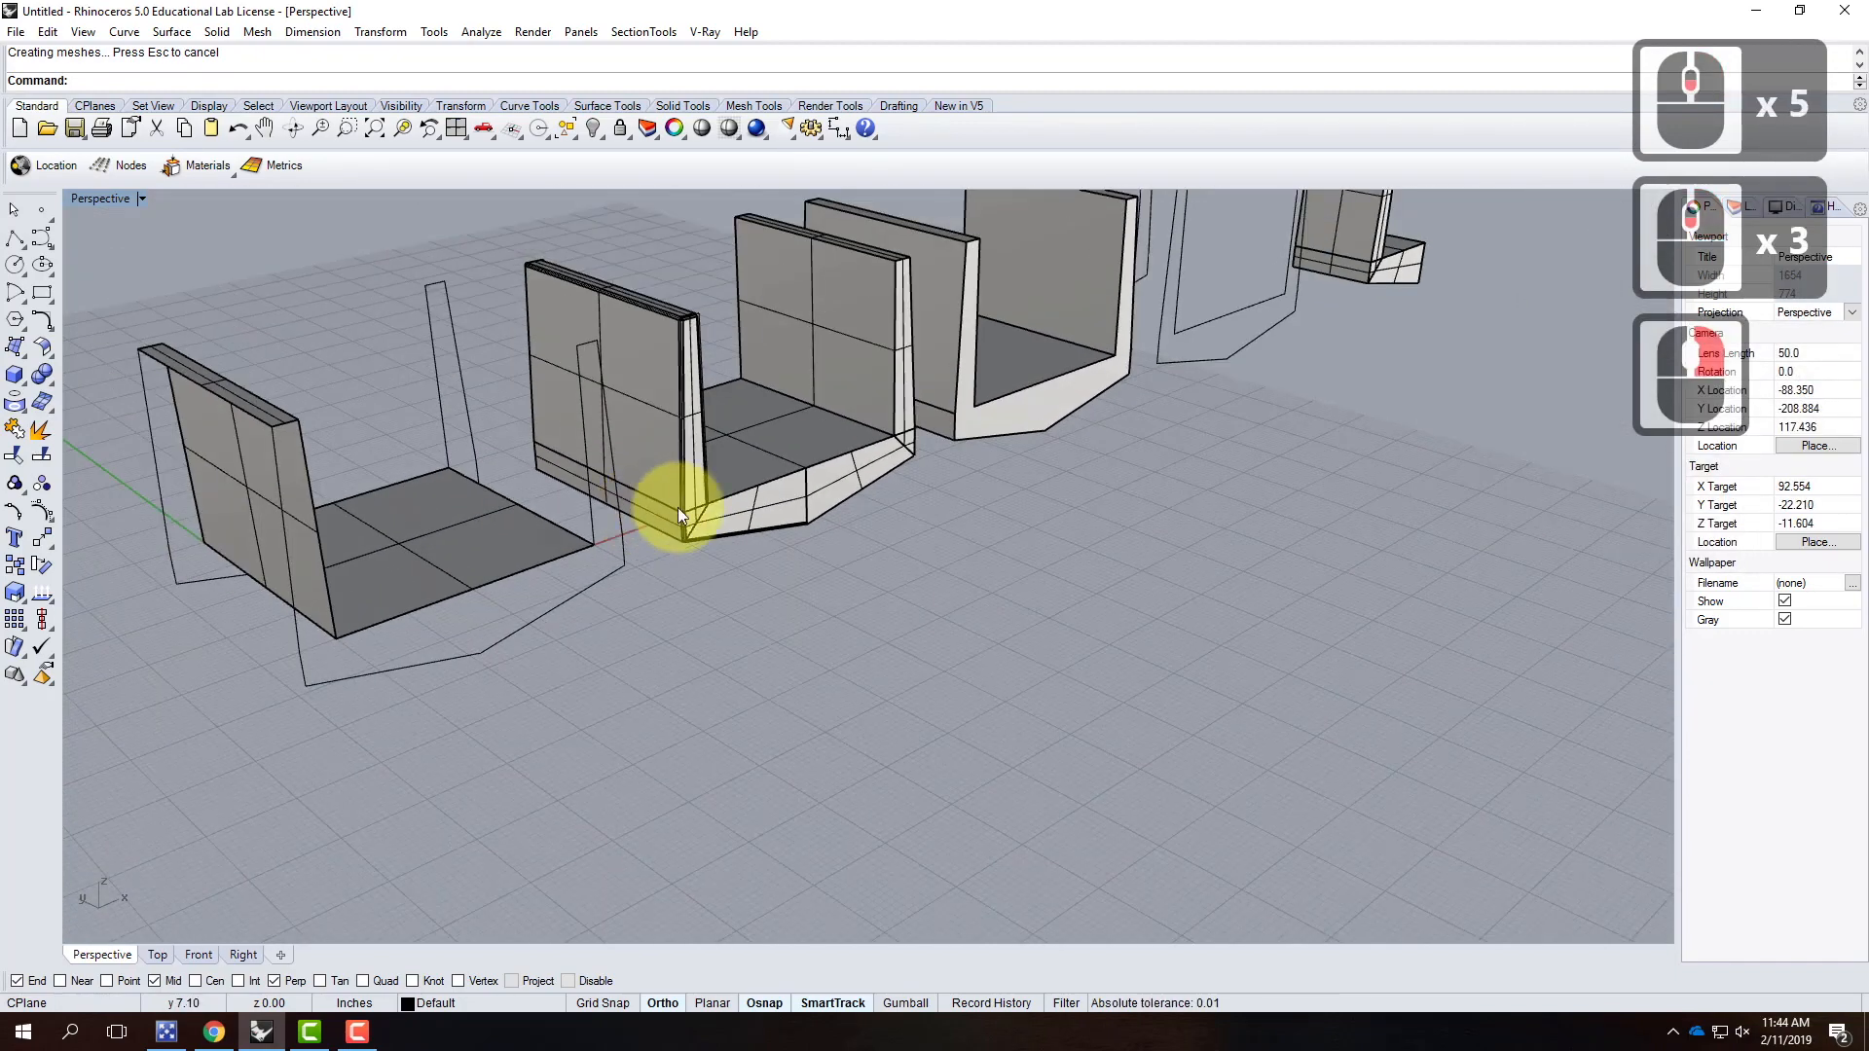
{"action": "right_click_drag", "start_coordinate": [903, 534], "coordinate": [913, 366]}
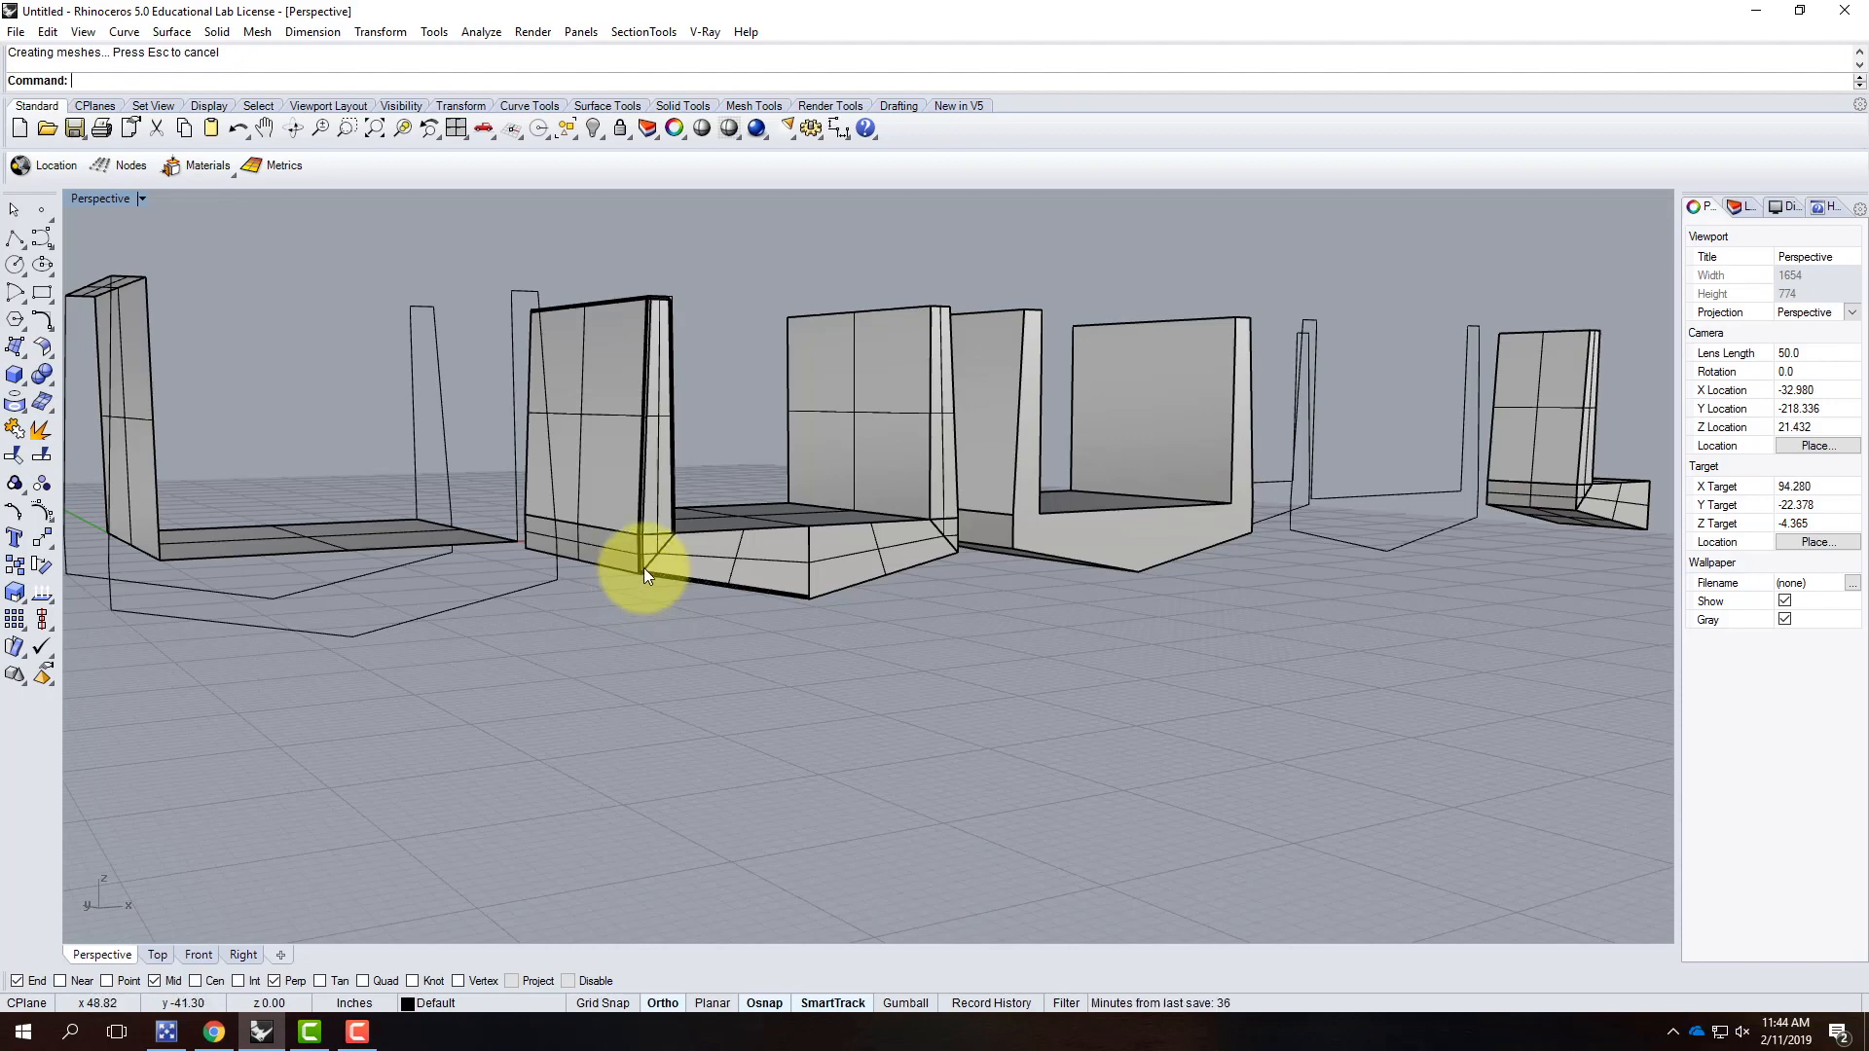
Step: Inspect the bottom corner closely where the vertical bevel meets the underside chamfer
{"action": "scroll", "coordinate": [644, 569], "scroll_direction": "up", "scroll_amount": 2}
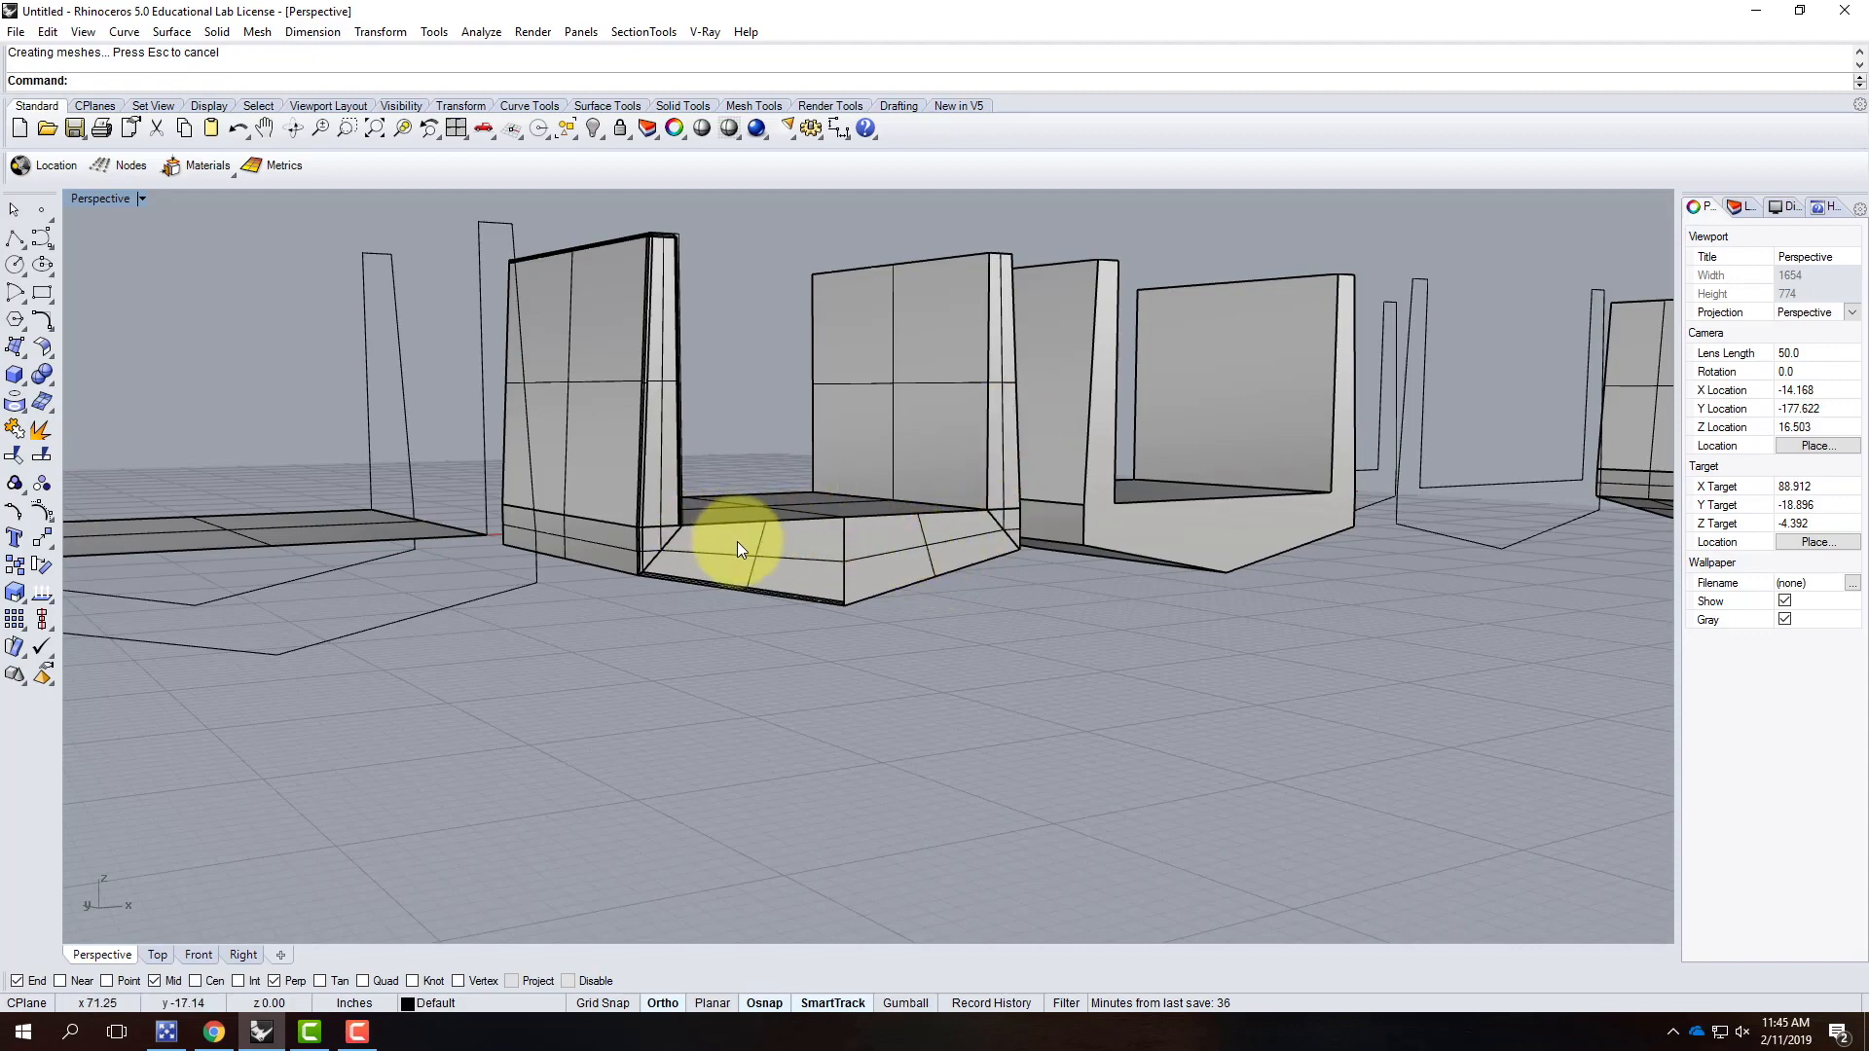
{"action": "right_click_drag", "start_coordinate": [640, 533], "coordinate": [674, 565]}
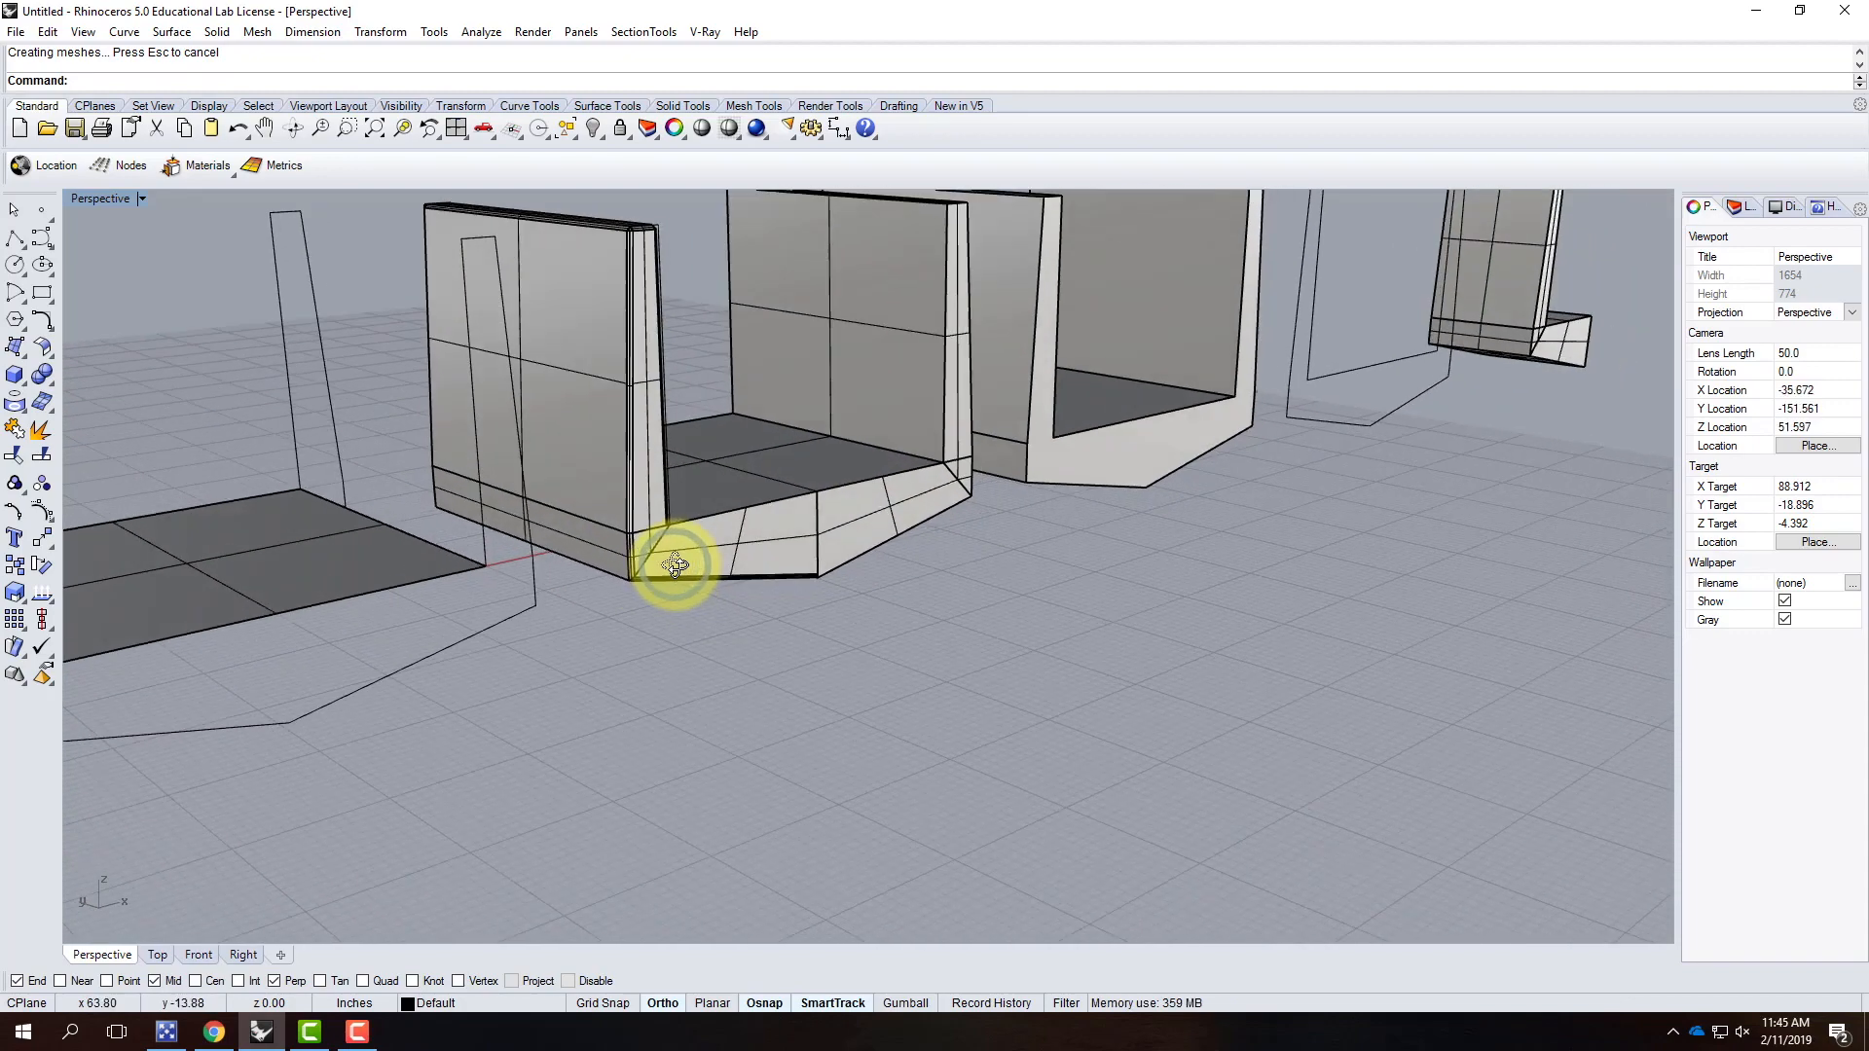
{"action": "scroll", "coordinate": [788, 575], "scroll_direction": "up", "scroll_amount": 6}
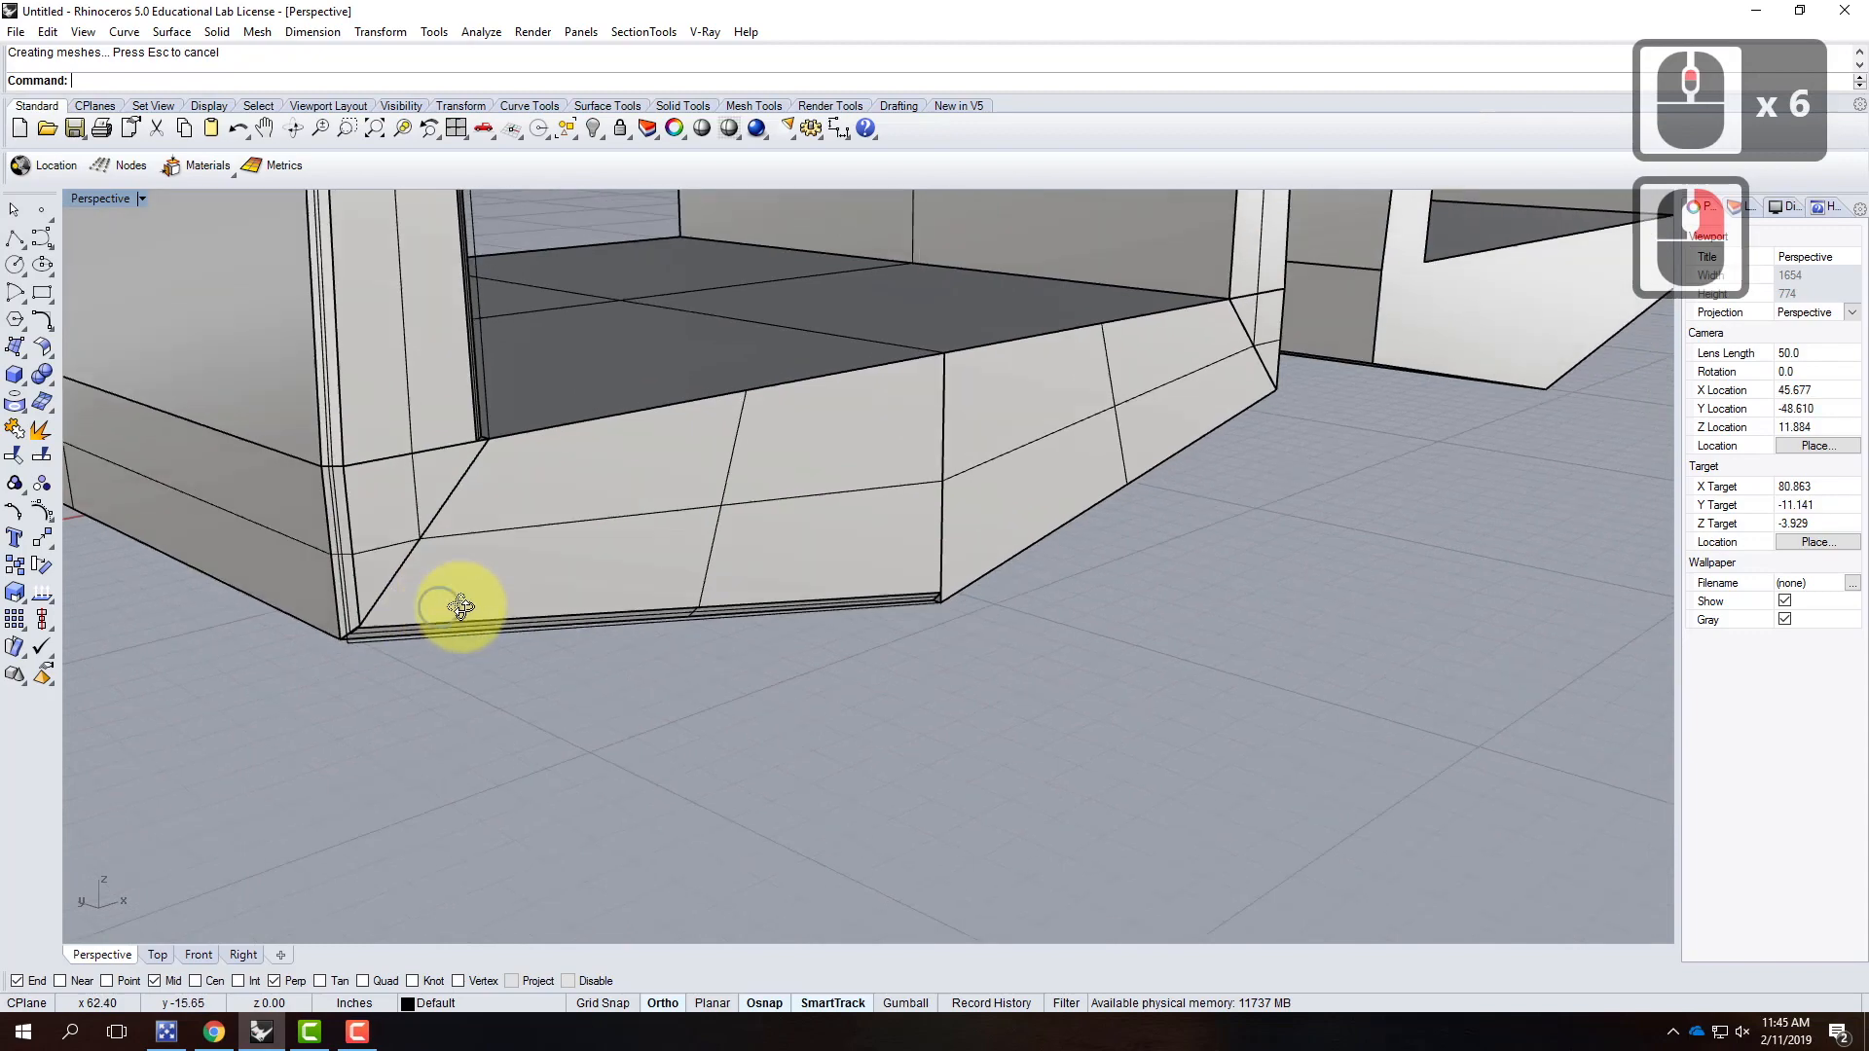
{"action": "right_click_drag", "start_coordinate": [448, 607], "coordinate": [466, 557]}
{"action": "scroll", "coordinate": [359, 634], "scroll_direction": "up", "scroll_amount": 5}
{"action": "right_click_drag", "start_coordinate": [410, 617], "coordinate": [401, 667]}
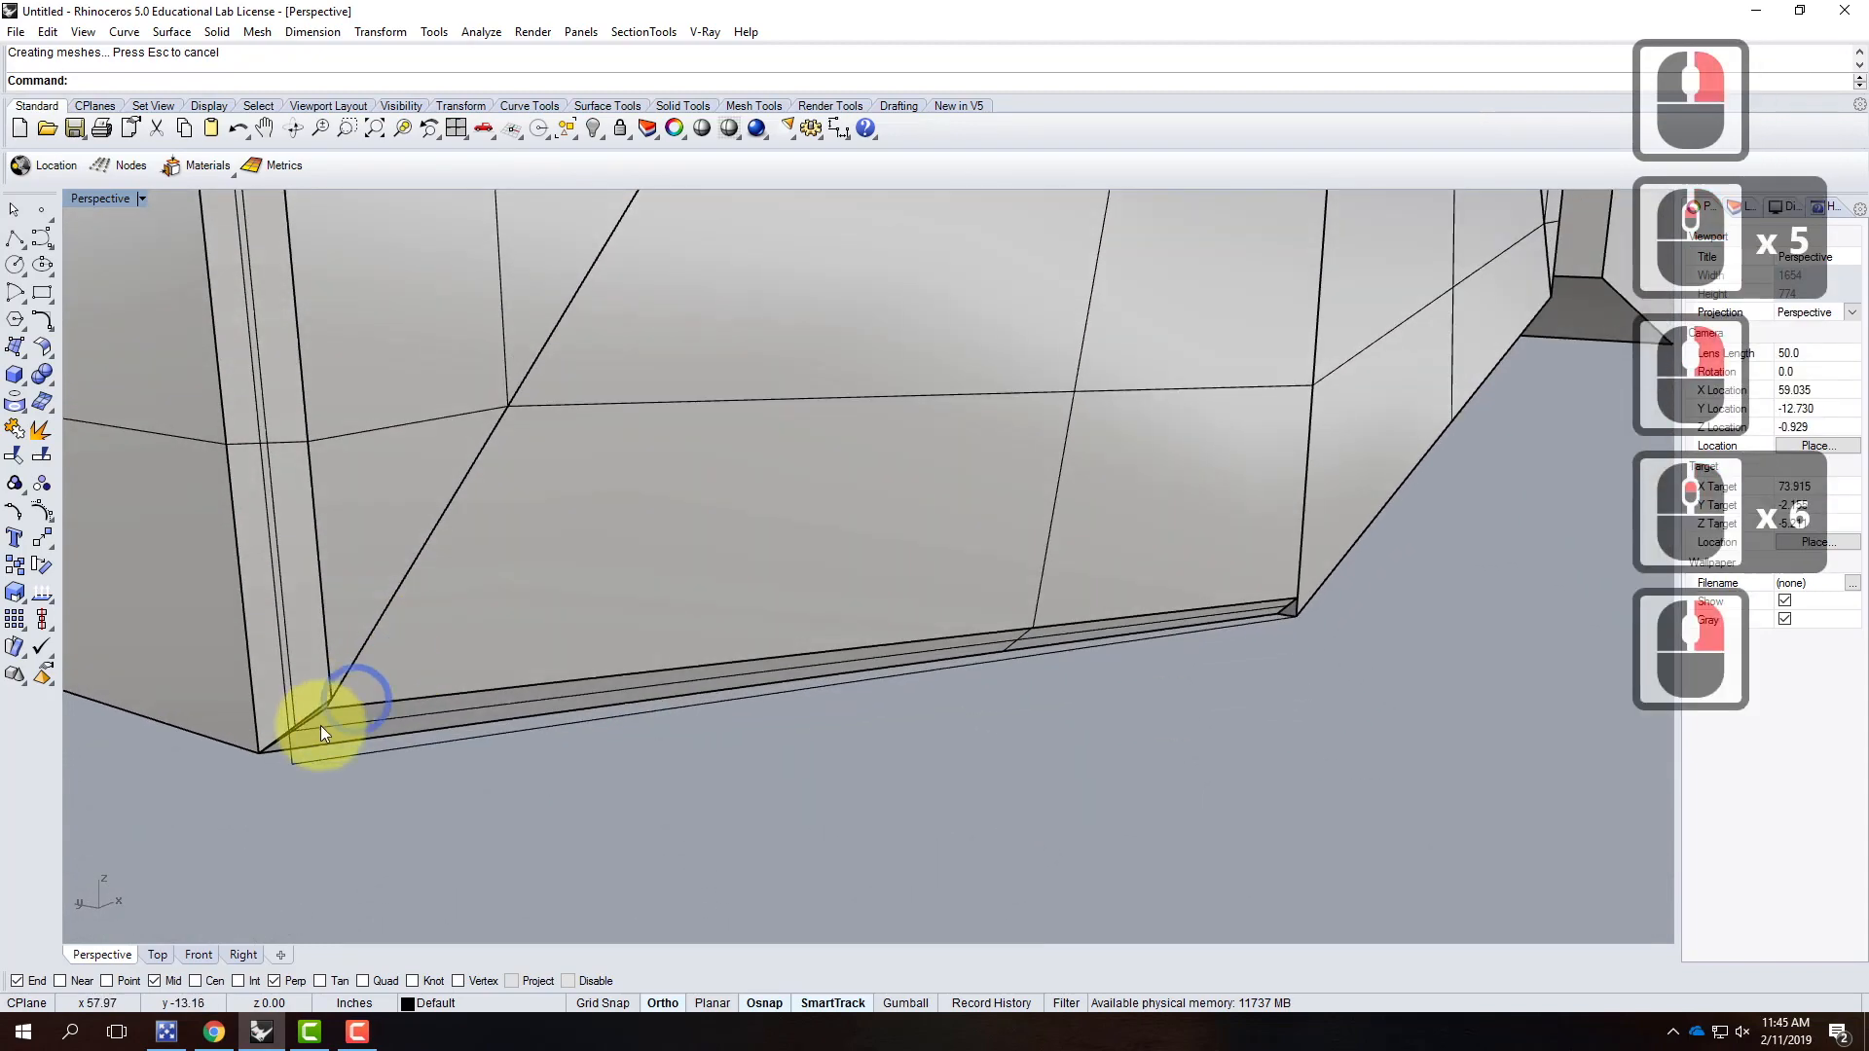
{"action": "scroll", "coordinate": [326, 720], "scroll_direction": "up", "scroll_amount": 4}
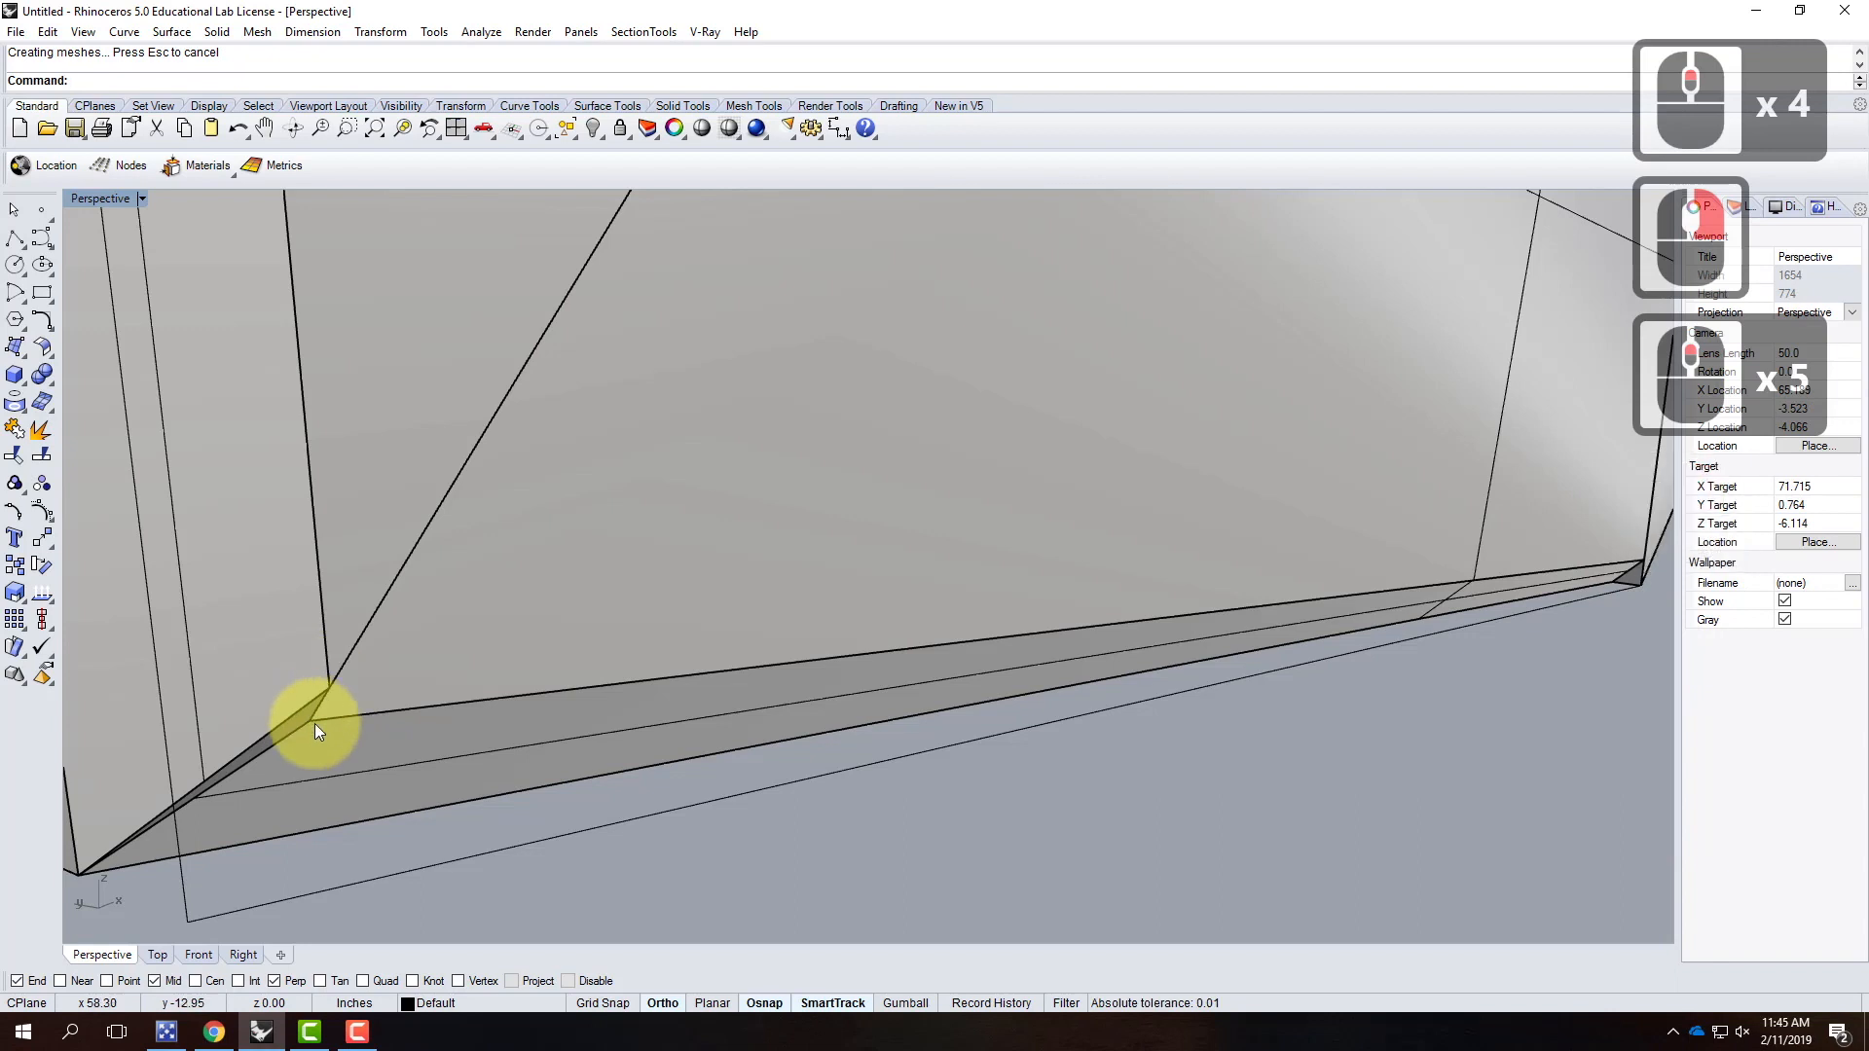
{"action": "right_click_drag", "start_coordinate": [448, 669], "coordinate": [341, 694]}
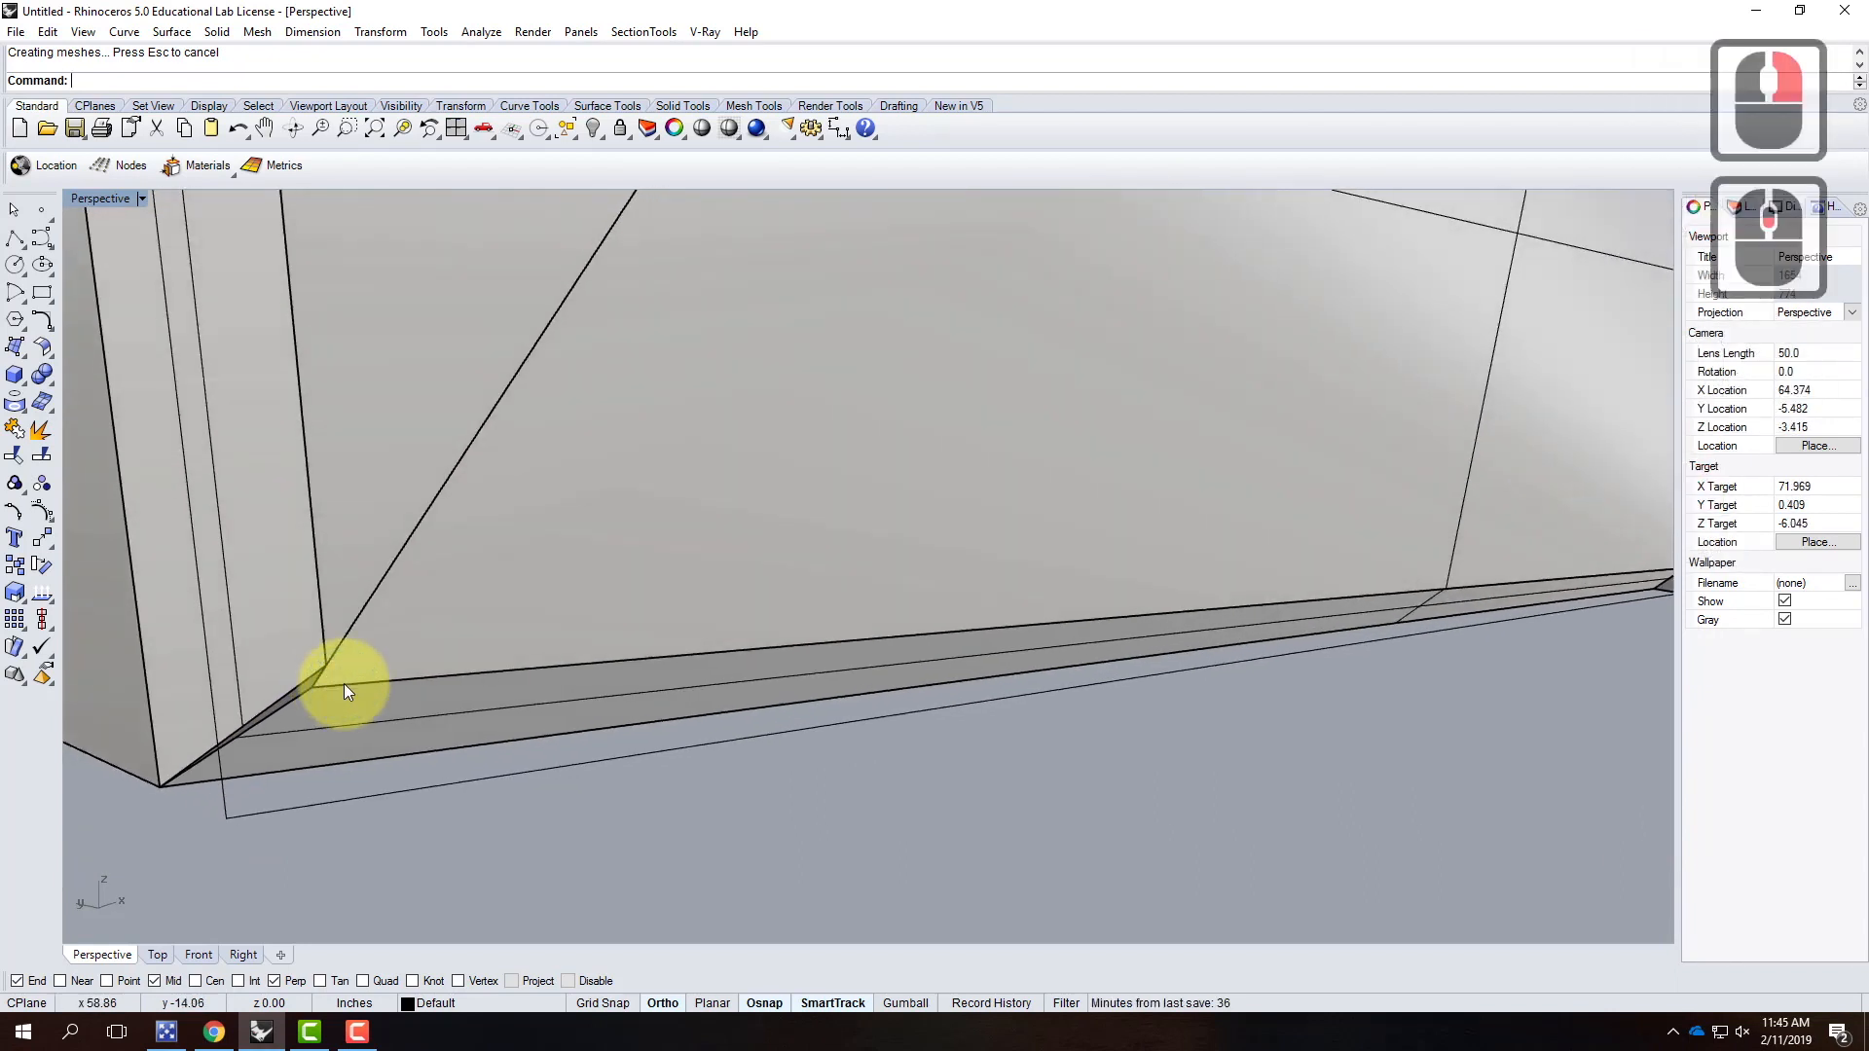
Step: Try to cap the bottom corner gap between the vertical bevel and the underside chamfer with a corner-point surface
{"action": "left_click", "coordinate": [15, 347]}
{"action": "left_click", "coordinate": [148, 796]}
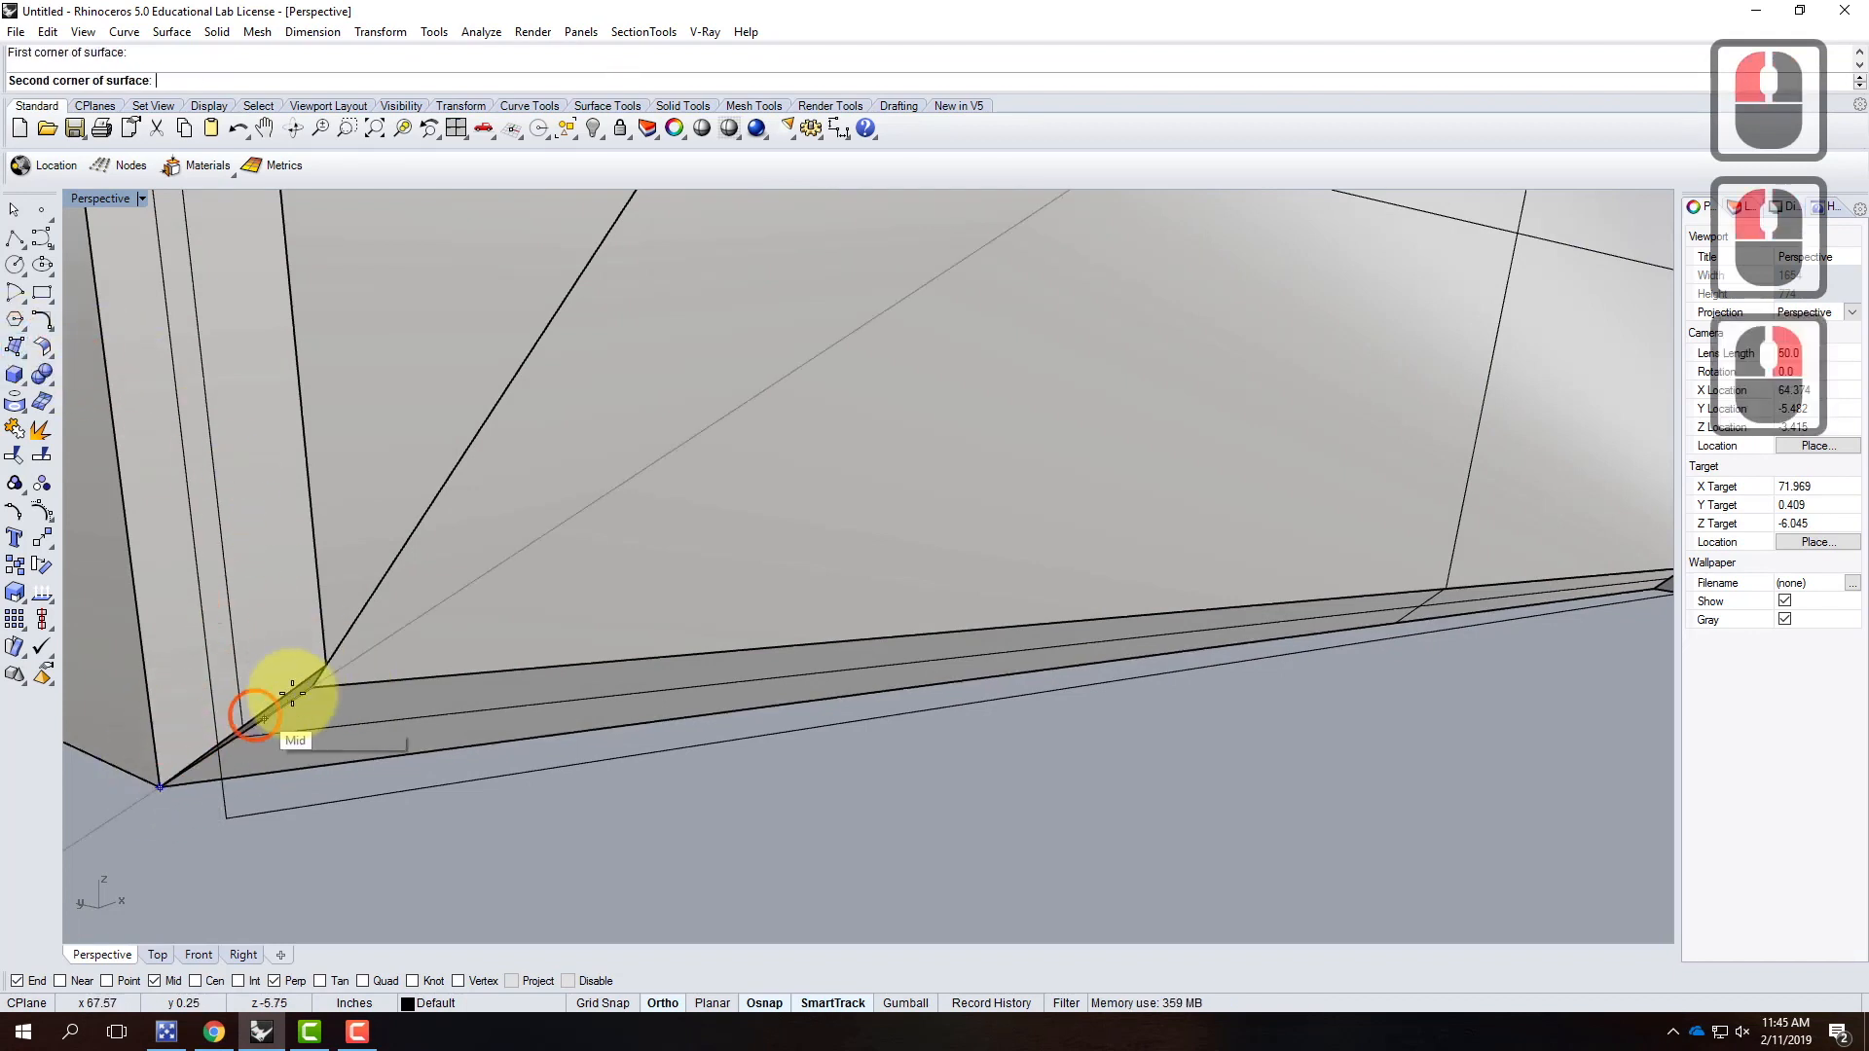
{"action": "left_click", "coordinate": [321, 660]}
{"action": "double_click", "coordinate": [376, 675]}
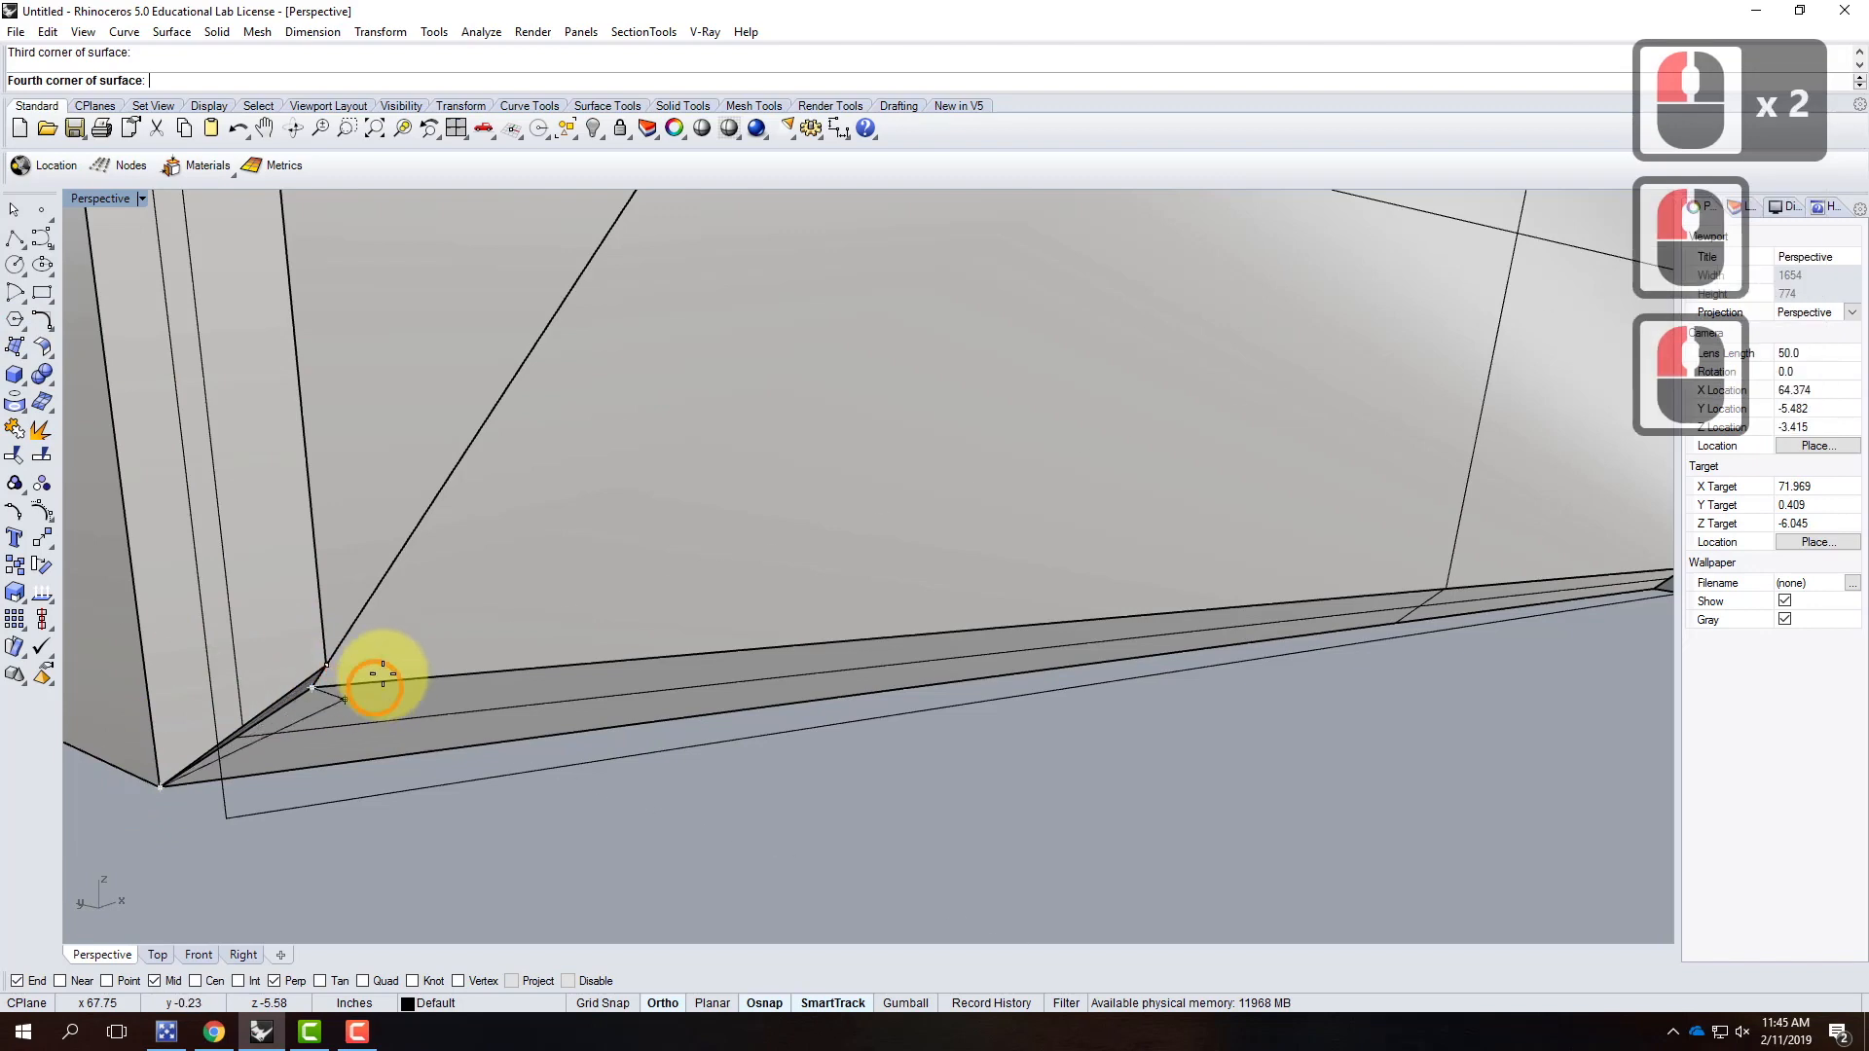
{"action": "key", "text": "Return"}
{"action": "mouse_move", "coordinate": [307, 776]}
{"action": "right_mouse_down"}
{"action": "mouse_move", "coordinate": [429, 768]}
{"action": "mouse_move", "coordinate": [304, 772]}
{"action": "right_mouse_up"}
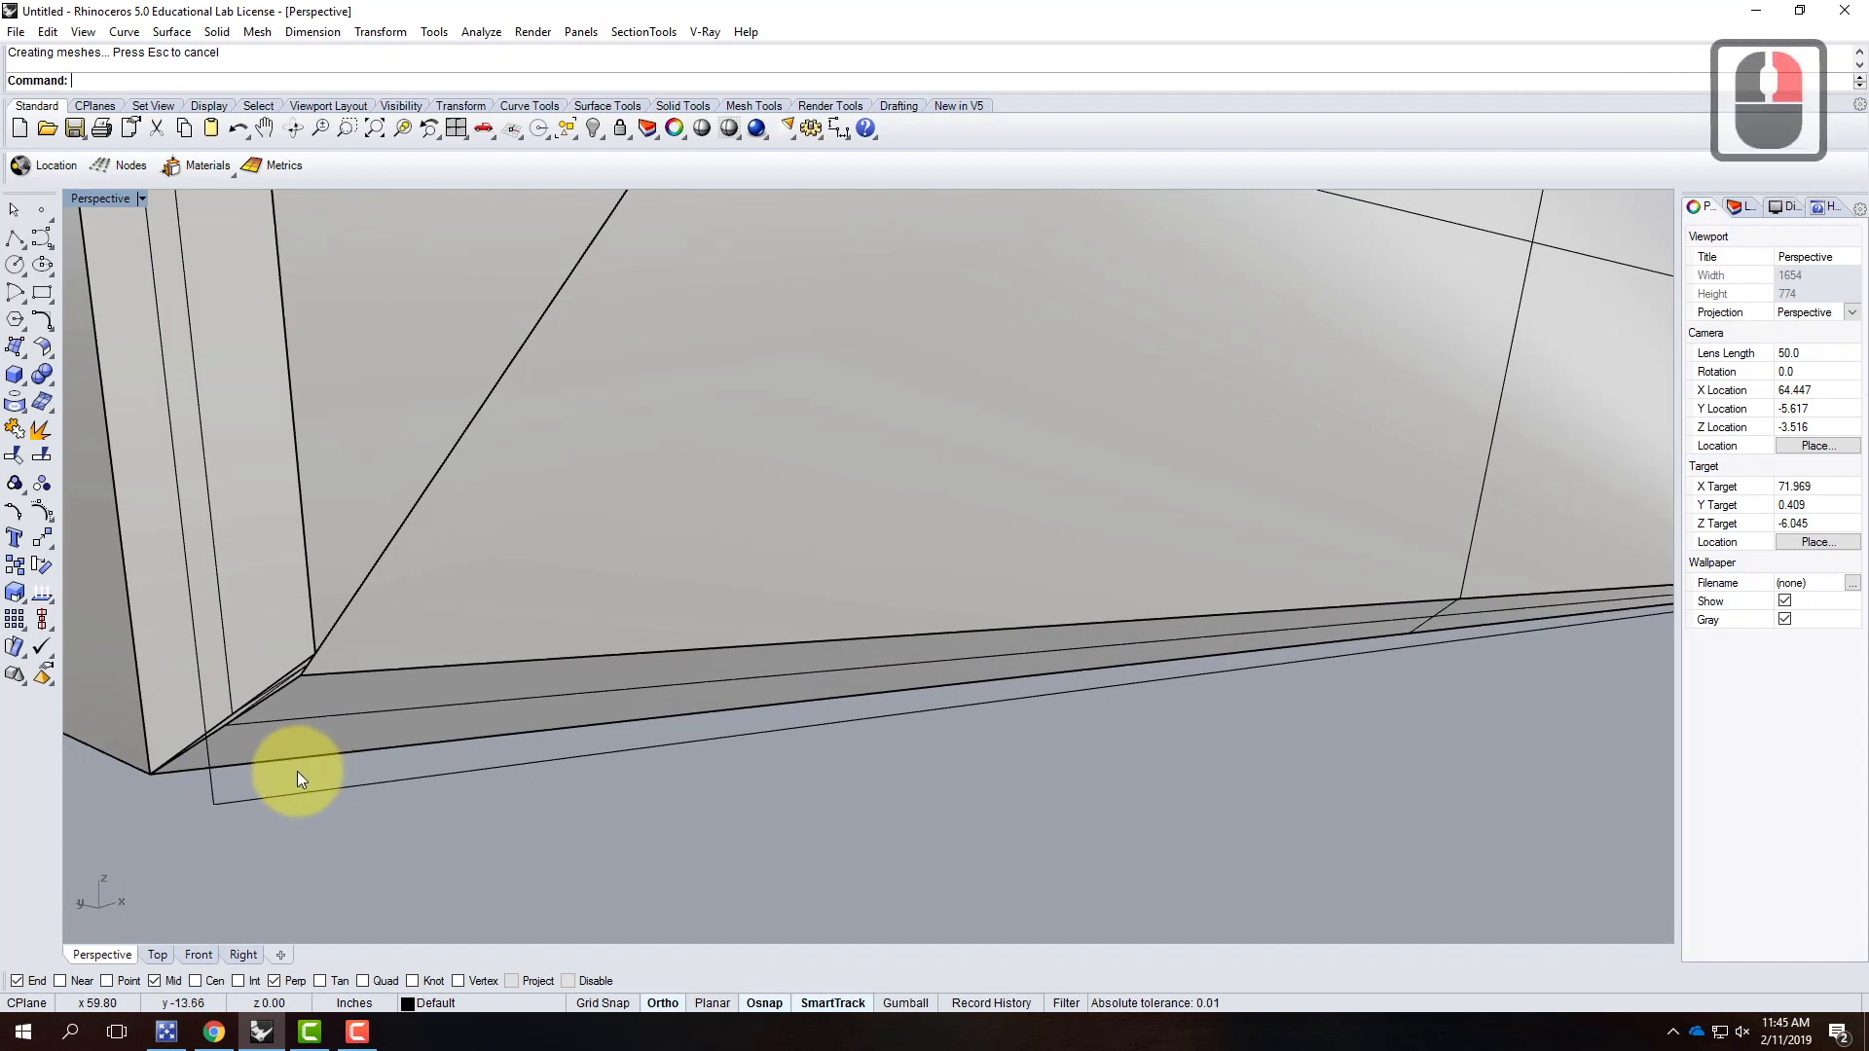
Step: Delete the small cap surface from the corner between the vertical bevel and the underside chamfer
{"action": "scroll", "coordinate": [301, 687], "scroll_direction": "up", "scroll_amount": 3}
{"action": "left_click", "coordinate": [294, 673]}
{"action": "key", "text": "Delete"}
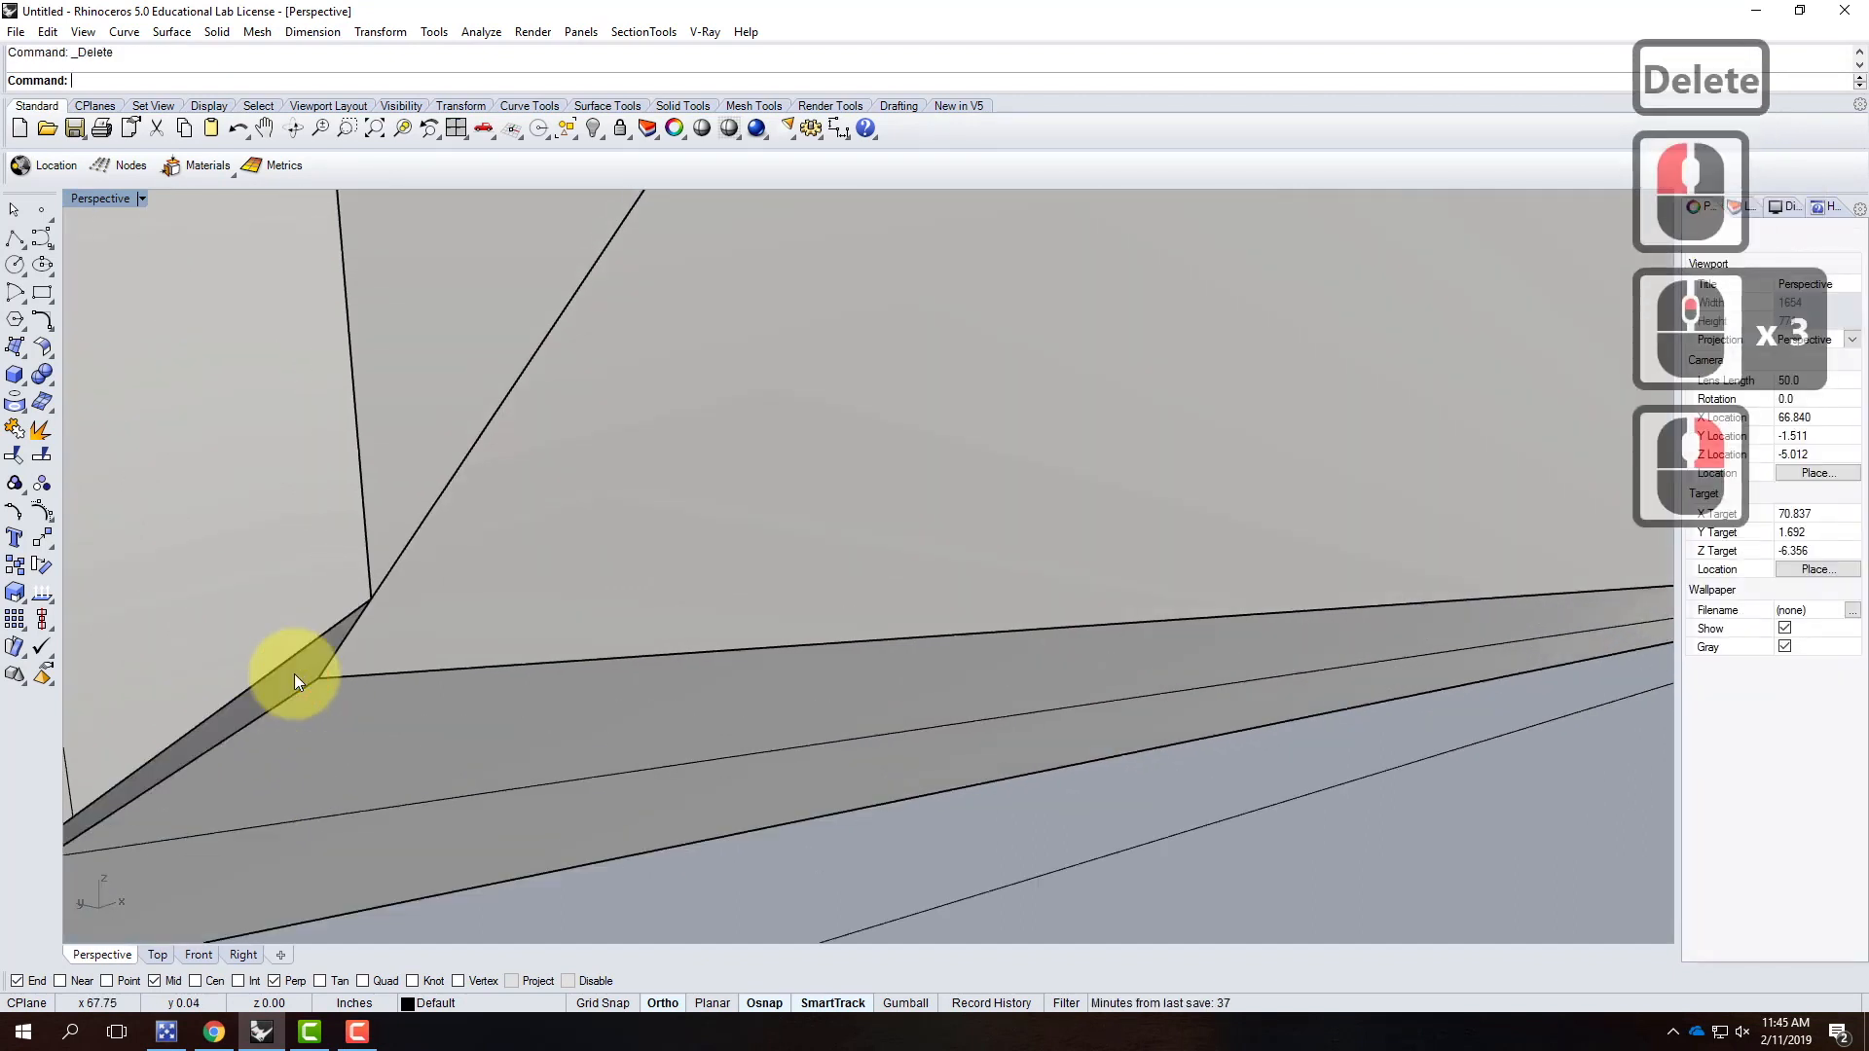
{"action": "scroll", "coordinate": [299, 687], "scroll_direction": "down", "scroll_amount": 3}
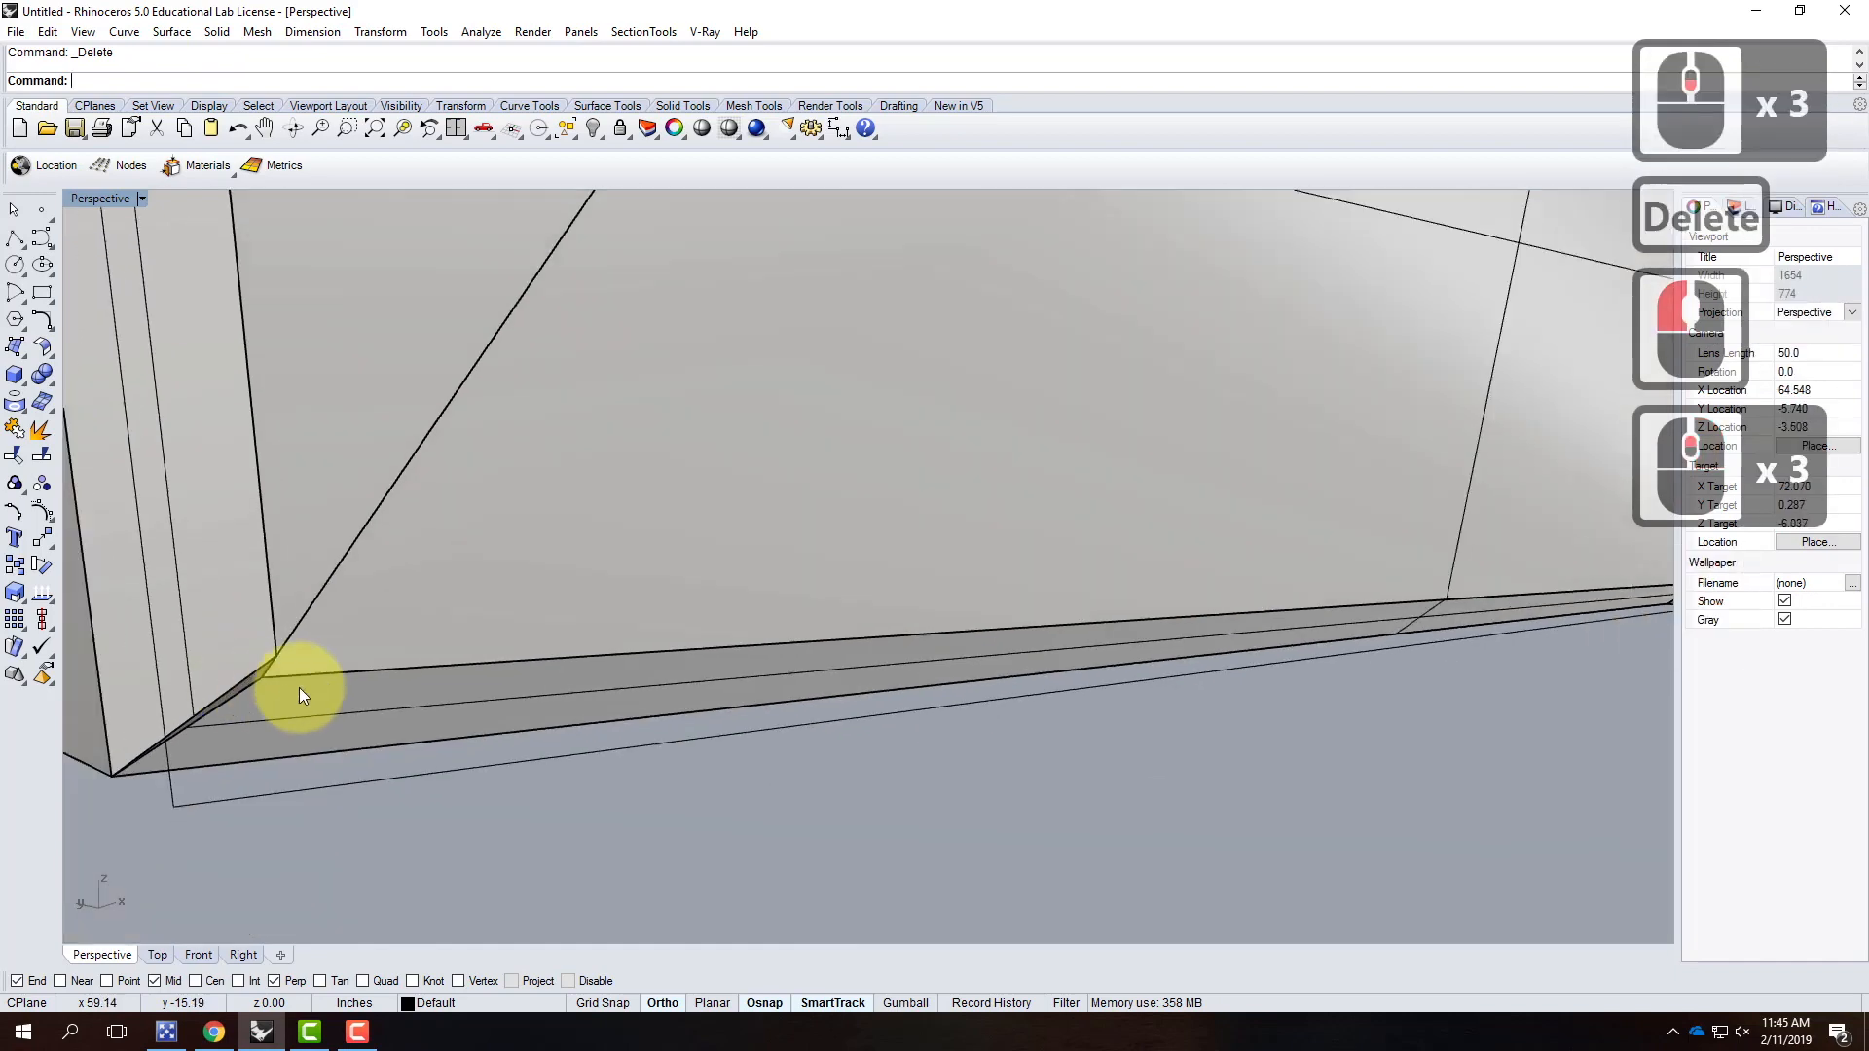
Step: Draw a straight polyline across the lower front face, from the vertical bevel's inner bottom endpoint to the face's opposite bottom corner
{"action": "left_click", "coordinate": [15, 238]}
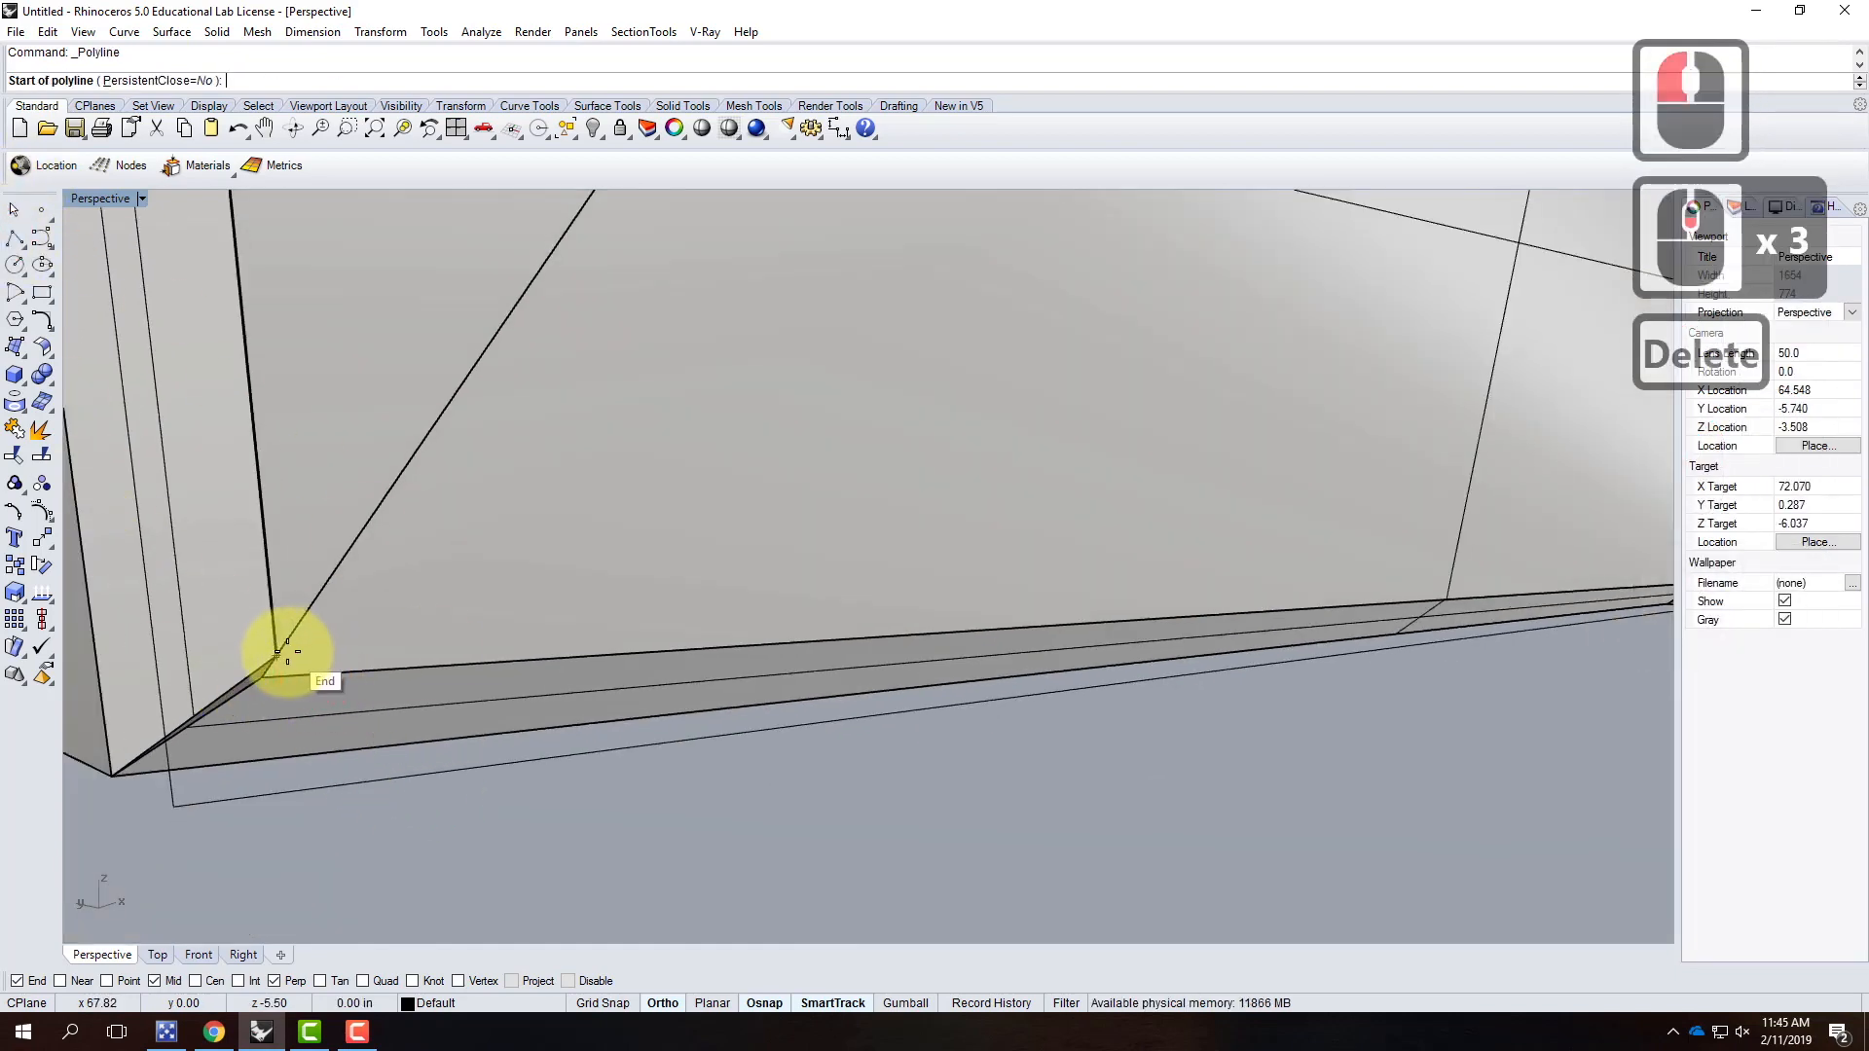
{"action": "left_click", "coordinate": [280, 649]}
{"action": "scroll", "coordinate": [146, 604], "scroll_direction": "down", "scroll_amount": 5}
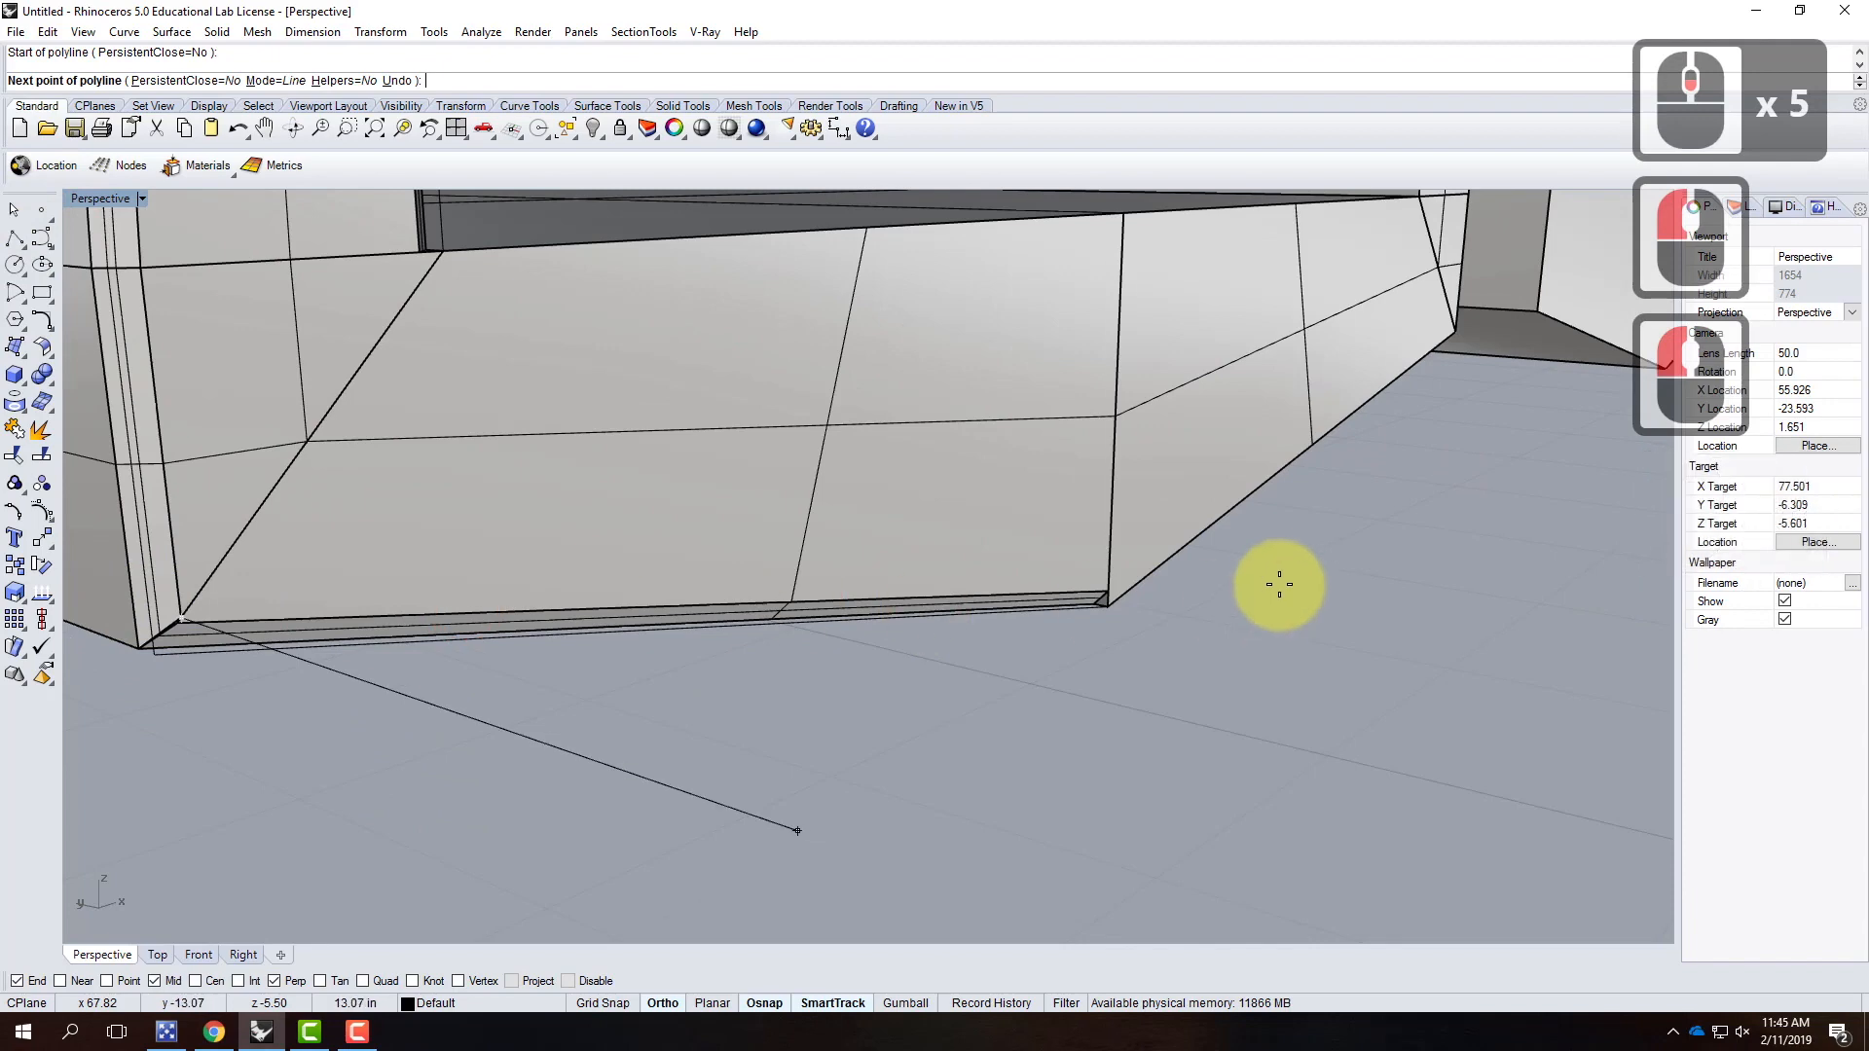
{"action": "scroll", "coordinate": [1097, 609], "scroll_direction": "up", "scroll_amount": 3}
{"action": "left_click", "coordinate": [1087, 601]}
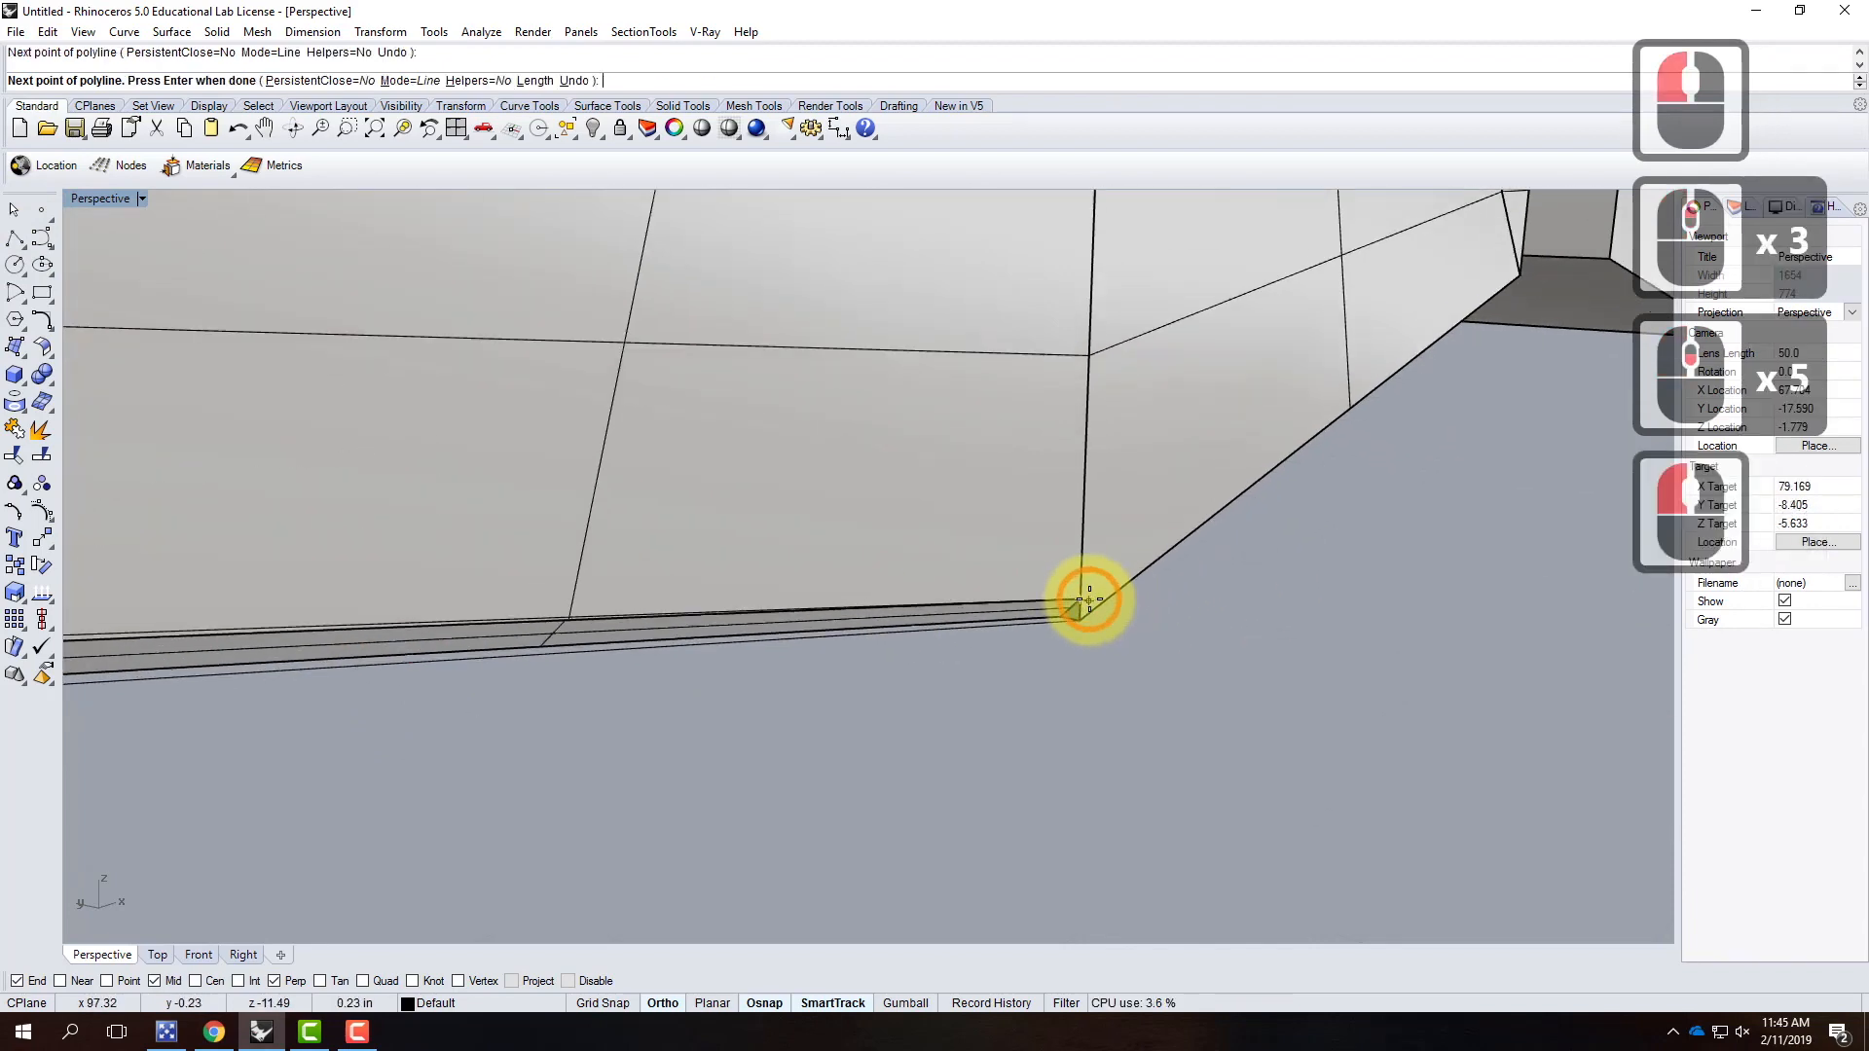
{"action": "key", "text": "Return"}
Step: Trim away the thin sliver of the front face below the polyline, using the polyline as the cutting object
{"action": "scroll", "coordinate": [1158, 598], "scroll_direction": "down", "scroll_amount": 4}
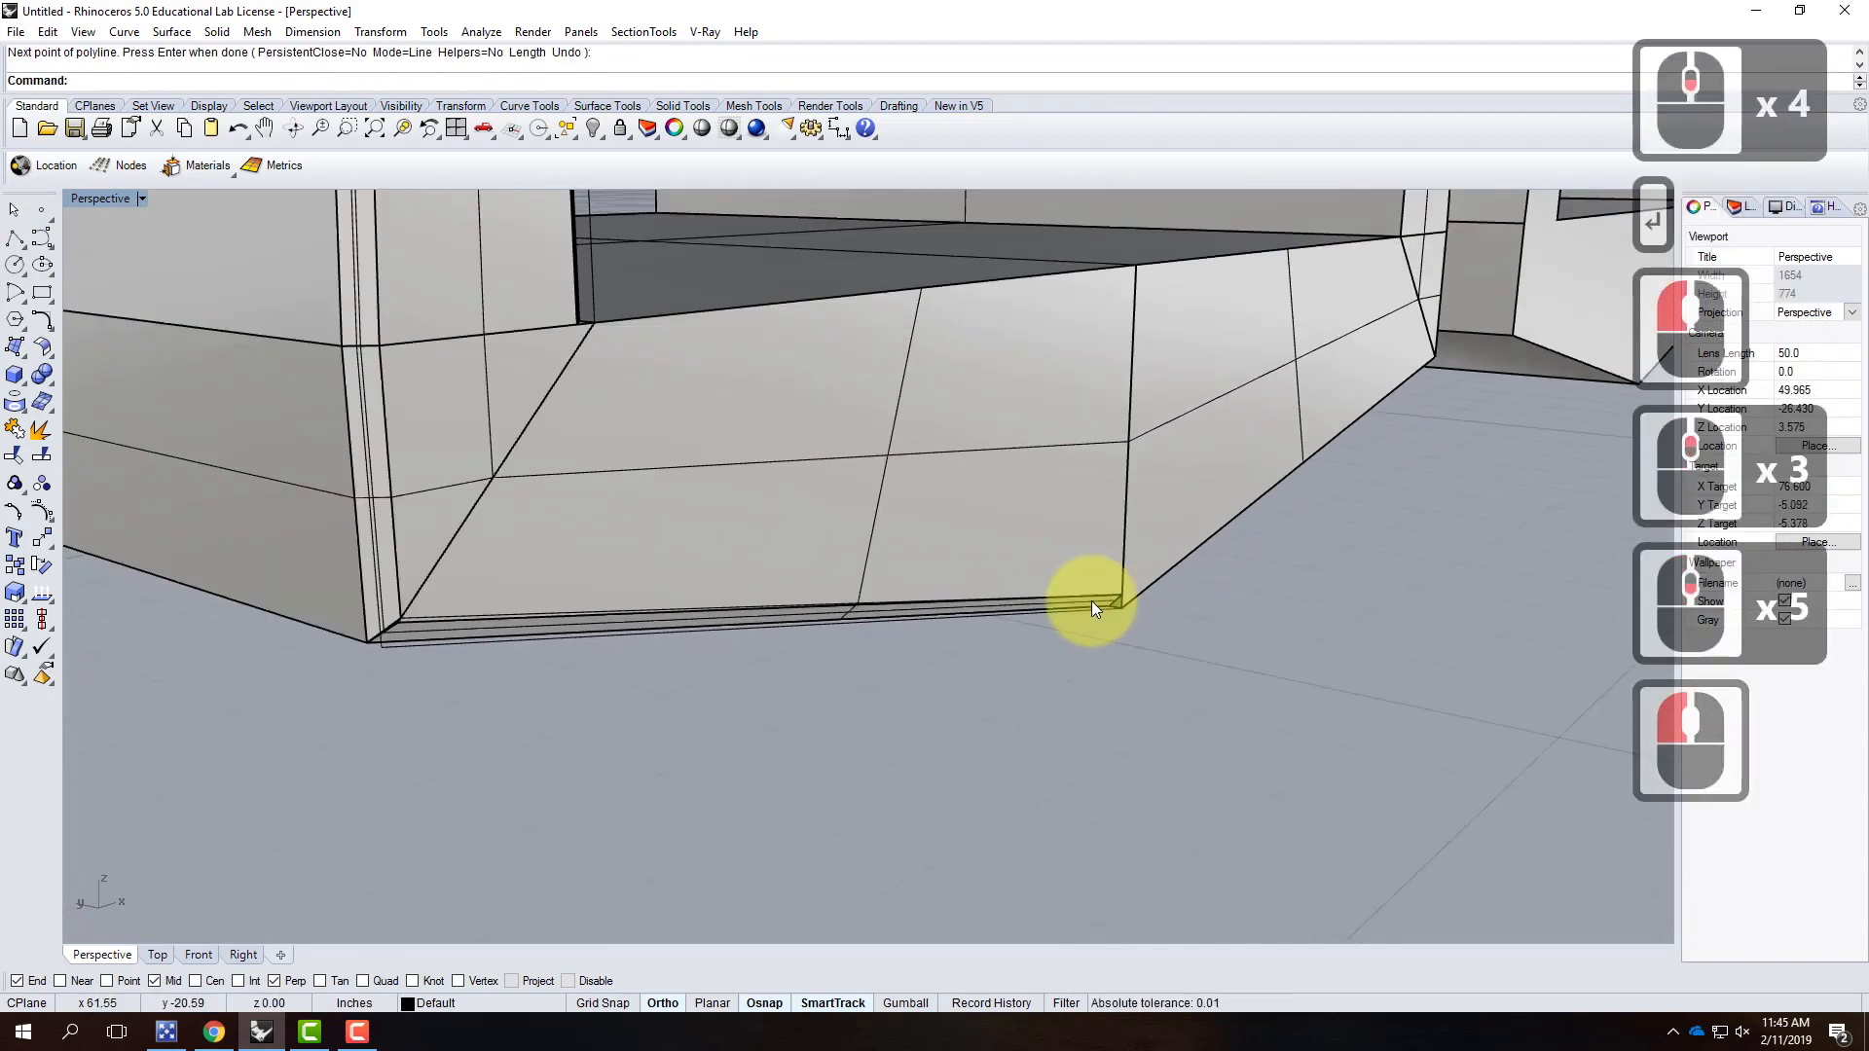
{"action": "scroll", "coordinate": [364, 646], "scroll_direction": "up", "scroll_amount": 5}
{"action": "left_click", "coordinate": [413, 604]}
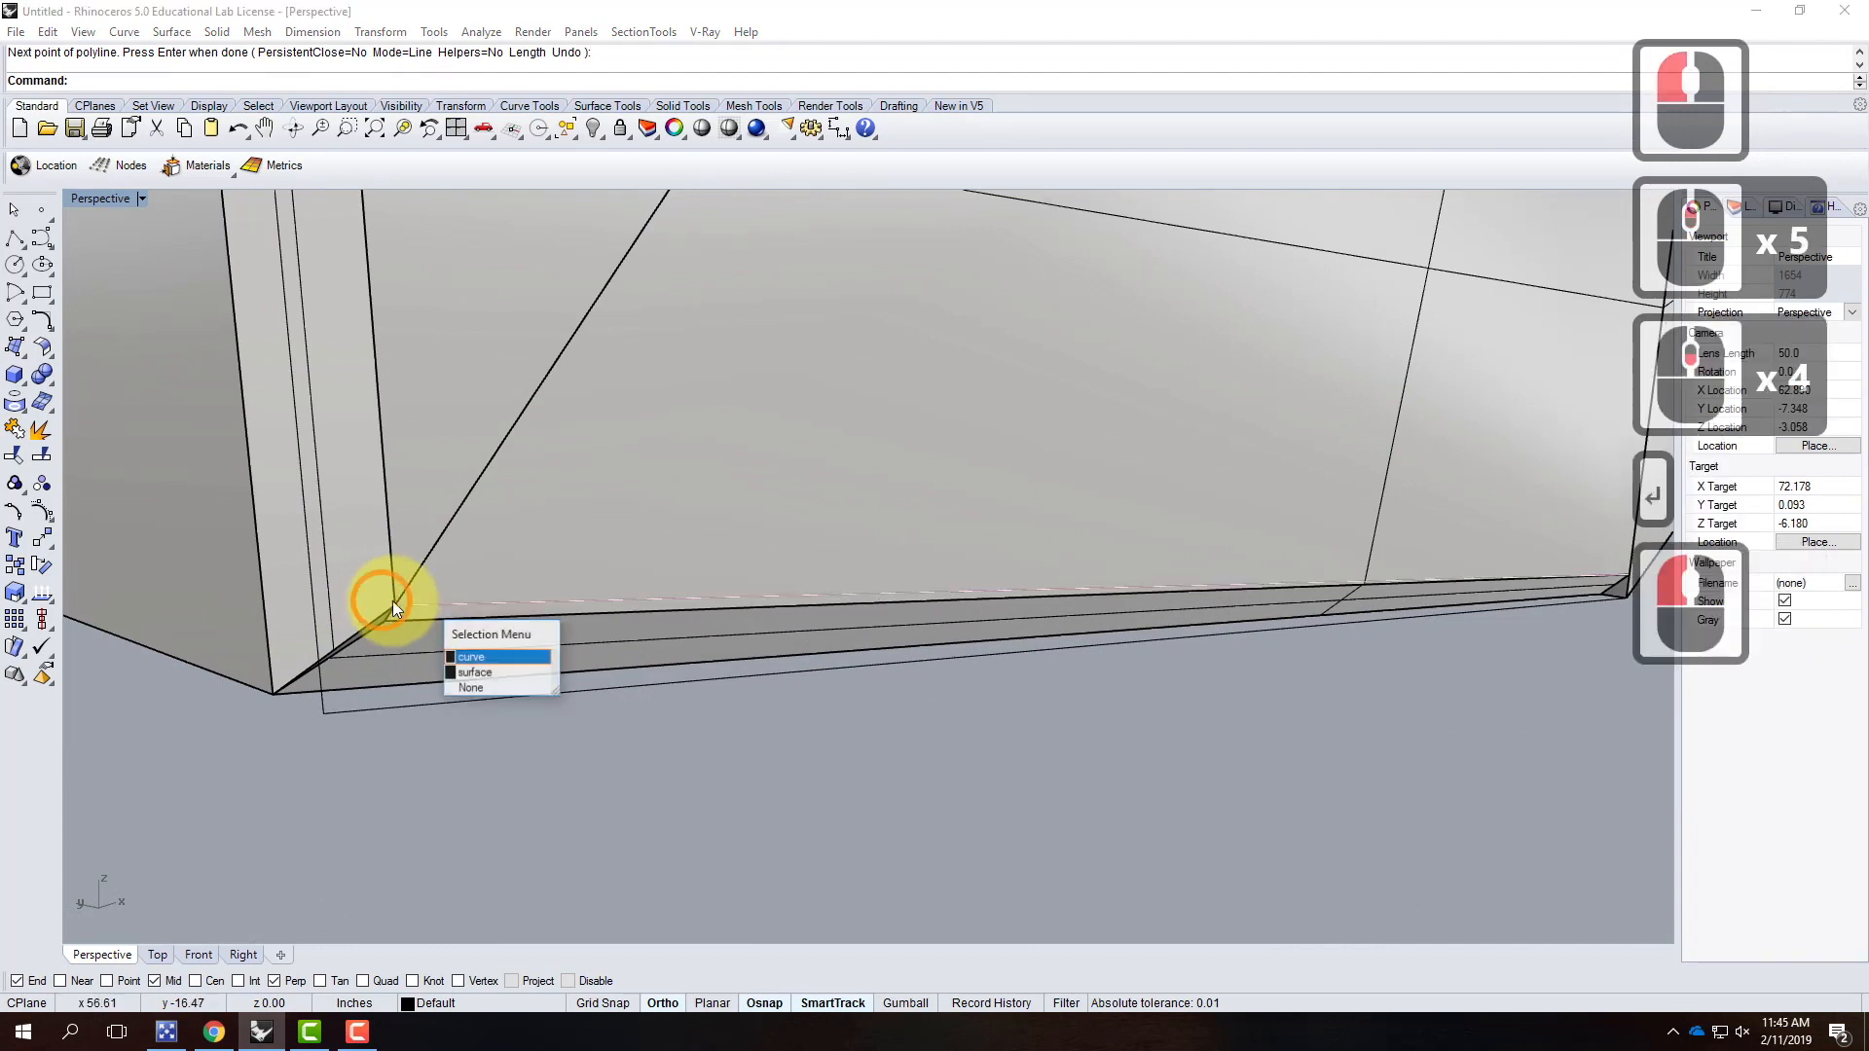
{"action": "left_click", "coordinate": [479, 655]}
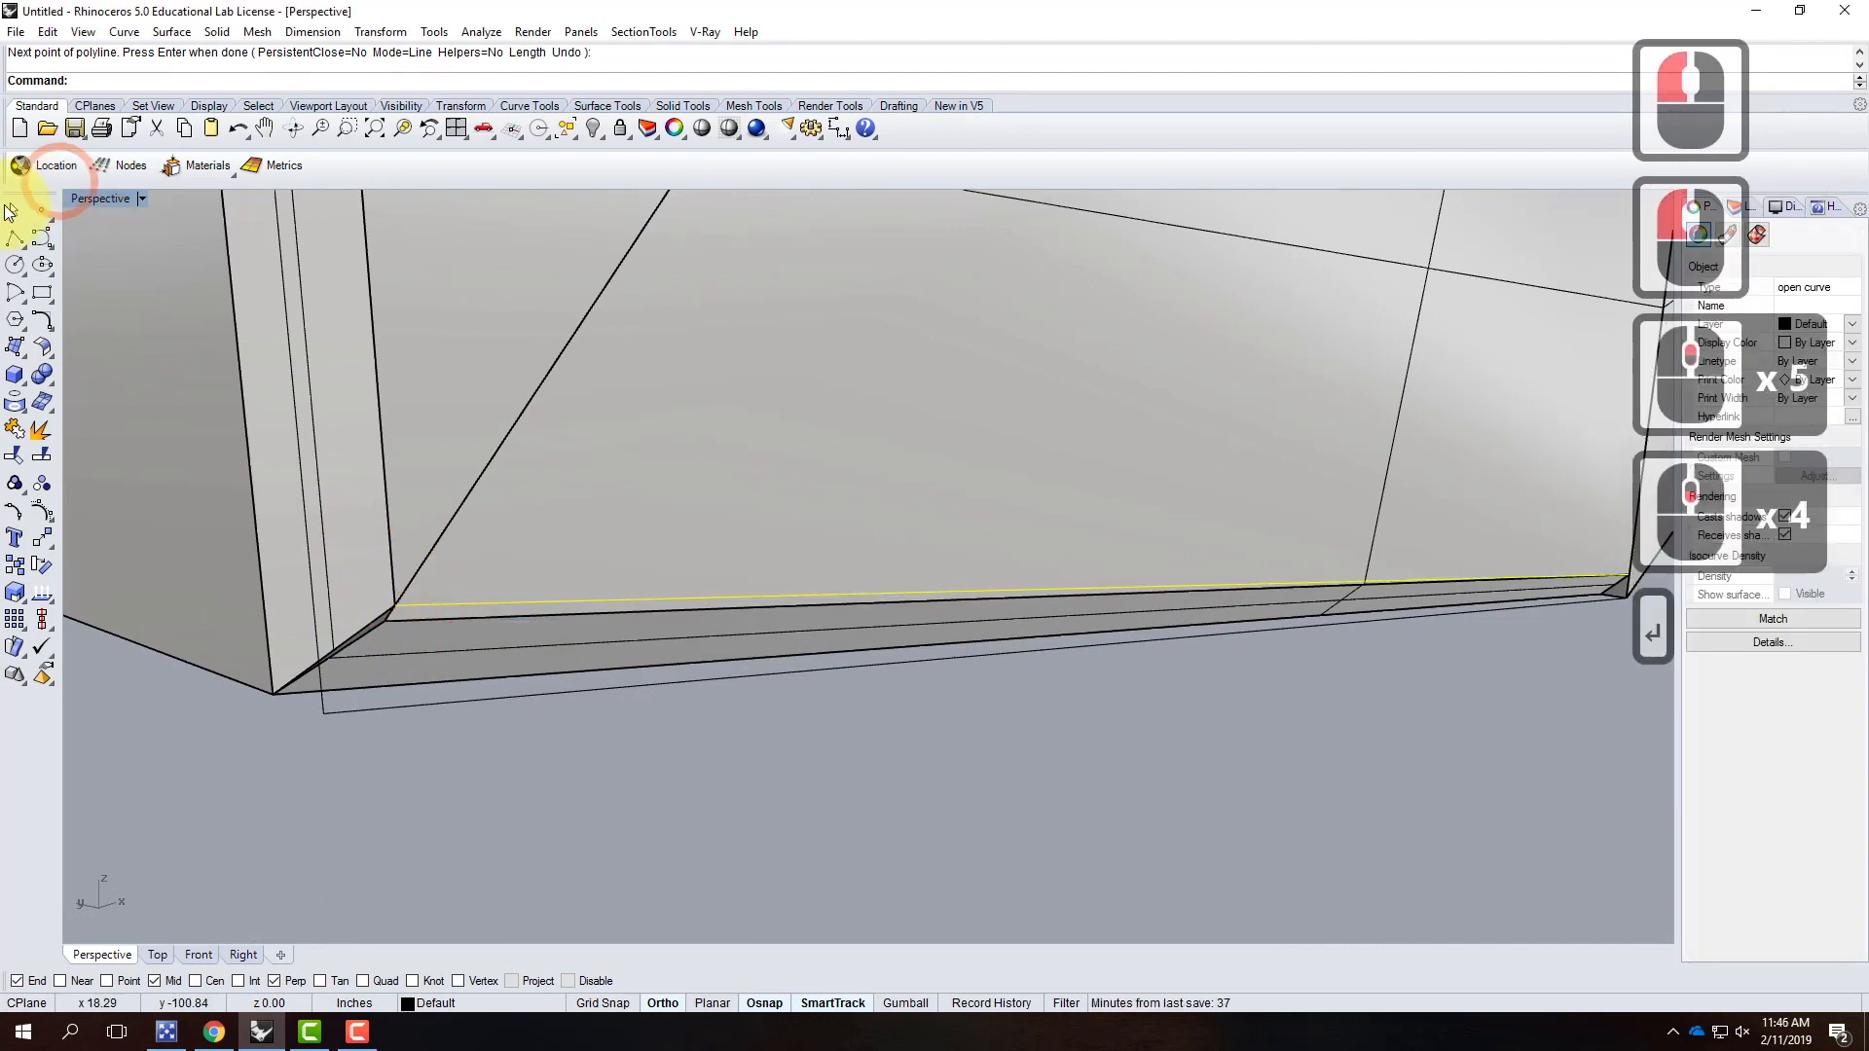
{"action": "left_click", "coordinate": [14, 429]}
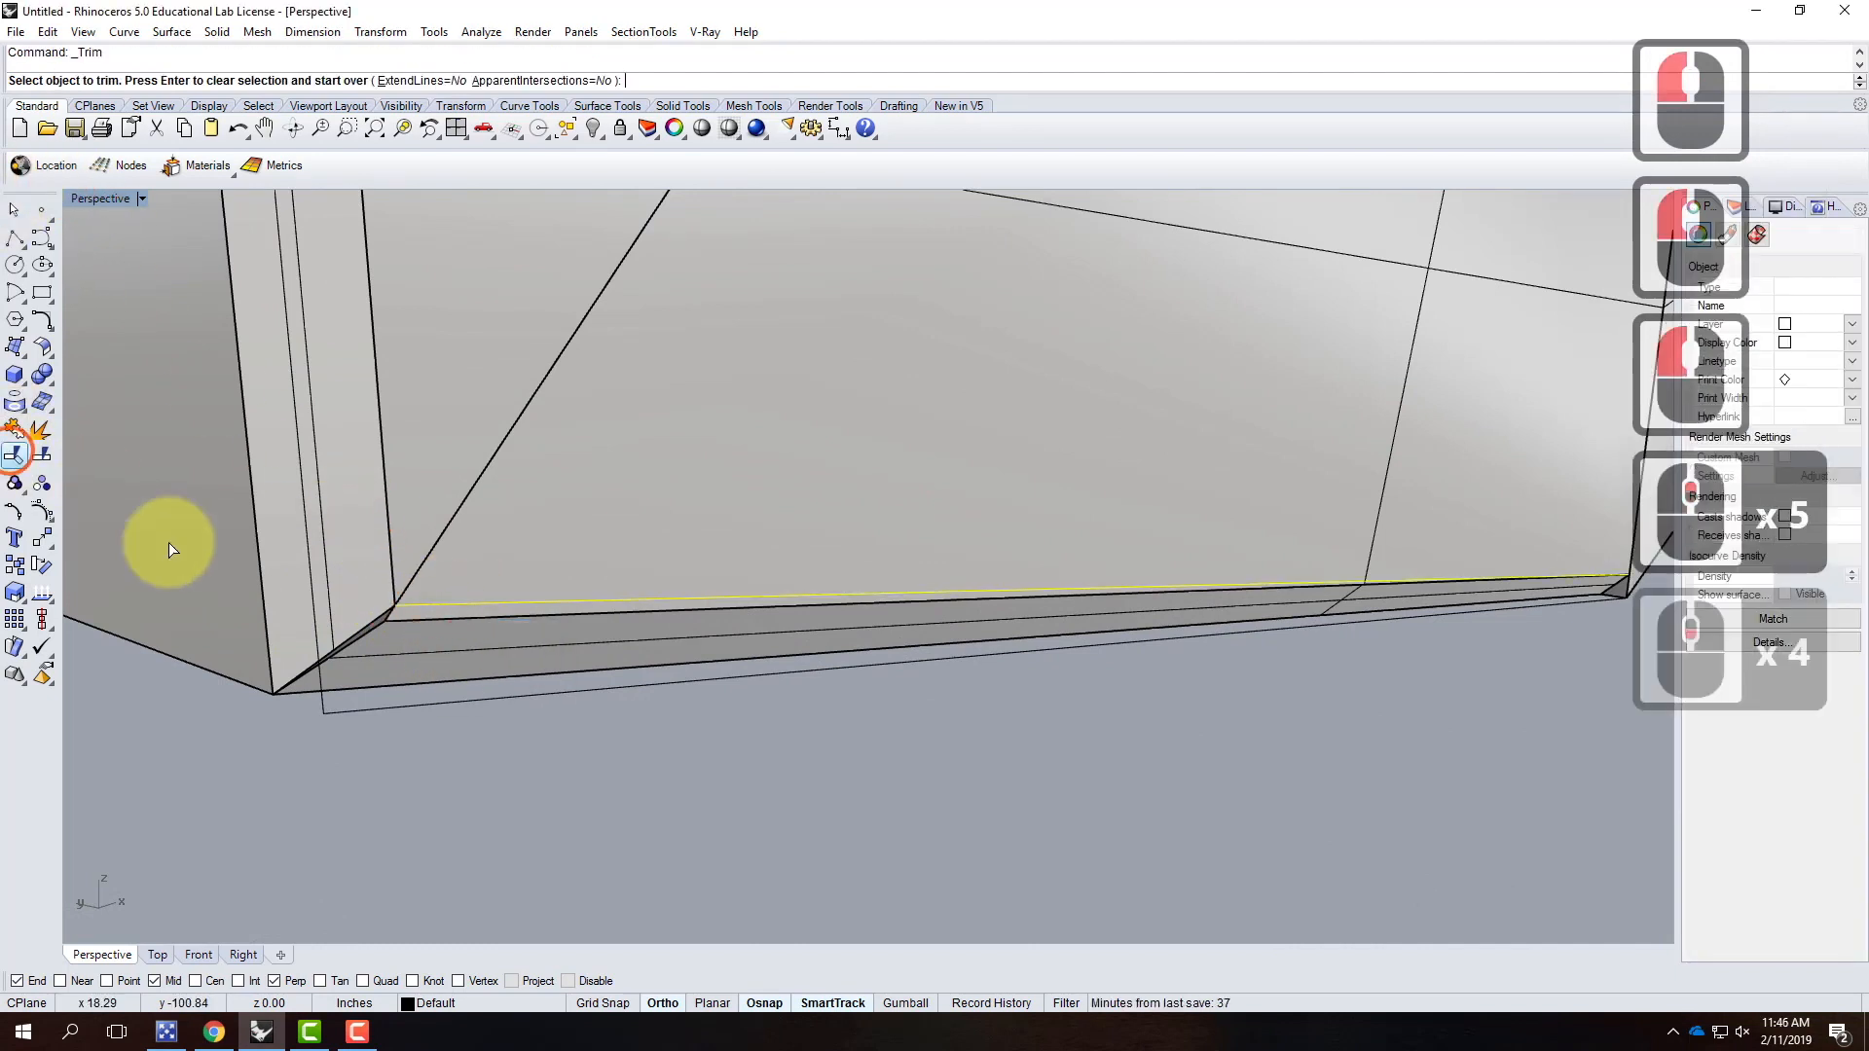
{"action": "left_click", "coordinate": [416, 615]}
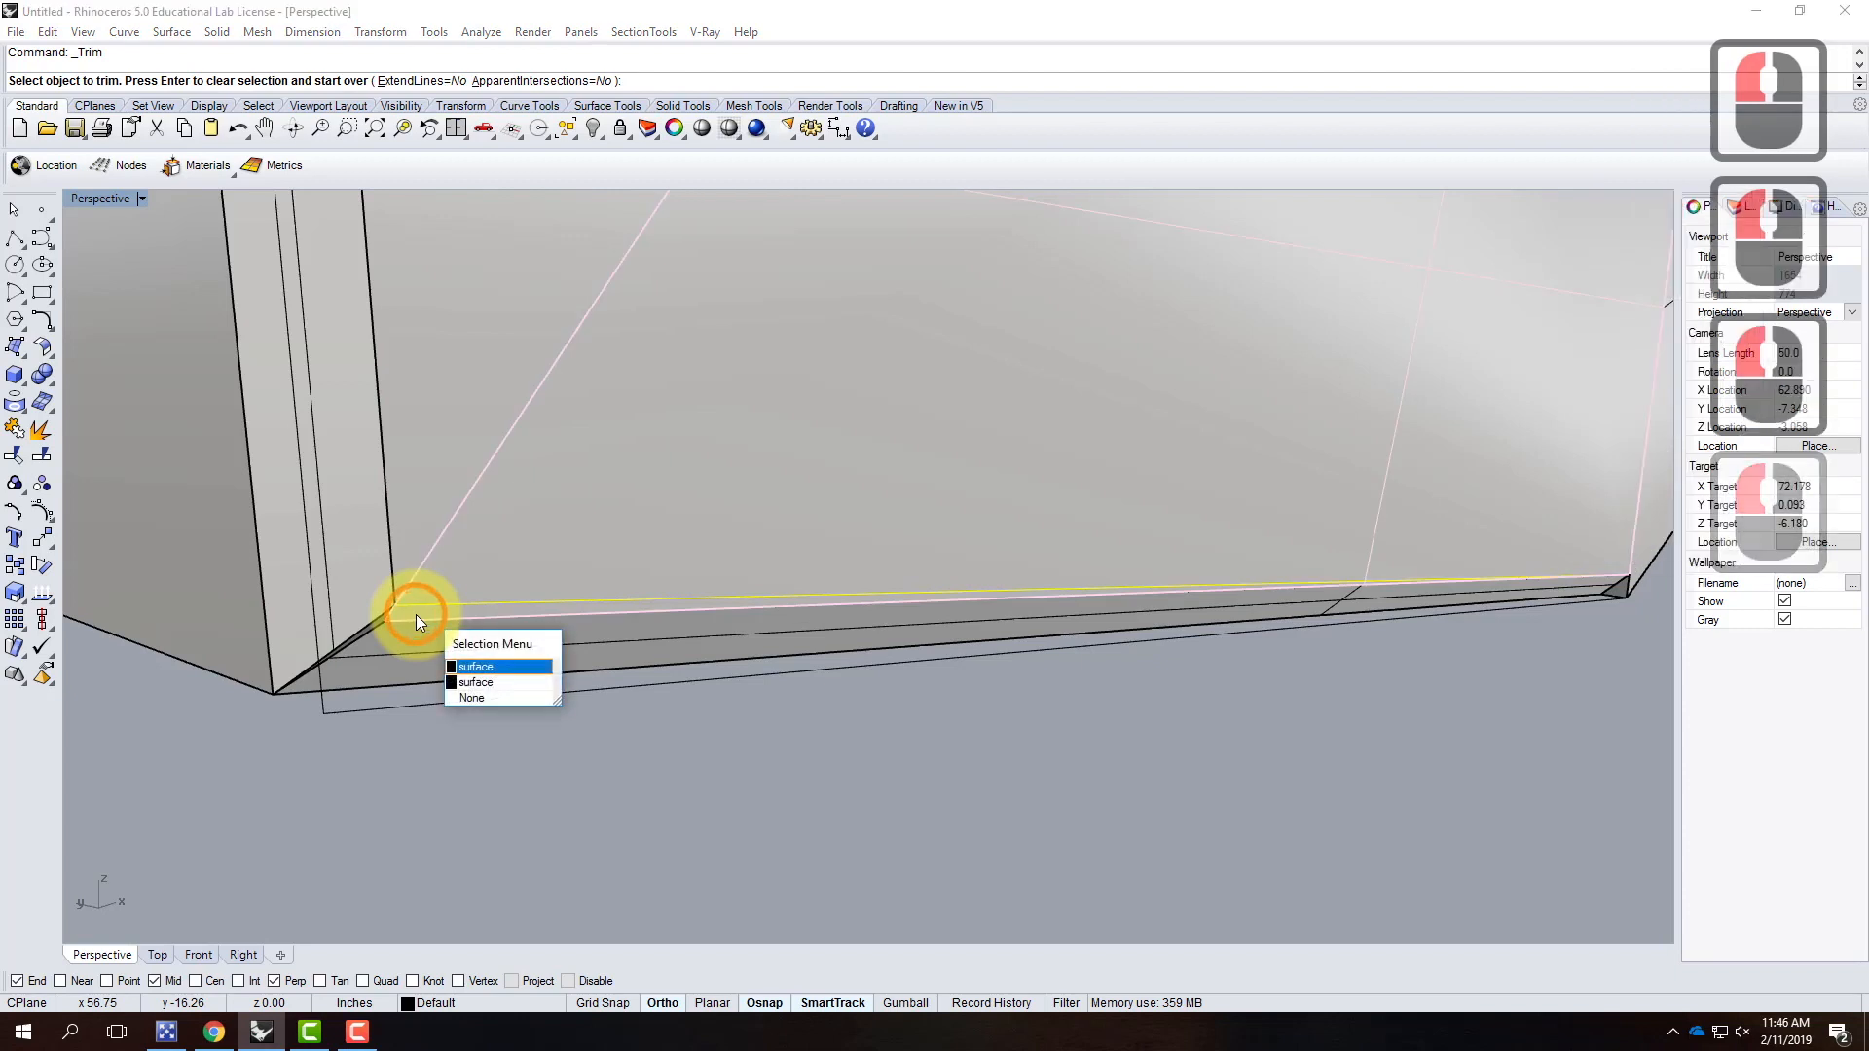
{"action": "left_click", "coordinate": [473, 670]}
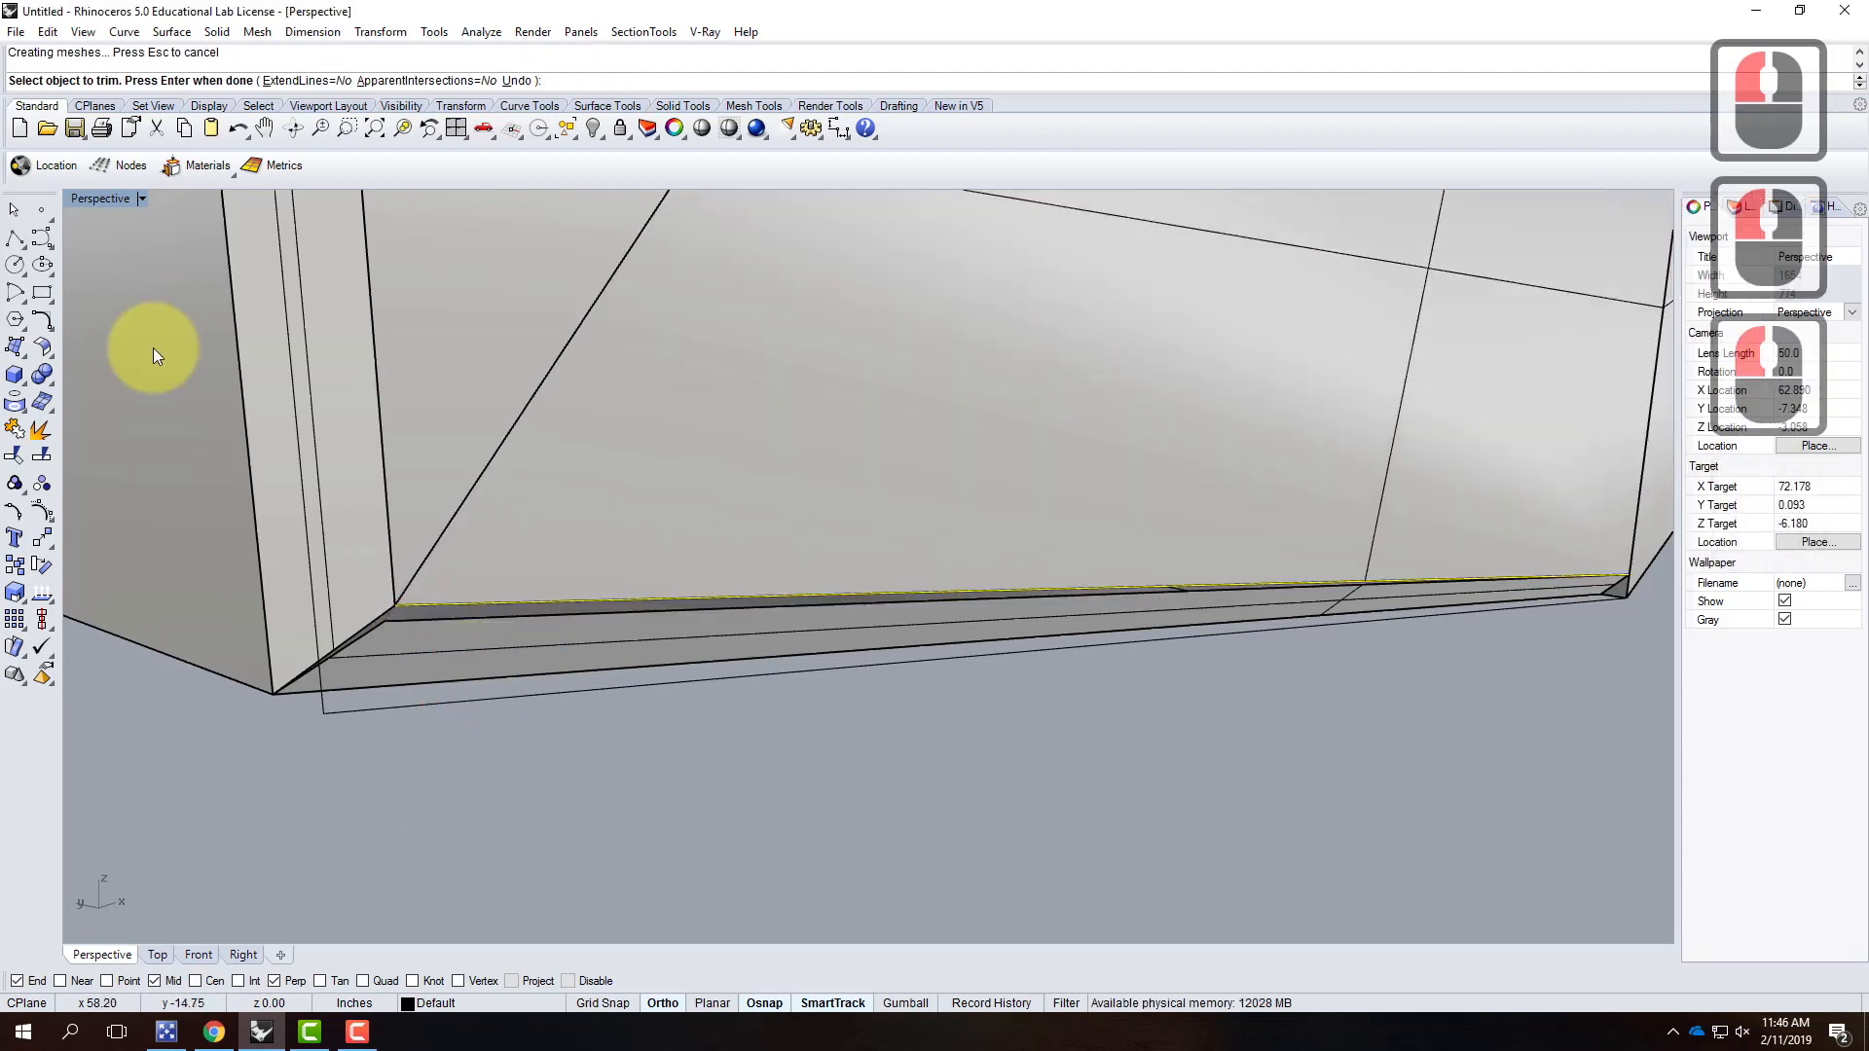
{"action": "right_click", "coordinate": [595, 750]}
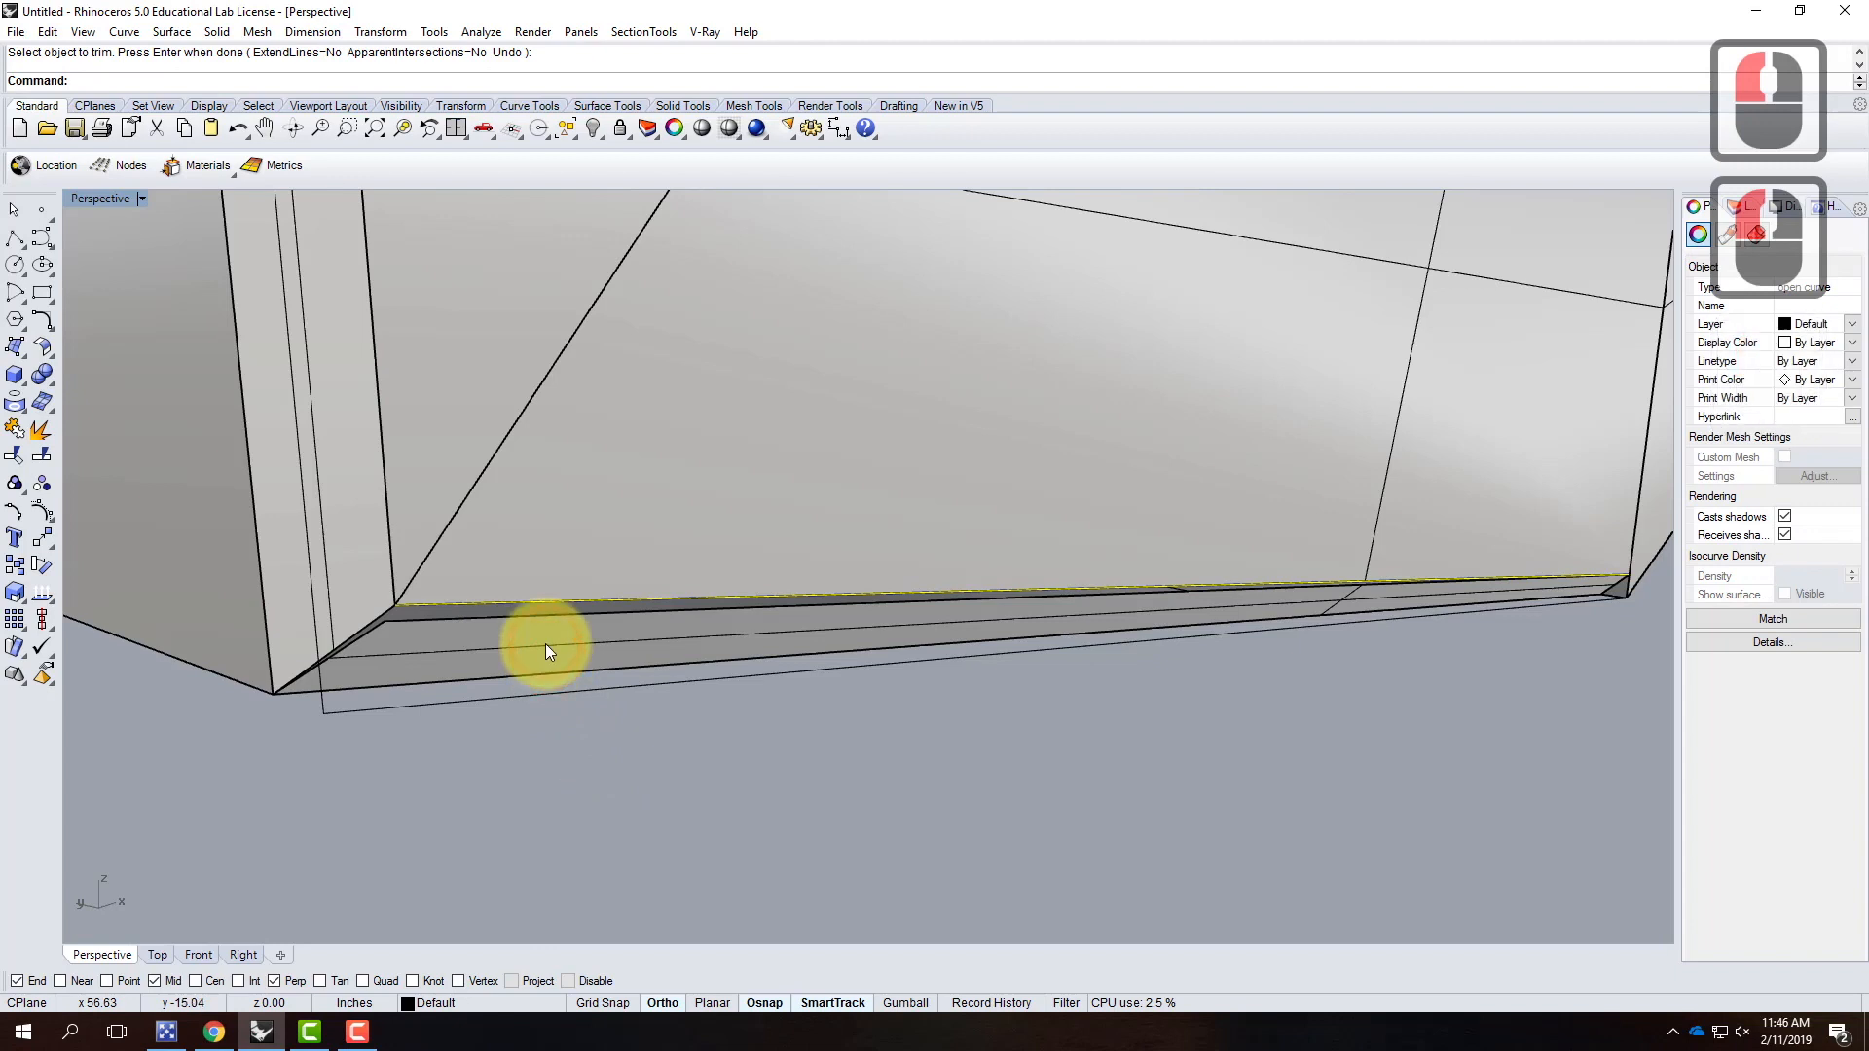
Step: Delete the front underside chamfer and replace it with a four-corner surface between the trimmed front edge and the base's underside edge
{"action": "left_click", "coordinate": [464, 650]}
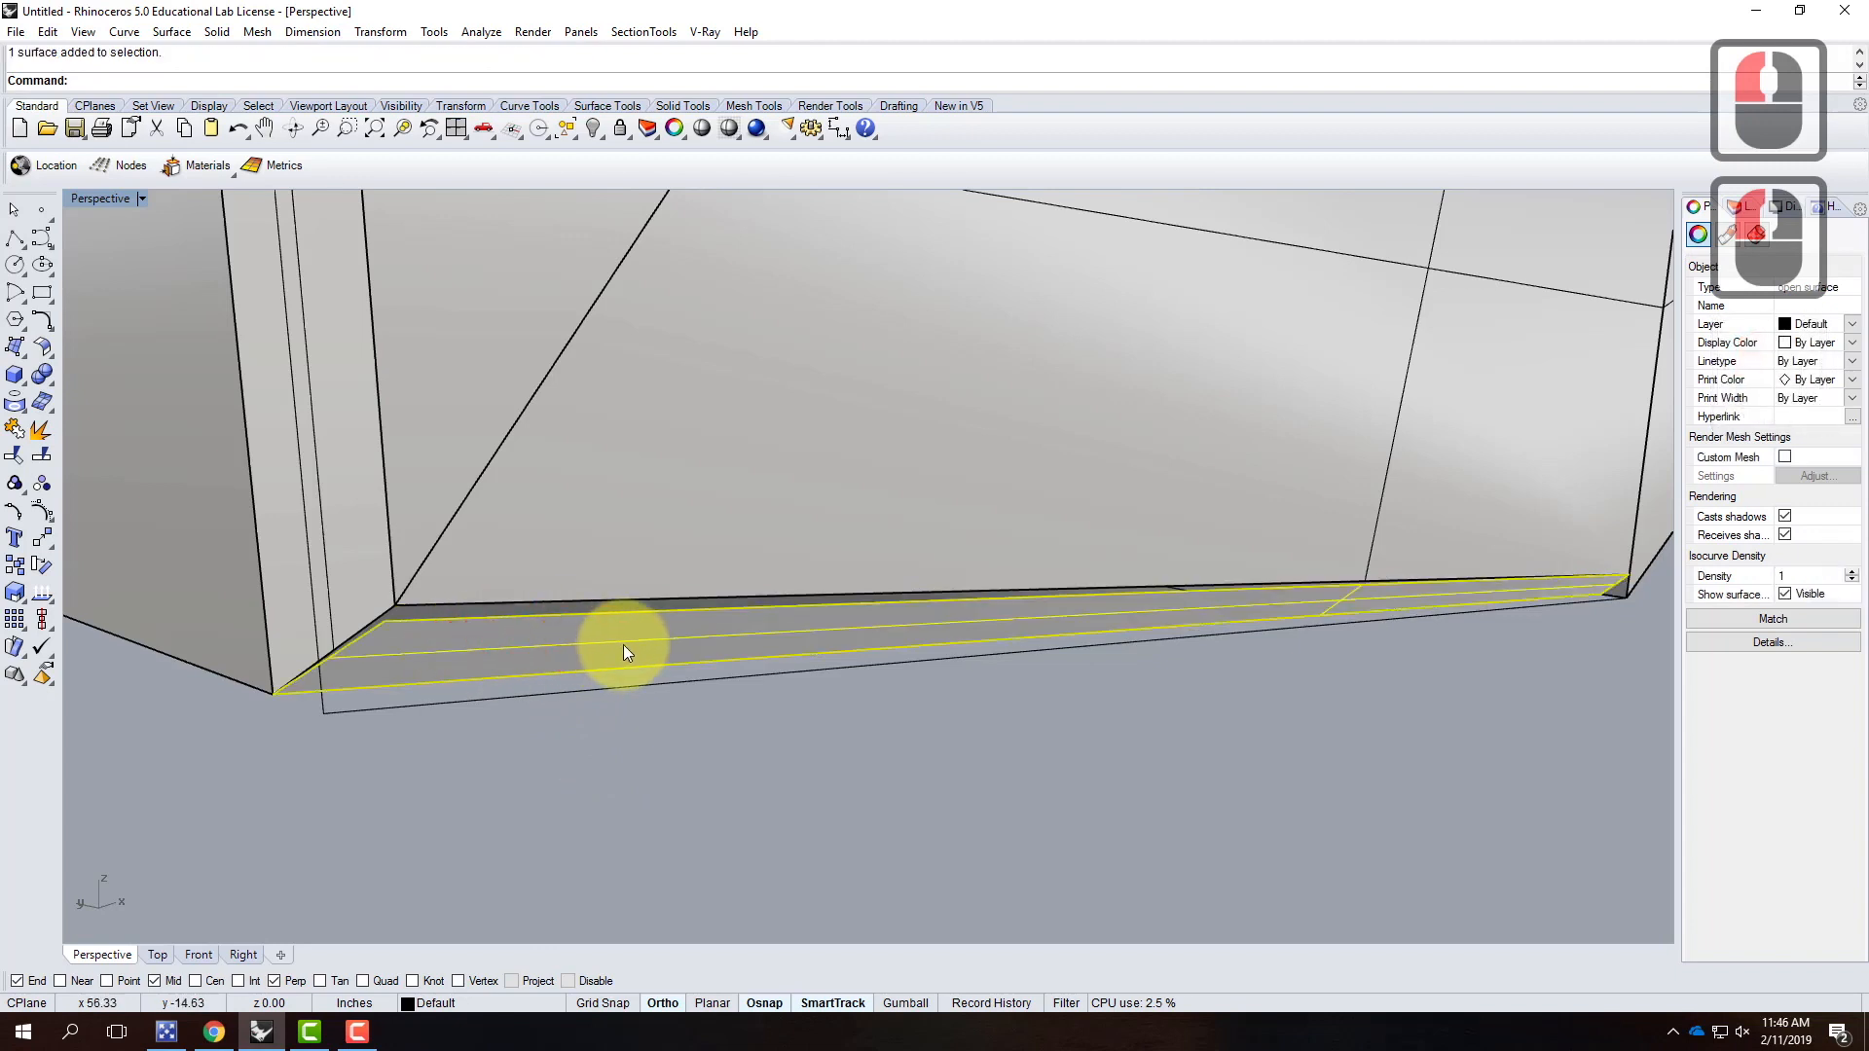
{"action": "key", "text": "Delete"}
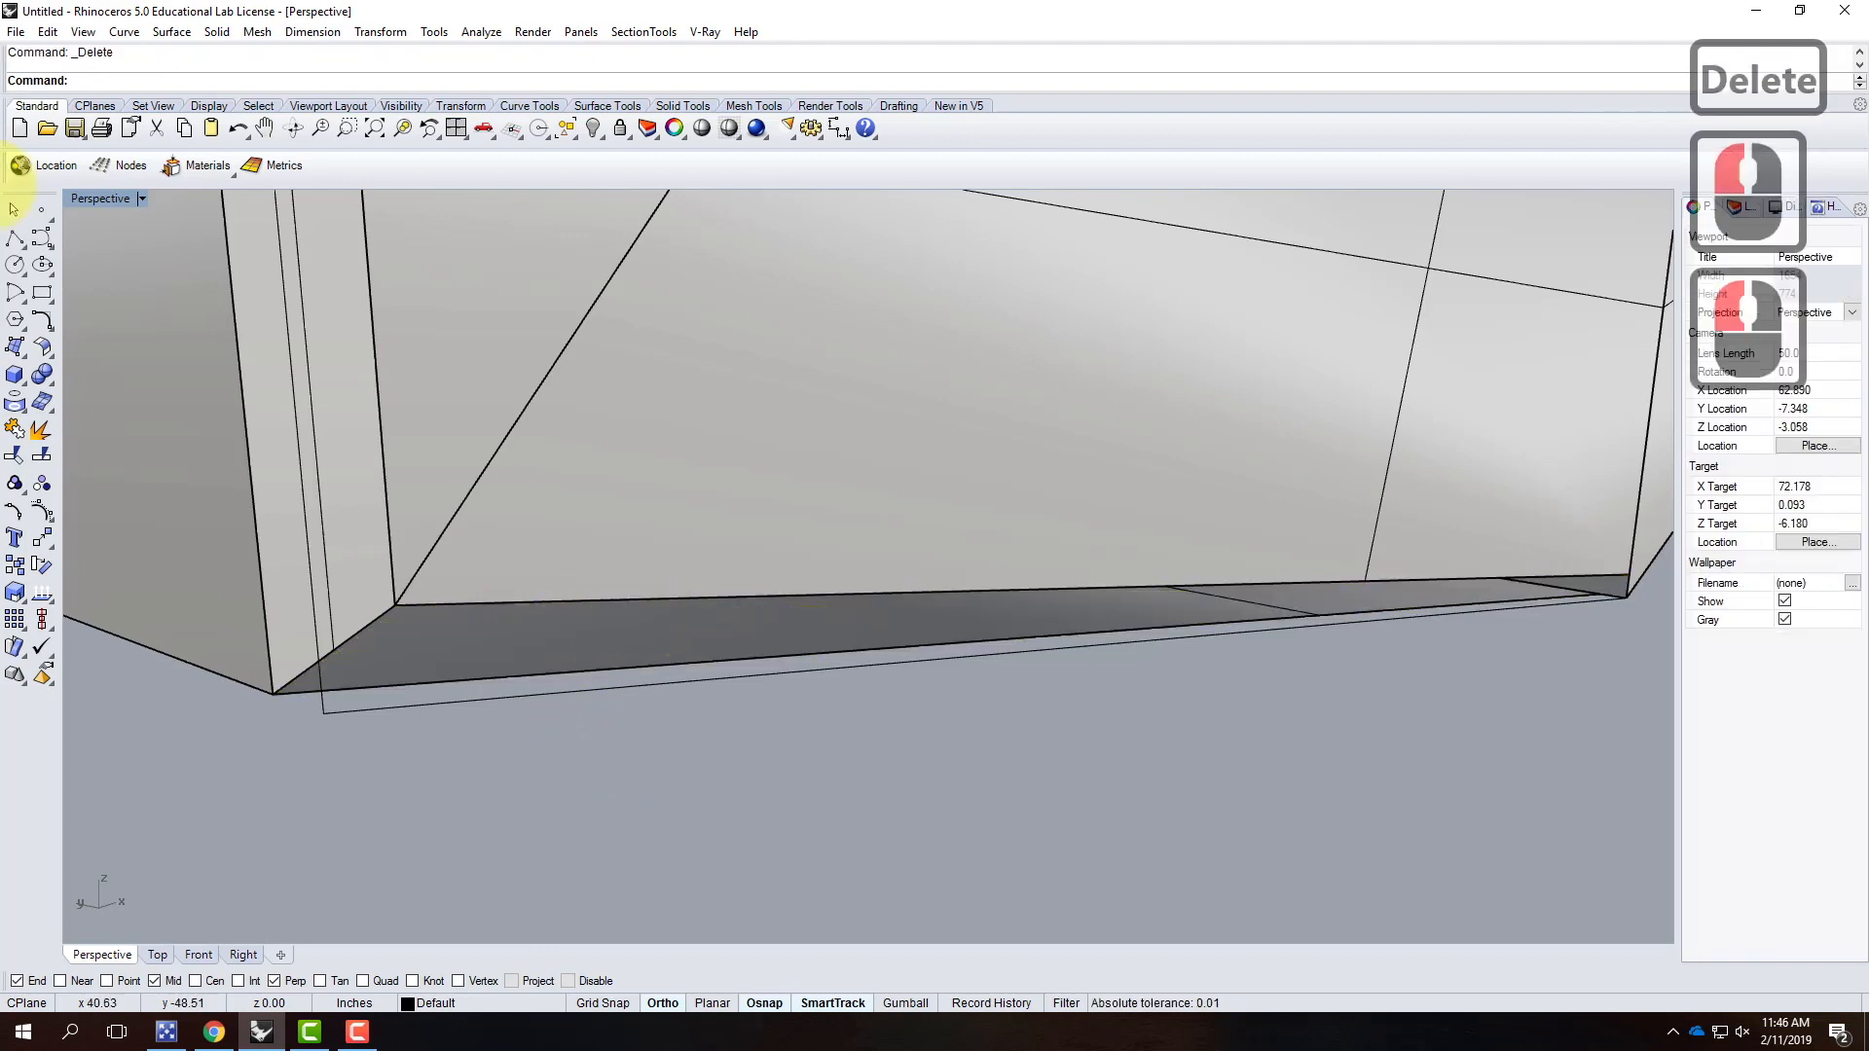
{"action": "left_click", "coordinate": [16, 347]}
{"action": "left_click", "coordinate": [264, 691]}
{"action": "left_click", "coordinate": [394, 605]}
{"action": "right_click_drag", "start_coordinate": [384, 610], "coordinate": [1117, 583]}
{"action": "scroll", "coordinate": [1117, 583], "scroll_direction": "up", "scroll_amount": 4}
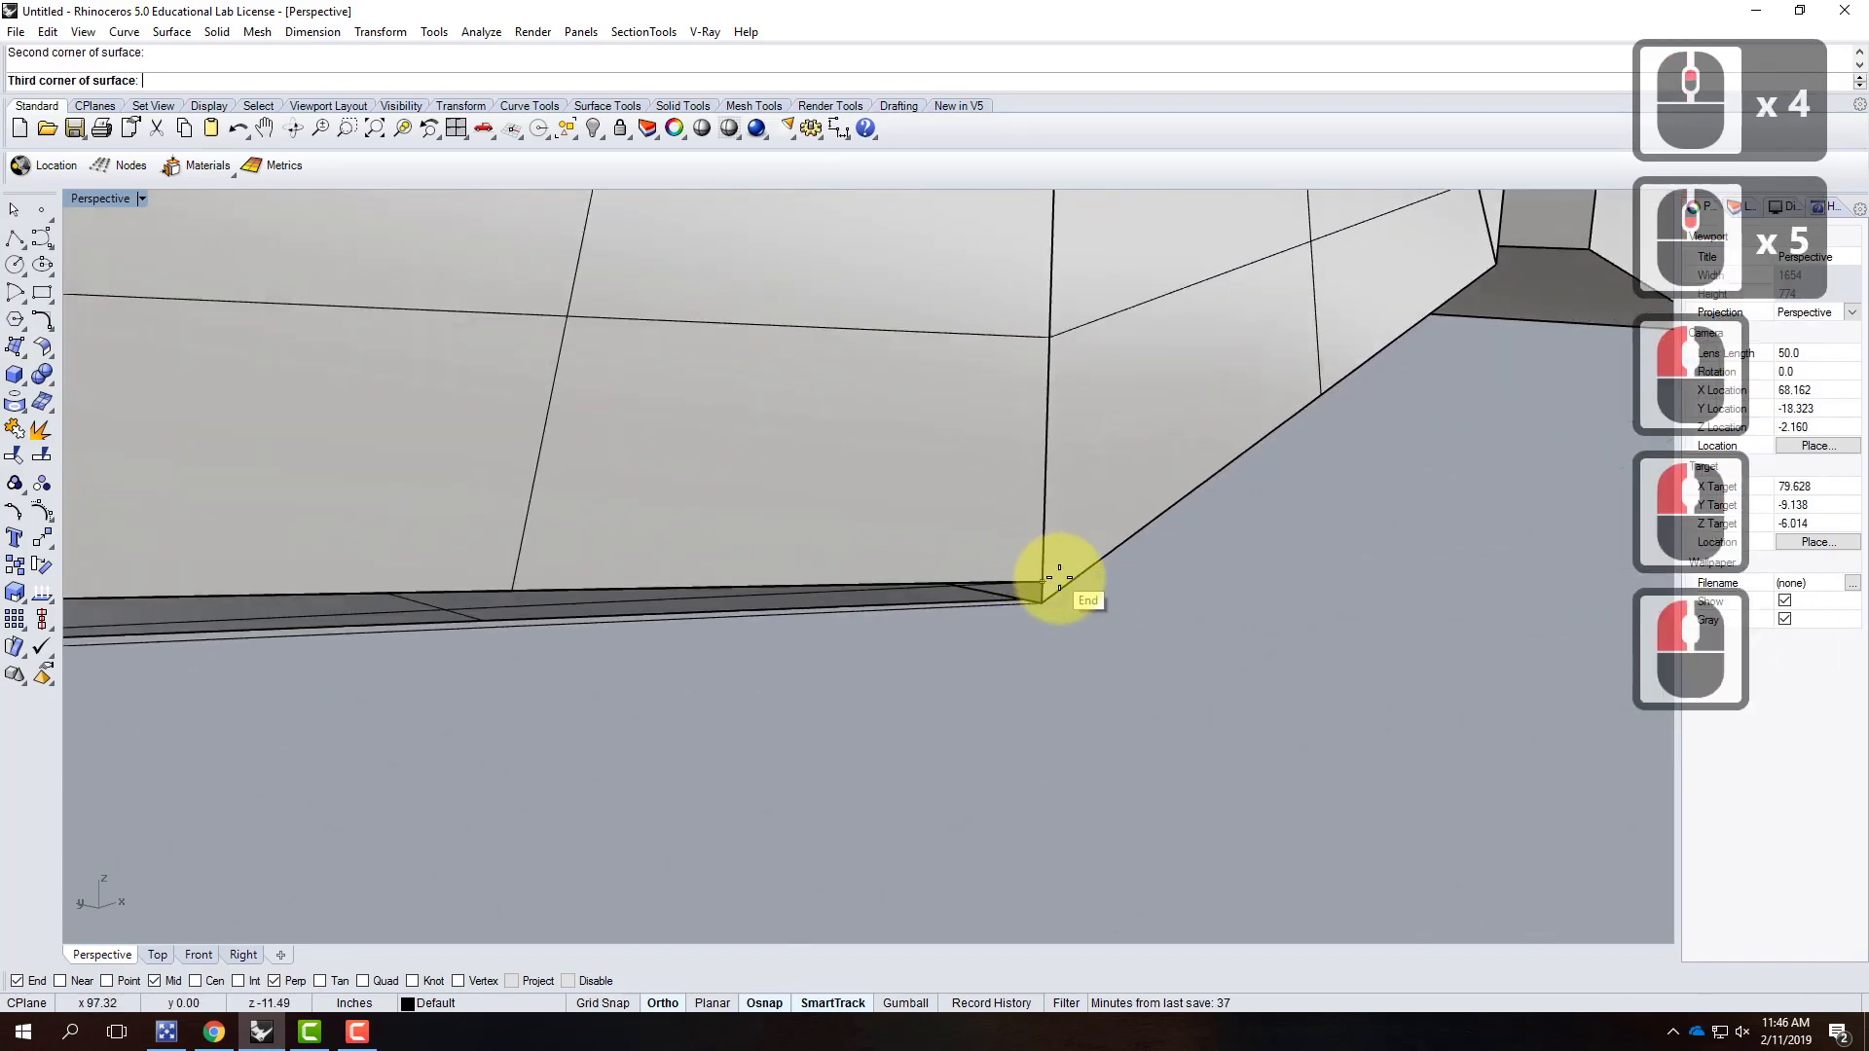
{"action": "left_click", "coordinate": [1033, 595]}
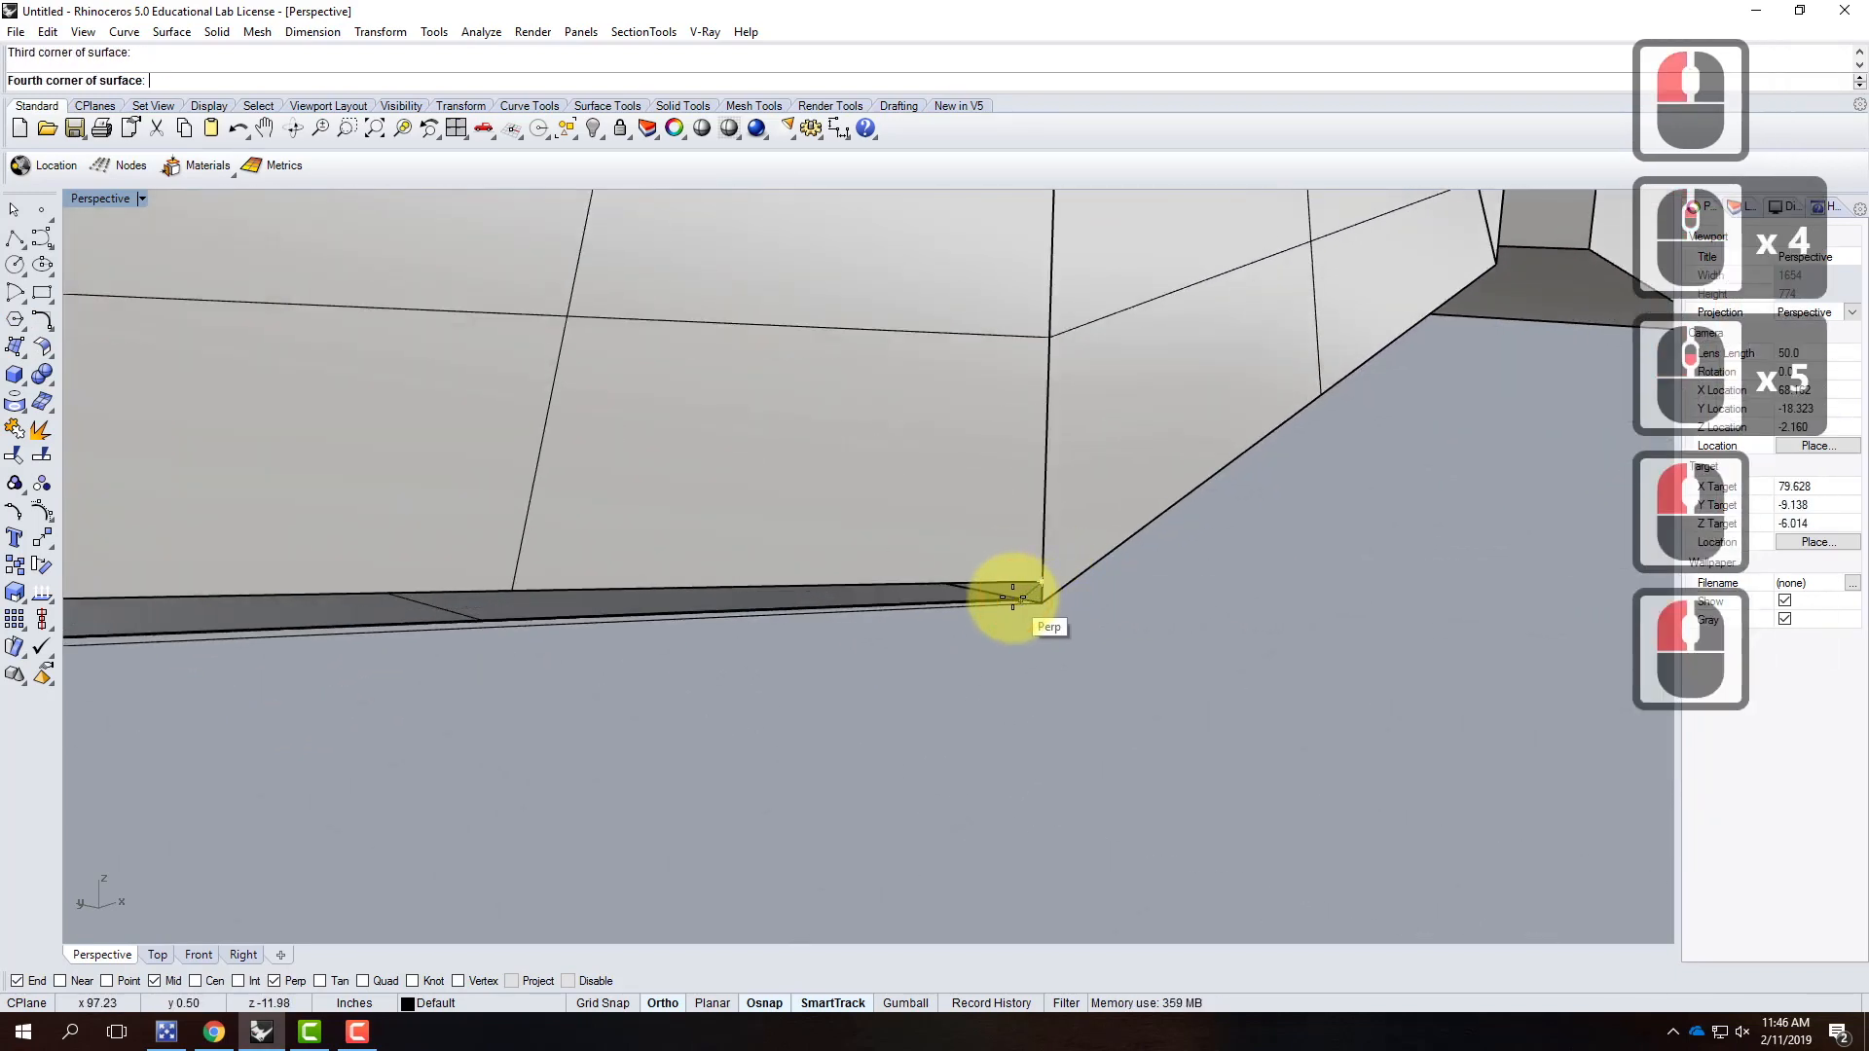
{"action": "right_click_drag", "start_coordinate": [1097, 634], "coordinate": [984, 696]}
{"action": "scroll", "coordinate": [984, 697], "scroll_direction": "down", "scroll_amount": 5}
{"action": "scroll", "coordinate": [1356, 572], "scroll_direction": "up", "scroll_amount": 10}
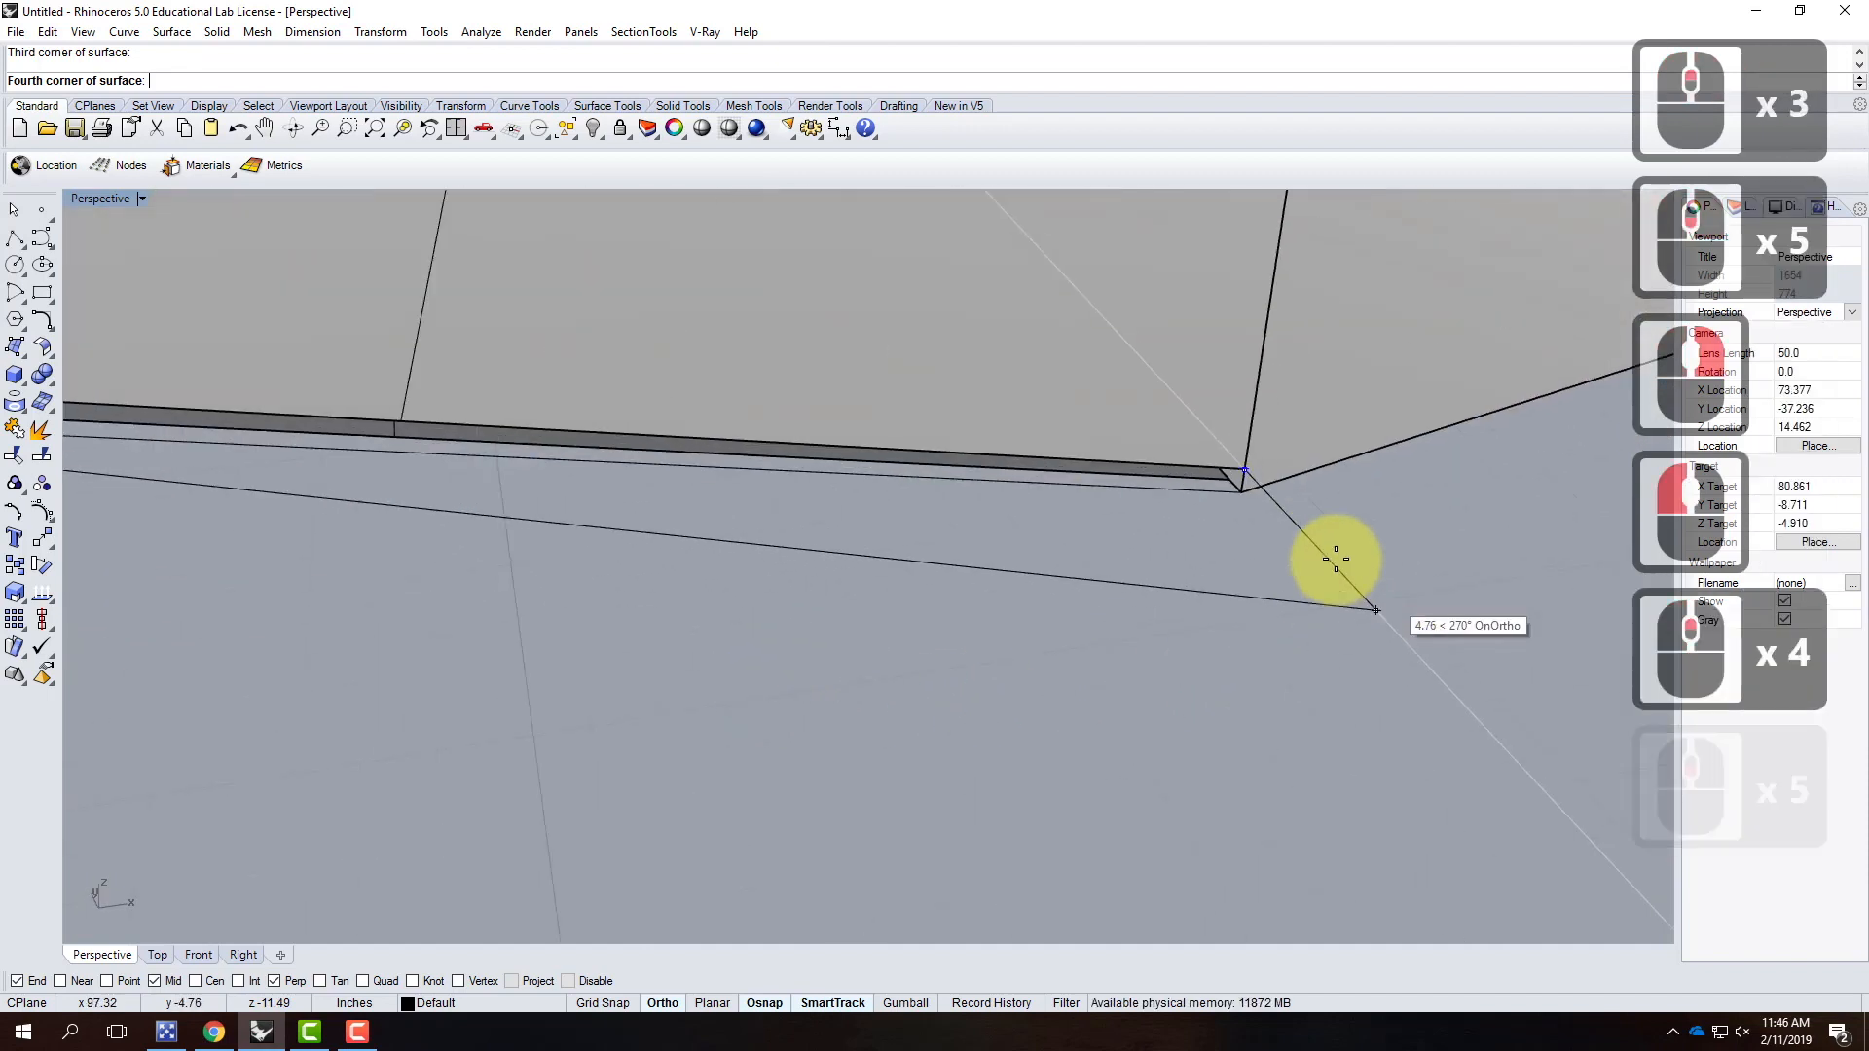
{"action": "left_click", "coordinate": [1216, 490]}
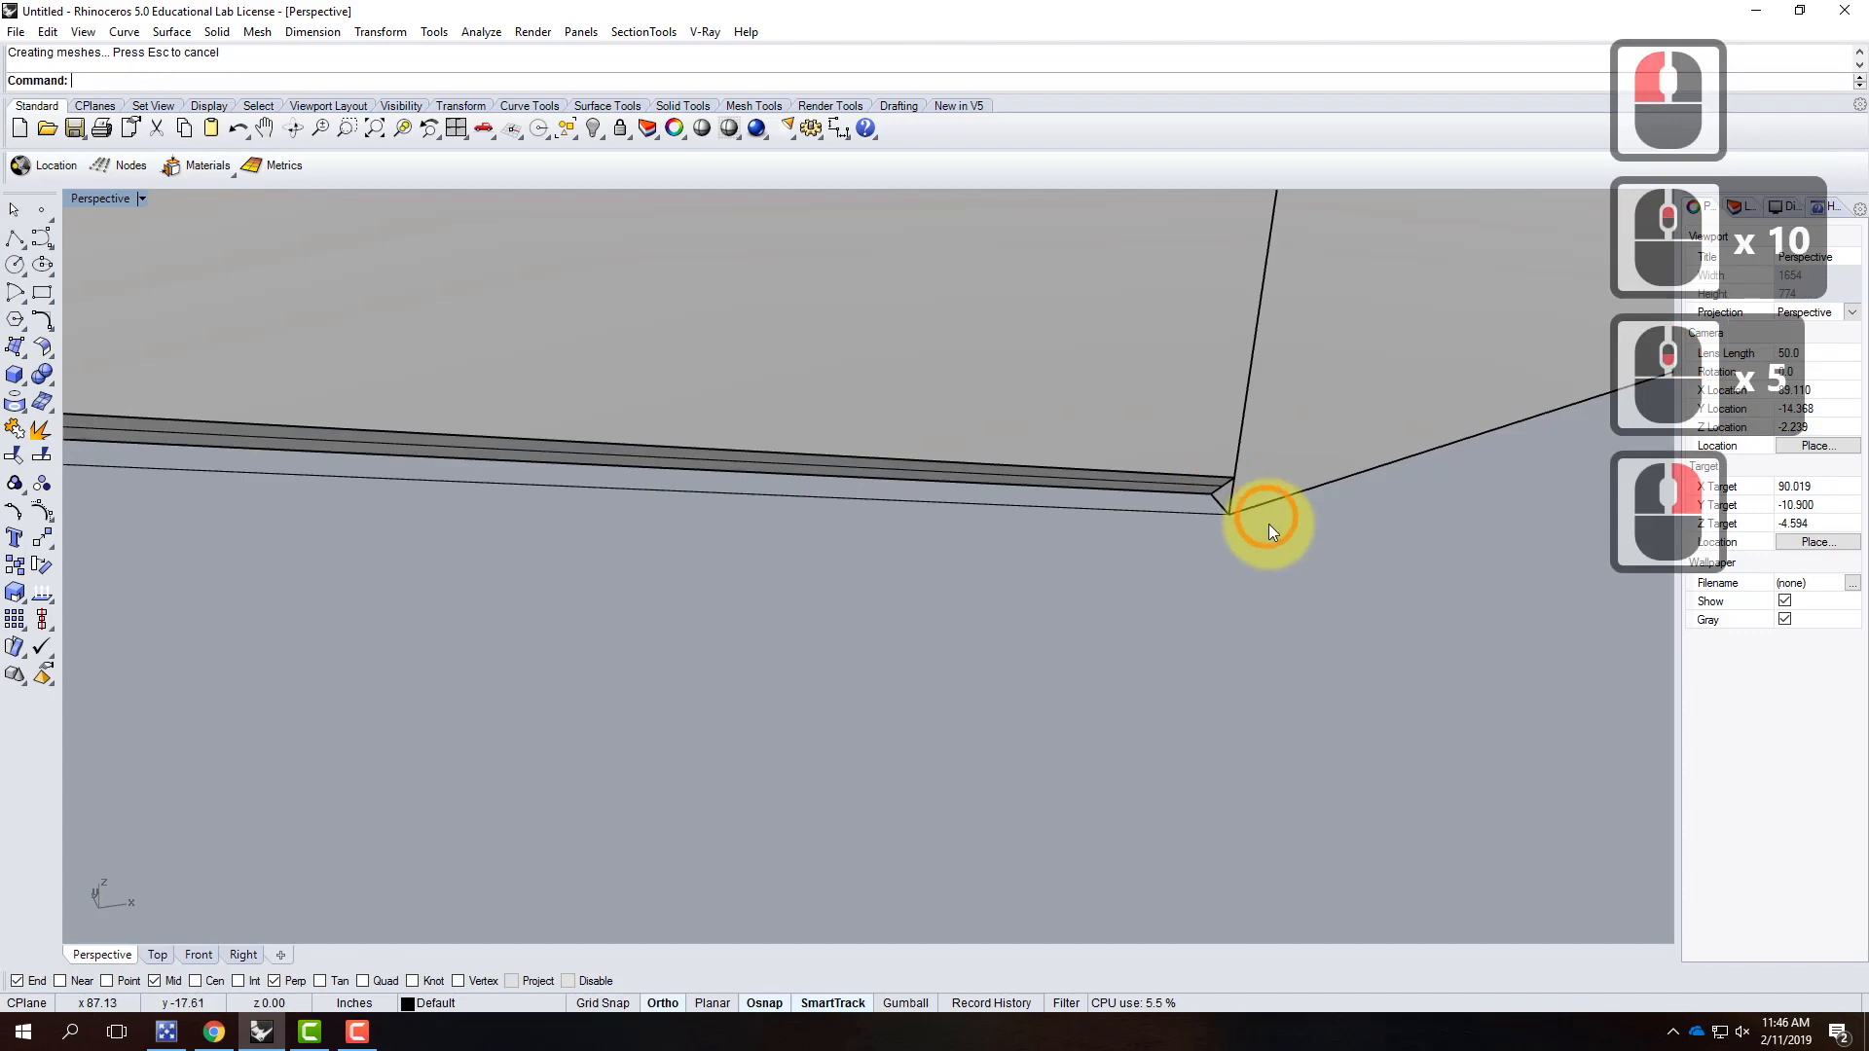
Step: Examine the rebuilt bottom front bevel along its length and the base's remaining unbevelled edges around the opposite side
{"action": "scroll", "coordinate": [660, 518], "scroll_direction": "down", "scroll_amount": 5}
{"action": "right_click_drag", "start_coordinate": [842, 482], "coordinate": [962, 453]}
{"action": "scroll", "coordinate": [961, 454], "scroll_direction": "down", "scroll_amount": 13}
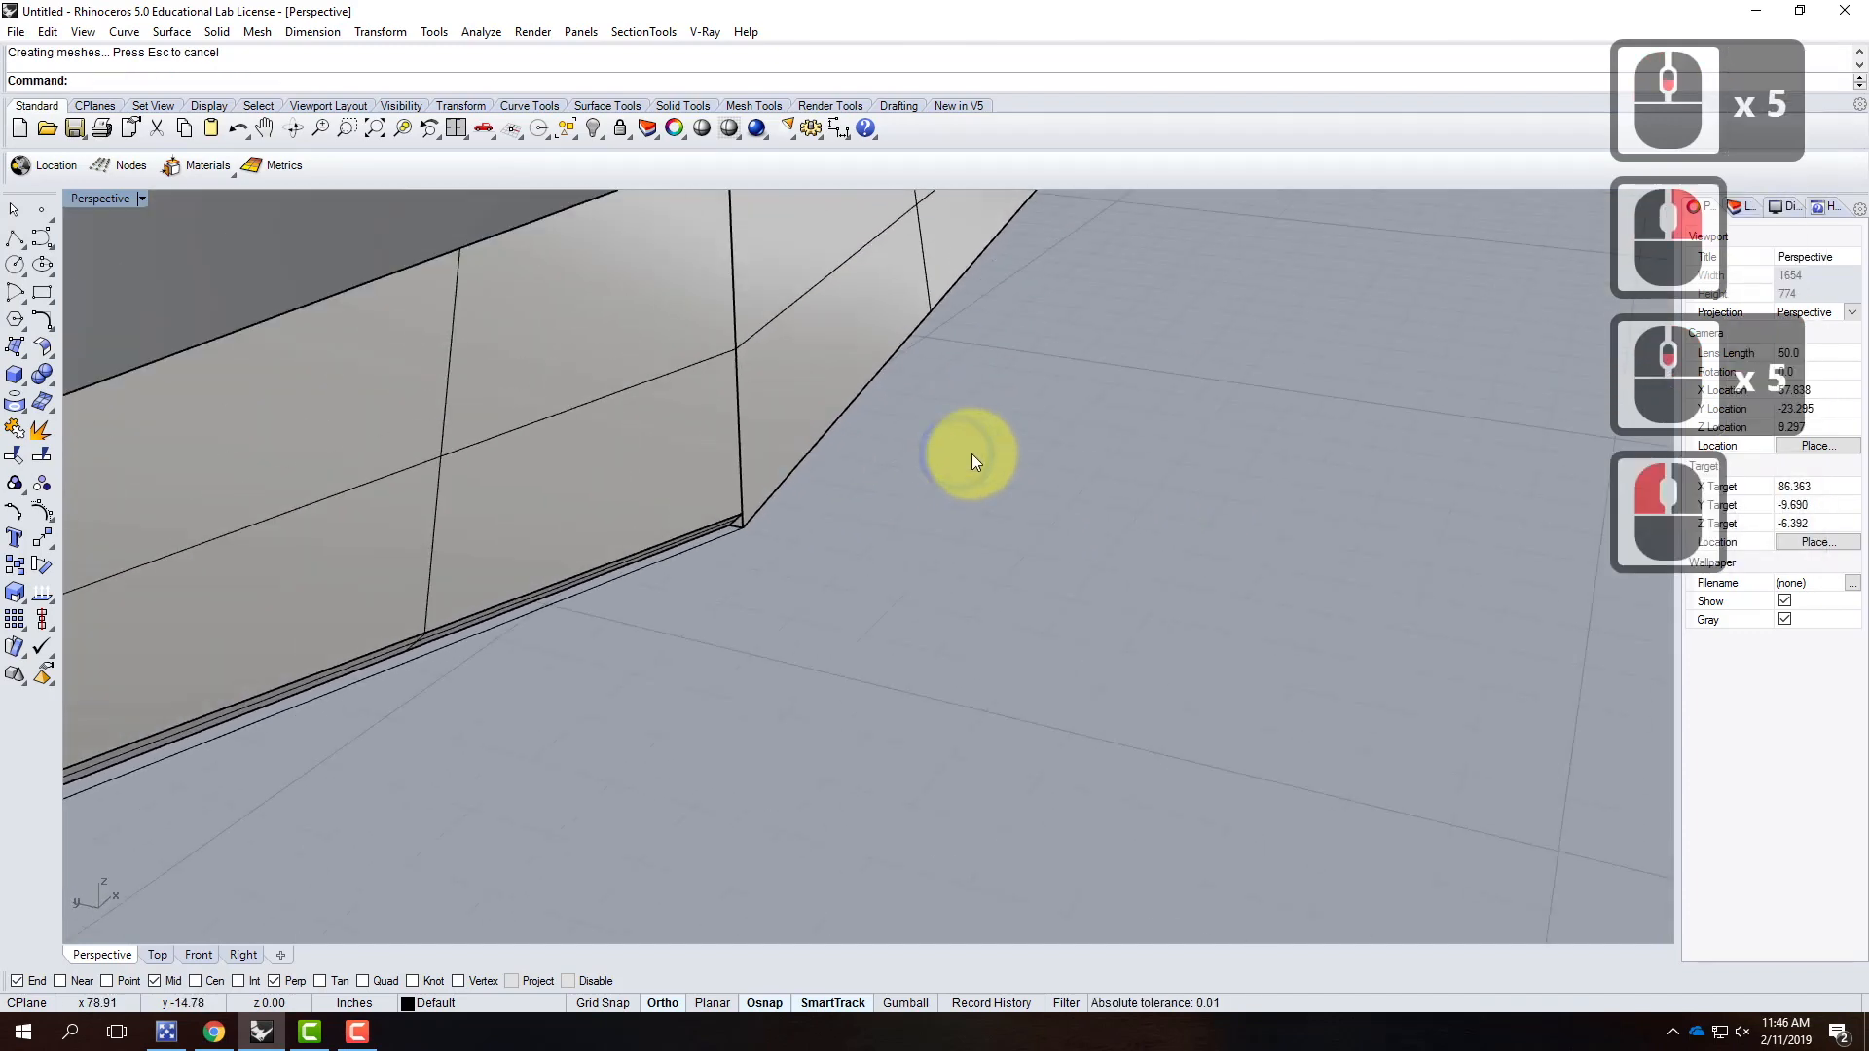
{"action": "scroll", "coordinate": [827, 511], "scroll_direction": "up", "scroll_amount": 5}
{"action": "scroll", "coordinate": [843, 555], "scroll_direction": "up", "scroll_amount": 3}
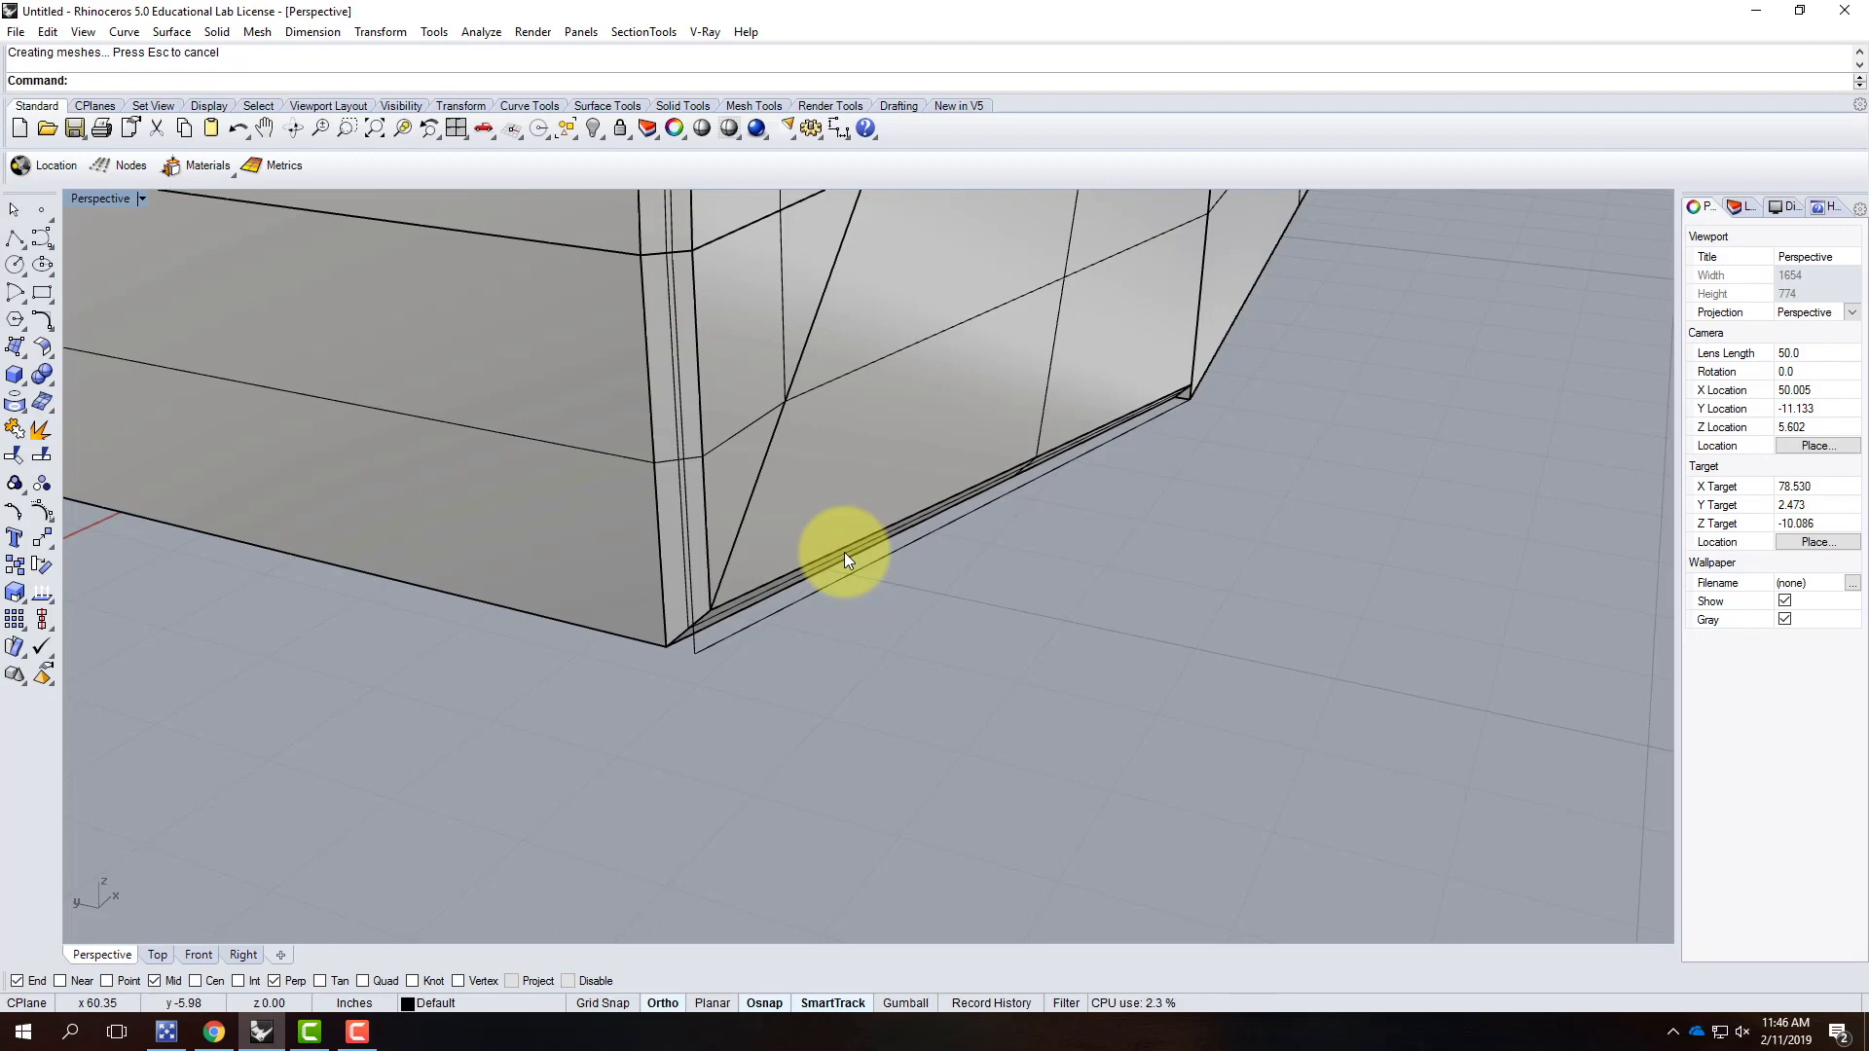
{"action": "middle_click_drag", "start_coordinate": [848, 545], "coordinate": [866, 444]}
{"action": "scroll", "coordinate": [417, 403], "scroll_direction": "down", "scroll_amount": 4}
{"action": "scroll", "coordinate": [1148, 405], "scroll_direction": "up", "scroll_amount": 4}
{"action": "right_click_drag", "start_coordinate": [1462, 413], "coordinate": [856, 493]}
{"action": "scroll", "coordinate": [954, 510], "scroll_direction": "down", "scroll_amount": 3}
{"action": "scroll", "coordinate": [1251, 594], "scroll_direction": "up", "scroll_amount": 4}
{"action": "right_click_drag", "start_coordinate": [1255, 604], "coordinate": [958, 556]}
{"action": "scroll", "coordinate": [930, 561], "scroll_direction": "down", "scroll_amount": 2}
{"action": "scroll", "coordinate": [915, 555], "scroll_direction": "down", "scroll_amount": 2}
{"action": "right_click_drag", "start_coordinate": [855, 522], "coordinate": [1036, 512]}
{"action": "scroll", "coordinate": [1100, 480], "scroll_direction": "up", "scroll_amount": 3}
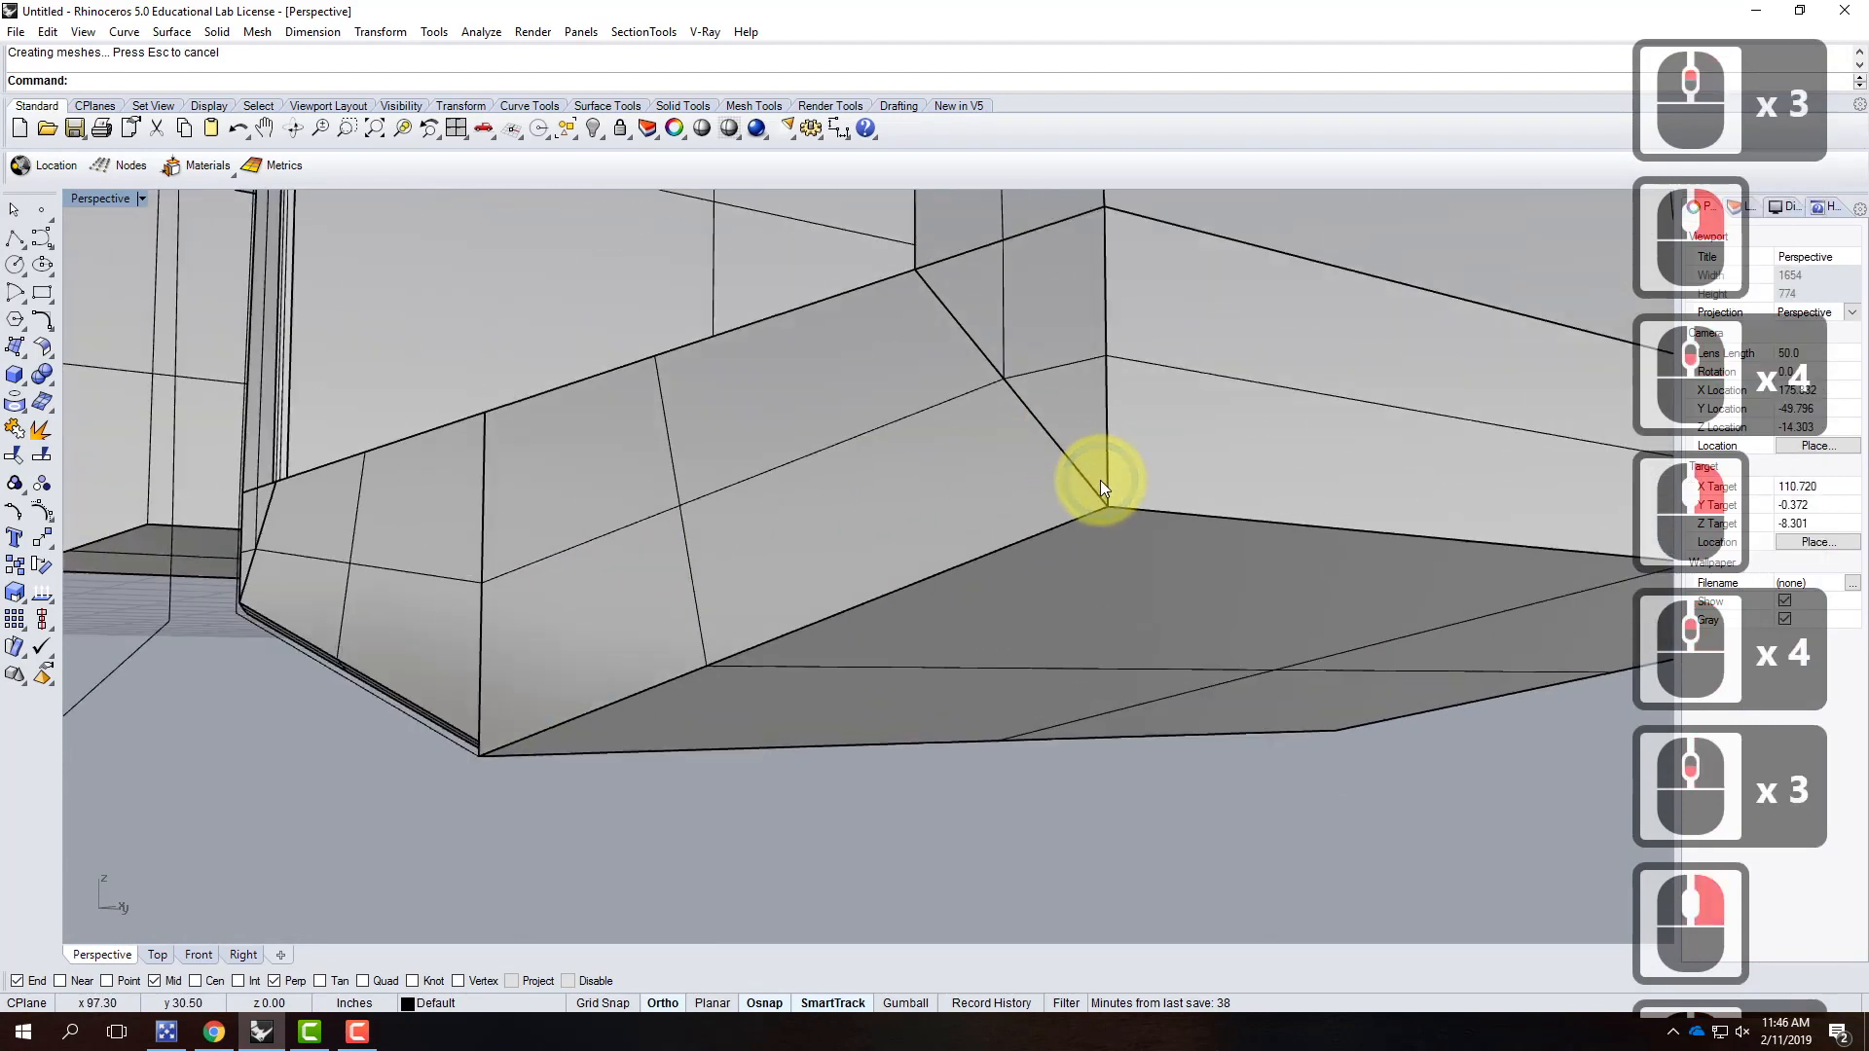
Step: Chamfer the opposite sloped face and the base's underside with distances of 0.50, 0.50
{"action": "key", "text": "BackSpace"}
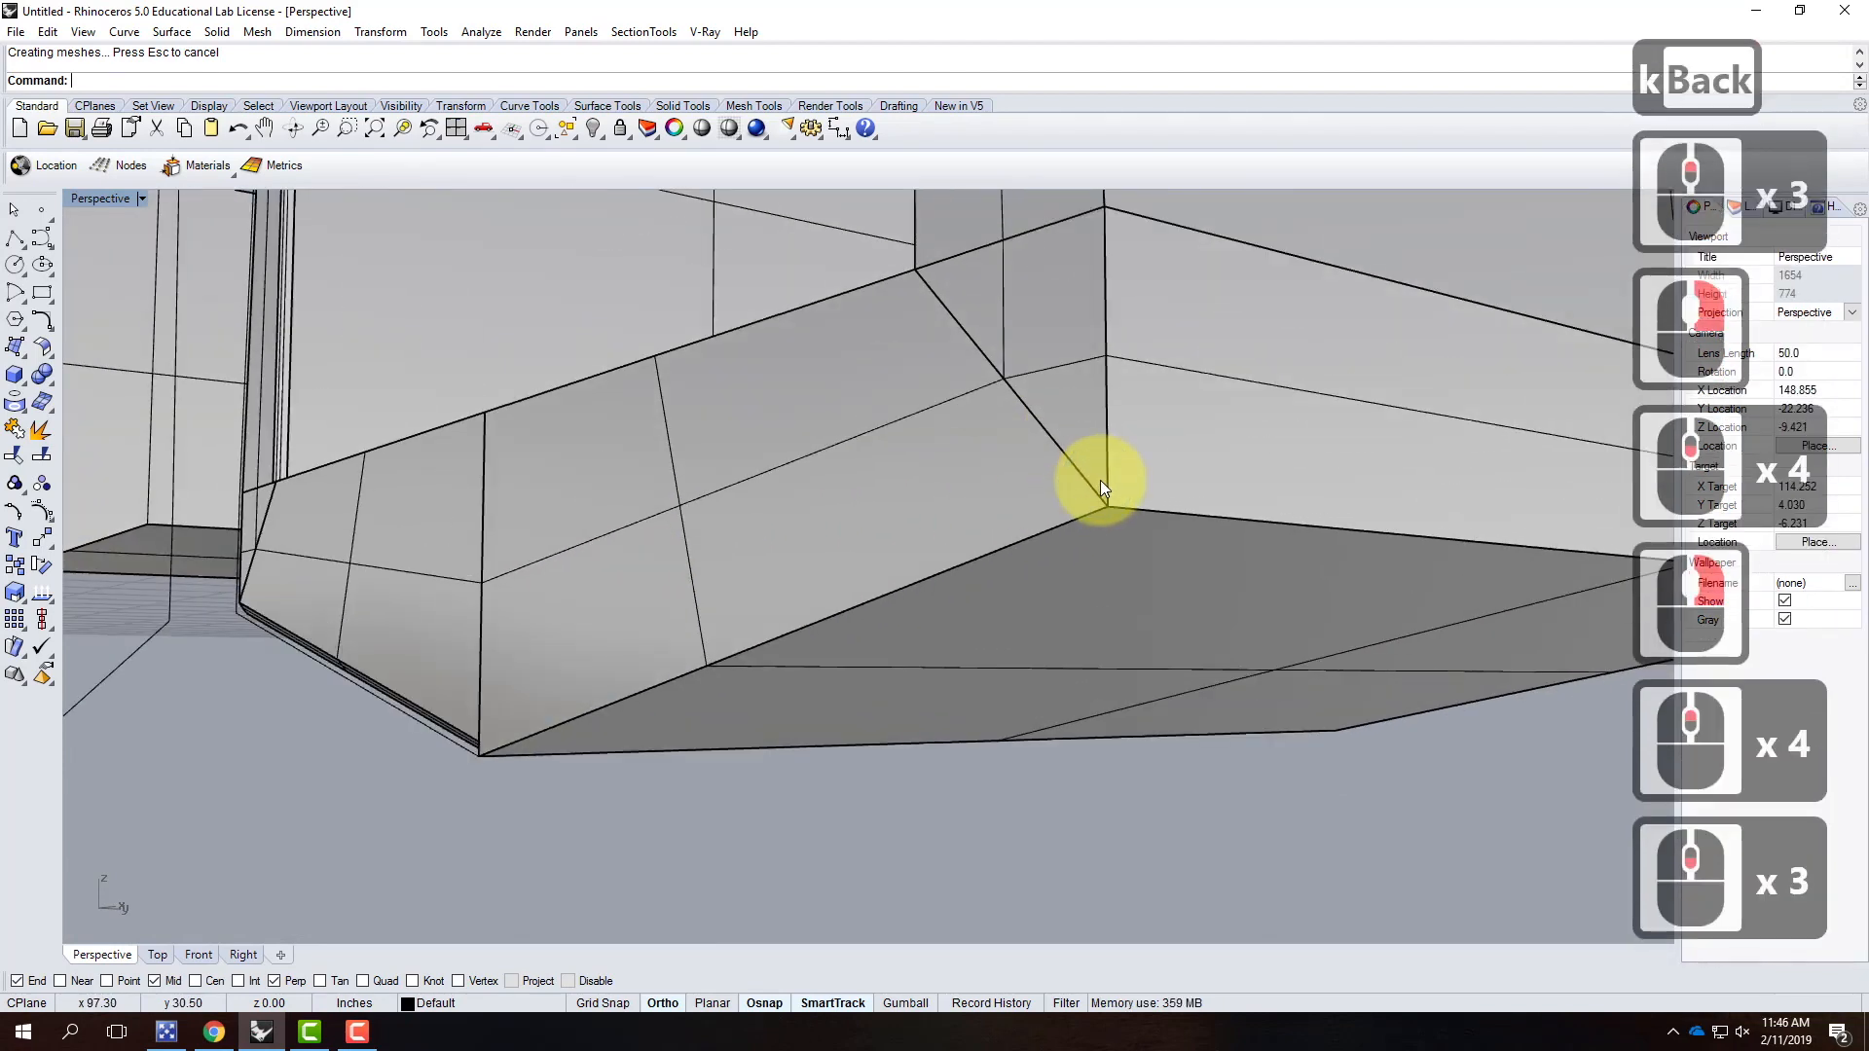
{"action": "type", "text": "cha"}
{"action": "key", "text": "Return"}
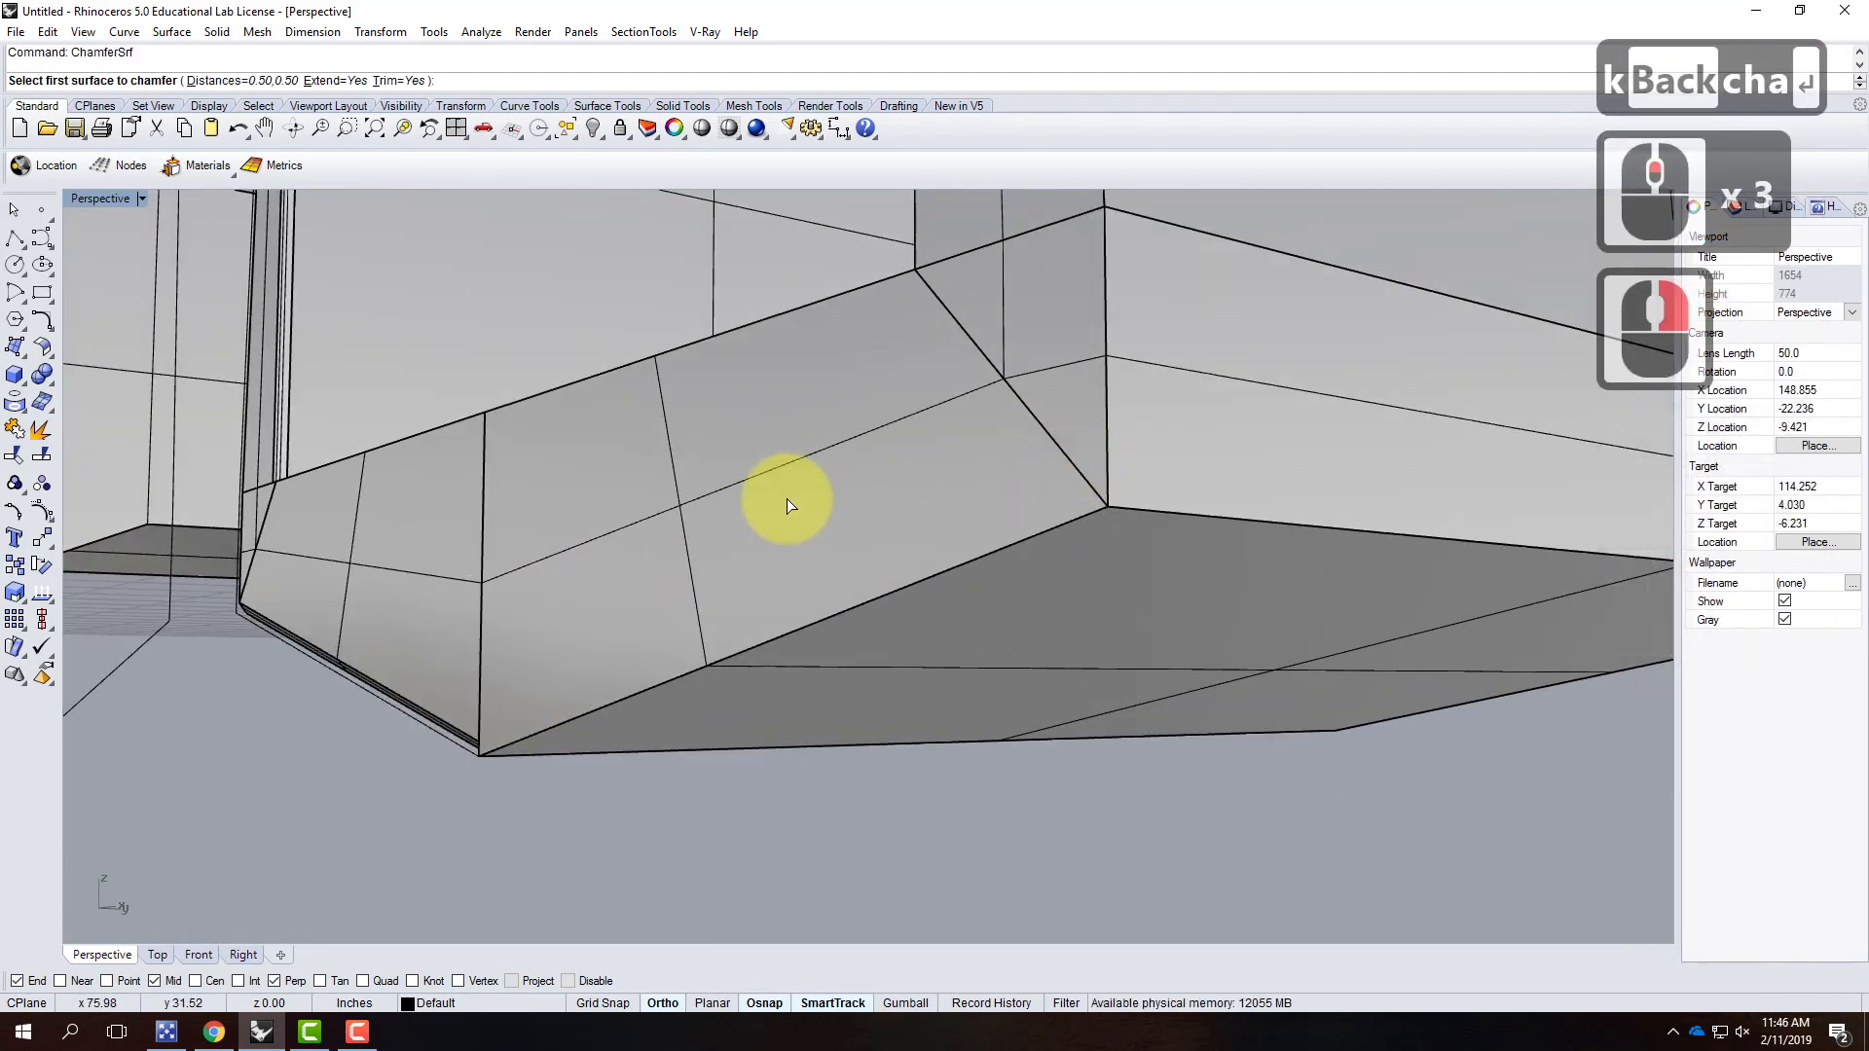
{"action": "left_click", "coordinate": [889, 596]}
{"action": "left_click", "coordinate": [834, 634]}
Step: Chamfer the two wall surfaces meeting at the vertical corner beside the new underside chamfer with distances of 0.50, 0.50
{"action": "right_click", "coordinate": [1056, 366]}
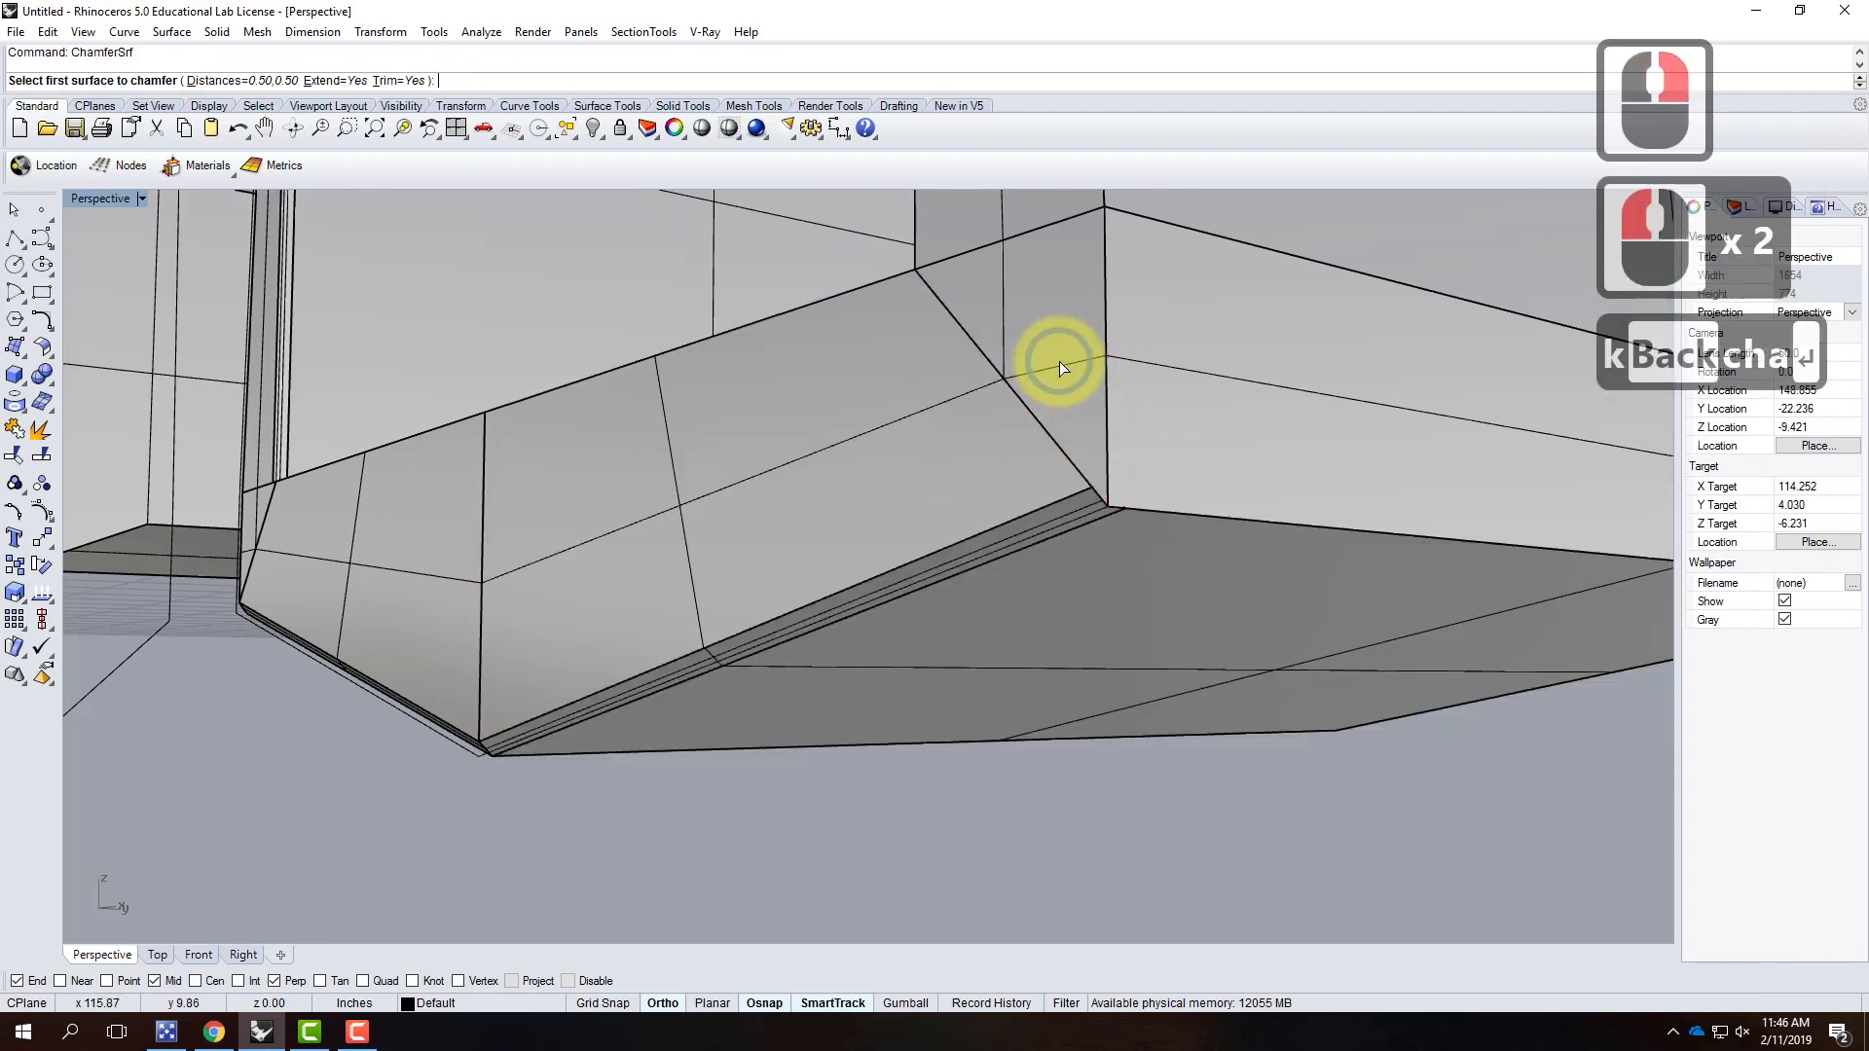
{"action": "left_click", "coordinate": [1108, 360]}
{"action": "left_click", "coordinate": [1156, 384]}
{"action": "scroll", "coordinate": [1108, 485], "scroll_direction": "up", "scroll_amount": 3}
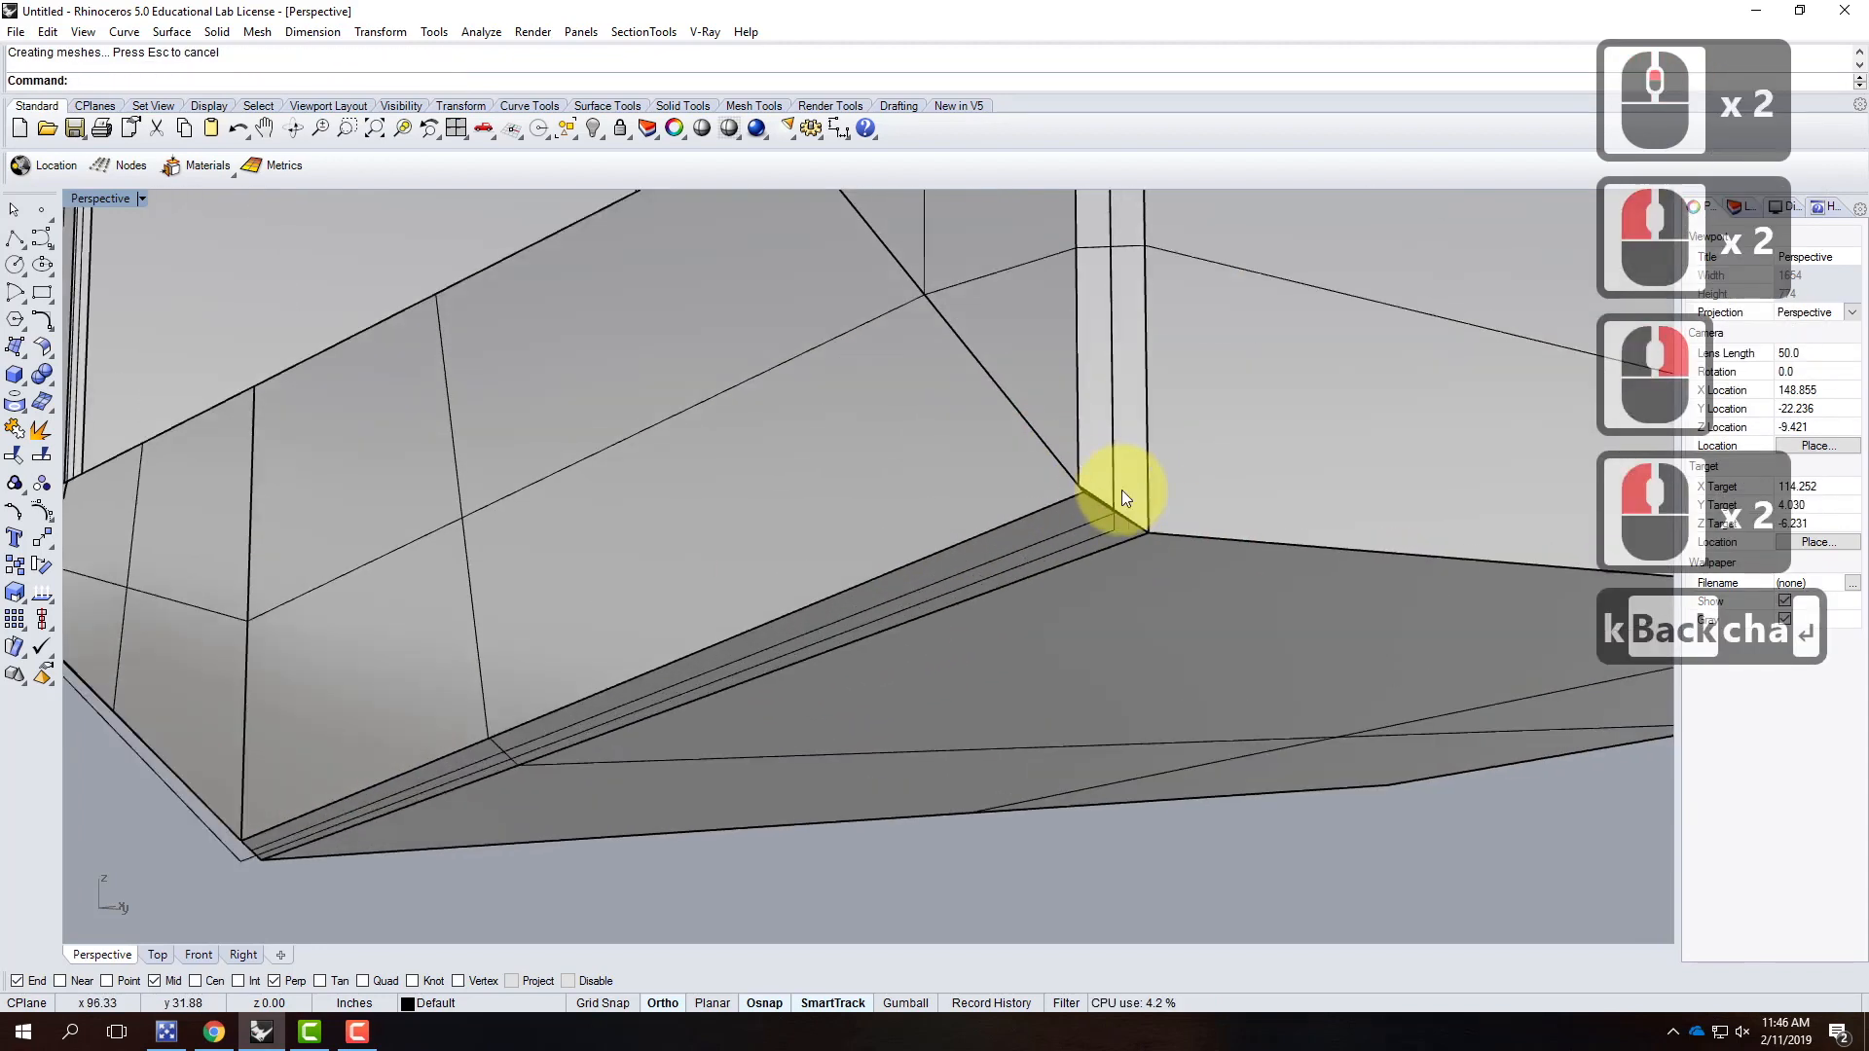
Step: Turn on control points for the sloped face that adjoins the new vertical bevel and underside chamfer
{"action": "right_click_drag", "start_coordinate": [1136, 522], "coordinate": [532, 769]}
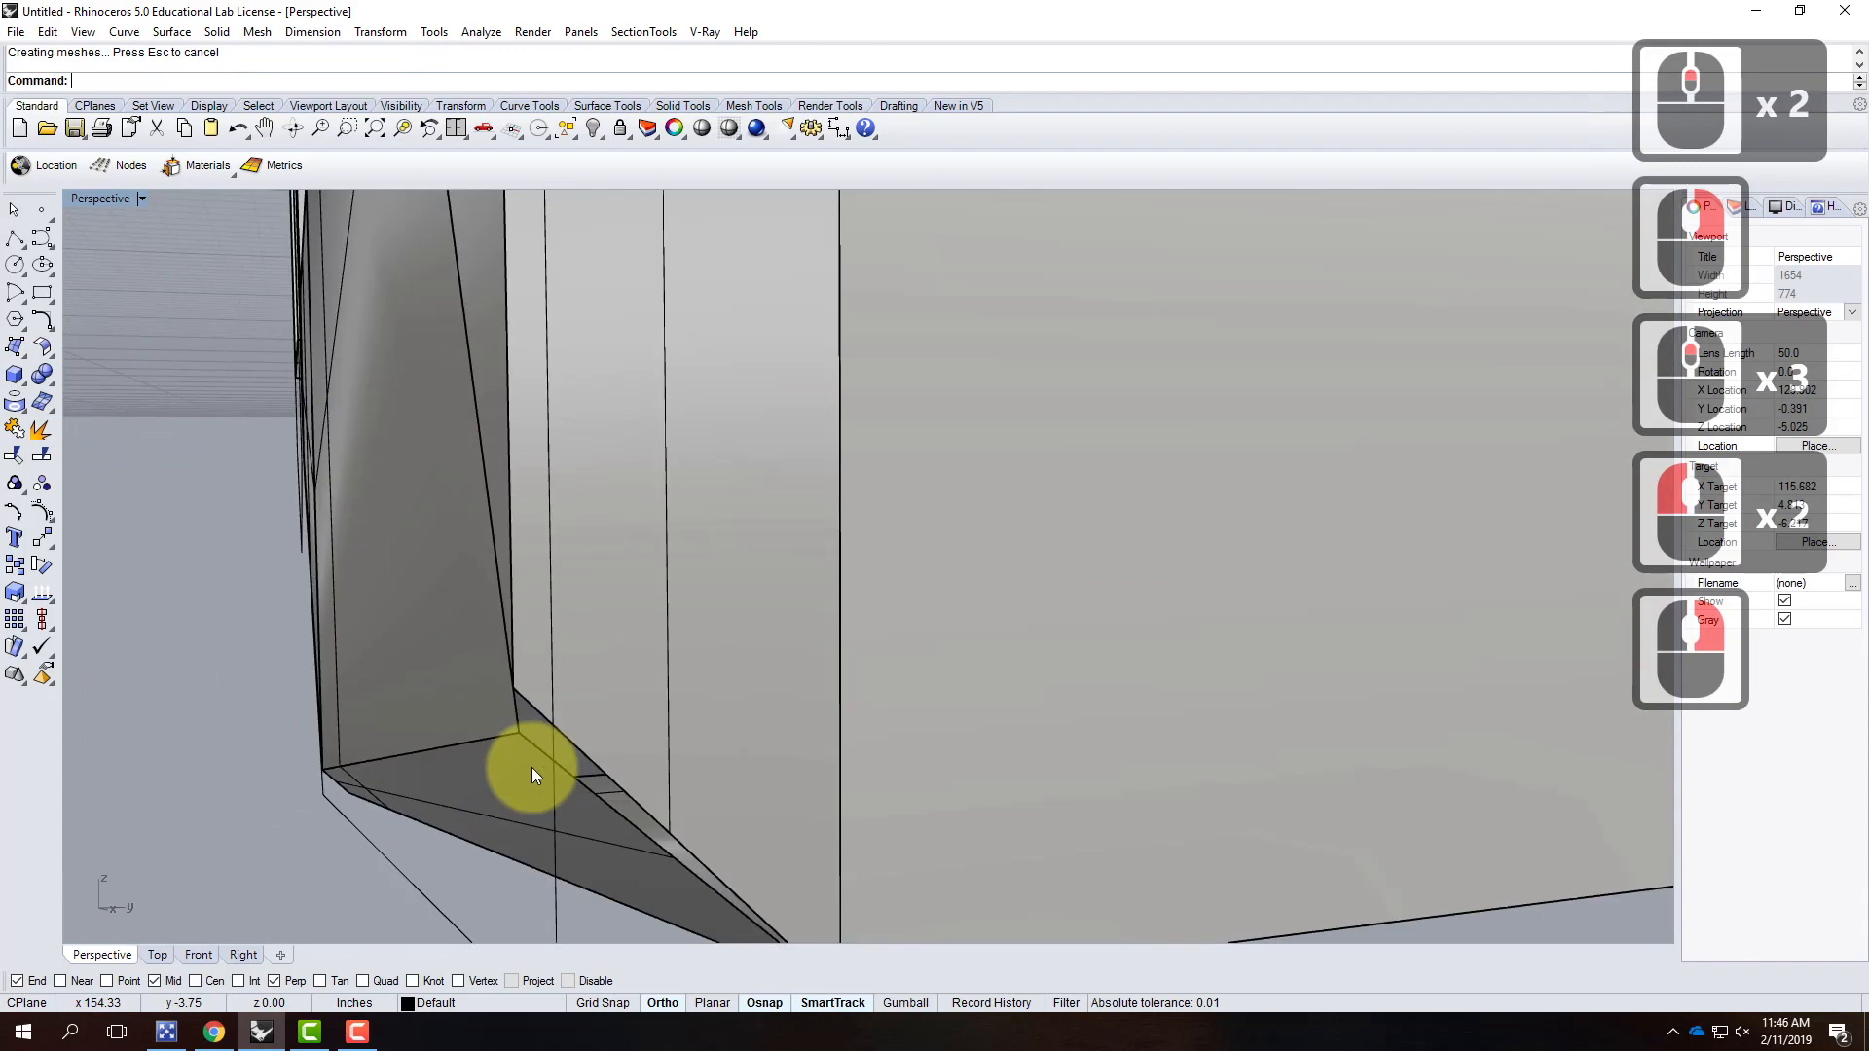
{"action": "scroll", "coordinate": [697, 584], "scroll_direction": "down", "scroll_amount": 3}
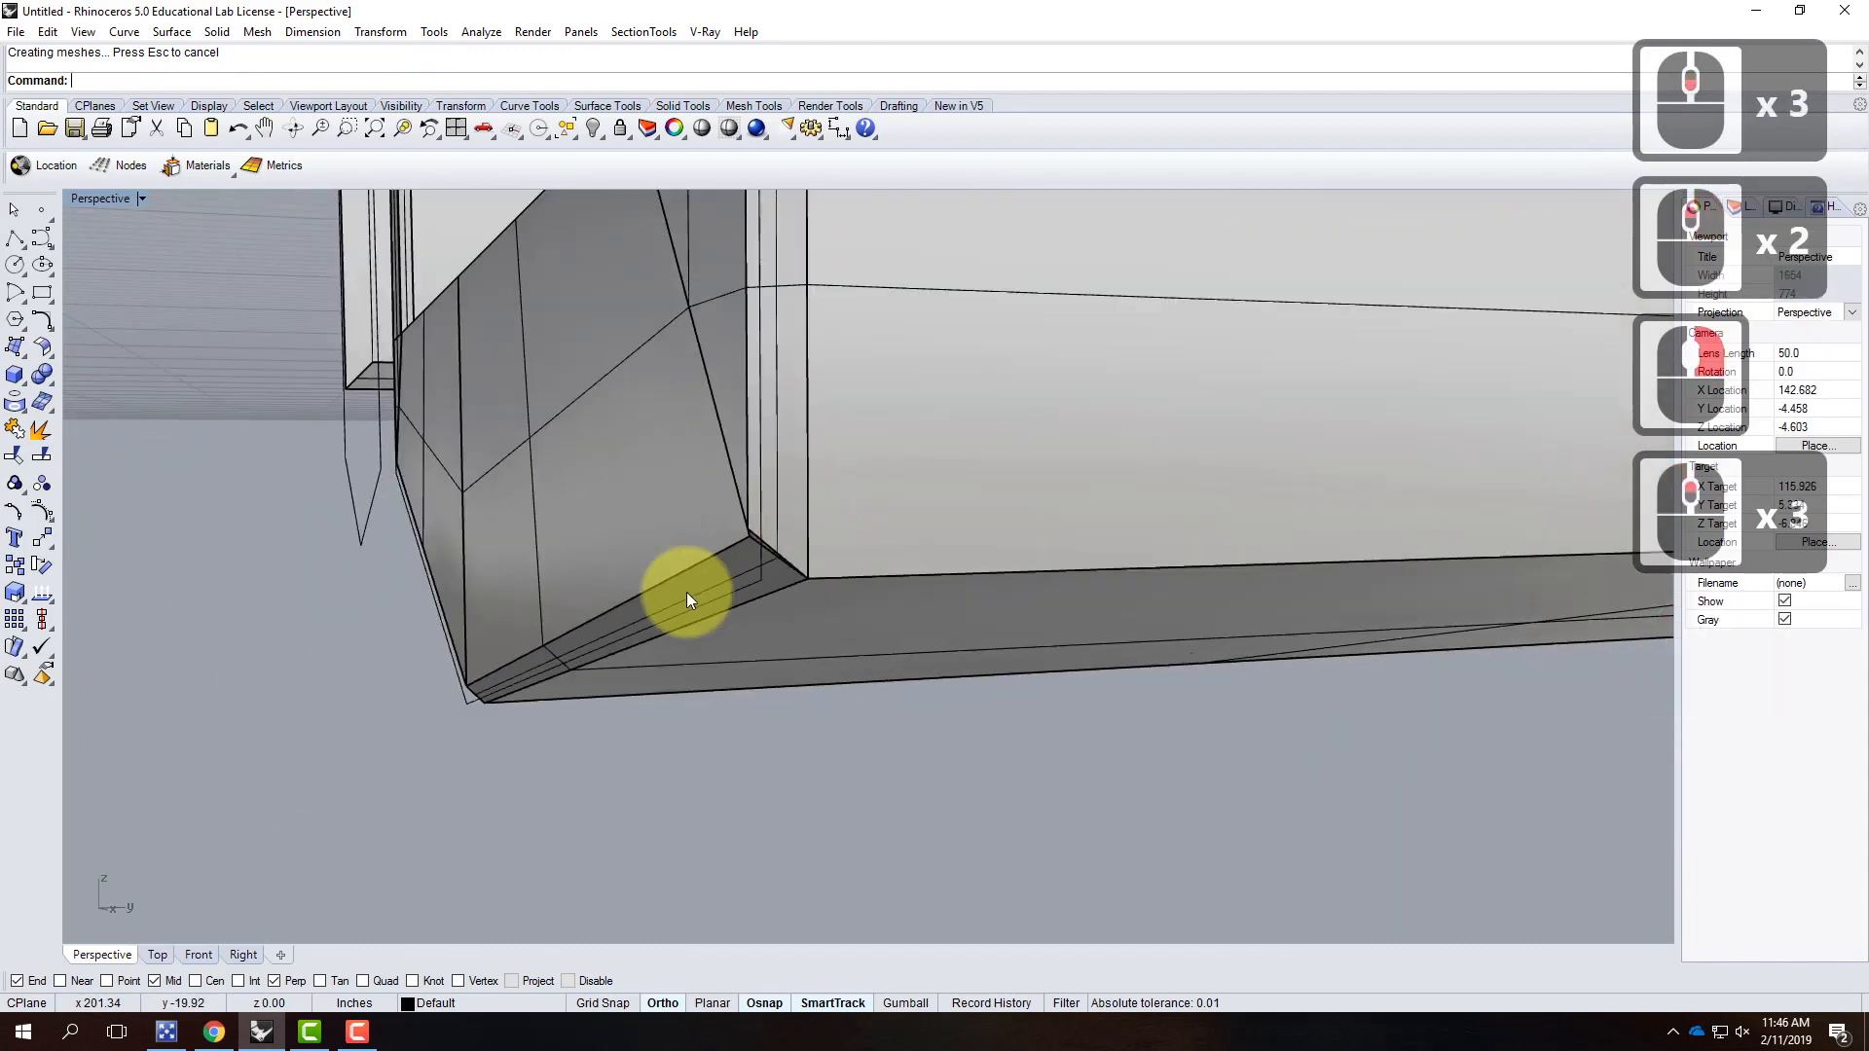
{"action": "scroll", "coordinate": [711, 613], "scroll_direction": "up", "scroll_amount": 1}
{"action": "scroll", "coordinate": [995, 725], "scroll_direction": "up", "scroll_amount": 2}
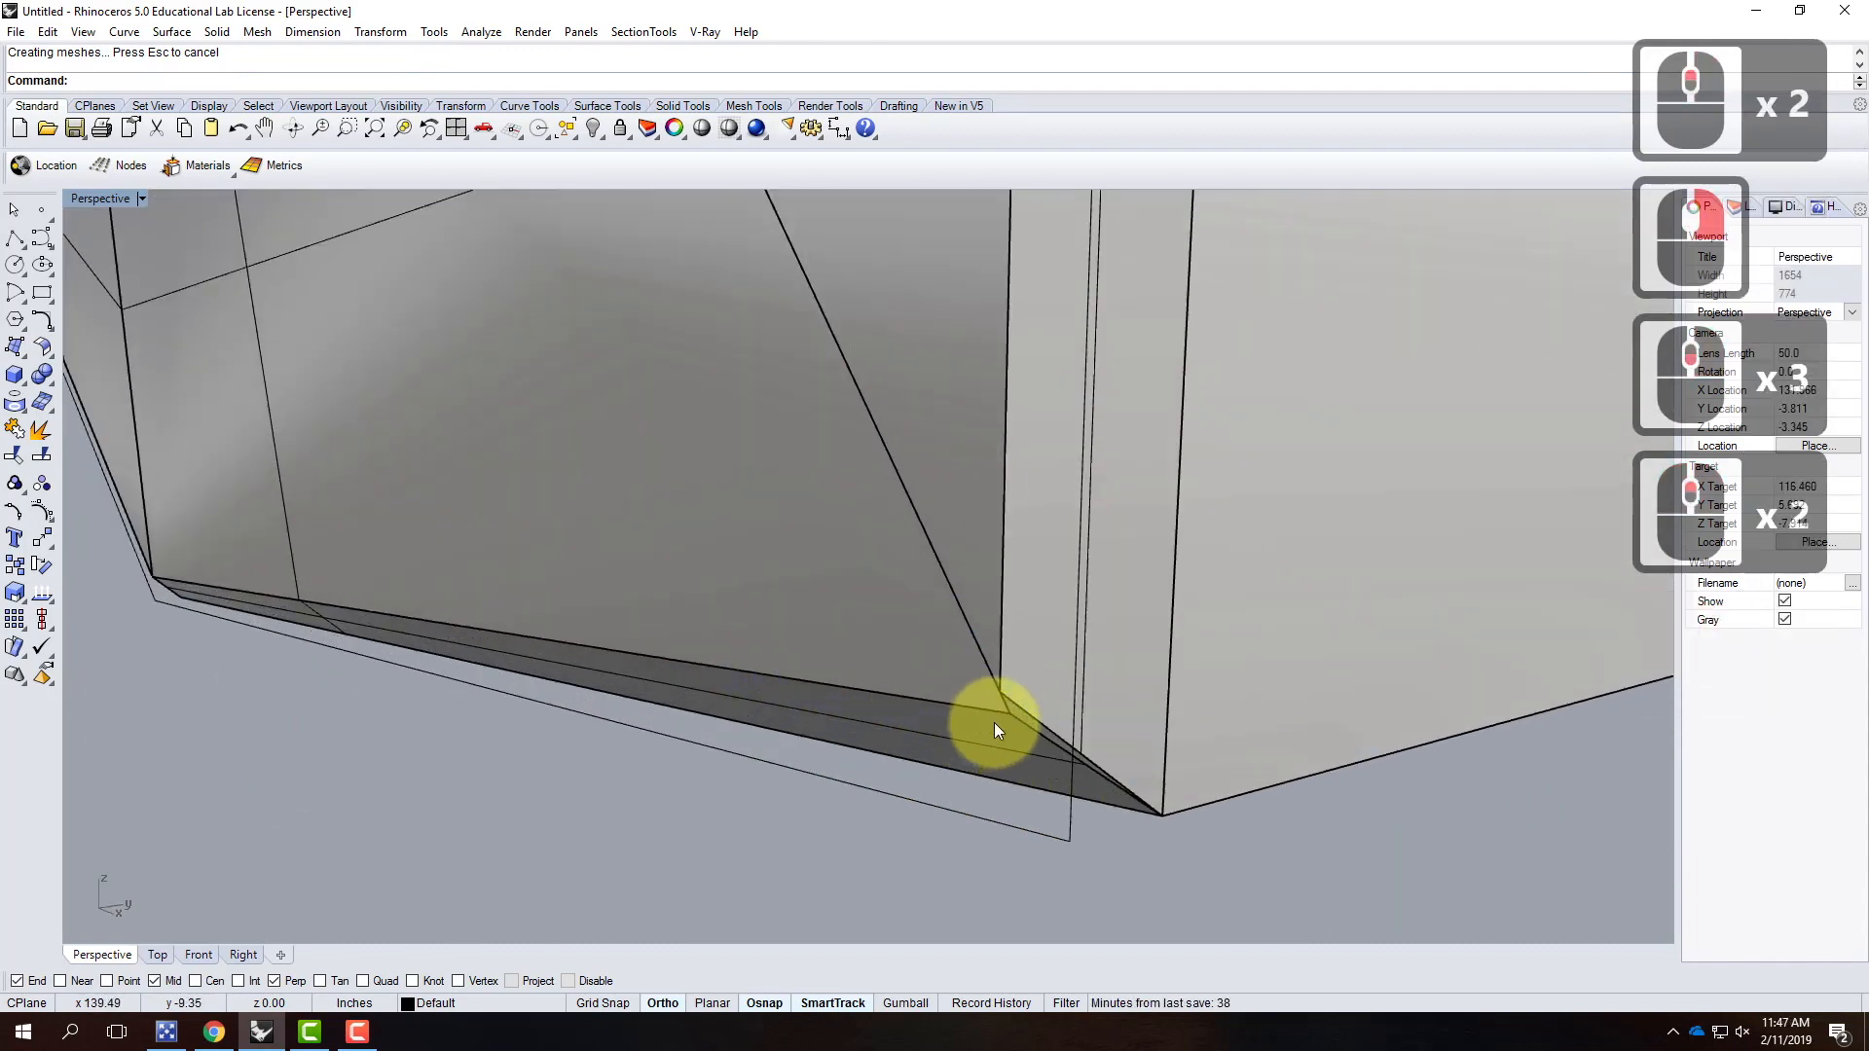
{"action": "left_click", "coordinate": [930, 695]}
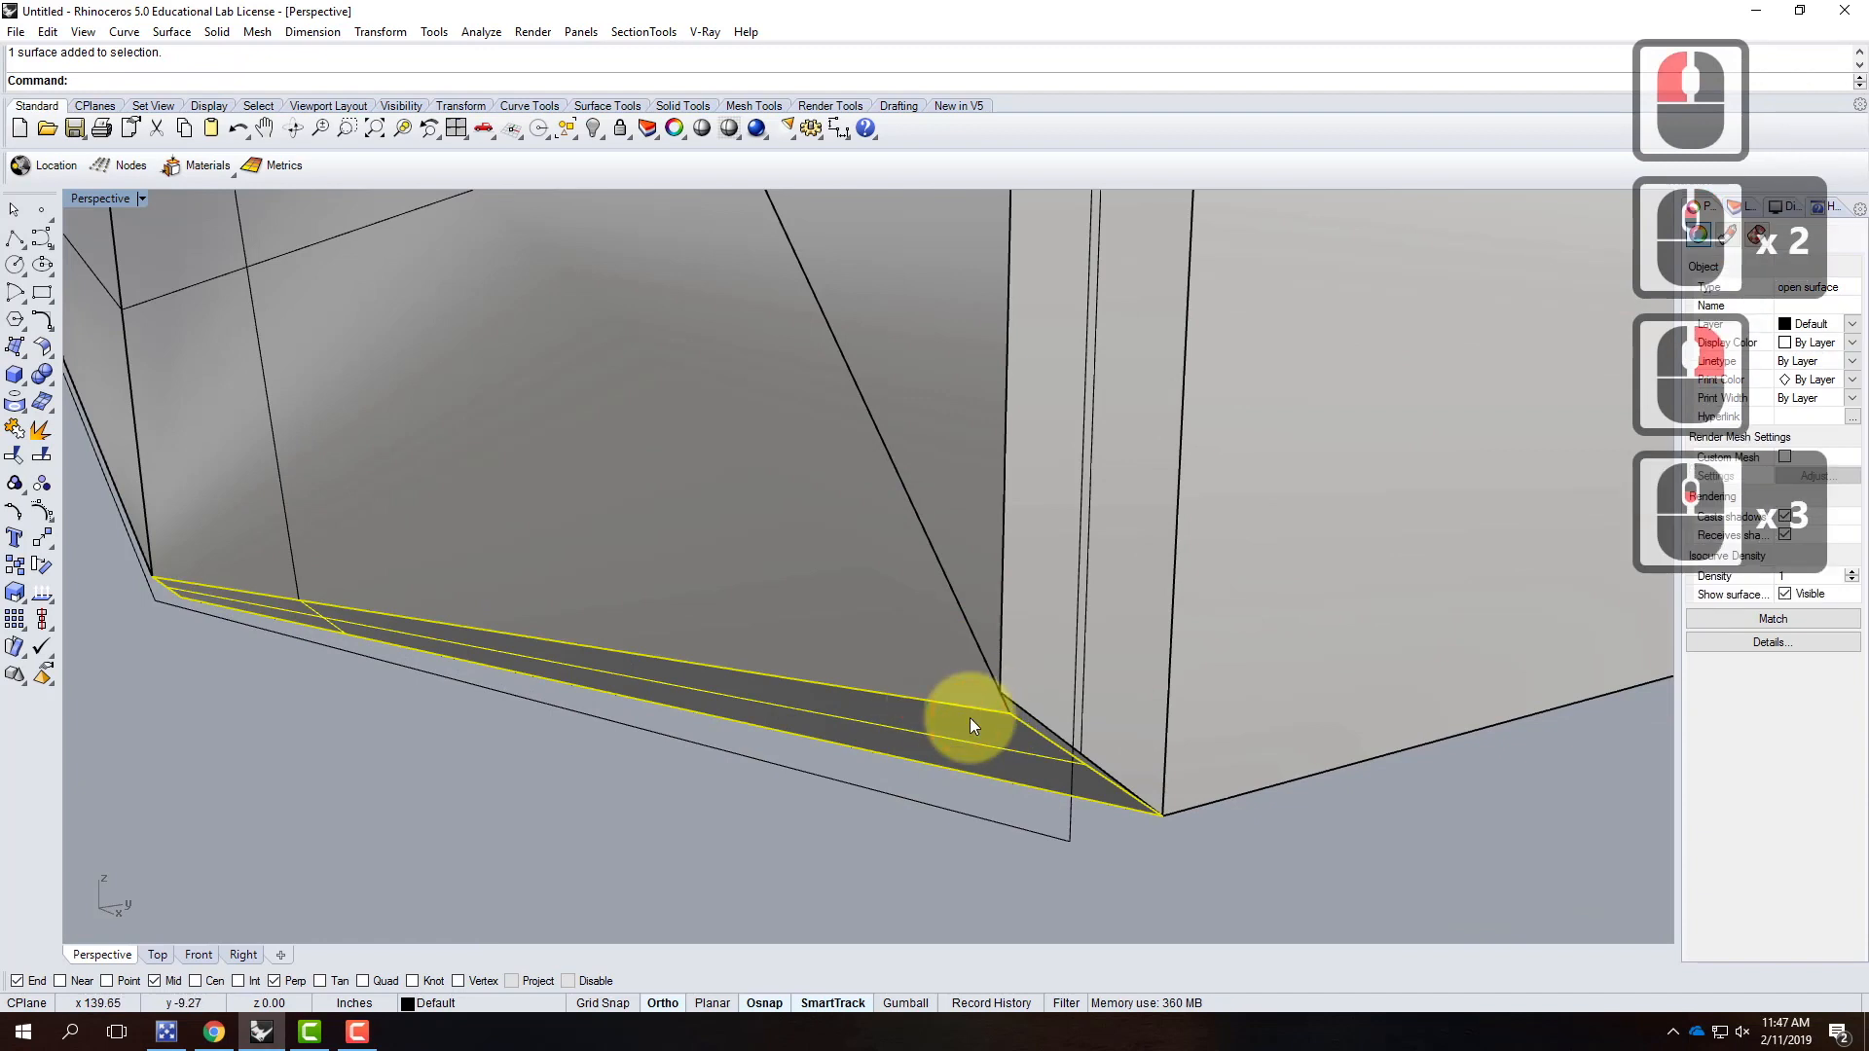
{"action": "left_click", "coordinate": [957, 671]}
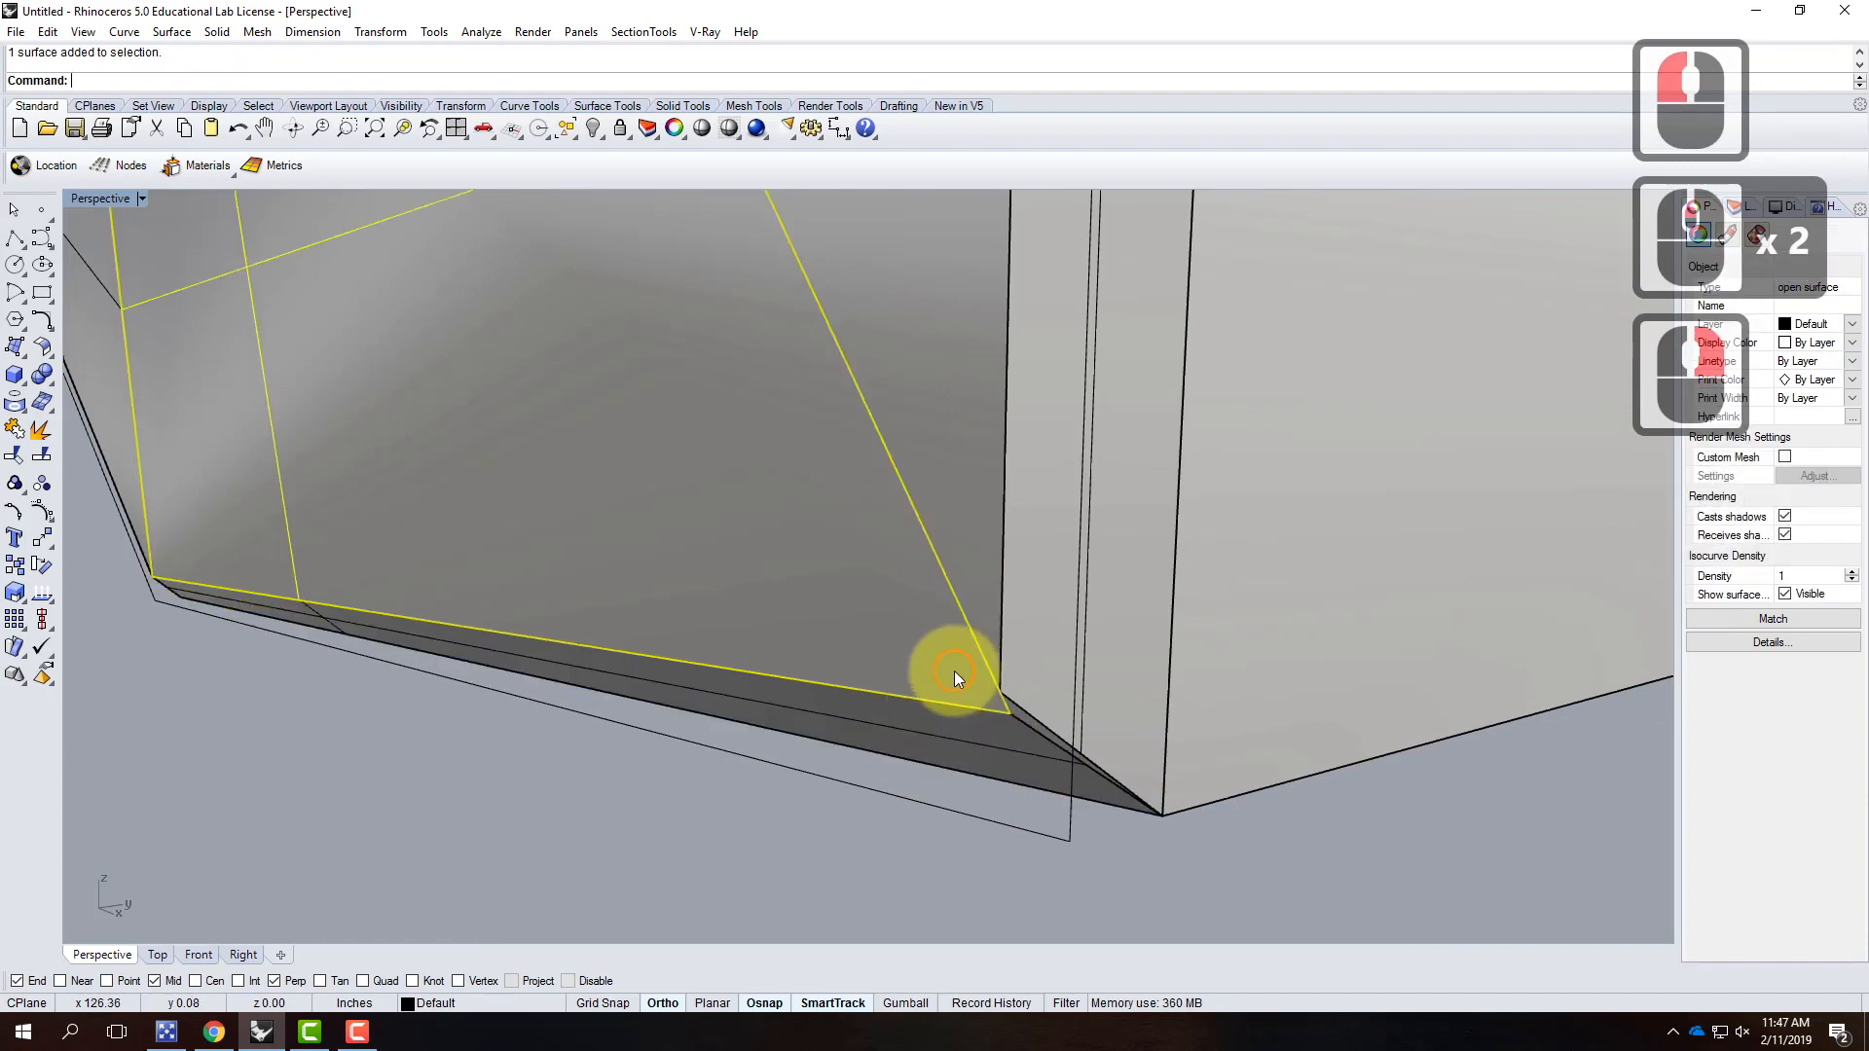
{"action": "scroll", "coordinate": [952, 618], "scroll_direction": "down", "scroll_amount": 2}
{"action": "scroll", "coordinate": [974, 635], "scroll_direction": "up", "scroll_amount": 1}
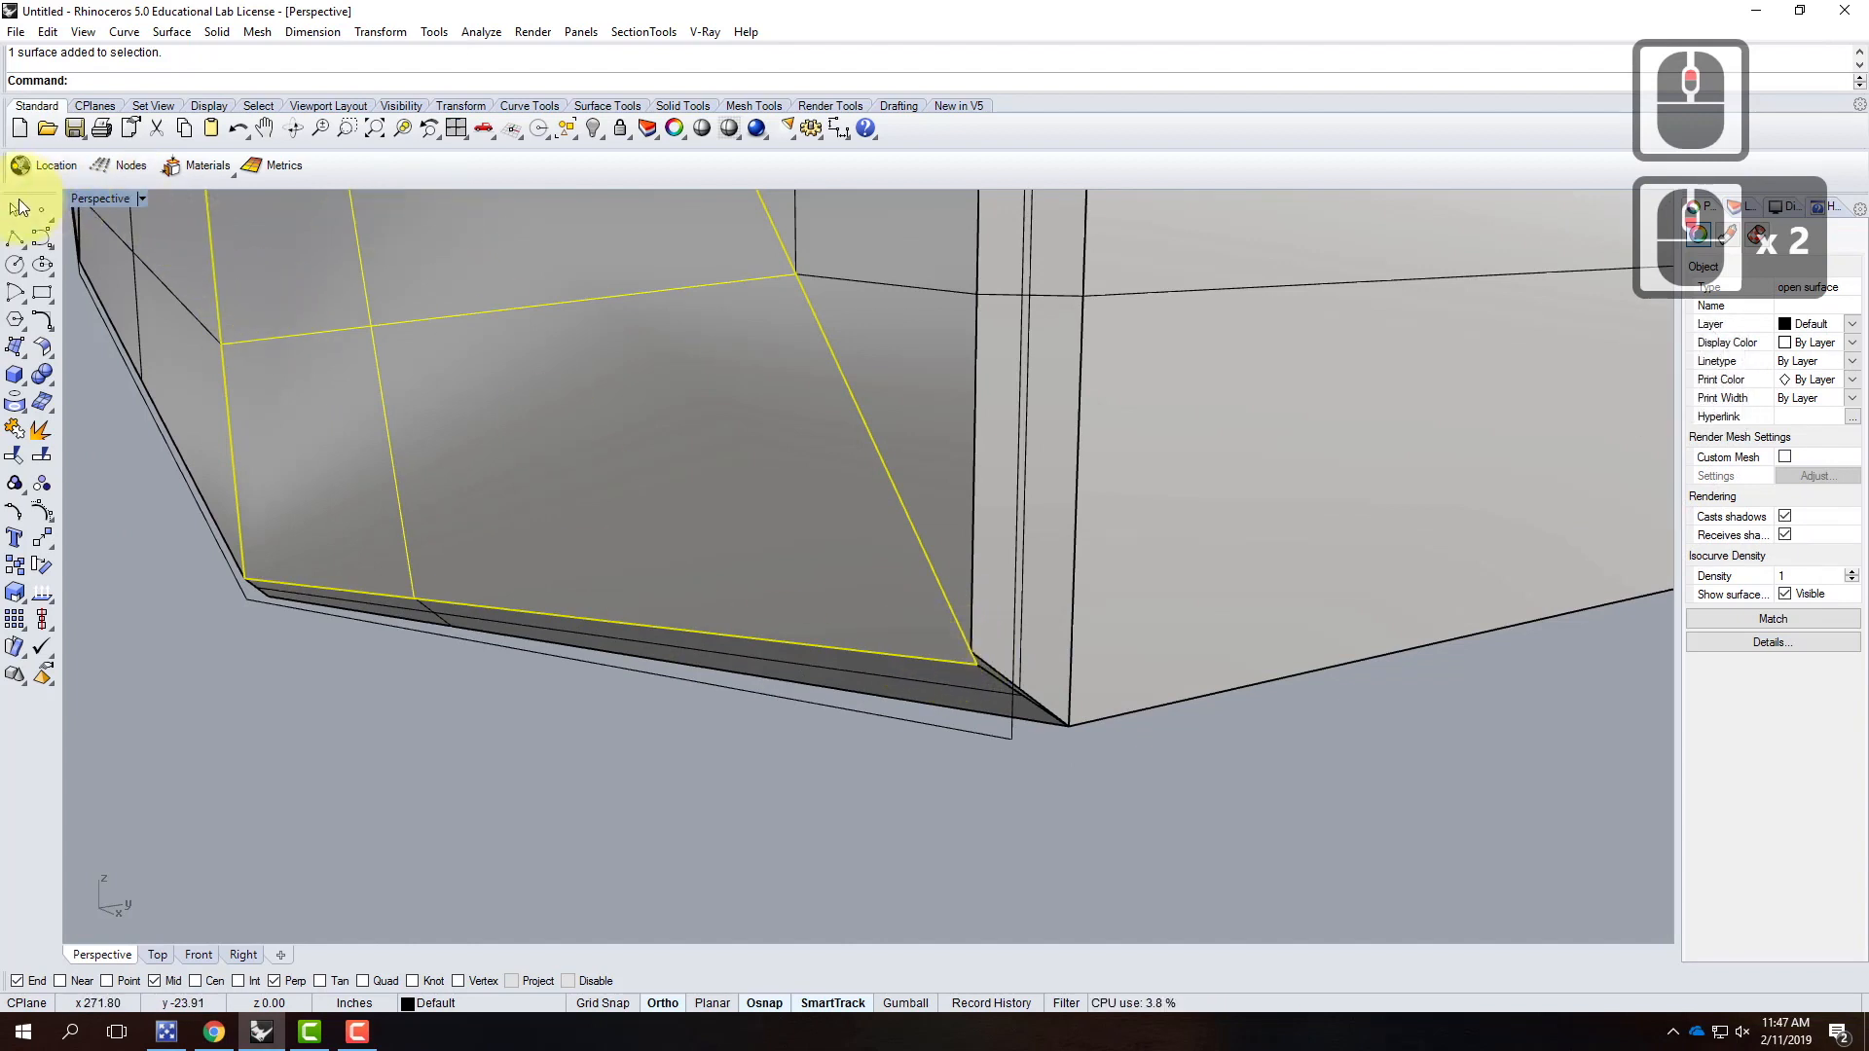
{"action": "left_click", "coordinate": [44, 513]}
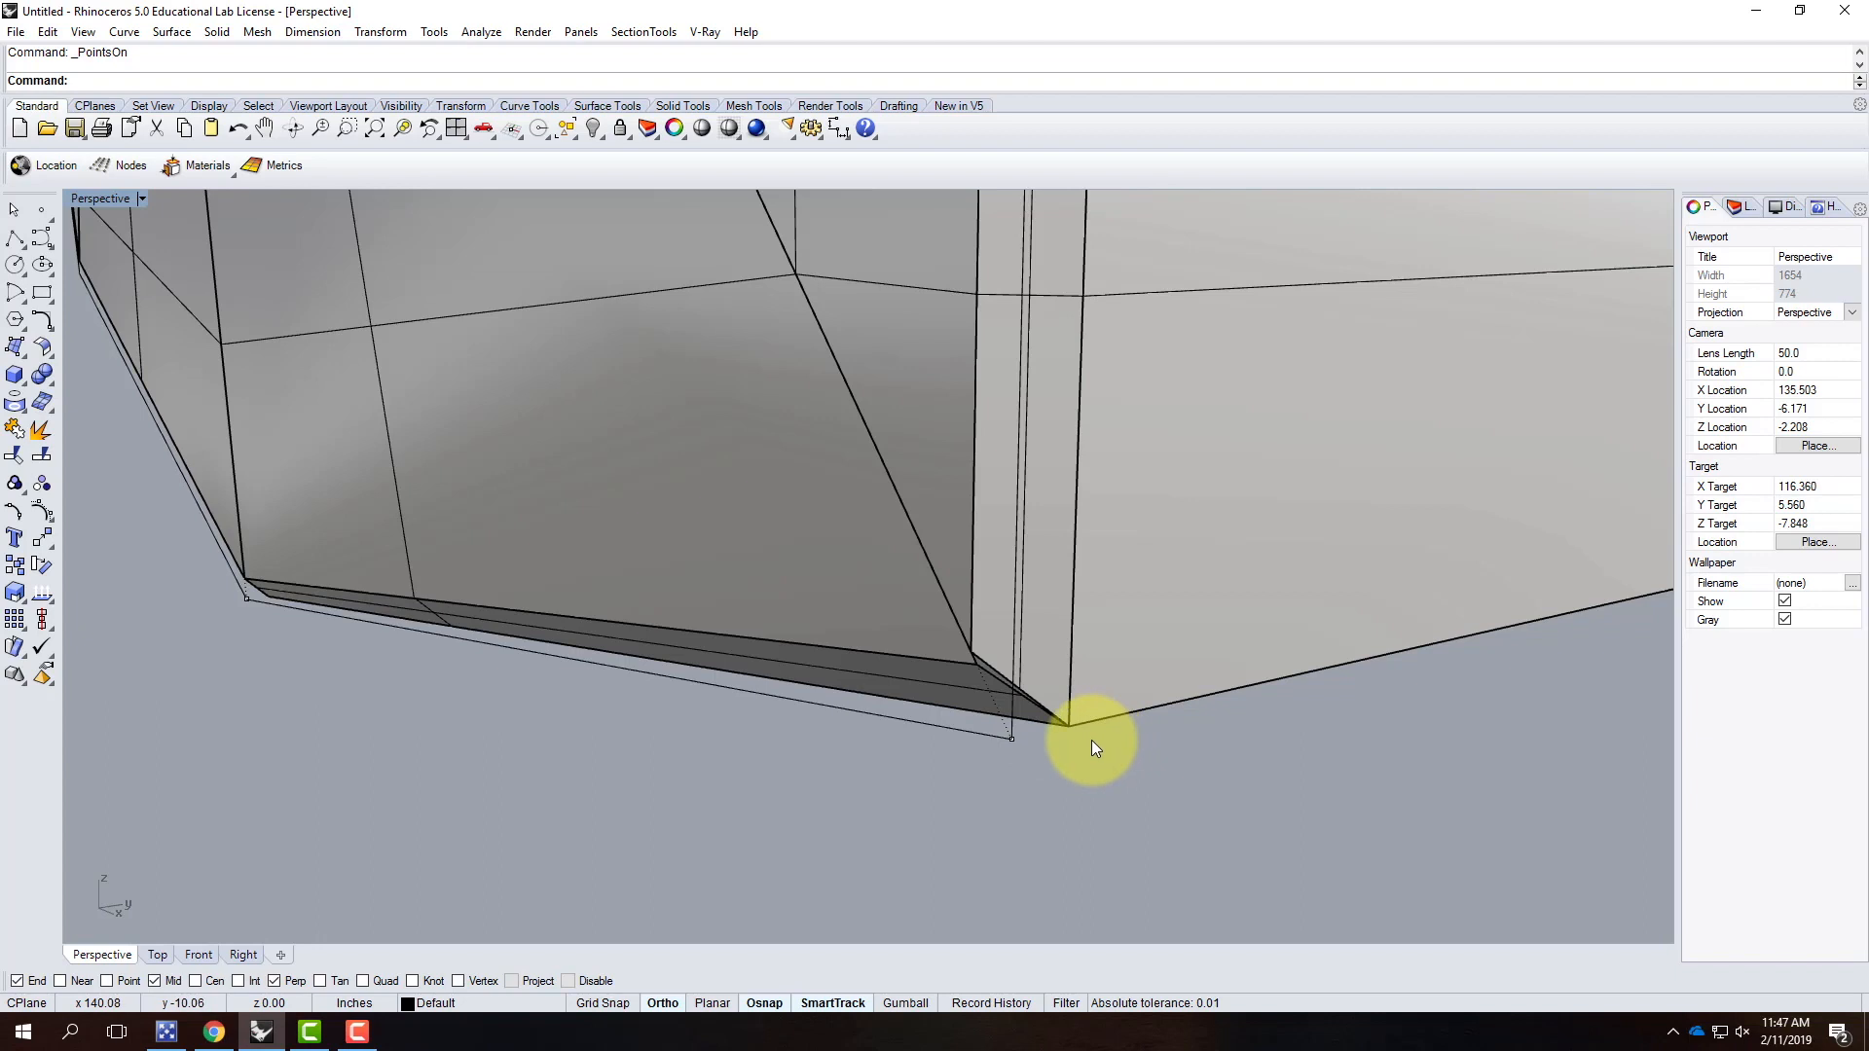
Step: Untrim the sloped face along its lower edge where it meets the underside chamfer
{"action": "right_click_drag", "start_coordinate": [1097, 757], "coordinate": [1067, 756]}
{"action": "right_click", "coordinate": [648, 640]}
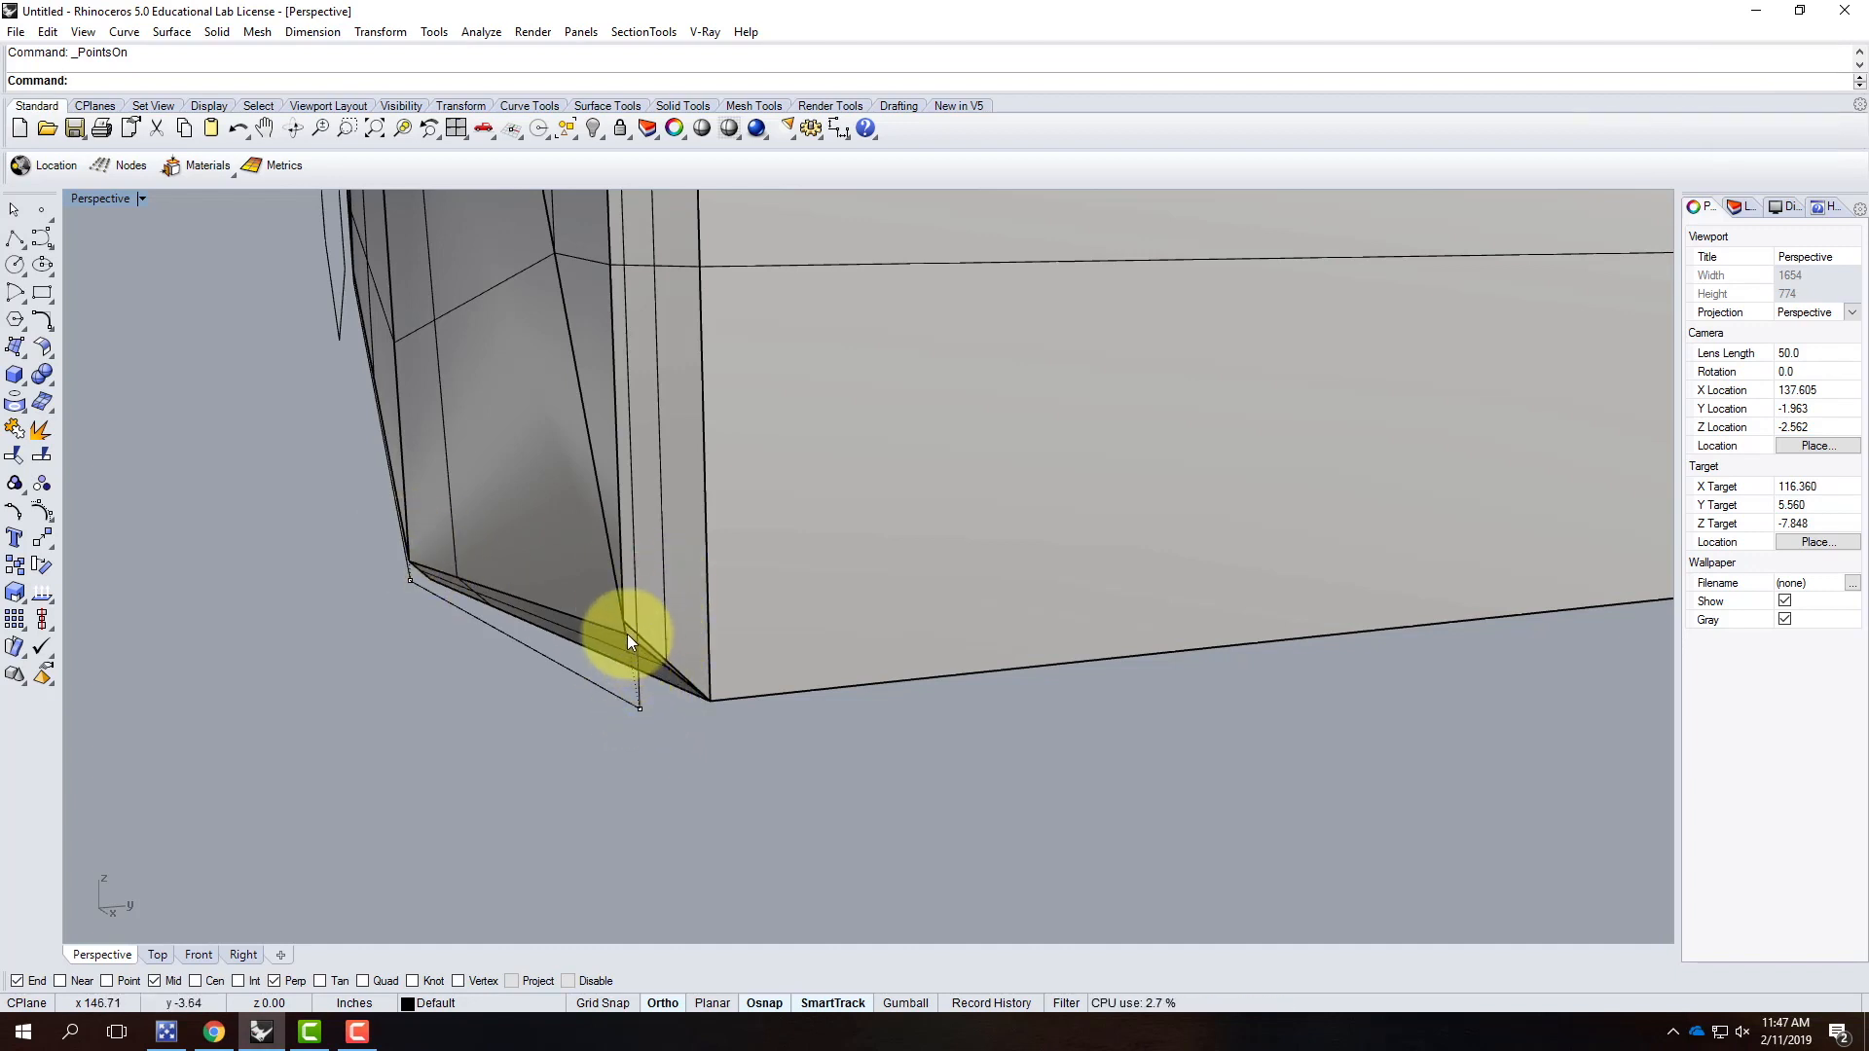
{"action": "right_click_drag", "start_coordinate": [576, 650], "coordinate": [663, 668]}
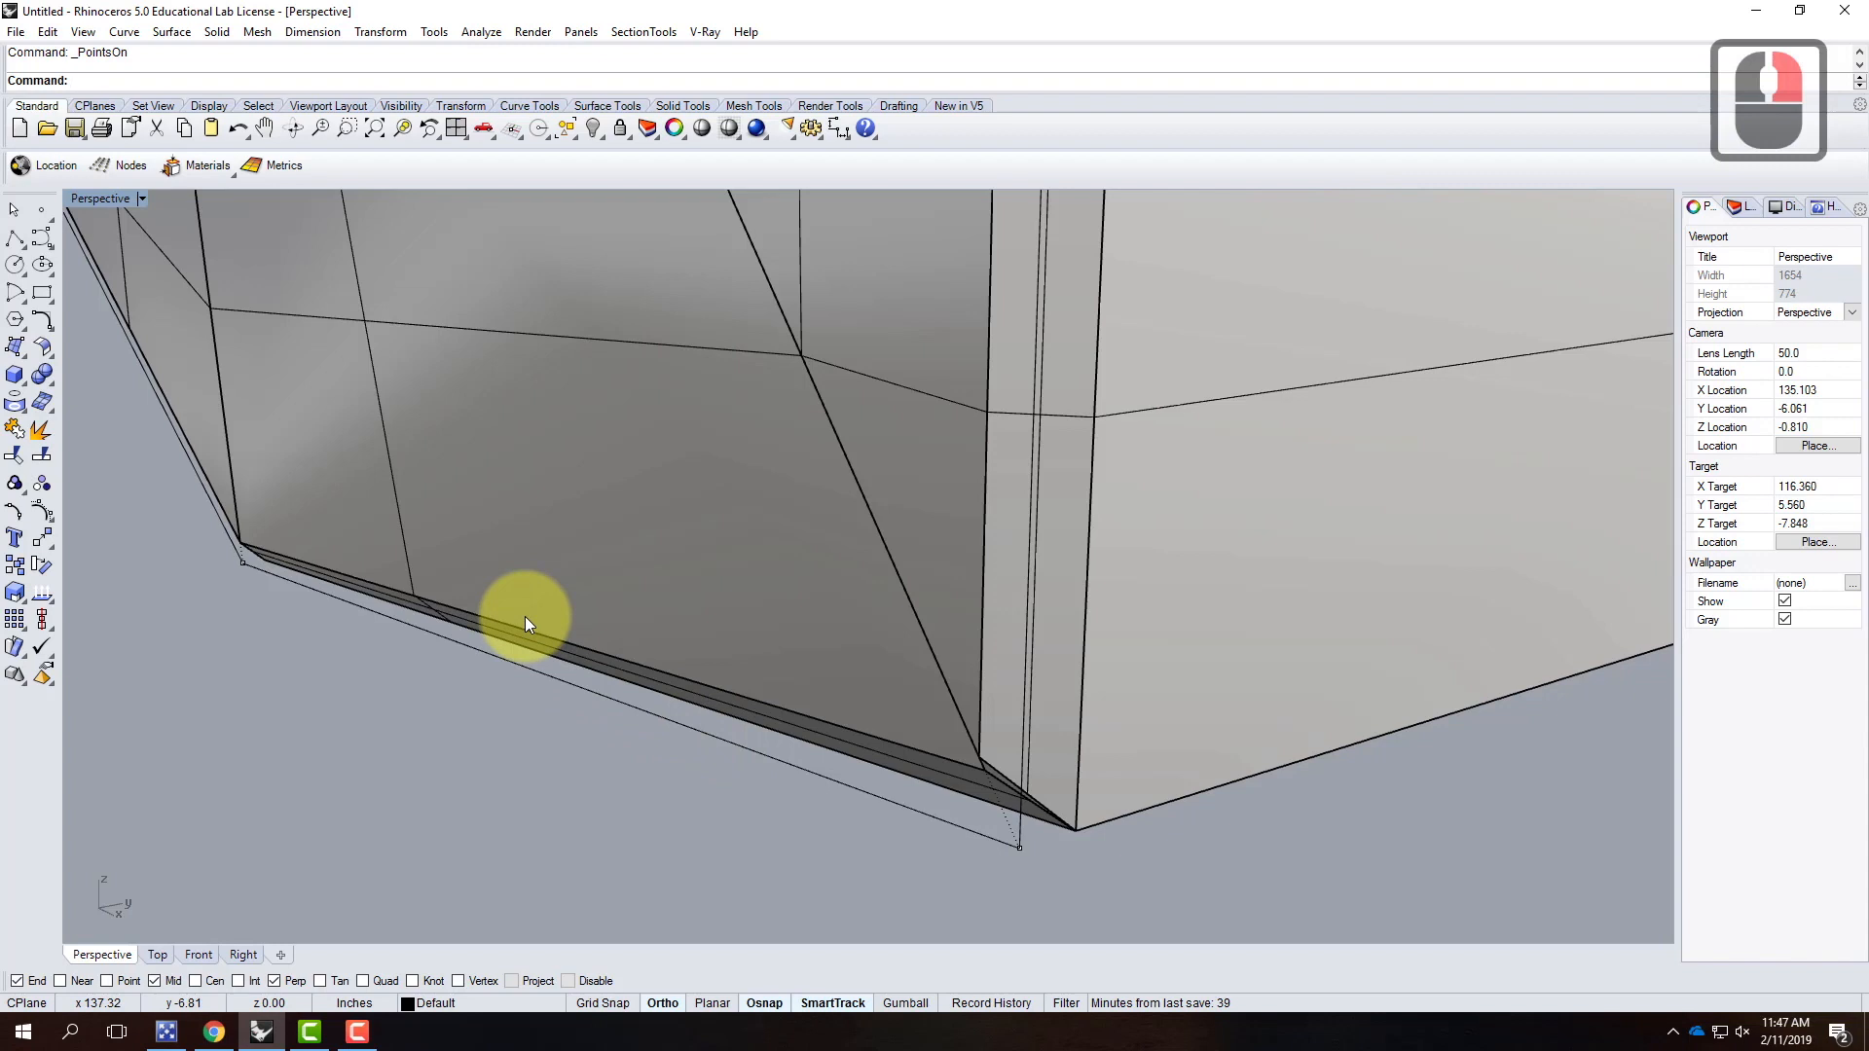
{"action": "type", "text": "untrim"}
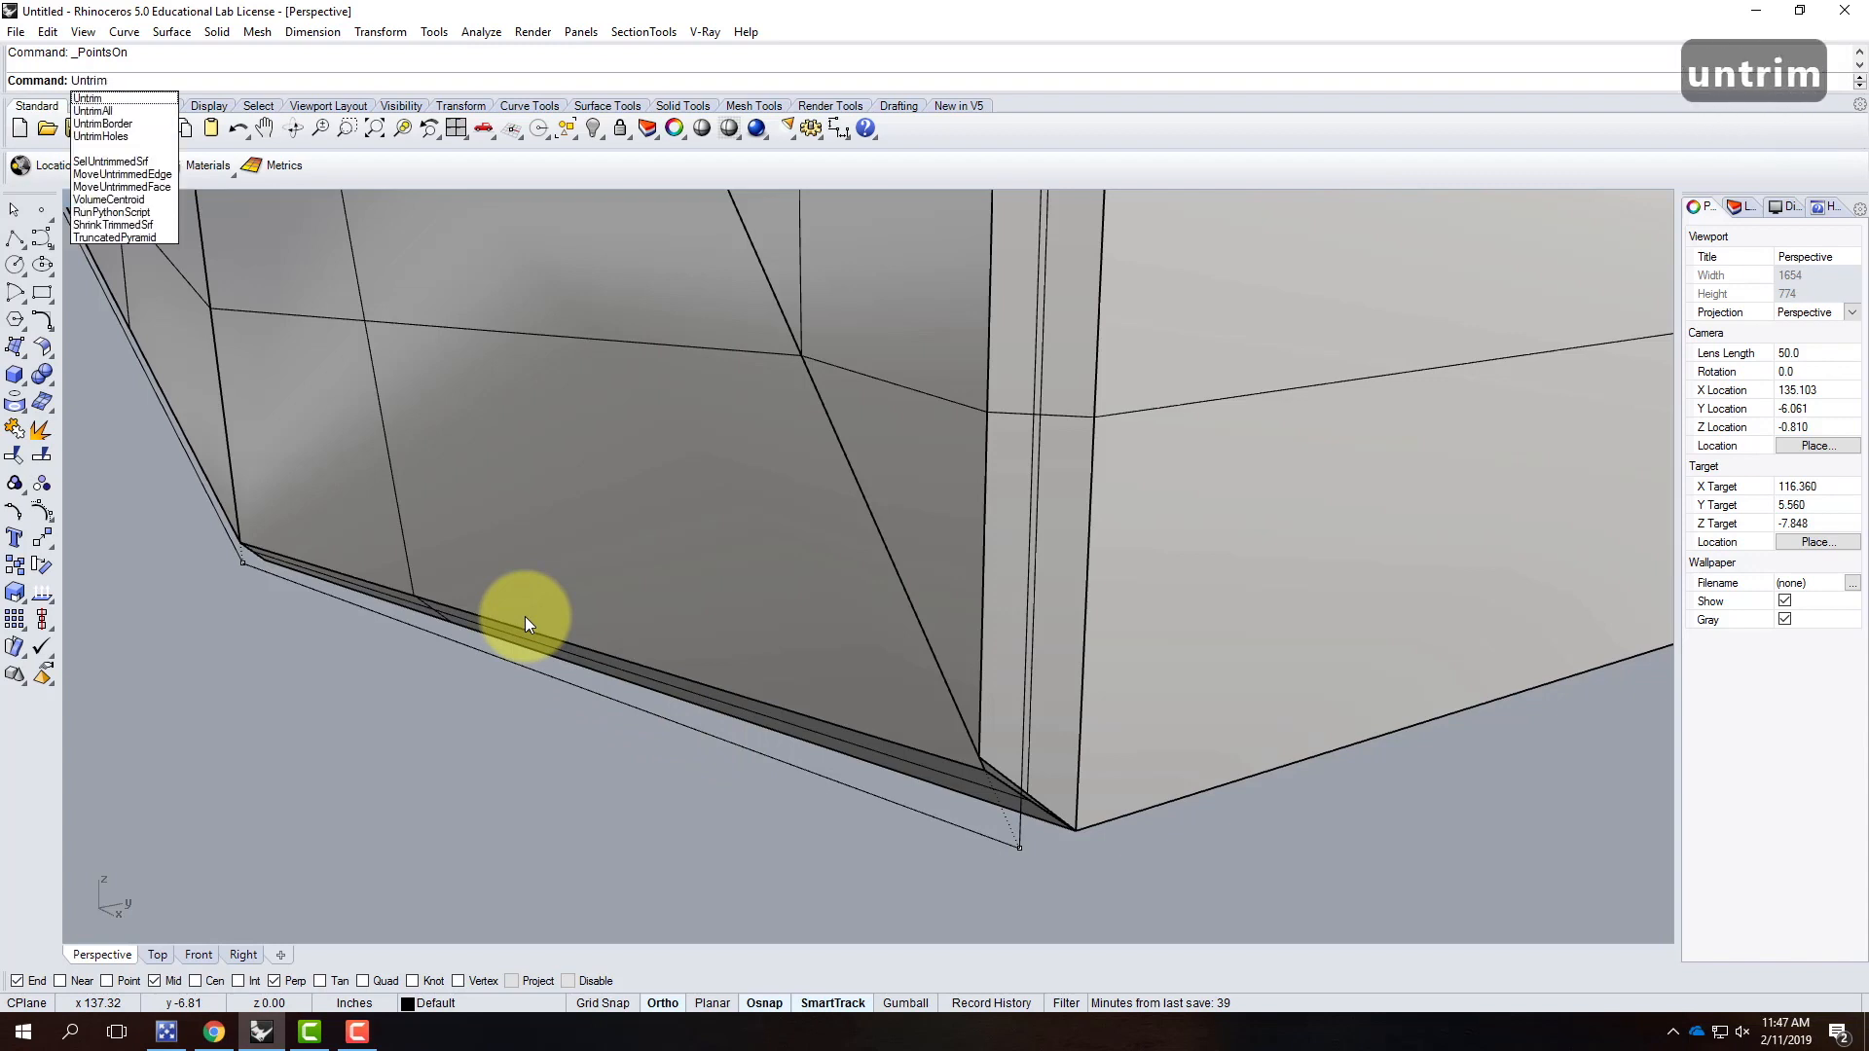
{"action": "key", "text": "Return"}
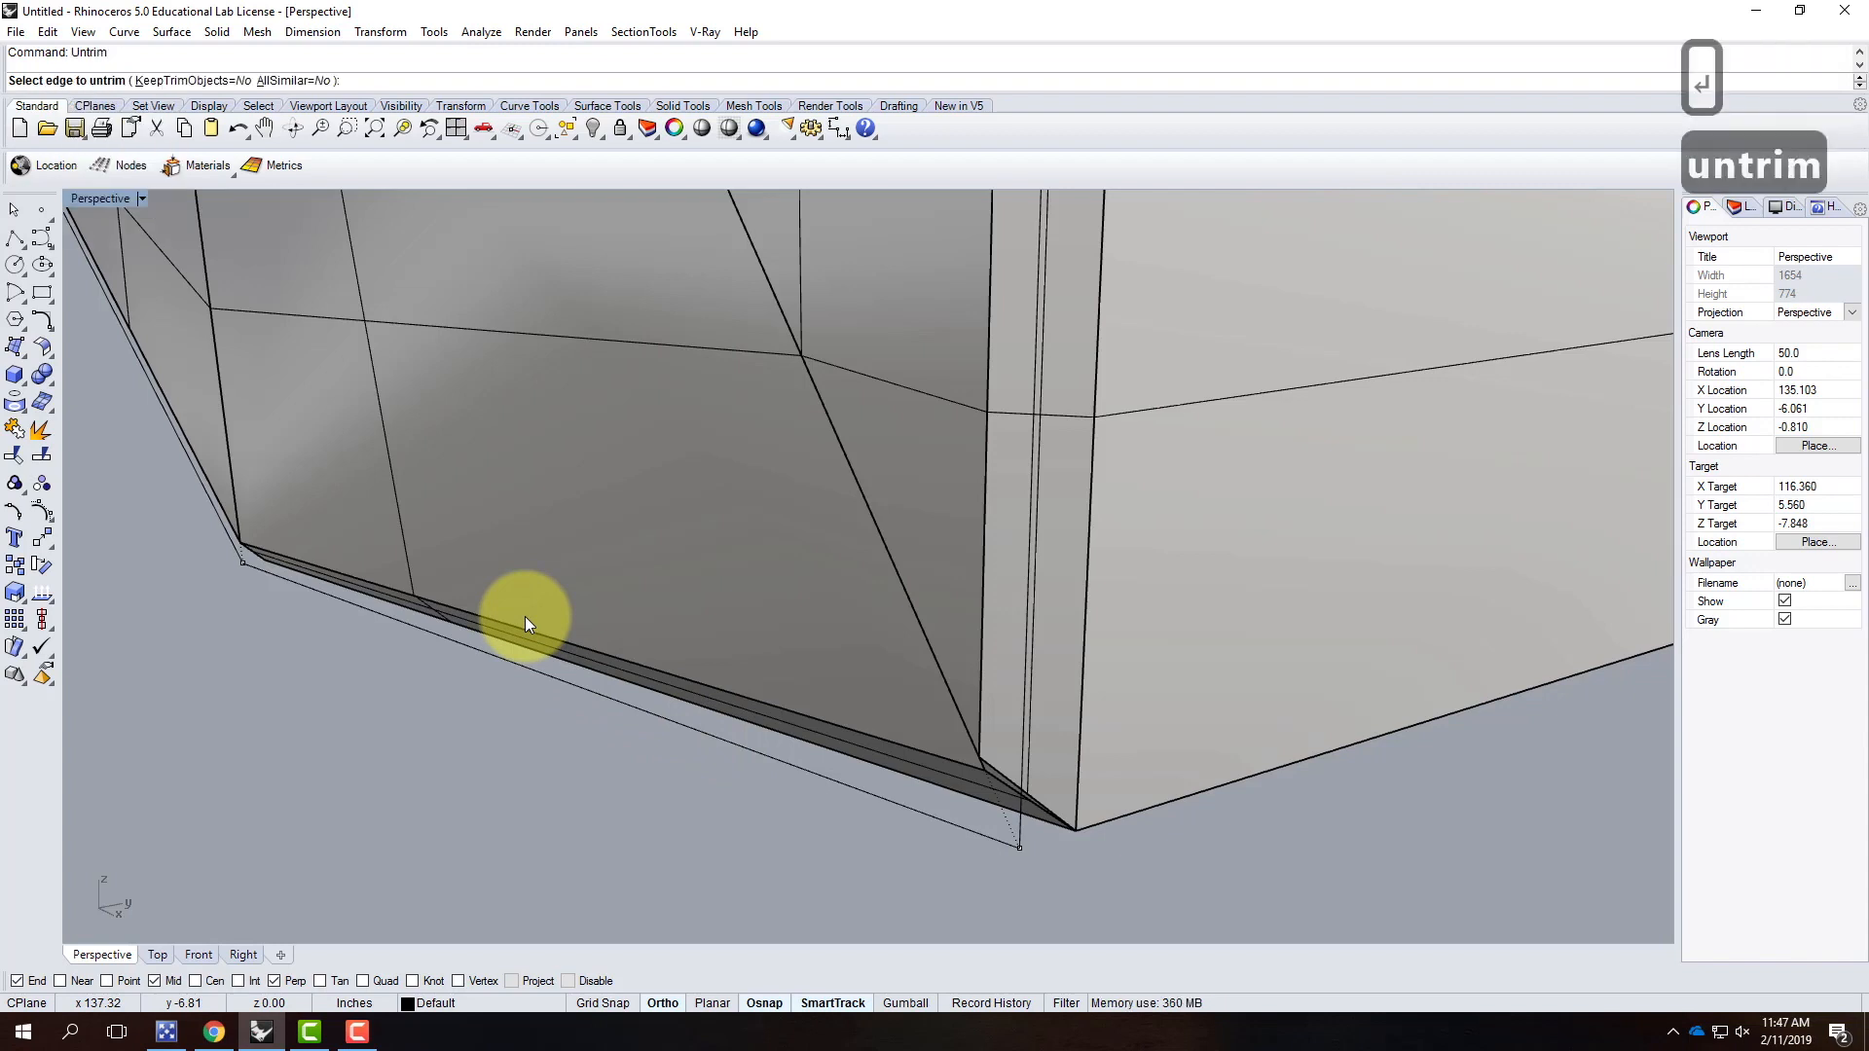
{"action": "left_click", "coordinate": [879, 736]}
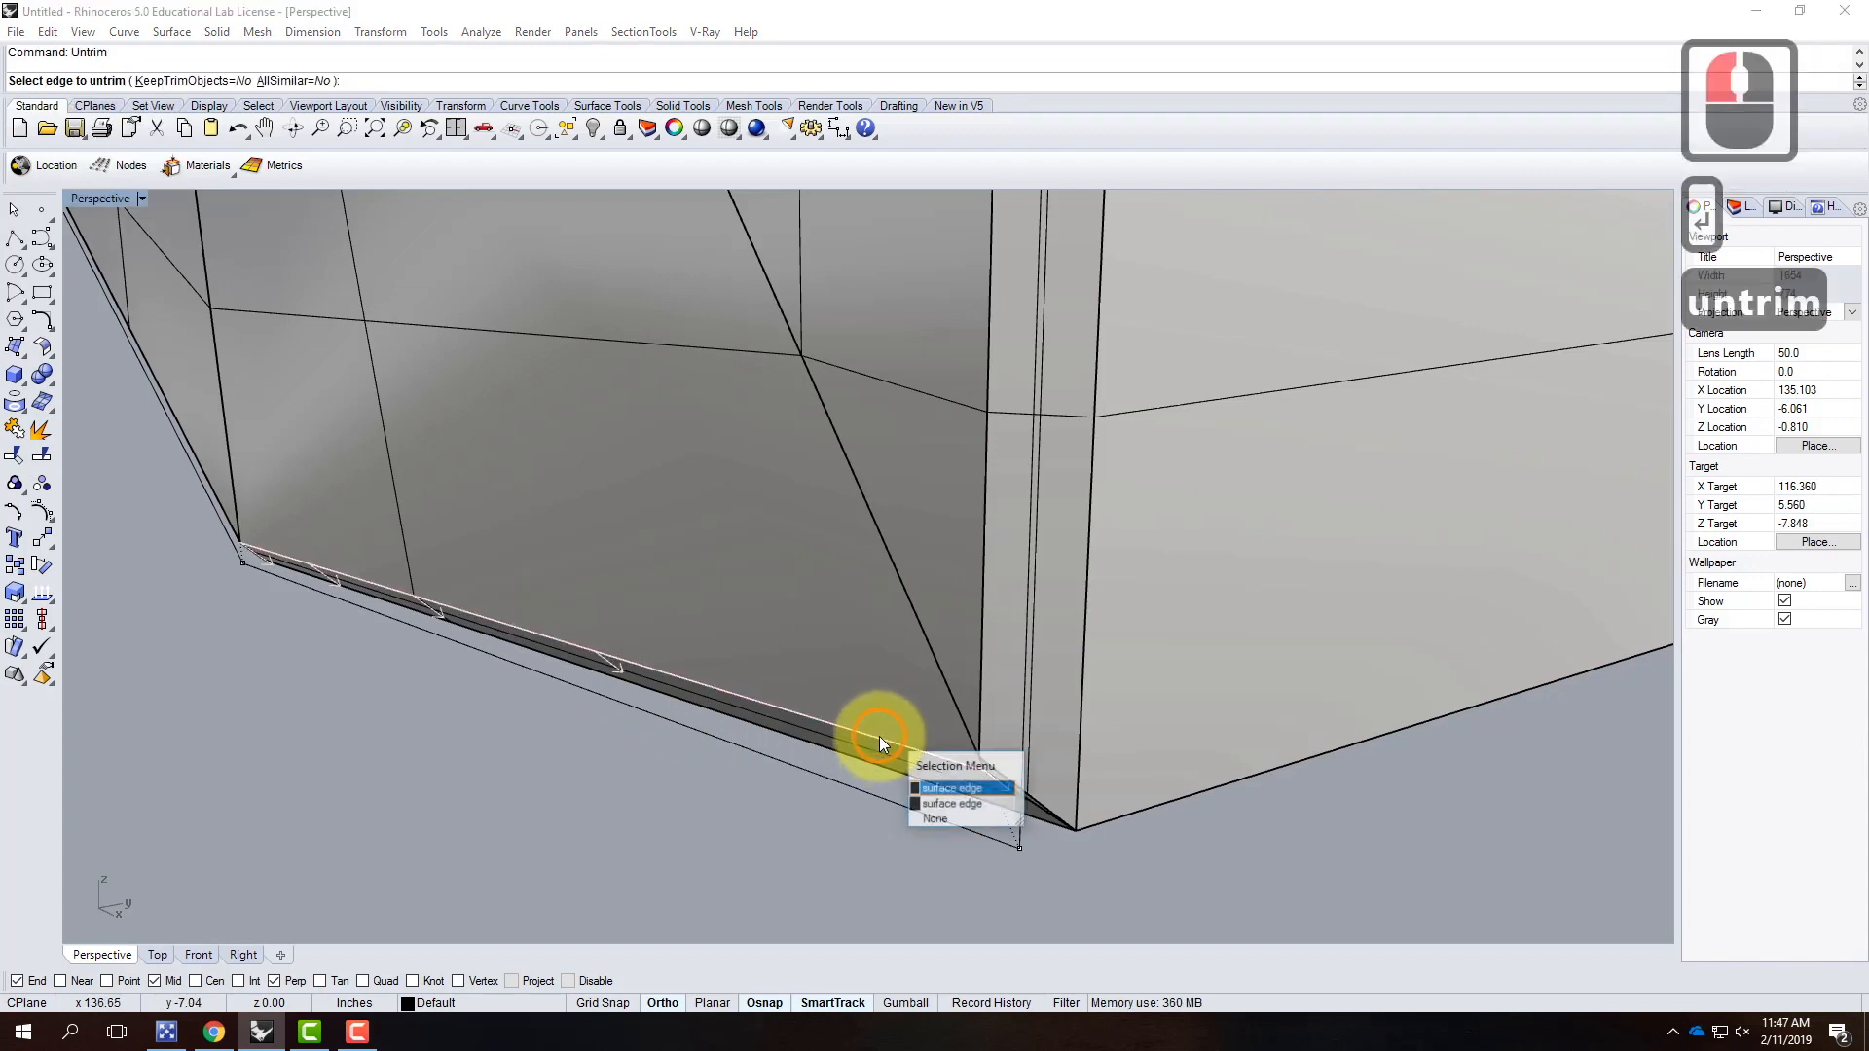
{"action": "left_click", "coordinate": [940, 806]}
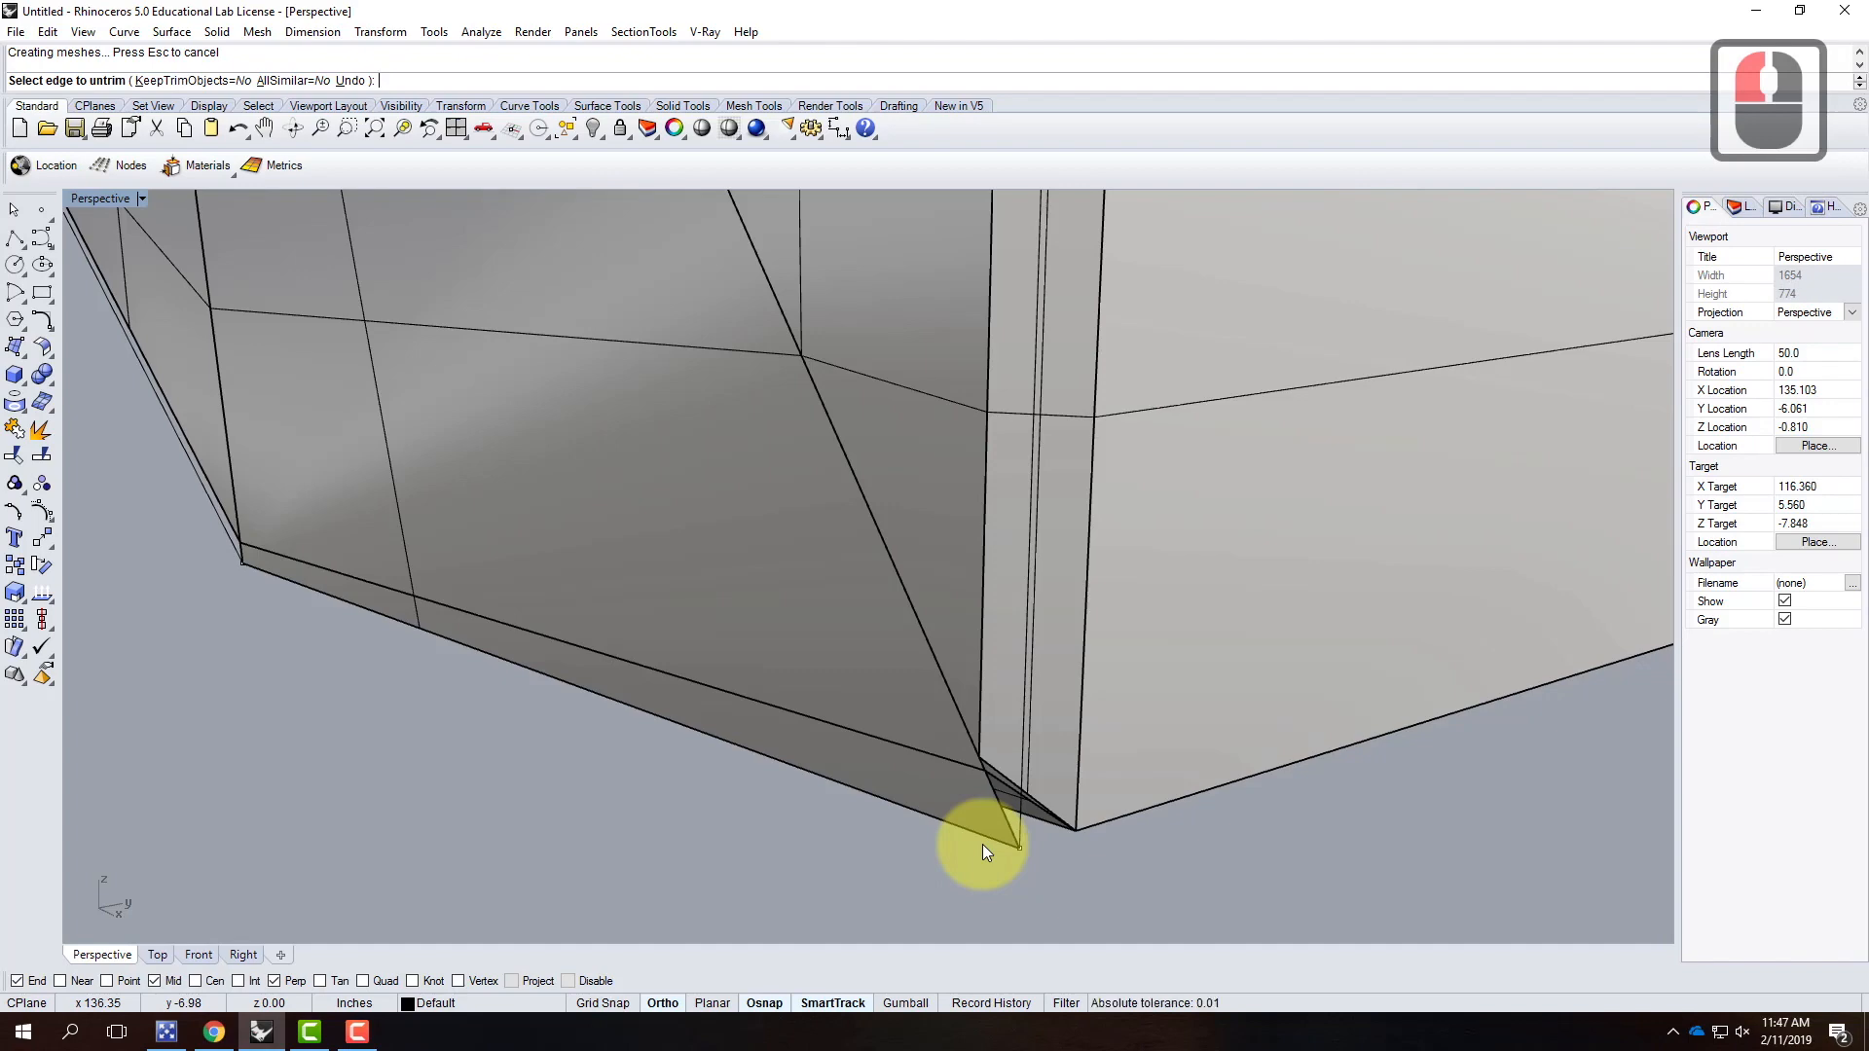
{"action": "mouse_move", "coordinate": [948, 794]}
{"action": "right_mouse_down"}
{"action": "mouse_move", "coordinate": [909, 797]}
{"action": "mouse_move", "coordinate": [951, 814]}
{"action": "right_mouse_up"}
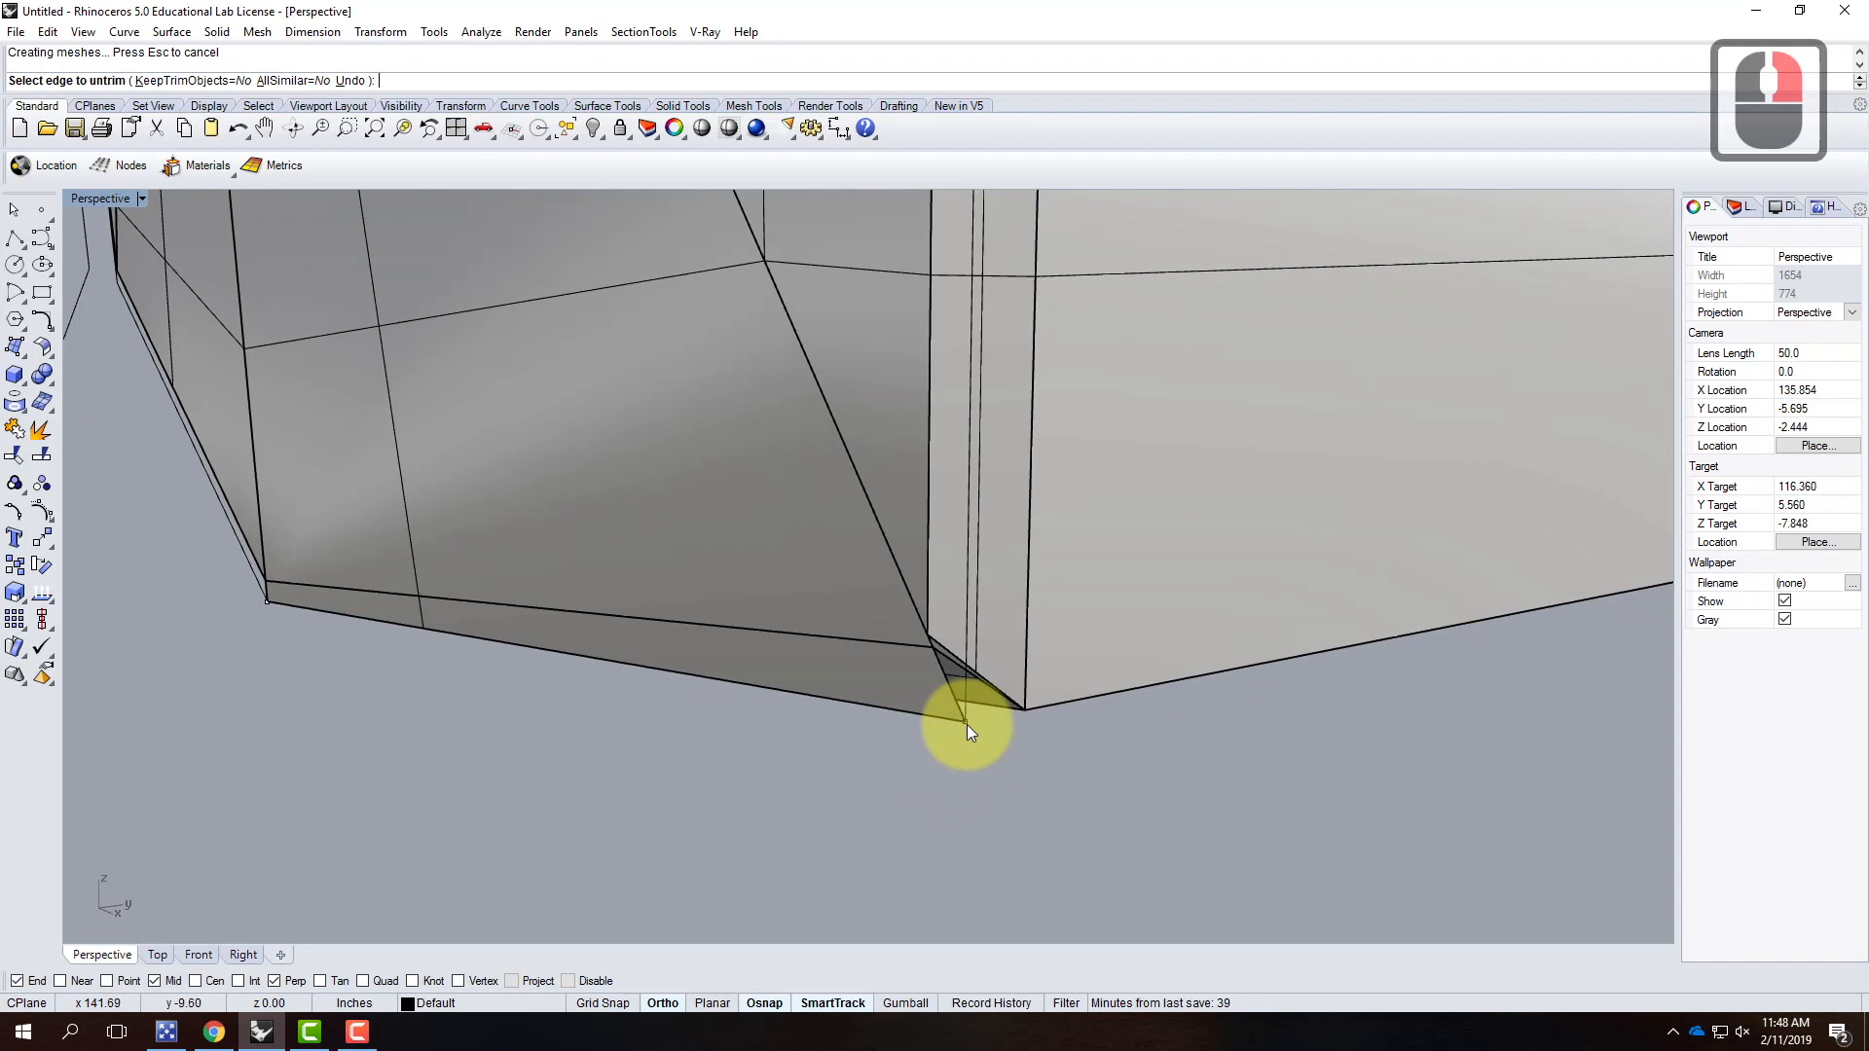
{"action": "left_click", "coordinate": [966, 724]}
{"action": "left_click", "coordinate": [1032, 797]}
{"action": "left_click", "coordinate": [933, 750]}
{"action": "key", "text": "Return"}
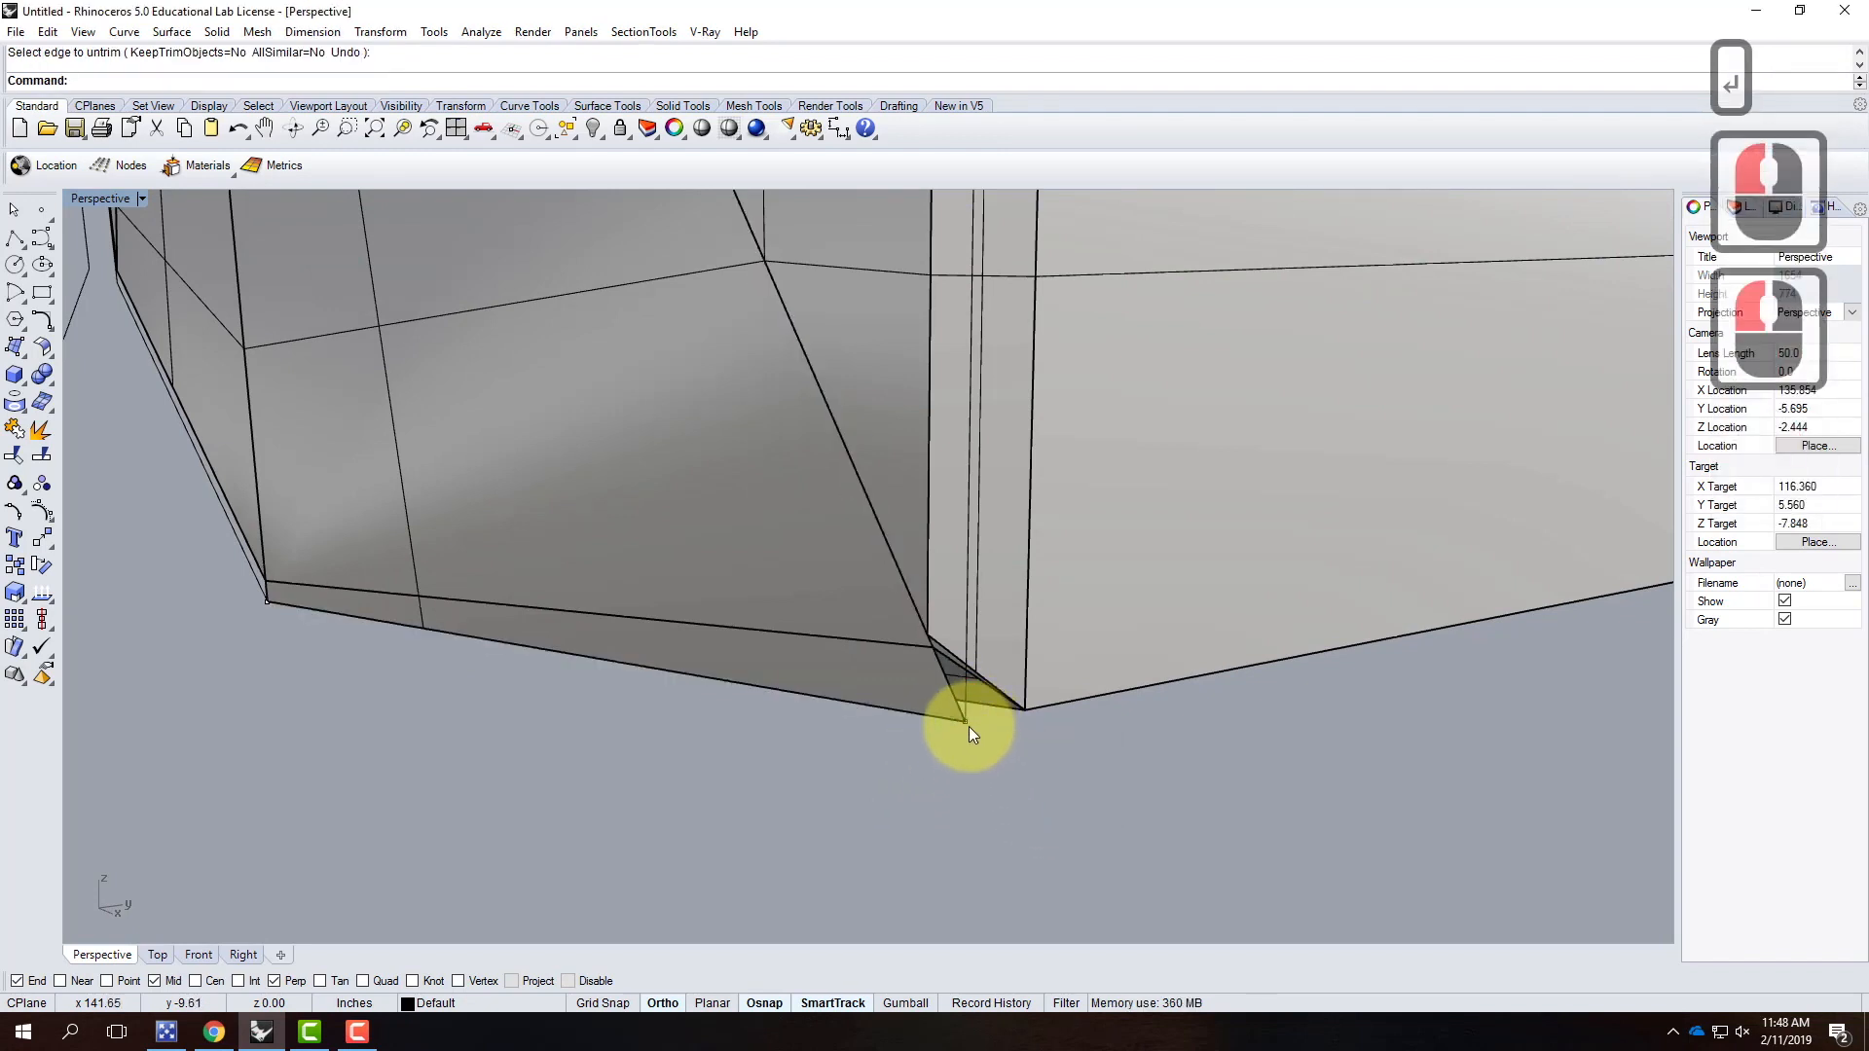
Step: Move the sloped face's lower control point beside the vertical bevel up to the end point at the vertical bevel's lower corner
{"action": "left_click", "coordinate": [967, 722]}
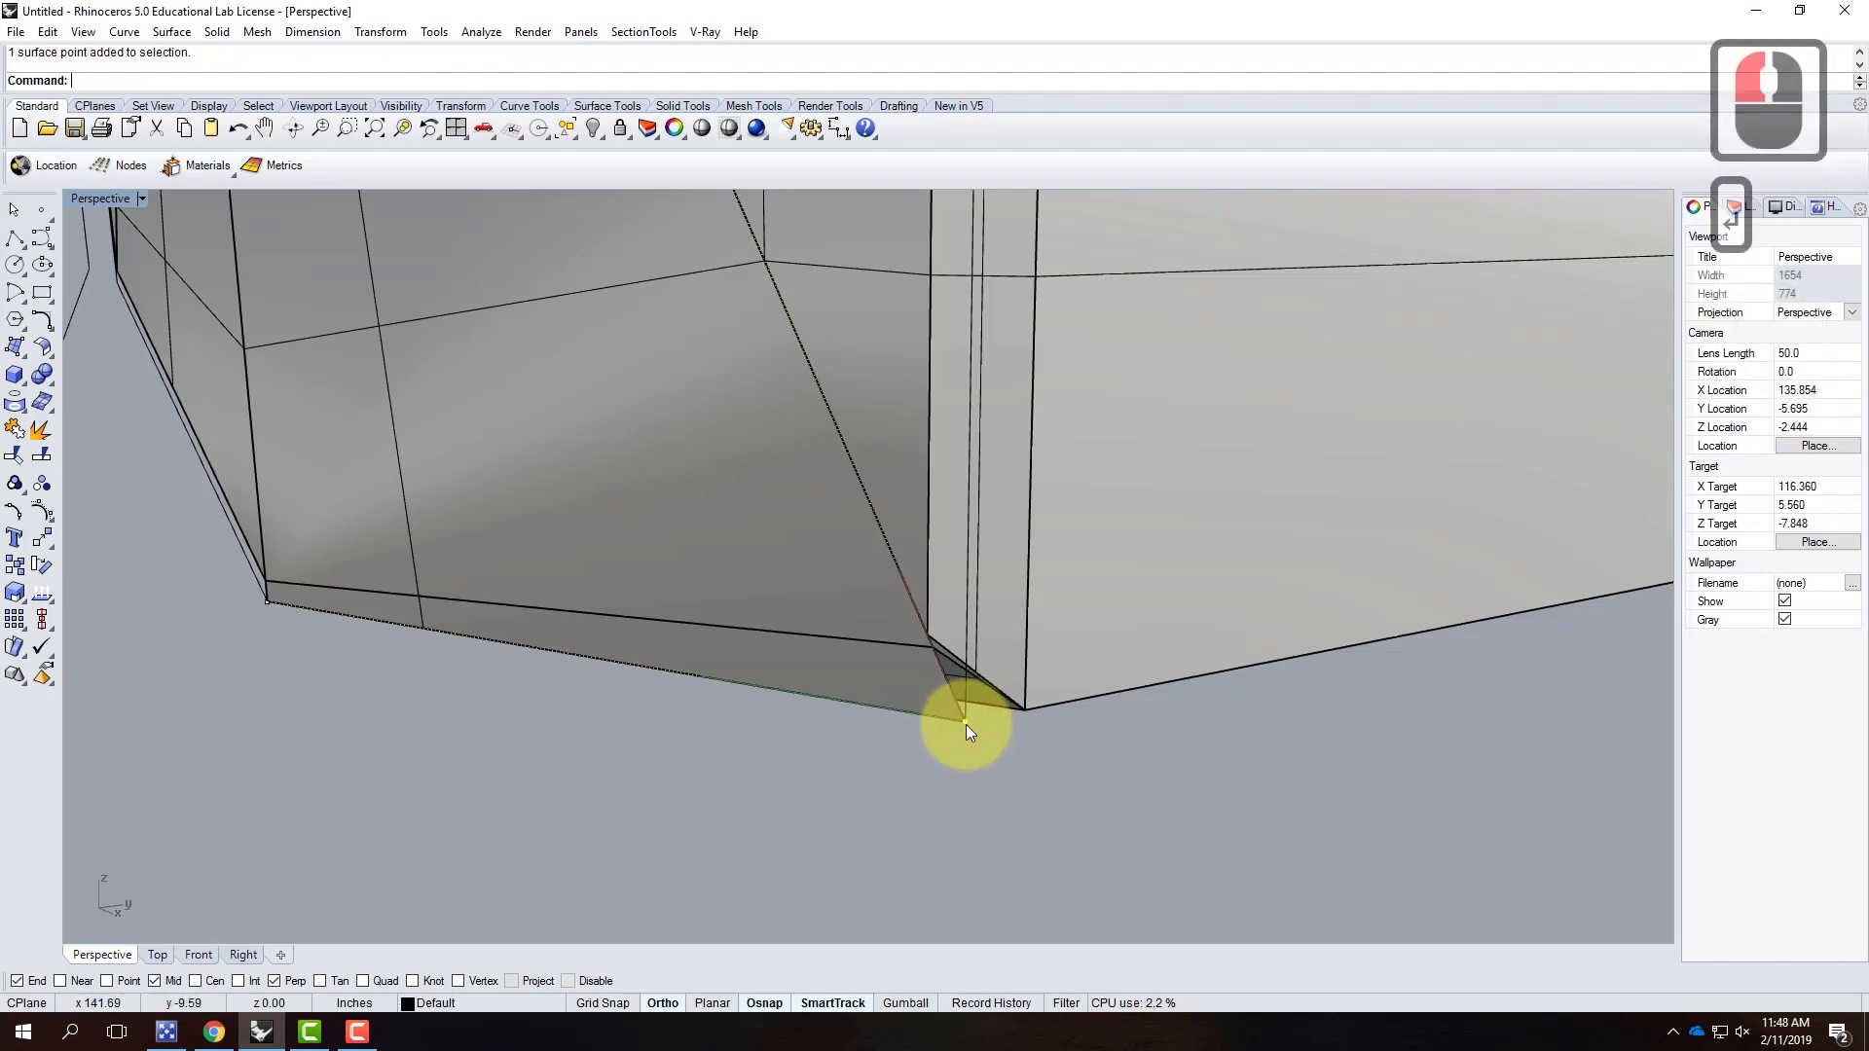
{"action": "type", "text": "move"}
{"action": "key", "text": "Return"}
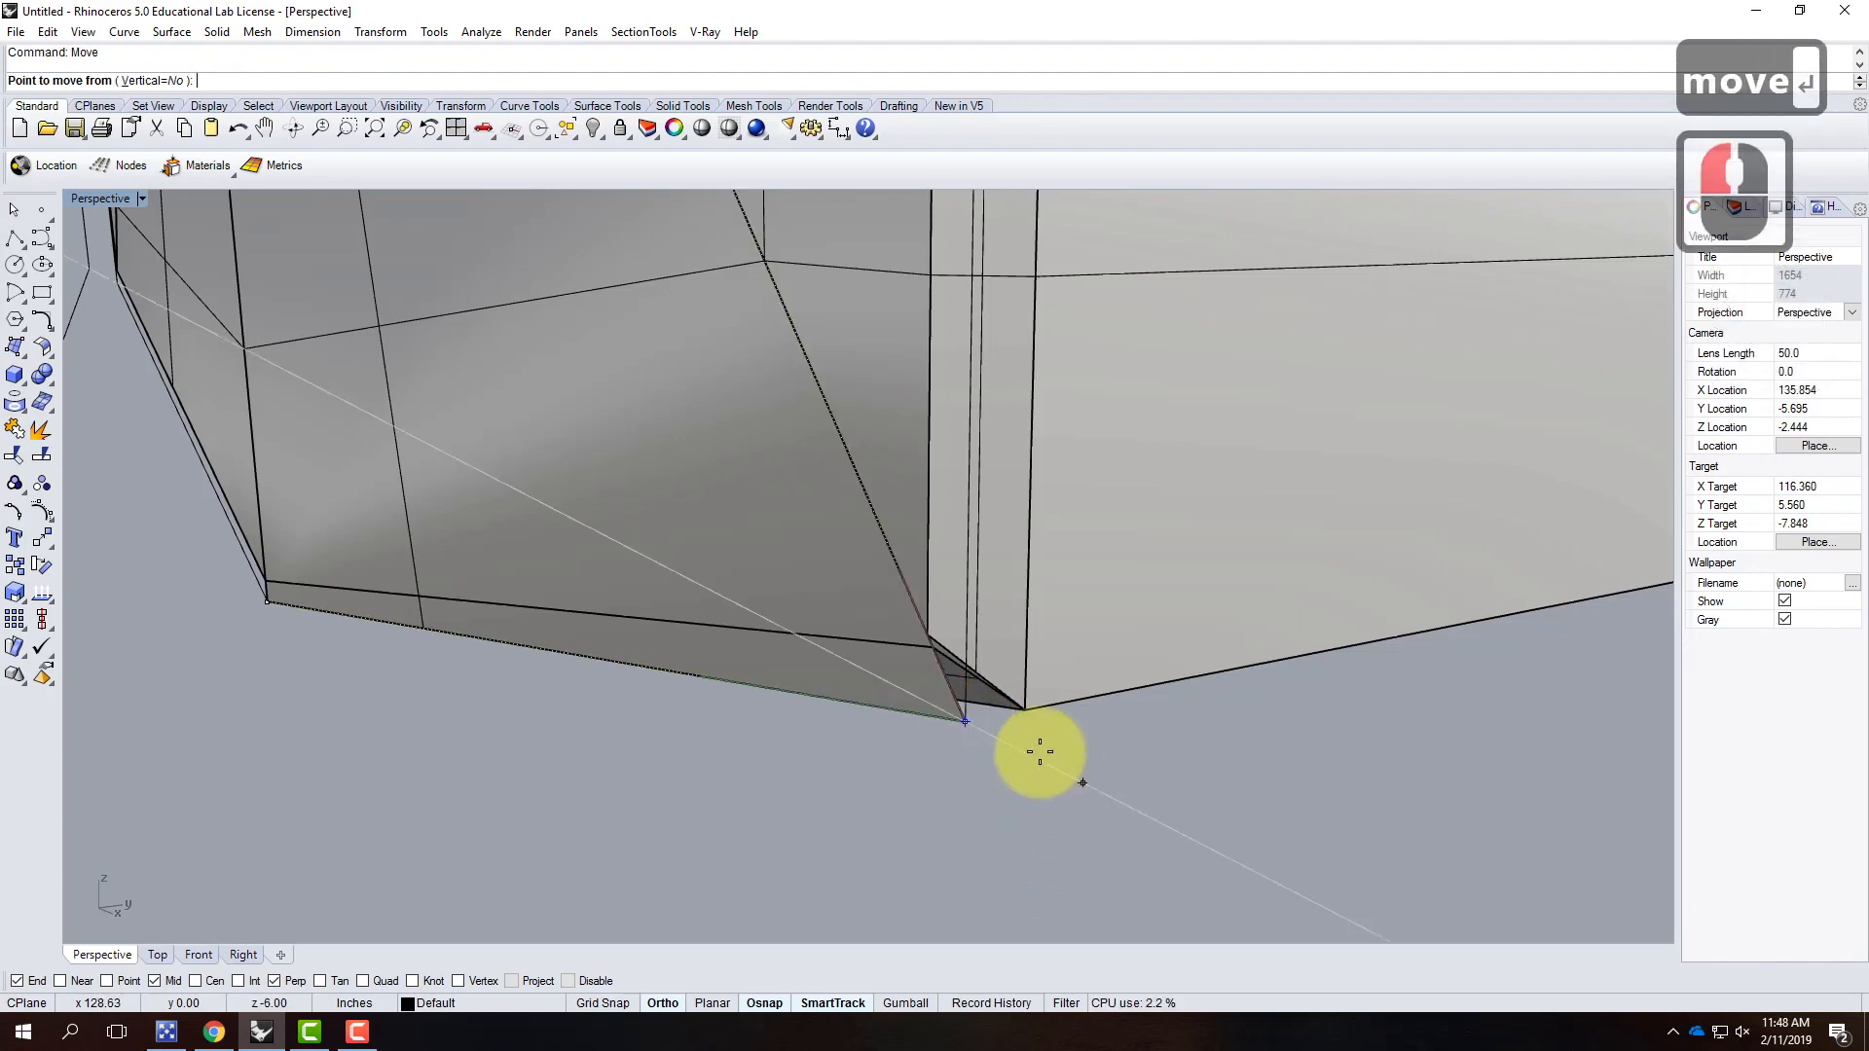
{"action": "left_click", "coordinate": [964, 724]}
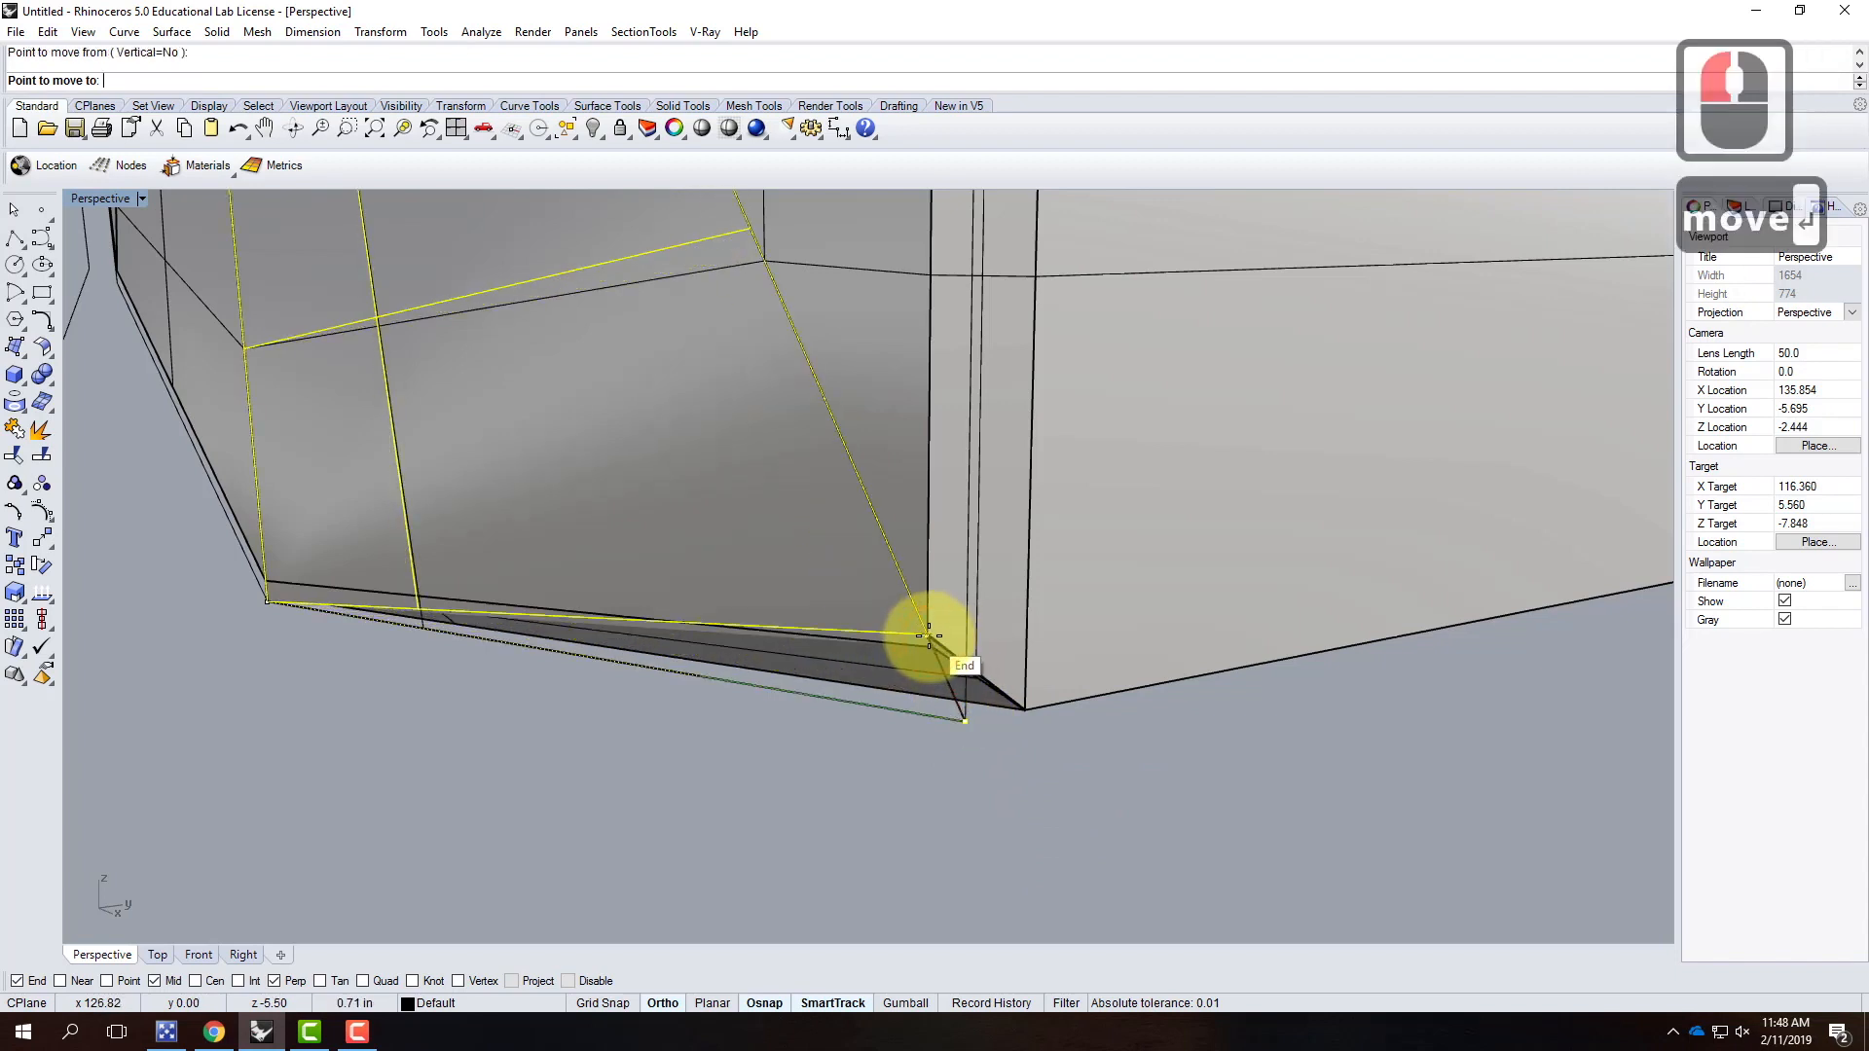
{"action": "left_click", "coordinate": [927, 635]}
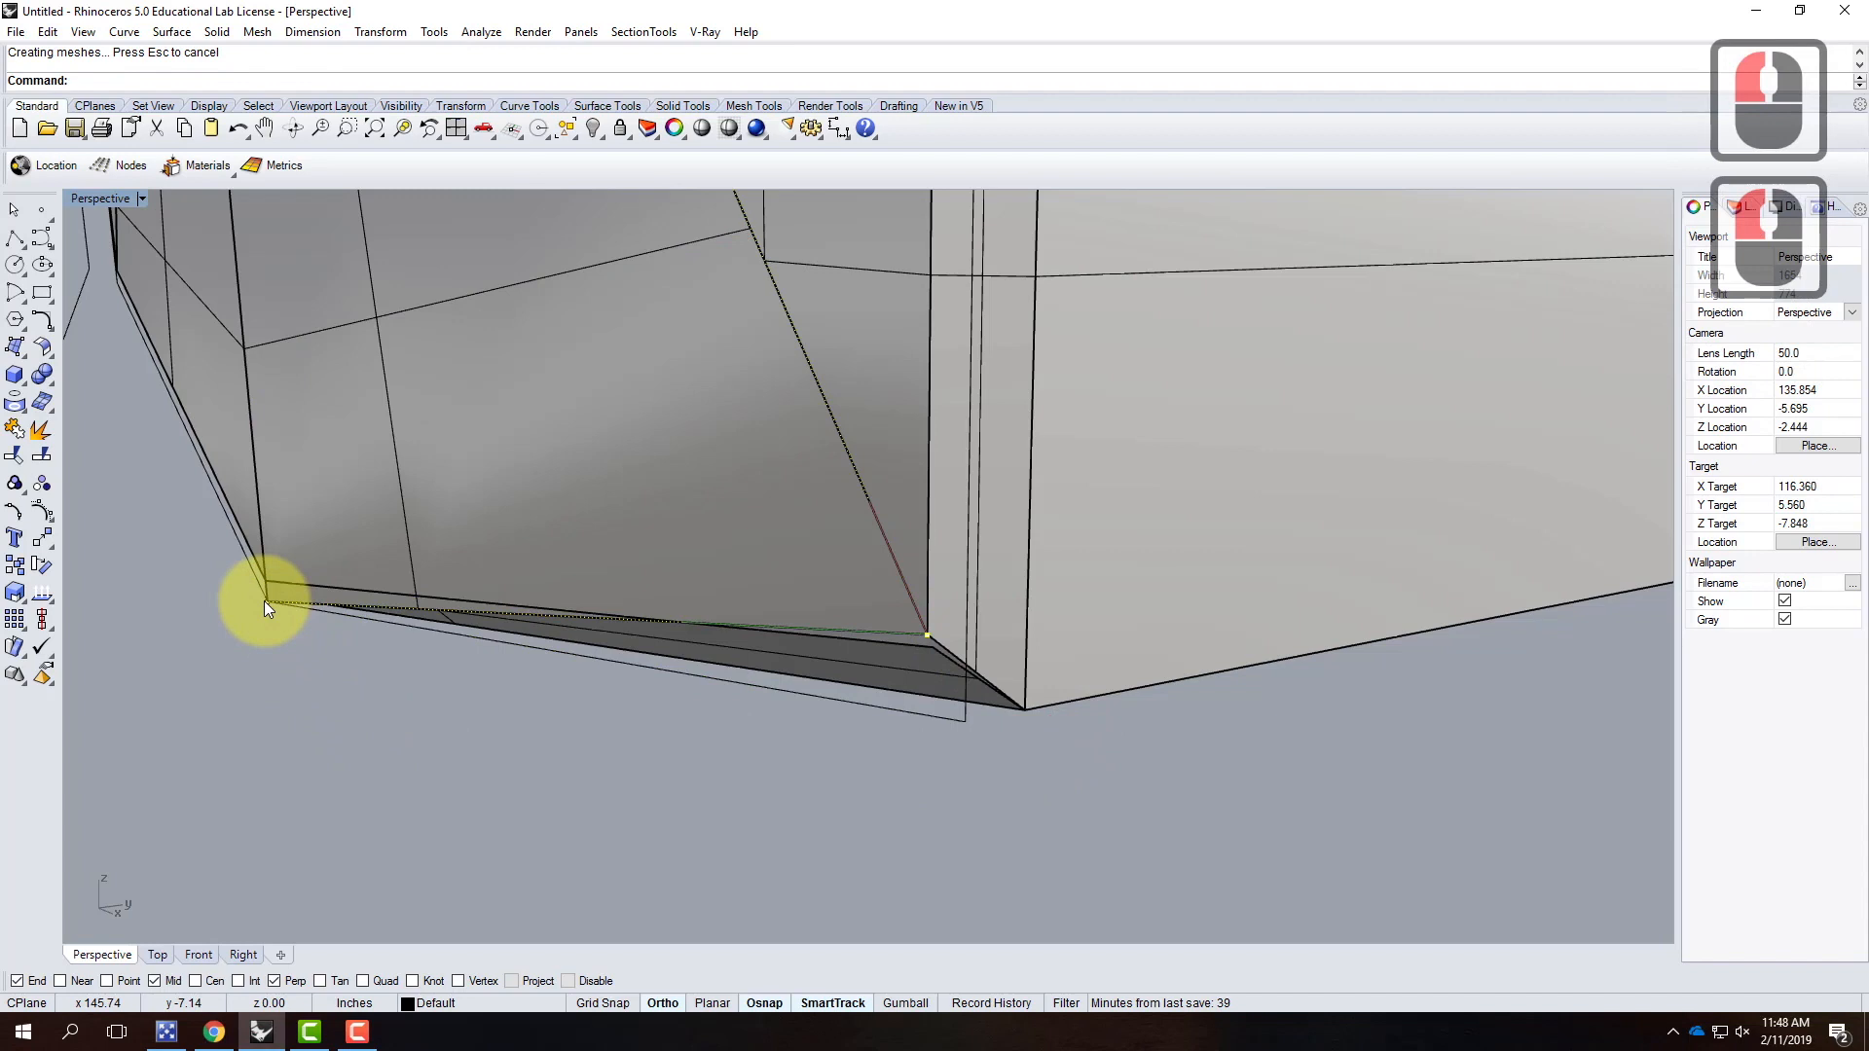
Step: Move the sloped face's other lower control point, away from the vertical bevel, to the adjacent end point of the underside chamfer
{"action": "left_click", "coordinate": [291, 615]}
{"action": "type", "text": "move"}
{"action": "key", "text": "Return"}
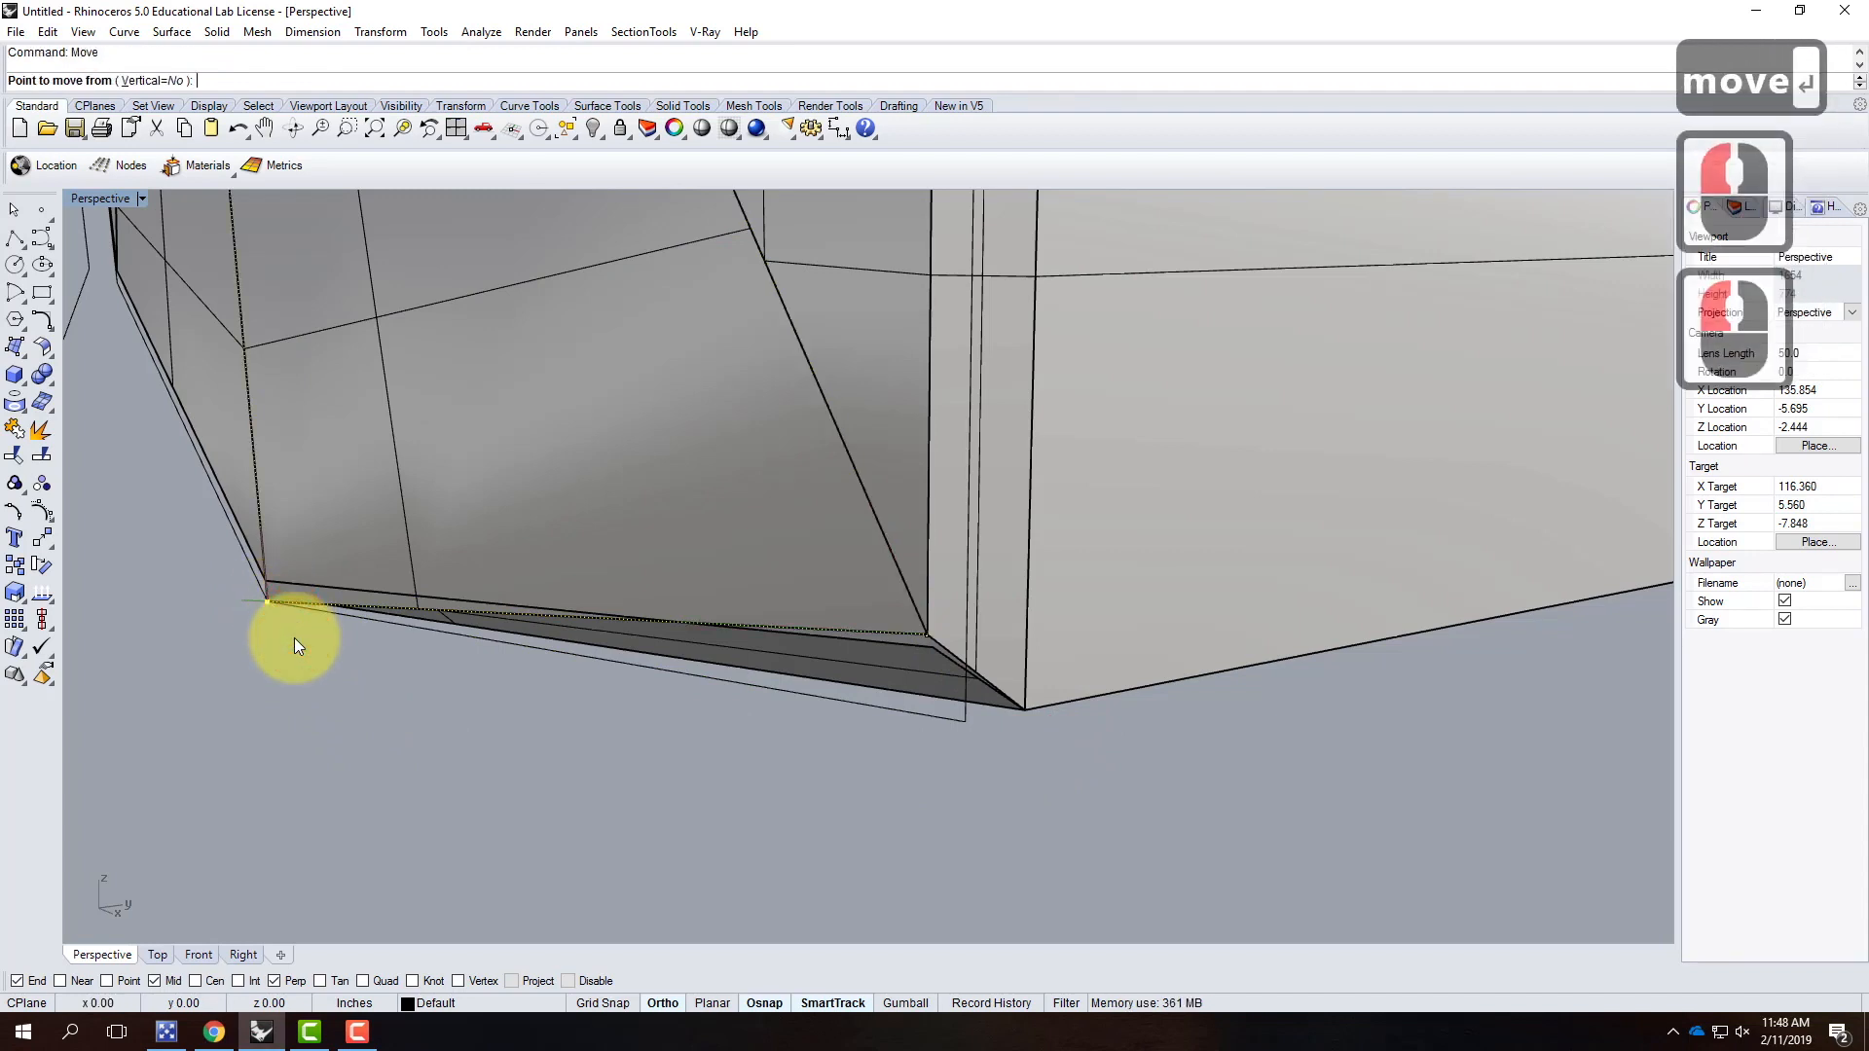
{"action": "left_click", "coordinate": [267, 600]}
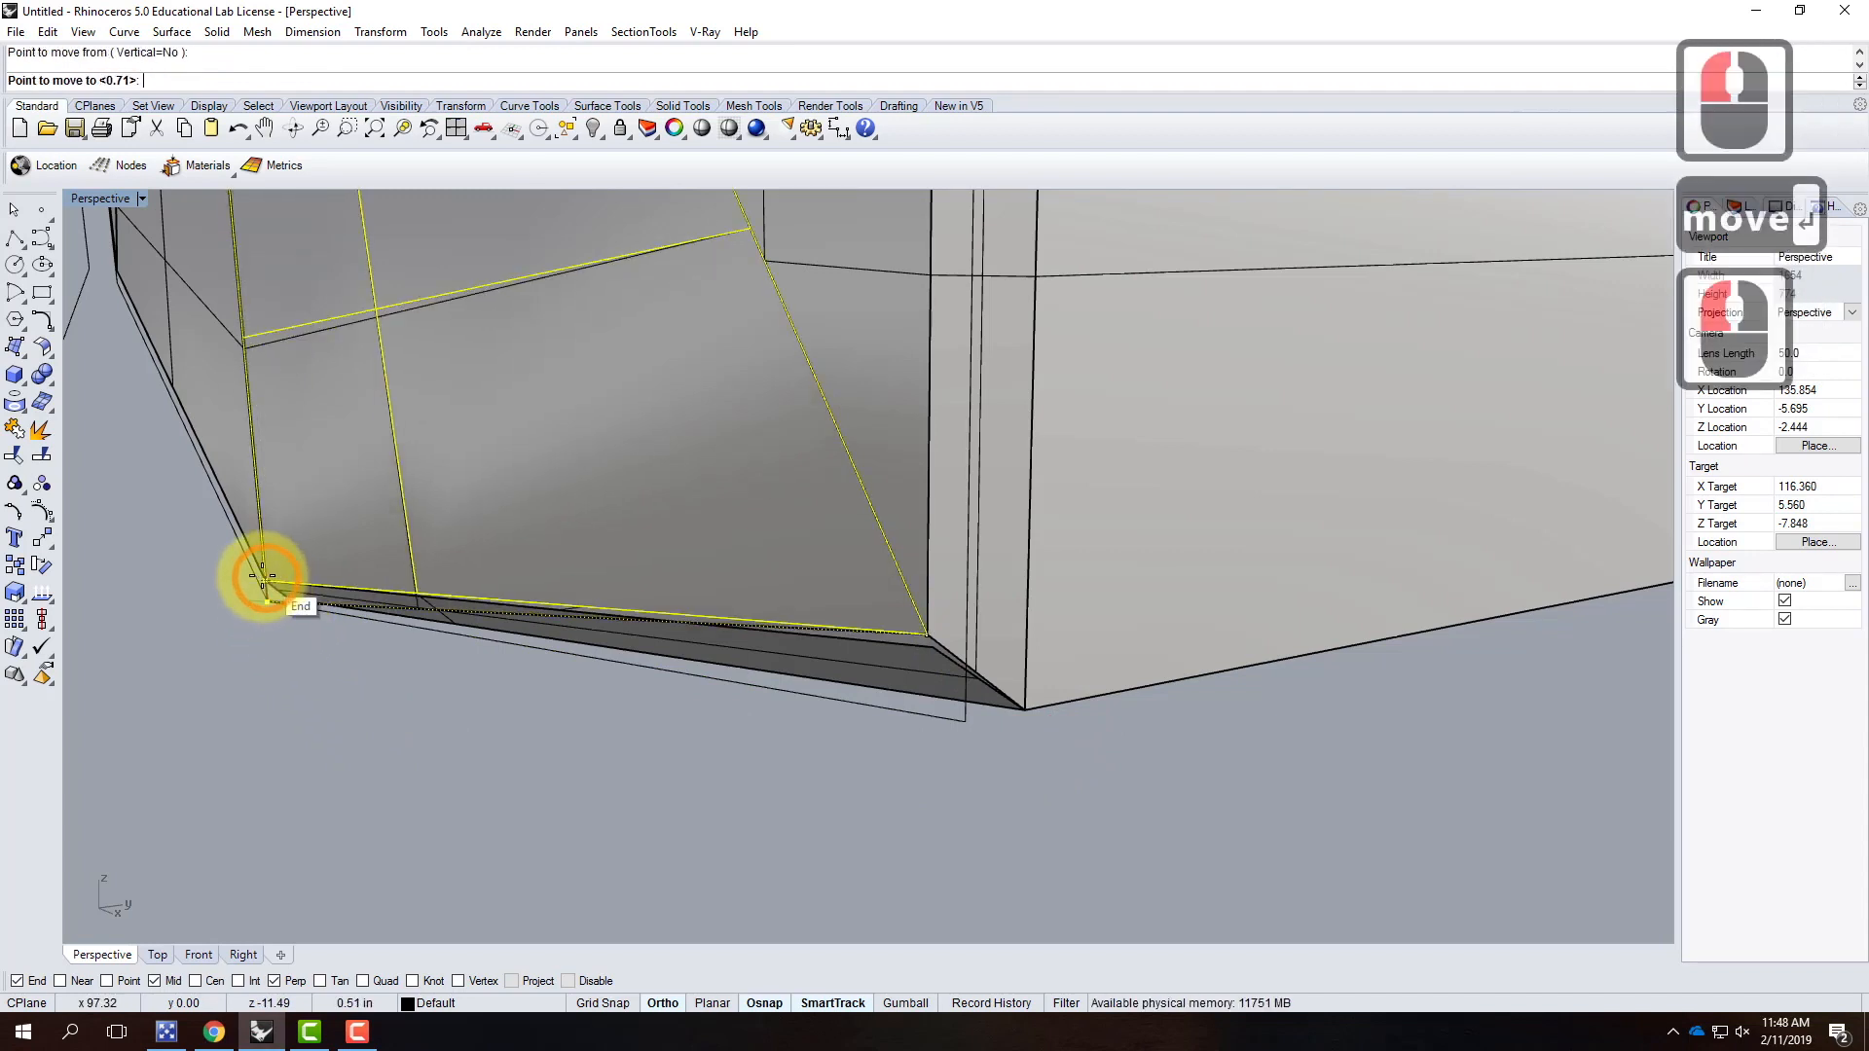
{"action": "left_click", "coordinate": [267, 580]}
{"action": "left_click", "coordinate": [323, 714]}
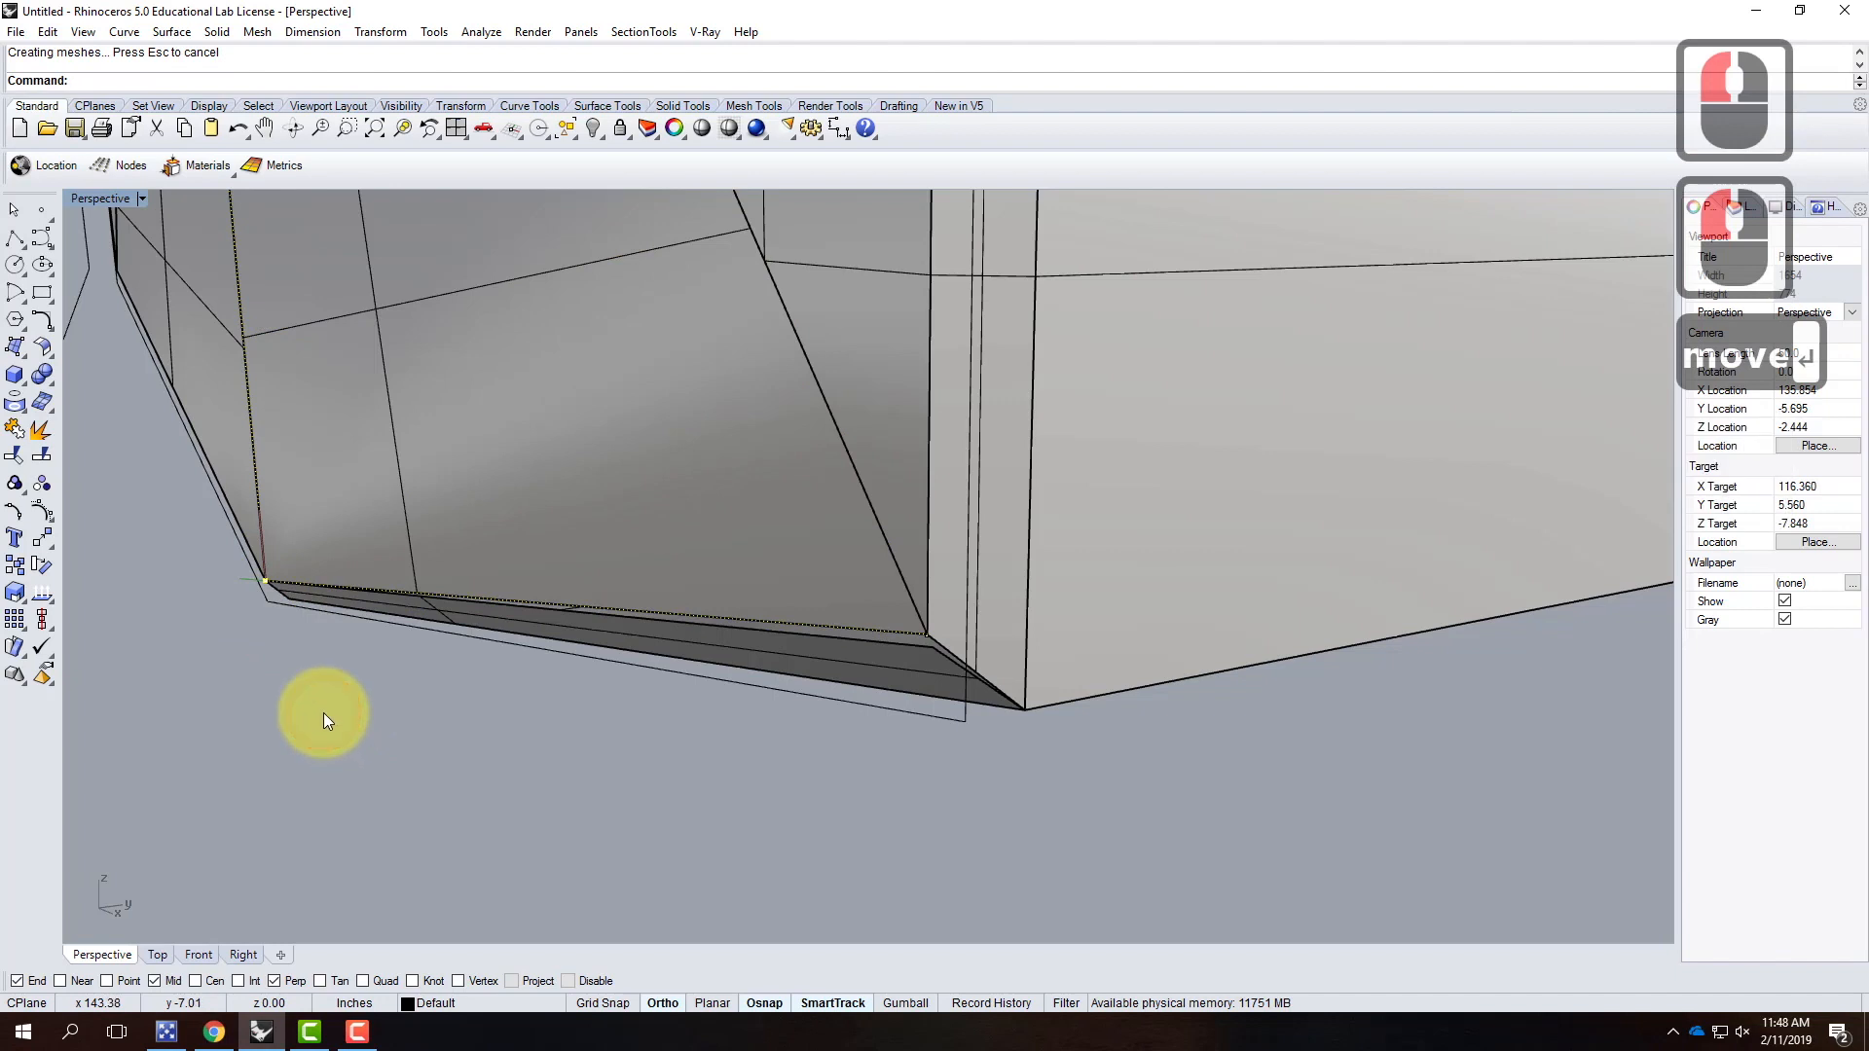
Step: Turn on the underside chamfer's control points and untrim its short end edge beside the vertical bevel
{"action": "left_click", "coordinate": [620, 649]}
{"action": "left_click", "coordinate": [605, 642]}
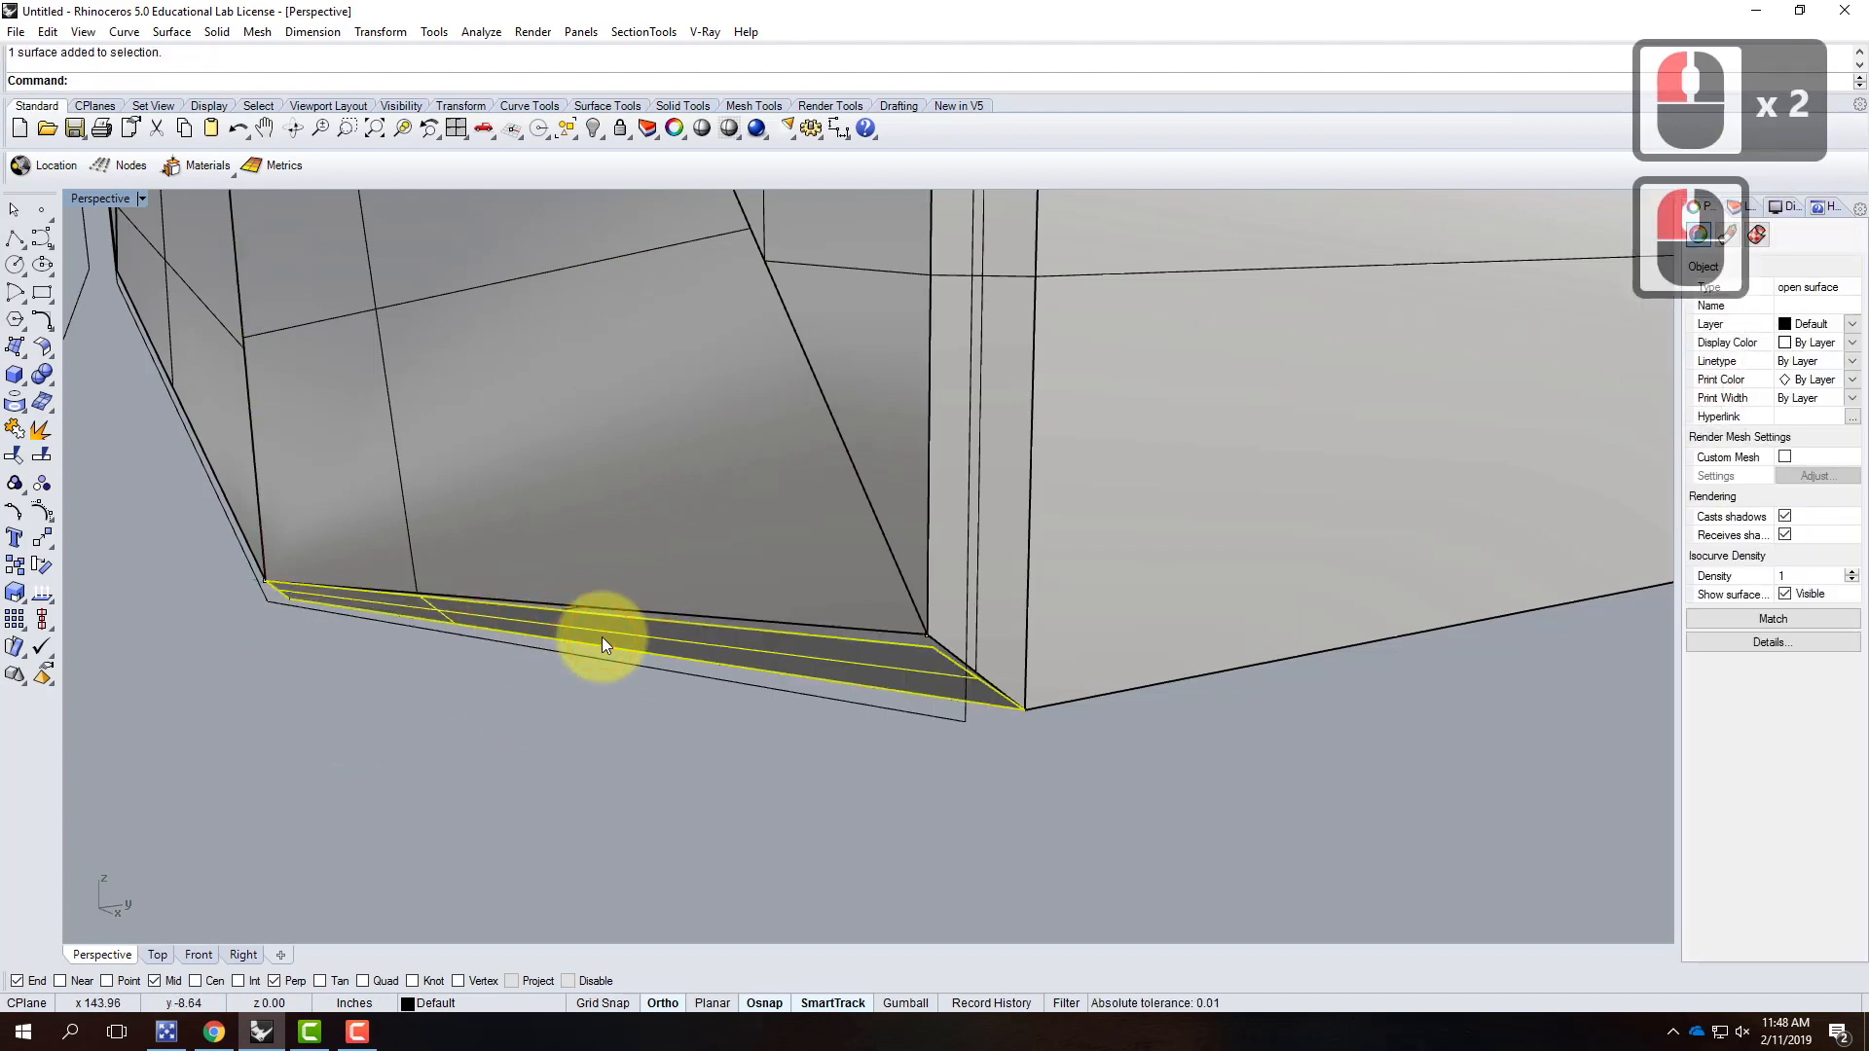
{"action": "left_click", "coordinate": [41, 513]}
{"action": "left_click", "coordinate": [979, 656]}
{"action": "scroll", "coordinate": [964, 657], "scroll_direction": "up", "scroll_amount": 2}
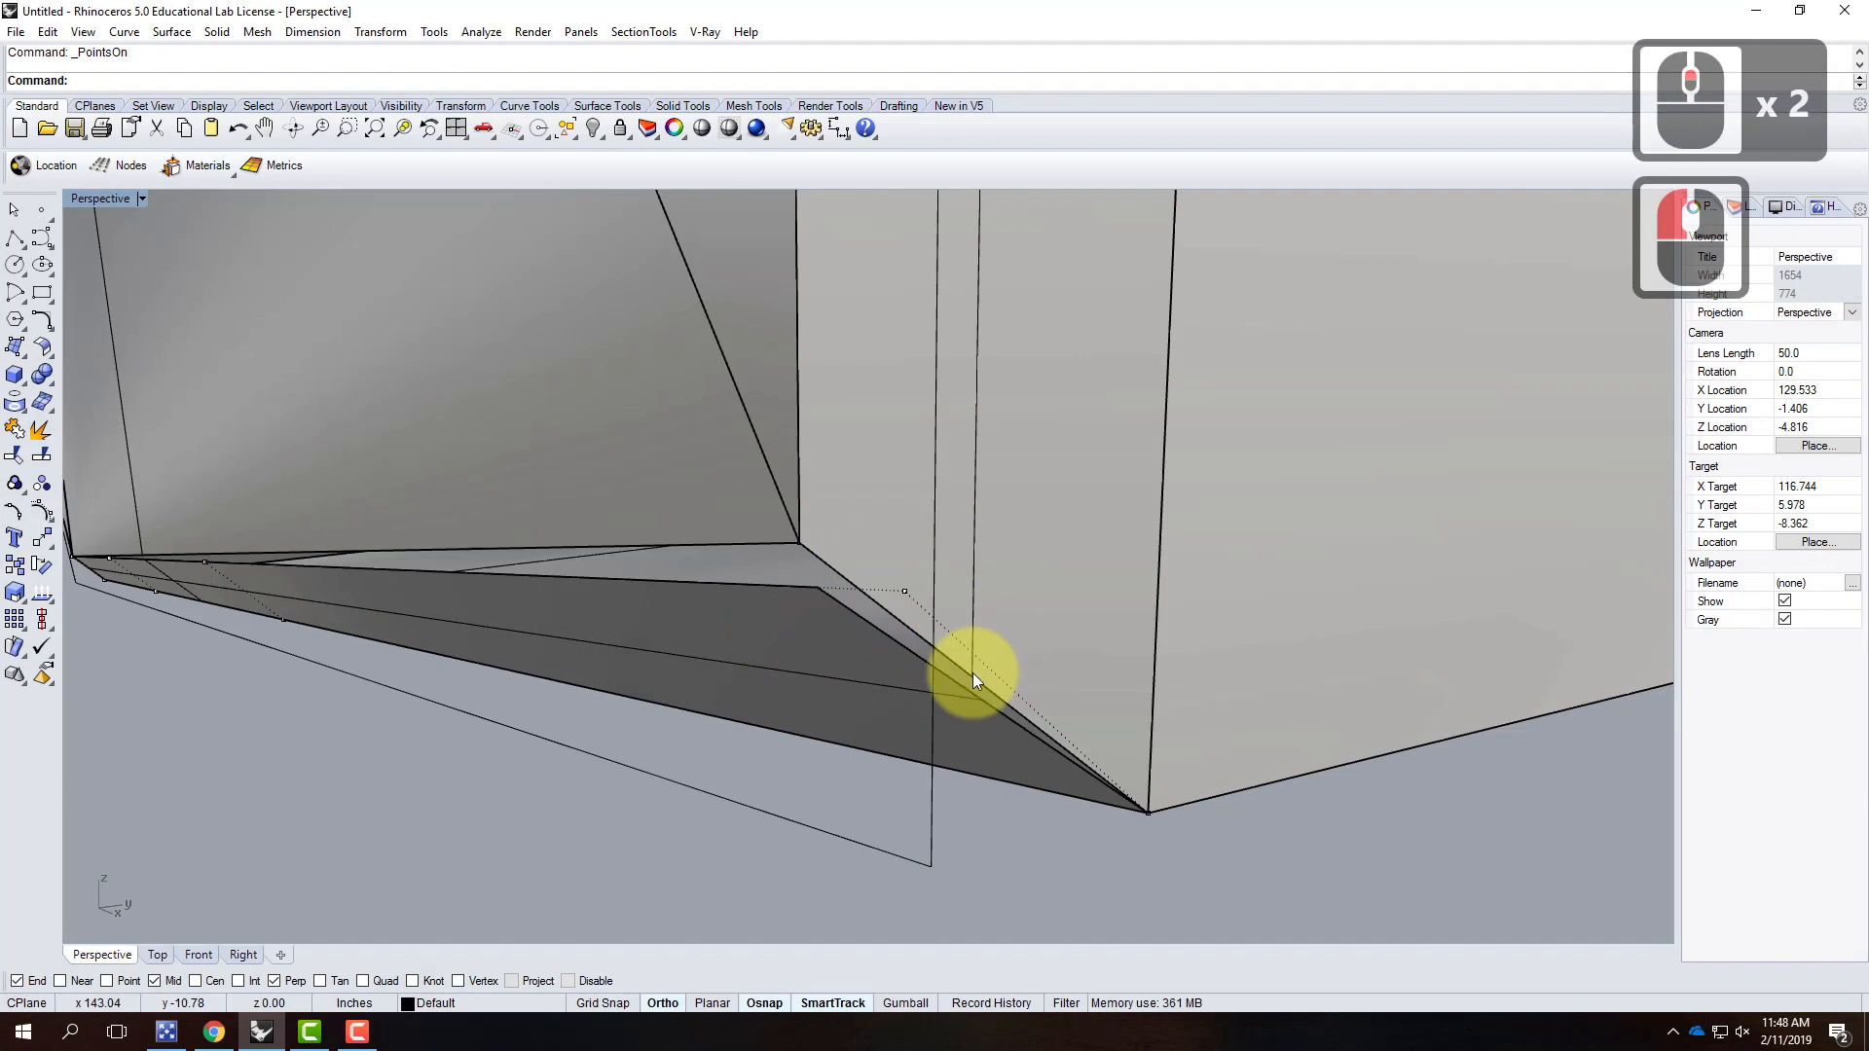
{"action": "type", "text": "untrim"}
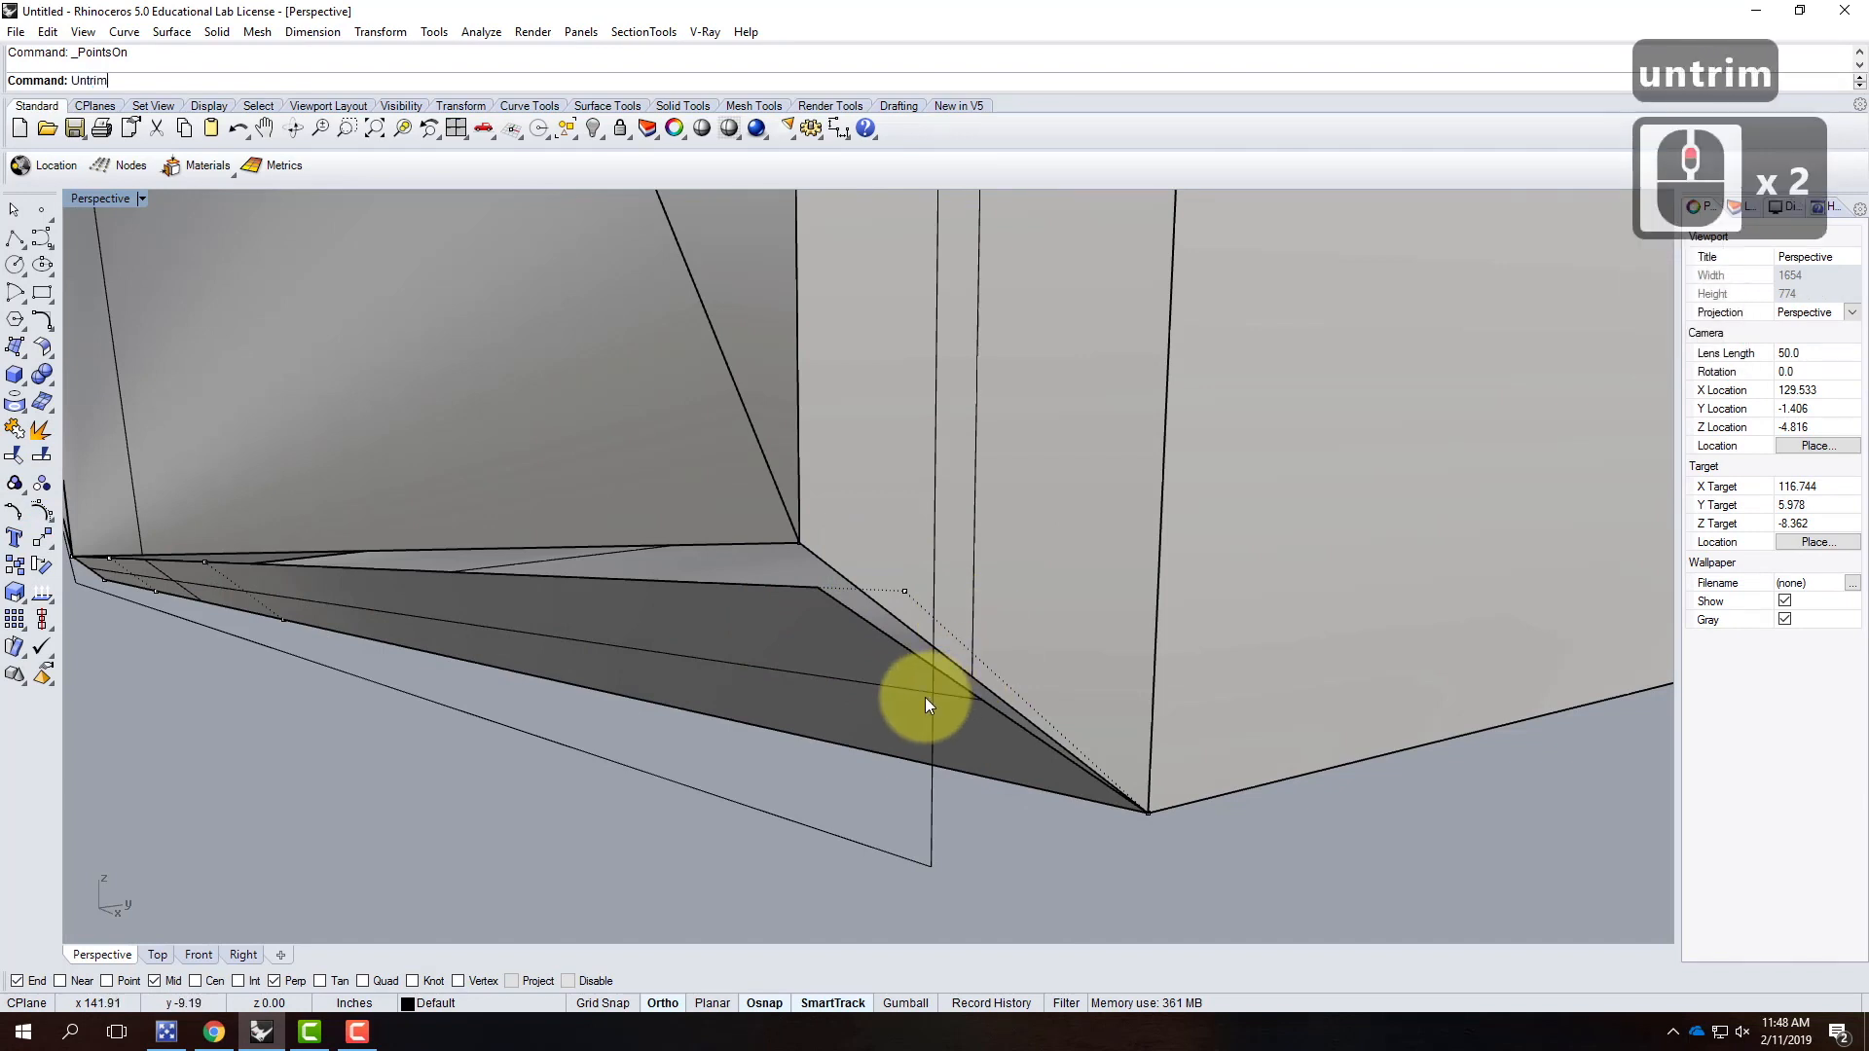
{"action": "key", "text": "Return"}
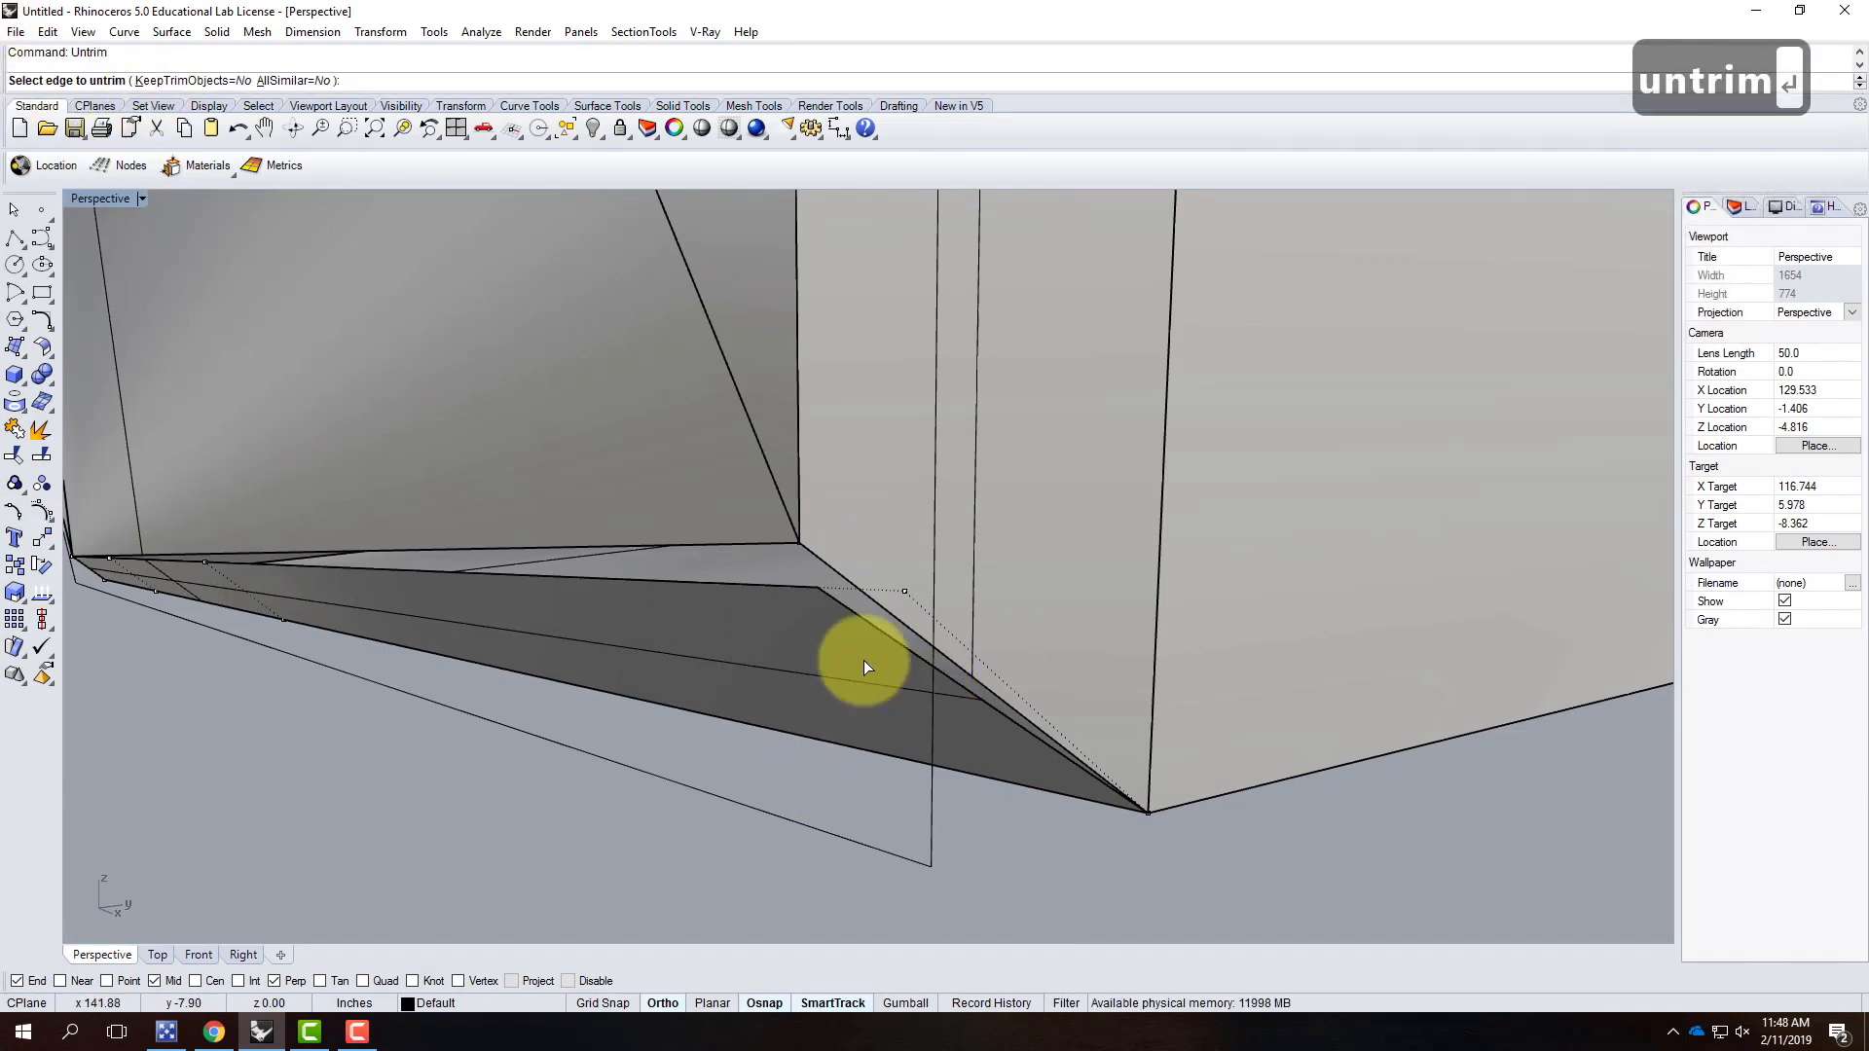
{"action": "left_click", "coordinate": [949, 629]}
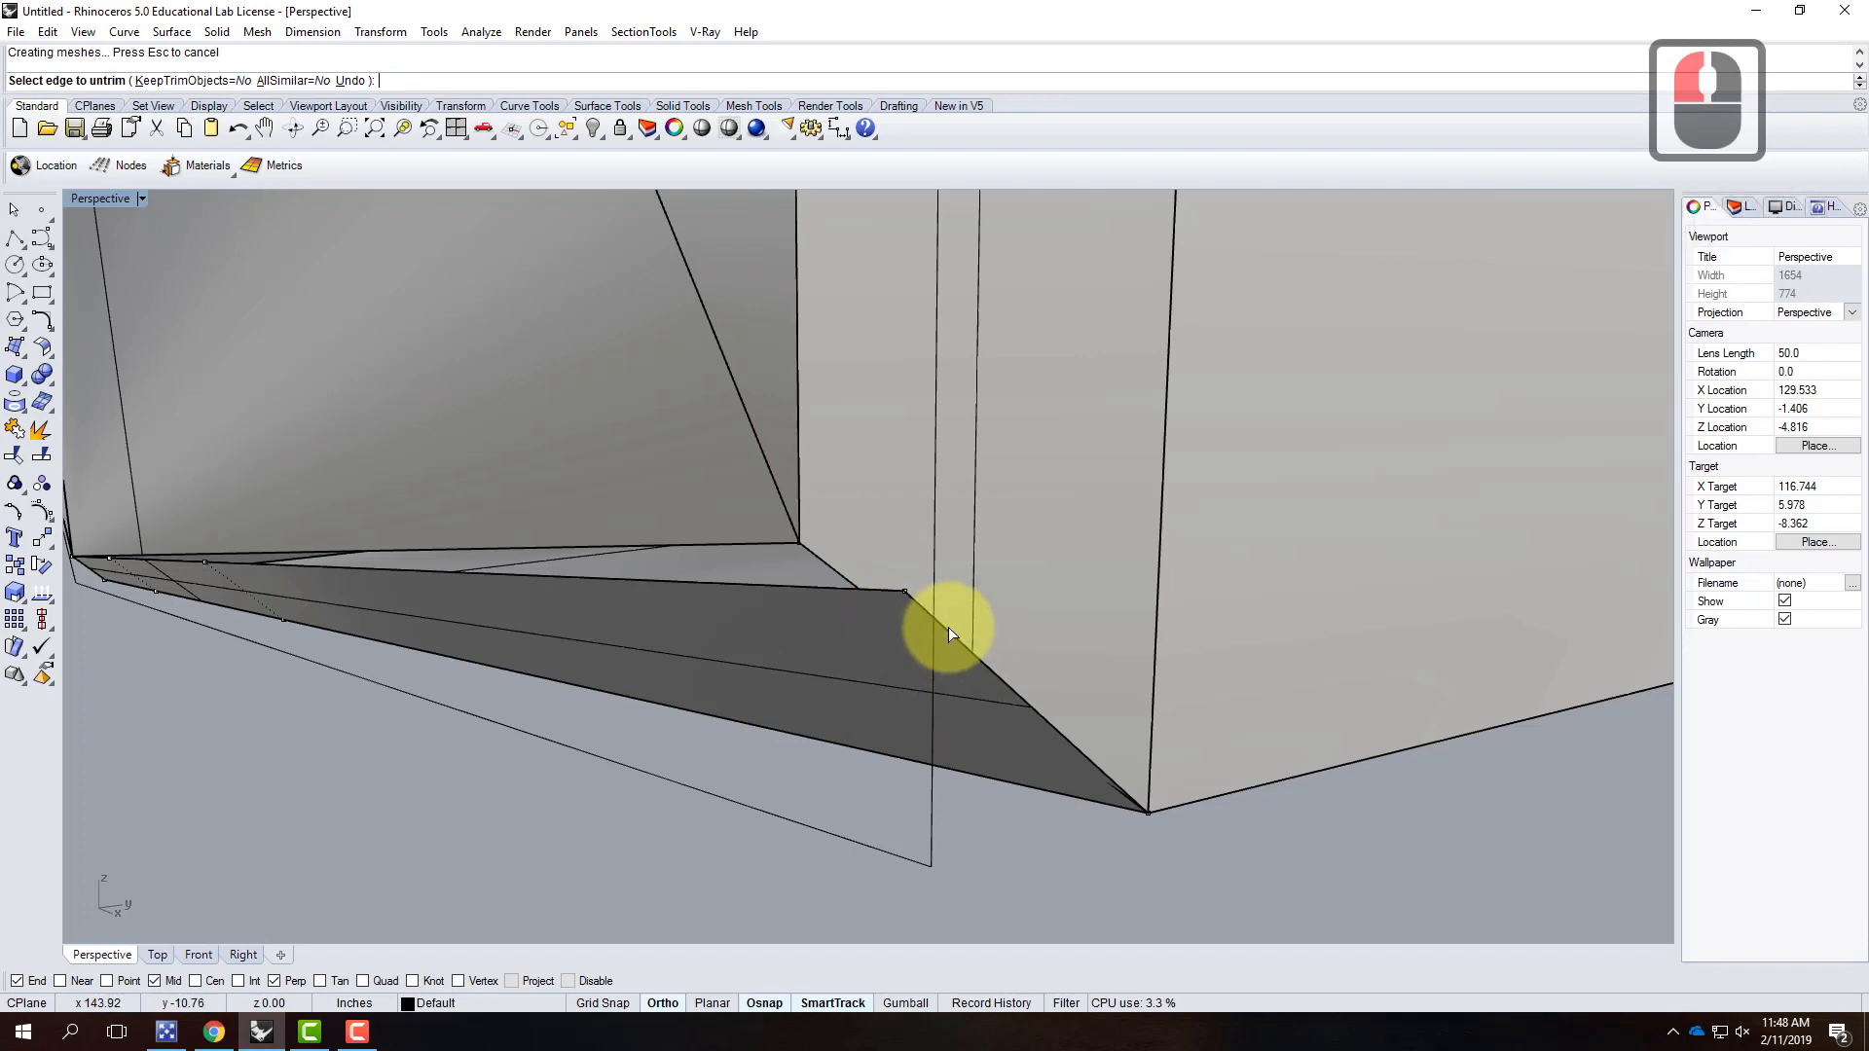
{"action": "key", "text": "Return"}
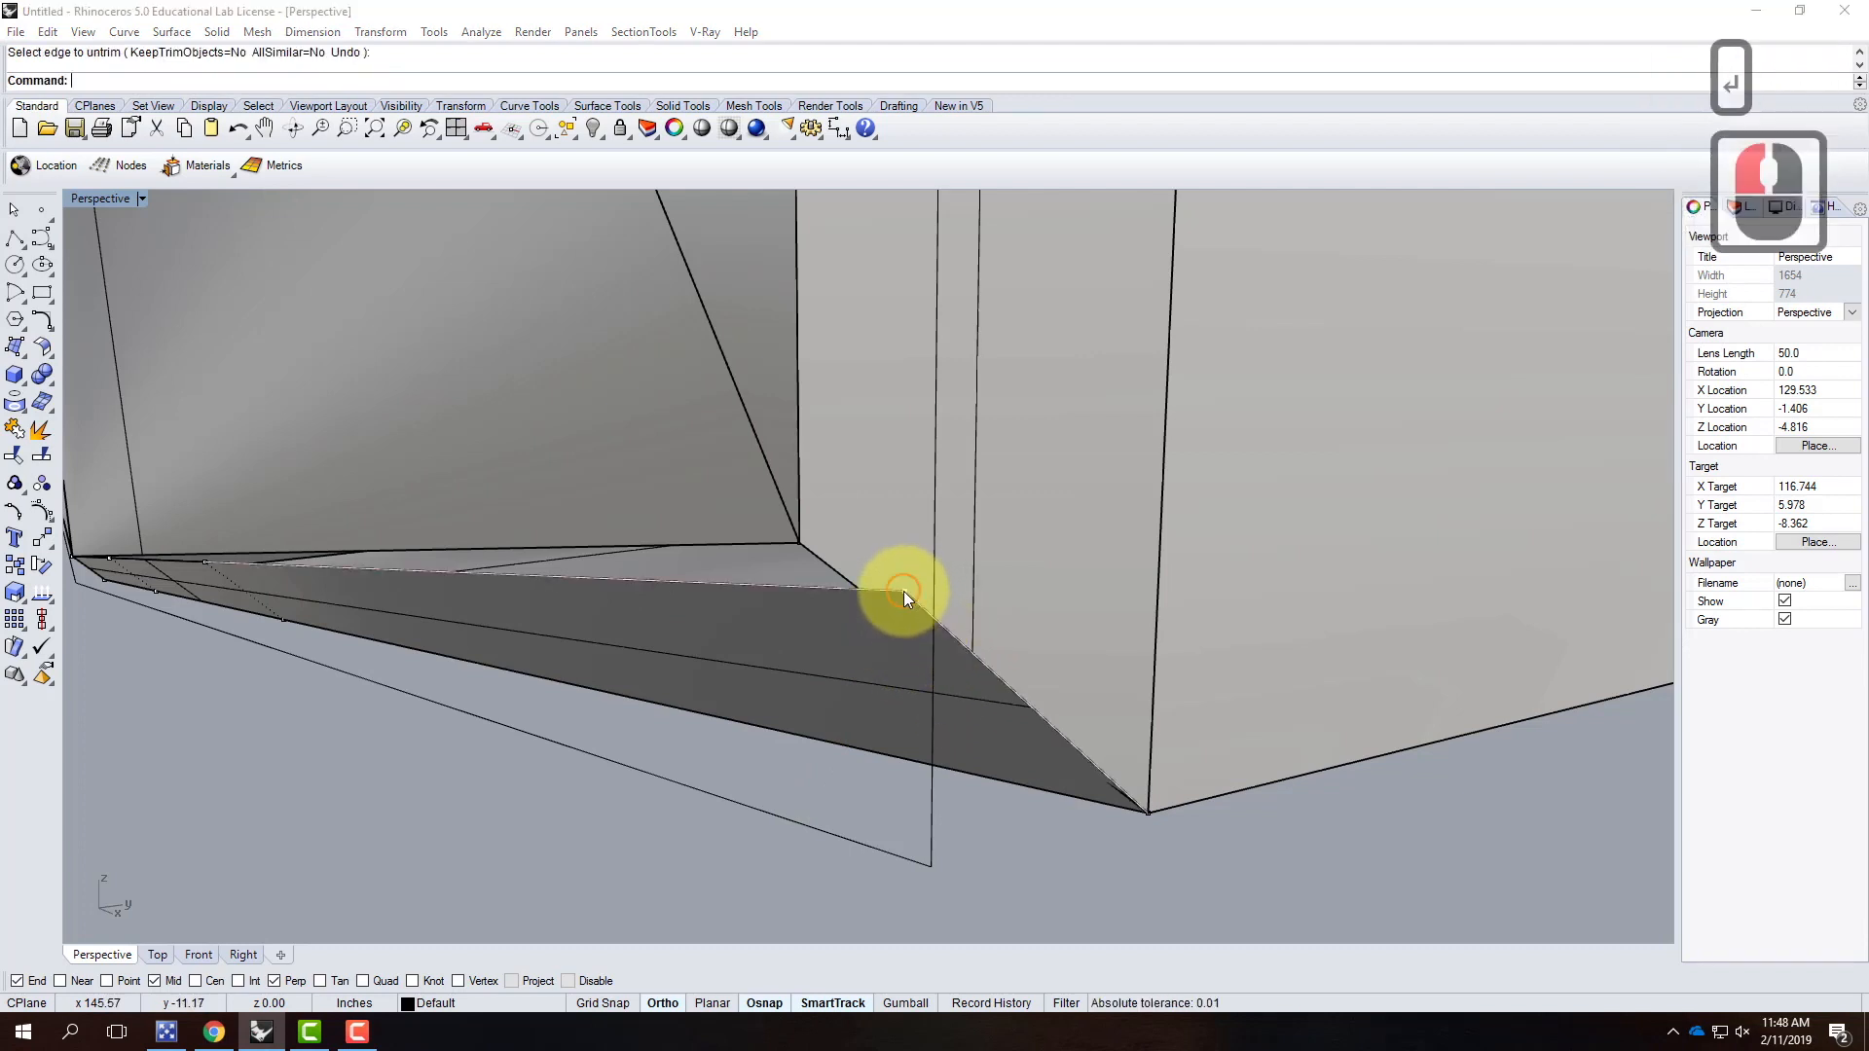
Step: Move the underside chamfer's upper corner control point to the end point where the sloped face meets the vertical bevel
{"action": "right_click", "coordinate": [925, 609]}
{"action": "left_click", "coordinate": [958, 641]}
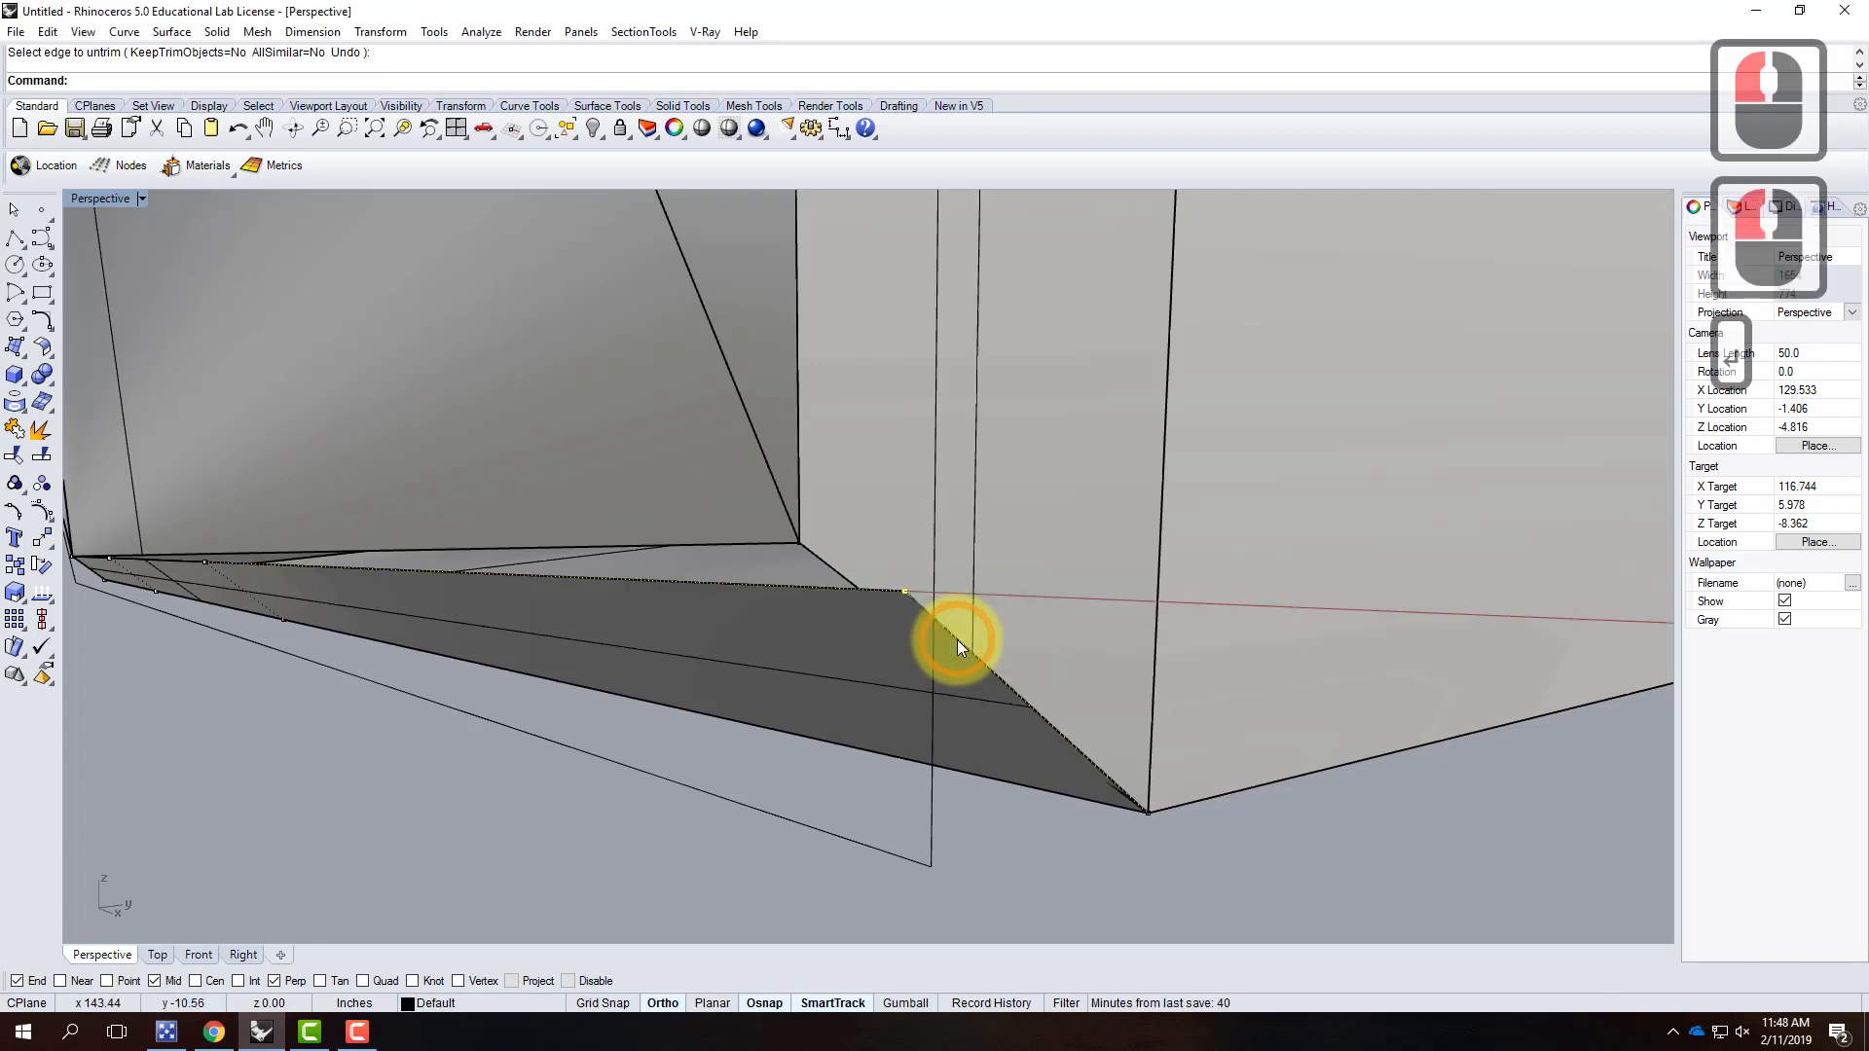
{"action": "type", "text": "move"}
{"action": "key", "text": "Return"}
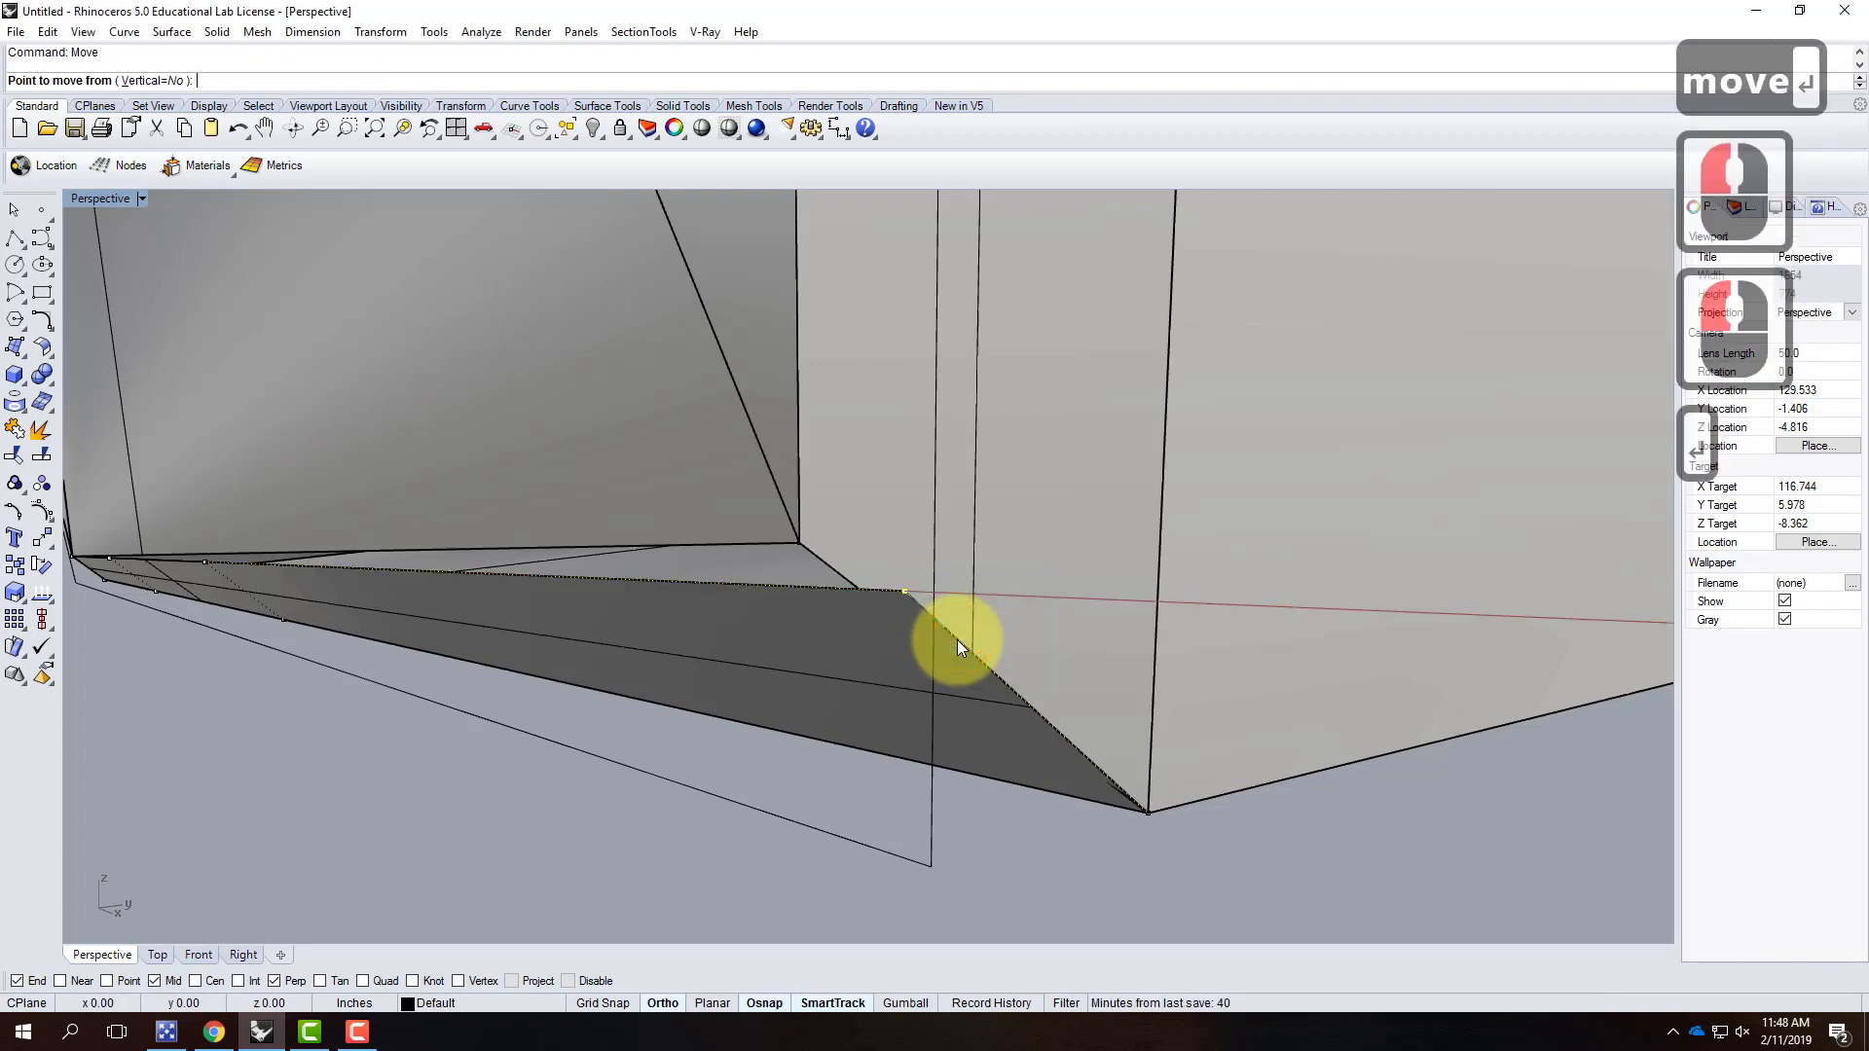
{"action": "left_click", "coordinate": [904, 590]}
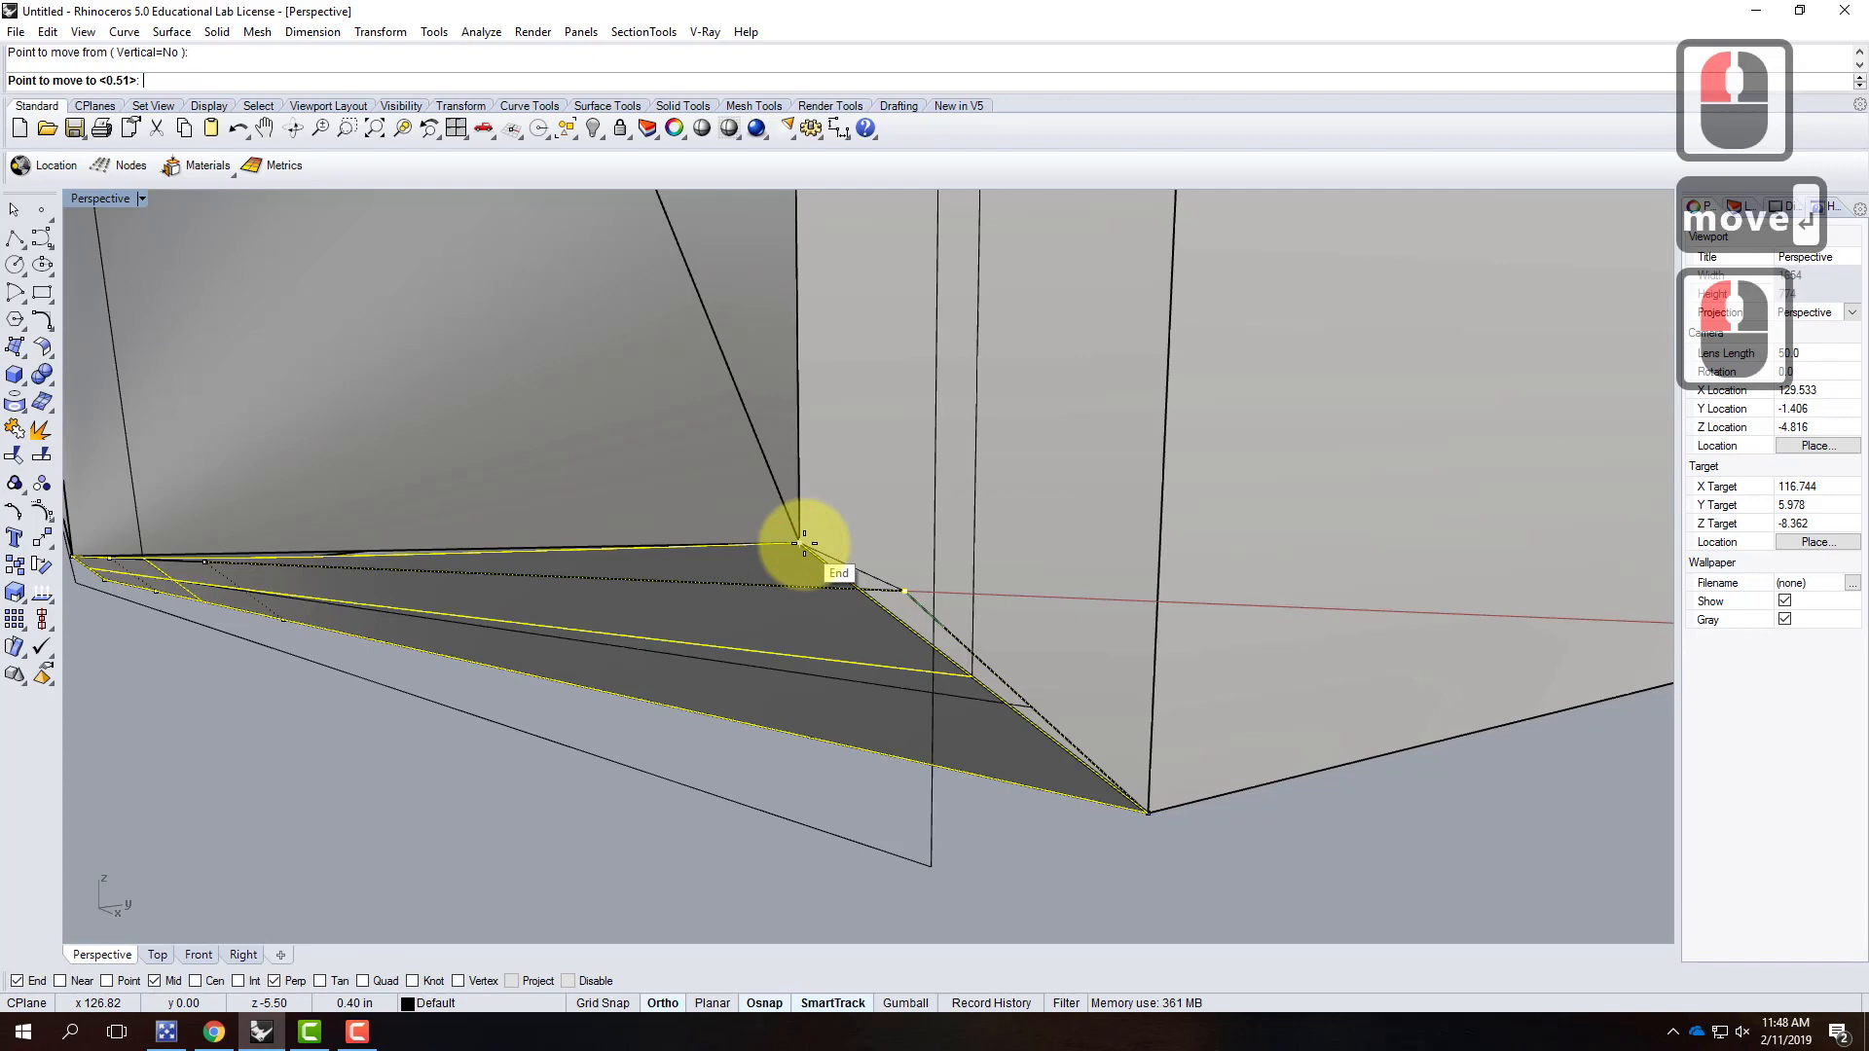
{"action": "left_click", "coordinate": [804, 543]}
{"action": "left_click", "coordinate": [843, 700]}
Step: Enable the Point snap and move the chamfer's intermediate upper control point nearer the vertical bevel perpendicularly onto the sloped face's lower edge
{"action": "right_click_drag", "start_coordinate": [686, 726], "coordinate": [868, 710]}
{"action": "scroll", "coordinate": [1018, 786], "scroll_direction": "down", "scroll_amount": 4}
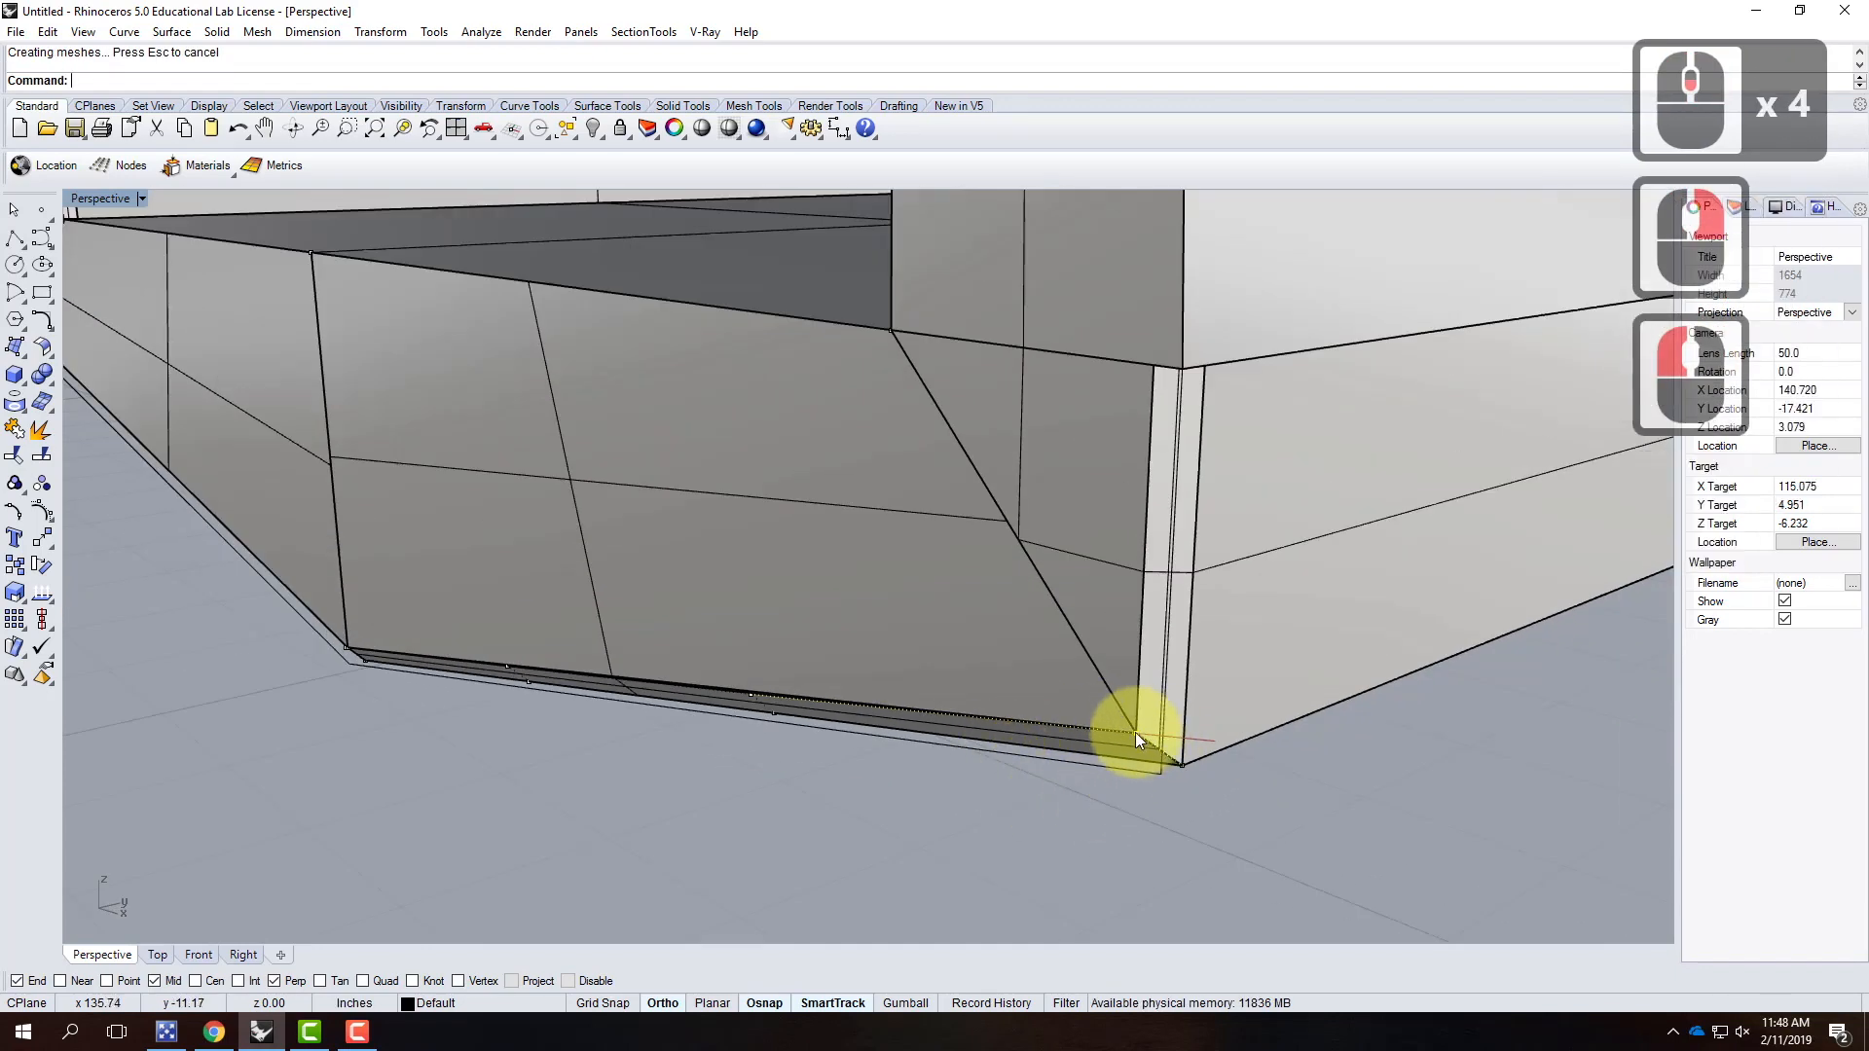
{"action": "scroll", "coordinate": [324, 623], "scroll_direction": "up", "scroll_amount": 6}
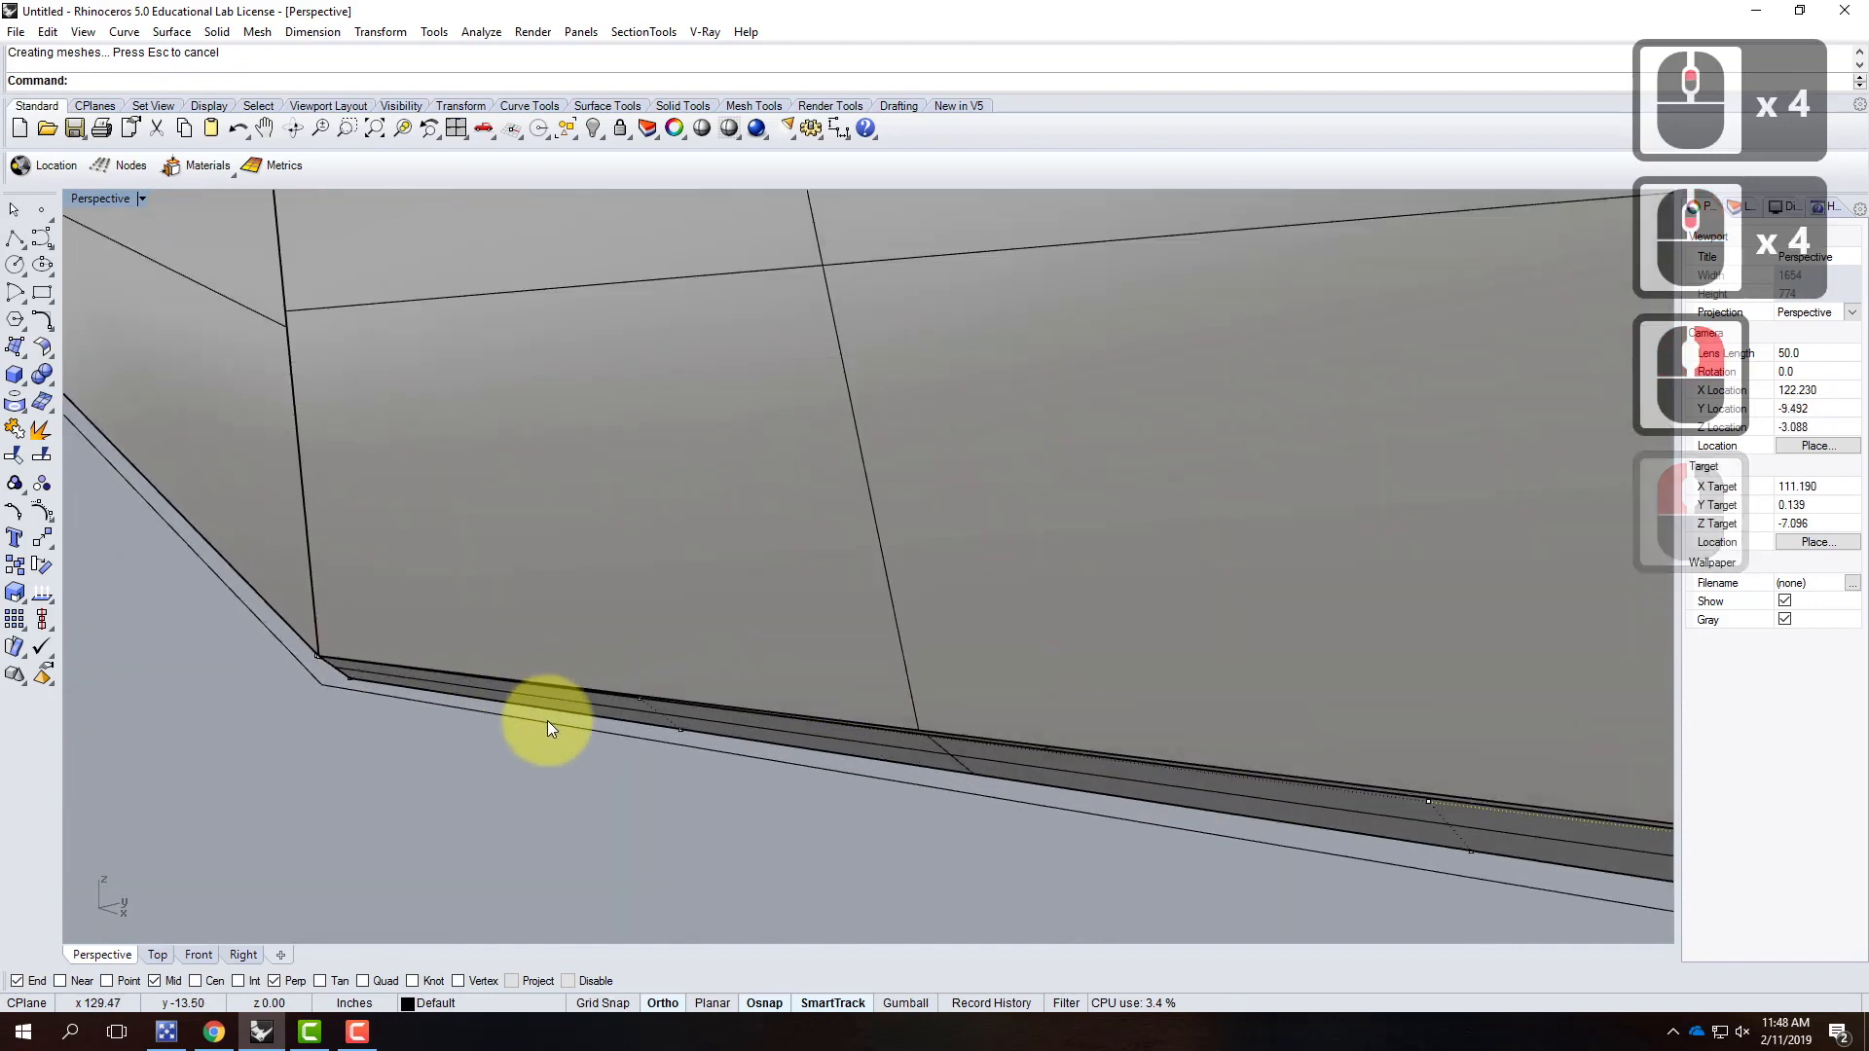
{"action": "scroll", "coordinate": [580, 699], "scroll_direction": "up", "scroll_amount": 4}
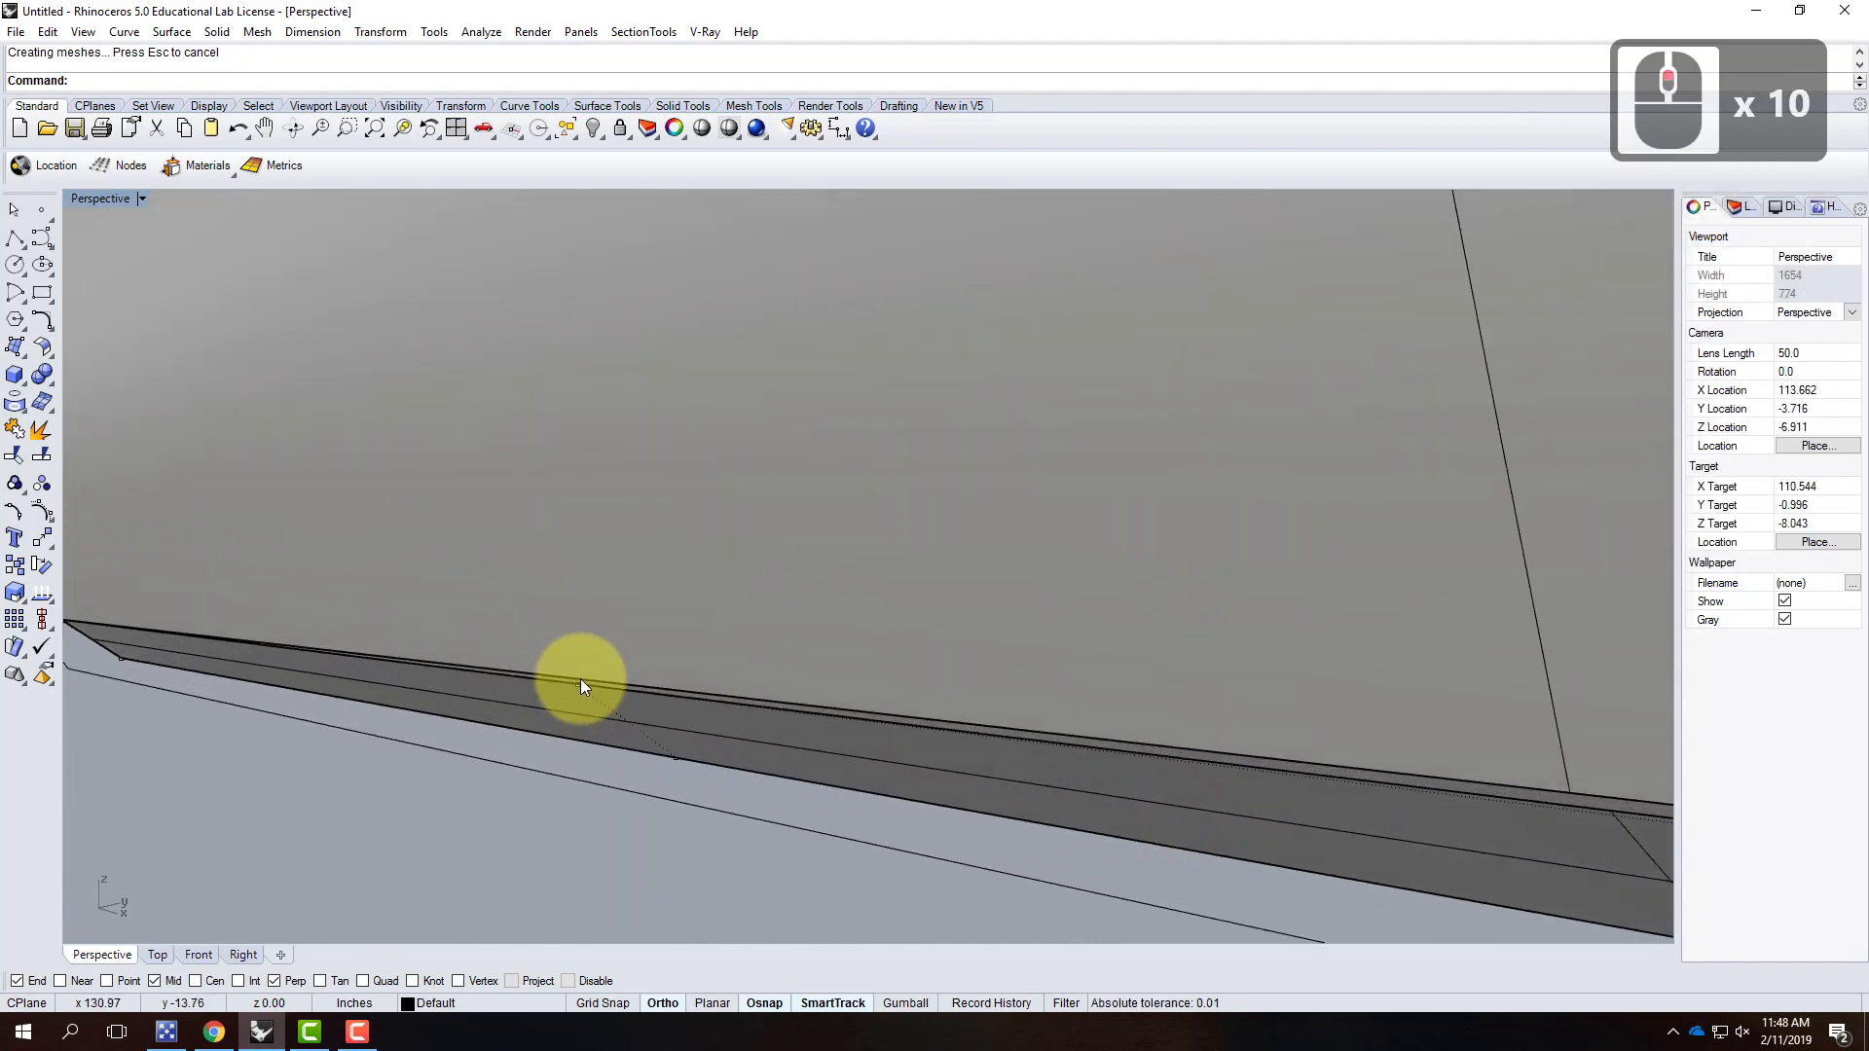
{"action": "scroll", "coordinate": [584, 696], "scroll_direction": "down", "scroll_amount": 5}
{"action": "scroll", "coordinate": [1041, 757], "scroll_direction": "up", "scroll_amount": 4}
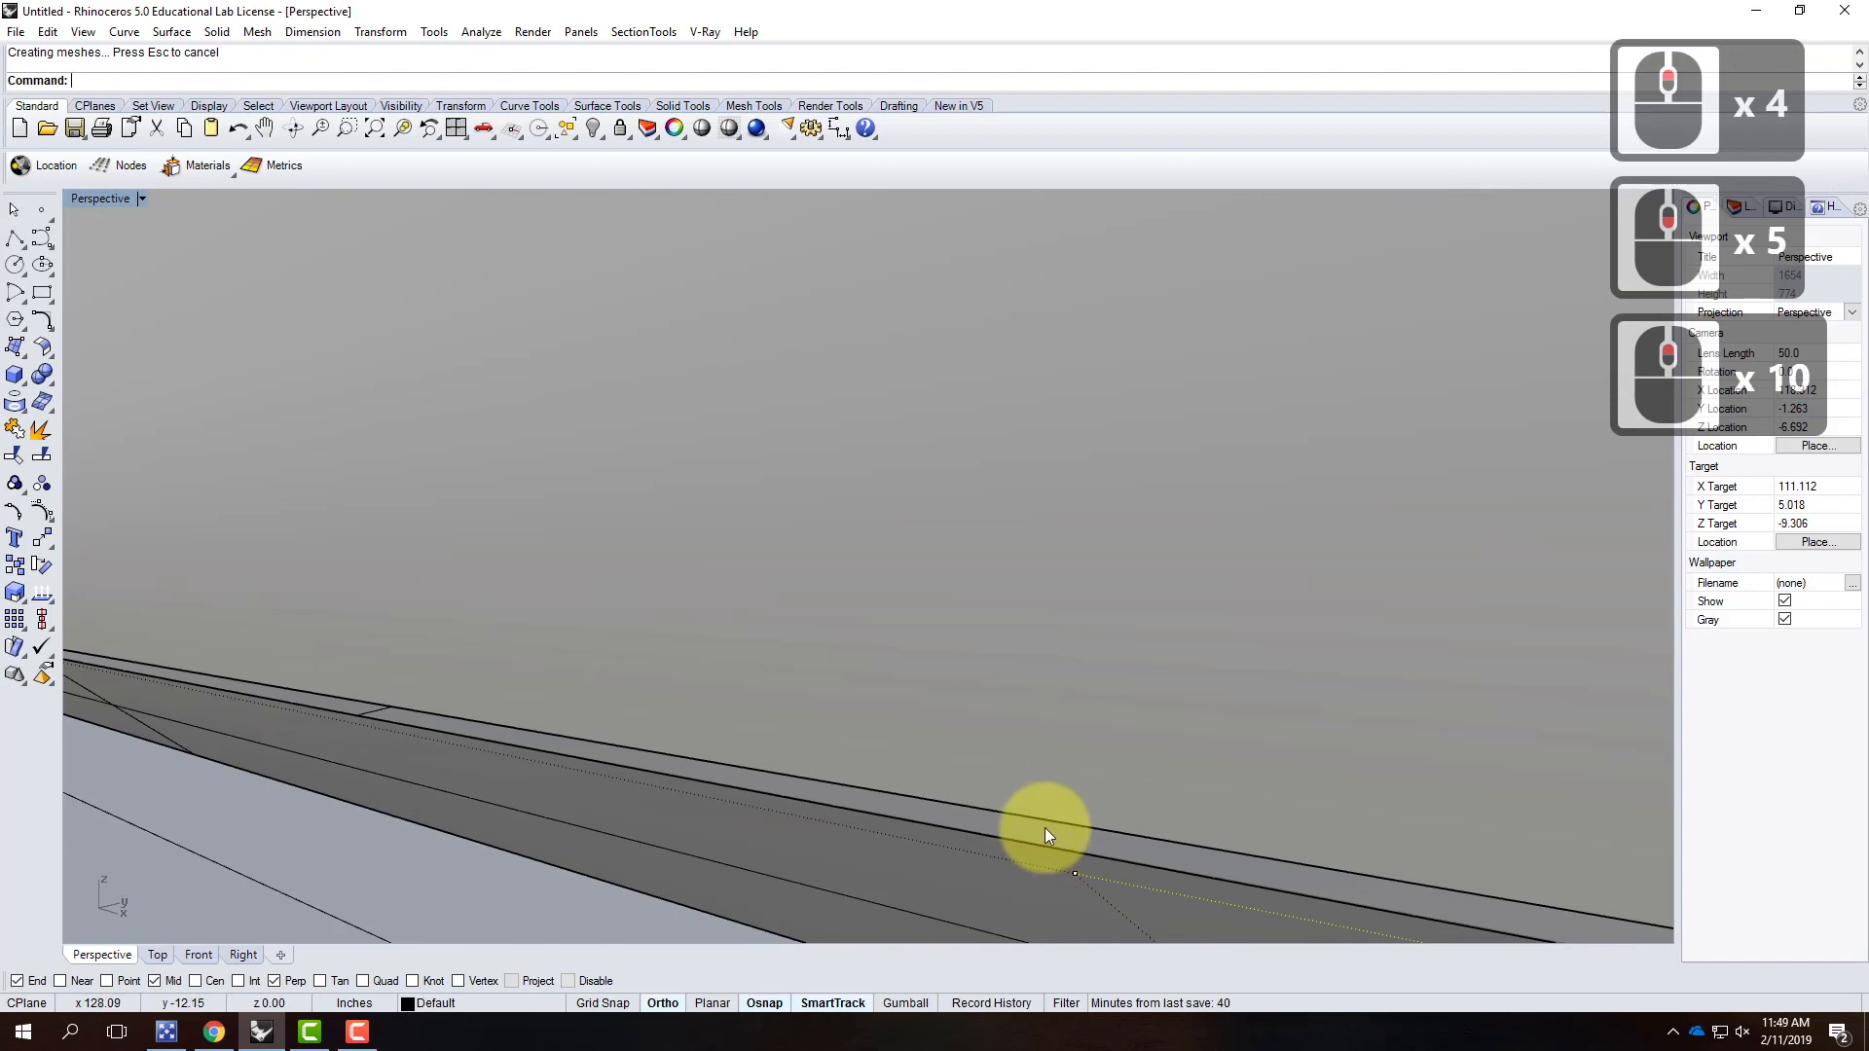
{"action": "left_click", "coordinate": [1074, 876]}
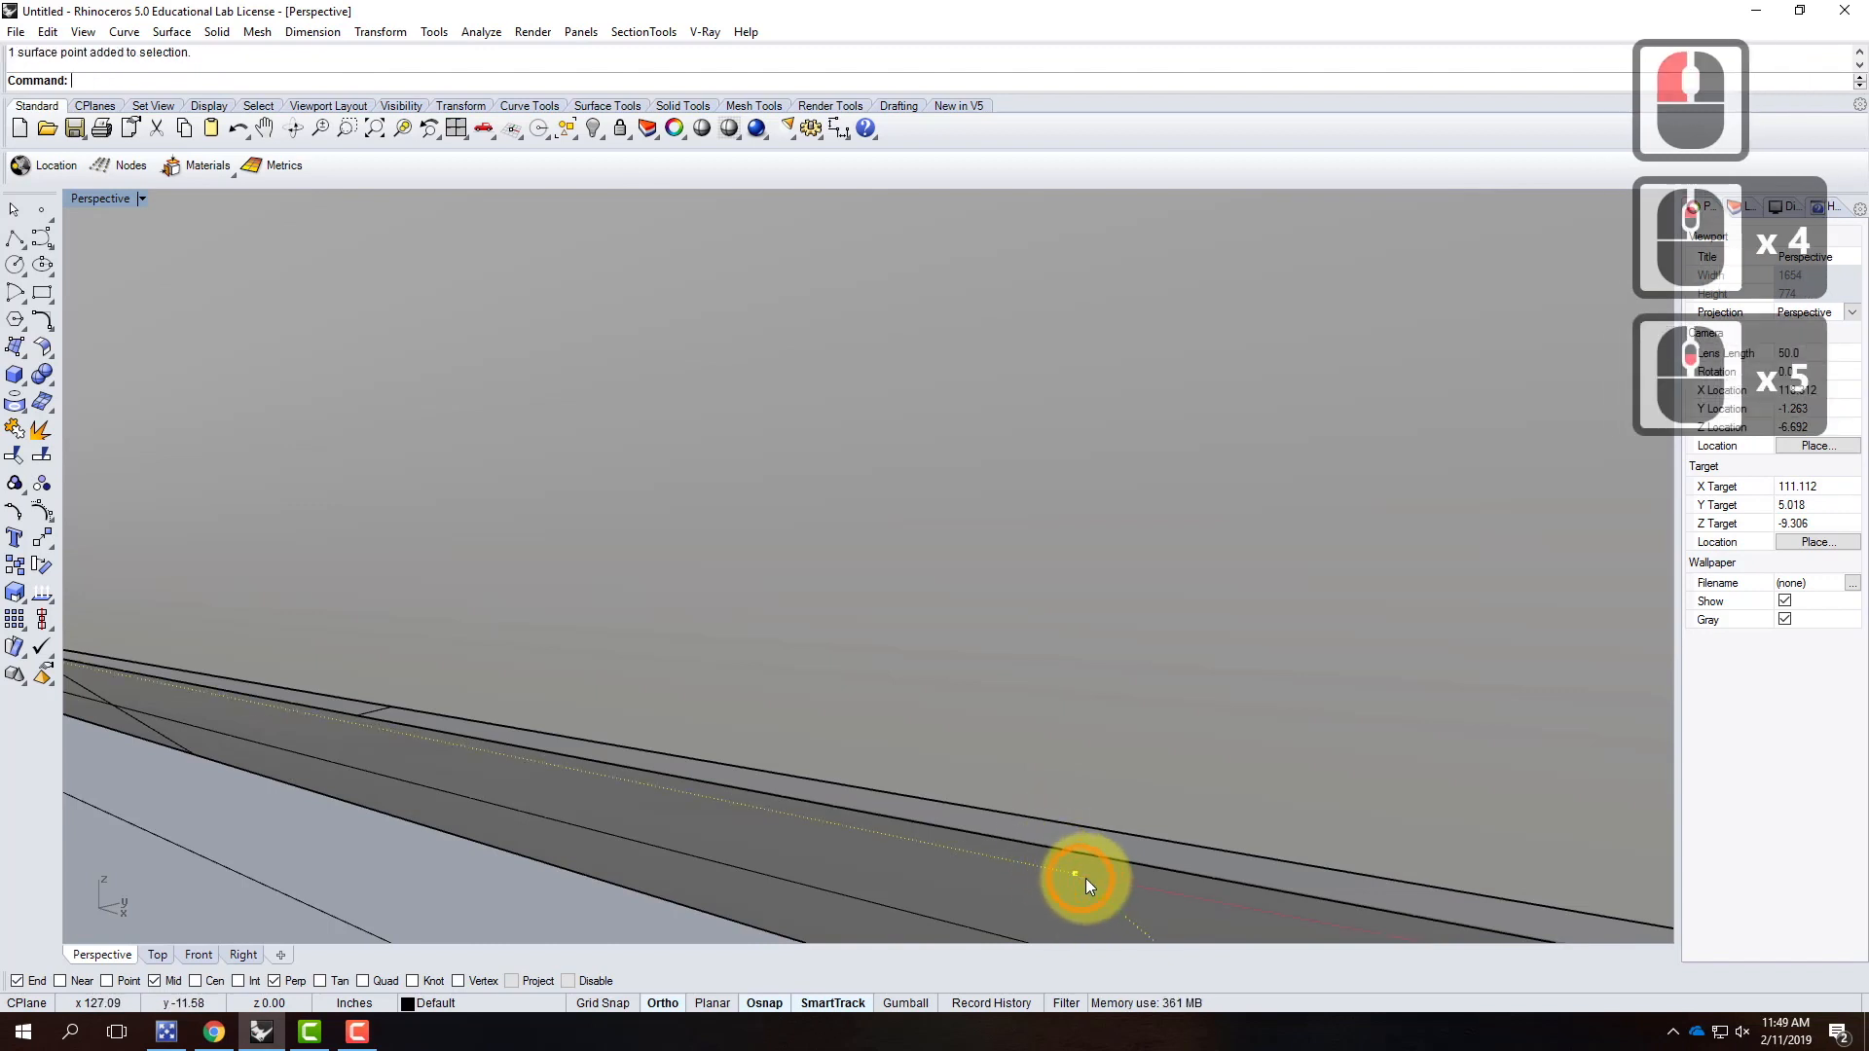
{"action": "type", "text": "move"}
{"action": "key", "text": "Return"}
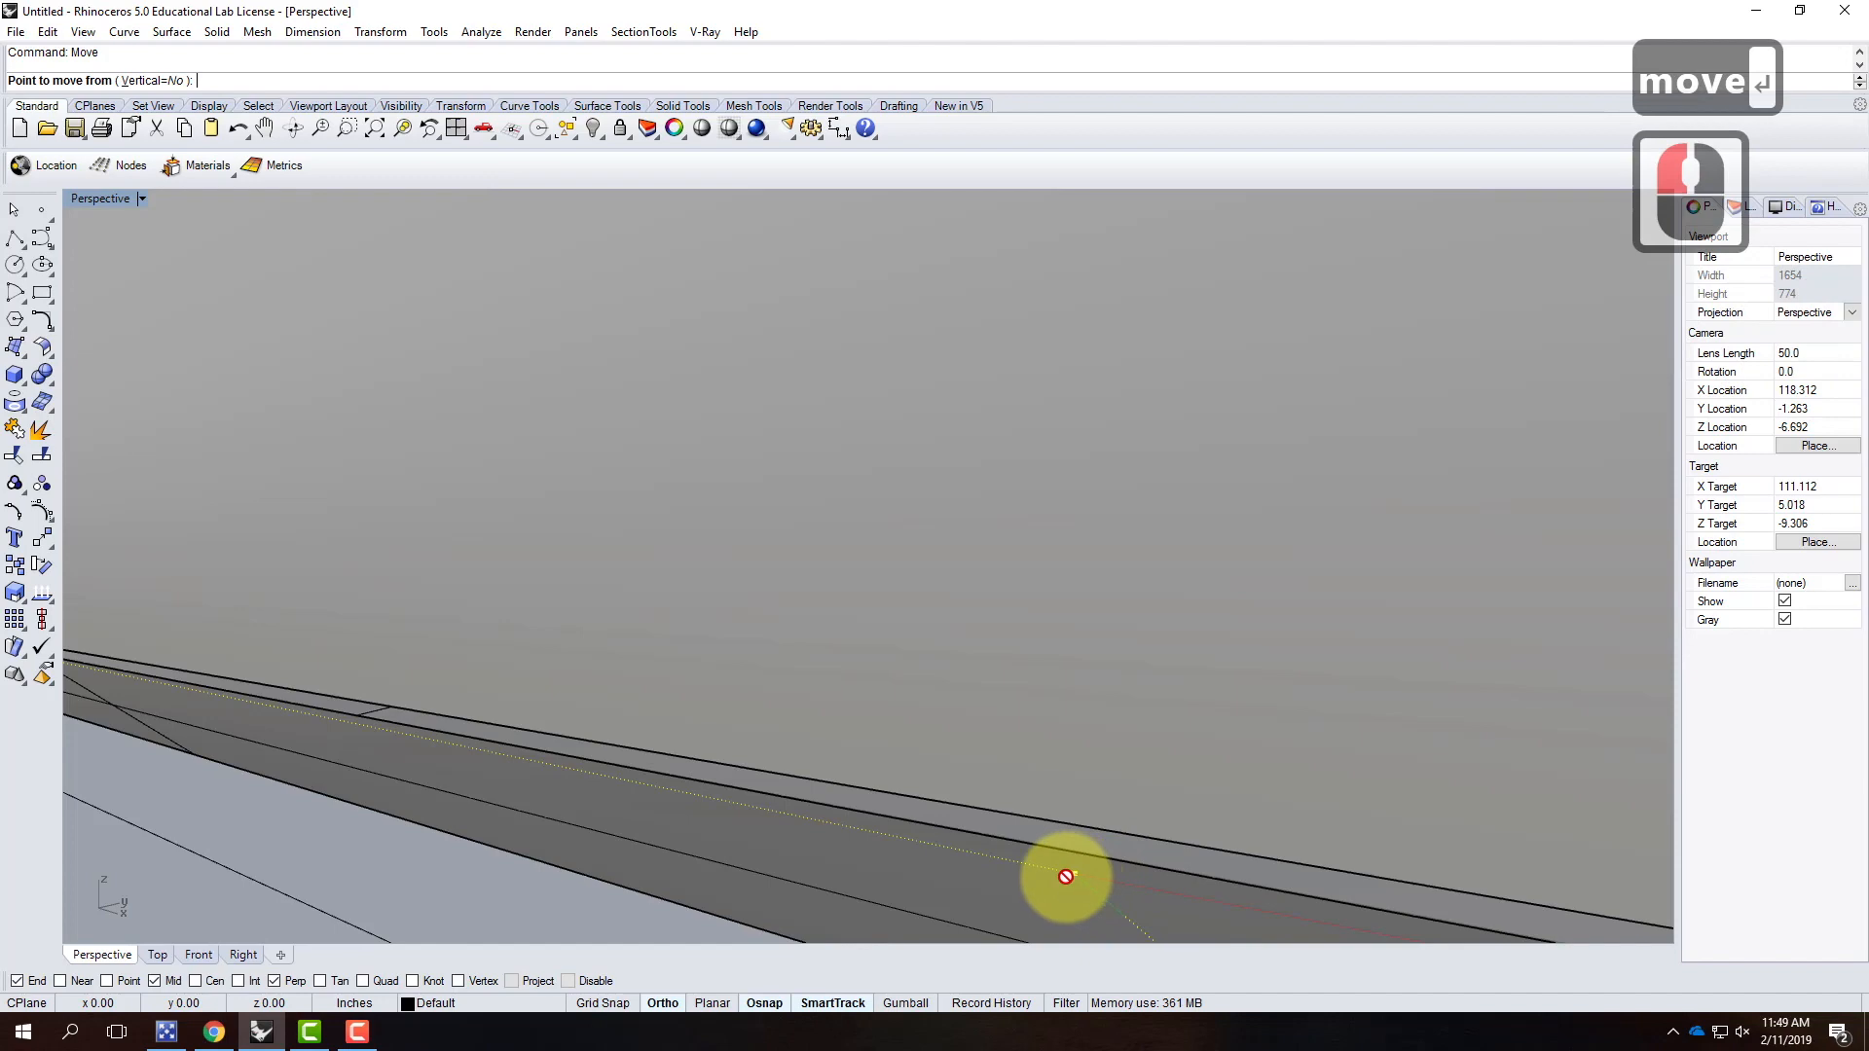
{"action": "scroll", "coordinate": [901, 810], "scroll_direction": "down", "scroll_amount": 3}
{"action": "scroll", "coordinate": [901, 810], "scroll_direction": "down", "scroll_amount": 2}
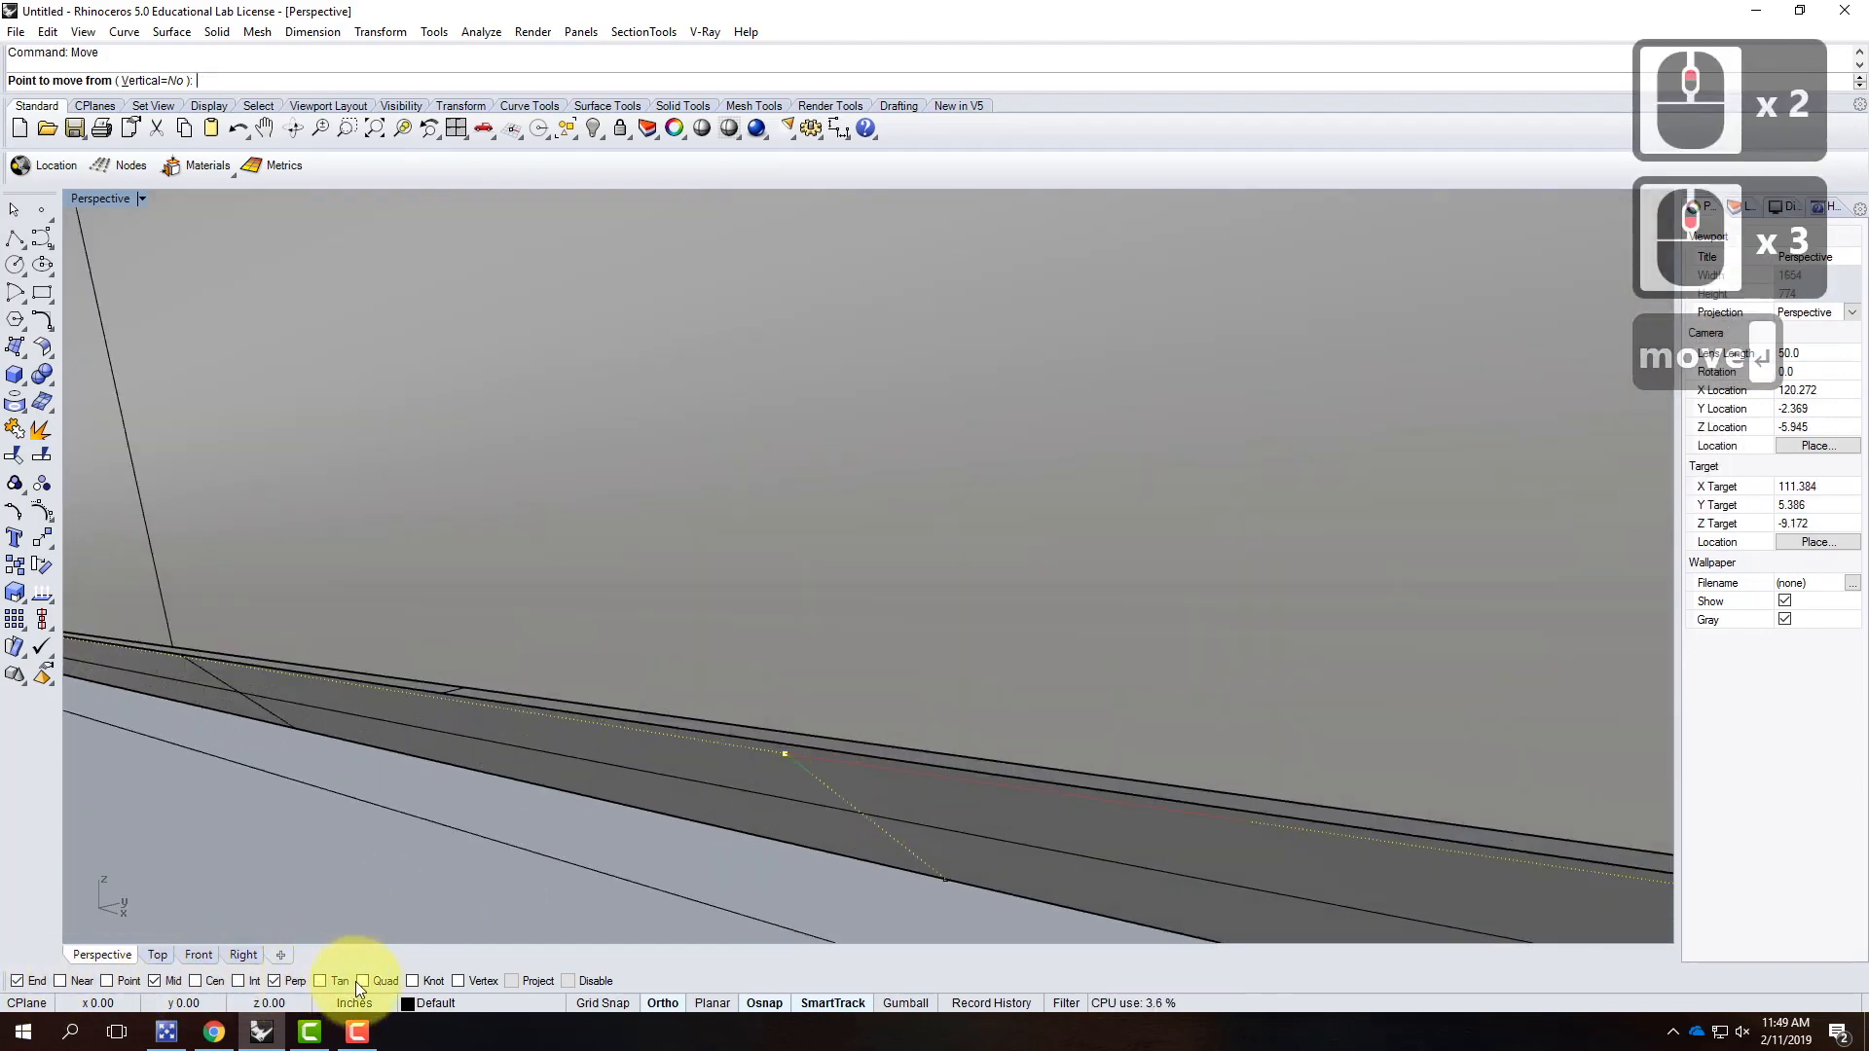
{"action": "left_click", "coordinate": [107, 980]}
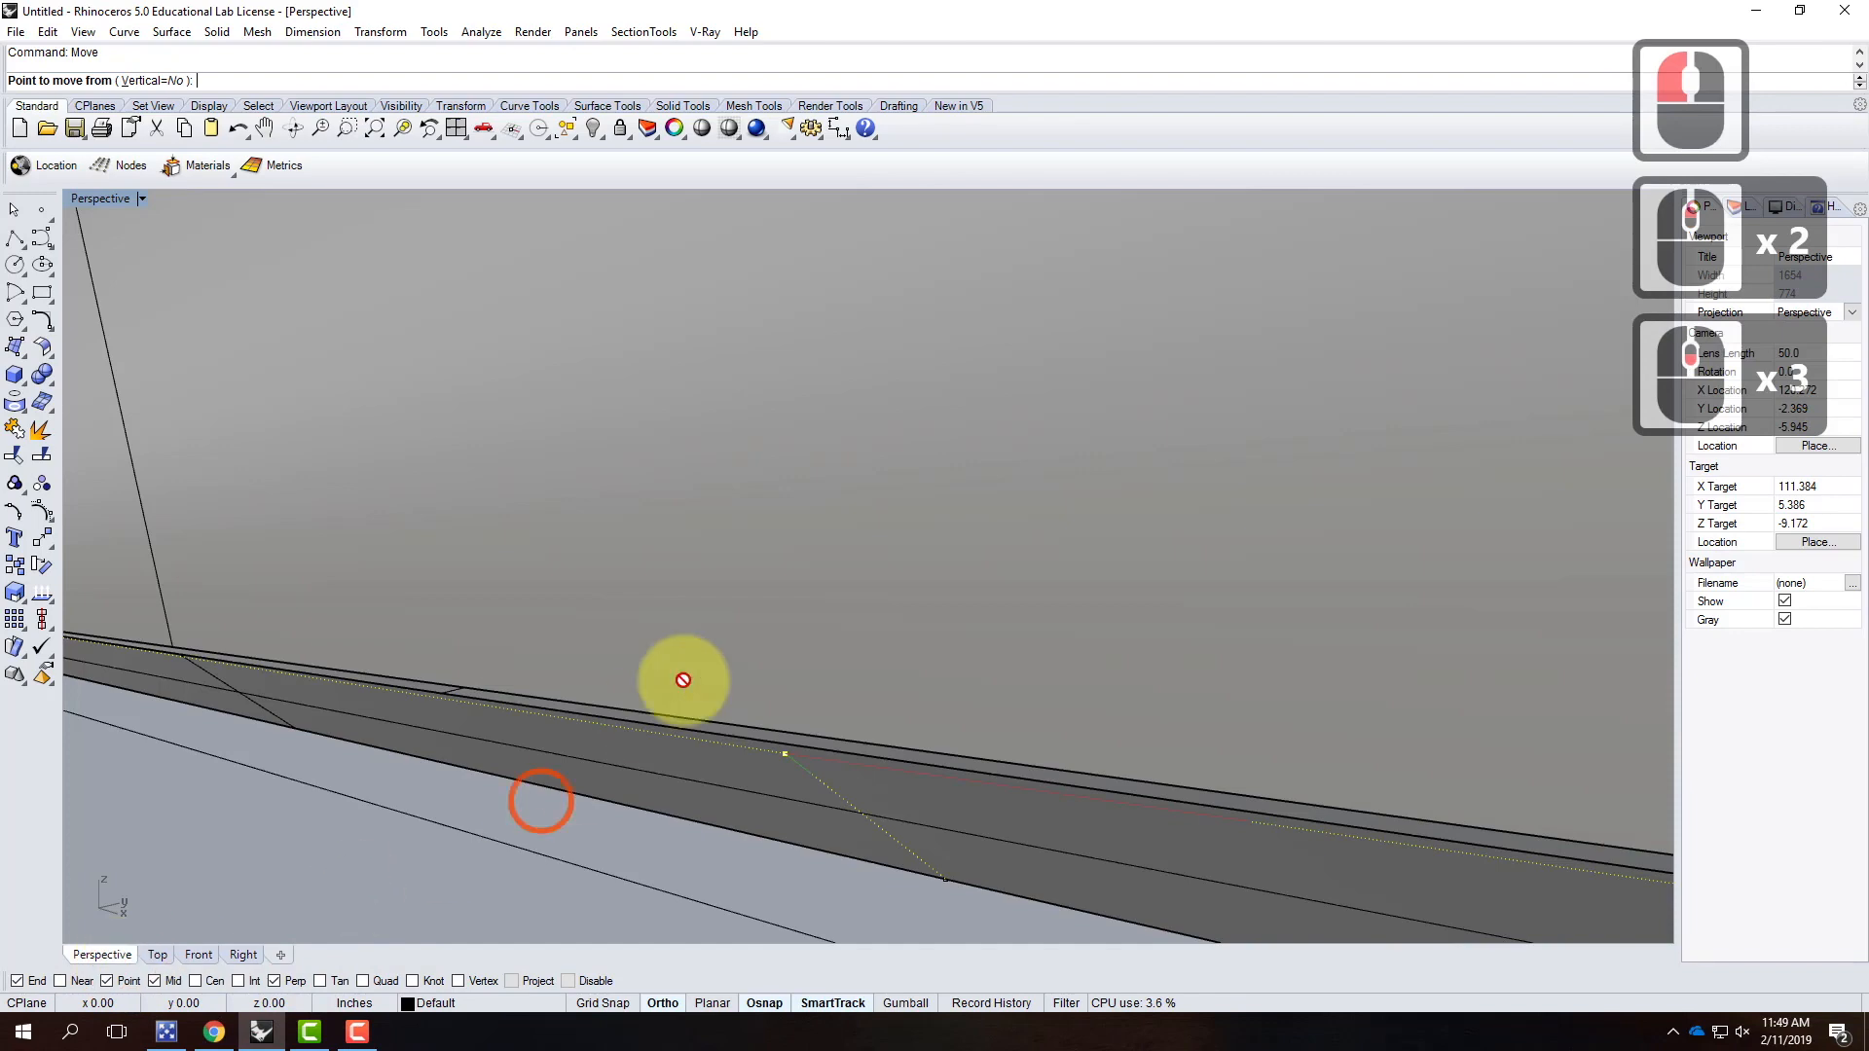
{"action": "left_click", "coordinate": [784, 730]}
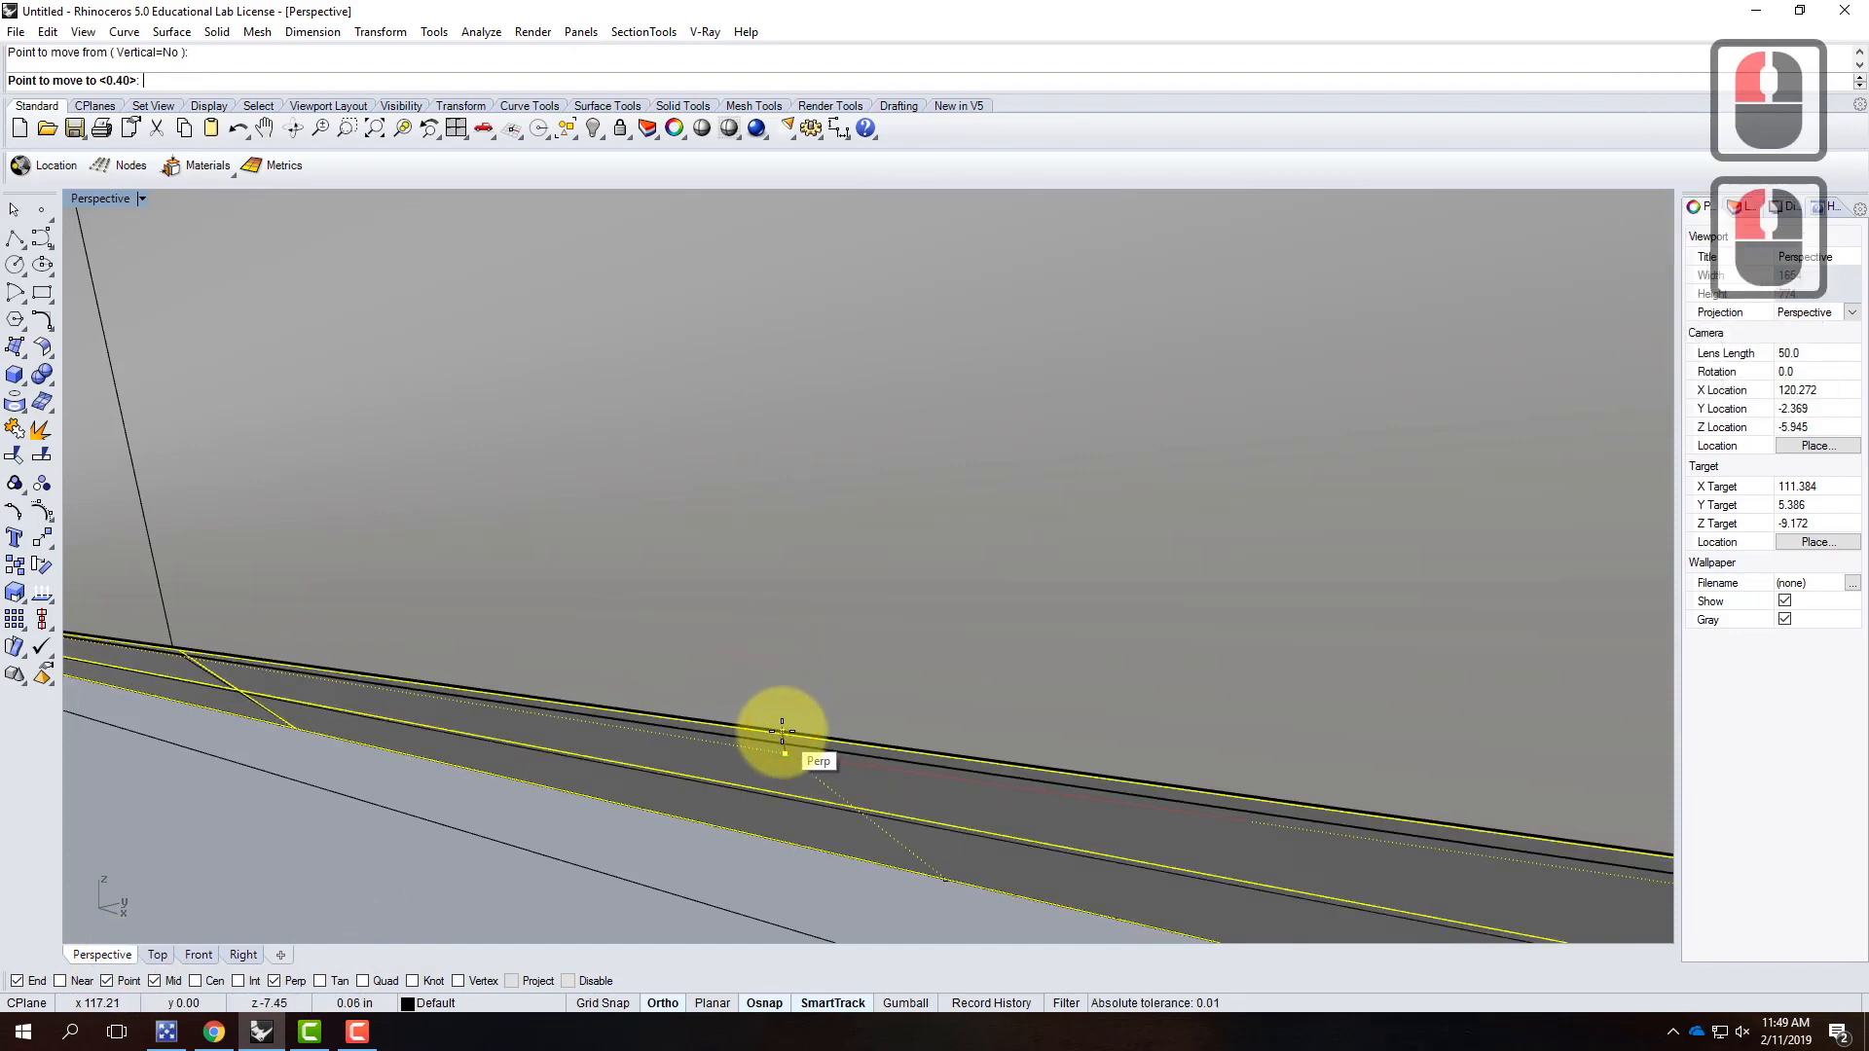
{"action": "left_click", "coordinate": [705, 743]}
Step: Move the underside chamfer's intermediate upper control point farther from the vertical bevel perpendicularly onto the sloped face's lower edge, and turn off its control points
{"action": "scroll", "coordinate": [424, 721], "scroll_direction": "up", "scroll_amount": 4}
{"action": "scroll", "coordinate": [481, 689], "scroll_direction": "up", "scroll_amount": 4}
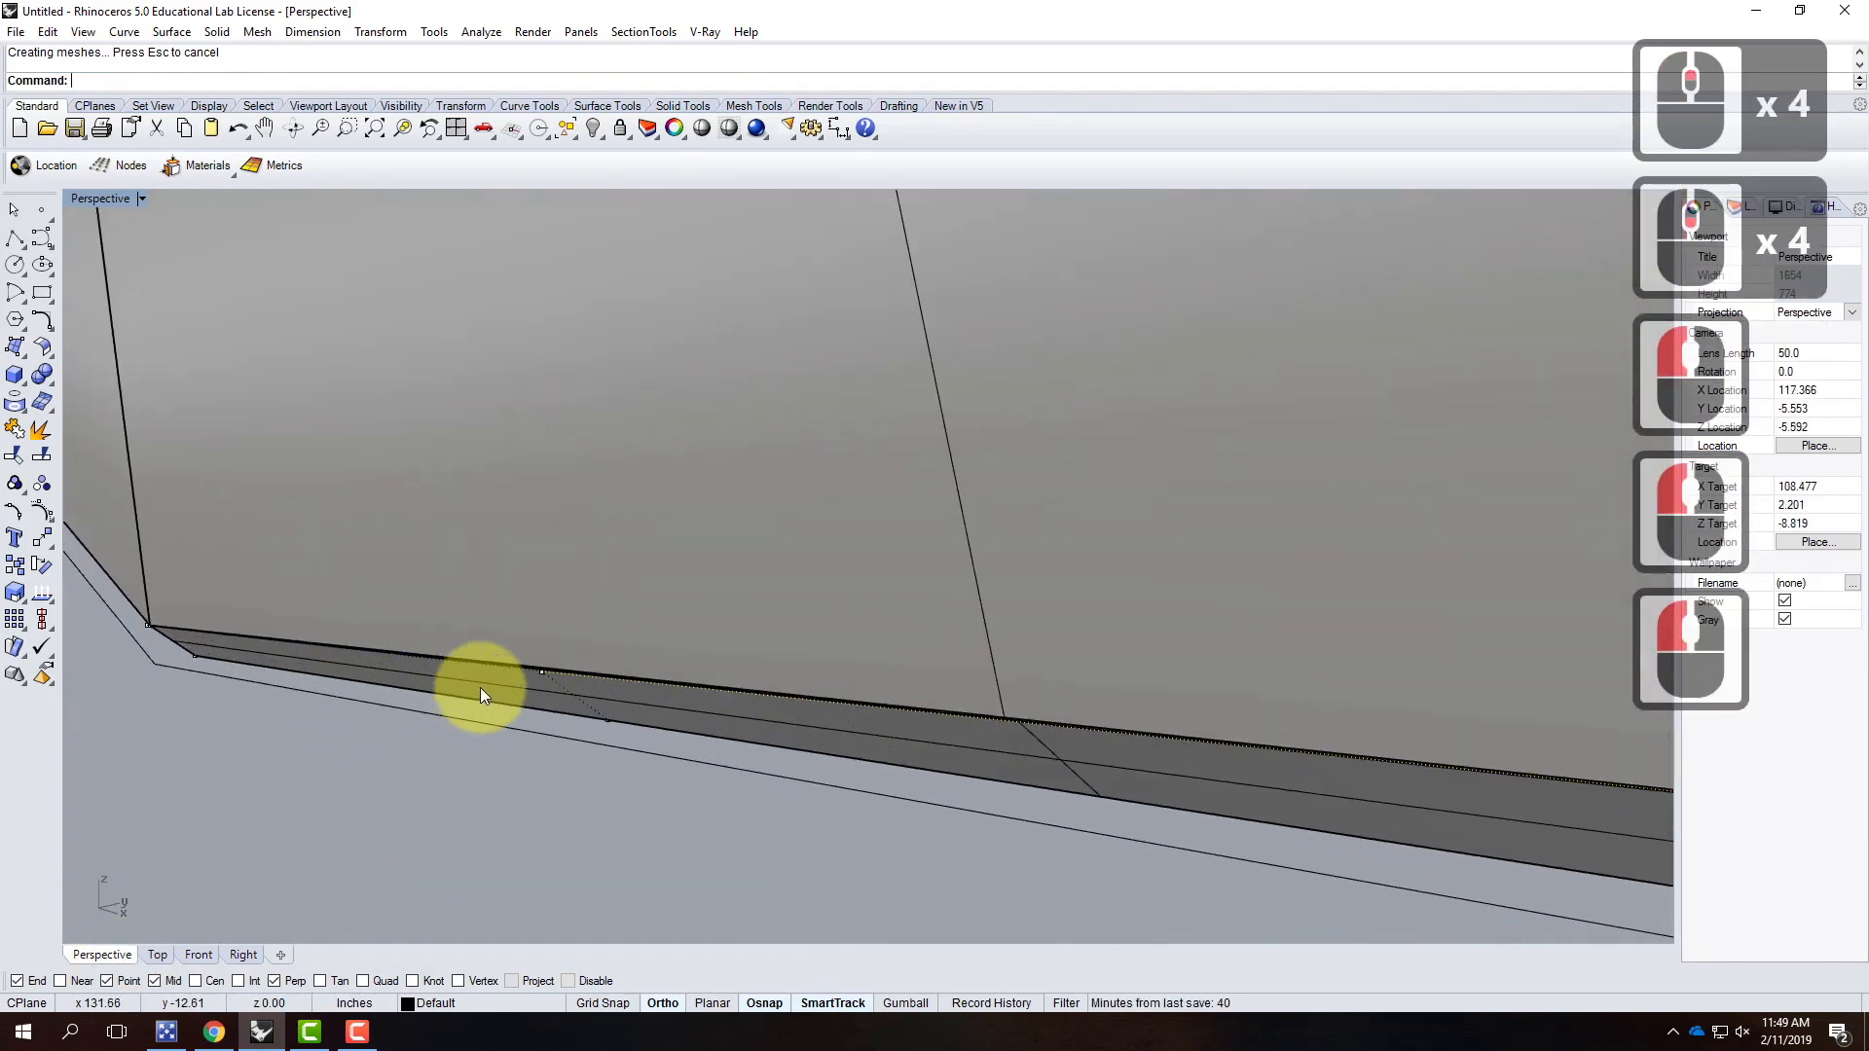
{"action": "left_click", "coordinate": [541, 671]}
{"action": "type", "text": "move"}
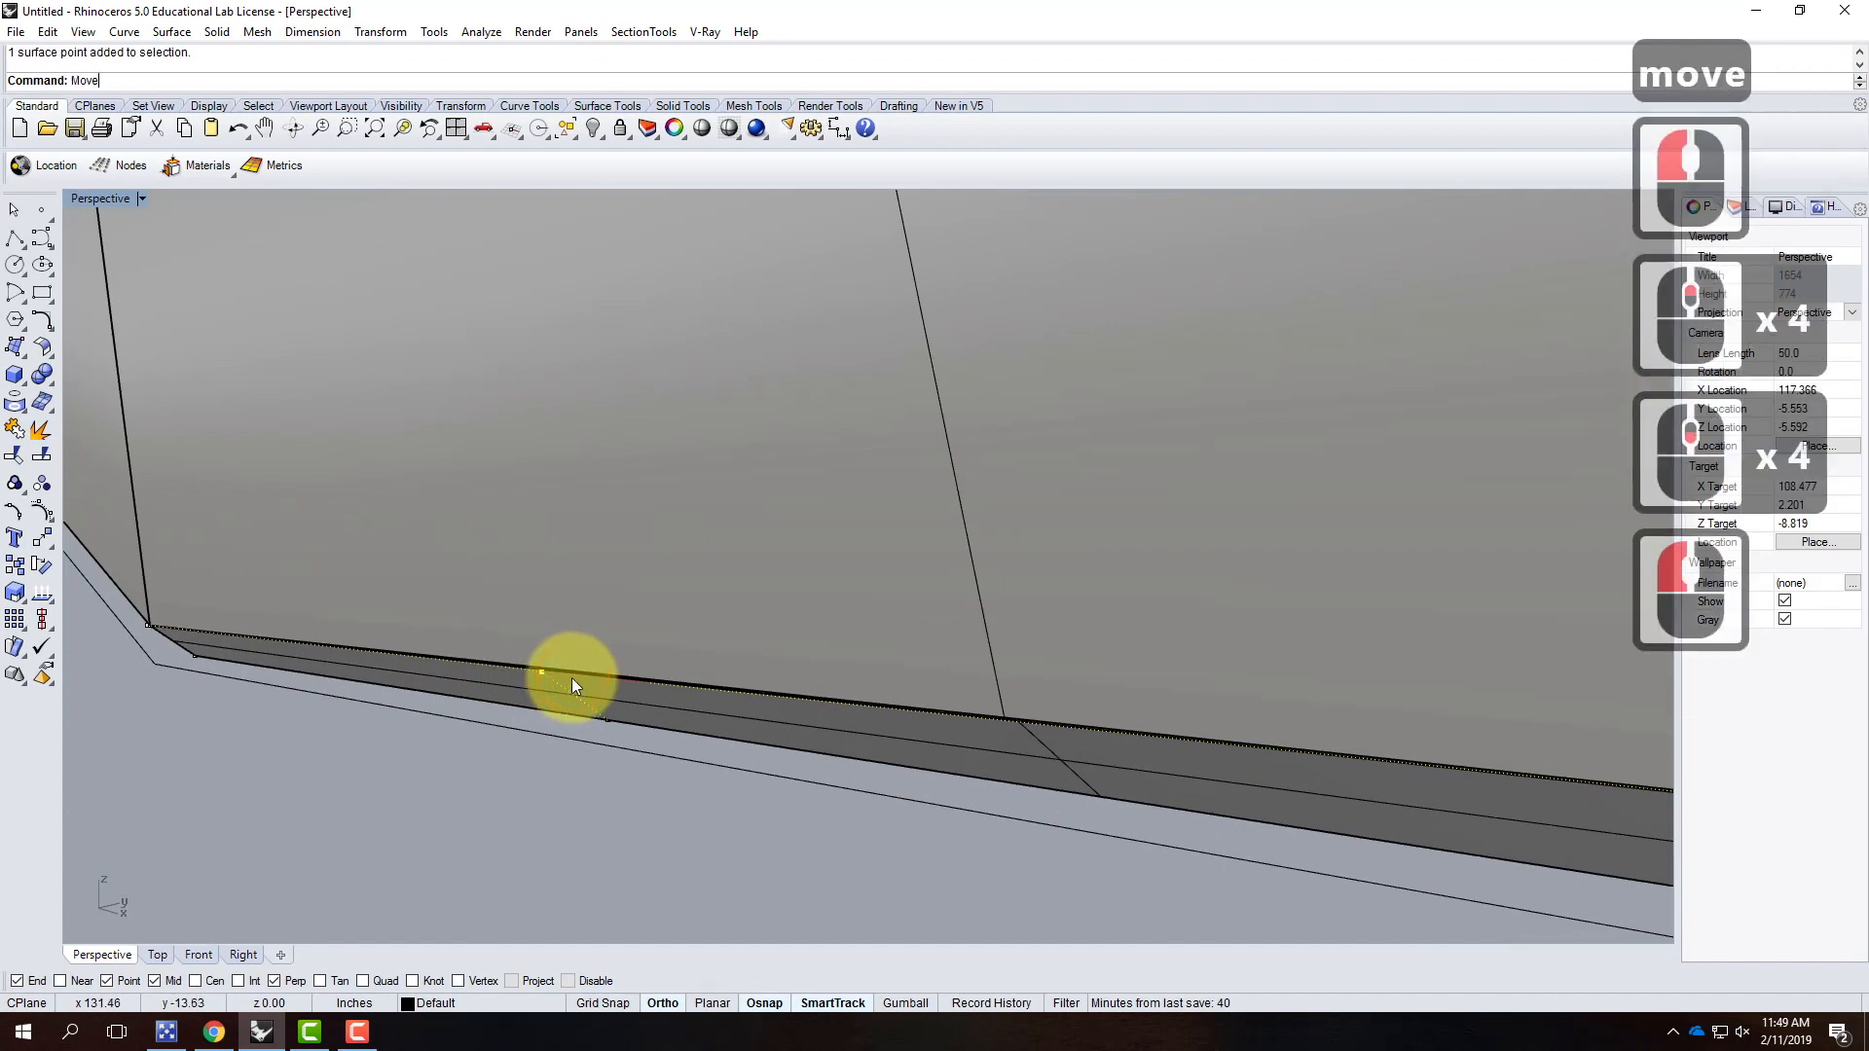
{"action": "key", "text": "Return"}
{"action": "left_click", "coordinate": [542, 673]}
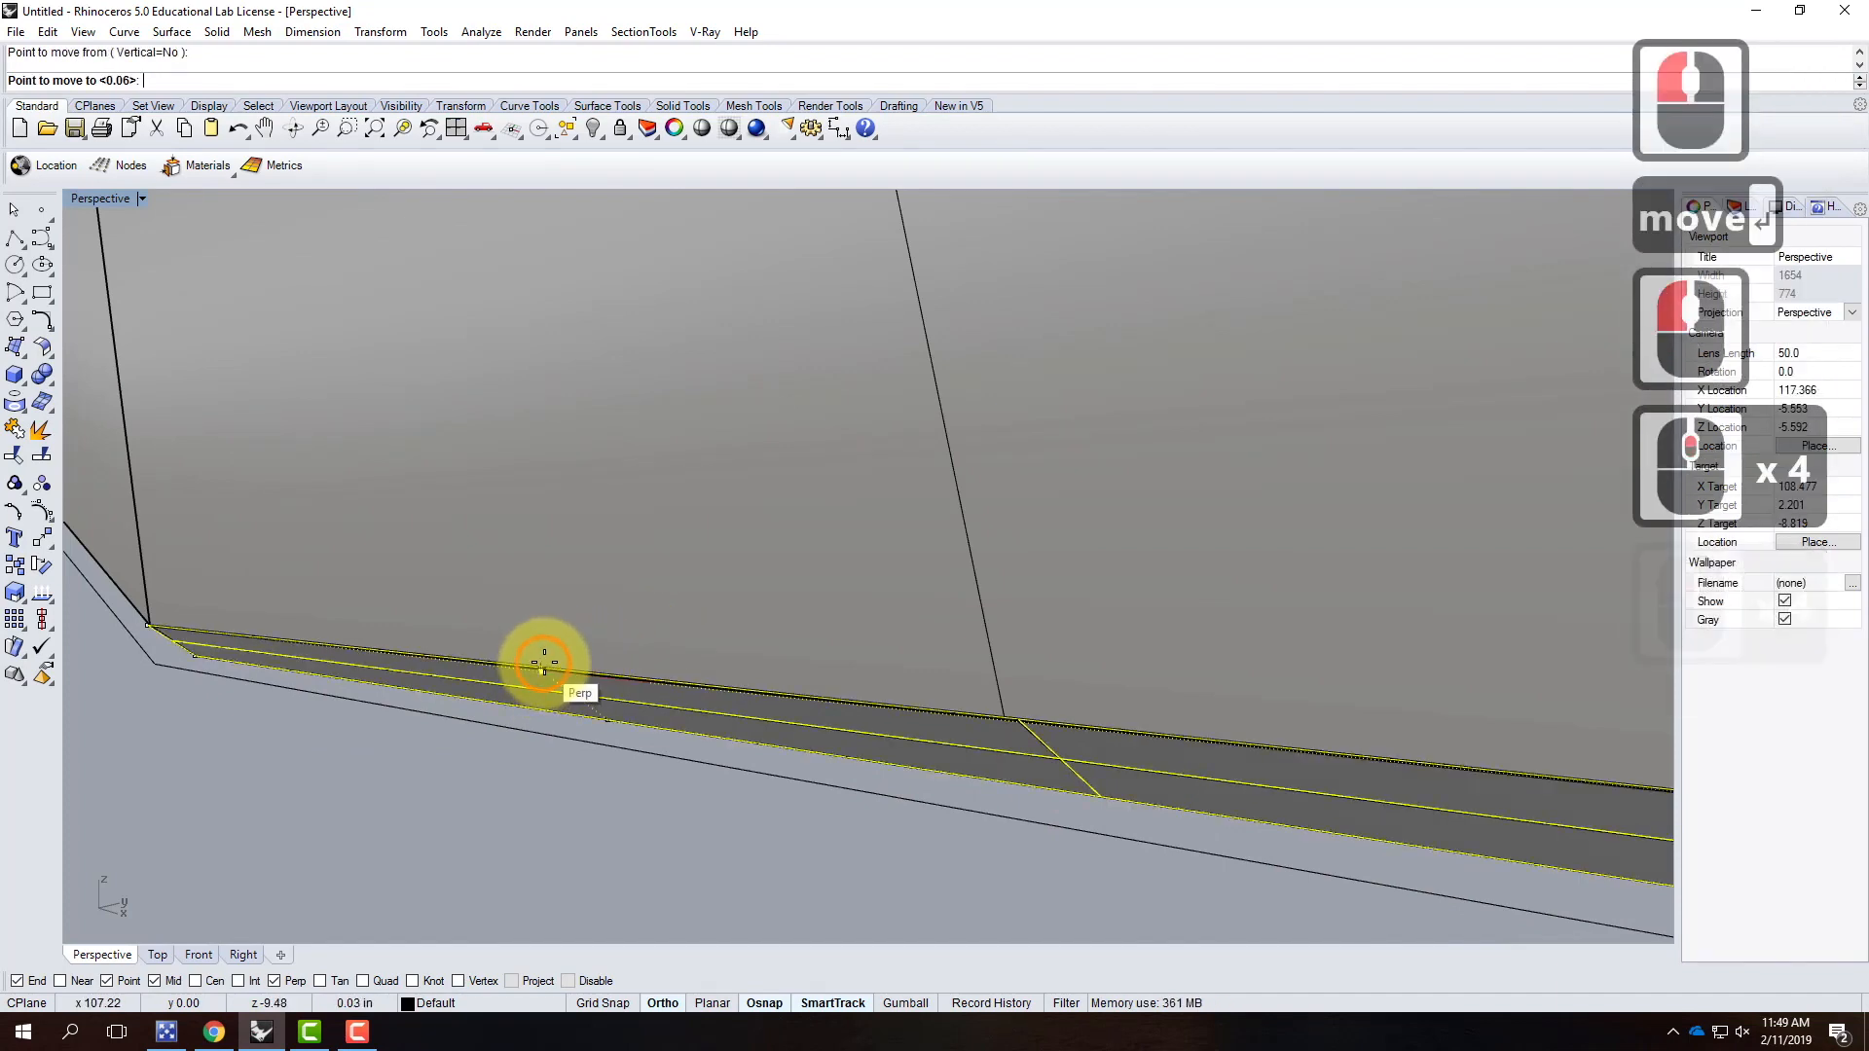
{"action": "left_click", "coordinate": [588, 638]}
{"action": "scroll", "coordinate": [692, 759], "scroll_direction": "down", "scroll_amount": 5}
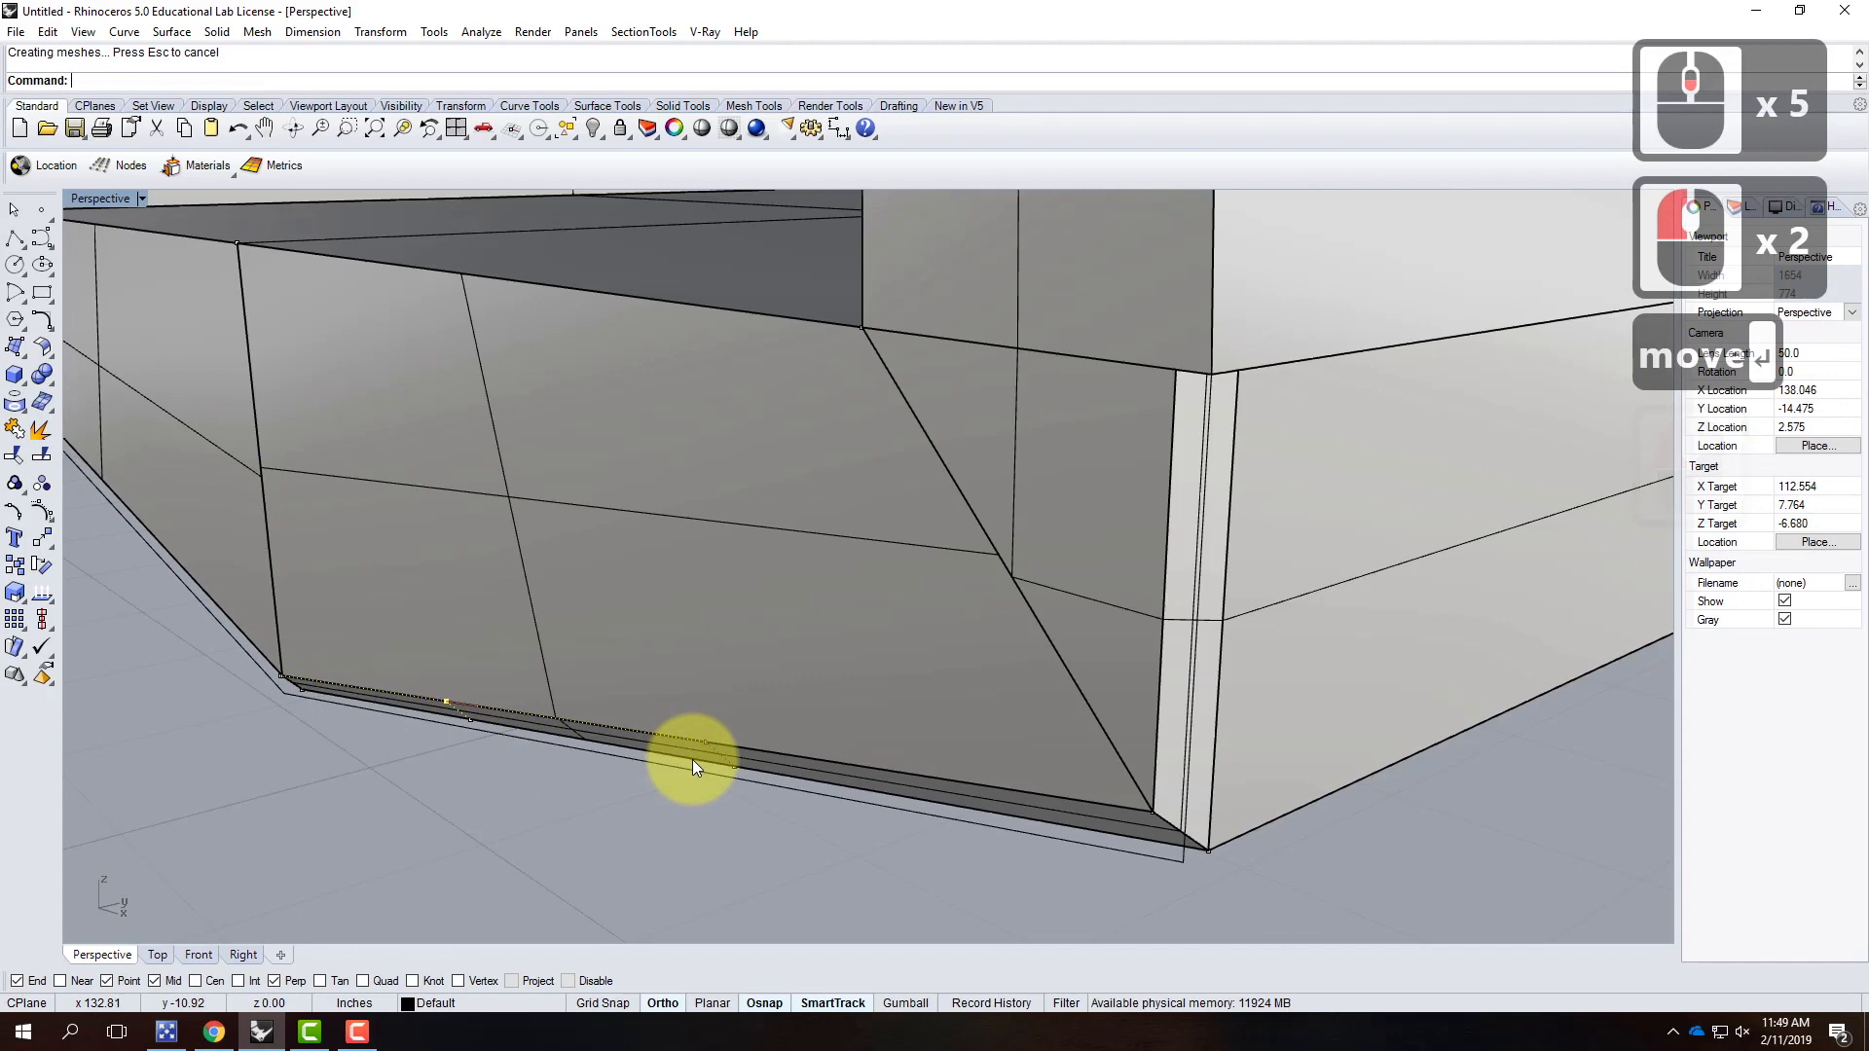
{"action": "key", "text": "Escape"}
{"action": "scroll", "coordinate": [617, 863], "scroll_direction": "down", "scroll_amount": 2}
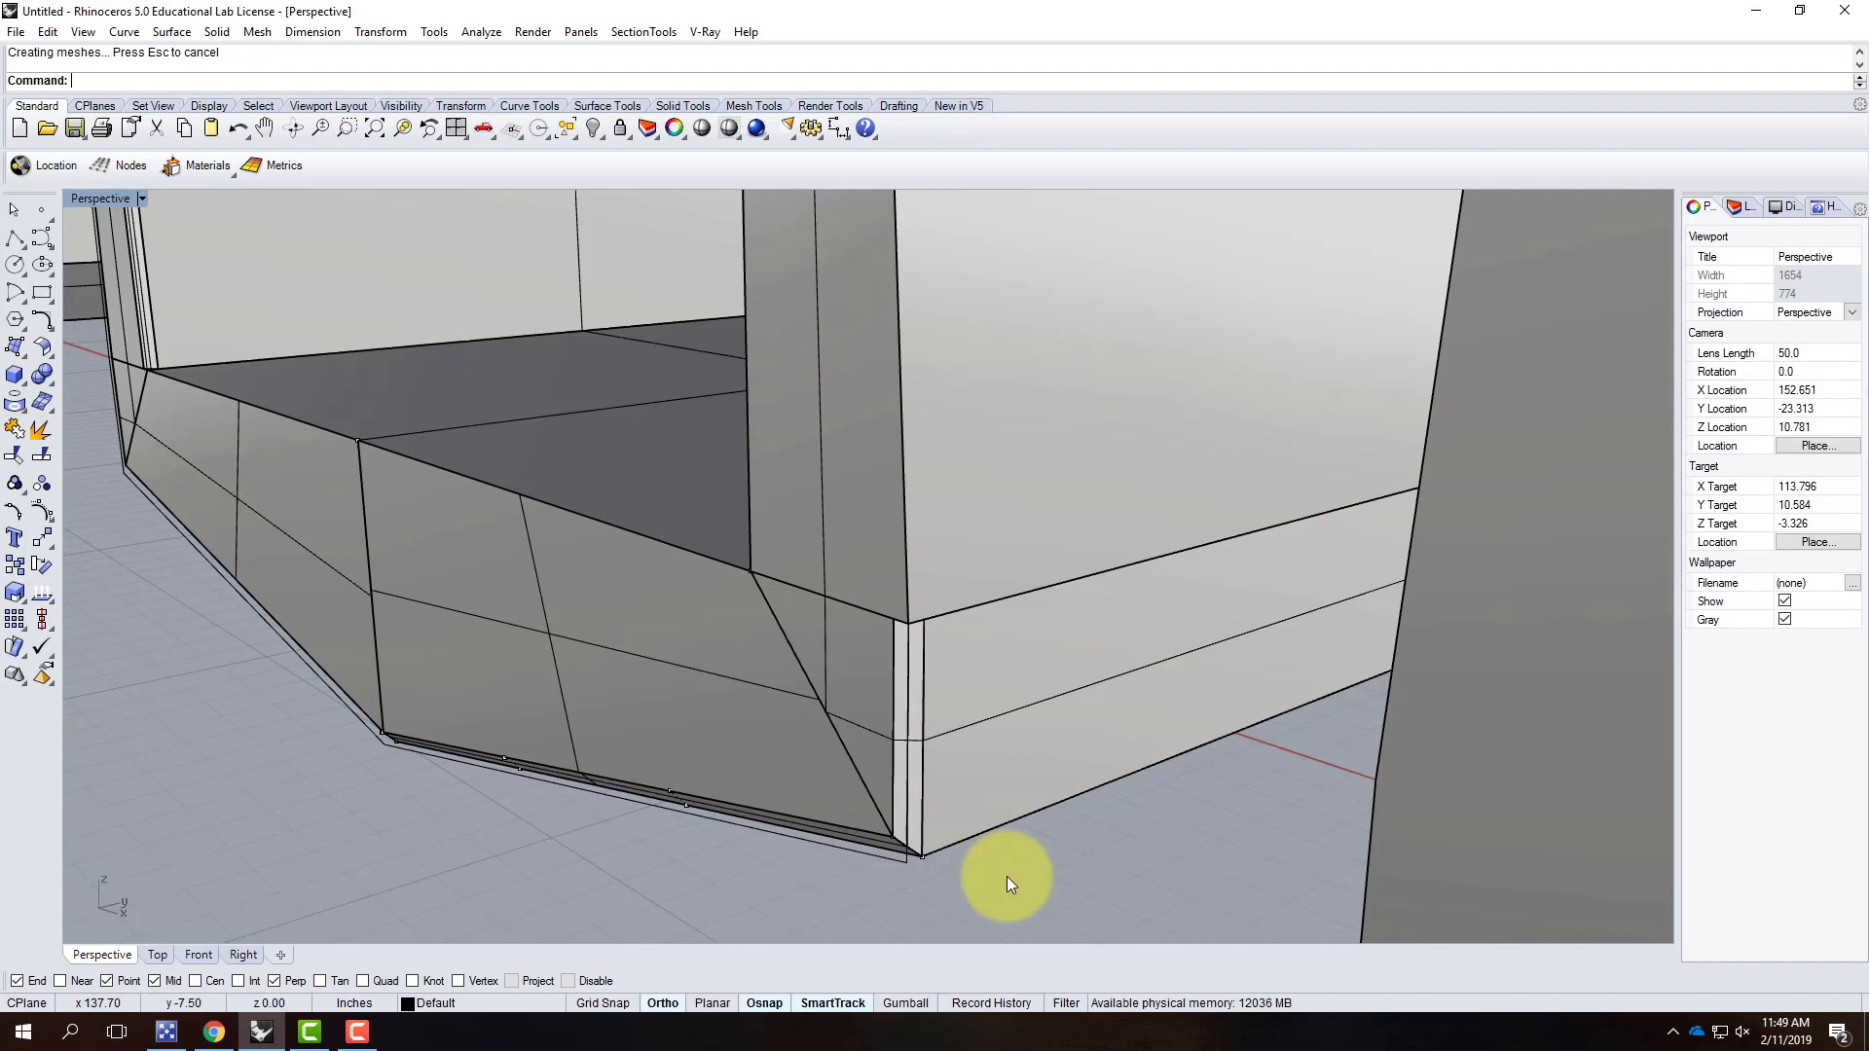
{"action": "key", "text": "Escape"}
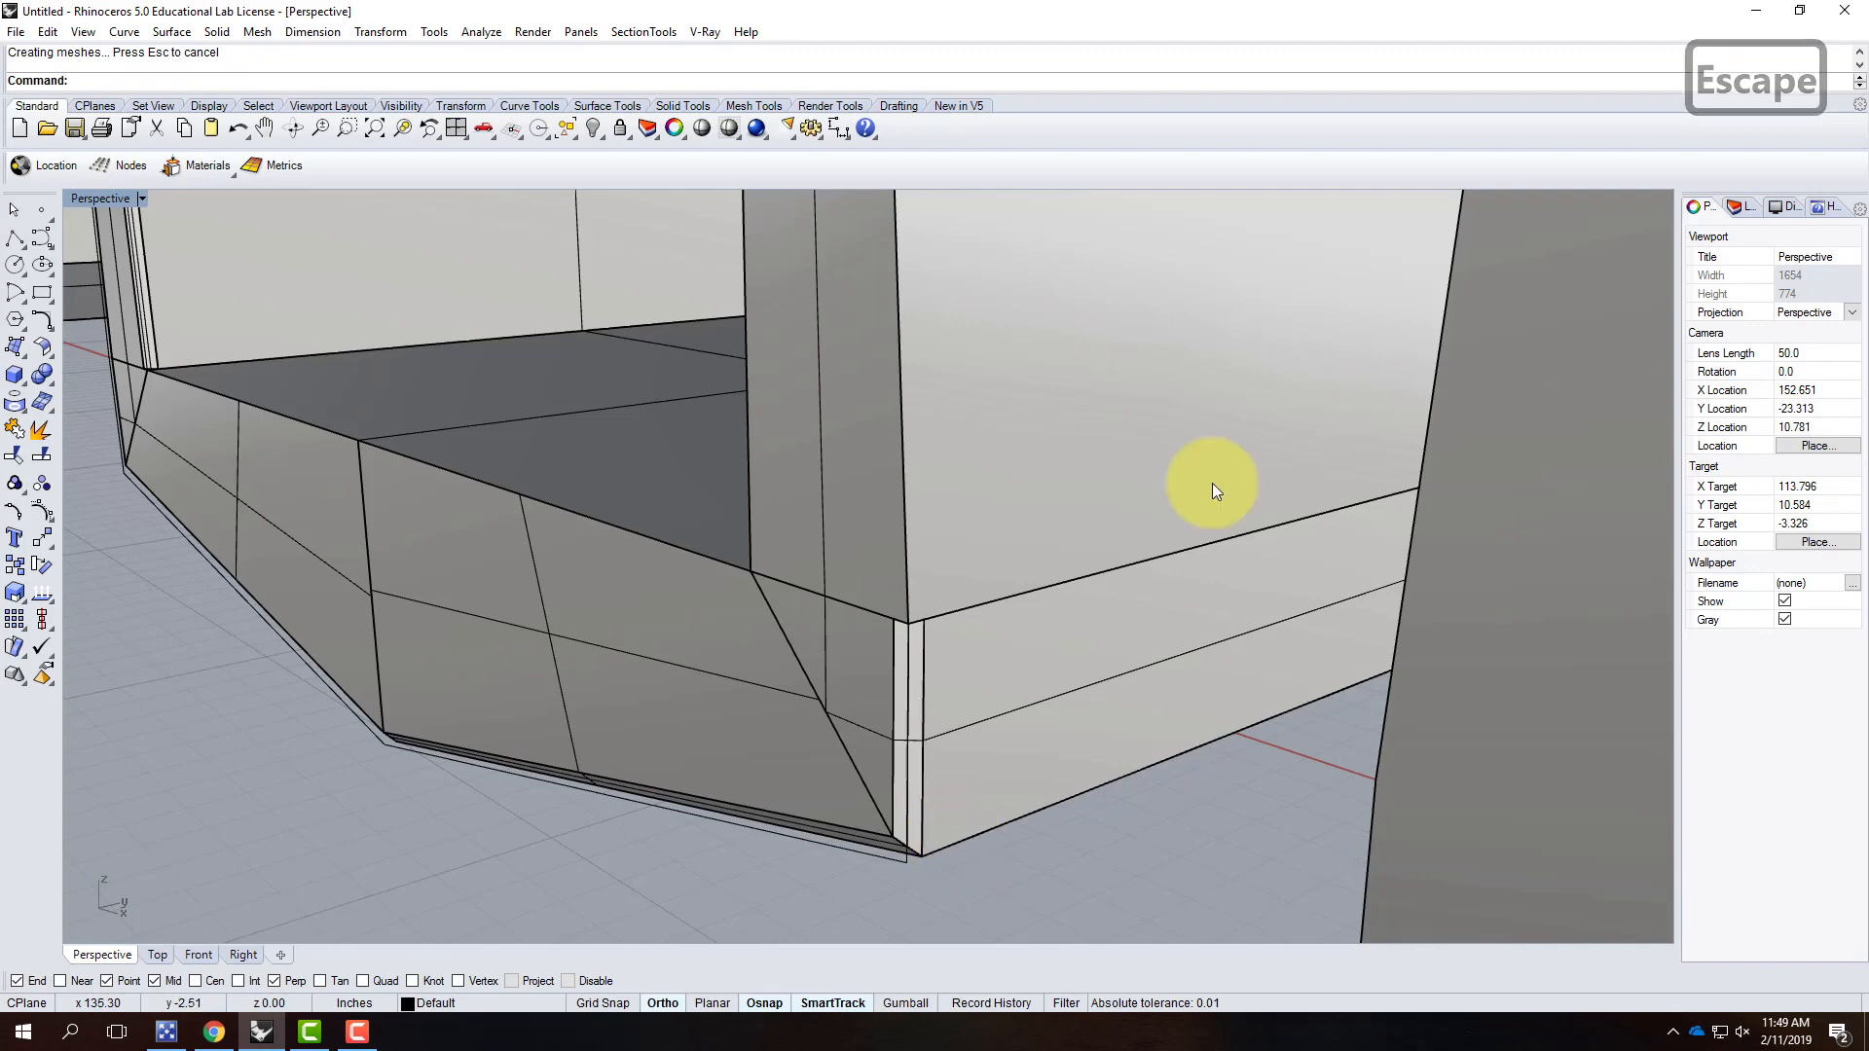
Step: Locate the separate unbeveled surface set with one upright wall and a floor, and zoom to it as a selection
{"action": "scroll", "coordinate": [773, 815], "scroll_direction": "down", "scroll_amount": 3}
{"action": "scroll", "coordinate": [851, 648], "scroll_direction": "down", "scroll_amount": 2}
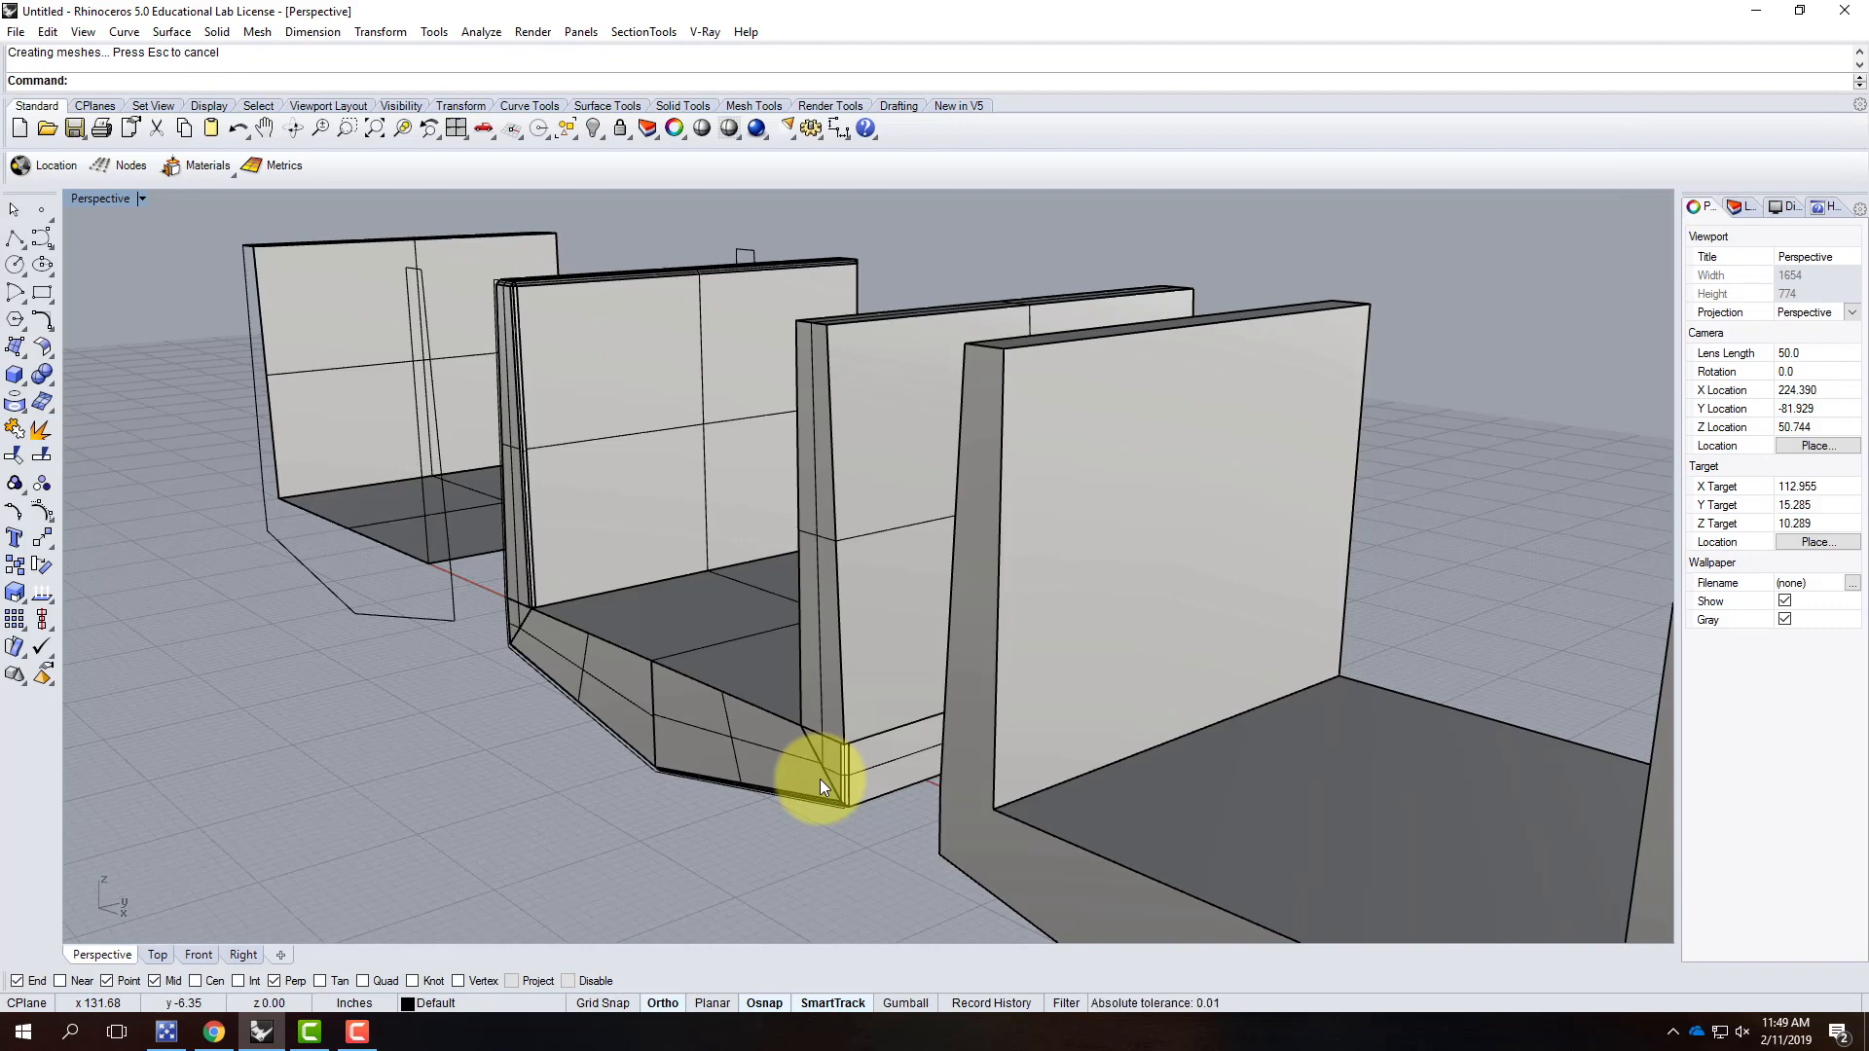
{"action": "scroll", "coordinate": [498, 467], "scroll_direction": "down", "scroll_amount": 4}
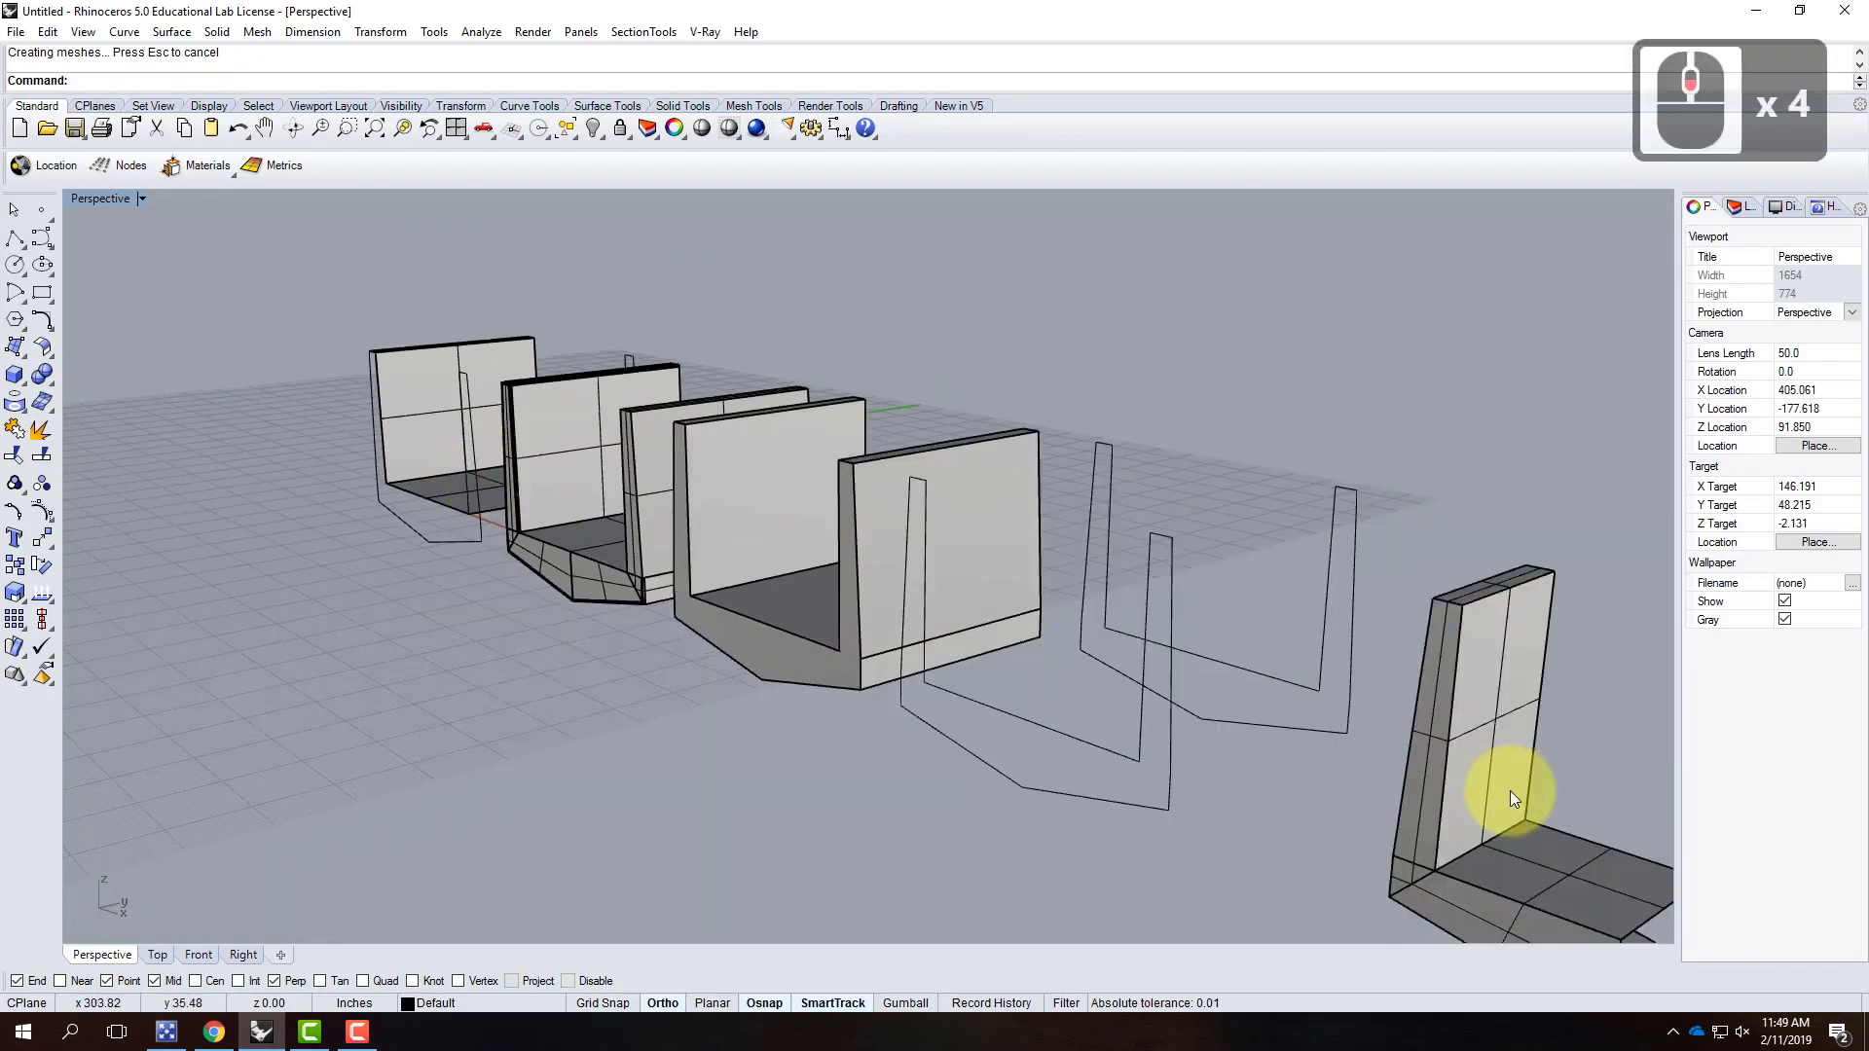
{"action": "scroll", "coordinate": [1224, 651], "scroll_direction": "down", "scroll_amount": 3}
{"action": "scroll", "coordinate": [1308, 744], "scroll_direction": "up", "scroll_amount": 2}
{"action": "right_click_drag", "start_coordinate": [1308, 744], "coordinate": [1381, 785]}
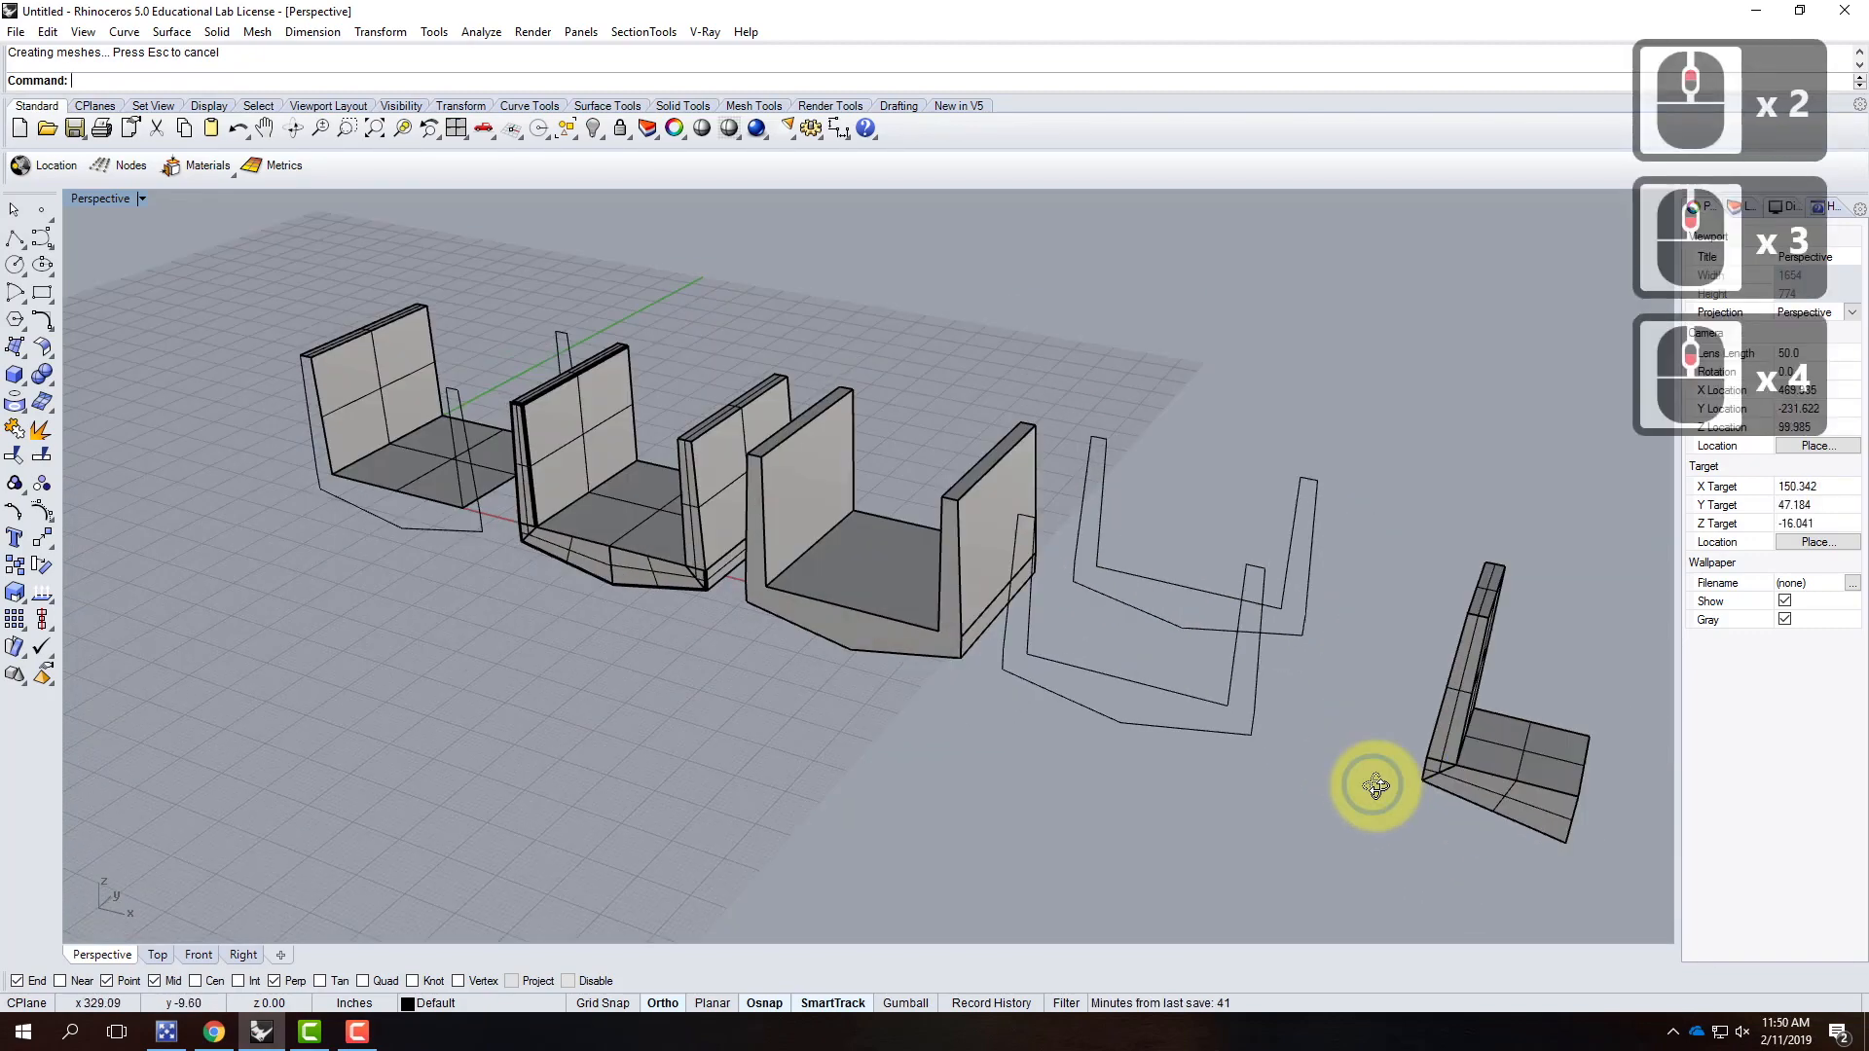
{"action": "scroll", "coordinate": [1194, 613], "scroll_direction": "down", "scroll_amount": 2}
{"action": "scroll", "coordinate": [1433, 728], "scroll_direction": "up", "scroll_amount": 4}
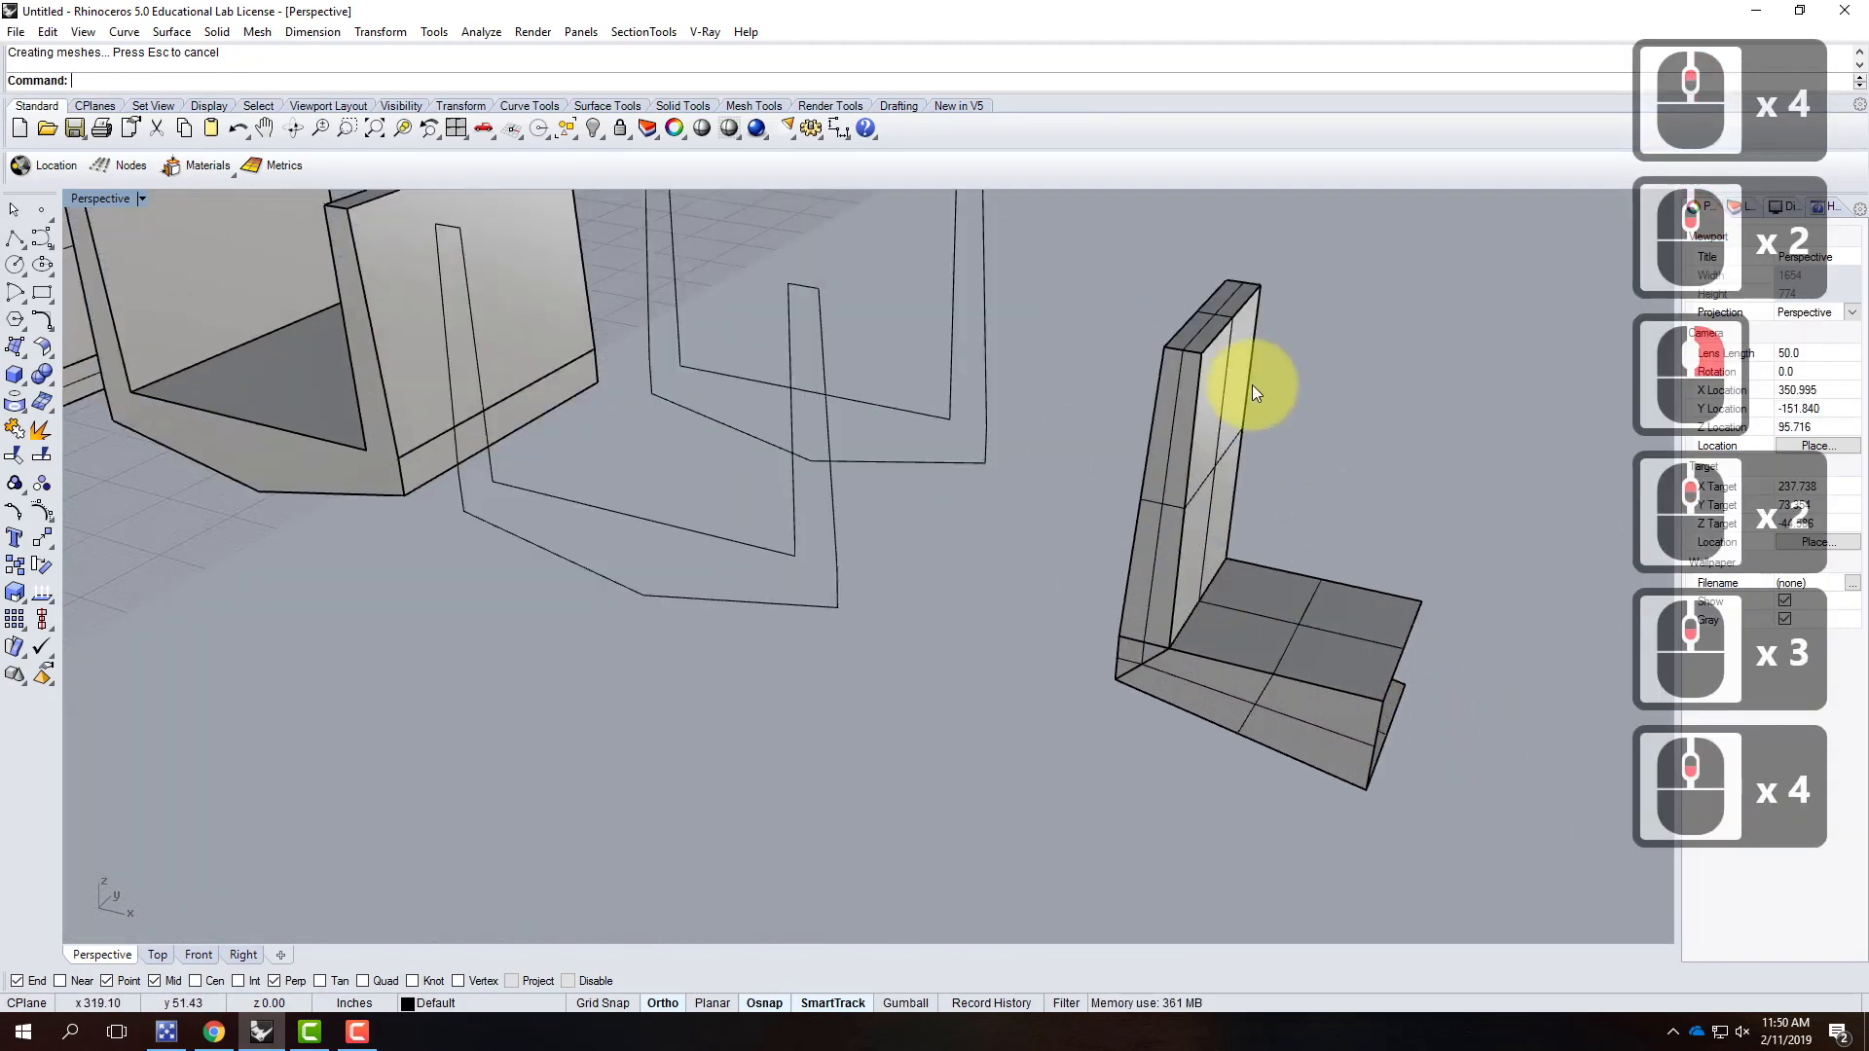
{"action": "left_click_drag", "start_coordinate": [1108, 228], "coordinate": [1496, 857]}
{"action": "type", "text": "z"}
{"action": "key", "text": "Return"}
{"action": "type", "text": "s"}
{"action": "key", "text": "Return"}
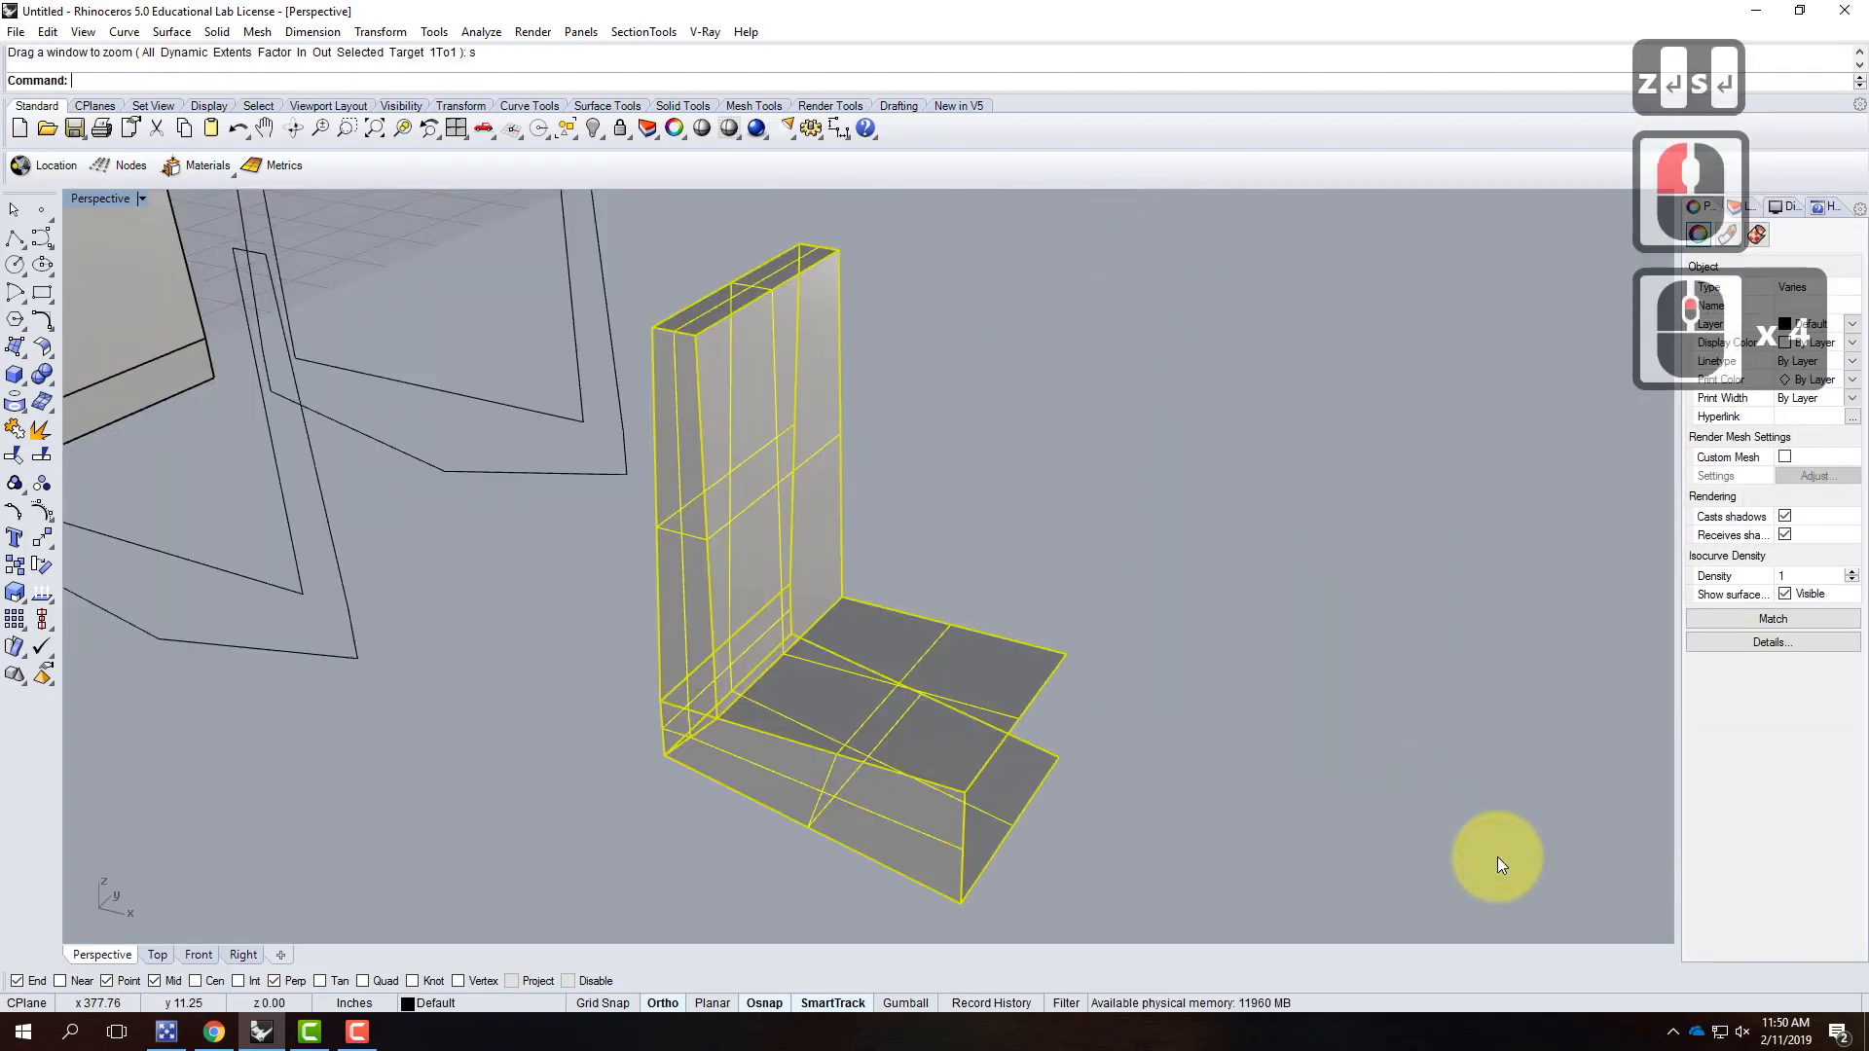
{"action": "right_click_drag", "start_coordinate": [1369, 830], "coordinate": [1253, 804]}
{"action": "key", "text": "Escape"}
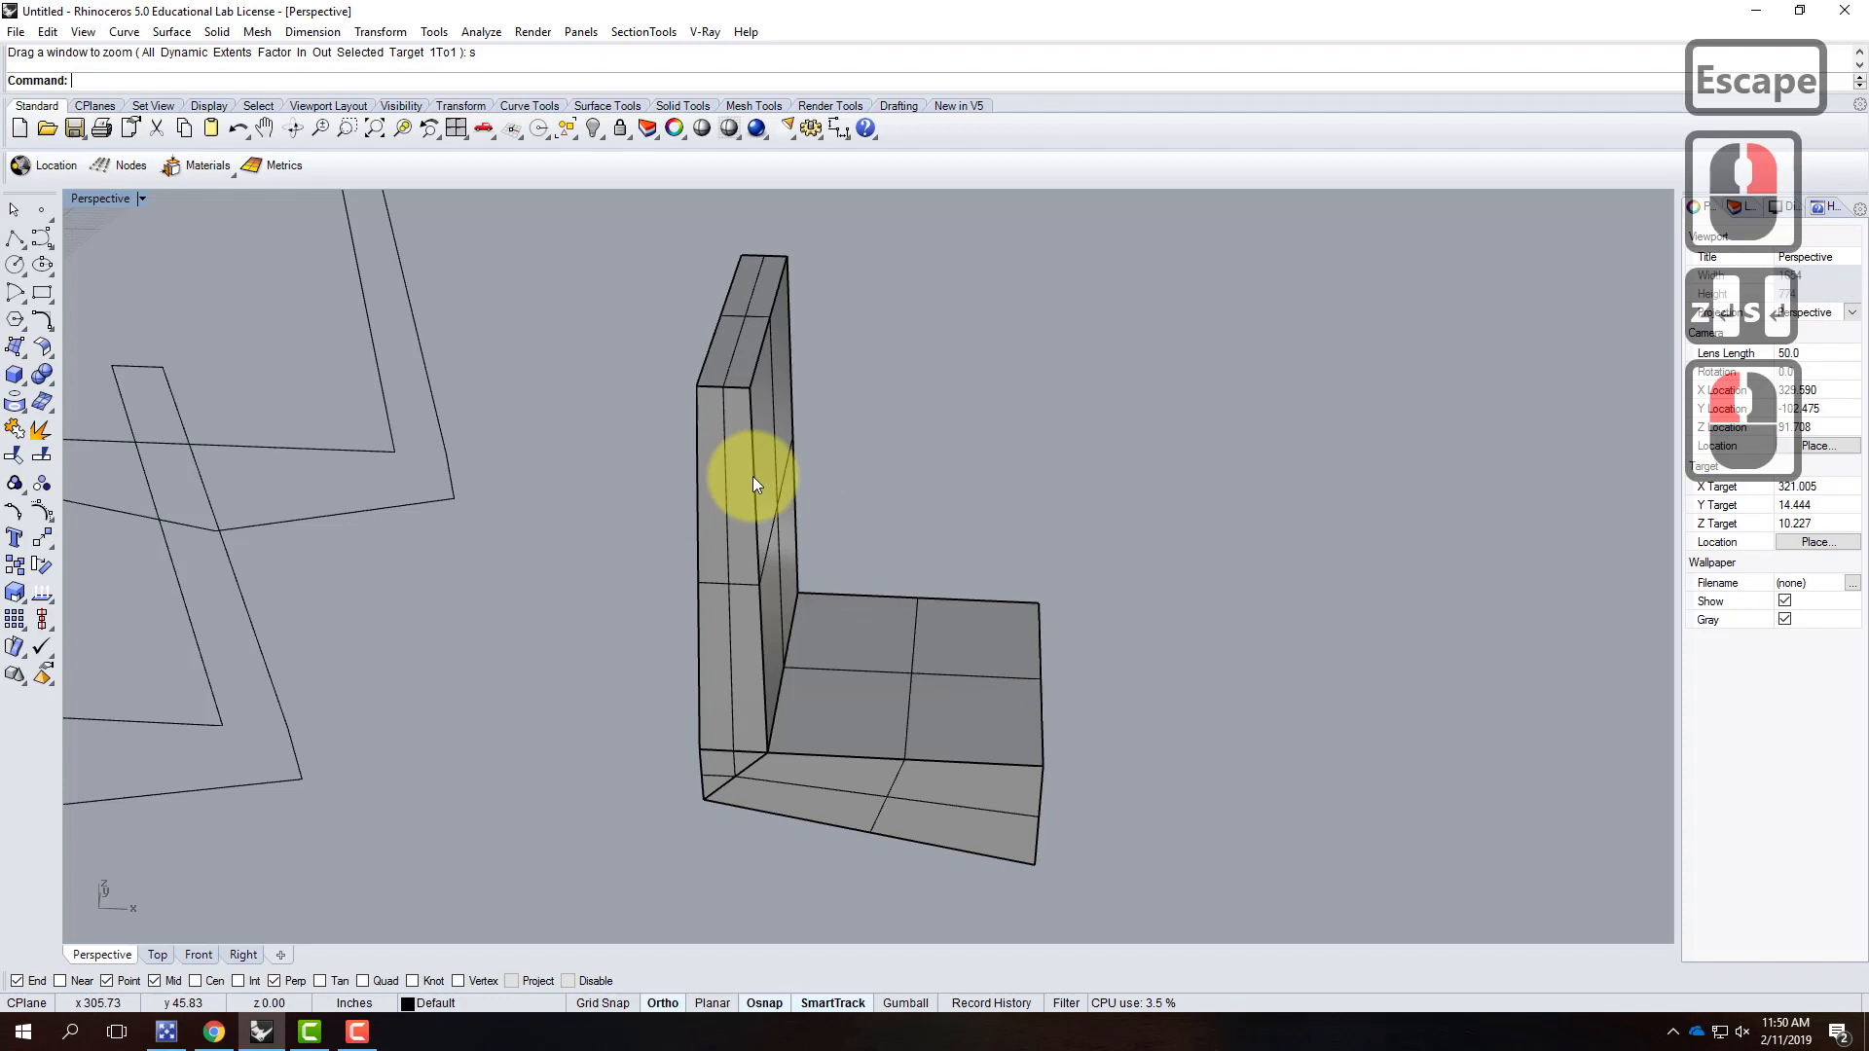
Step: Chamfer the upright wall's end face with its inner side and with its top face, using distances of 0.50
{"action": "type", "text": "cham"}
{"action": "key", "text": "Return"}
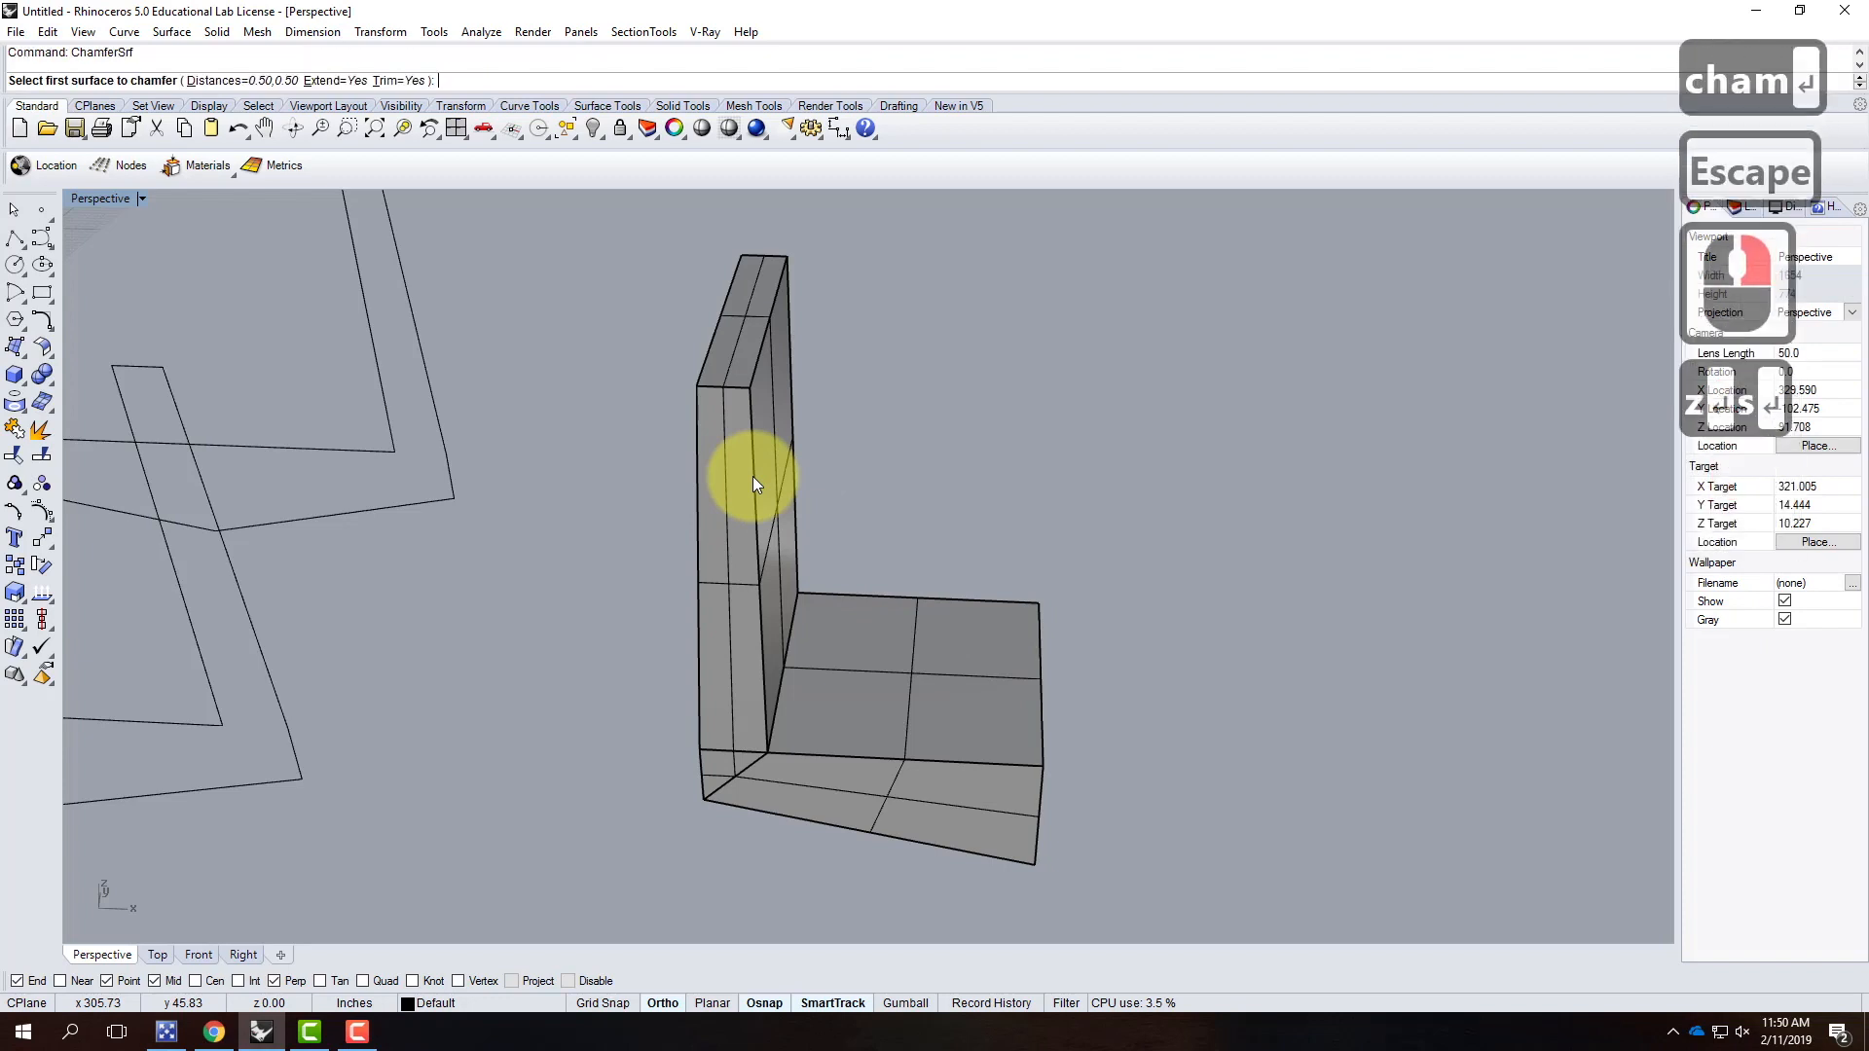
{"action": "left_click", "coordinate": [728, 465]}
{"action": "left_click", "coordinate": [768, 434]}
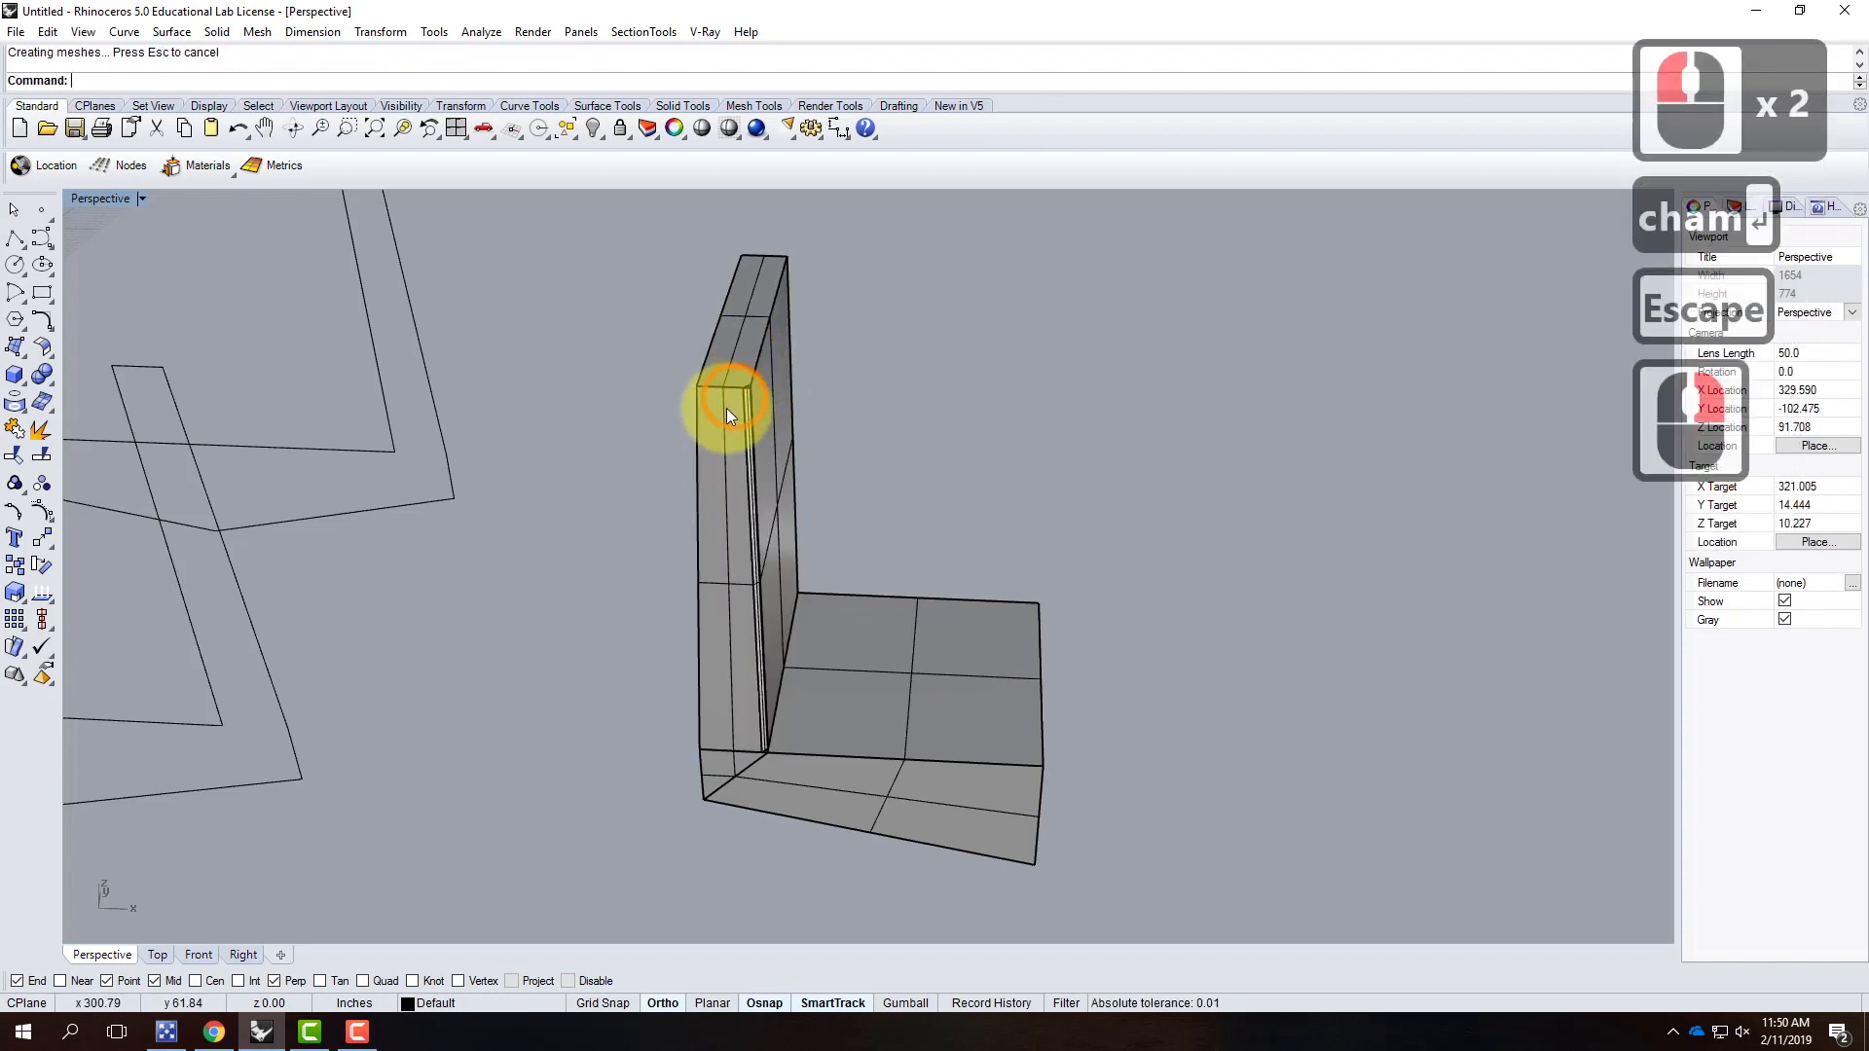
{"action": "right_click", "coordinate": [726, 409]}
{"action": "left_click", "coordinate": [724, 411]}
{"action": "left_click", "coordinate": [722, 363]}
Step: Chamfer the wall's end face with its outer side, and the lower end face with the lower outer side, at 0.50 distances
{"action": "right_click_drag", "start_coordinate": [680, 451], "coordinate": [792, 459]}
{"action": "right_click", "coordinate": [798, 475]}
{"action": "left_click", "coordinate": [798, 475]}
{"action": "left_click", "coordinate": [754, 628]}
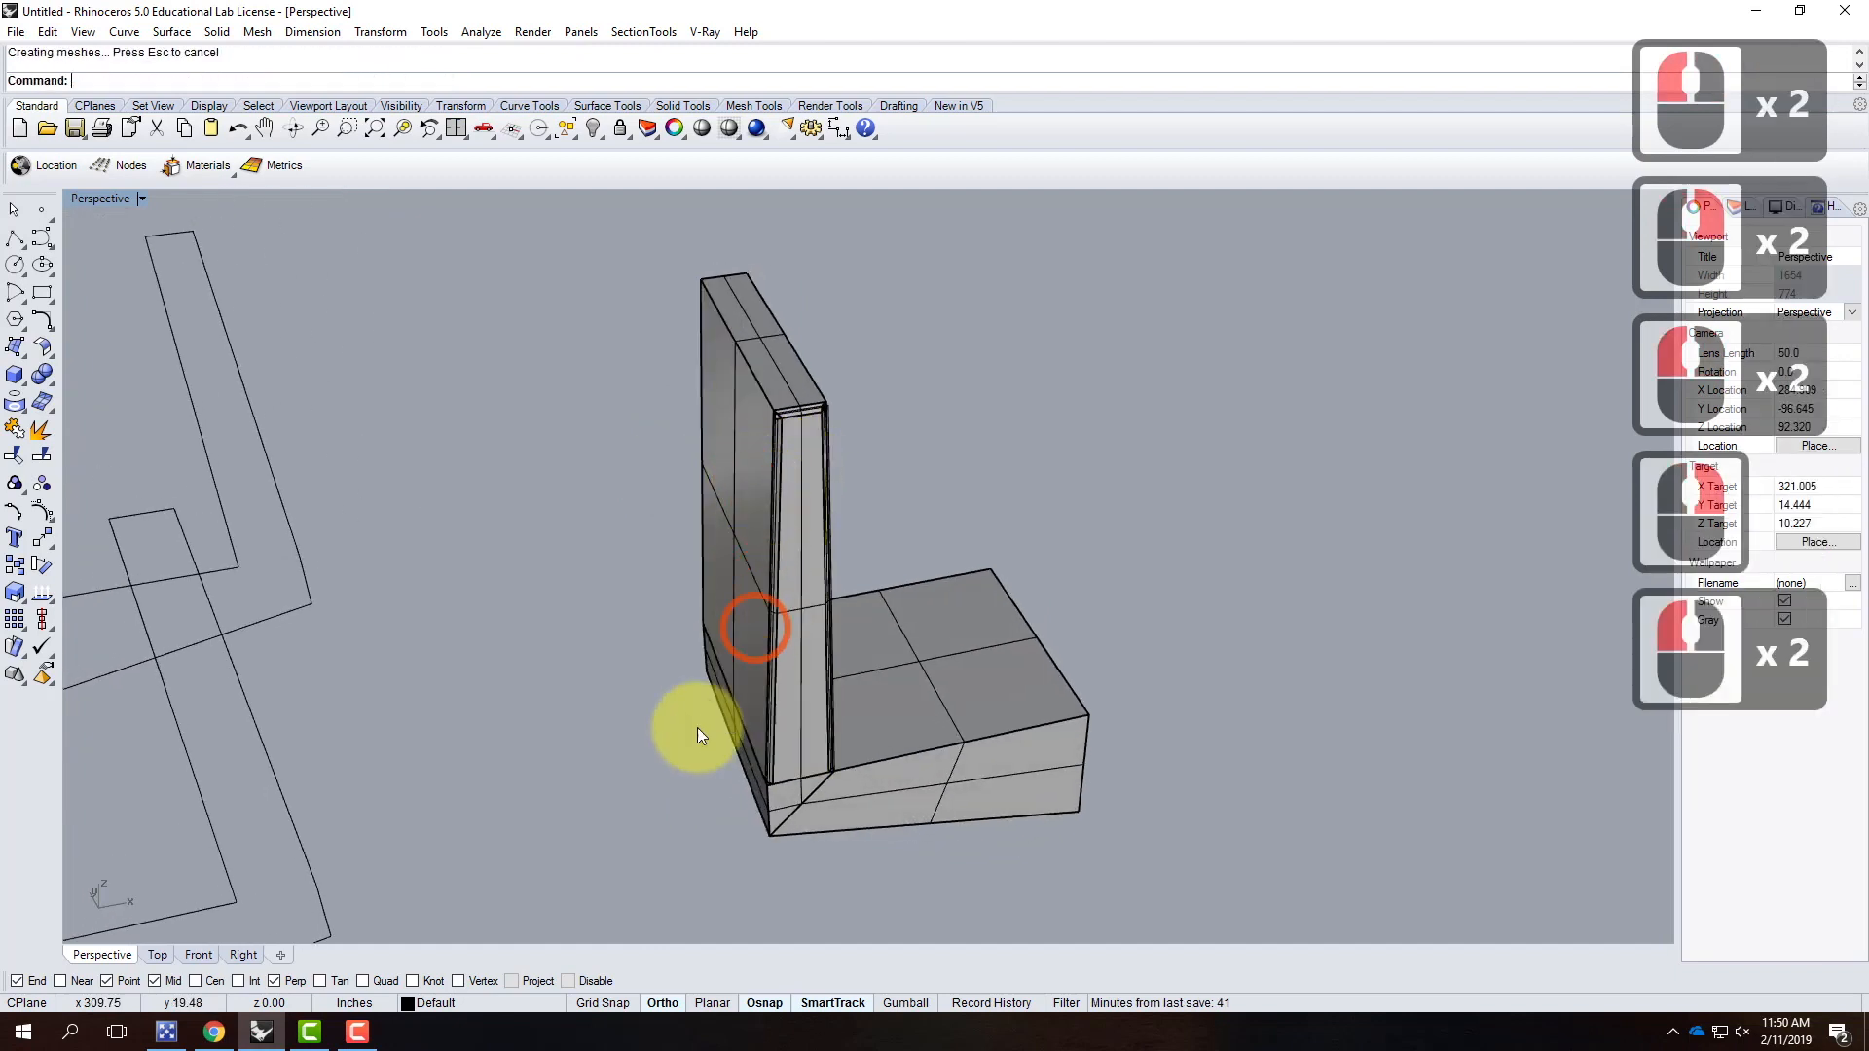
{"action": "right_click", "coordinate": [786, 804]}
{"action": "left_click", "coordinate": [750, 794]}
{"action": "left_click", "coordinate": [762, 798]}
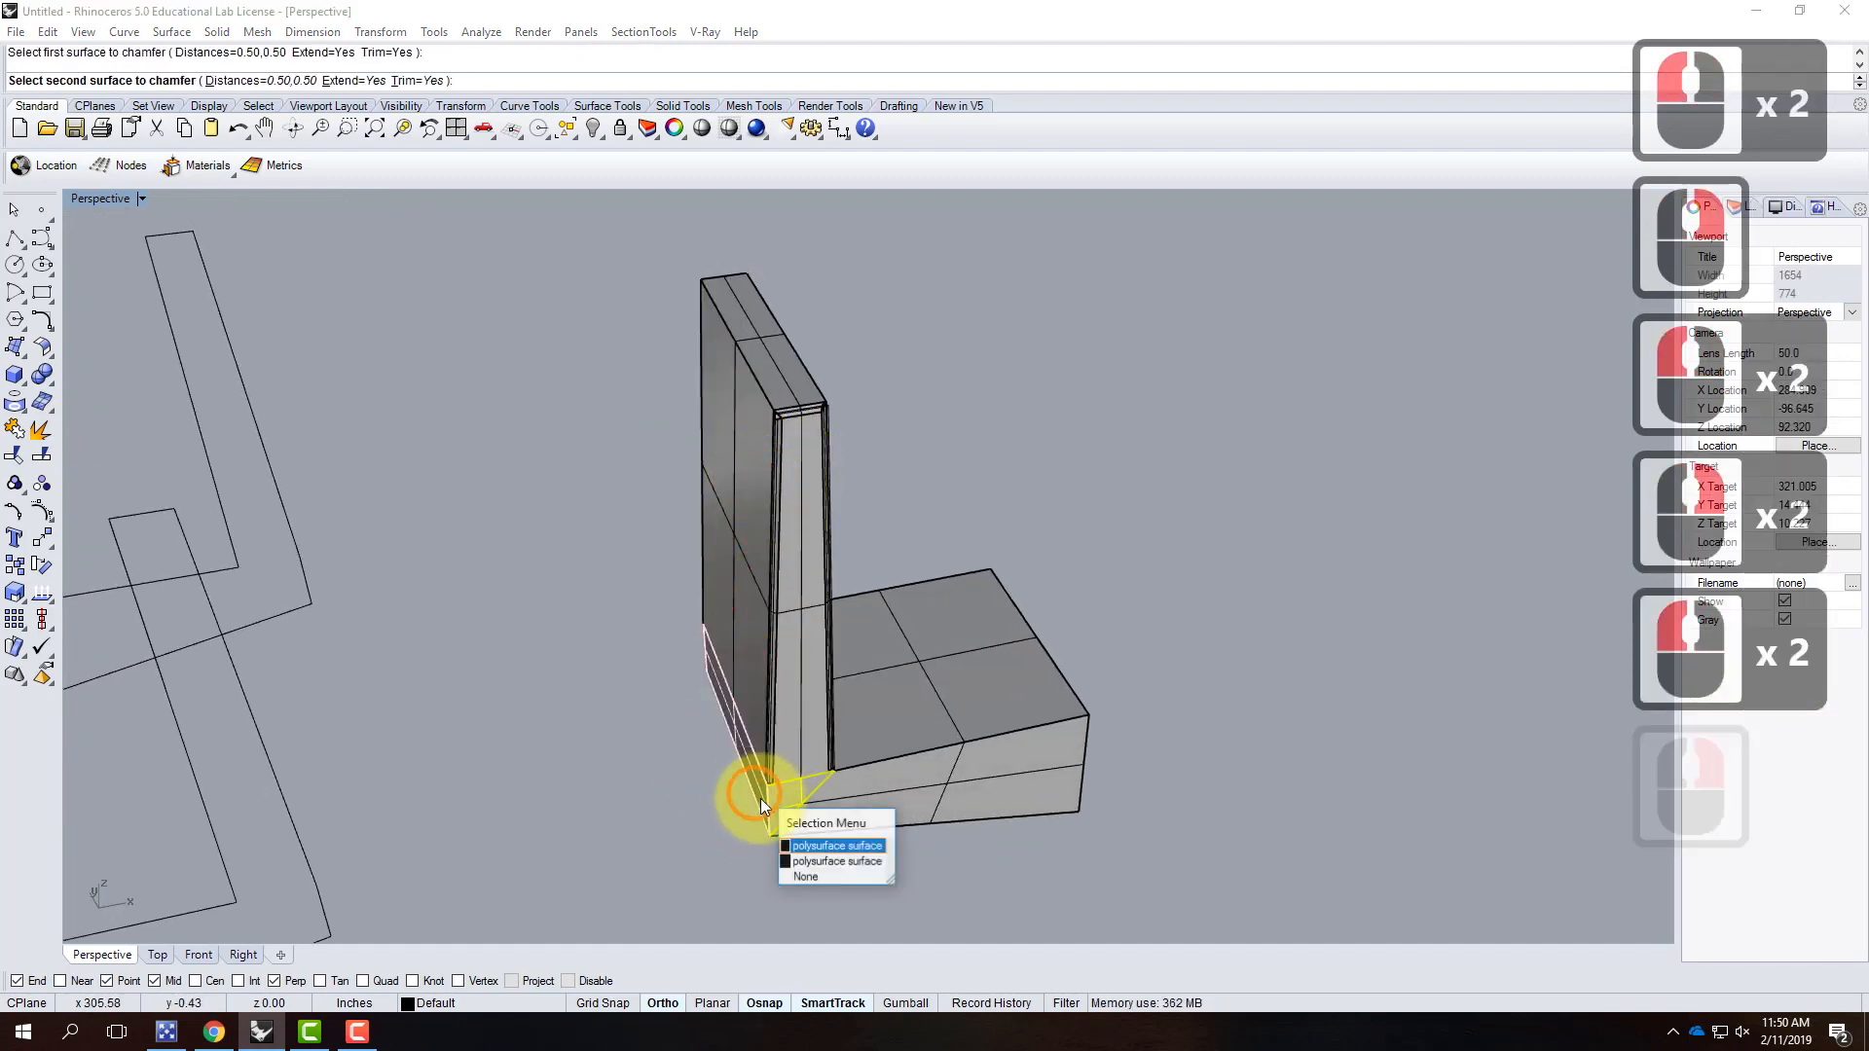
{"action": "left_click", "coordinate": [800, 846]}
Step: Chamfer the front face below the floor with the underside surface, using distances of 0.50
{"action": "scroll", "coordinate": [839, 835], "scroll_direction": "up", "scroll_amount": 4}
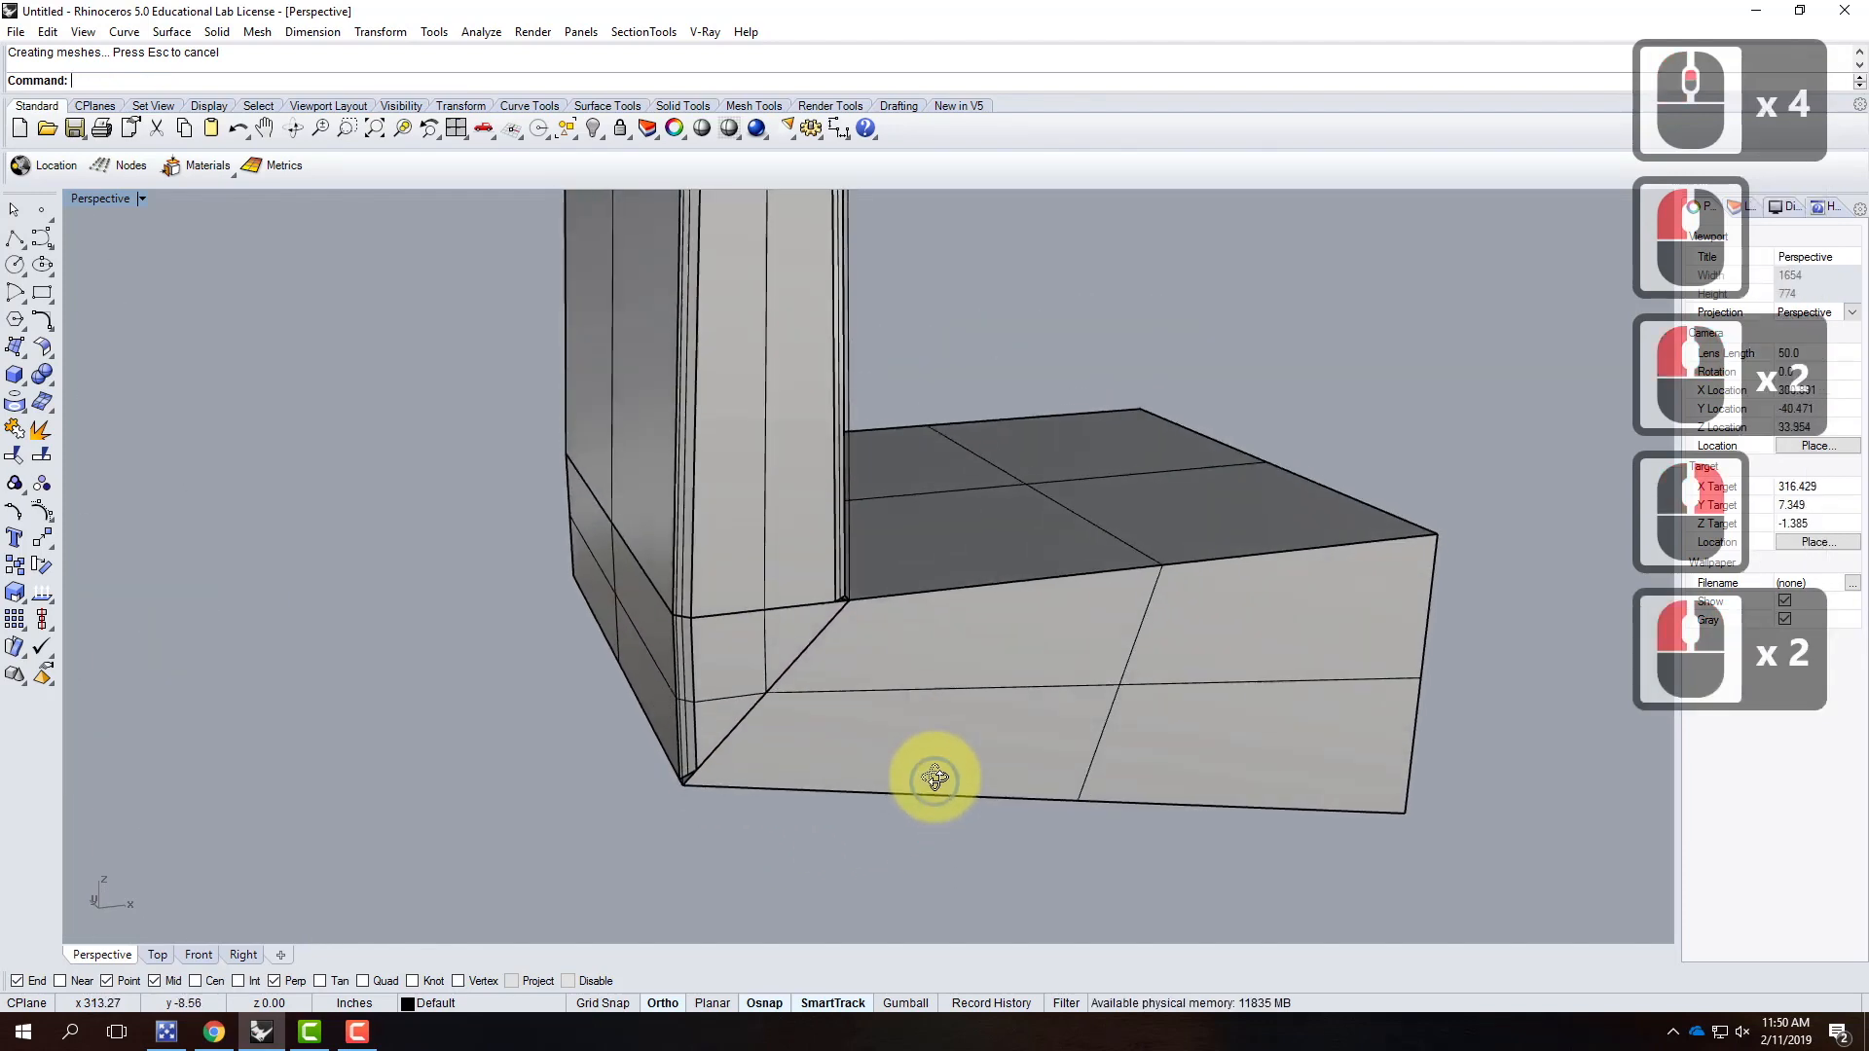
{"action": "right_click", "coordinate": [925, 702]}
{"action": "left_click", "coordinate": [934, 726]}
{"action": "right_click_drag", "start_coordinate": [934, 726], "coordinate": [860, 730]}
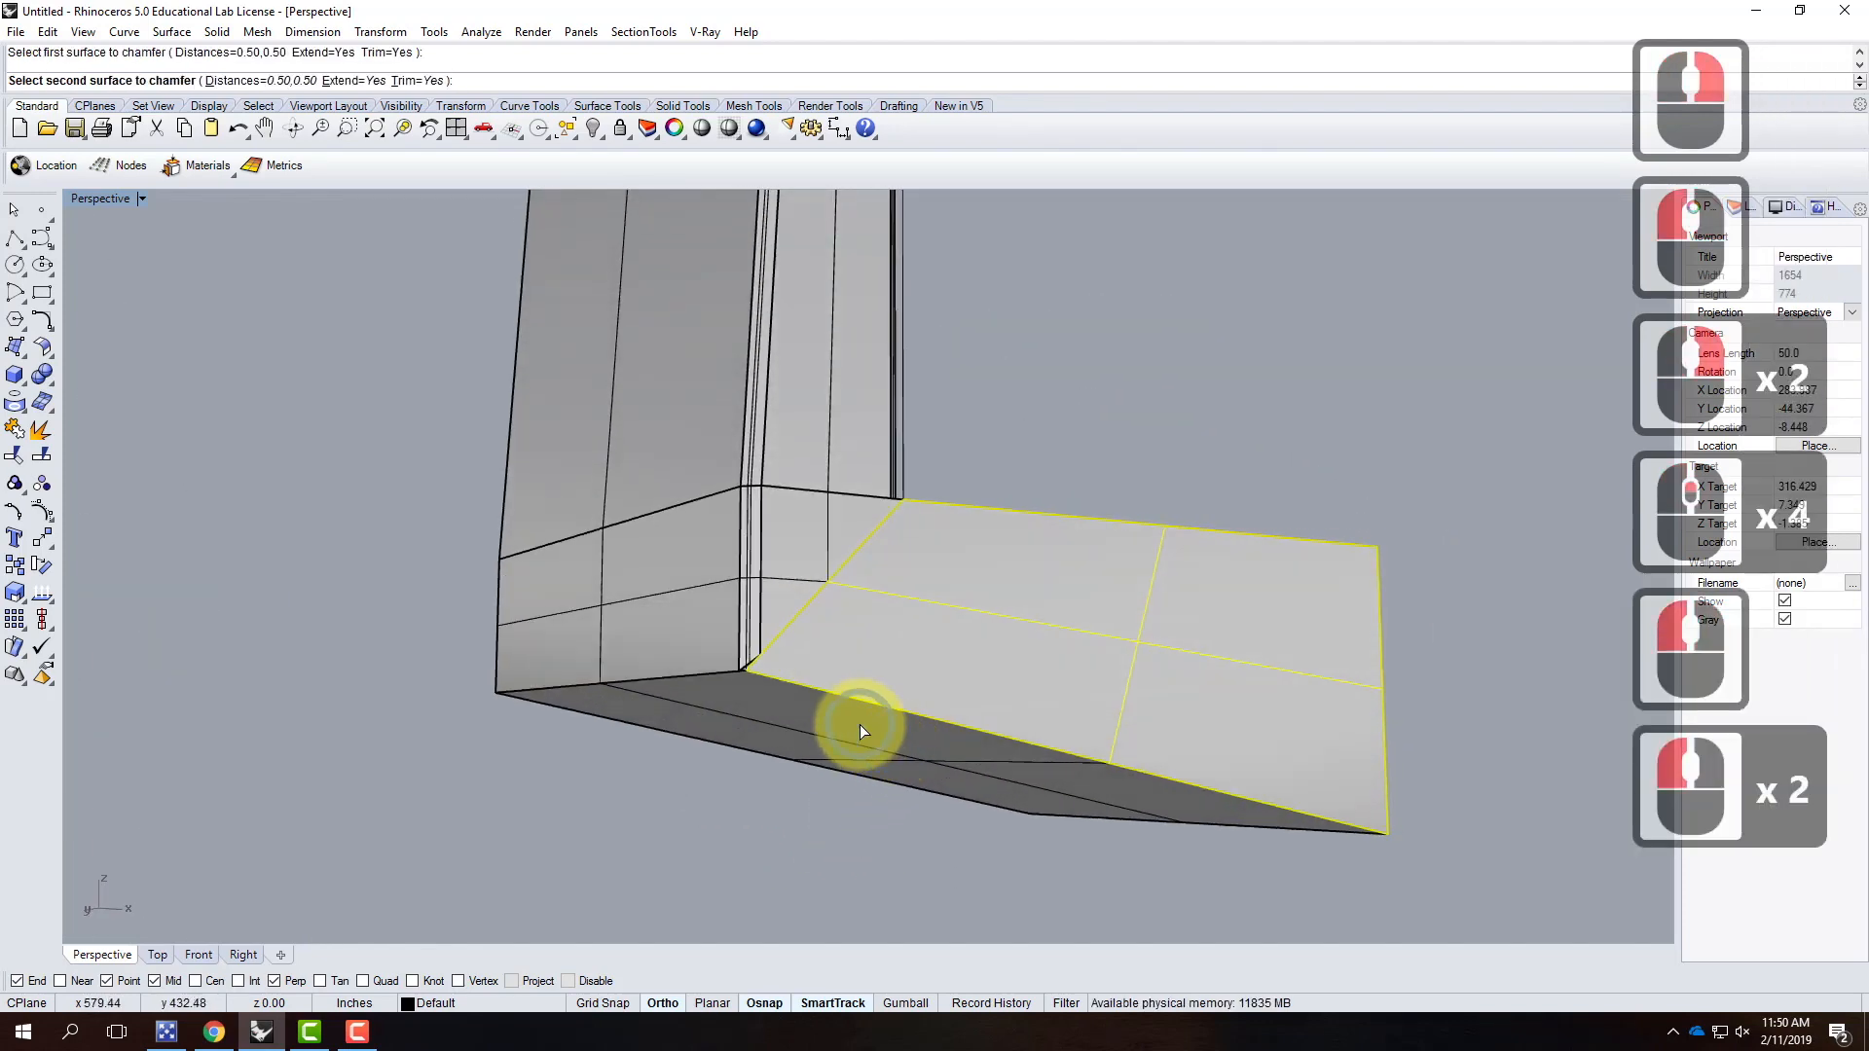
{"action": "left_click", "coordinate": [862, 728]}
{"action": "key", "text": "Return"}
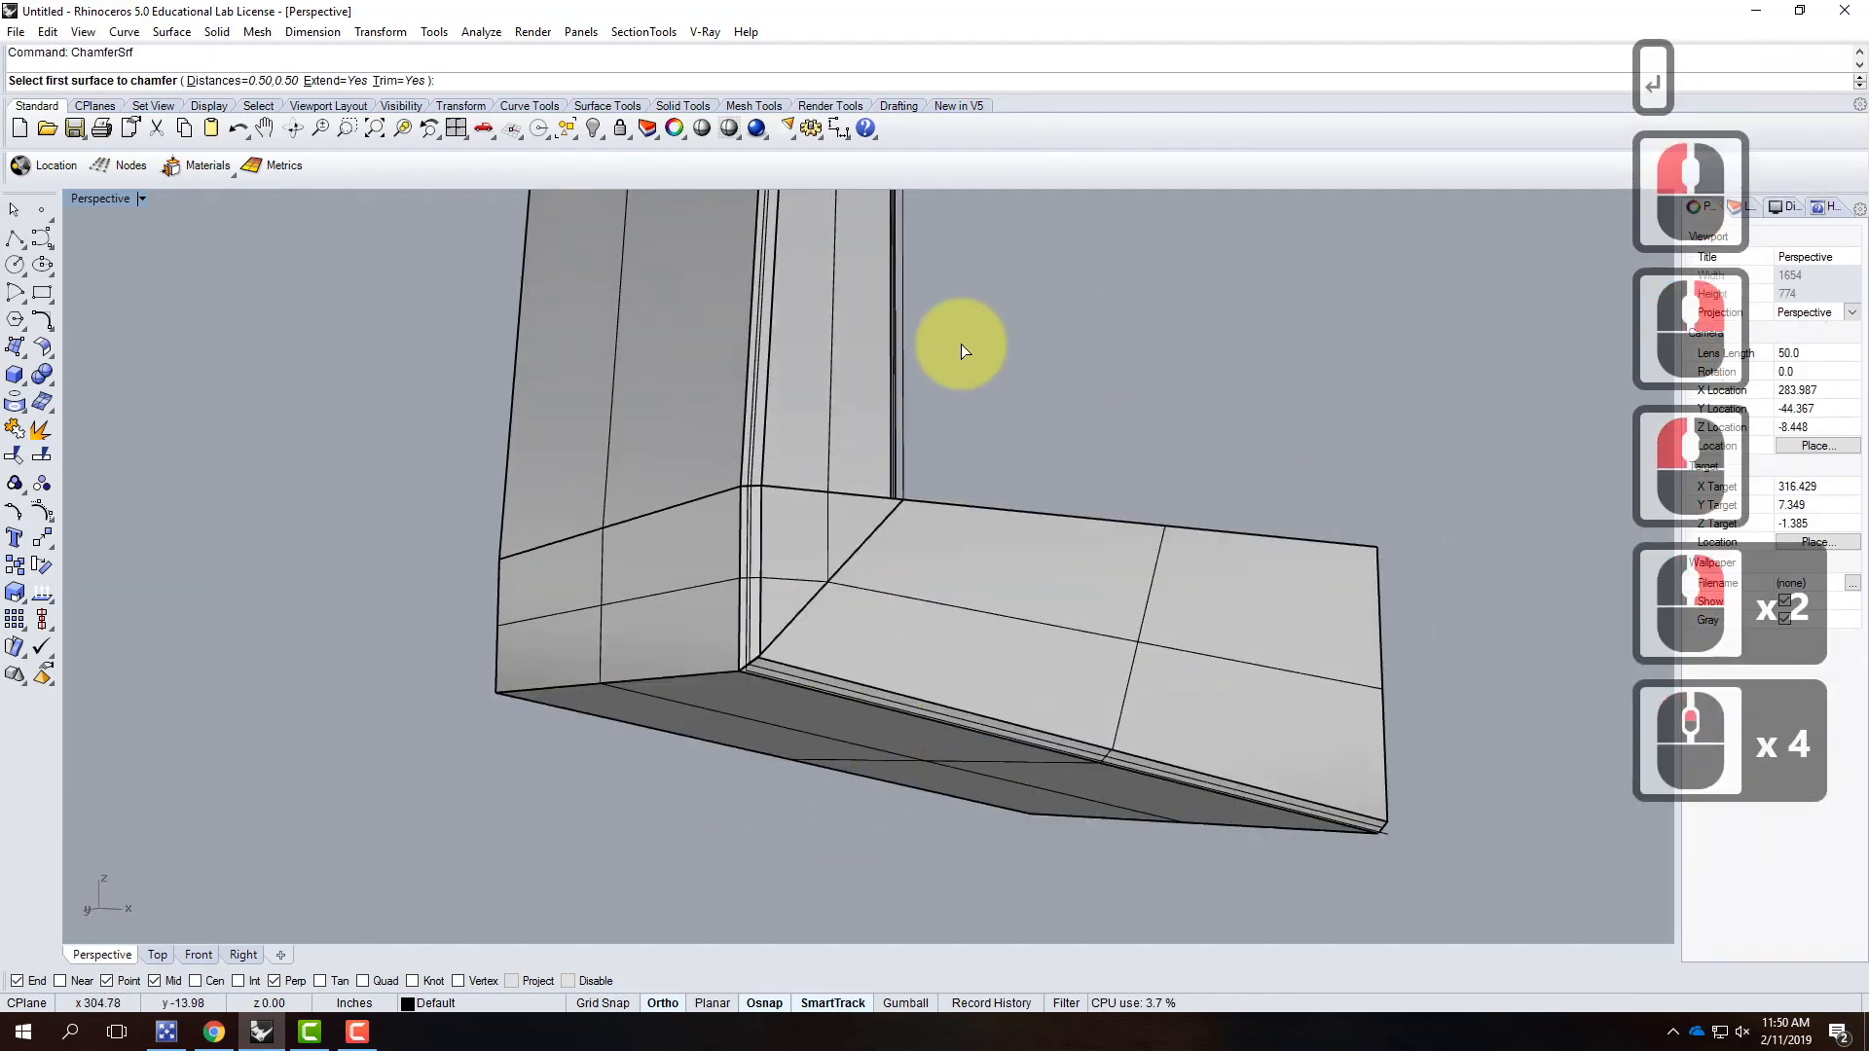
{"action": "key", "text": "Escape"}
Step: Chamfer the upright wall's outer side with its top face, using distances of 0.50
{"action": "scroll", "coordinate": [836, 681], "scroll_direction": "down", "scroll_amount": 6}
{"action": "right_click_drag", "start_coordinate": [903, 305], "coordinate": [816, 442]}
{"action": "scroll", "coordinate": [859, 412], "scroll_direction": "up", "scroll_amount": 6}
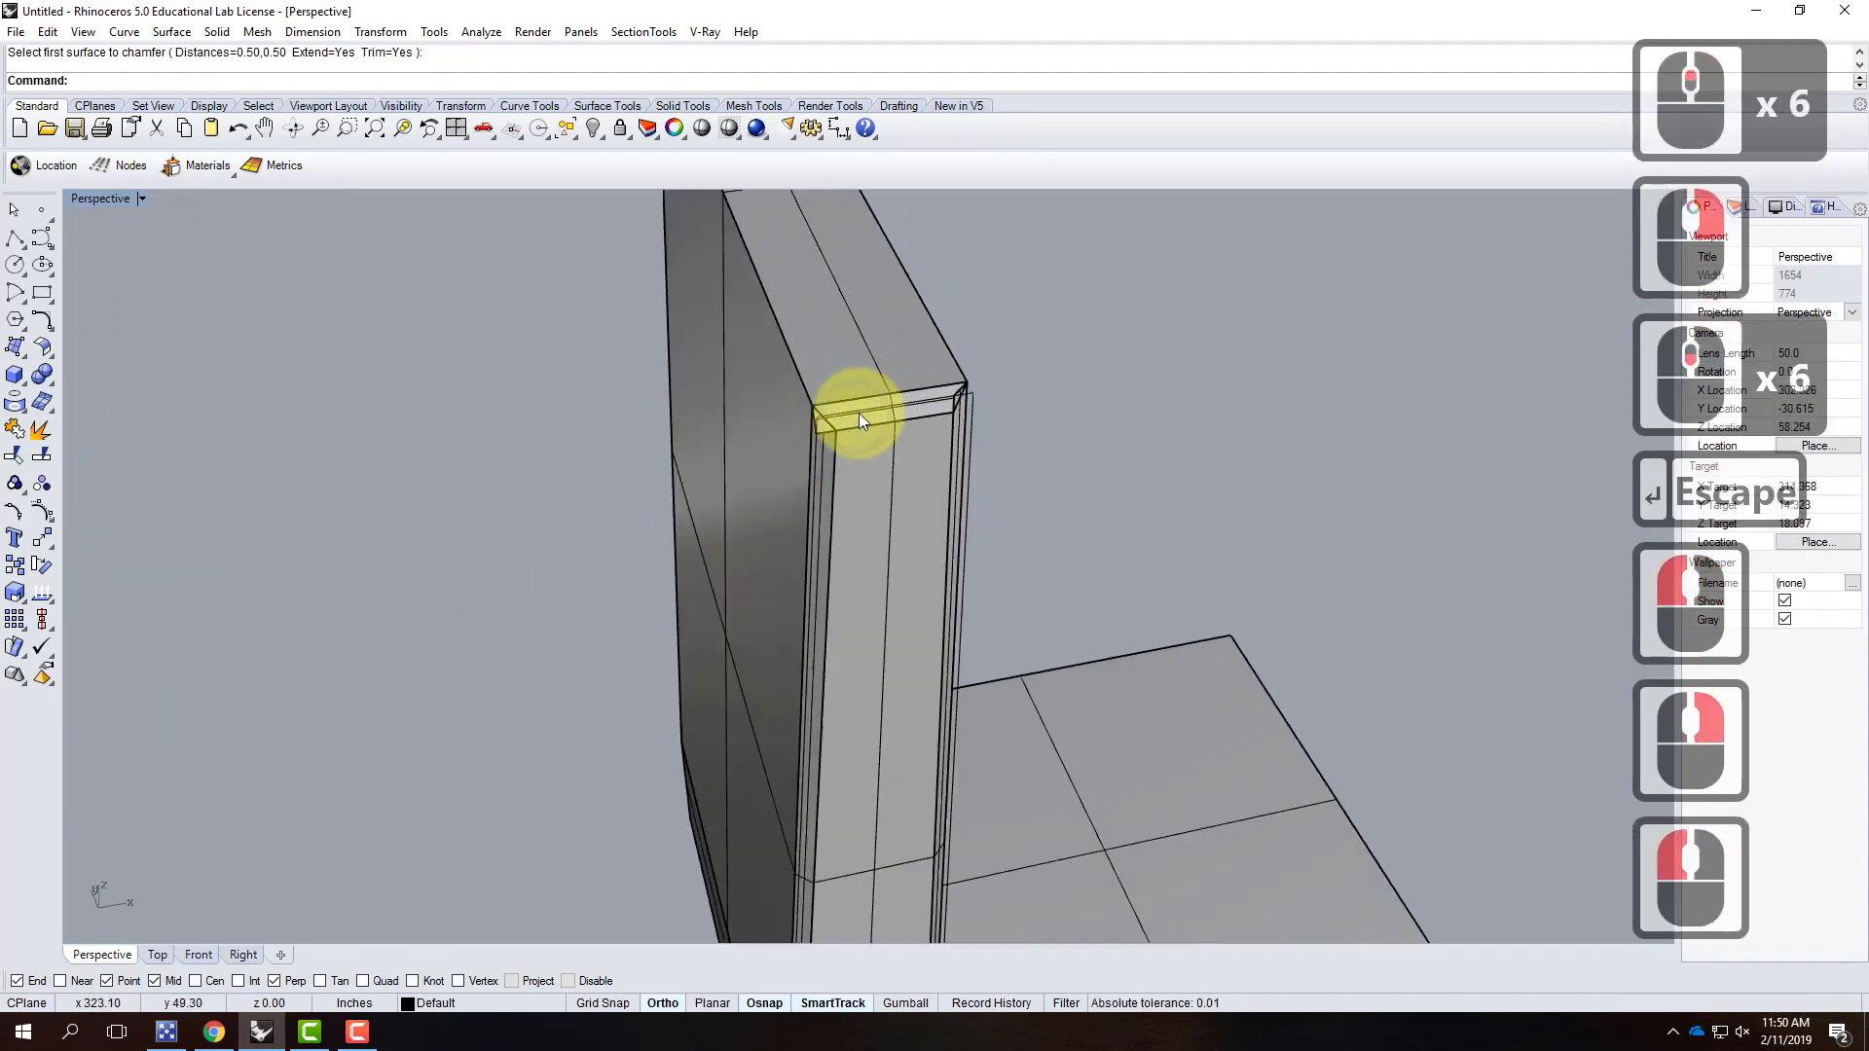
{"action": "scroll", "coordinate": [858, 413], "scroll_direction": "up", "scroll_amount": 3}
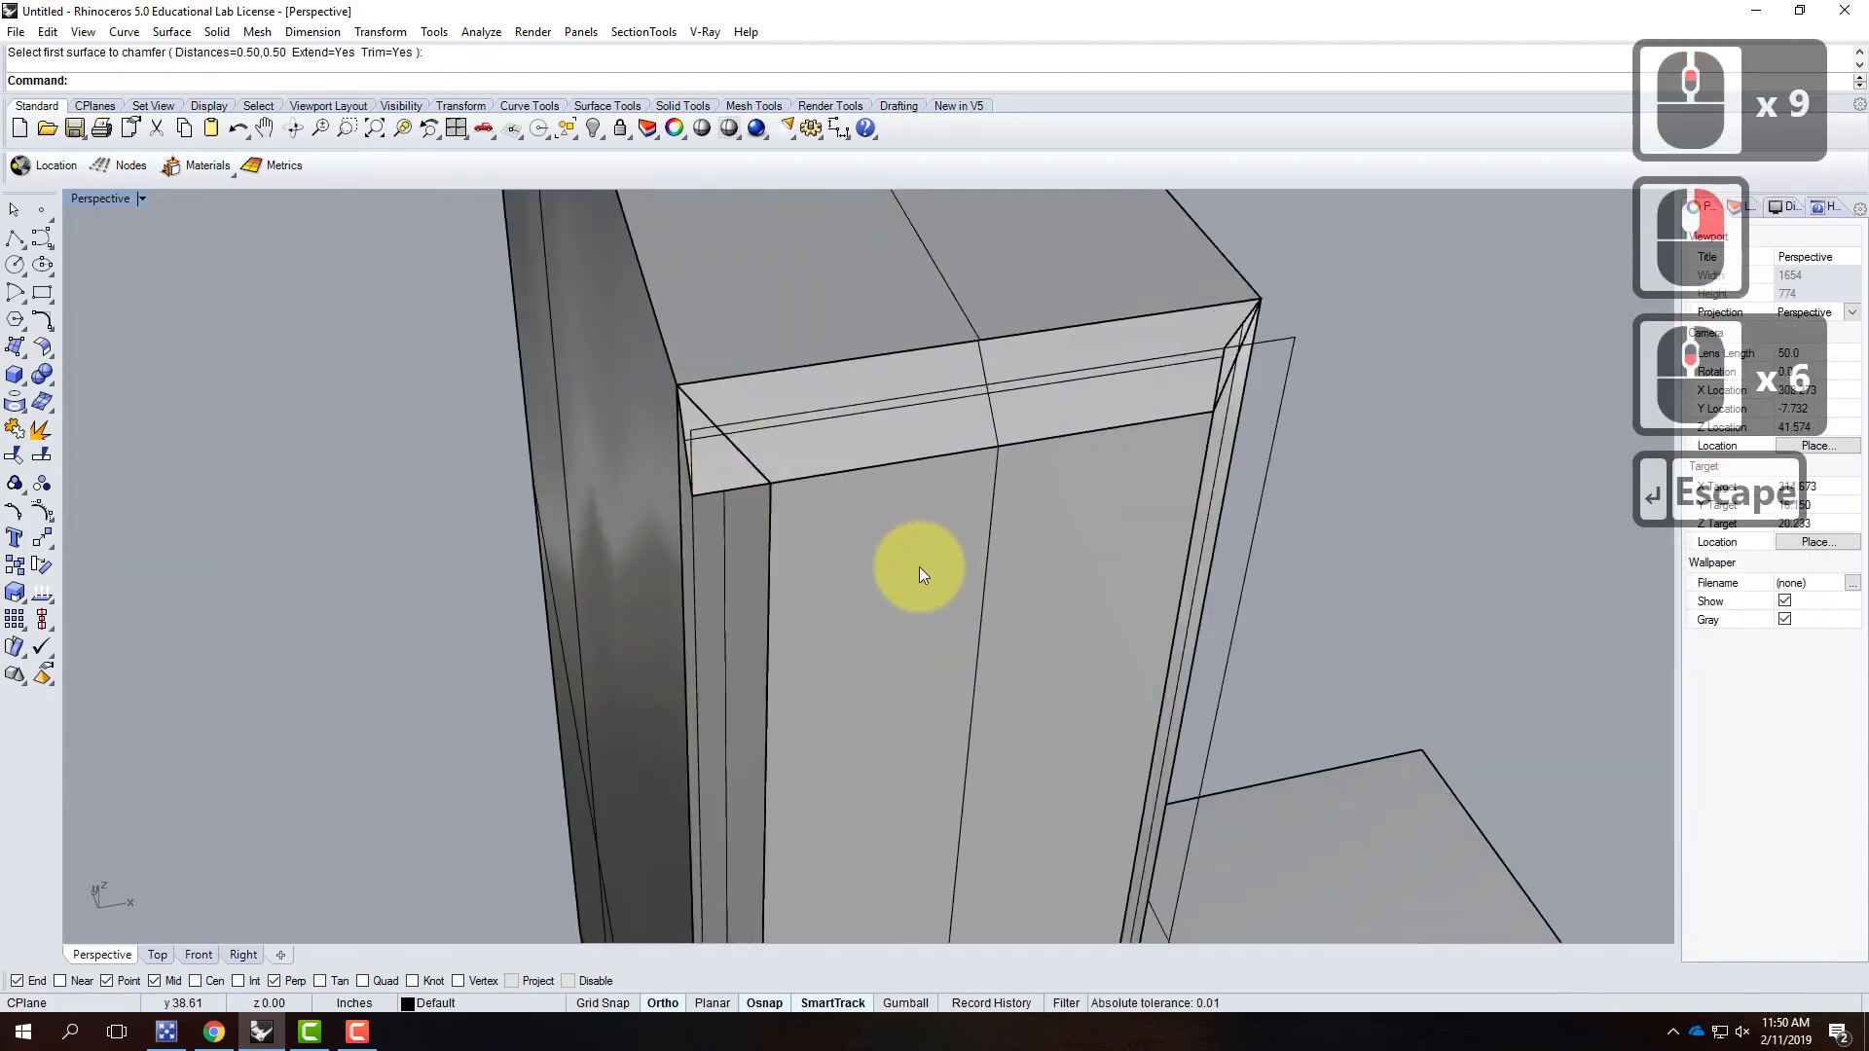
{"action": "scroll", "coordinate": [918, 566], "scroll_direction": "down", "scroll_amount": 3}
{"action": "type", "text": "chamf"}
{"action": "key", "text": "Return"}
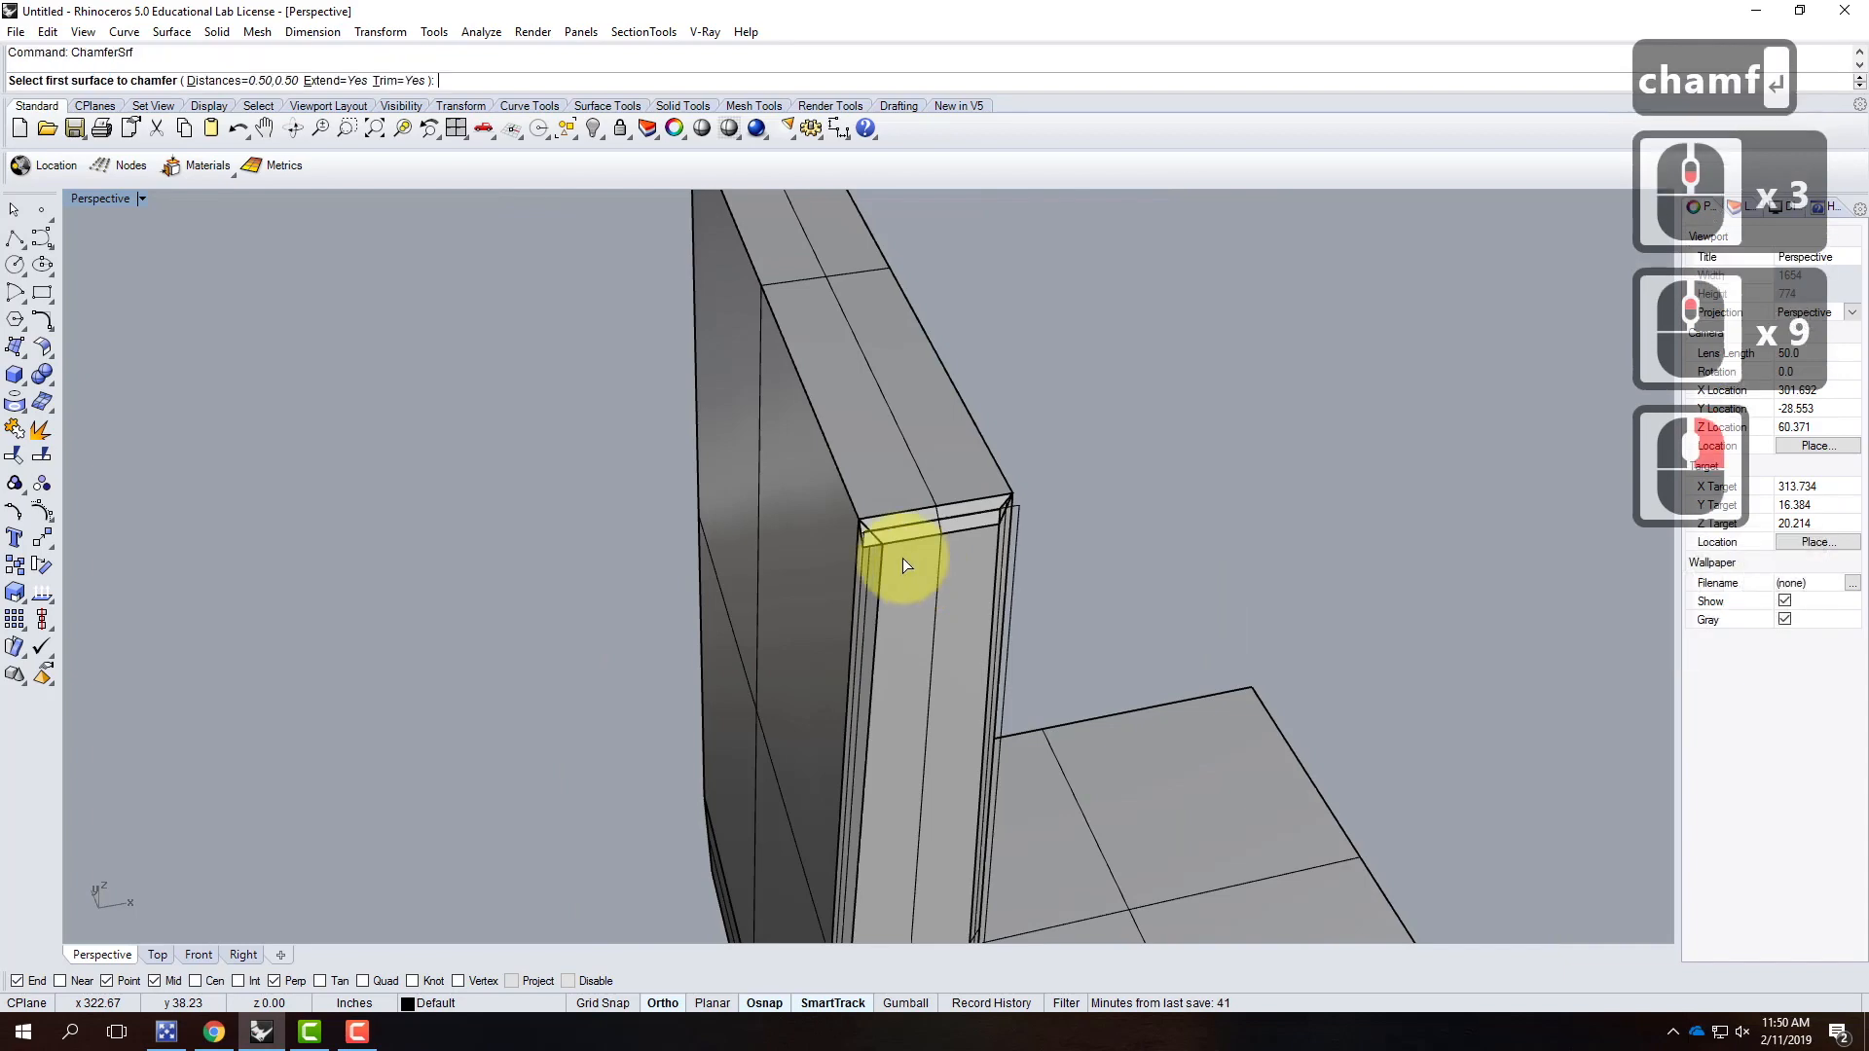
{"action": "left_click", "coordinate": [764, 450]}
{"action": "left_click", "coordinate": [857, 403]}
Step: Chamfer the upright wall's top face with its inner side, using distances of 0.50
{"action": "right_click", "coordinate": [889, 399]}
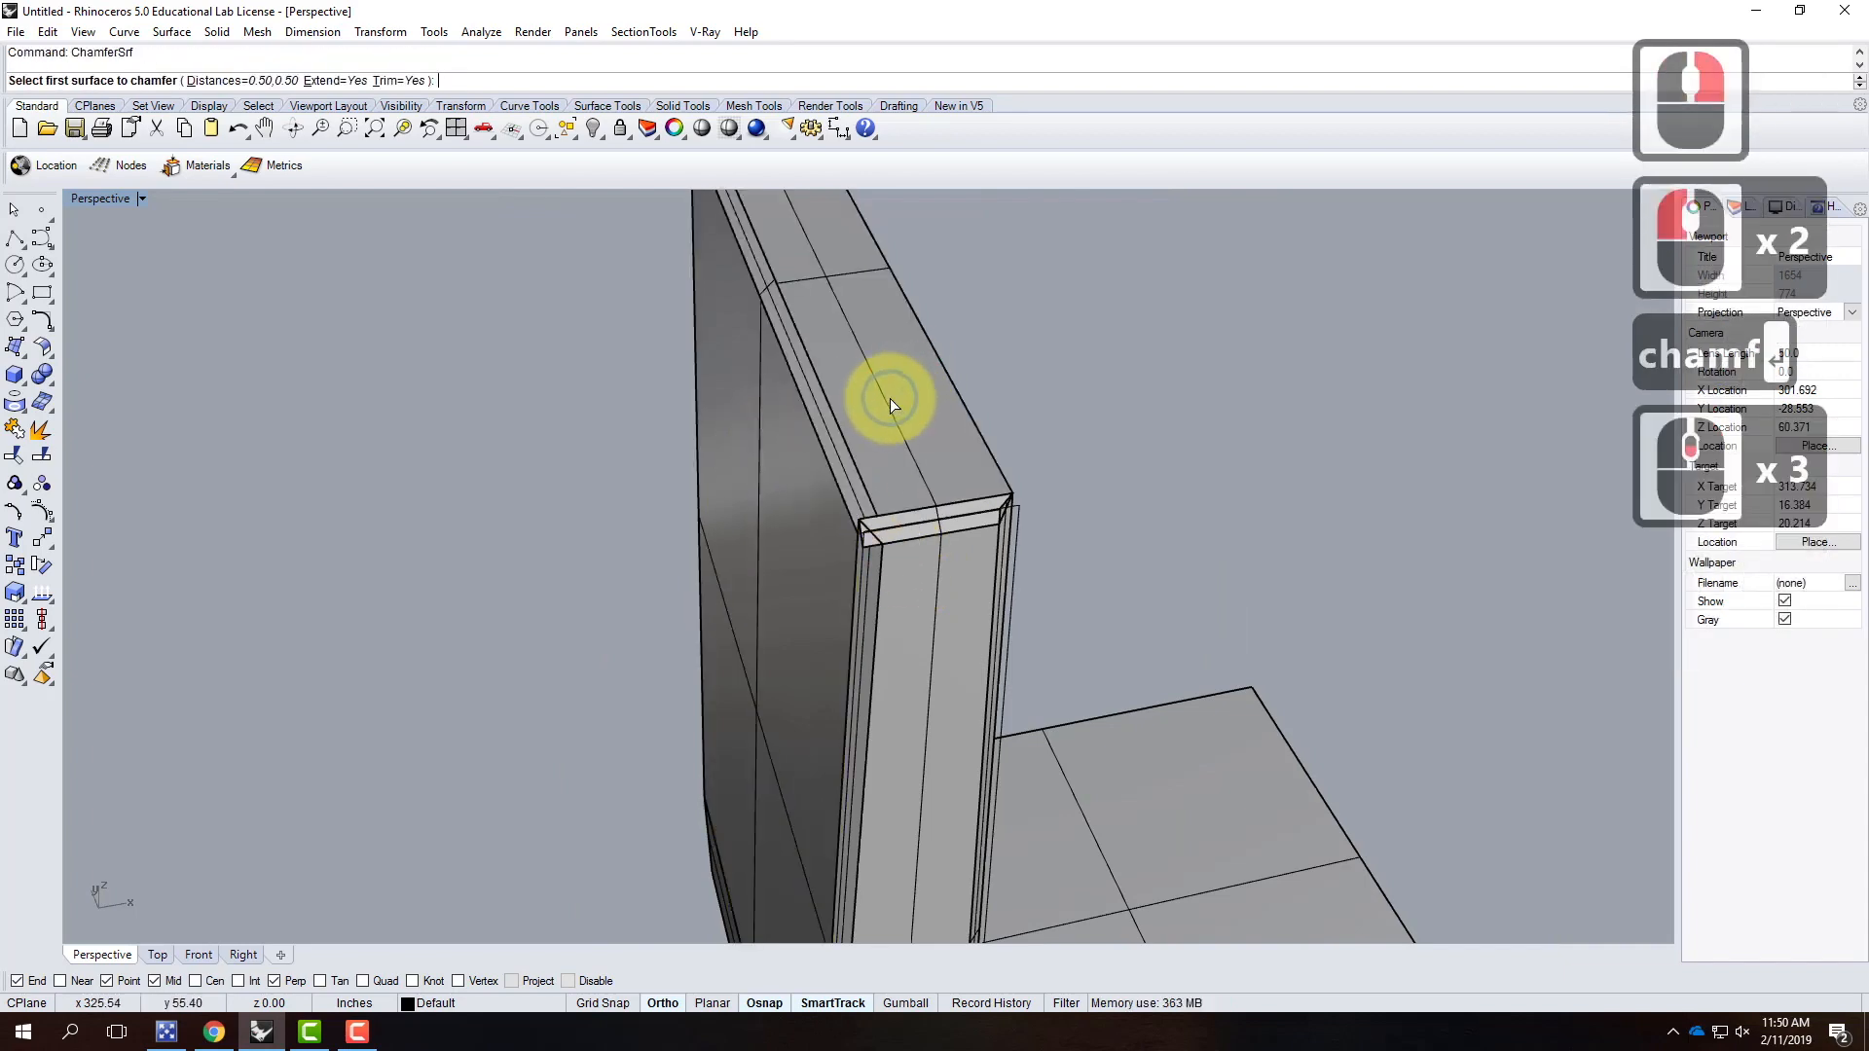
{"action": "left_click", "coordinate": [889, 399]}
{"action": "right_click_drag", "start_coordinate": [1097, 471], "coordinate": [790, 453]}
{"action": "left_click", "coordinate": [843, 451]}
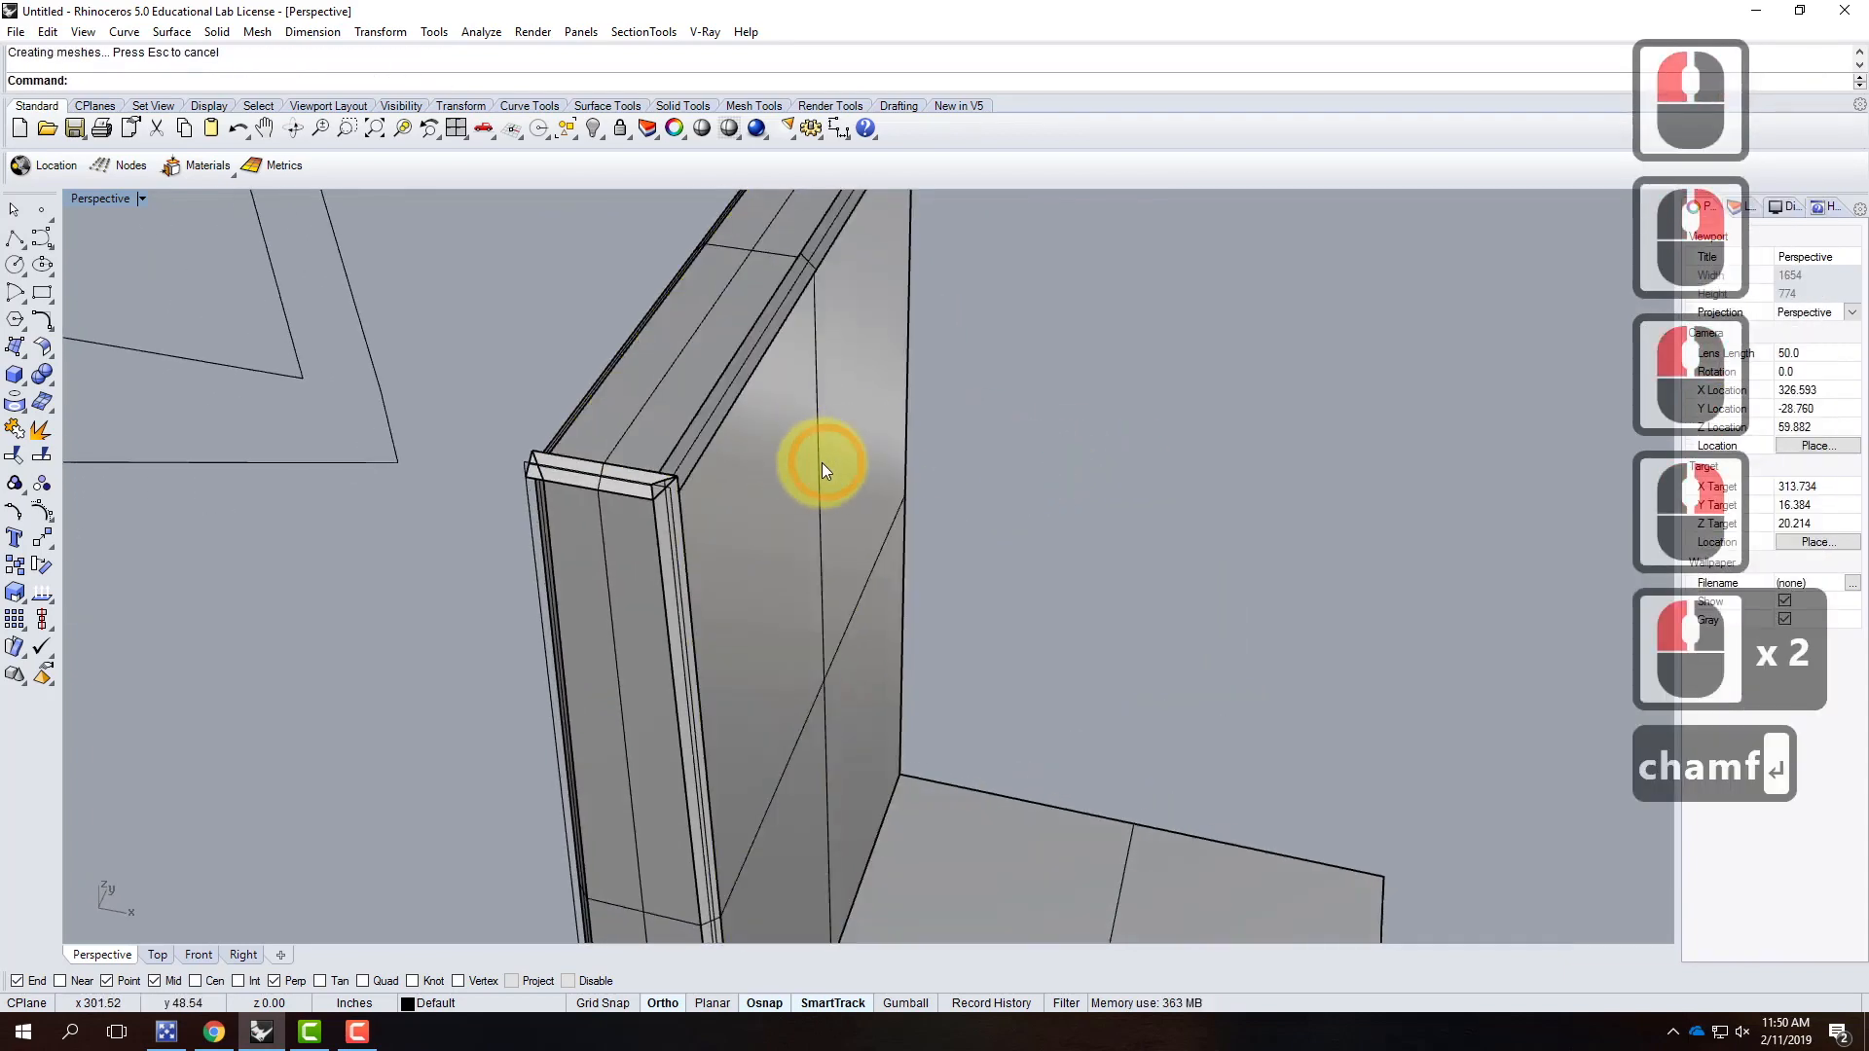
{"action": "key", "text": "Escape"}
{"action": "key", "text": "Escape"}
Step: Draw a closed triangular polyline through the chamfer end points at the wall's inner top corner
{"action": "left_click", "coordinate": [15, 239]}
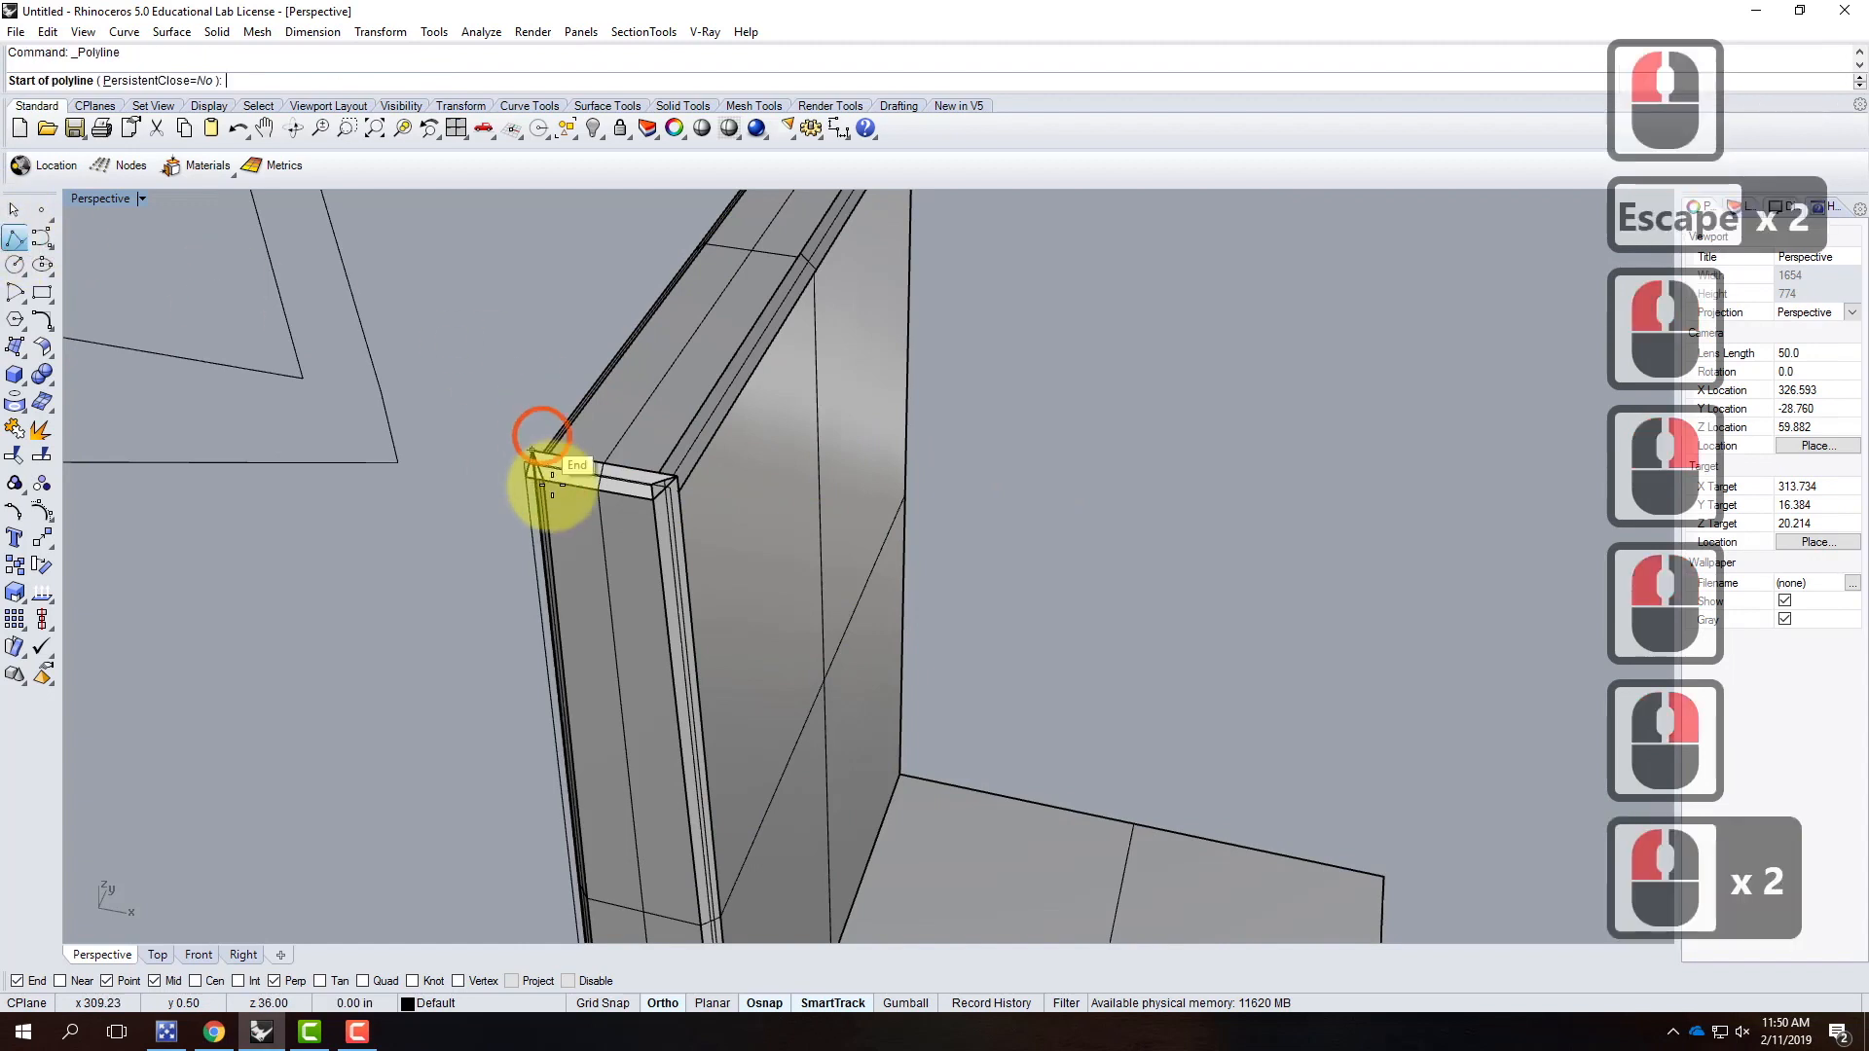
{"action": "left_click", "coordinate": [662, 481]}
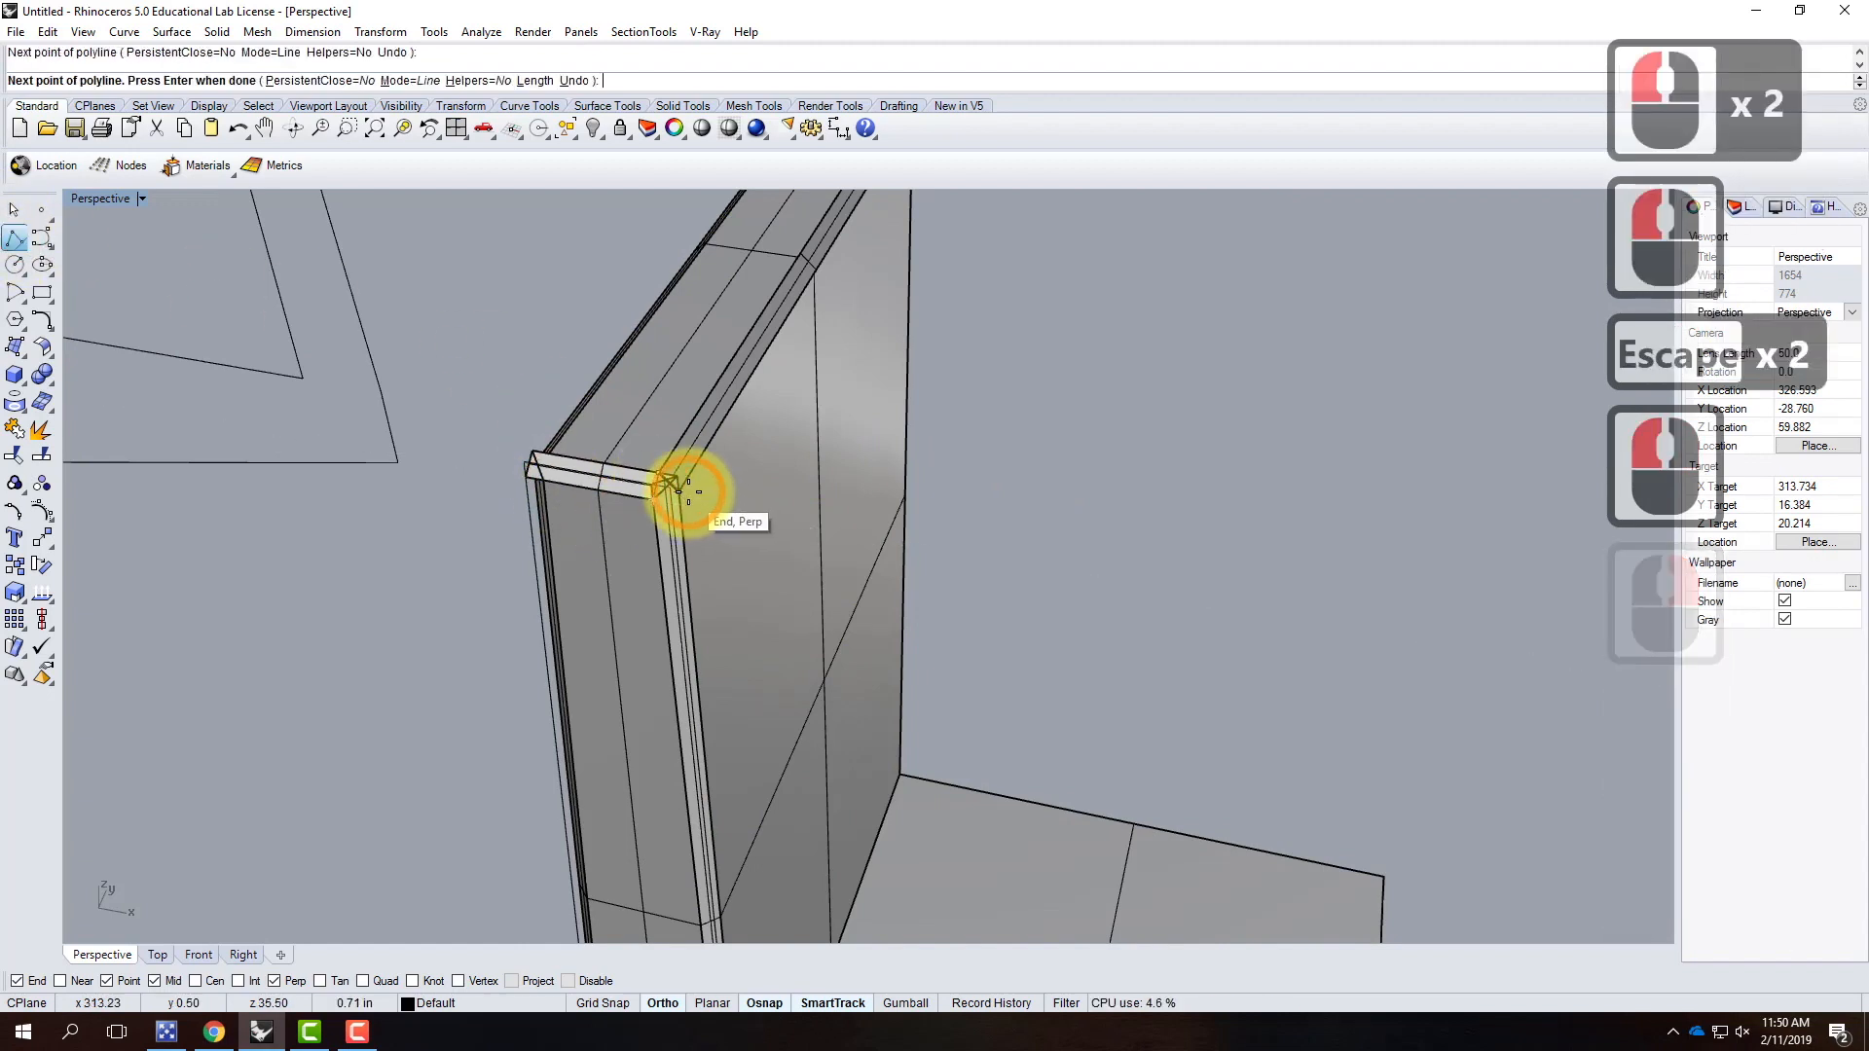
{"action": "left_click", "coordinate": [626, 492]}
{"action": "type", "text": "c"}
{"action": "key", "text": "Return"}
Step: Trim away the overlapping chamfer ends at the wall's inner top corner, using the triangular polyline as the cutting object
{"action": "scroll", "coordinate": [656, 499], "scroll_direction": "up", "scroll_amount": 2}
{"action": "scroll", "coordinate": [656, 498], "scroll_direction": "up", "scroll_amount": 1}
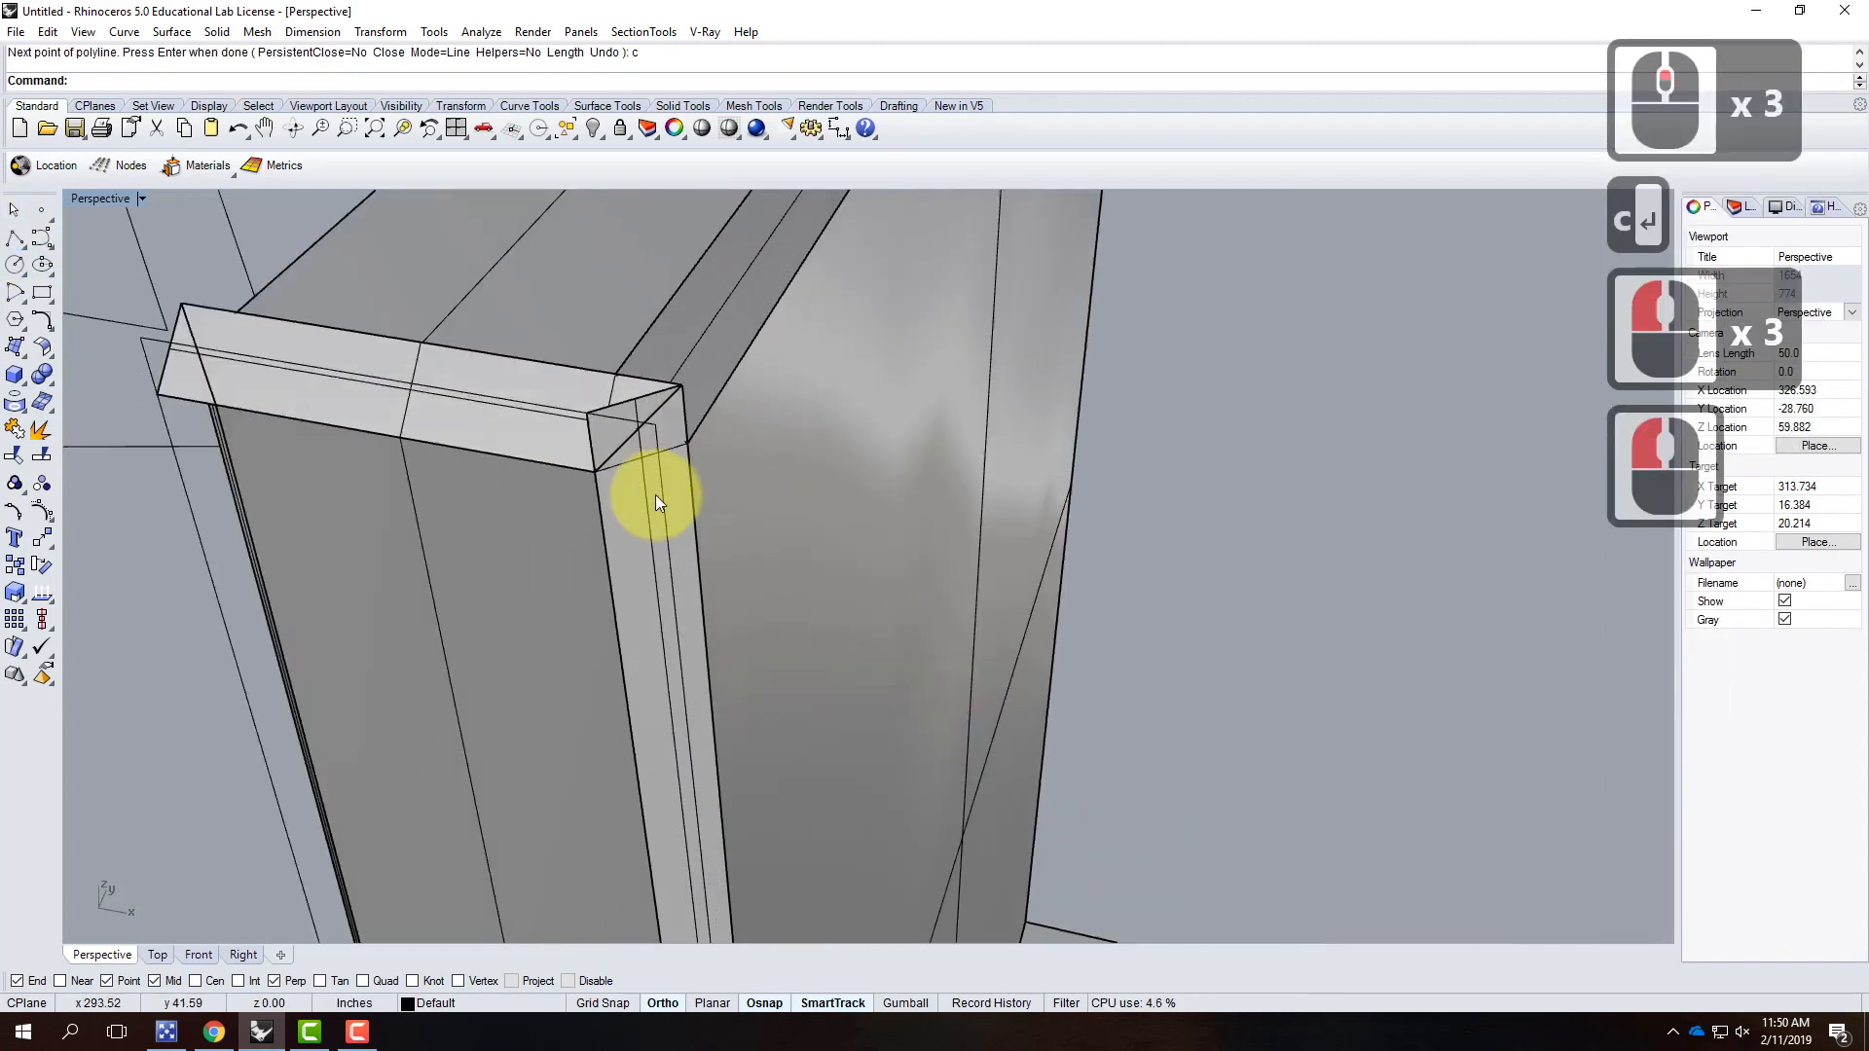
{"action": "left_click", "coordinate": [662, 454]}
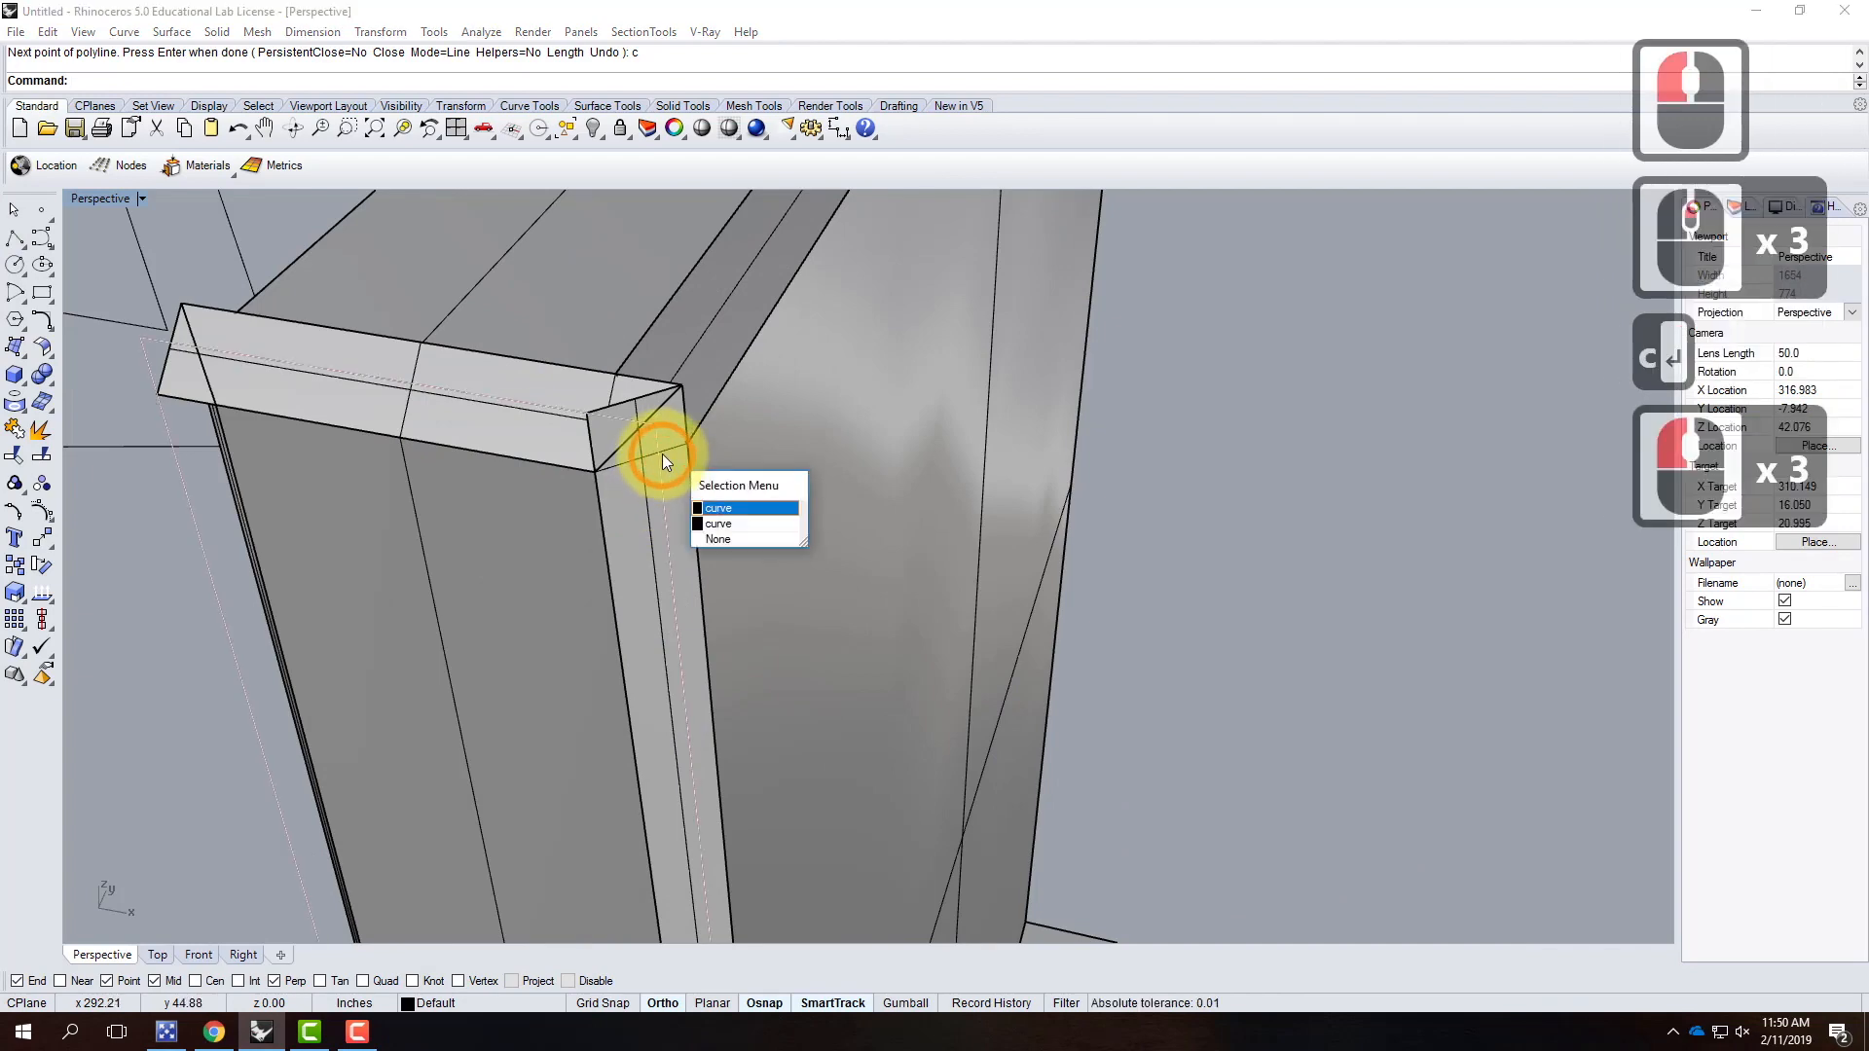
{"action": "left_click", "coordinate": [709, 523]}
{"action": "type", "text": "z"}
{"action": "key", "text": "Return"}
{"action": "type", "text": "s"}
{"action": "key", "text": "Return"}
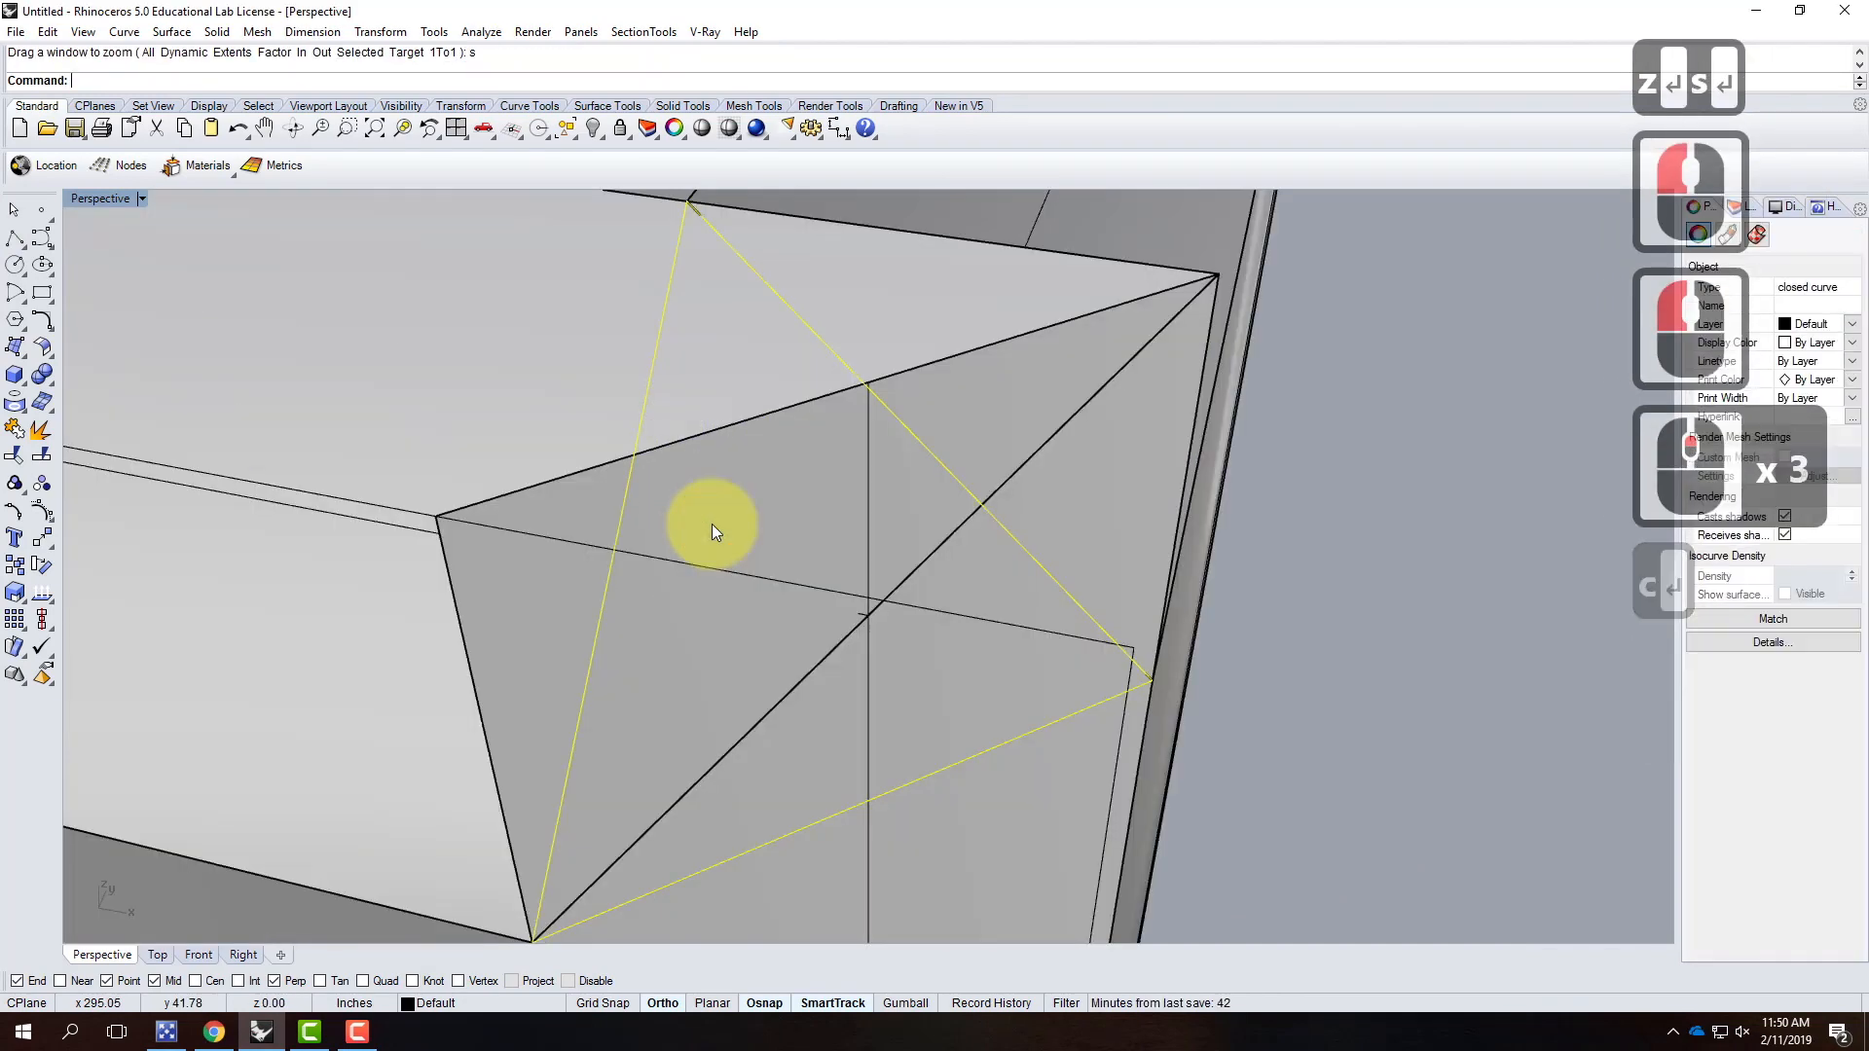
{"action": "scroll", "coordinate": [762, 477], "scroll_direction": "down", "scroll_amount": 7}
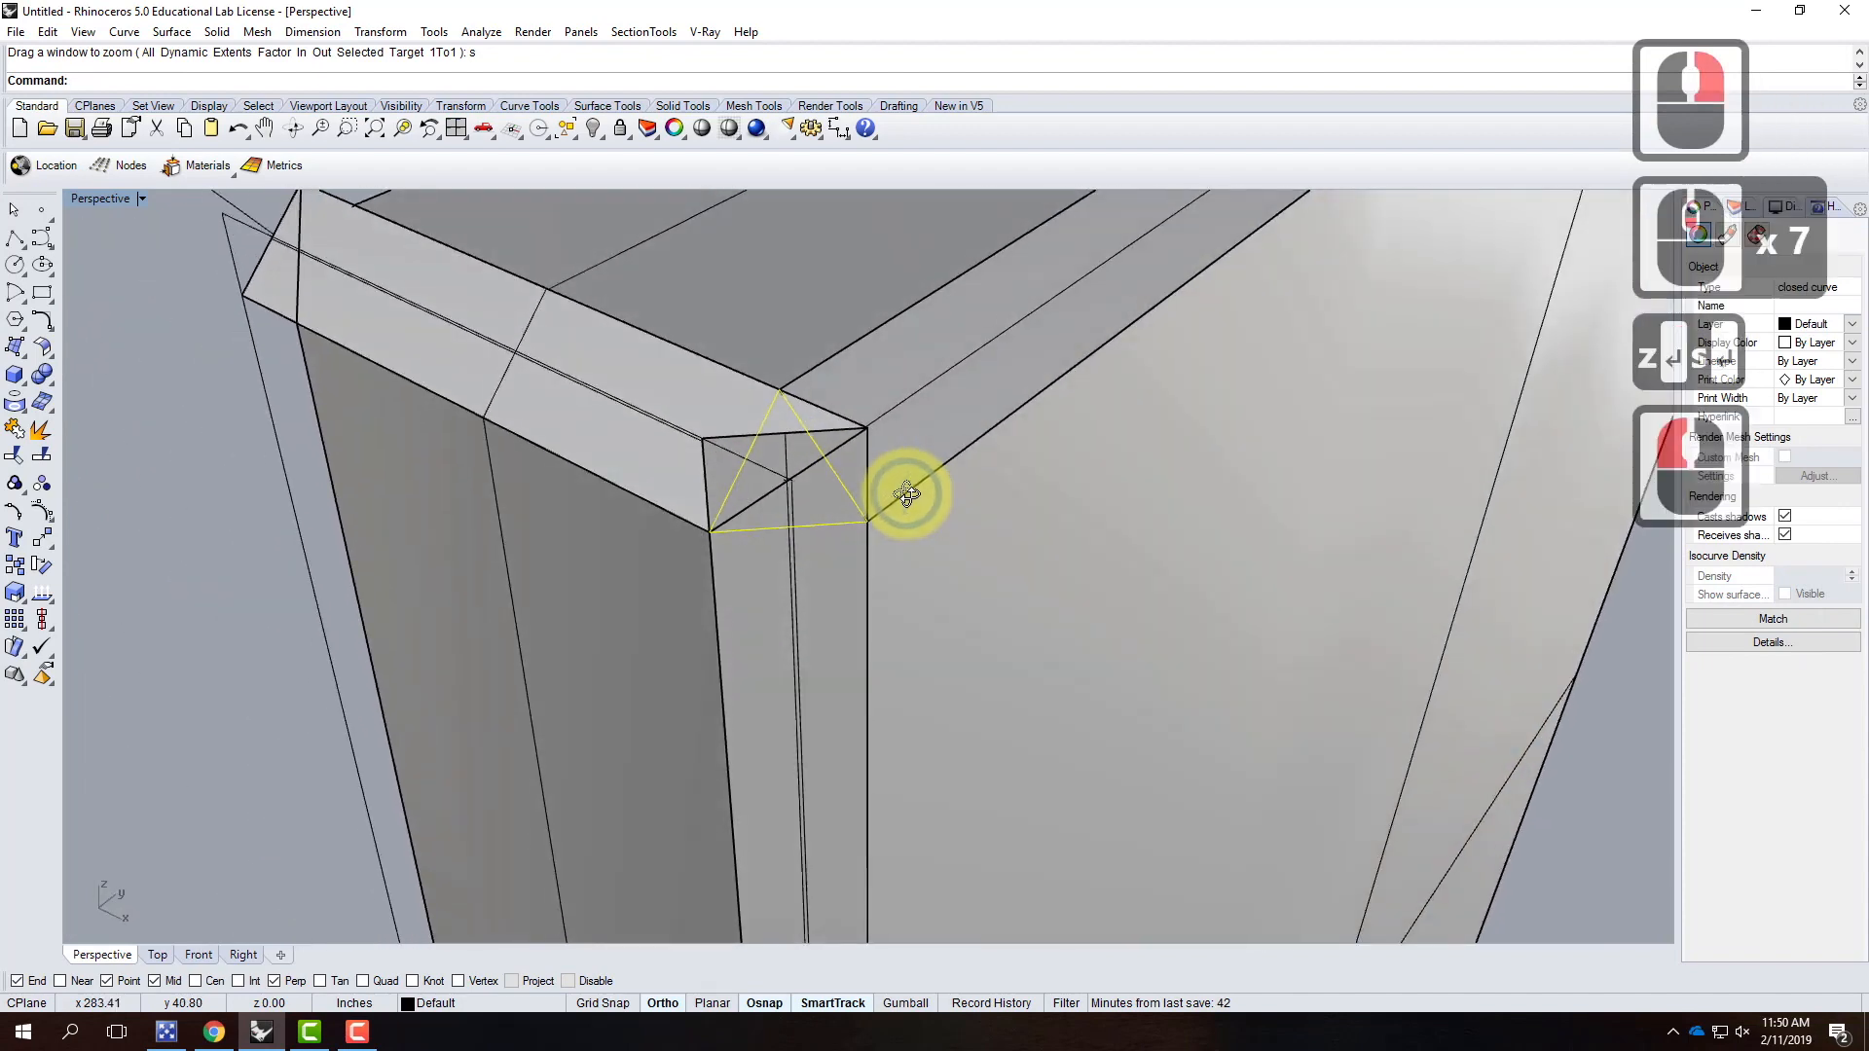
{"action": "type", "text": "trim"}
{"action": "key", "text": "Return"}
{"action": "left_click", "coordinate": [747, 443]}
{"action": "left_click", "coordinate": [837, 436]}
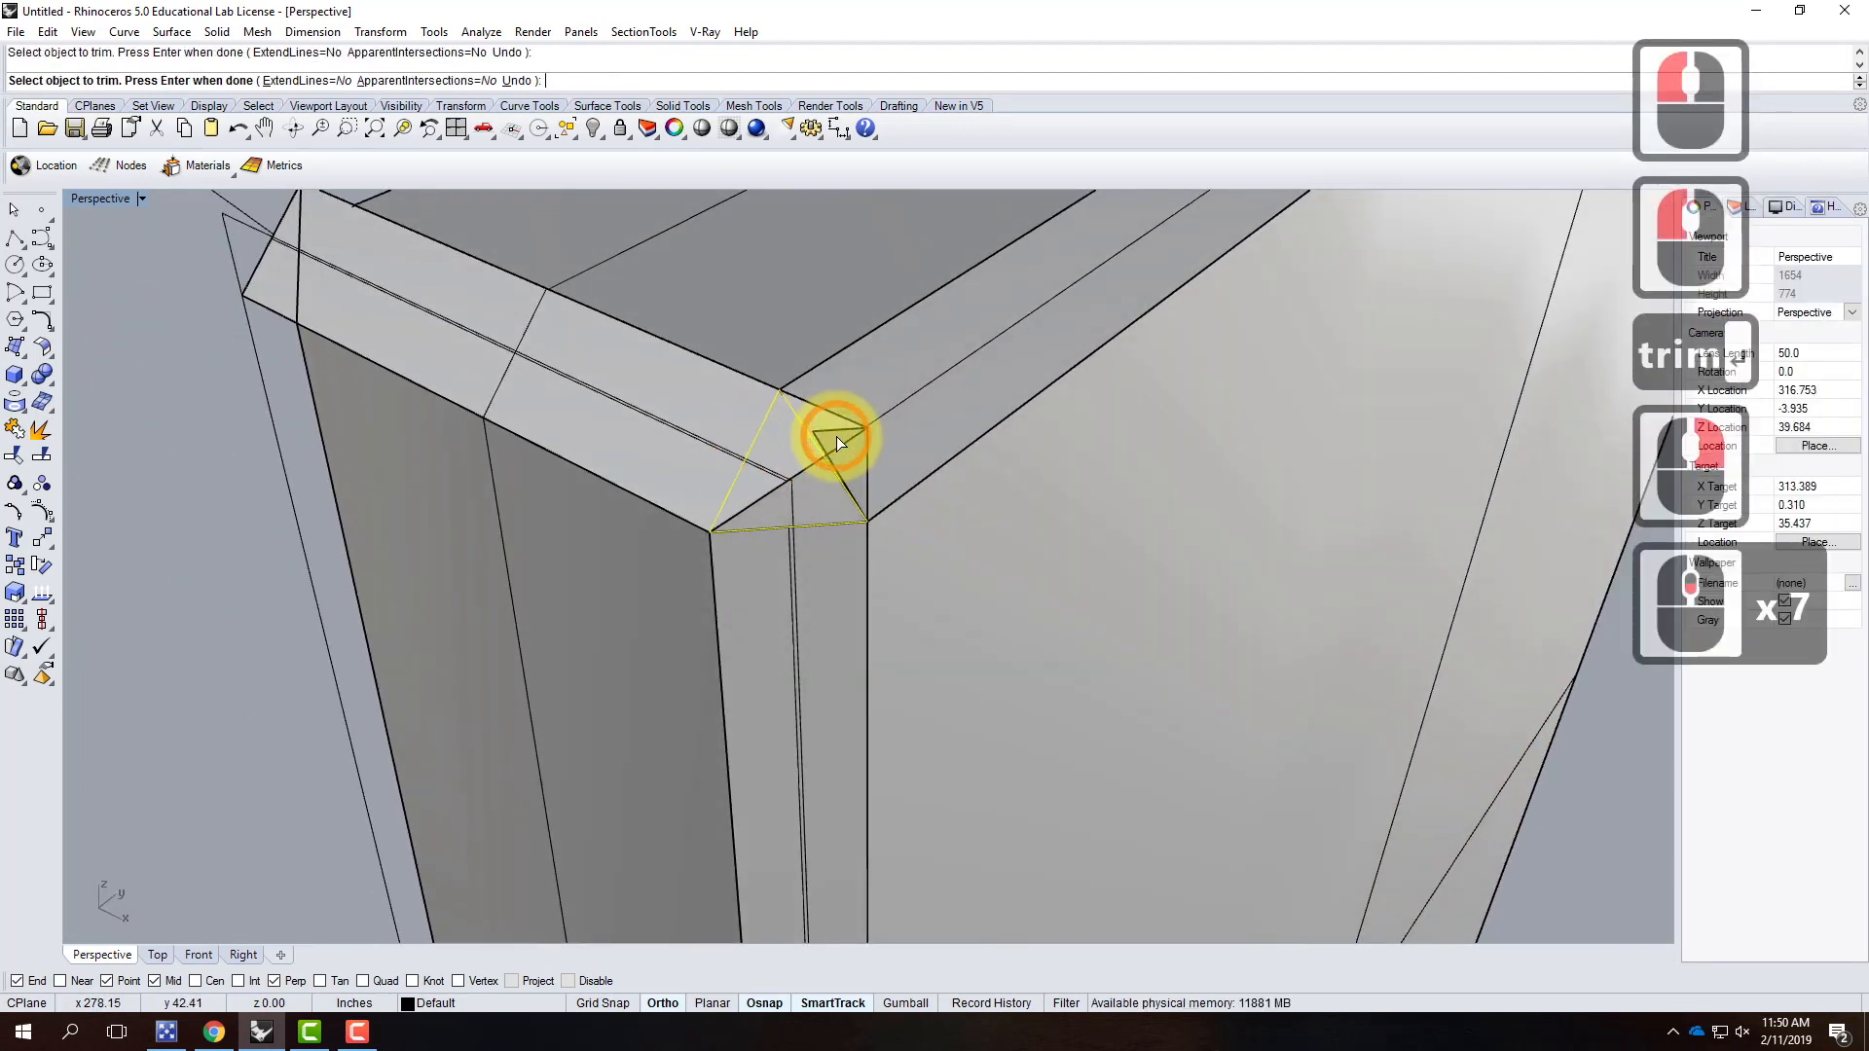
{"action": "left_click", "coordinate": [846, 434]}
{"action": "left_click", "coordinate": [850, 430]}
{"action": "left_click", "coordinate": [808, 464]}
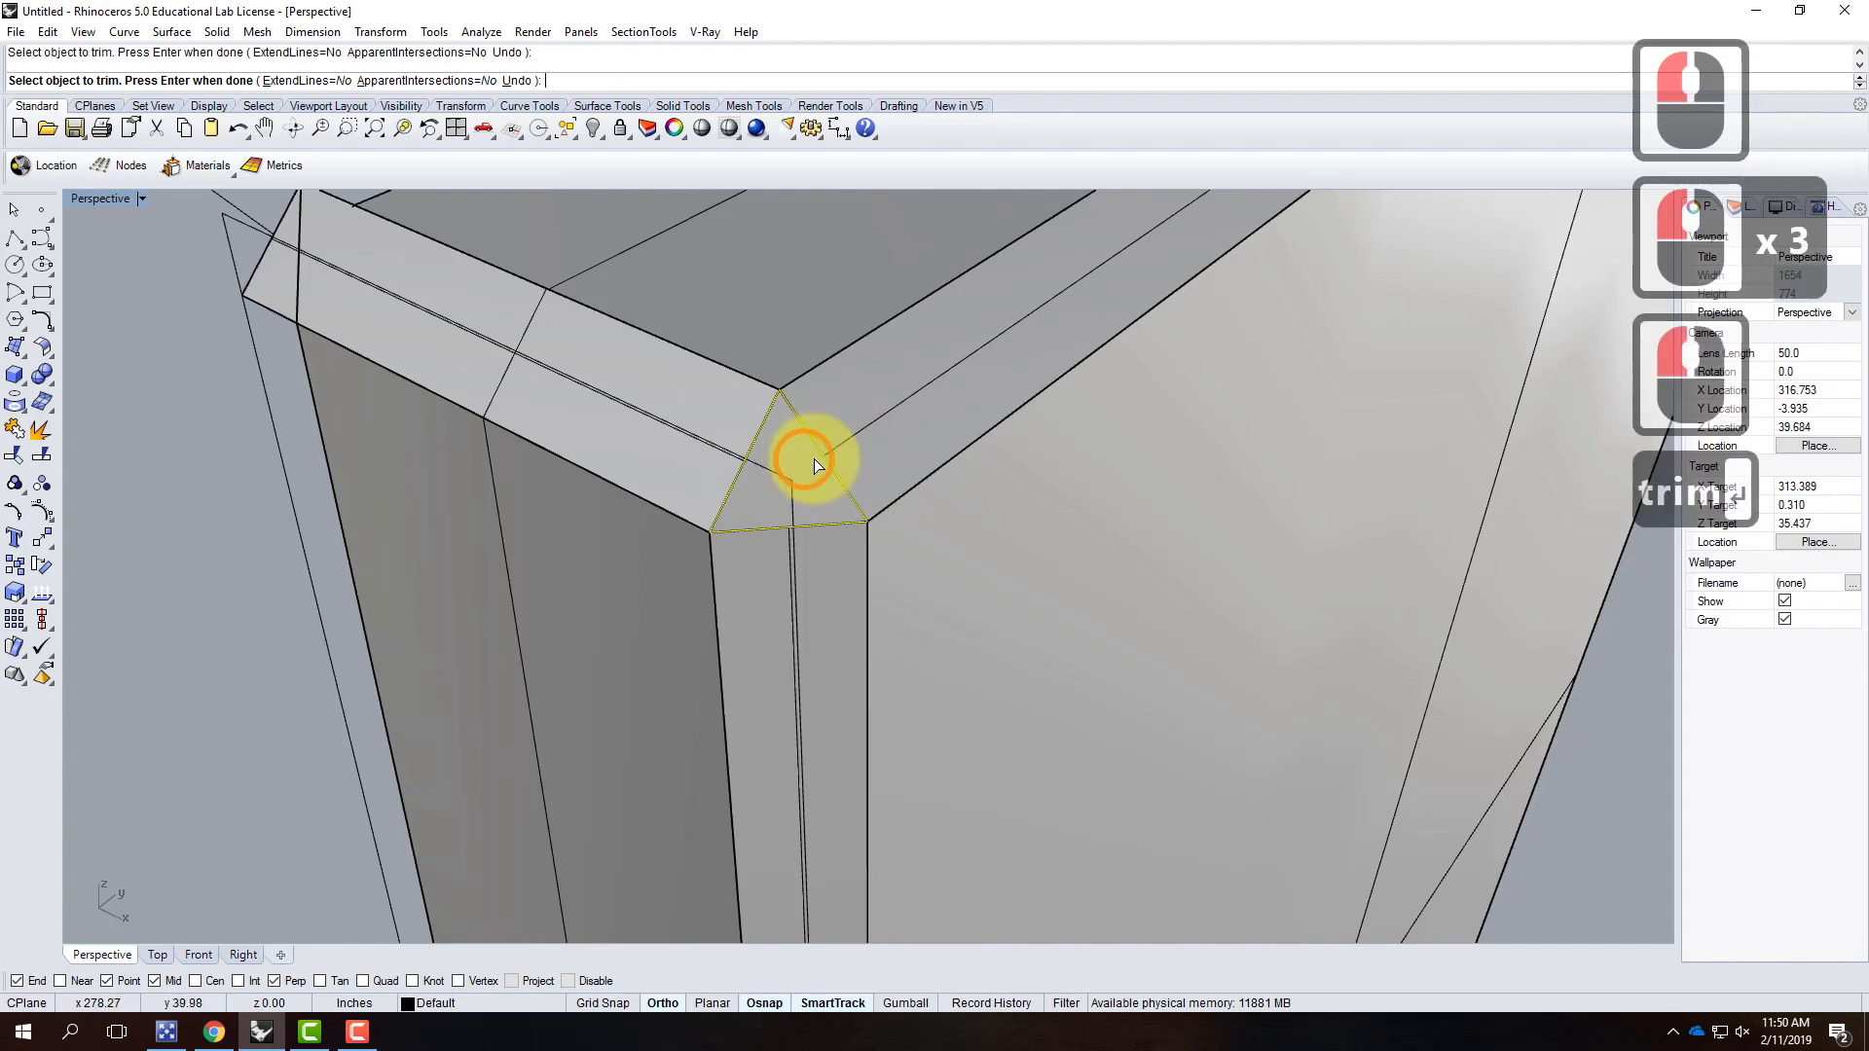
{"action": "key", "text": "Return"}
Step: Fill the triangular polyline at the inner top corner with a Patch surface, keeping the default options
{"action": "type", "text": "patch"}
{"action": "key", "text": "Return"}
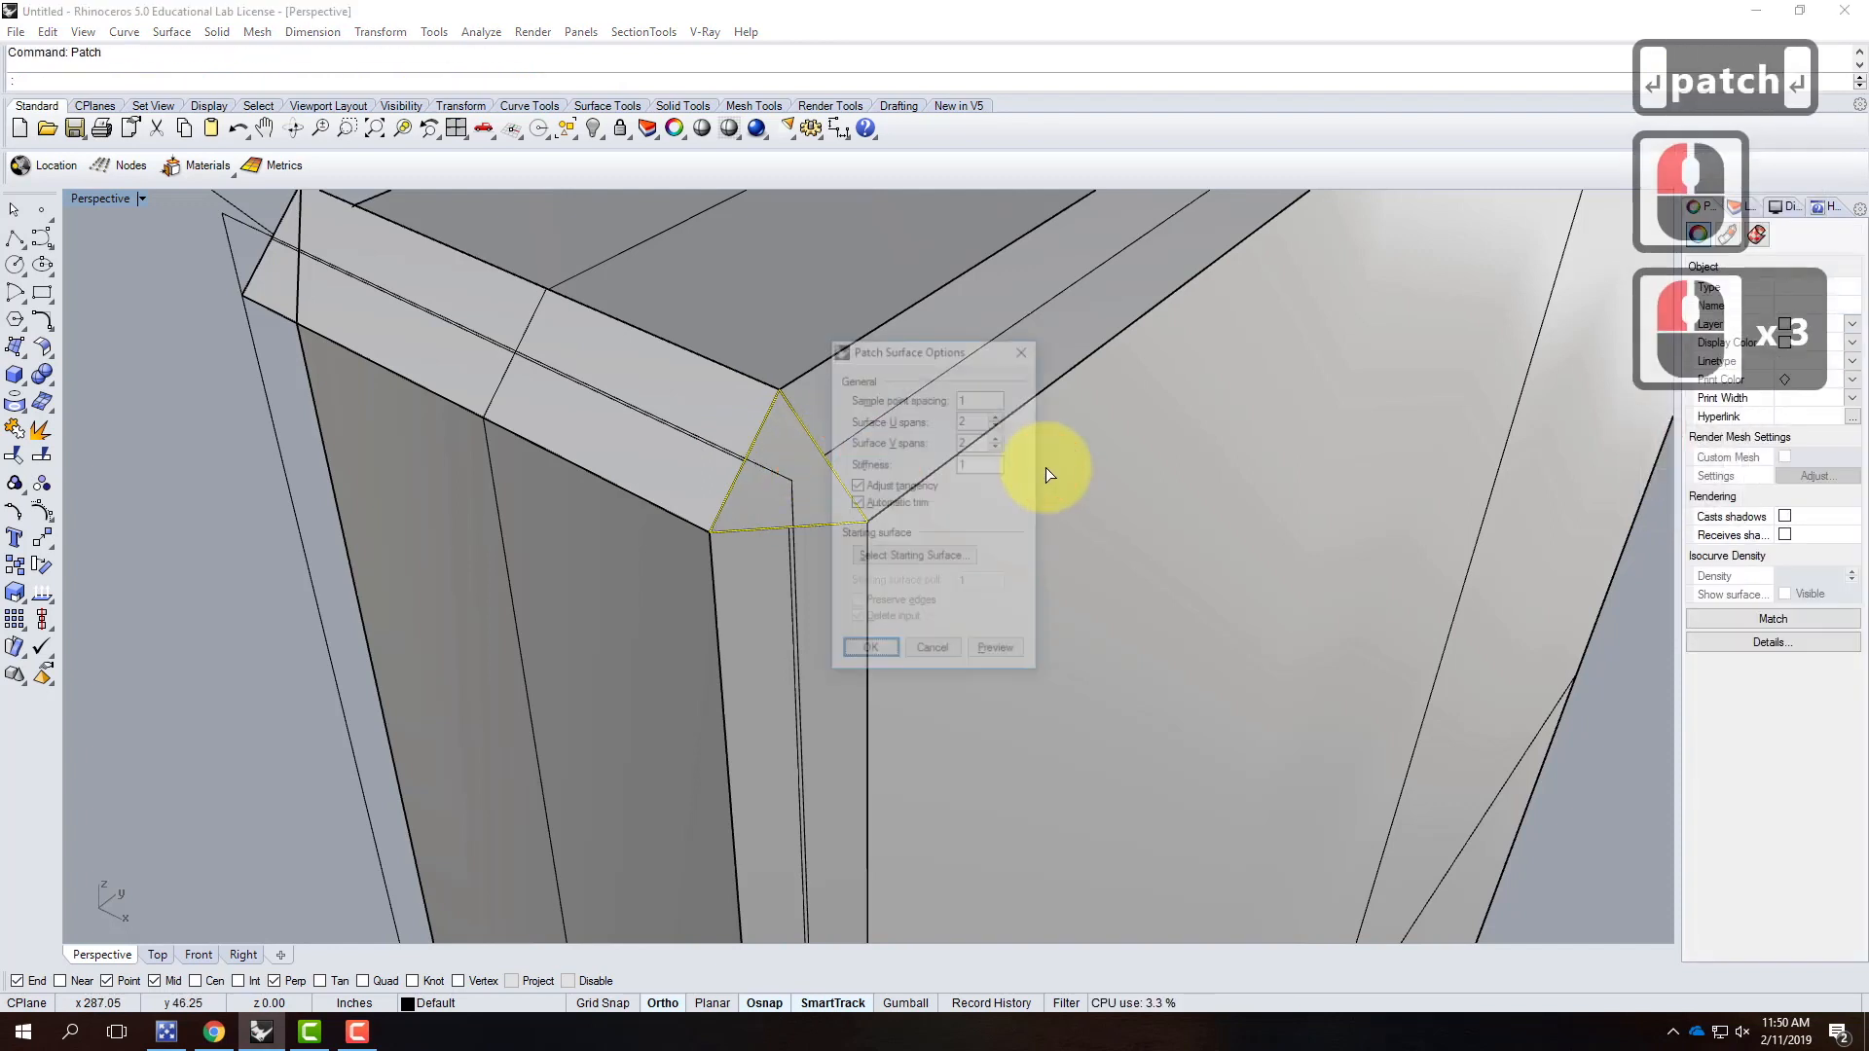
{"action": "left_click", "coordinate": [869, 651]}
Step: Draw a closed triangular polyline through the chamfer end points at the wall's outer top corner
{"action": "right_click_drag", "start_coordinate": [640, 571], "coordinate": [1201, 451]}
{"action": "scroll", "coordinate": [1201, 451], "scroll_direction": "down", "scroll_amount": 2}
{"action": "scroll", "coordinate": [934, 765], "scroll_direction": "up", "scroll_amount": 5}
{"action": "scroll", "coordinate": [880, 673], "scroll_direction": "down", "scroll_amount": 3}
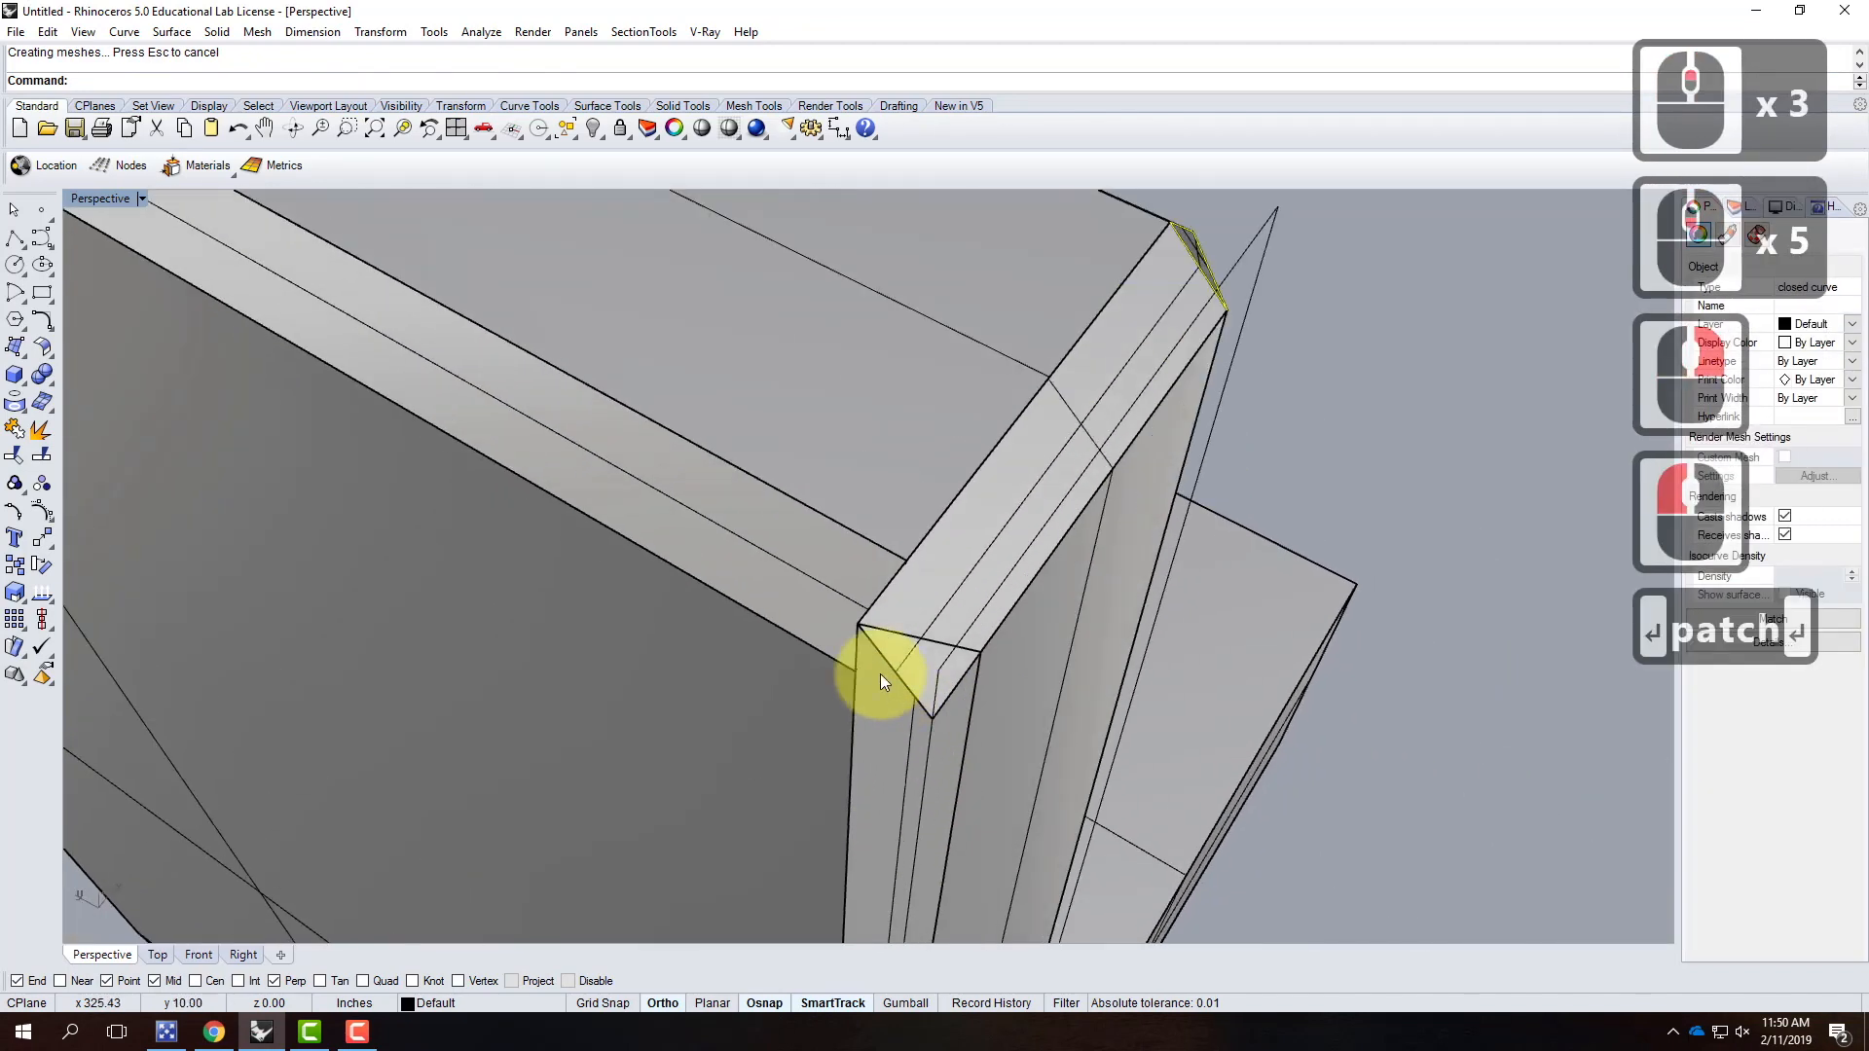
{"action": "key", "text": "Escape"}
{"action": "left_click", "coordinate": [14, 239]}
{"action": "left_click", "coordinate": [854, 670]}
{"action": "left_click", "coordinate": [903, 563]}
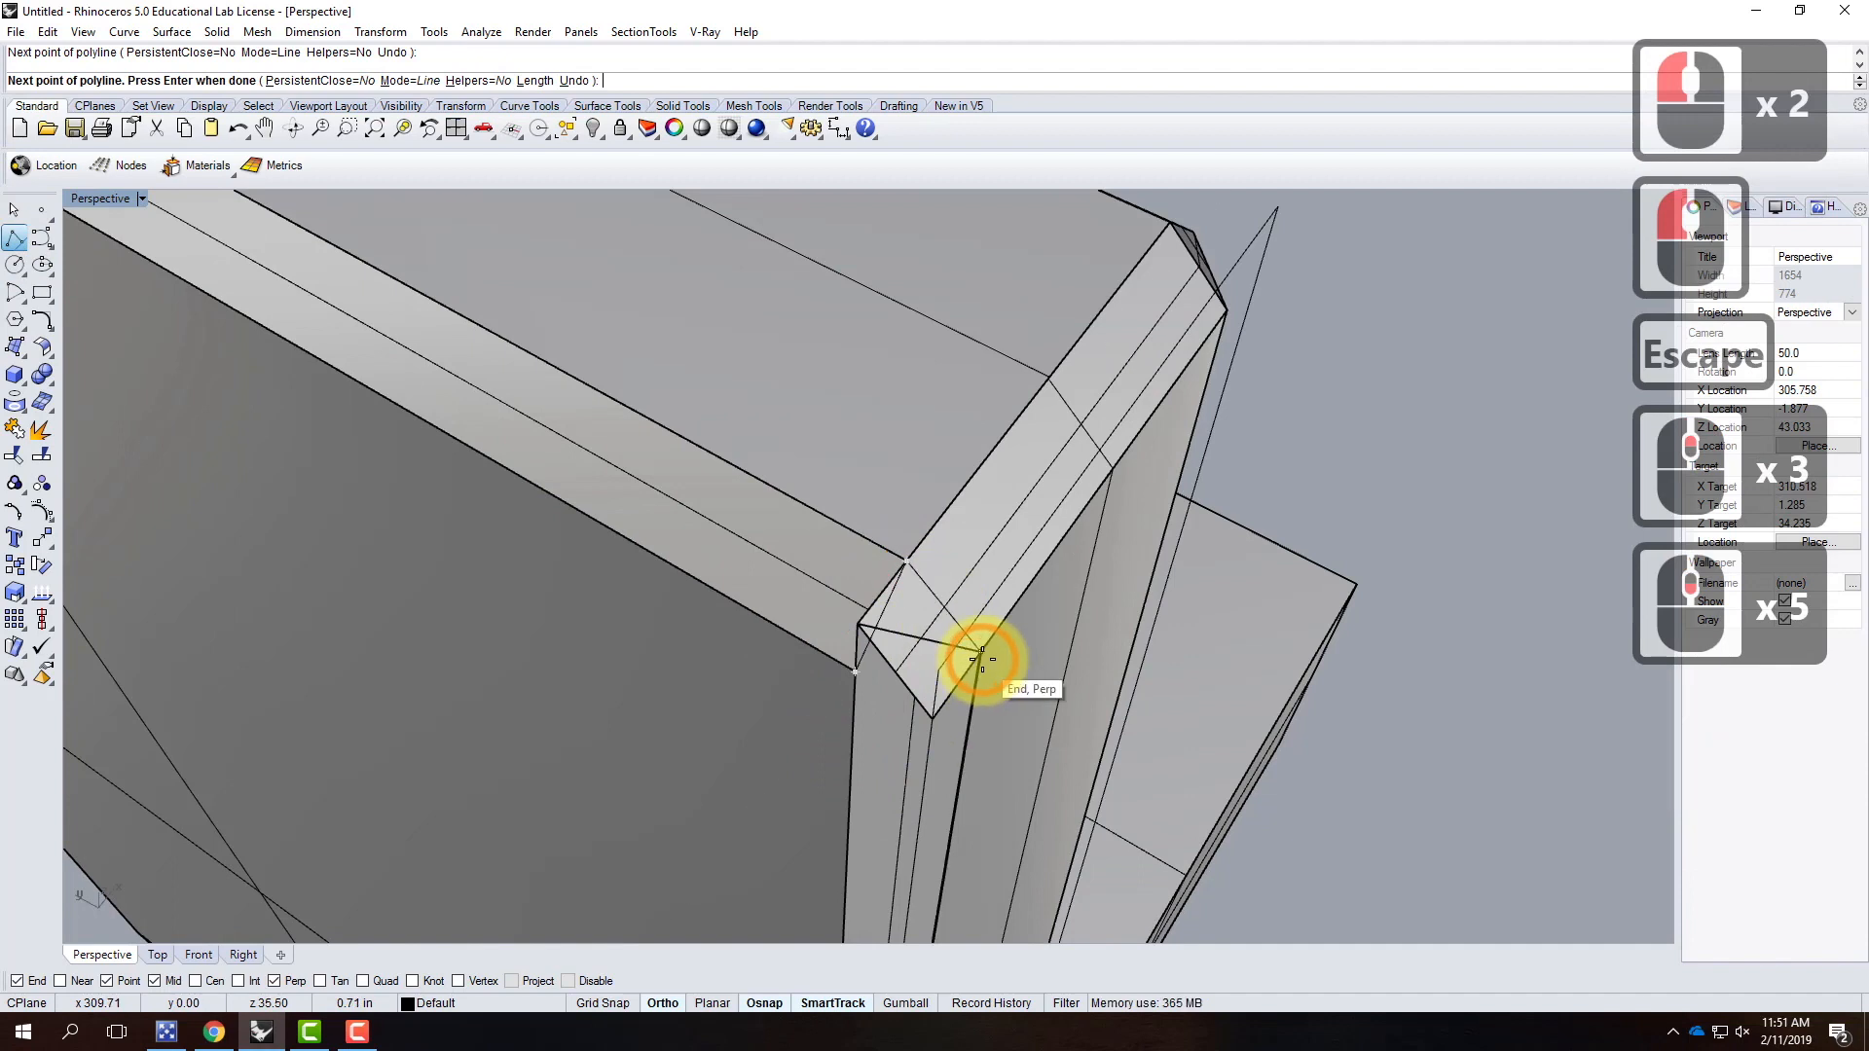
{"action": "left_click", "coordinate": [979, 651]}
{"action": "type", "text": "c"}
{"action": "key", "text": "Return"}
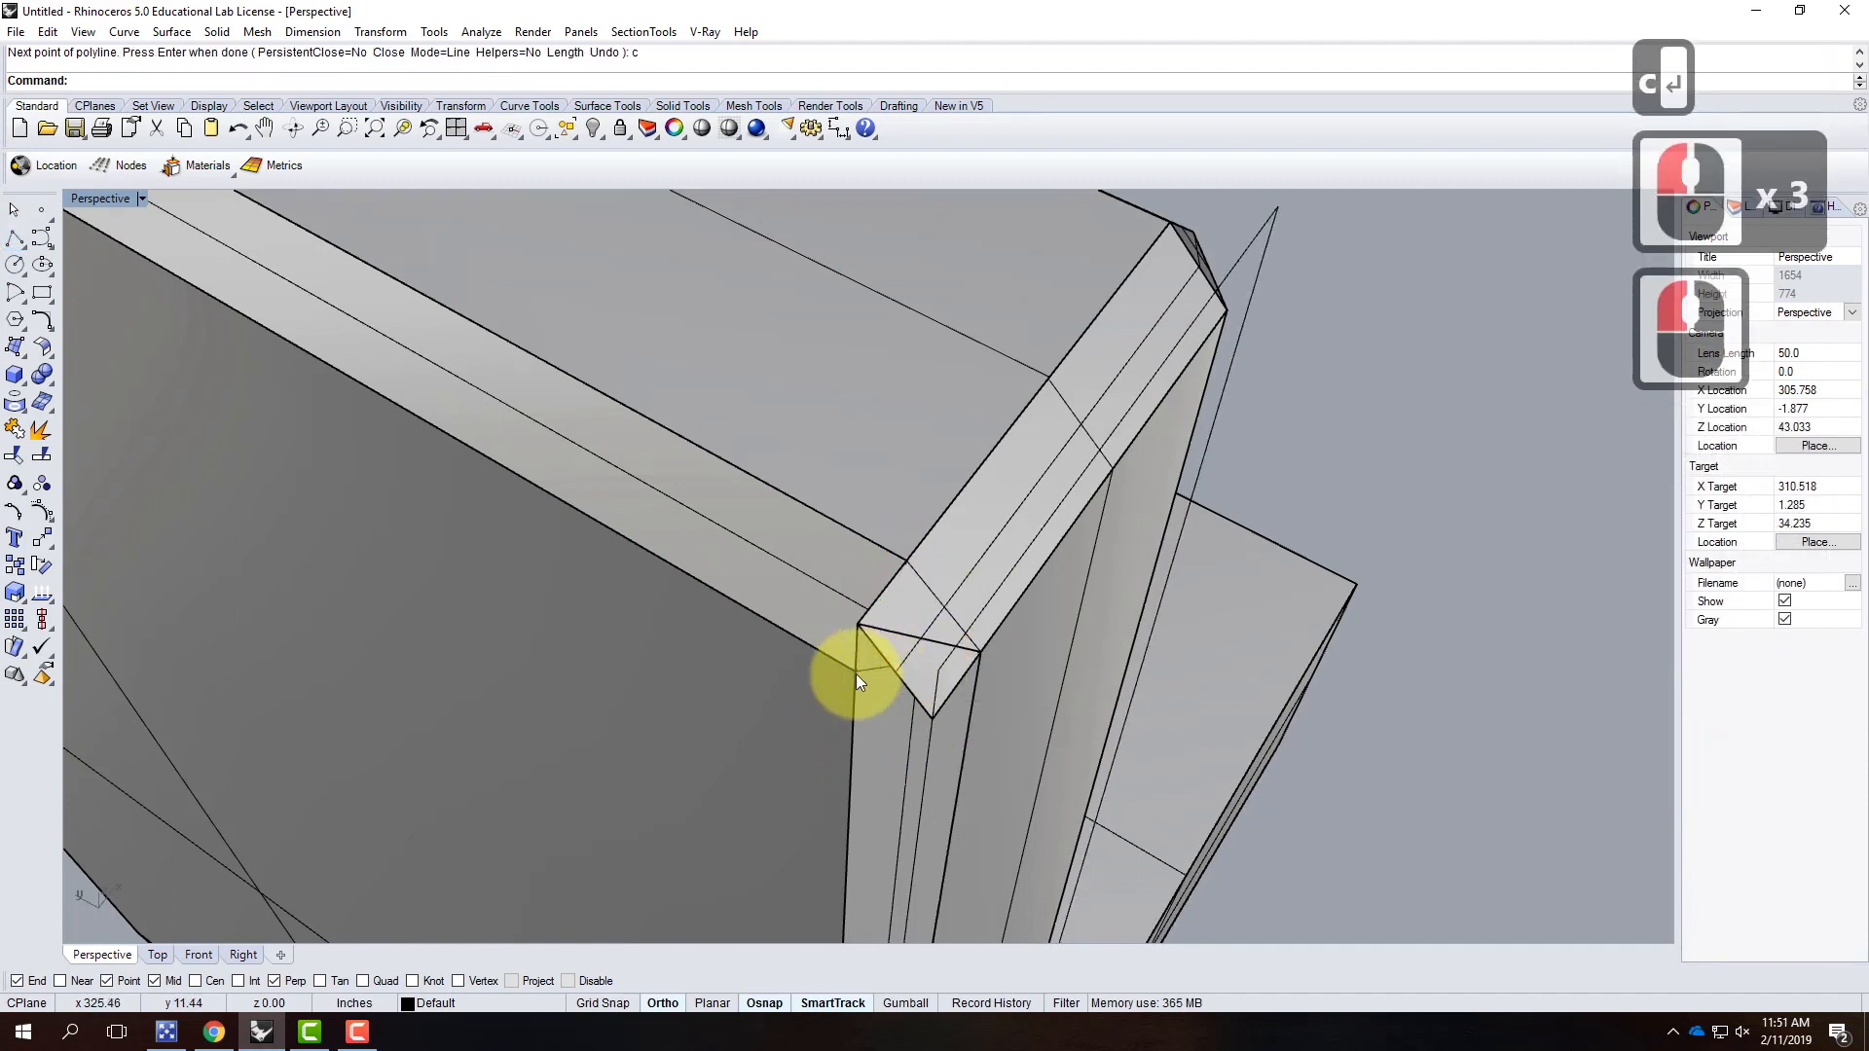
Step: Trim away the overlapping chamfer ends at the wall's outer top corner, using the triangular polyline as the cutting object
{"action": "left_click", "coordinate": [866, 670]}
{"action": "left_click", "coordinate": [920, 723]}
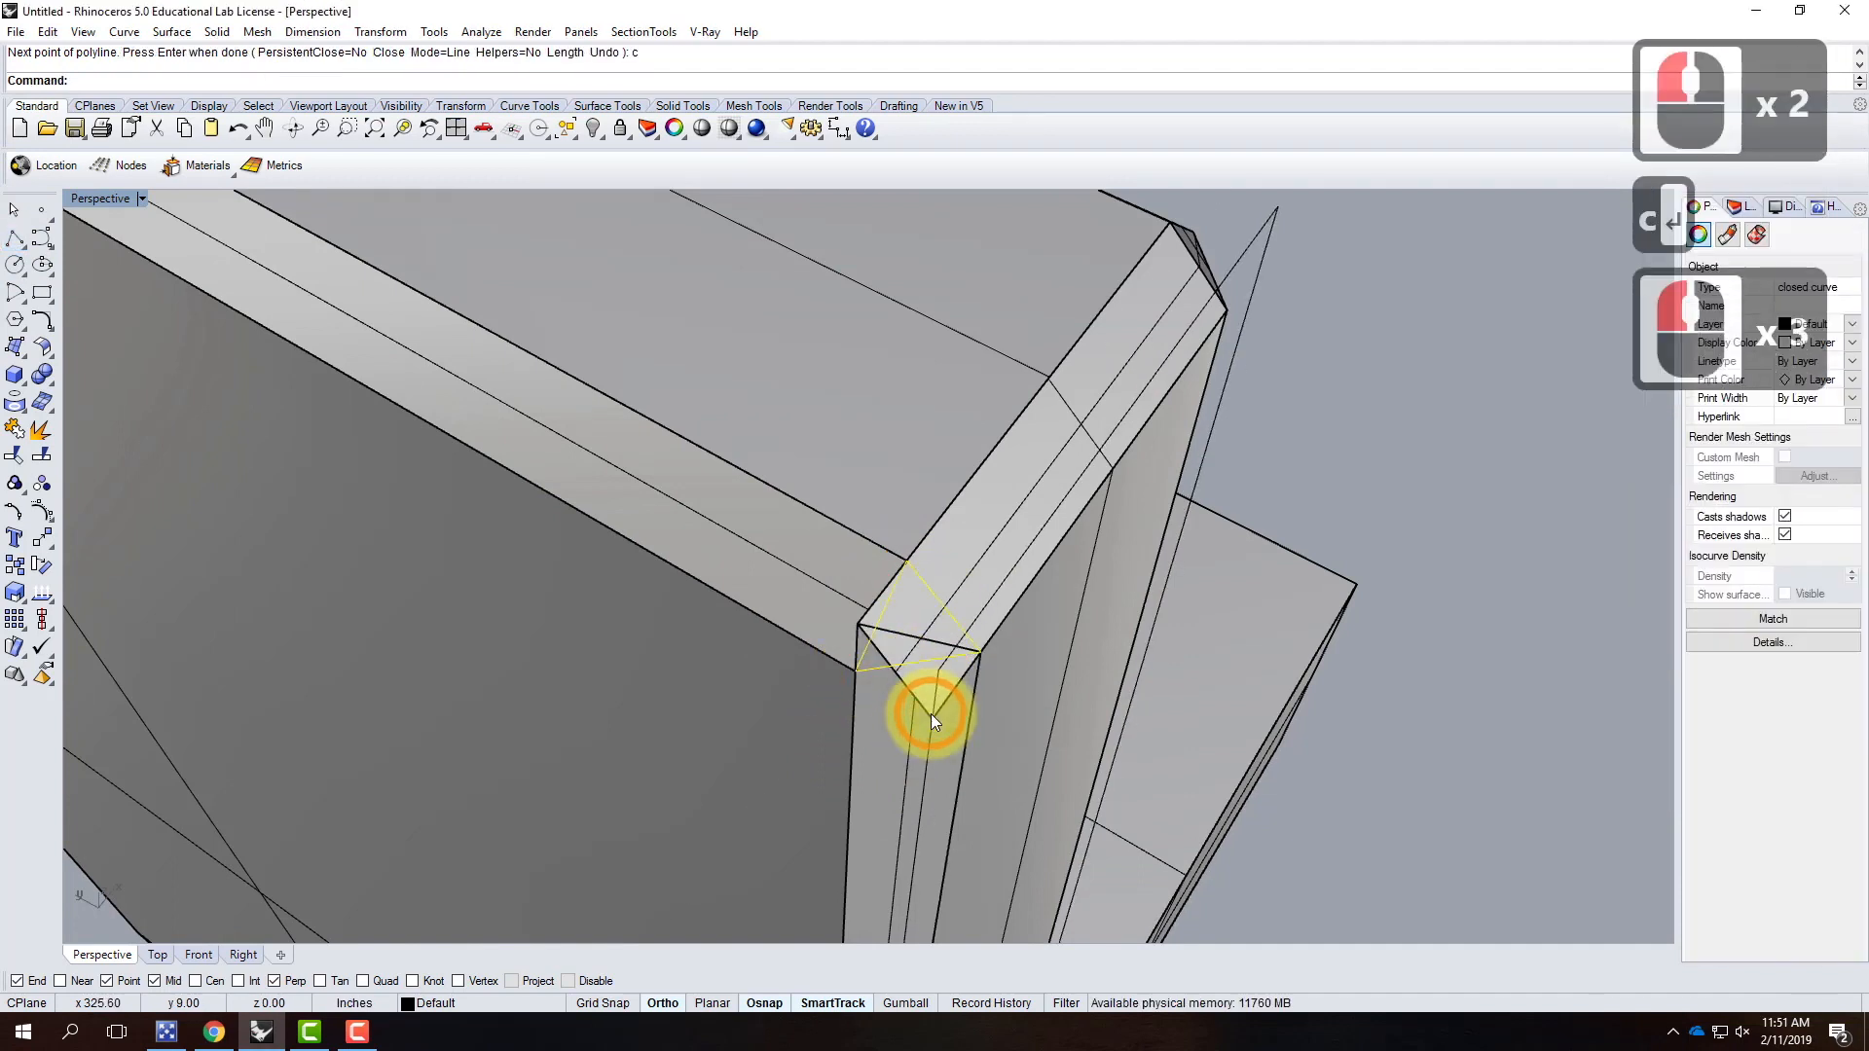
{"action": "type", "text": "trim"}
{"action": "key", "text": "Return"}
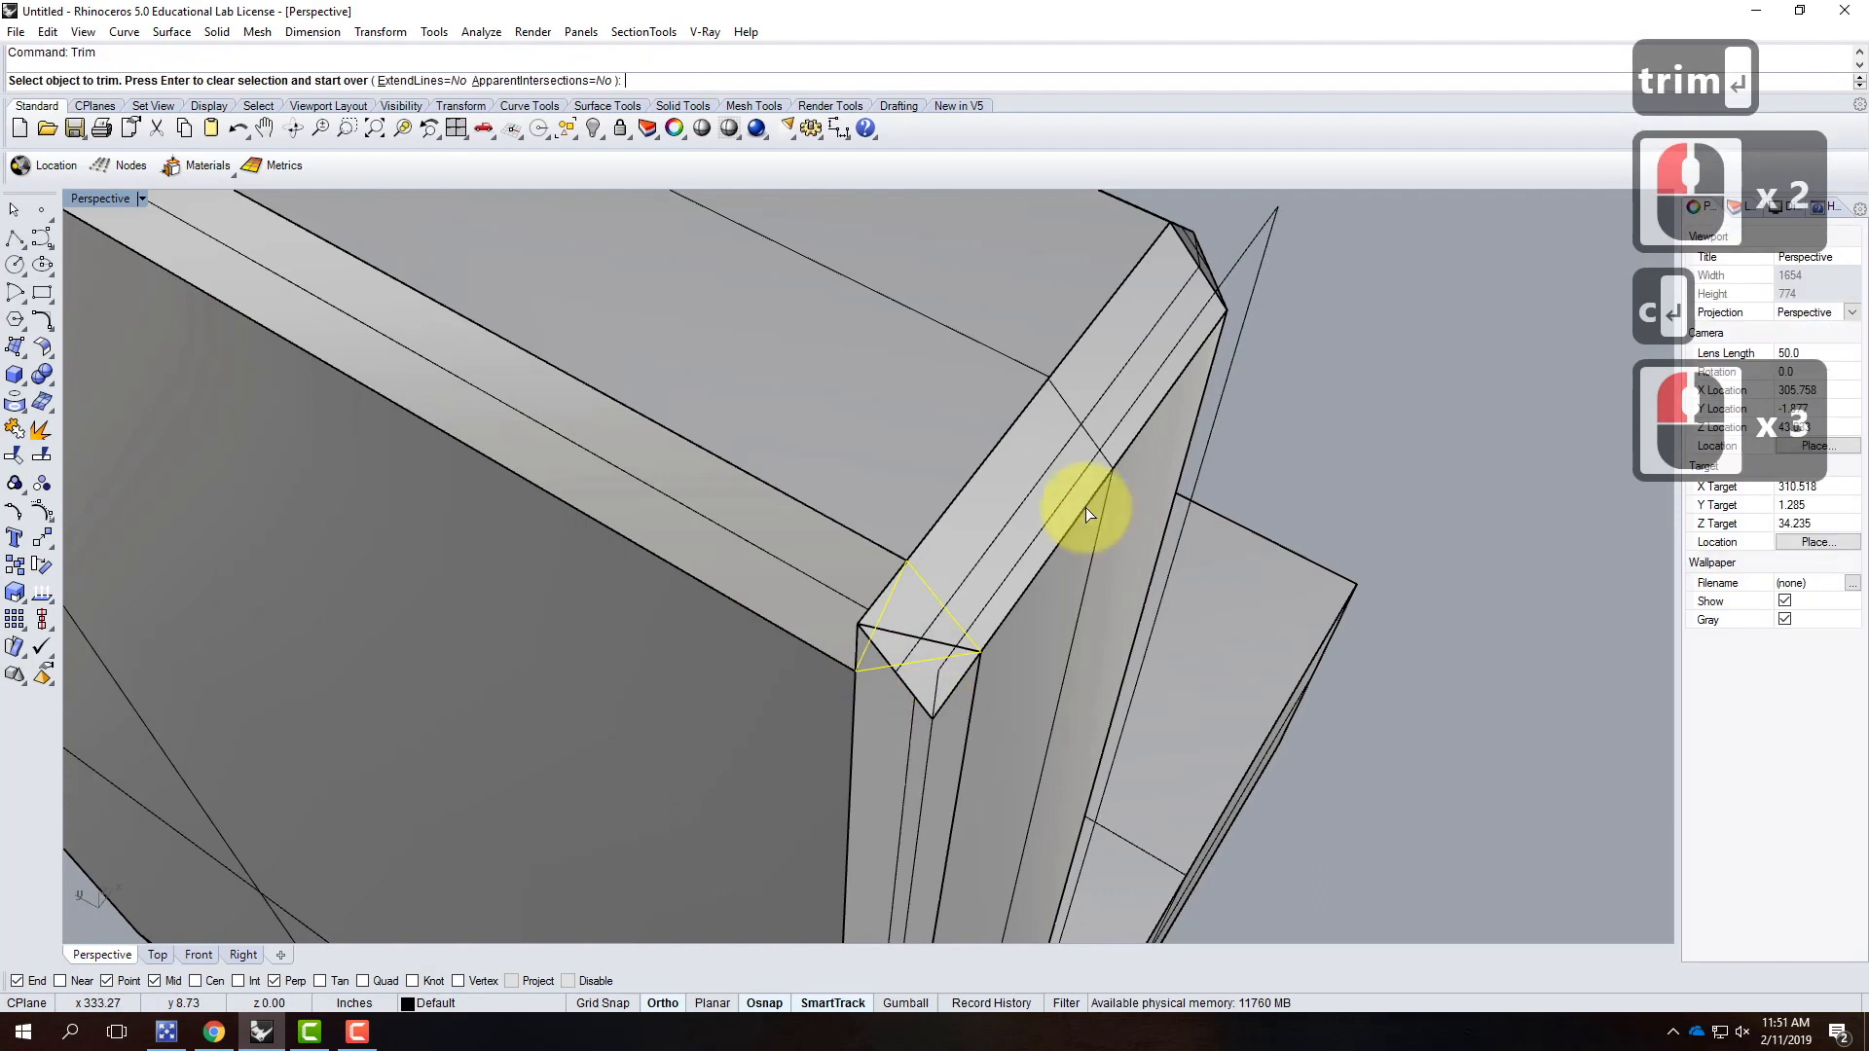
{"action": "left_click", "coordinate": [906, 677]}
{"action": "left_click", "coordinate": [892, 662]}
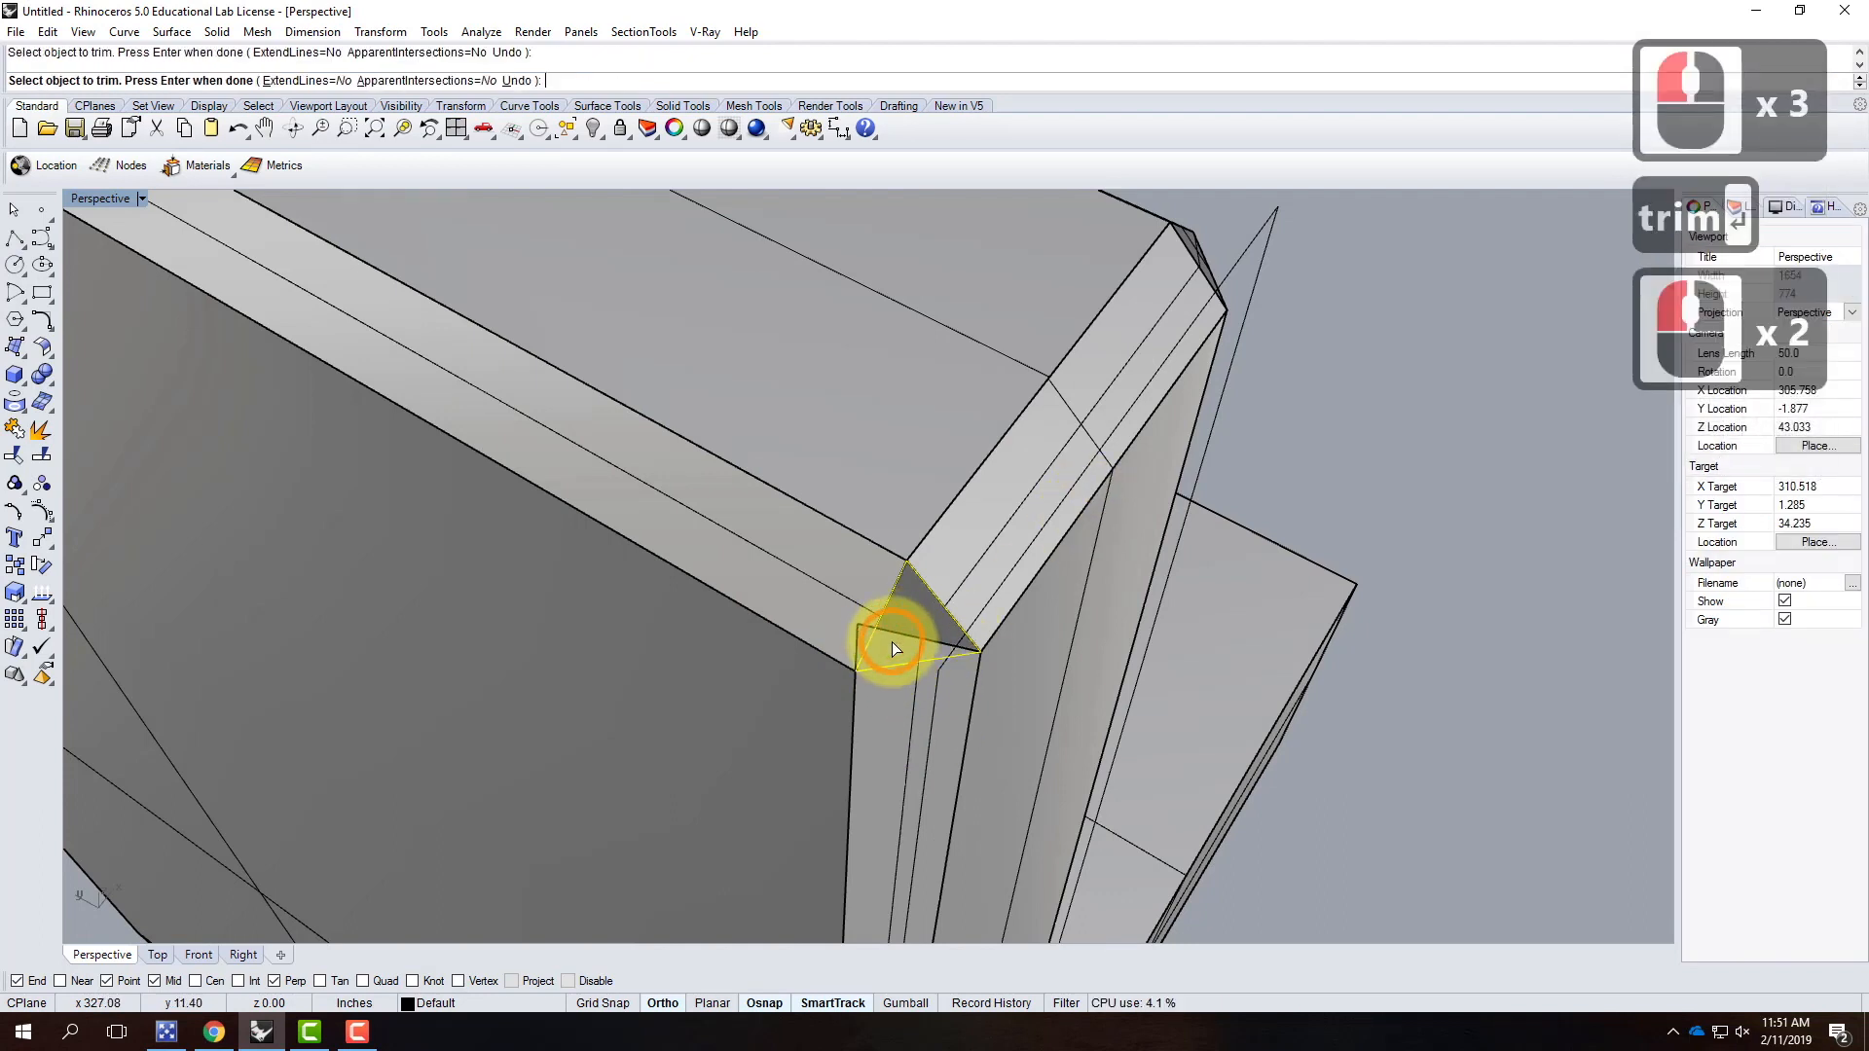
{"action": "left_click", "coordinate": [880, 634]}
{"action": "left_click", "coordinate": [920, 637]}
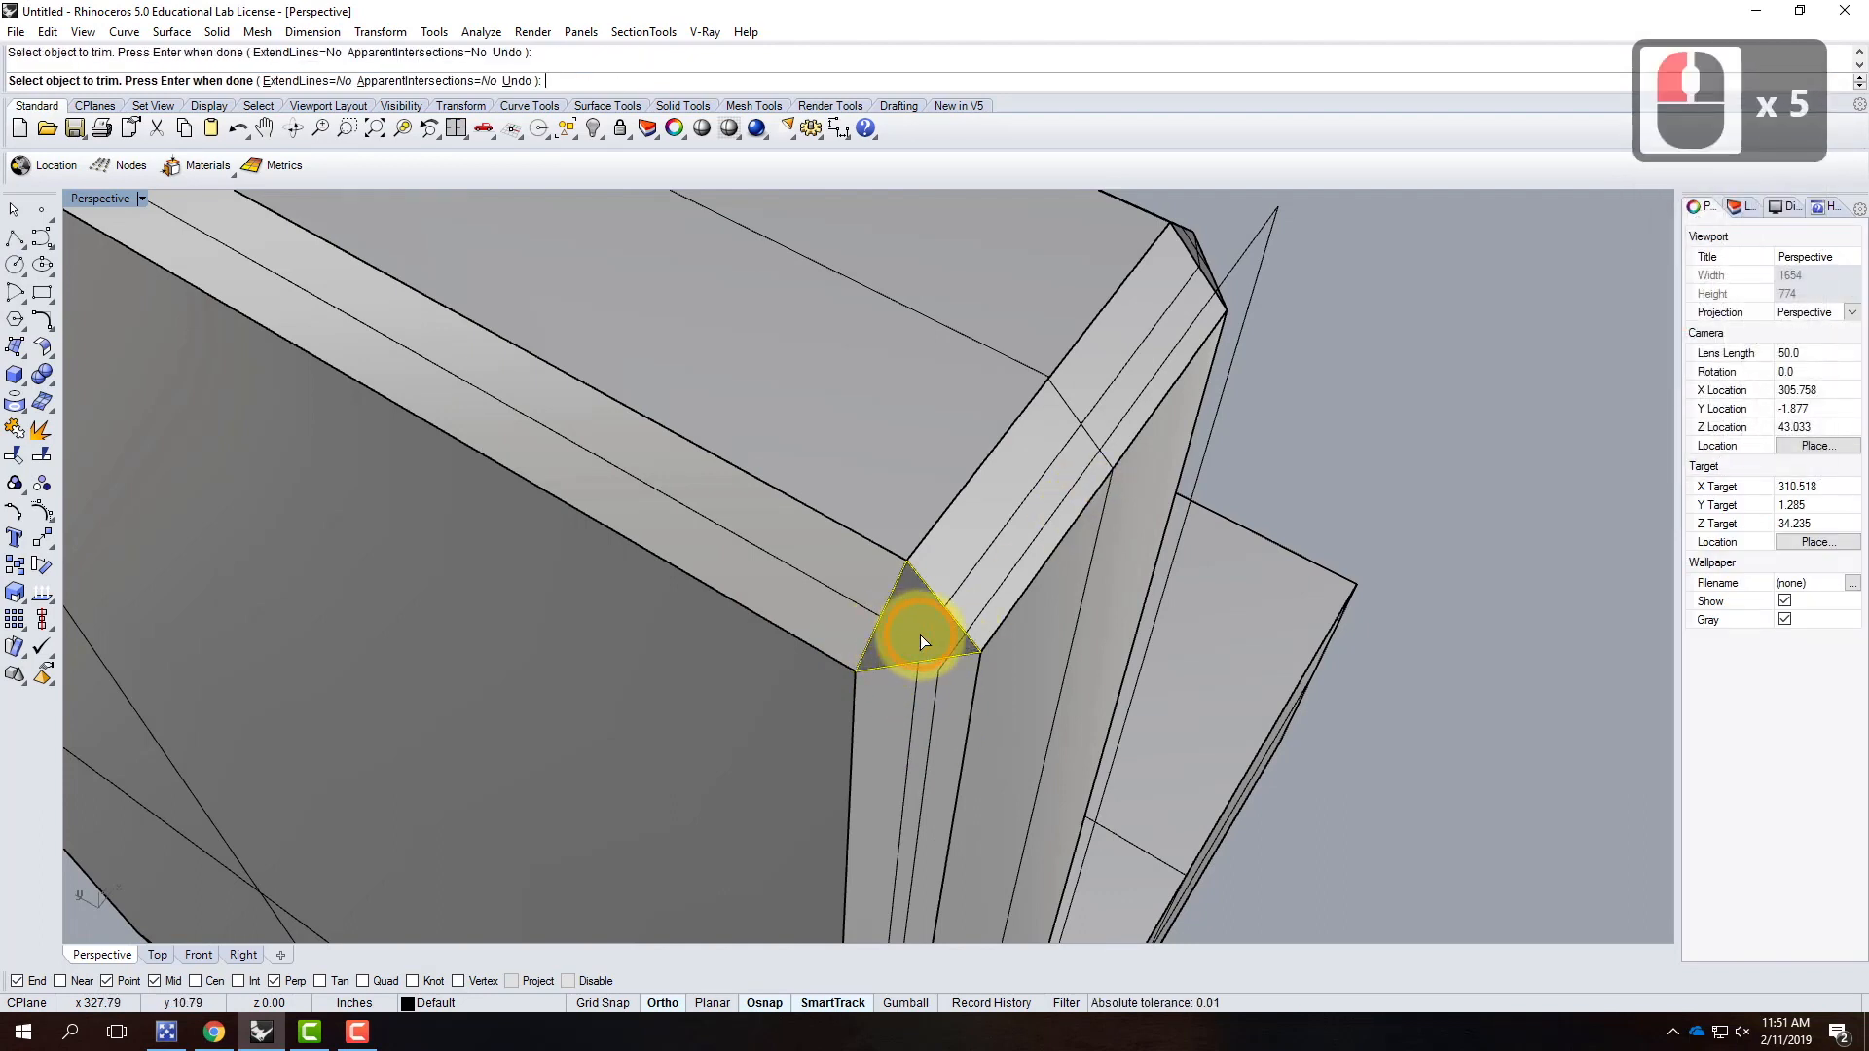
{"action": "key", "text": "Return"}
Step: Fill the triangular polyline at the outer top corner with a Patch surface, keeping the default options
{"action": "type", "text": "patch"}
{"action": "key", "text": "Return"}
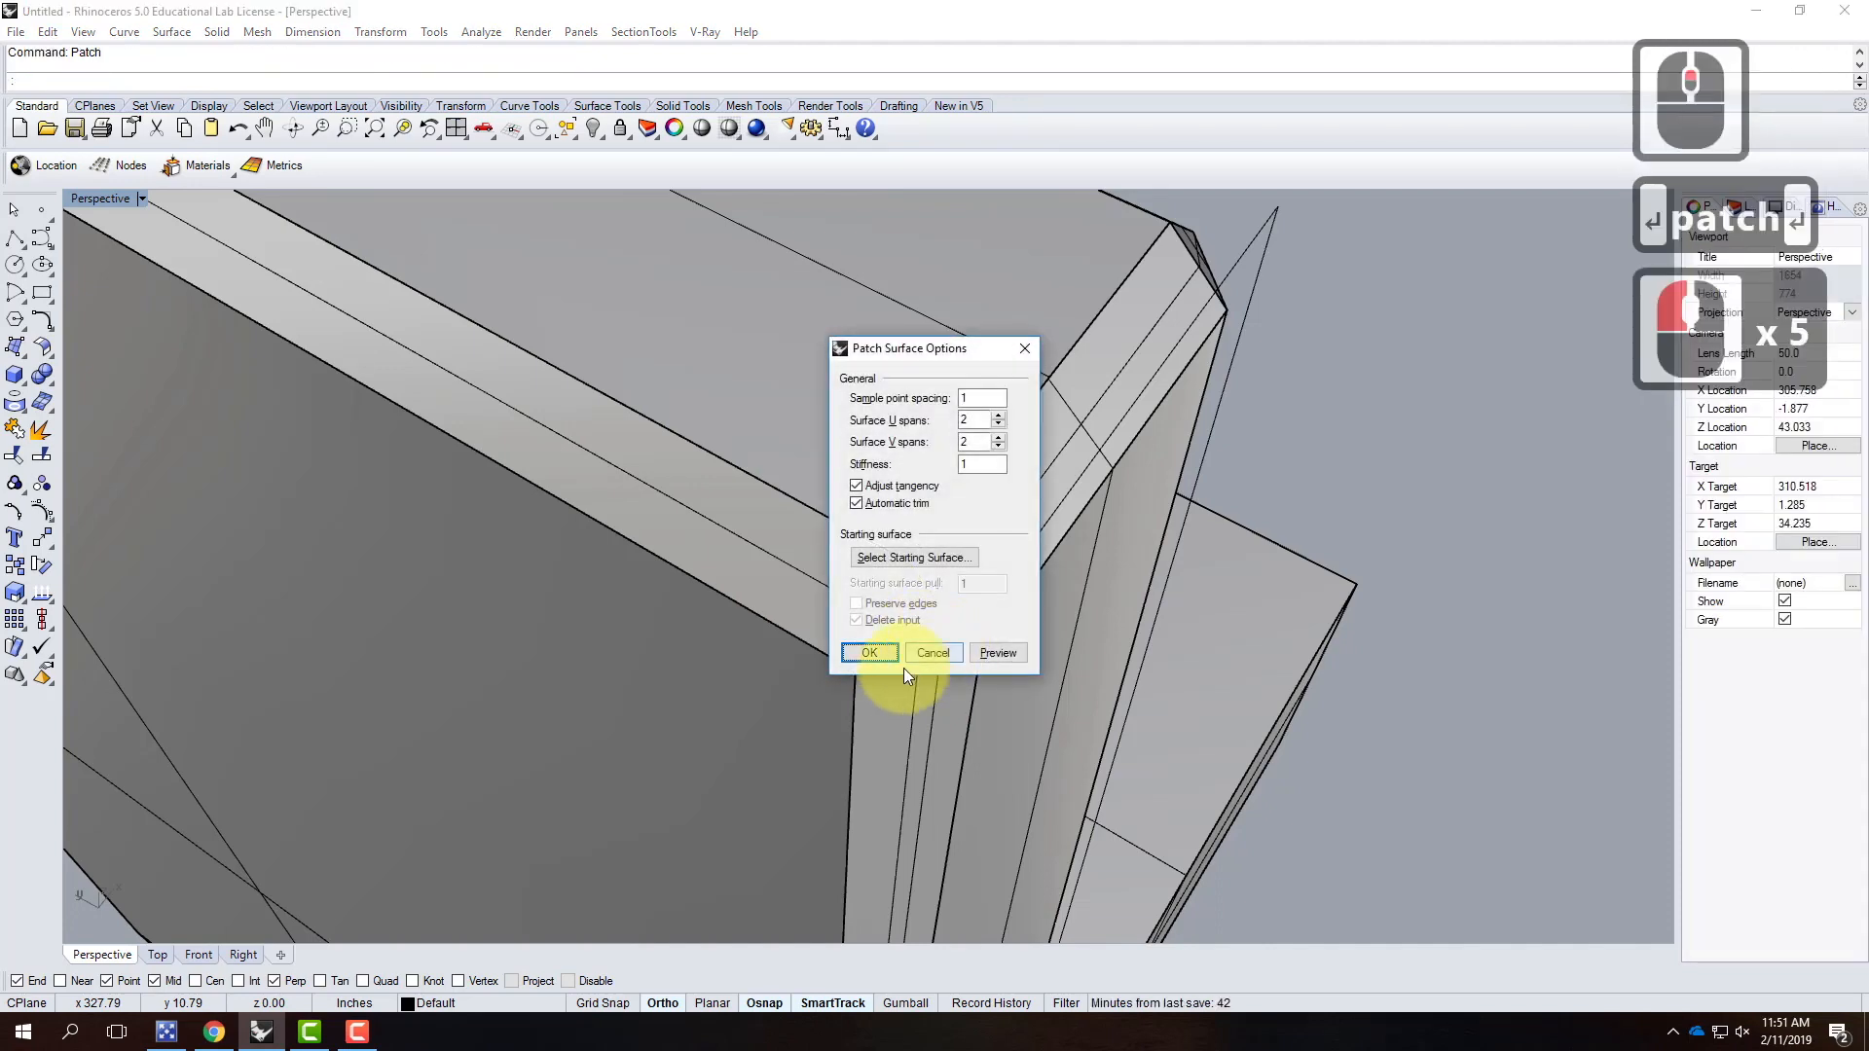
{"action": "left_click", "coordinate": [878, 649]}
Step: Draw a straight polyline along the base's front face, from the vertical chamfer's lower end to the face's opposite lower corner
{"action": "scroll", "coordinate": [903, 409], "scroll_direction": "down", "scroll_amount": 4}
{"action": "right_click_drag", "start_coordinate": [1013, 505], "coordinate": [917, 361]}
{"action": "scroll", "coordinate": [922, 486], "scroll_direction": "down", "scroll_amount": 4}
{"action": "scroll", "coordinate": [858, 331], "scroll_direction": "down", "scroll_amount": 4}
{"action": "scroll", "coordinate": [867, 815], "scroll_direction": "up", "scroll_amount": 7}
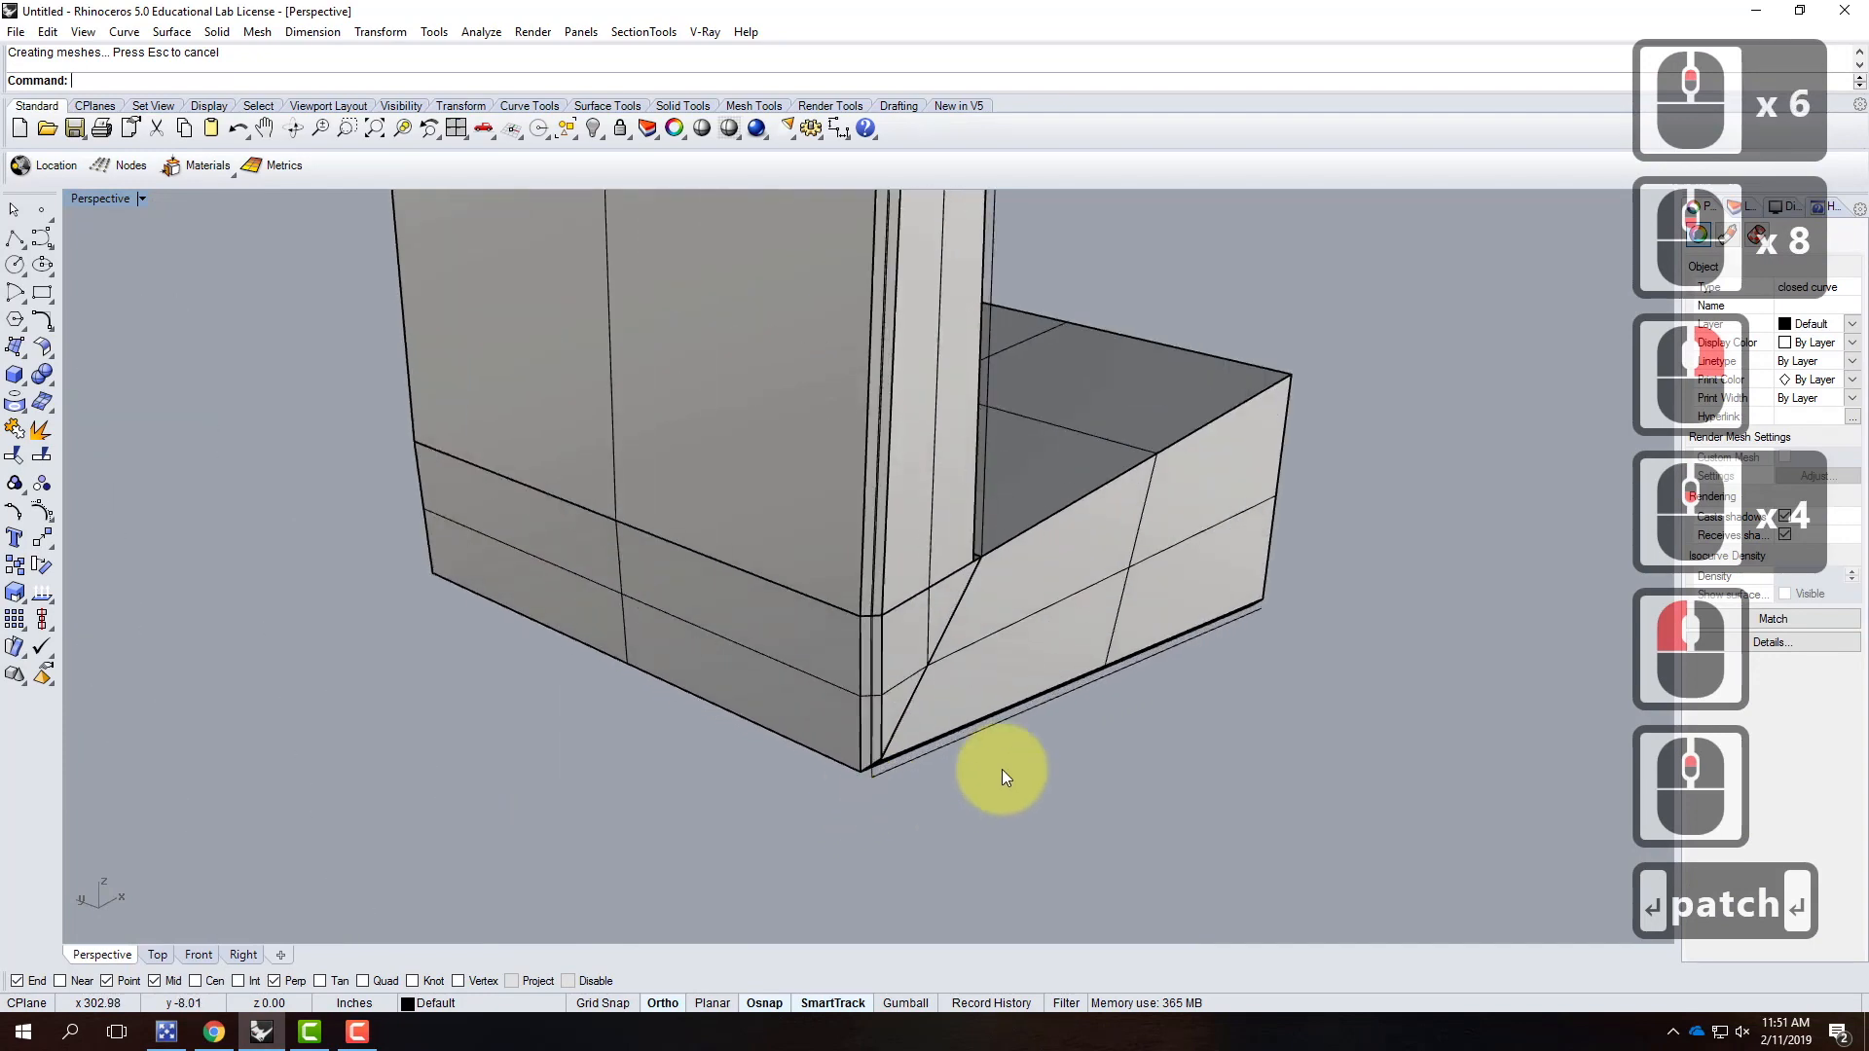
{"action": "scroll", "coordinate": [921, 728], "scroll_direction": "down", "scroll_amount": 5}
{"action": "scroll", "coordinate": [1032, 779], "scroll_direction": "up", "scroll_amount": 7}
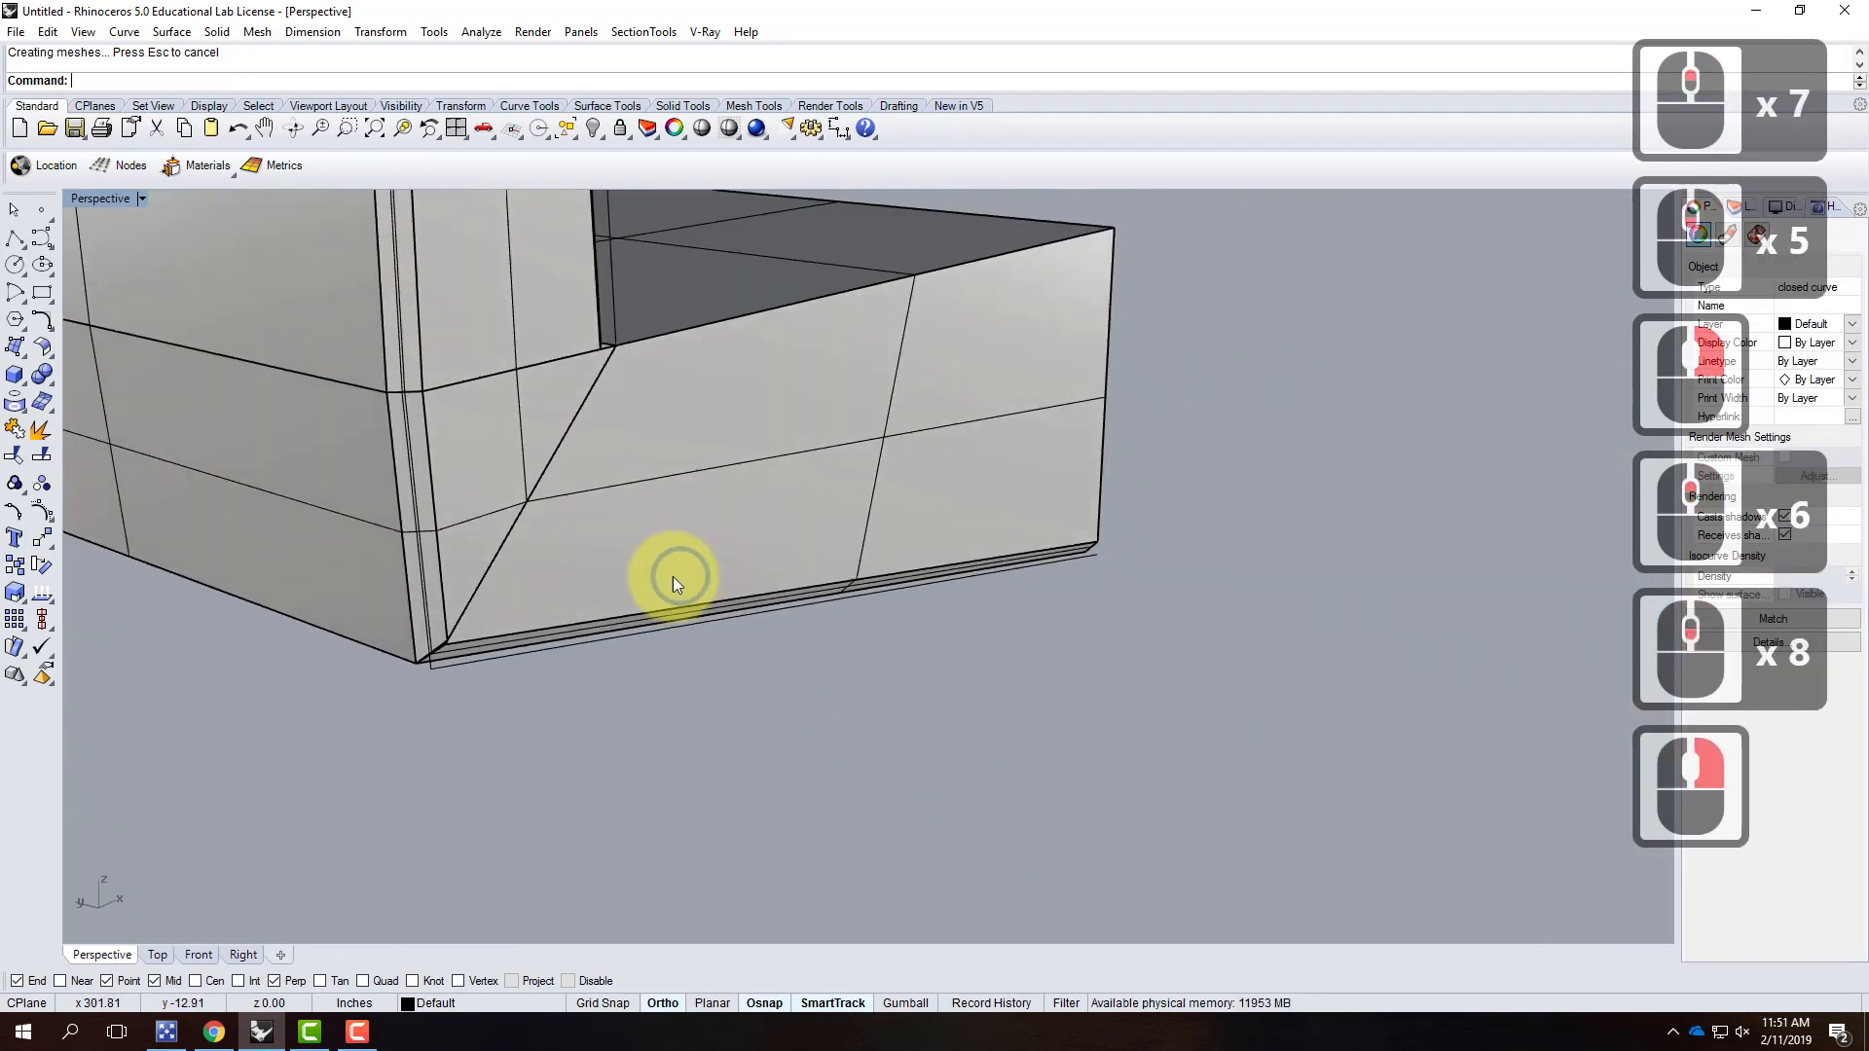
{"action": "left_click", "coordinate": [142, 367]}
{"action": "left_click", "coordinate": [14, 239]}
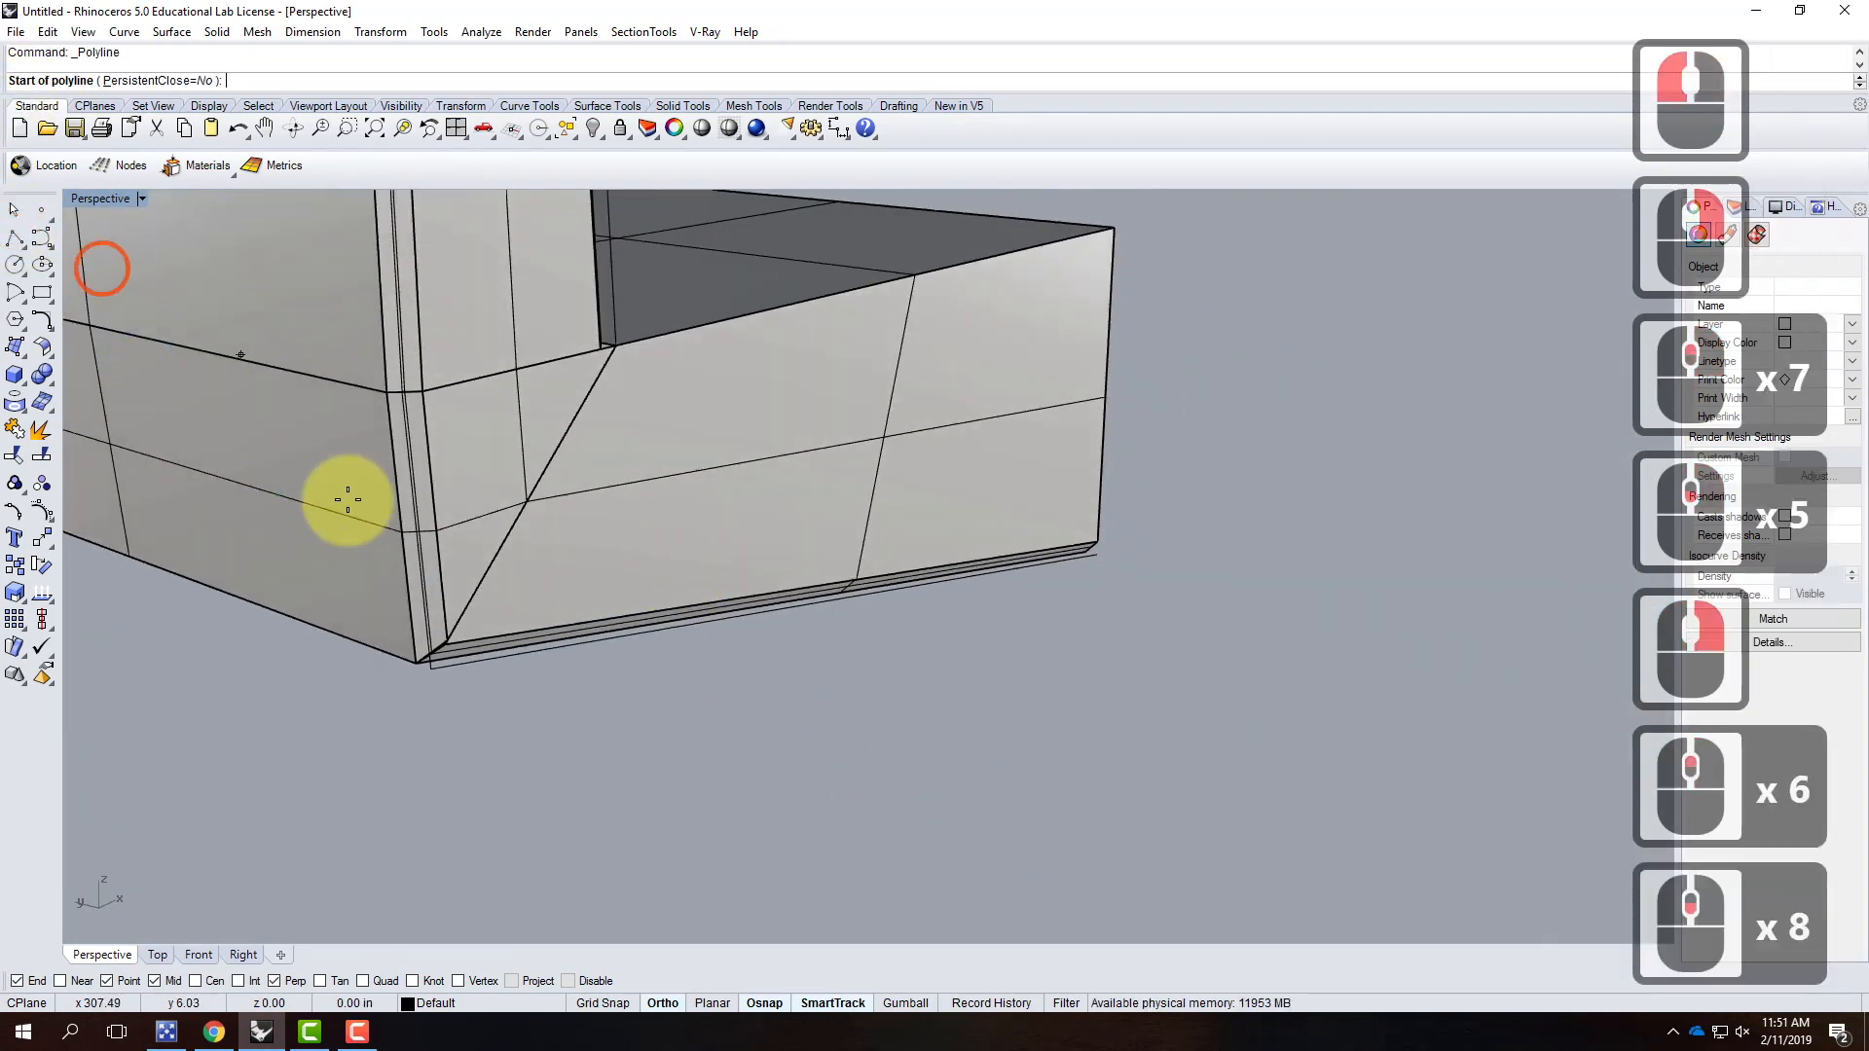
{"action": "left_click", "coordinate": [438, 632]}
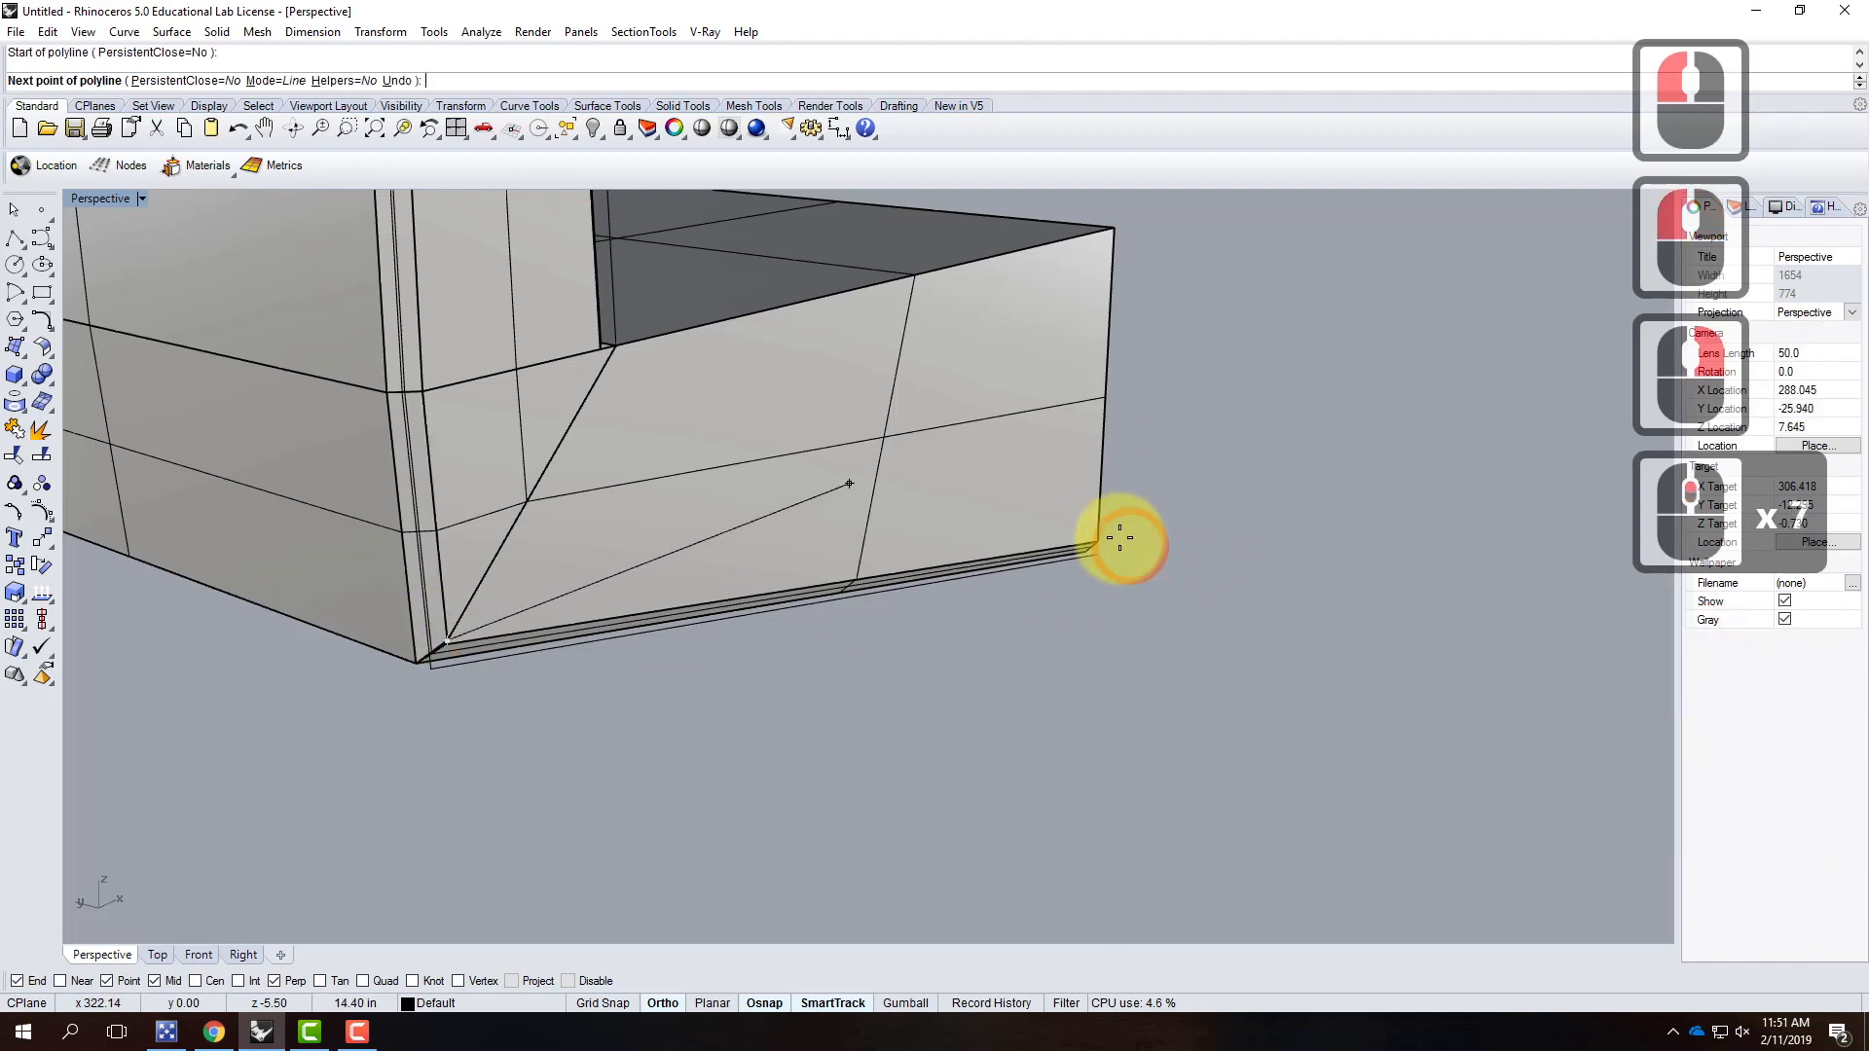
{"action": "left_click", "coordinate": [1102, 535]}
{"action": "key", "text": "Return"}
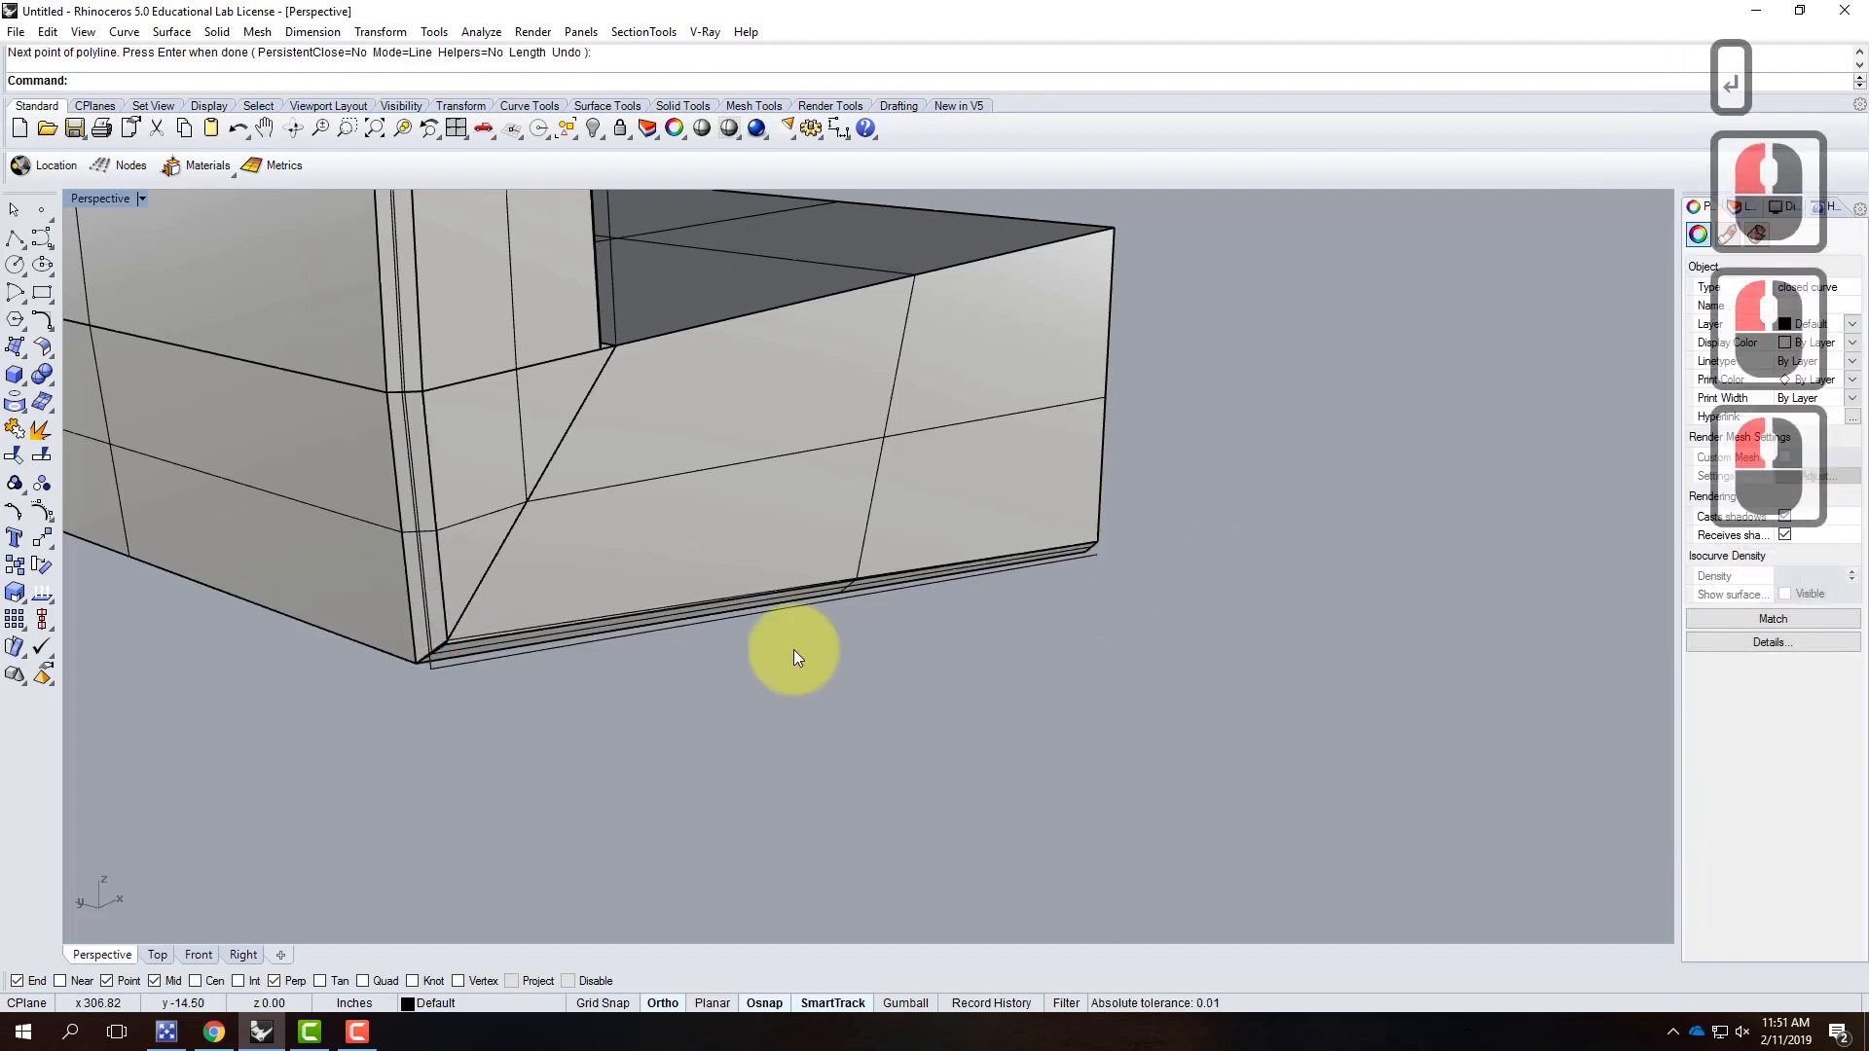
Step: Trim off the thin strip of the front face below the new line, using that line as the cutting object
{"action": "scroll", "coordinate": [486, 637], "scroll_direction": "up", "scroll_amount": 1}
{"action": "scroll", "coordinate": [465, 639], "scroll_direction": "up", "scroll_amount": 4}
{"action": "left_click", "coordinate": [465, 639]}
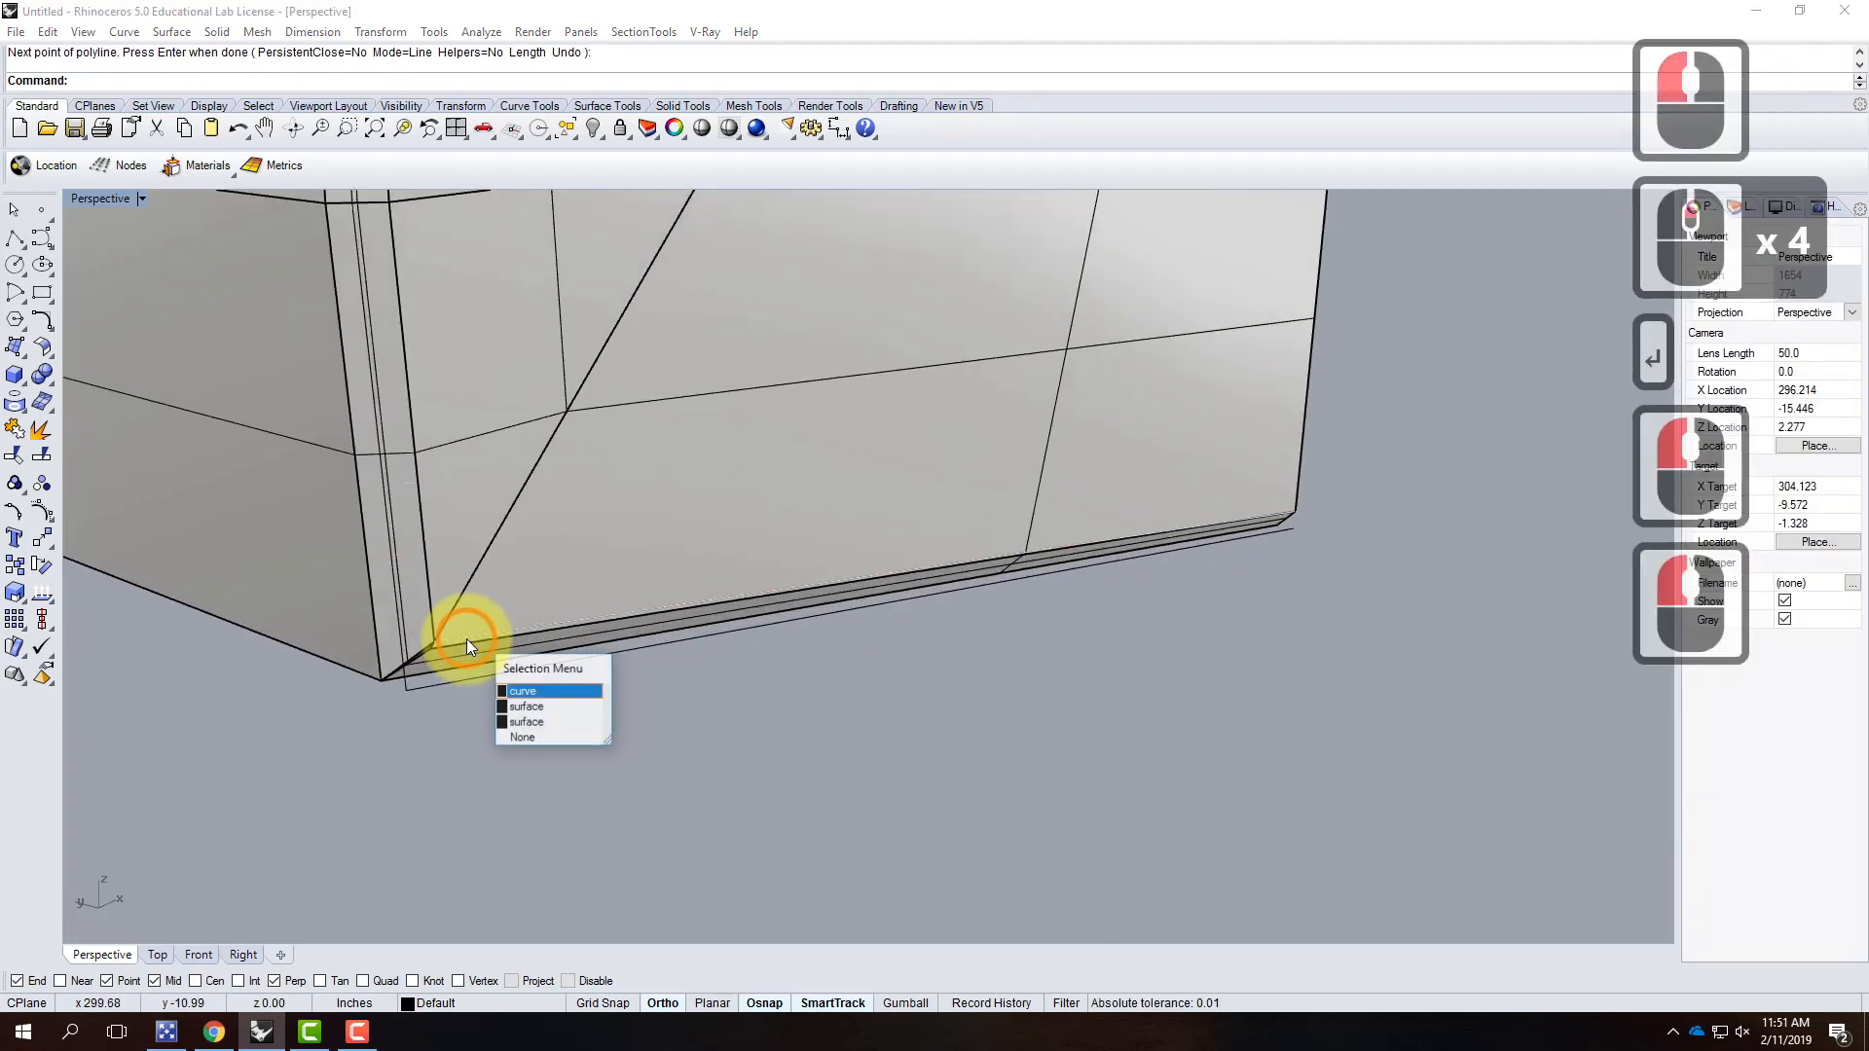
{"action": "left_click", "coordinate": [535, 687]}
{"action": "scroll", "coordinate": [471, 639], "scroll_direction": "up", "scroll_amount": 9}
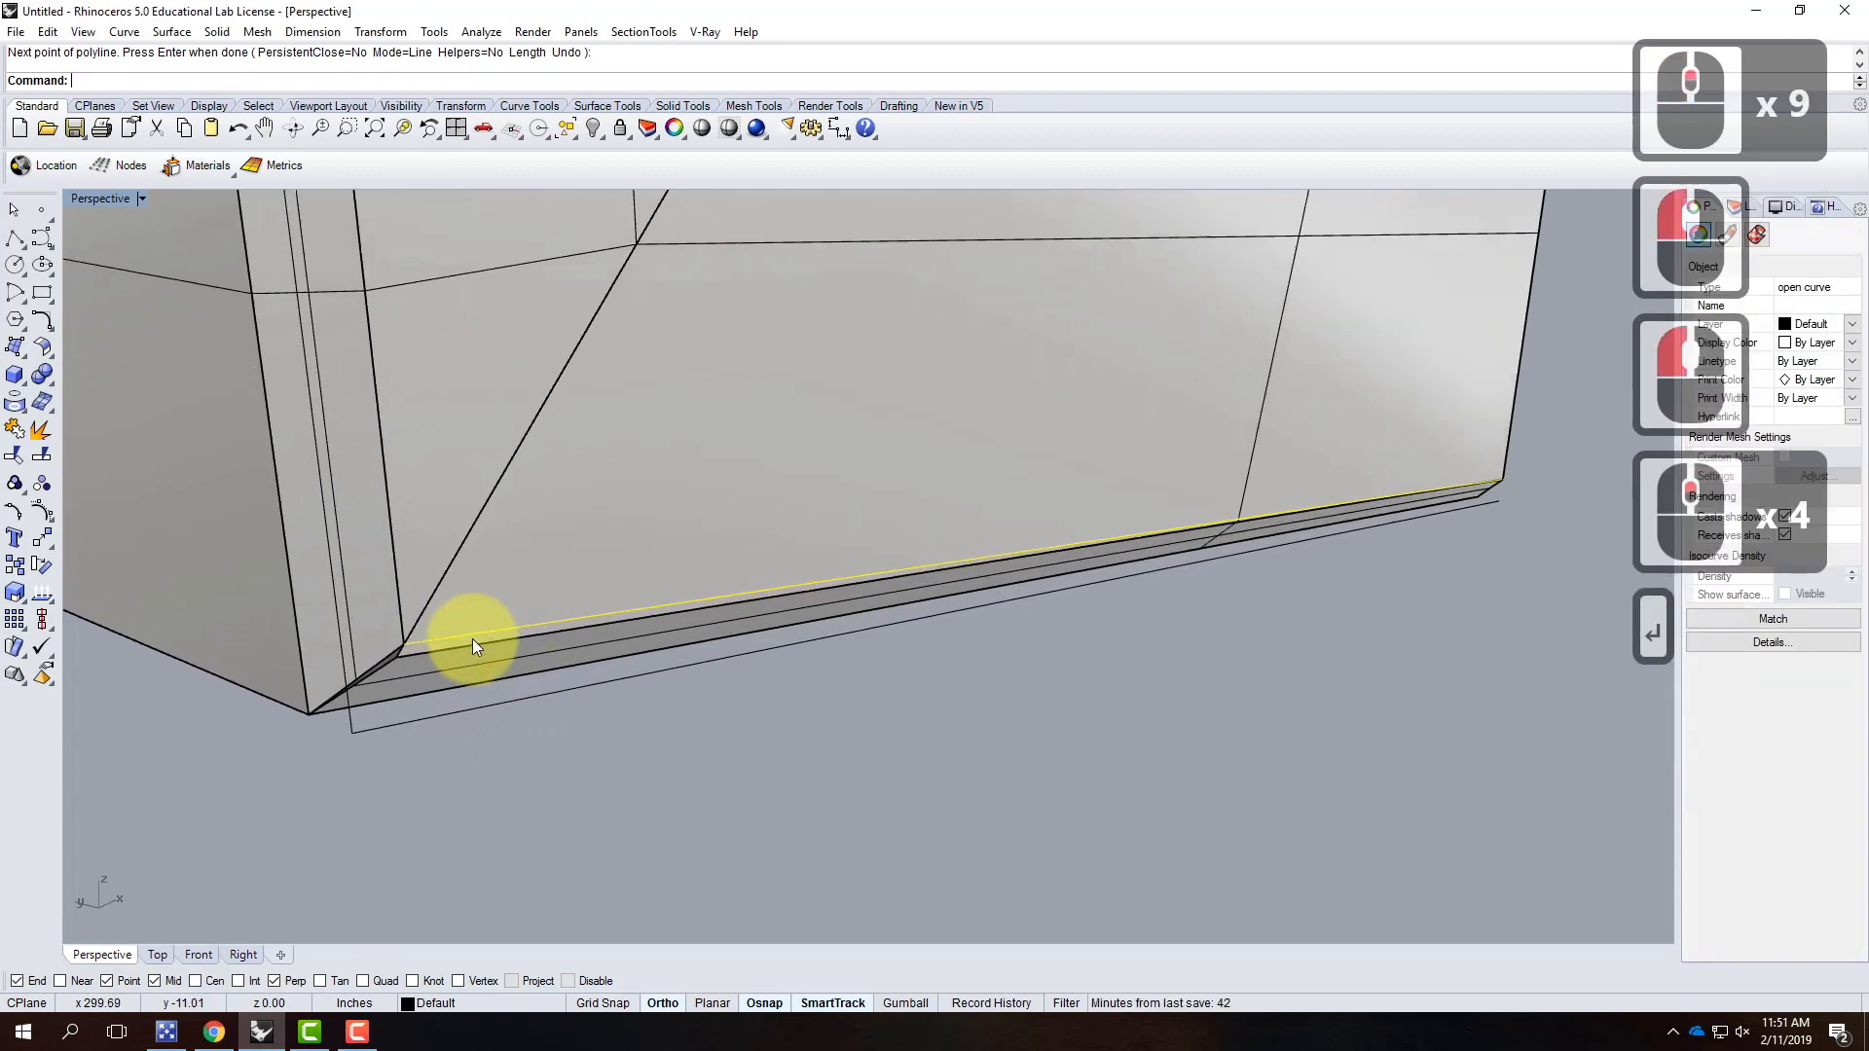
{"action": "type", "text": "trim"}
{"action": "key", "text": "Return"}
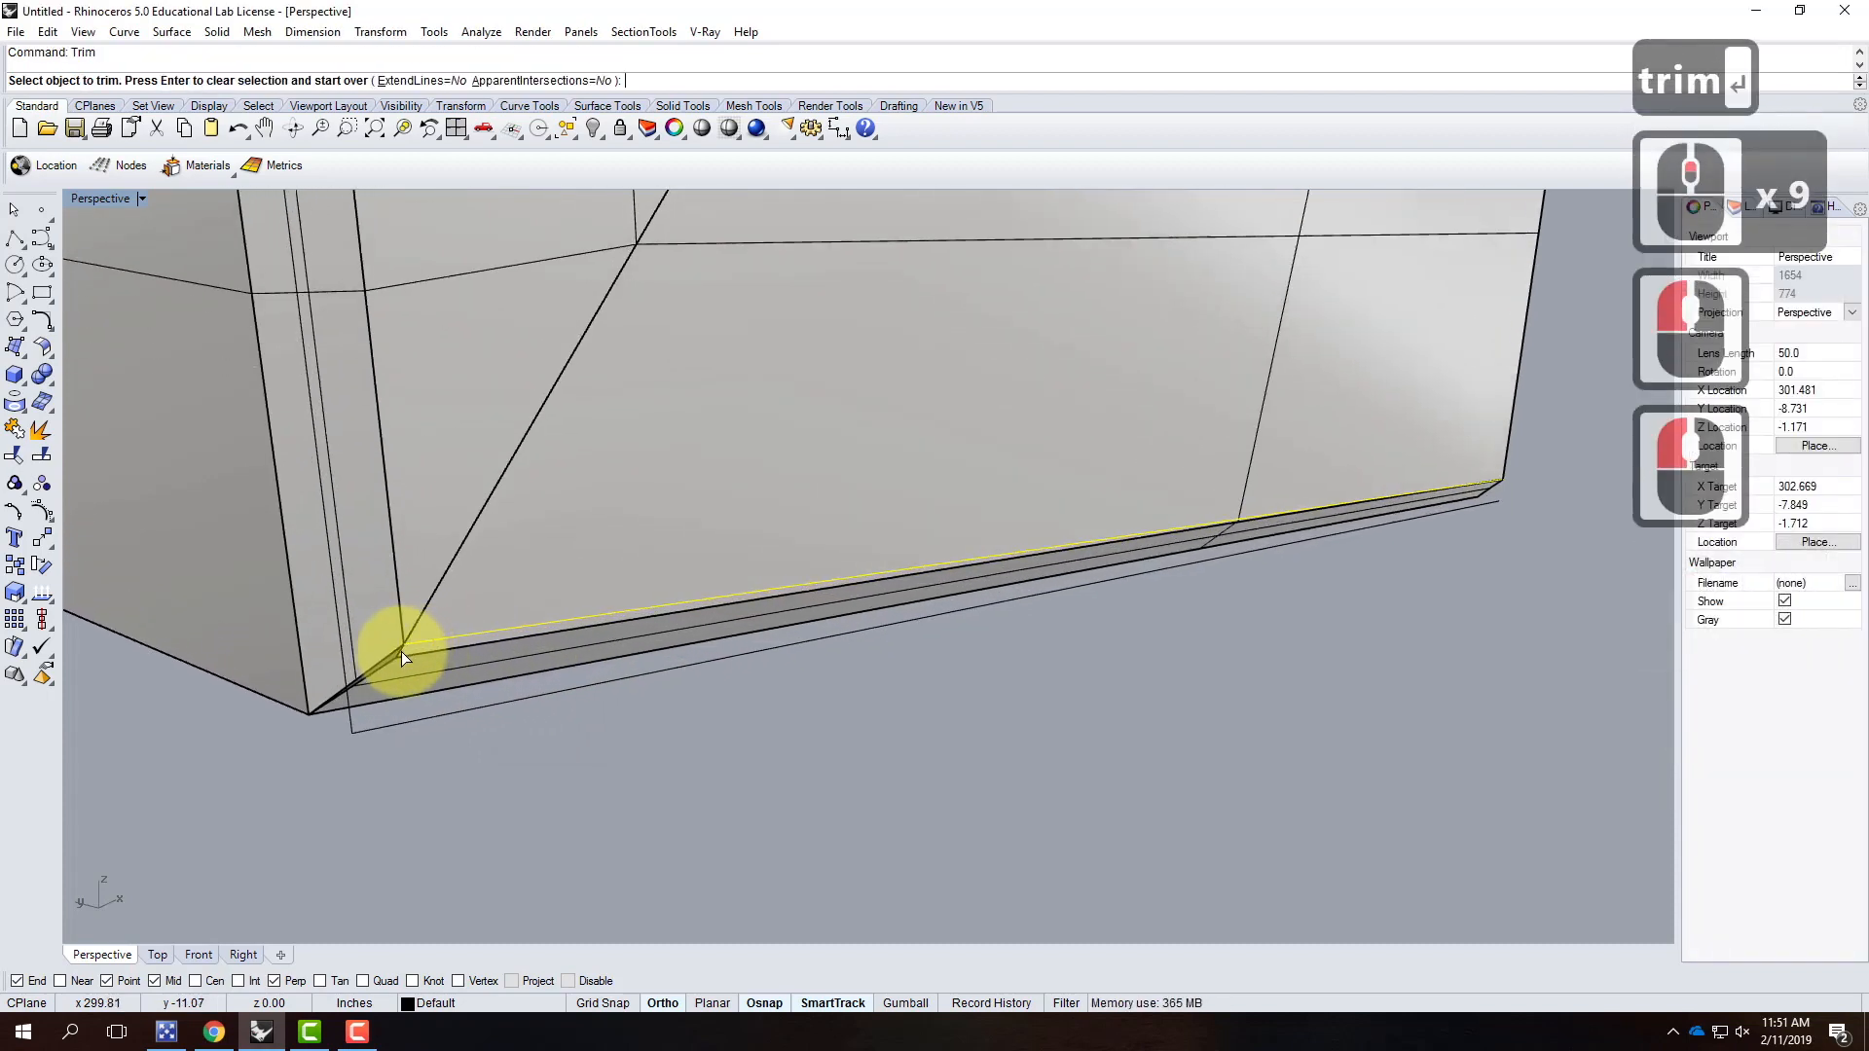
{"action": "left_click", "coordinate": [401, 650]}
{"action": "key", "text": "Escape"}
{"action": "key", "text": "Escape"}
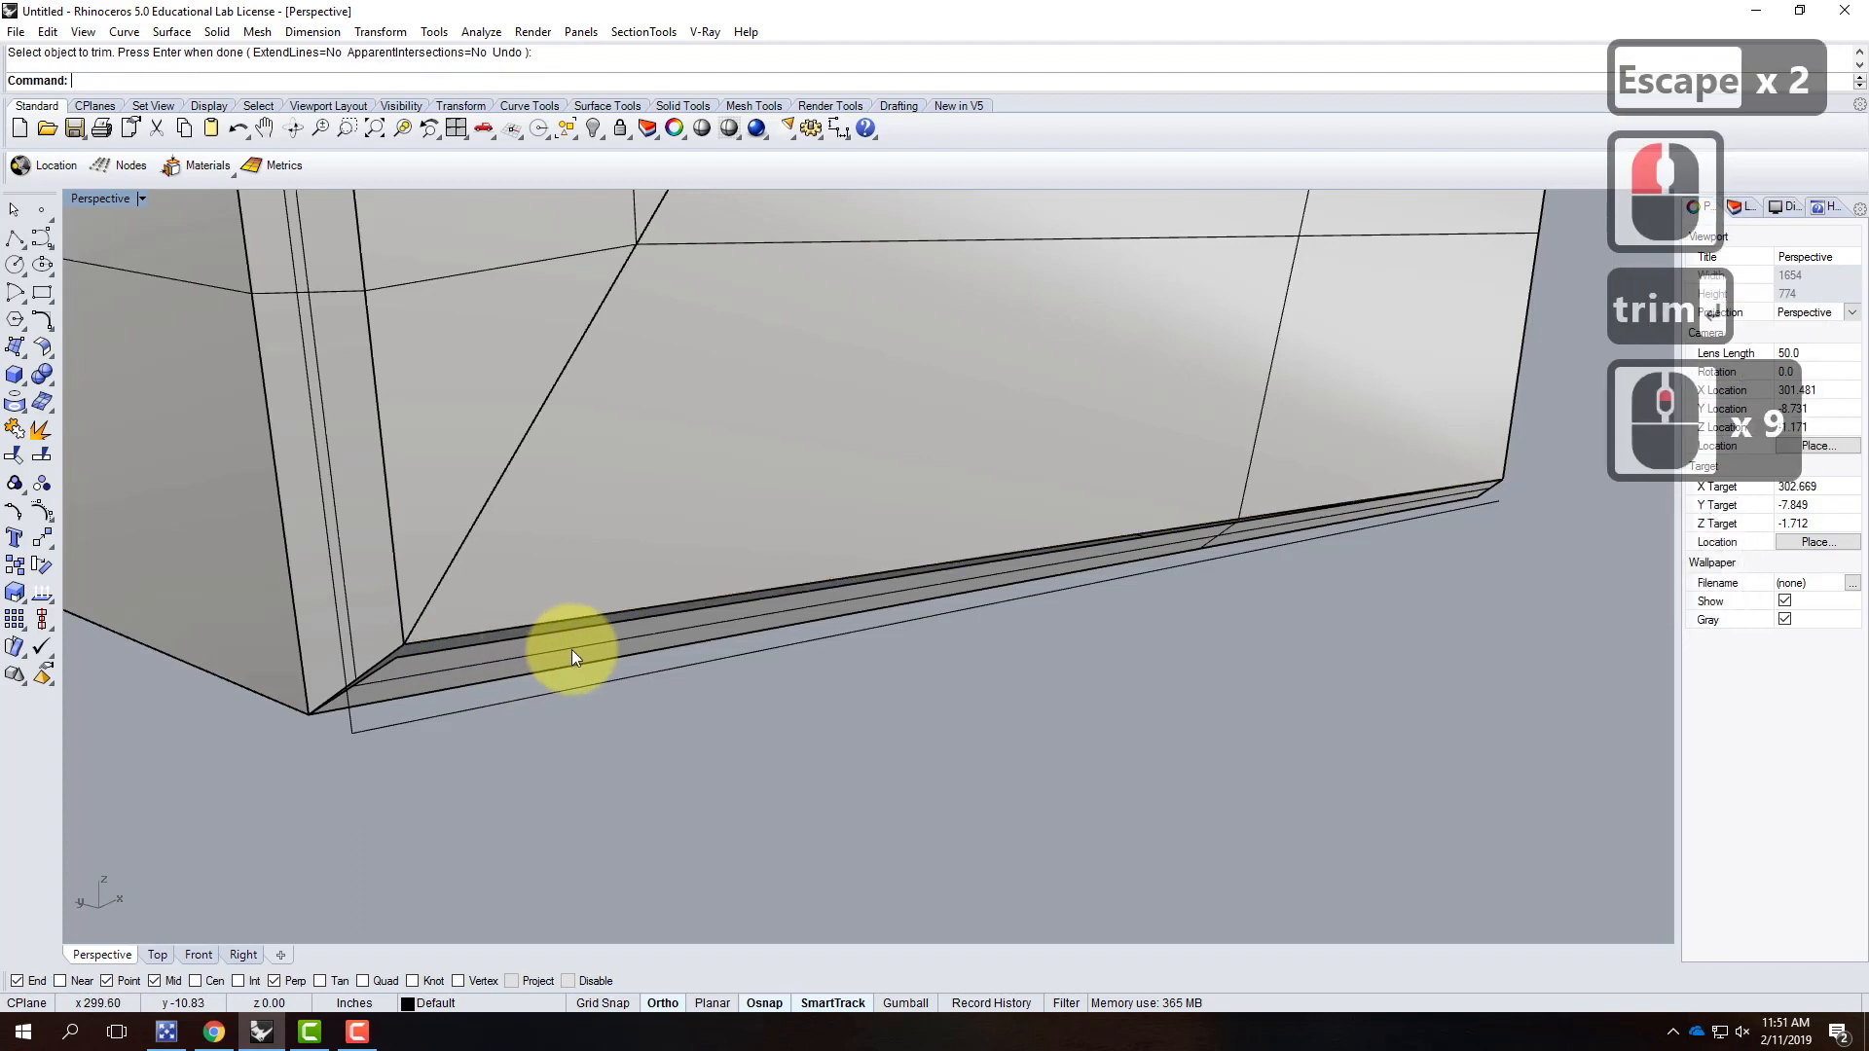
Step: Delete the old chamfer surface along the front bottom edge and replace it with a surface through the gap's four corner points
{"action": "left_click", "coordinate": [570, 650]}
{"action": "key", "text": "Delete"}
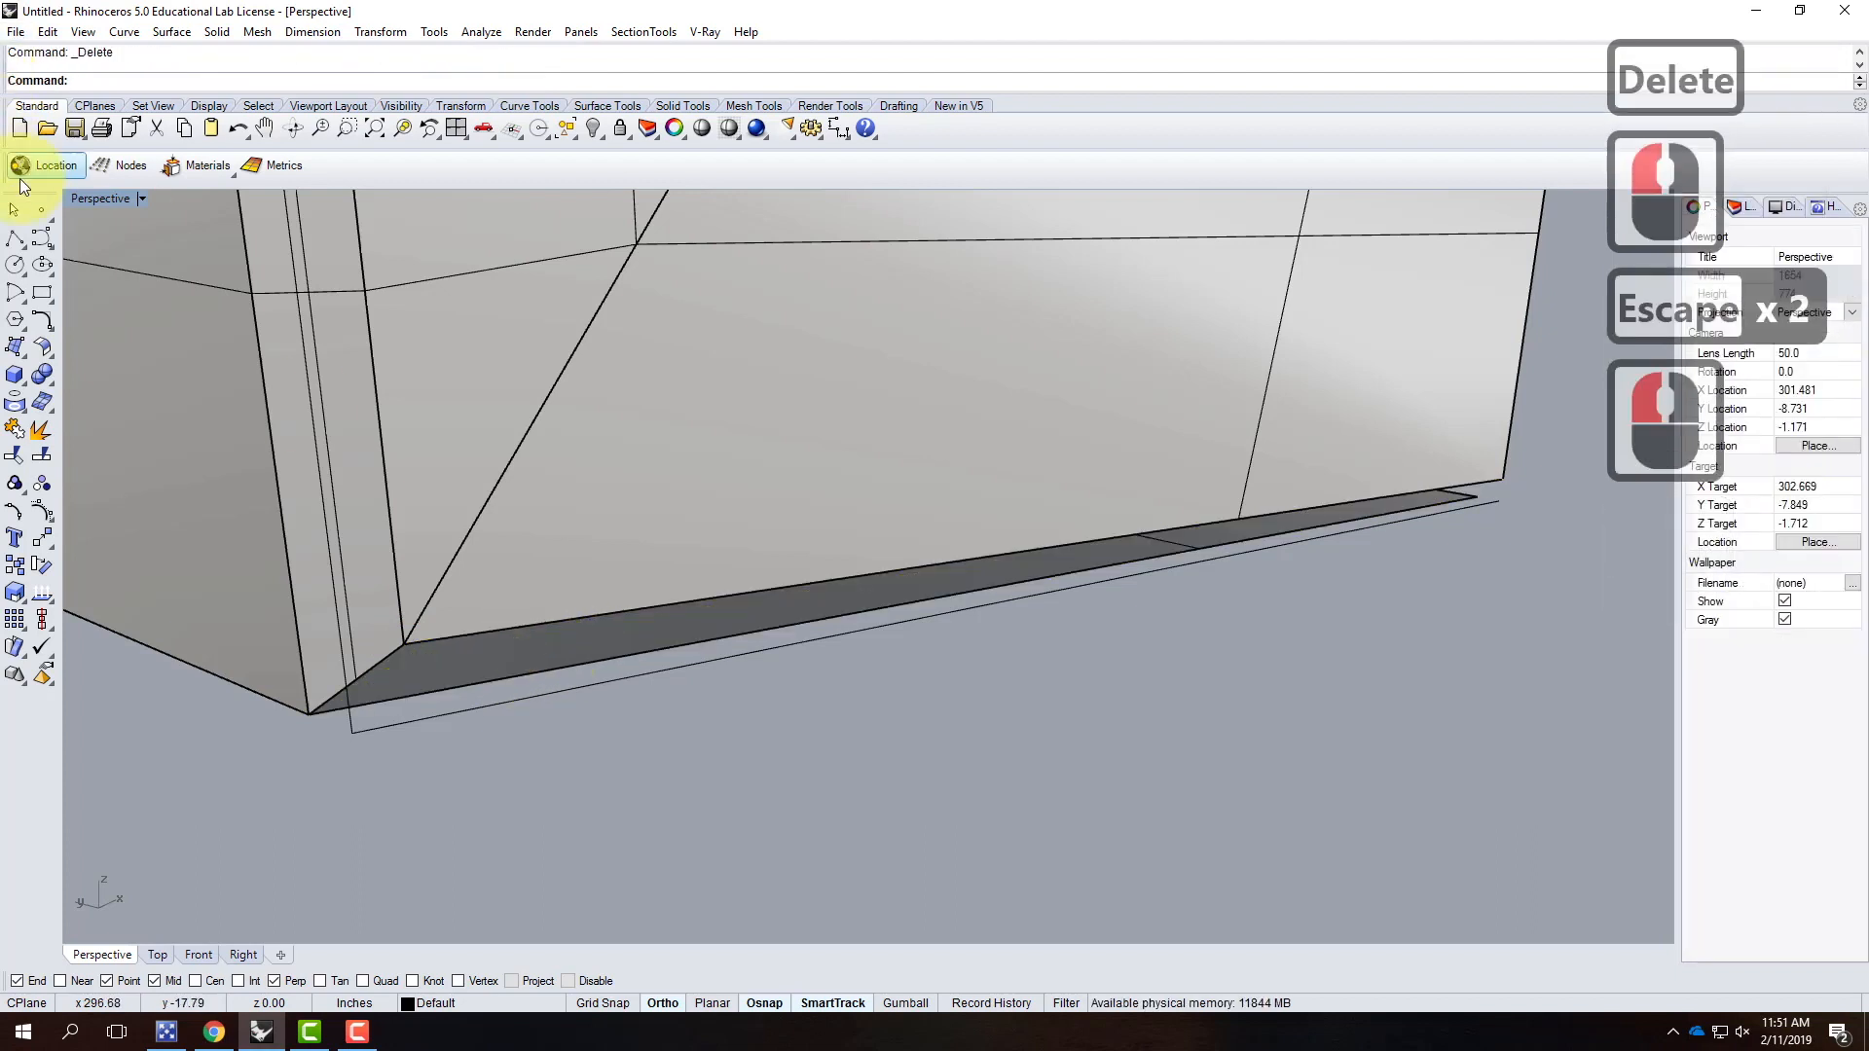
{"action": "left_click", "coordinate": [15, 347]}
{"action": "left_click", "coordinate": [309, 713]}
{"action": "left_click", "coordinate": [409, 640]}
{"action": "scroll", "coordinate": [411, 638], "scroll_direction": "down", "scroll_amount": 3}
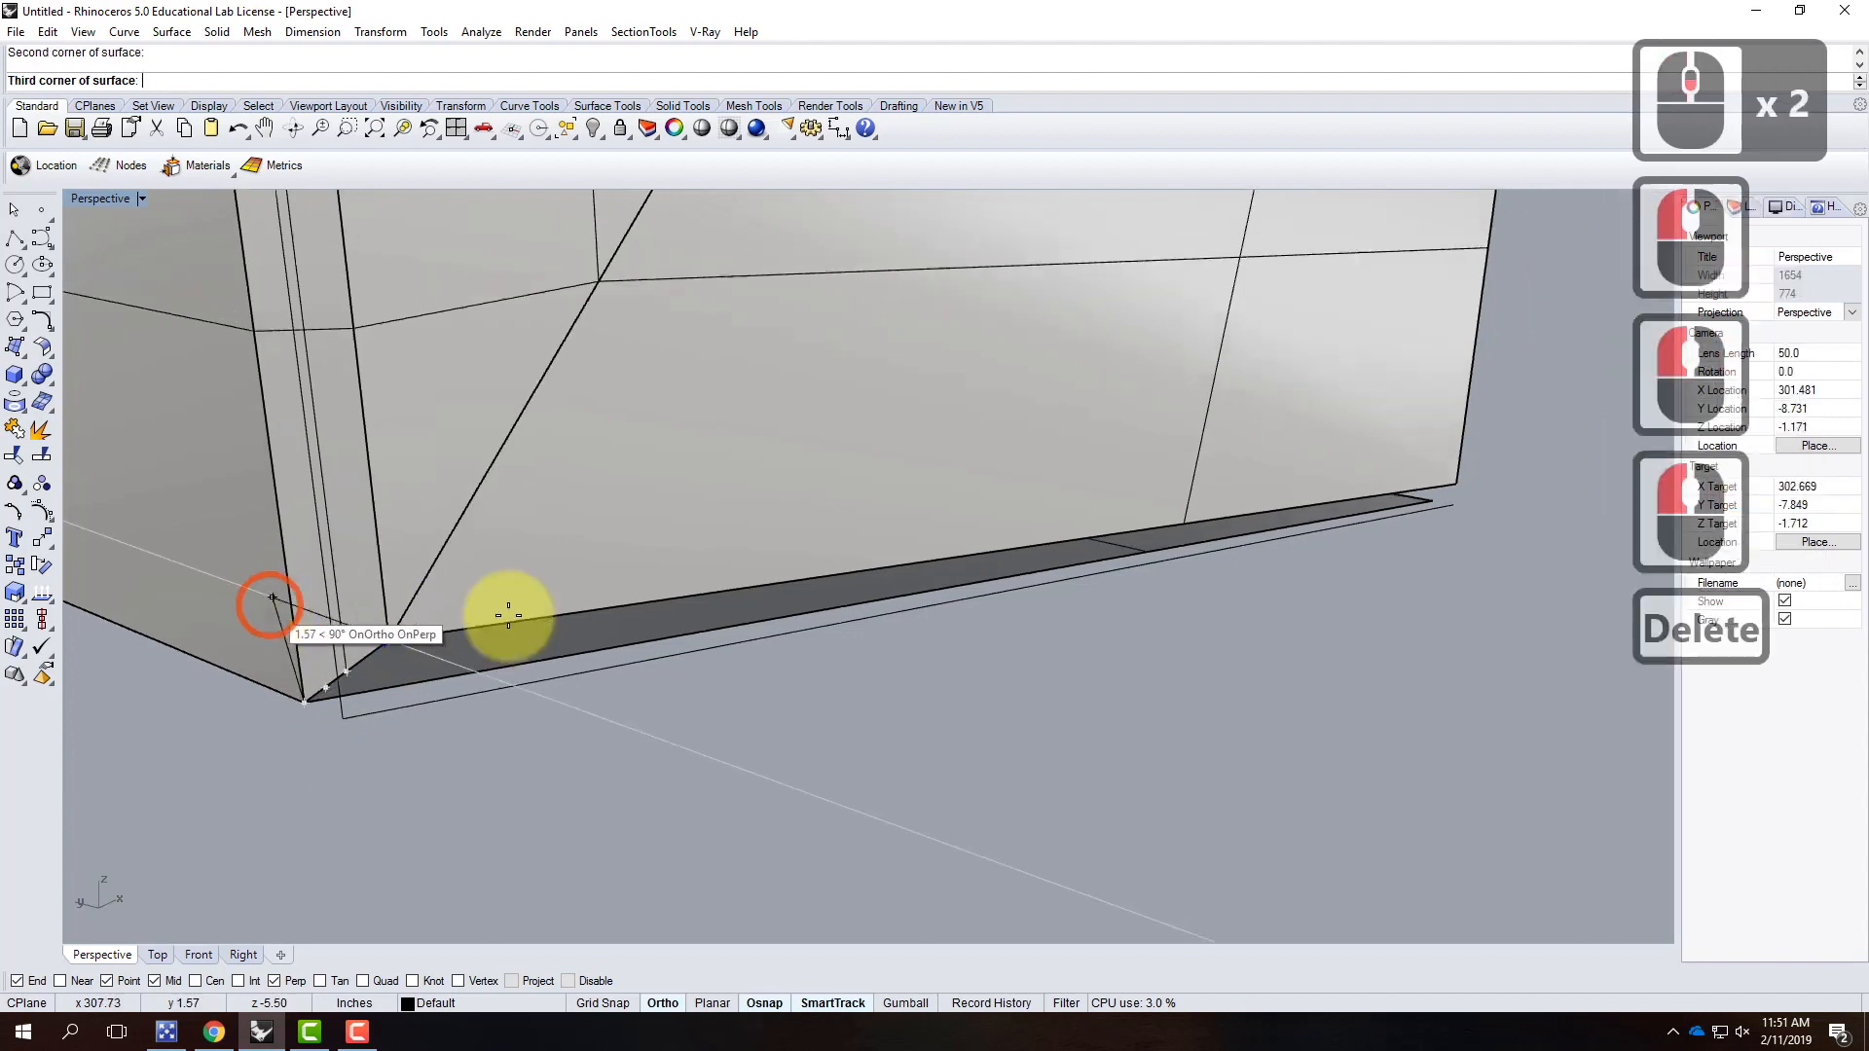
{"action": "scroll", "coordinate": [1577, 477], "scroll_direction": "up", "scroll_amount": 1}
{"action": "left_click", "coordinate": [1454, 485]}
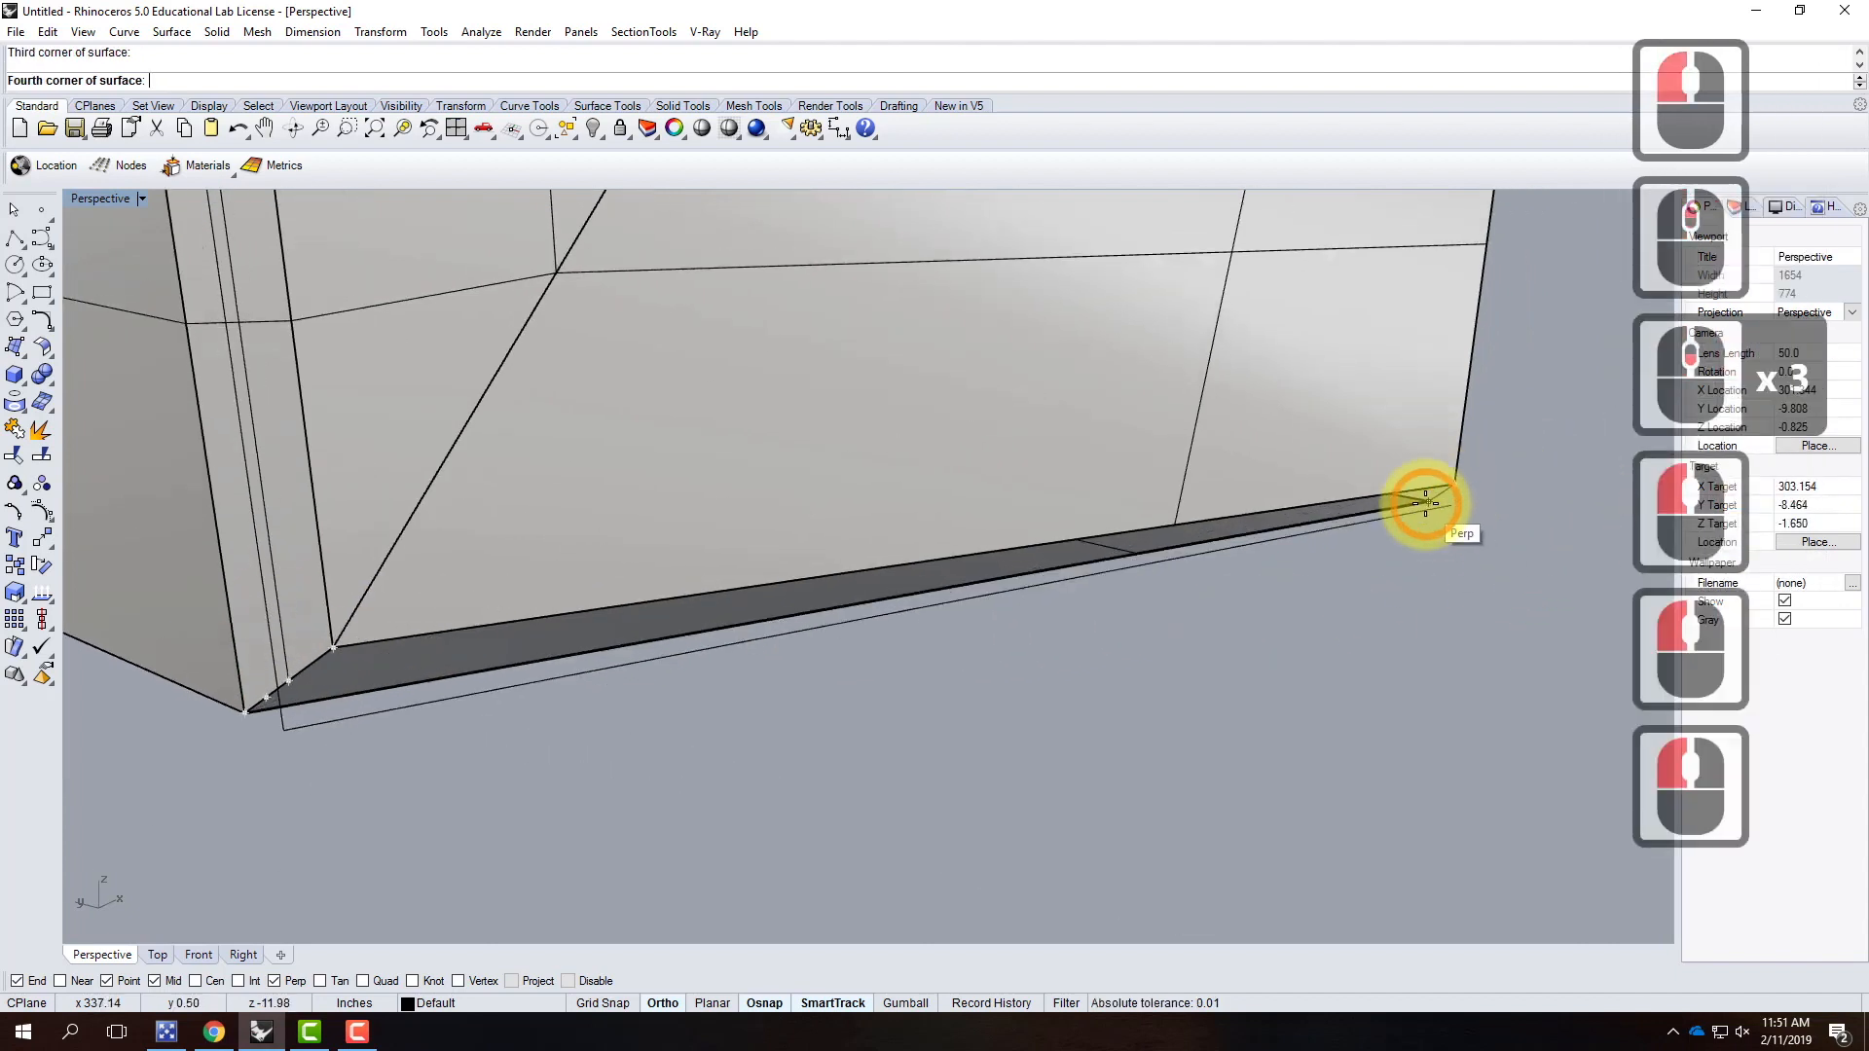
{"action": "left_click", "coordinate": [1440, 504]}
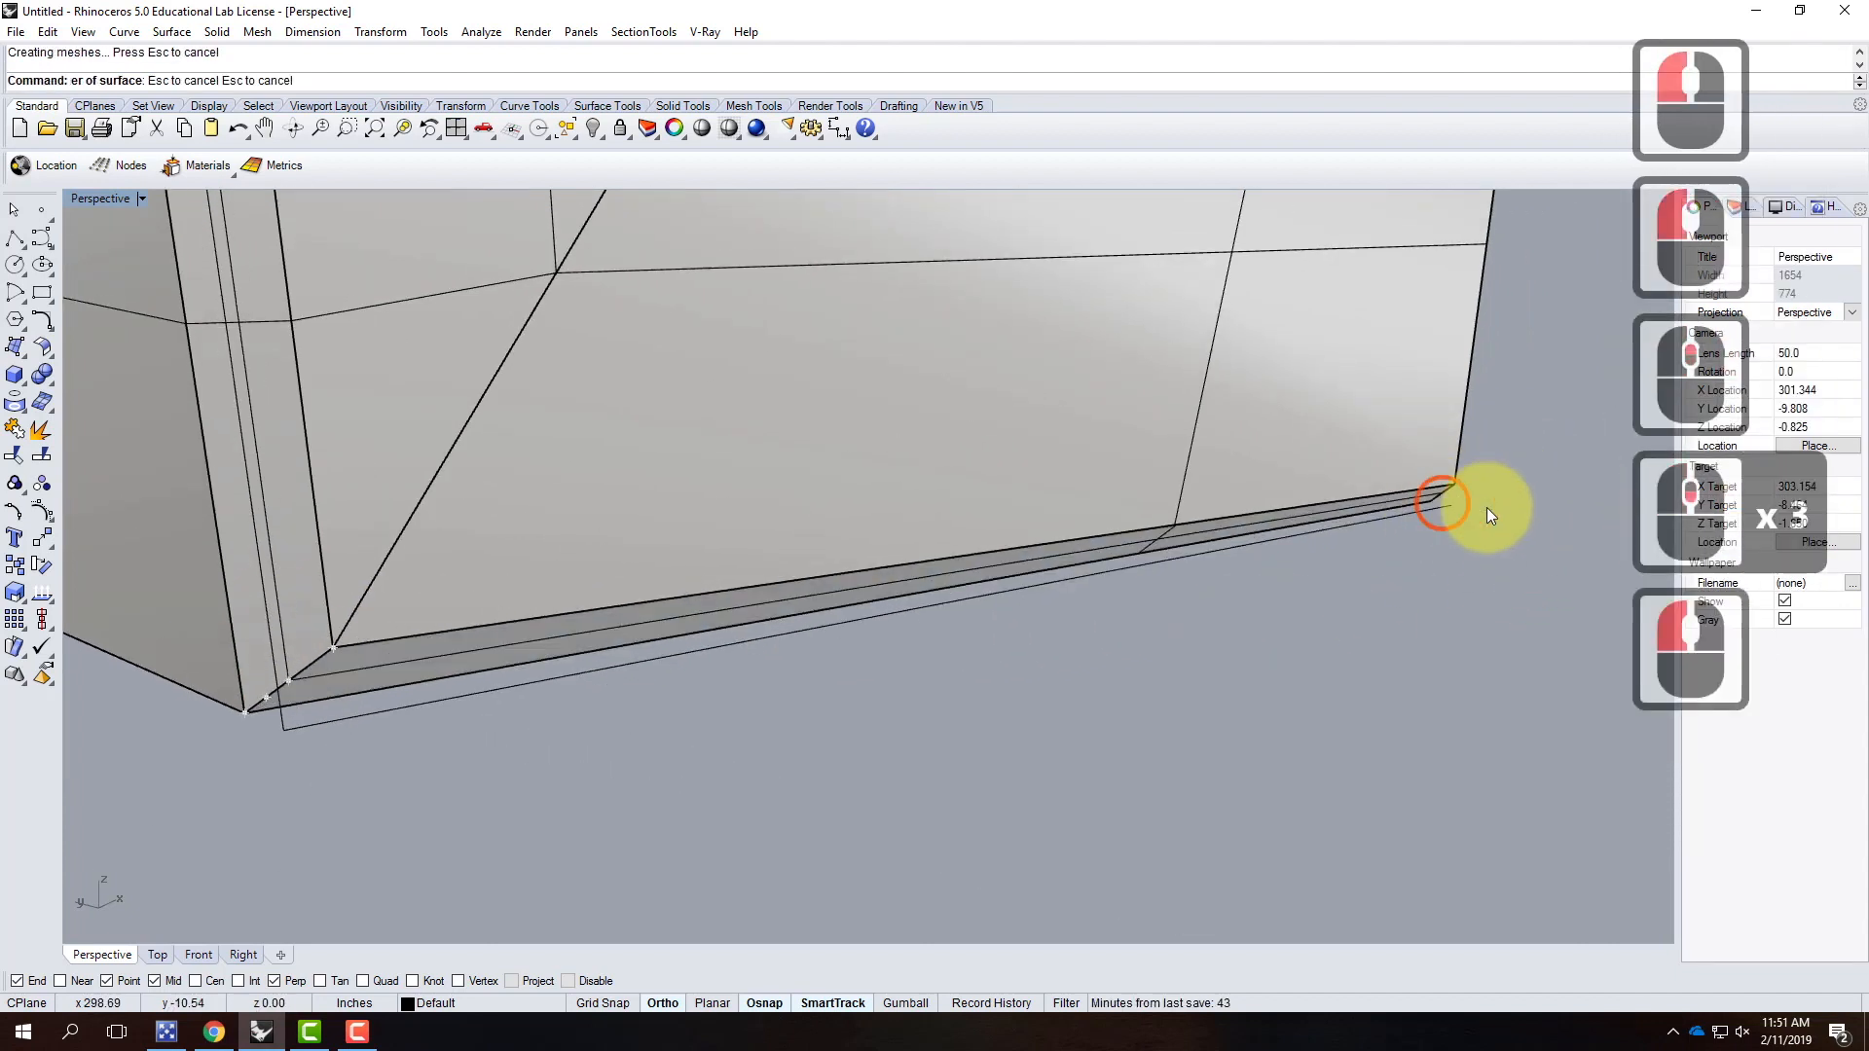
Step: Select the whole chamfered quarter and mirror a copy of it across the floor's rear edge
{"action": "scroll", "coordinate": [792, 516], "scroll_direction": "down", "scroll_amount": 5}
{"action": "scroll", "coordinate": [793, 516], "scroll_direction": "down", "scroll_amount": 11}
{"action": "right_click_drag", "start_coordinate": [730, 521], "coordinate": [579, 251]}
{"action": "scroll", "coordinate": [917, 477], "scroll_direction": "down", "scroll_amount": 6}
{"action": "scroll", "coordinate": [917, 477], "scroll_direction": "up", "scroll_amount": 4}
{"action": "scroll", "coordinate": [899, 469], "scroll_direction": "down", "scroll_amount": 5}
{"action": "left_click_drag", "start_coordinate": [579, 251], "coordinate": [1044, 742]}
{"action": "type", "text": "mirror"}
{"action": "key", "text": "Return"}
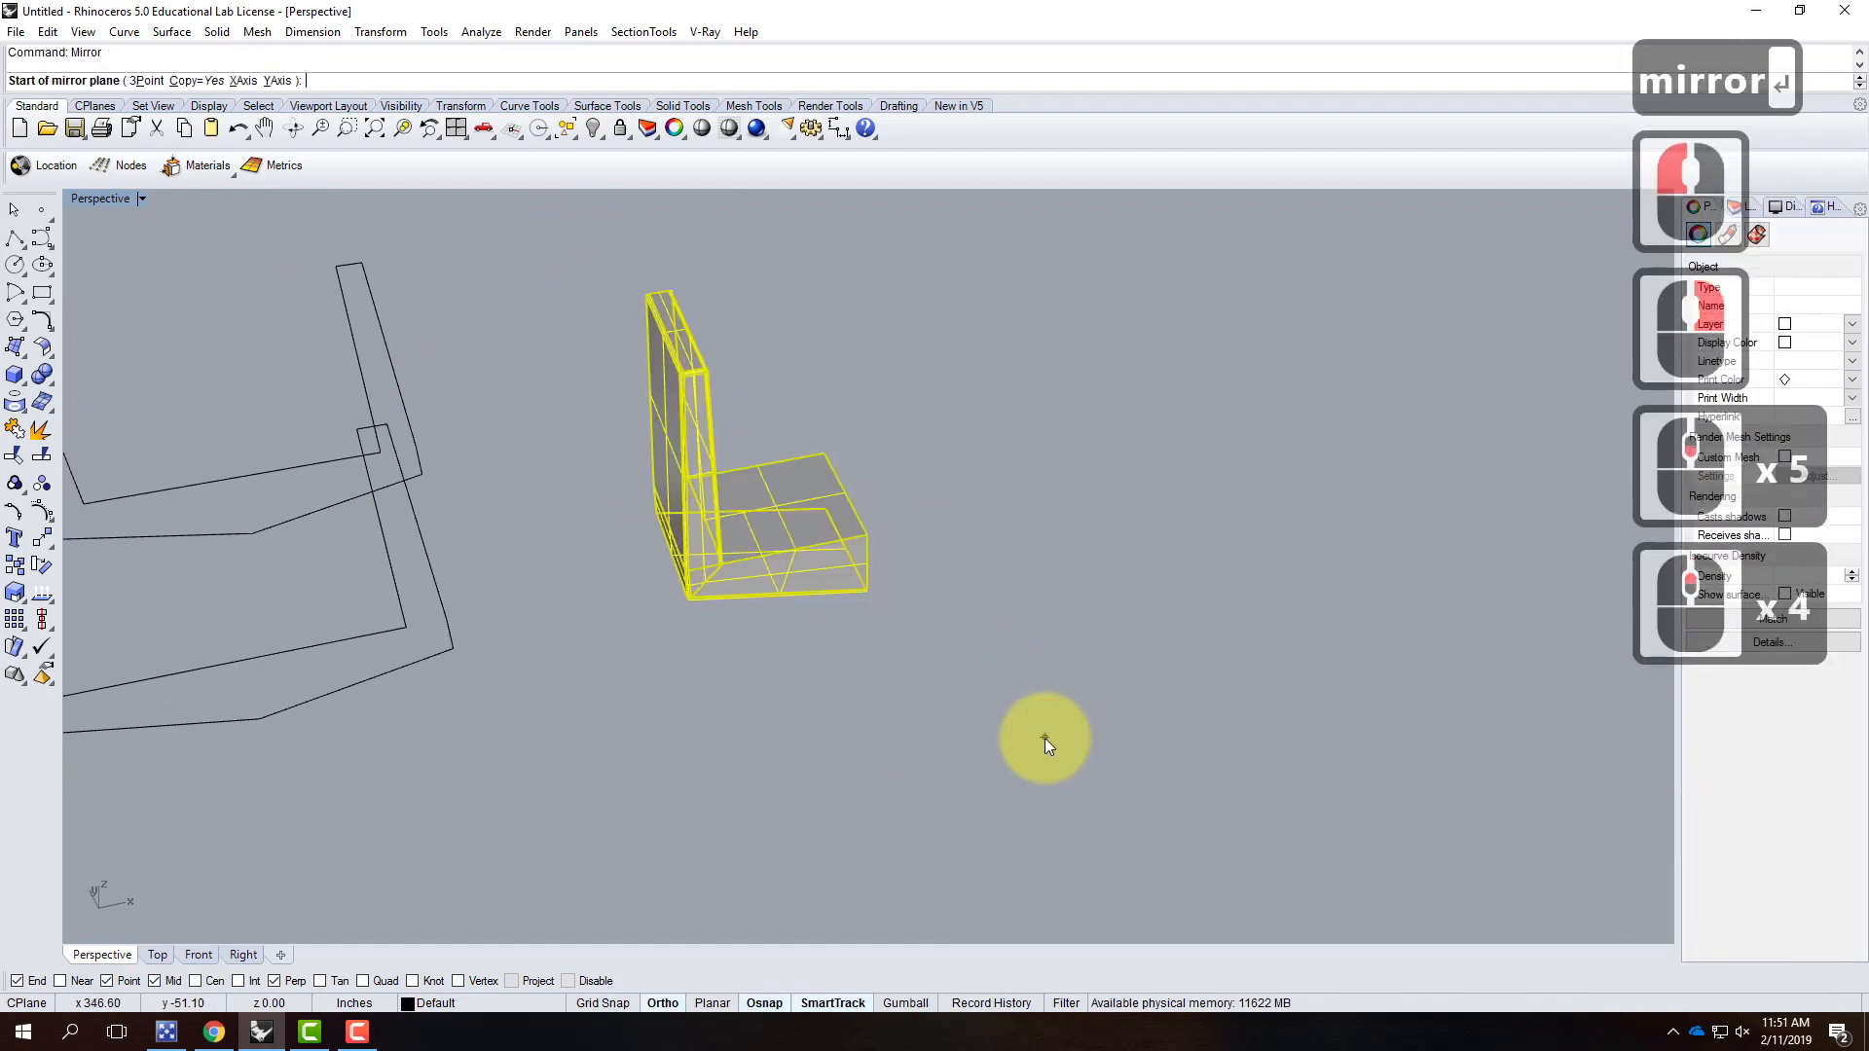
{"action": "left_click", "coordinate": [818, 434]}
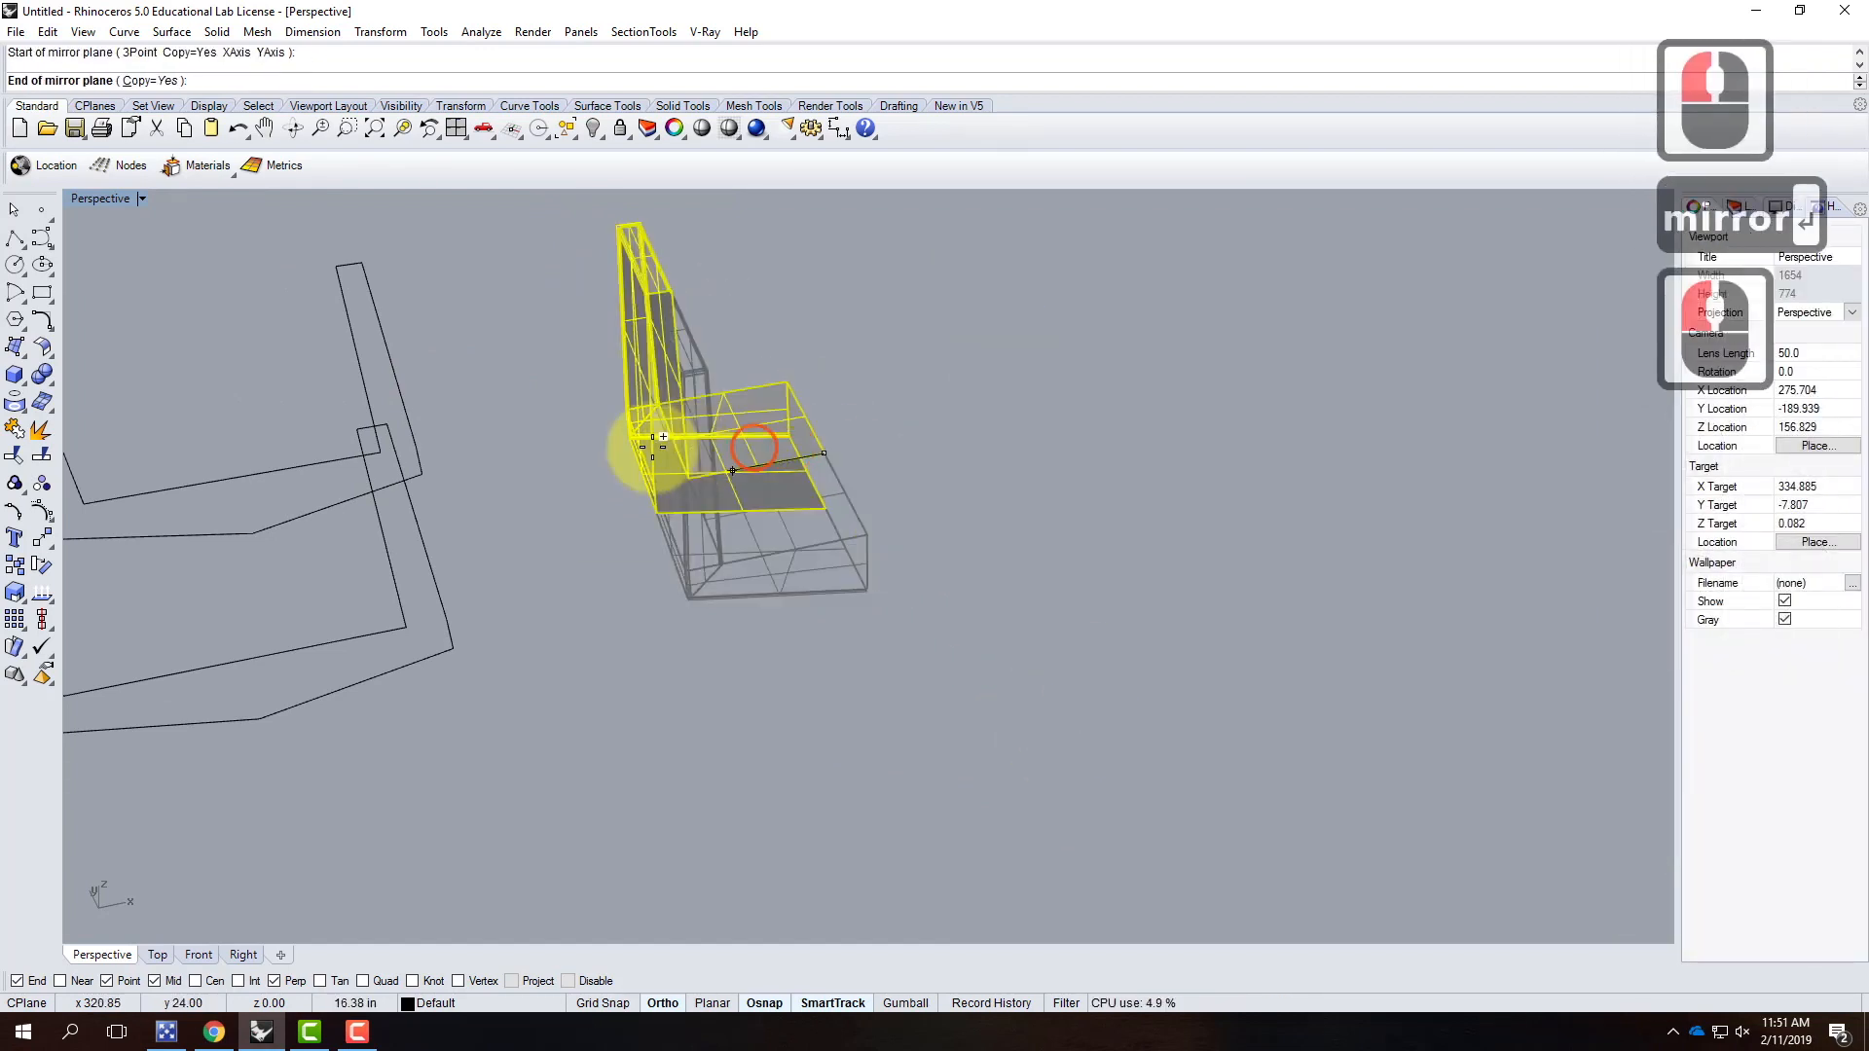
{"action": "left_click", "coordinate": [572, 310]}
{"action": "key", "text": "Escape"}
Step: Select the combined half and mirror a copy of it across the floor's open centre edge to complete the channel
{"action": "left_click_drag", "start_coordinate": [556, 191], "coordinate": [1022, 784]}
{"action": "type", "text": "mirror"}
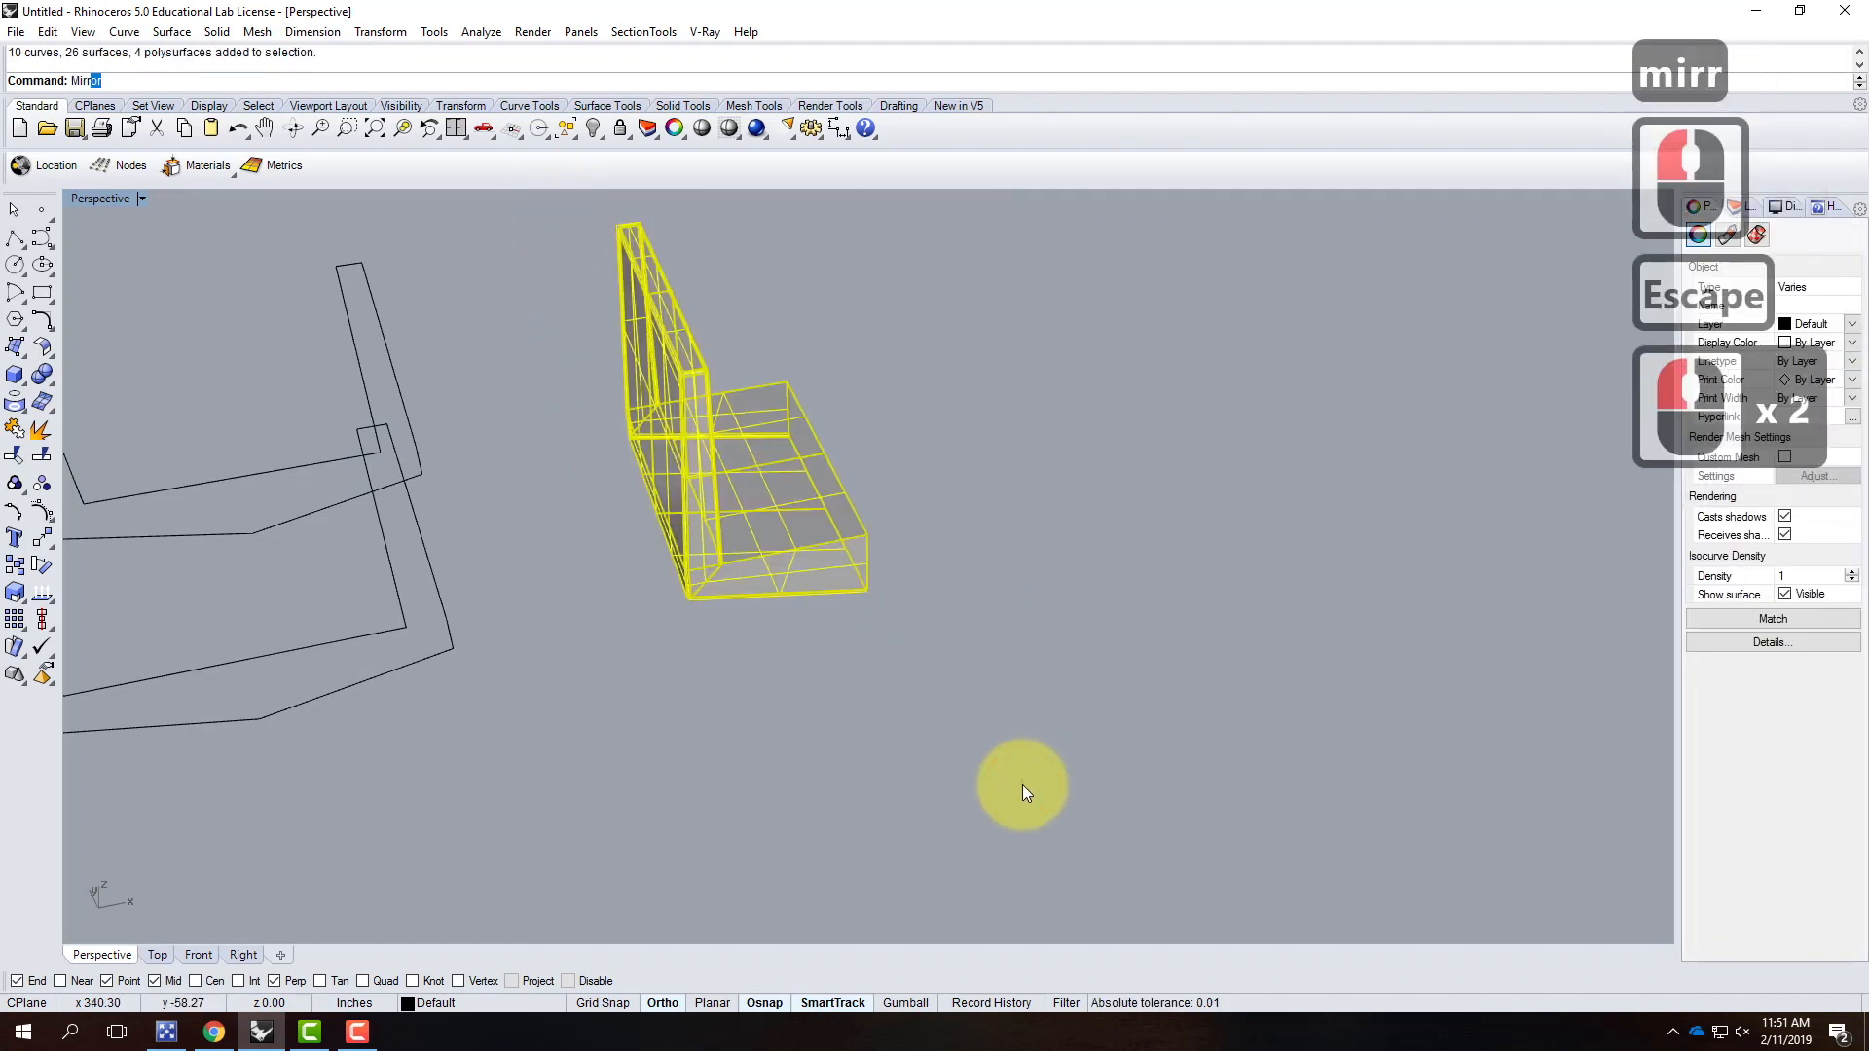
{"action": "key", "text": "Return"}
{"action": "left_click", "coordinate": [865, 534]}
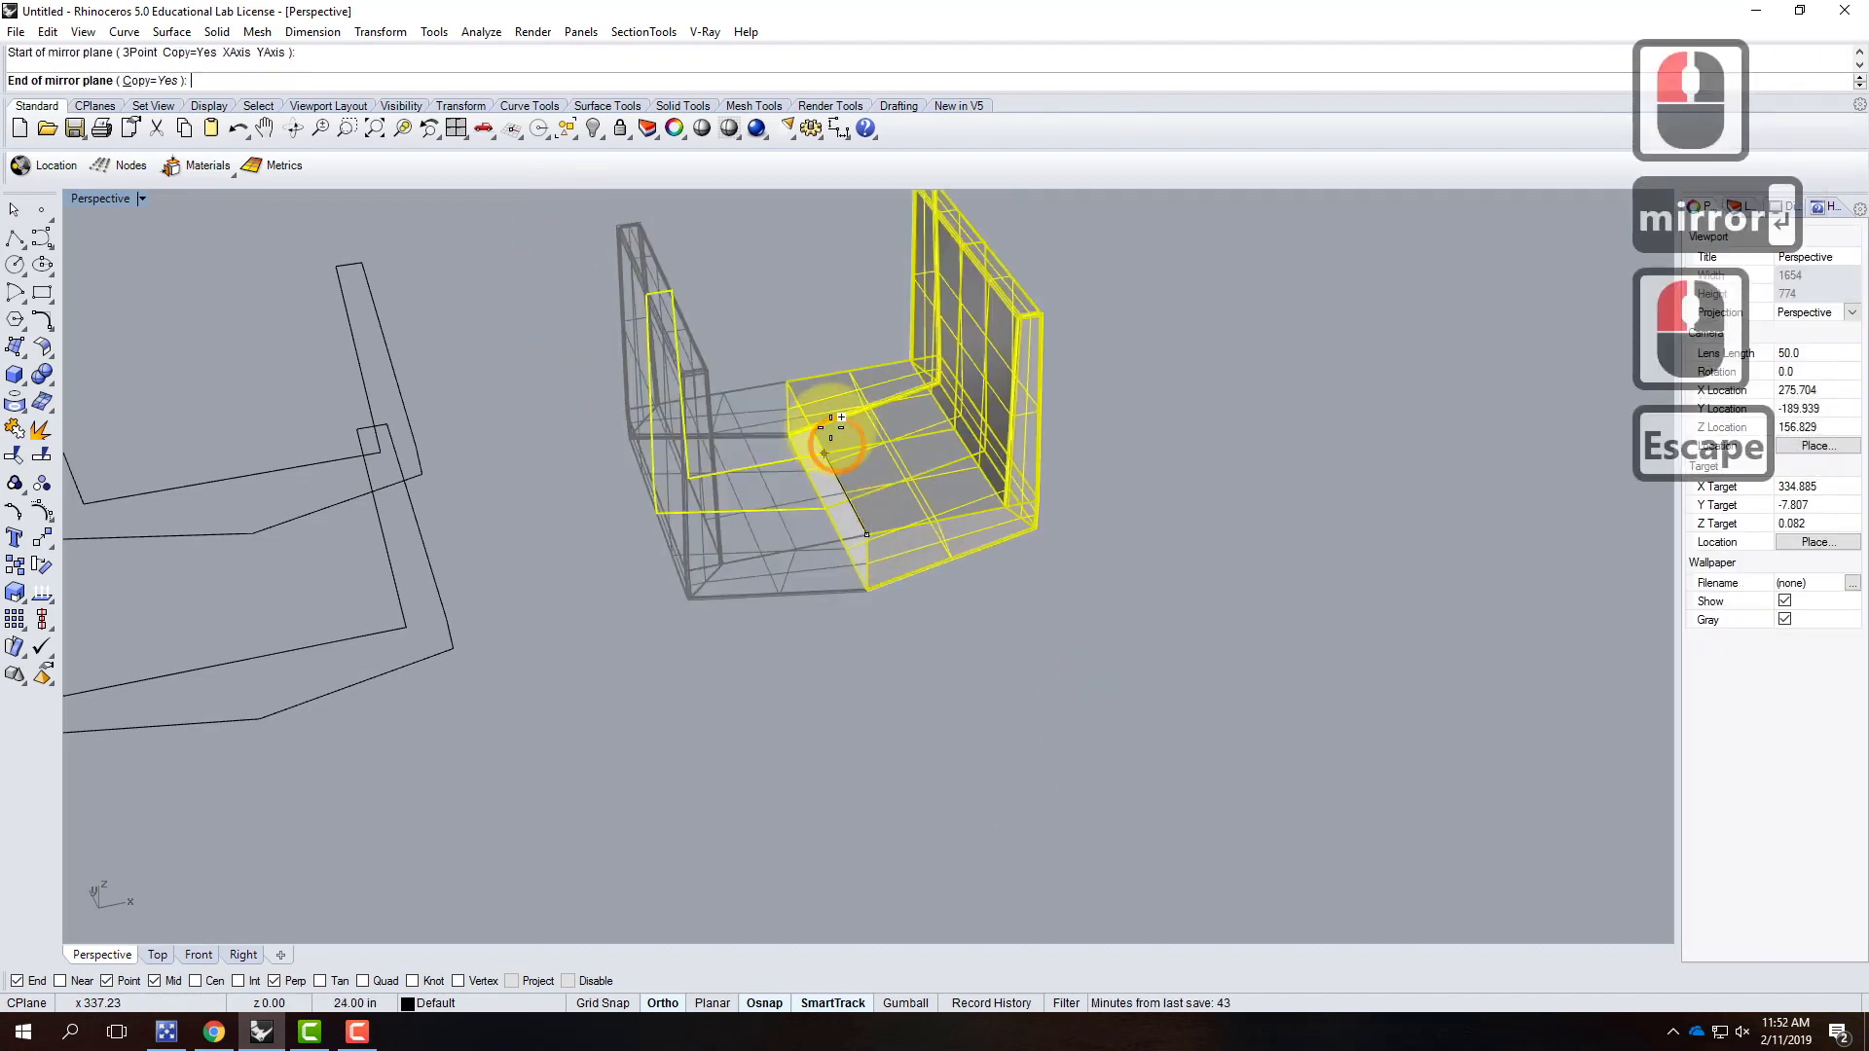
{"action": "left_click", "coordinate": [798, 368]}
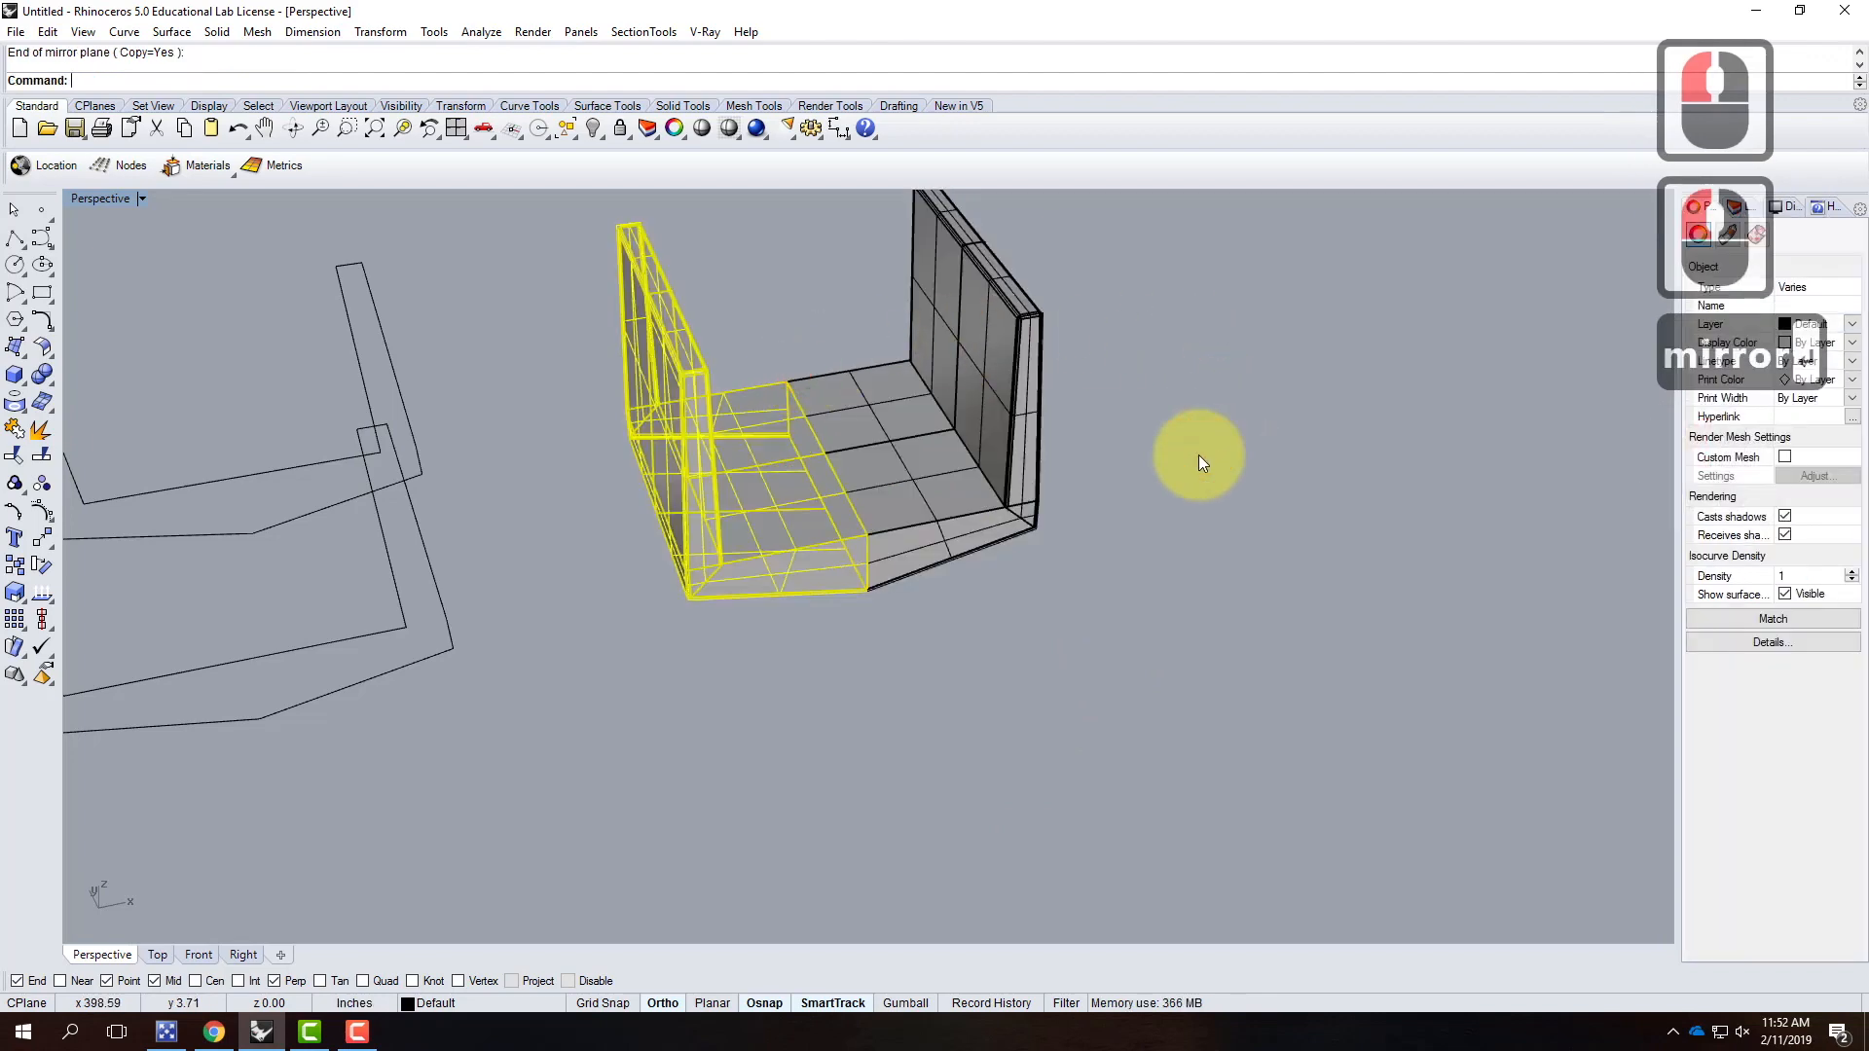
{"action": "key", "text": "Return"}
{"action": "scroll", "coordinate": [792, 592], "scroll_direction": "down", "scroll_amount": 4}
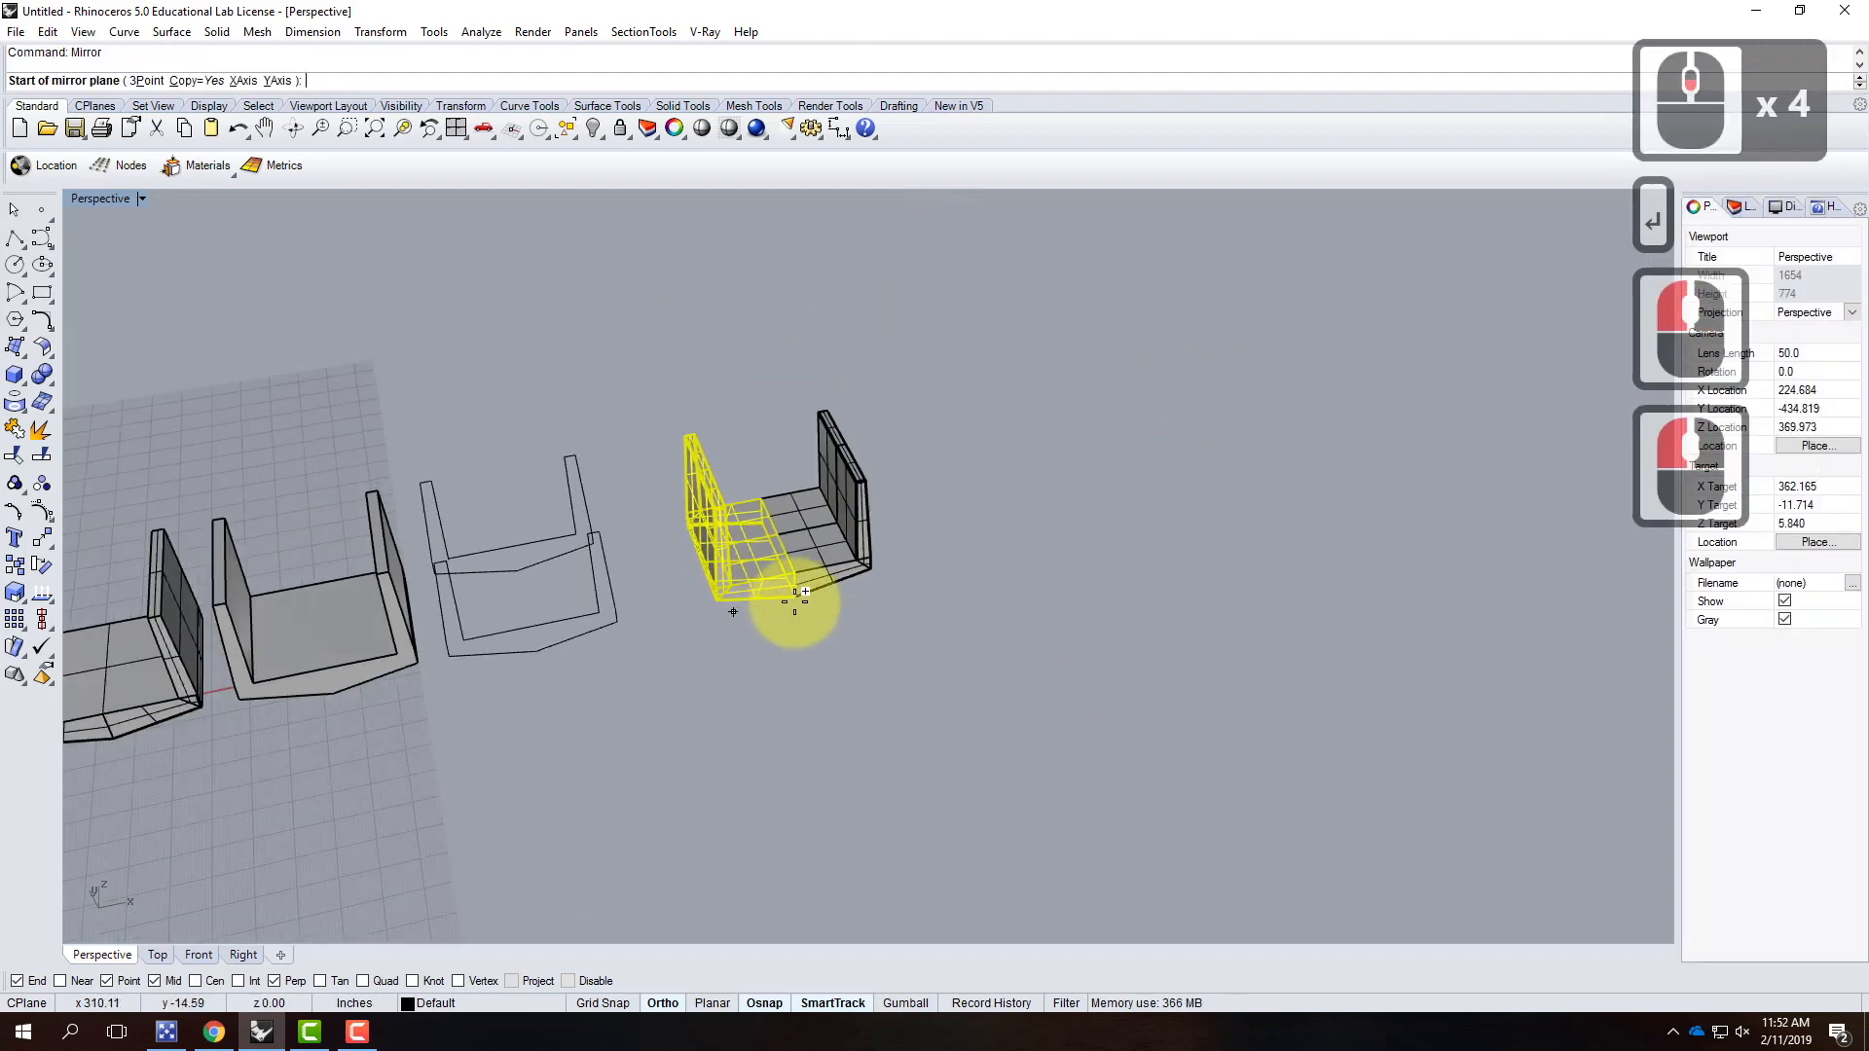
{"action": "key", "text": "Escape"}
{"action": "key", "text": "Escape"}
{"action": "right_click_drag", "start_coordinate": [980, 575], "coordinate": [921, 498]}
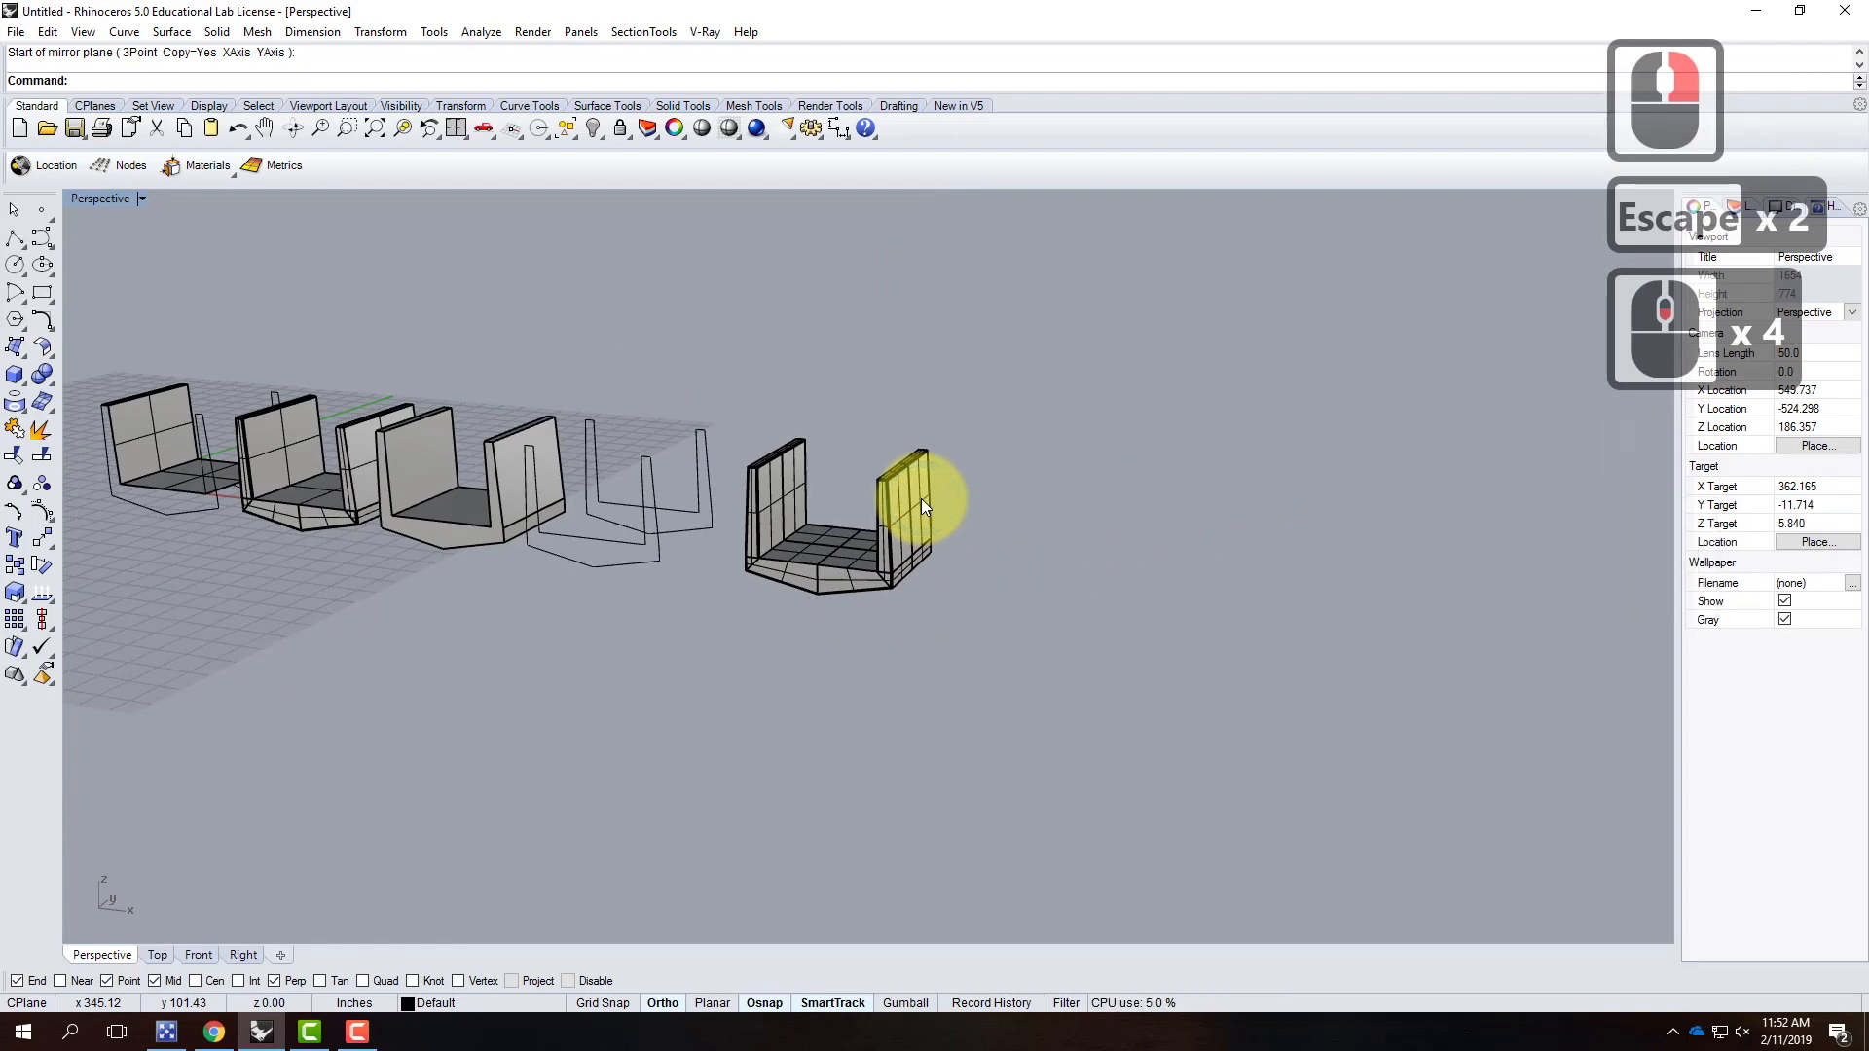
{"action": "scroll", "coordinate": [703, 580], "scroll_direction": "up", "scroll_amount": 5}
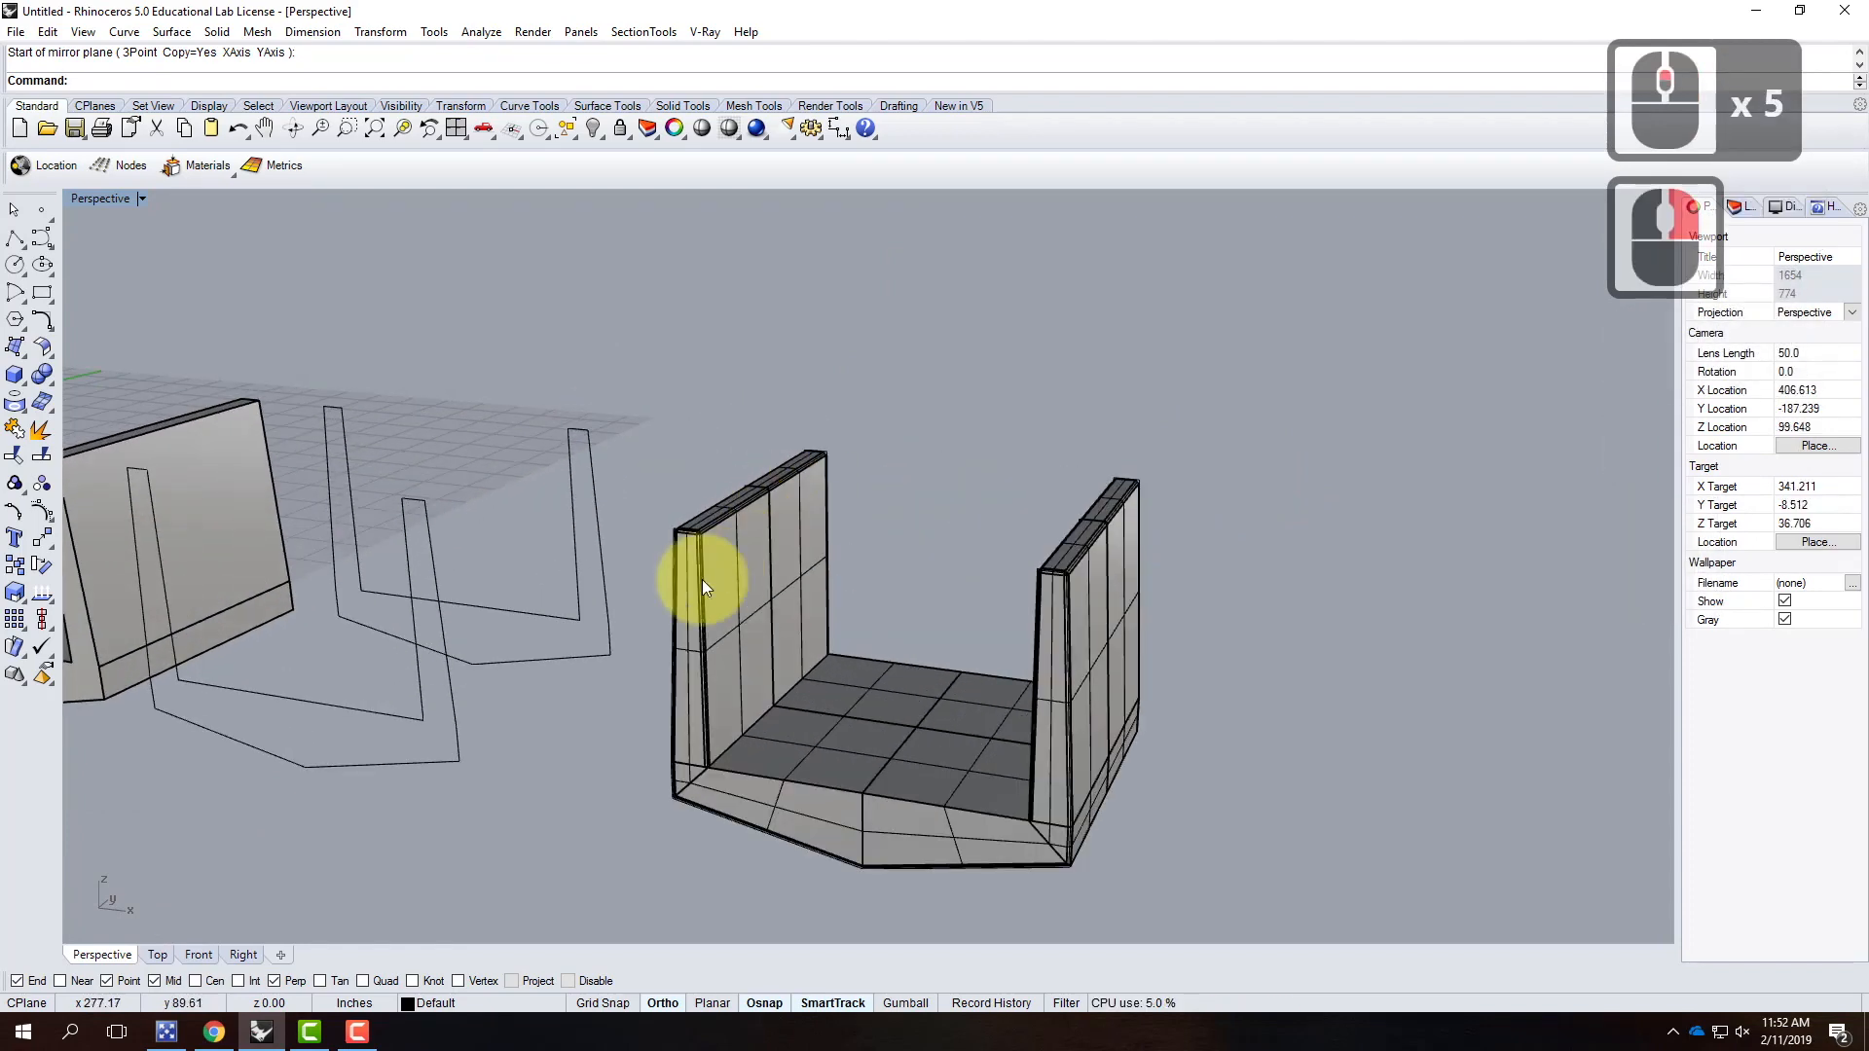
{"action": "right_click_drag", "start_coordinate": [866, 644], "coordinate": [769, 601]}
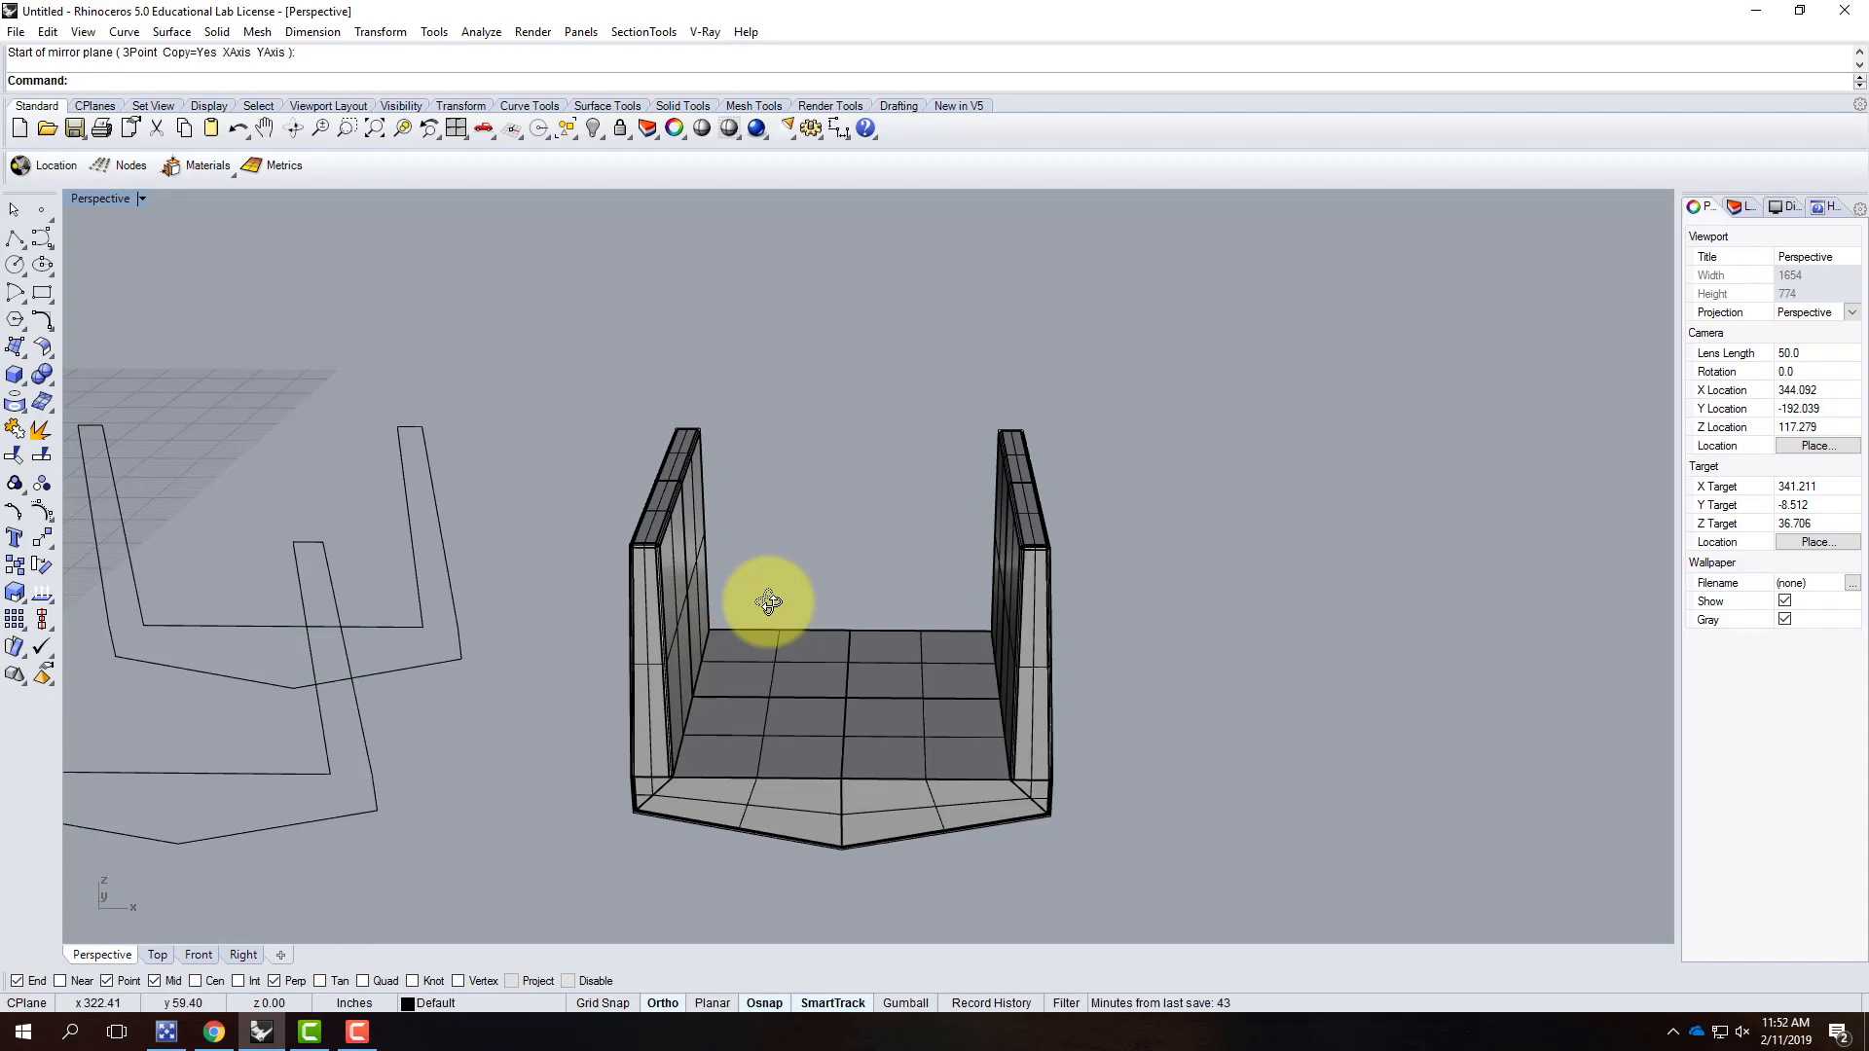
{"action": "right_click_drag", "start_coordinate": [1193, 666], "coordinate": [1123, 663]}
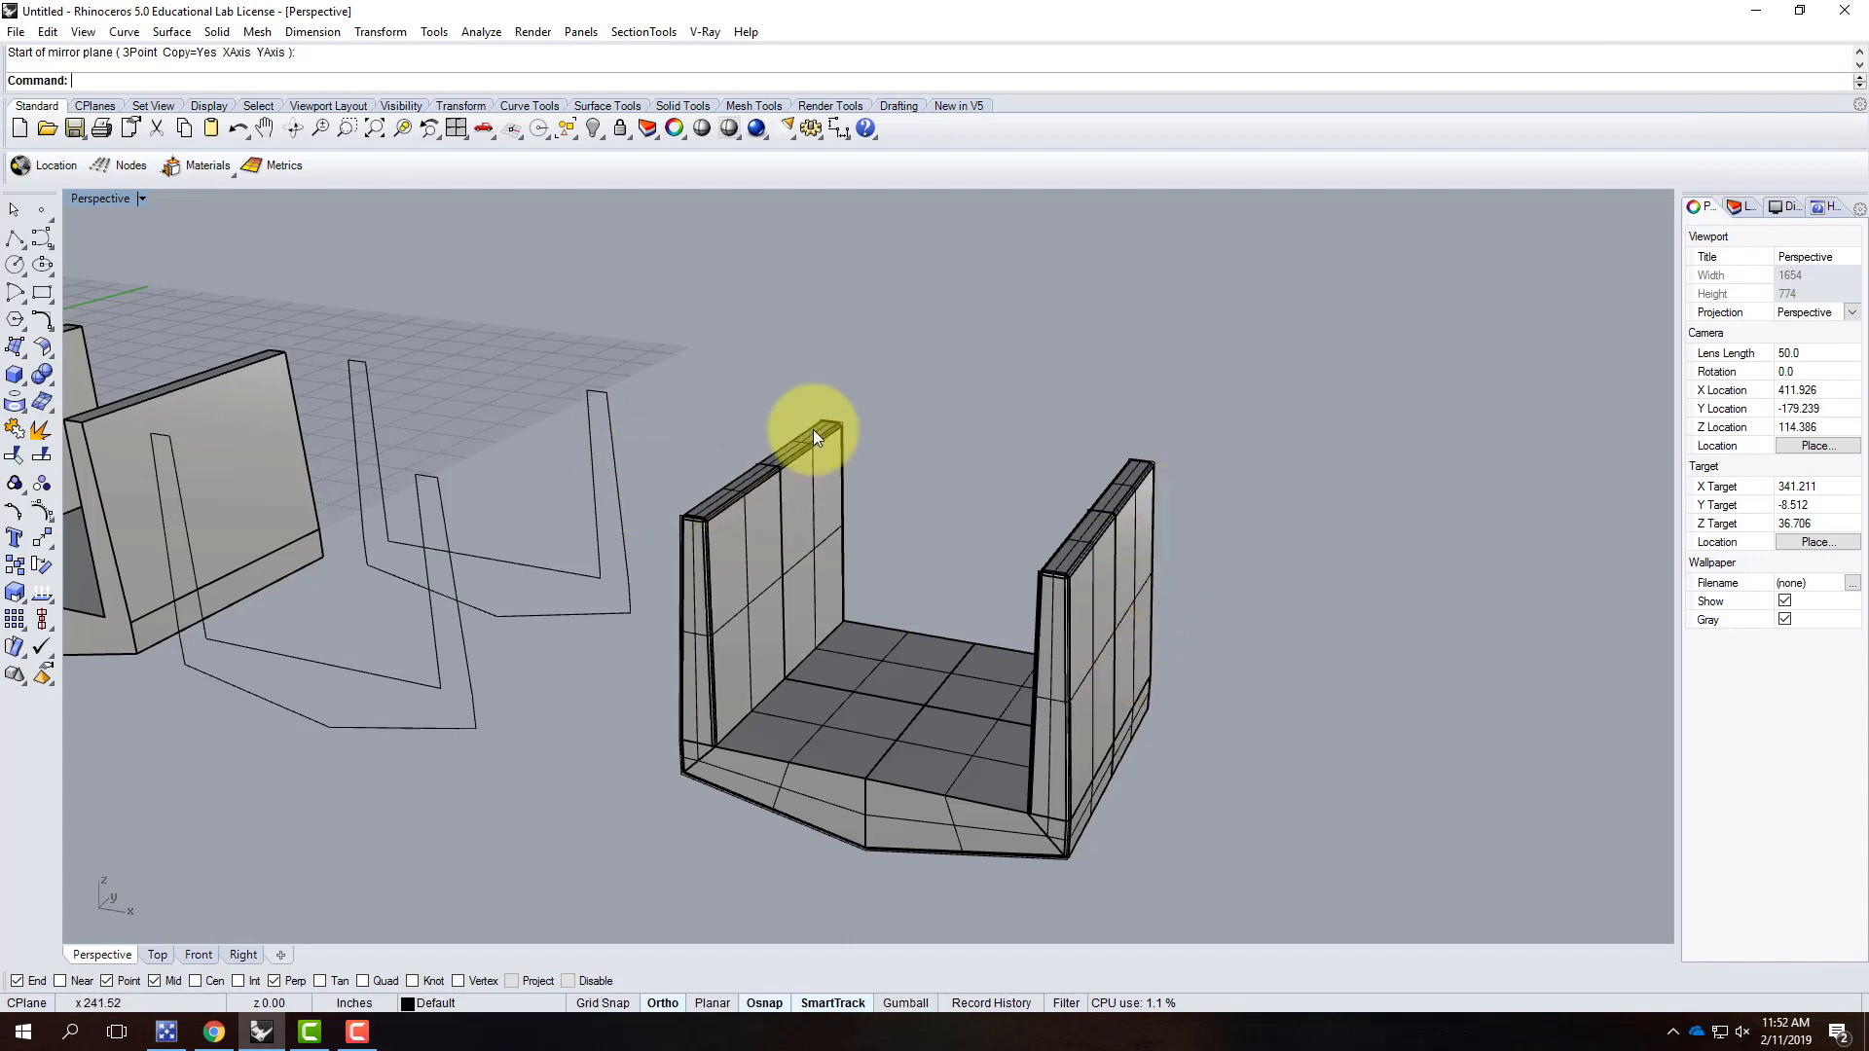
Step: Rename Layer 05 as "Environment"
{"action": "left_click", "coordinate": [1733, 208]}
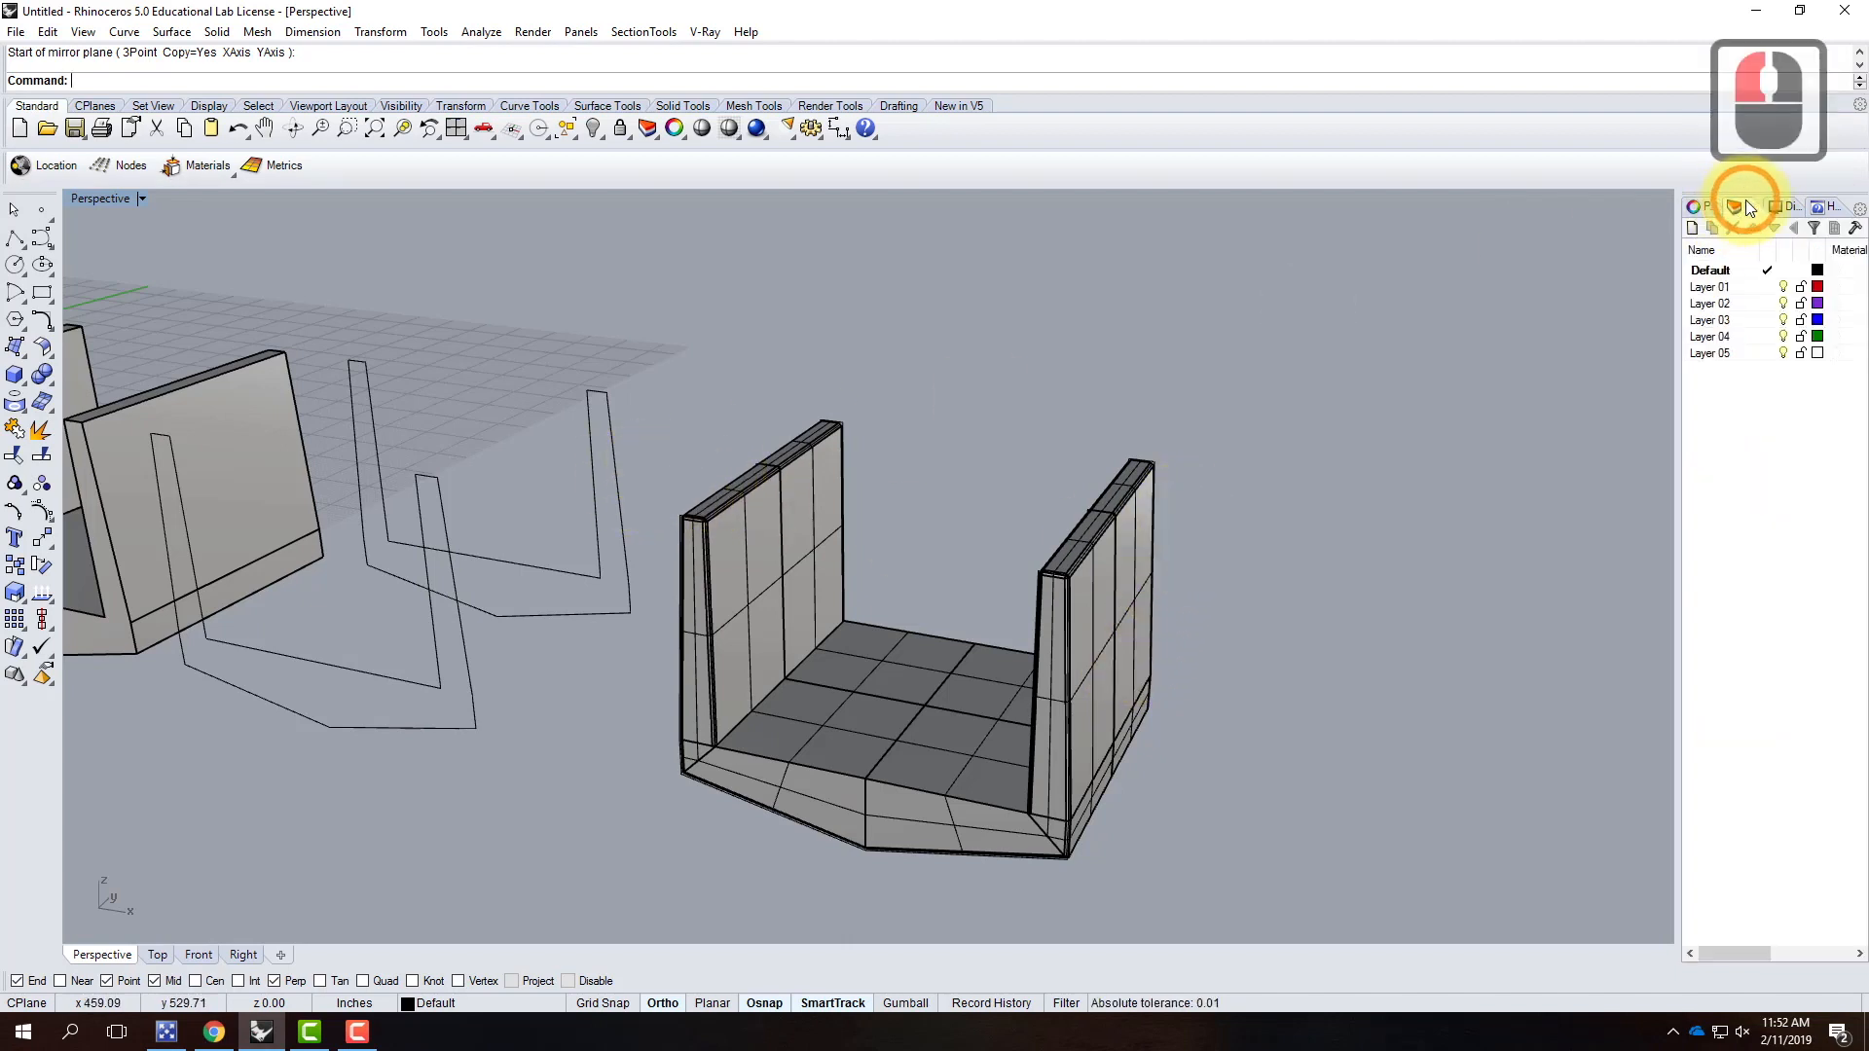
{"action": "left_click", "coordinate": [1705, 354]}
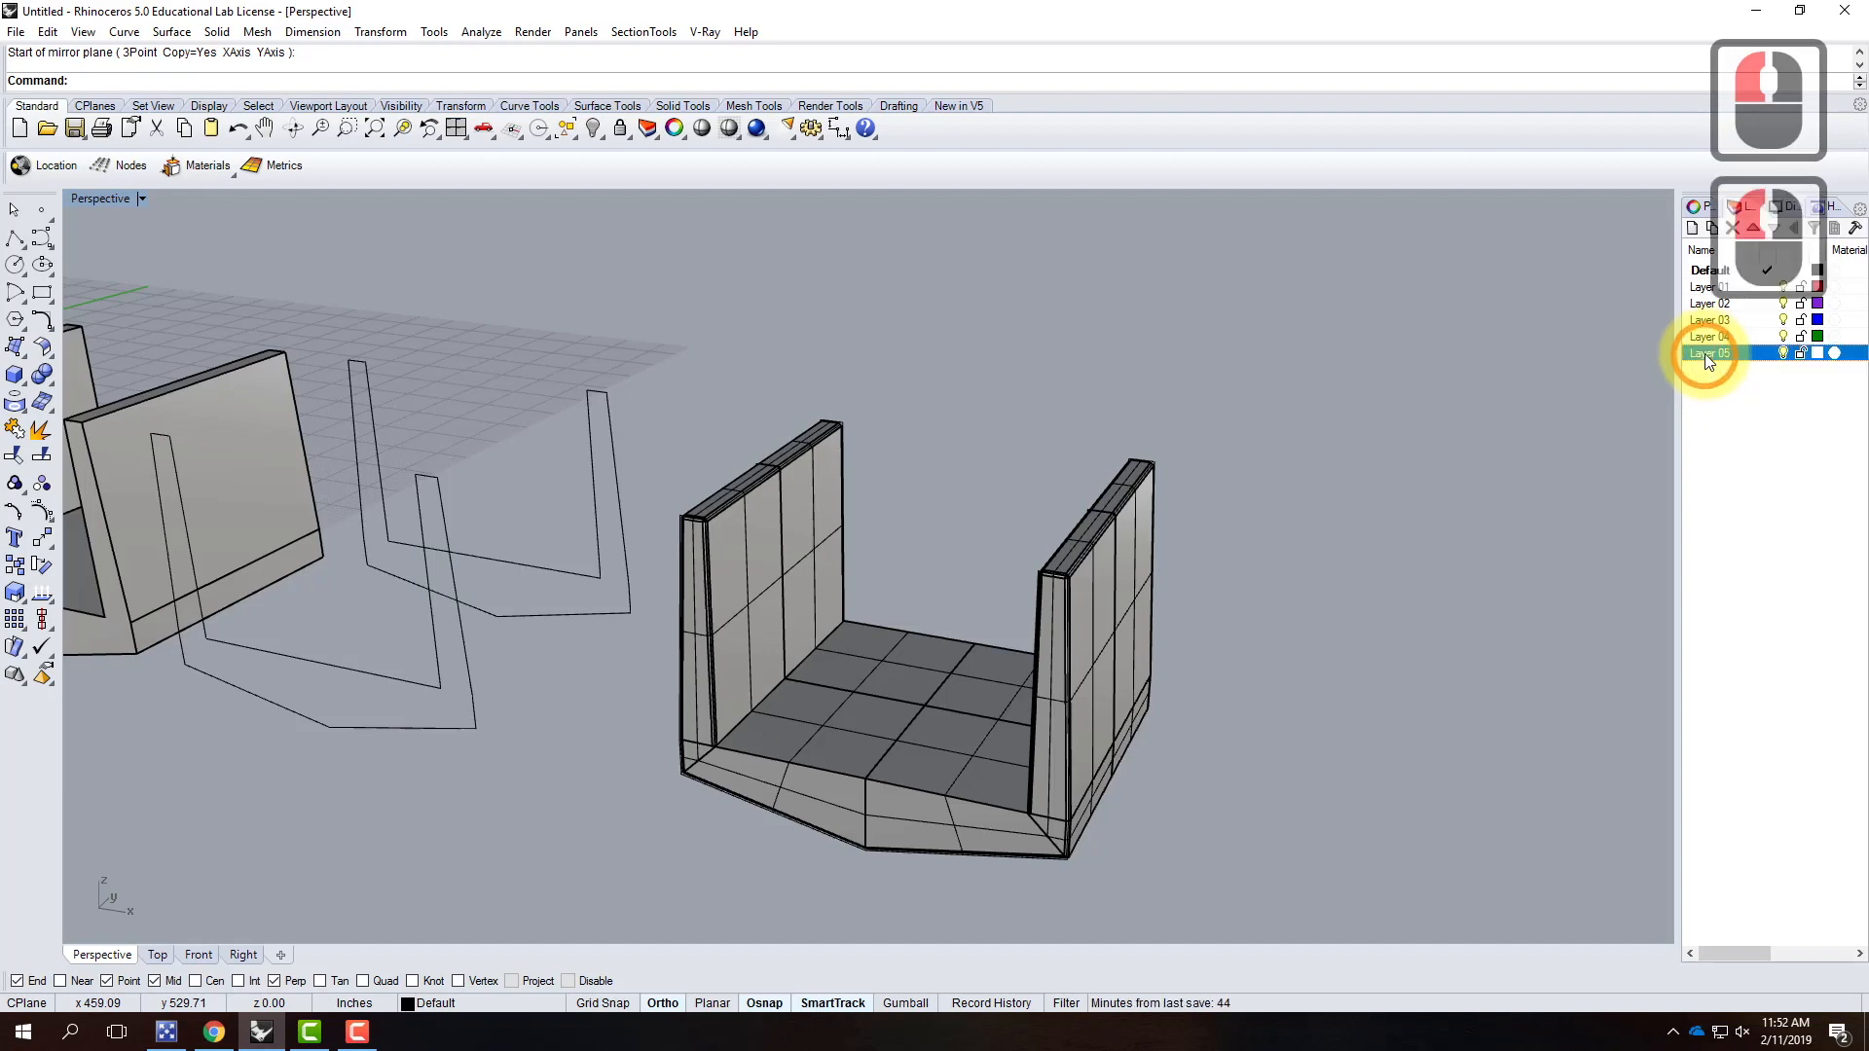
{"action": "double_click", "coordinate": [1717, 354]}
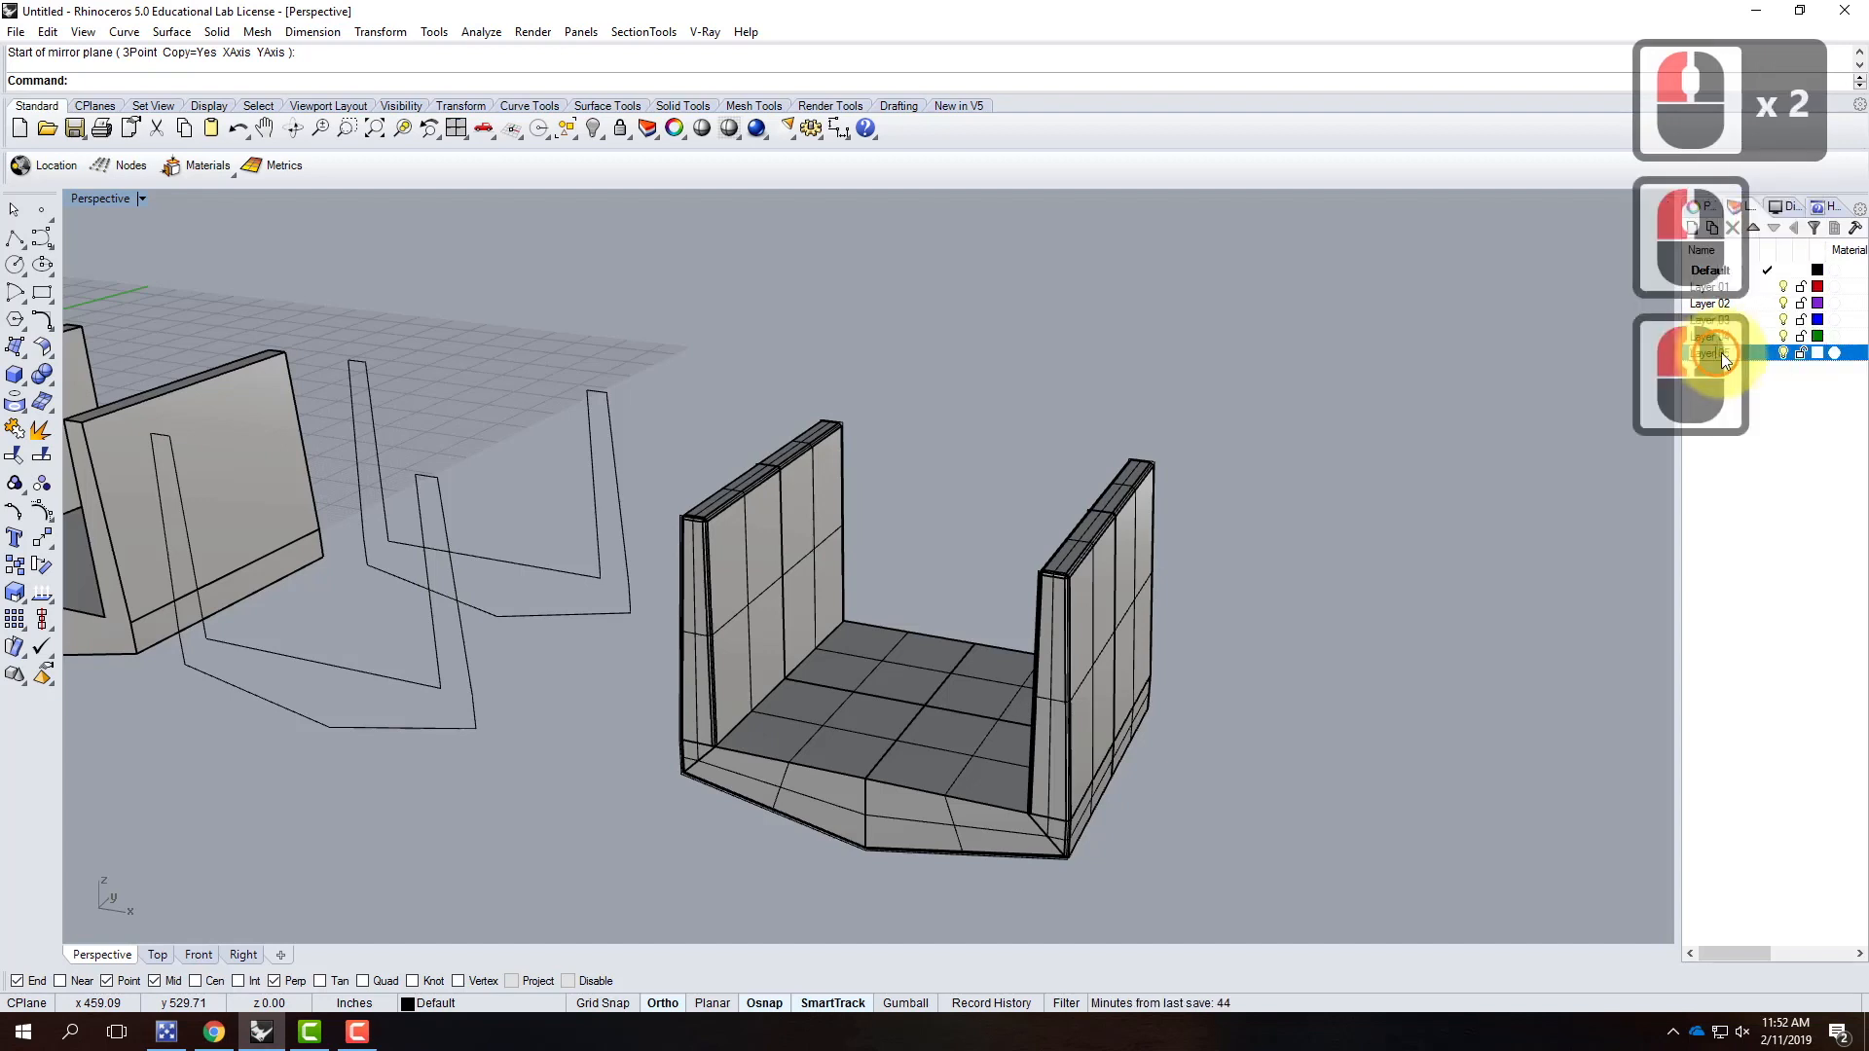
{"action": "key", "text": "ctrl+a"}
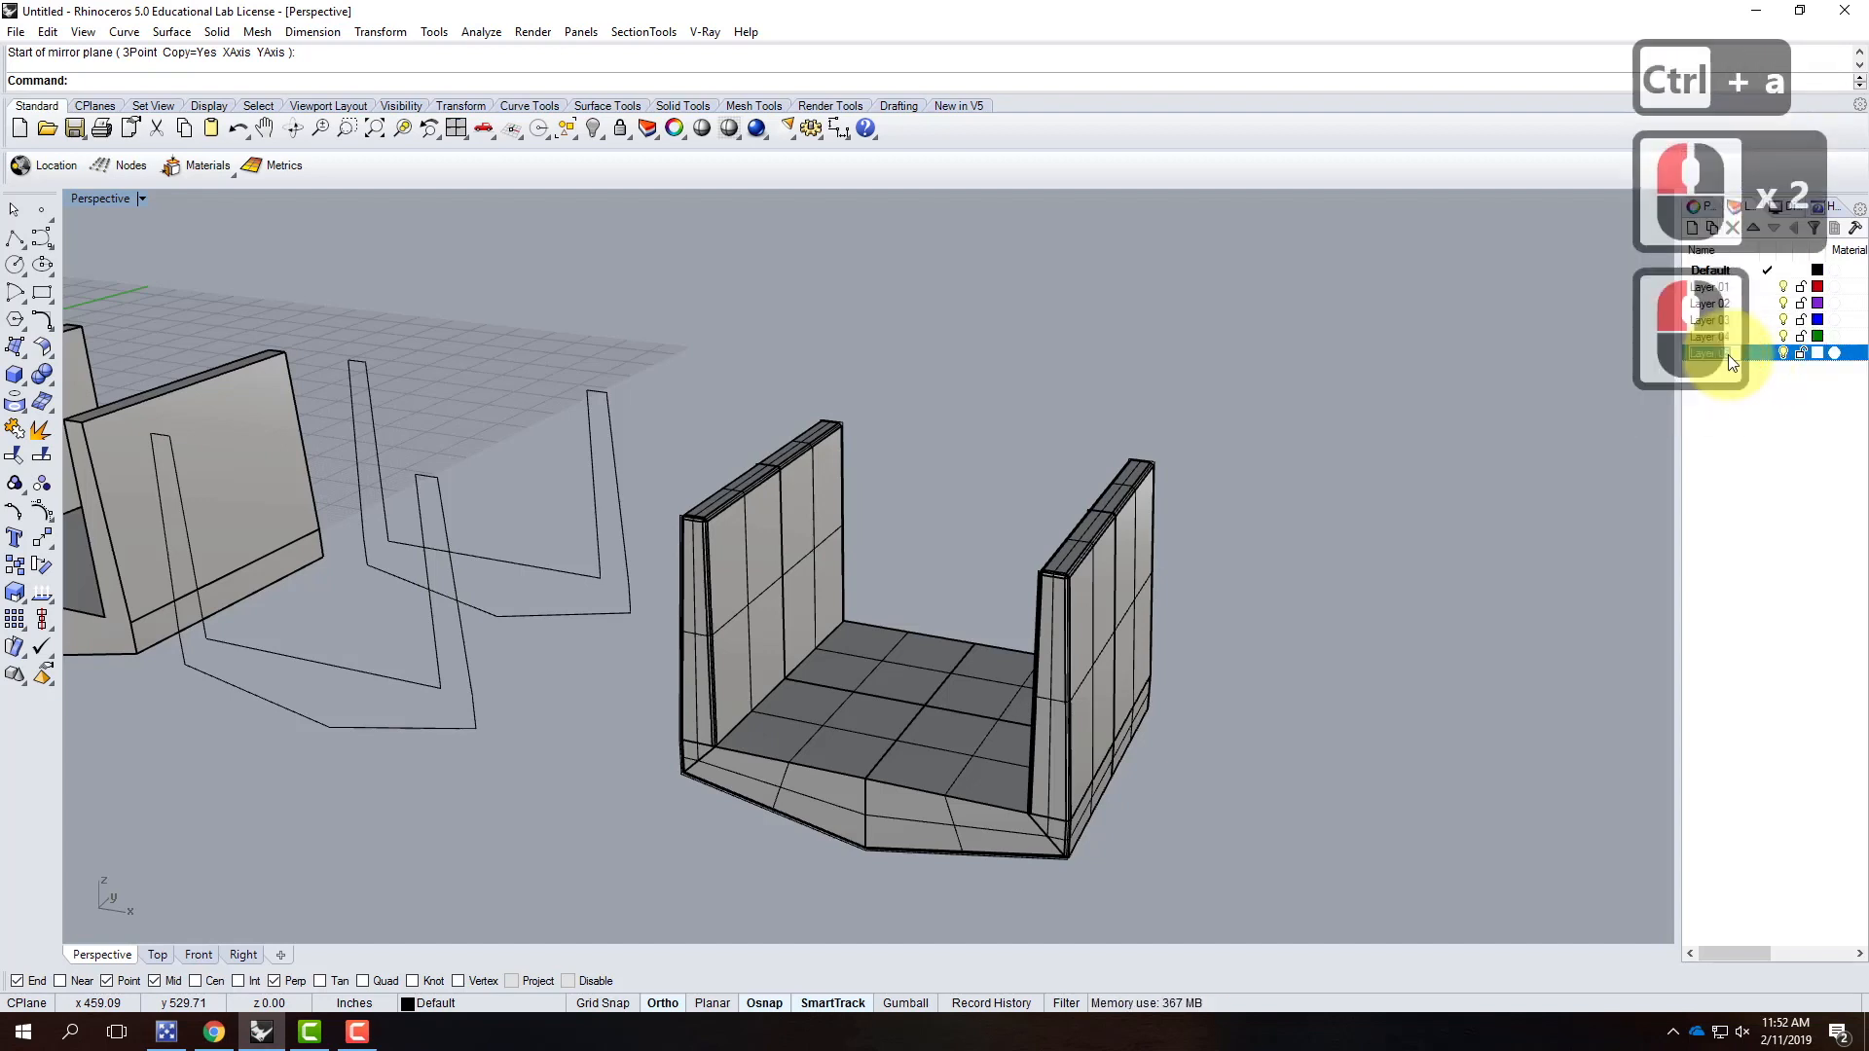
{"action": "type", "text": "Environme"}
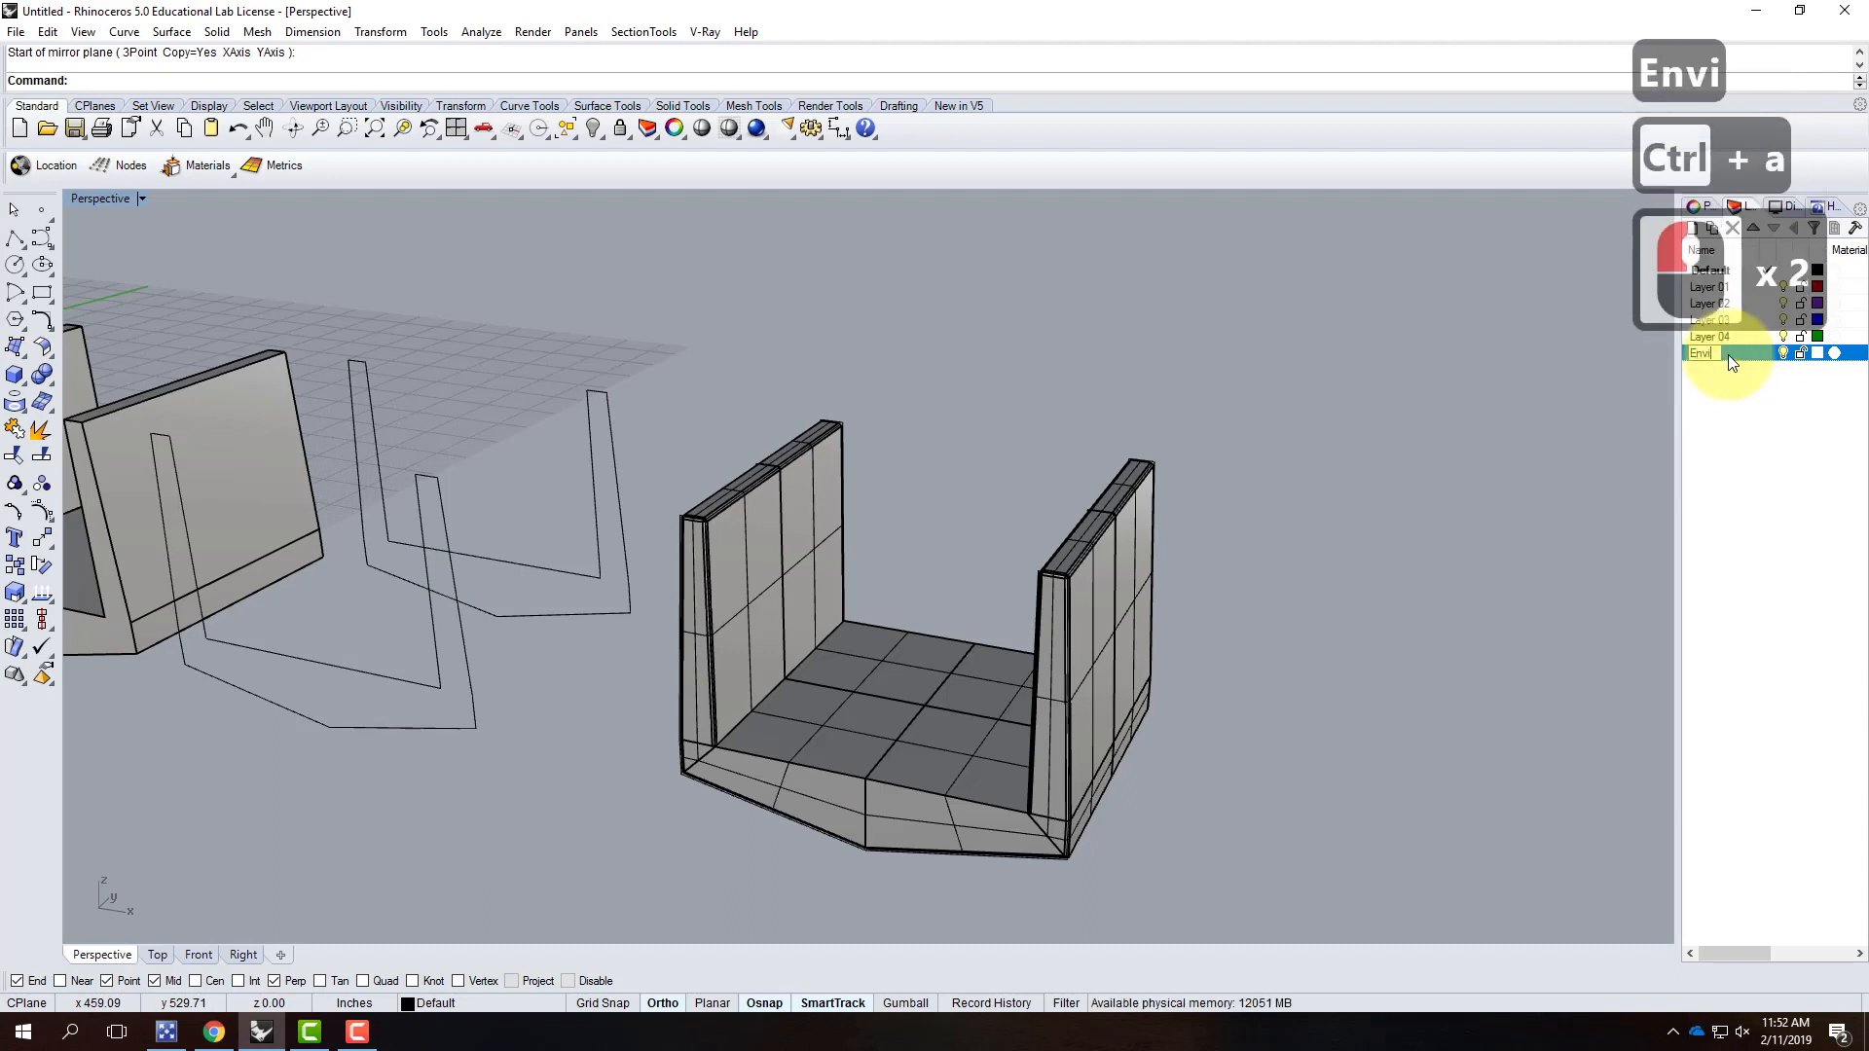
{"action": "type", "text": "t"}
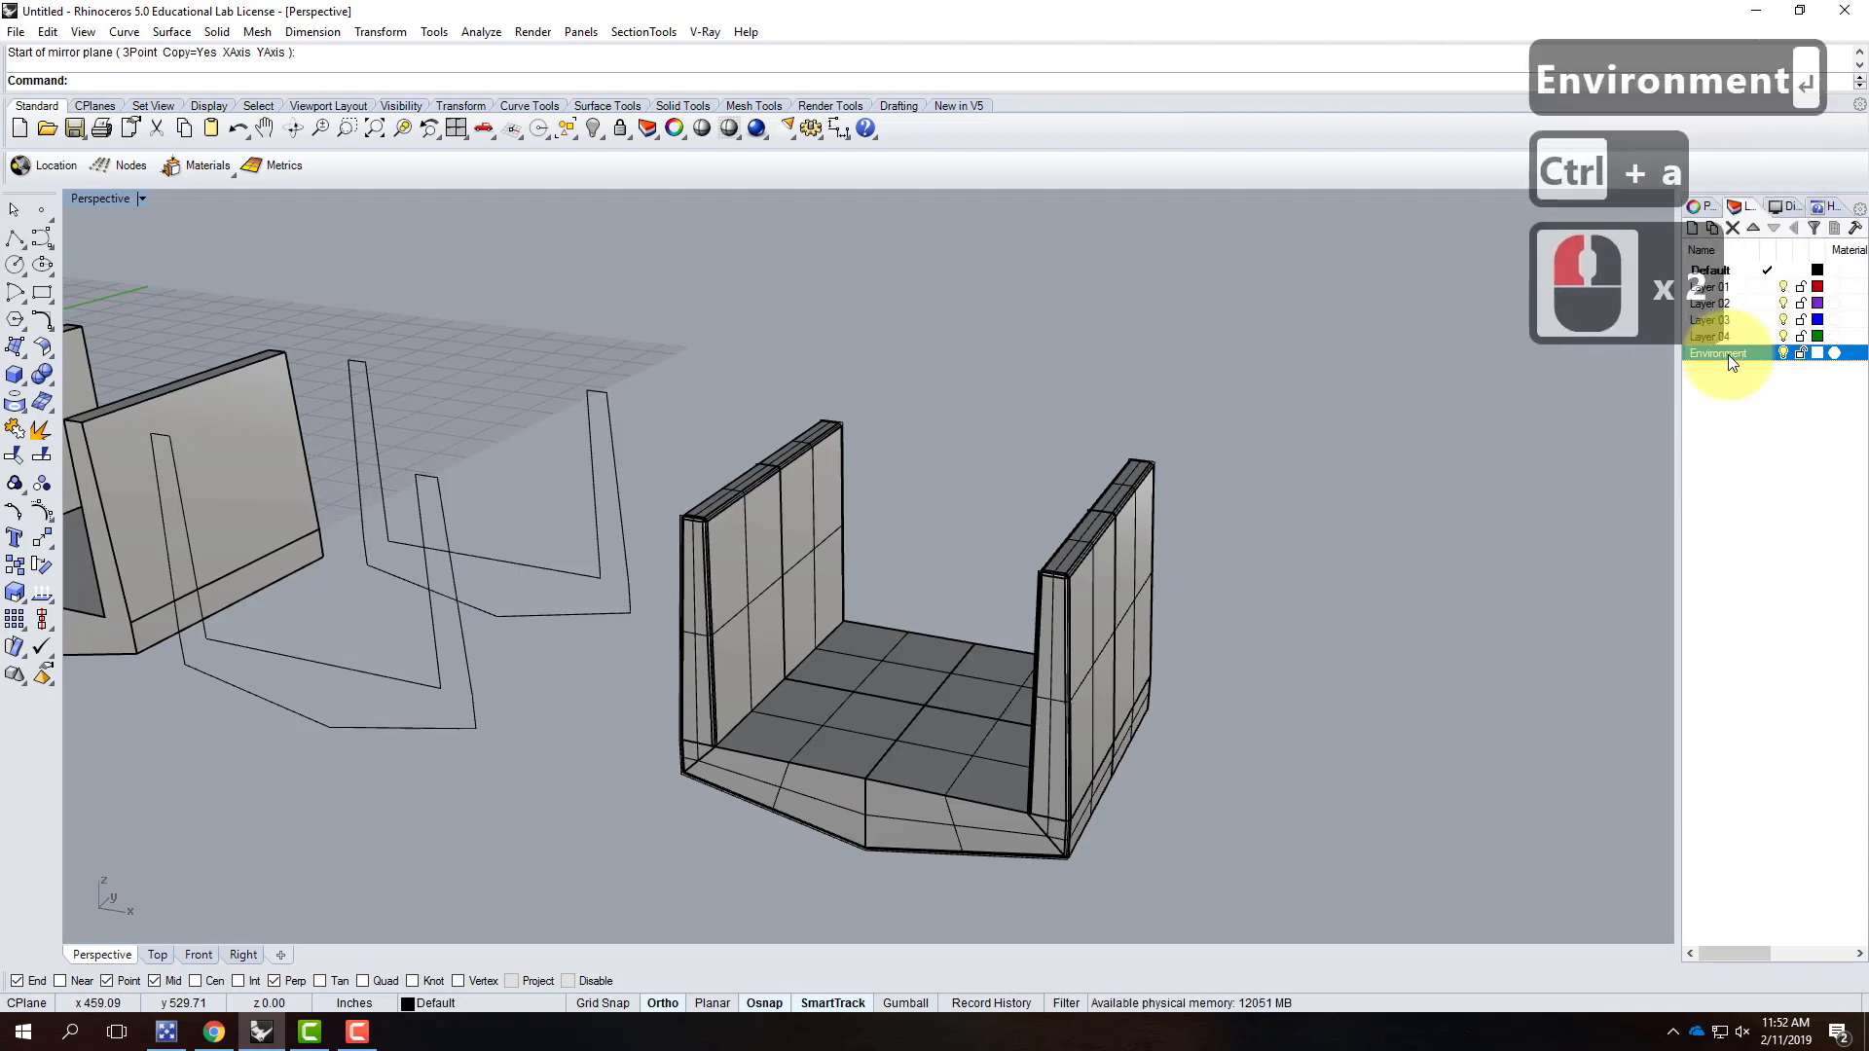
{"action": "key", "text": "Return"}
Step: Add a sublayer named "Light" under the Environment layer
{"action": "left_click", "coordinate": [1714, 229]}
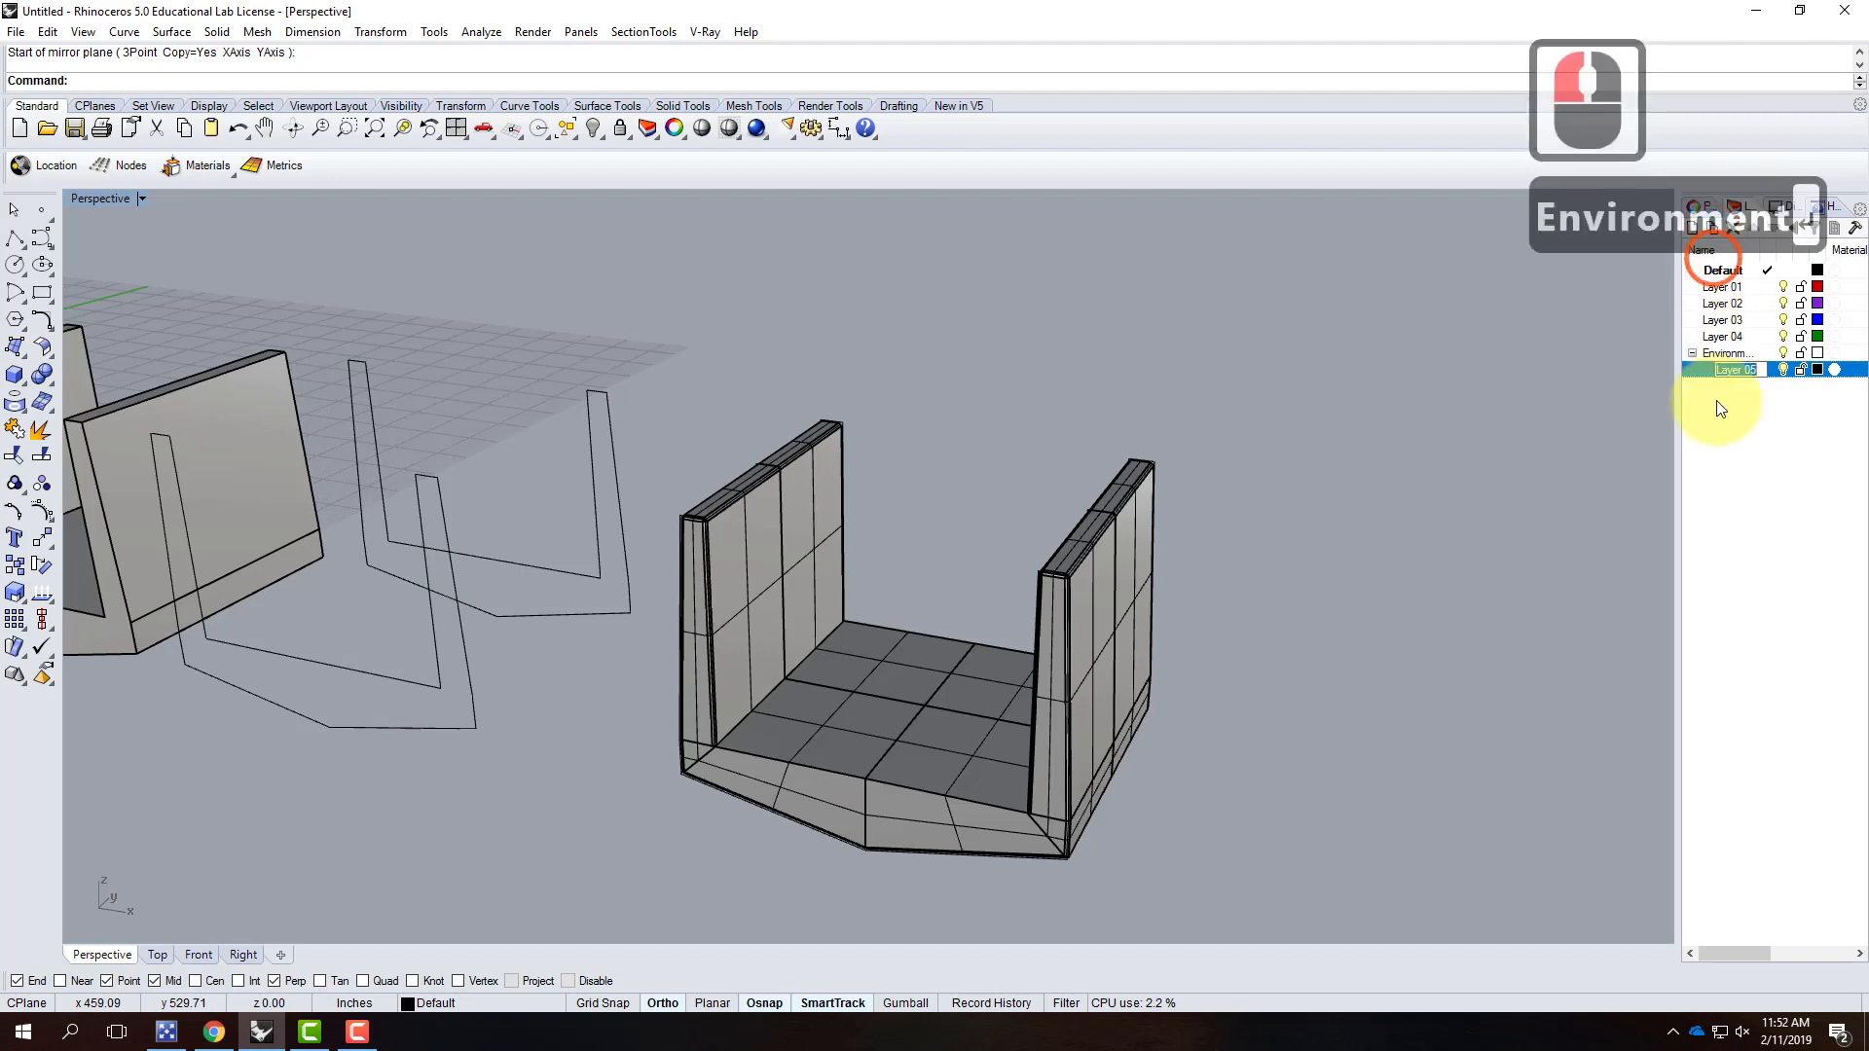
{"action": "type", "text": "Light"}
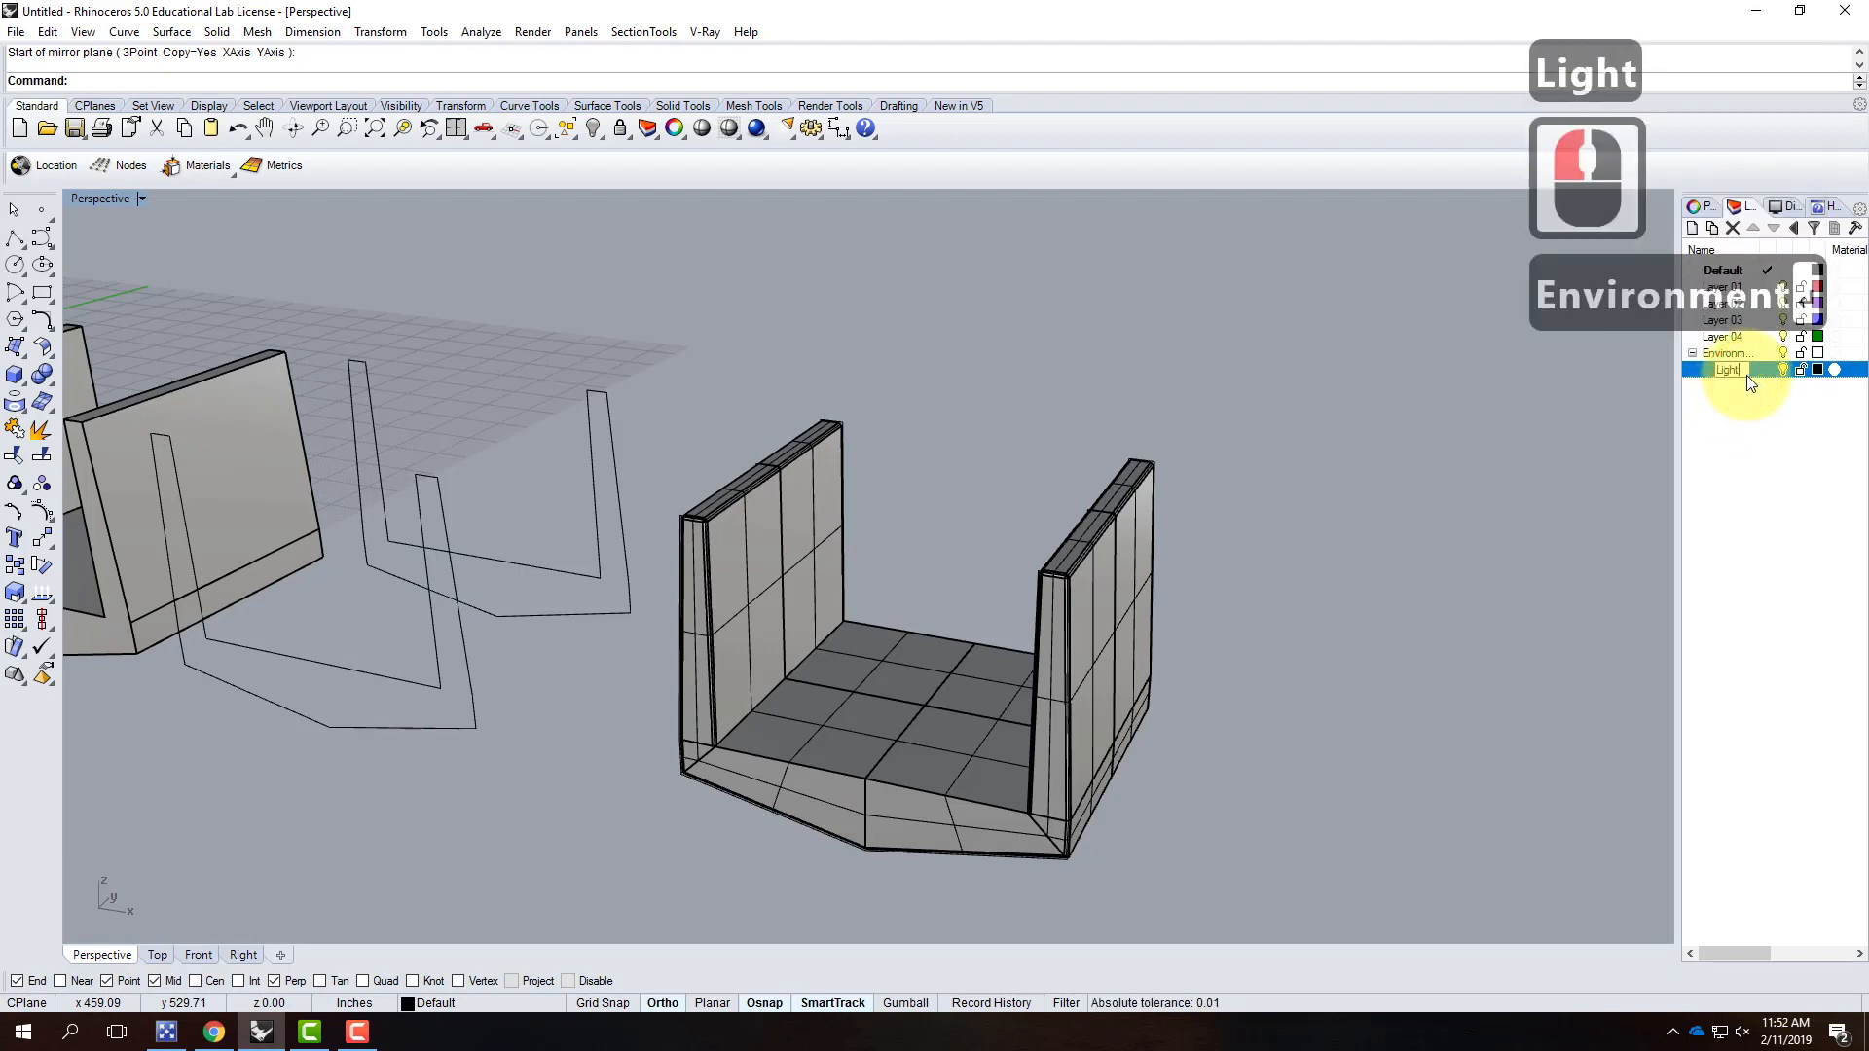
{"action": "key", "text": "Return"}
Step: Add a second sublayer named "Infinite Plane" under the Environment layer and make it the current layer
{"action": "left_click", "coordinate": [1734, 350]}
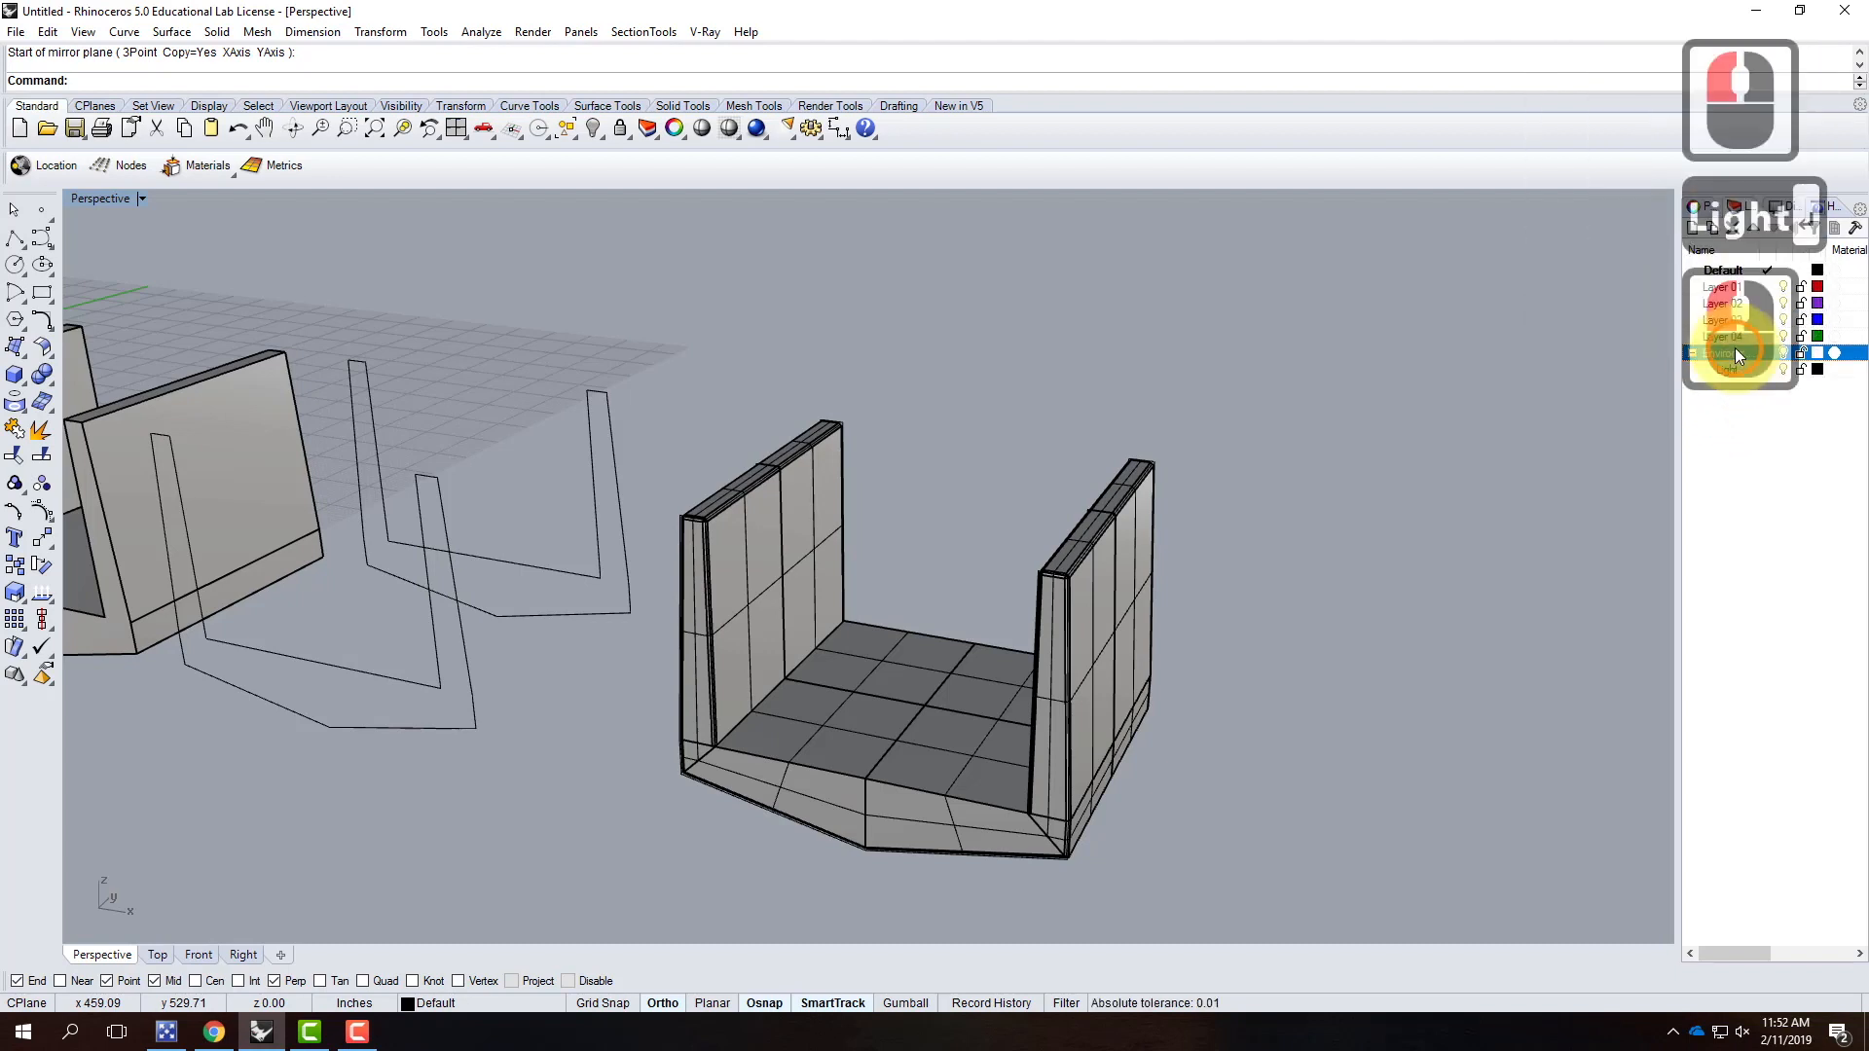
{"action": "left_click", "coordinate": [1711, 230]}
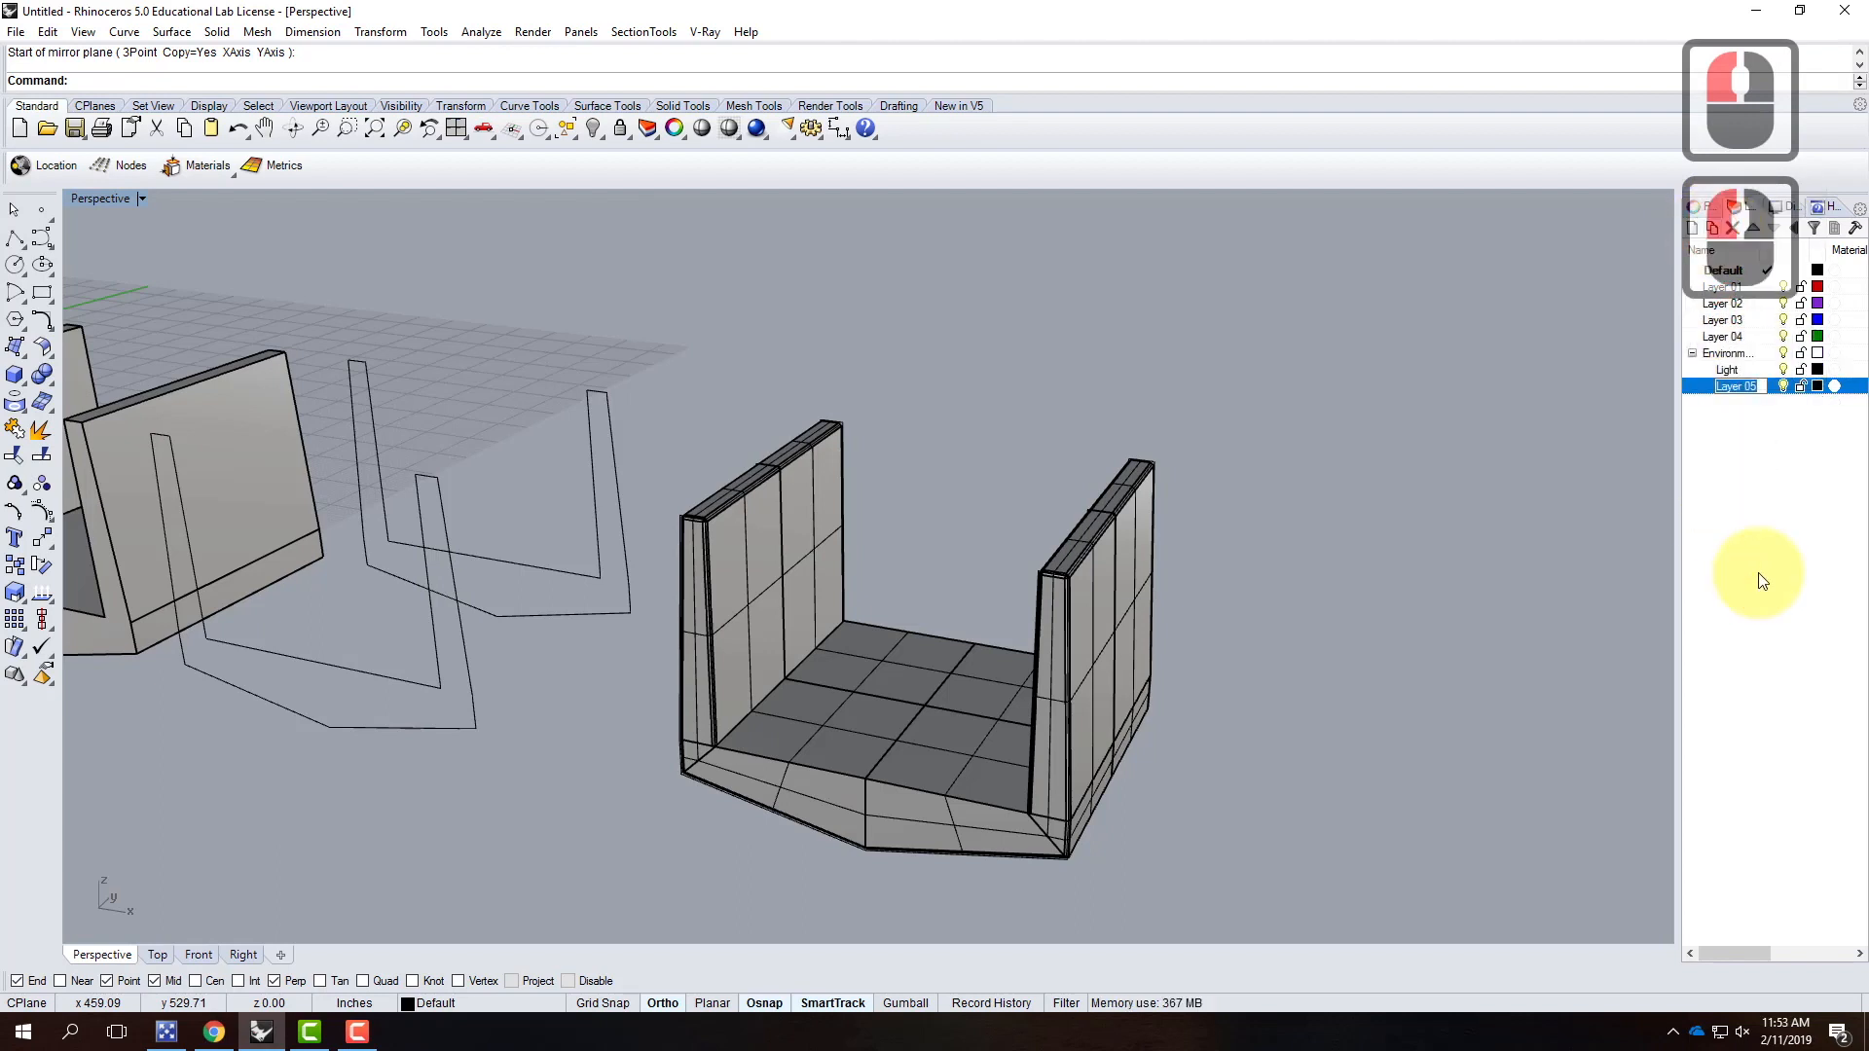
{"action": "type", "text": "Infinite Plane"}
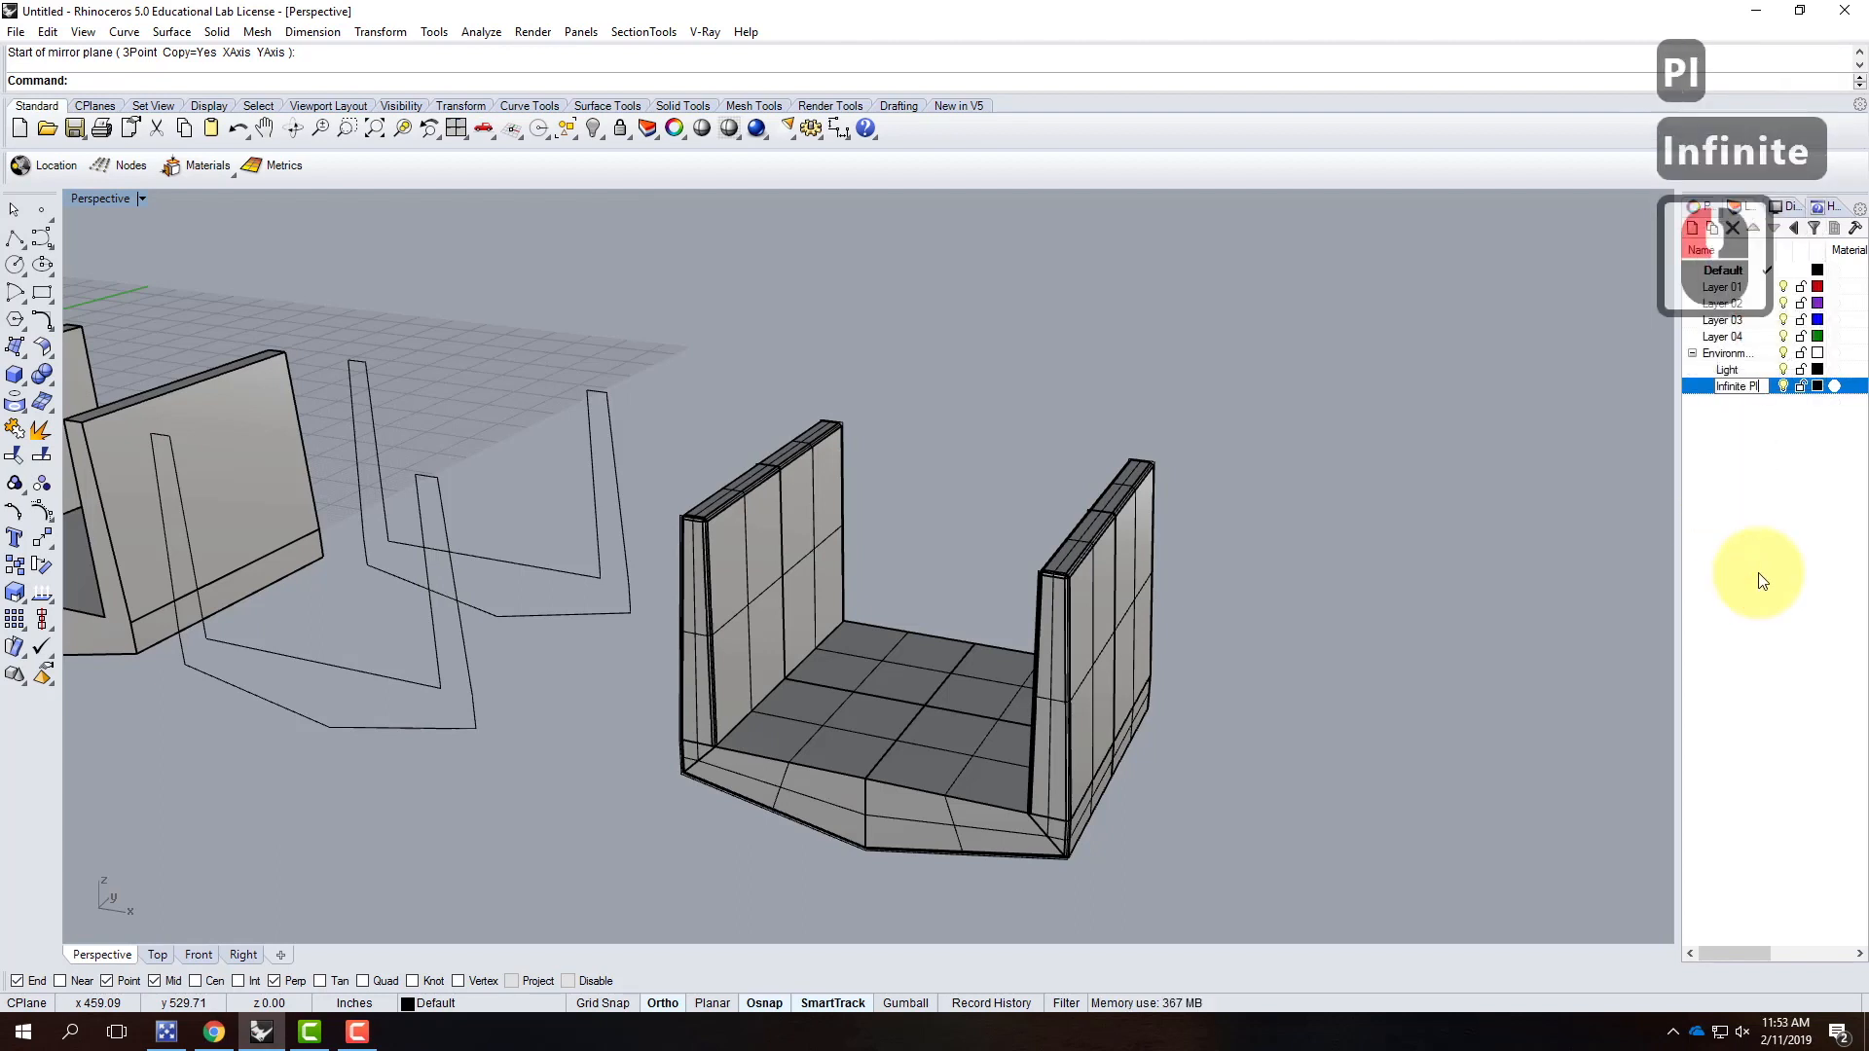
{"action": "key", "text": "Return"}
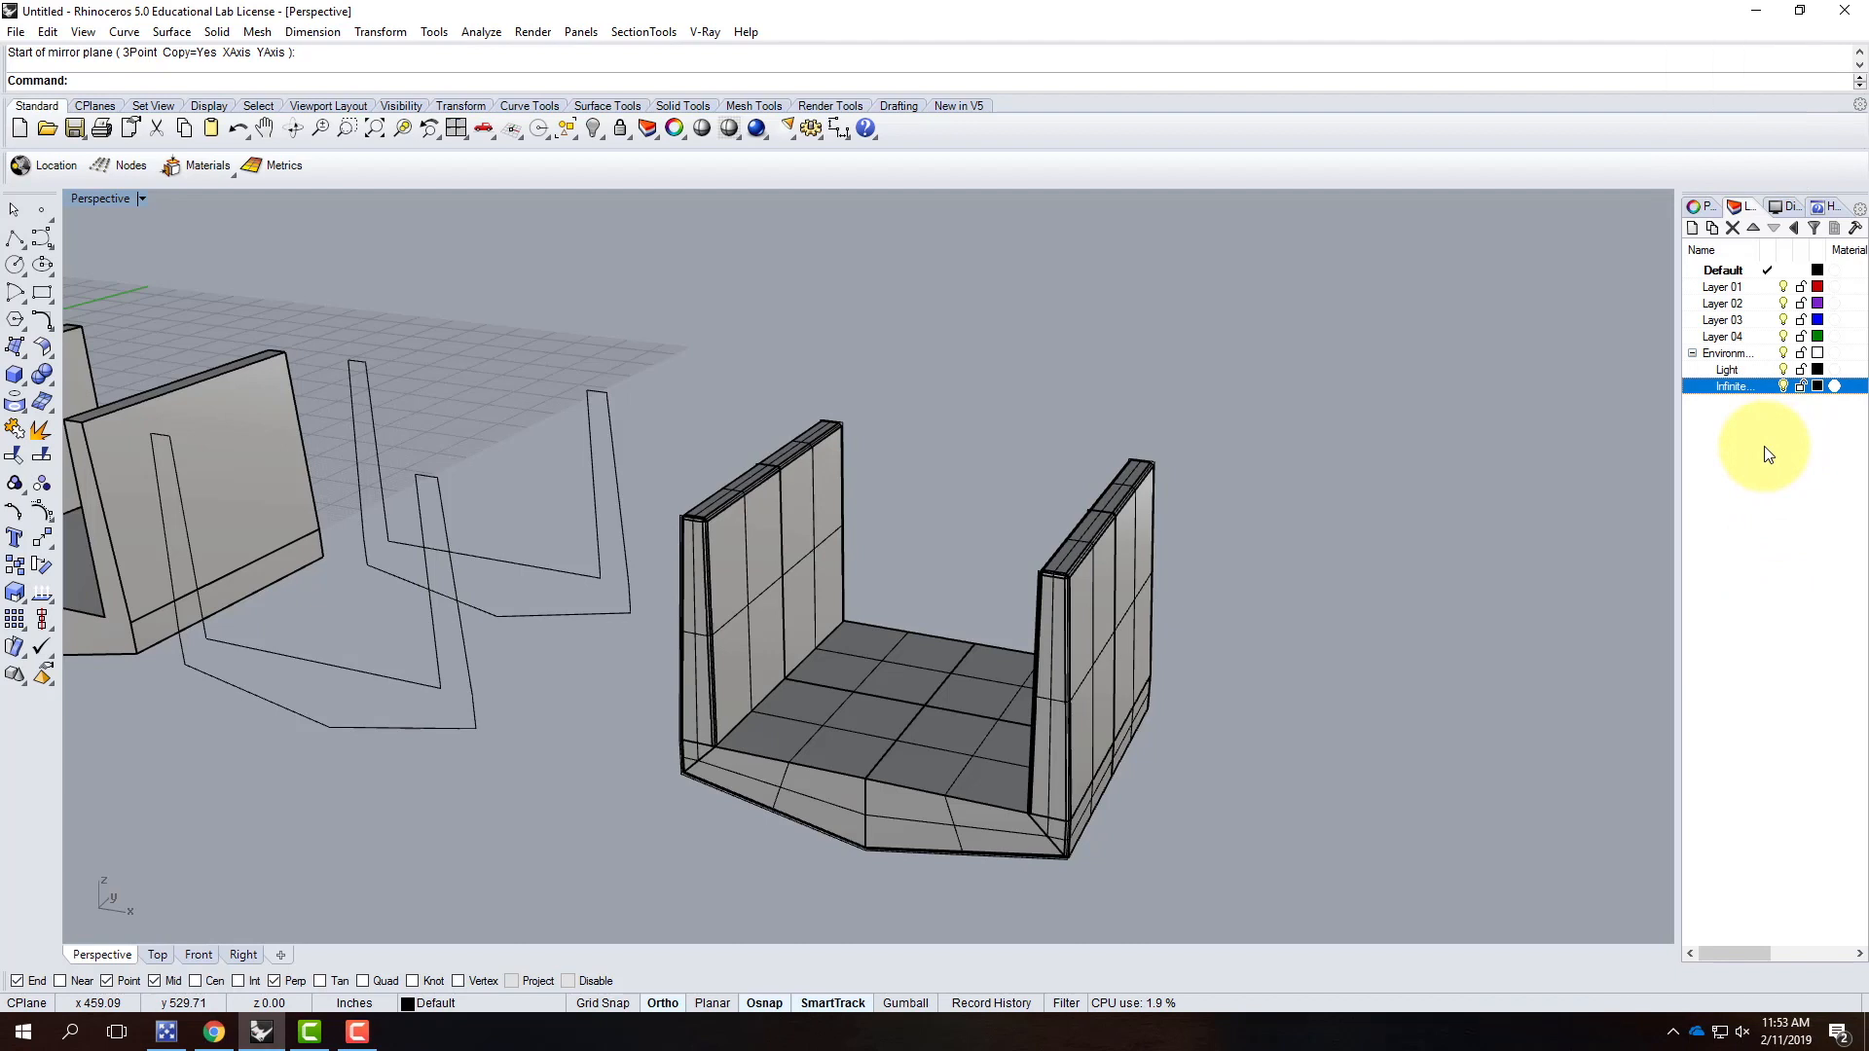
{"action": "left_click", "coordinate": [1728, 316]}
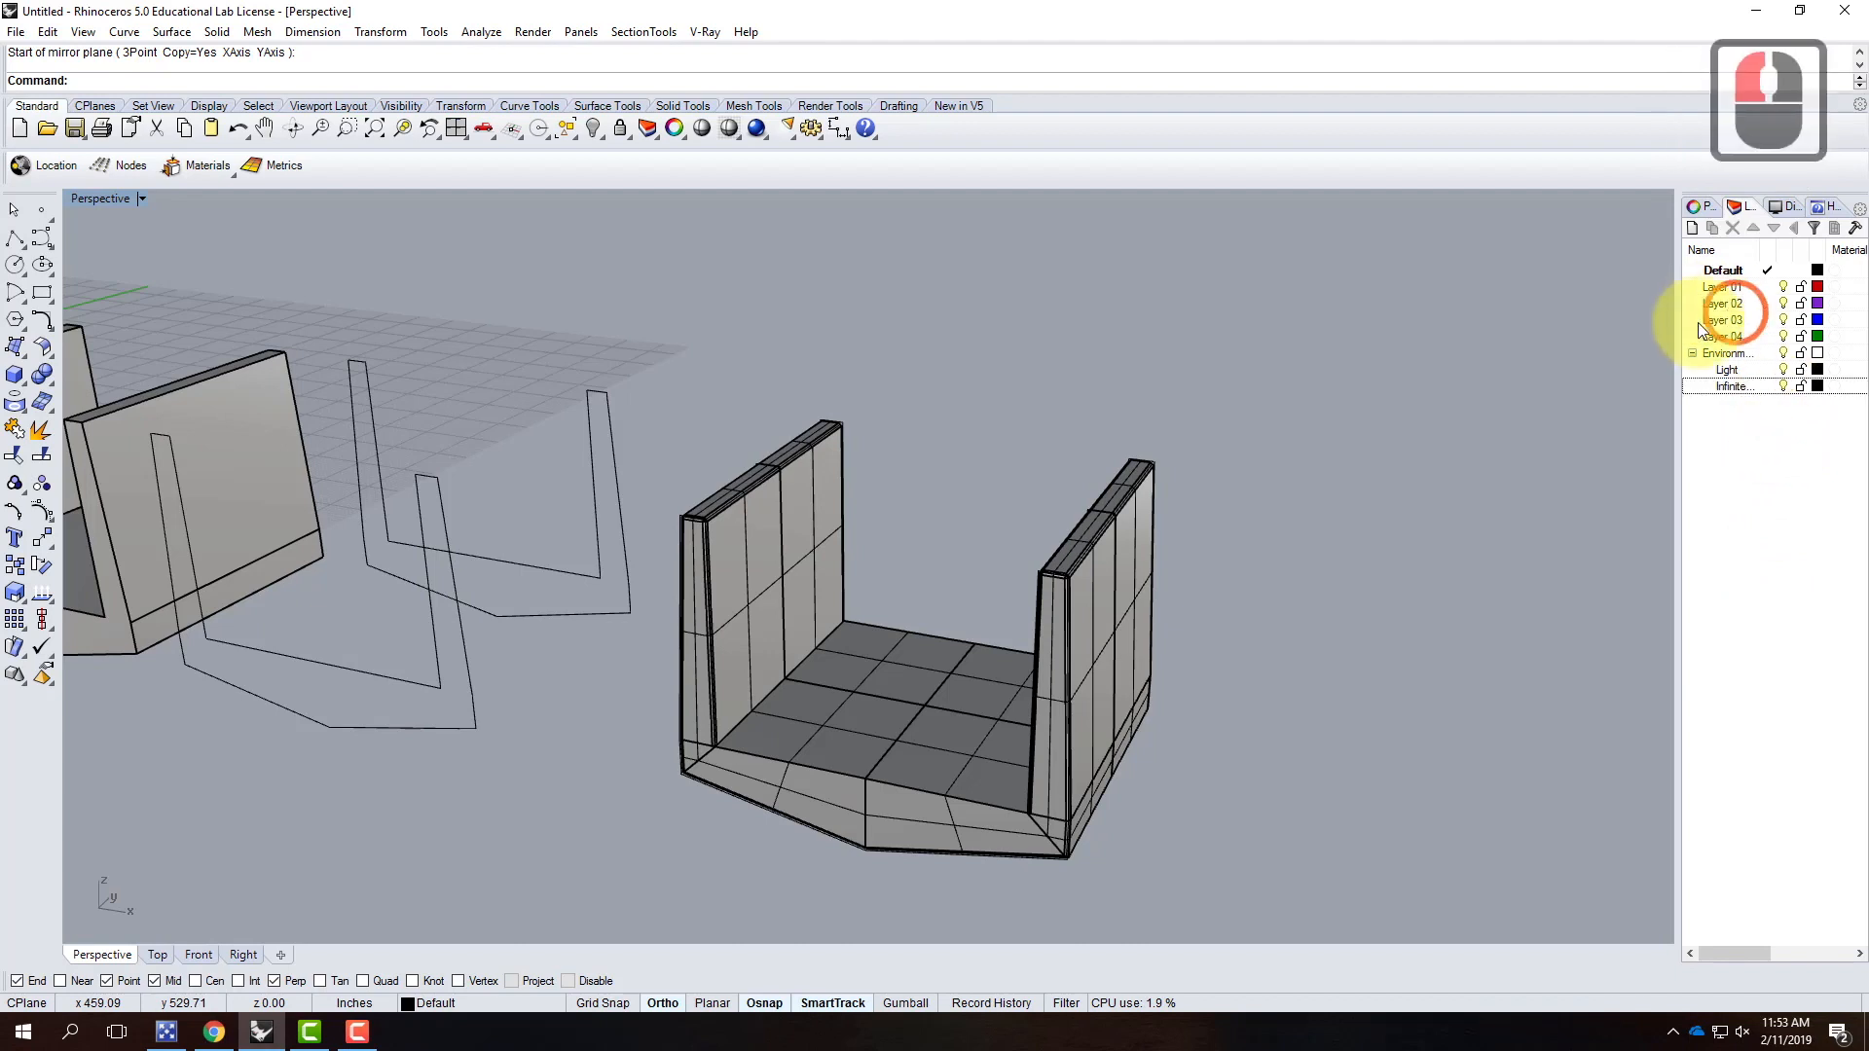
{"action": "double_click", "coordinate": [1730, 388]}
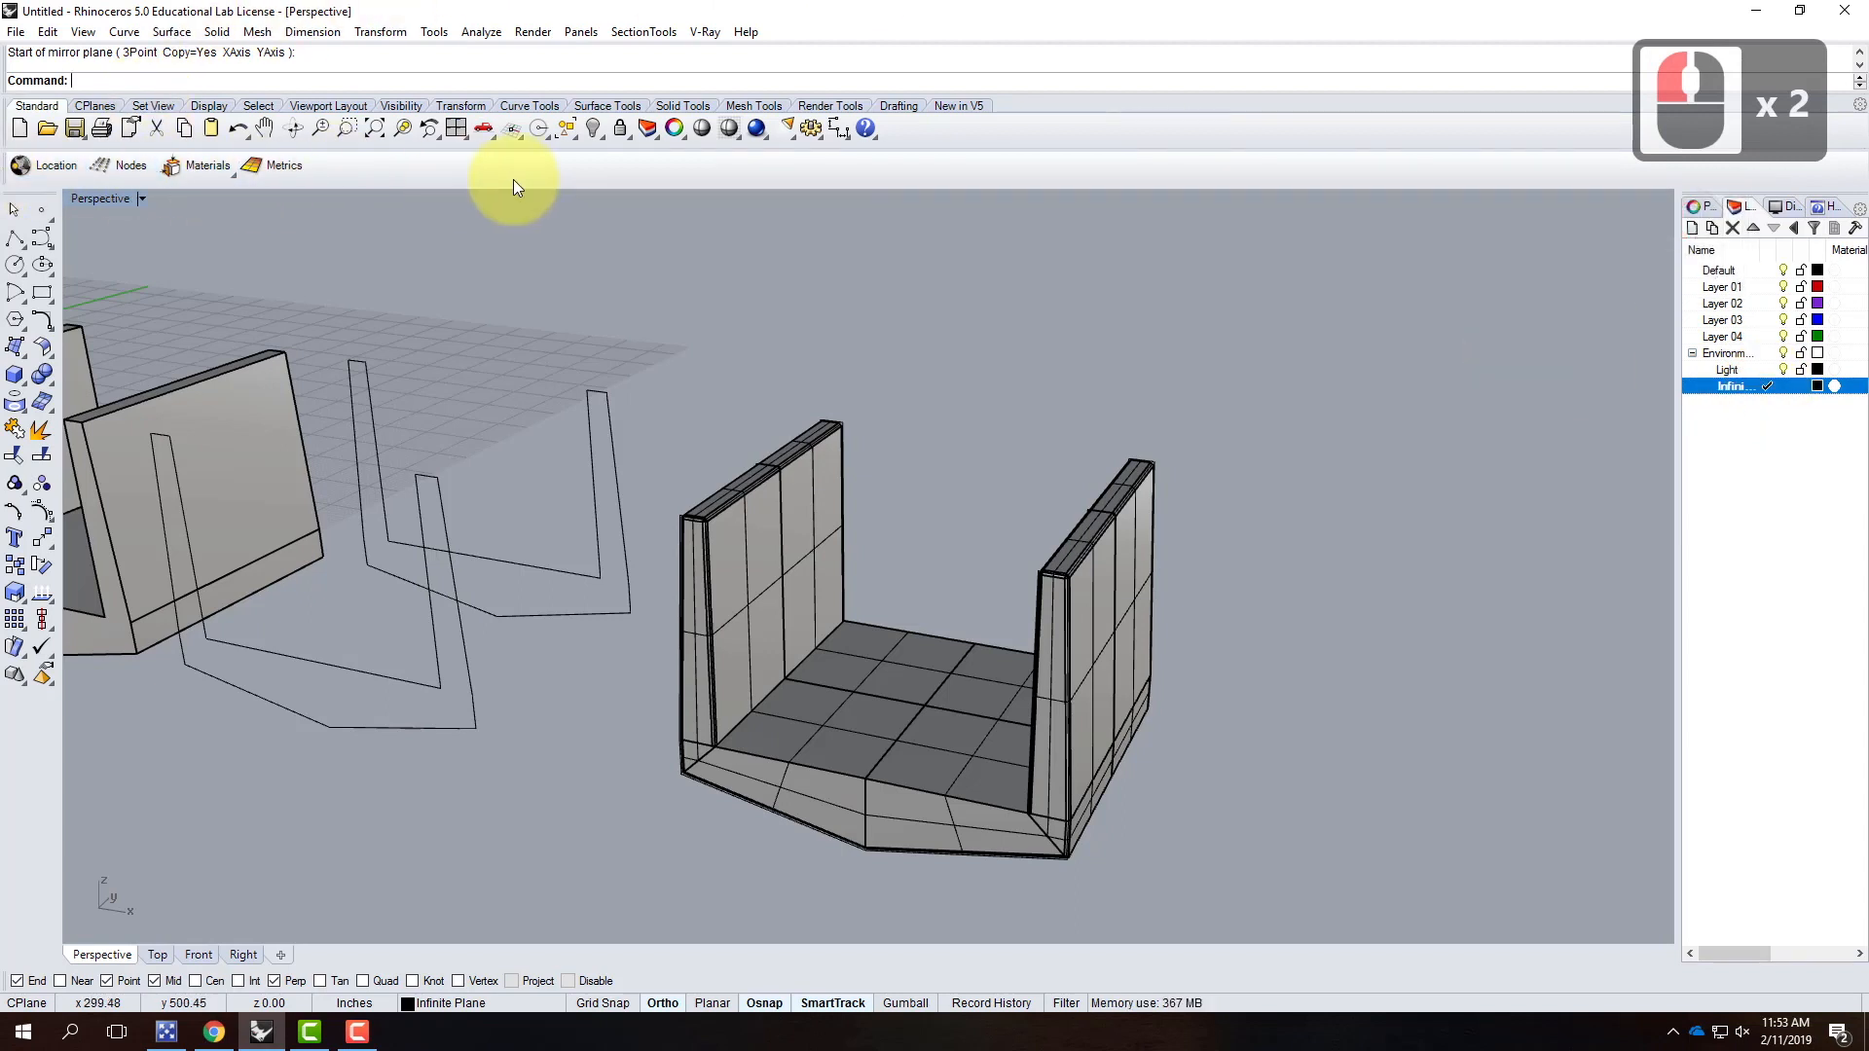
{"action": "type", "text": "vc"}
{"action": "key", "text": "BackSpace"}
{"action": "key", "text": "BackSpace"}
{"action": "key", "text": "BackSpace"}
{"action": "type", "text": "vise"}
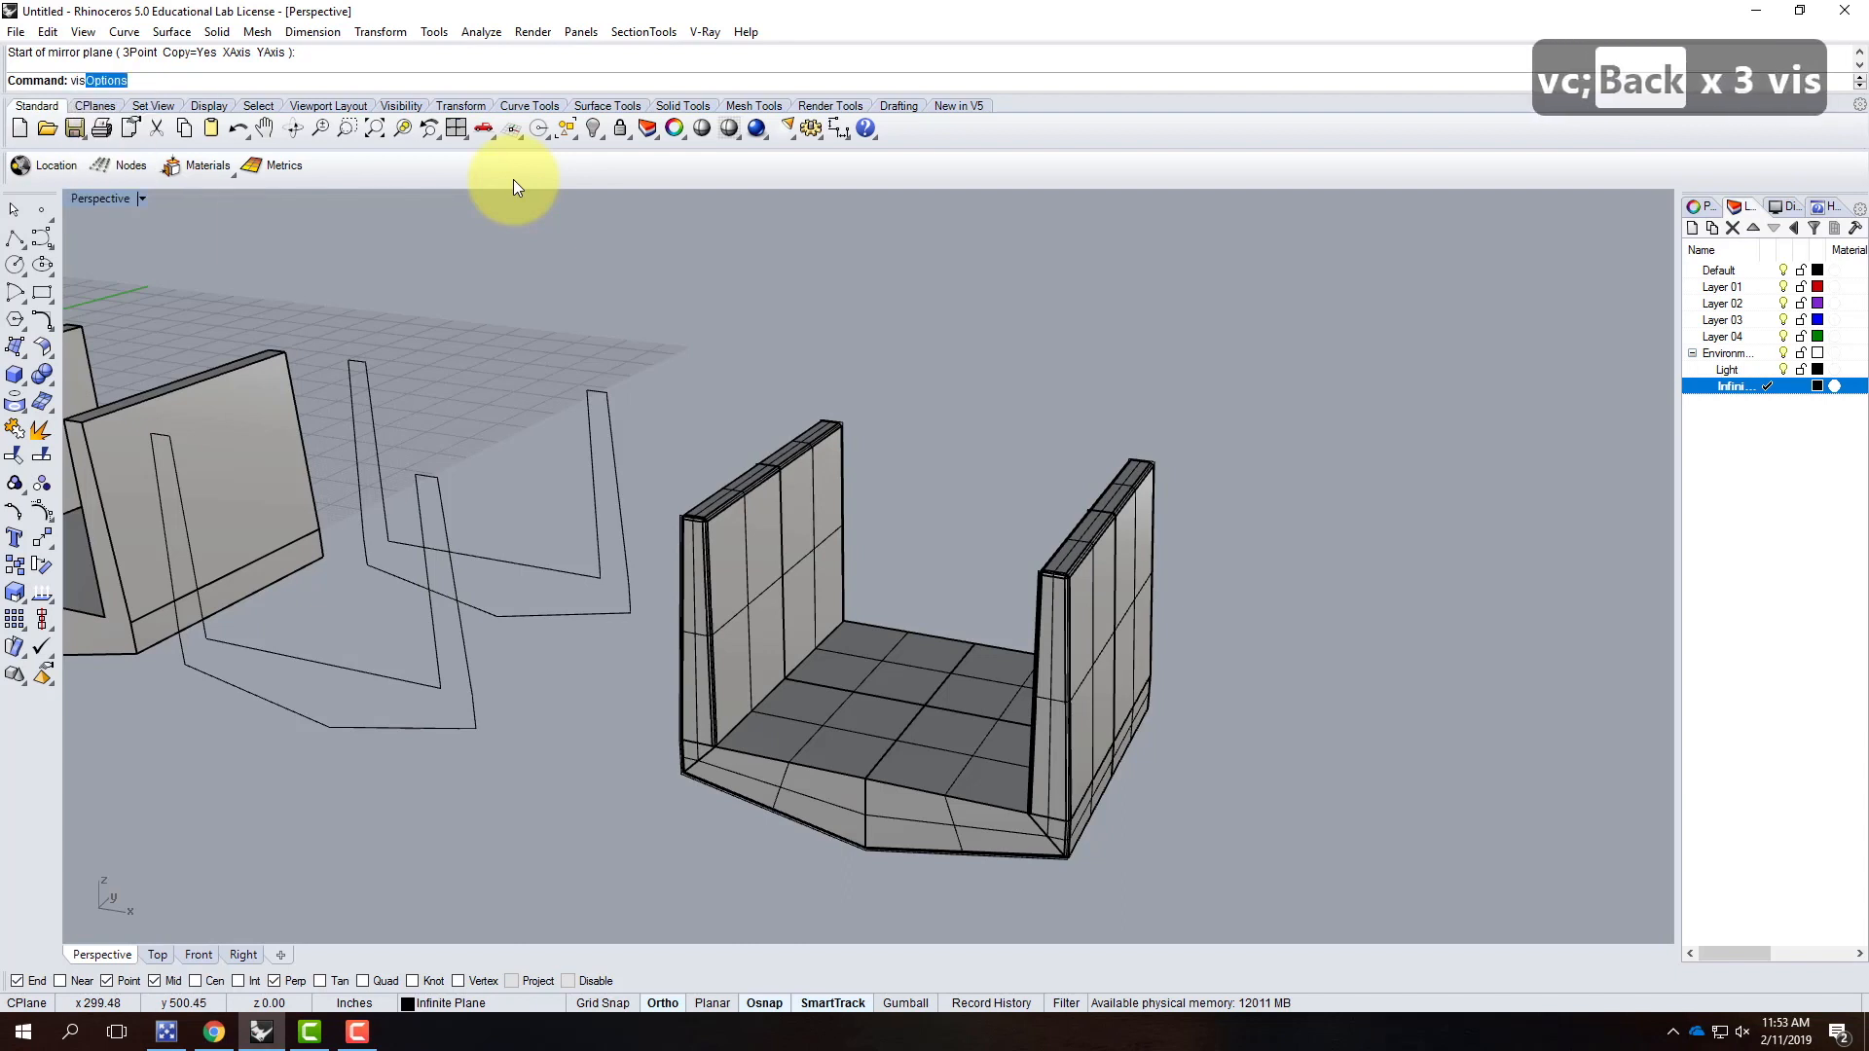
{"action": "key", "text": "BackSpace"}
{"action": "type", "text": "initePlane"}
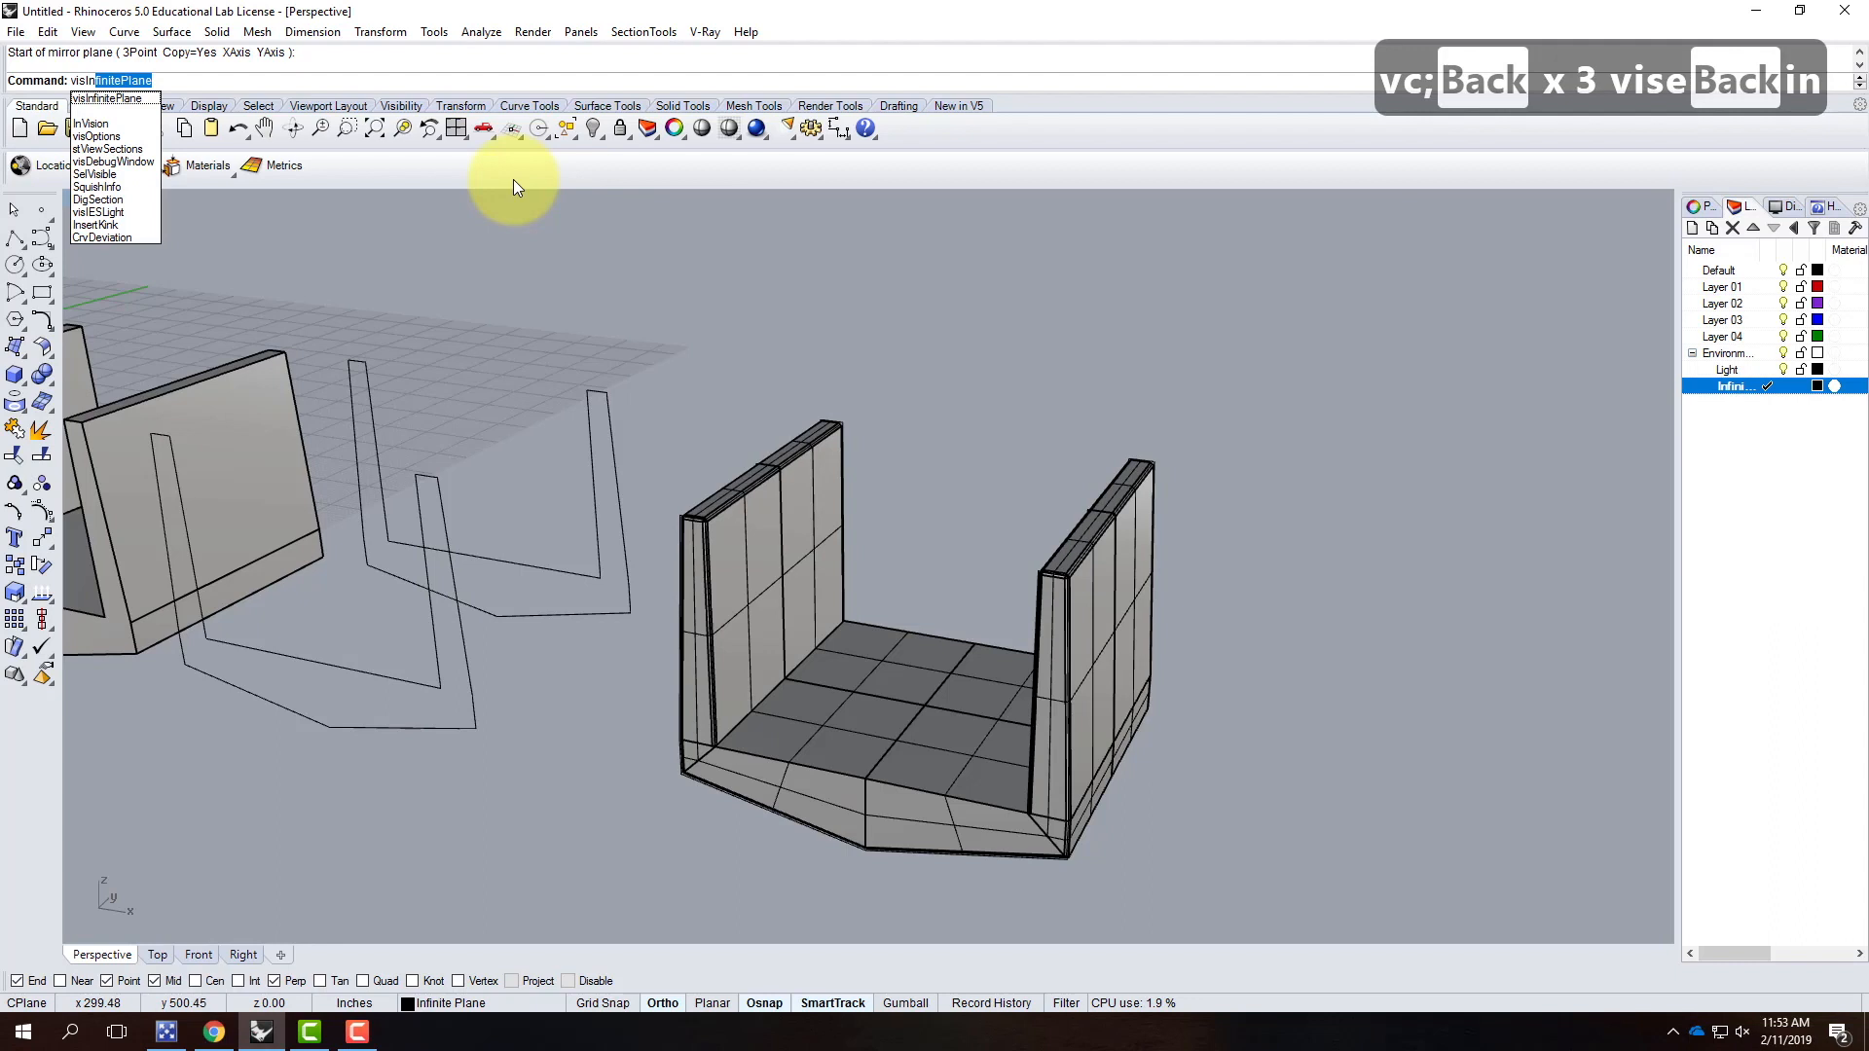
{"action": "key", "text": "Escape"}
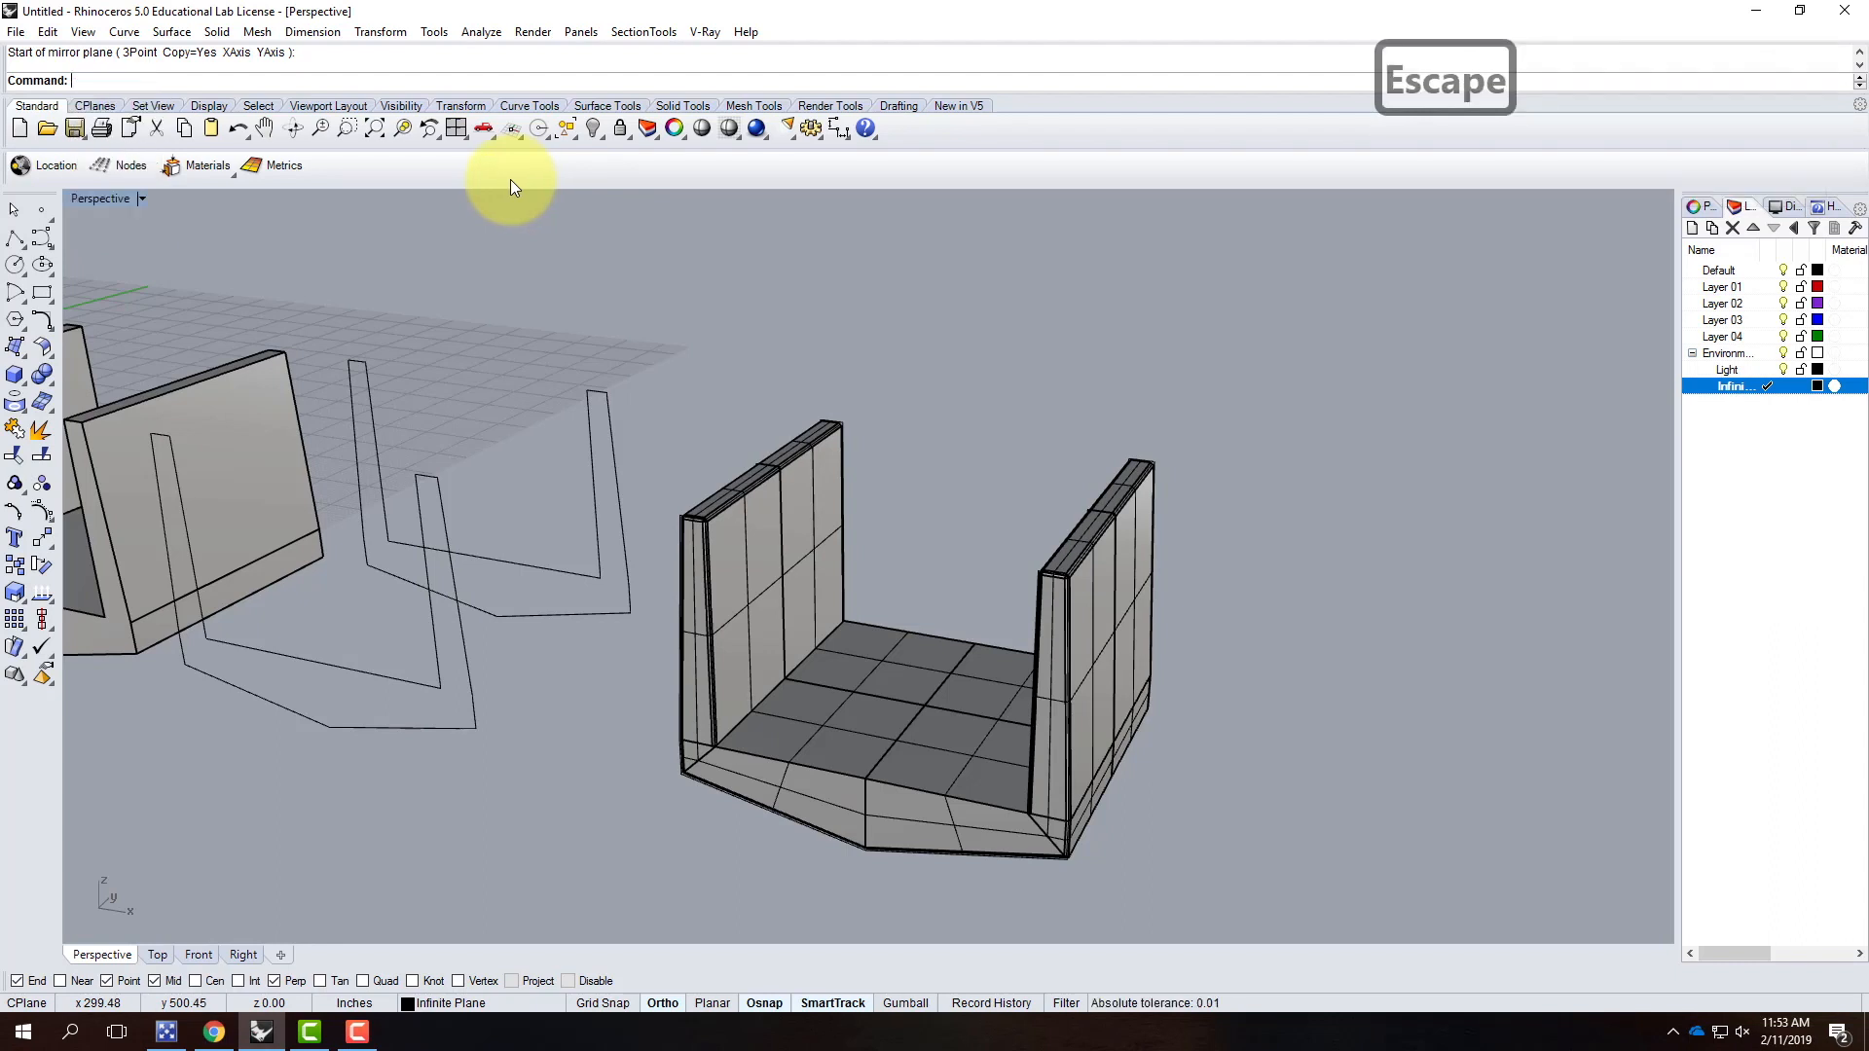
Step: Load the VRayForRhinoV4_tb toolbar file from the OneDrive Resources folder so the V-Ray toolbars are available
{"action": "left_click", "coordinate": [434, 33]}
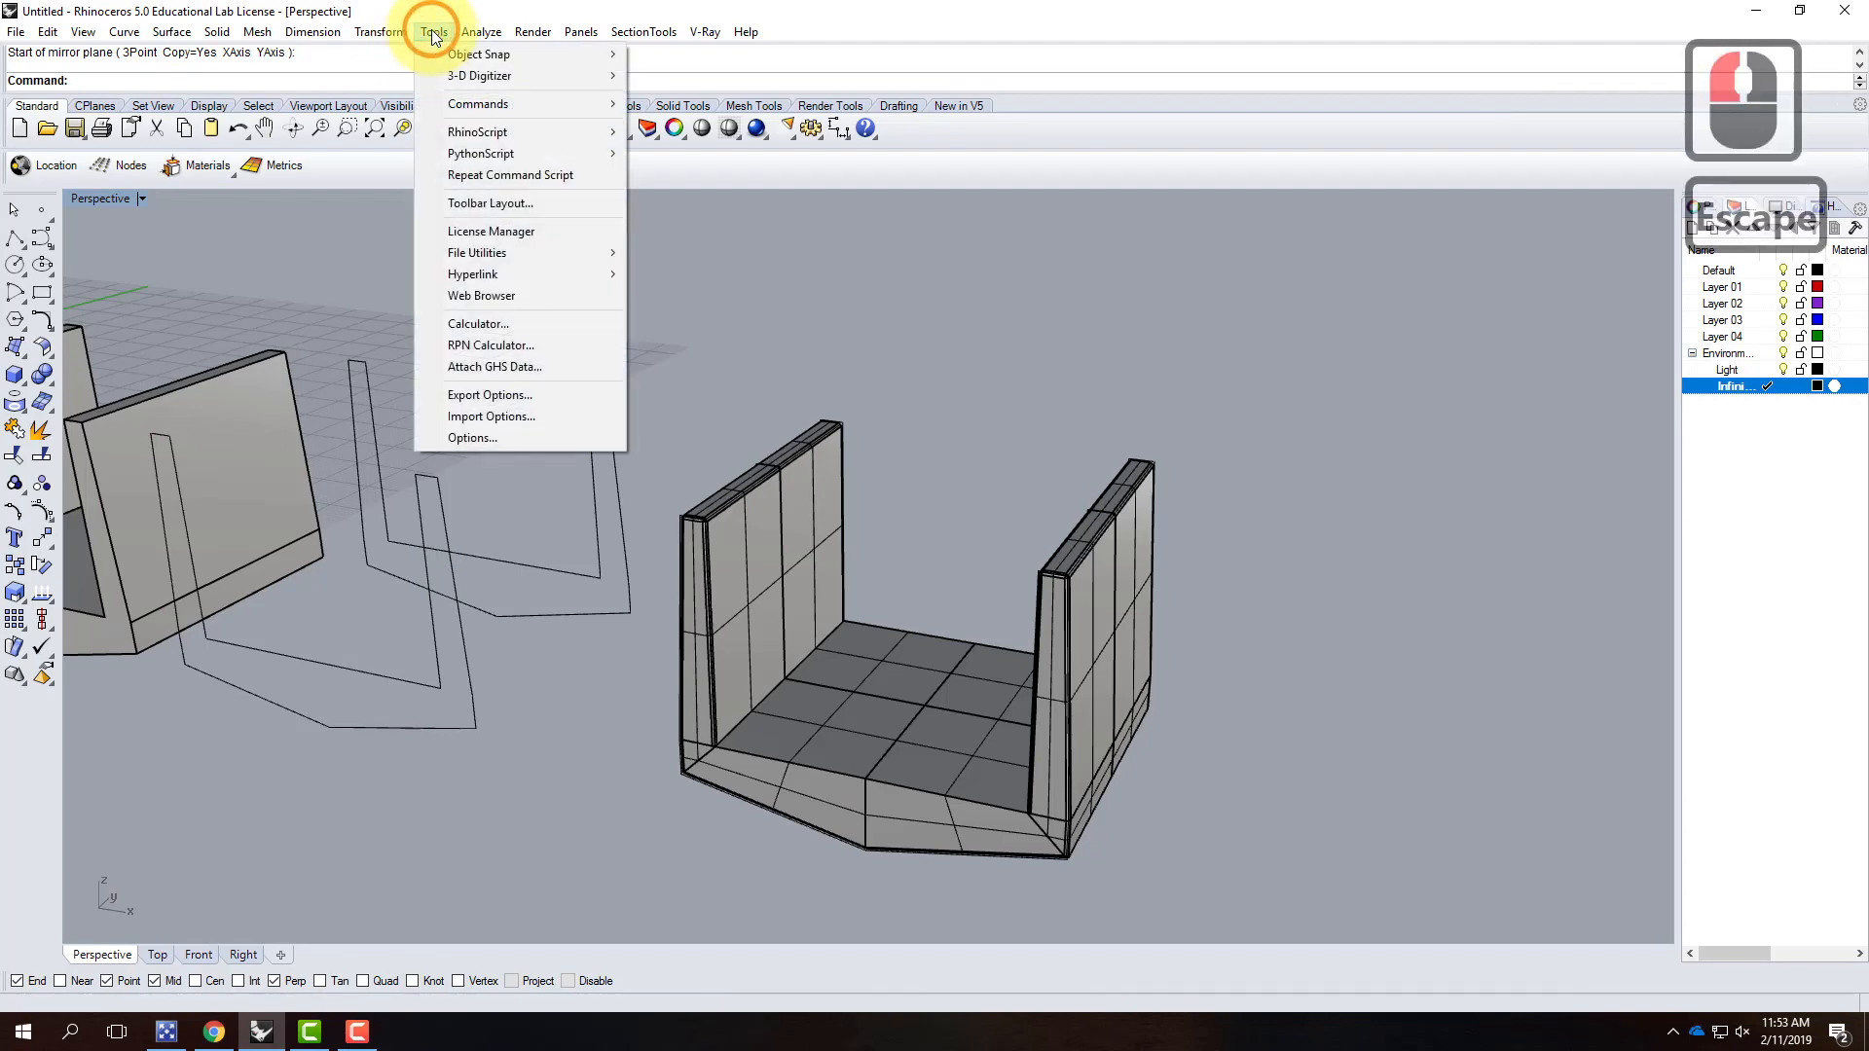
{"action": "left_click", "coordinate": [453, 205]}
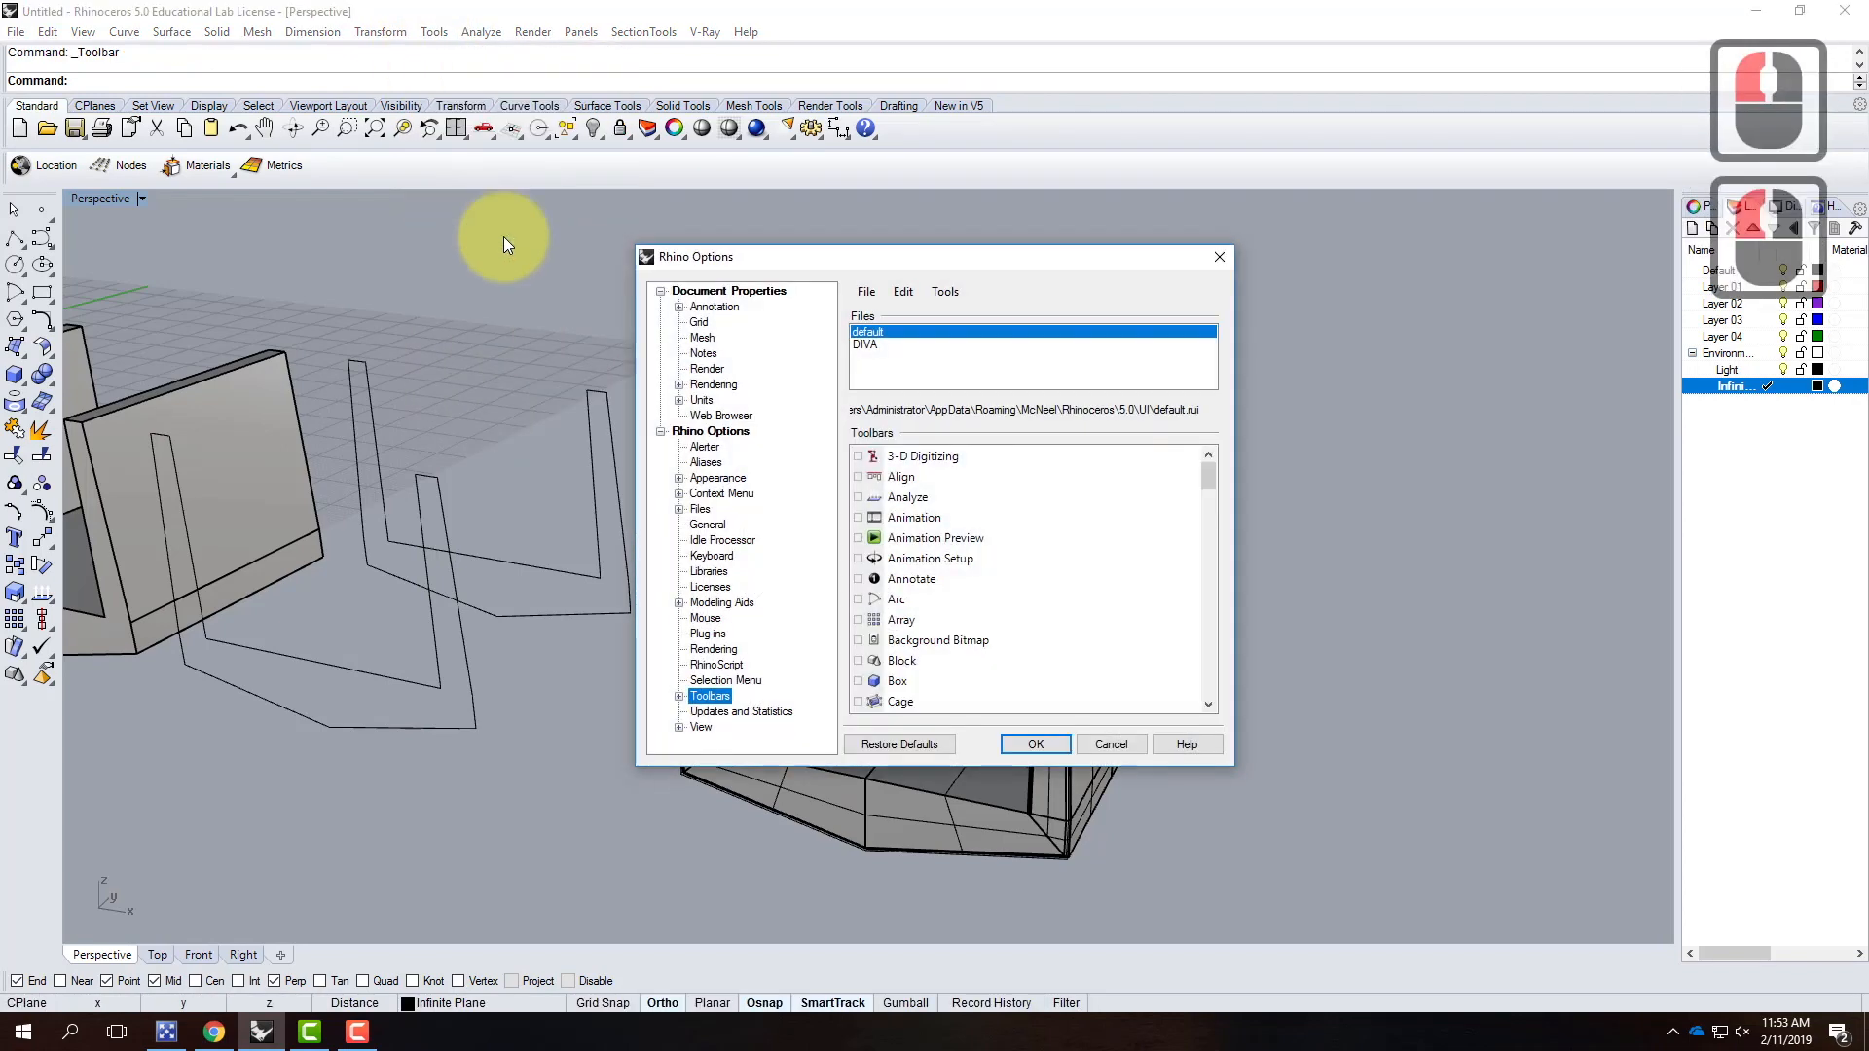
{"action": "left_click", "coordinate": [872, 295]}
{"action": "left_click", "coordinate": [886, 346]}
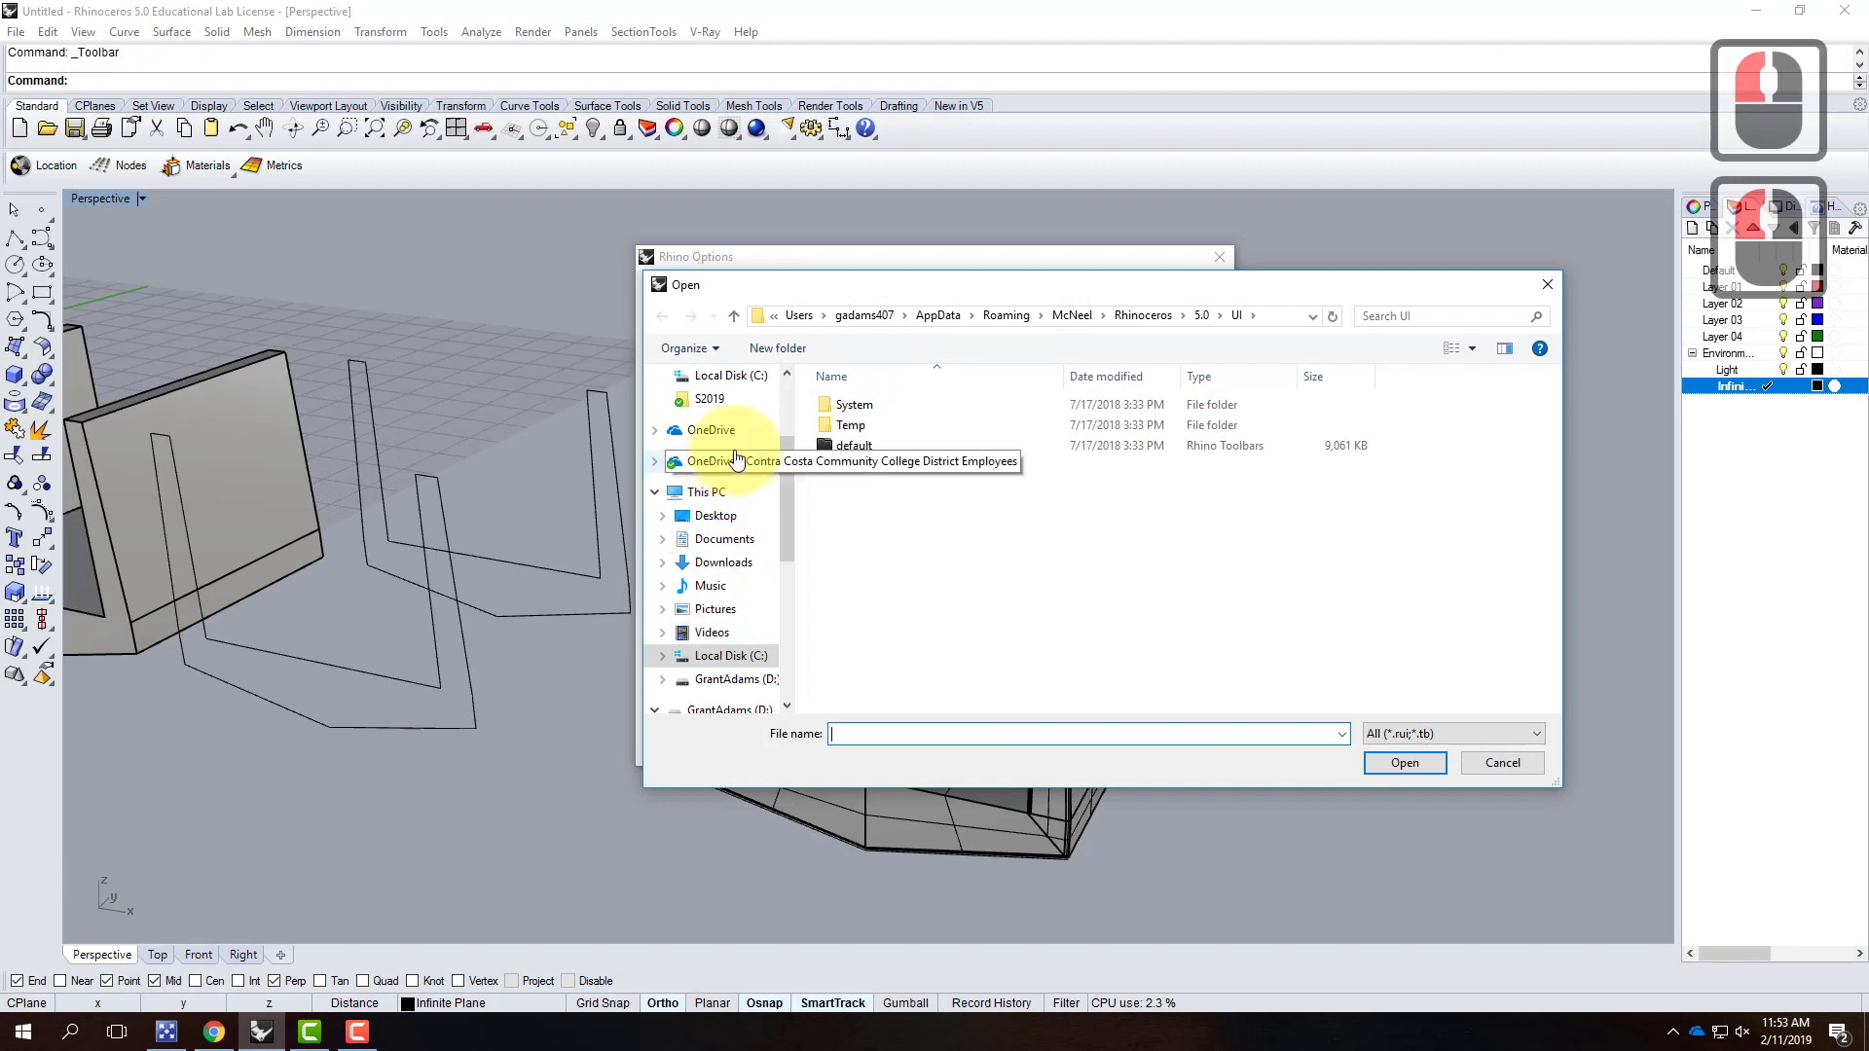
{"action": "left_click", "coordinate": [720, 460]}
{"action": "double_click", "coordinate": [872, 547]}
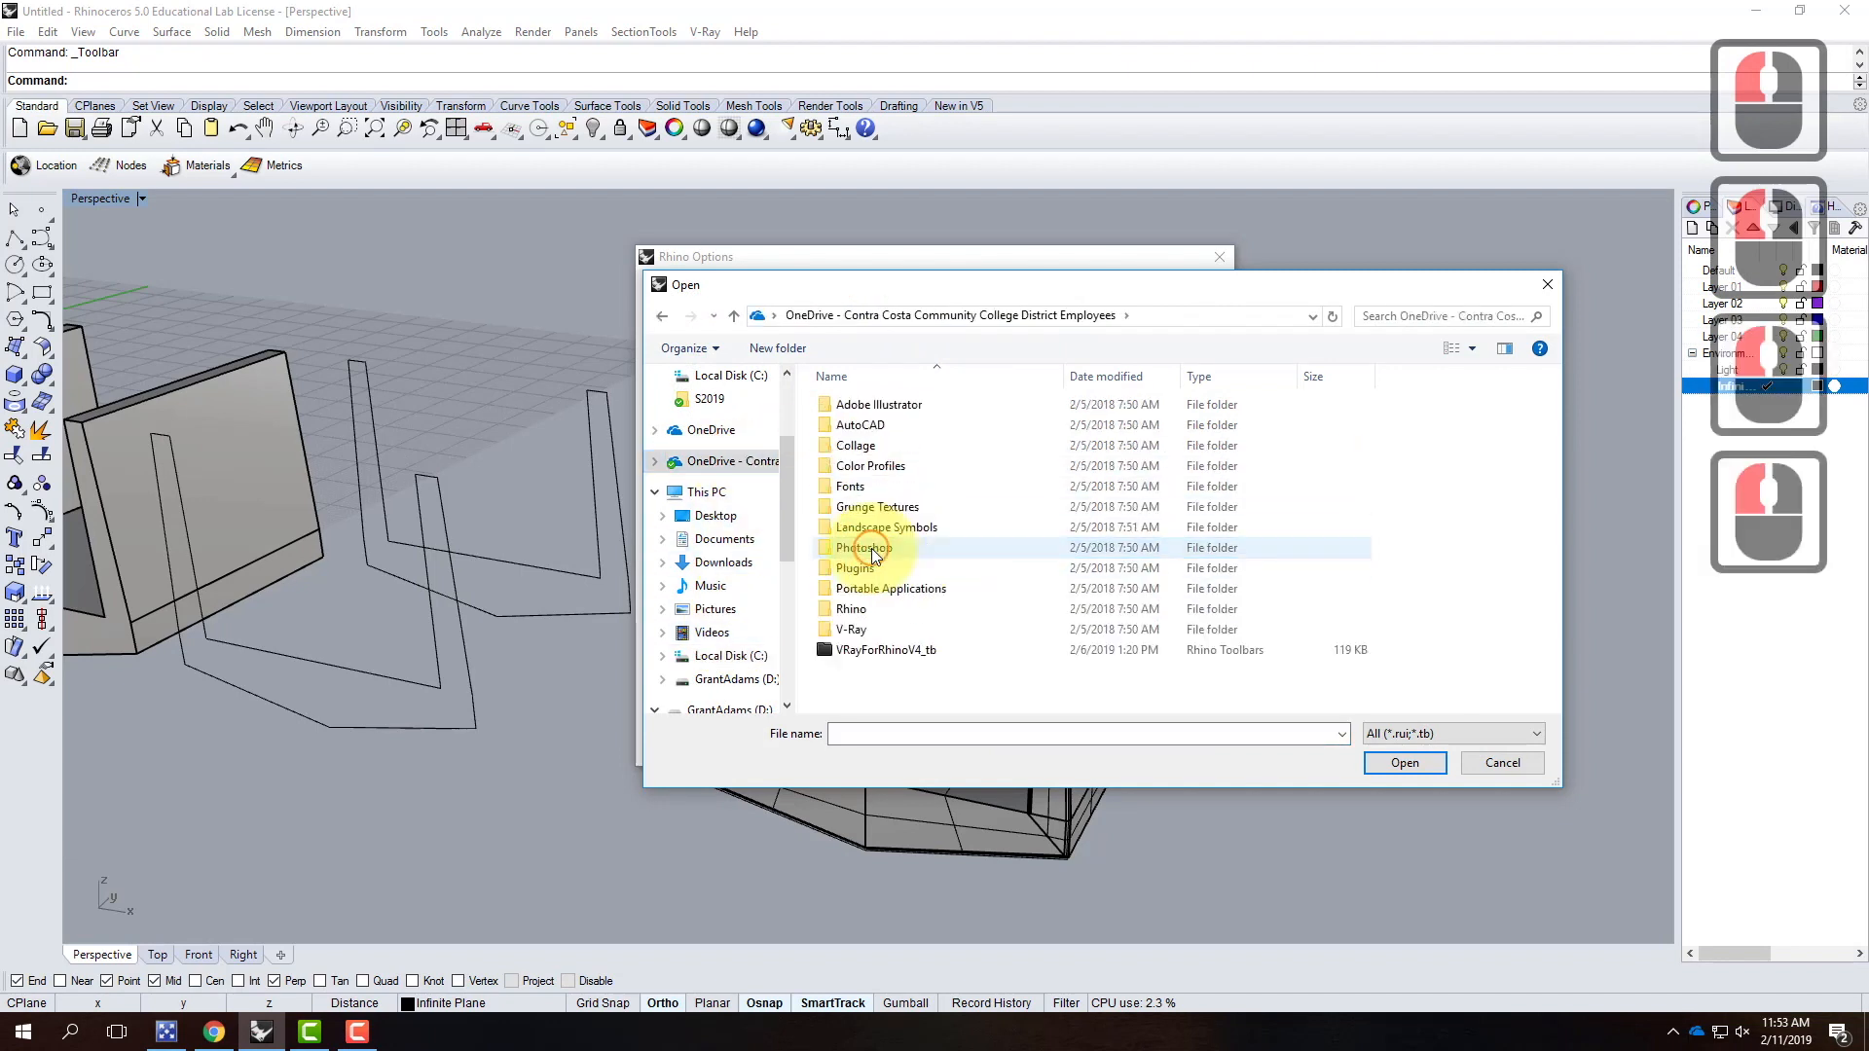
{"action": "left_click", "coordinate": [866, 650]}
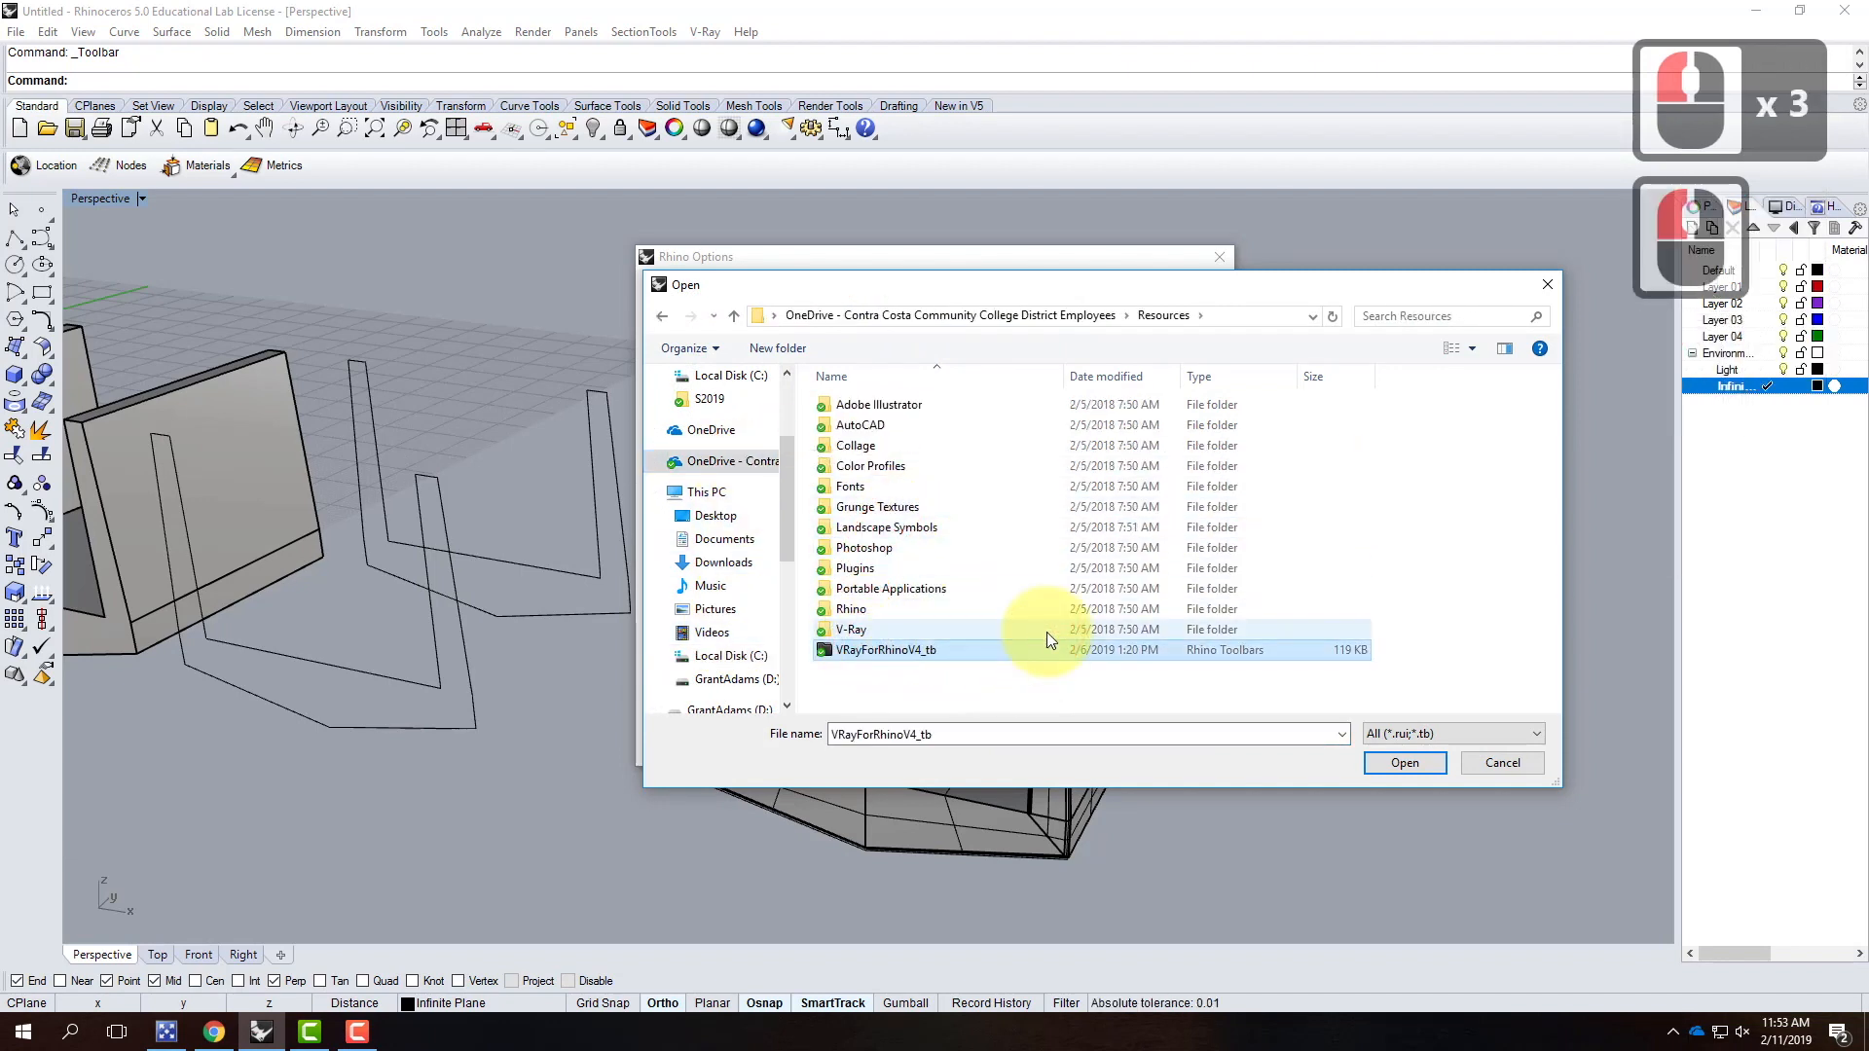
{"action": "left_click", "coordinate": [1388, 774]}
{"action": "left_click", "coordinate": [1398, 769]}
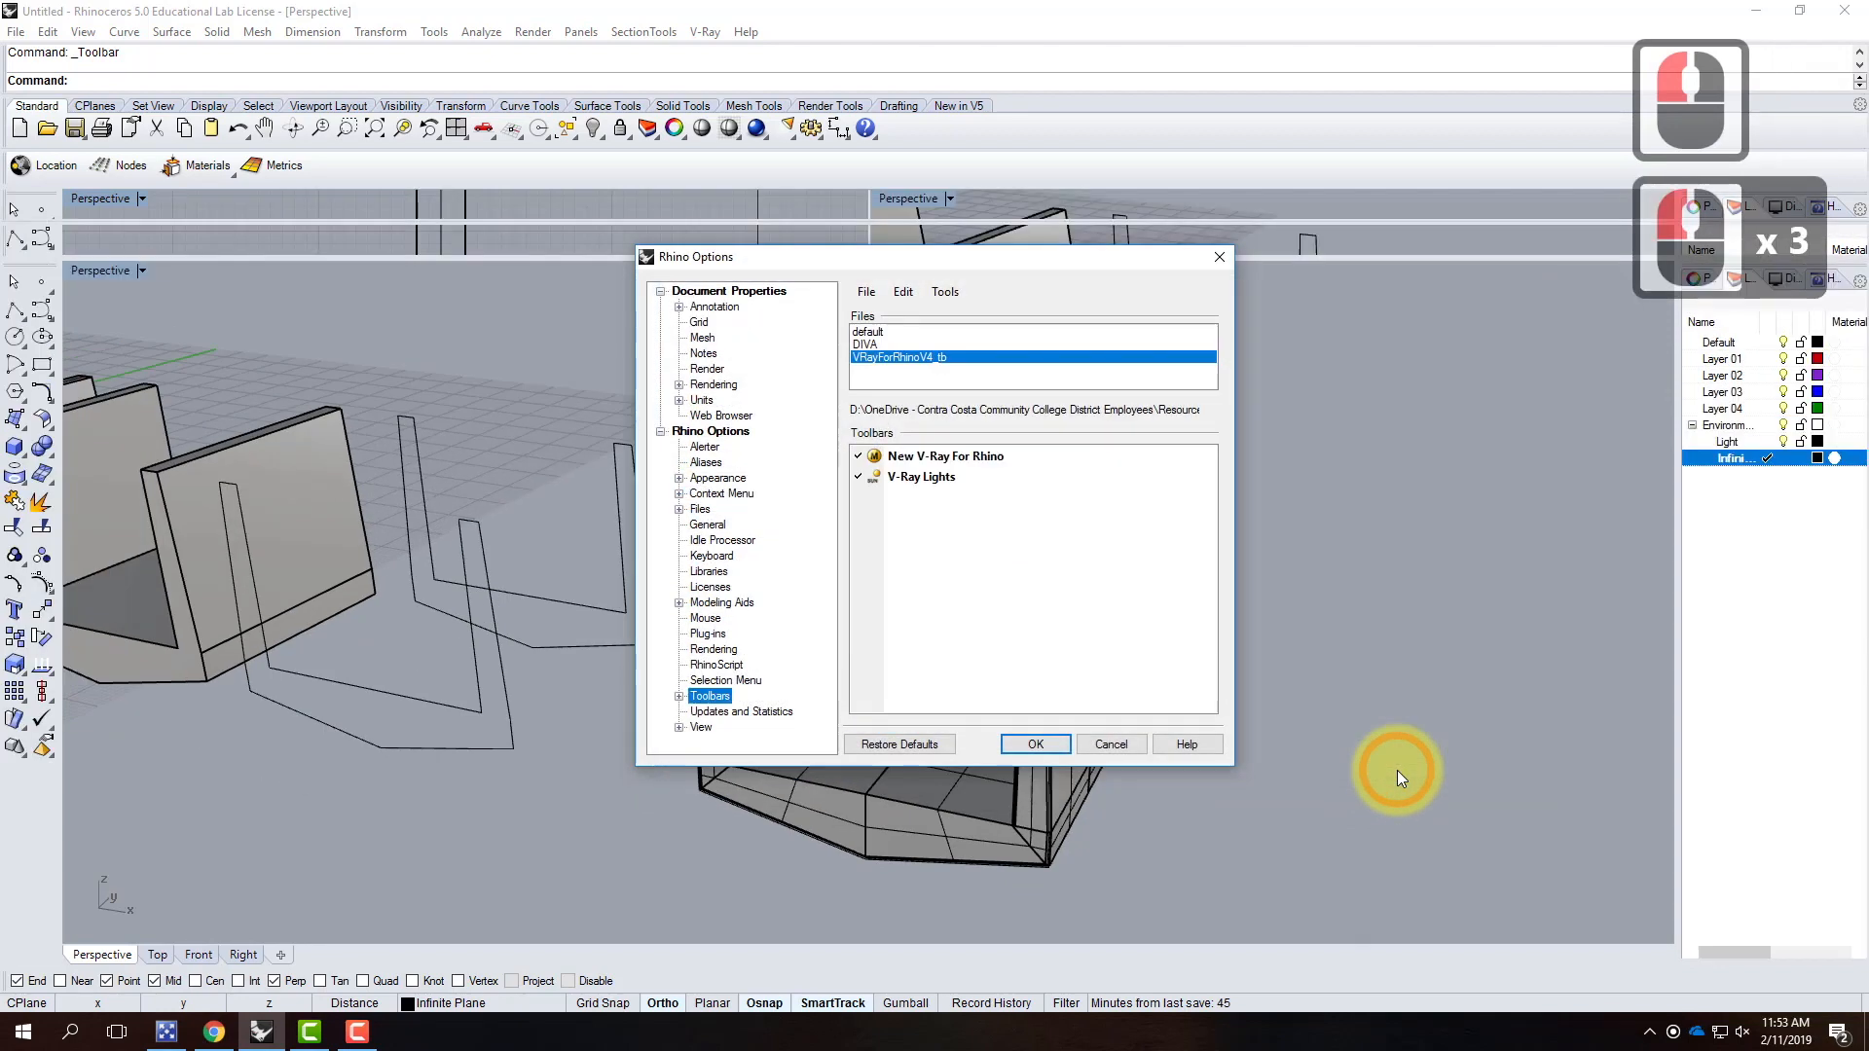
{"action": "left_click", "coordinate": [1213, 260]}
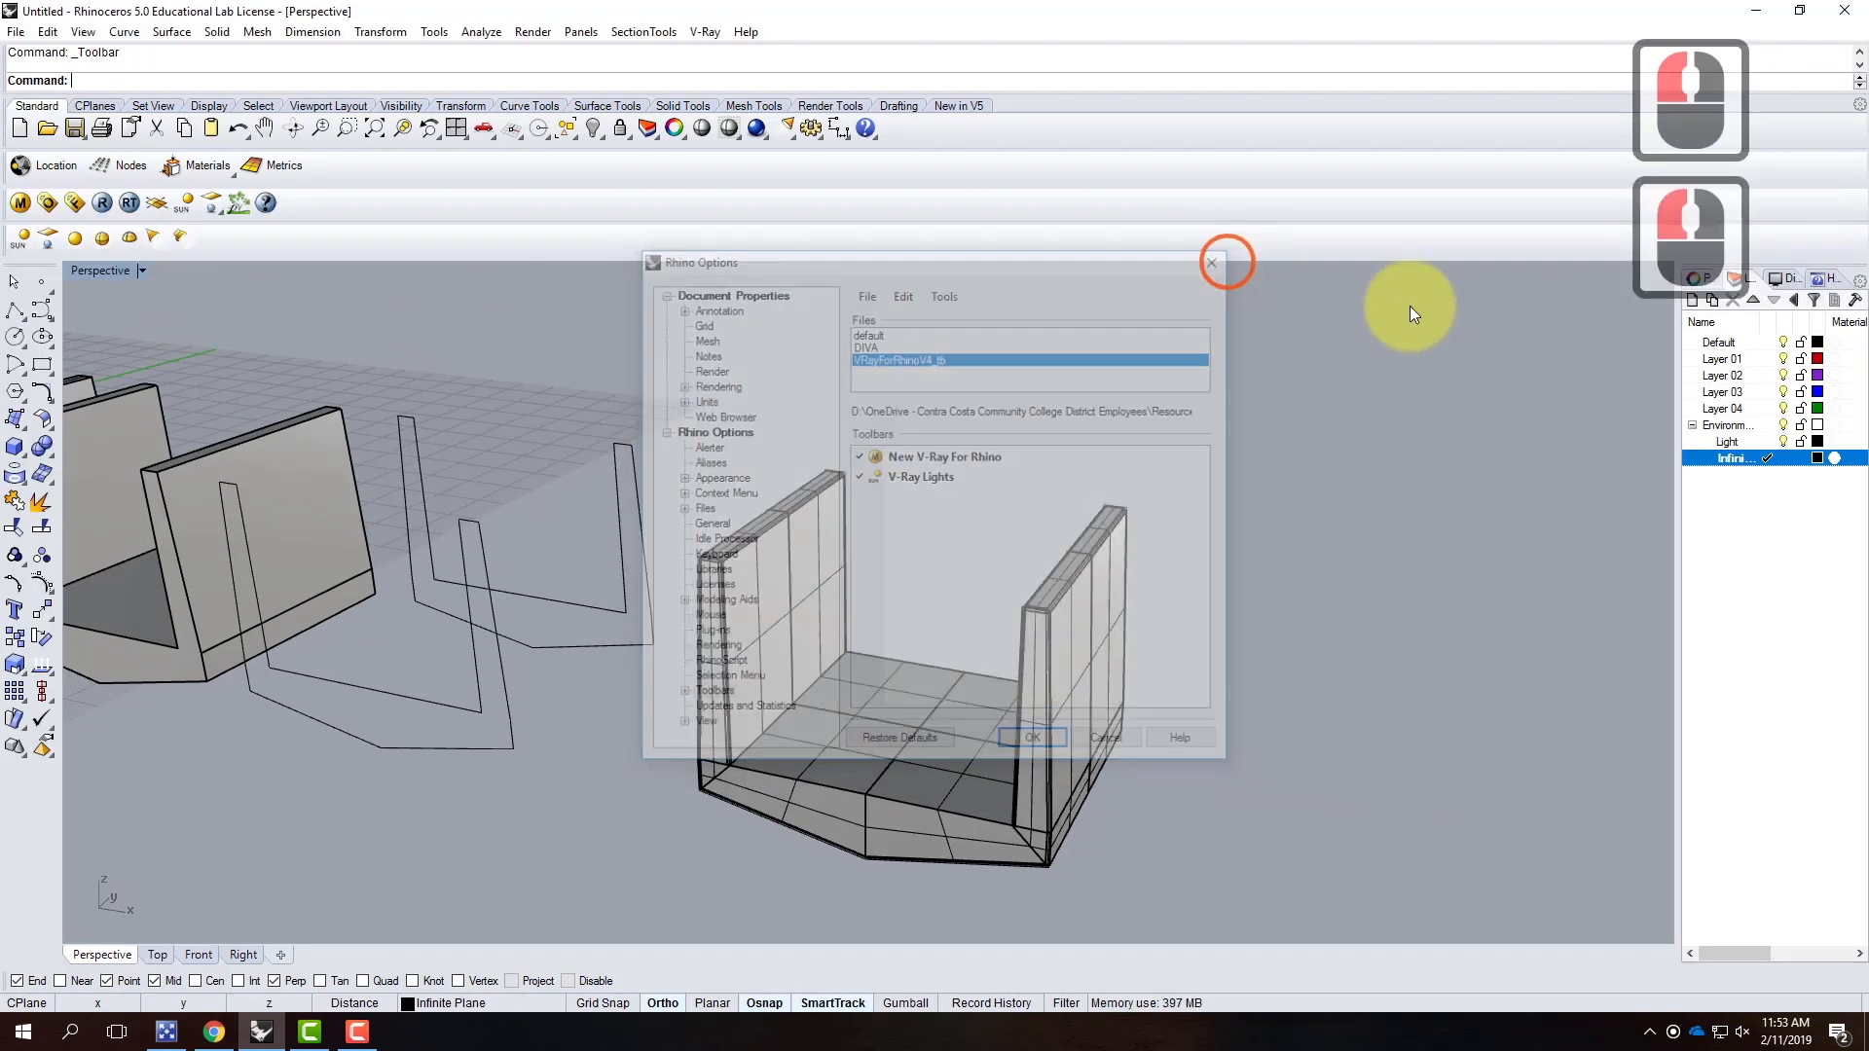
Step: Create a V-Ray infinite plane as the ground on the current layer
{"action": "left_click", "coordinate": [157, 204]}
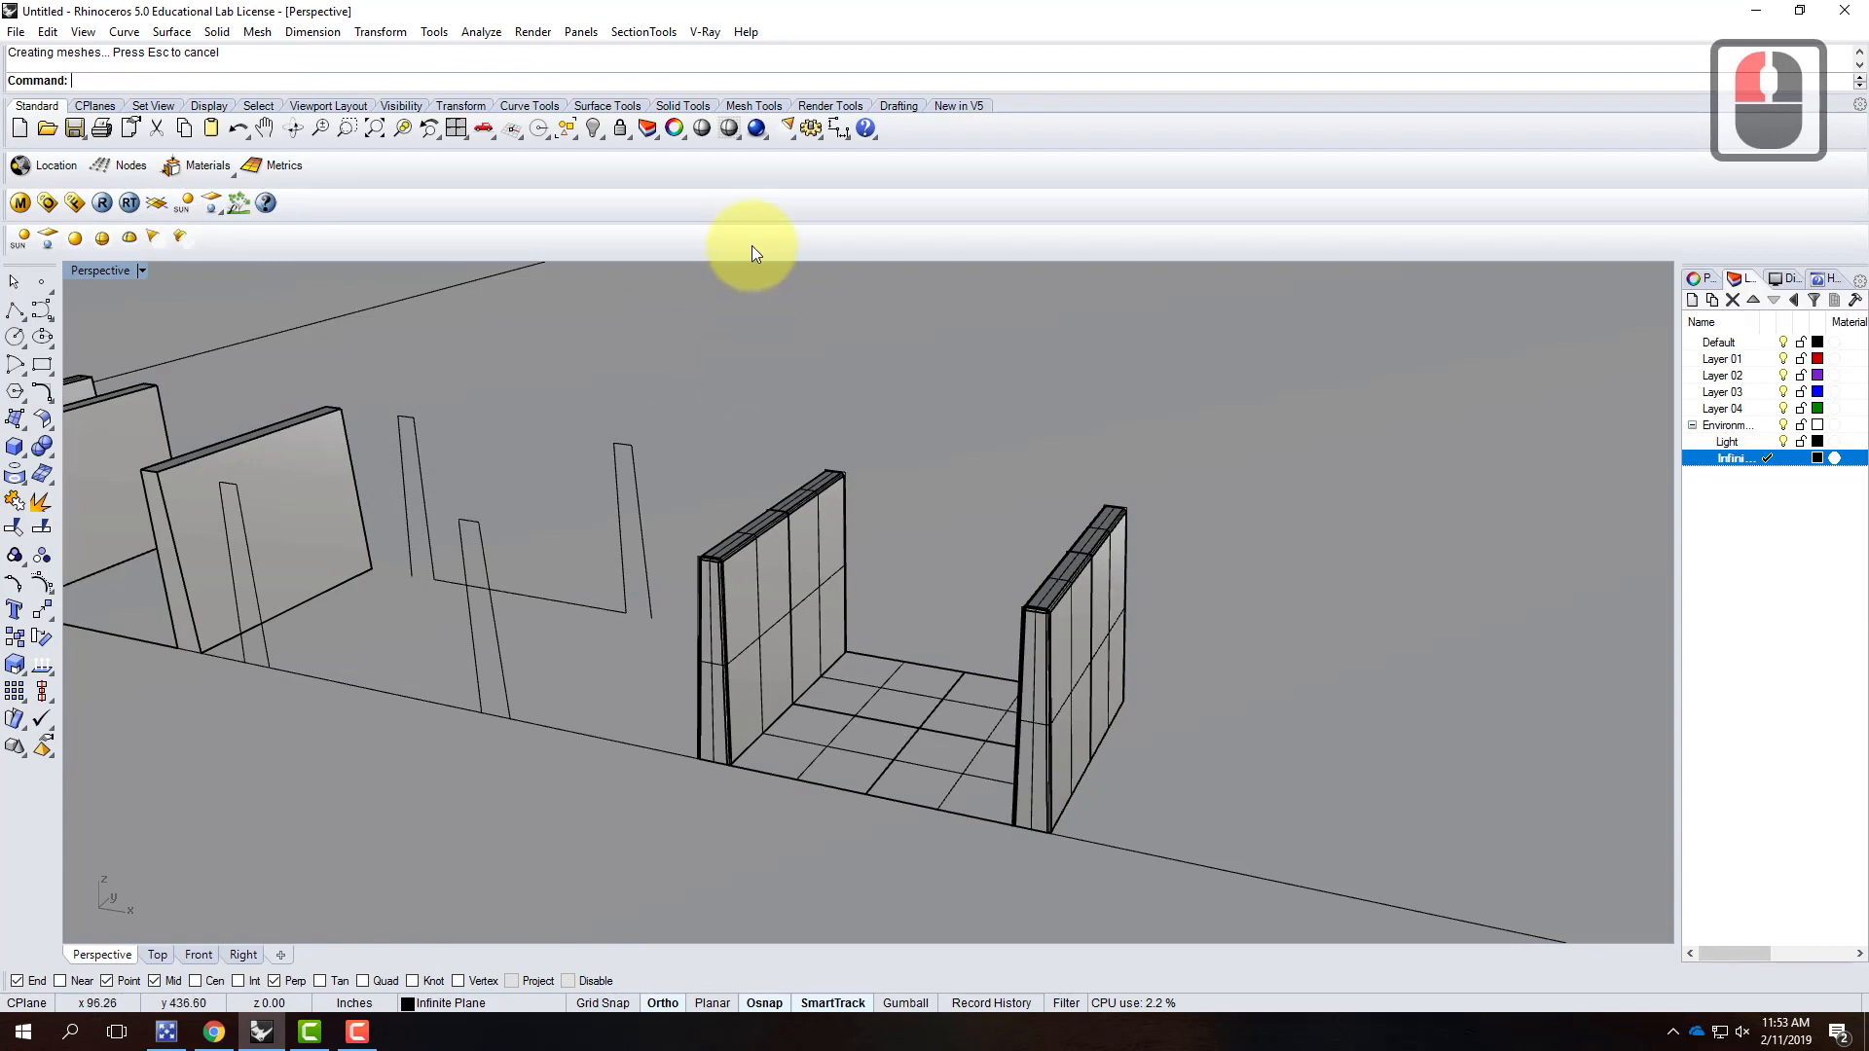
{"action": "scroll", "coordinate": [825, 426], "scroll_direction": "down", "scroll_amount": 4}
{"action": "scroll", "coordinate": [896, 589], "scroll_direction": "up", "scroll_amount": 3}
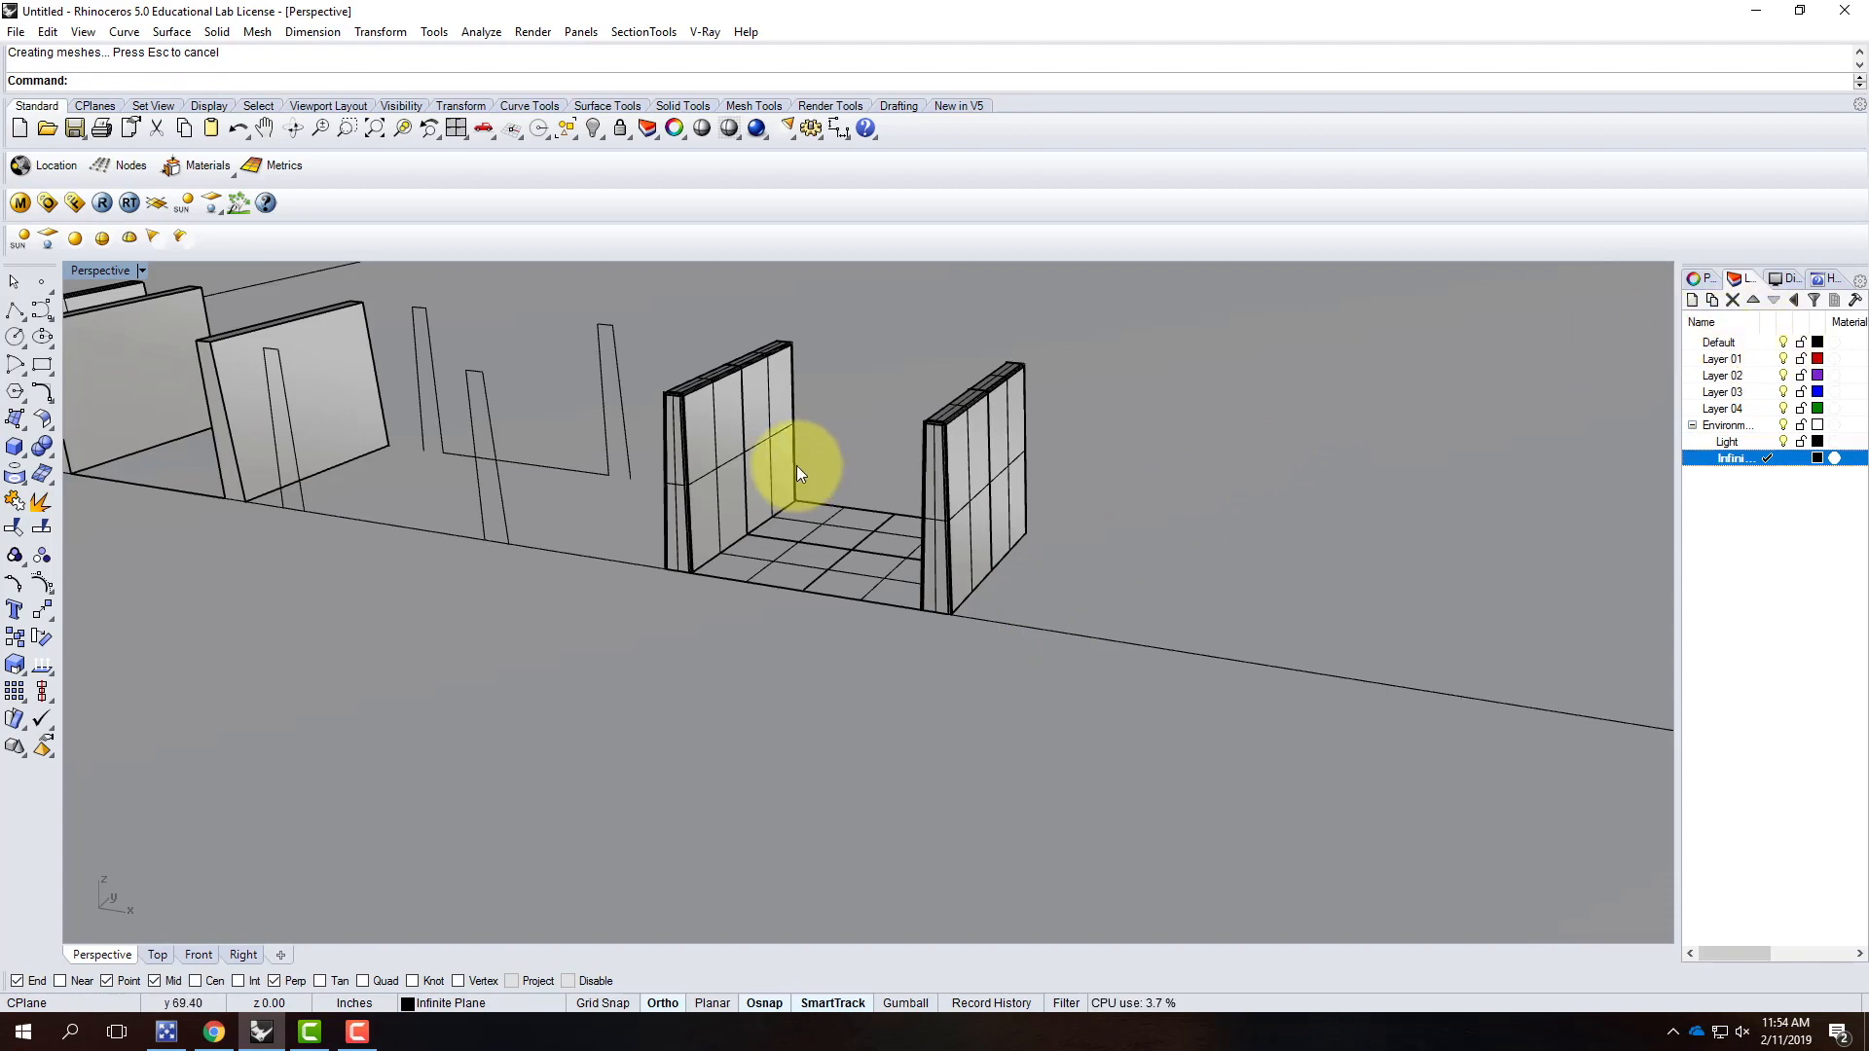
Step: Select all the objects on the Default layer
{"action": "left_click", "coordinate": [1731, 344]}
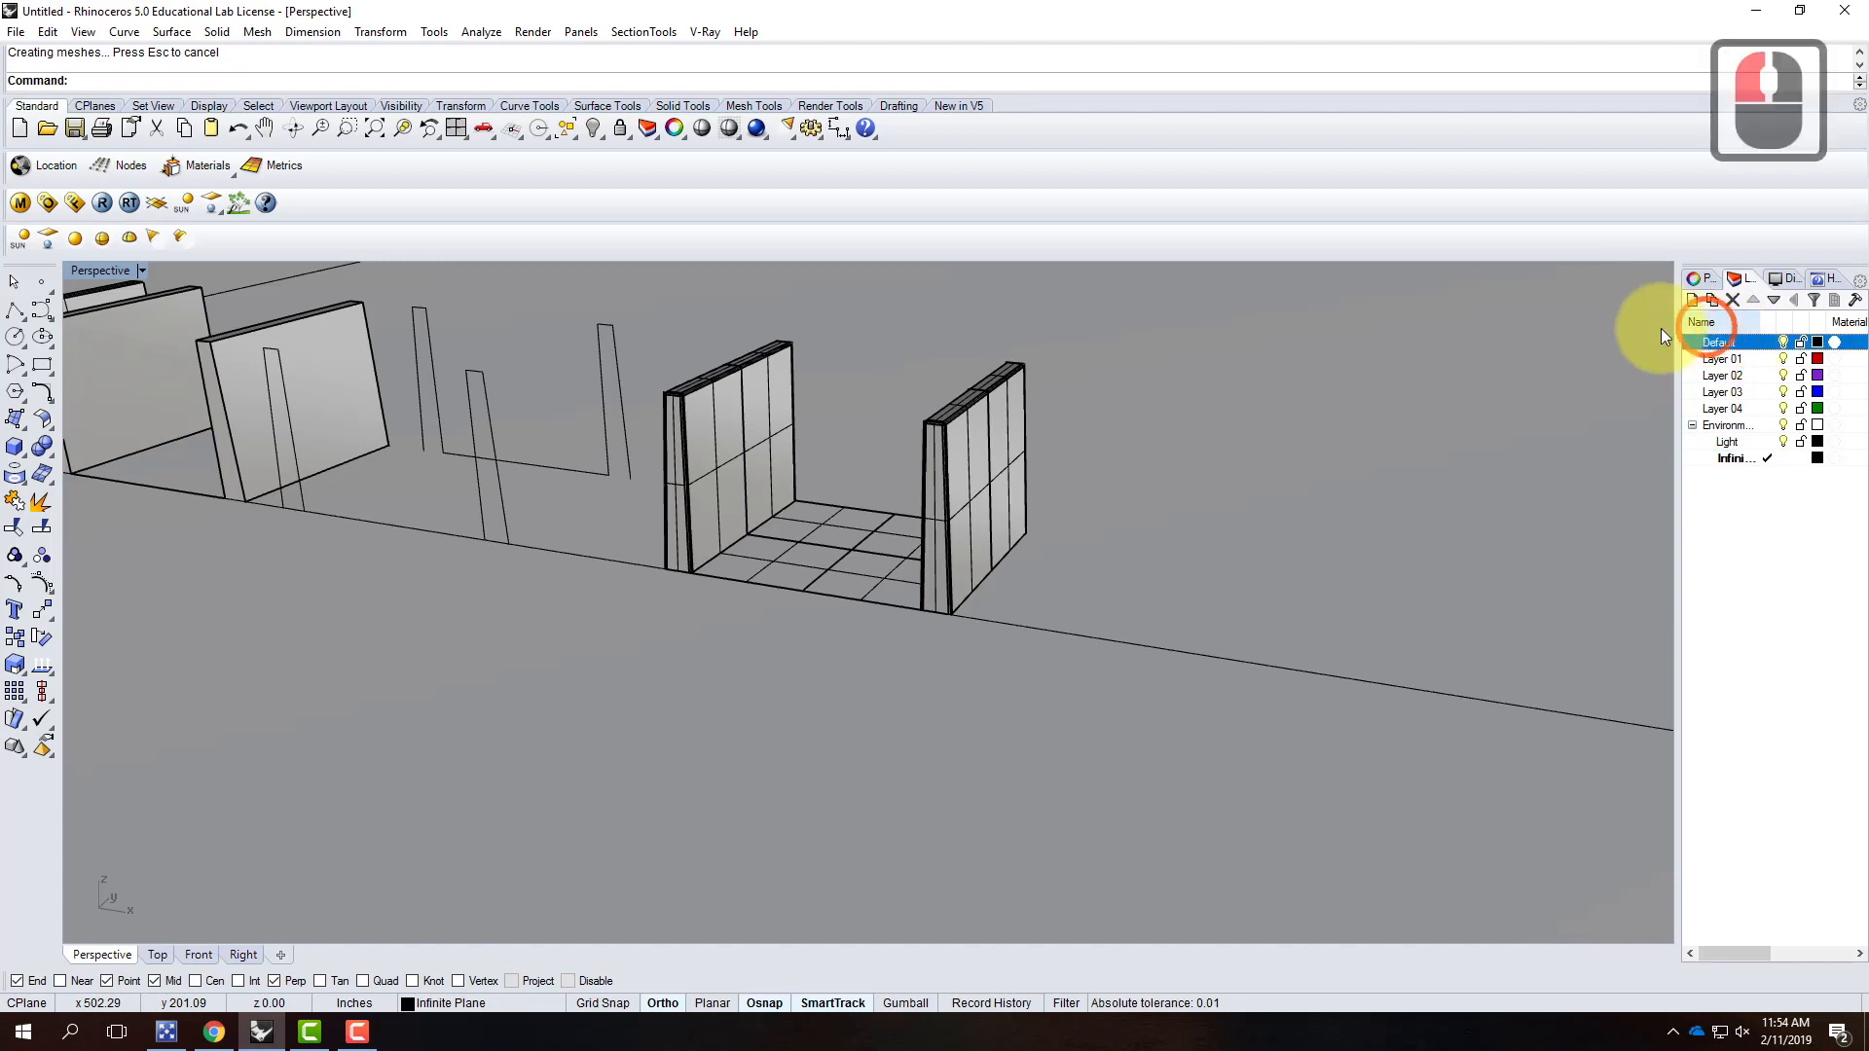
{"action": "right_click", "coordinate": [1724, 344]}
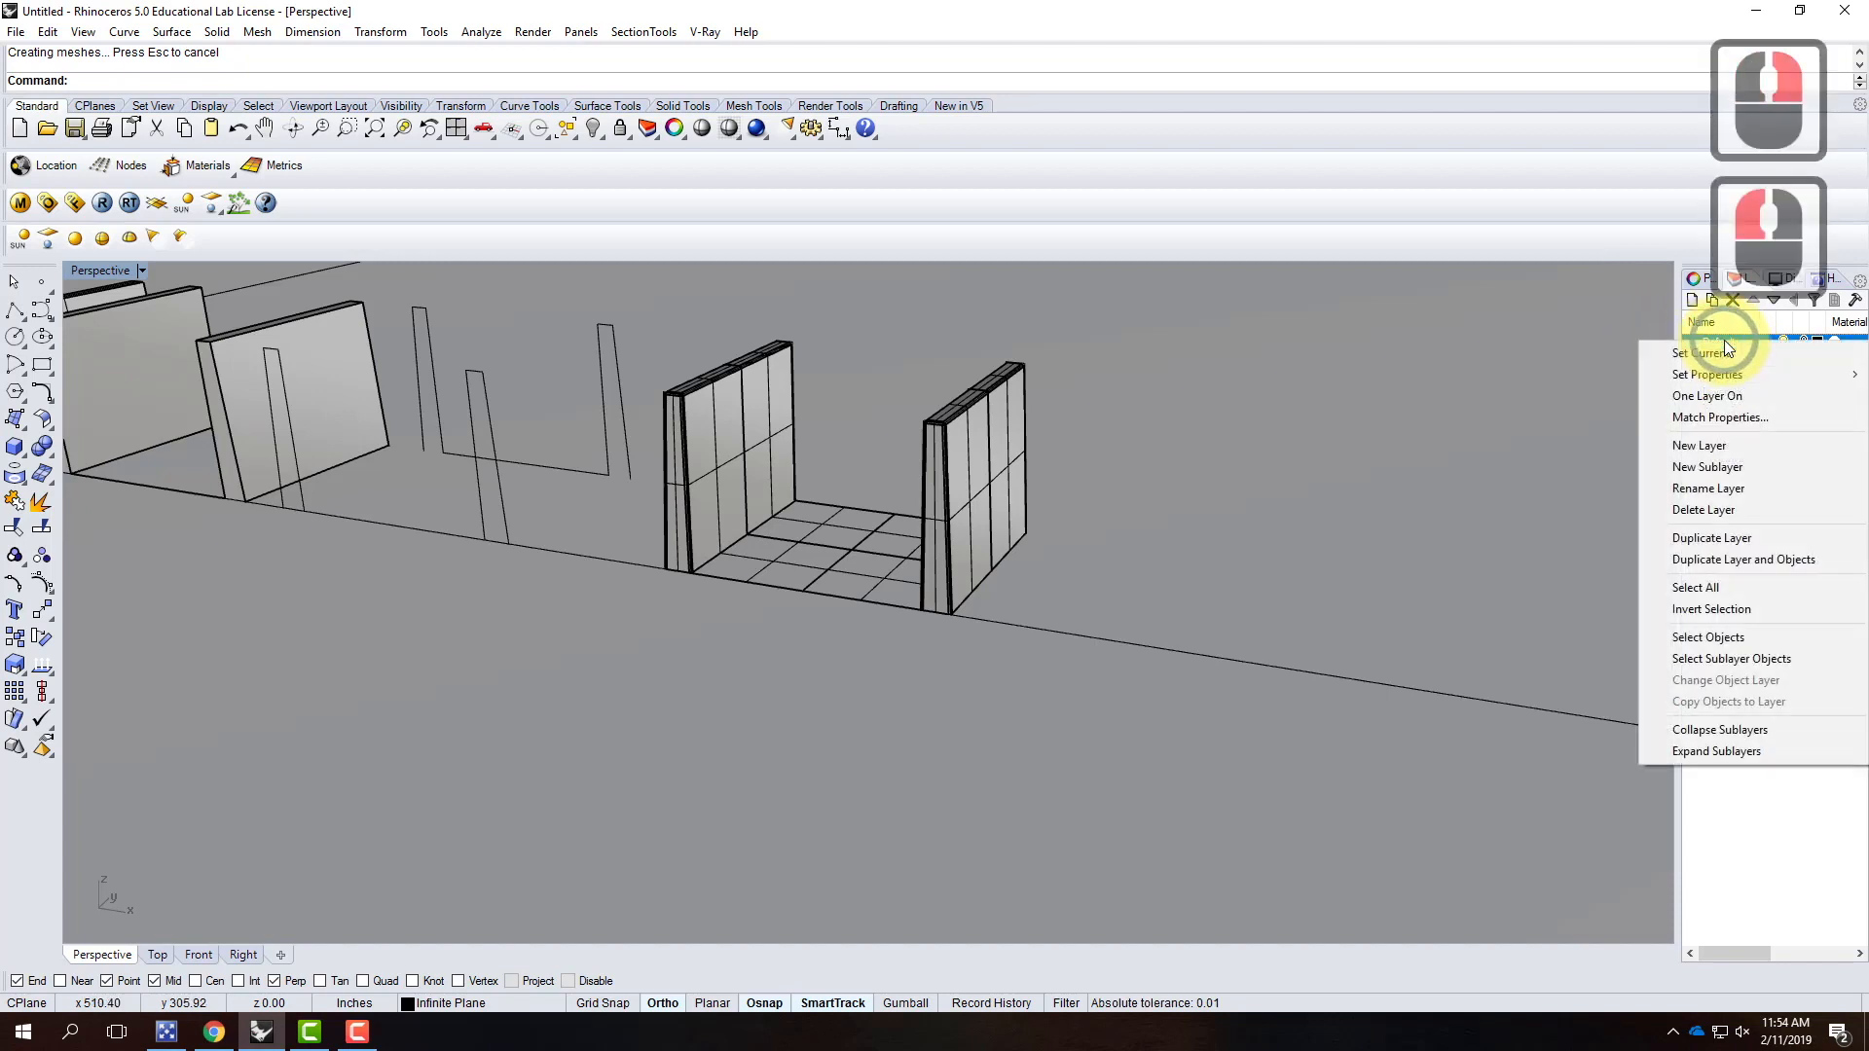
{"action": "left_click", "coordinate": [1737, 638]}
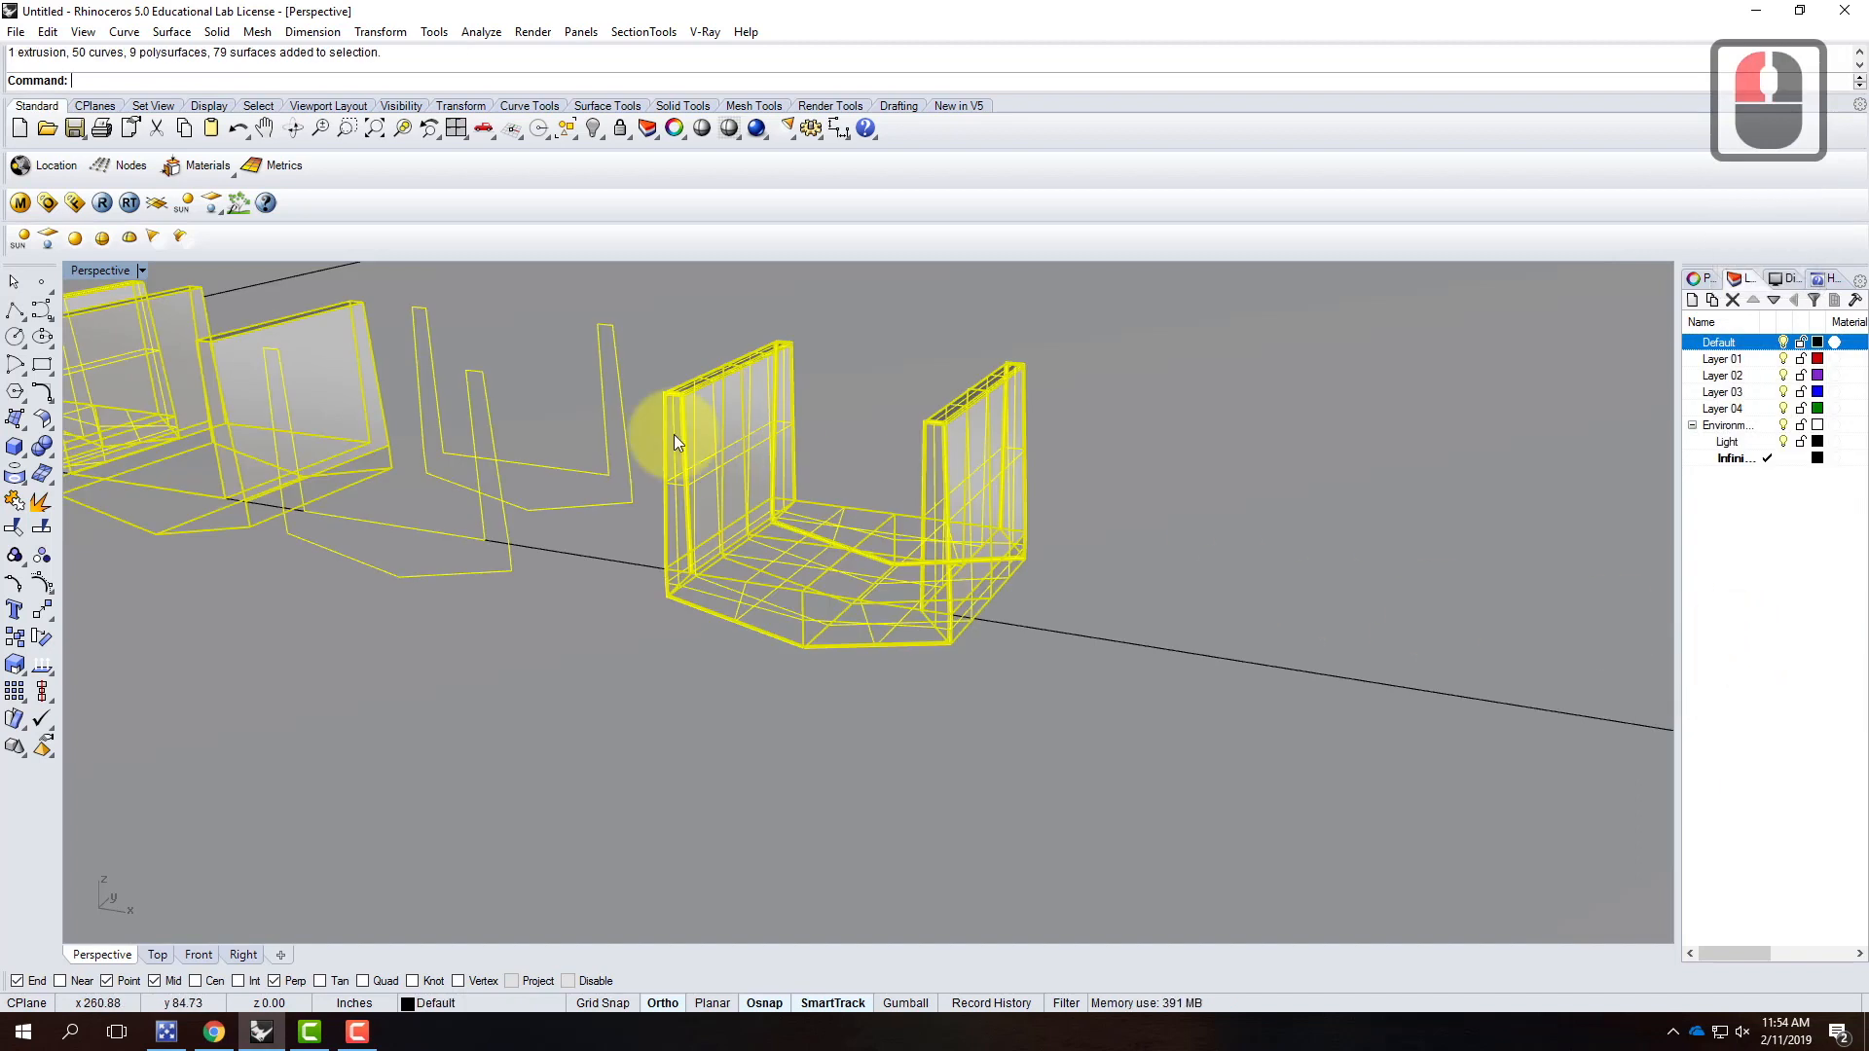
{"action": "type", "text": "move"}
{"action": "key", "text": "Return"}
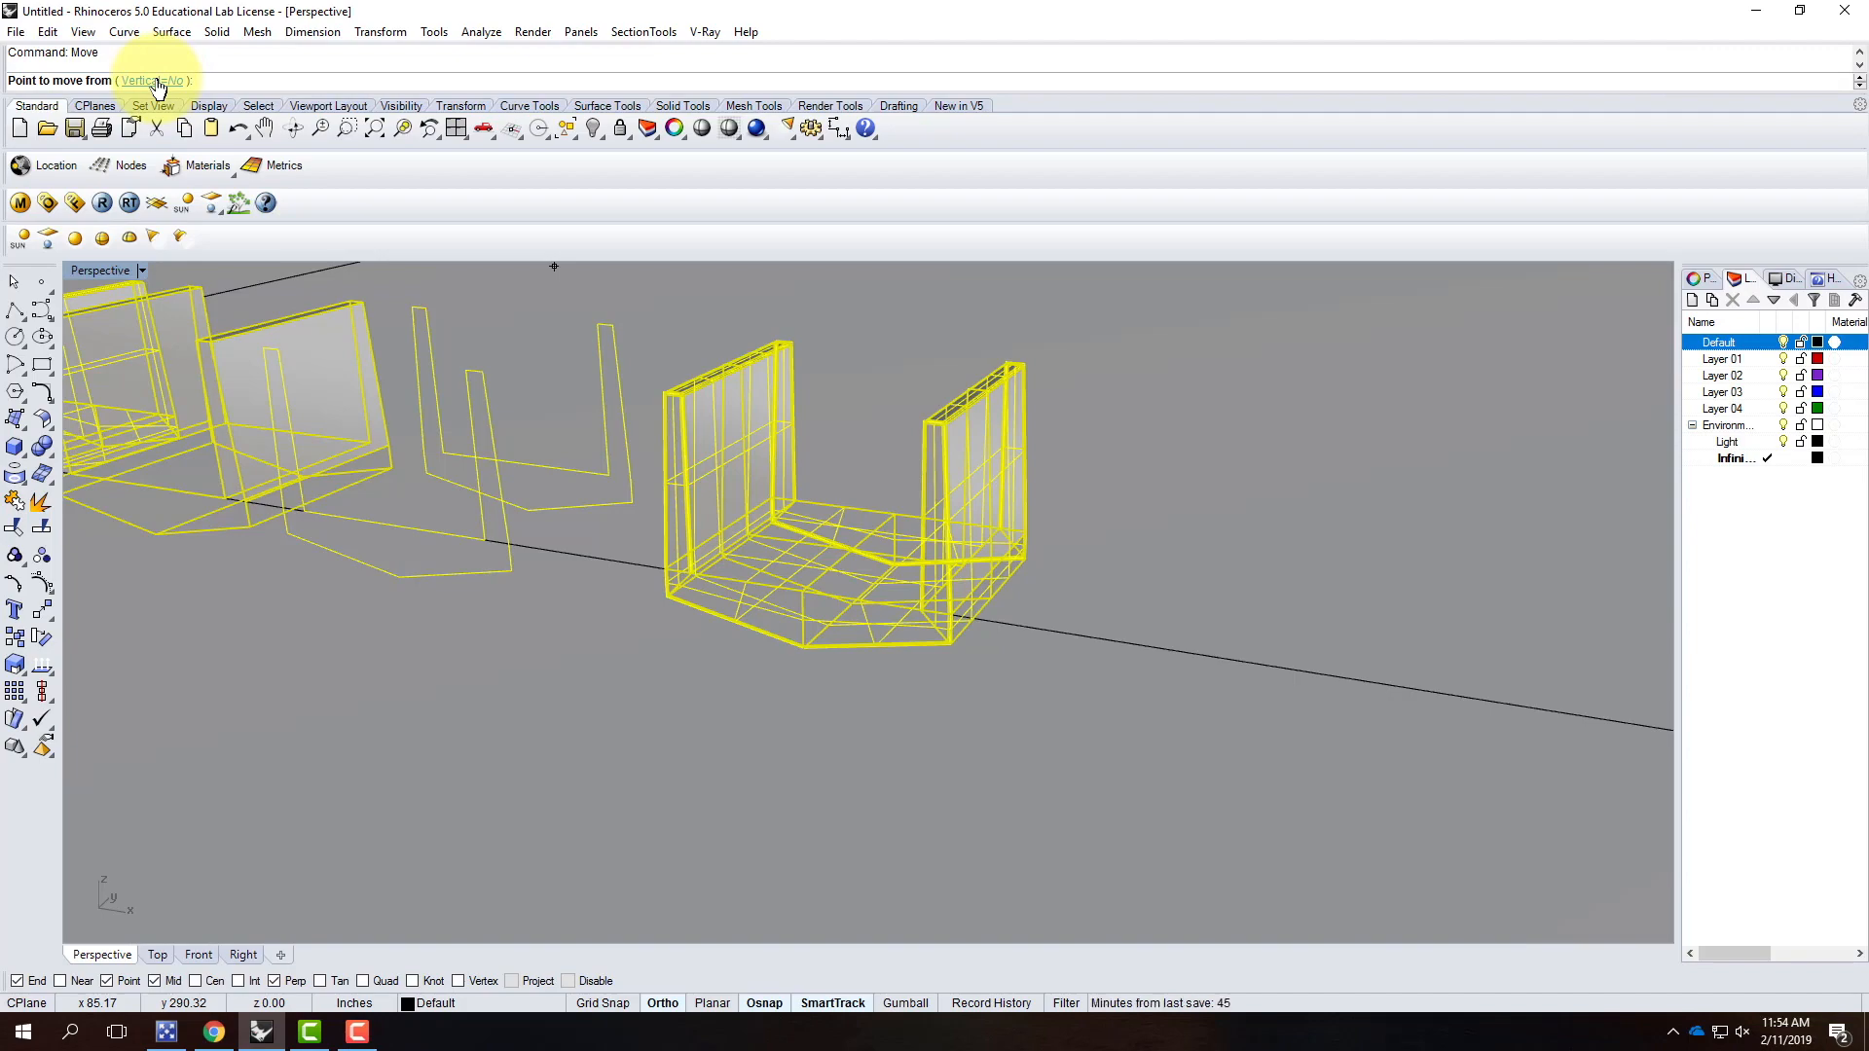
{"action": "left_click", "coordinate": [553, 734]}
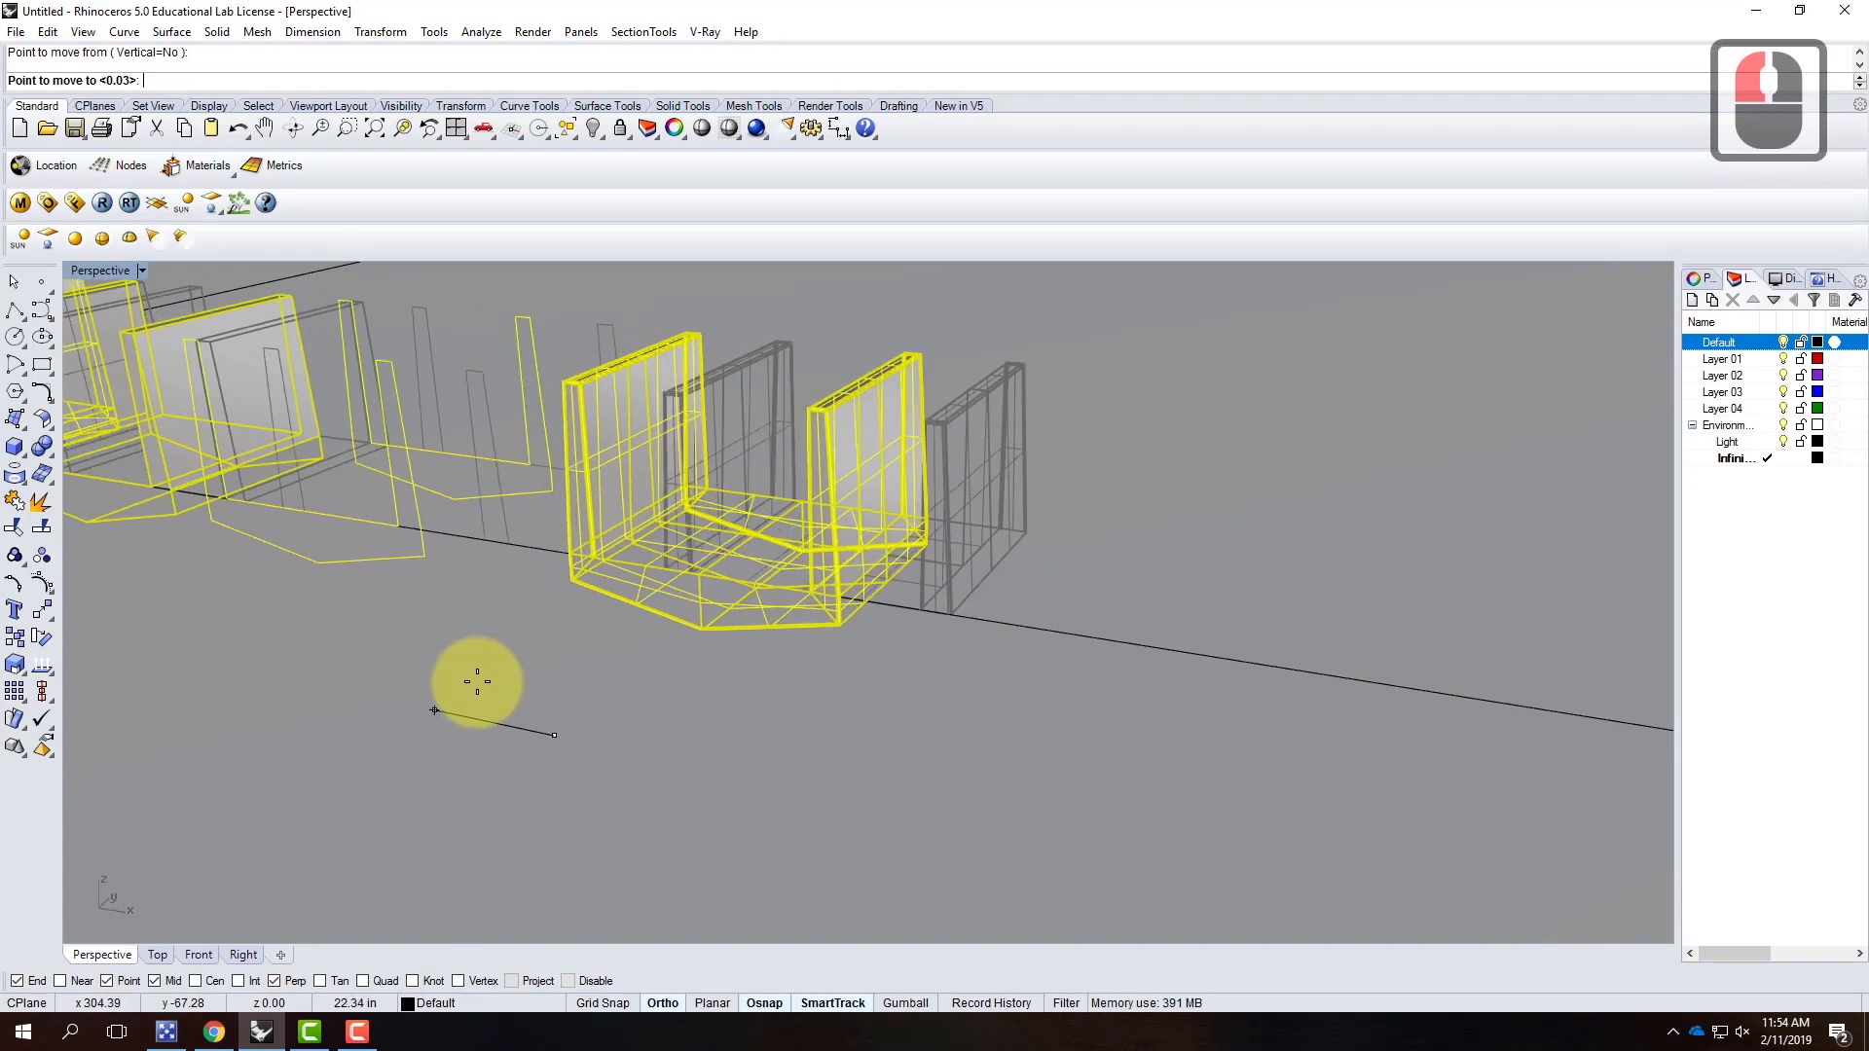
{"action": "key", "text": "Escape"}
Step: Move the selected objects straight up with the Vertical option until the channel's underside clears the infinite plane
{"action": "right_click", "coordinate": [457, 623]}
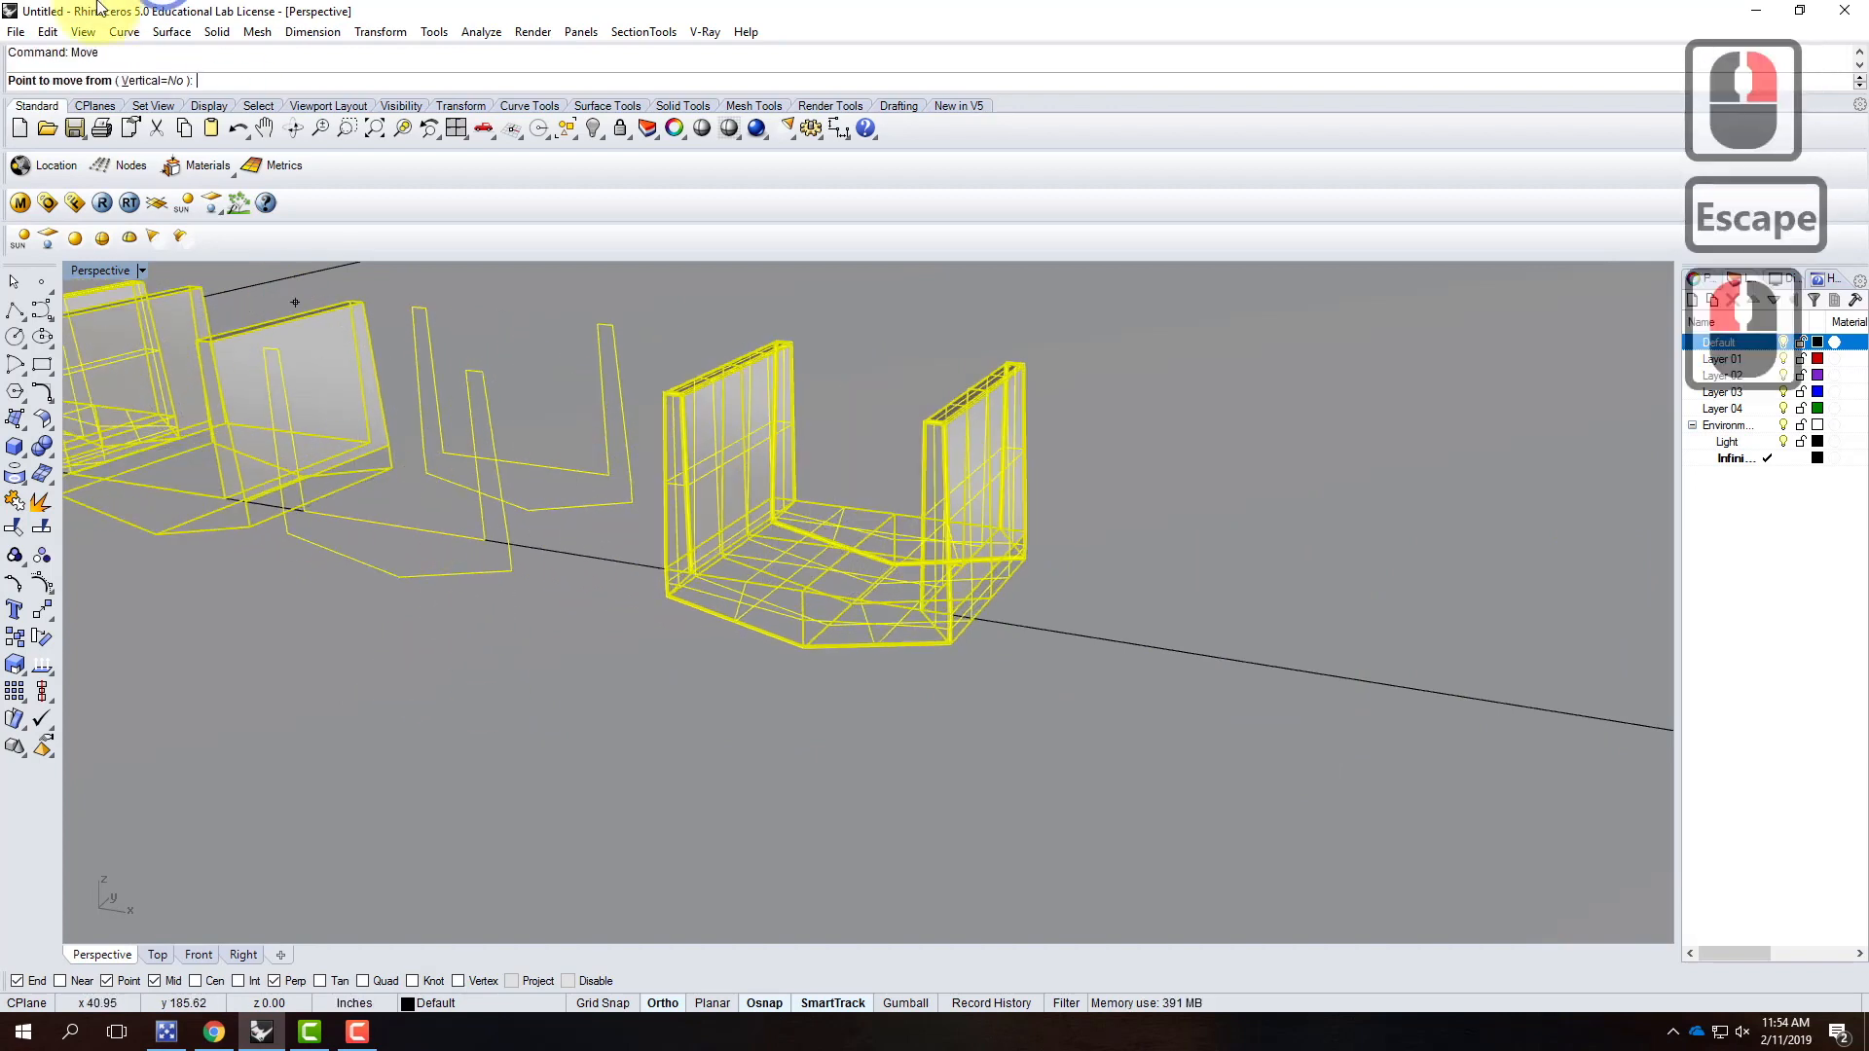
{"action": "left_click", "coordinate": [160, 81]}
{"action": "left_click", "coordinate": [867, 771]}
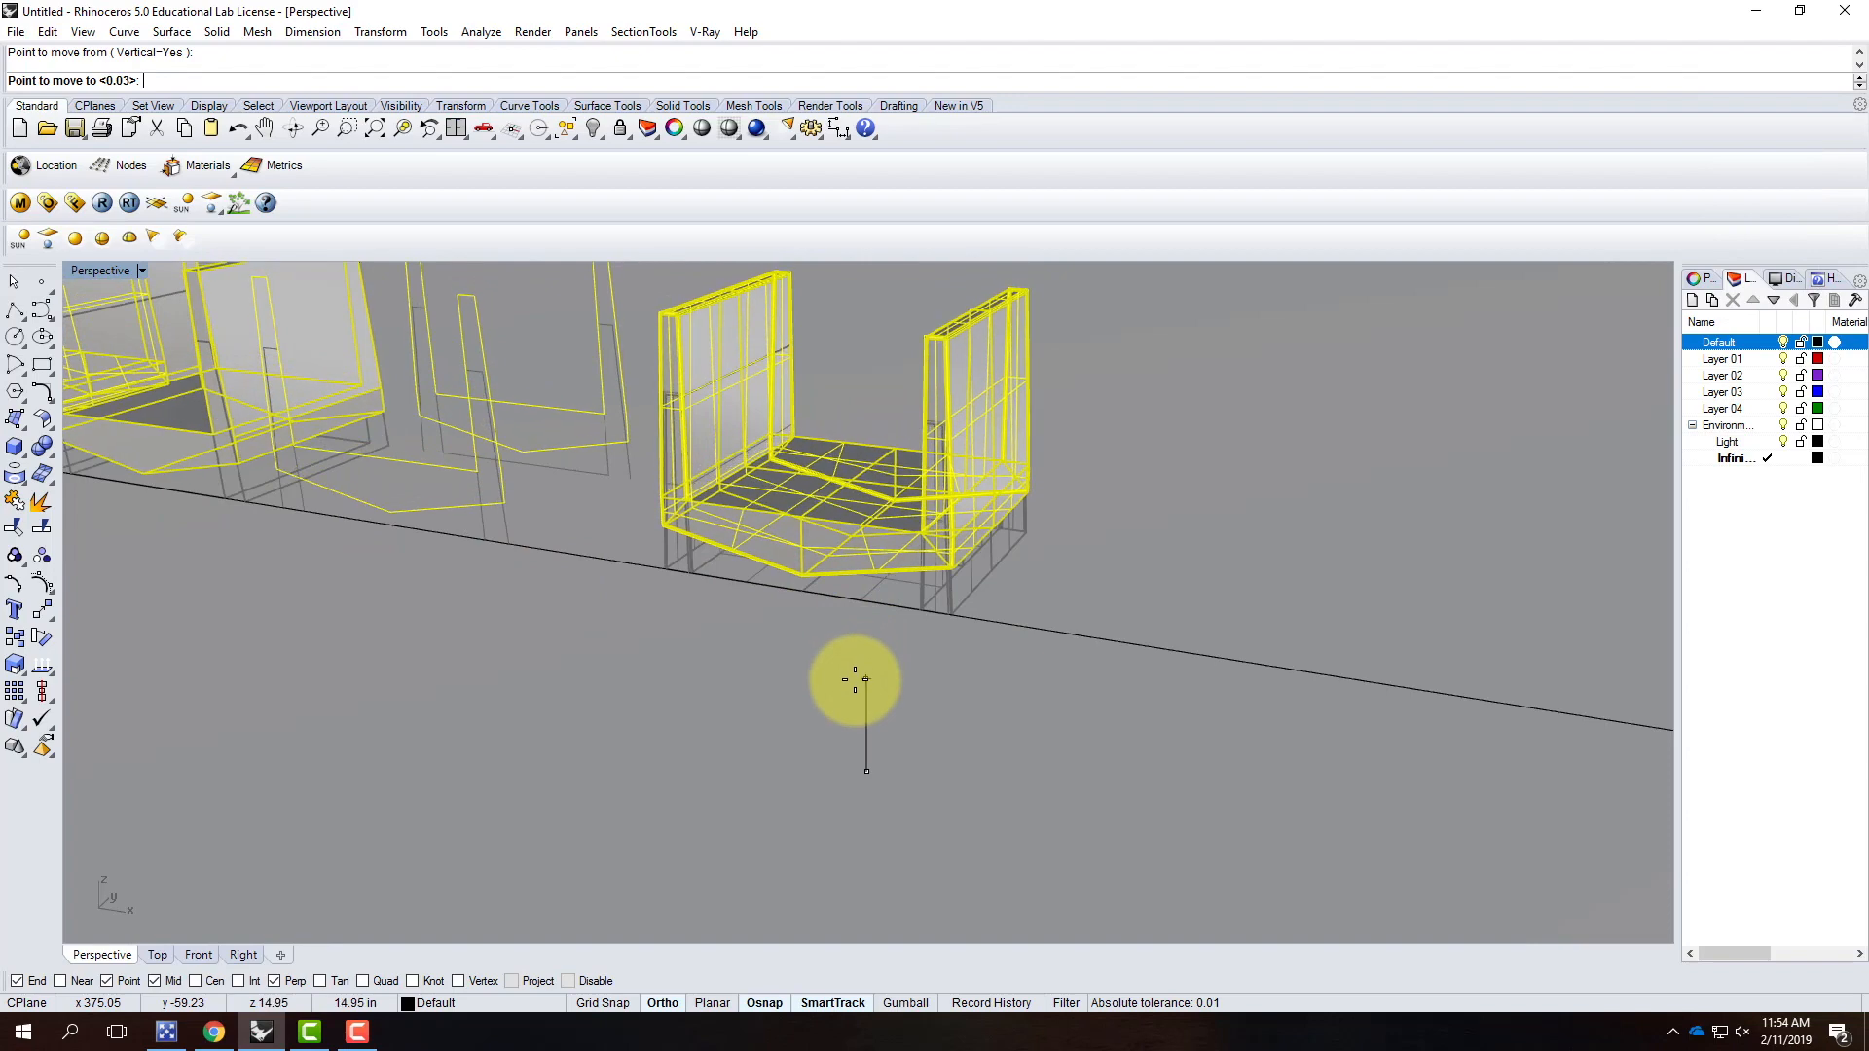
{"action": "left_click", "coordinate": [854, 687]}
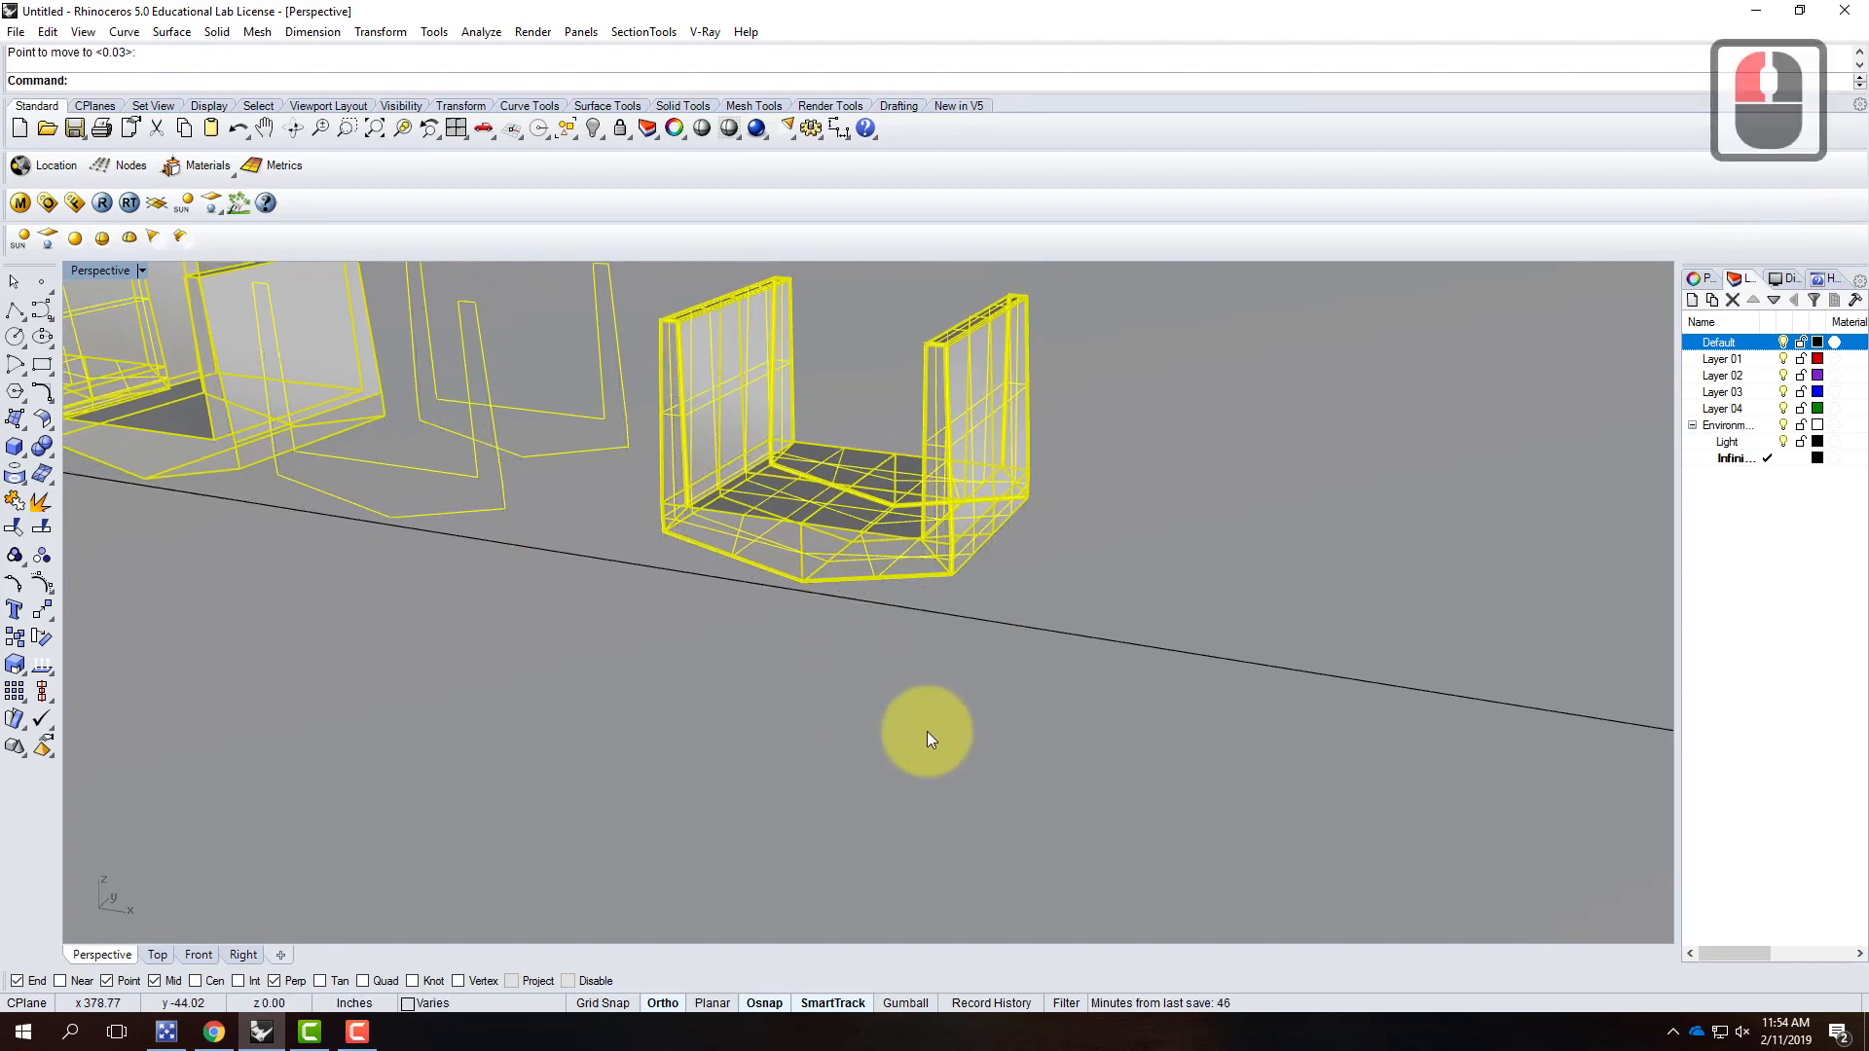
{"action": "key", "text": "Escape"}
{"action": "right_click_drag", "start_coordinate": [926, 730], "coordinate": [1049, 695]}
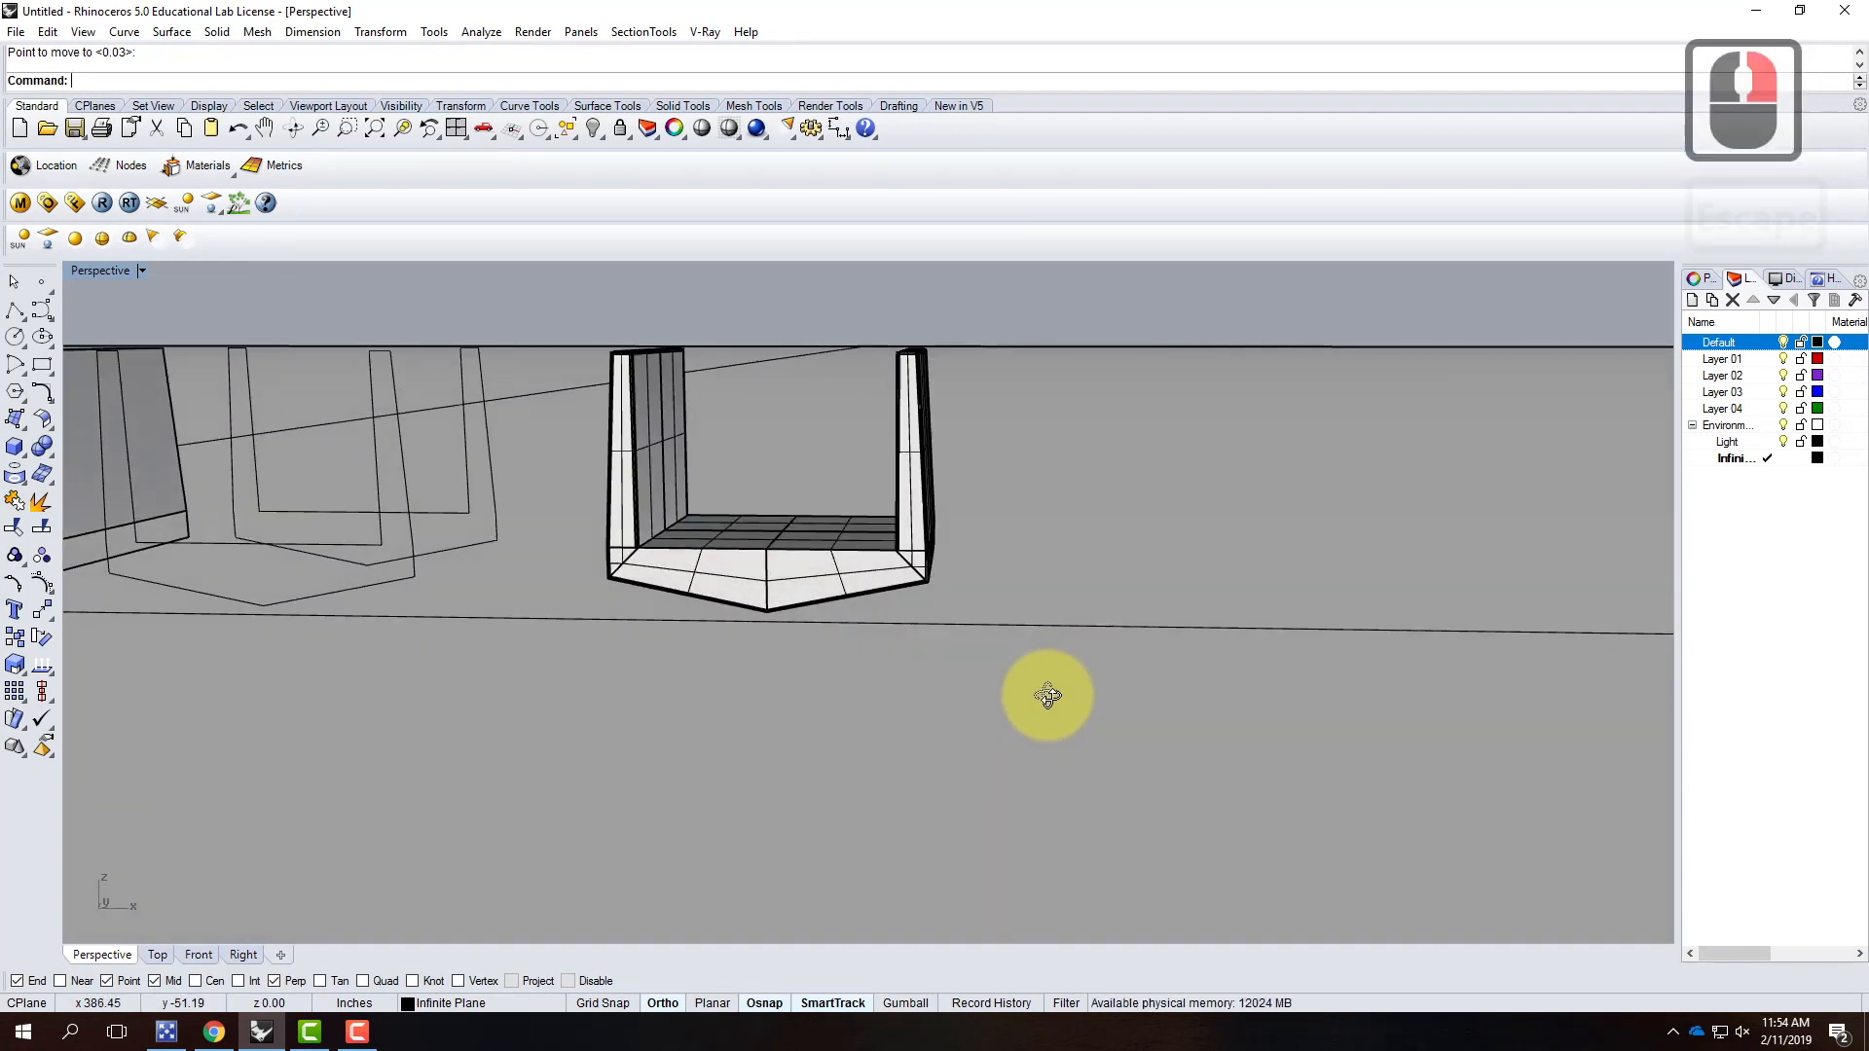
Step: Make the Environment layer current and lock the Infinite Plane layer so the ground plane cannot be selected
{"action": "right_click_drag", "start_coordinate": [942, 568], "coordinate": [1075, 829]}
{"action": "scroll", "coordinate": [879, 689], "scroll_direction": "down", "scroll_amount": 3}
{"action": "scroll", "coordinate": [909, 540], "scroll_direction": "up", "scroll_amount": 4}
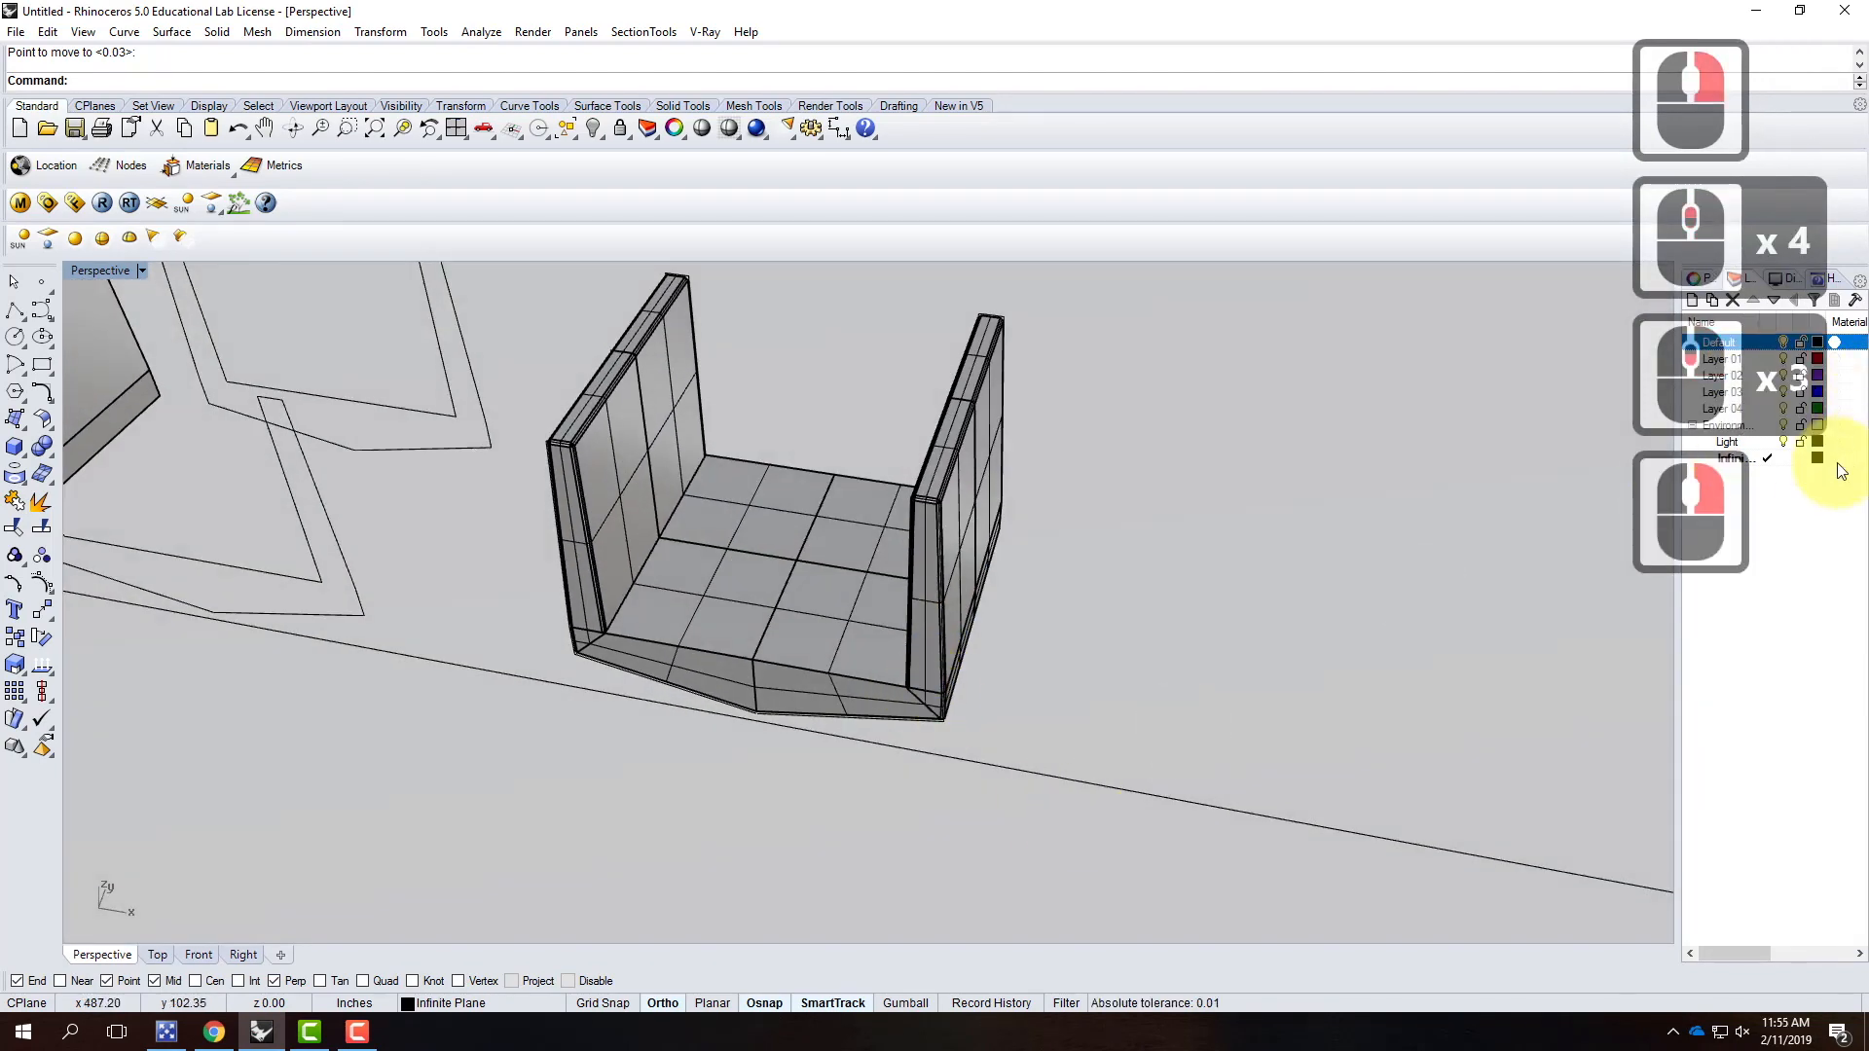
{"action": "double_click", "coordinate": [1749, 428]}
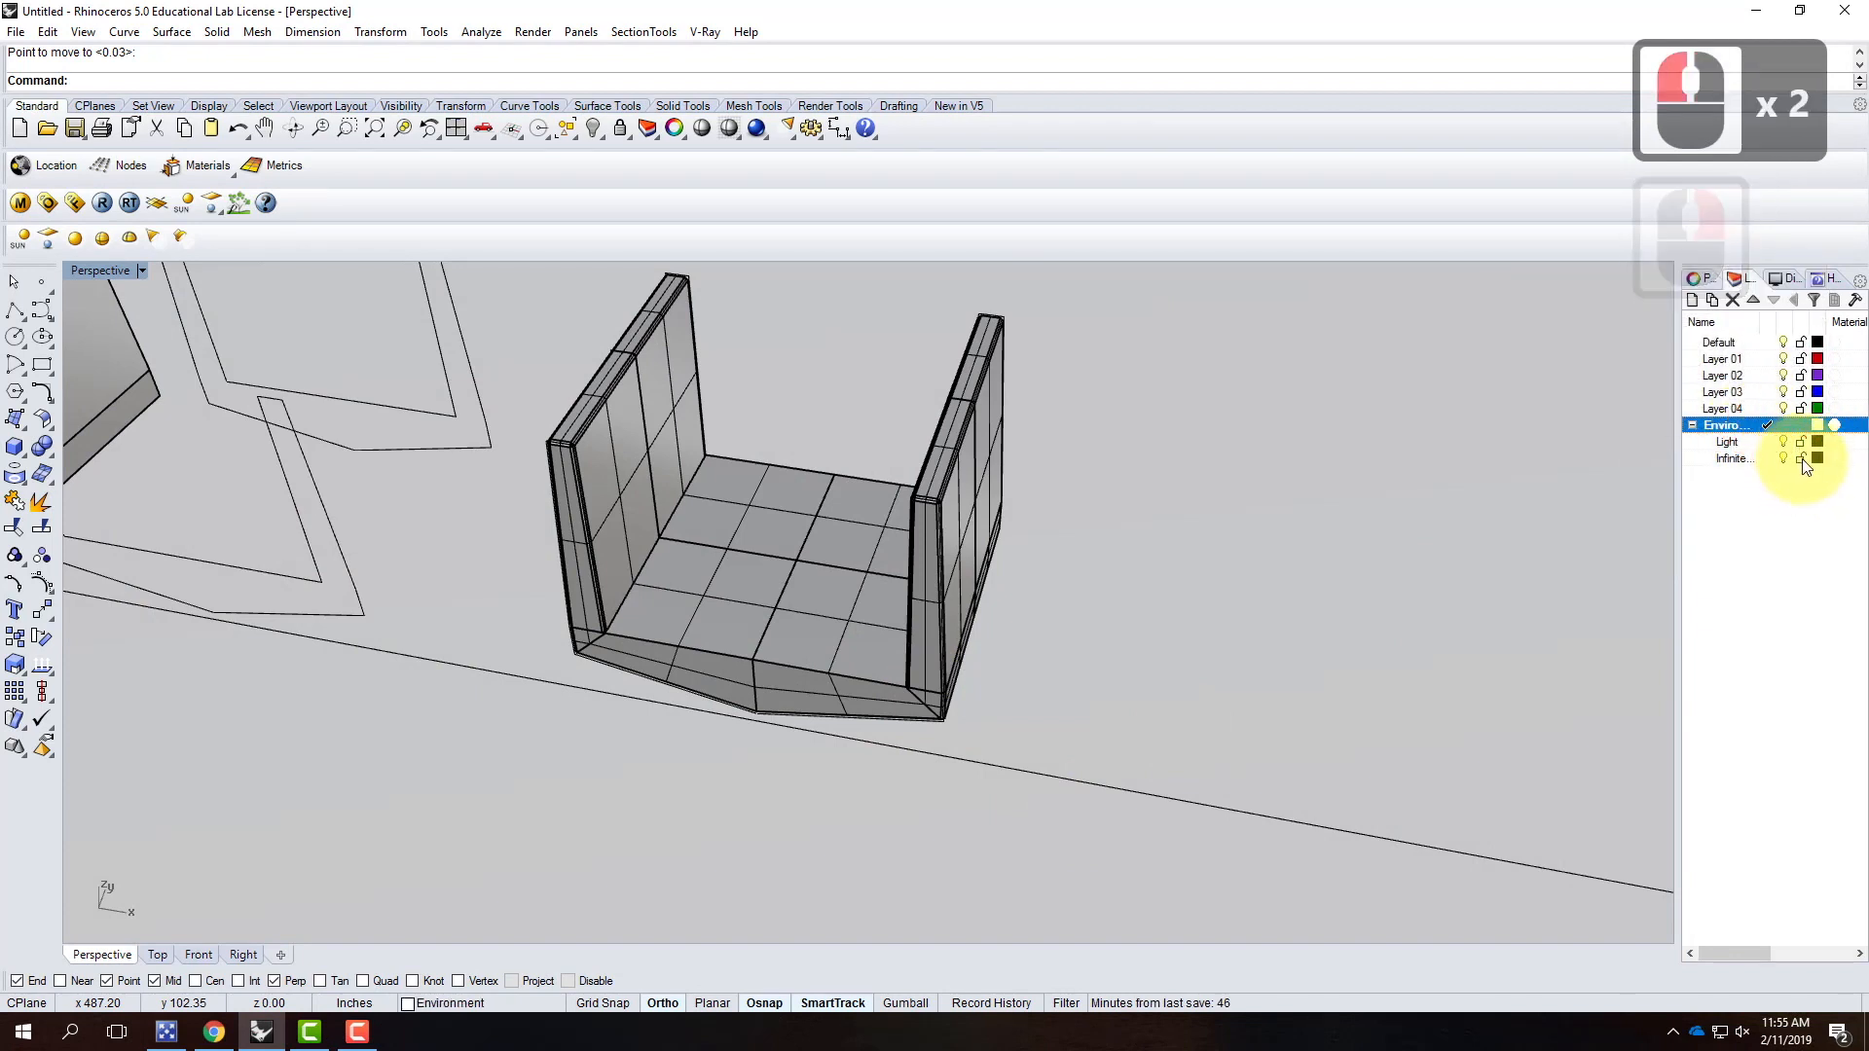
{"action": "left_click", "coordinate": [1818, 457]}
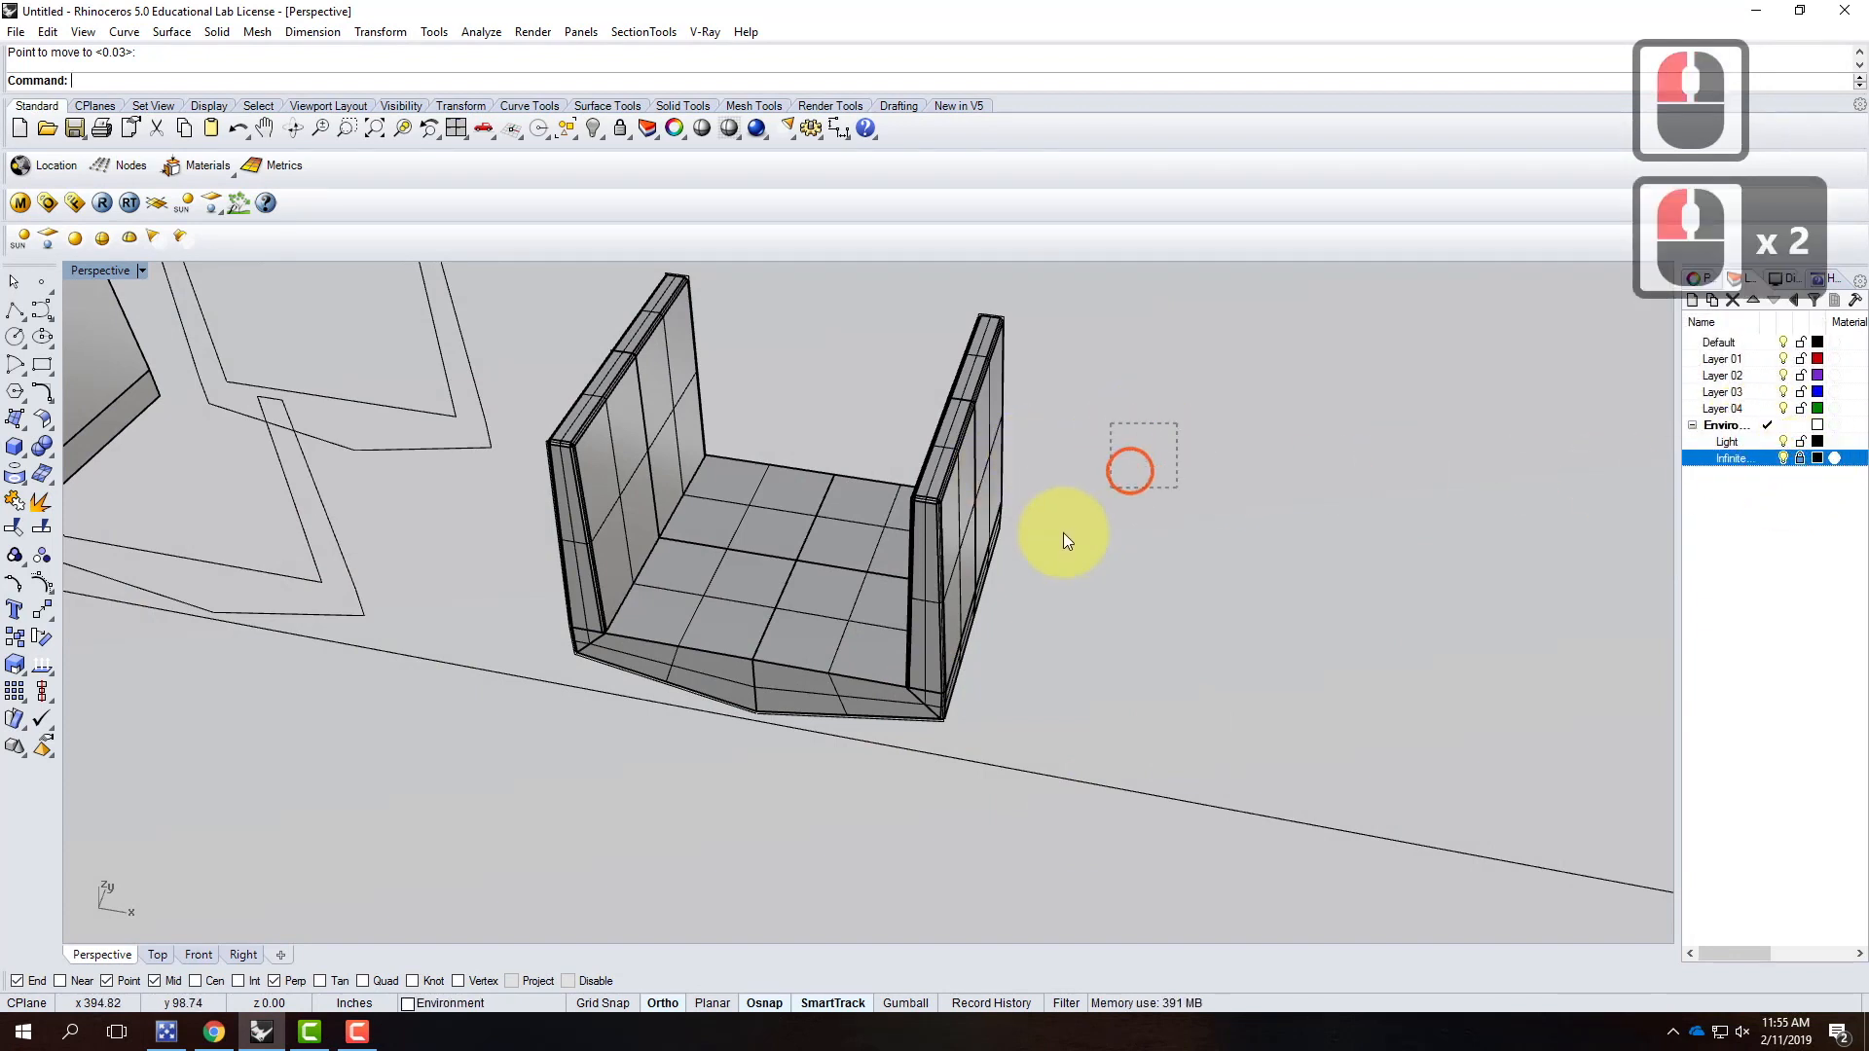
{"action": "left_click_drag", "start_coordinate": [1063, 533], "coordinate": [1089, 559]}
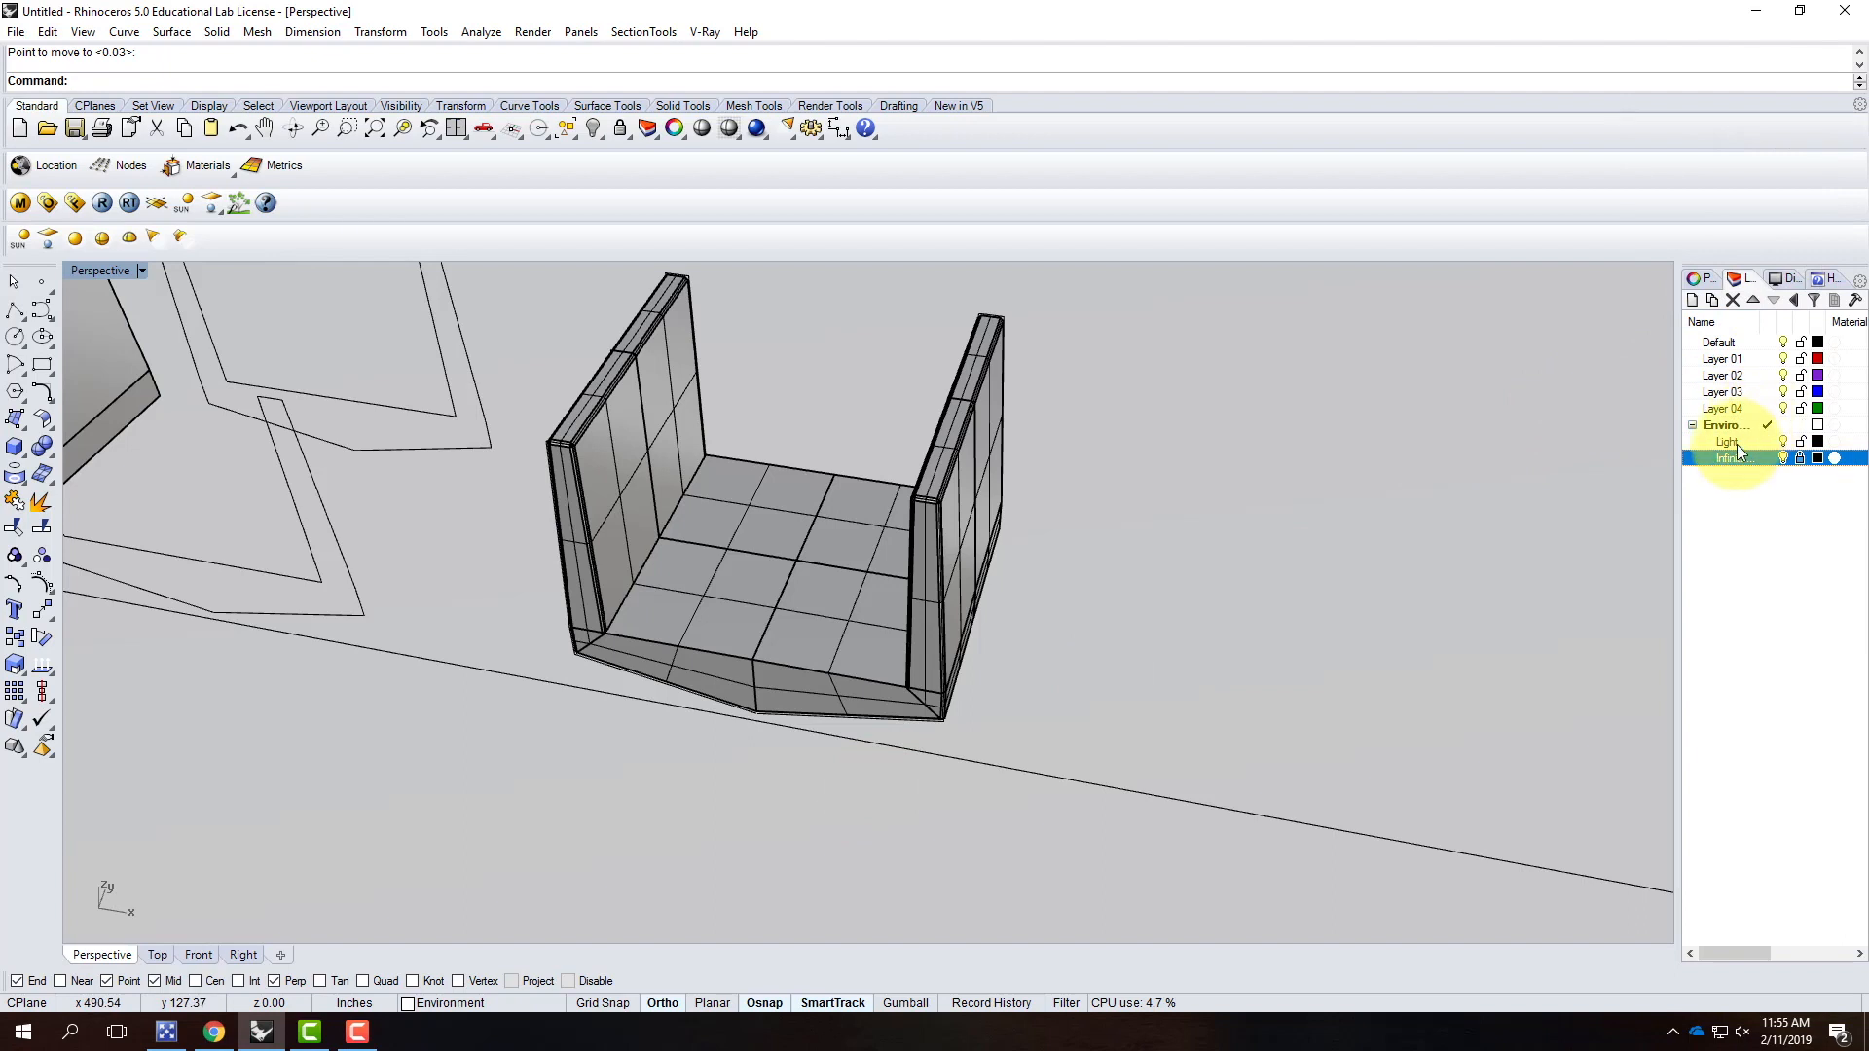
Step: Make the Light layer current and draw a roughly cubic box in front of the profile curves, beside the channel
{"action": "scroll", "coordinate": [146, 355], "scroll_direction": "down", "scroll_amount": 3}
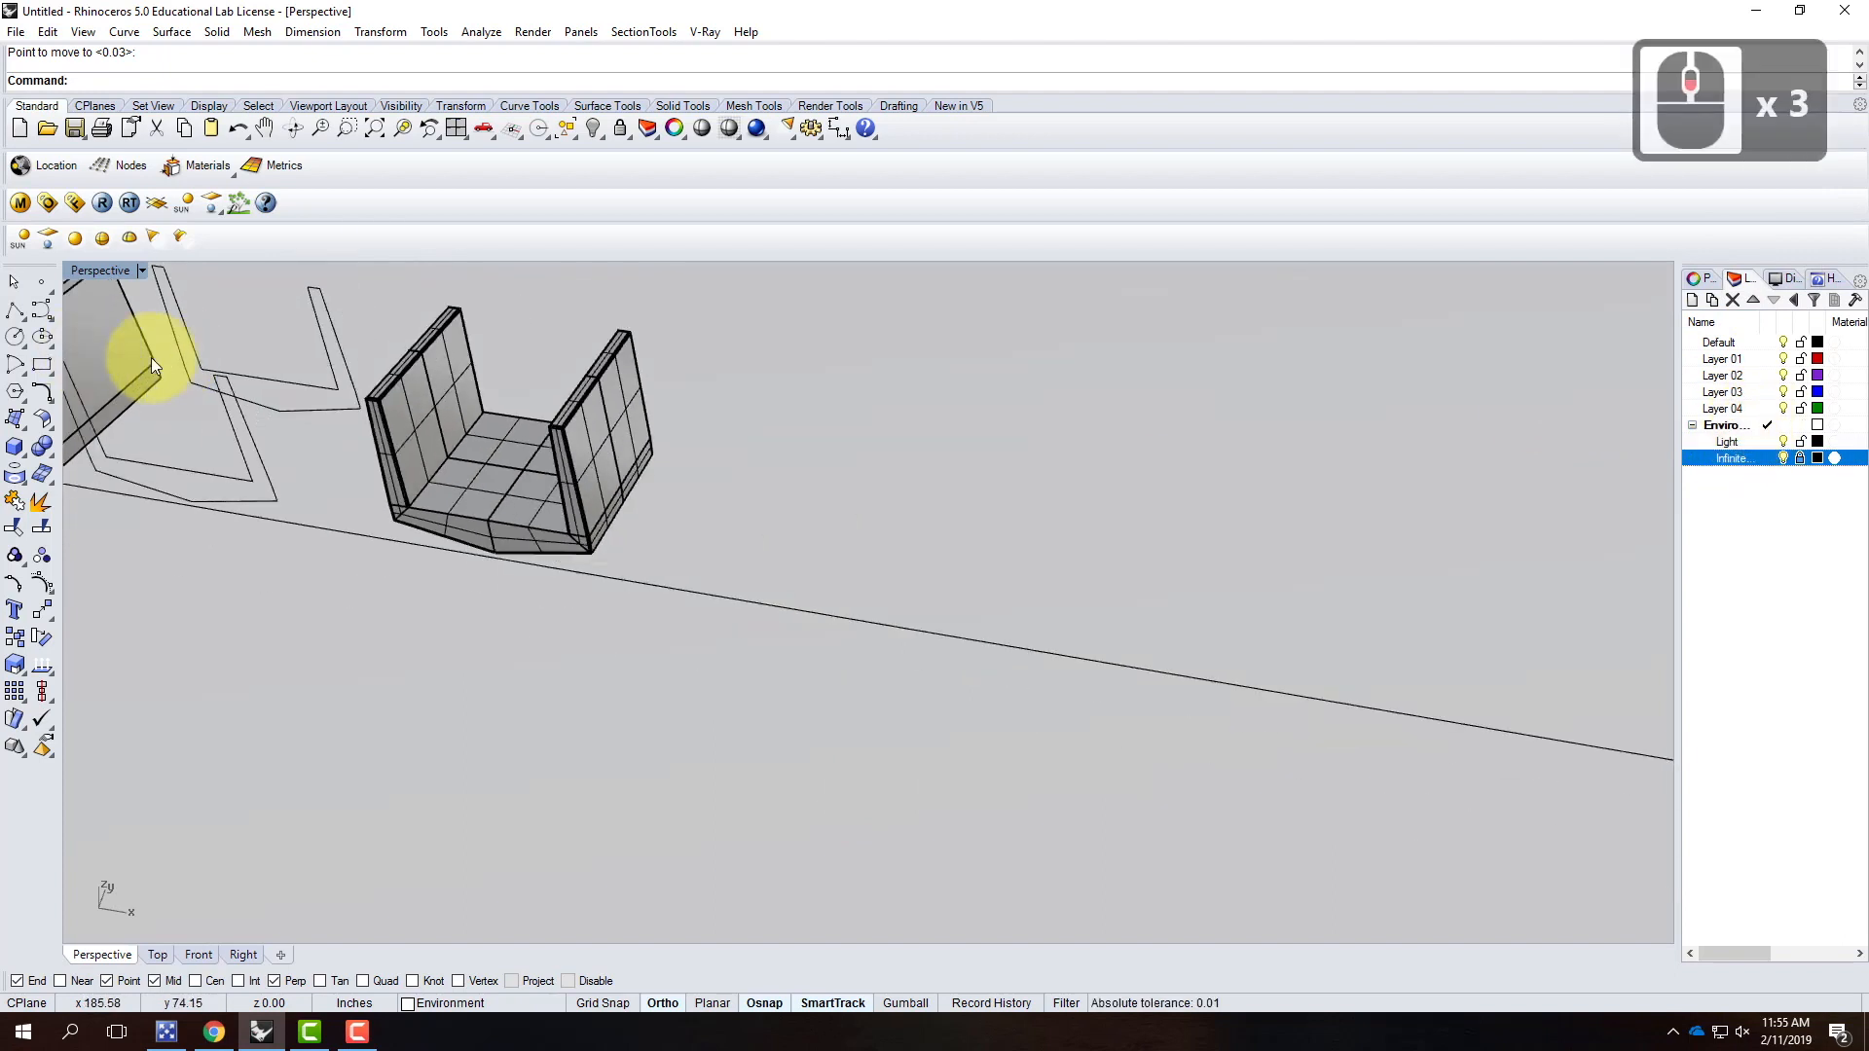
{"action": "left_click", "coordinate": [16, 447]}
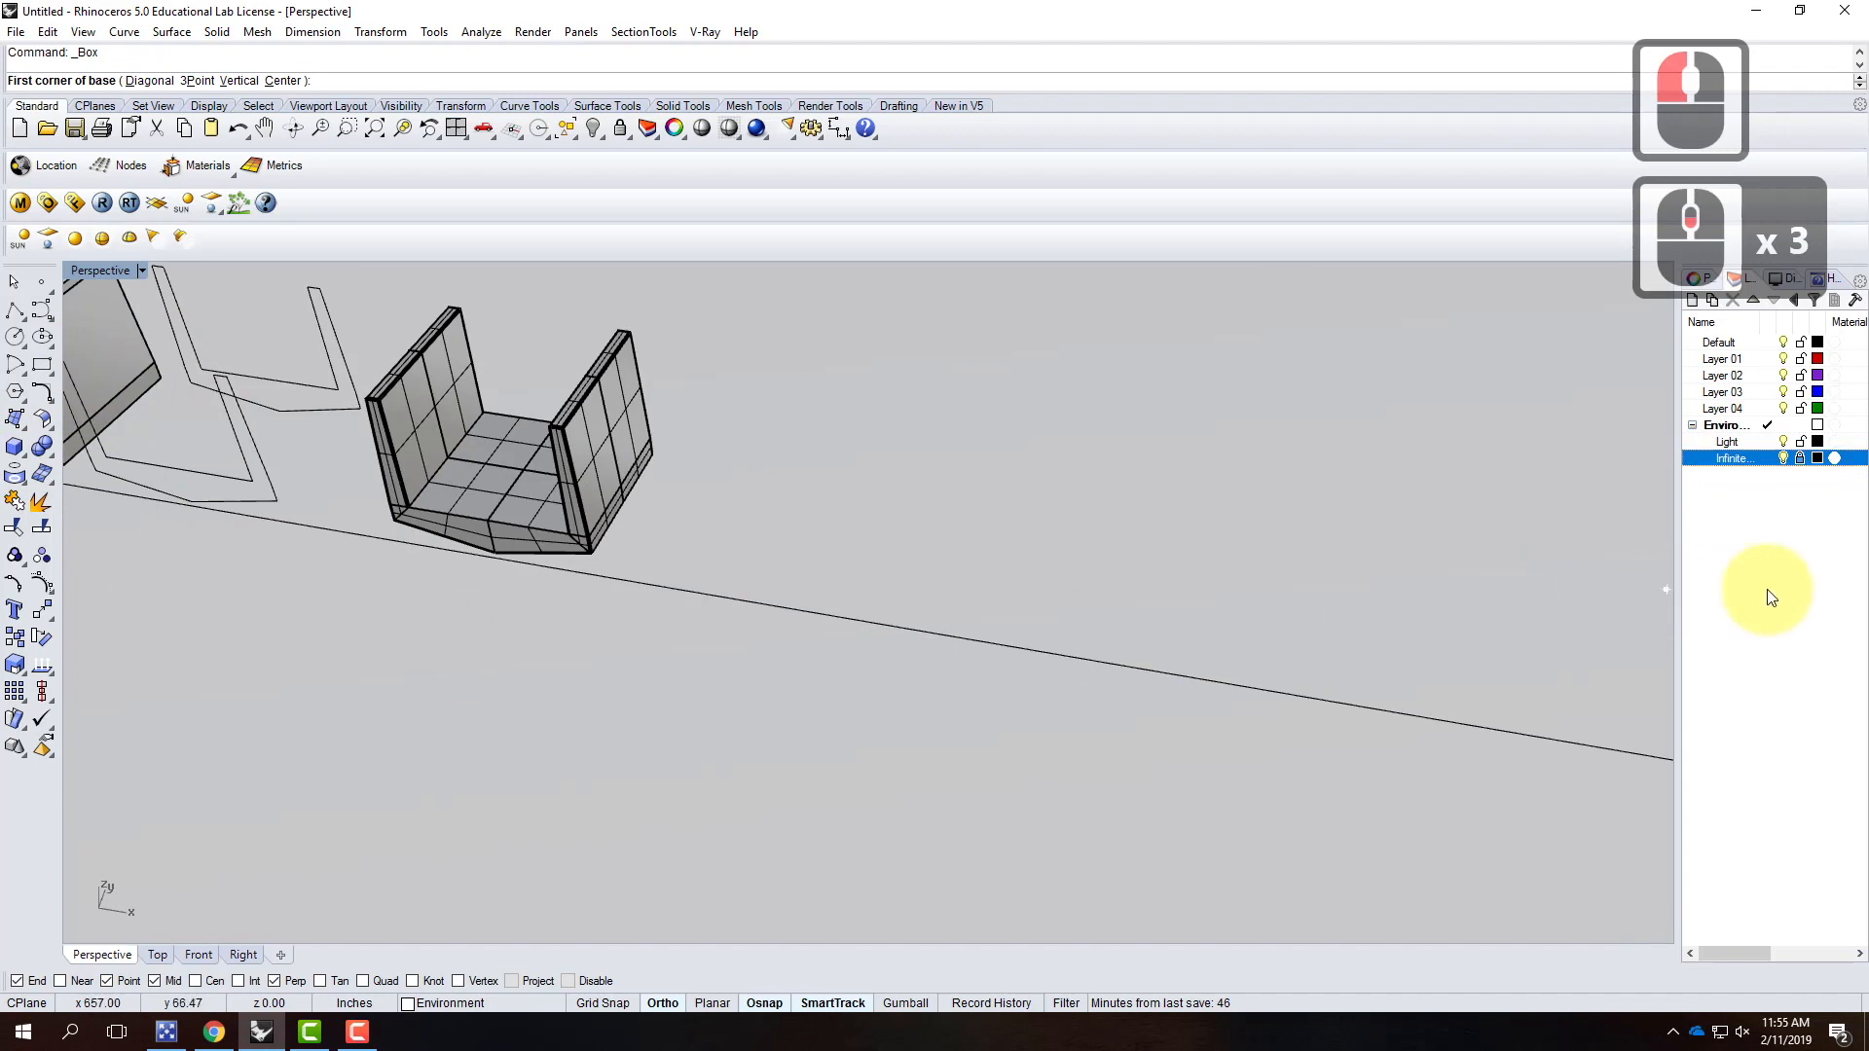
{"action": "key", "text": "Escape"}
{"action": "left_click", "coordinate": [1763, 442]}
{"action": "left_click", "coordinate": [1765, 442]}
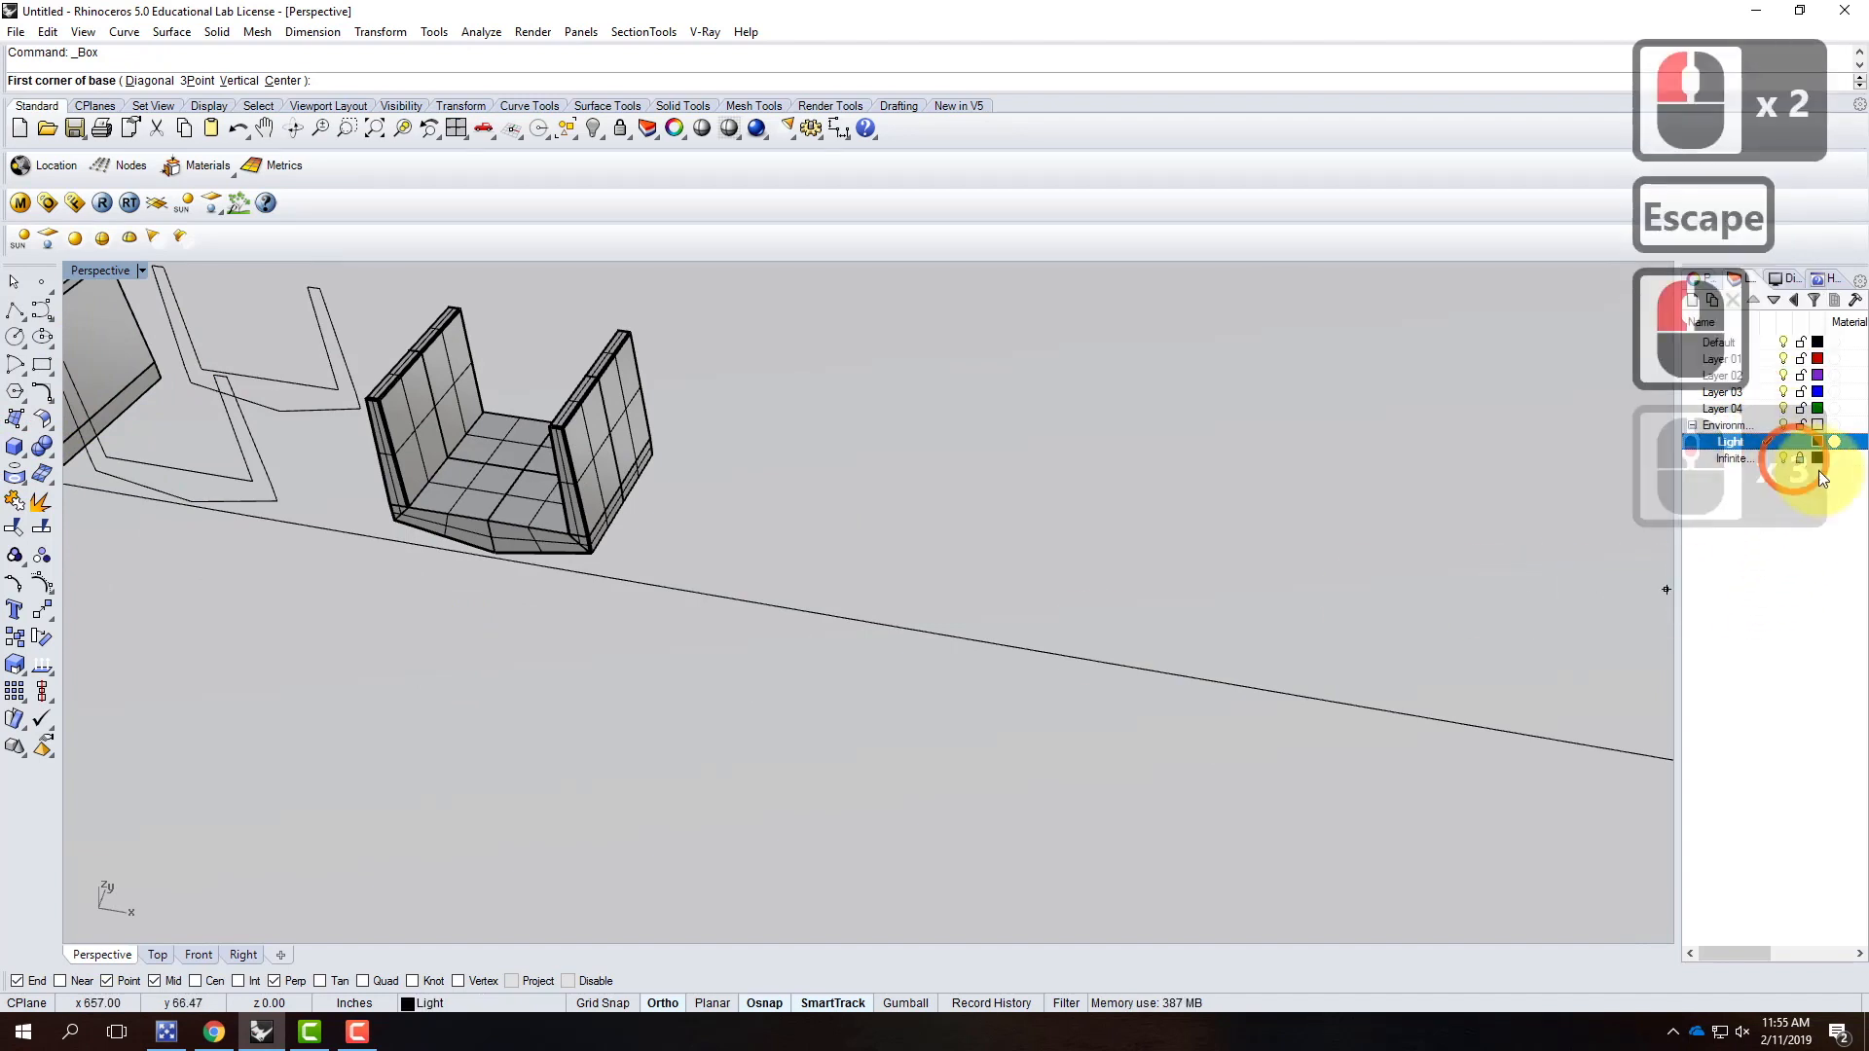
{"action": "left_click", "coordinate": [16, 447]}
{"action": "left_click", "coordinate": [295, 580]}
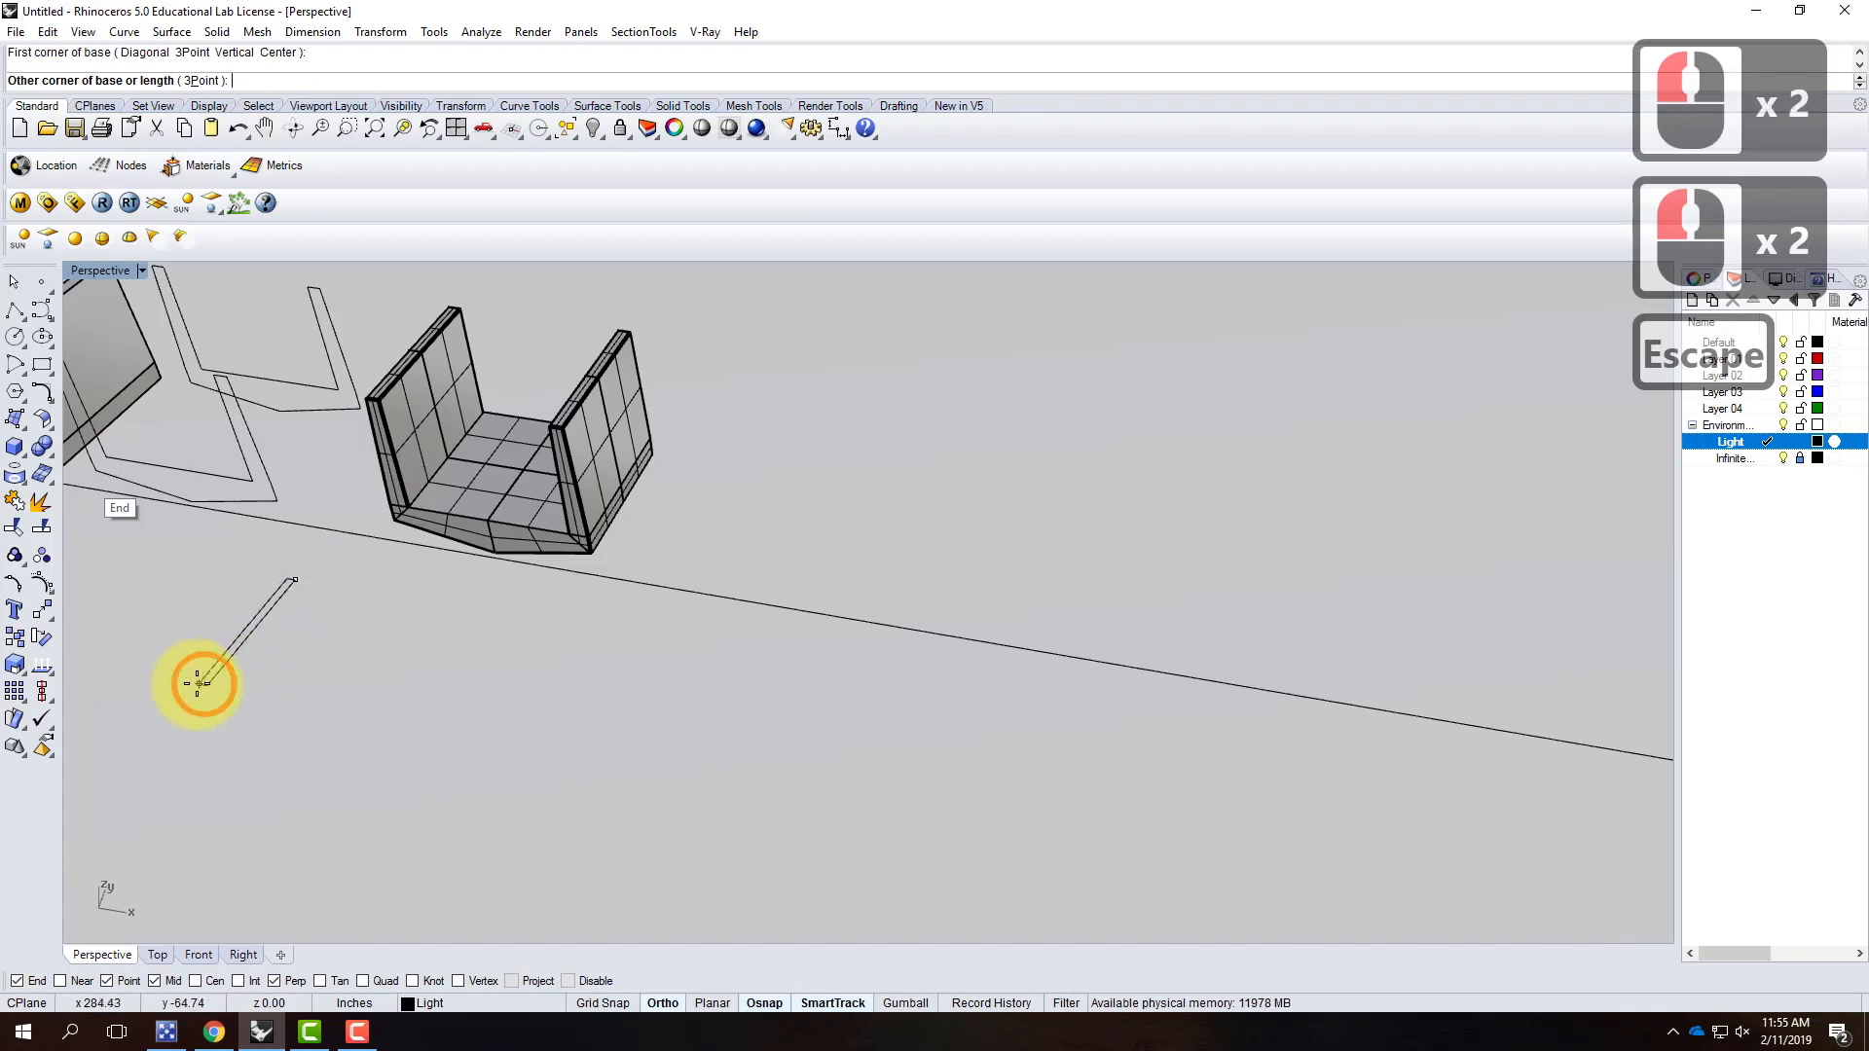
{"action": "left_click", "coordinate": [120, 650]}
{"action": "left_click", "coordinate": [119, 537]}
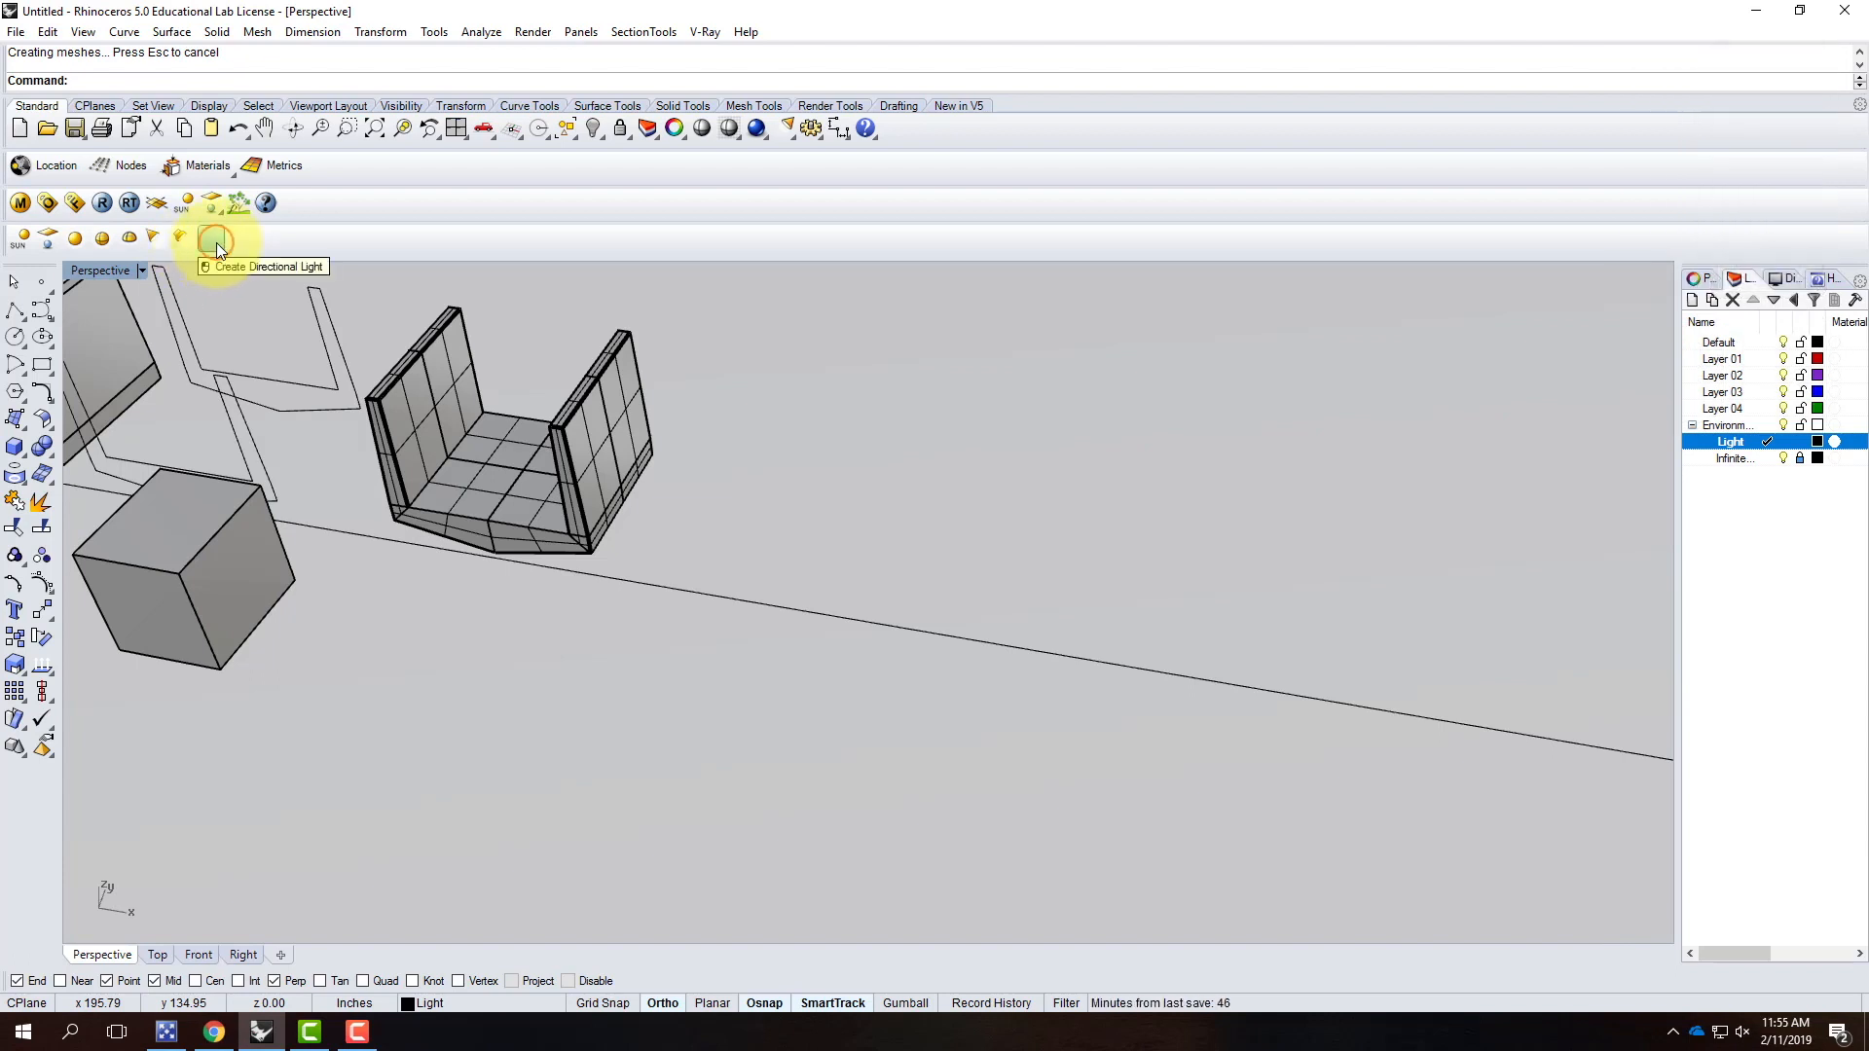
Step: Create a directional light whose vector runs diagonally from an upper corner of the box down to its opposite lower corner
{"action": "left_click", "coordinate": [214, 244]}
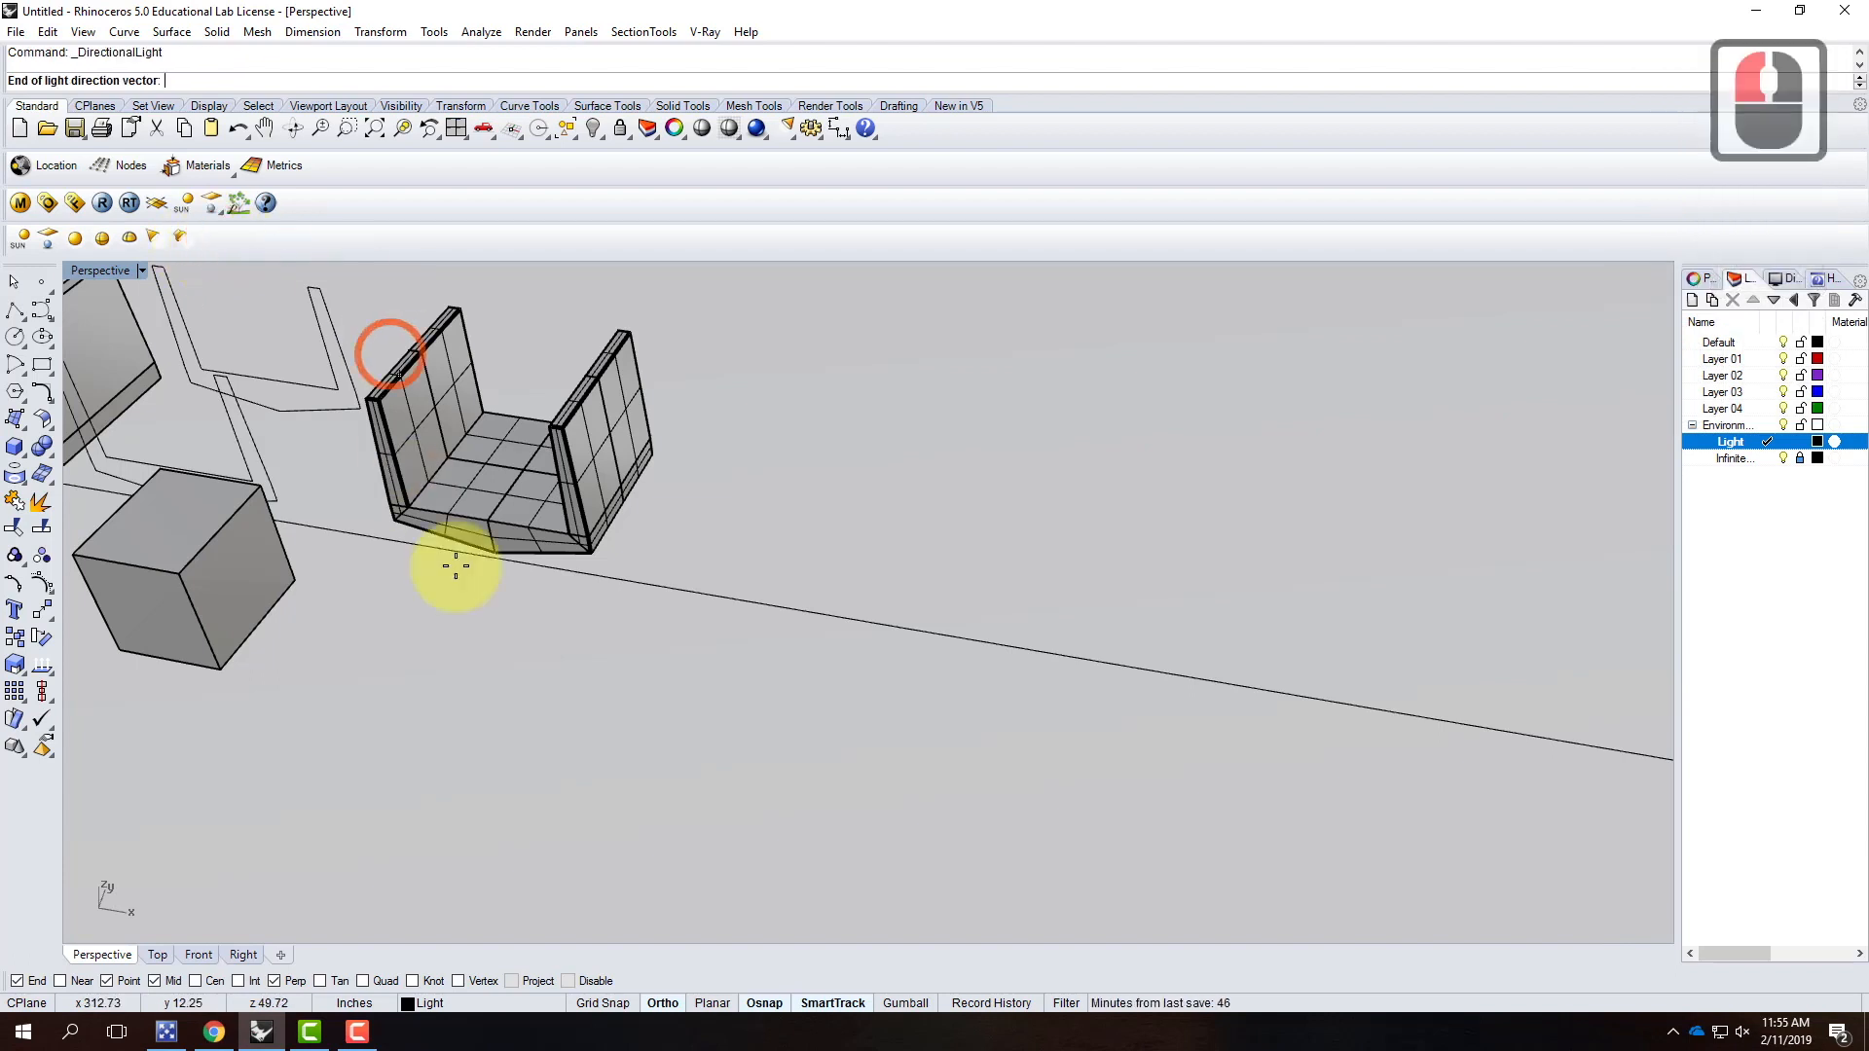
{"action": "left_click", "coordinate": [303, 581]}
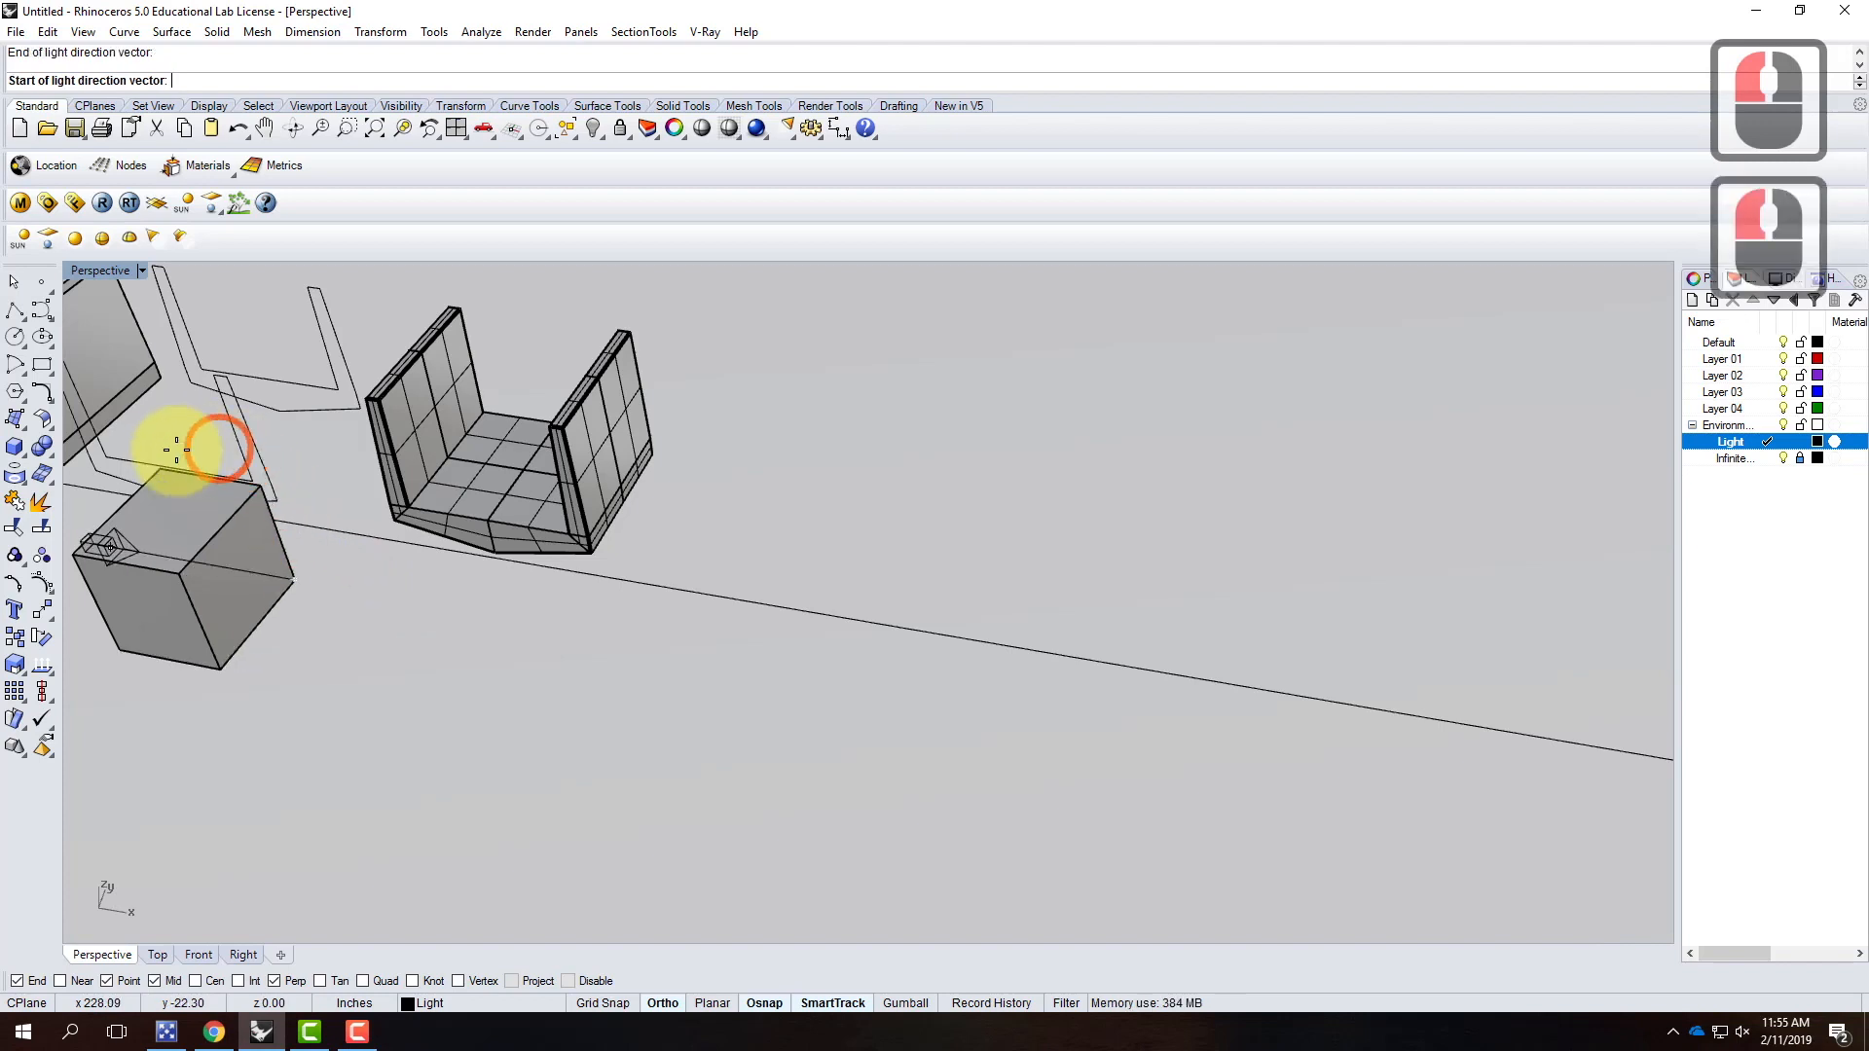
{"action": "left_click", "coordinate": [74, 557]}
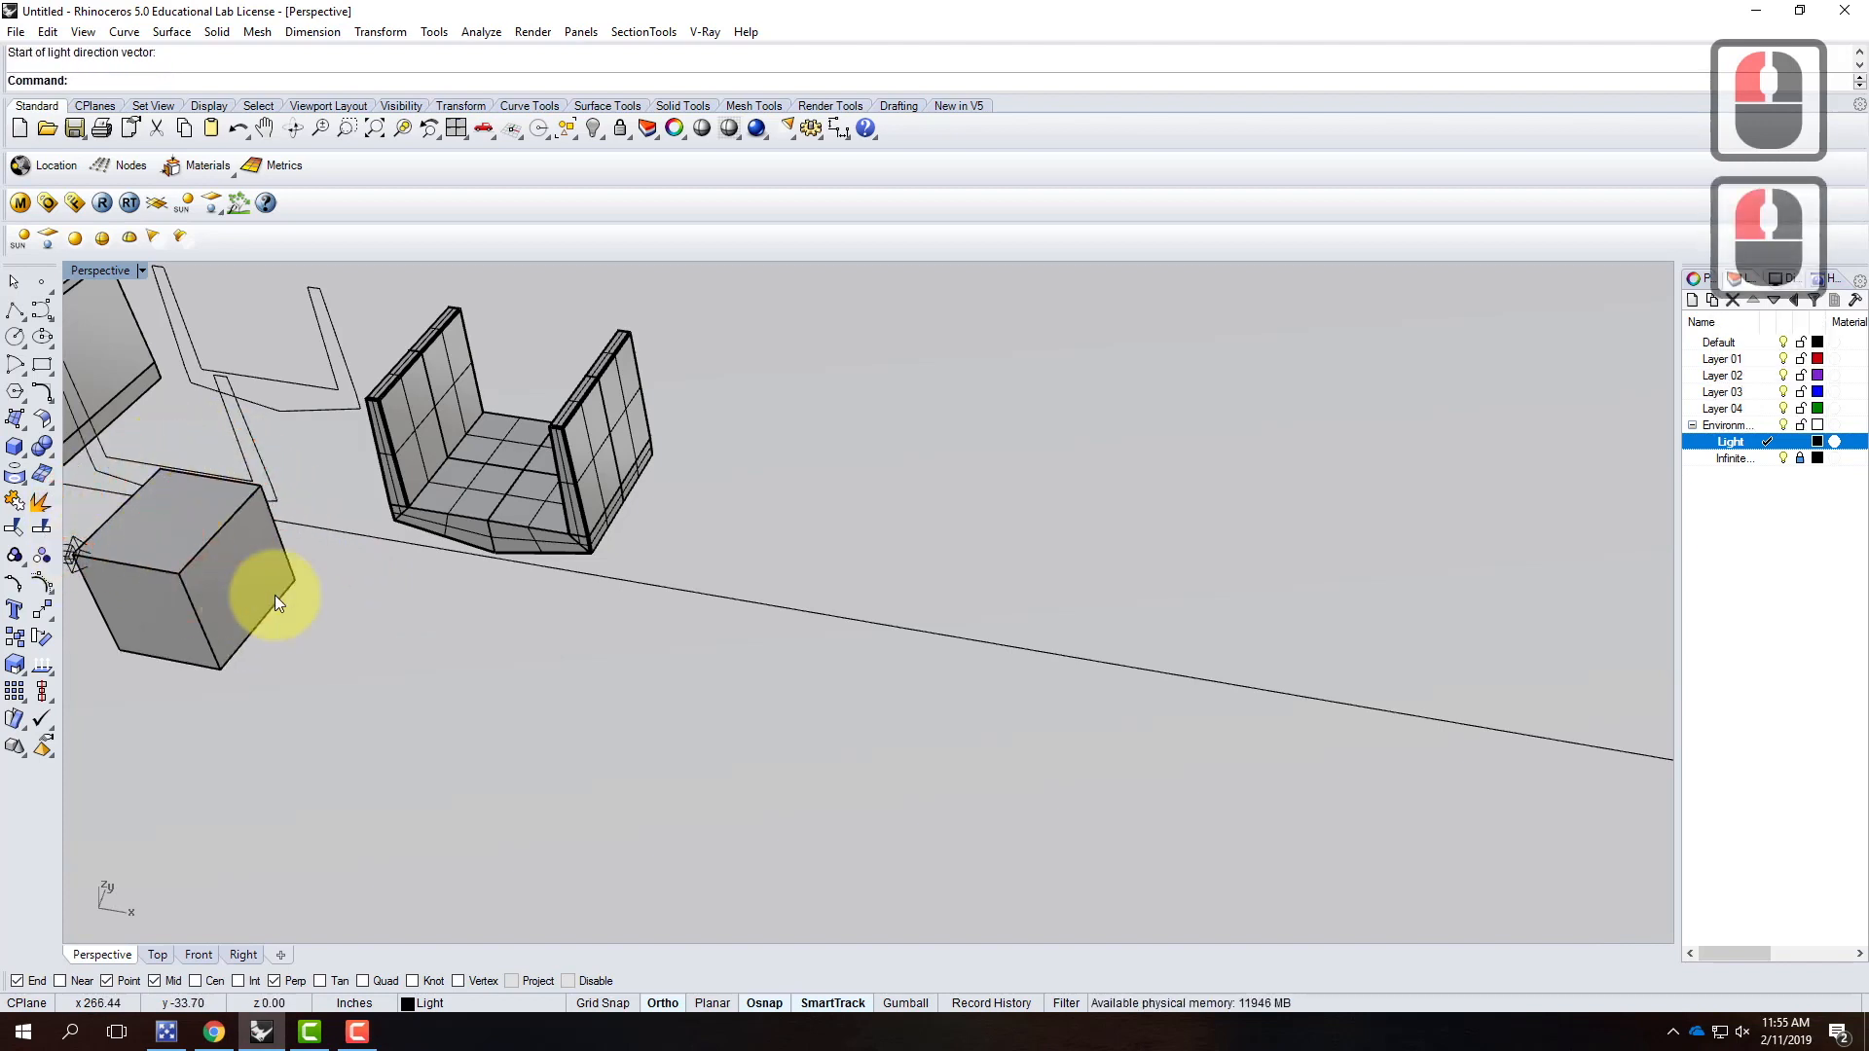
Step: Preview the lighting in the Rendered display mode and return the Perspective viewport to Shaded
{"action": "left_click", "coordinate": [143, 271]}
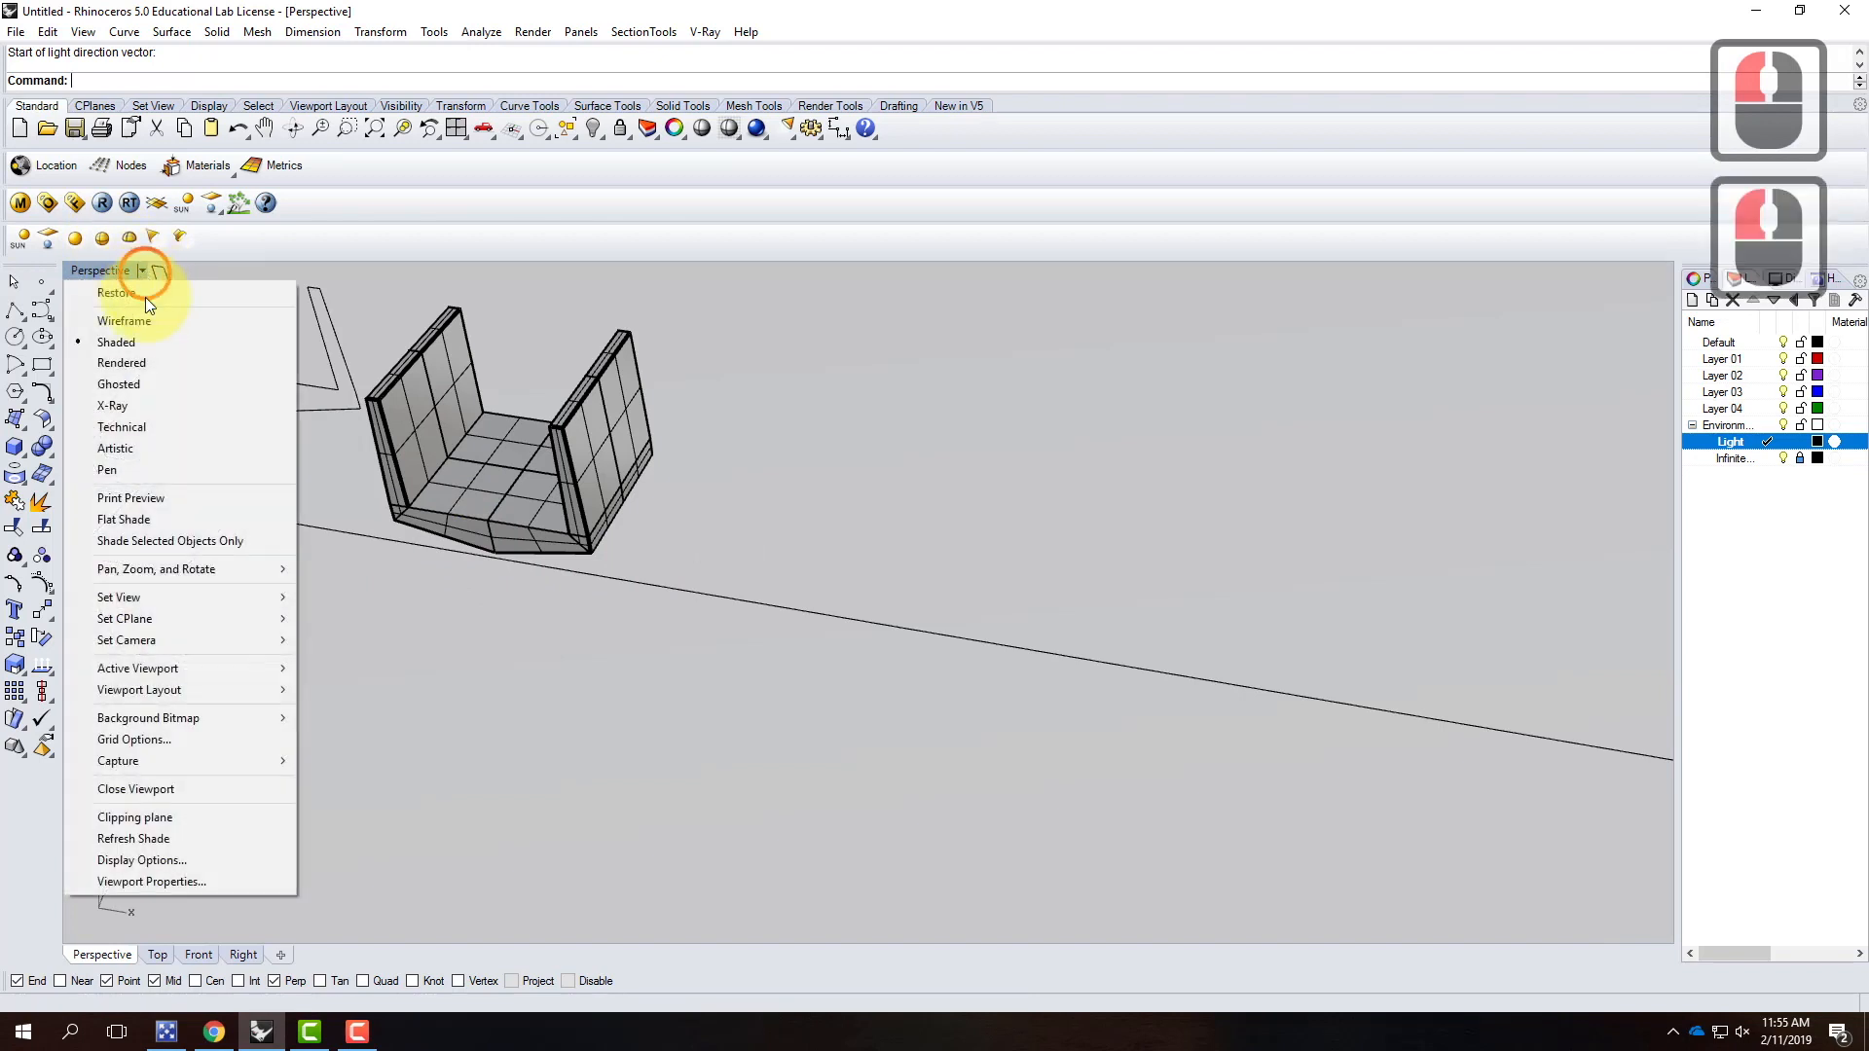
{"action": "left_click", "coordinate": [140, 359]}
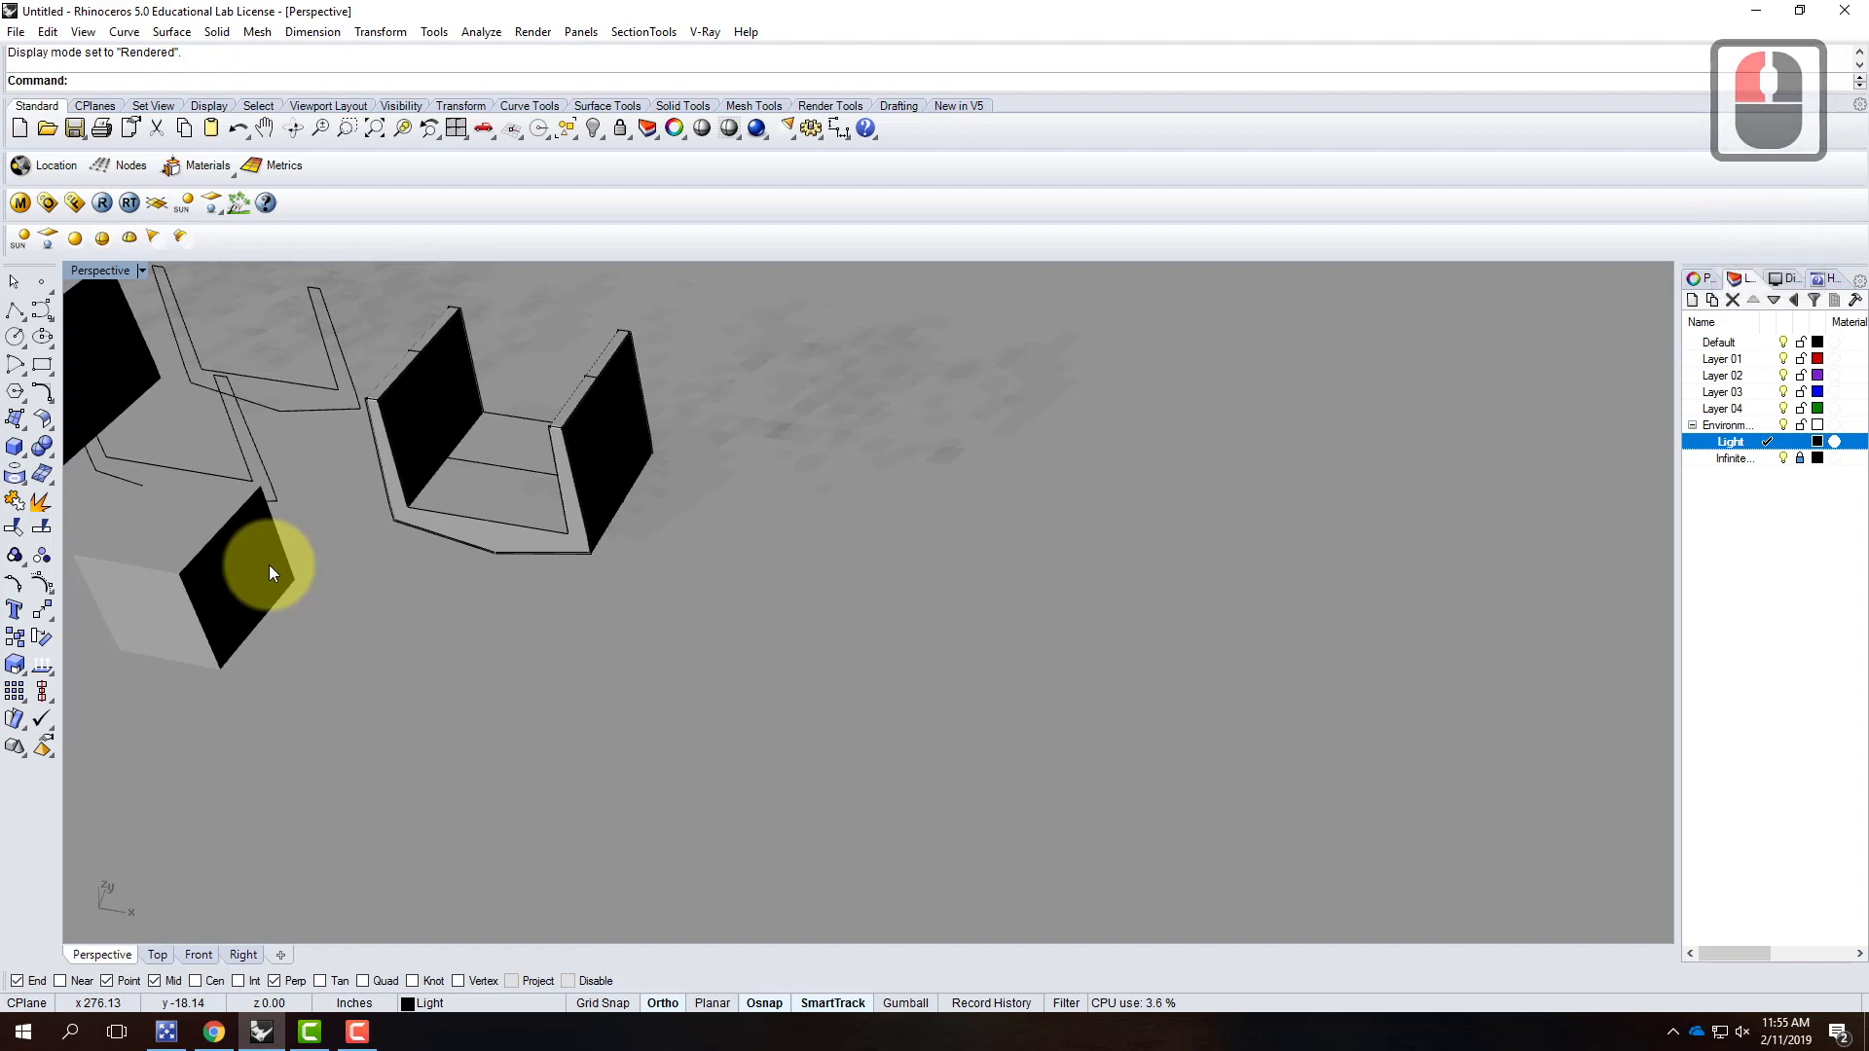
{"action": "left_click", "coordinate": [140, 269]}
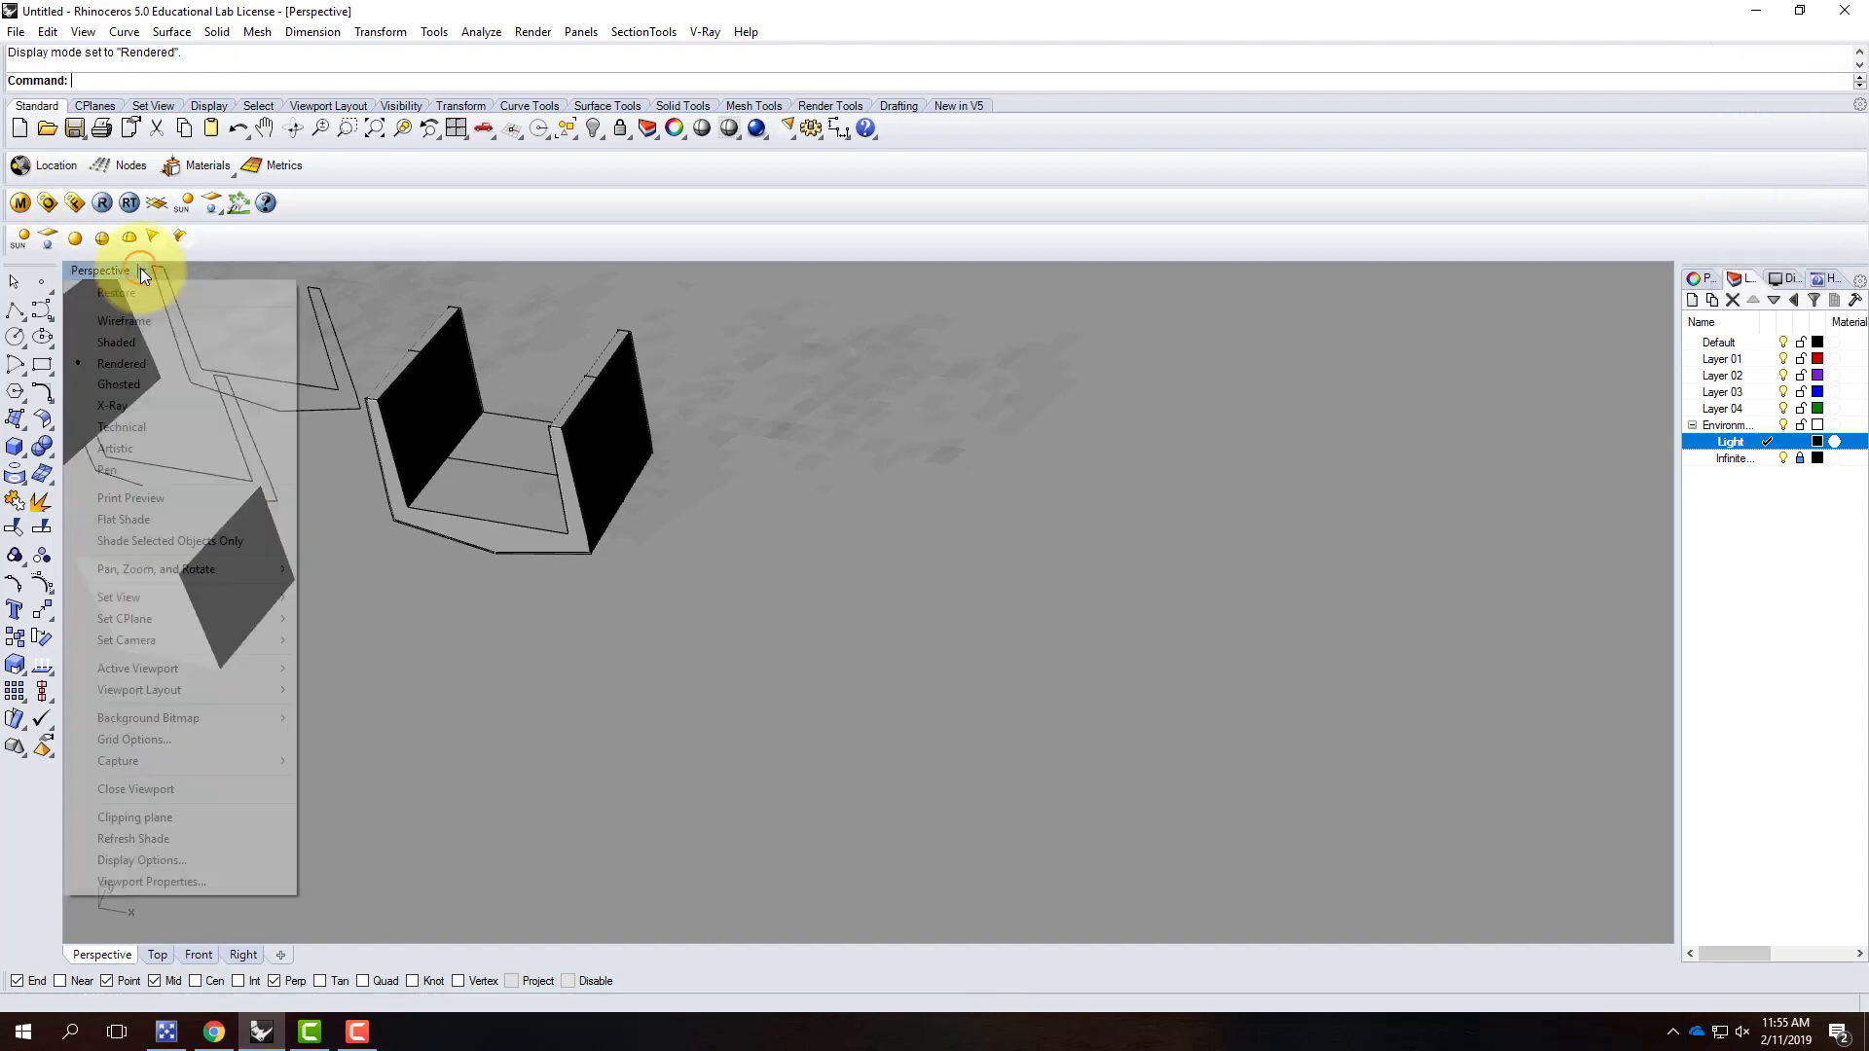
{"action": "left_click", "coordinate": [109, 335]}
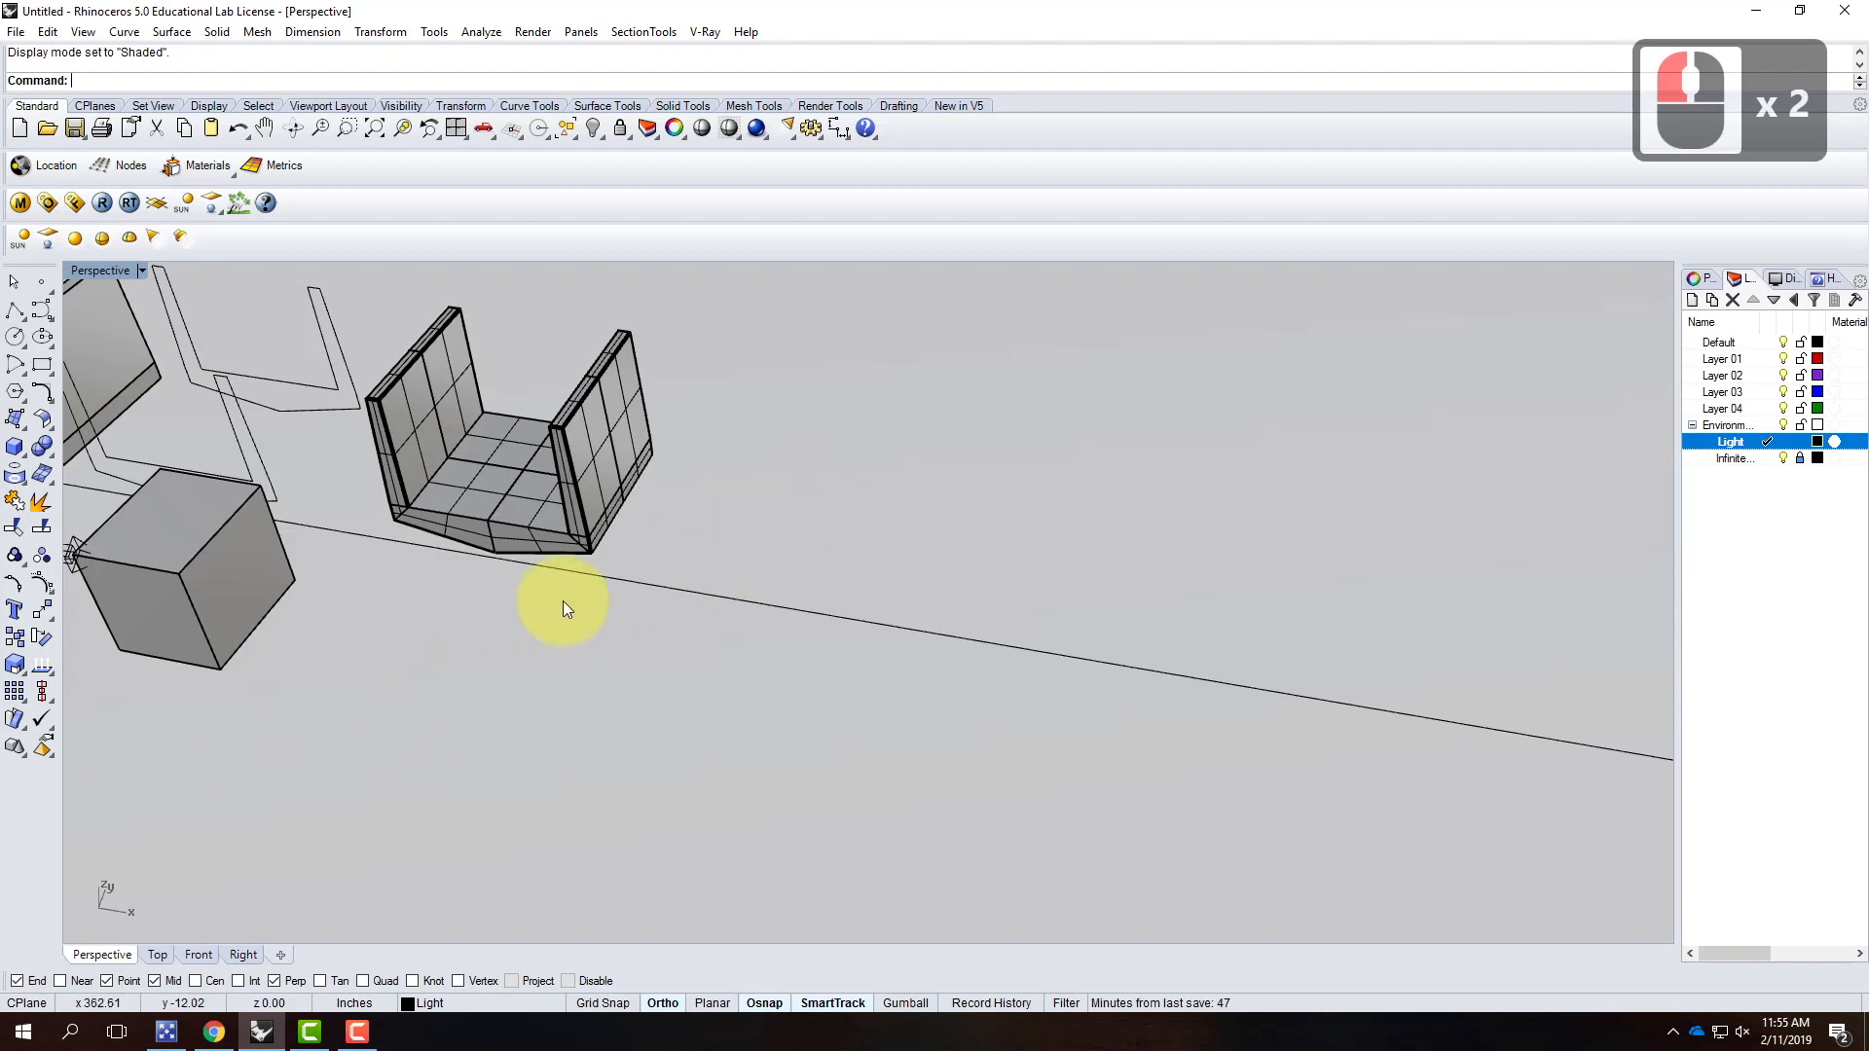
Step: Delete the helper box, keeping the directional light, and frame the channel in the Perspective view
{"action": "left_click", "coordinate": [140, 577]}
{"action": "key", "text": "Delete"}
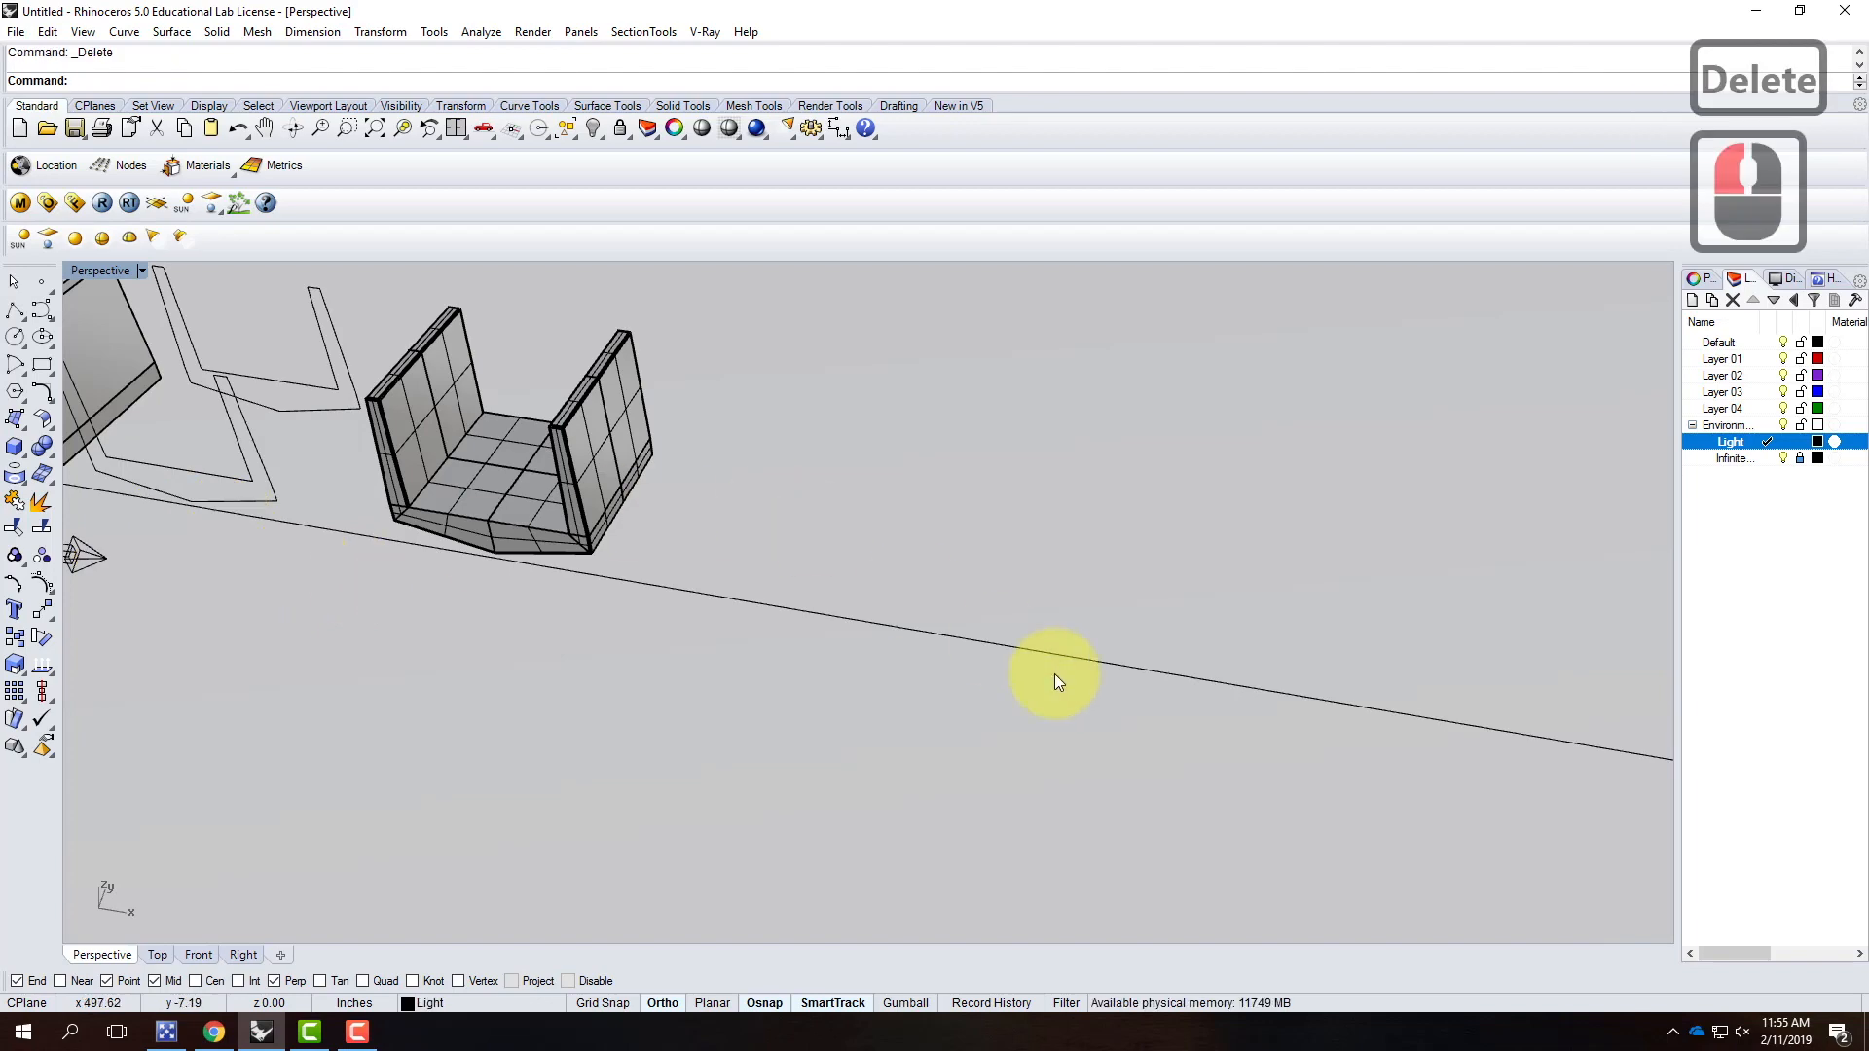
{"action": "scroll", "coordinate": [973, 681], "scroll_direction": "down", "scroll_amount": 2}
{"action": "right_click_drag", "start_coordinate": [742, 710], "coordinate": [751, 639]}
{"action": "scroll", "coordinate": [705, 535], "scroll_direction": "up", "scroll_amount": 4}
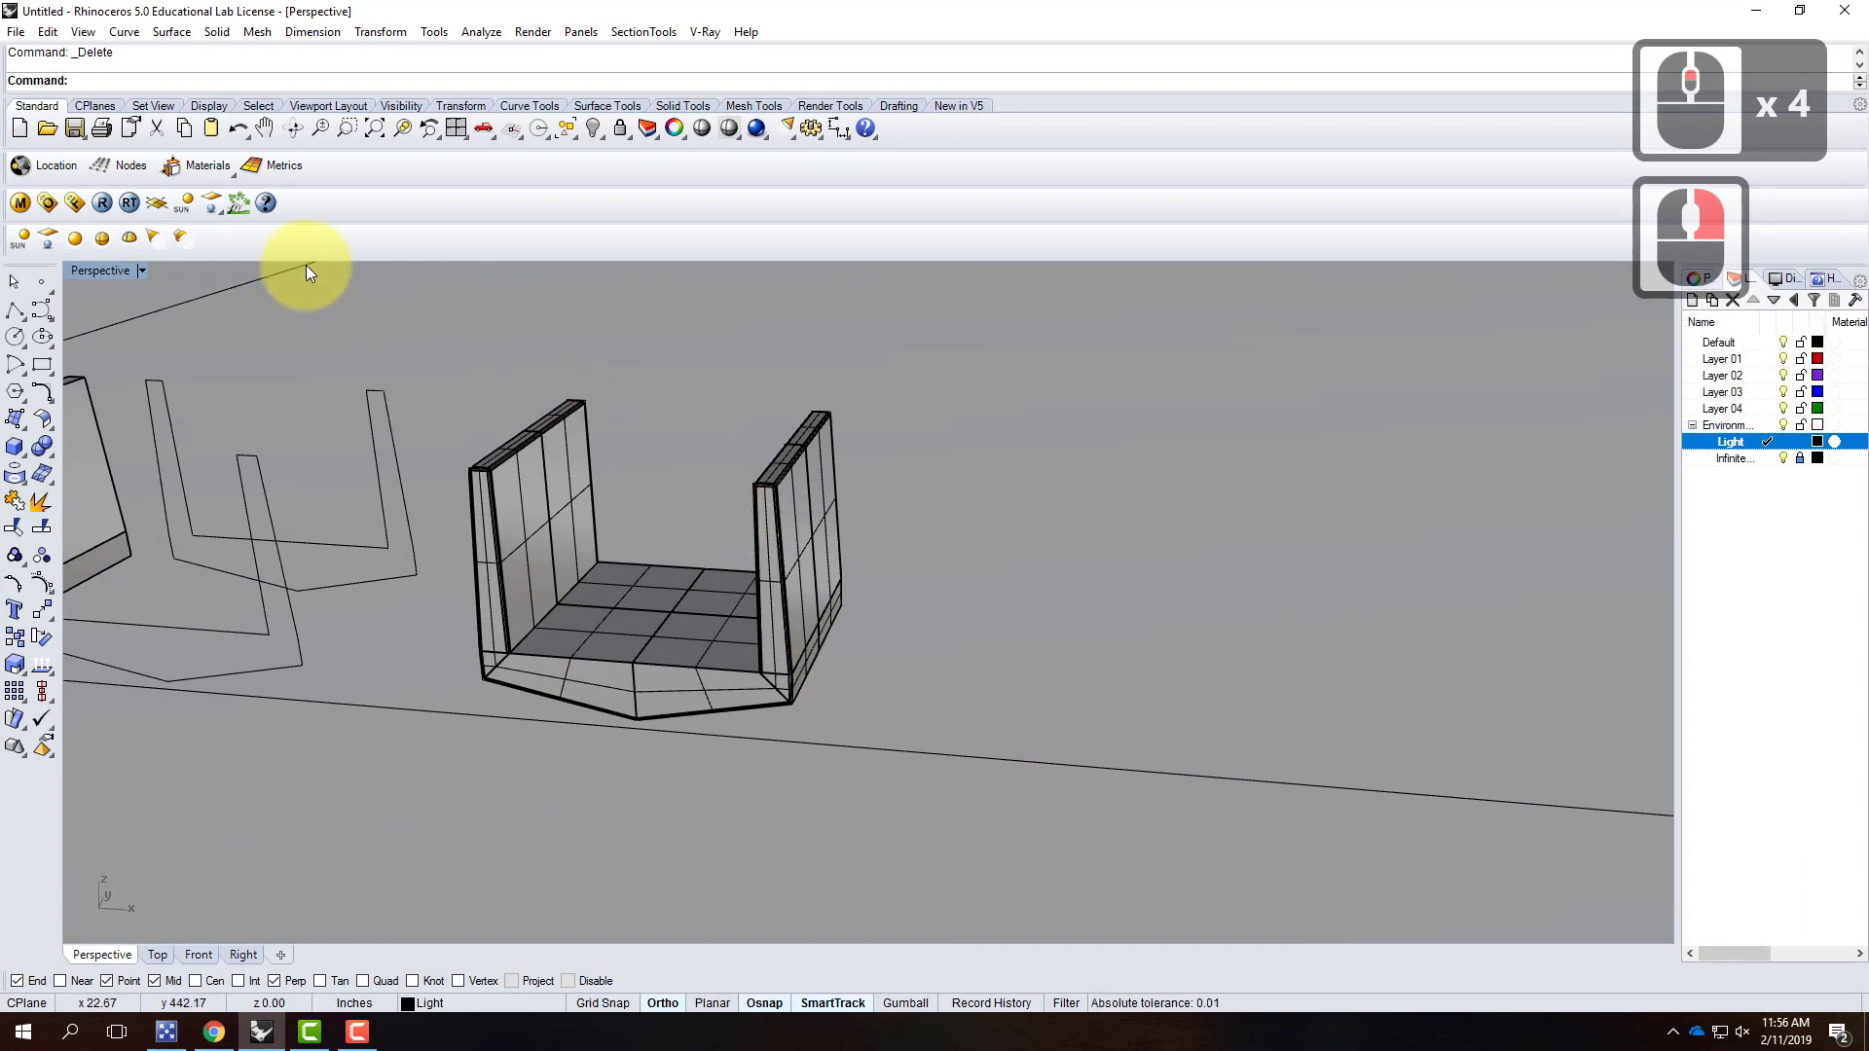
Step: Open the V-Ray material editor and place its window clear of the screen edge
{"action": "left_click", "coordinate": [20, 204]}
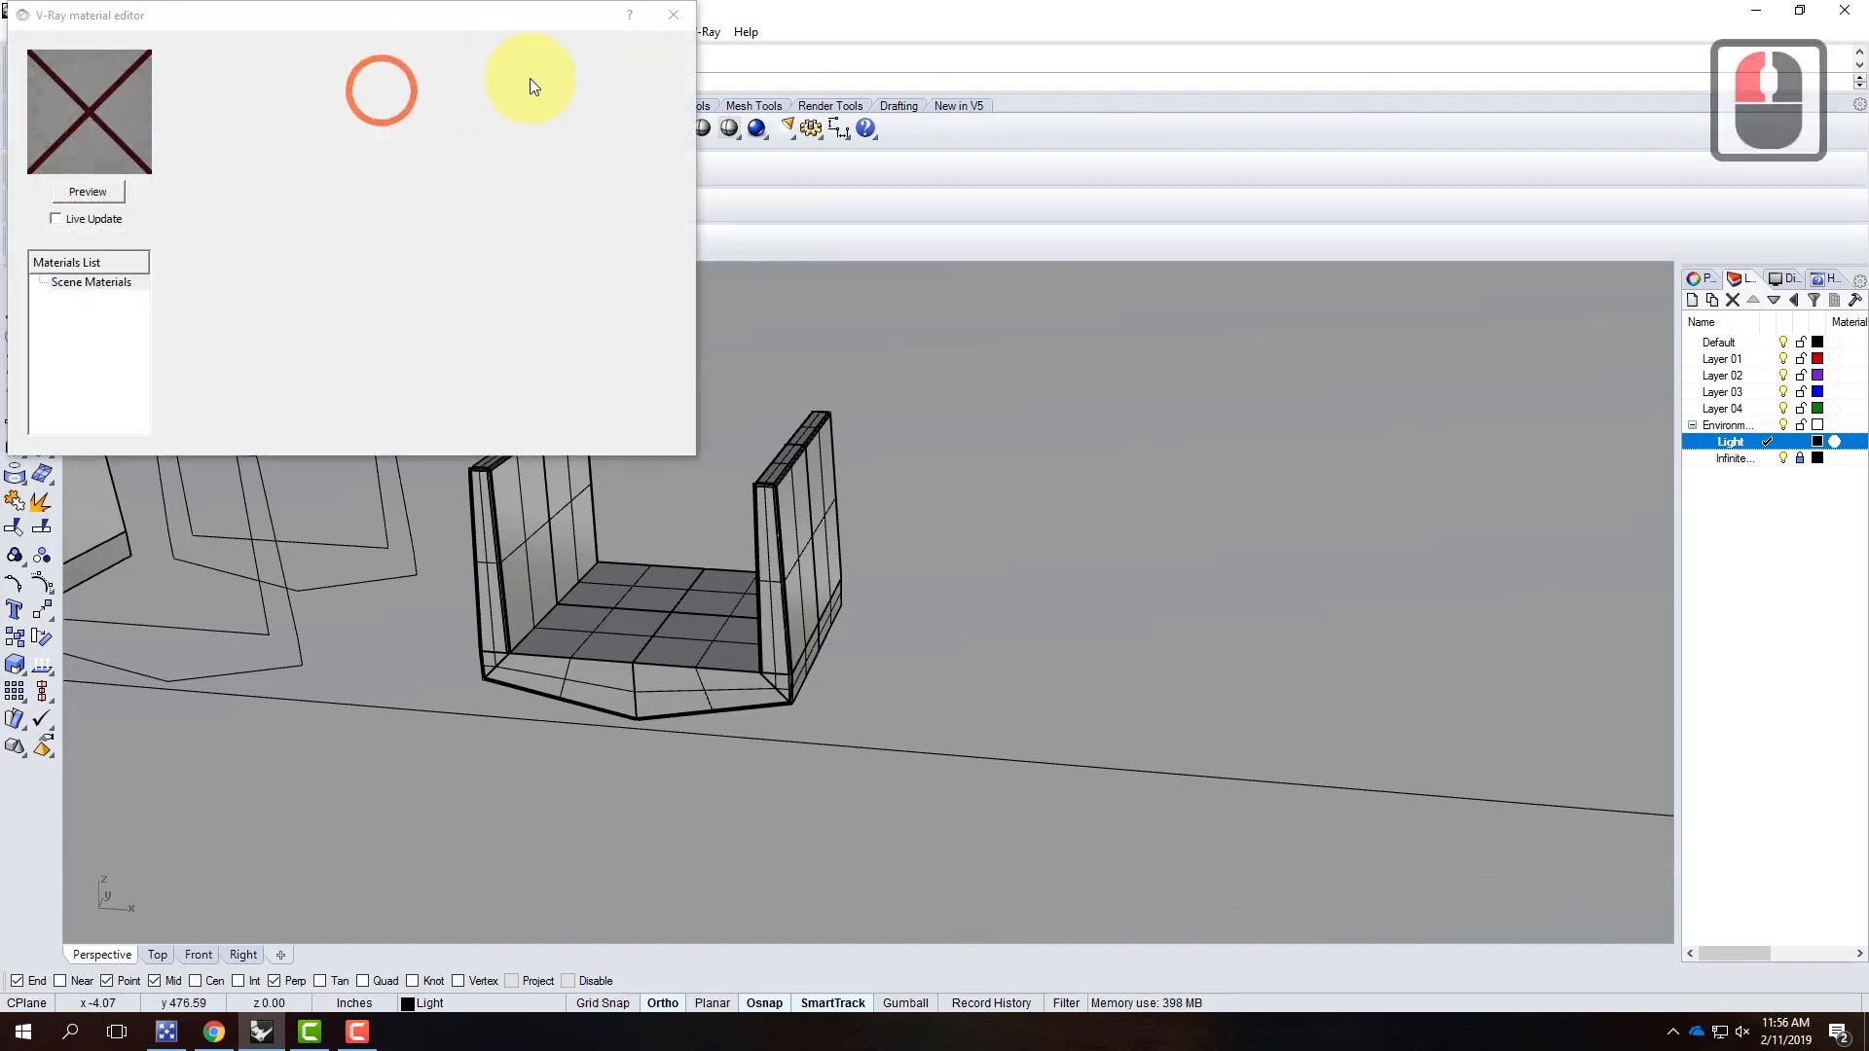
{"action": "left_click", "coordinate": [719, 29]}
{"action": "mouse_move", "coordinate": [706, 34]}
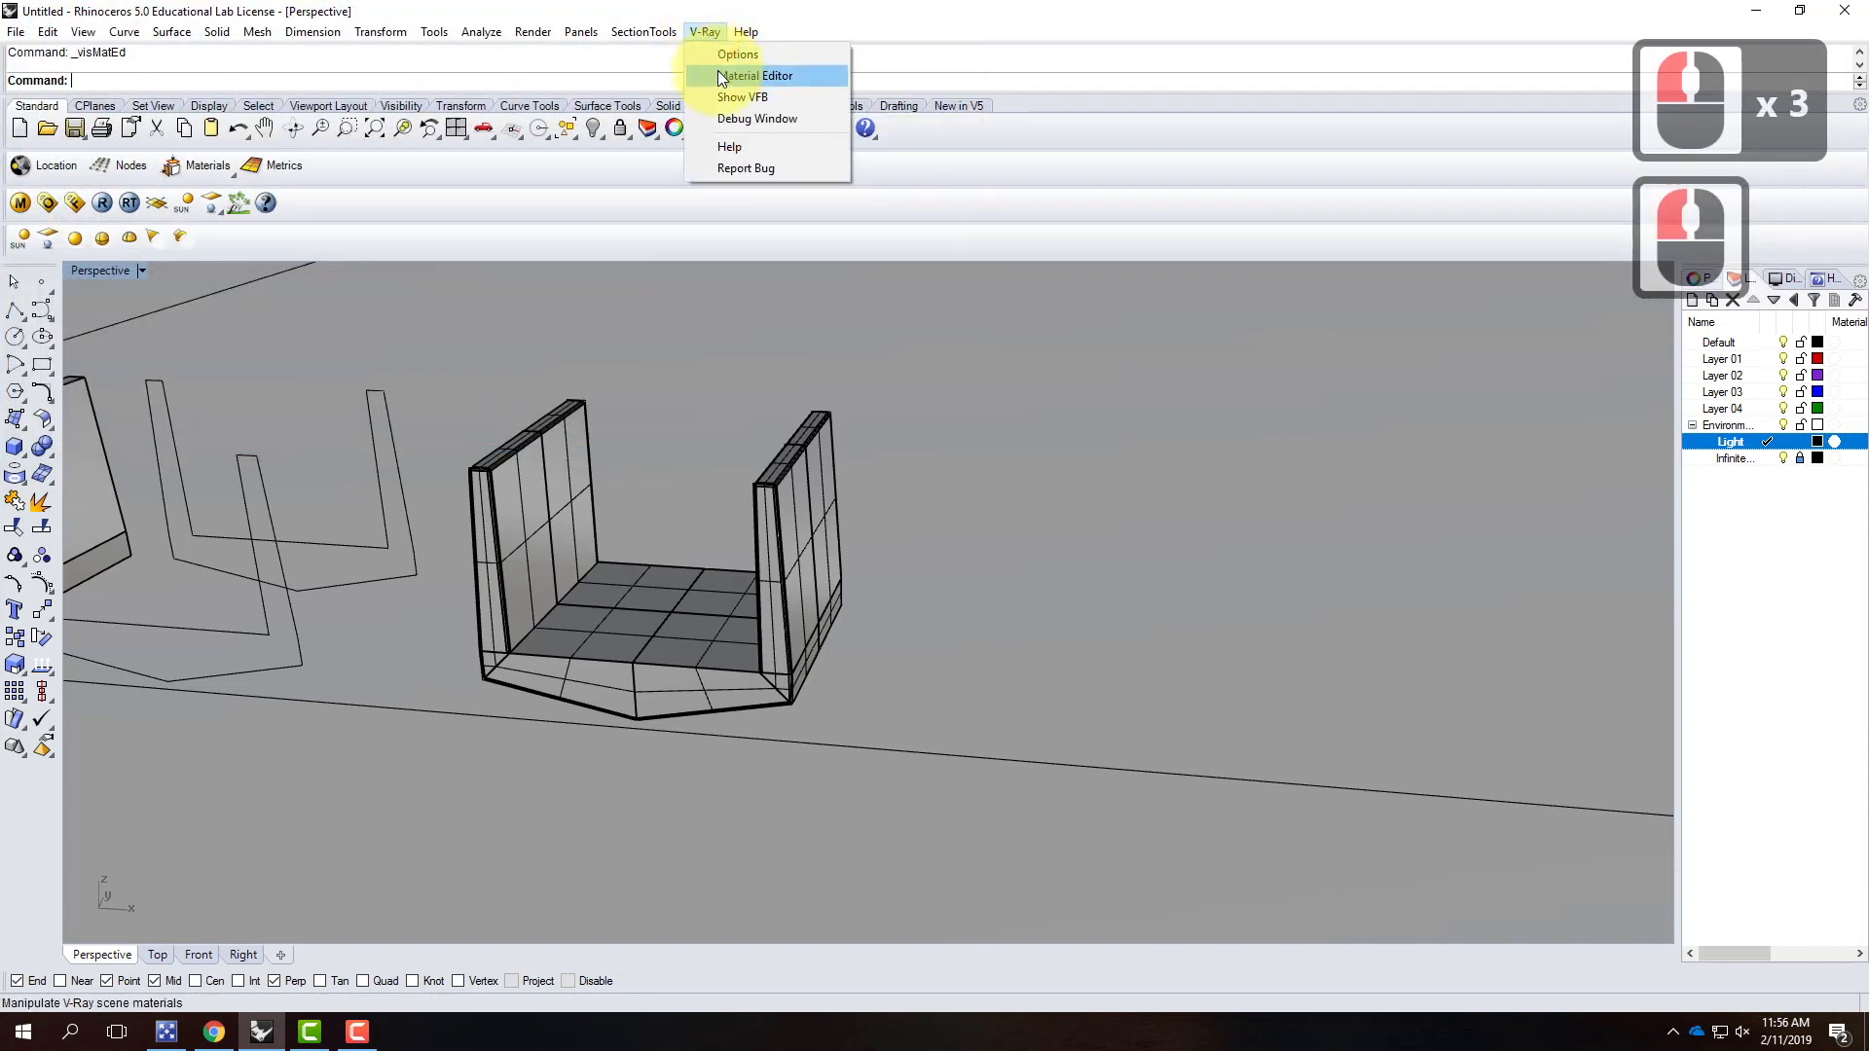
{"action": "left_click", "coordinate": [722, 78]}
{"action": "left_click_drag", "start_coordinate": [21, 15], "coordinate": [220, 137]}
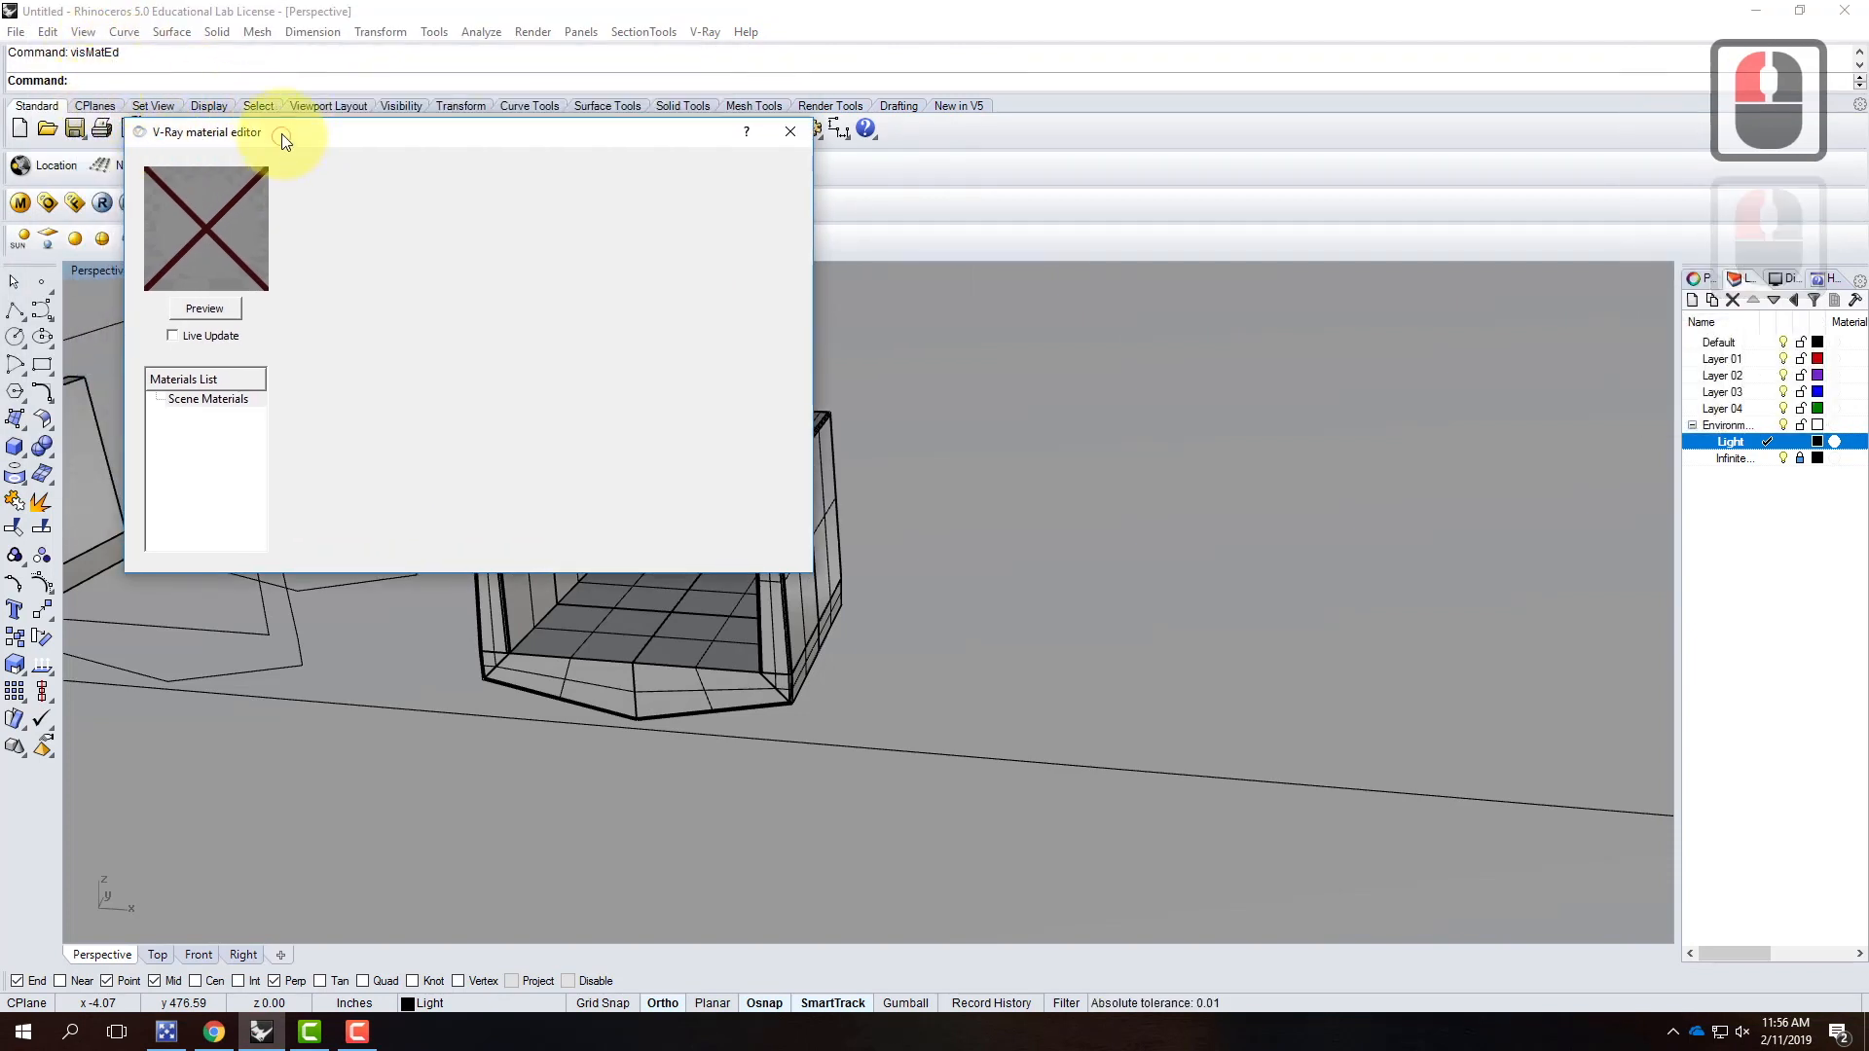
{"action": "left_click_drag", "start_coordinate": [286, 144], "coordinate": [280, 122]}
Step: Load Concrete - Basic.vismat into the scene materials from the OneDrive Resources > V-Ray > V-Ray Materials > Concrete > Concrete - Basic folder
{"action": "left_click", "coordinate": [195, 386]}
{"action": "left_click", "coordinate": [194, 380]}
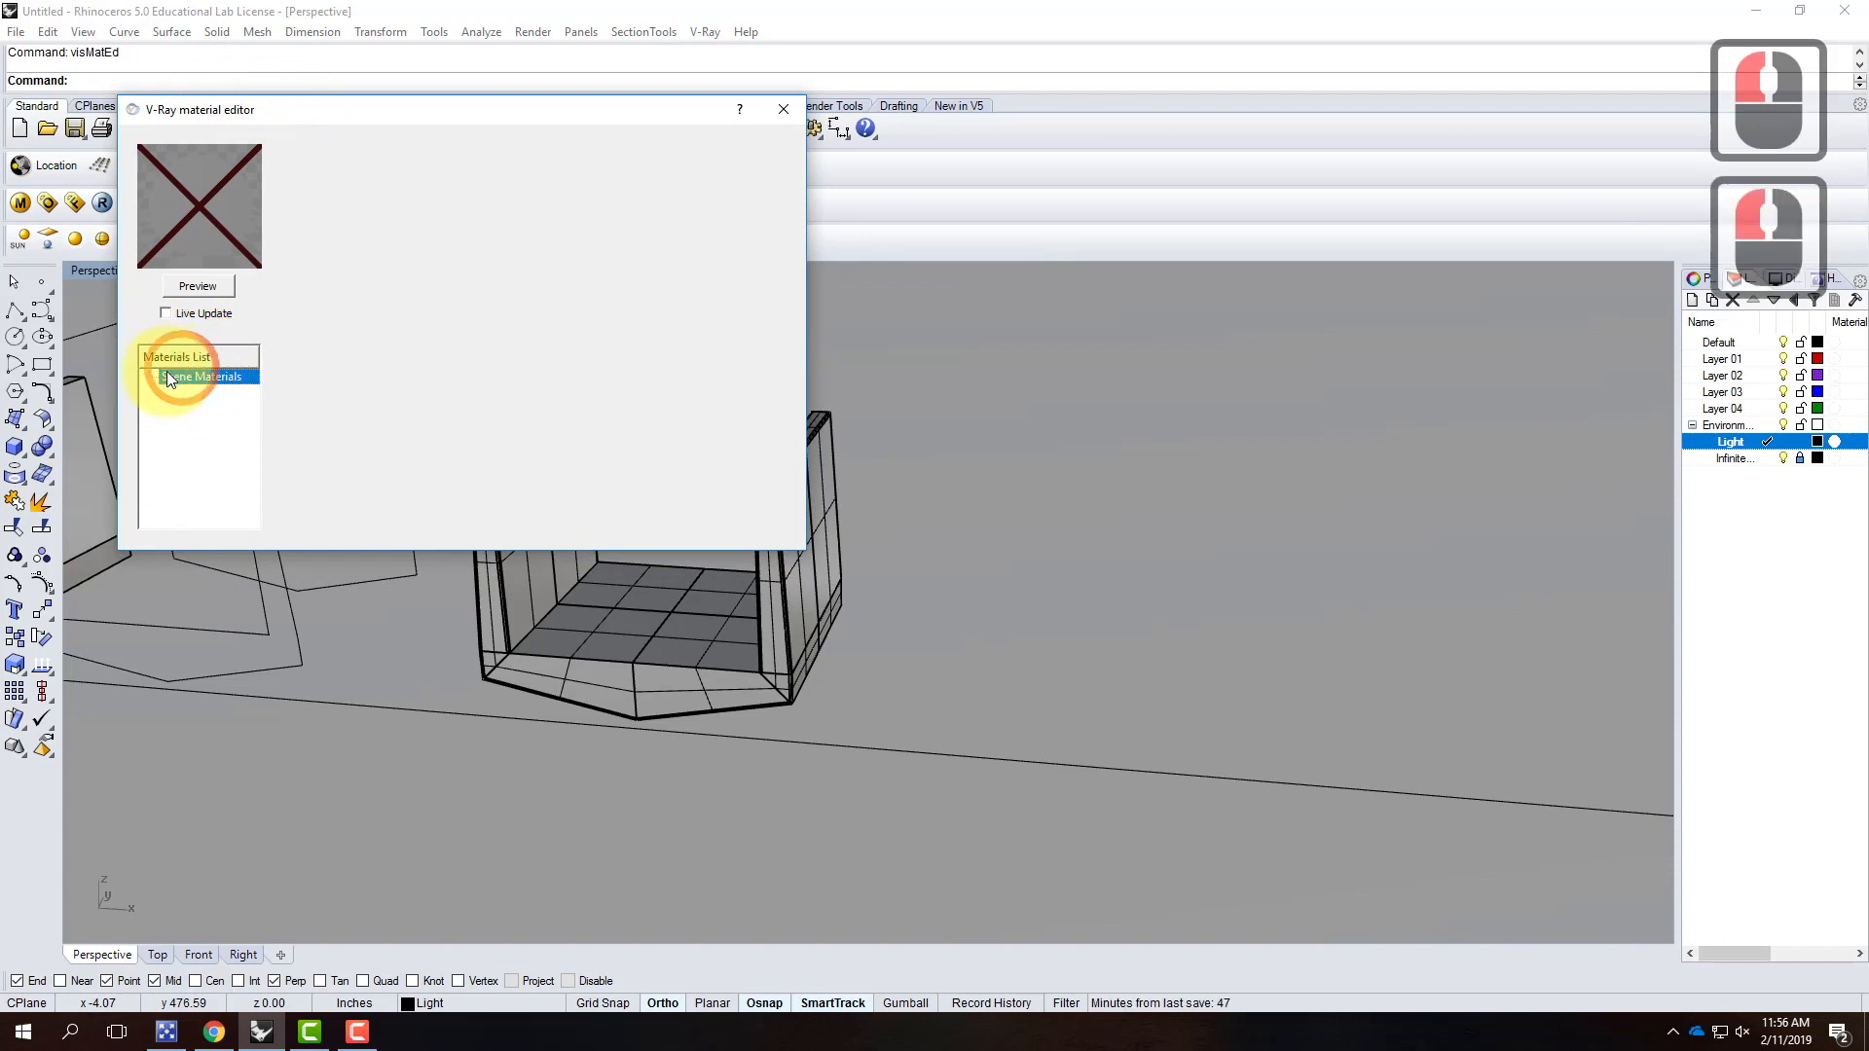
{"action": "right_click", "coordinate": [187, 377]}
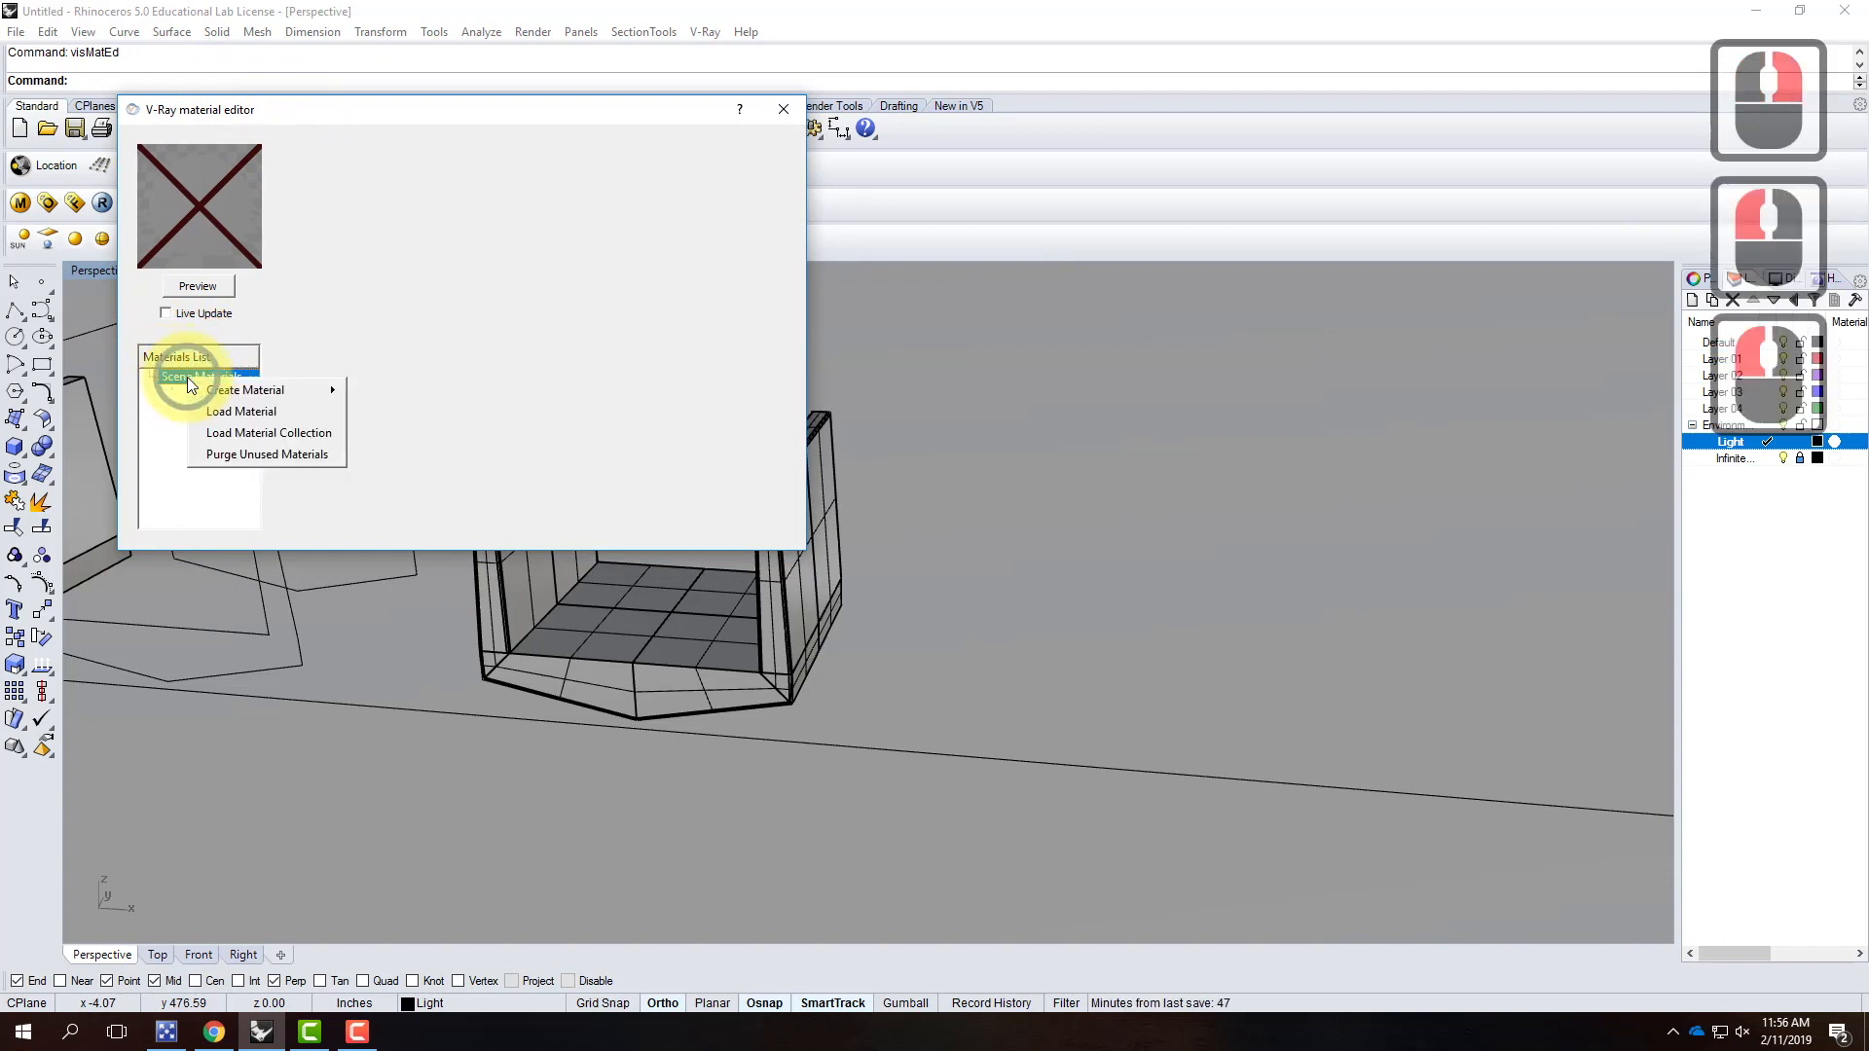
{"action": "left_click", "coordinate": [233, 413]}
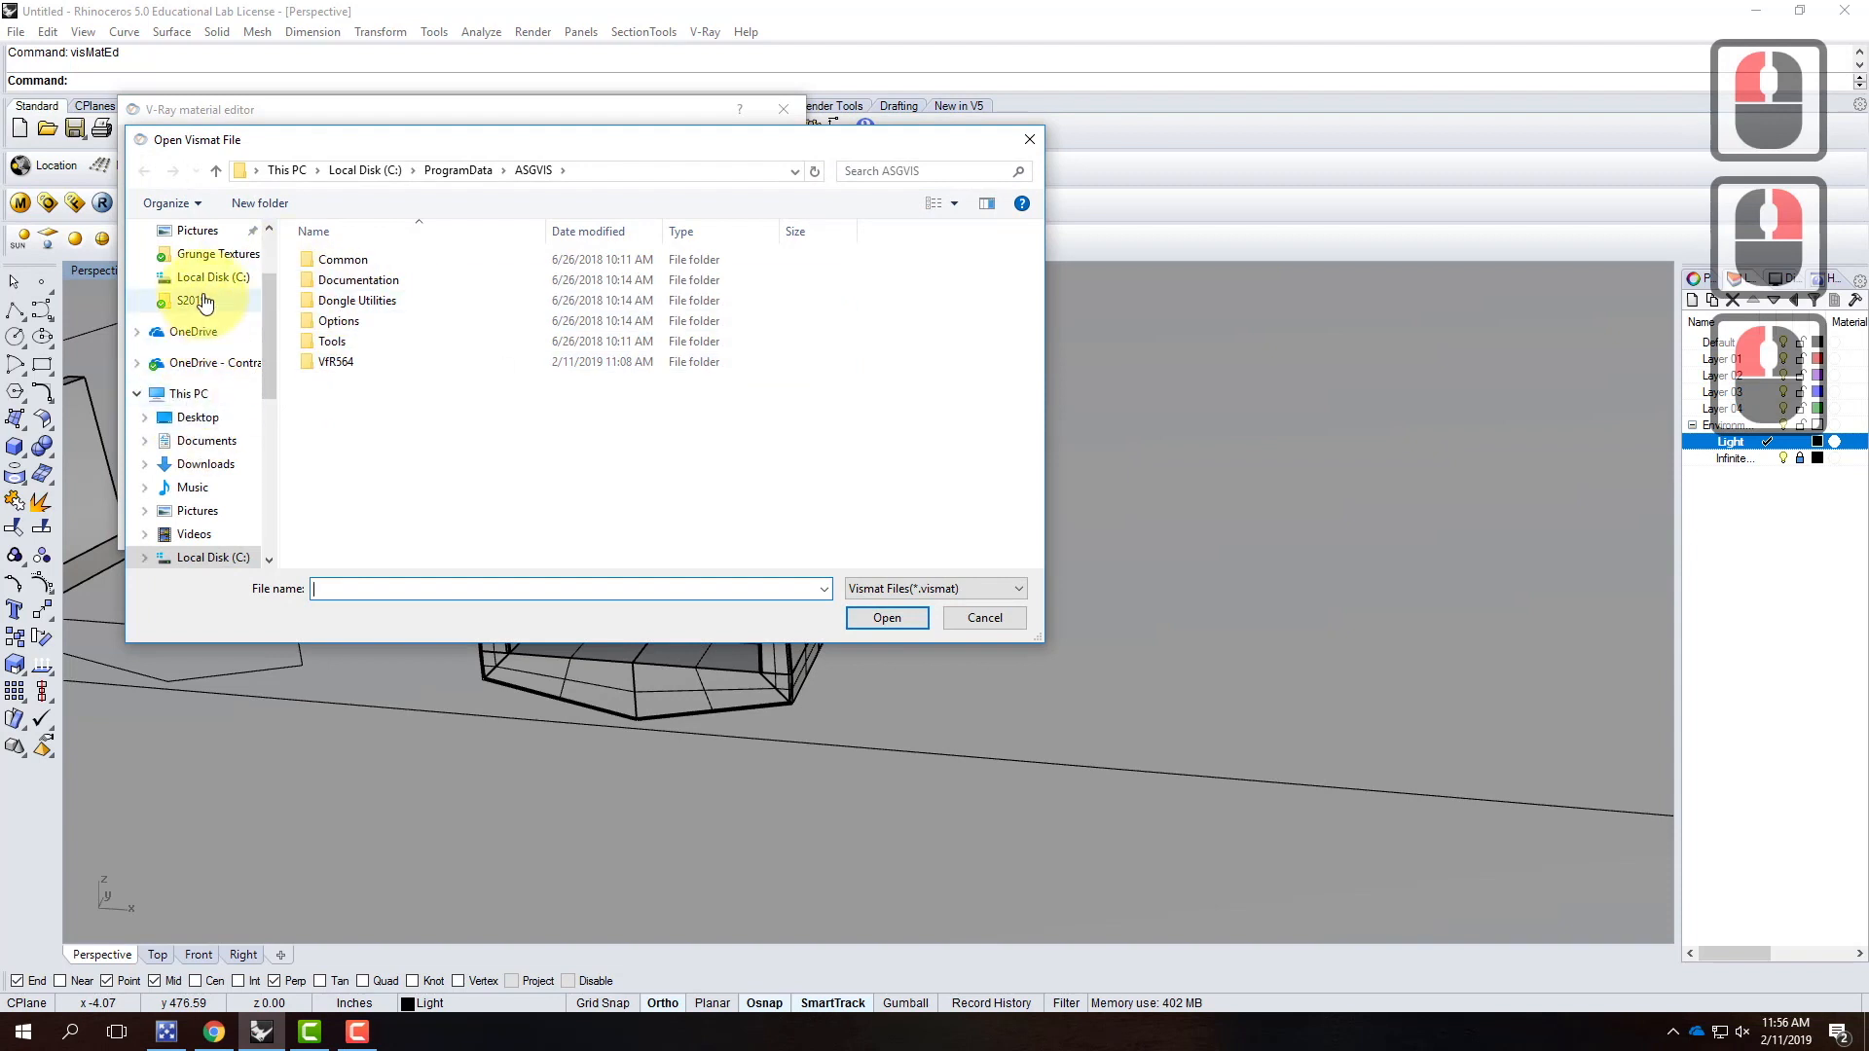
{"action": "left_click", "coordinate": [195, 363]}
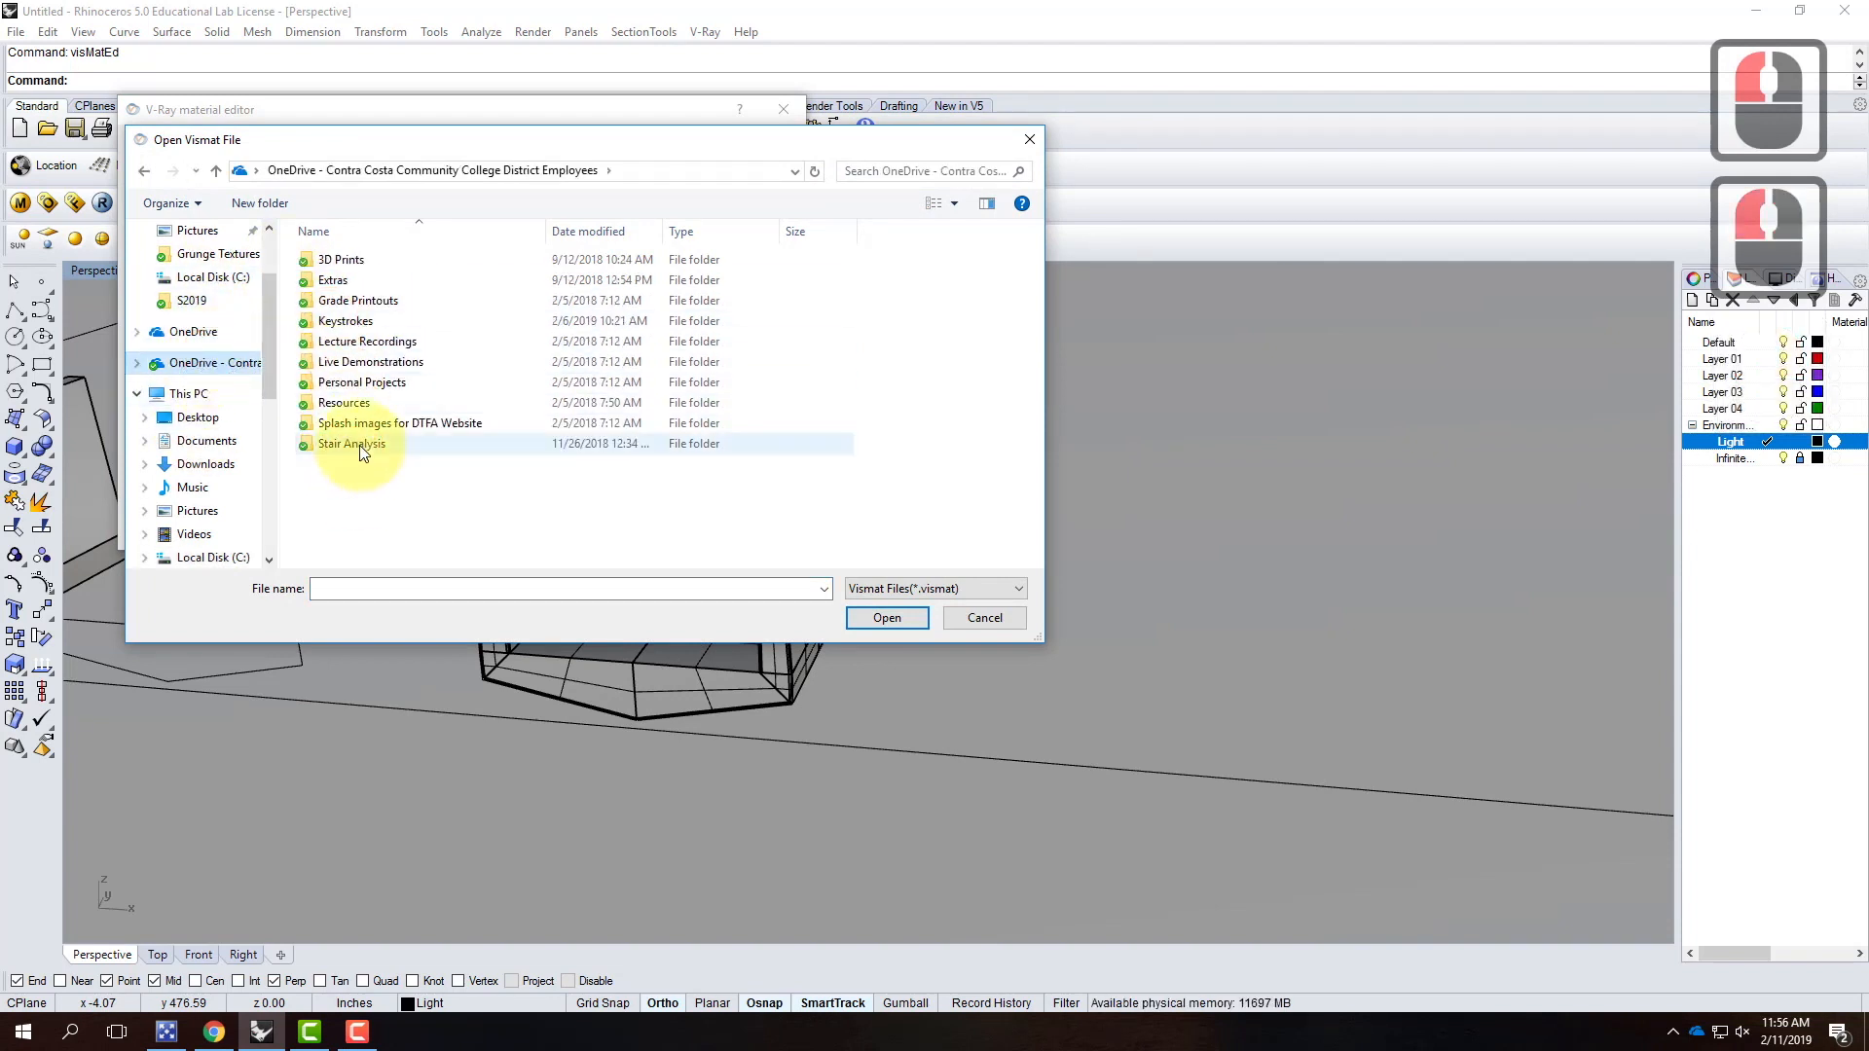
{"action": "double_click", "coordinate": [337, 401]}
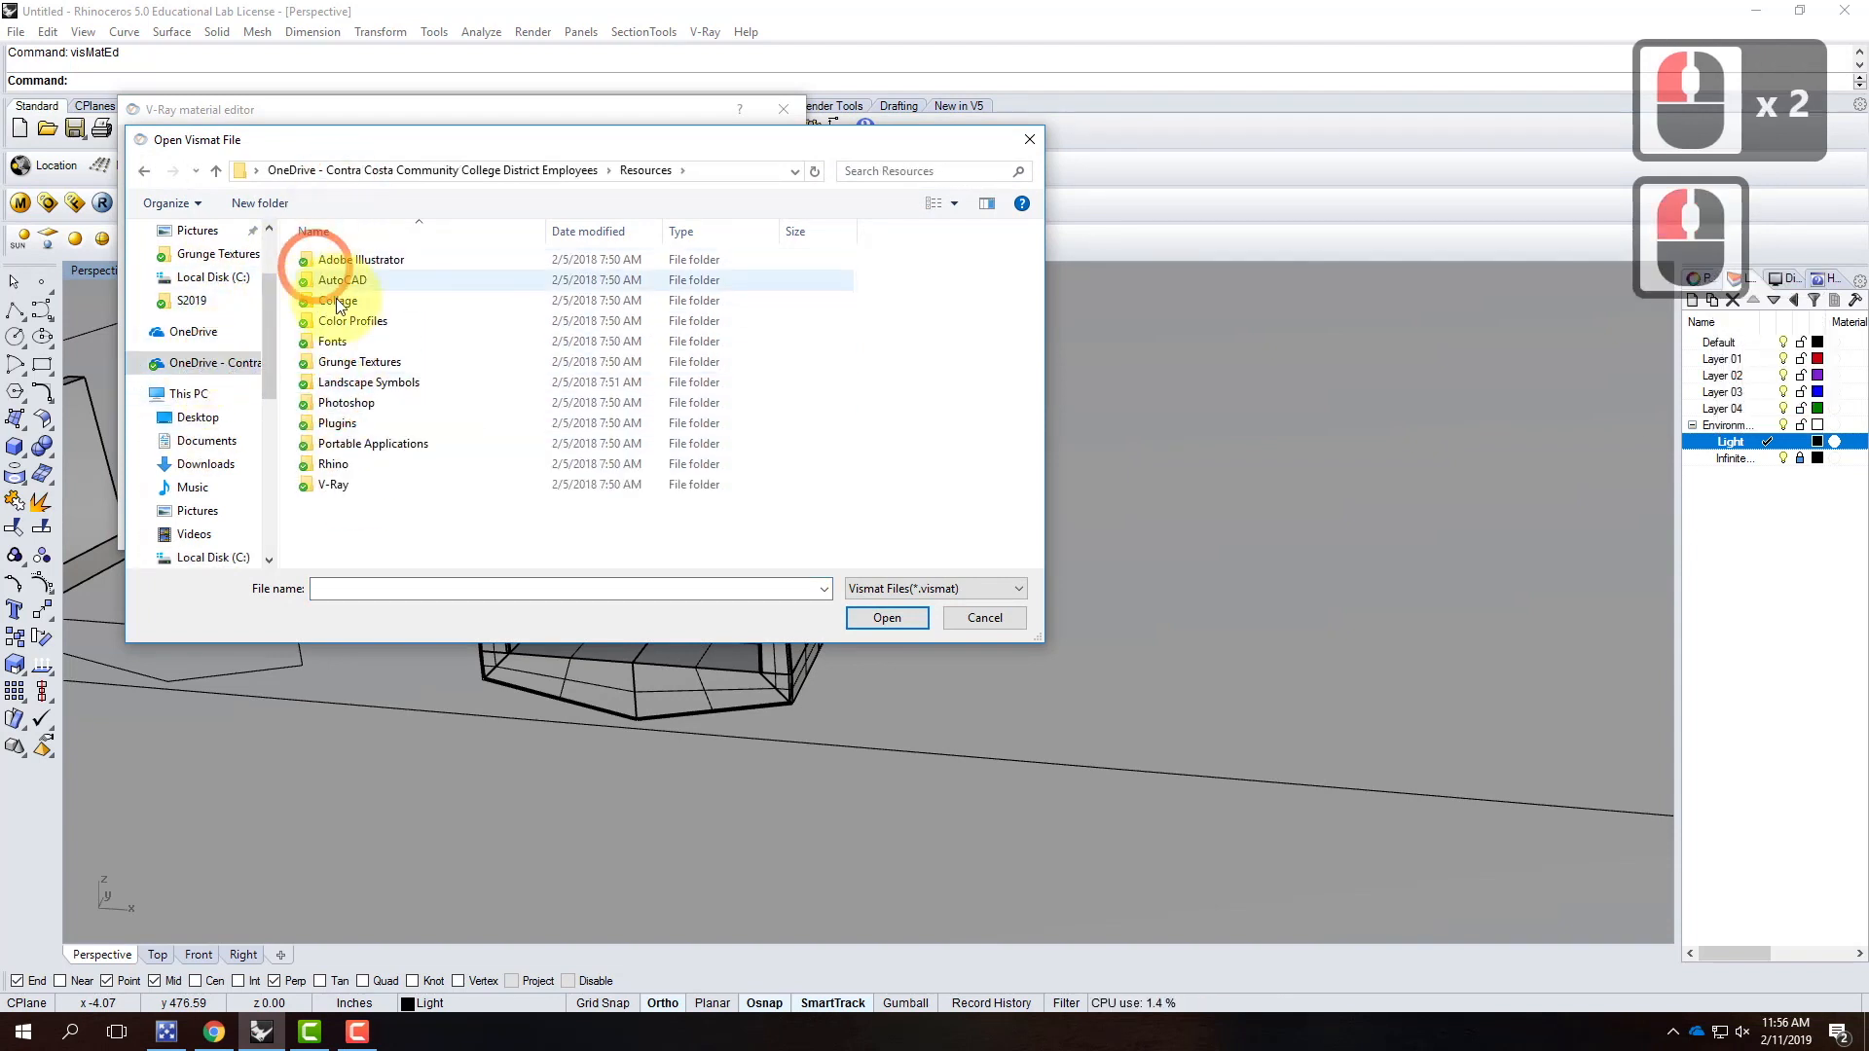
{"action": "double_click", "coordinate": [333, 485]}
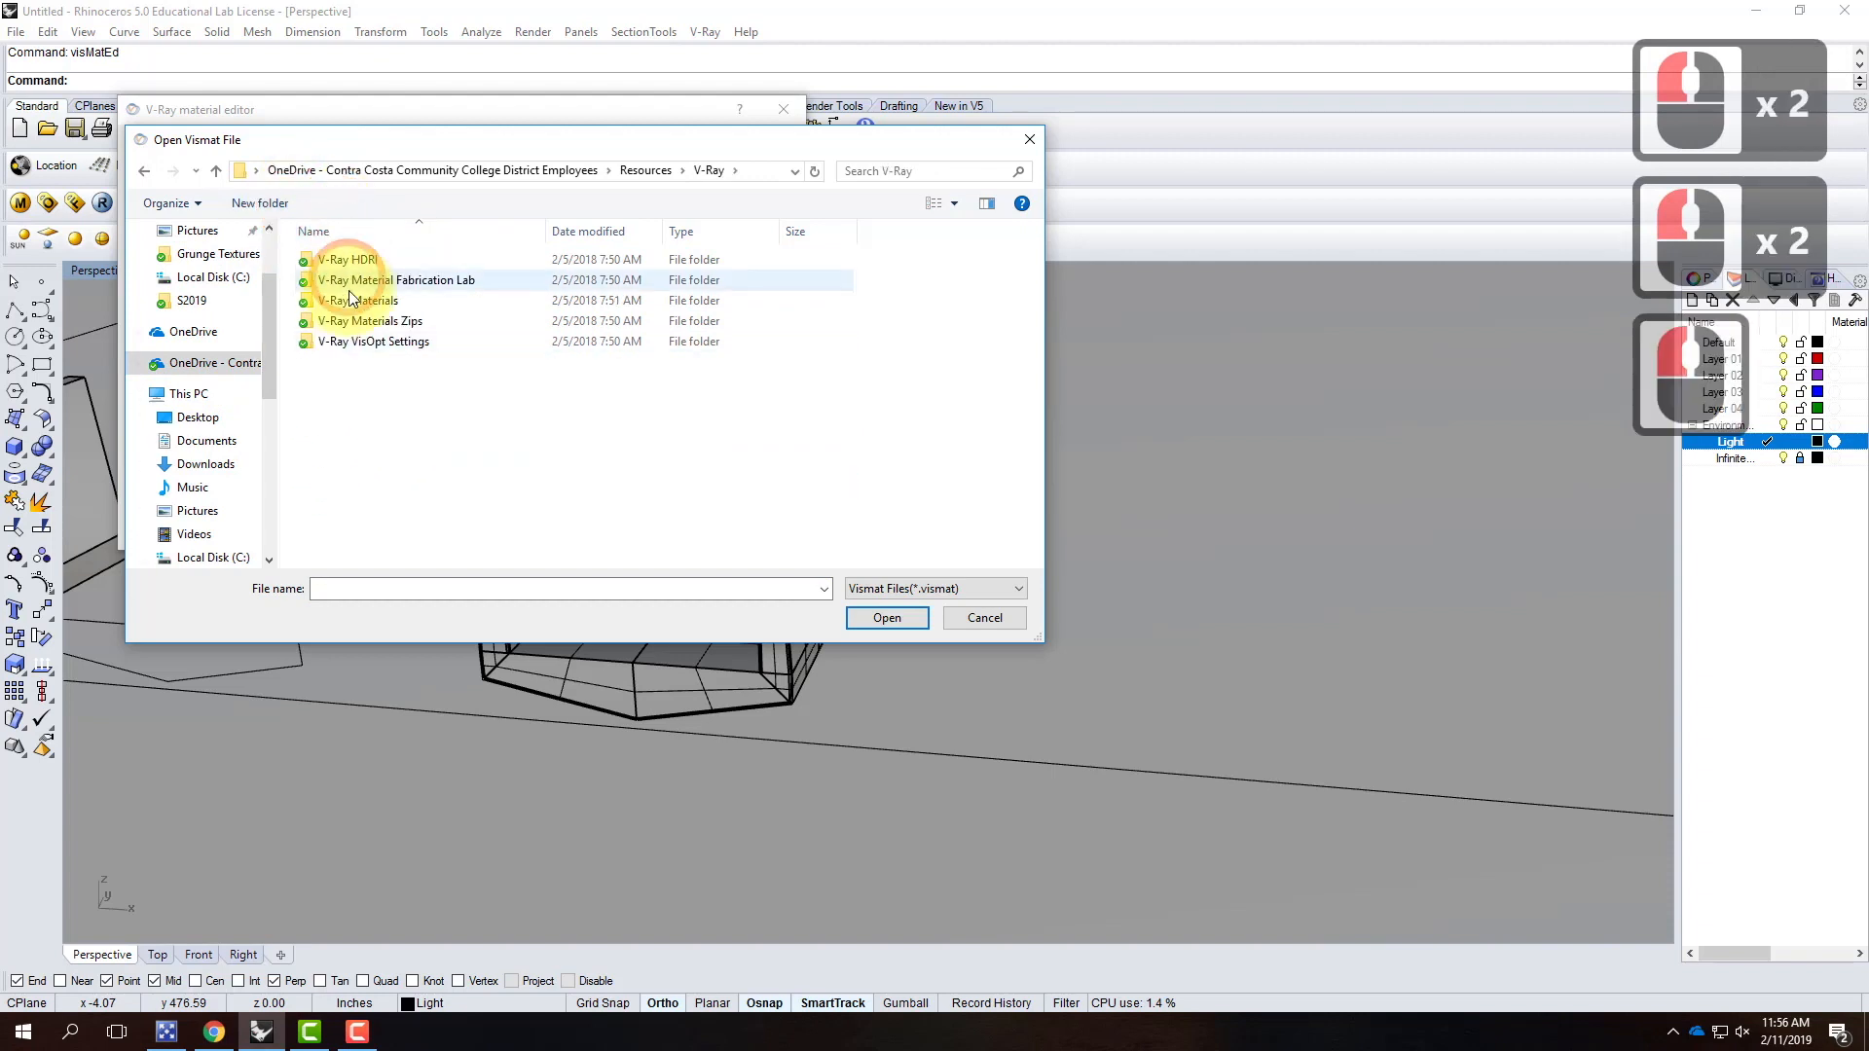
{"action": "double_click", "coordinate": [348, 306]}
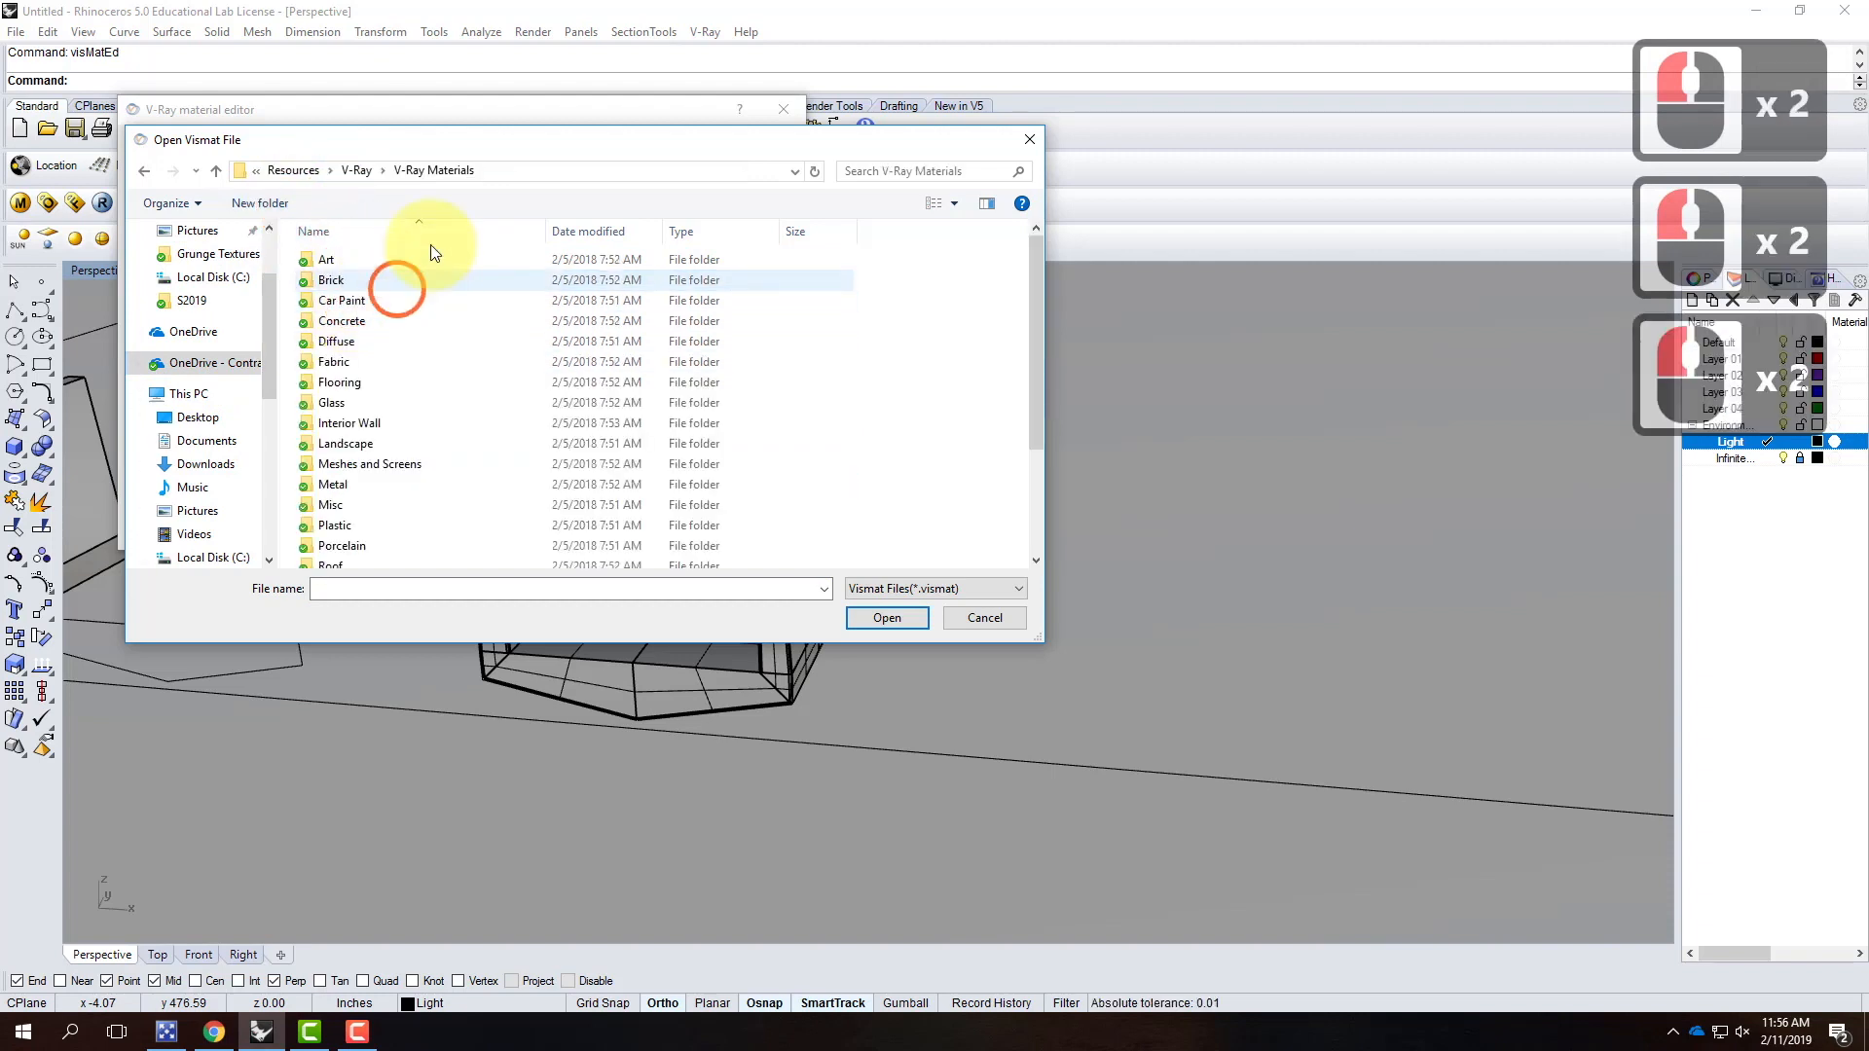
{"action": "double_click", "coordinate": [362, 322]}
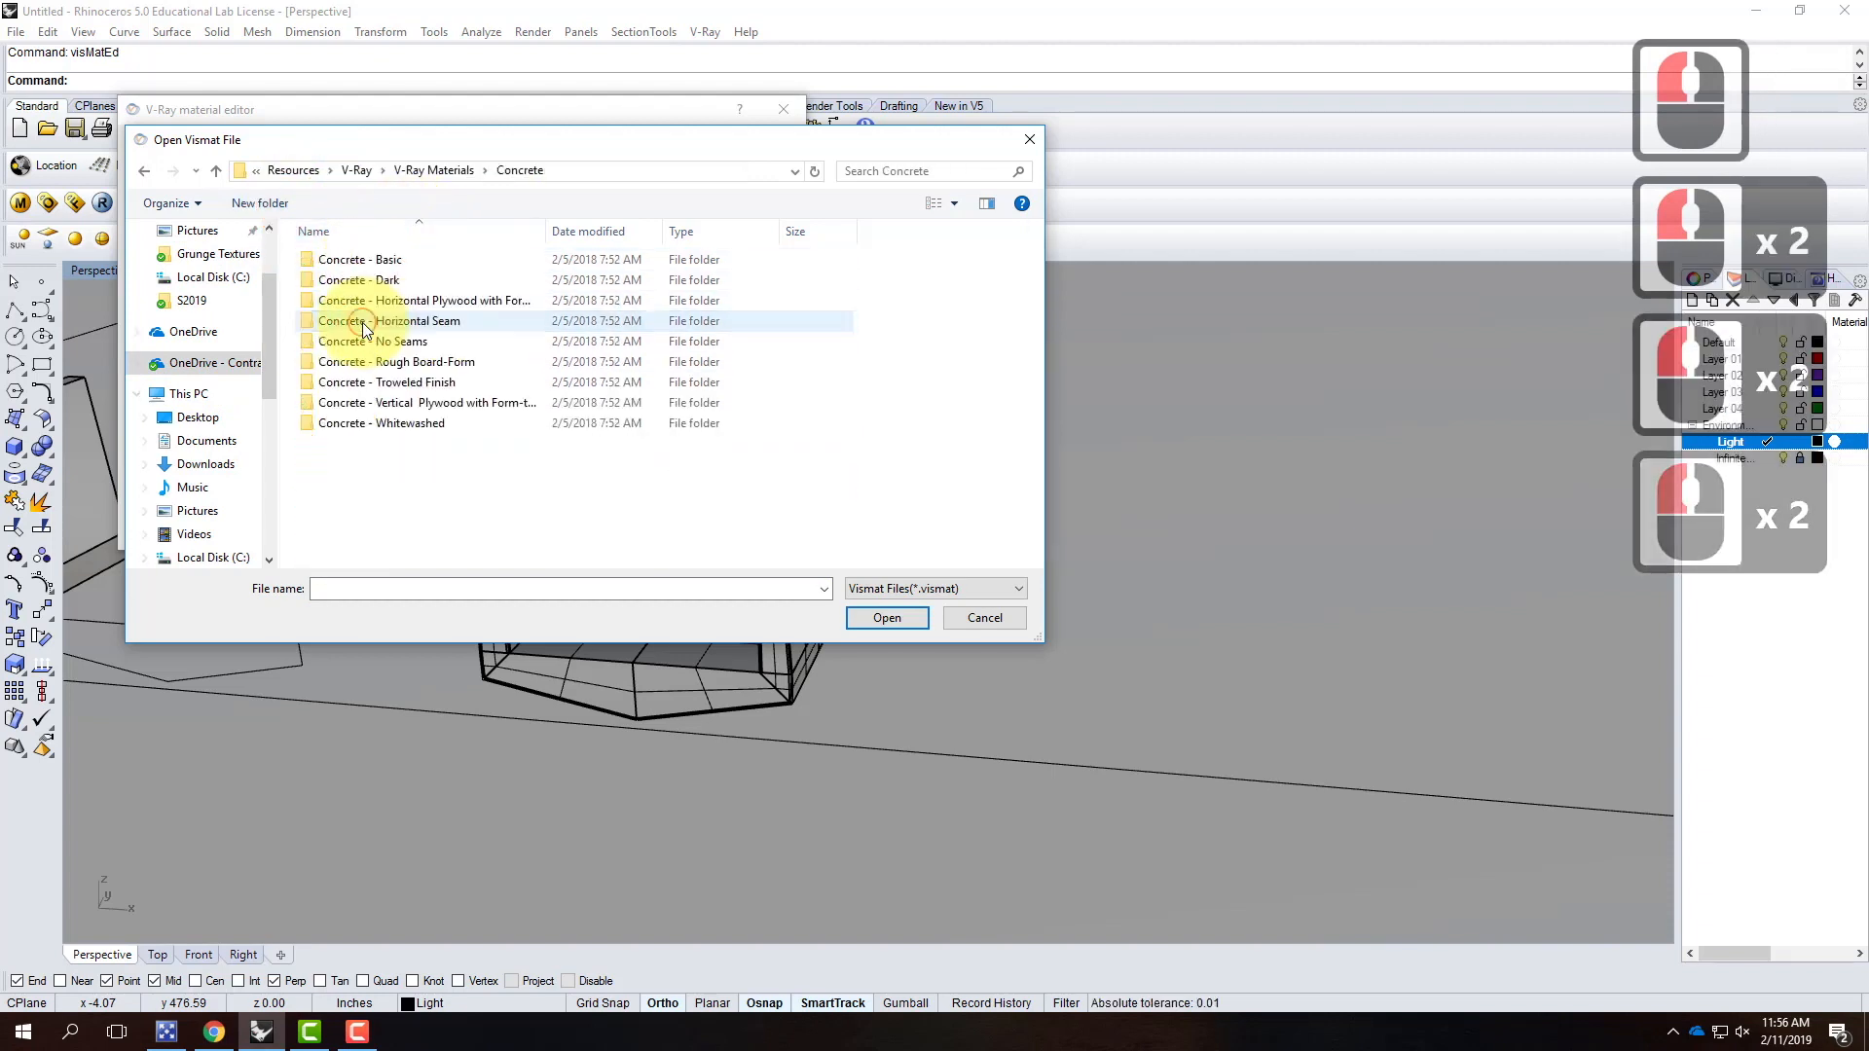
{"action": "double_click", "coordinate": [414, 260]}
{"action": "left_click", "coordinate": [336, 259]}
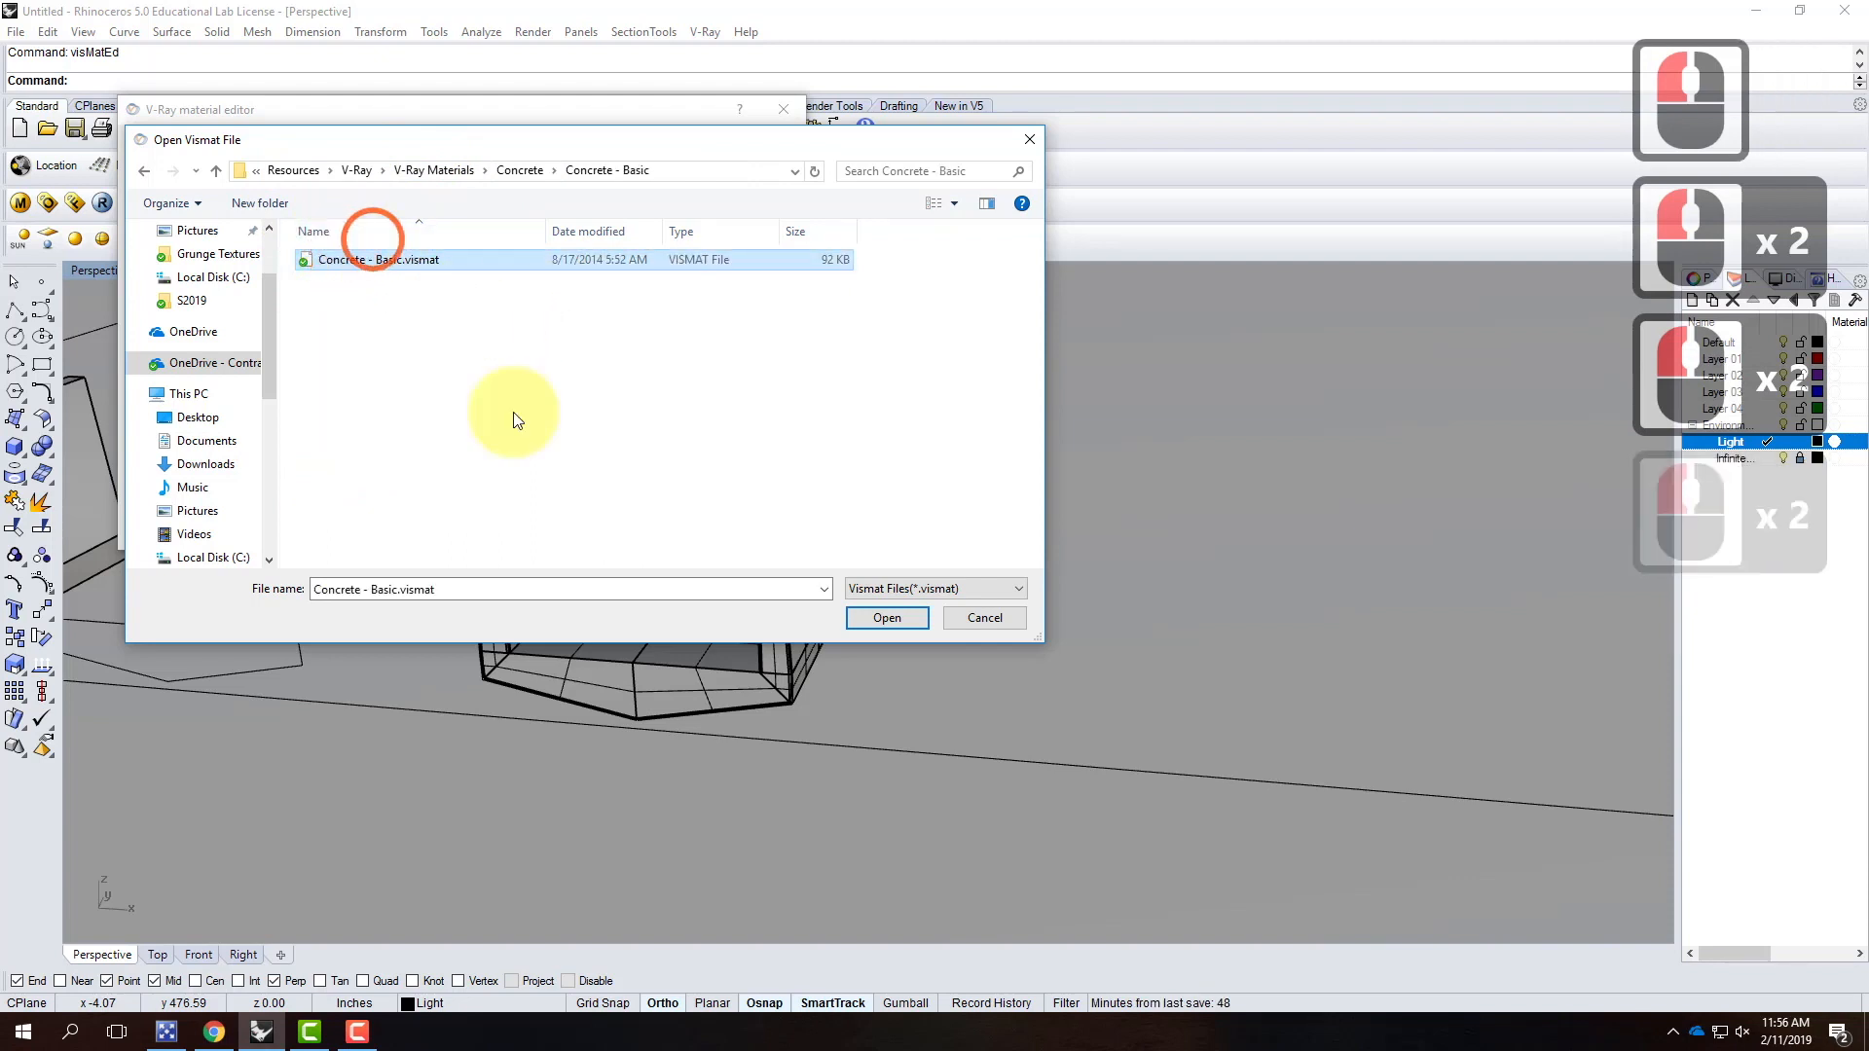
{"action": "left_click", "coordinate": [889, 617]}
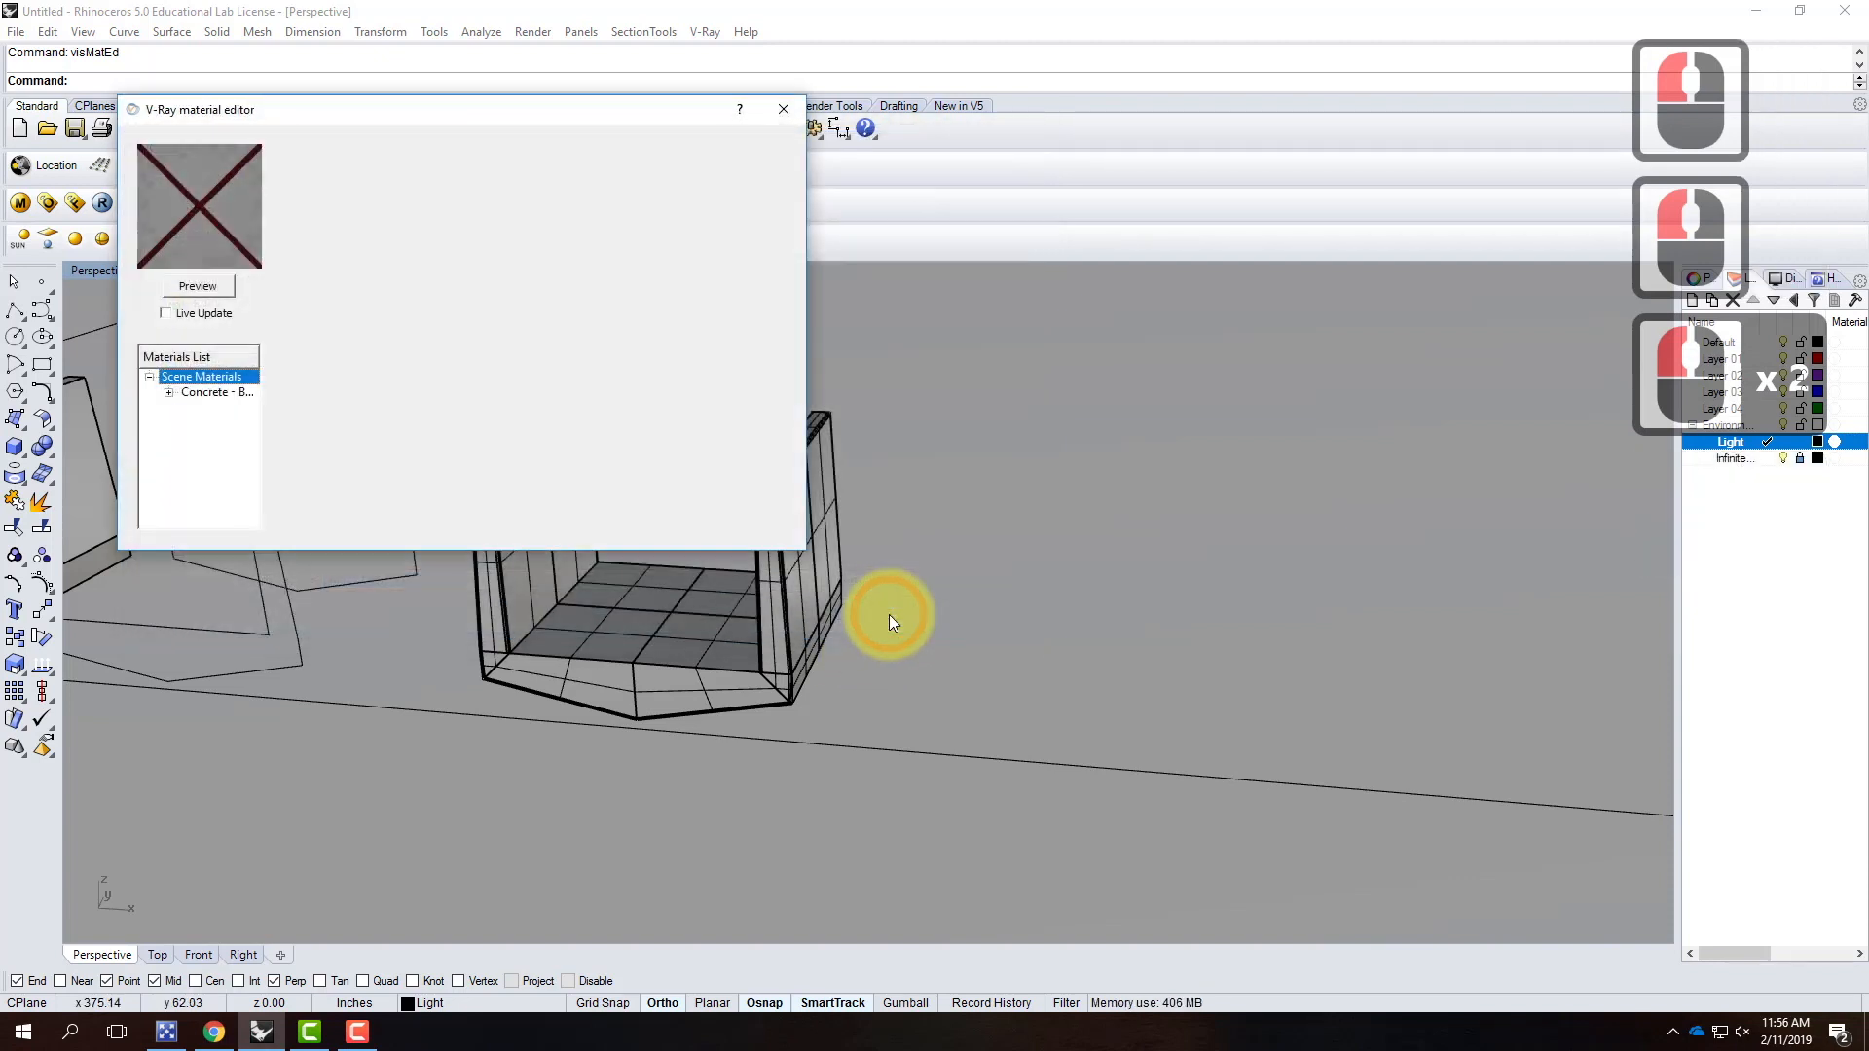
Step: Apply the Concrete - Basic material to the Default layer and close the V-Ray material editor
{"action": "left_click", "coordinate": [216, 393]}
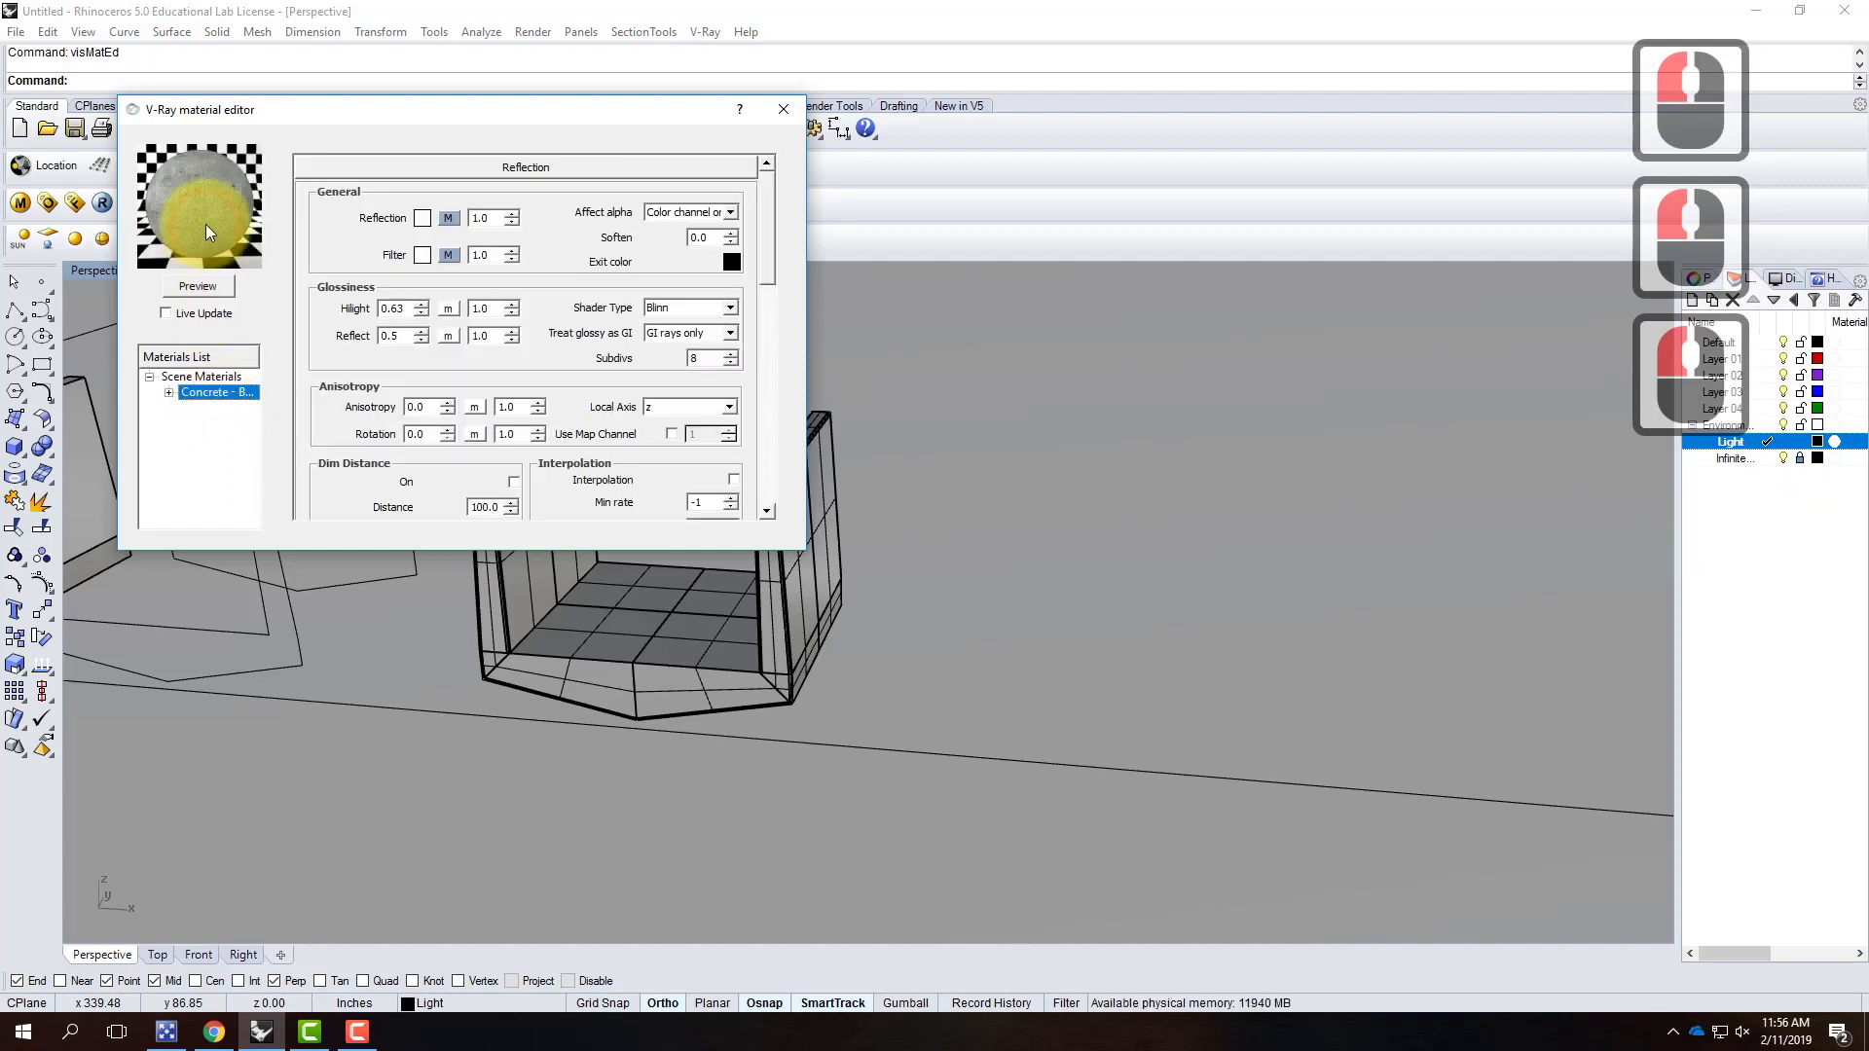
{"action": "left_click", "coordinate": [209, 392]}
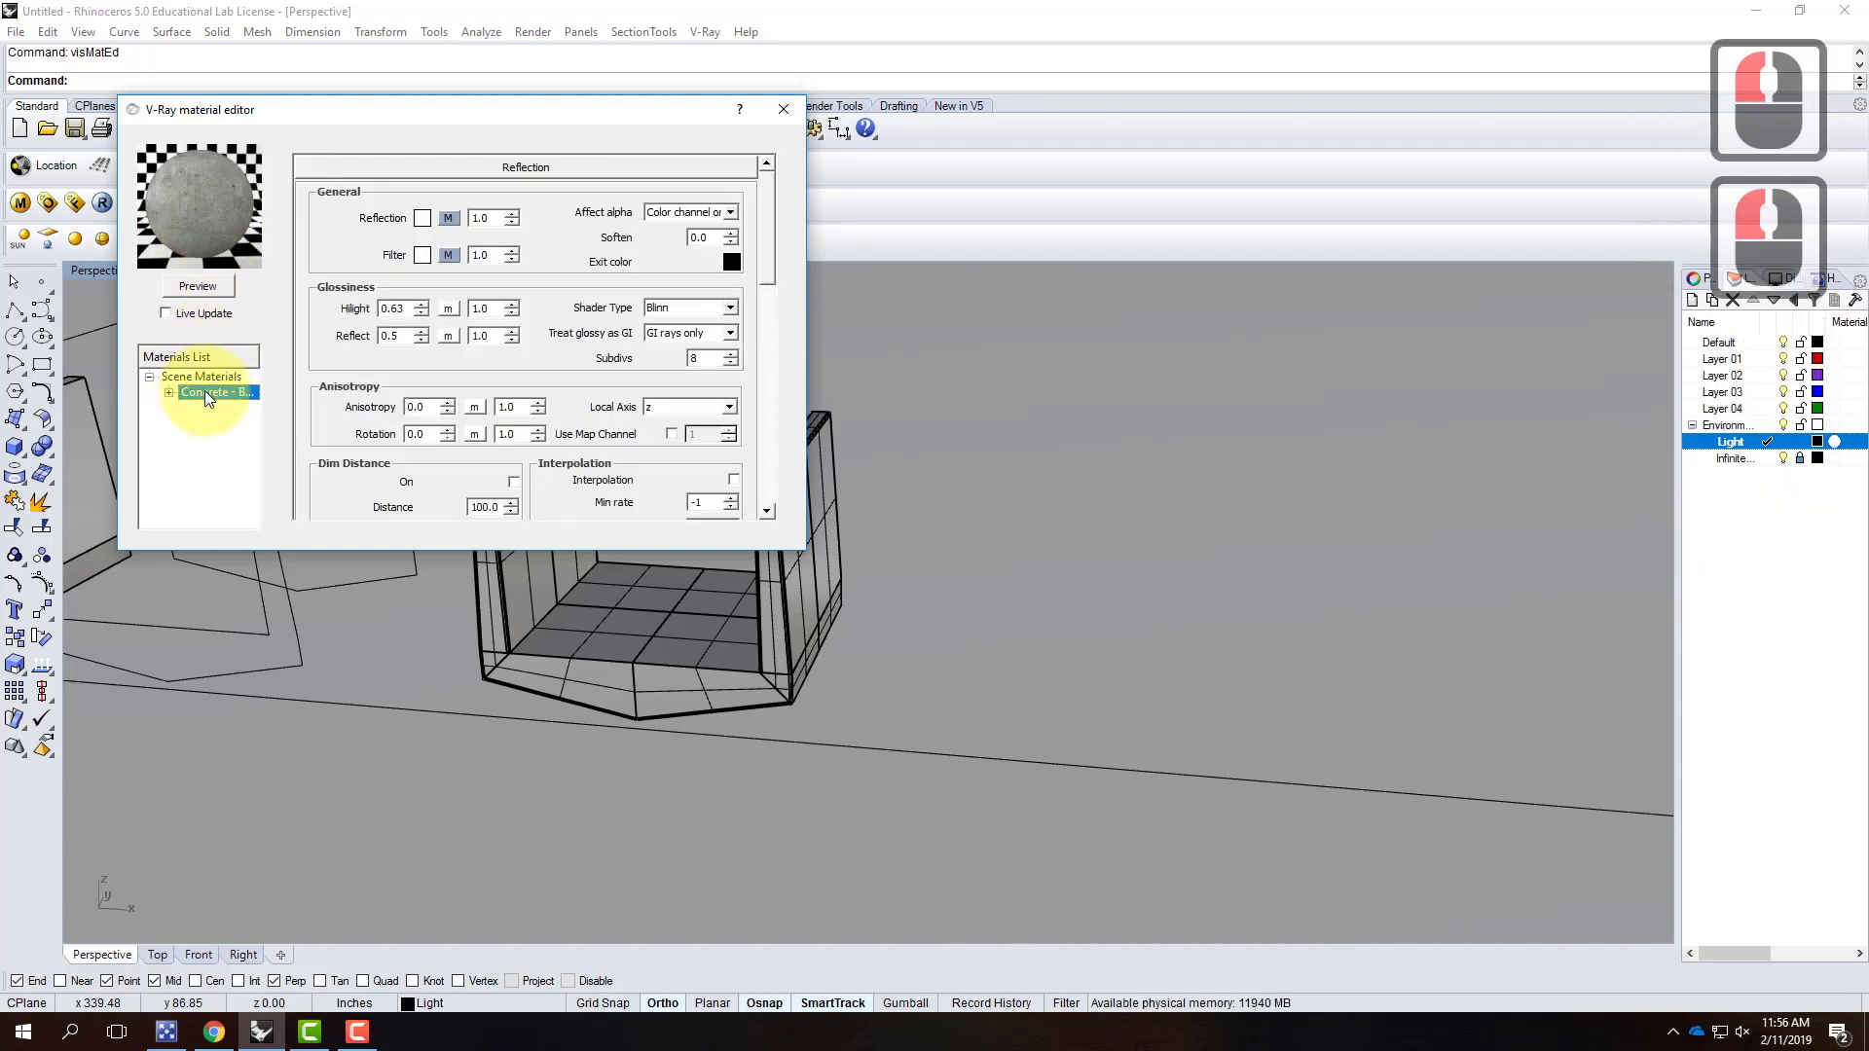
{"action": "left_click", "coordinate": [618, 653]}
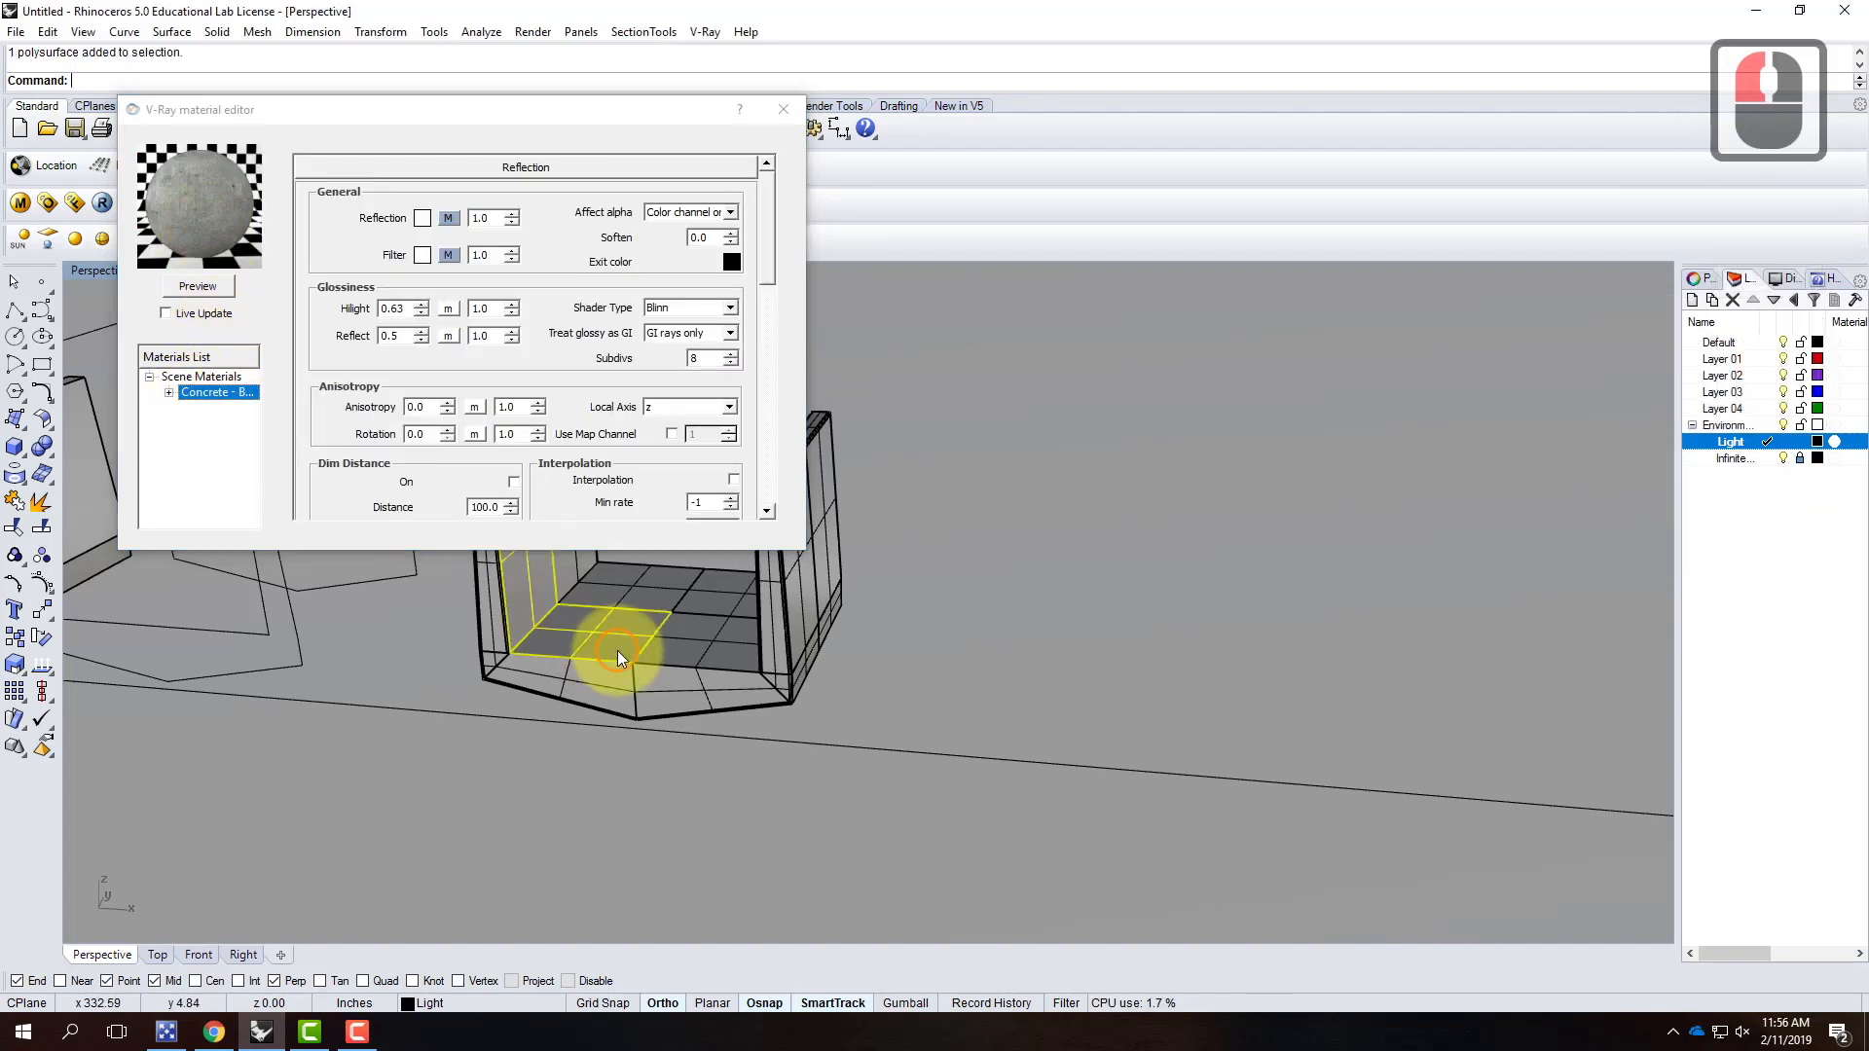
{"action": "right_click", "coordinate": [183, 390]}
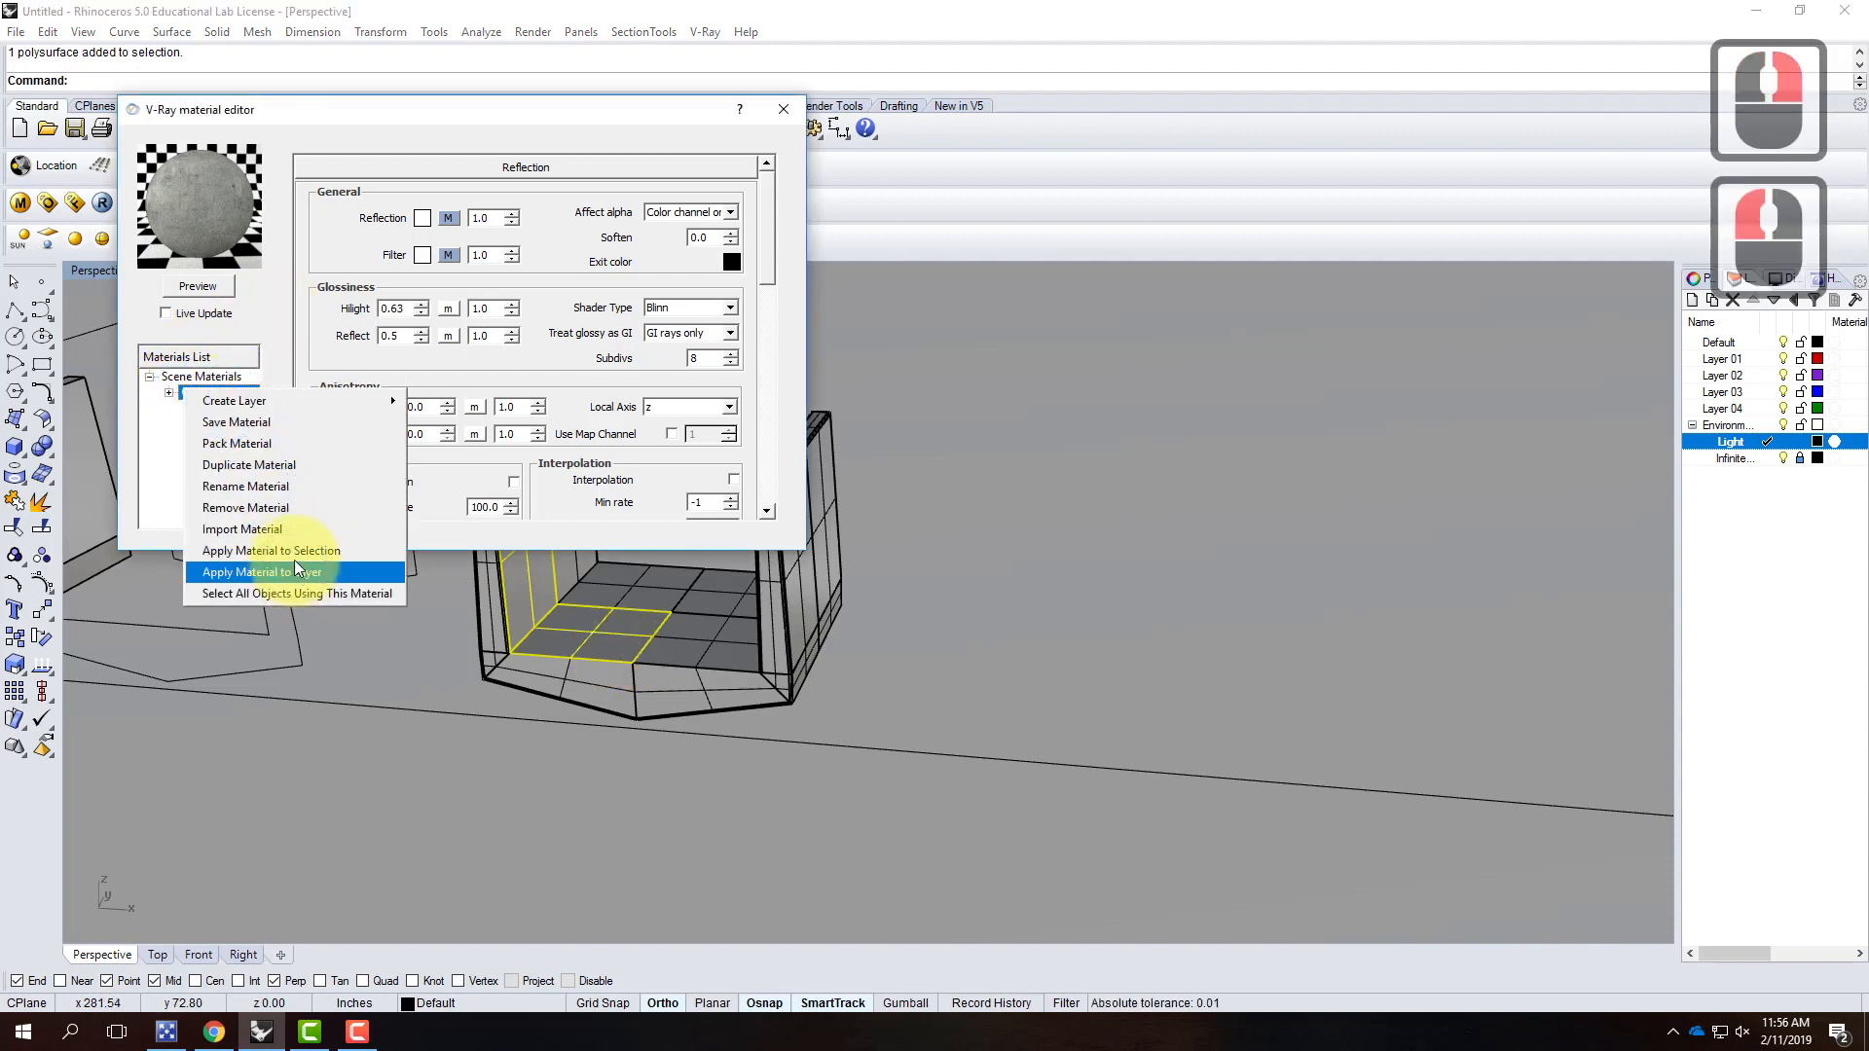
{"action": "key", "text": "Escape"}
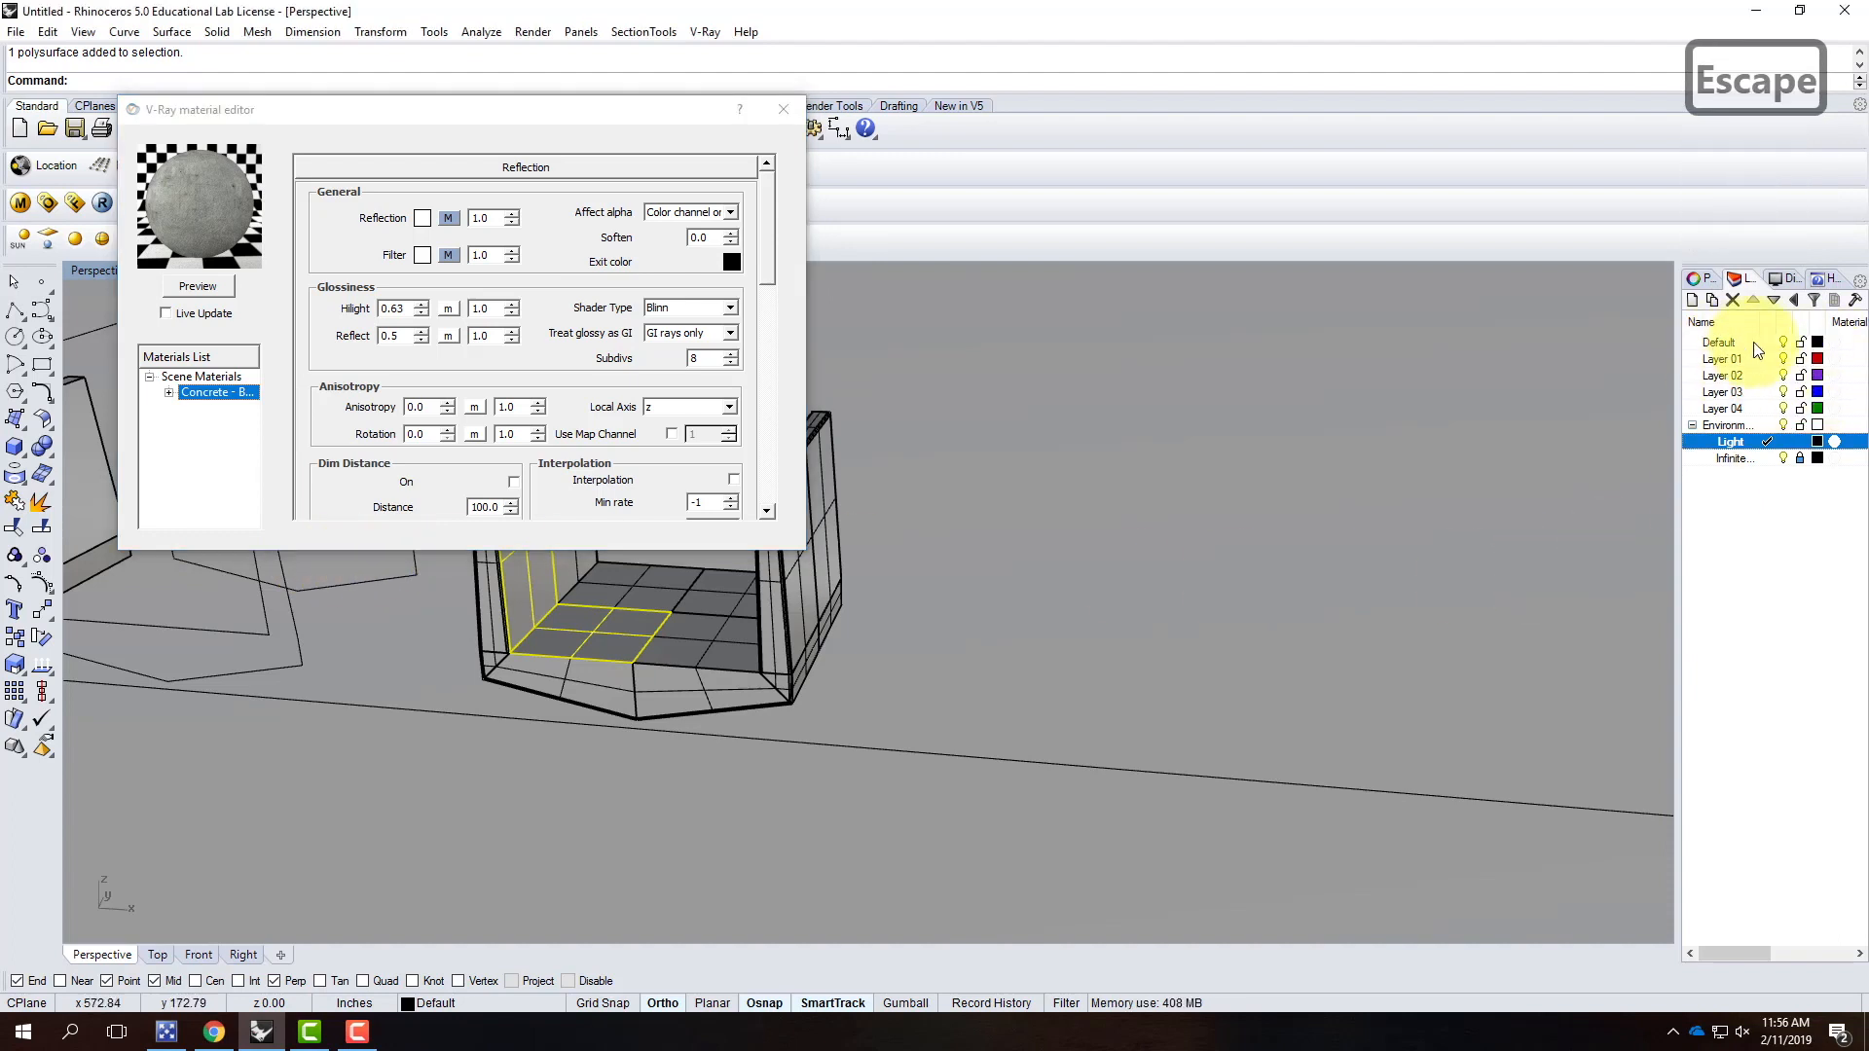
{"action": "right_click", "coordinate": [213, 393]}
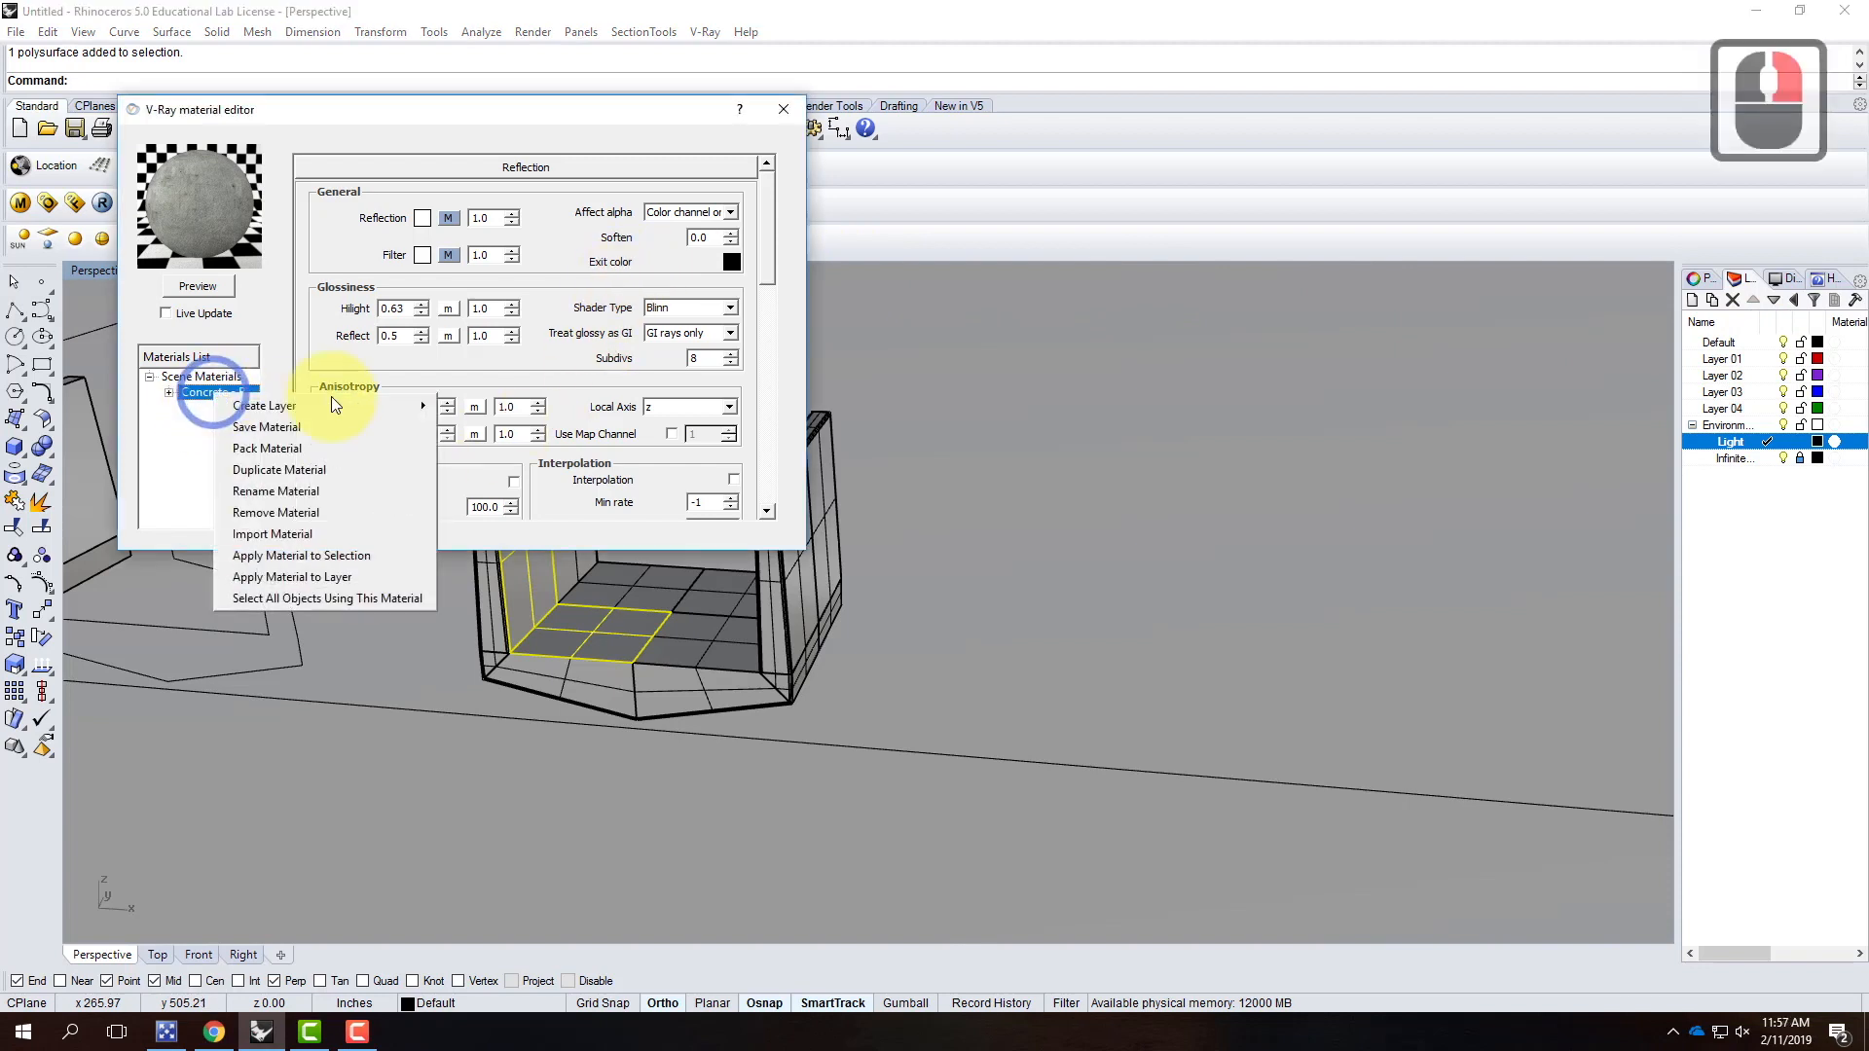
{"action": "left_click", "coordinate": [331, 580]}
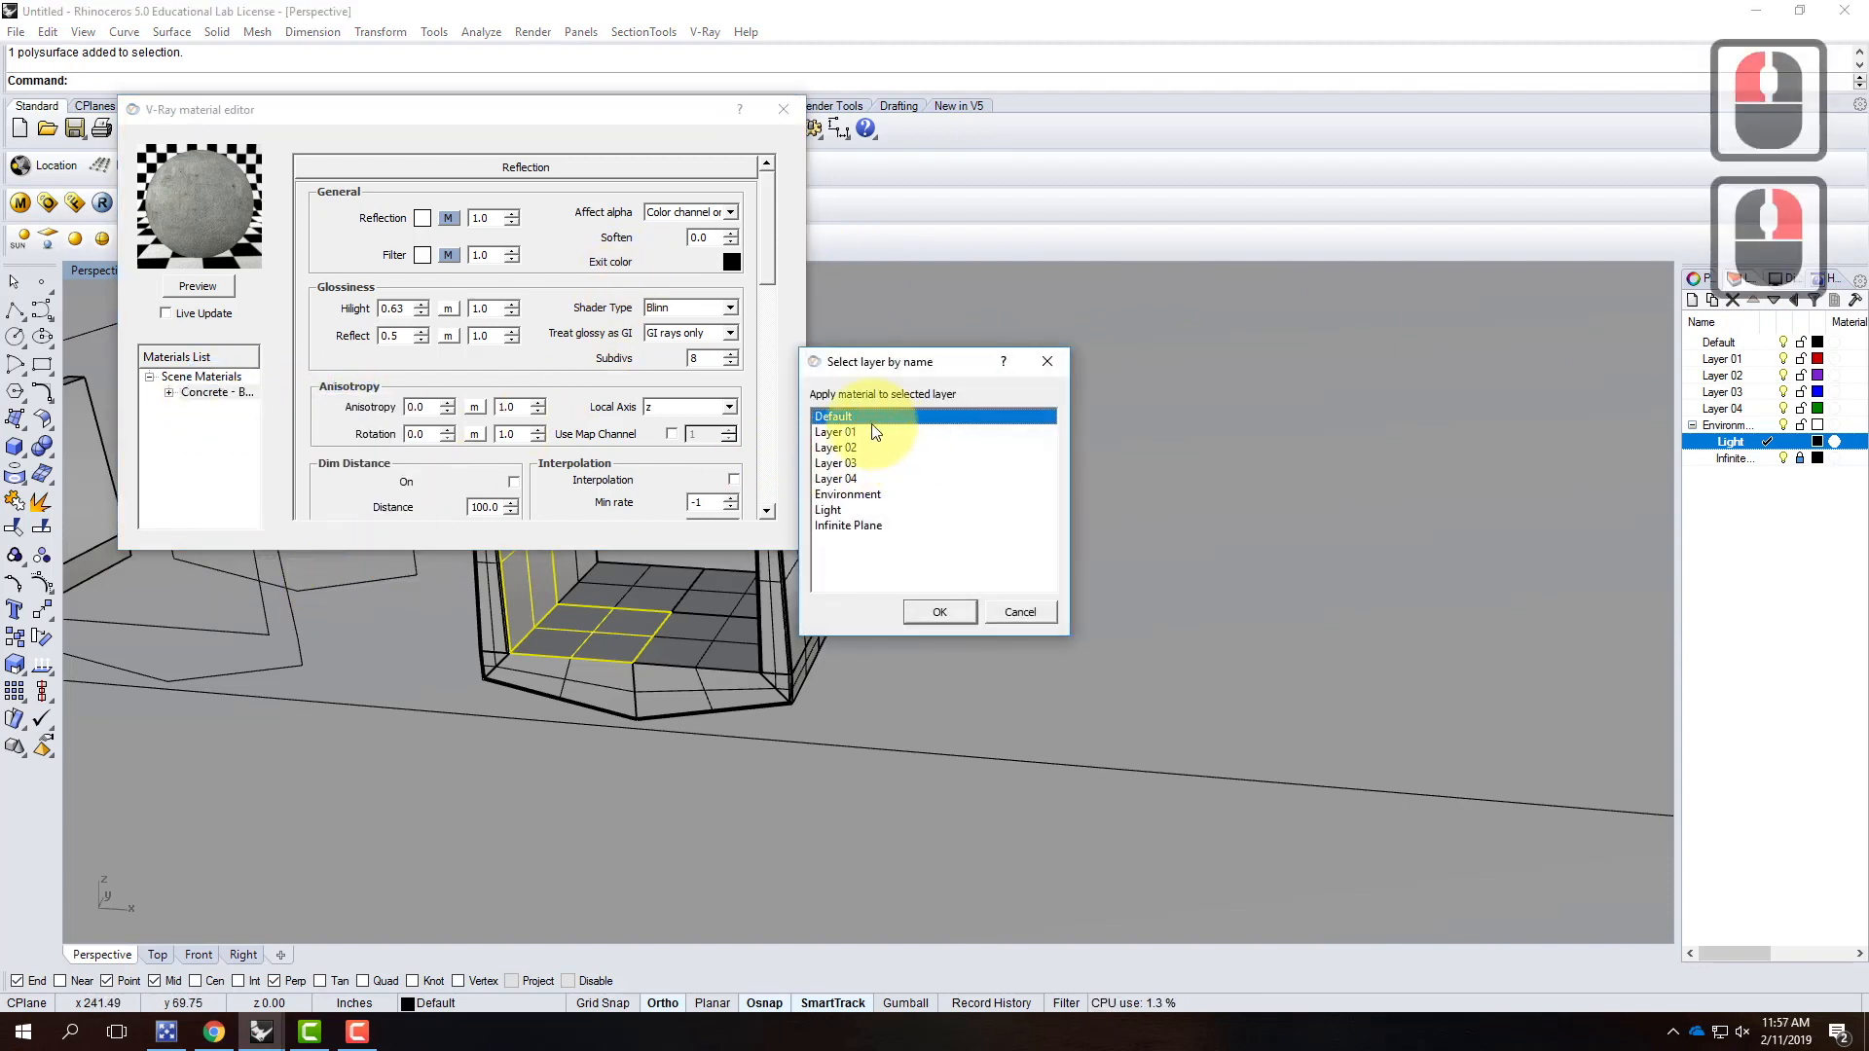
{"action": "left_click", "coordinate": [932, 613]}
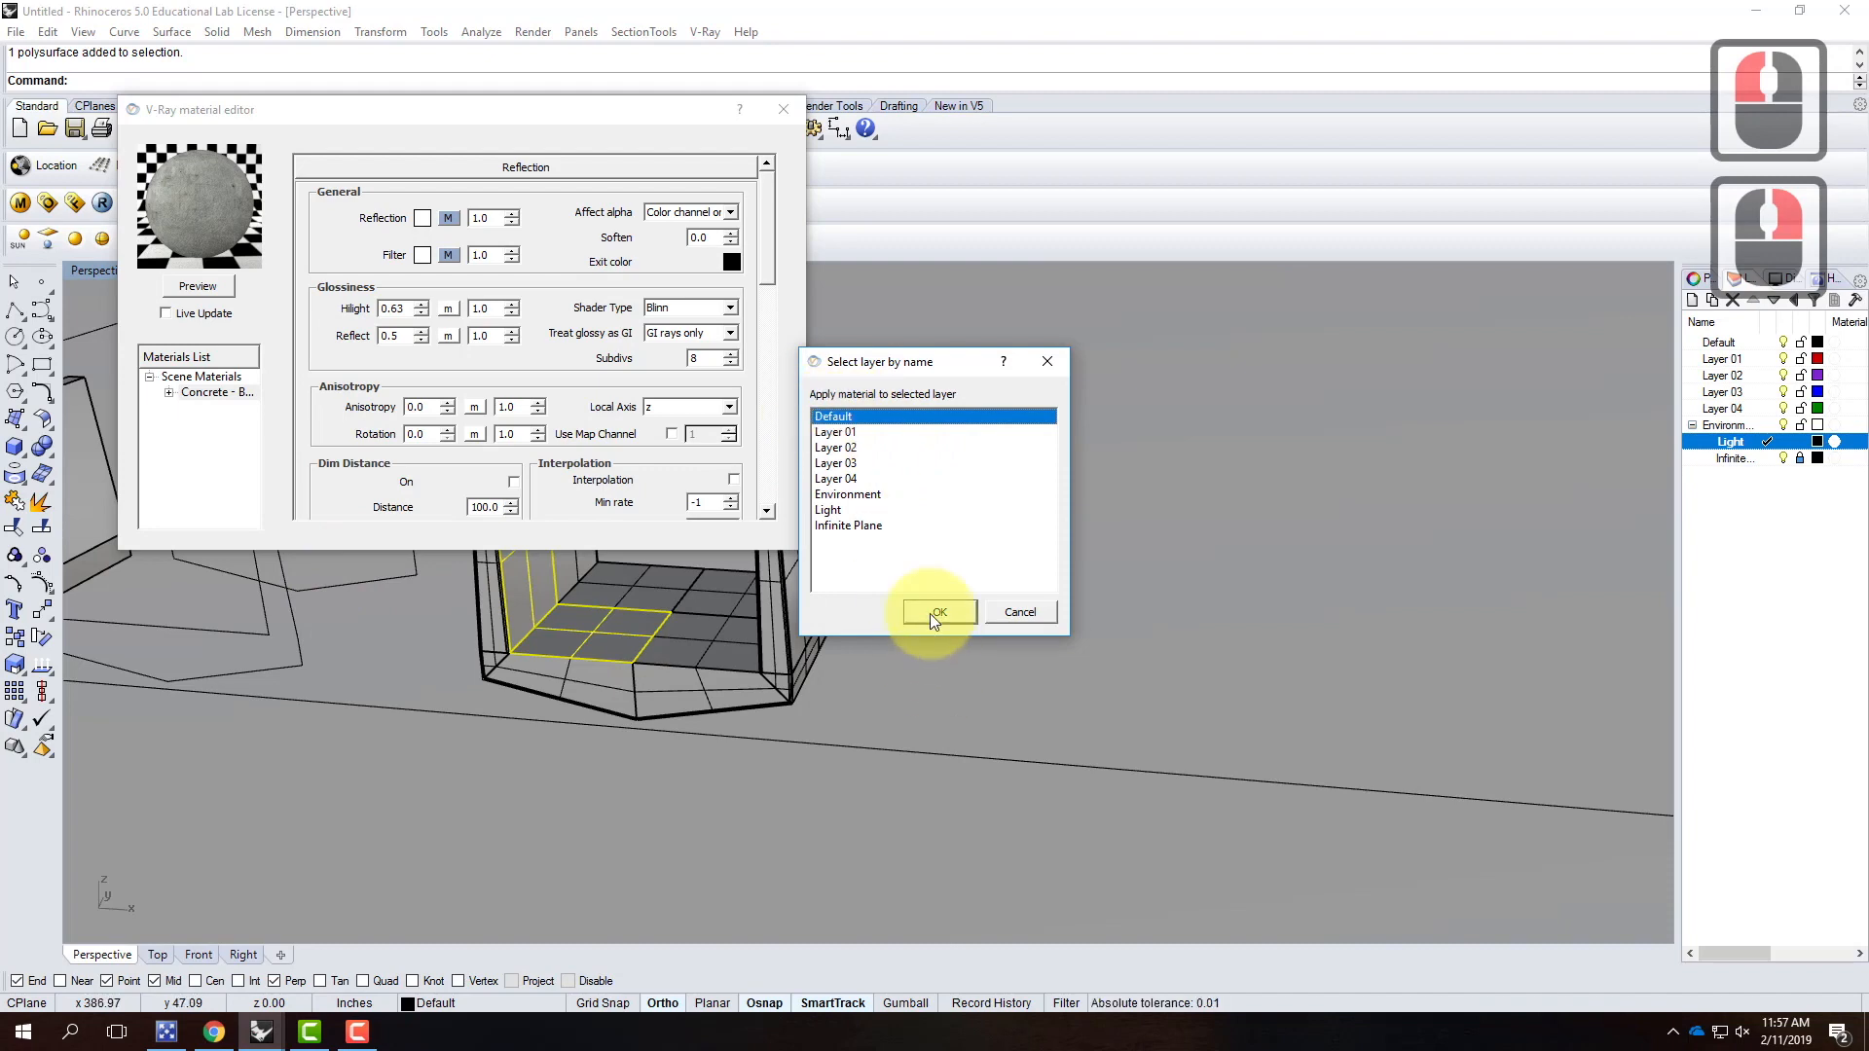
{"action": "left_click", "coordinate": [783, 109]}
Step: Switch the Perspective viewport to the Rendered display mode to preview the concrete on the channel
{"action": "left_click", "coordinate": [142, 273]}
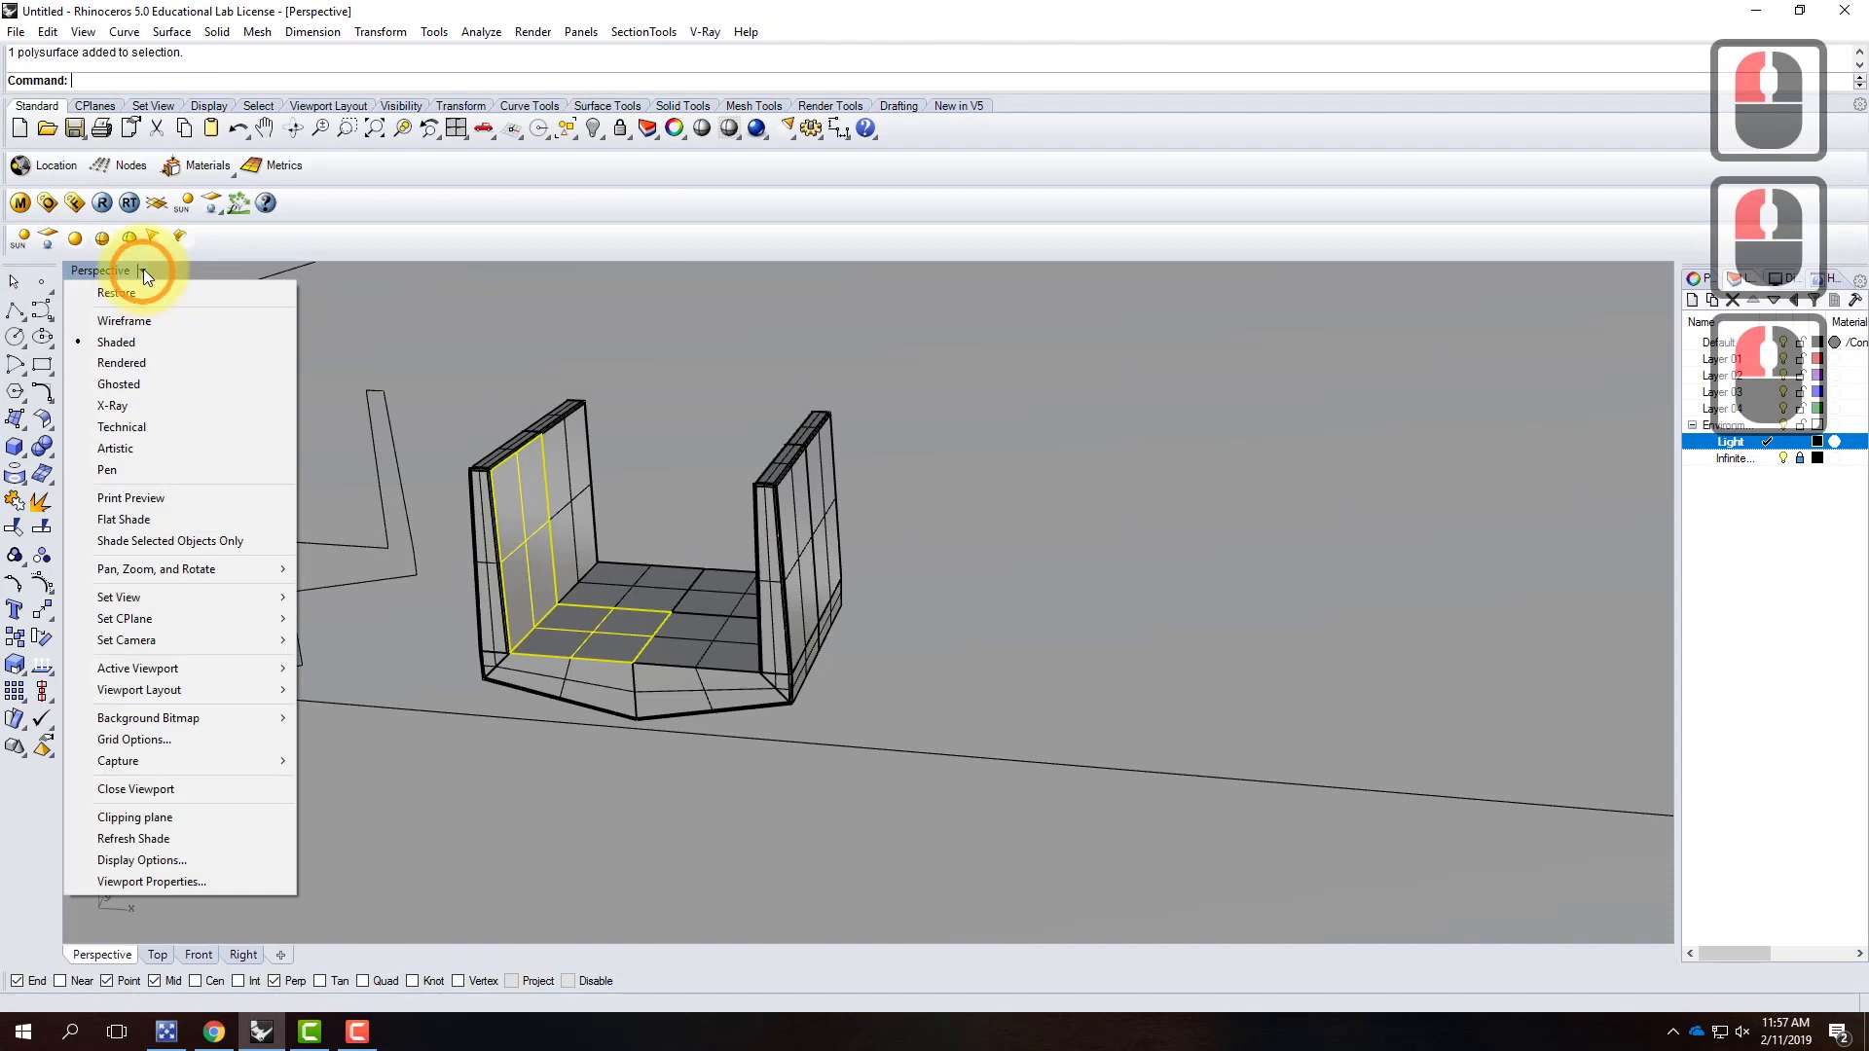
{"action": "left_click", "coordinate": [136, 362]}
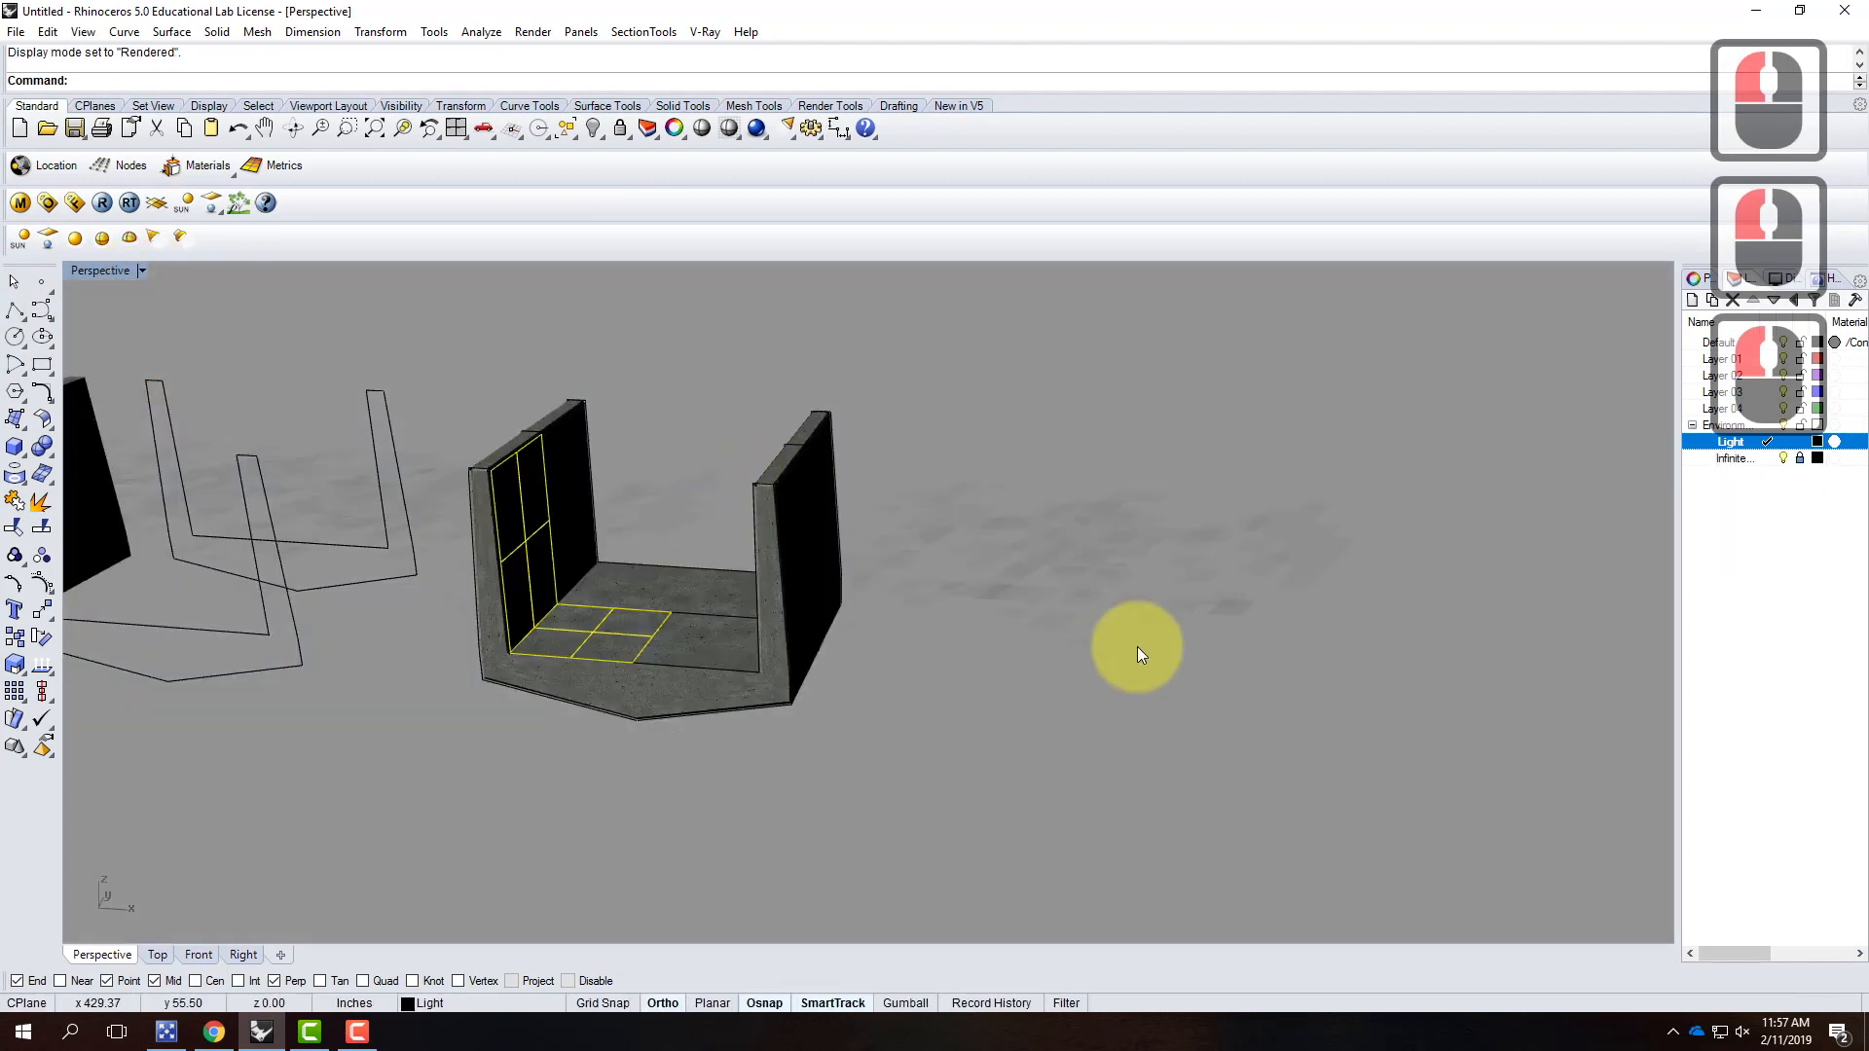
{"action": "scroll", "coordinate": [821, 495], "scroll_direction": "up", "scroll_amount": 4}
{"action": "scroll", "coordinate": [821, 495], "scroll_direction": "down", "scroll_amount": 3}
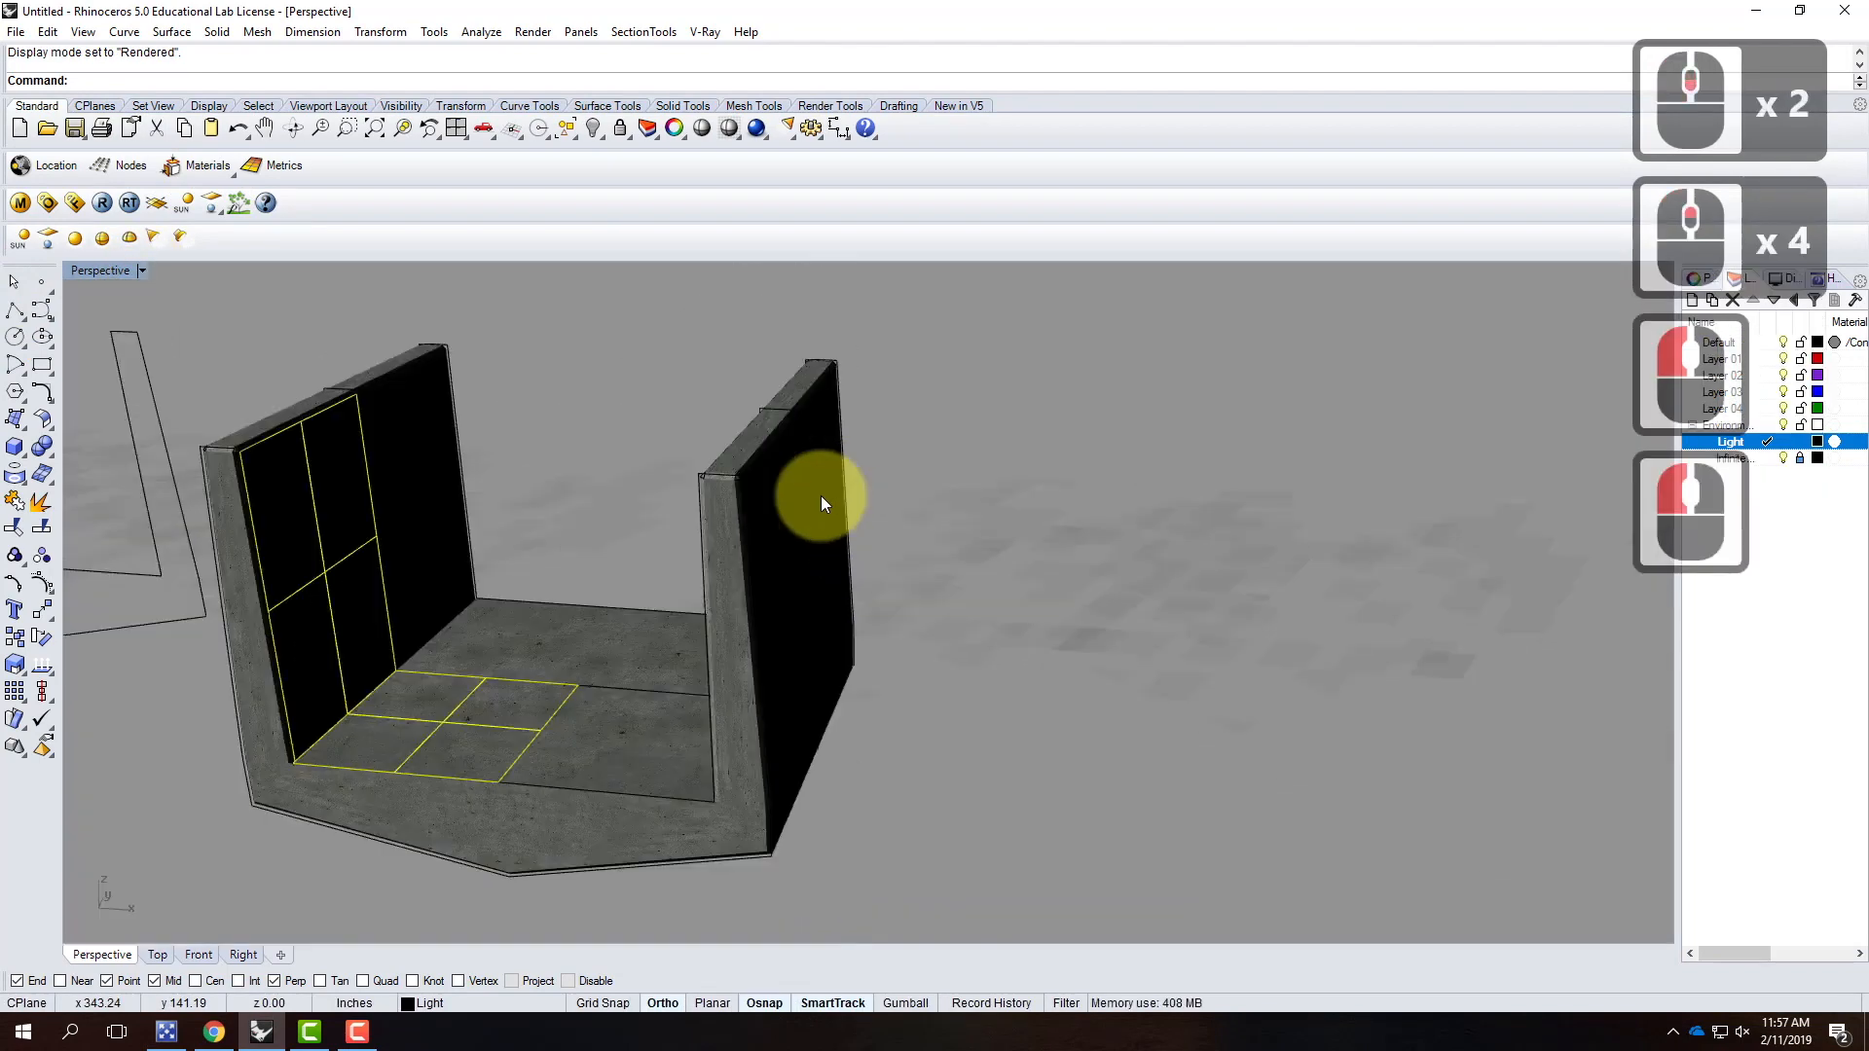
Step: Render the channel with V-Ray from an angled view into its open end, and minimize the frame buffer
{"action": "right_click_drag", "start_coordinate": [747, 509], "coordinate": [1005, 496]}
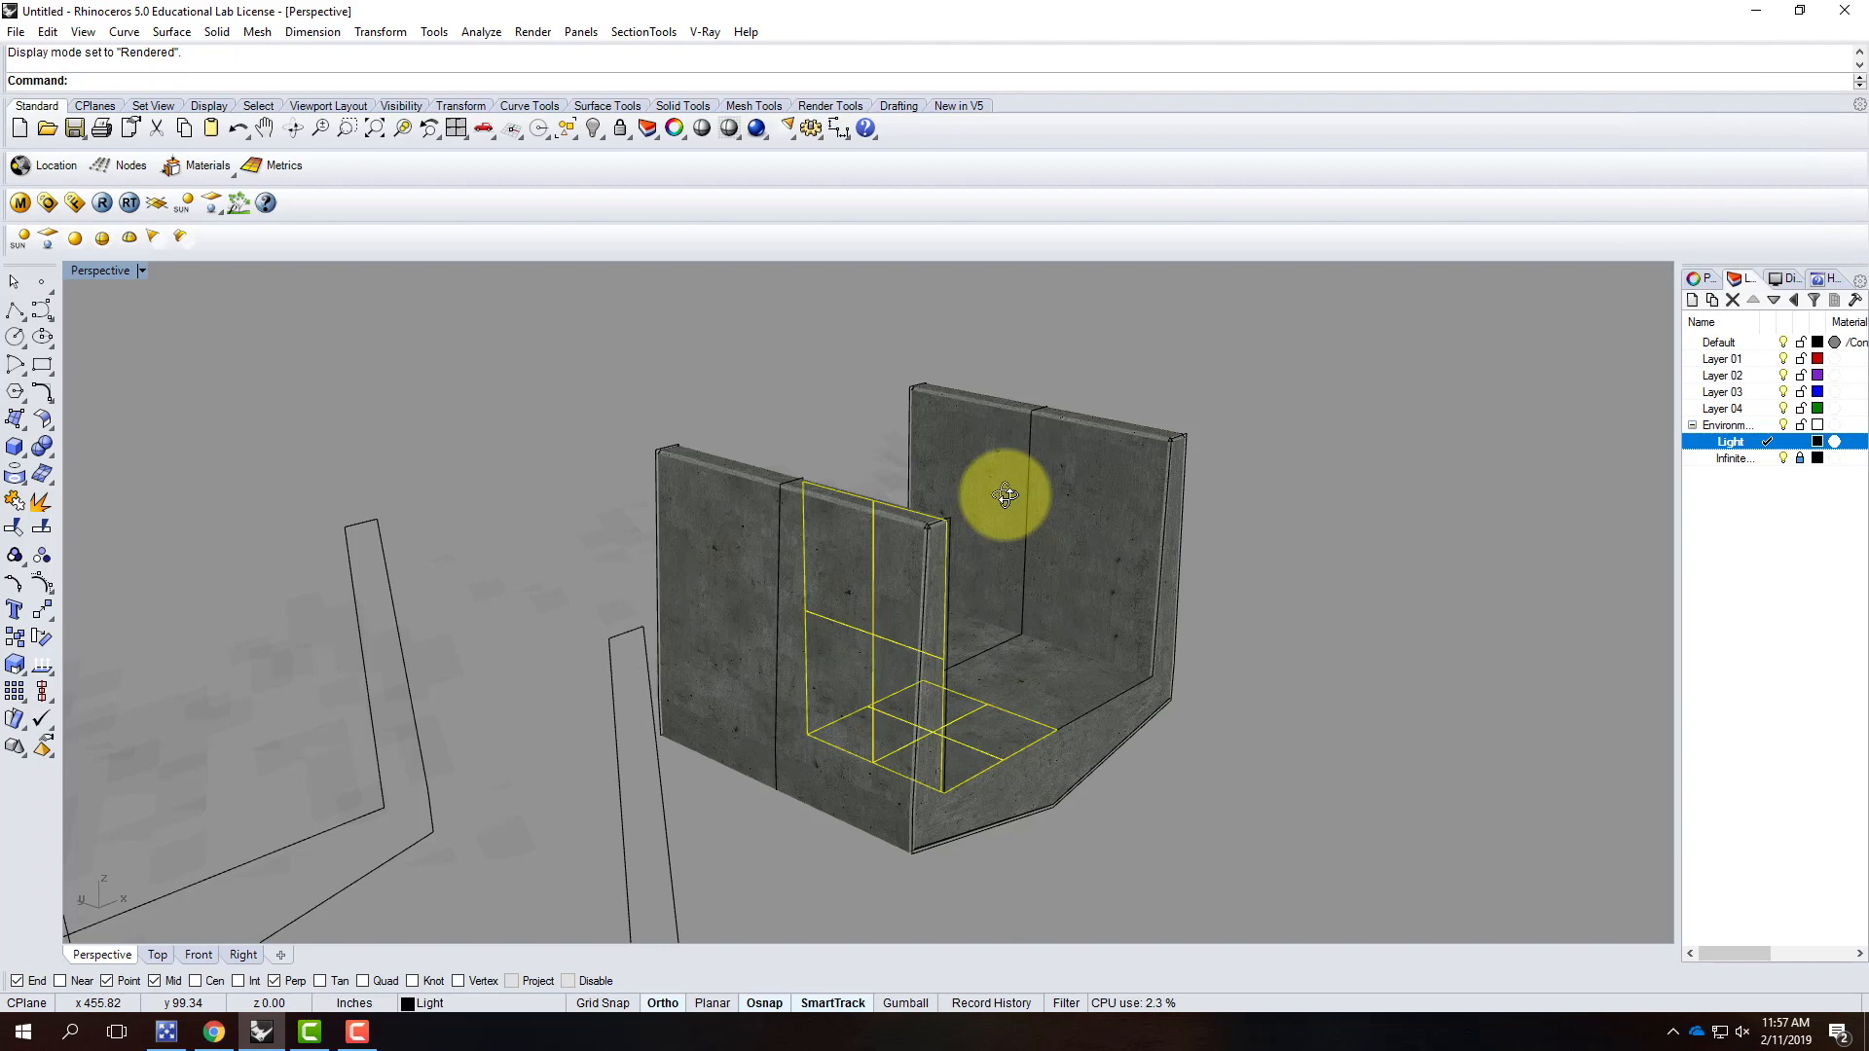
{"action": "right_click_drag", "start_coordinate": [1105, 575], "coordinate": [924, 603]}
{"action": "scroll", "coordinate": [772, 470], "scroll_direction": "down", "scroll_amount": 2}
{"action": "scroll", "coordinate": [622, 552], "scroll_direction": "up", "scroll_amount": 2}
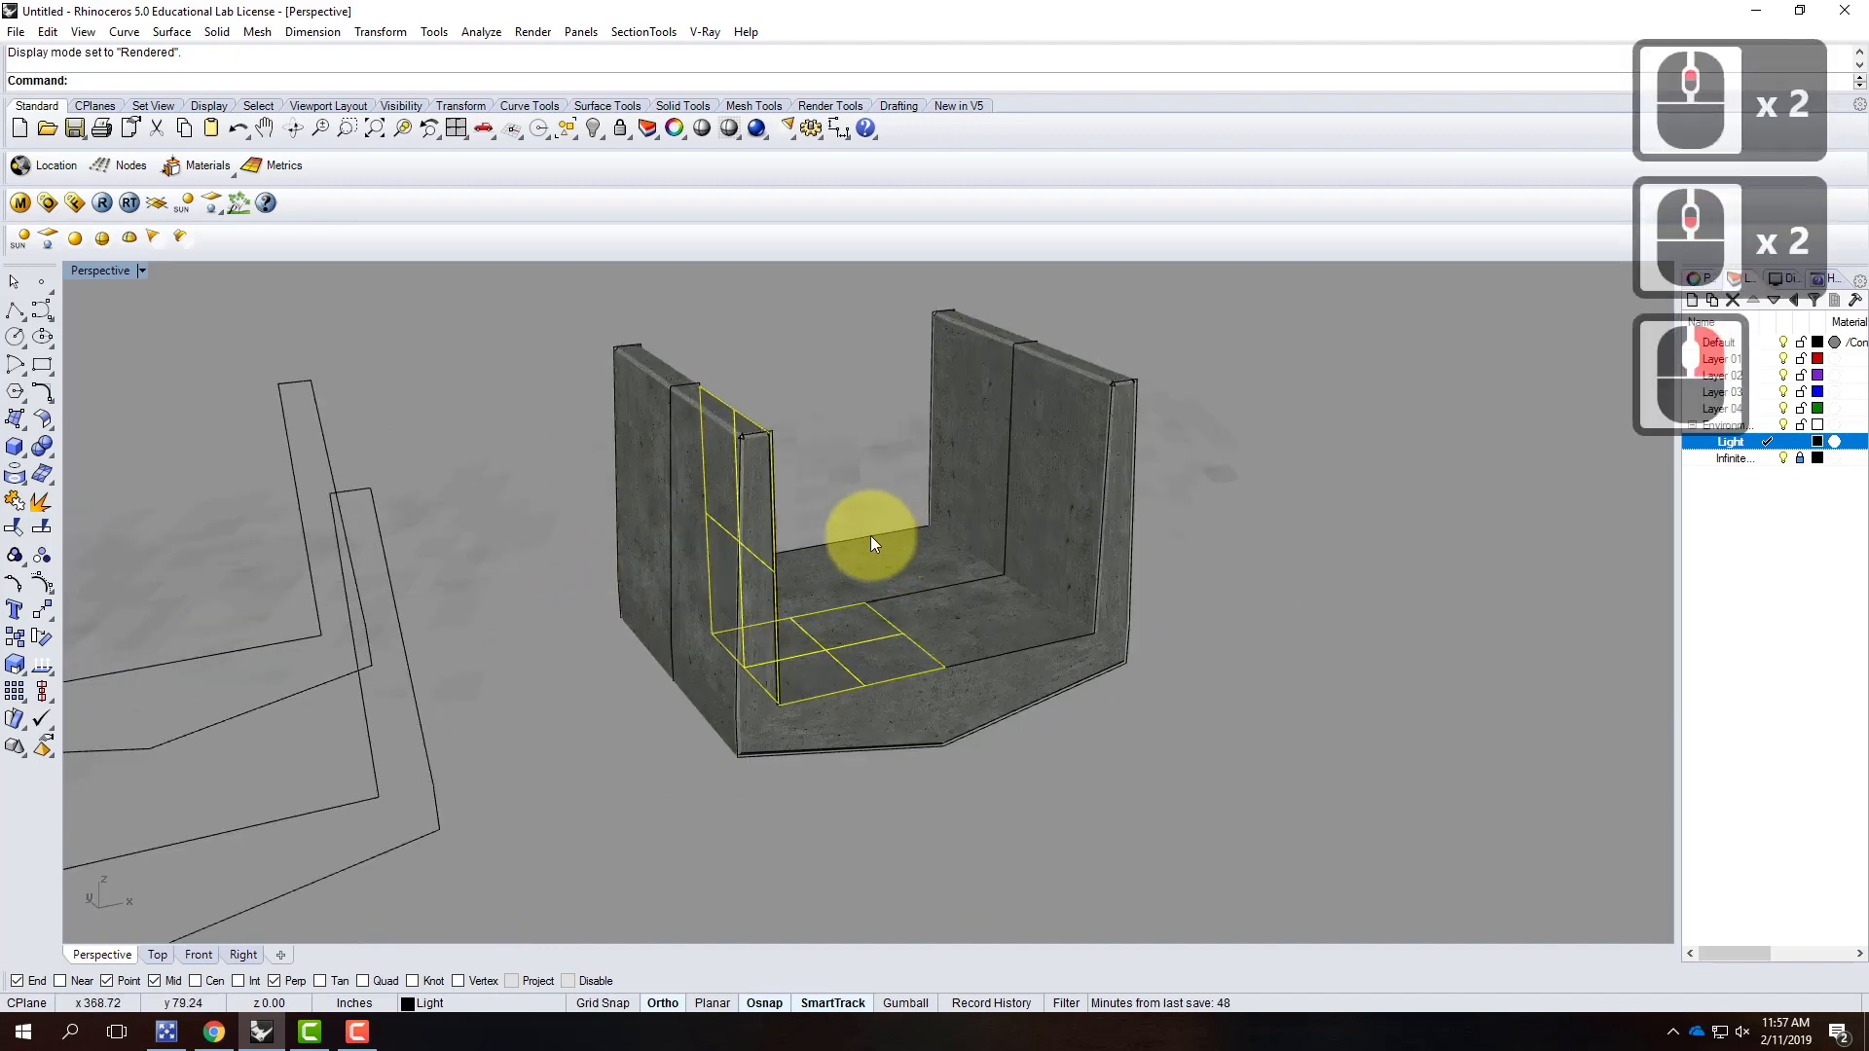
{"action": "left_click", "coordinate": [101, 204]}
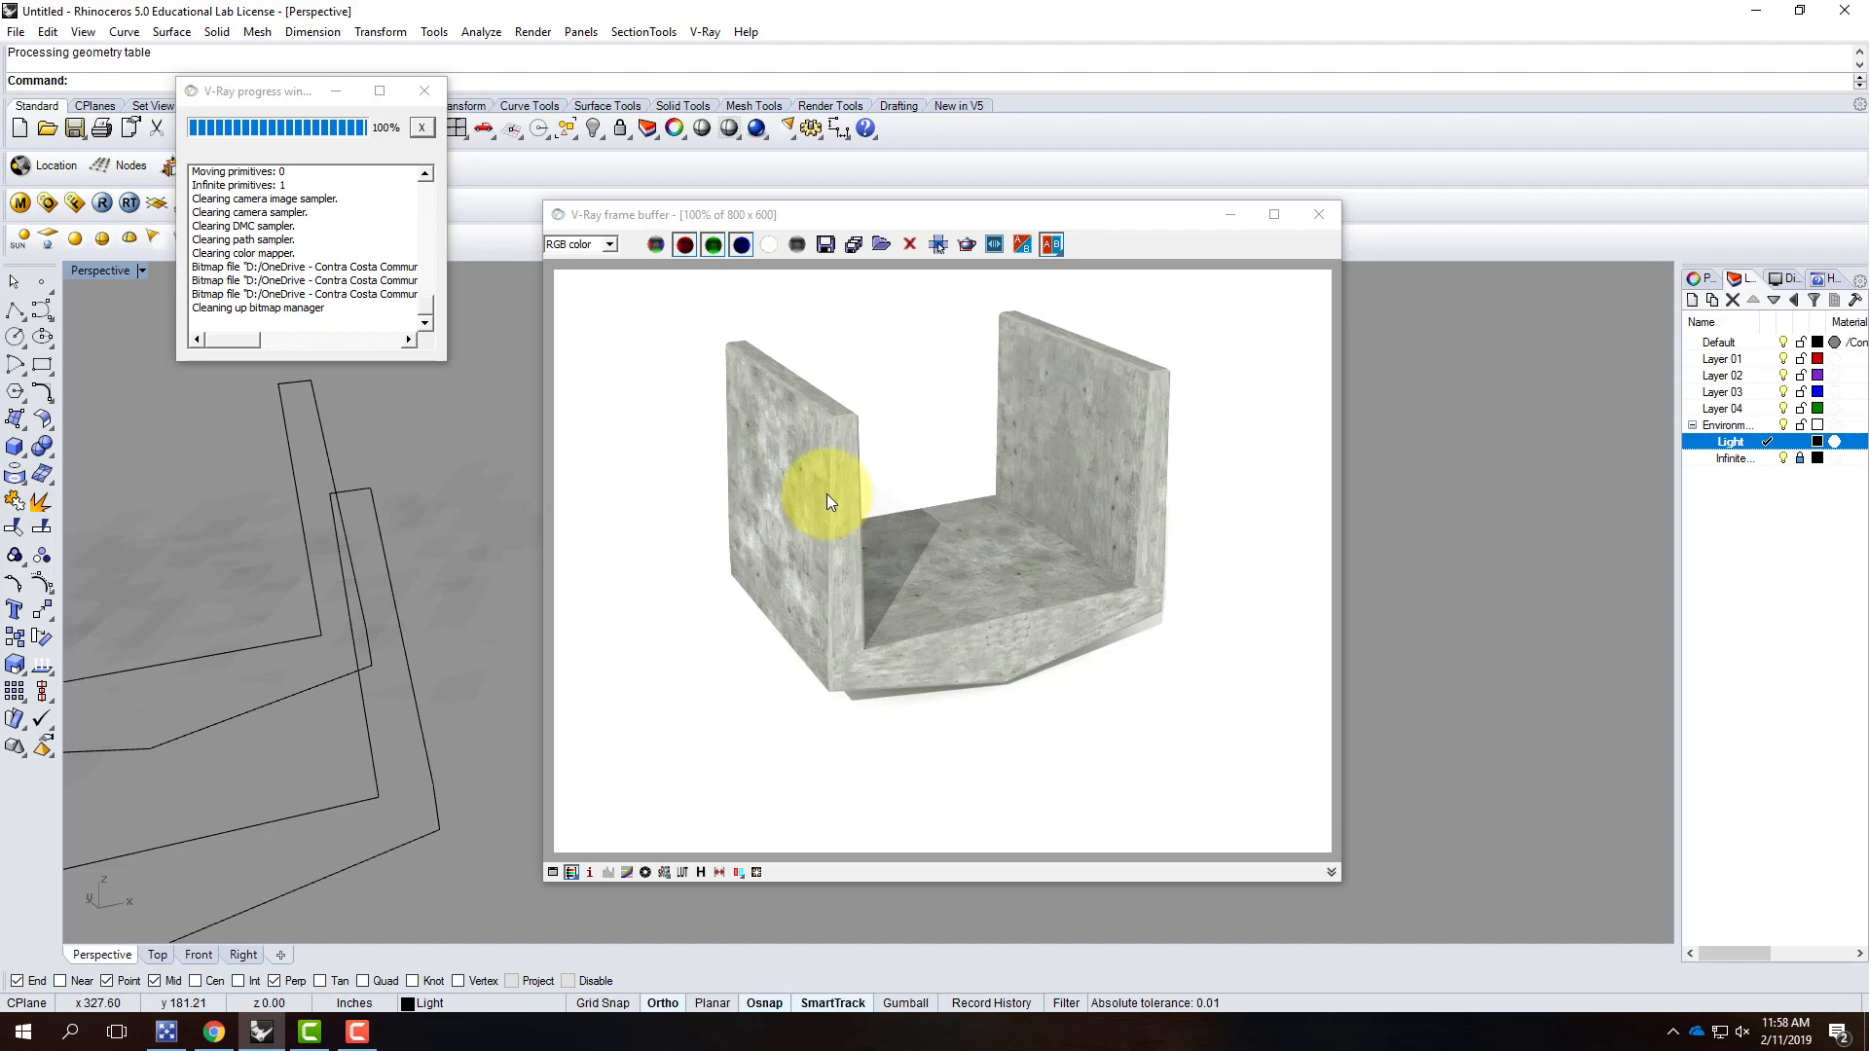
{"action": "left_click", "coordinate": [1231, 214]}
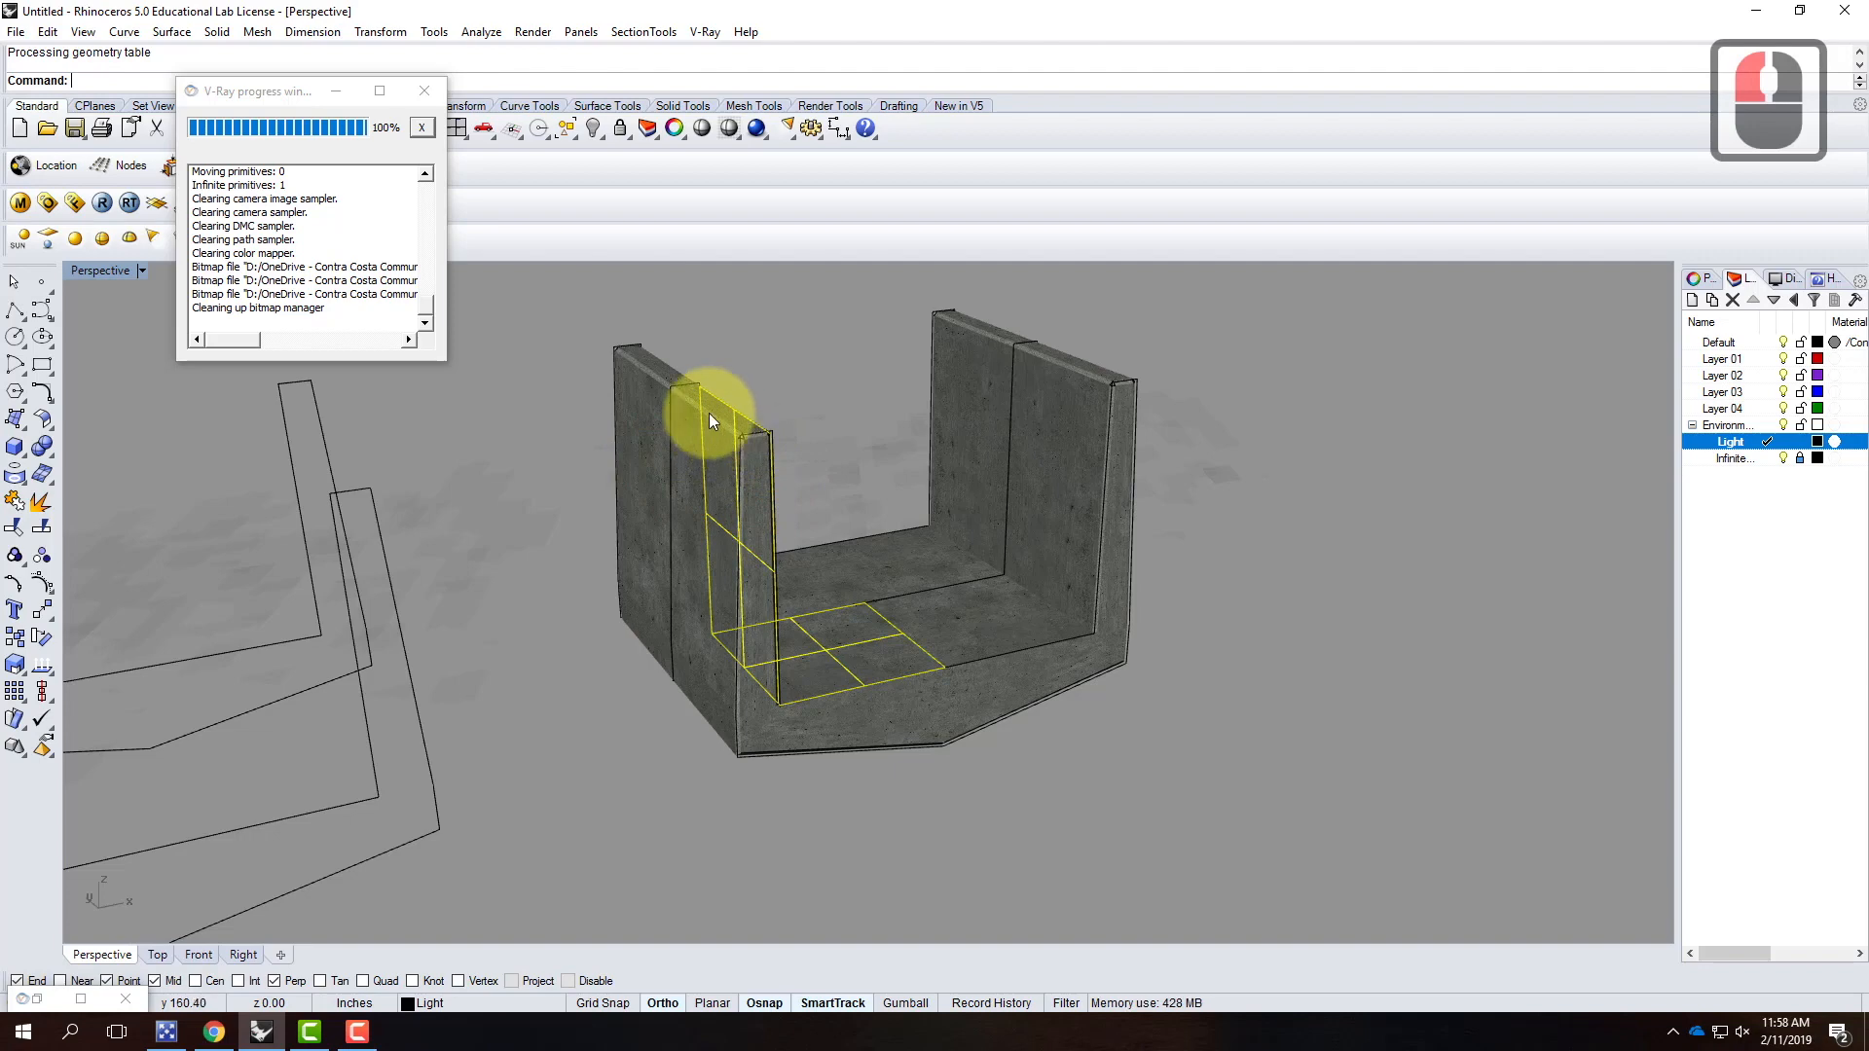
Step: Examine the beveled top corner of the channel's near wall up close in the Rendered view, and return to the whole channel
{"action": "scroll", "coordinate": [777, 436], "scroll_direction": "up", "scroll_amount": 4}
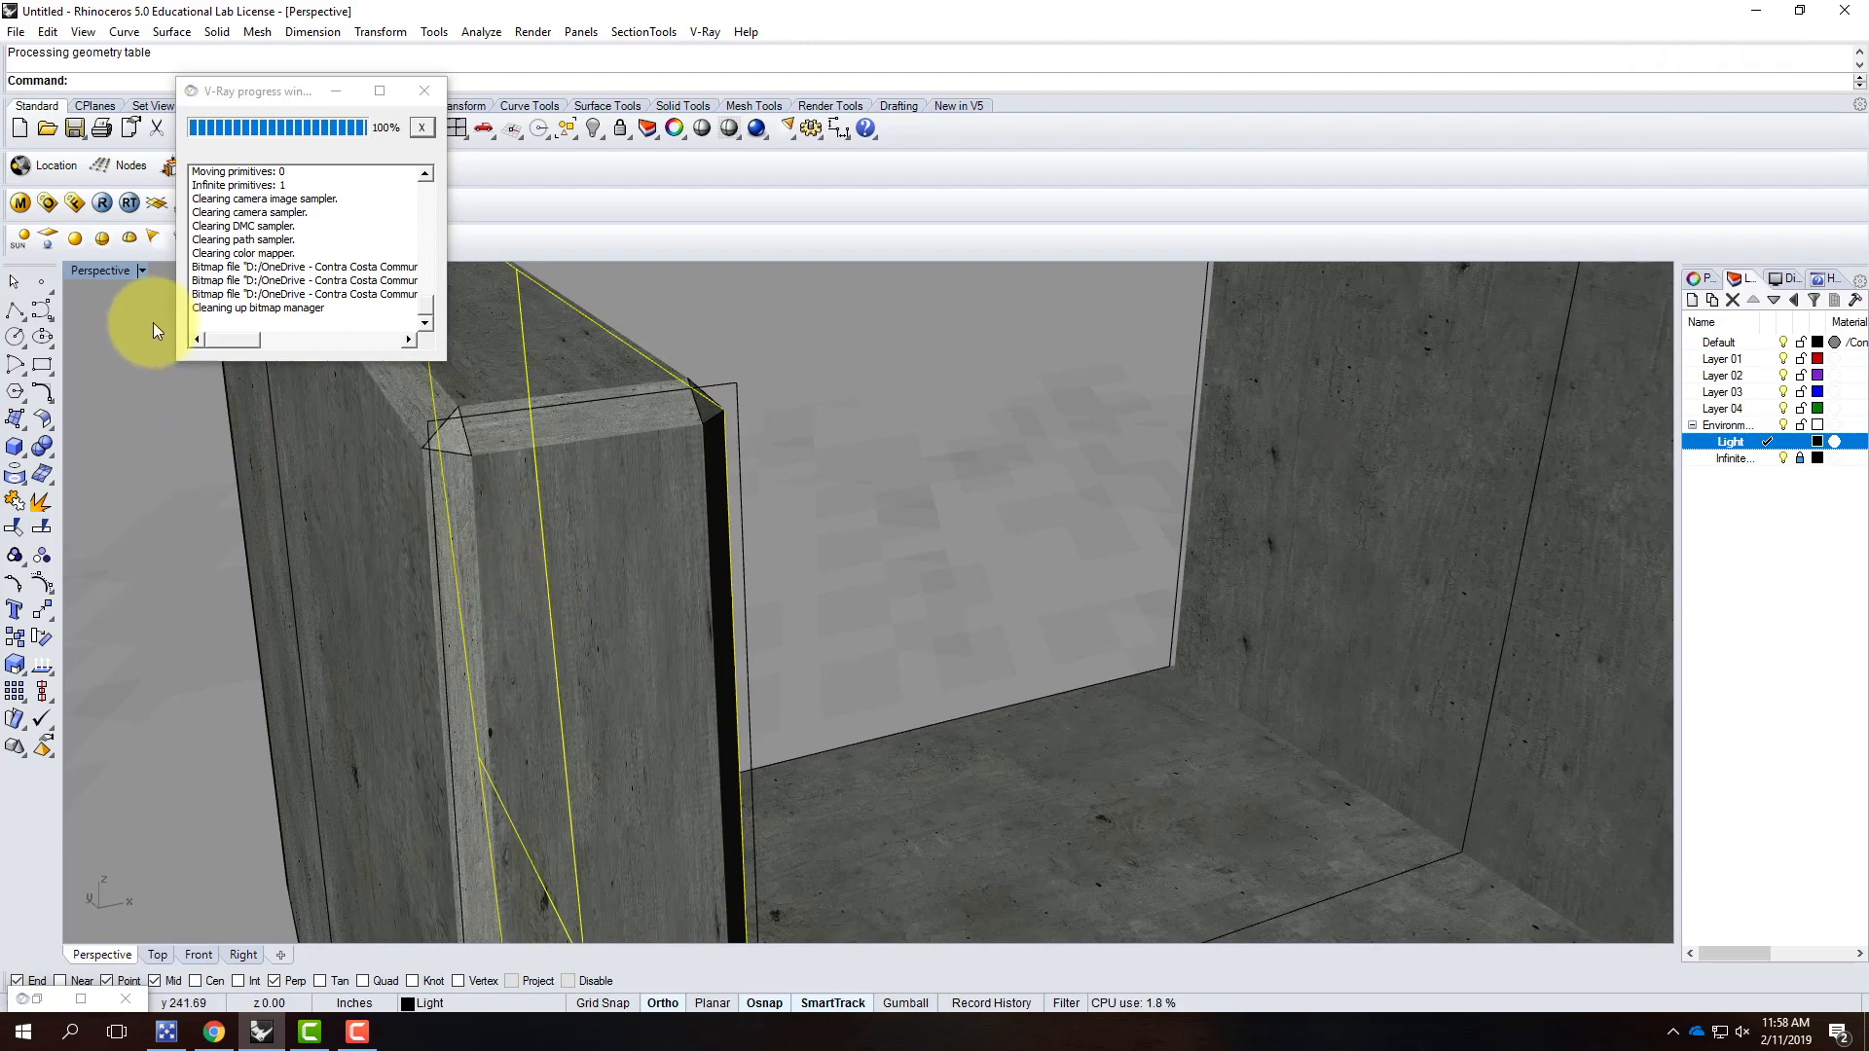
{"action": "left_click", "coordinate": [144, 269]}
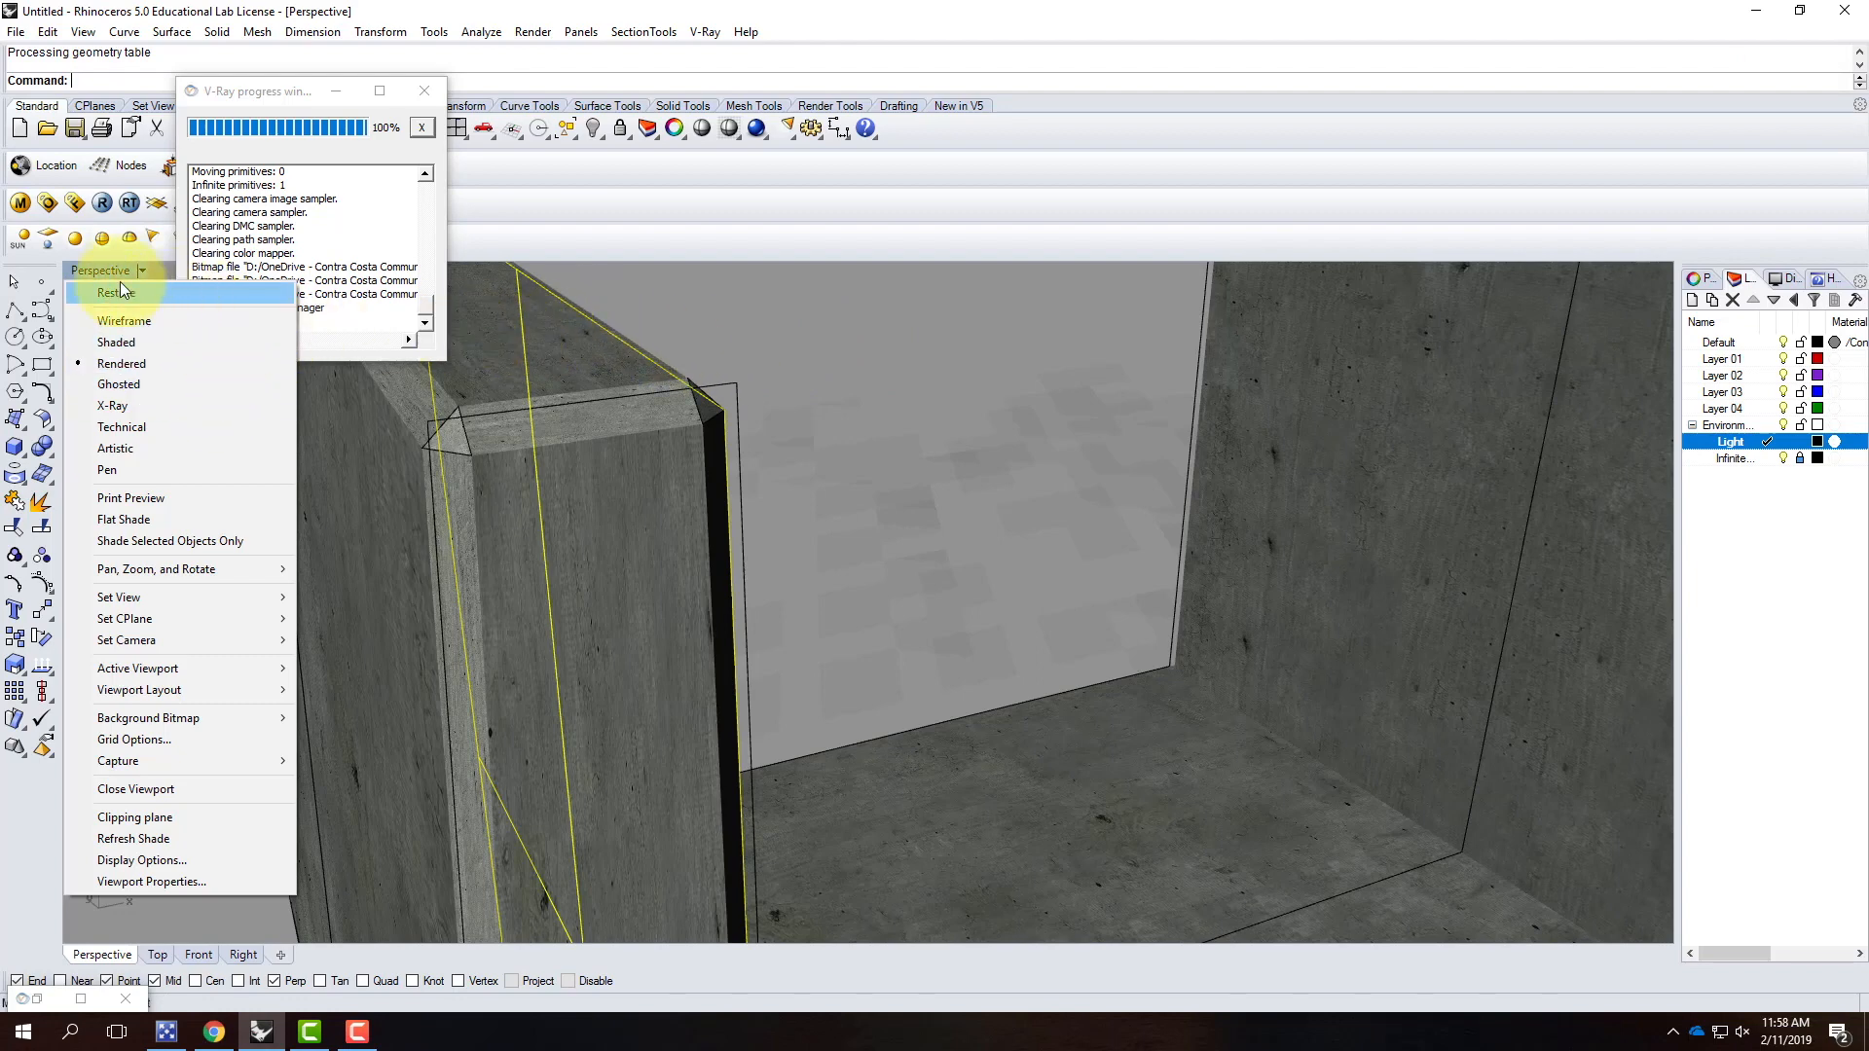
{"action": "left_click", "coordinate": [142, 271]}
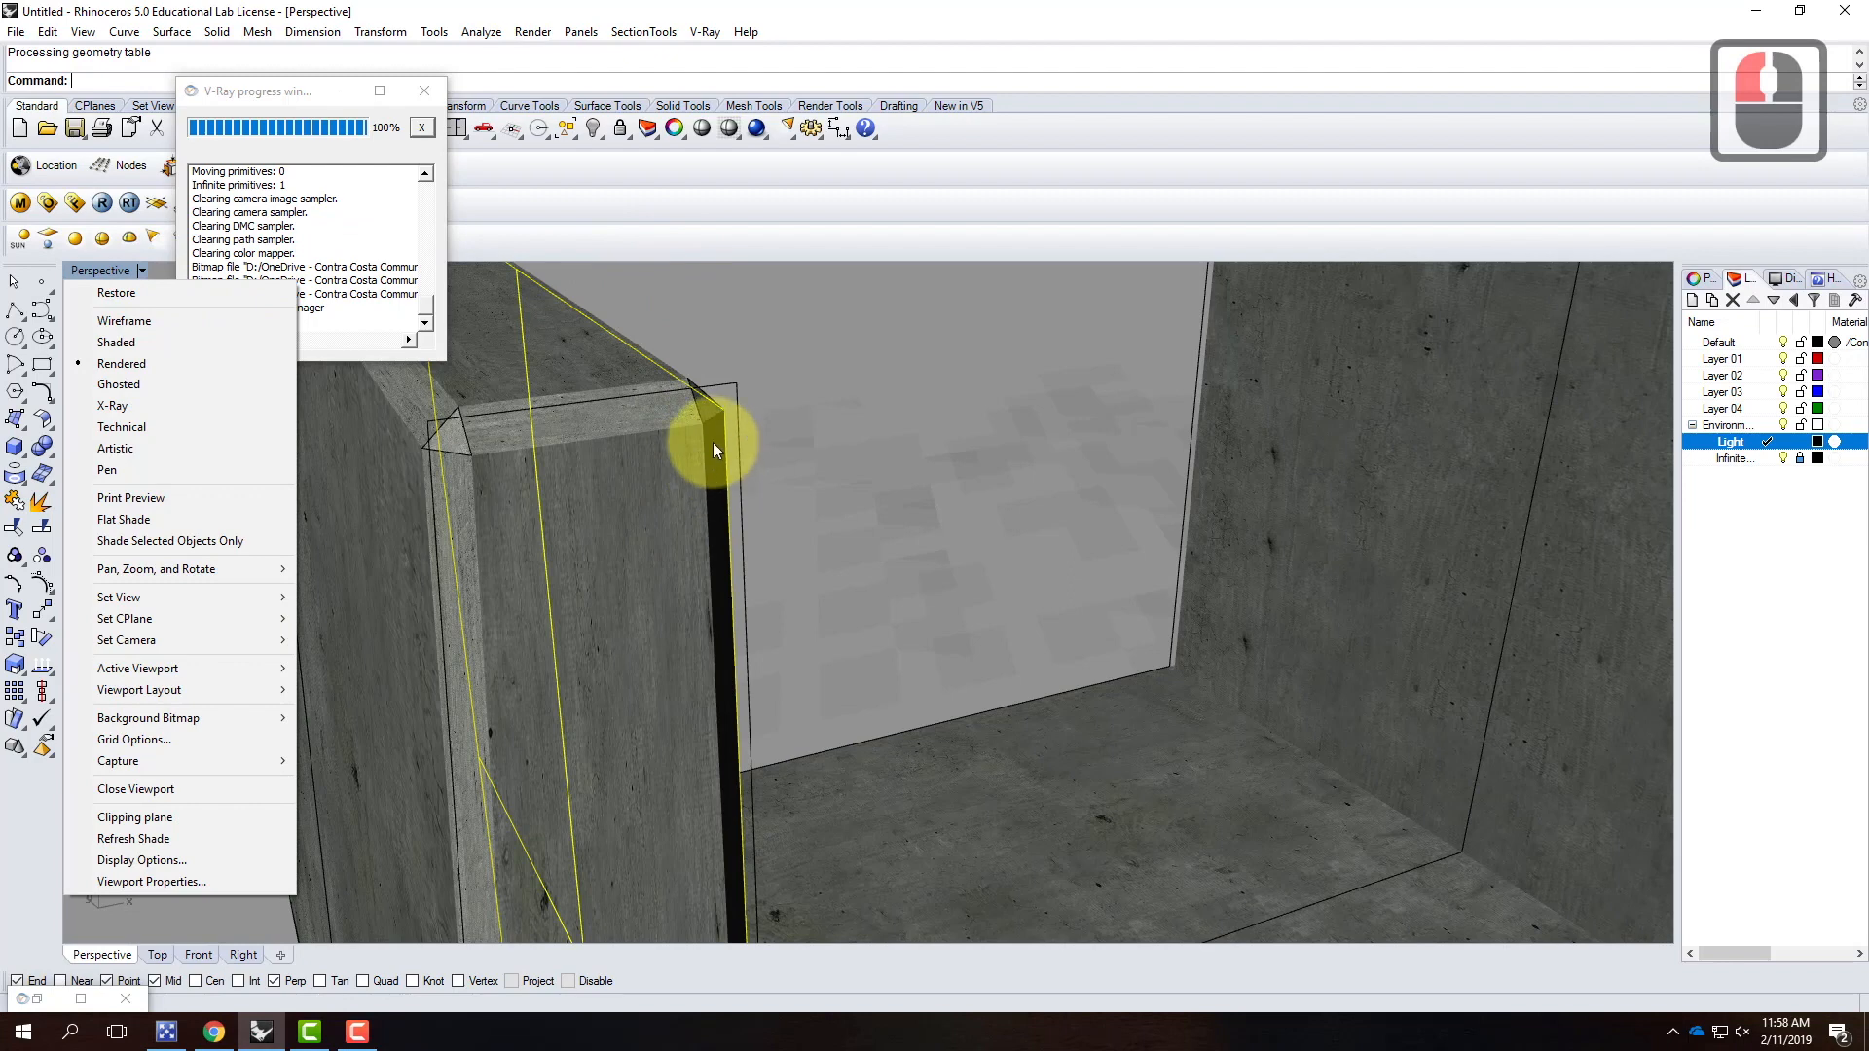
{"action": "left_click", "coordinate": [126, 268]}
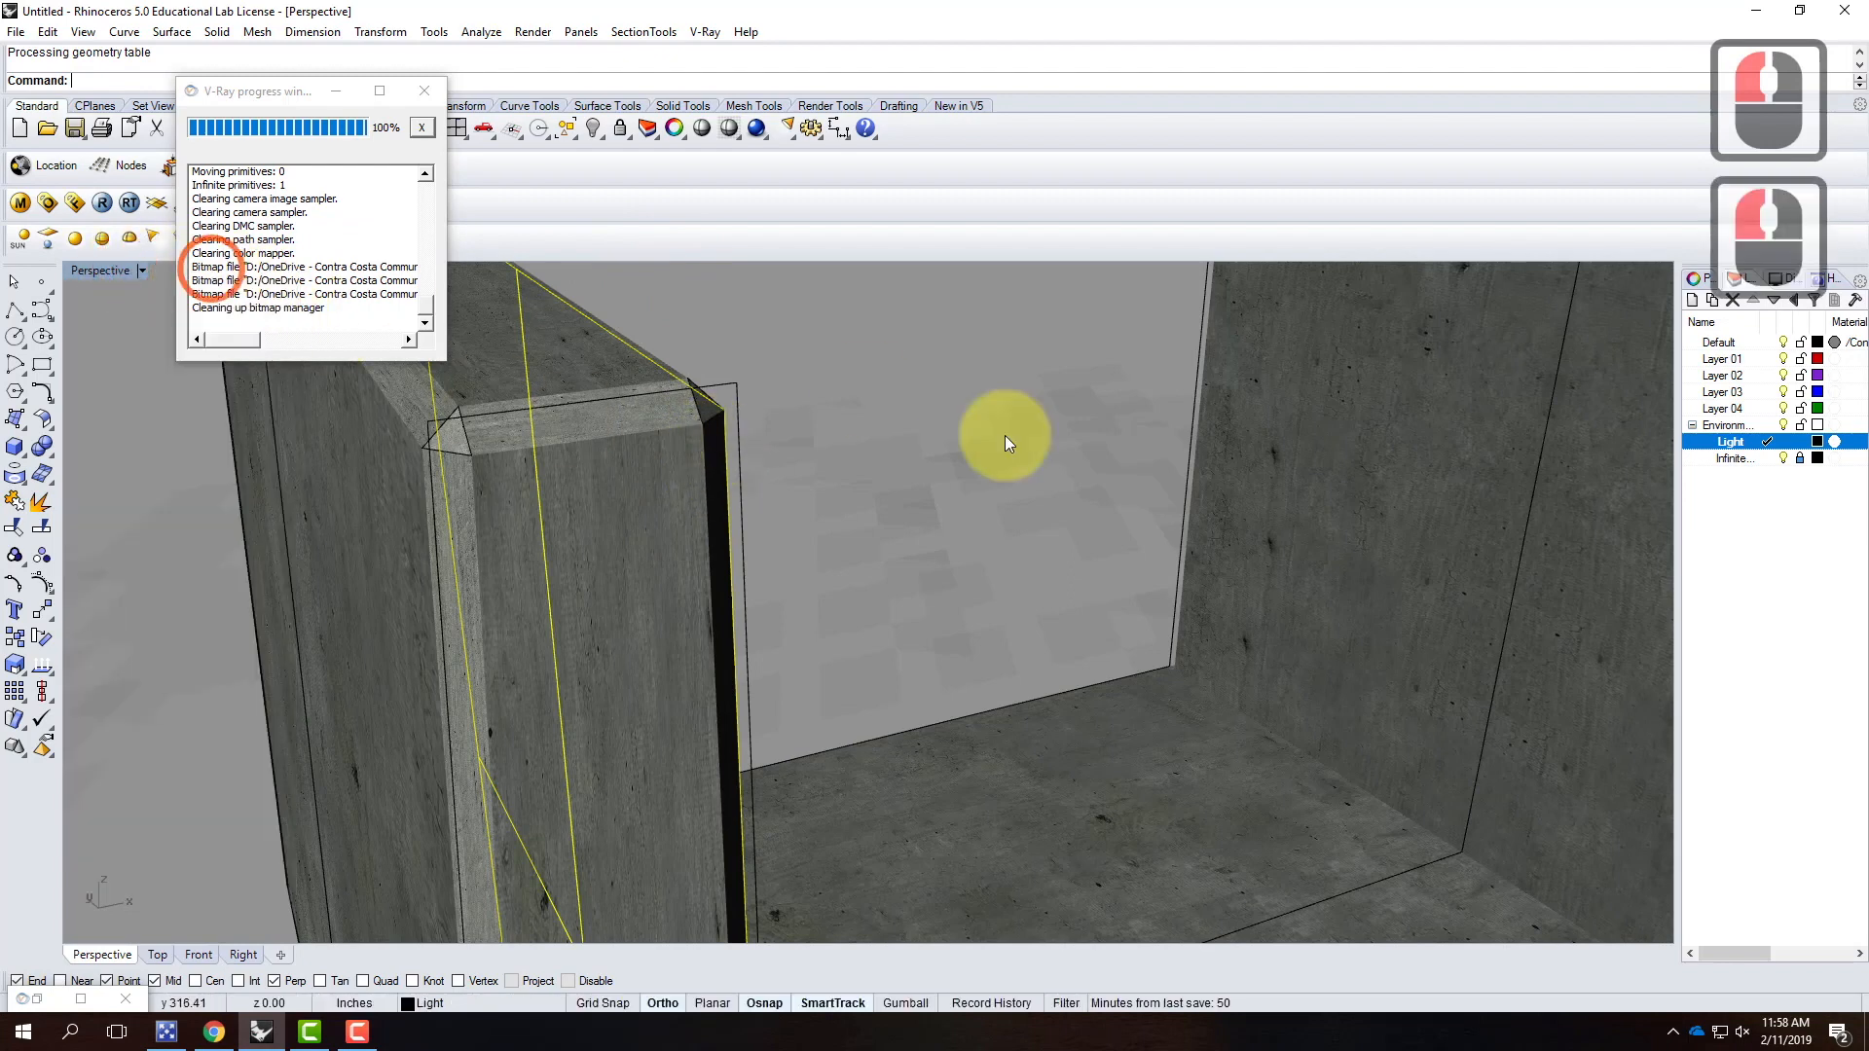
{"action": "scroll", "coordinate": [929, 491], "scroll_direction": "down", "scroll_amount": 4}
{"action": "scroll", "coordinate": [960, 498], "scroll_direction": "down", "scroll_amount": 4}
{"action": "scroll", "coordinate": [832, 481], "scroll_direction": "up", "scroll_amount": 2}
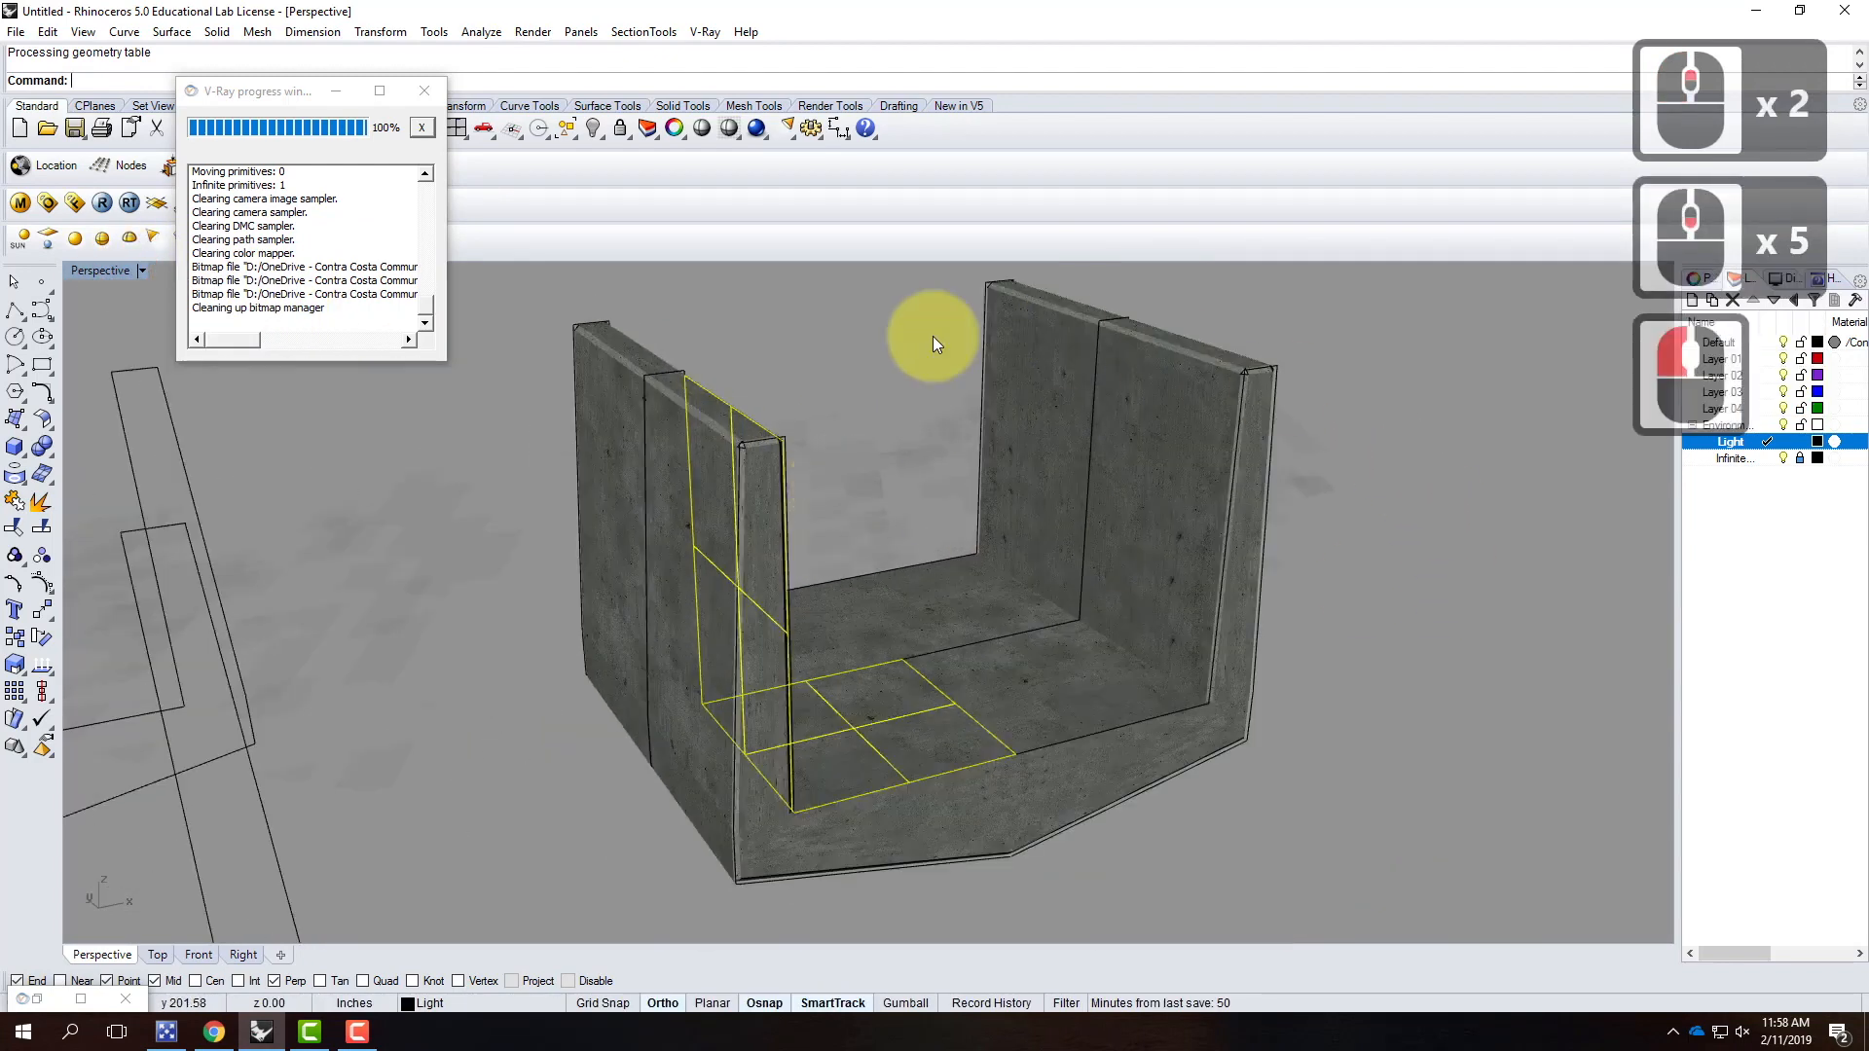